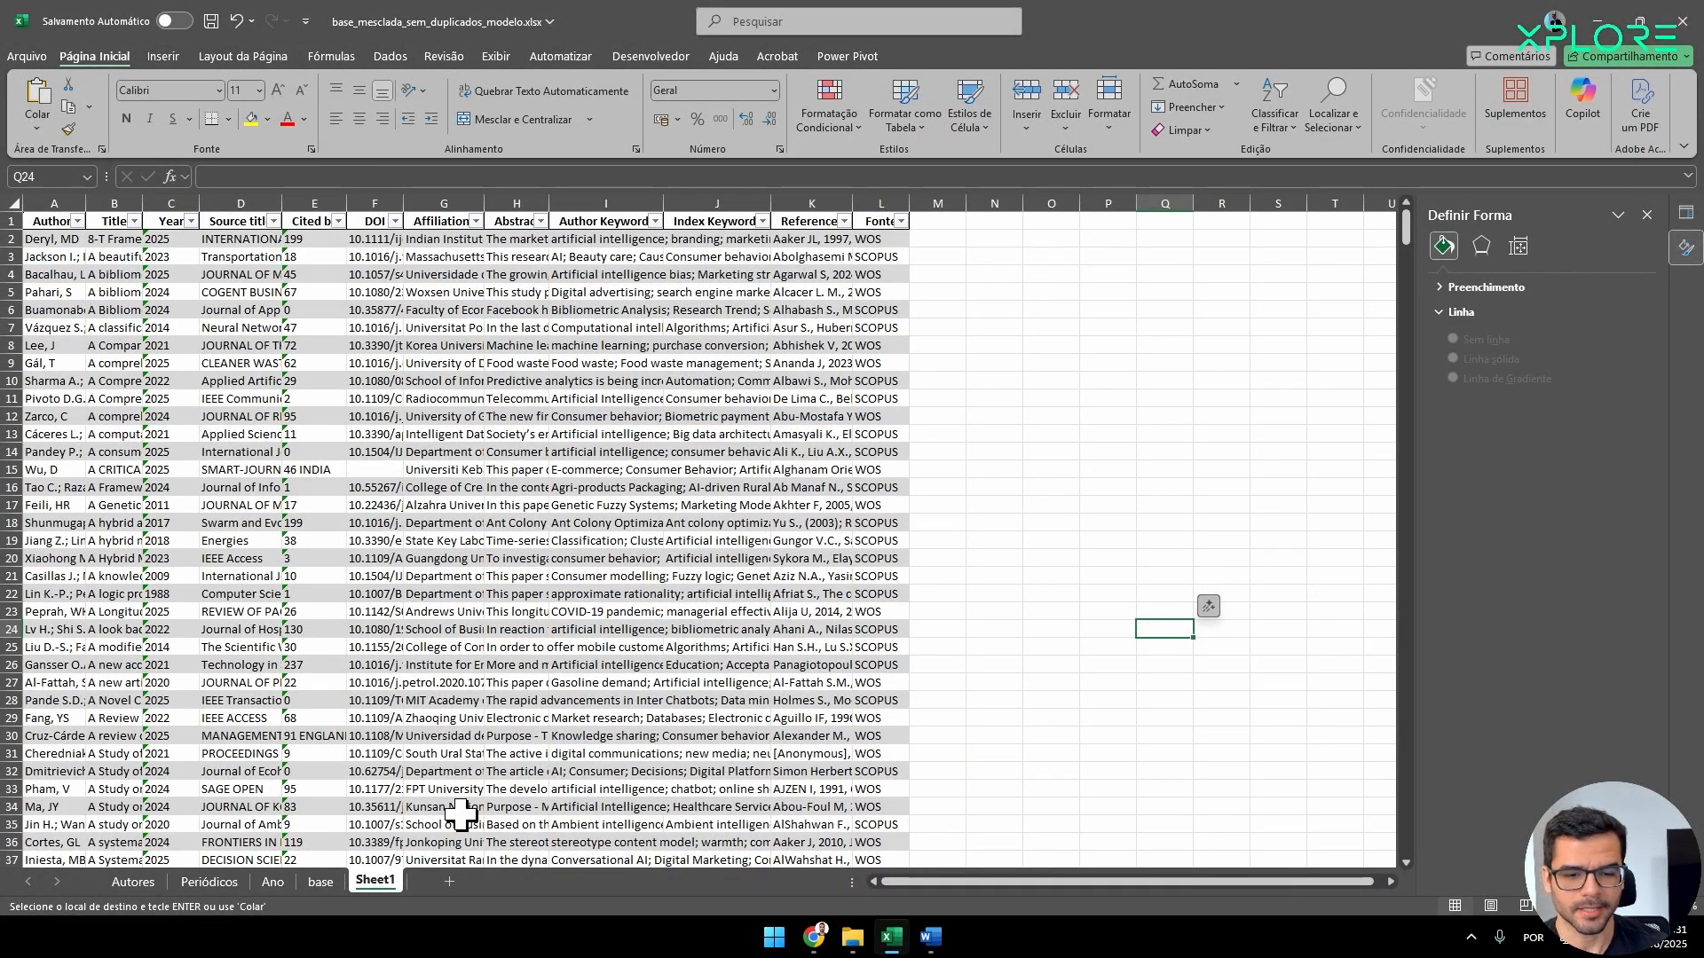
# Review the Autores, Periódicos and Ano sheets of the model workbook.
pyautogui.click(155, 884)
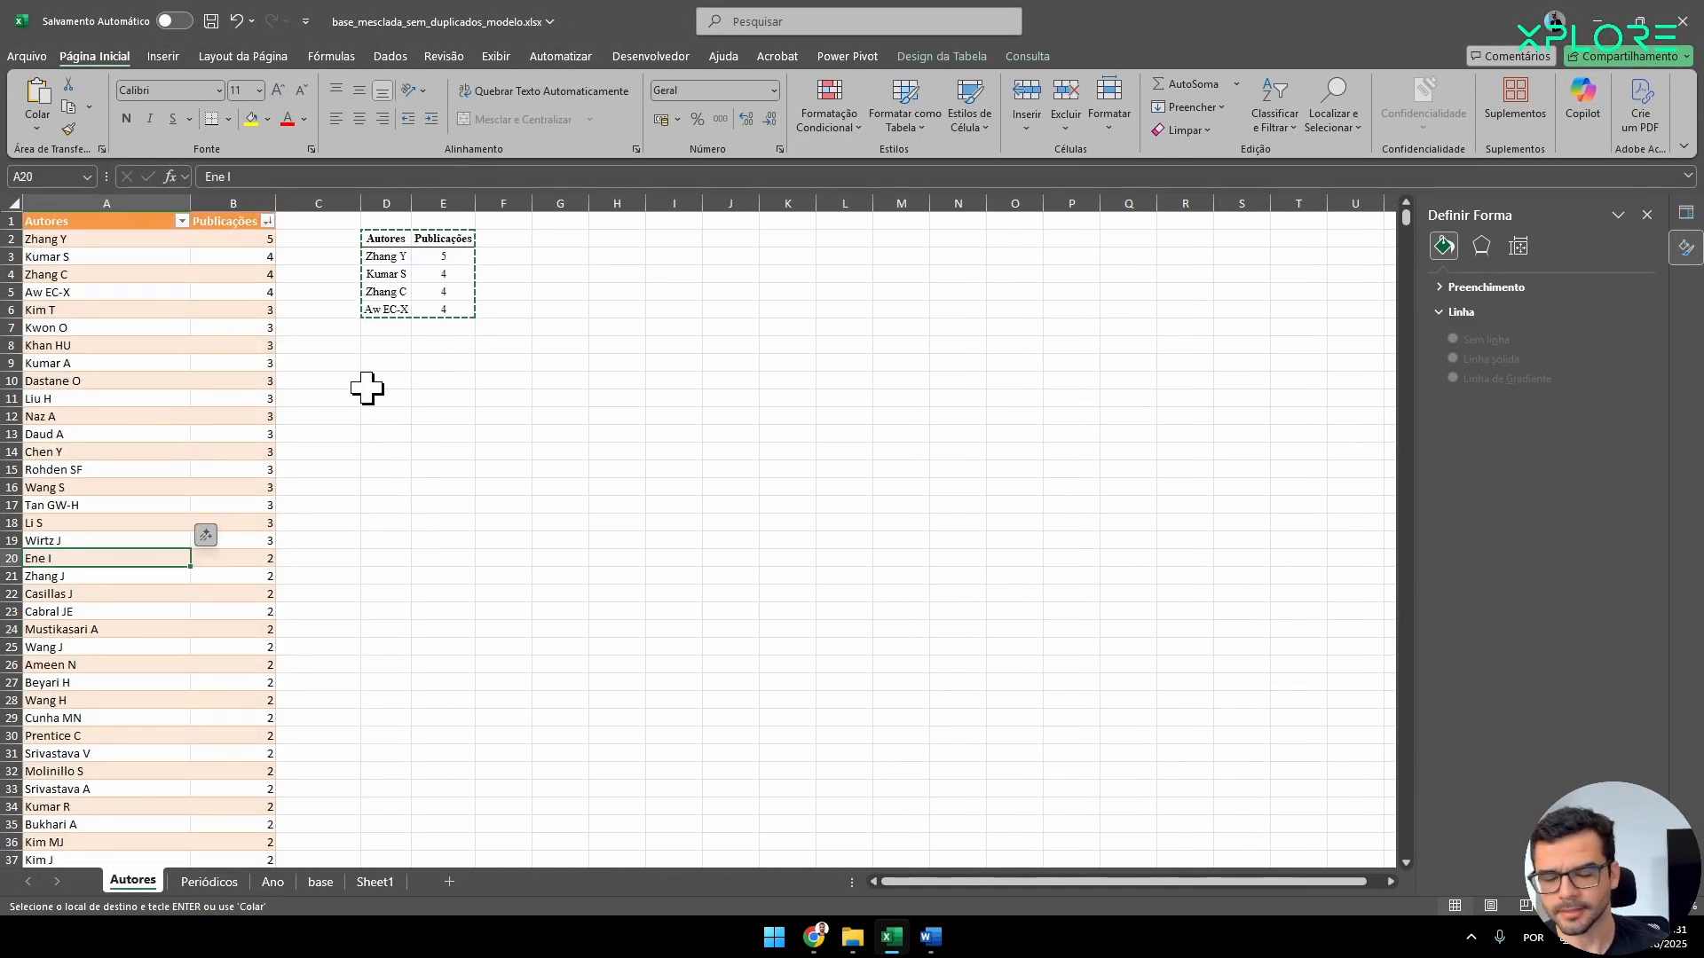
pyautogui.click(211, 882)
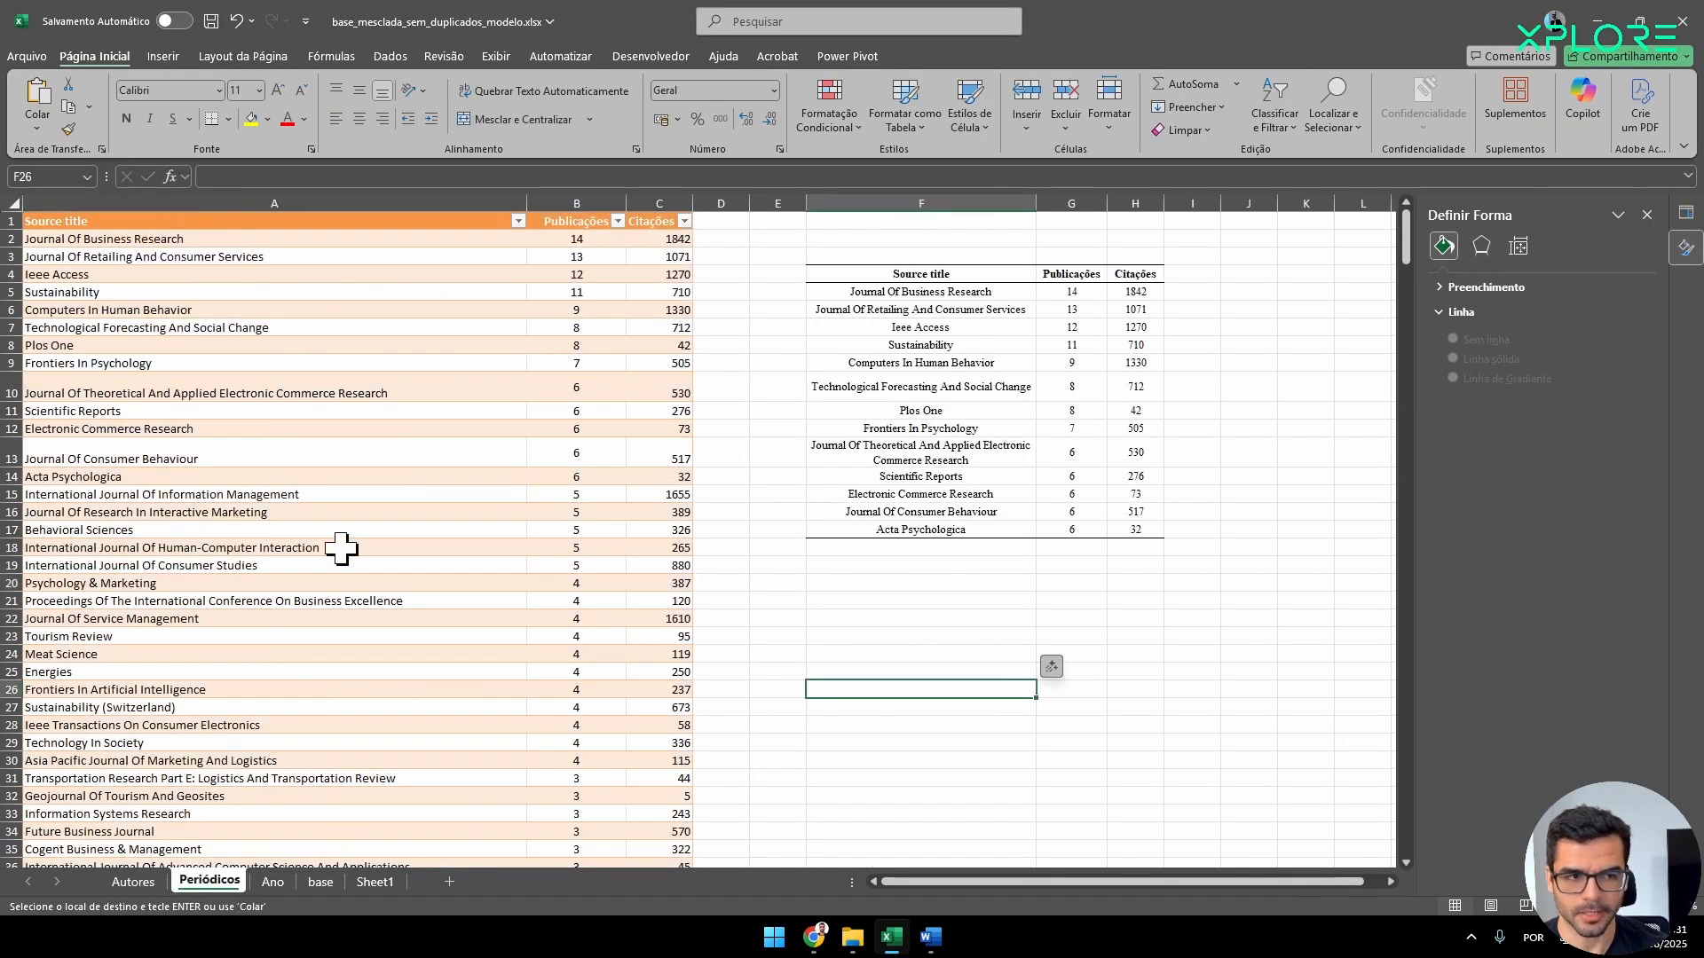
pyautogui.click(272, 882)
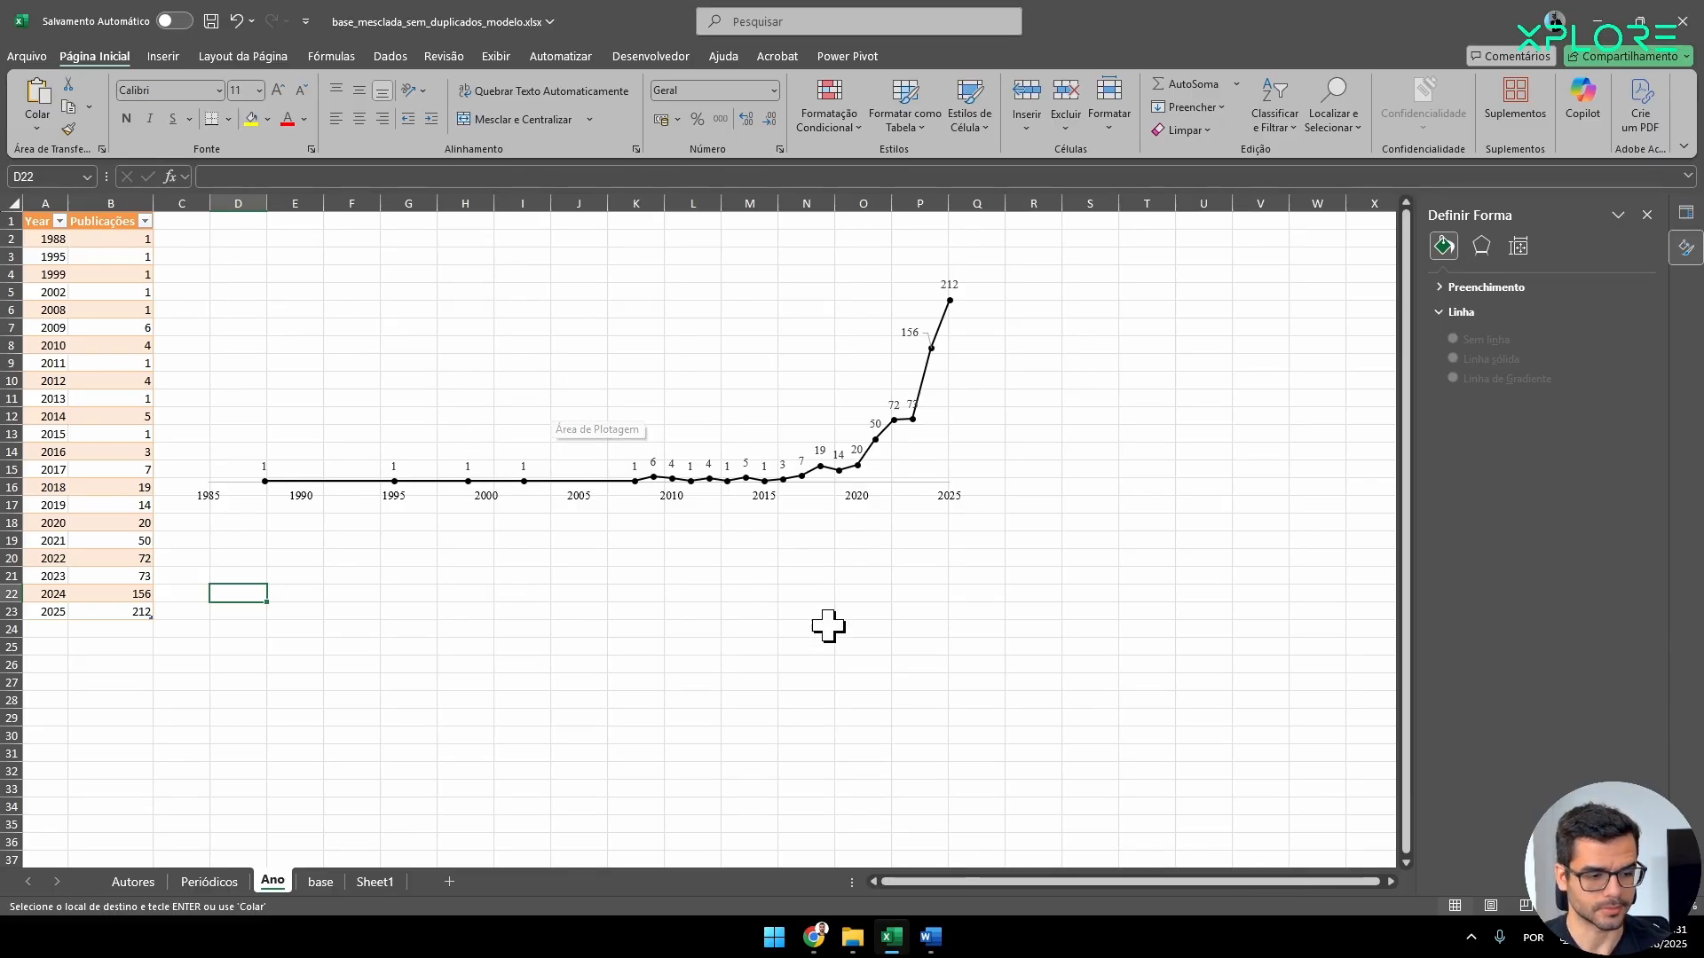
# Switch to Chrome and compare the Scopus and Web of Science result counts for "artificial intelligence" AND "consumer behavior".
pyautogui.moveTo(804, 950)
pyautogui.click(859, 883)
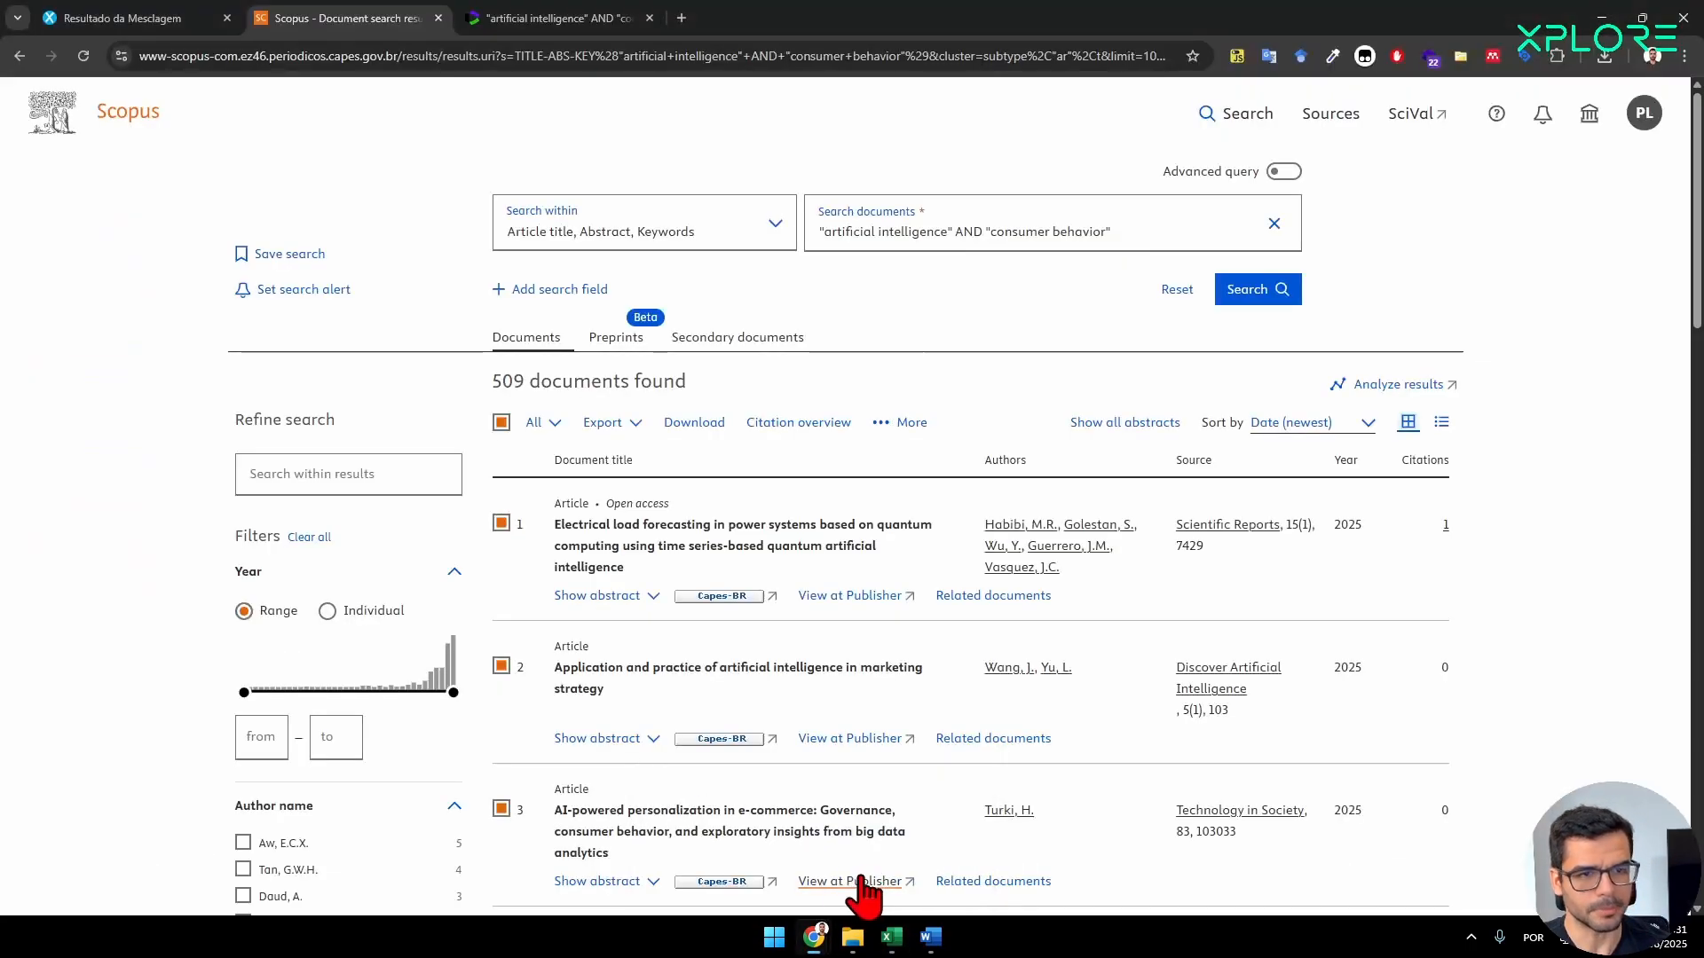
pyautogui.moveTo(686, 381); pyautogui.dragTo(494, 381)
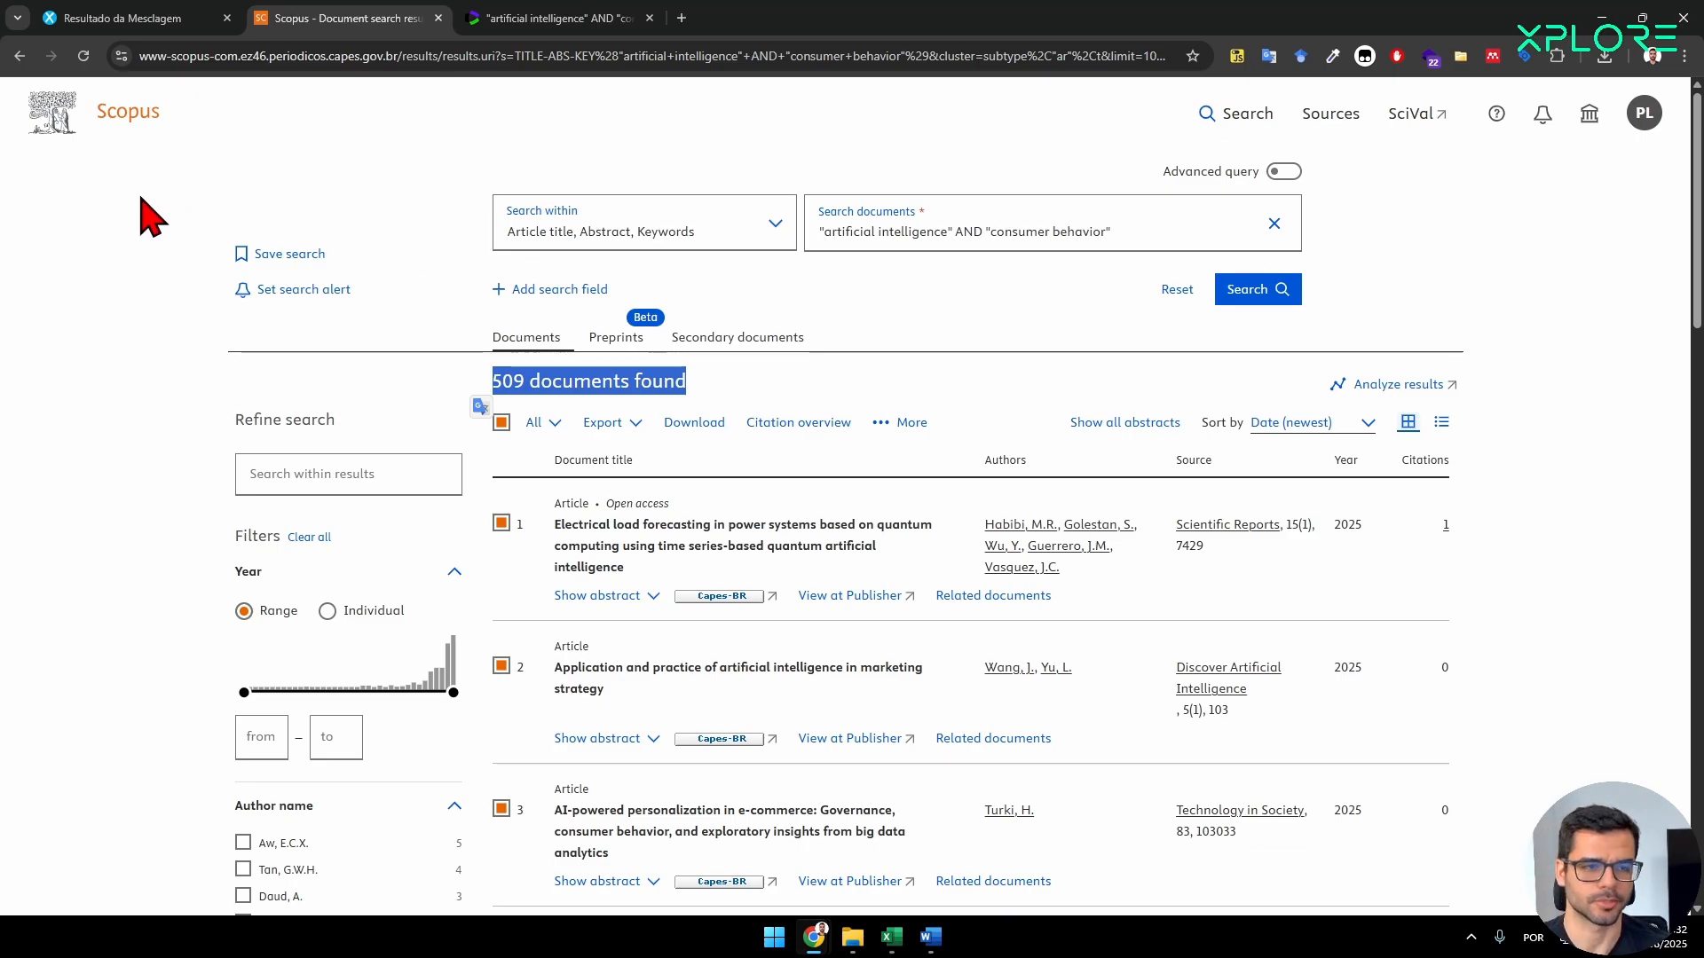
pyautogui.click(555, 18)
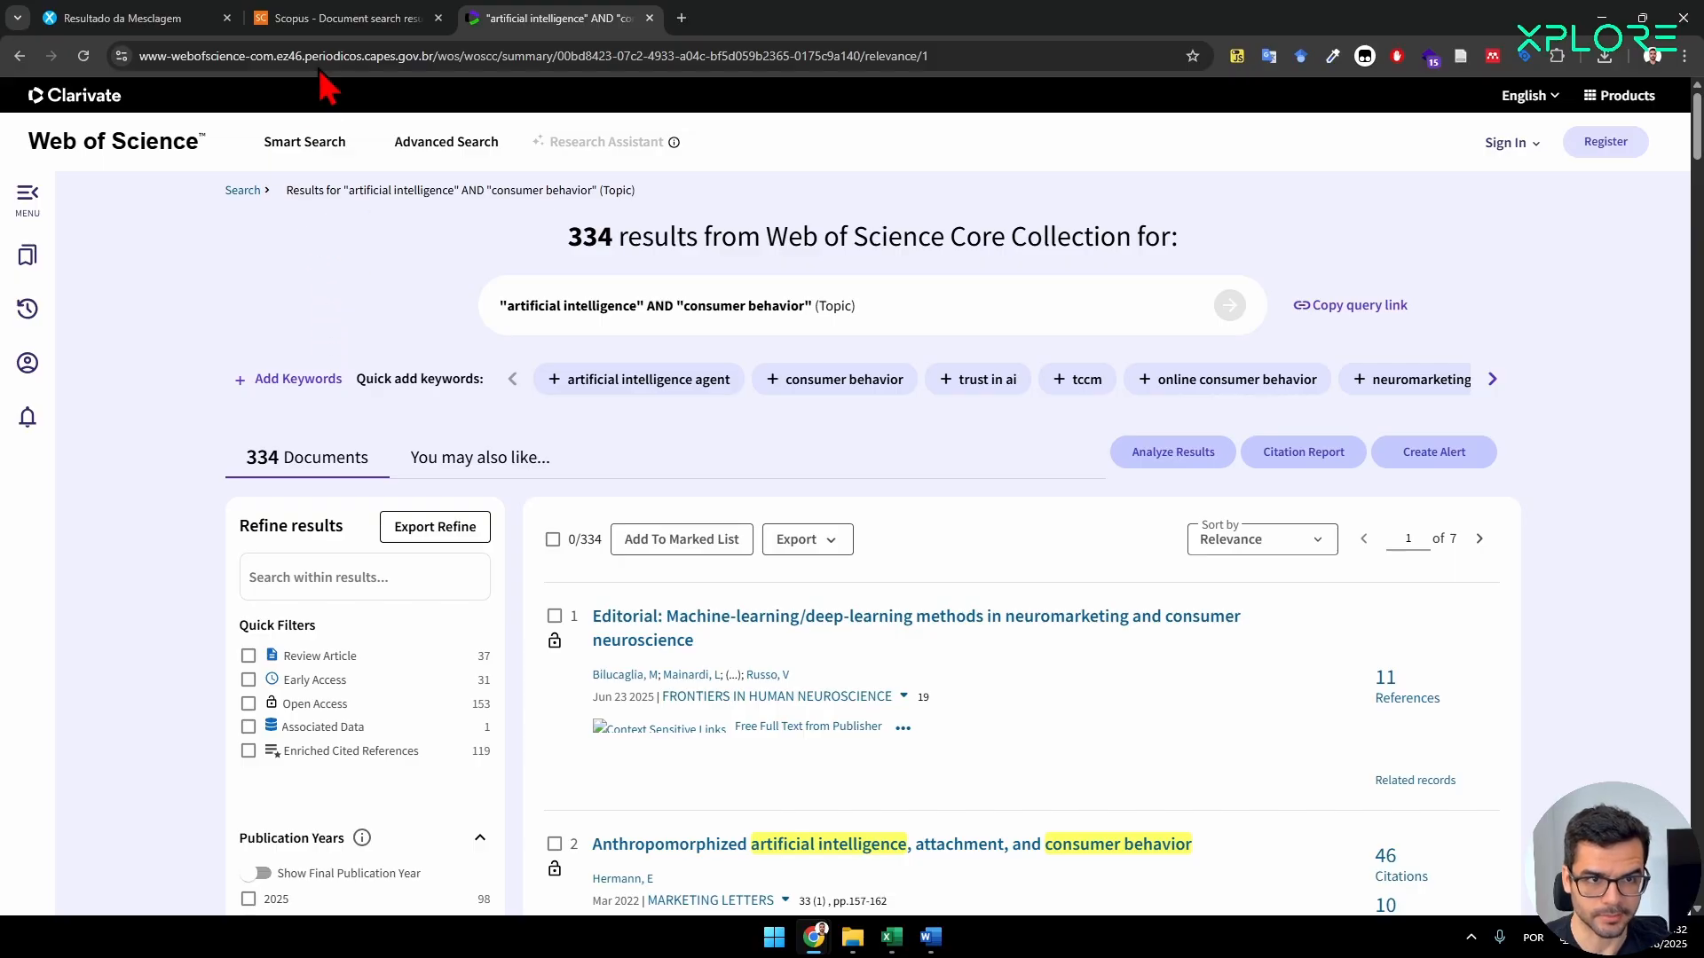
pyautogui.click(335, 20)
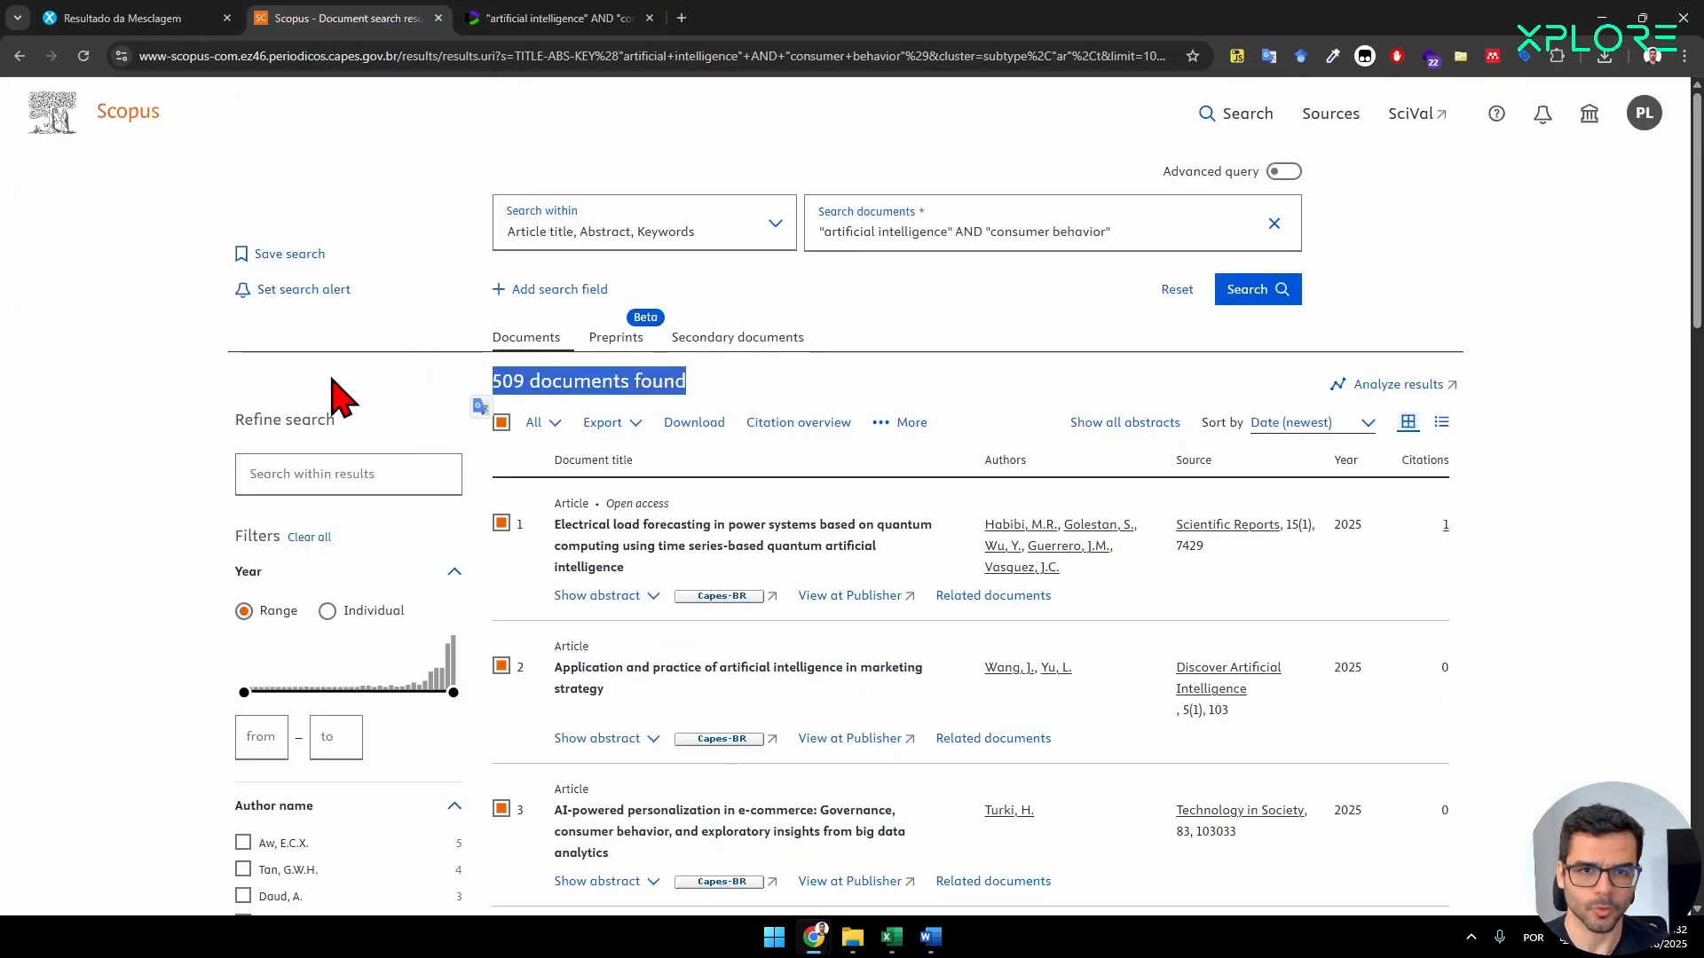
pyautogui.click(542, 20)
pyautogui.click(417, 20)
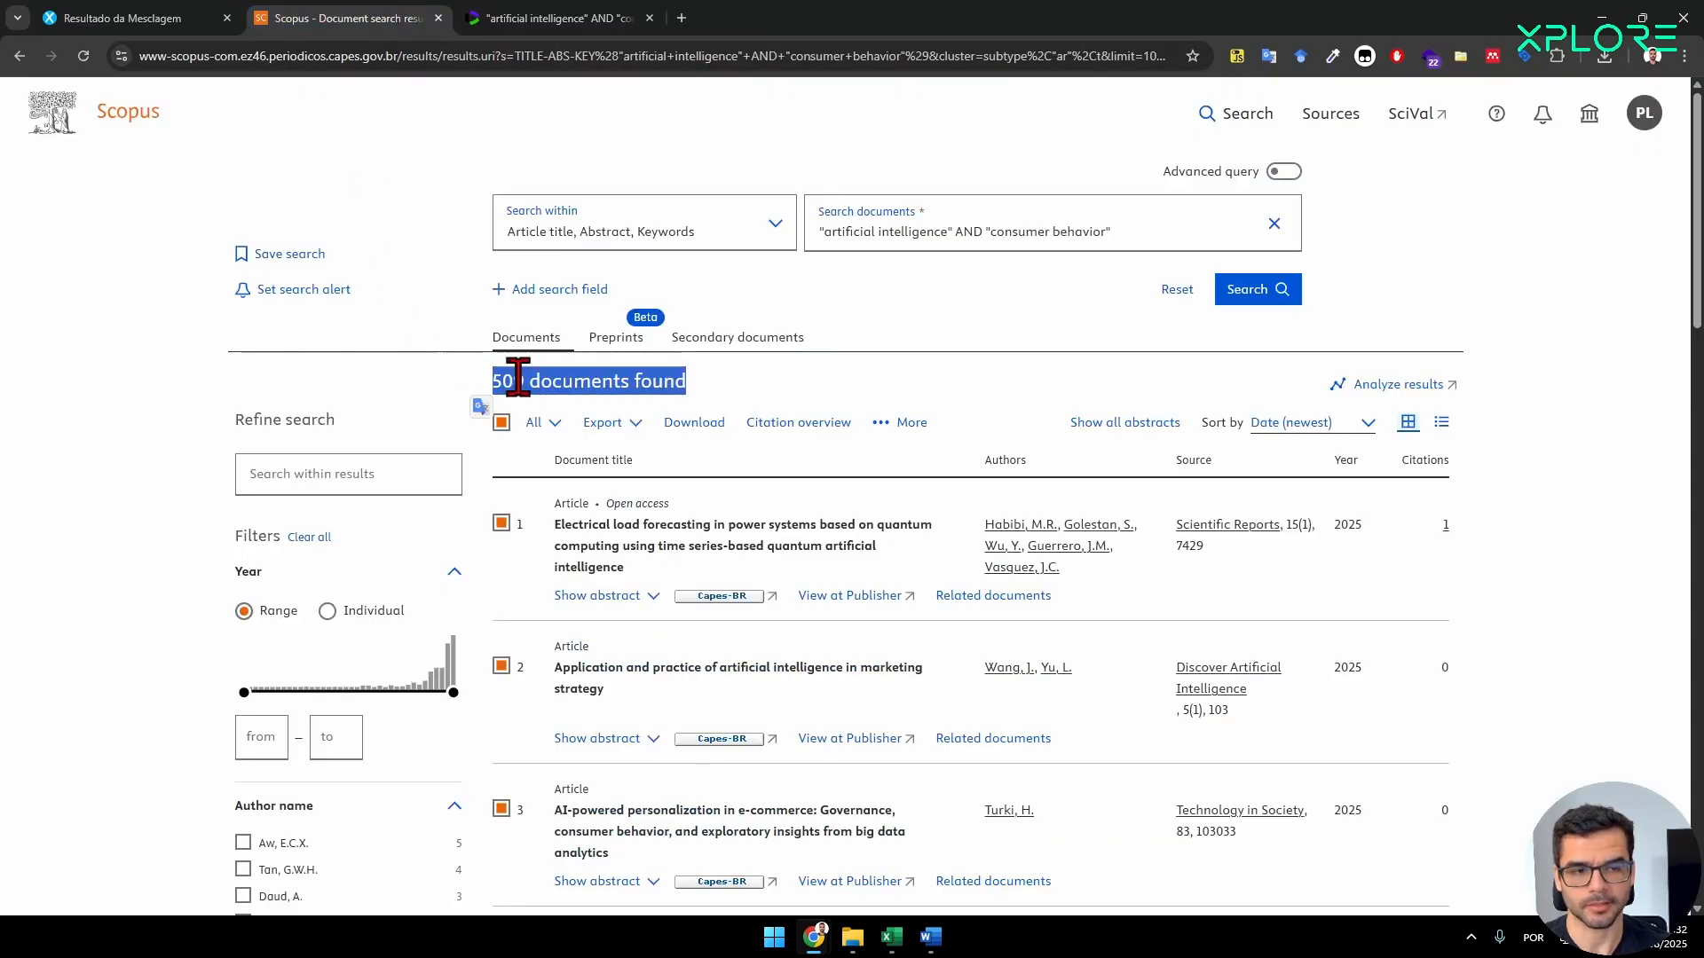
# Check the export formats offered by Scopus and Web of Science, and the exported files in the recent download history.
pyautogui.click(601, 424)
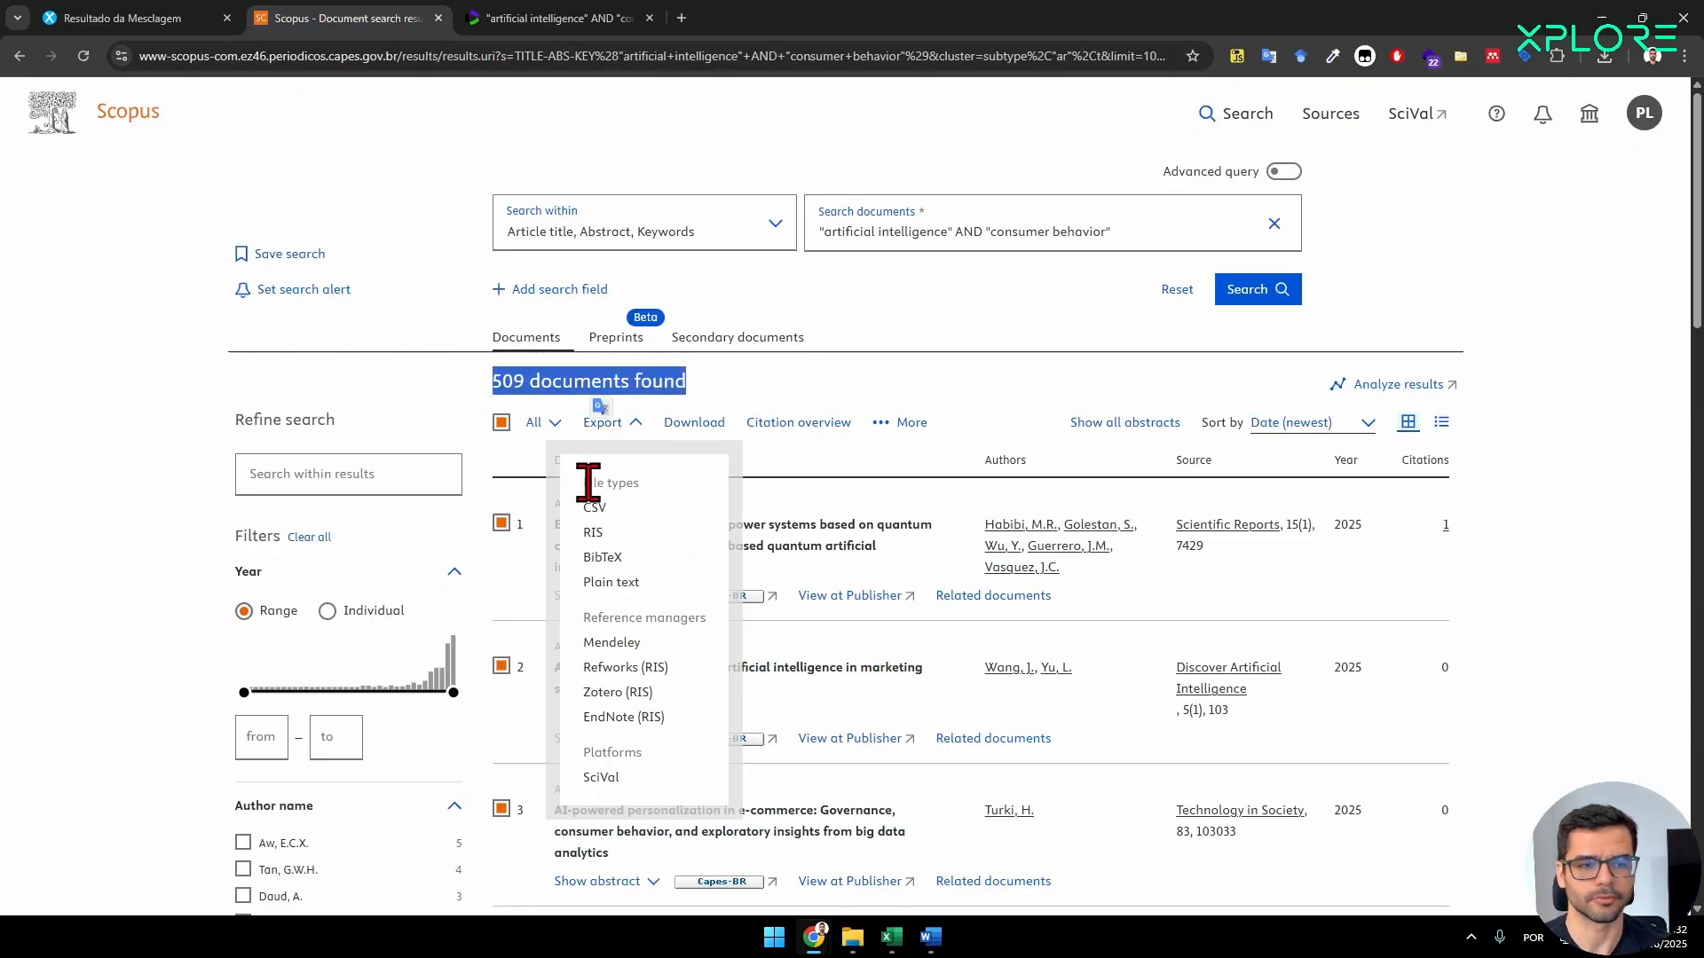
pyautogui.click(530, 20)
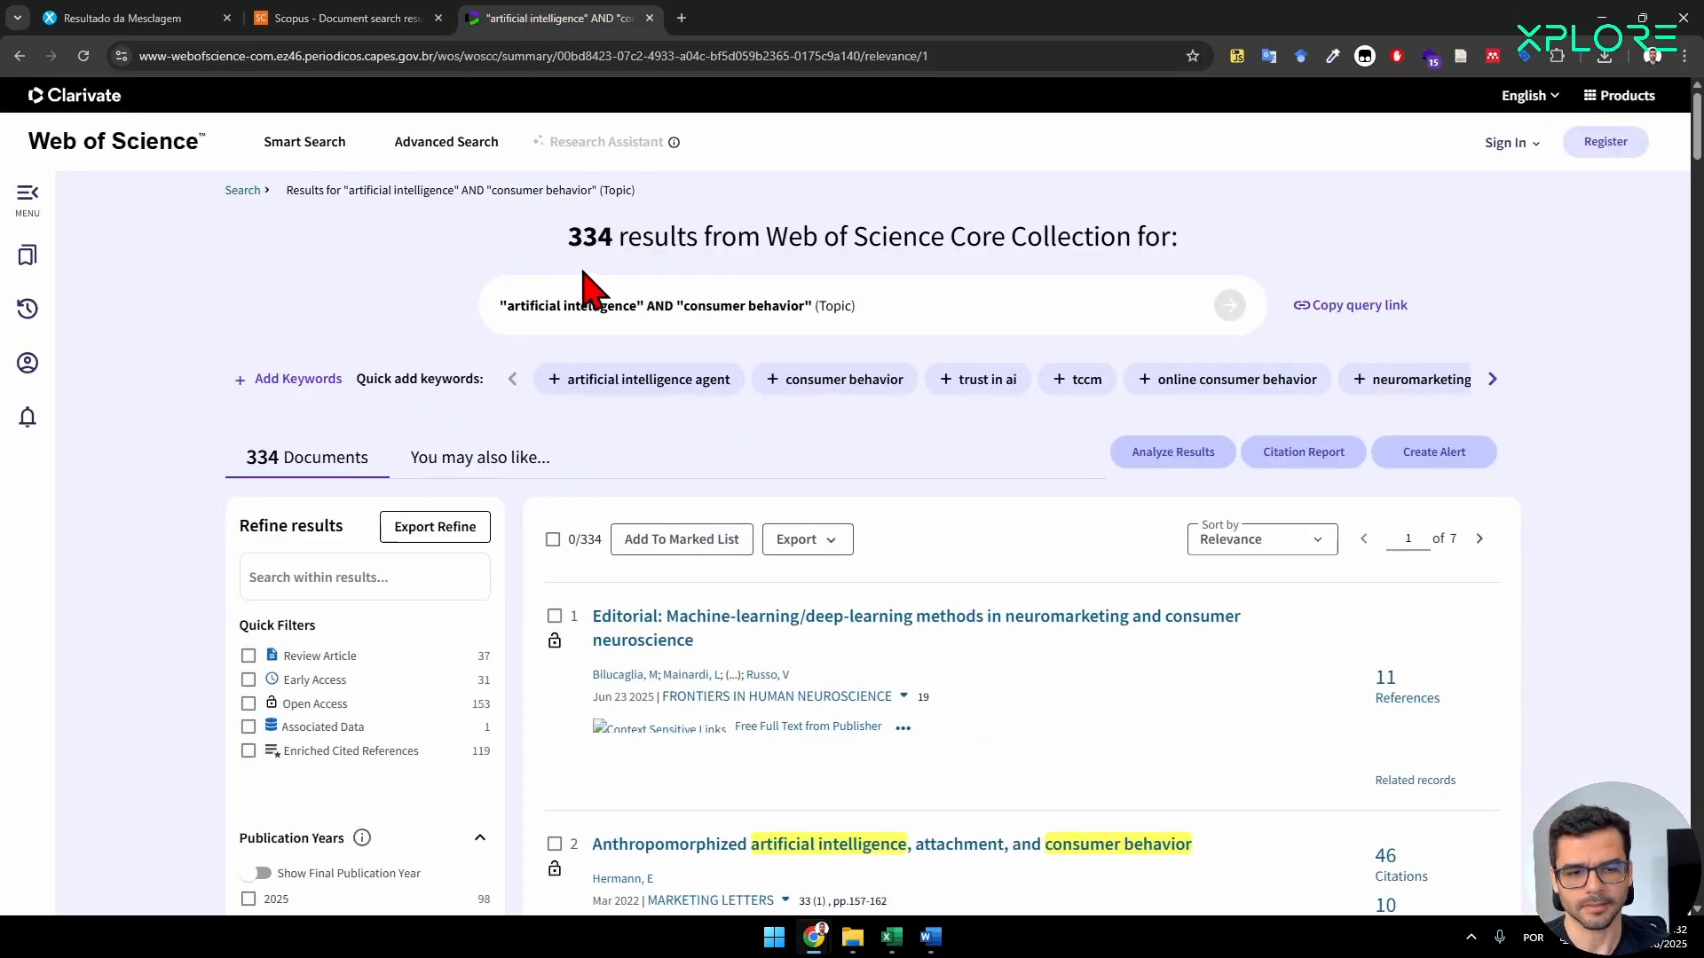
pyautogui.click(821, 541)
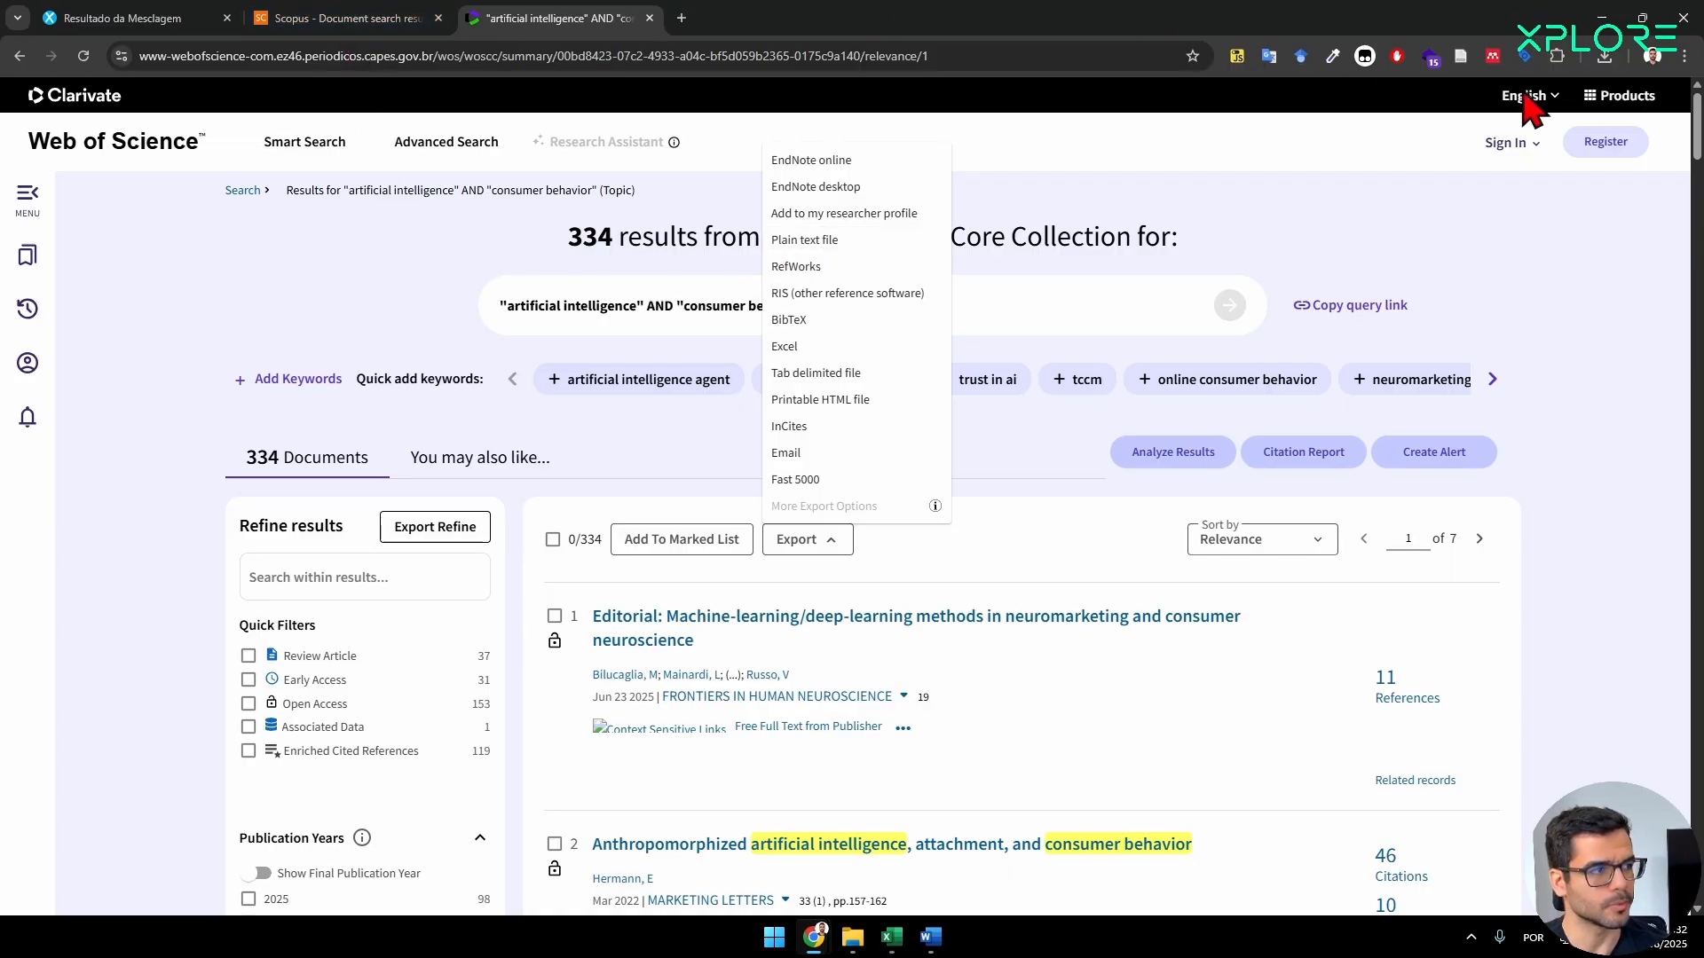
pyautogui.click(1604, 56)
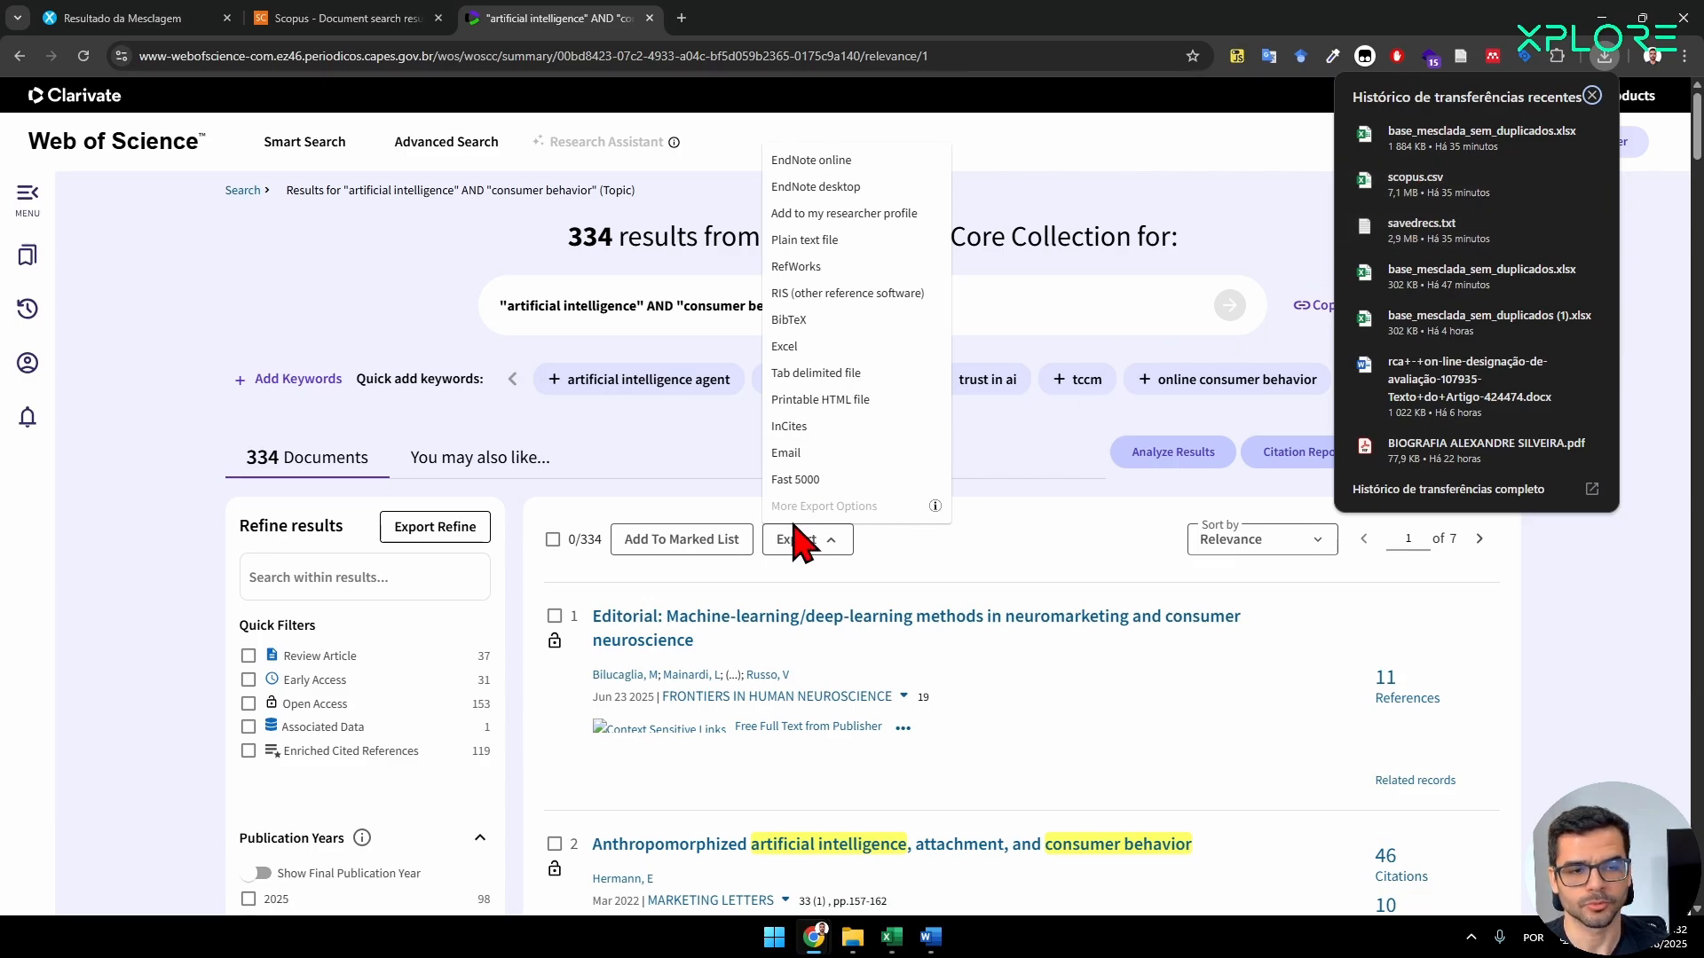
pyautogui.click(248, 328)
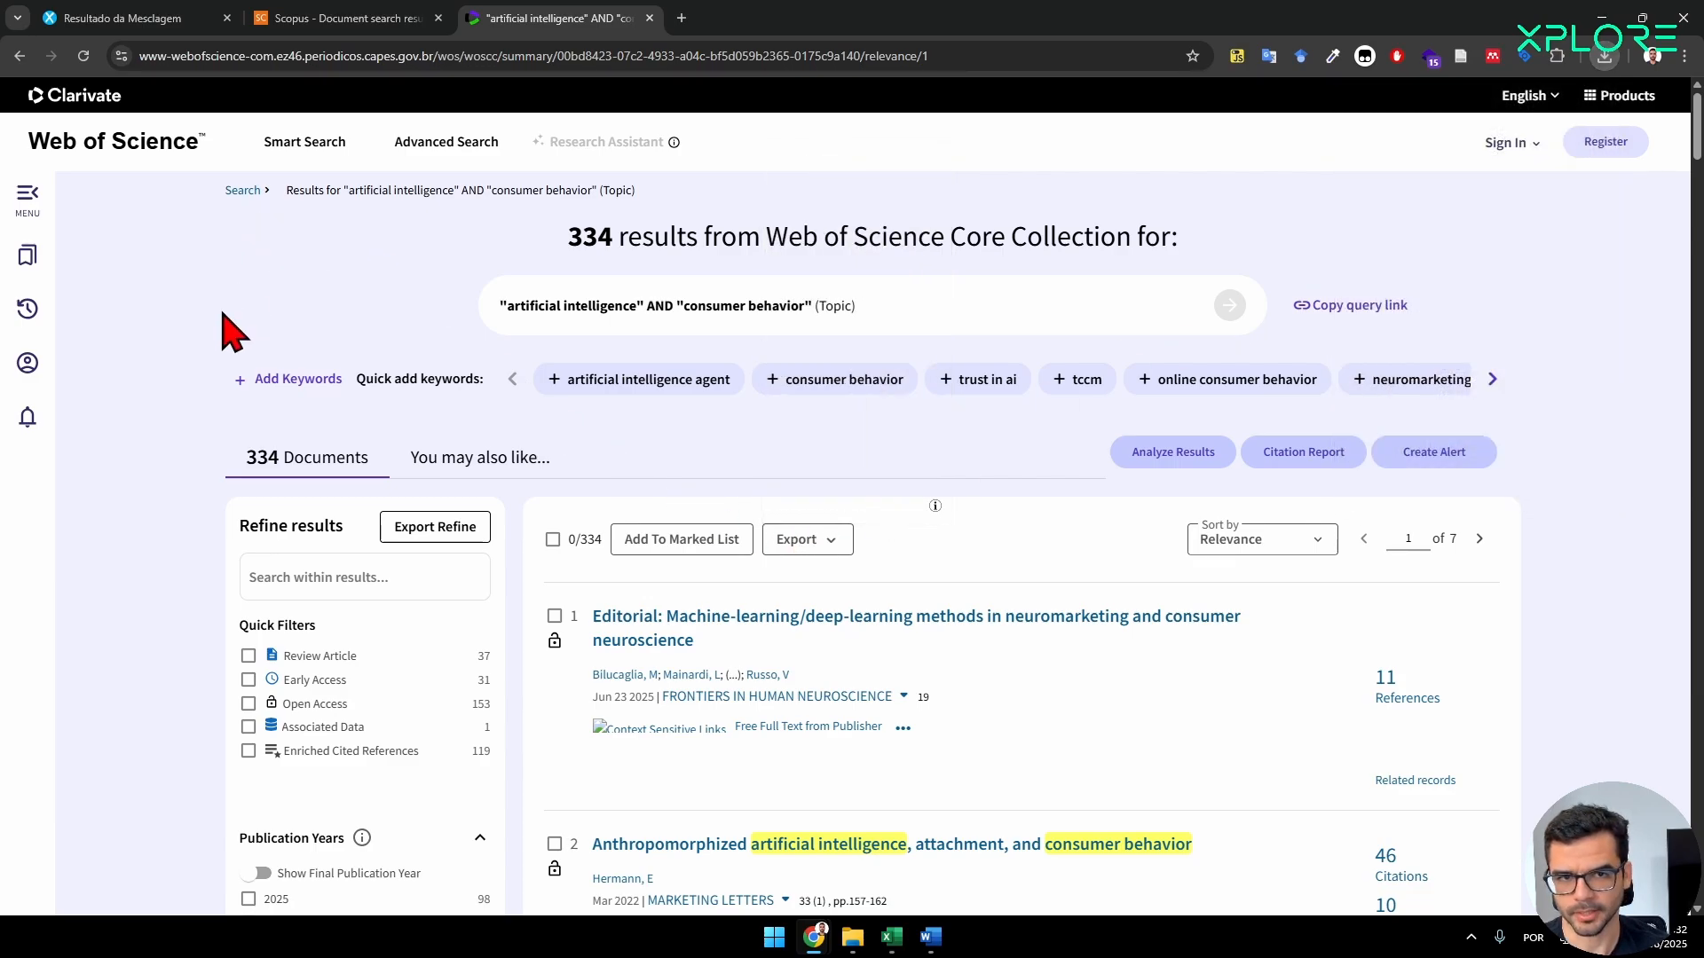
# Open the Mesclar Bases (Scopus + WoS) tool on the Xplore Dados site.
pyautogui.click(169, 18)
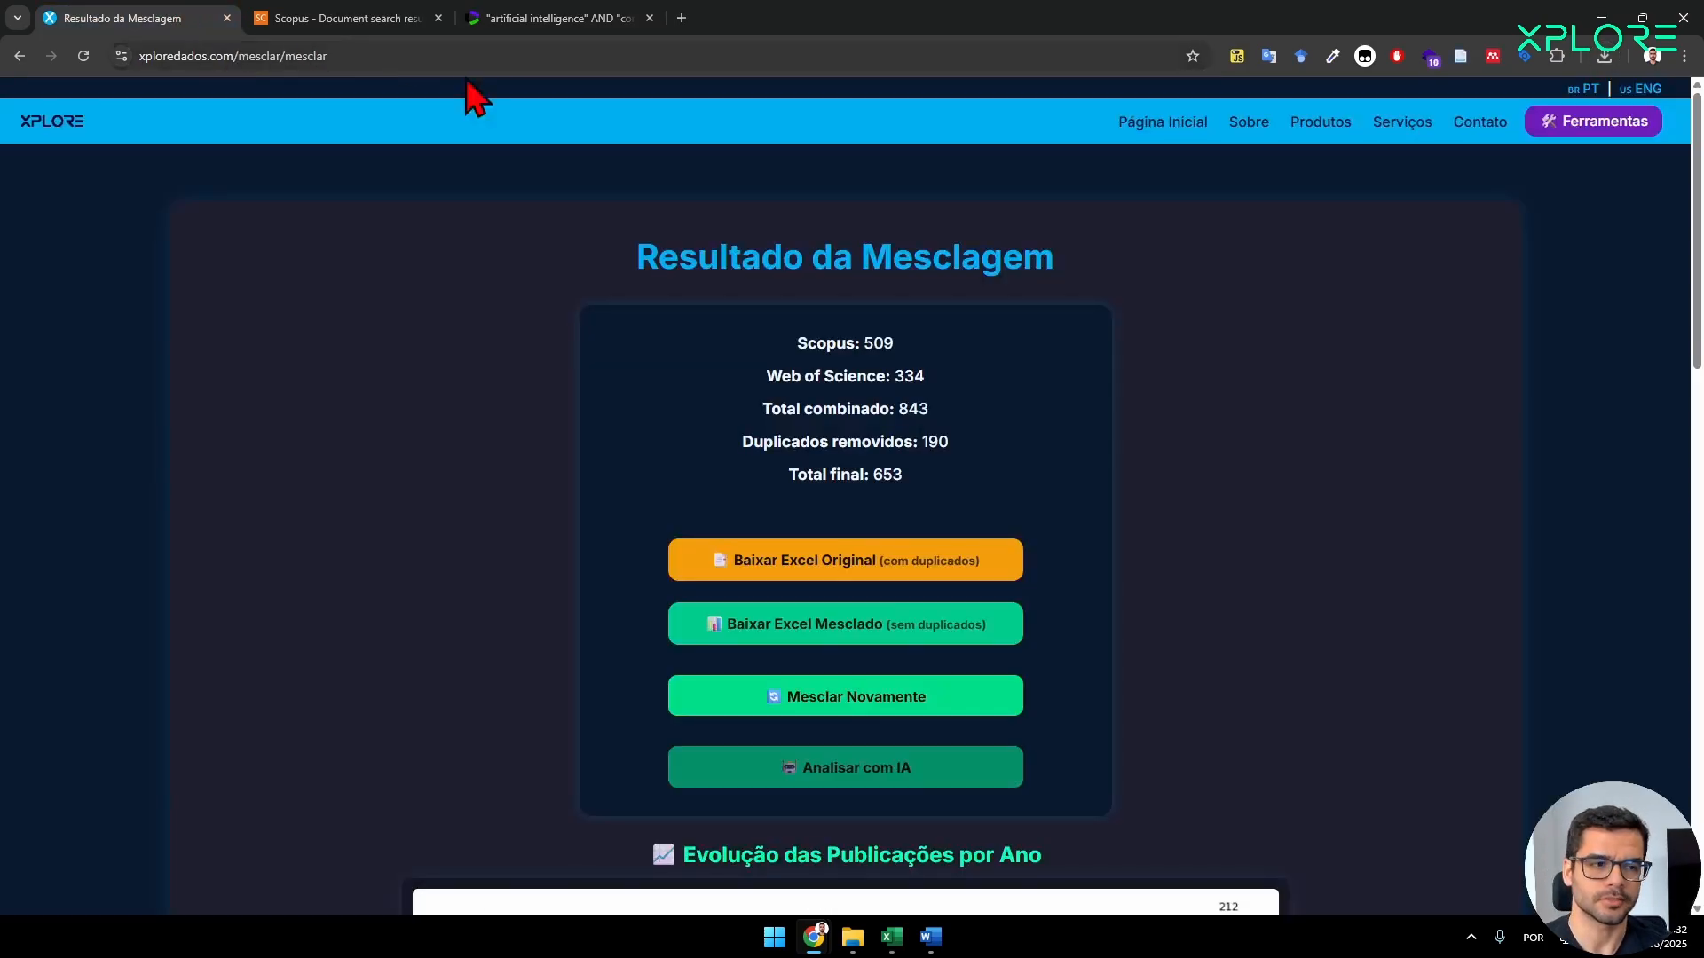
pyautogui.click(1544, 122)
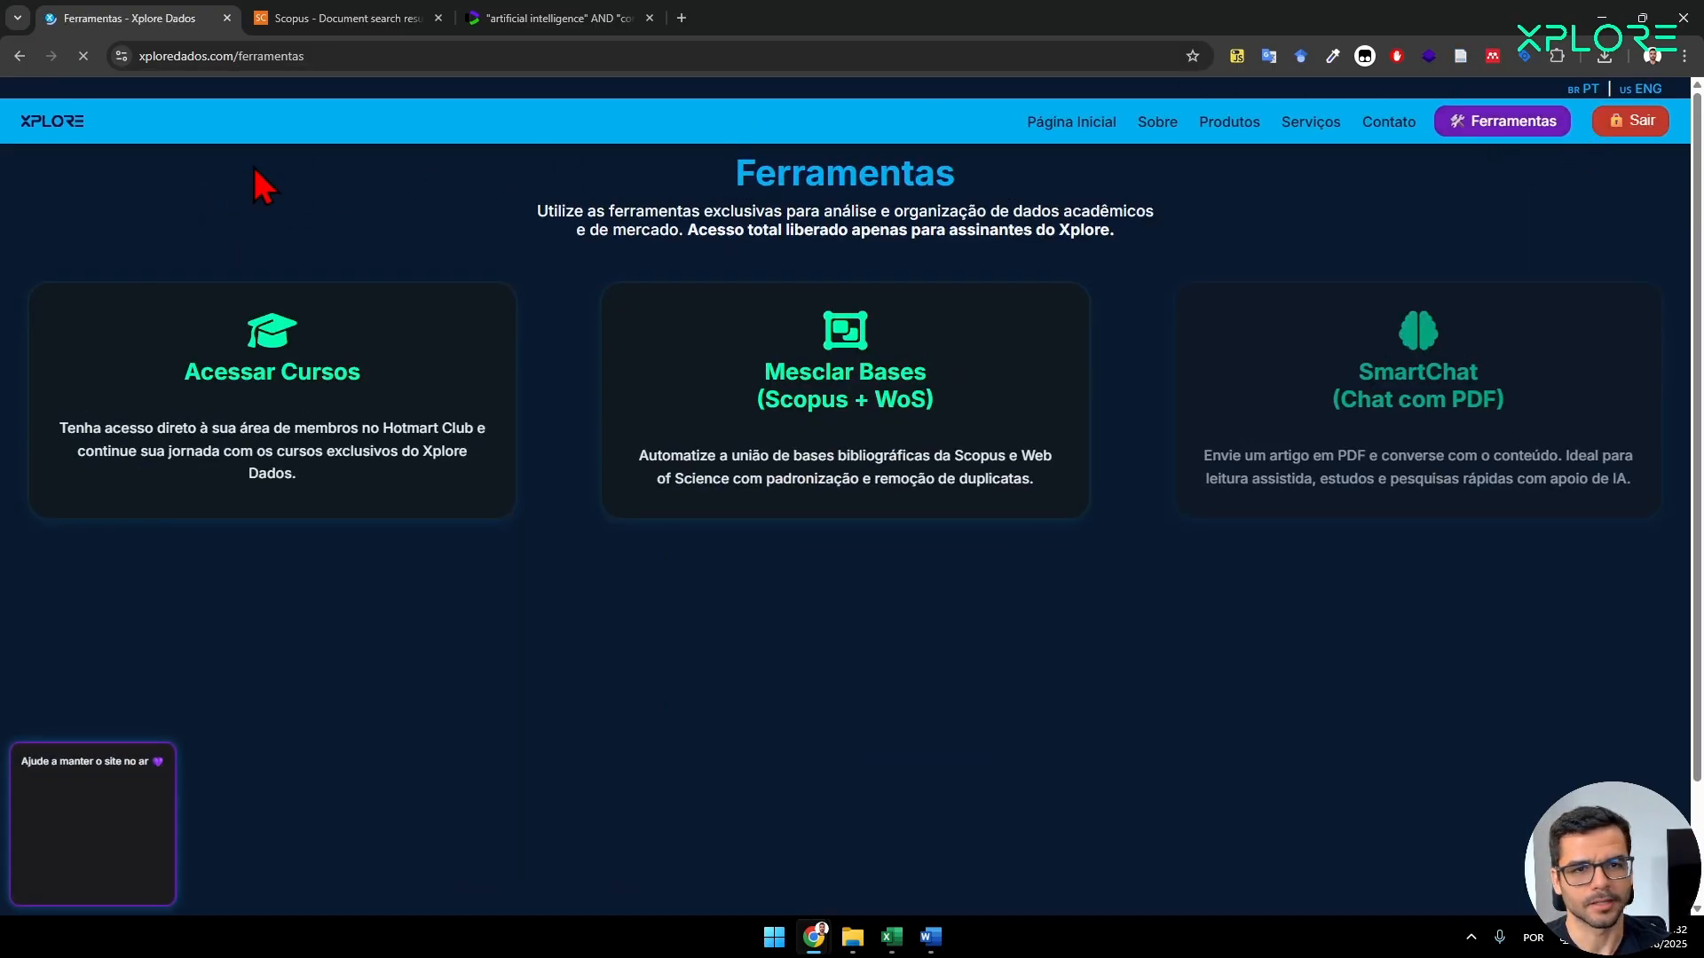
pyautogui.click(36, 121)
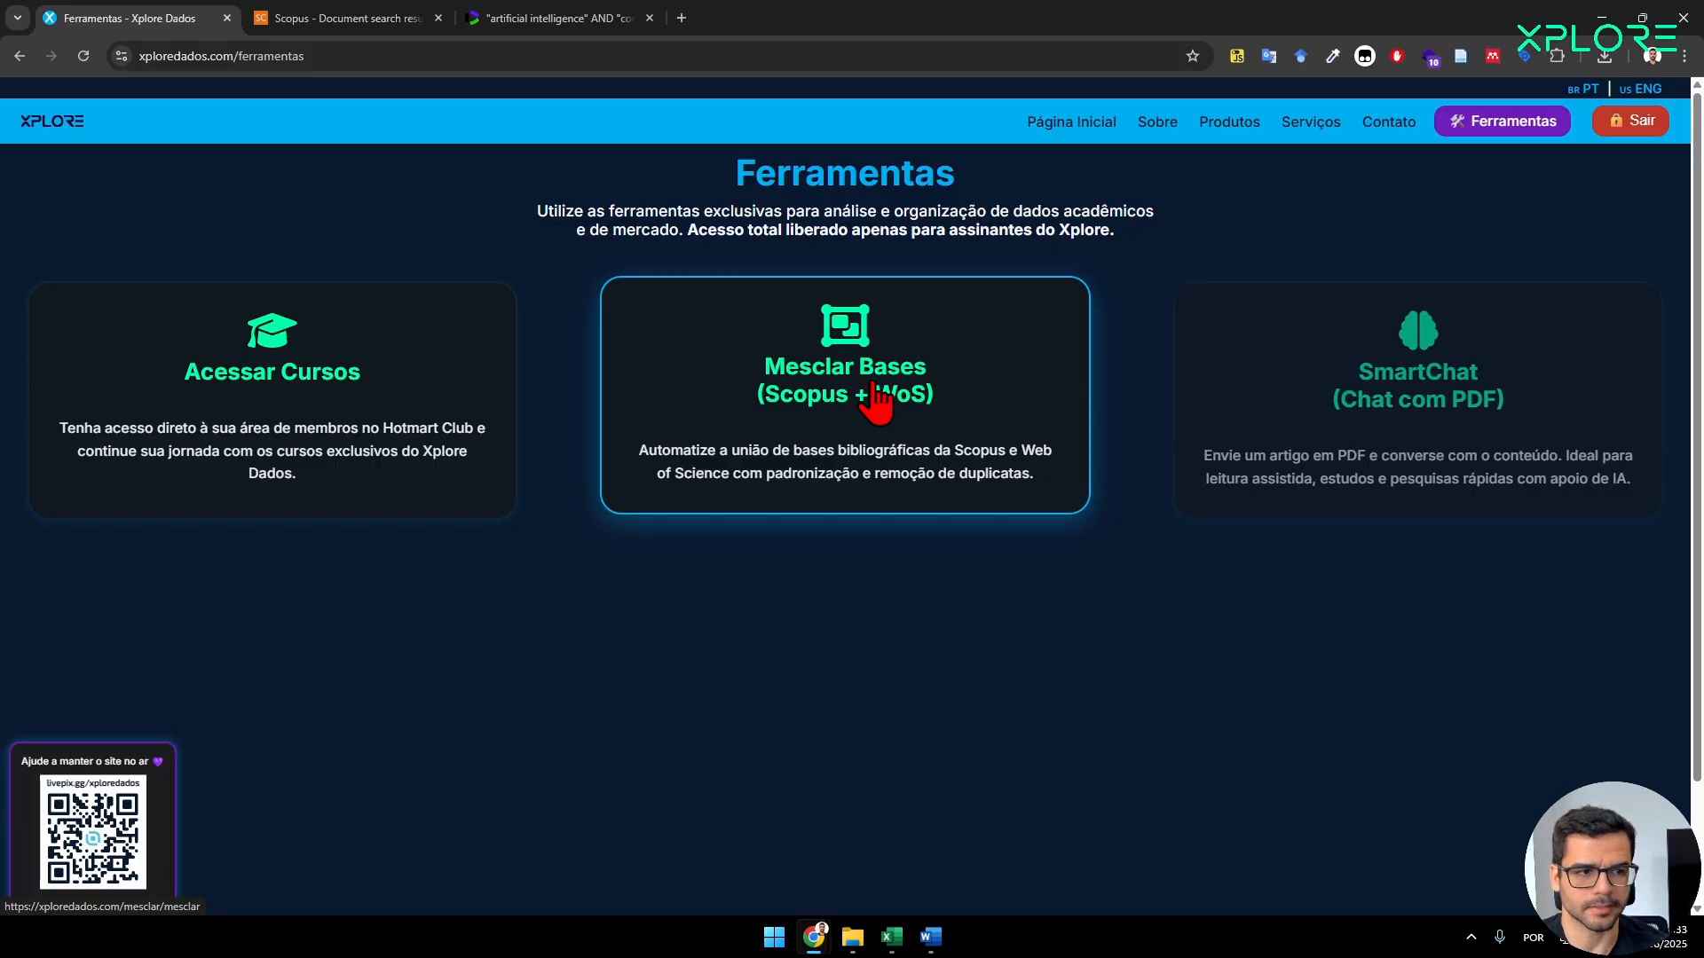
pyautogui.click(875, 401)
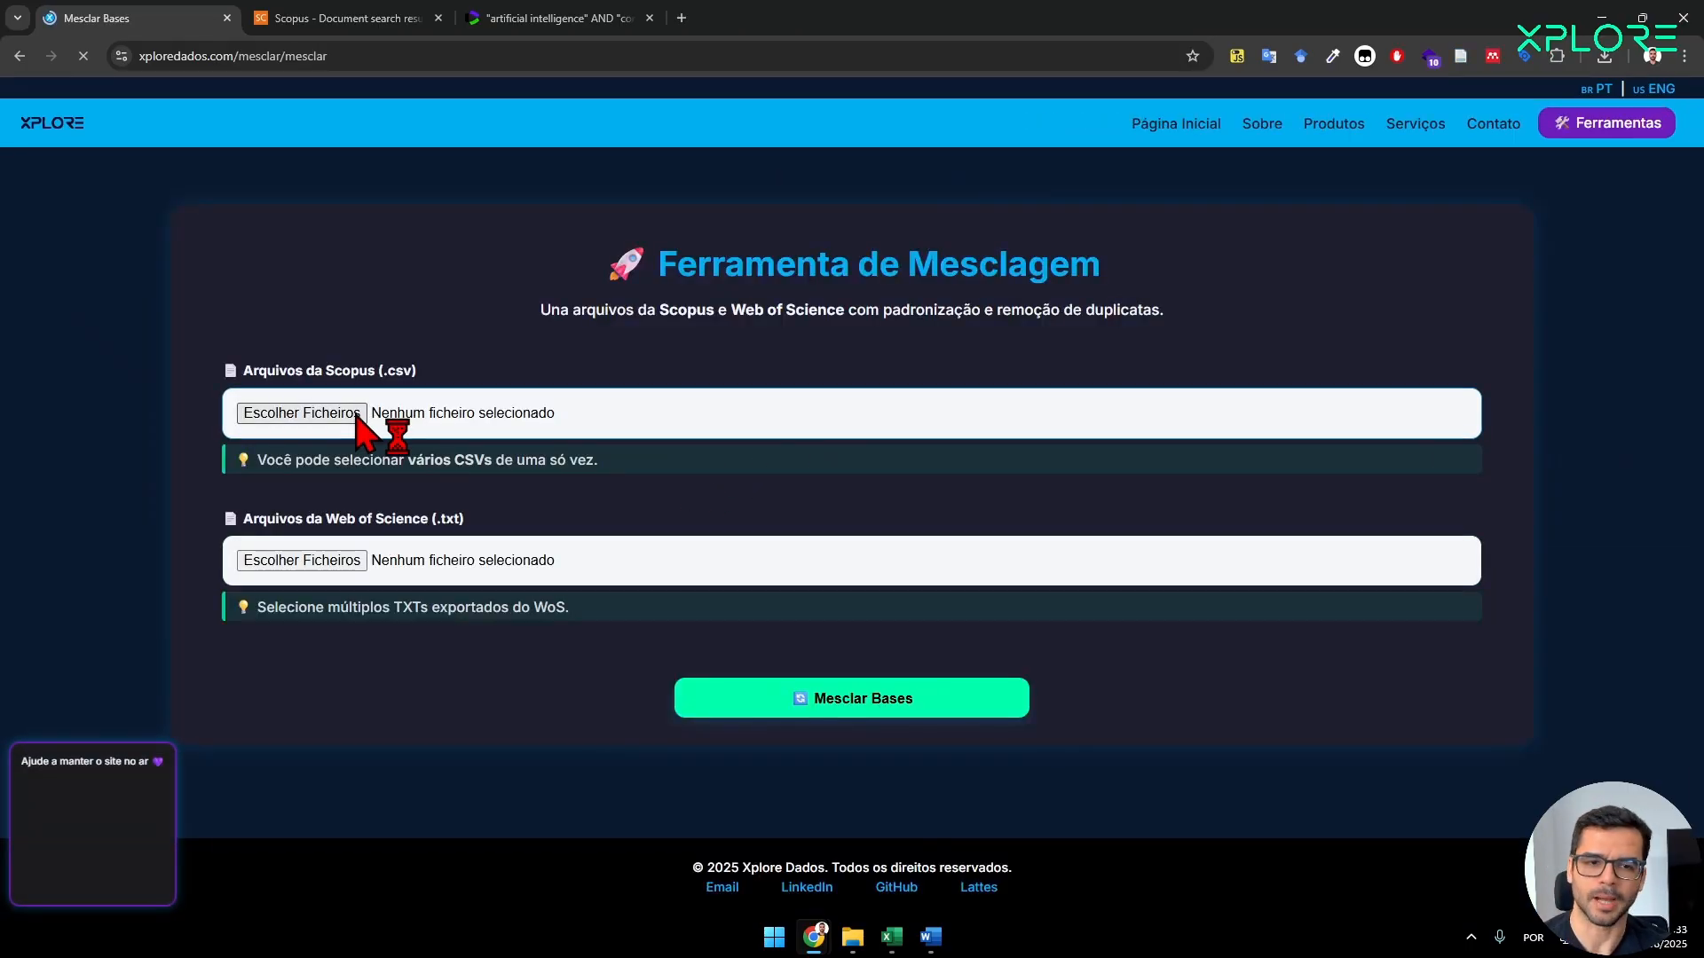
# Choose scopus.csv as the Scopus file and savedrecs.txt as the Web of Science file for merging.
pyautogui.click(323, 415)
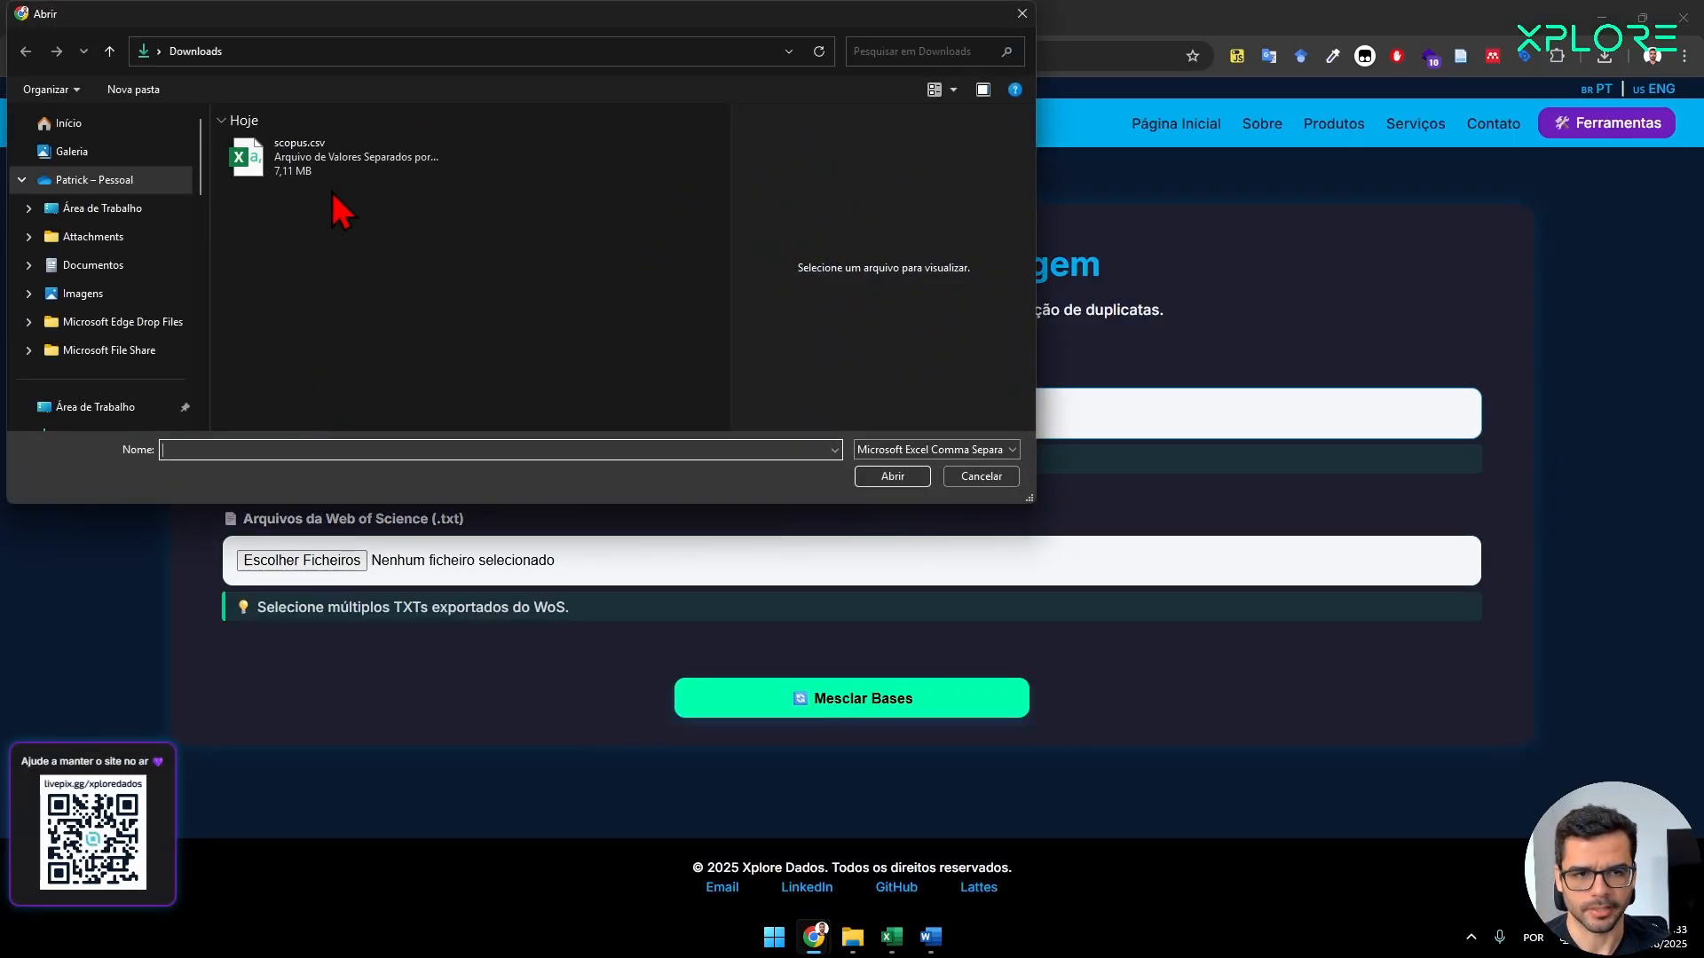
pyautogui.click(322, 175)
pyautogui.click(892, 476)
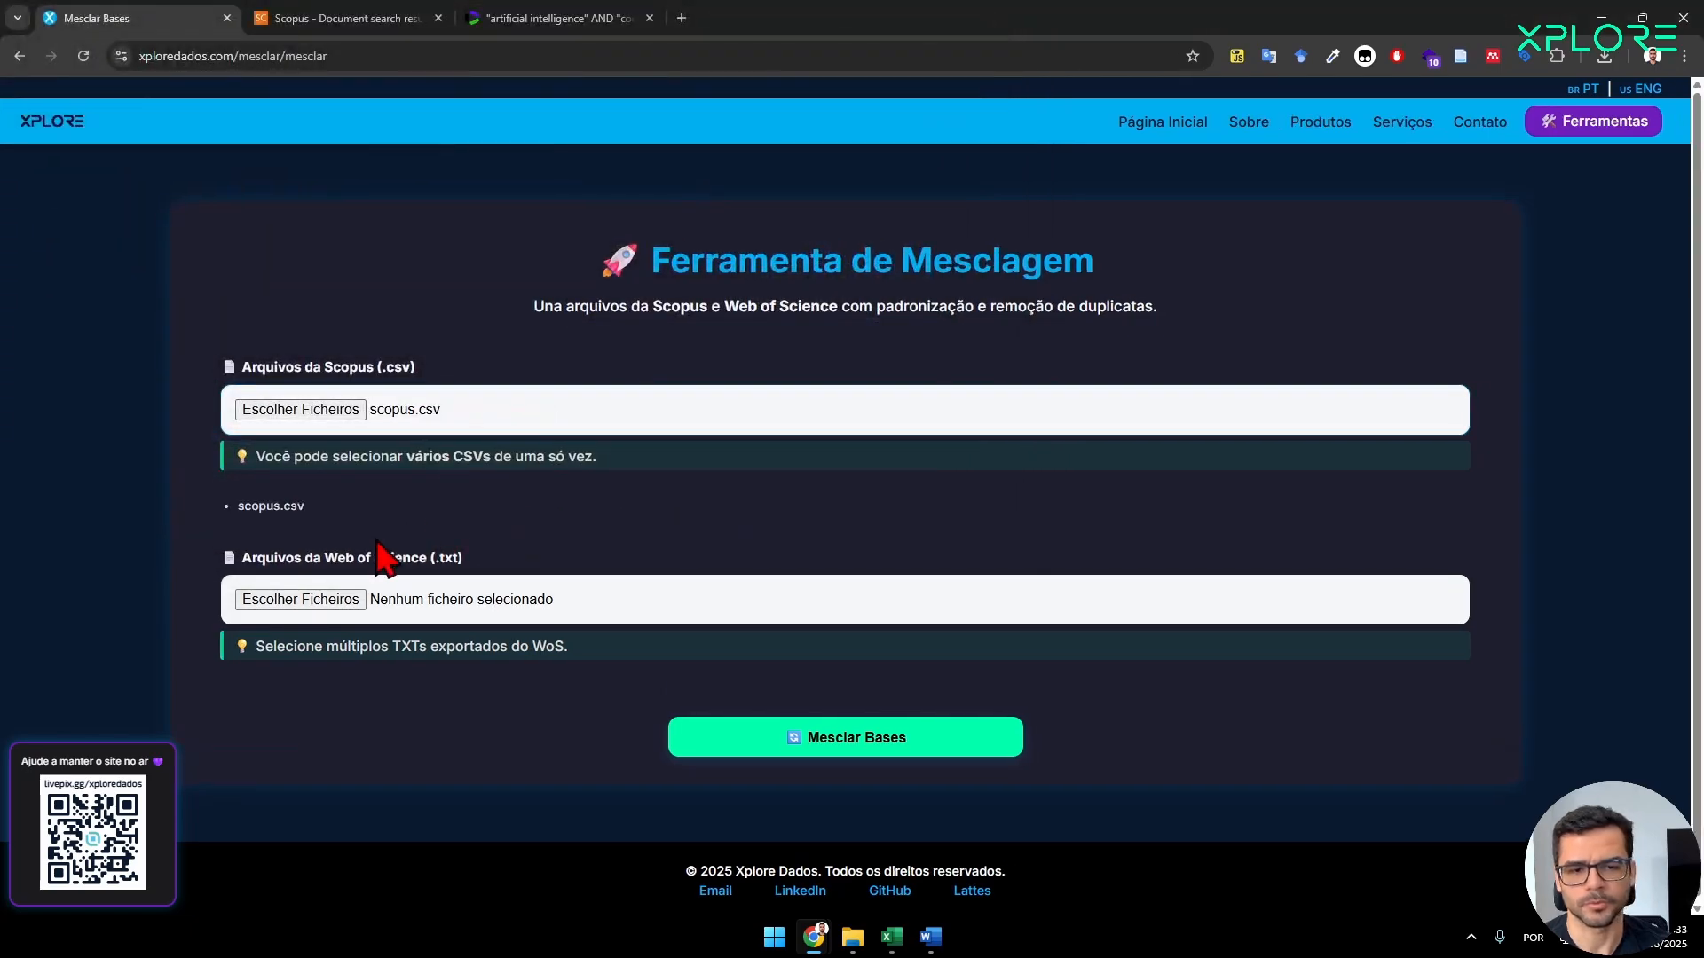
pyautogui.click(304, 597)
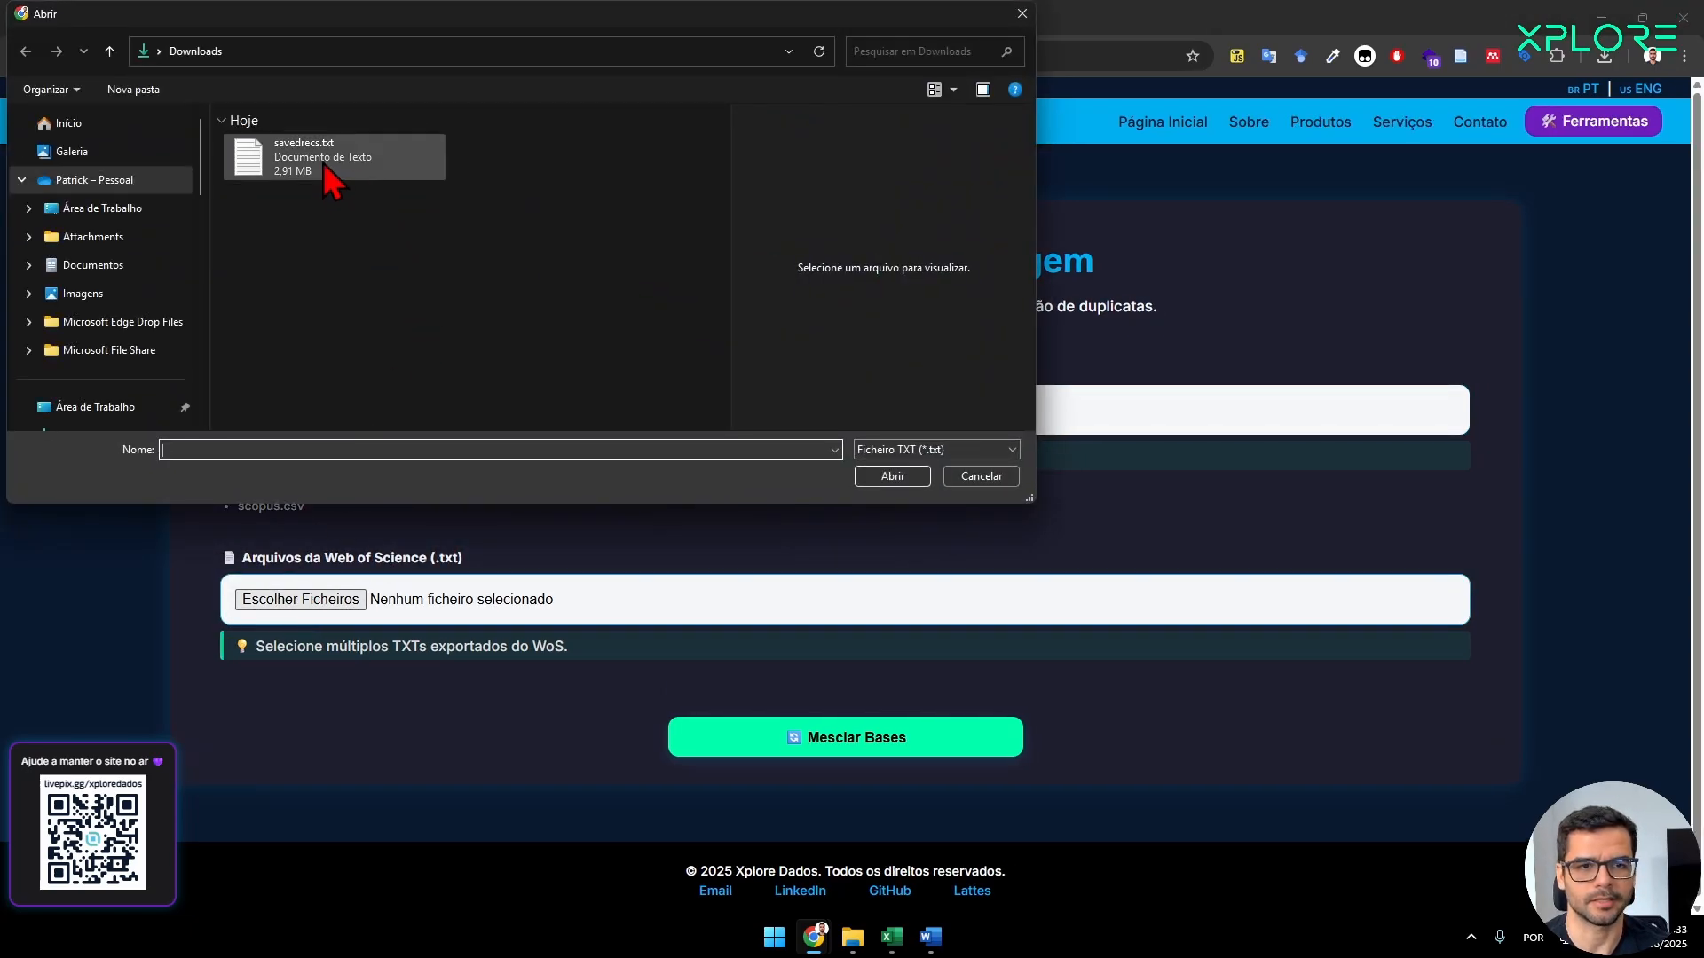
pyautogui.click(330, 174)
pyautogui.click(889, 477)
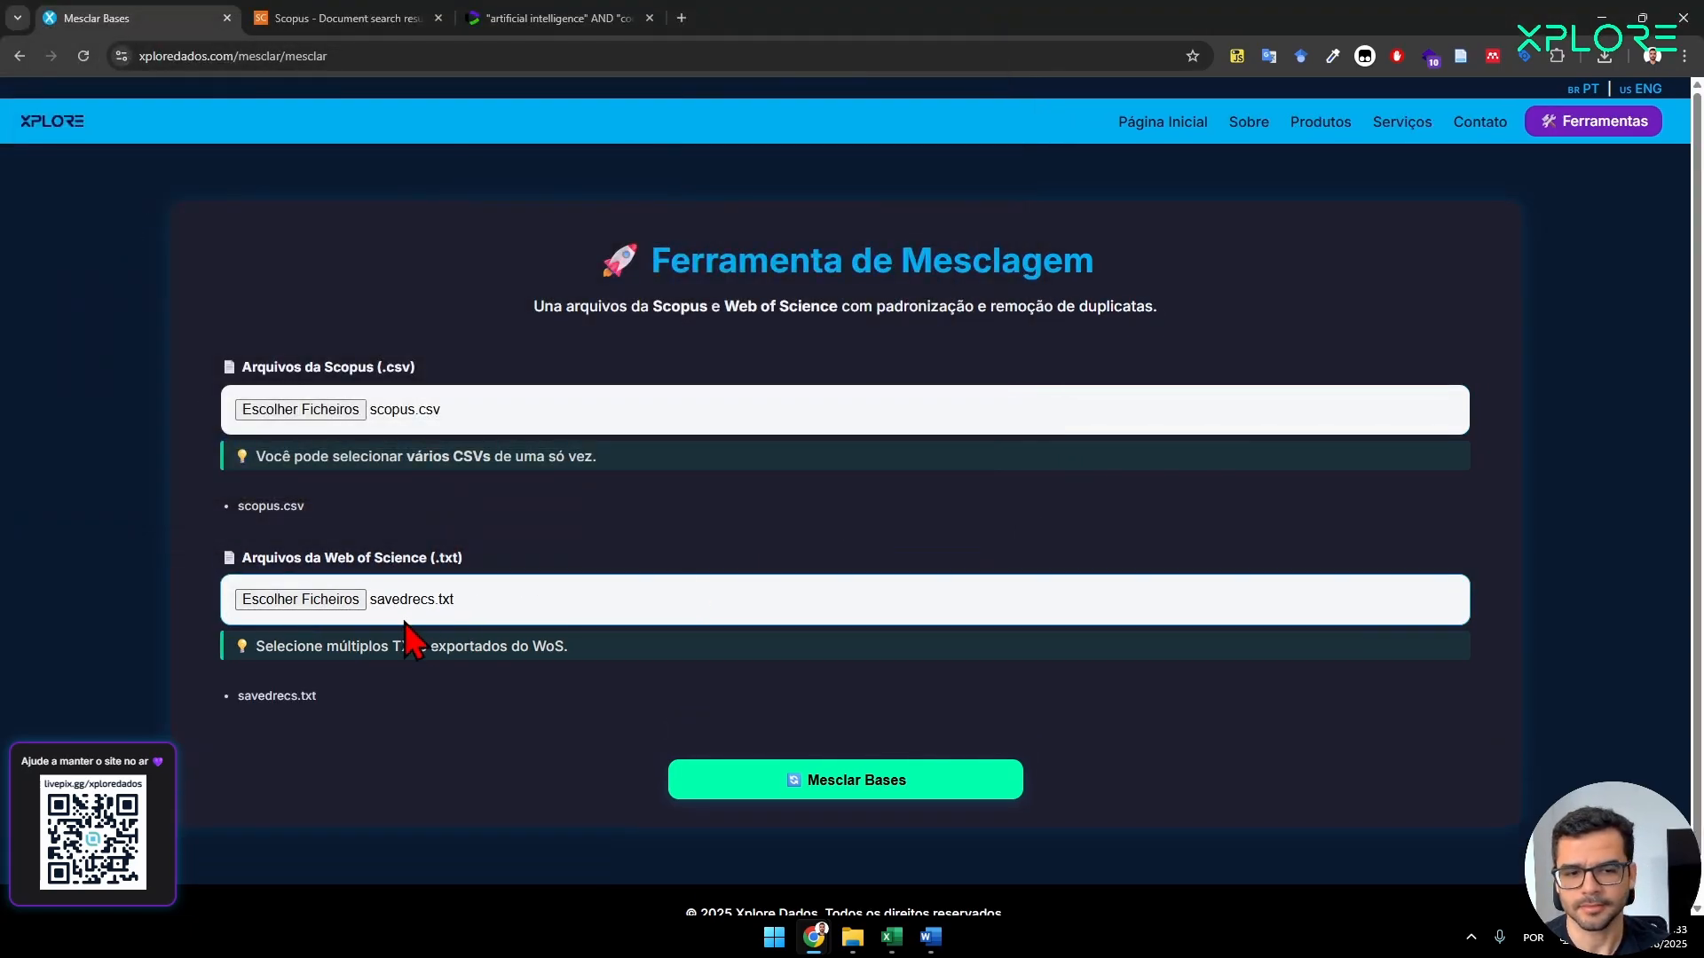
# Check the selected files against their source searches and merge the two bases.
pyautogui.moveTo(339, 507); pyautogui.dragTo(211, 509)
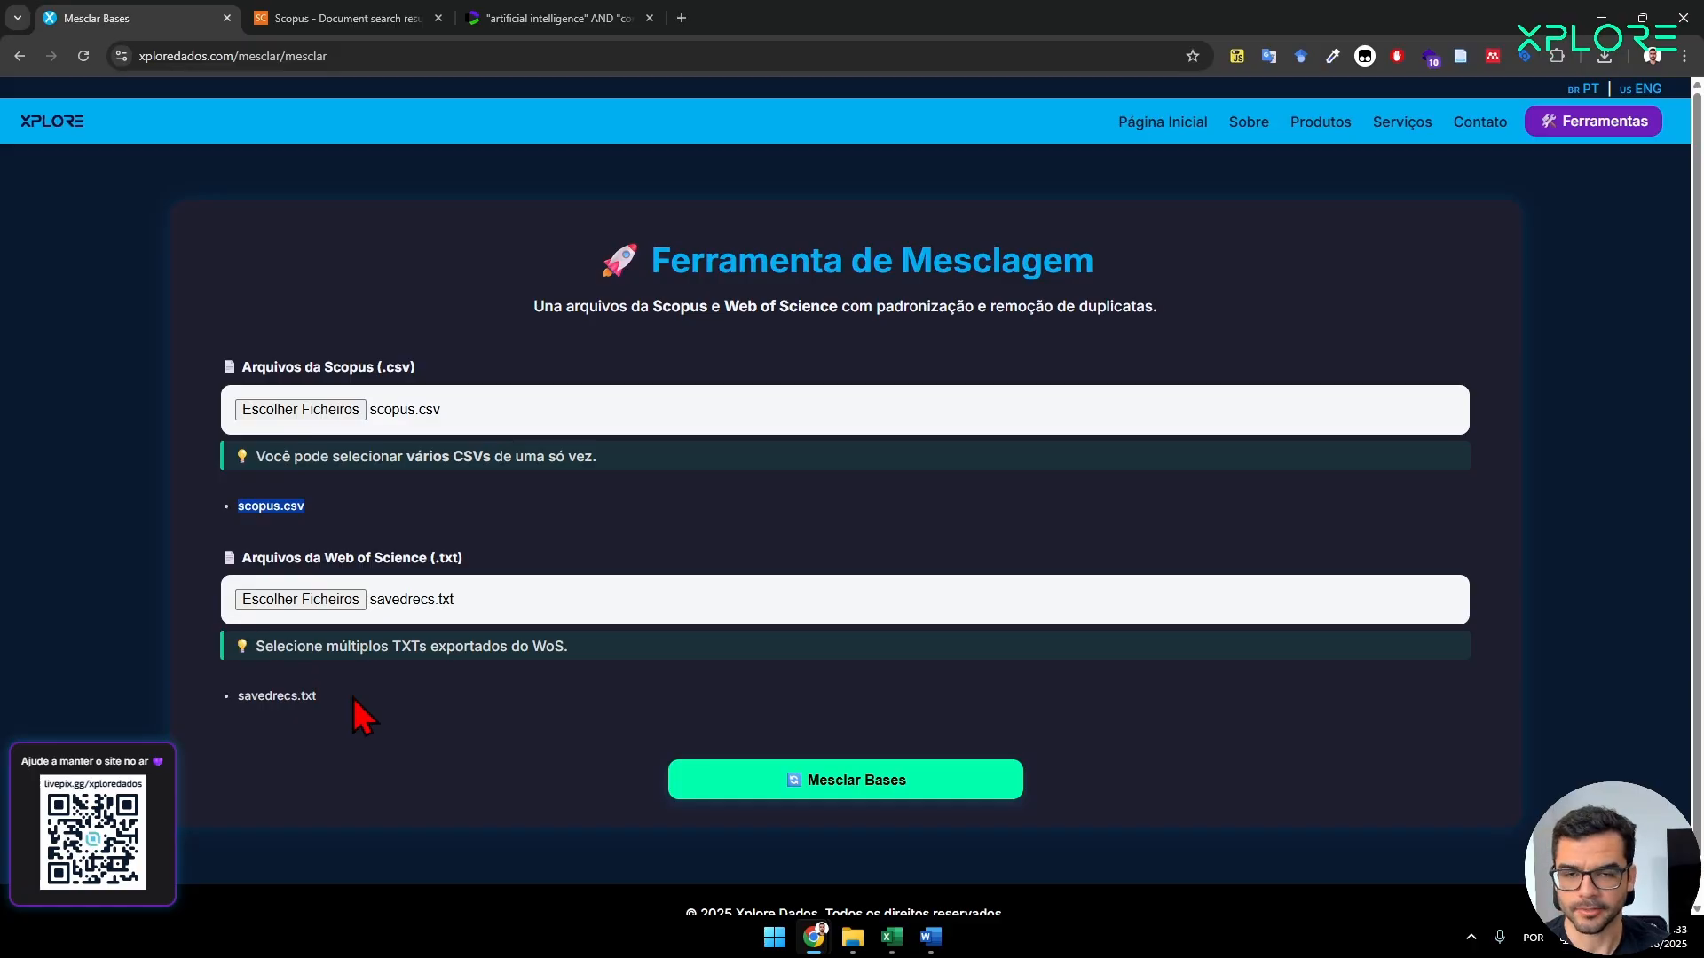
pyautogui.moveTo(353, 700); pyautogui.dragTo(211, 701)
pyautogui.click(312, 17)
pyautogui.click(545, 18)
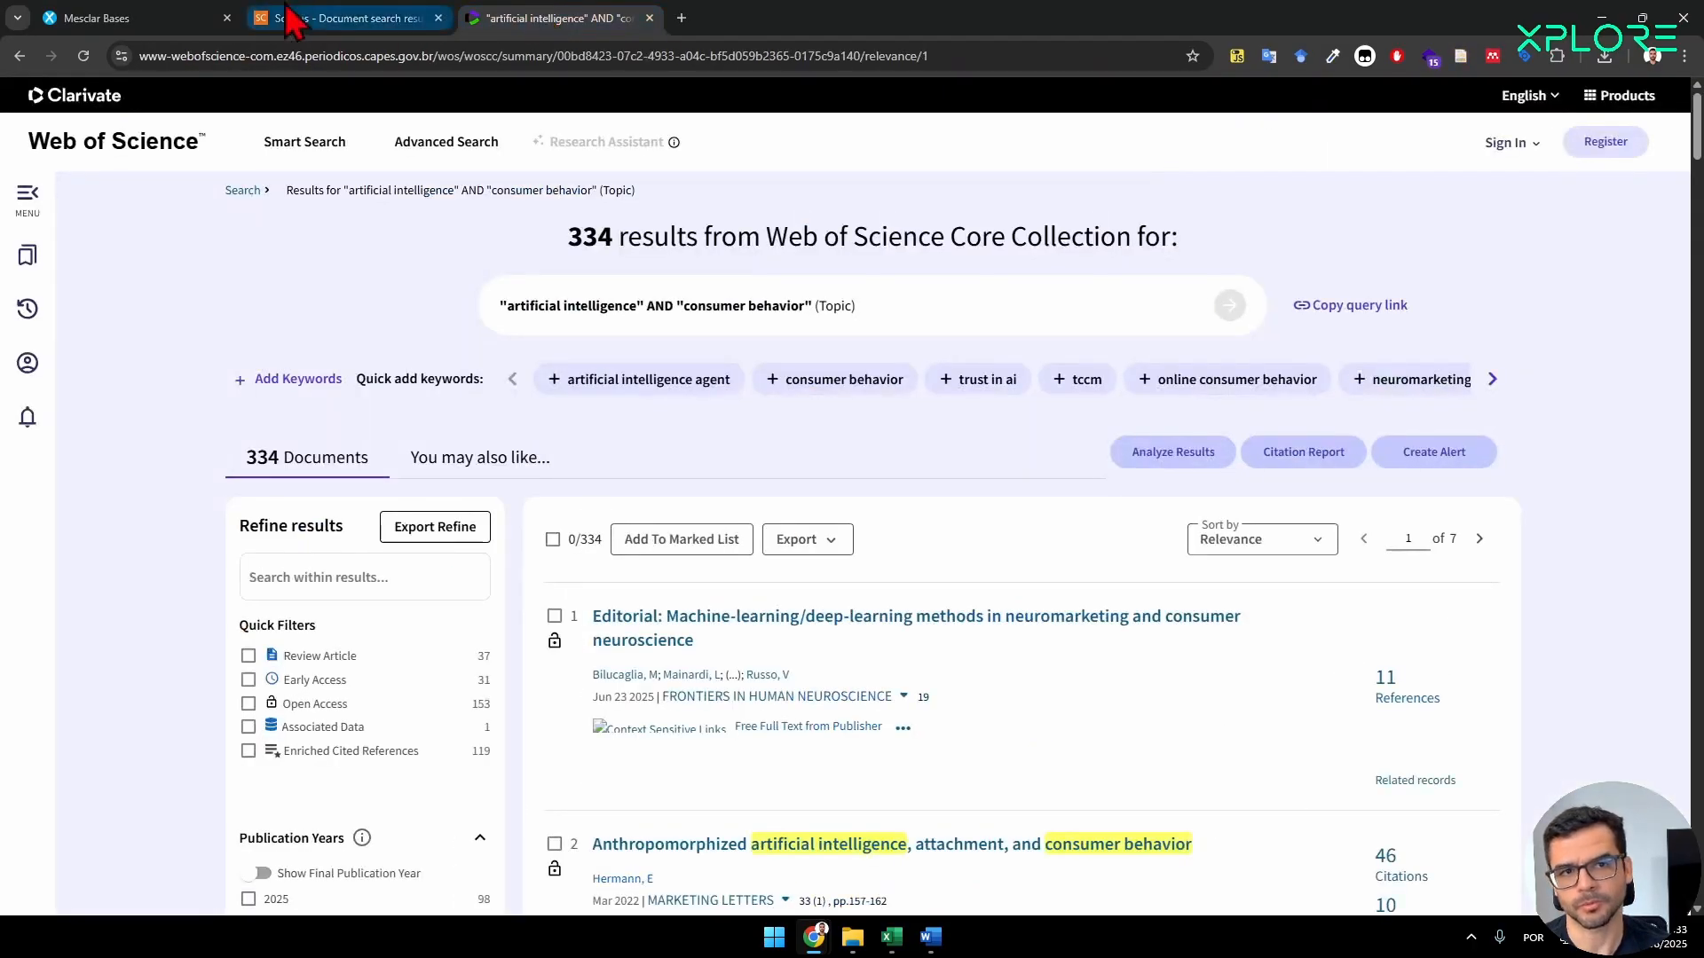
pyautogui.click(213, 20)
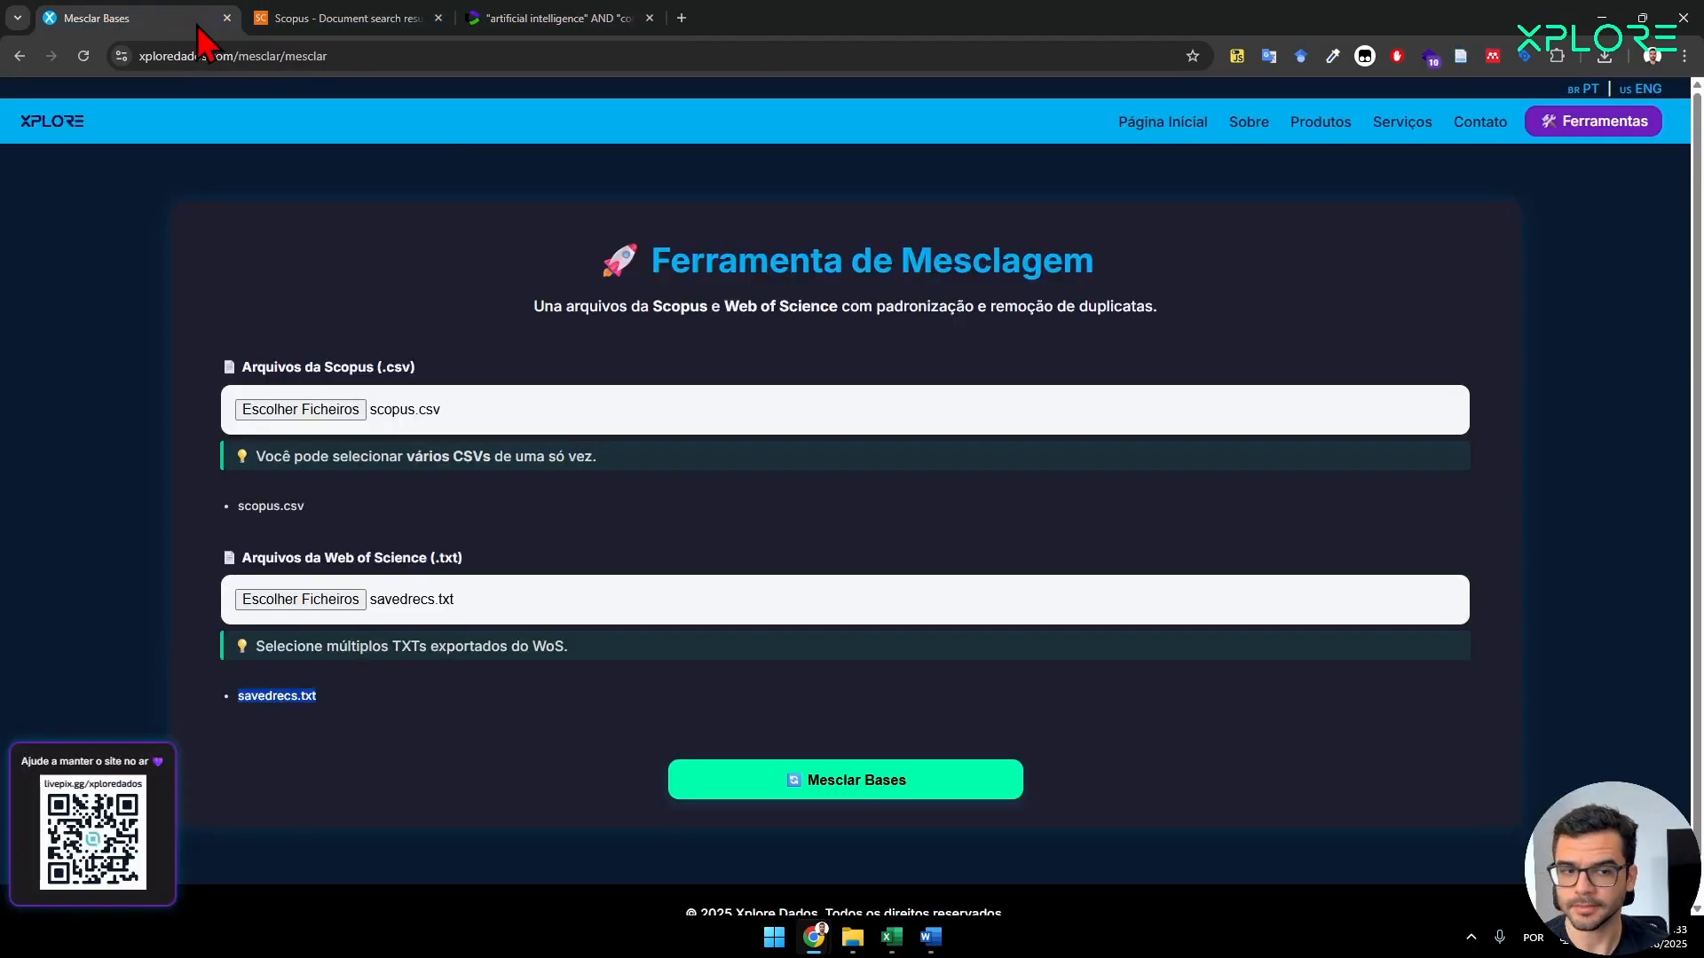
pyautogui.click(843, 781)
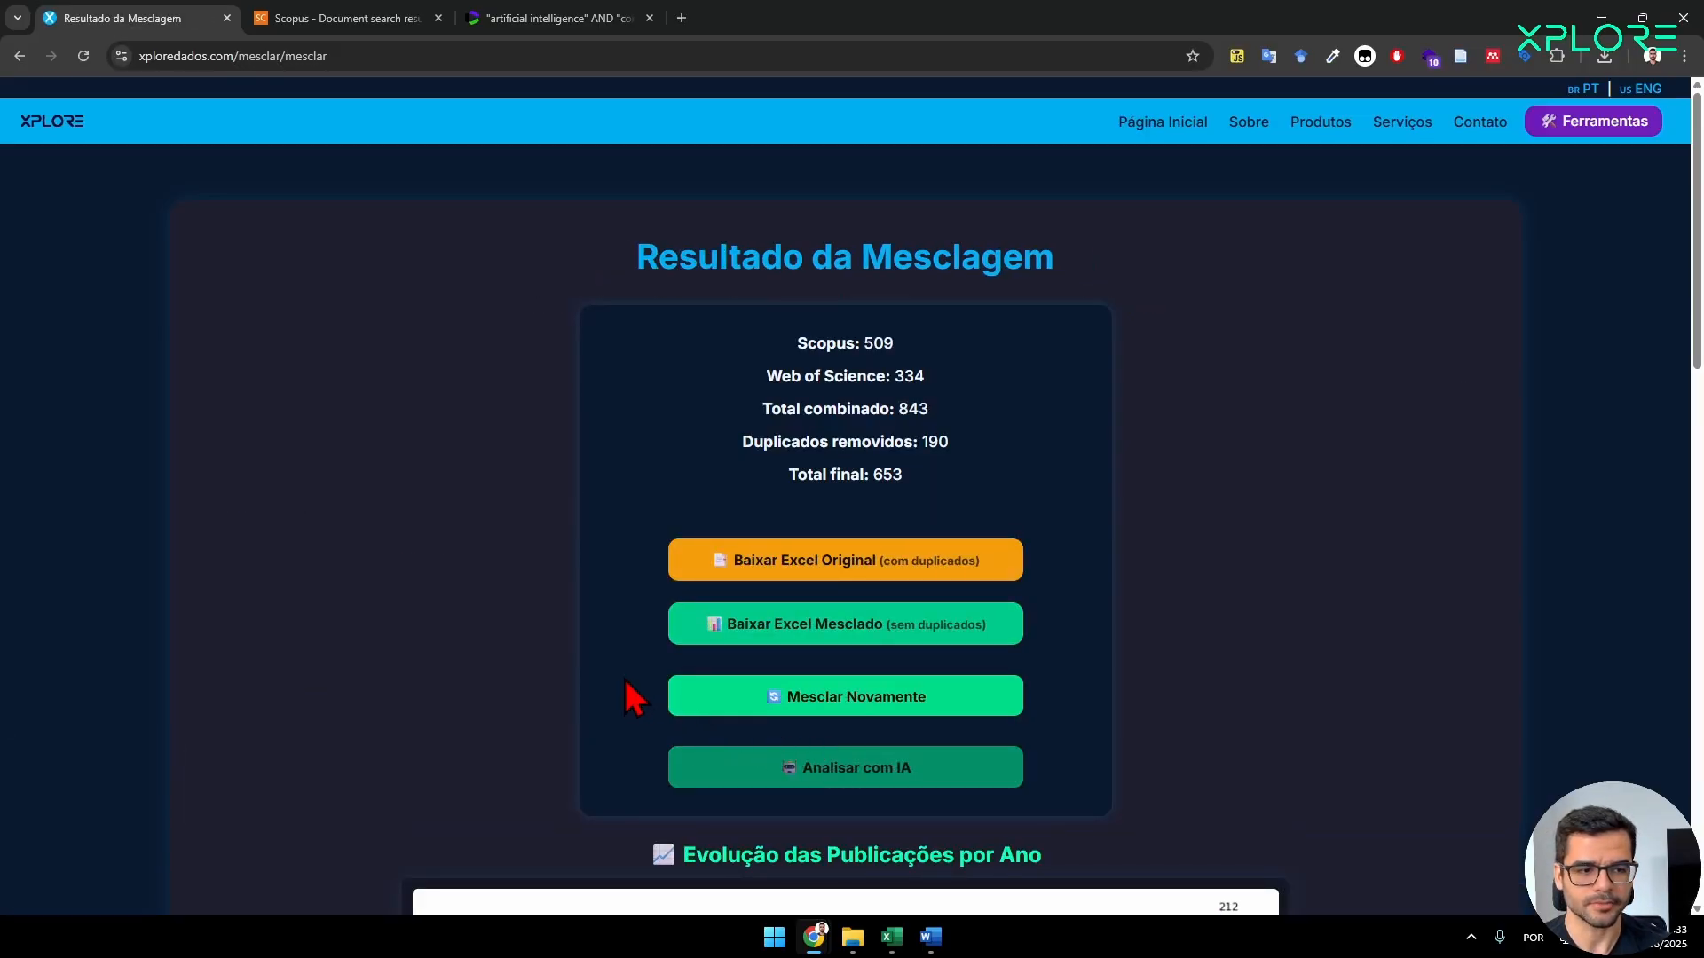
# Download the merged Excel file without duplicates and open it in Excel with editing enabled.
pyautogui.scroll(-2, 631, 696)
pyautogui.scroll(1, 1044, 458)
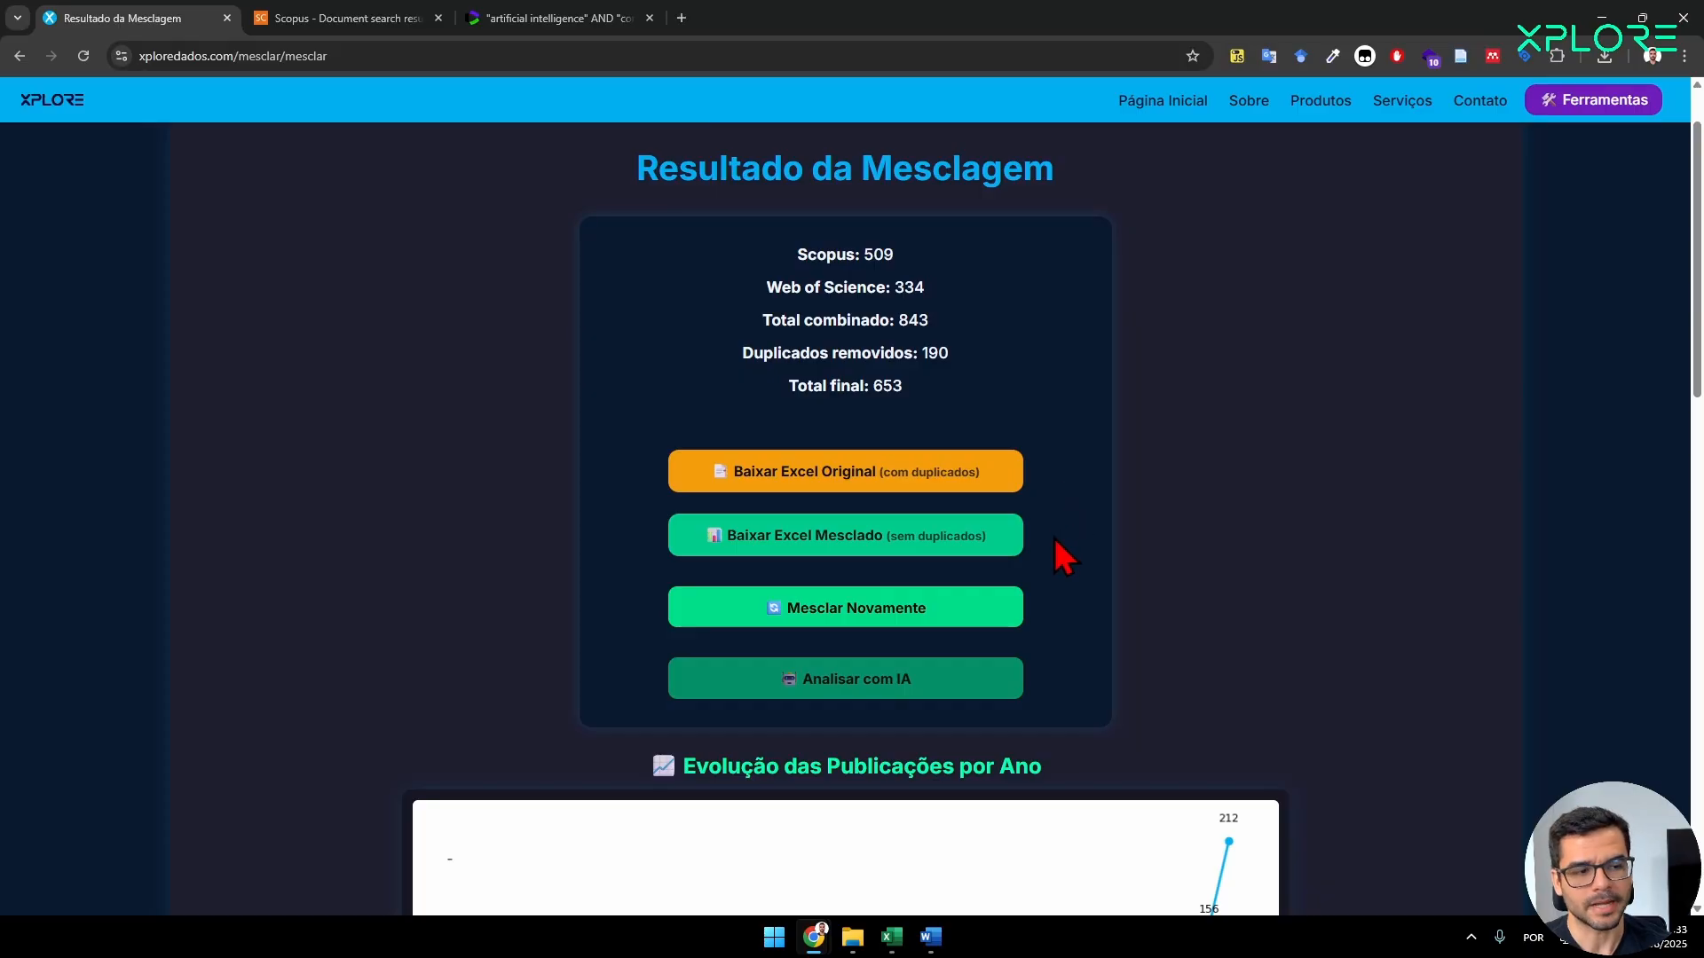
pyautogui.moveTo(1051, 543); pyautogui.dragTo(652, 541)
pyautogui.click(653, 540)
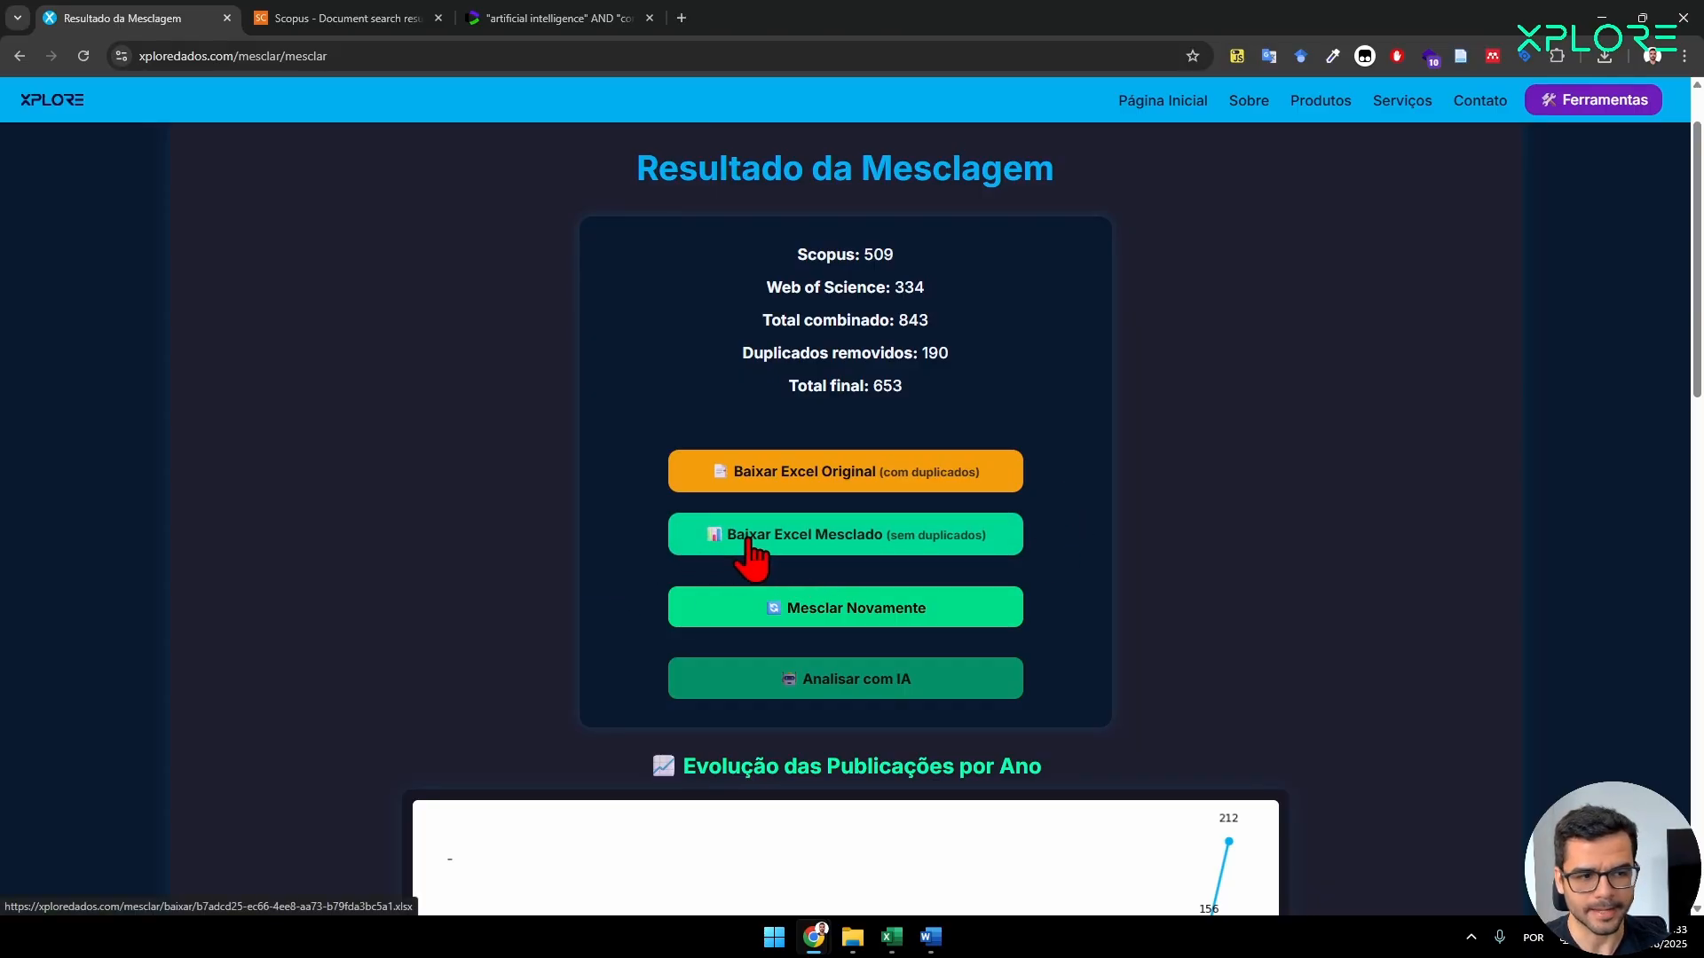
pyautogui.click(779, 542)
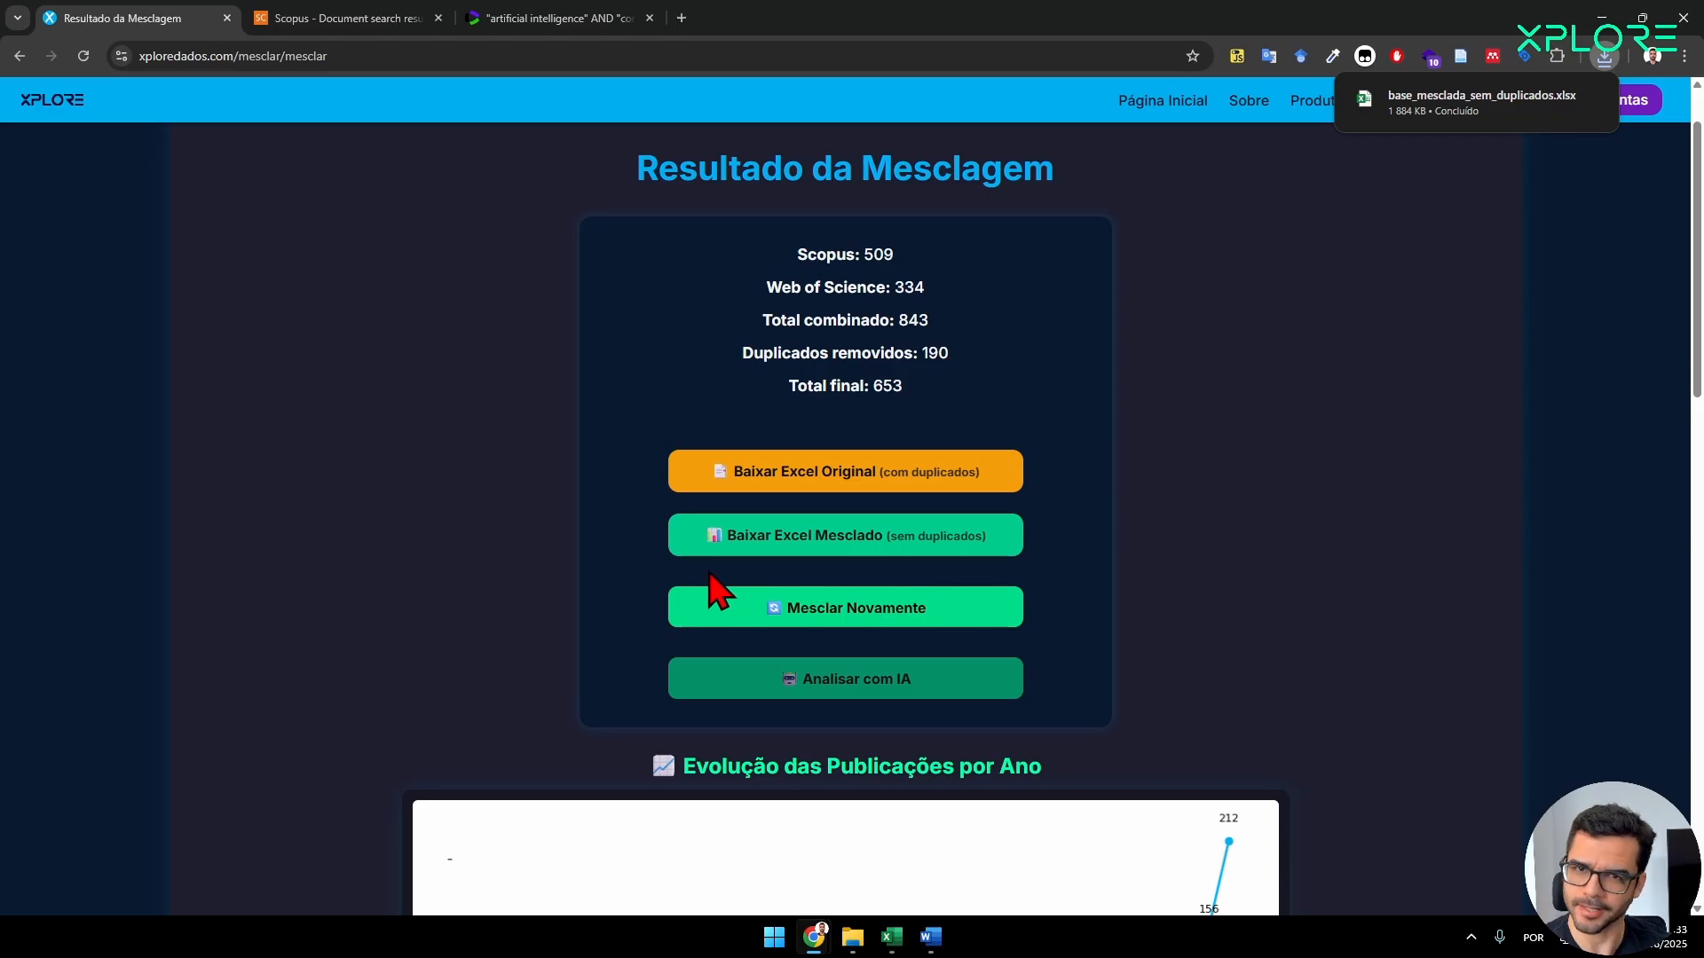
pyautogui.moveTo(1489, 121)
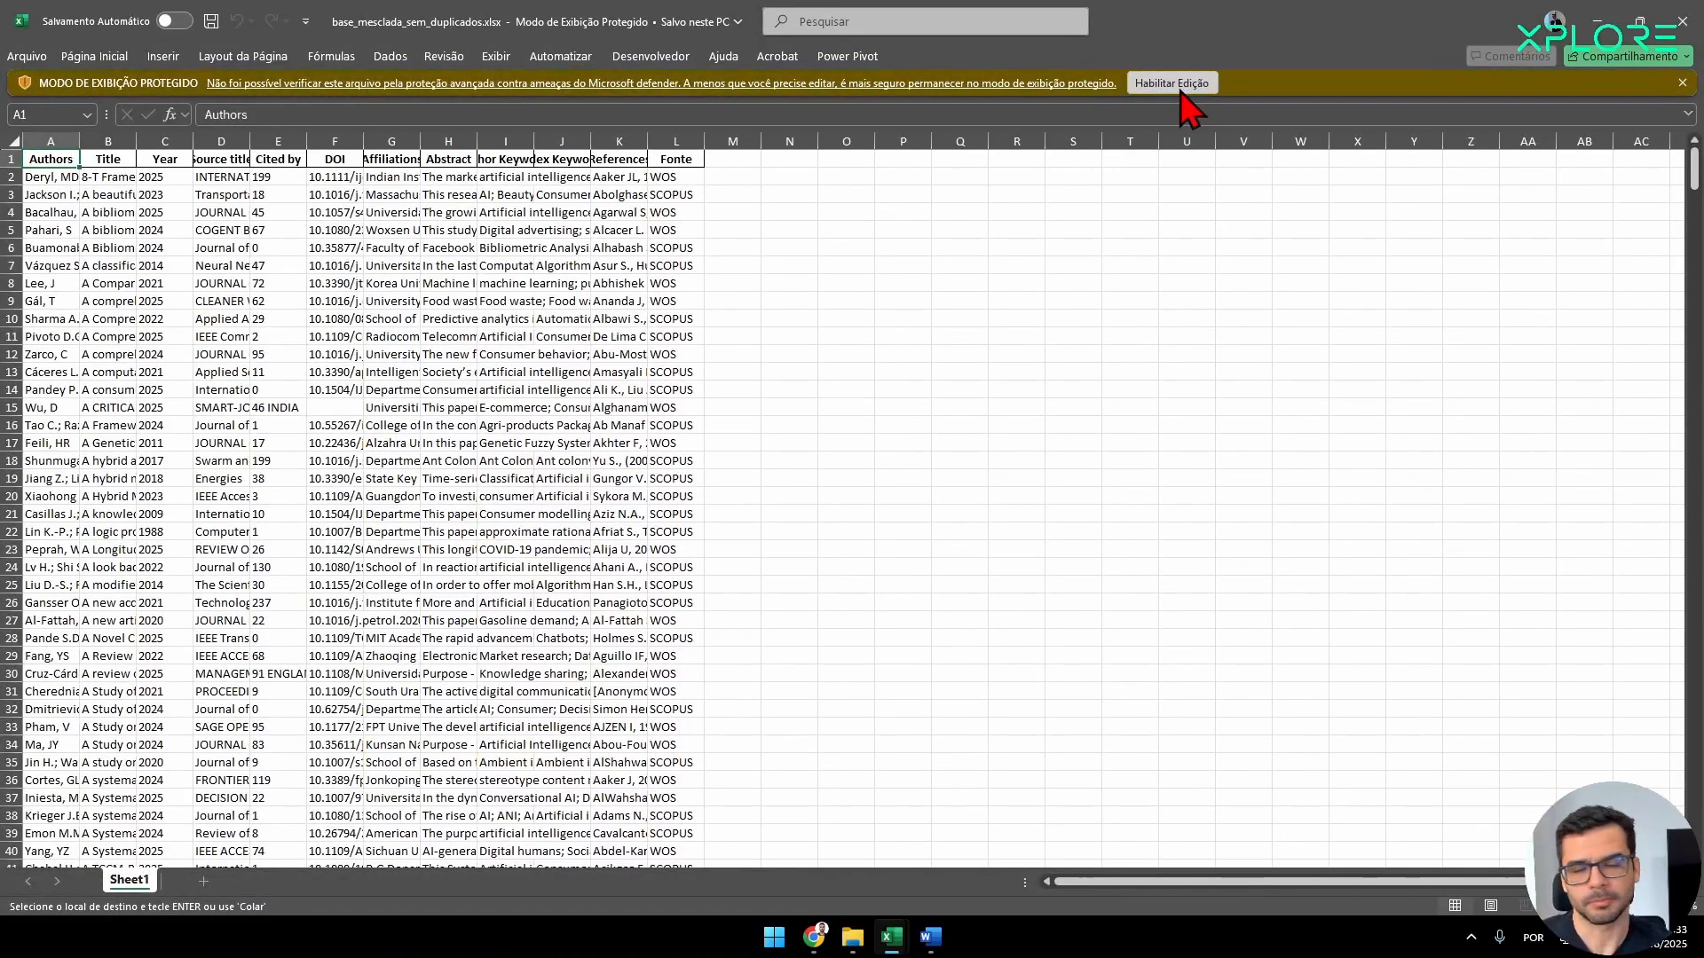
pyautogui.click(1181, 89)
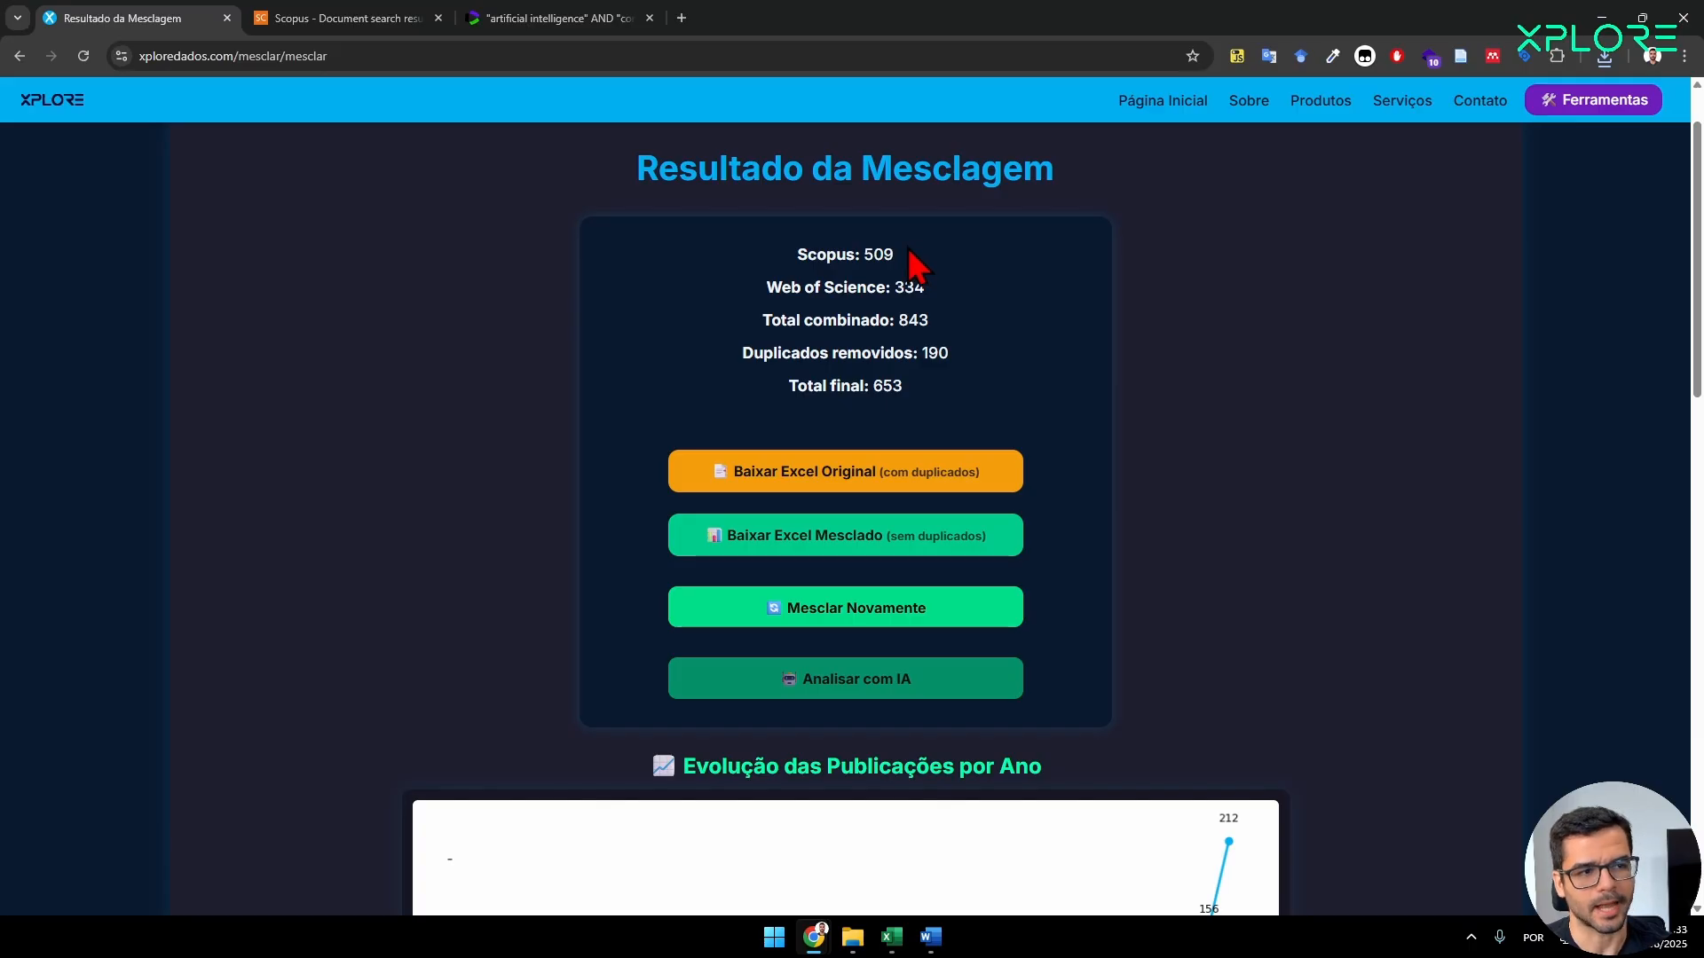
# Compare the Scopus and Web of Science counts in the merge result with the totals in the original searches.
pyautogui.moveTo(909, 254); pyautogui.dragTo(796, 257)
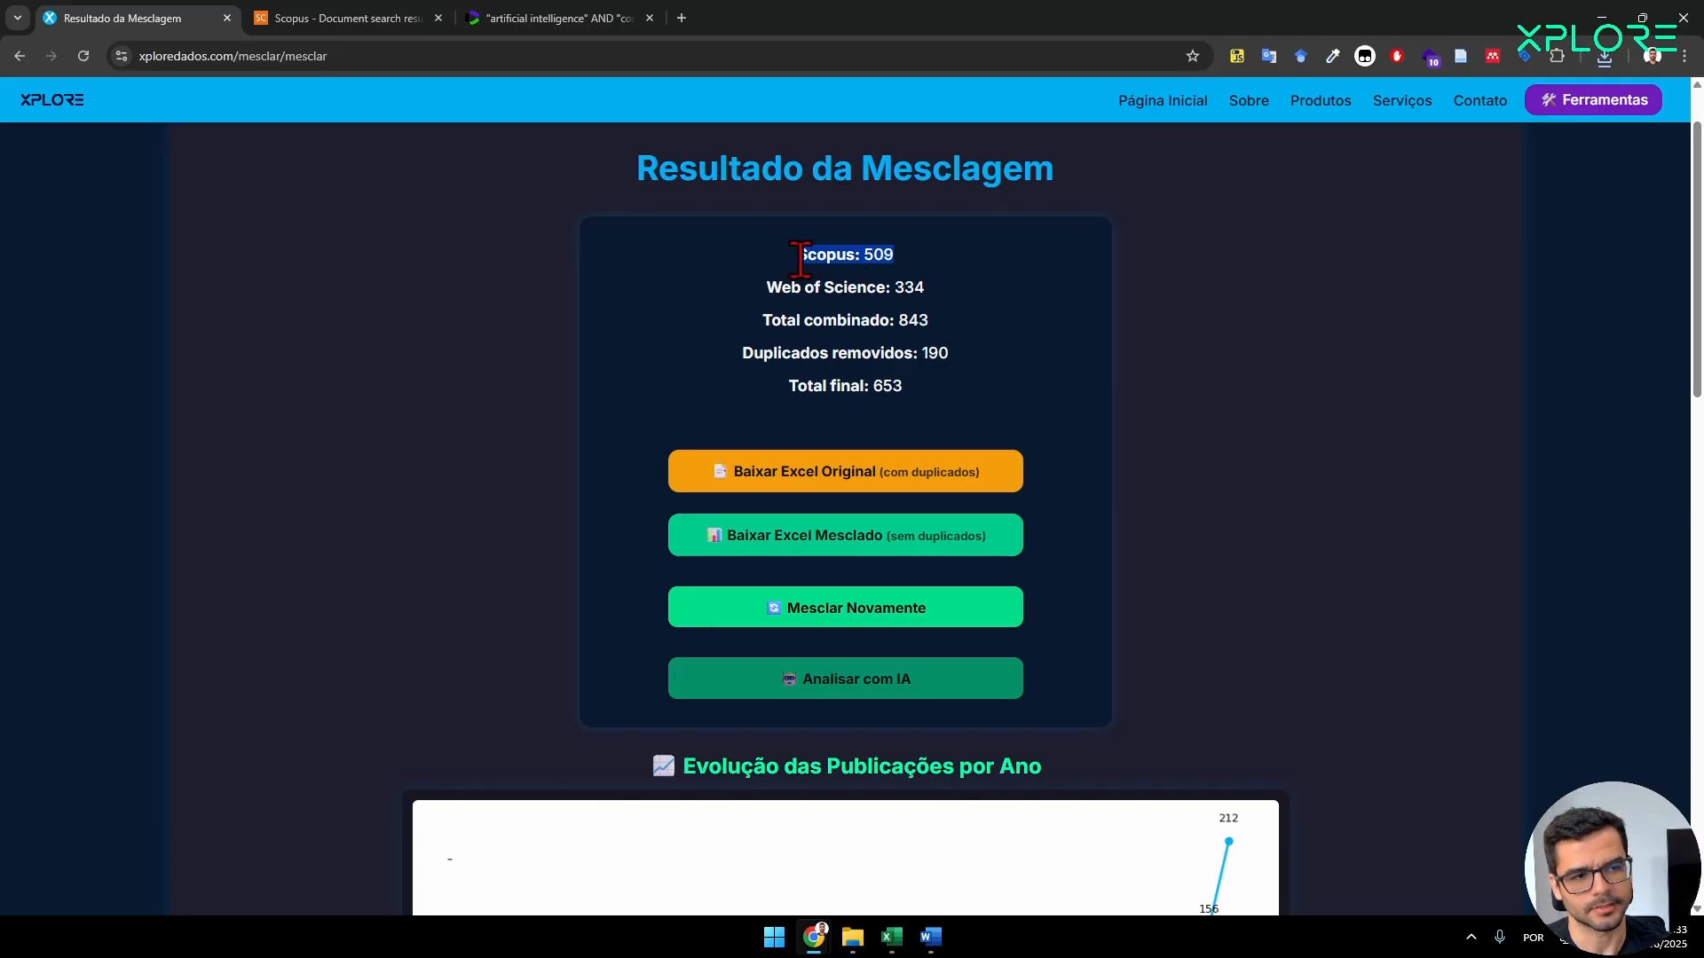
pyautogui.click(972, 299)
pyautogui.moveTo(914, 258); pyautogui.dragTo(796, 257)
pyautogui.click(348, 20)
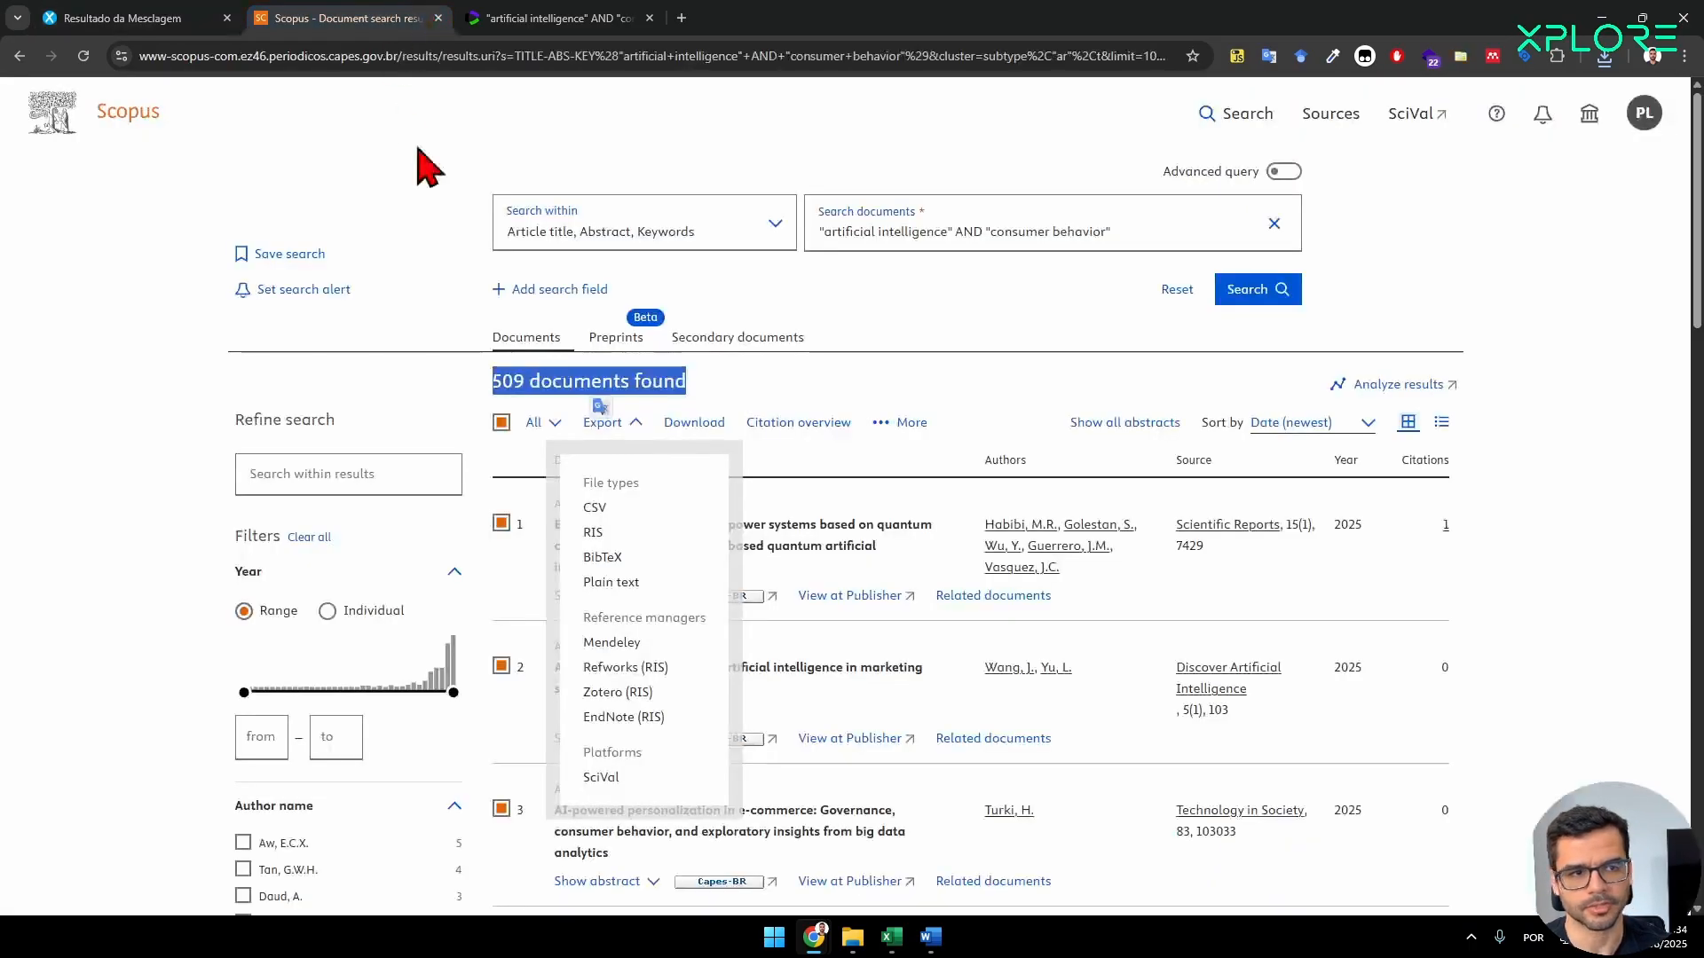
pyautogui.click(533, 369)
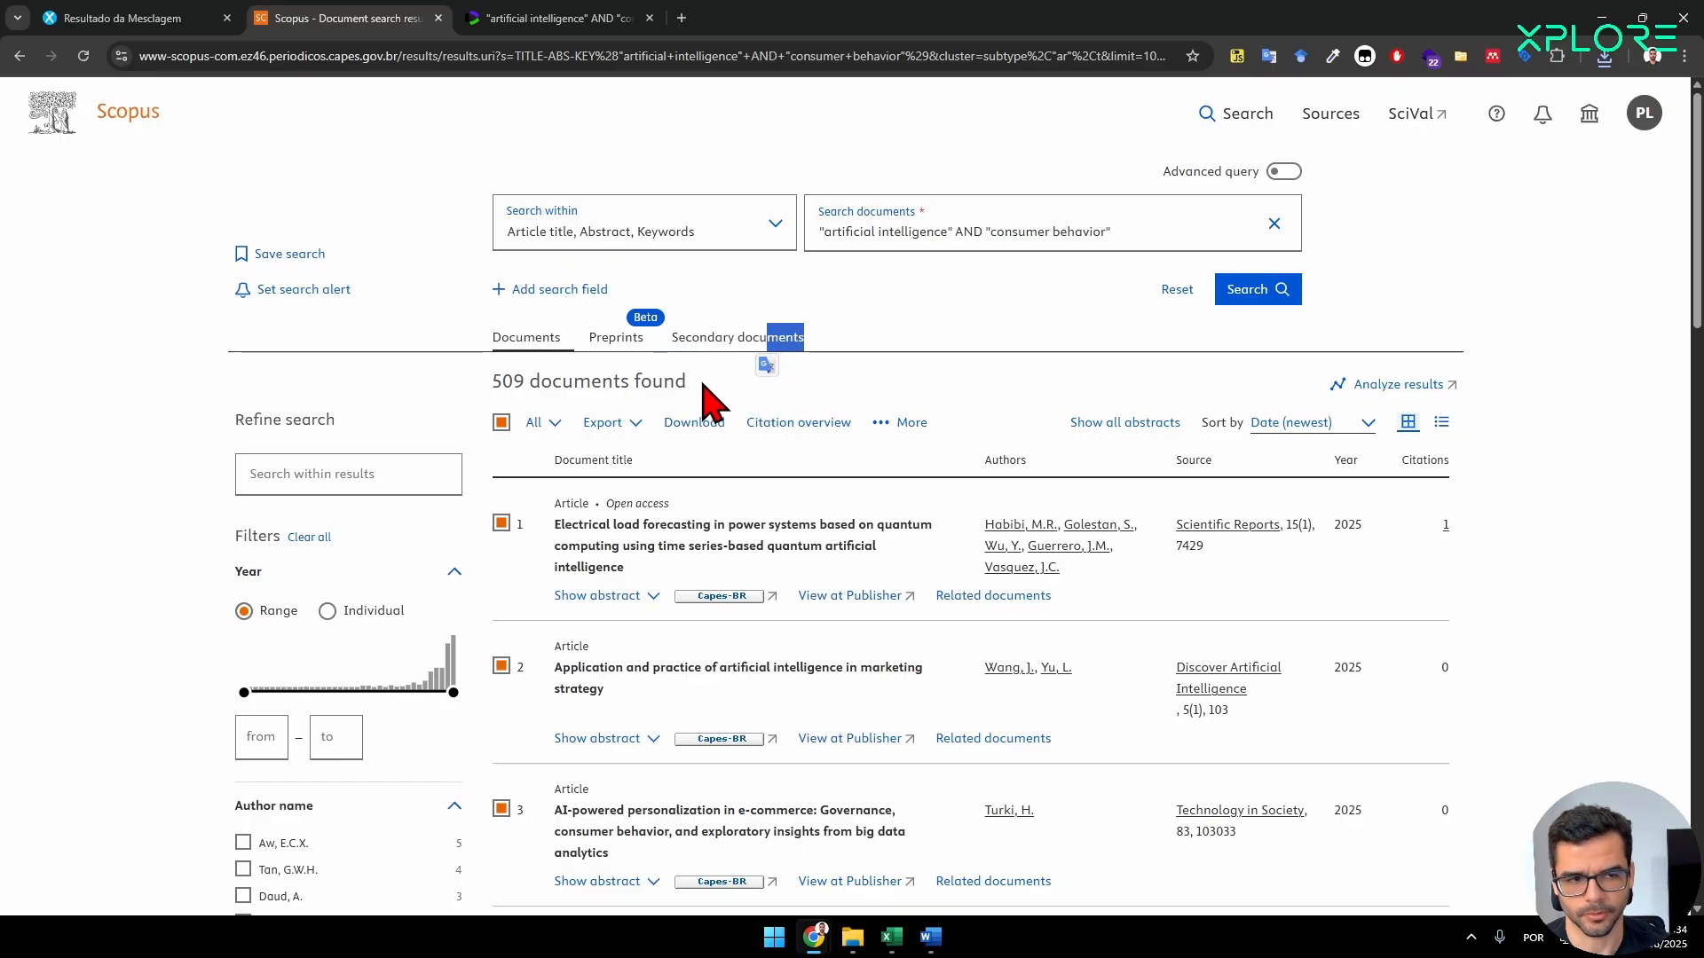
pyautogui.moveTo(708, 384); pyautogui.dragTo(491, 384)
pyautogui.click(199, 13)
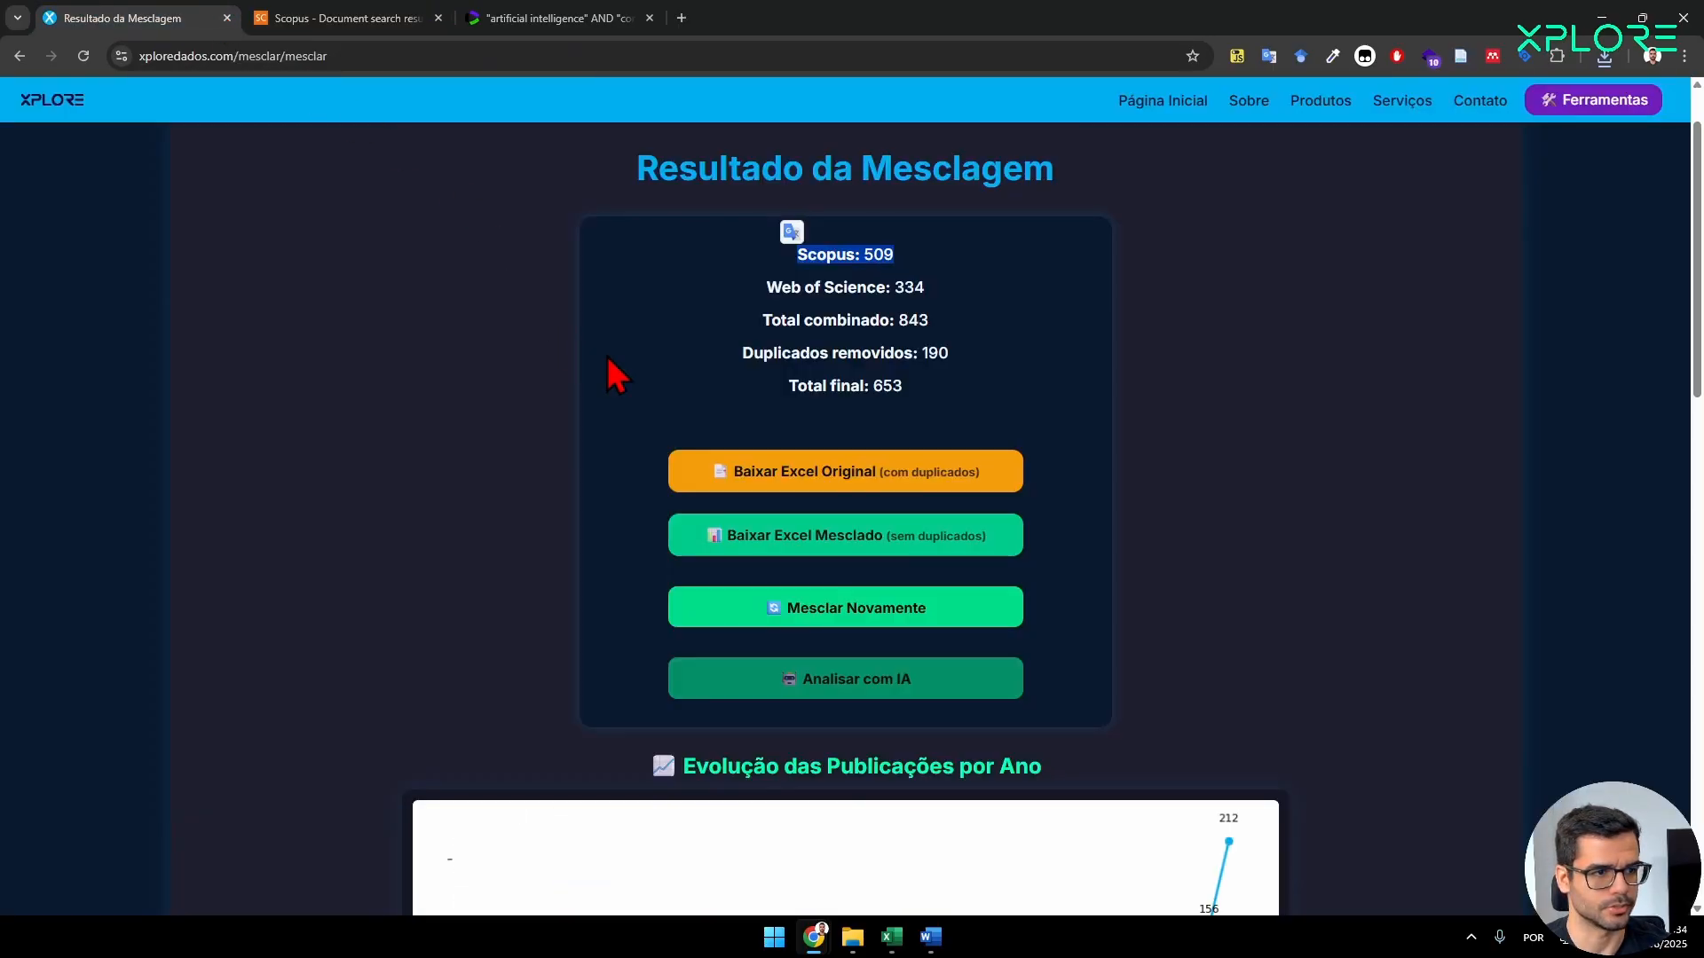
pyautogui.moveTo(929, 288); pyautogui.dragTo(695, 266)
pyautogui.click(550, 18)
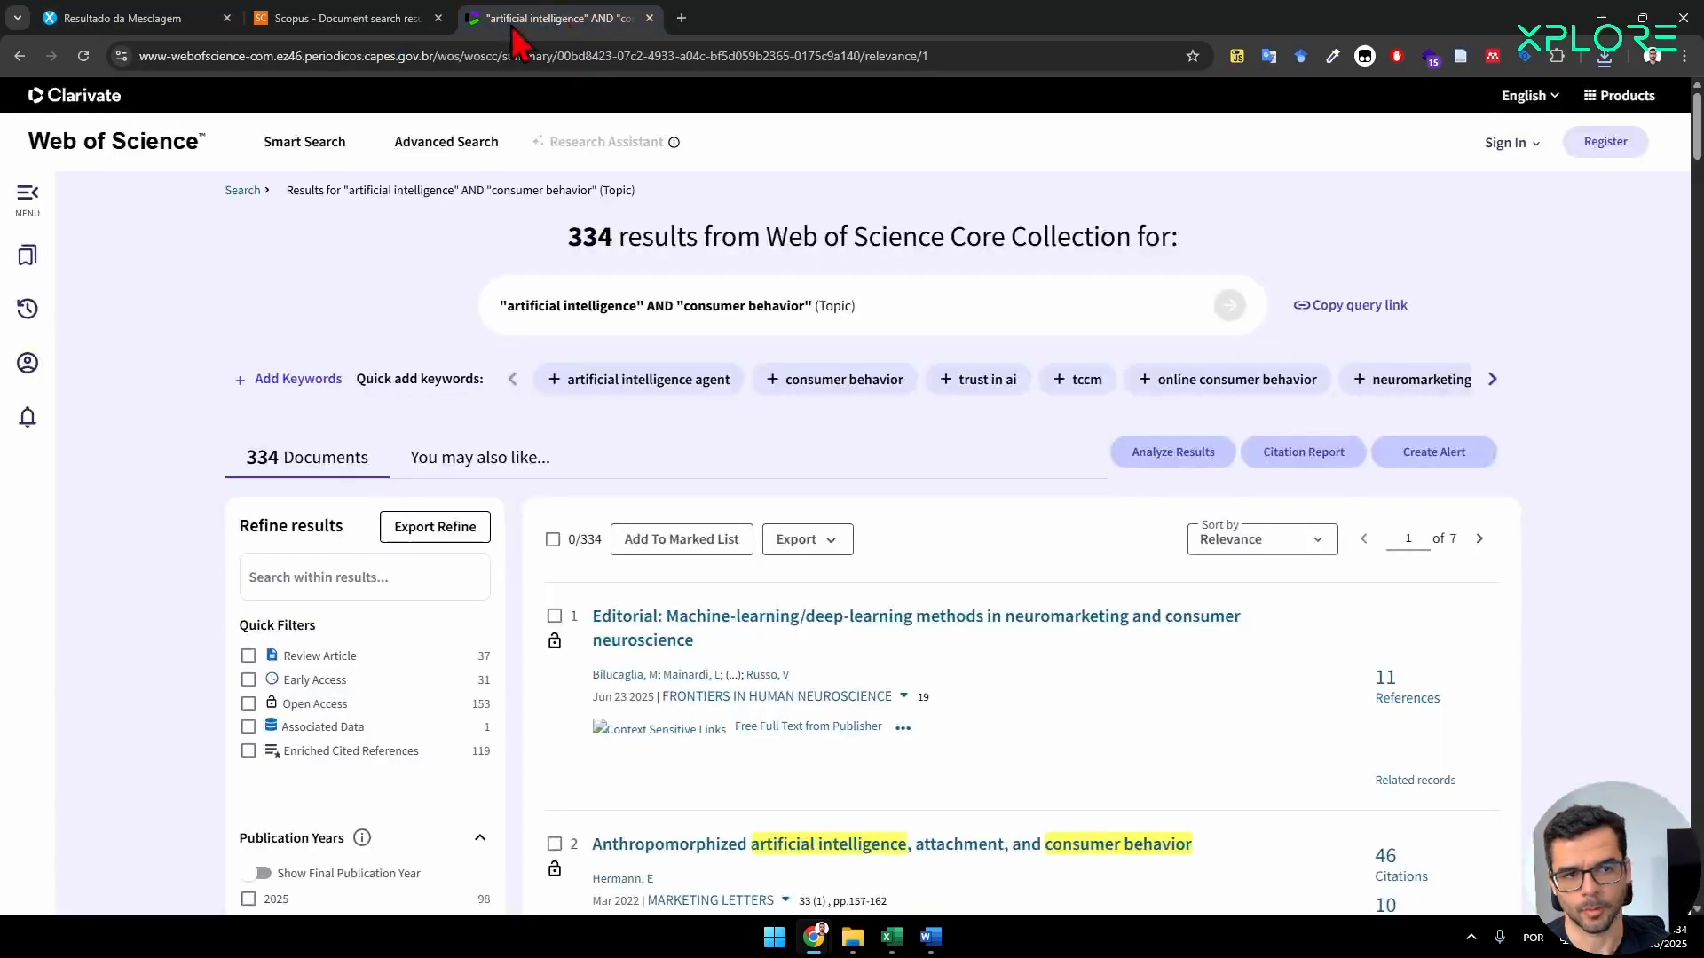
# Check the Web of Science search total against the merge result and review its combined, duplicate and final totals.
pyautogui.doubleClick(590, 236)
pyautogui.click(169, 18)
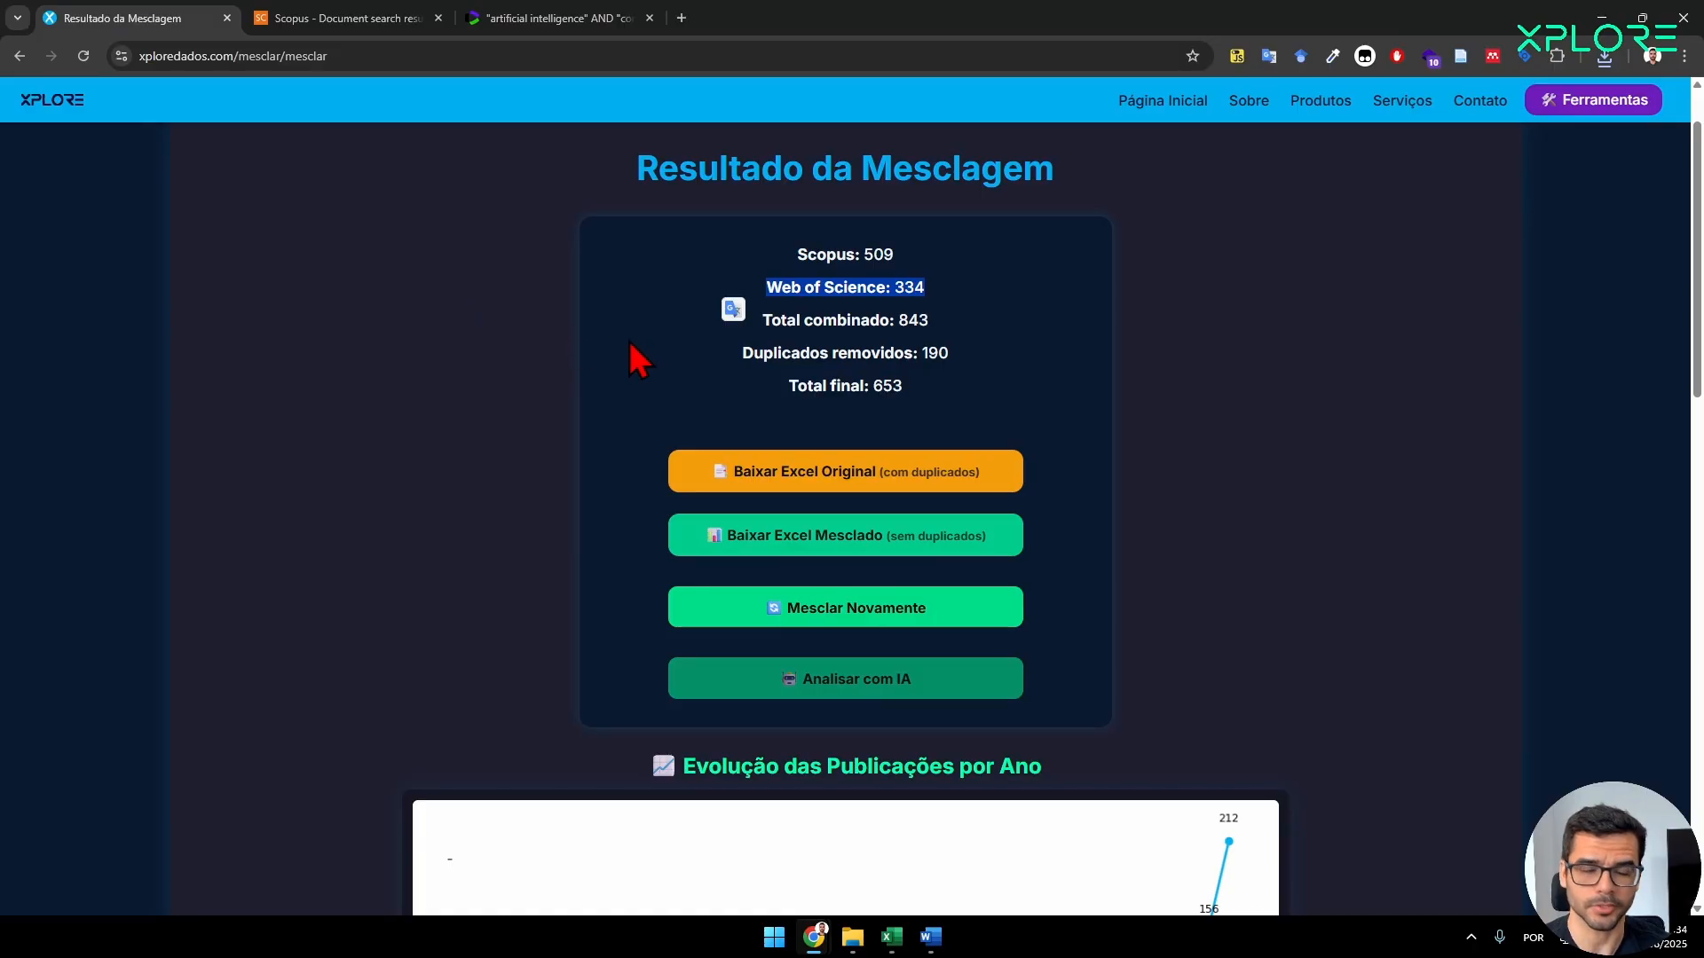
pyautogui.moveTo(933, 323); pyautogui.dragTo(758, 386)
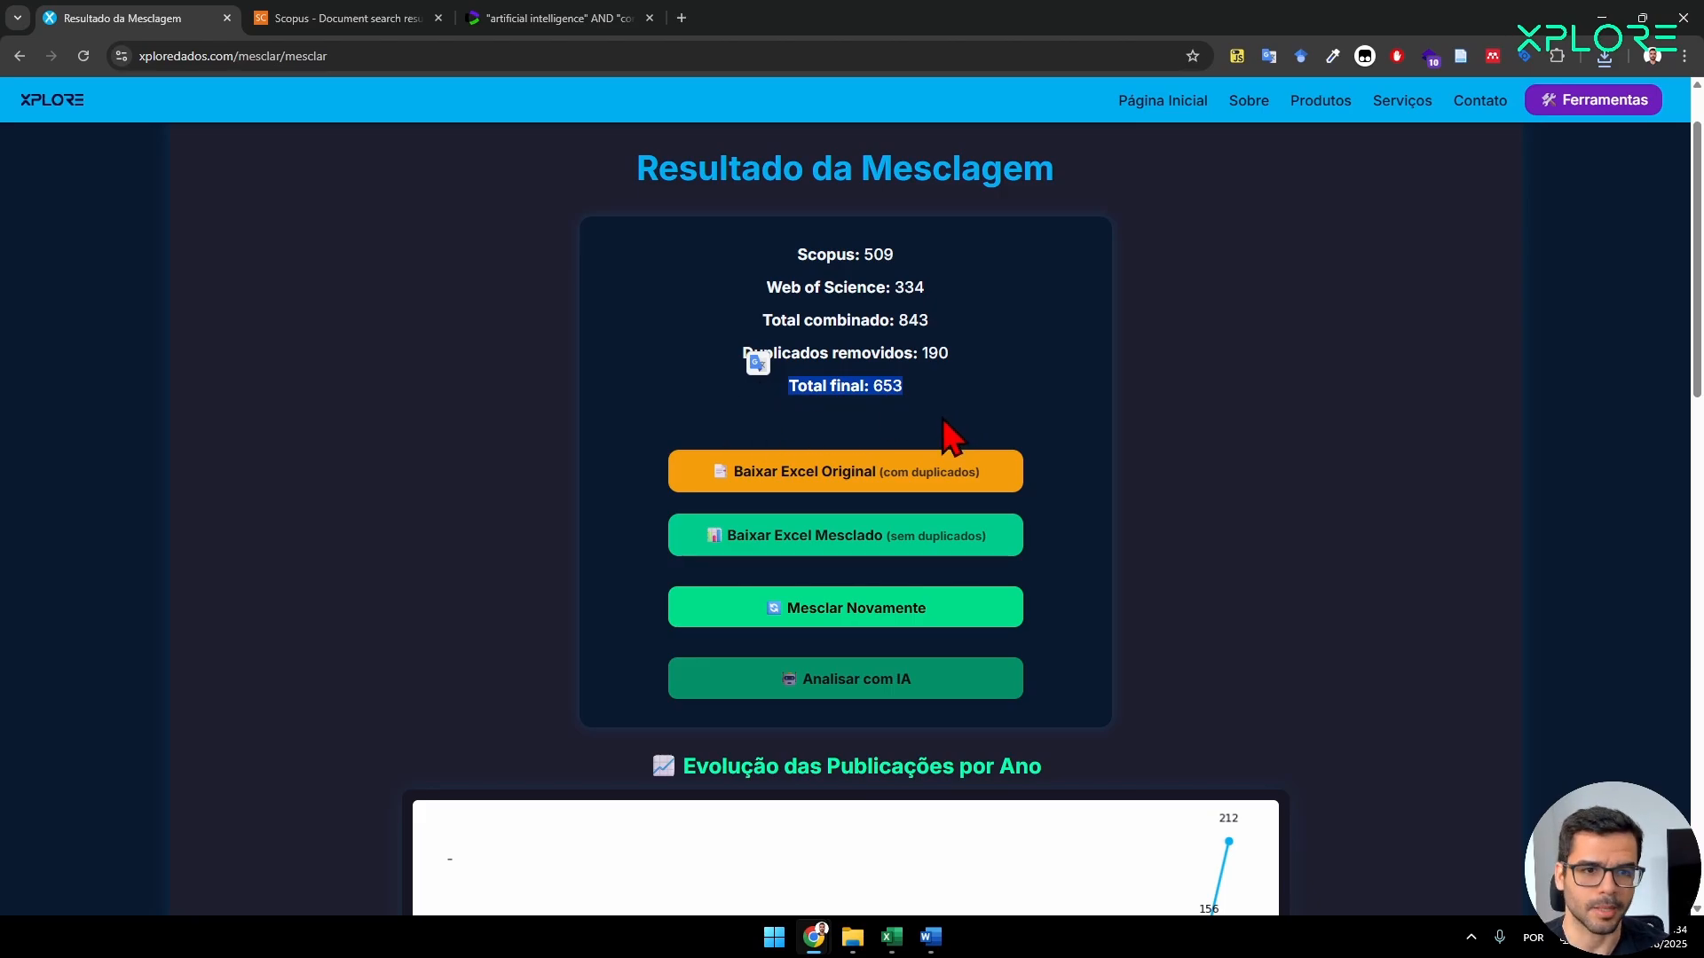
# Count the records in the Authors column of base_mesclada_sem_duplicados.xlsx and compare them with the final total of the merge result.
pyautogui.moveTo(893, 944)
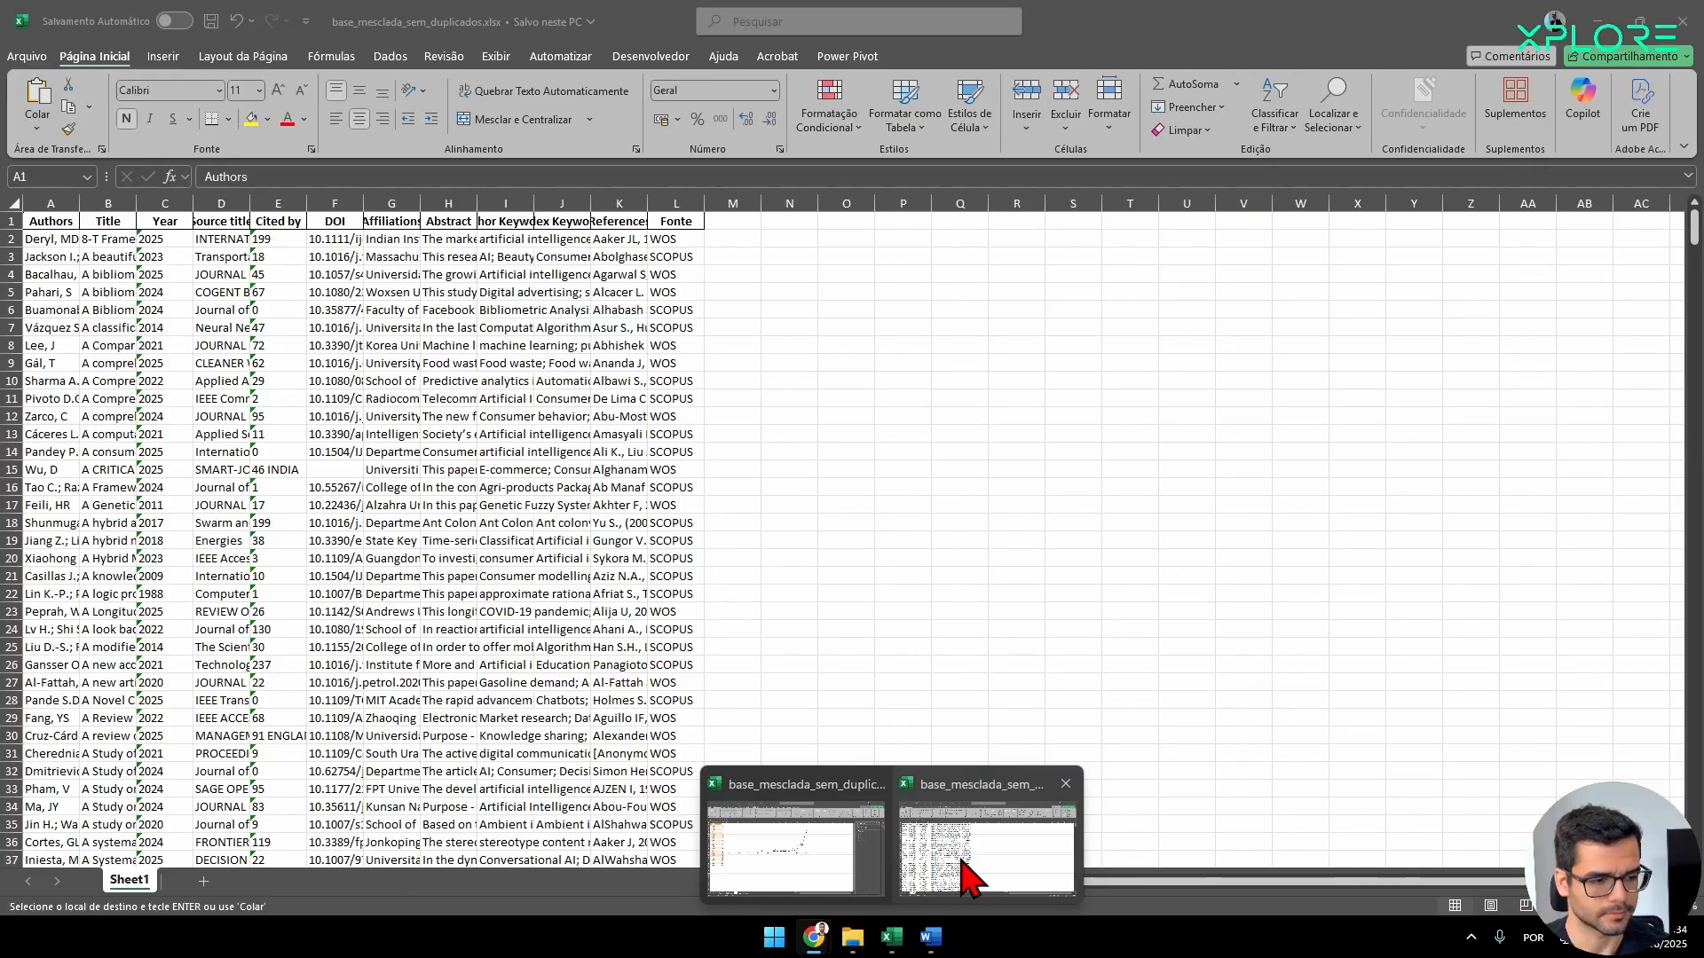
pyautogui.click(969, 872)
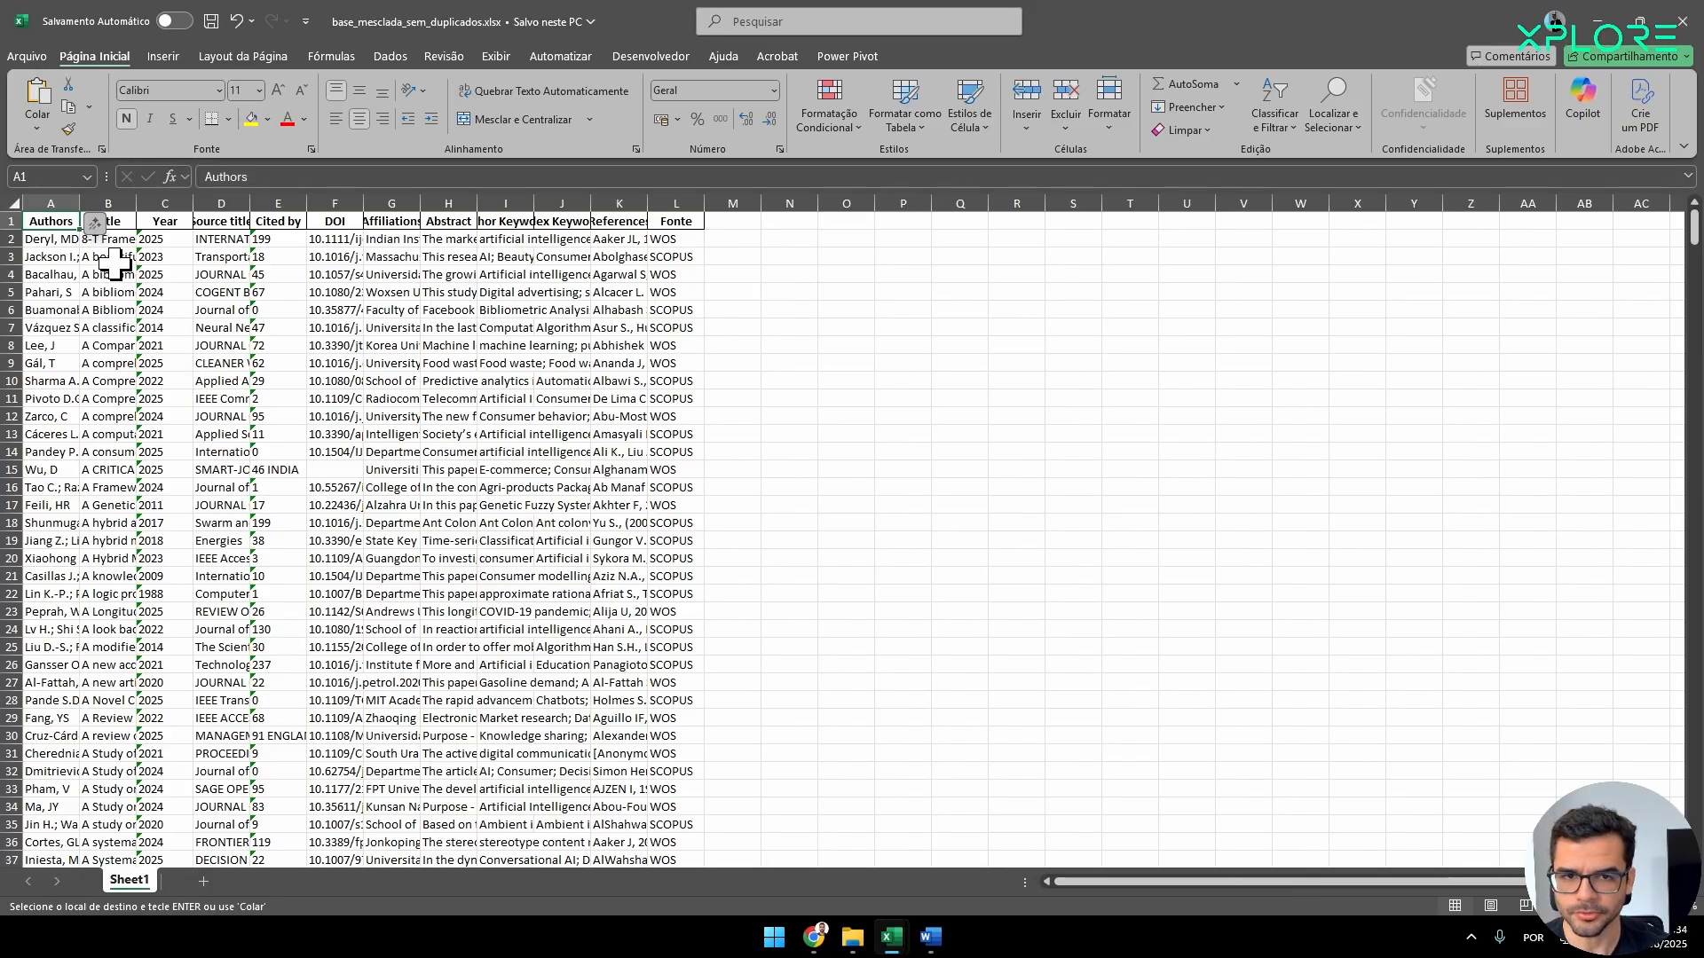
pyautogui.click(76, 240)
pyautogui.hotkey('ctrl', 'shift', 'Down')
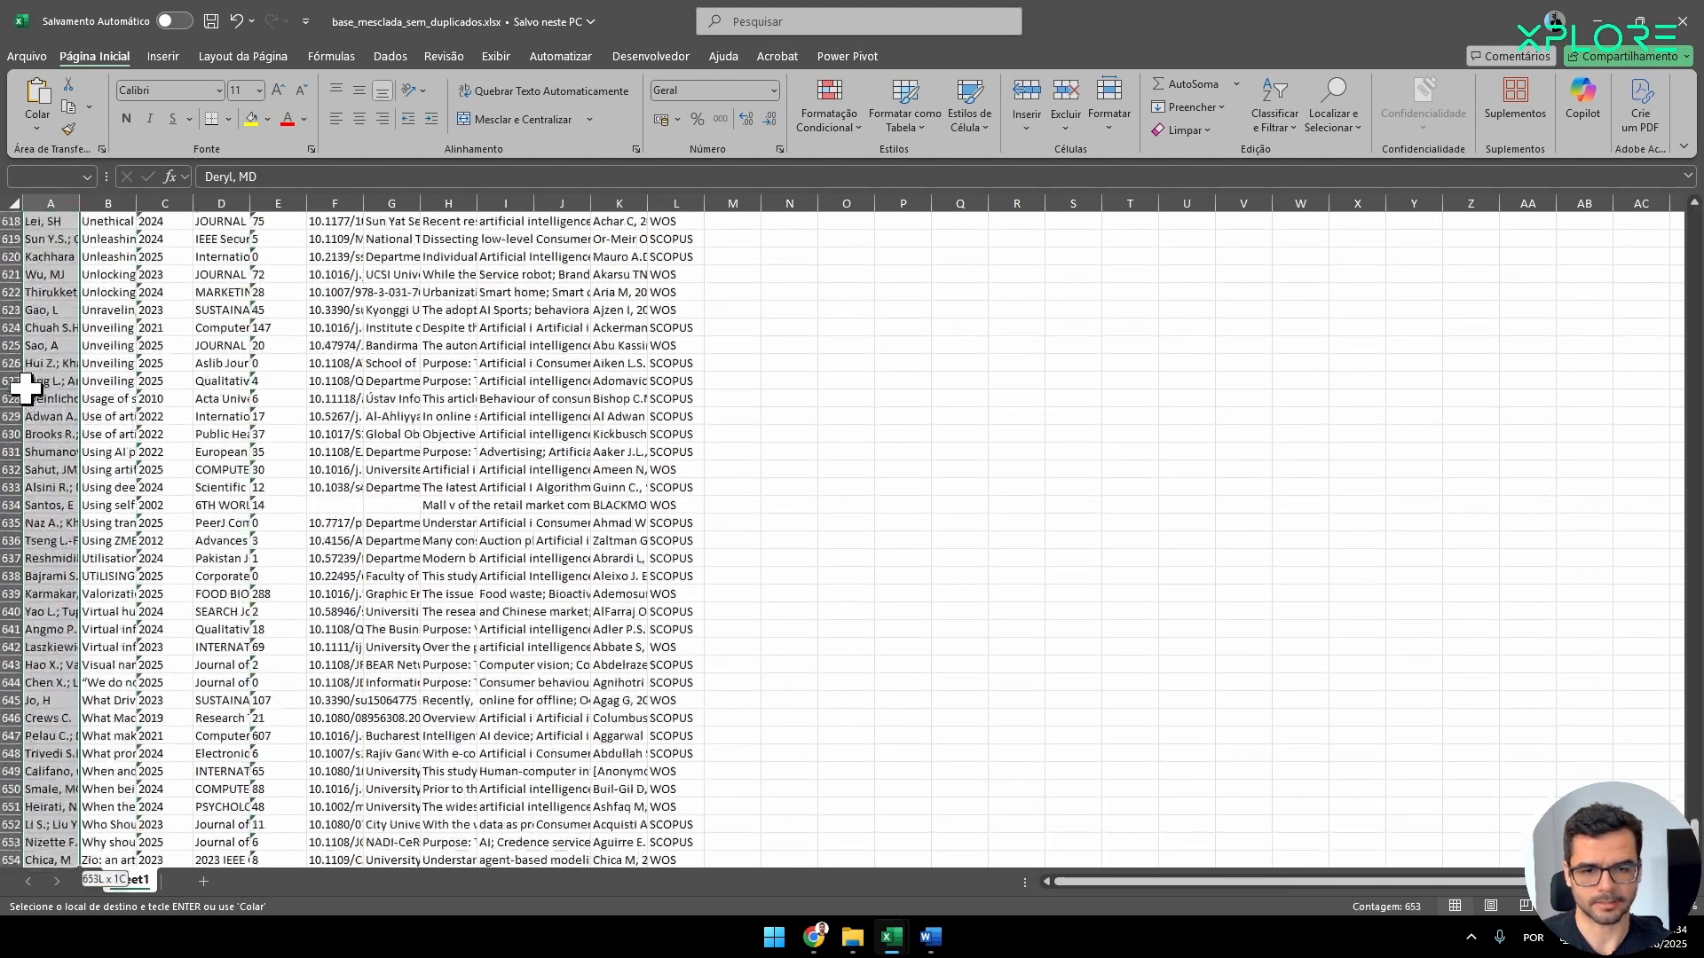
pyautogui.scroll(-4, 407, 540)
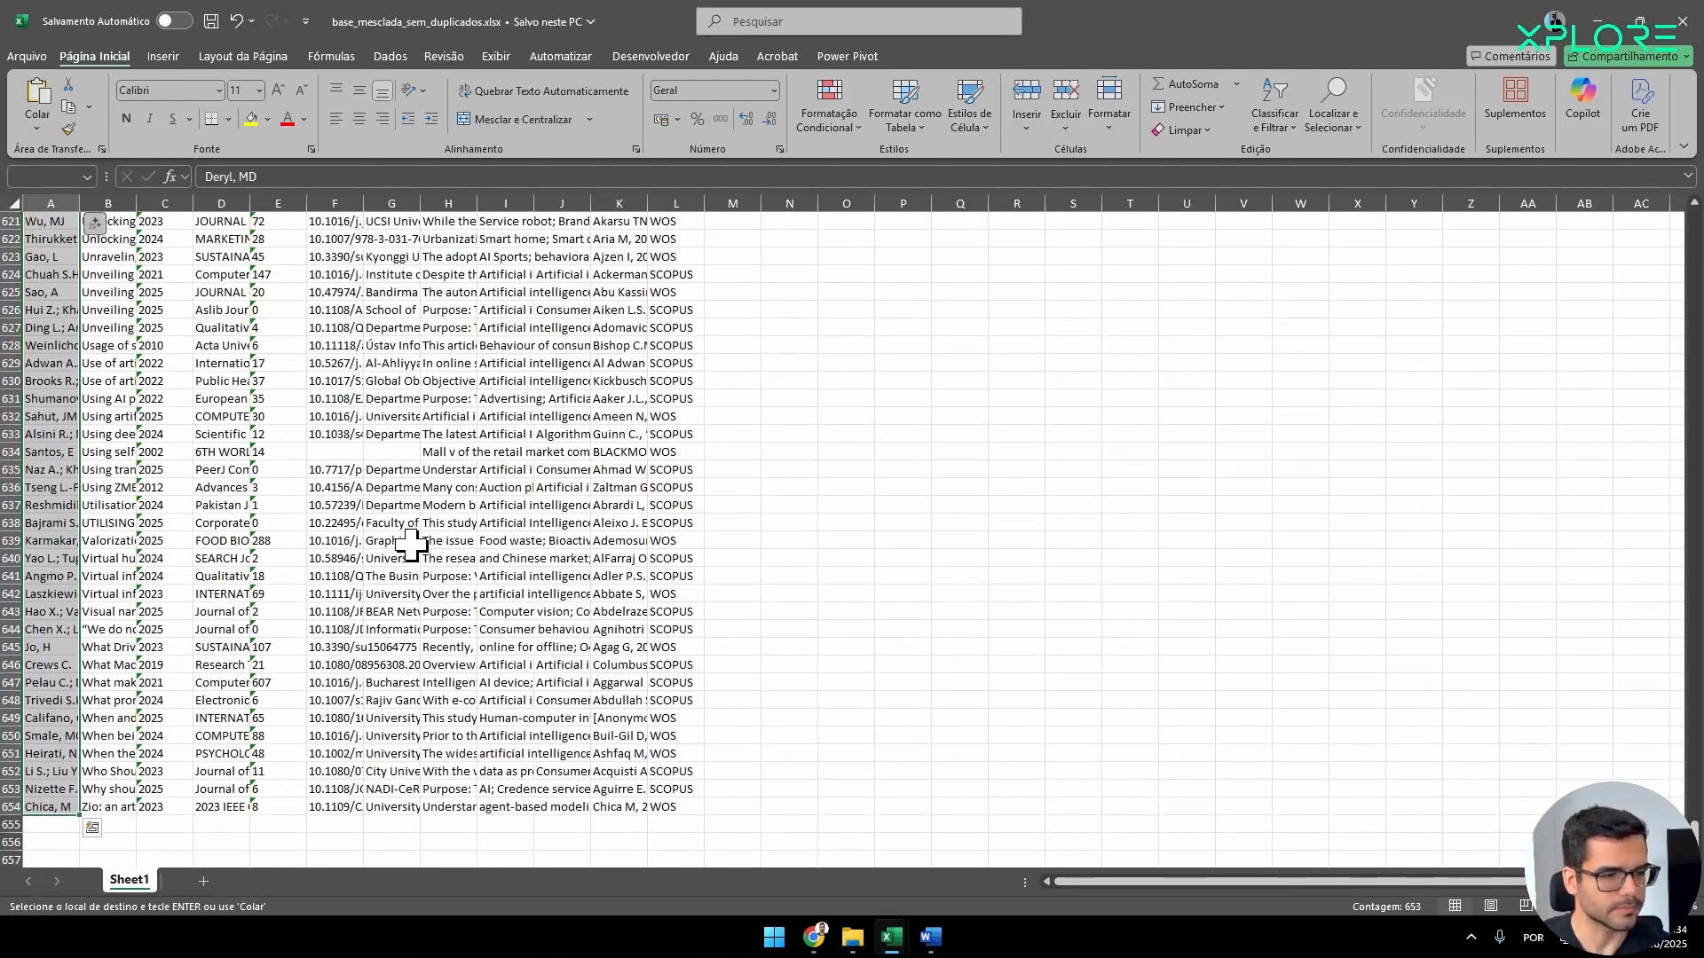
pyautogui.hotkey('alt', 'Tab')
pyautogui.click(888, 383)
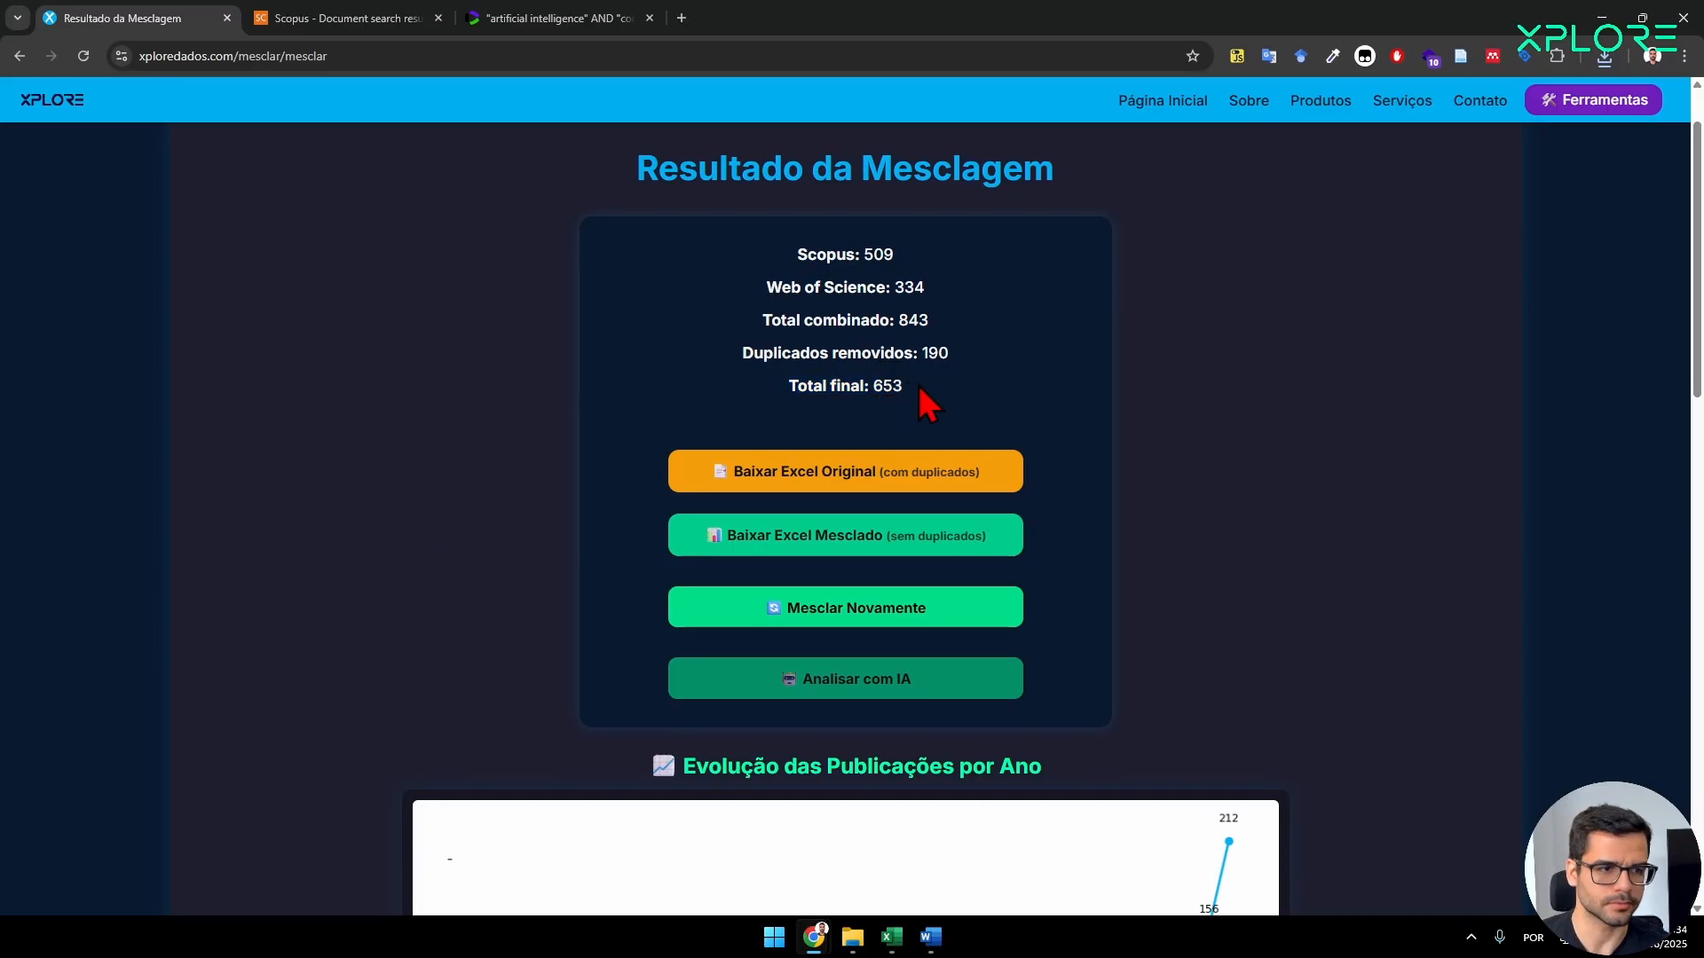
pyautogui.click(1601, 18)
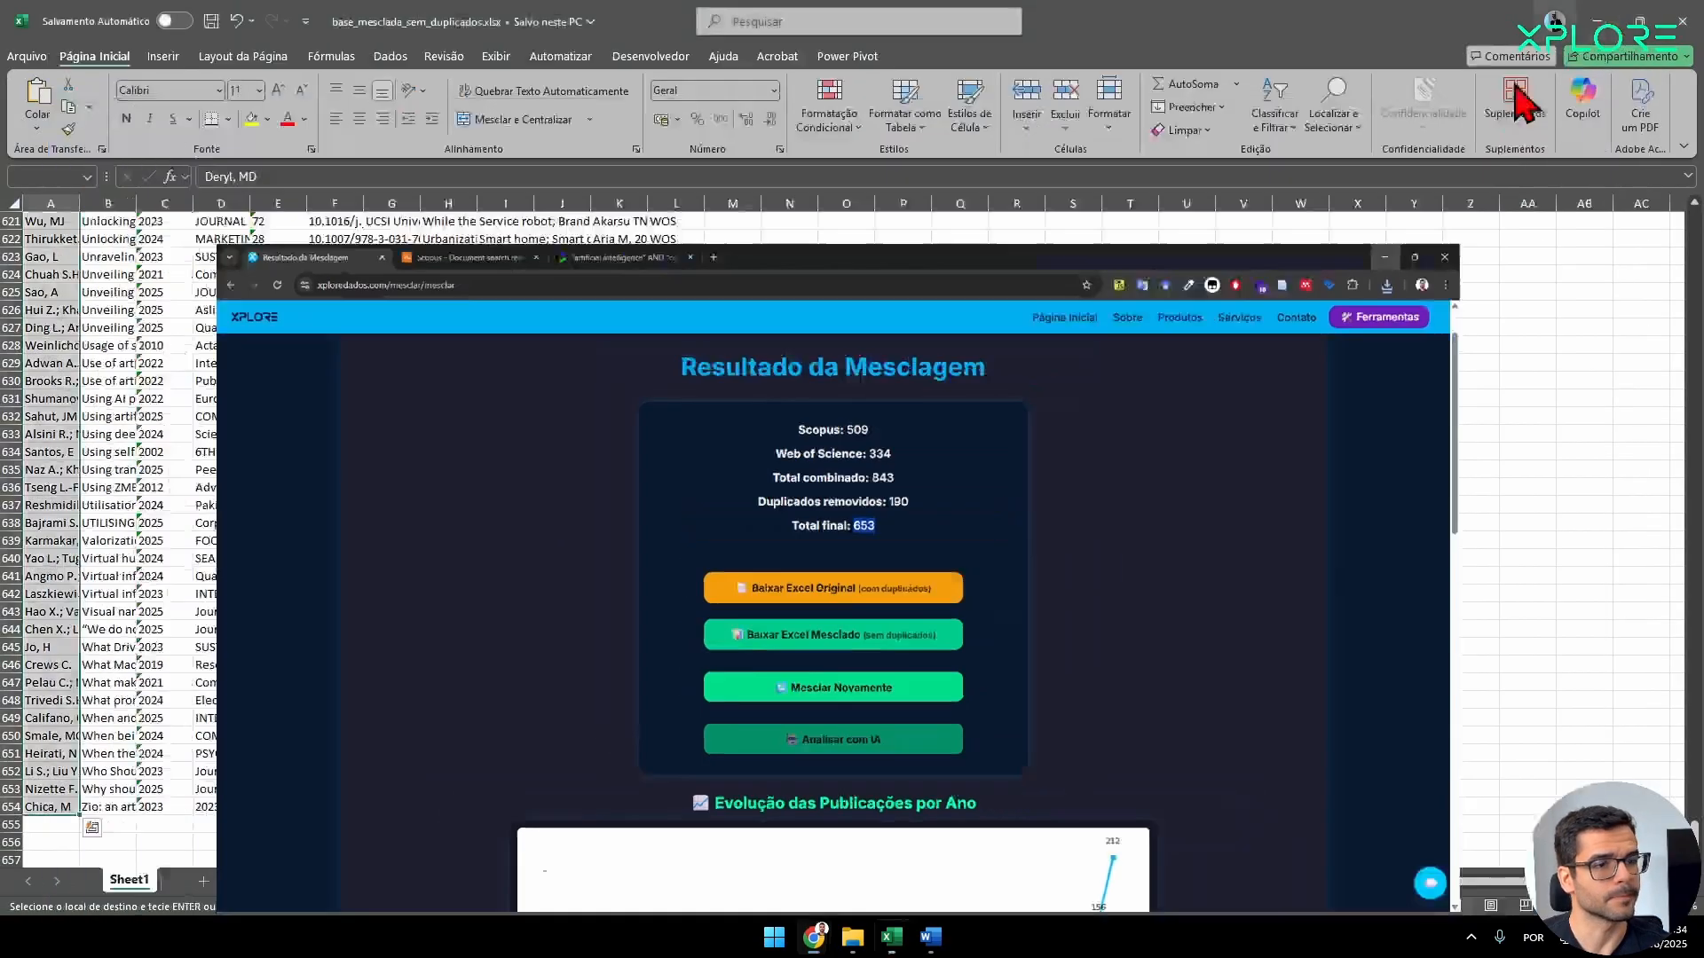
pyautogui.scroll(20, 504, 530)
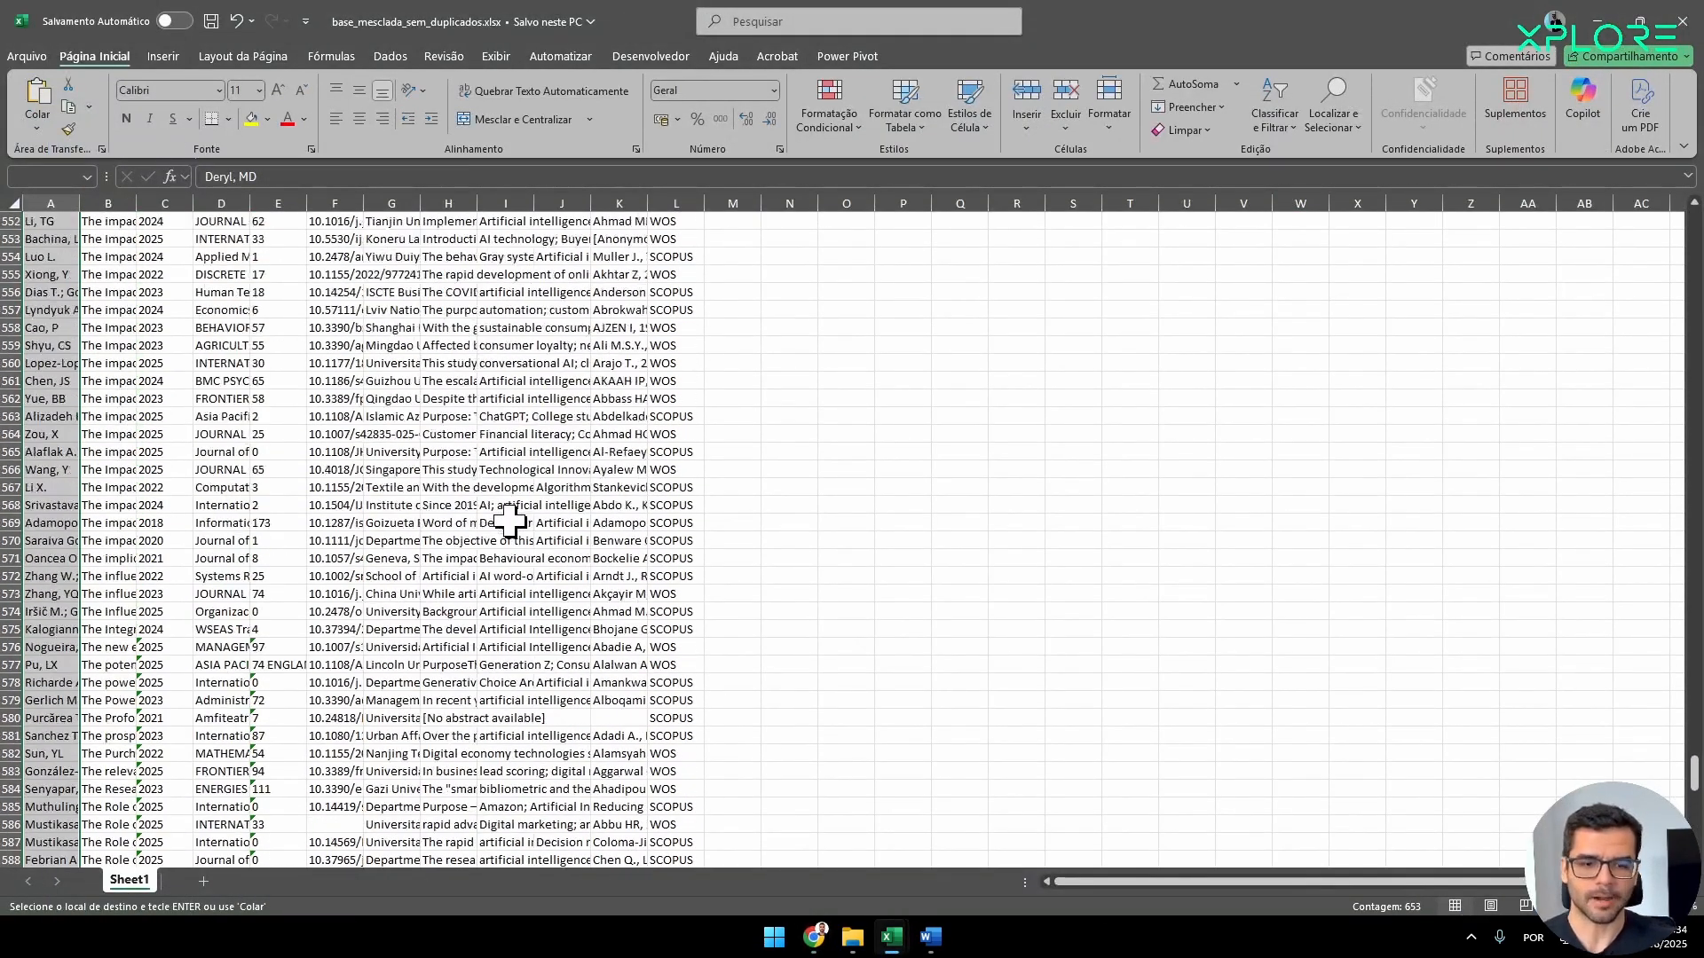
pyautogui.scroll(20, 550, 550)
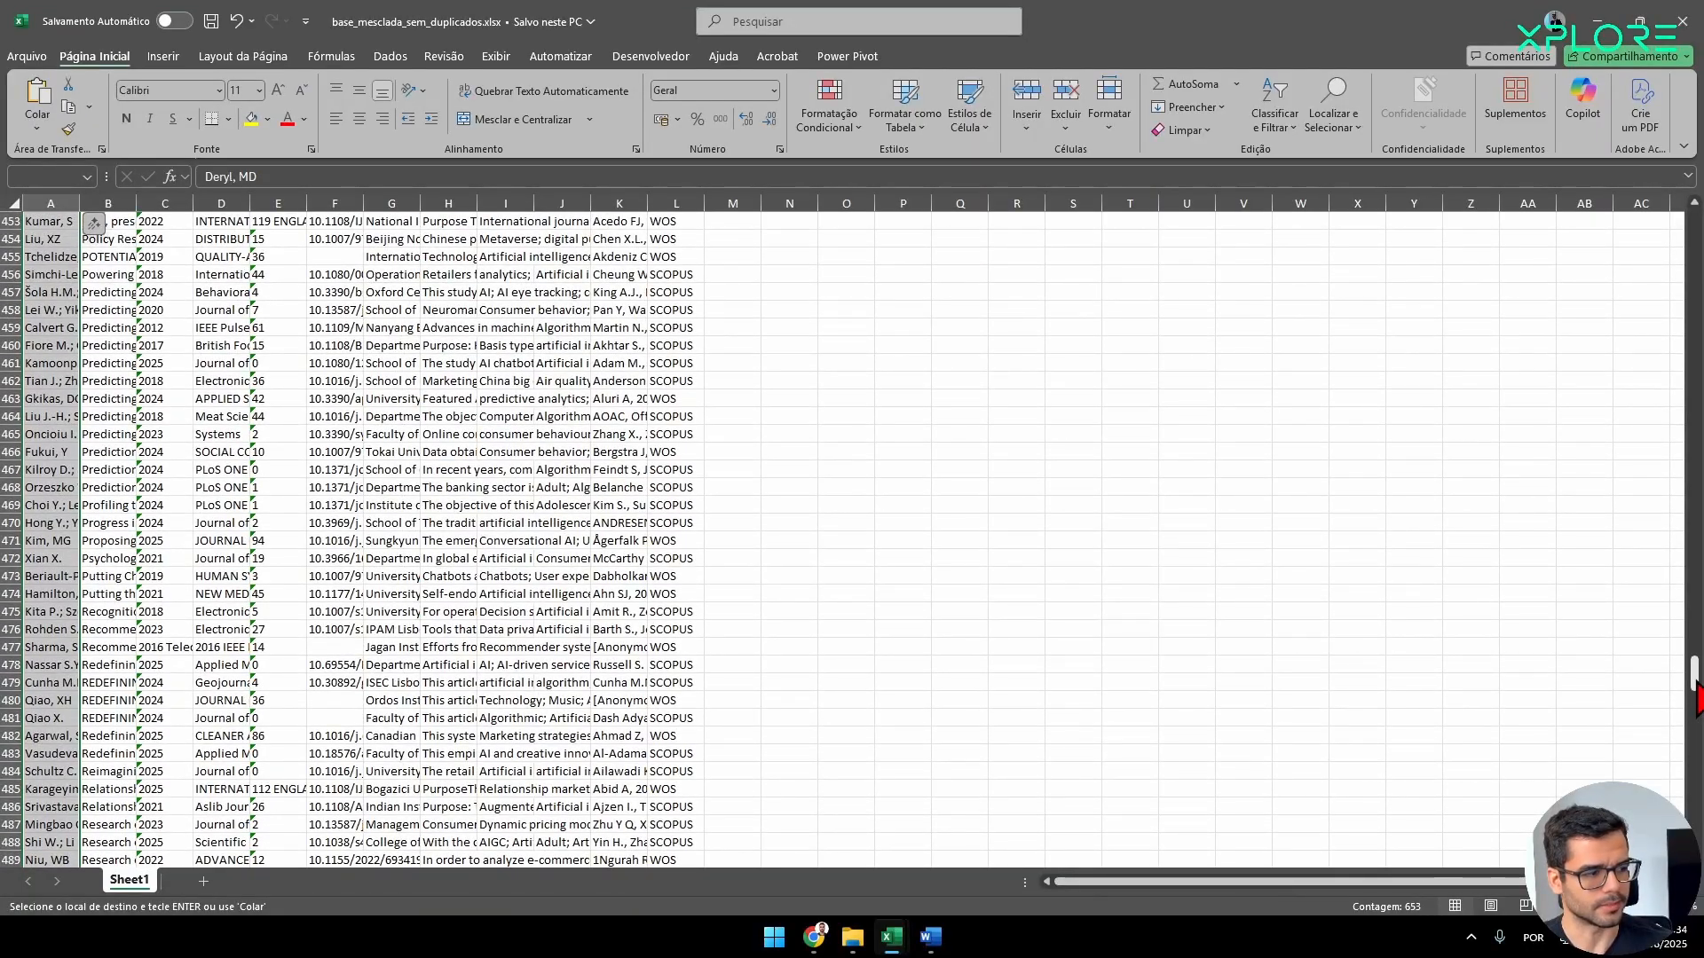
pyautogui.scroll(20, 409, 360)
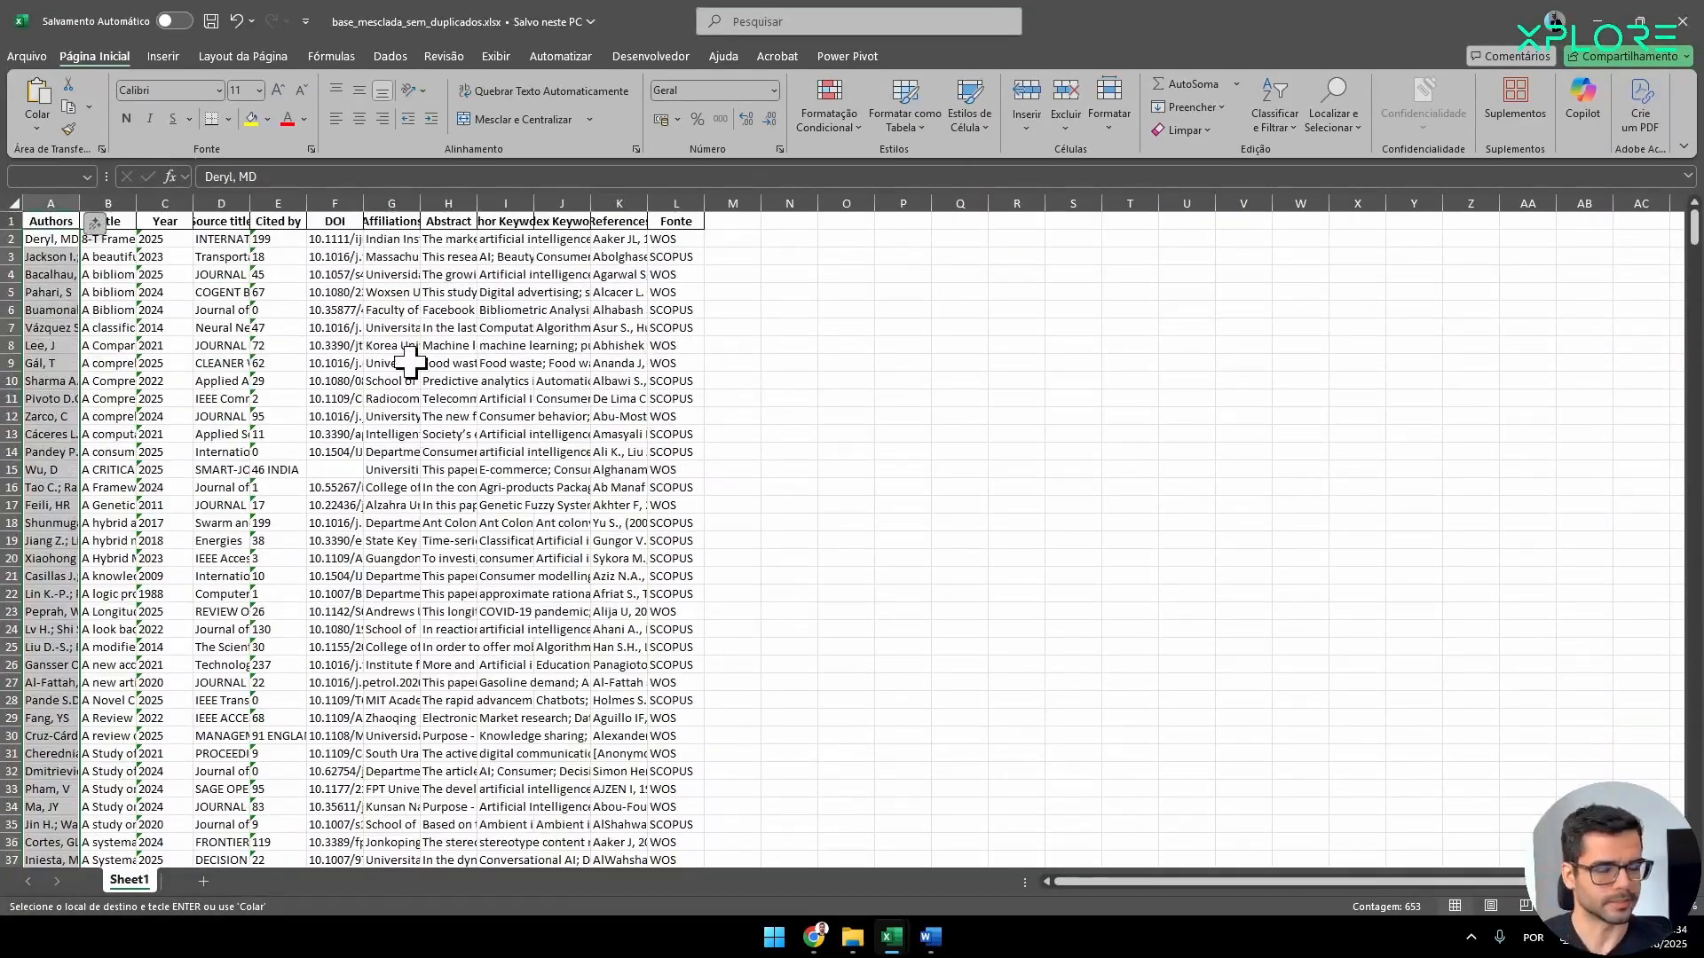
# Format the whole data range A1:L654 as a table with headers, using the first black medium table style.
pyautogui.click(55, 309)
pyautogui.click(151, 350)
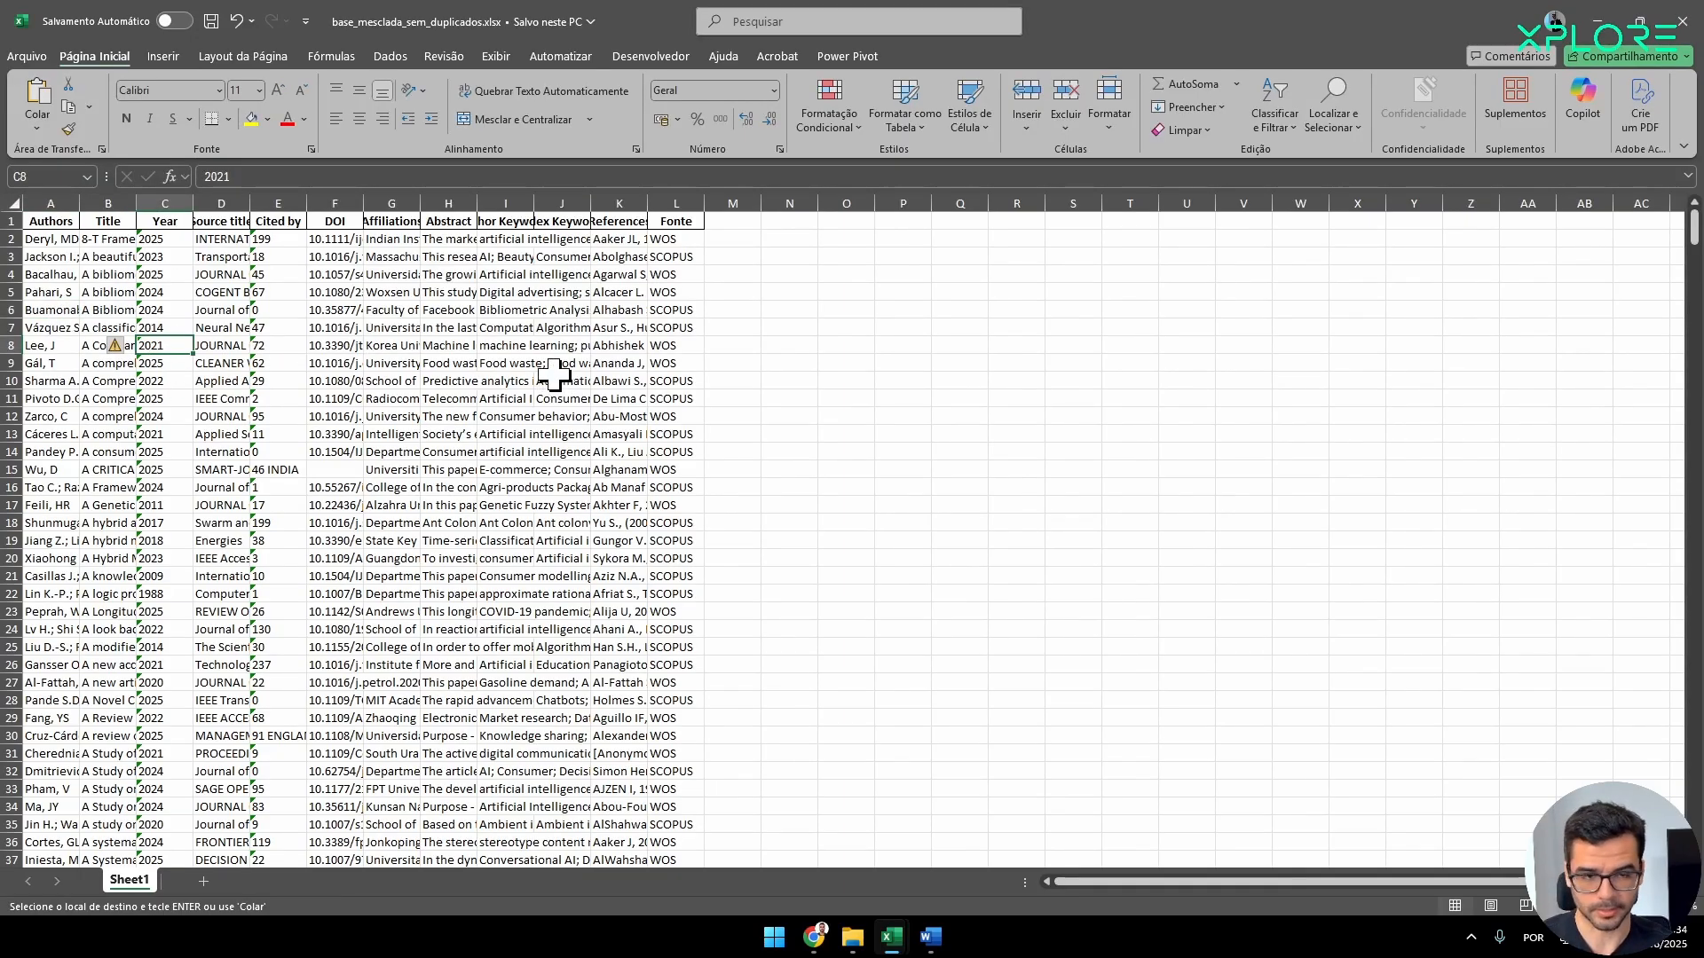
pyautogui.hotkey('ctrl', 'a')
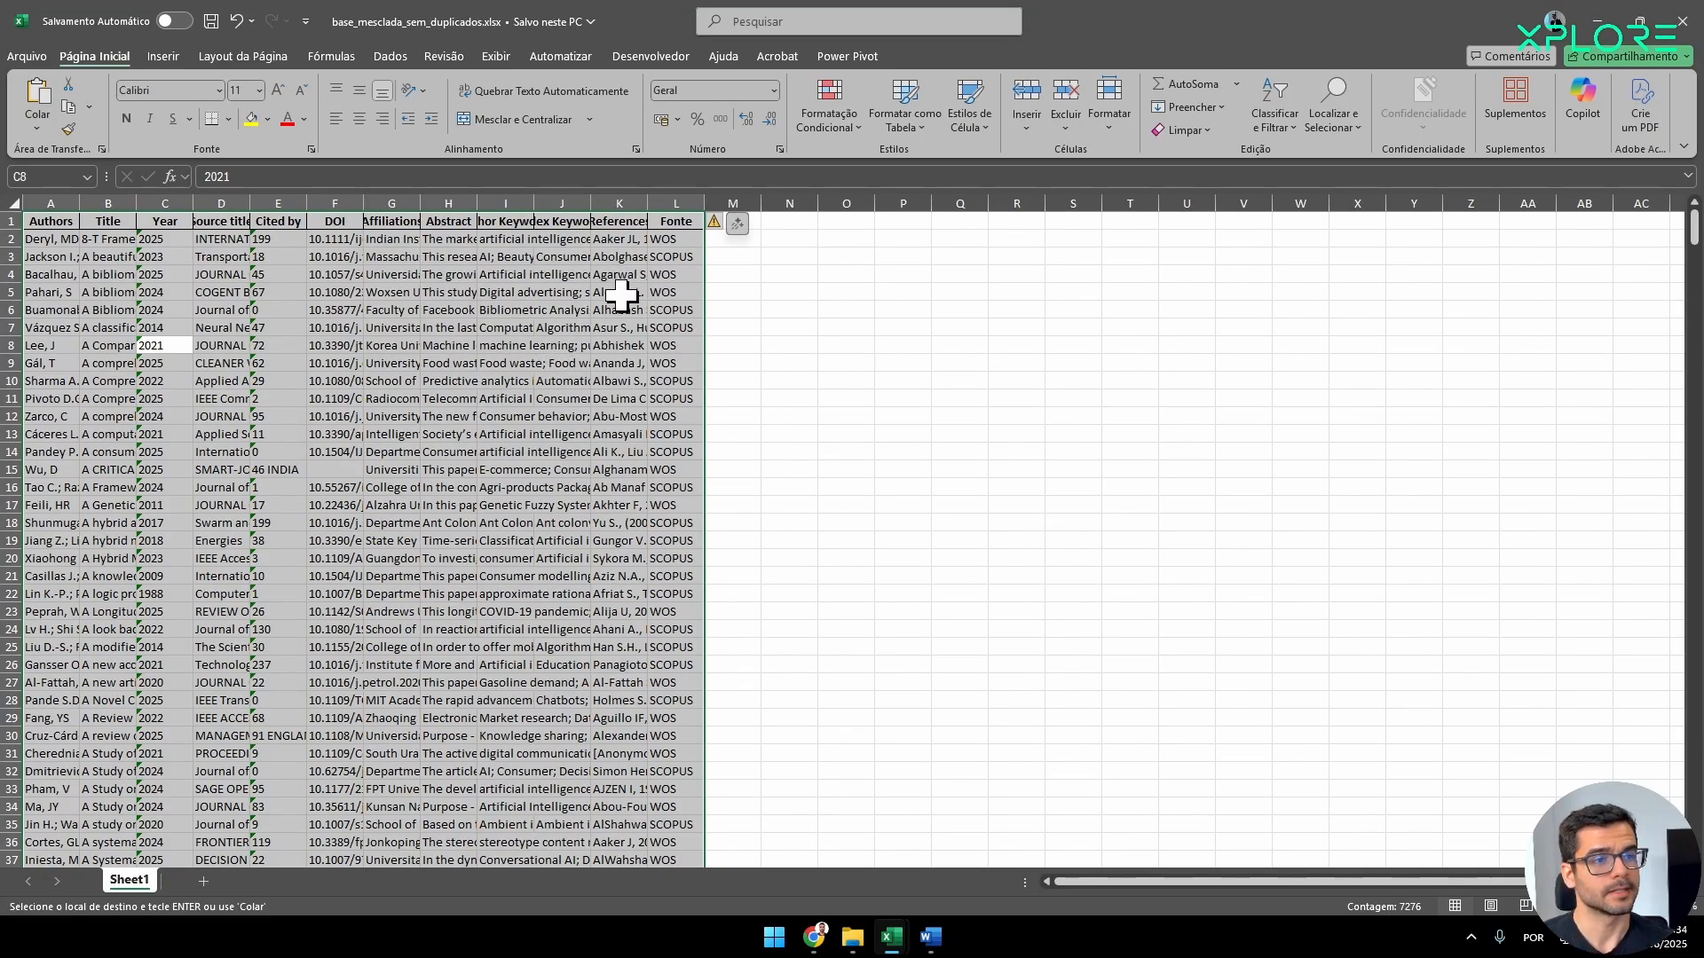
pyautogui.click(523, 369)
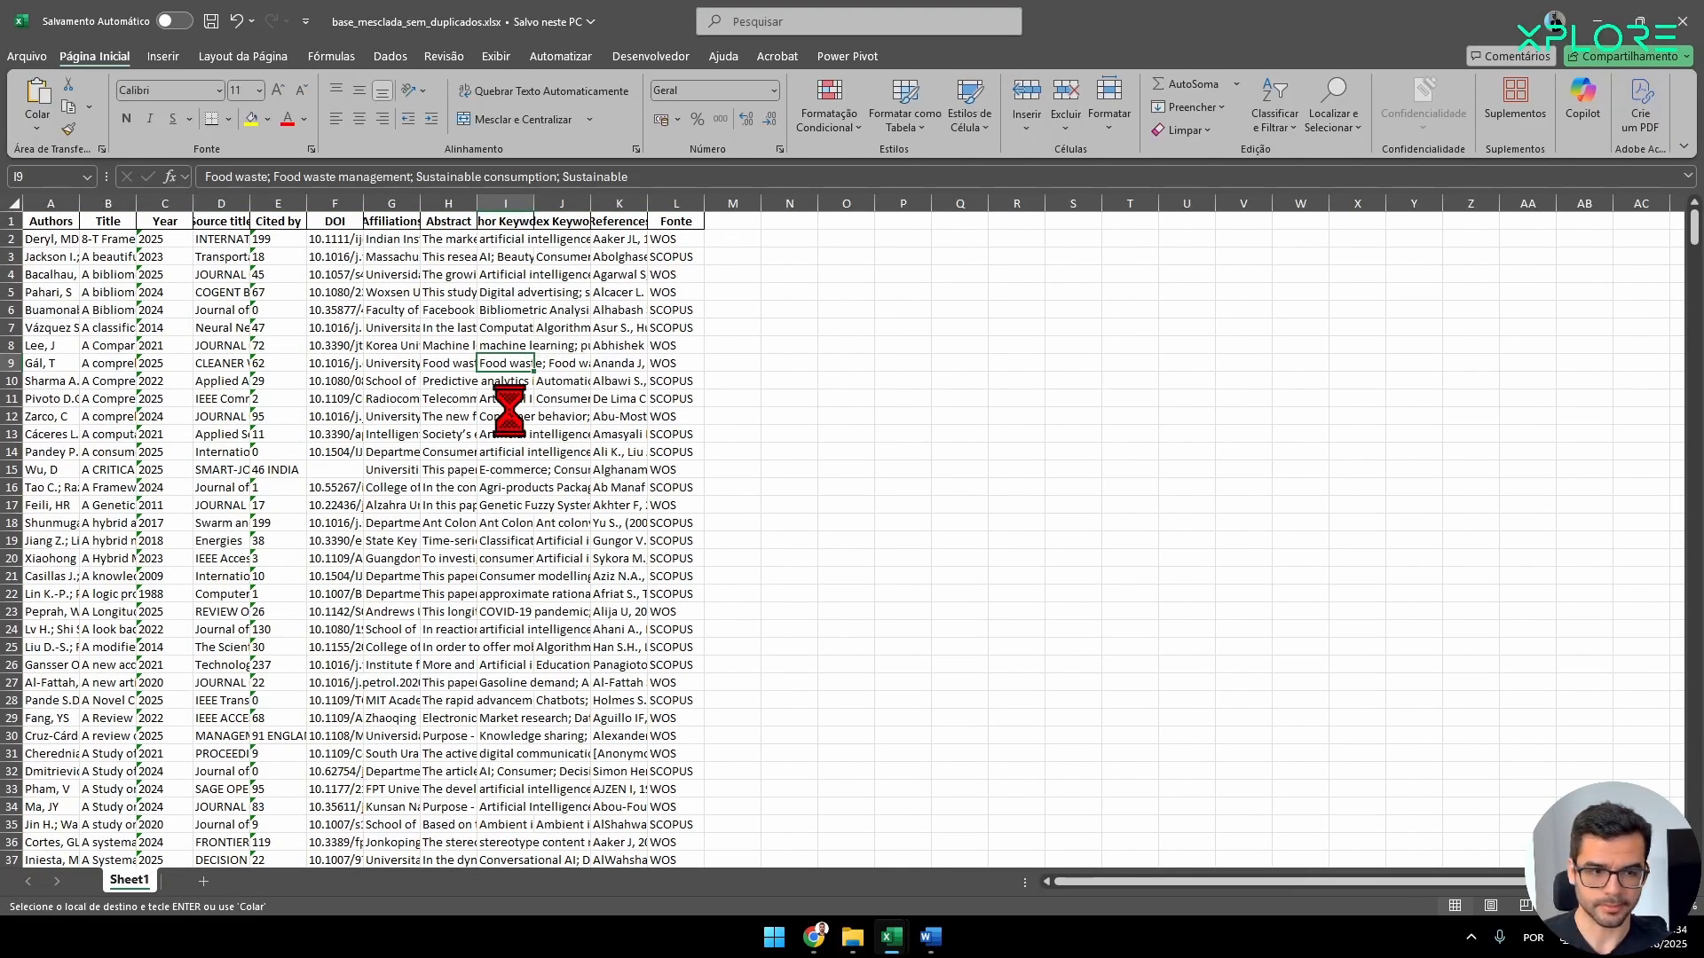
pyautogui.hotkey('ctrl', 'a')
pyautogui.press('Escape')
pyautogui.hotkey('ctrl', 'a')
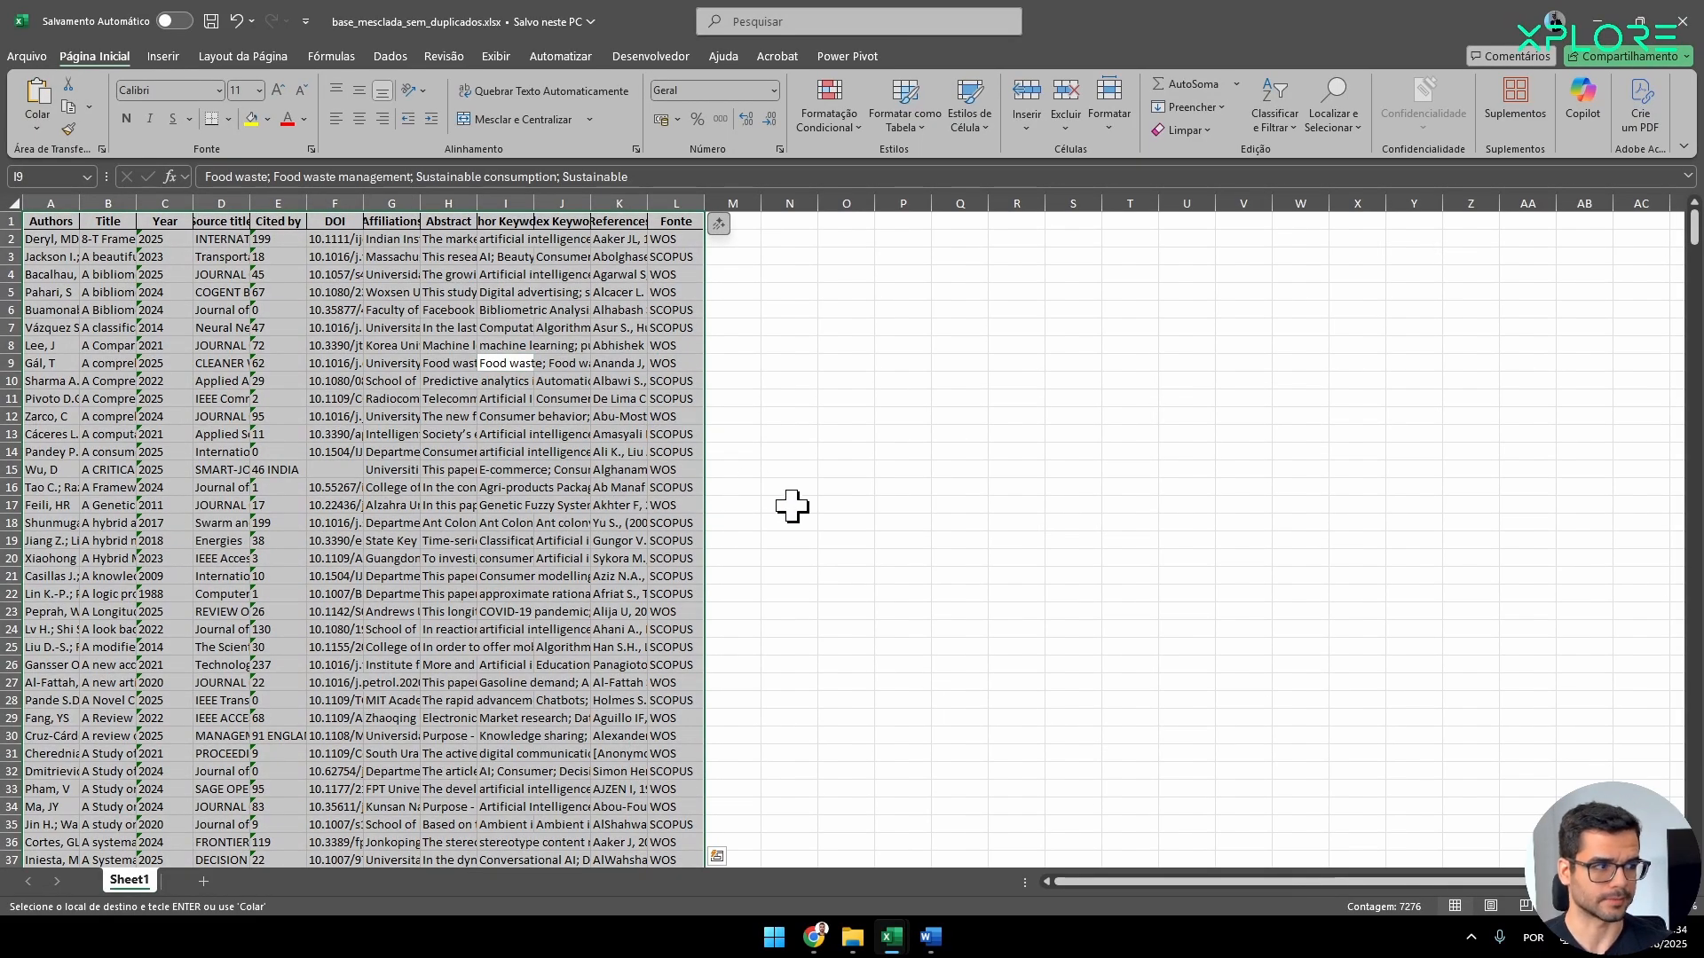
pyautogui.click(904, 128)
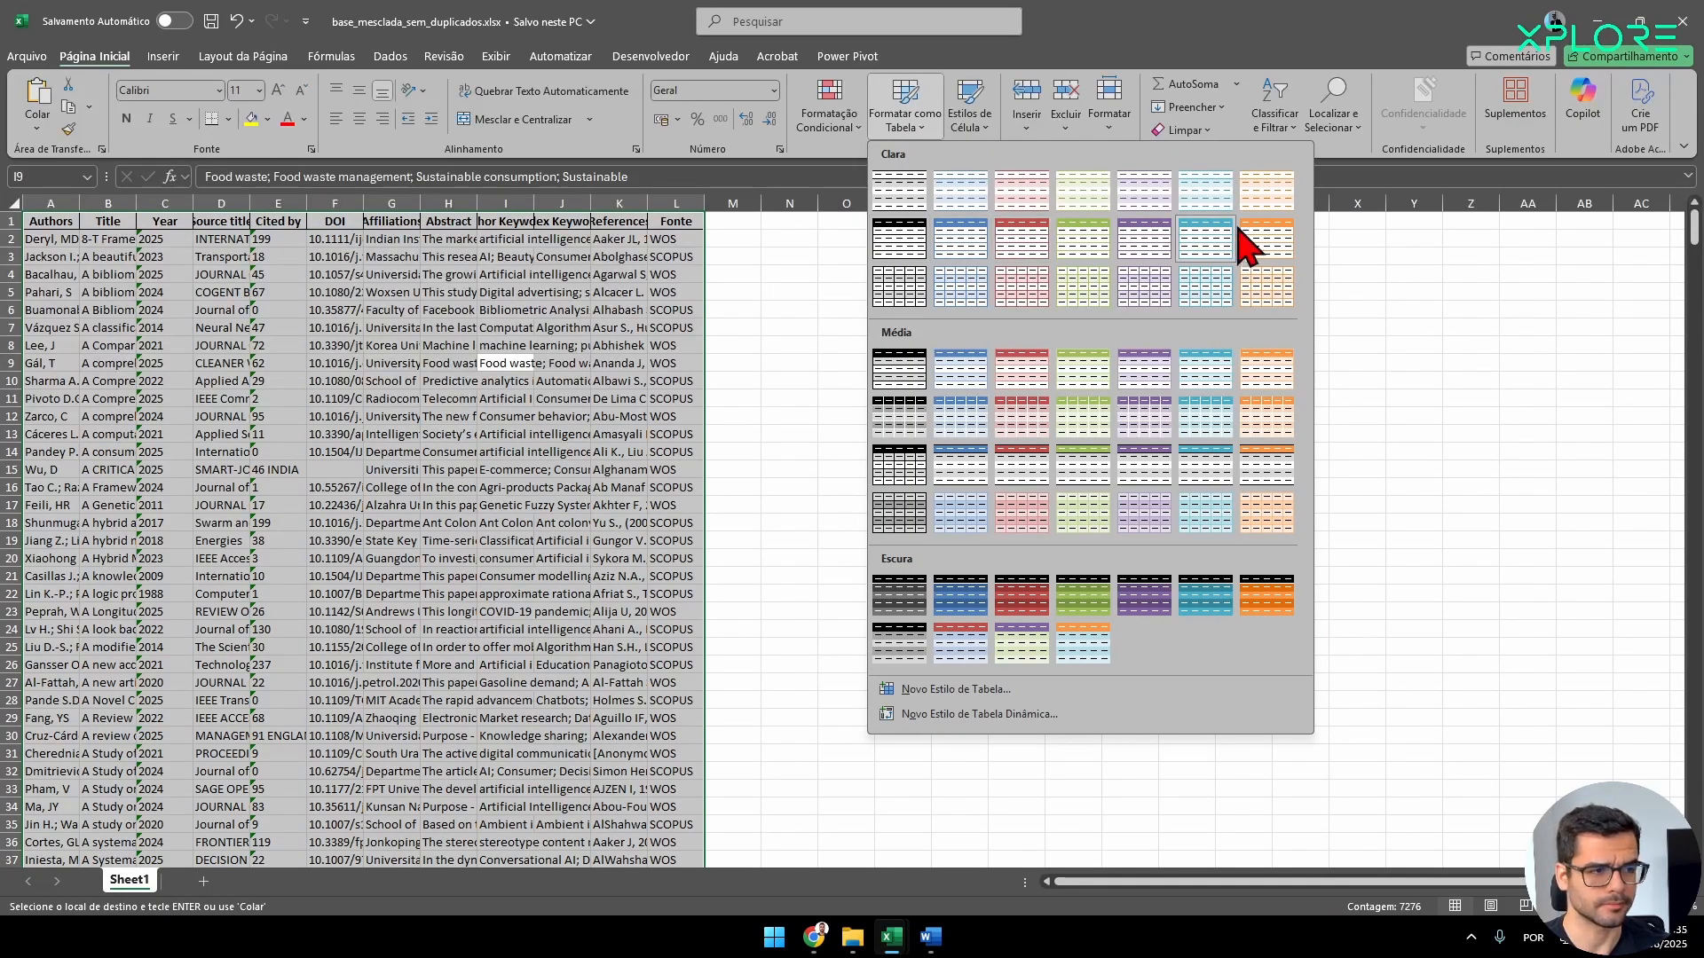
pyautogui.click(897, 383)
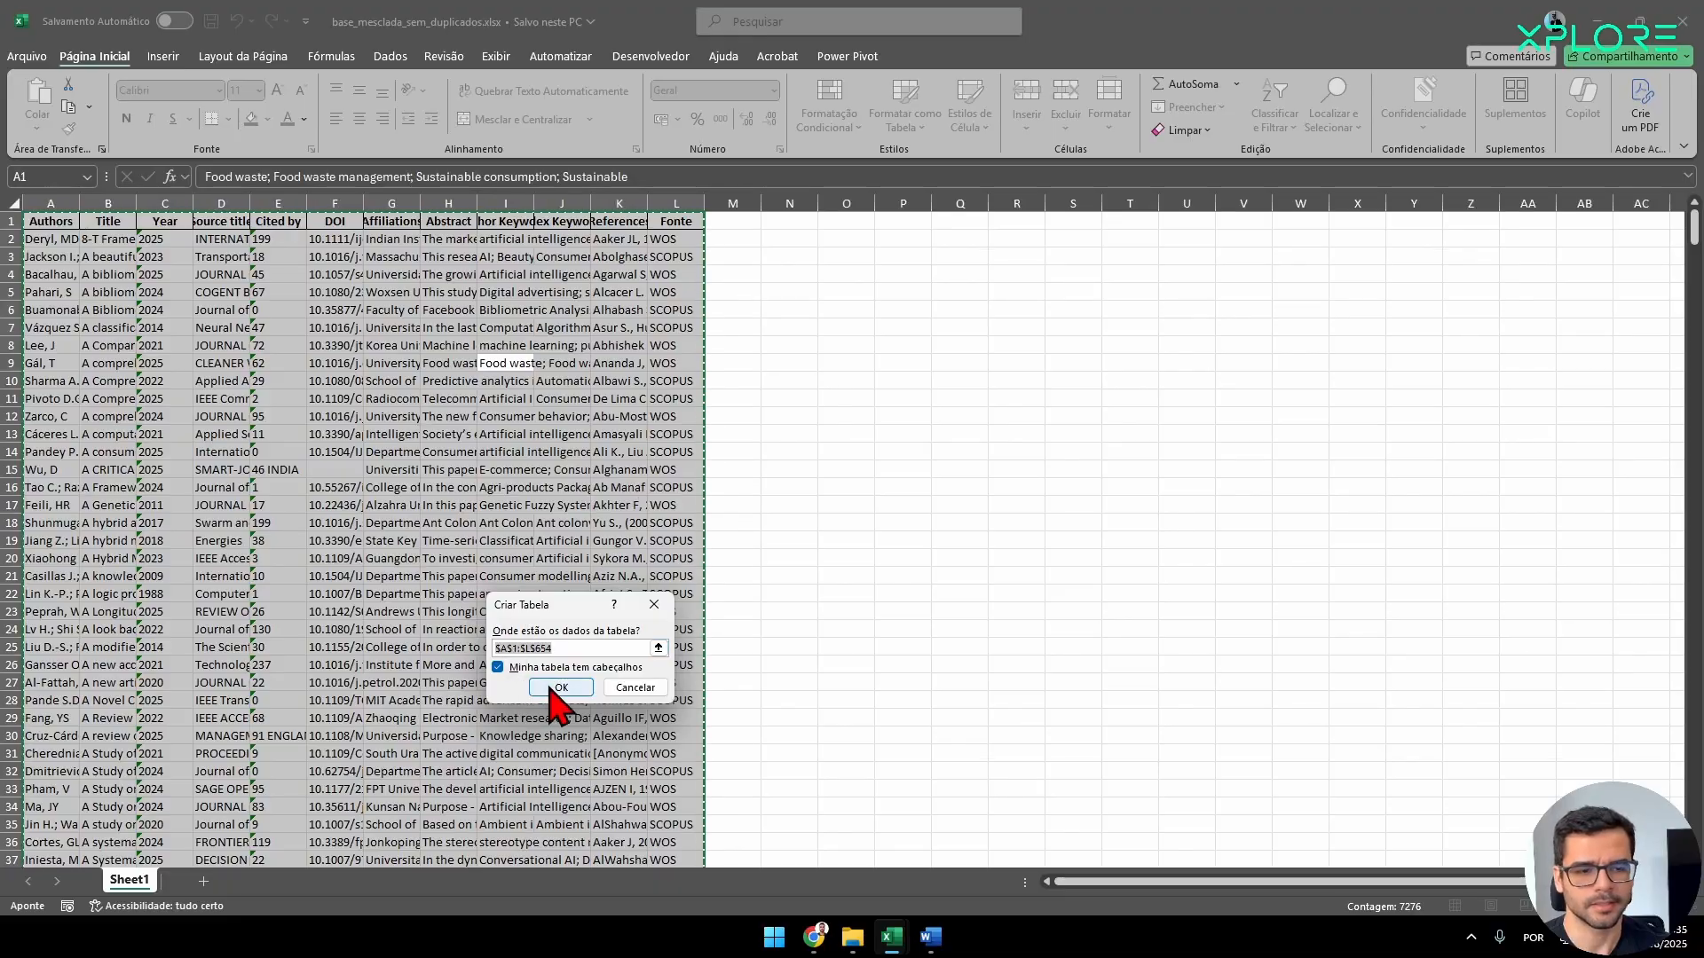
pyautogui.click(560, 688)
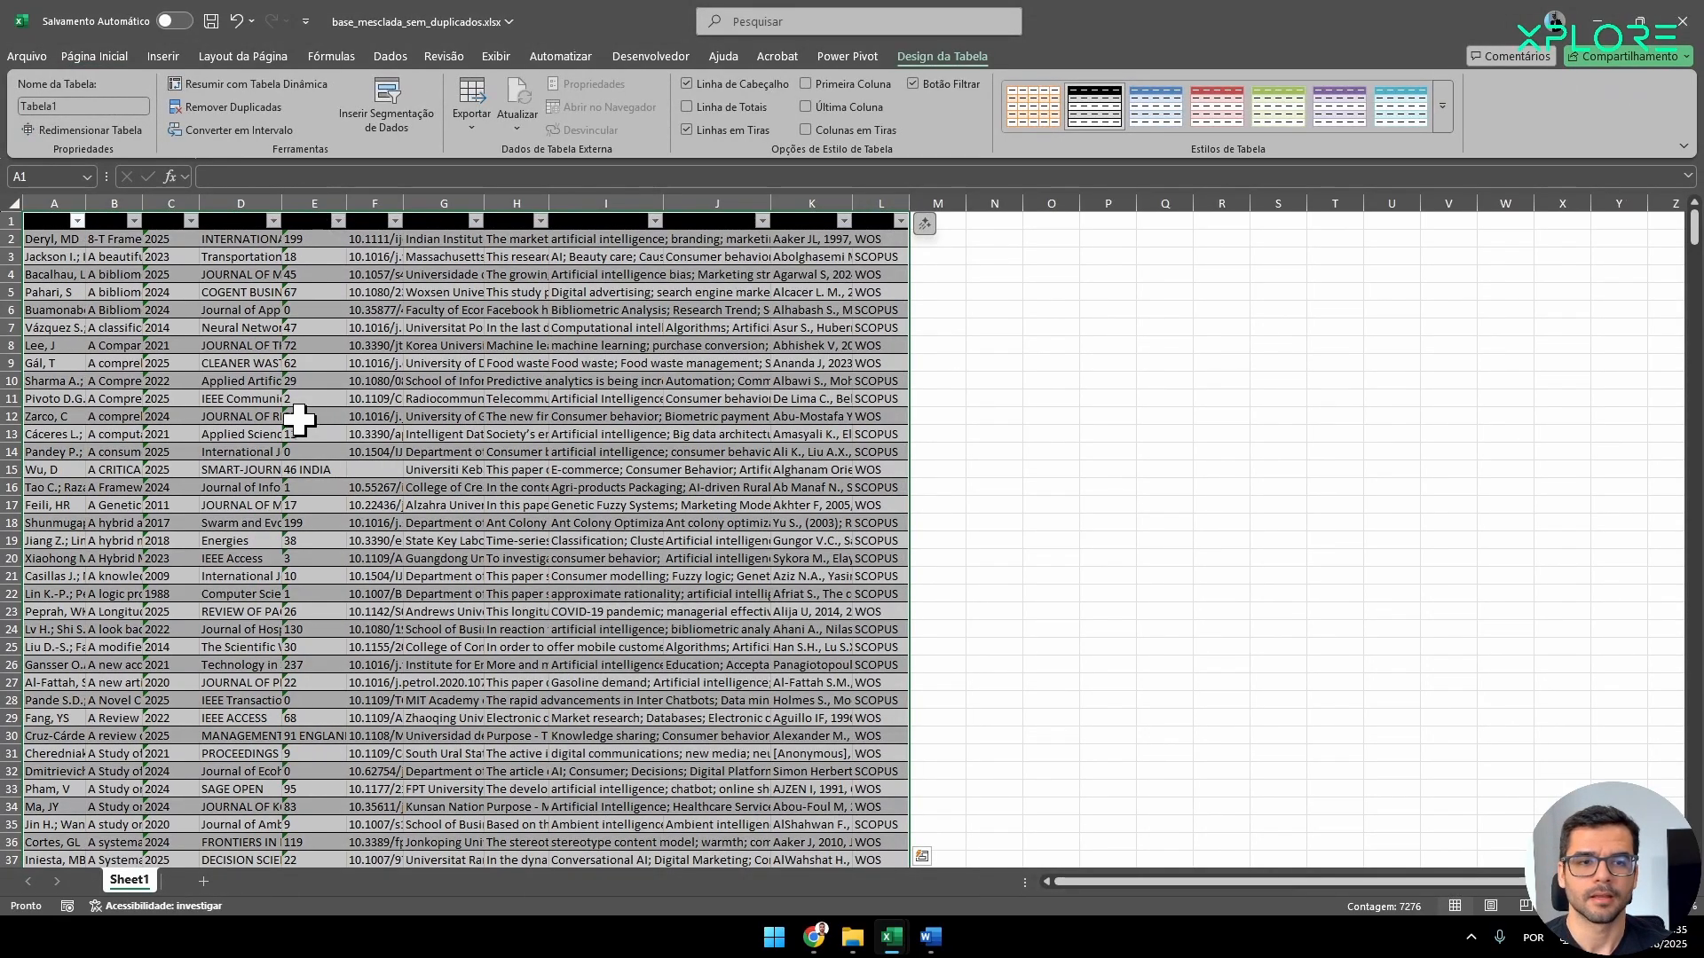
# Set the font colour of the table's header row from Authors to Fonte to white.
pyautogui.scroll(-4, 381, 539)
pyautogui.scroll(4, 384, 539)
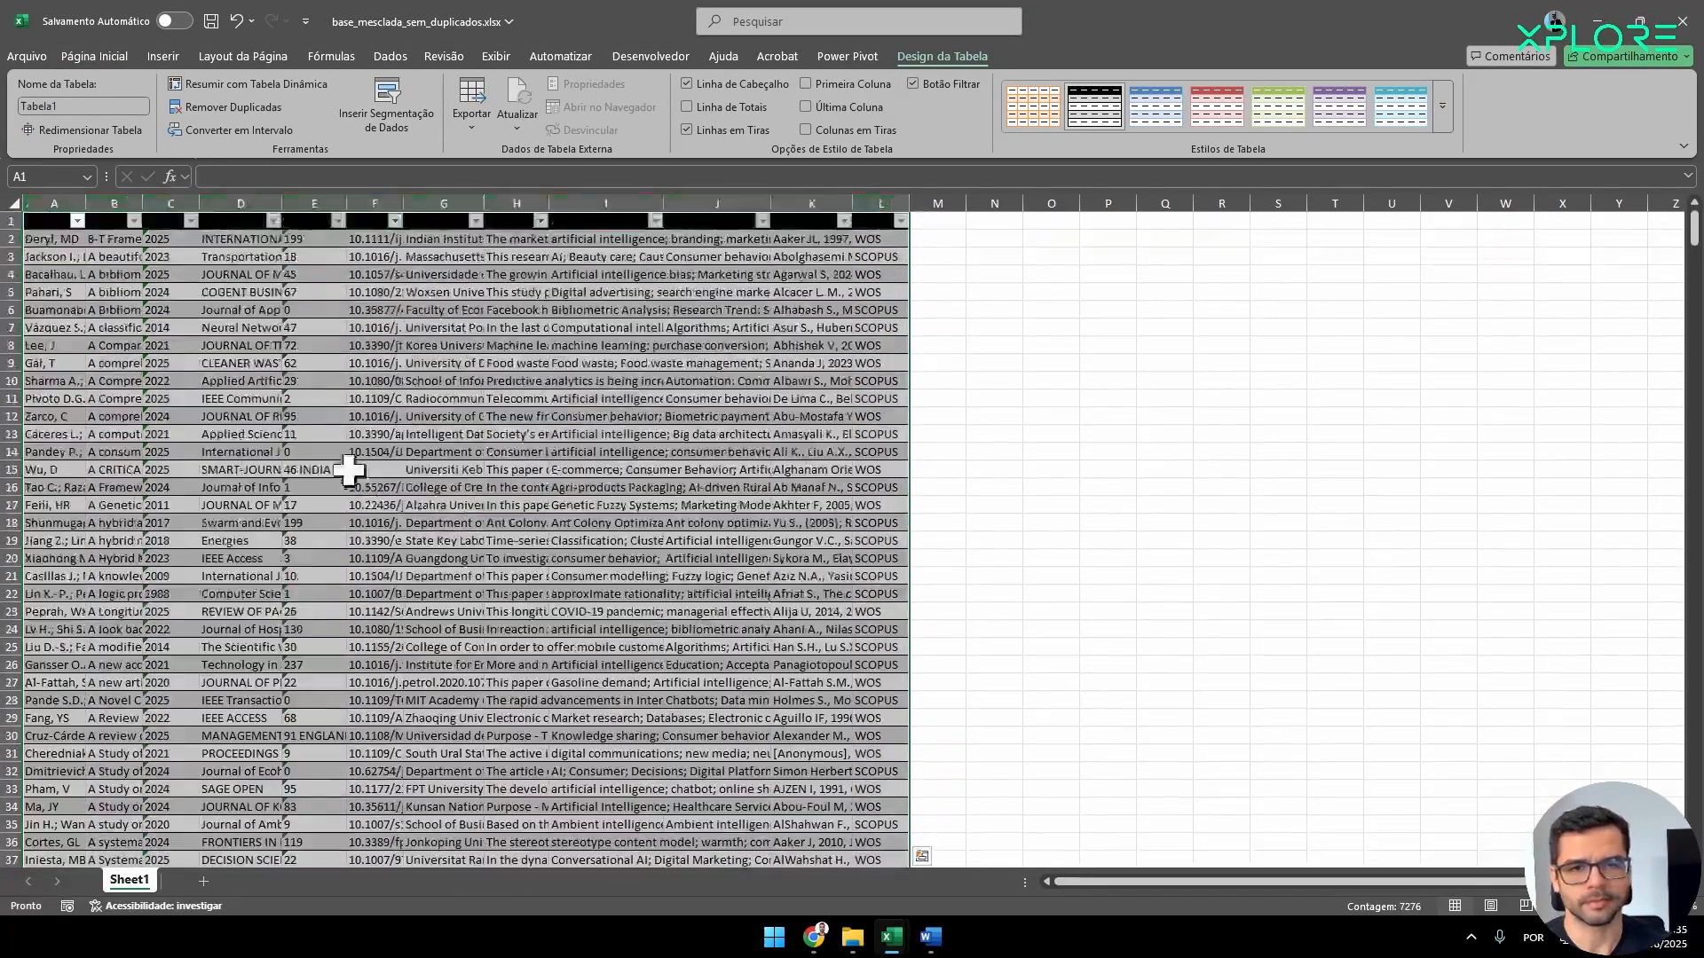
pyautogui.click(98, 220)
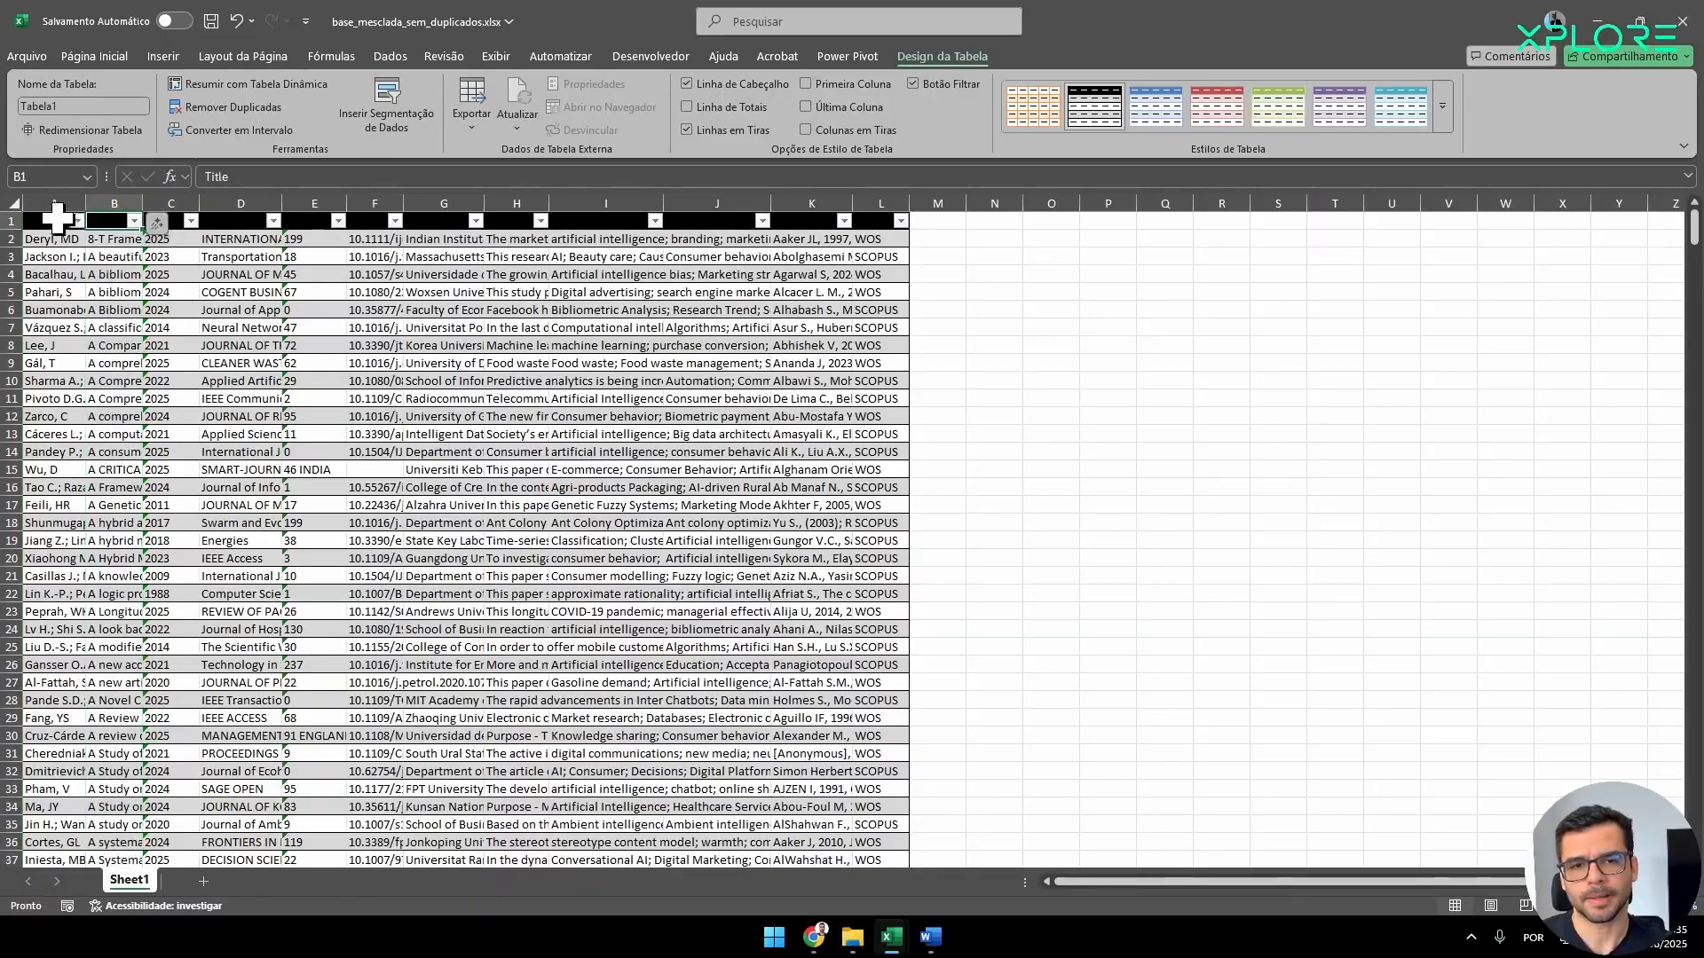
pyautogui.moveTo(37, 222); pyautogui.dragTo(878, 222)
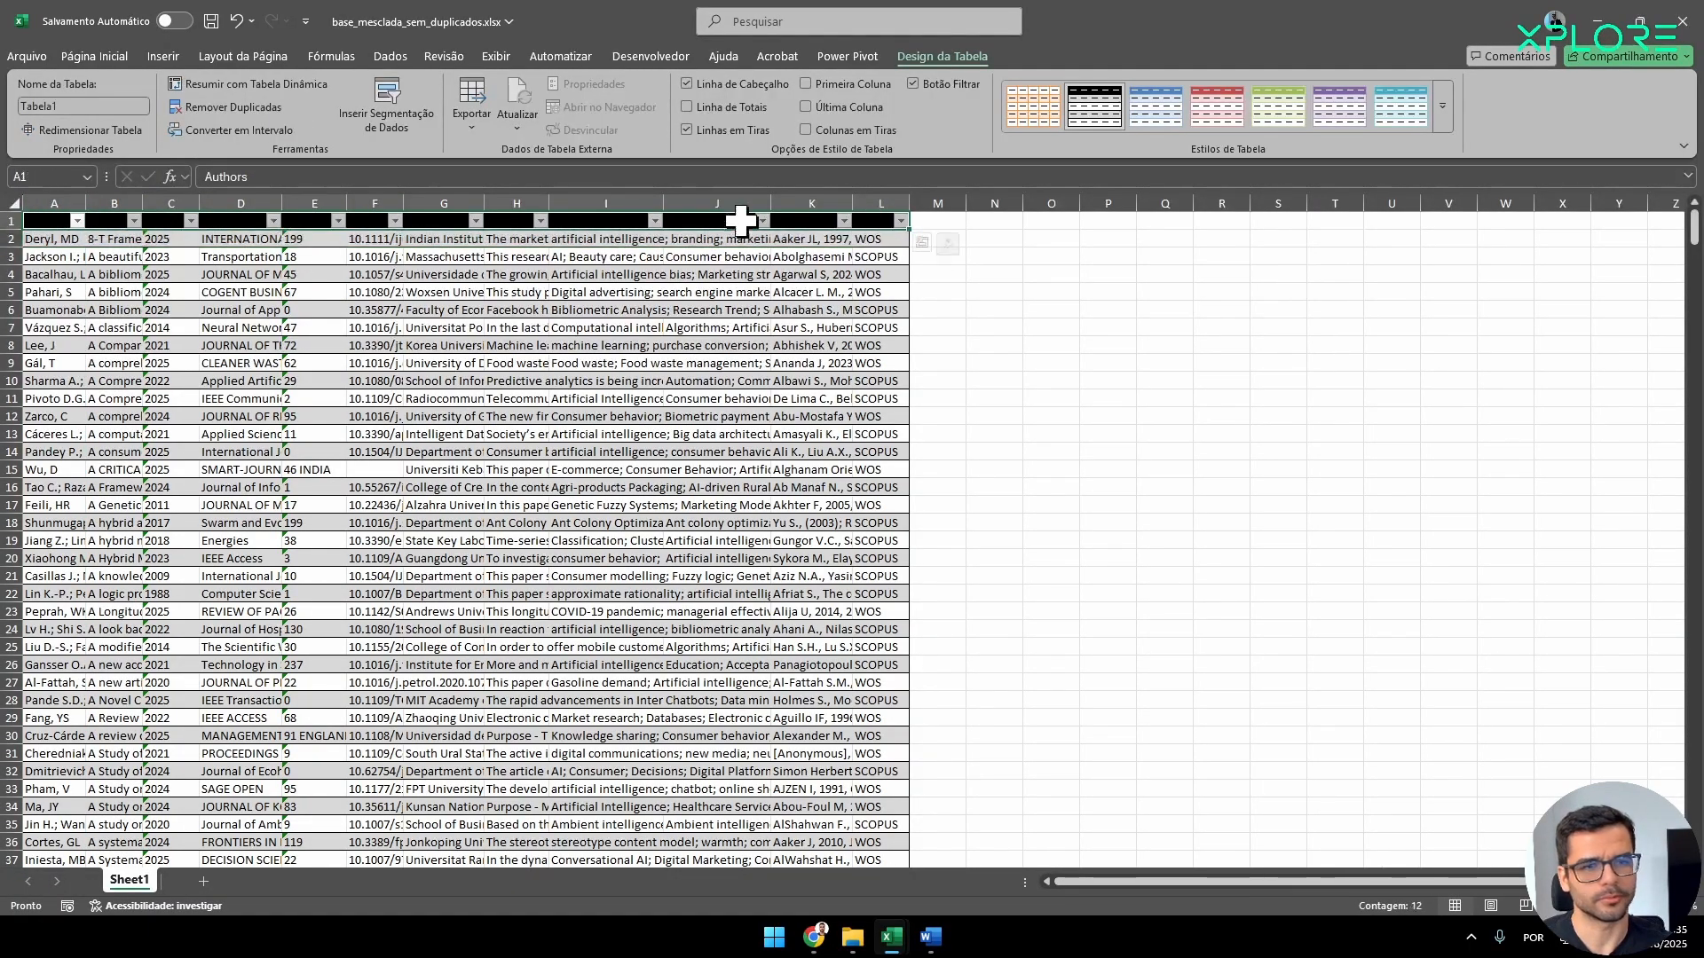
pyautogui.click(94, 56)
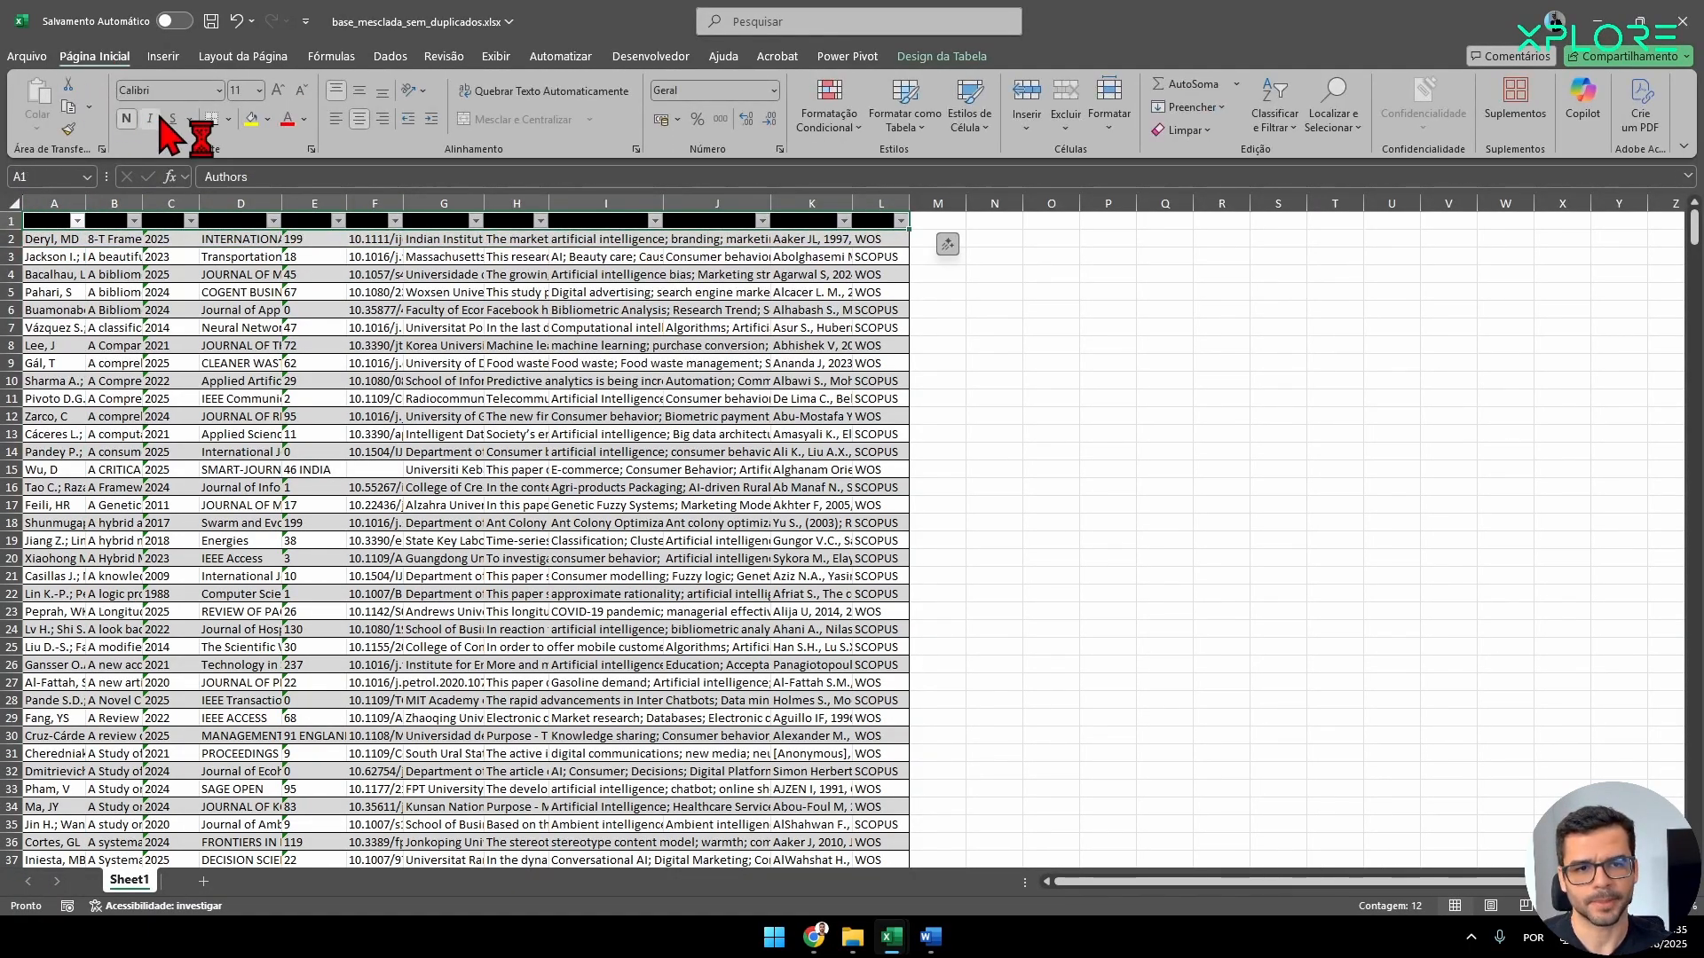
pyautogui.click(304, 120)
pyautogui.click(302, 236)
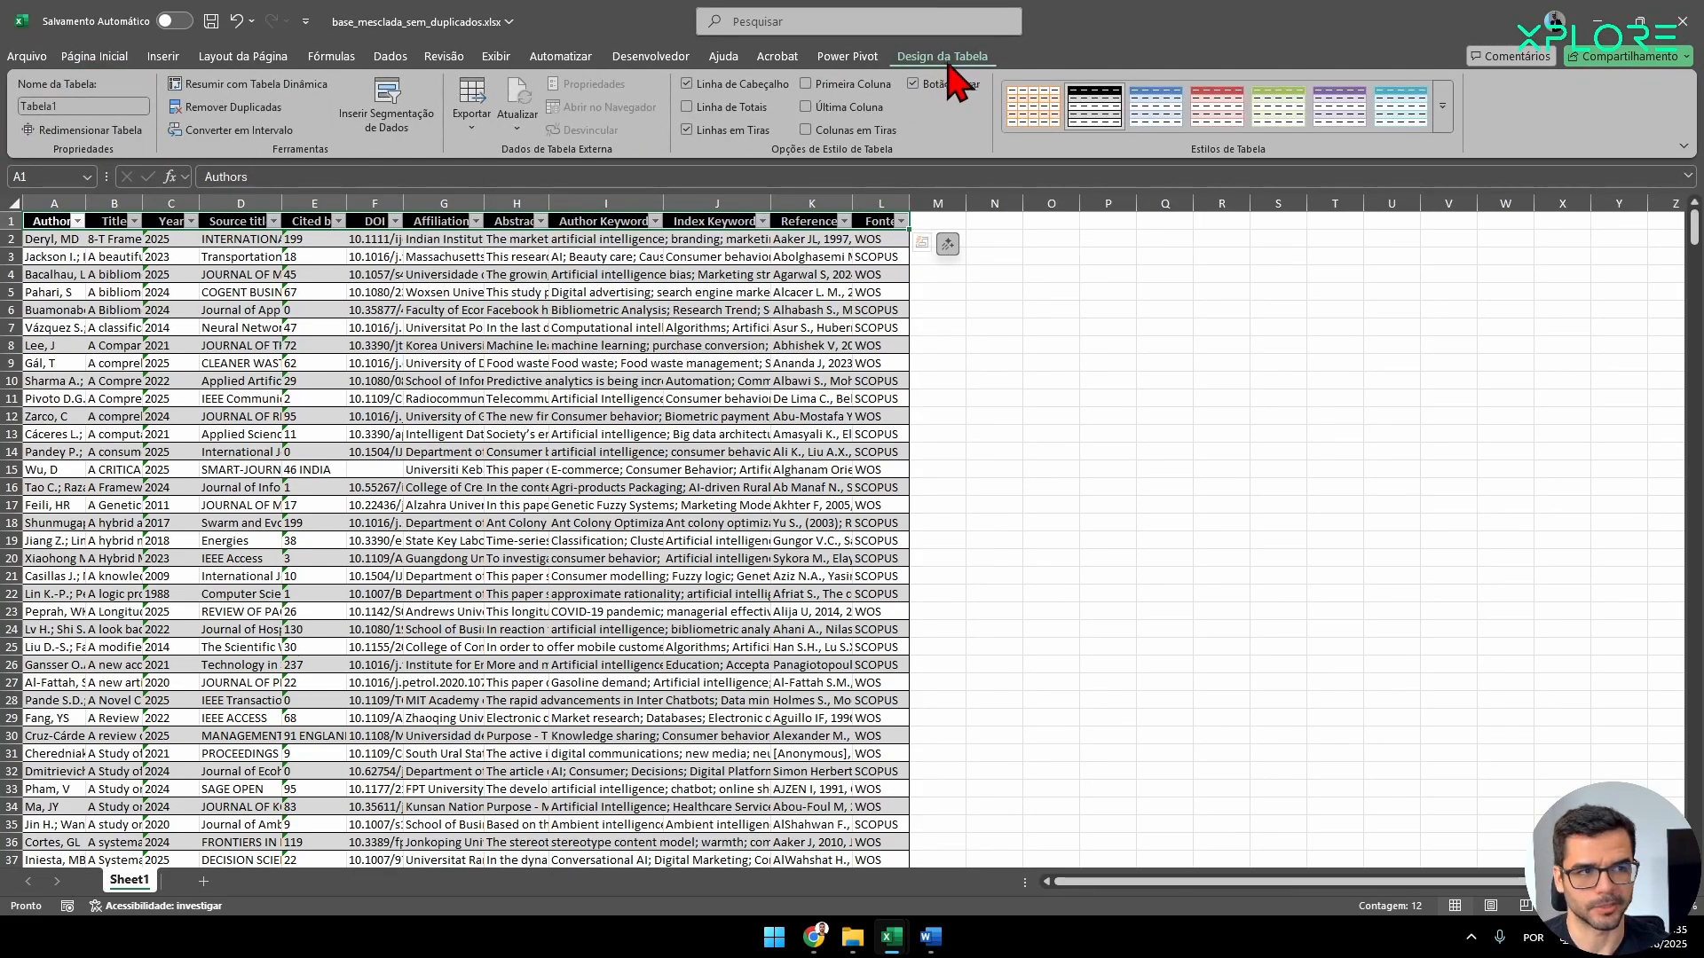
# Name the table "base".
pyautogui.click(96, 104)
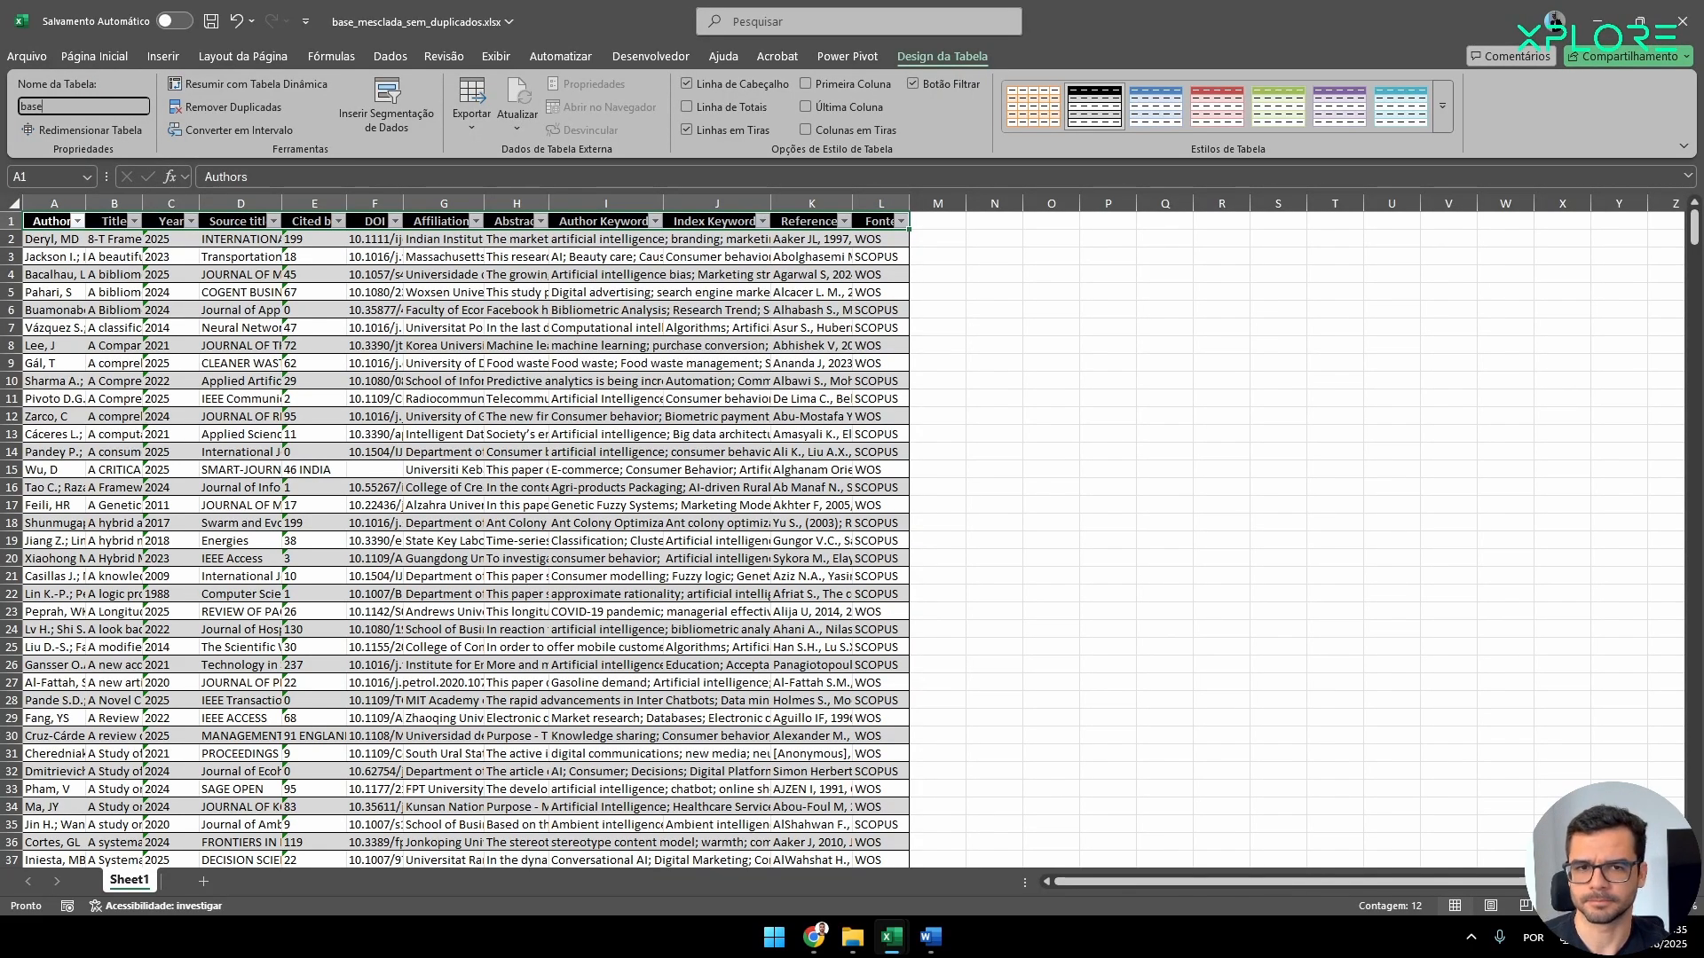
pyautogui.press('Return')
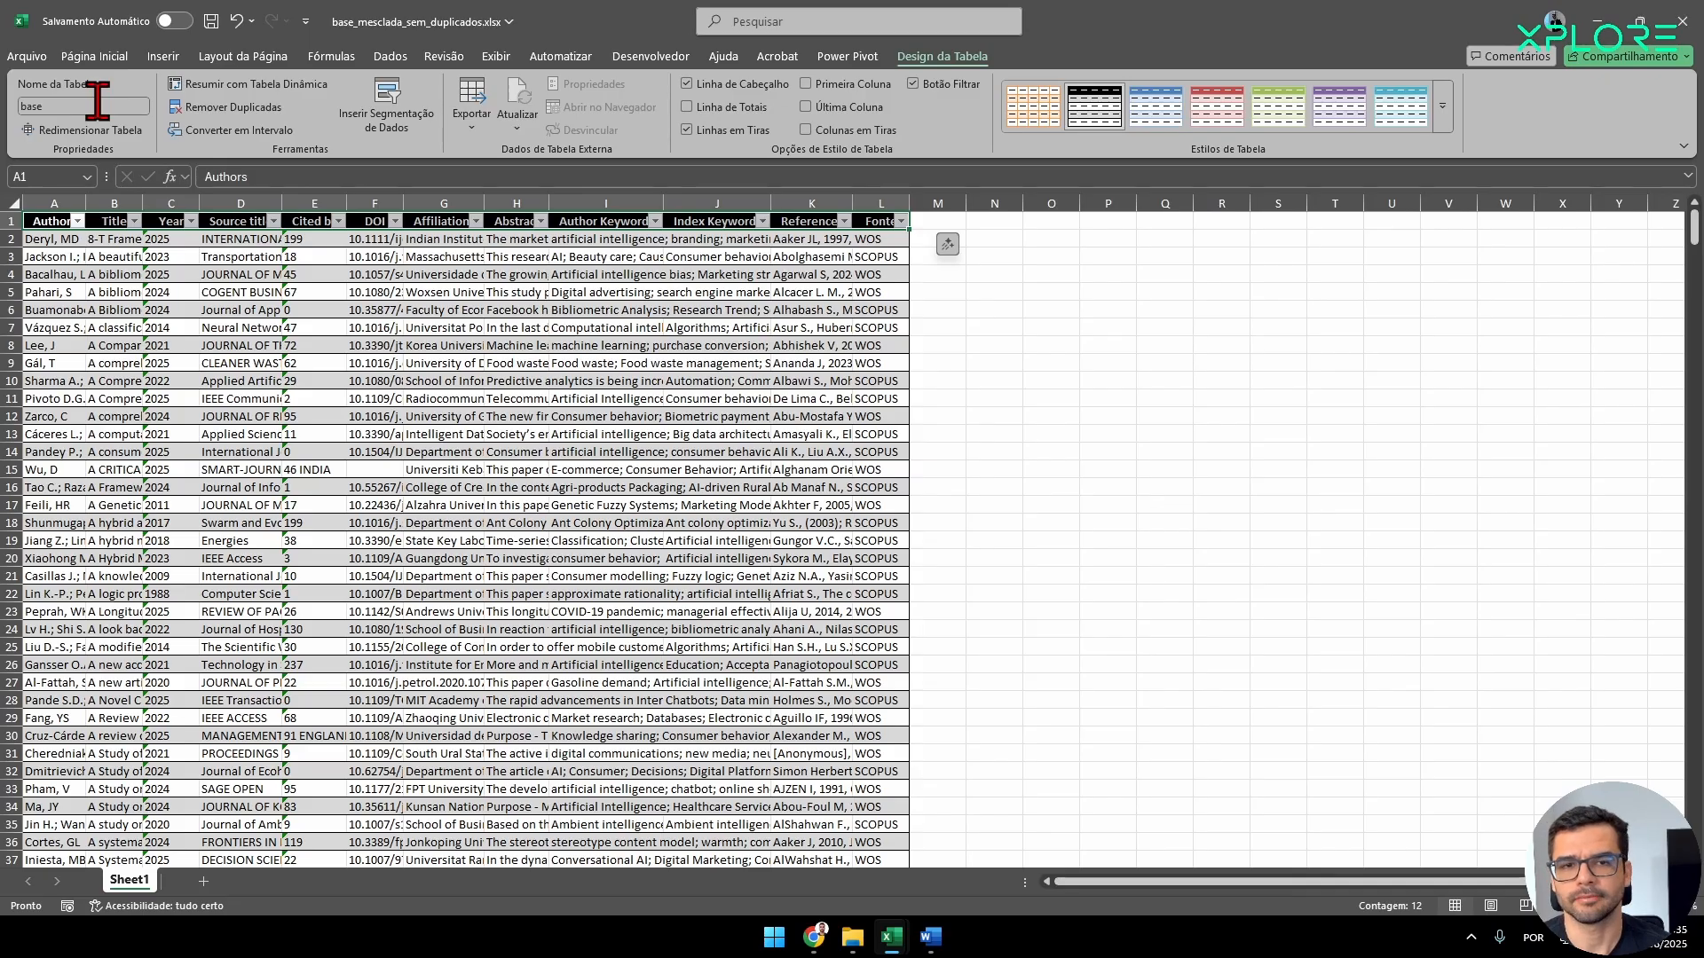
pyautogui.click(206, 364)
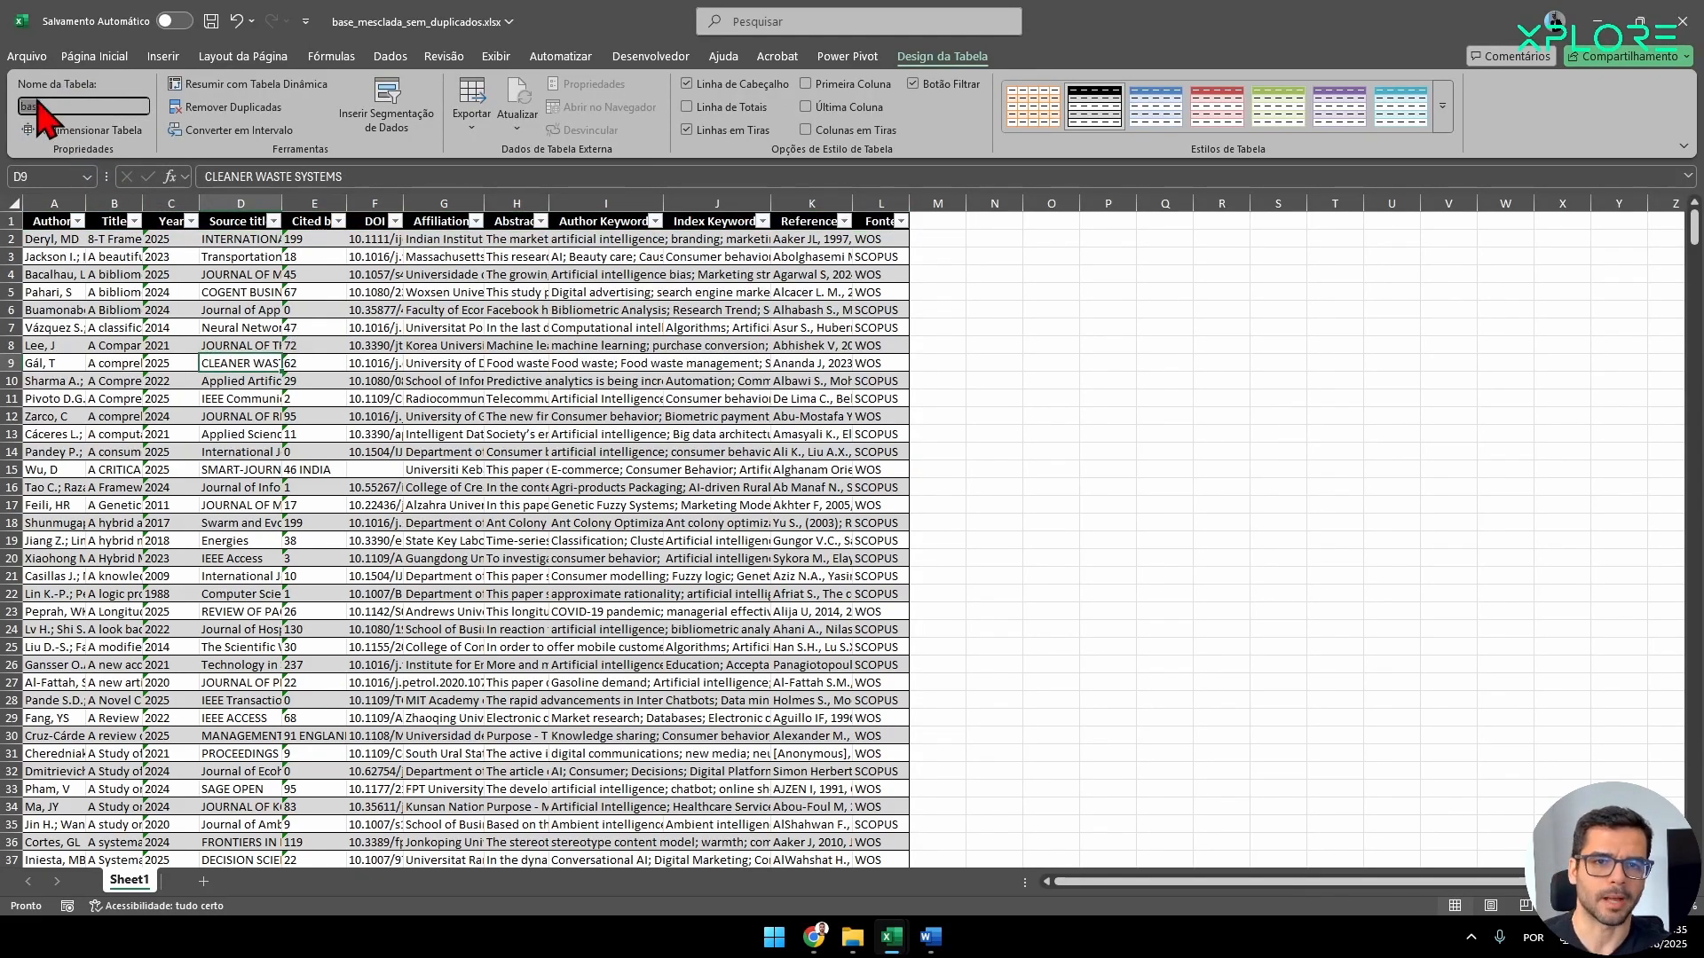
# Select all data of the base table and load it into the Power Query Editor as a table/range source.
pyautogui.click(435, 363)
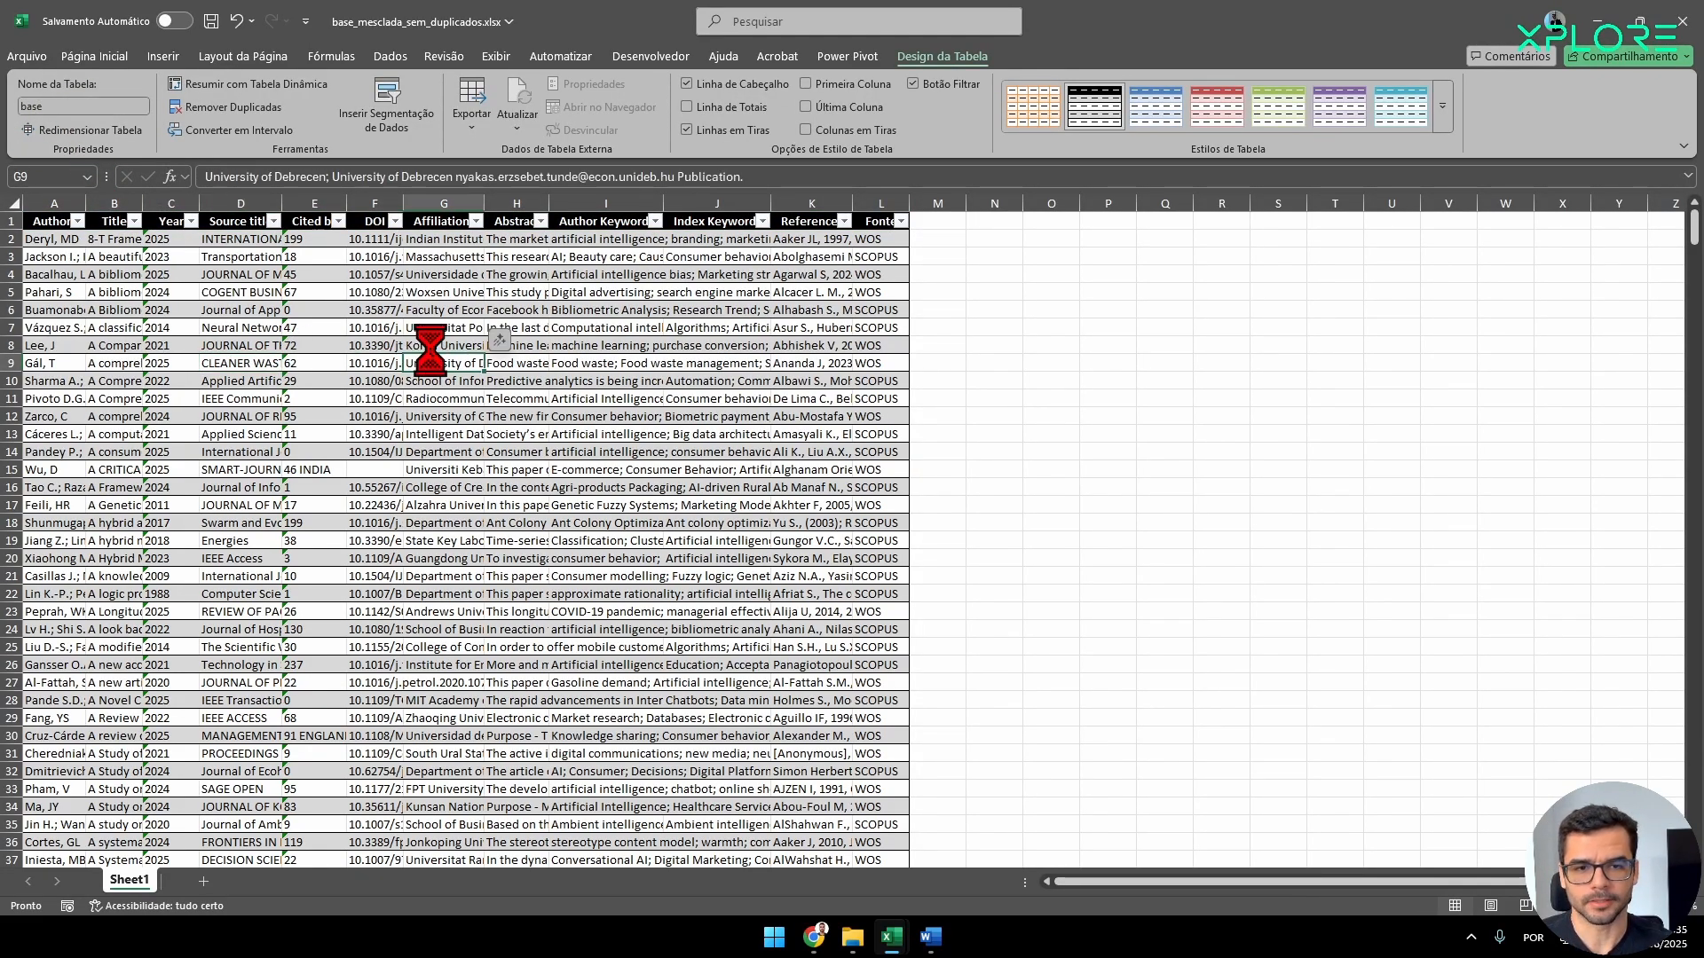
pyautogui.hotkey('ctrl', 'o')
pyautogui.press('Escape')
pyautogui.hotkey('ctrl', 'a')
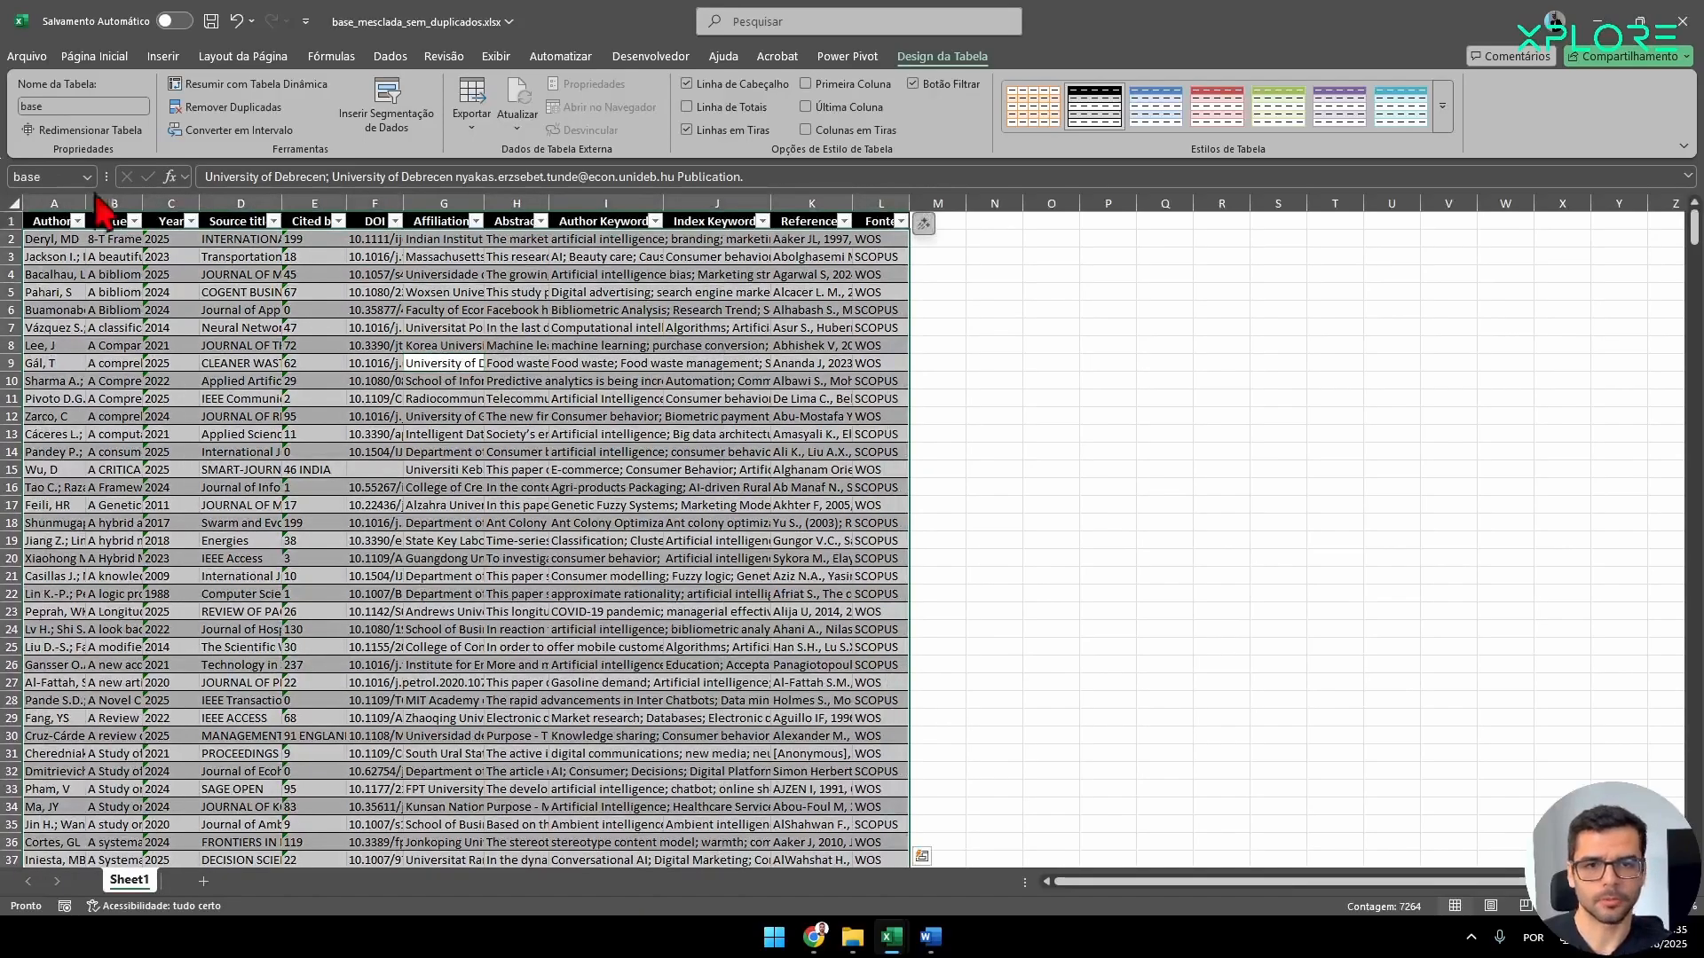
pyautogui.click(391, 57)
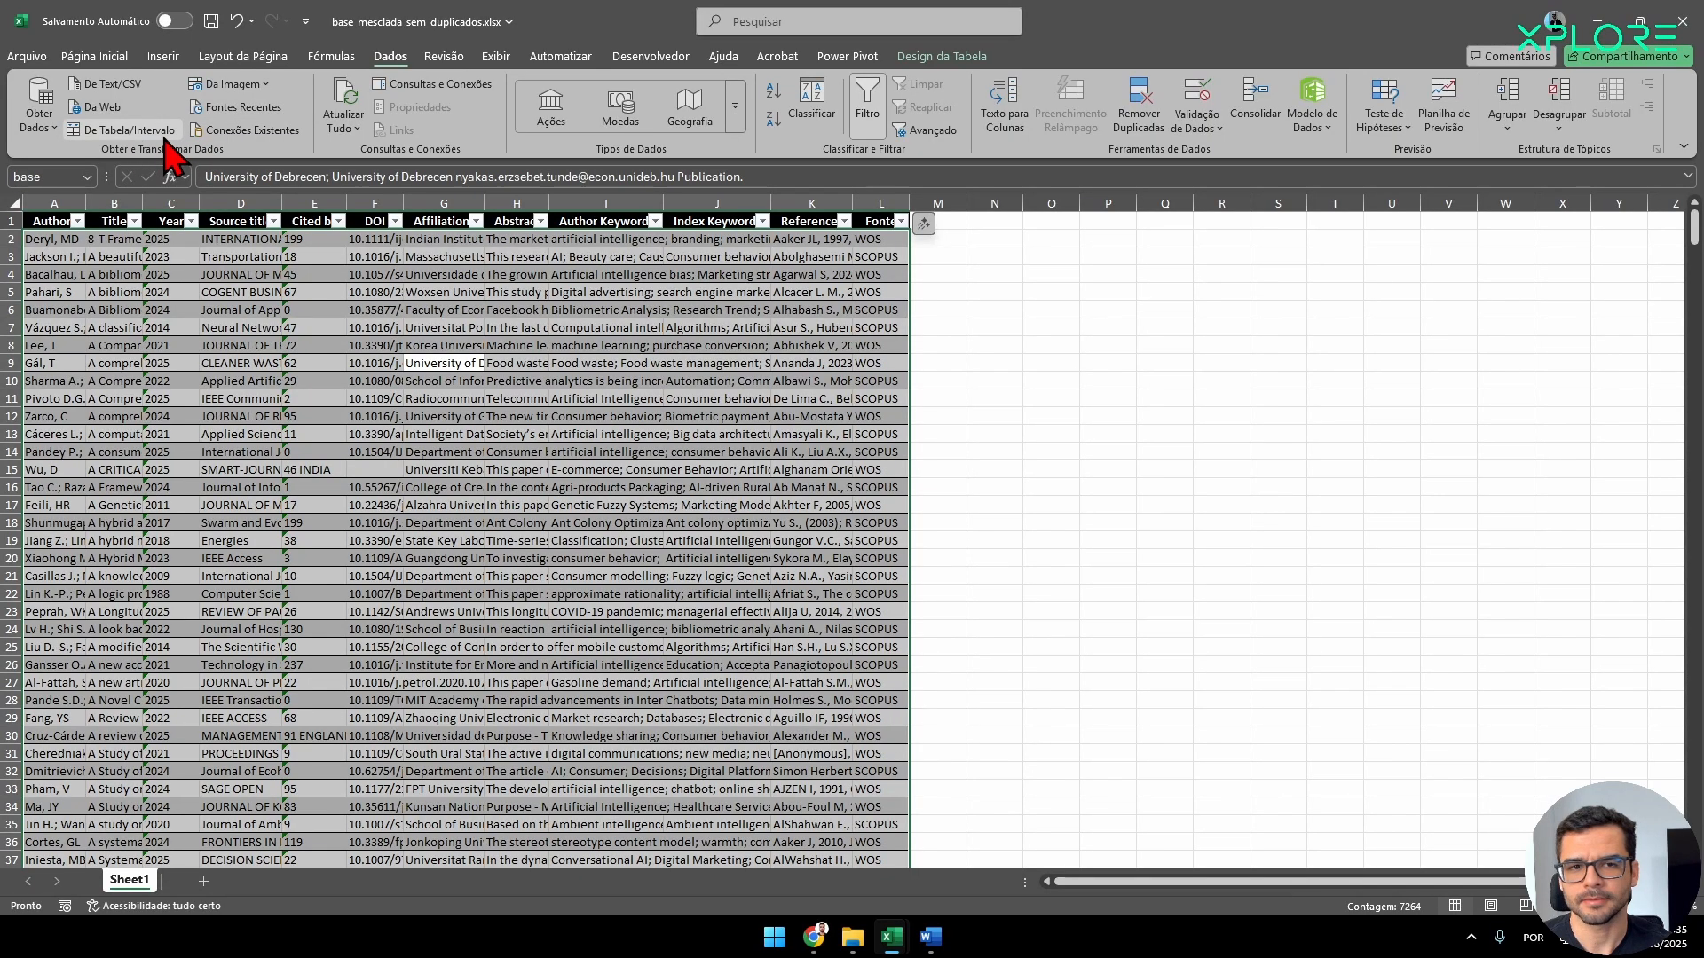
pyautogui.click(133, 133)
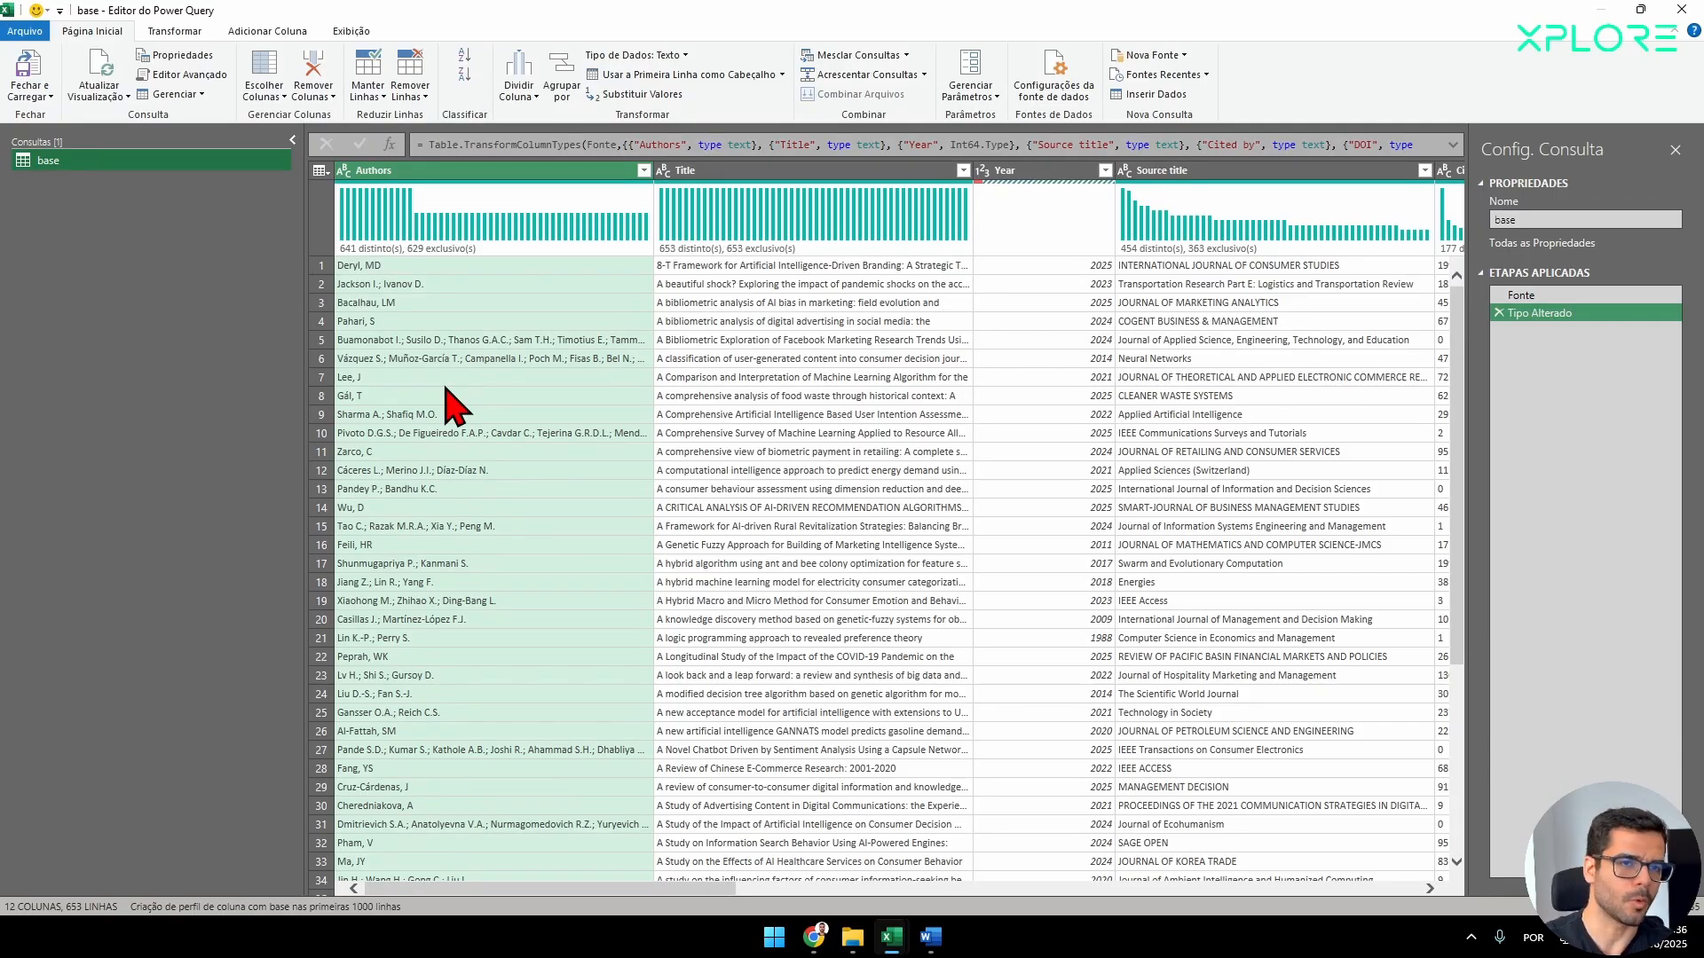
# Examine the kinds of new data sources Power Query offers, including databases, Microsoft Fabric, Azure and online services.
pyautogui.click(1158, 55)
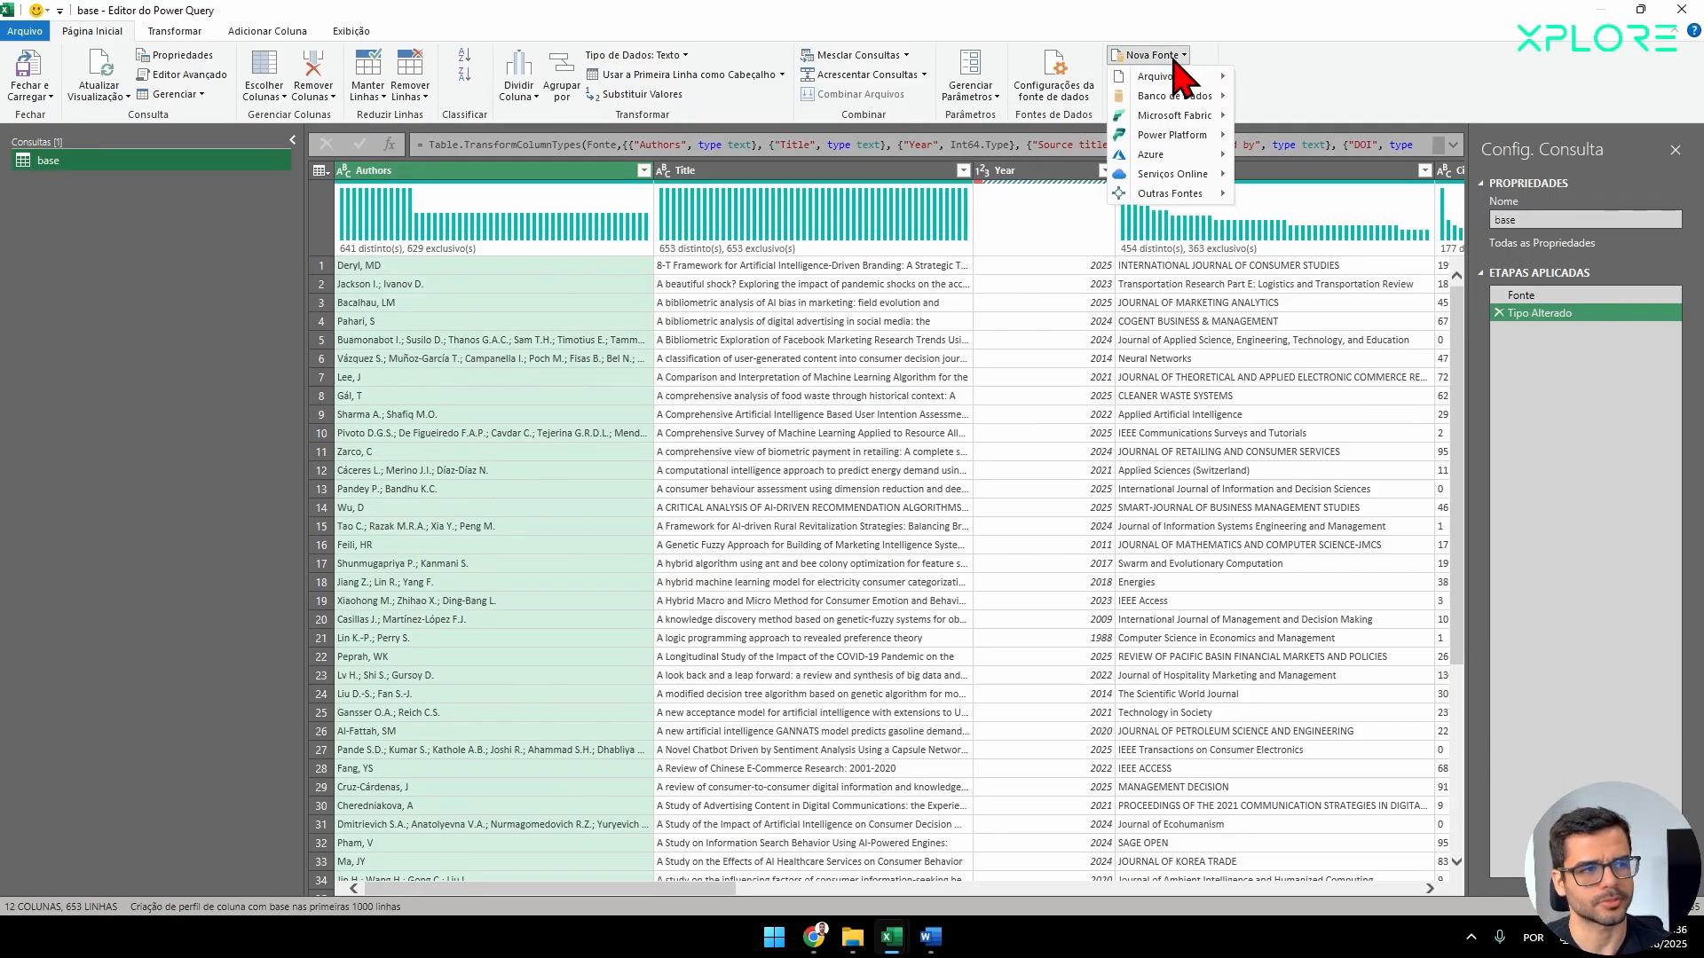
pyautogui.moveTo(1176, 97)
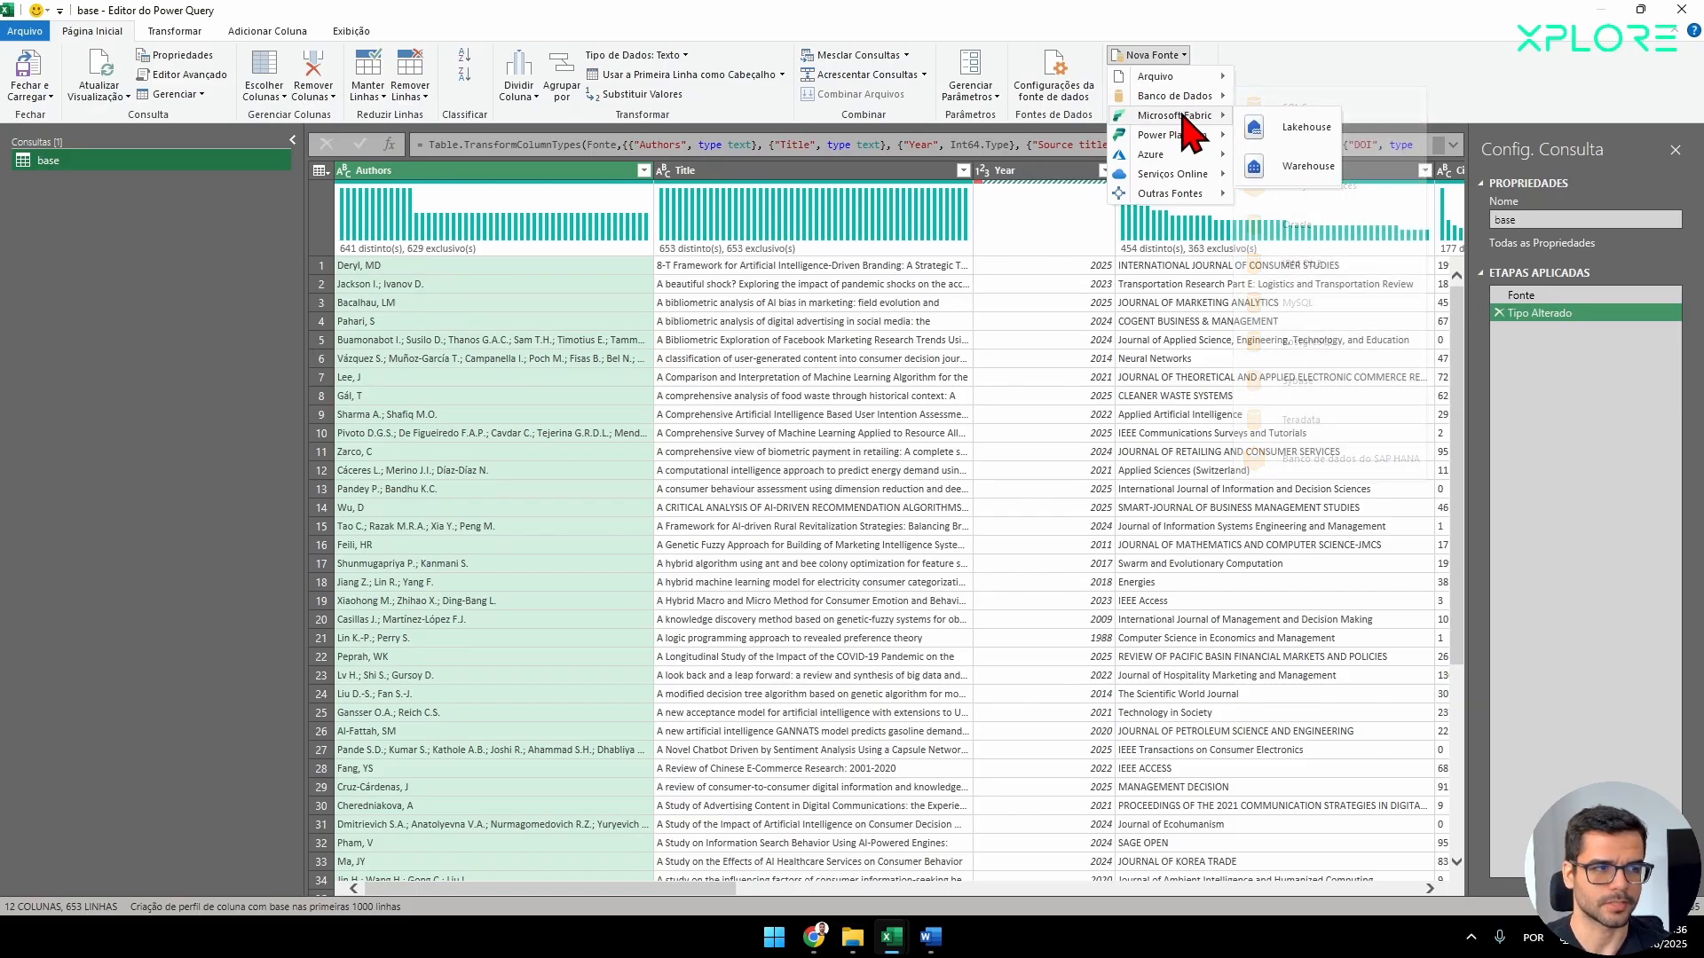
pyautogui.moveTo(1183, 142)
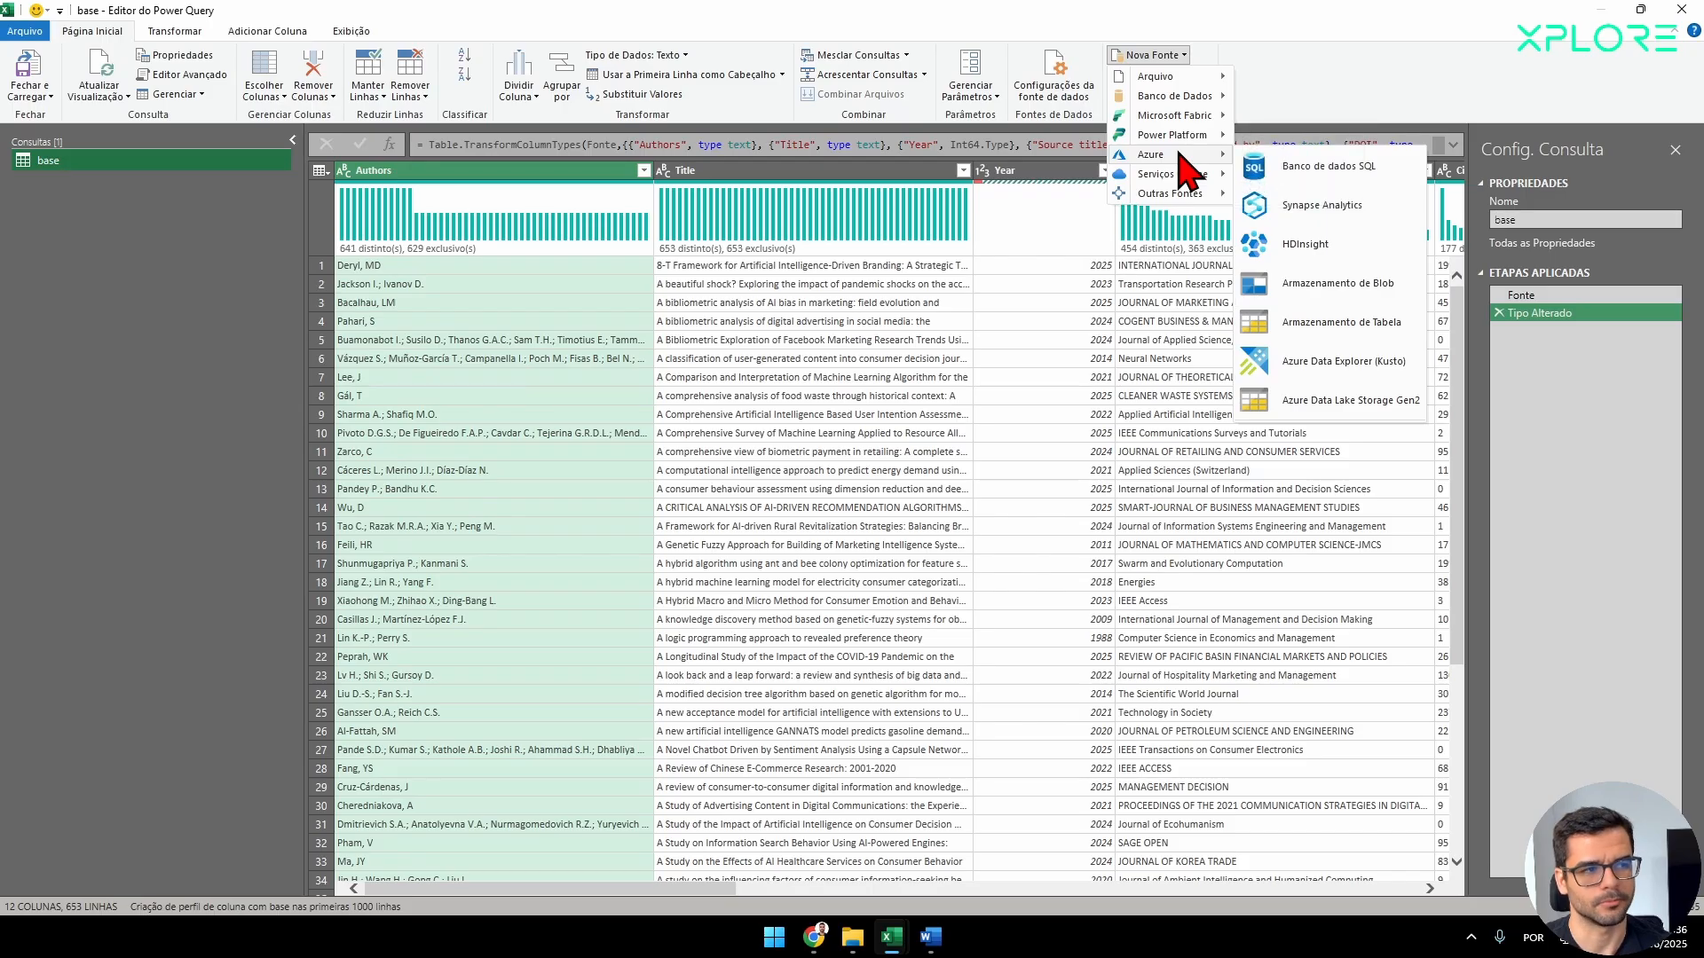
pyautogui.moveTo(1183, 176)
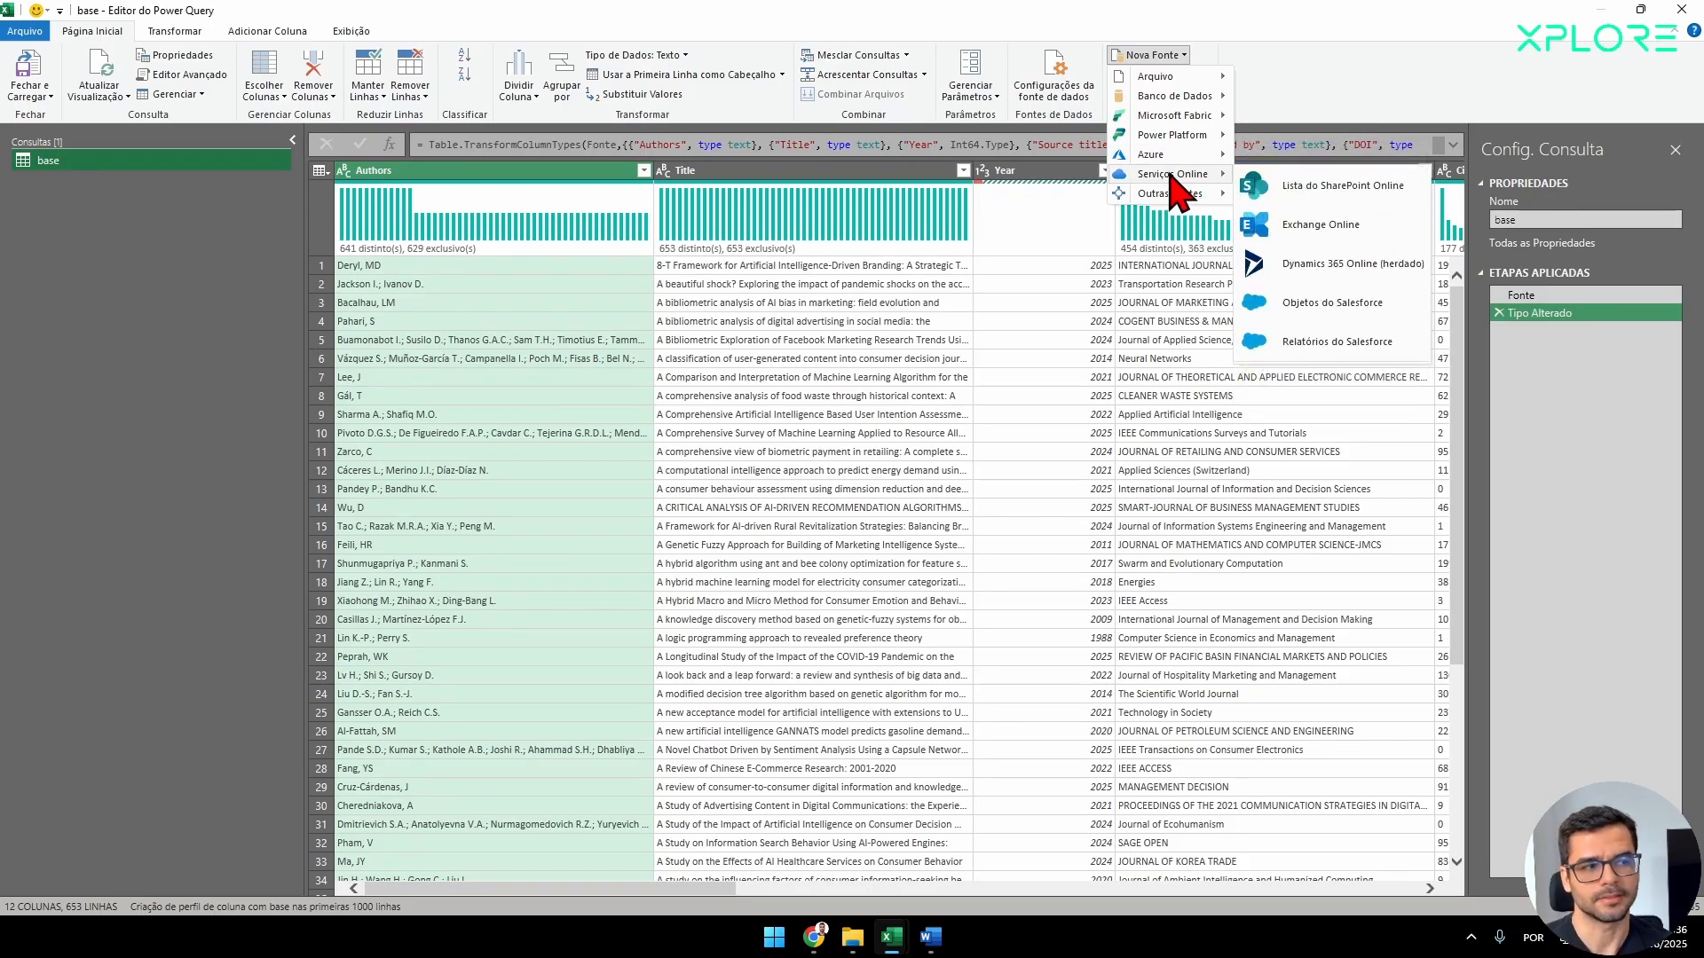
pyautogui.moveTo(890, 949)
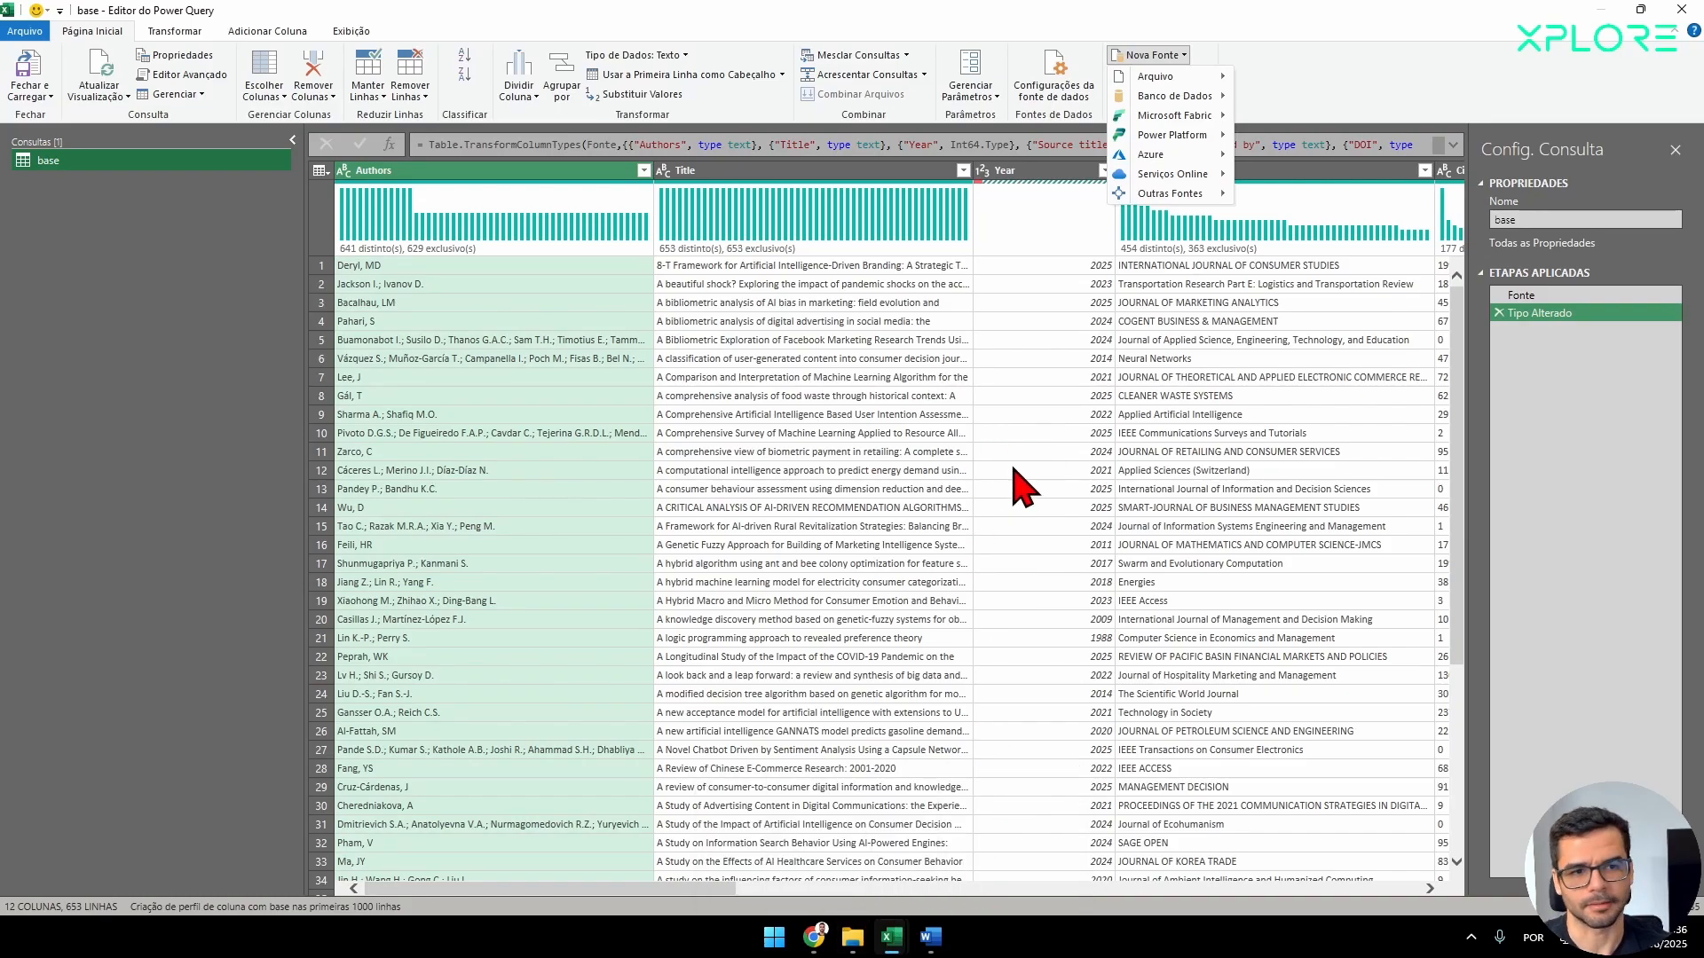
# Keep only the Authors, Year, Source title and Cited by columns in the base query.
pyautogui.click(171, 355)
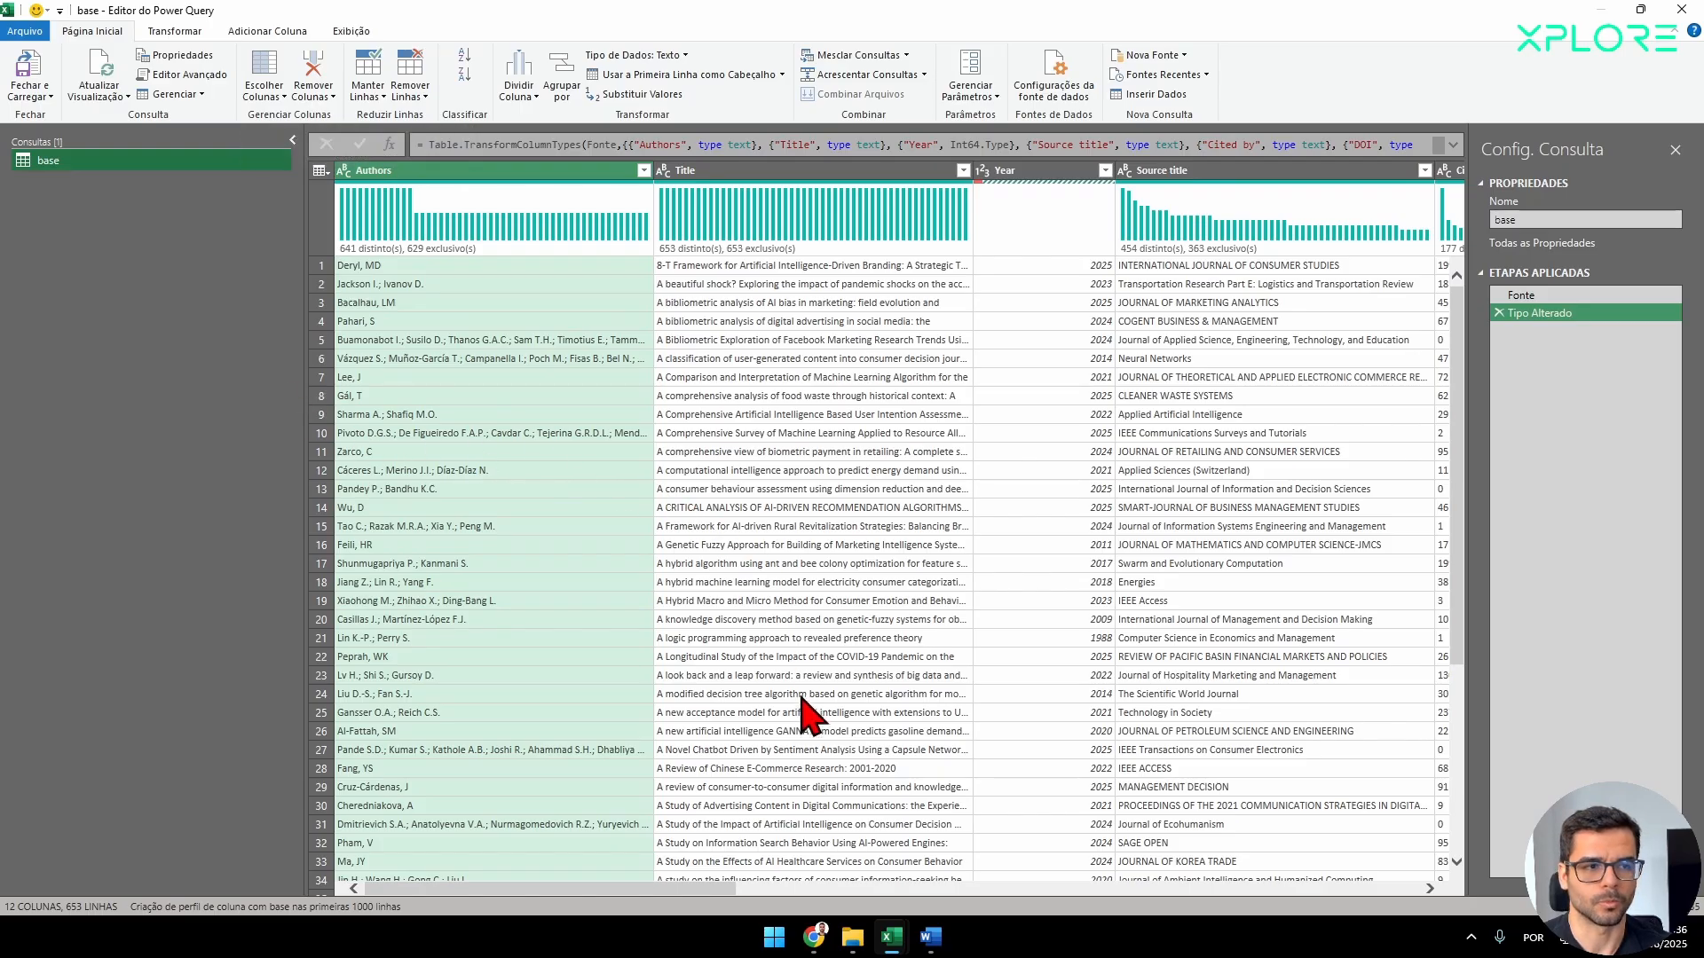
pyautogui.click(271, 78)
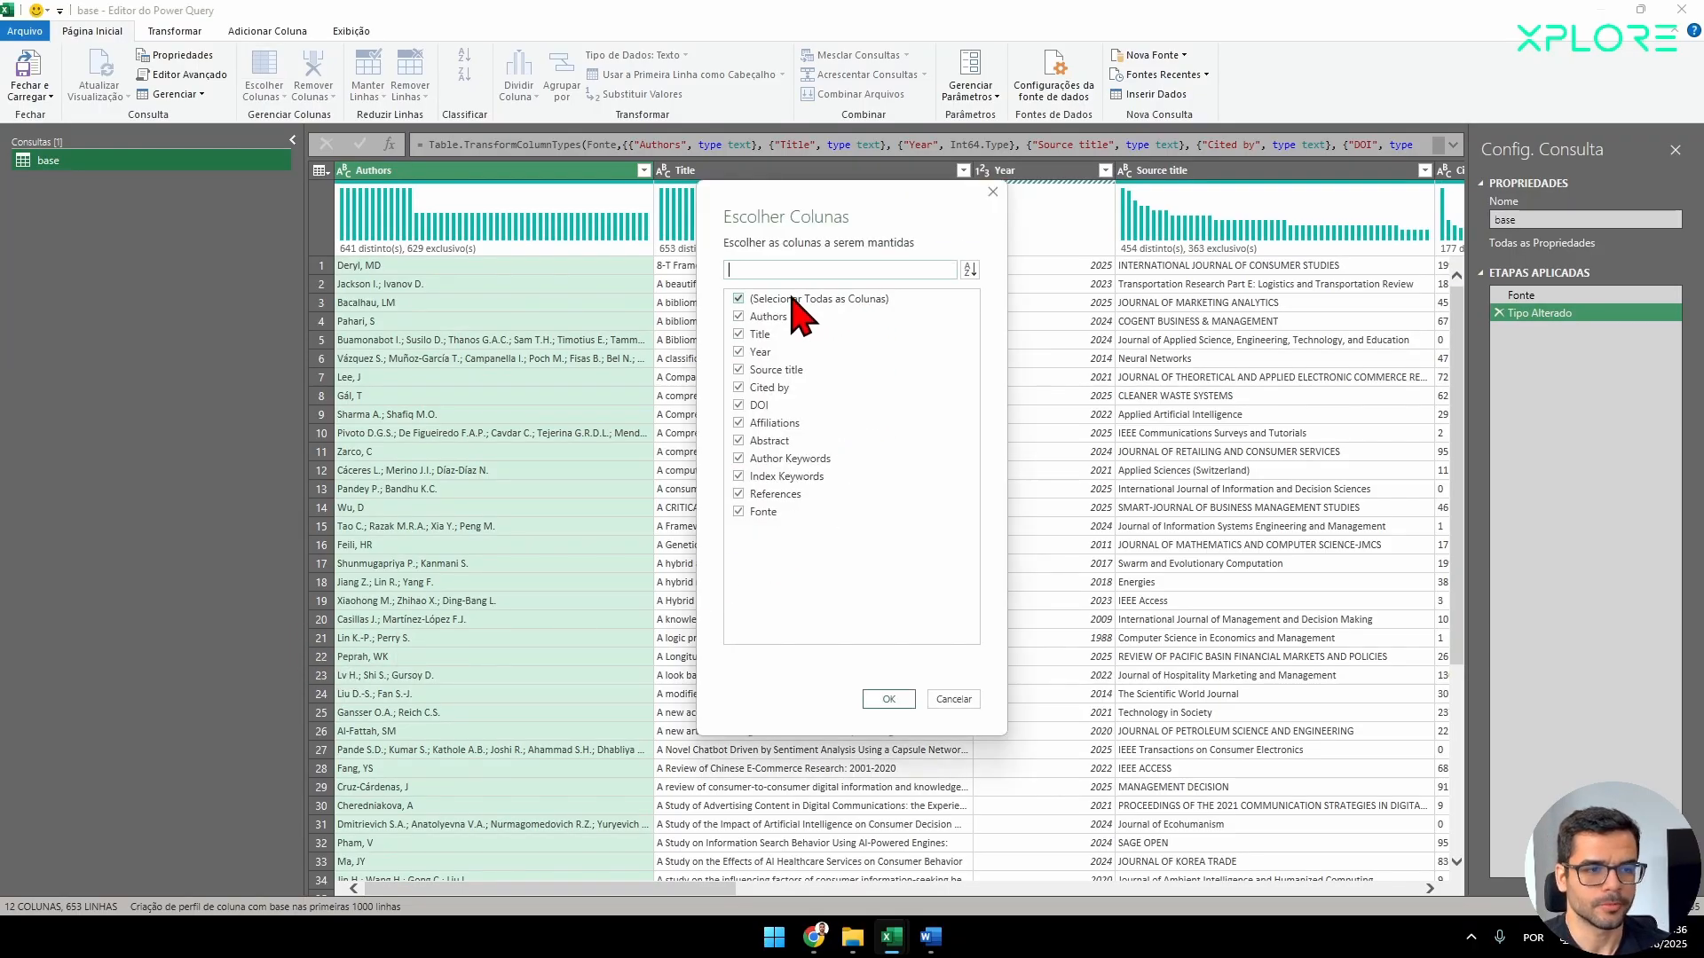
pyautogui.click(791, 299)
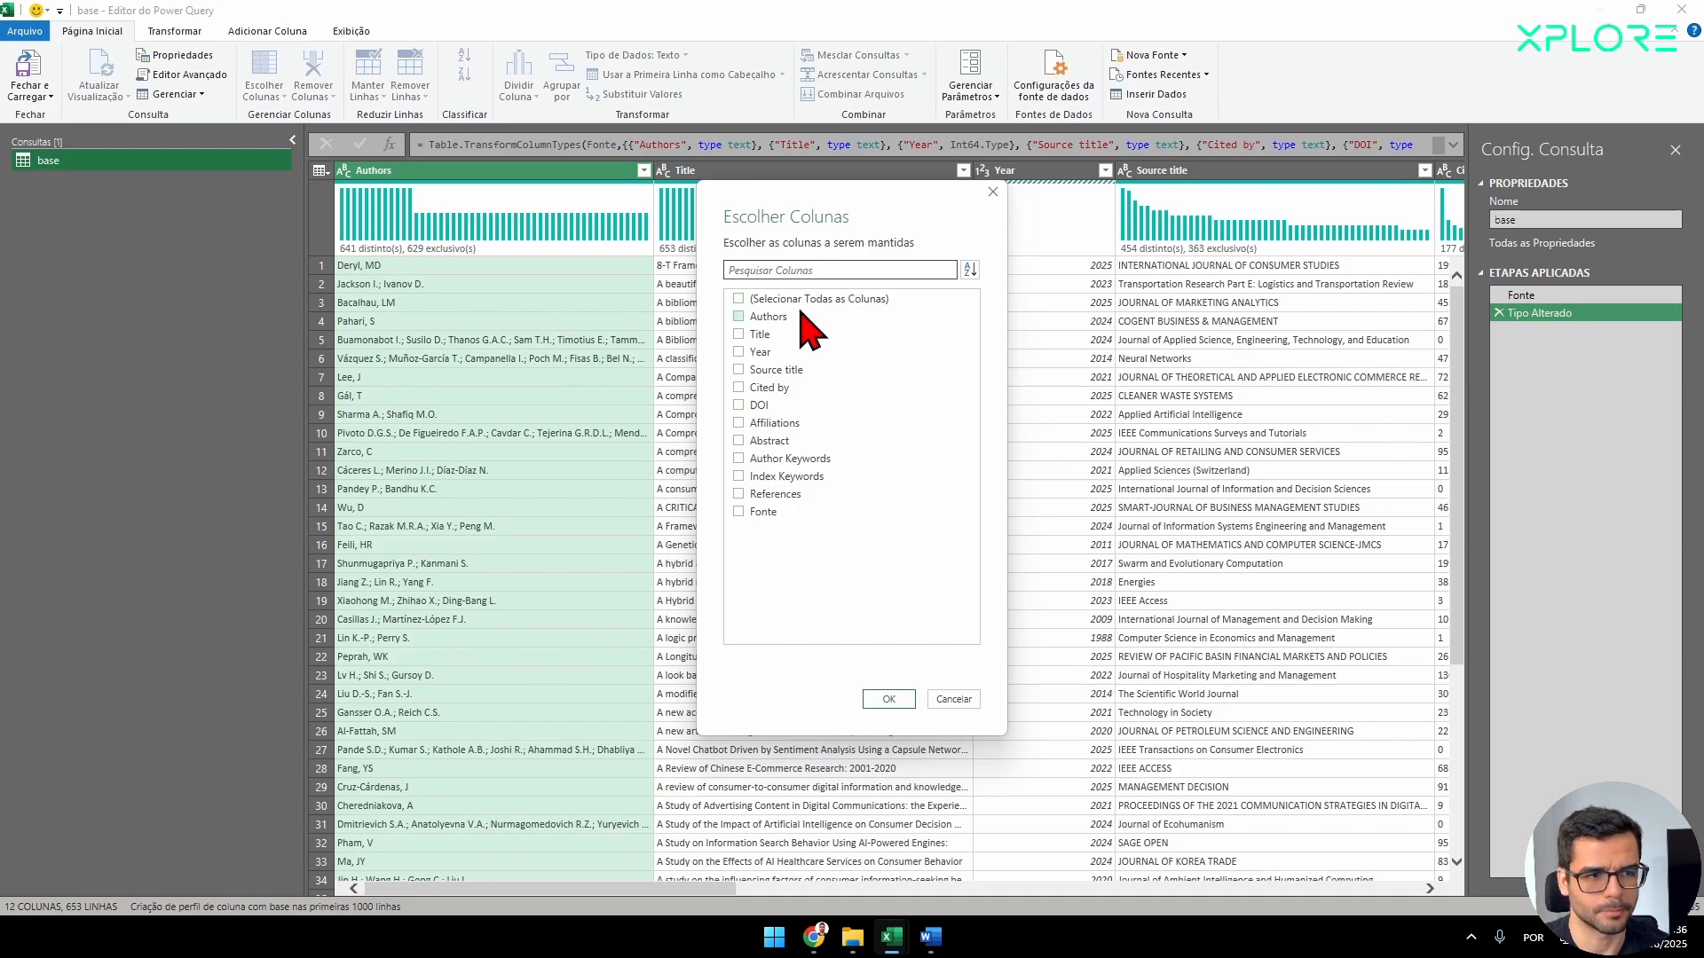
pyautogui.click(768, 317)
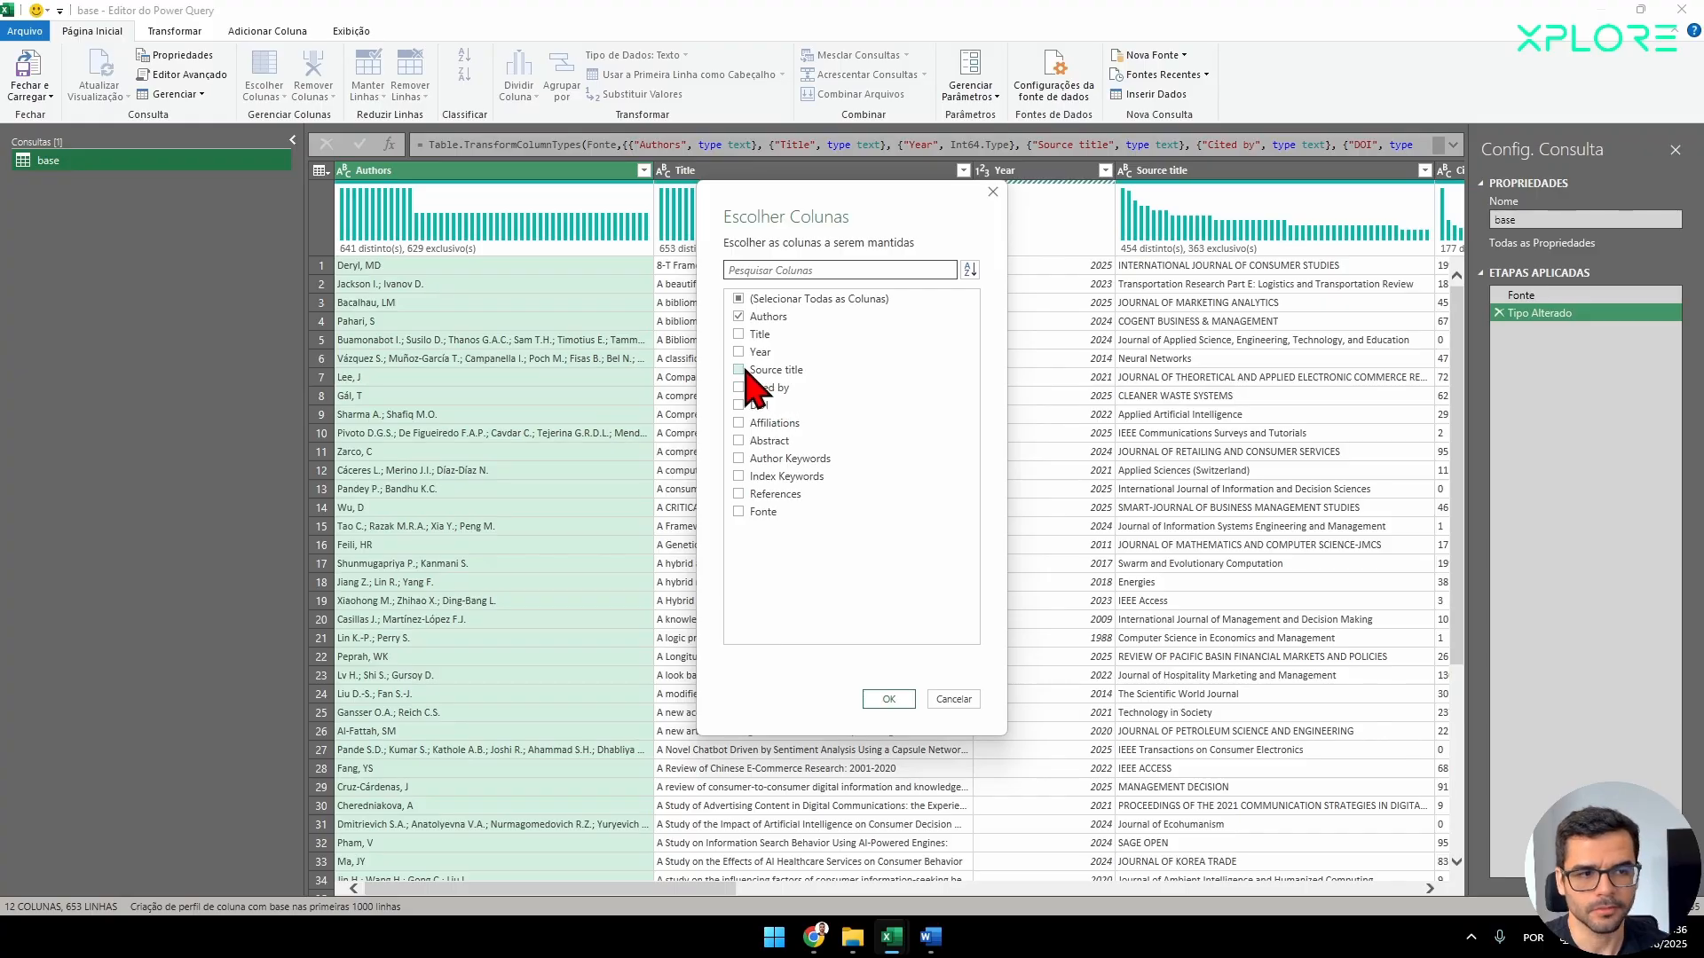
pyautogui.click(751, 356)
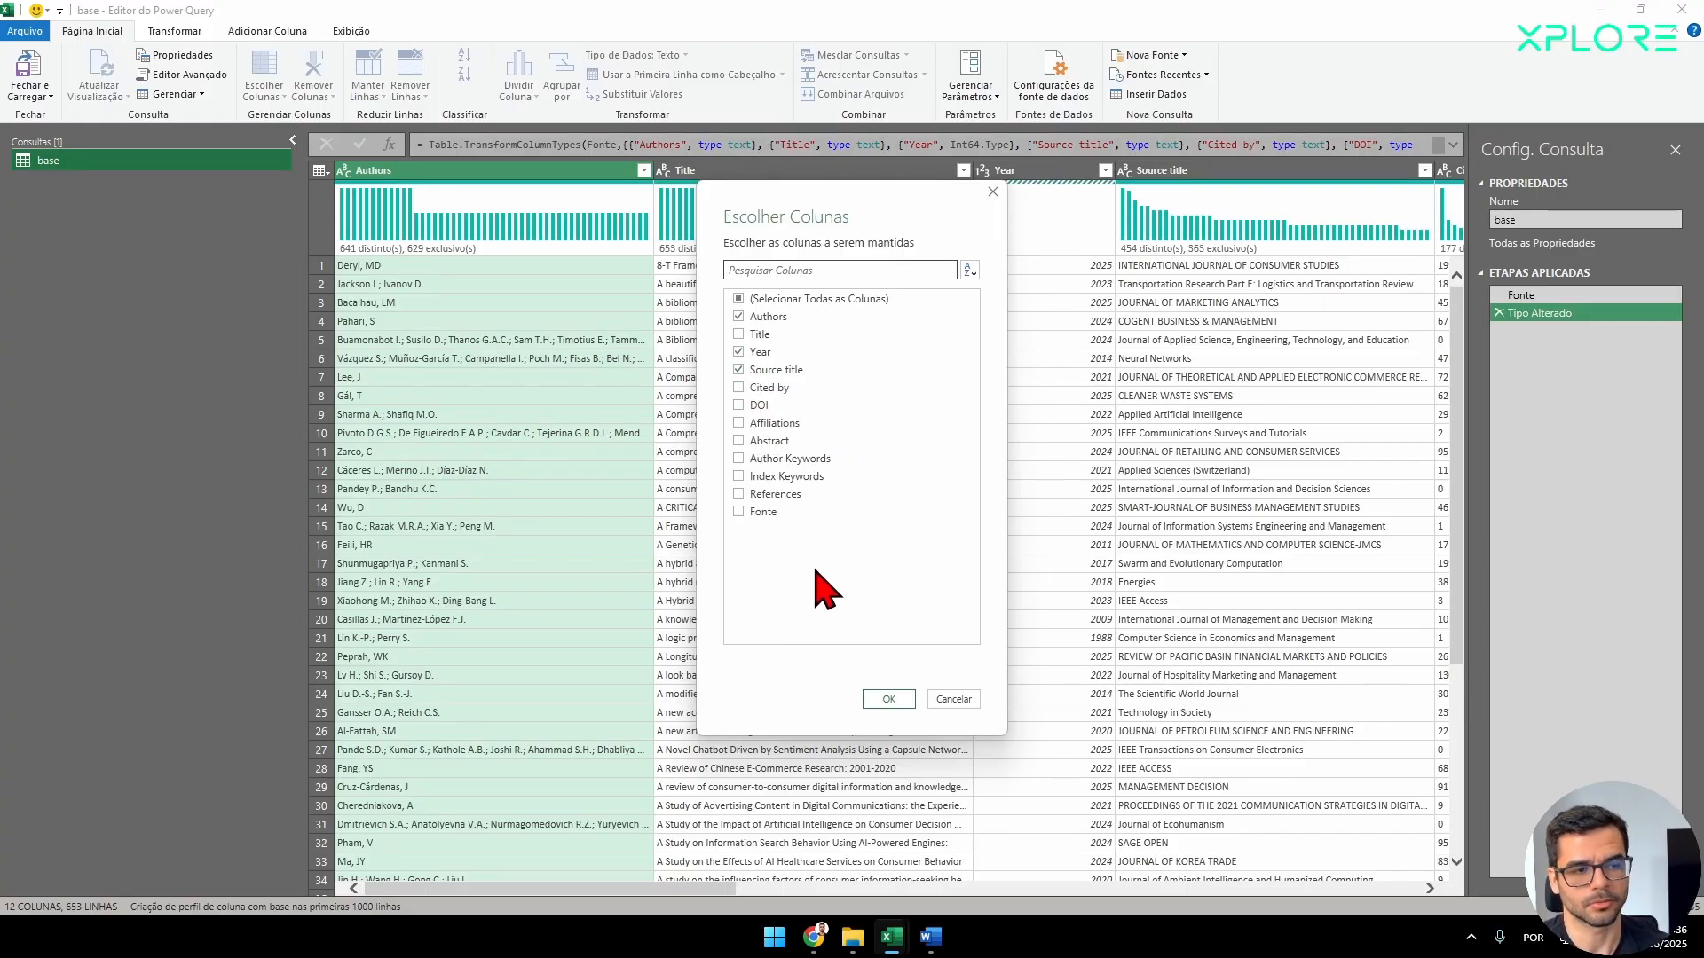
pyautogui.click(755, 392)
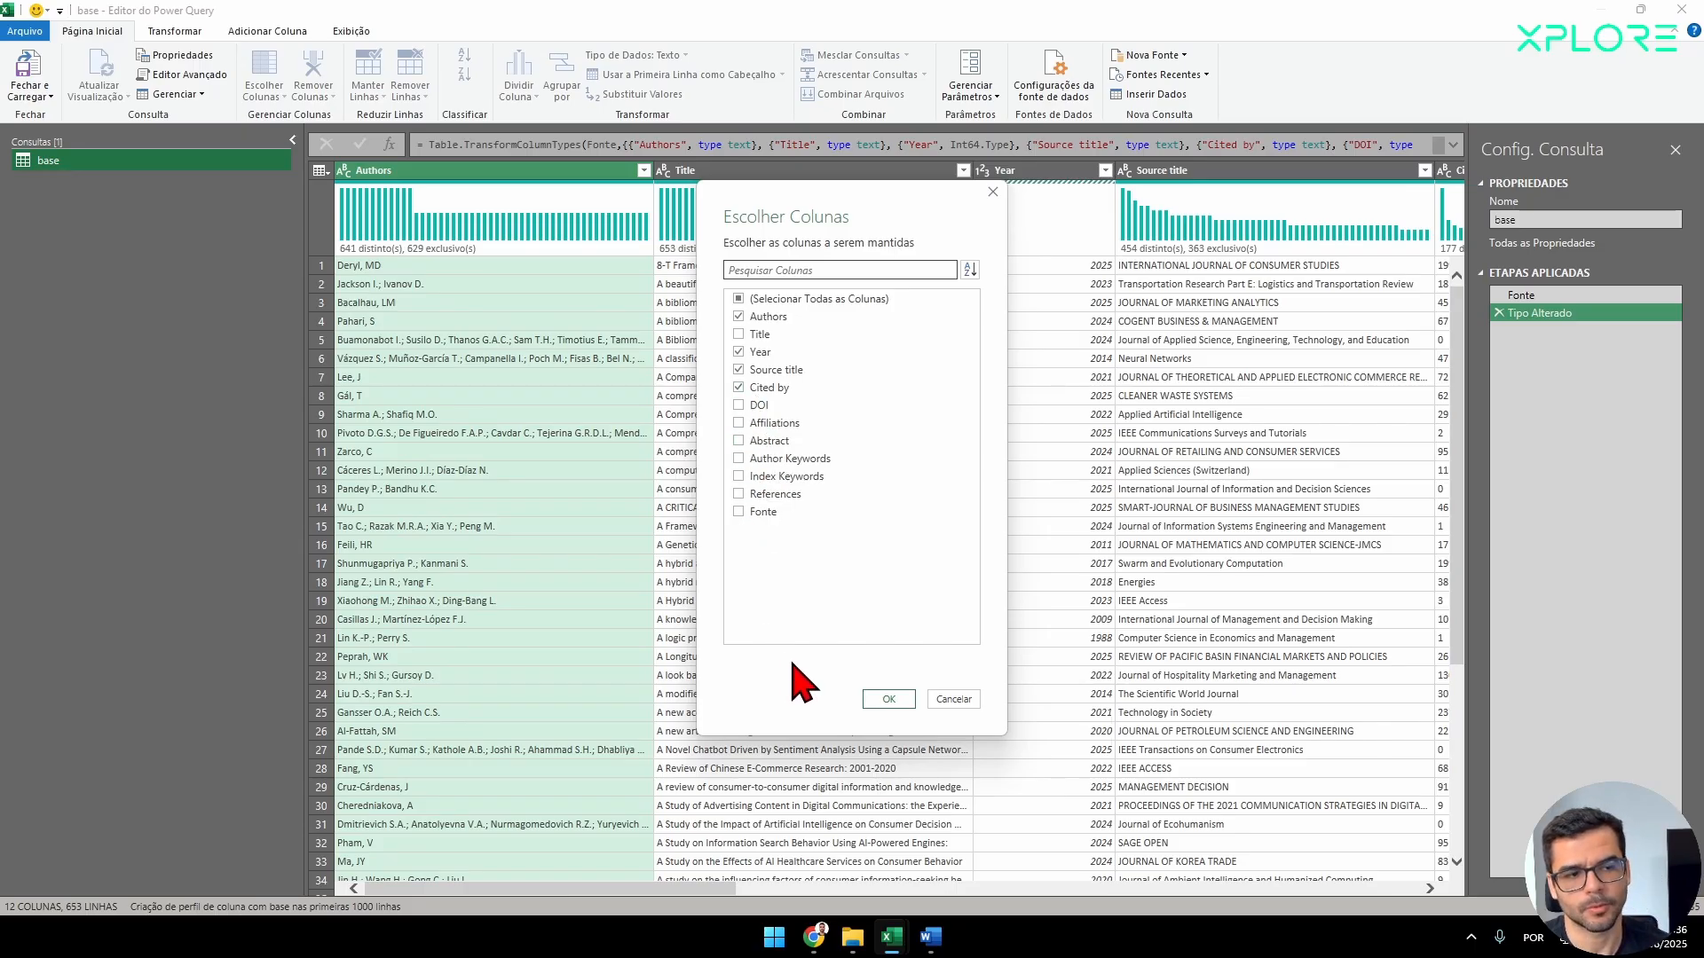
pyautogui.click(886, 700)
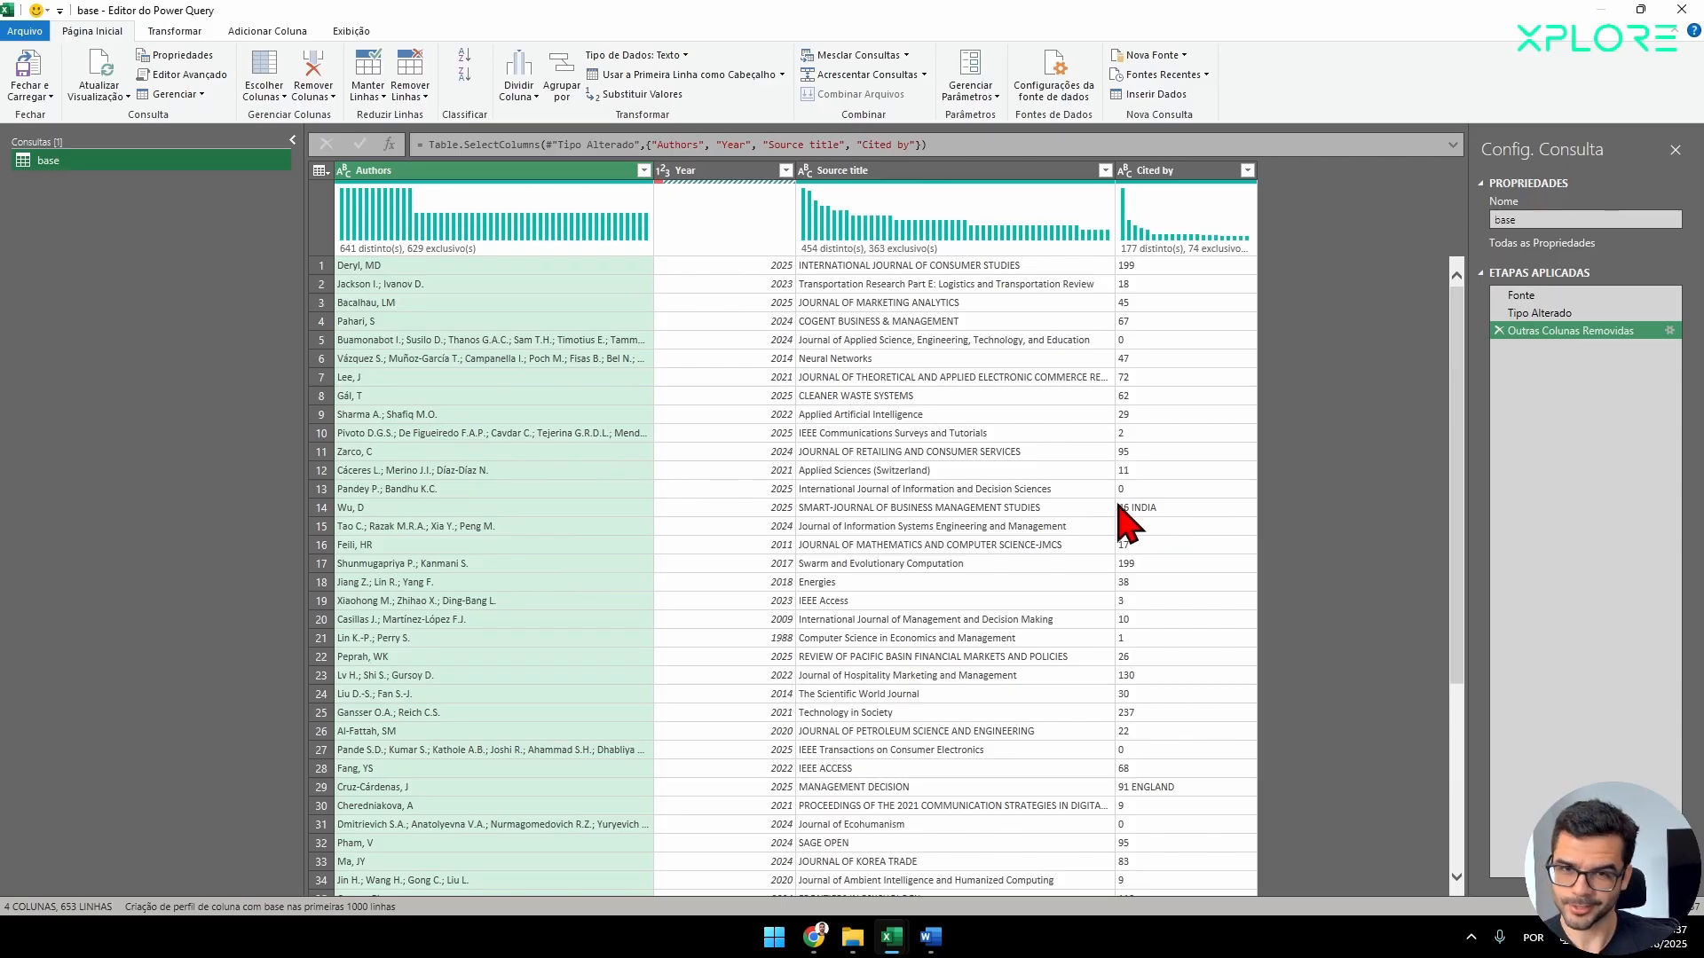
# Keep only the rows with errors in the Year column and inspect the error cell's details.
pyautogui.click(701, 177)
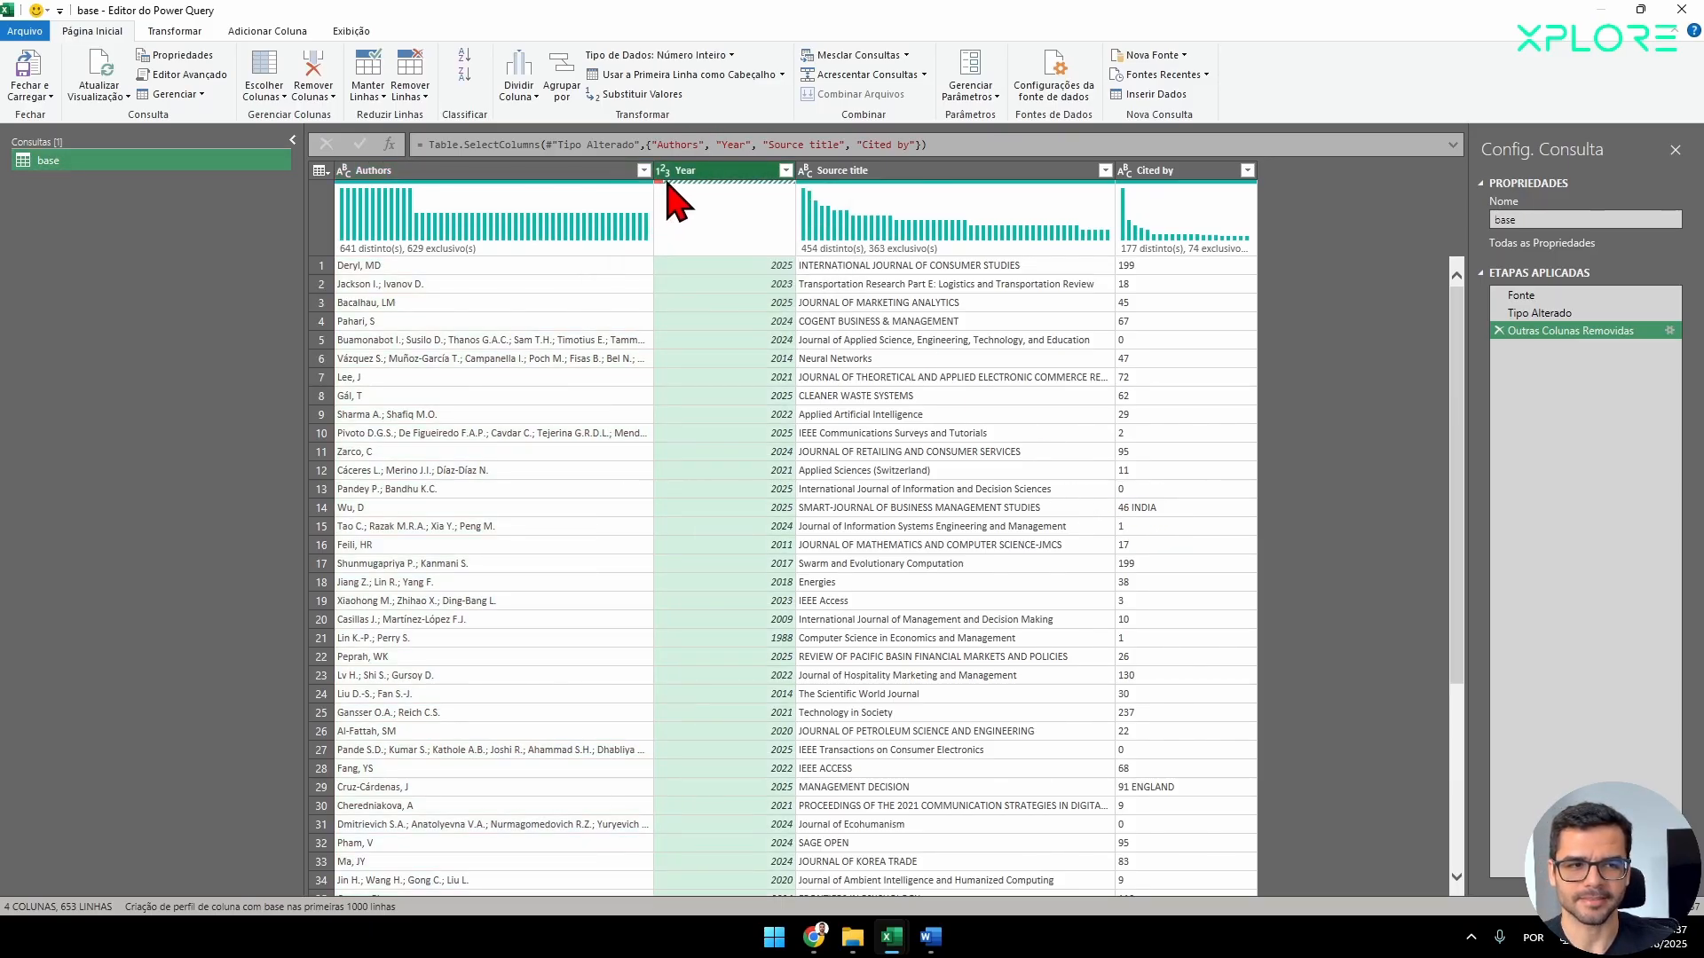
pyautogui.moveTo(664, 186)
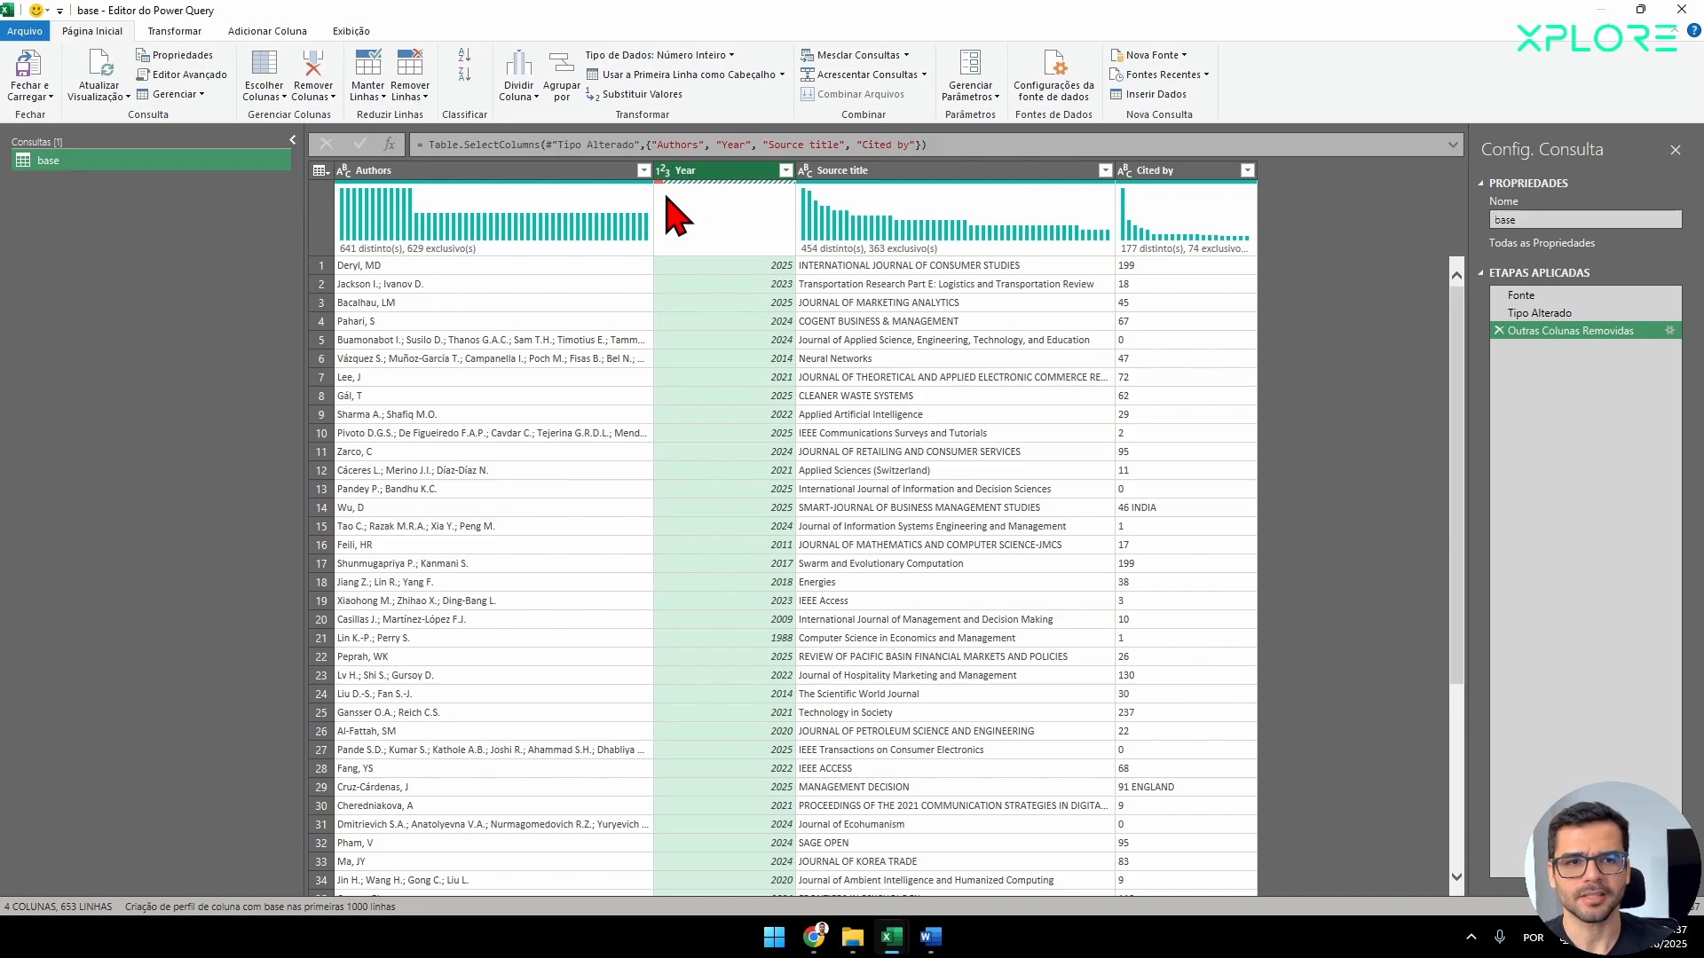
pyautogui.click(373, 101)
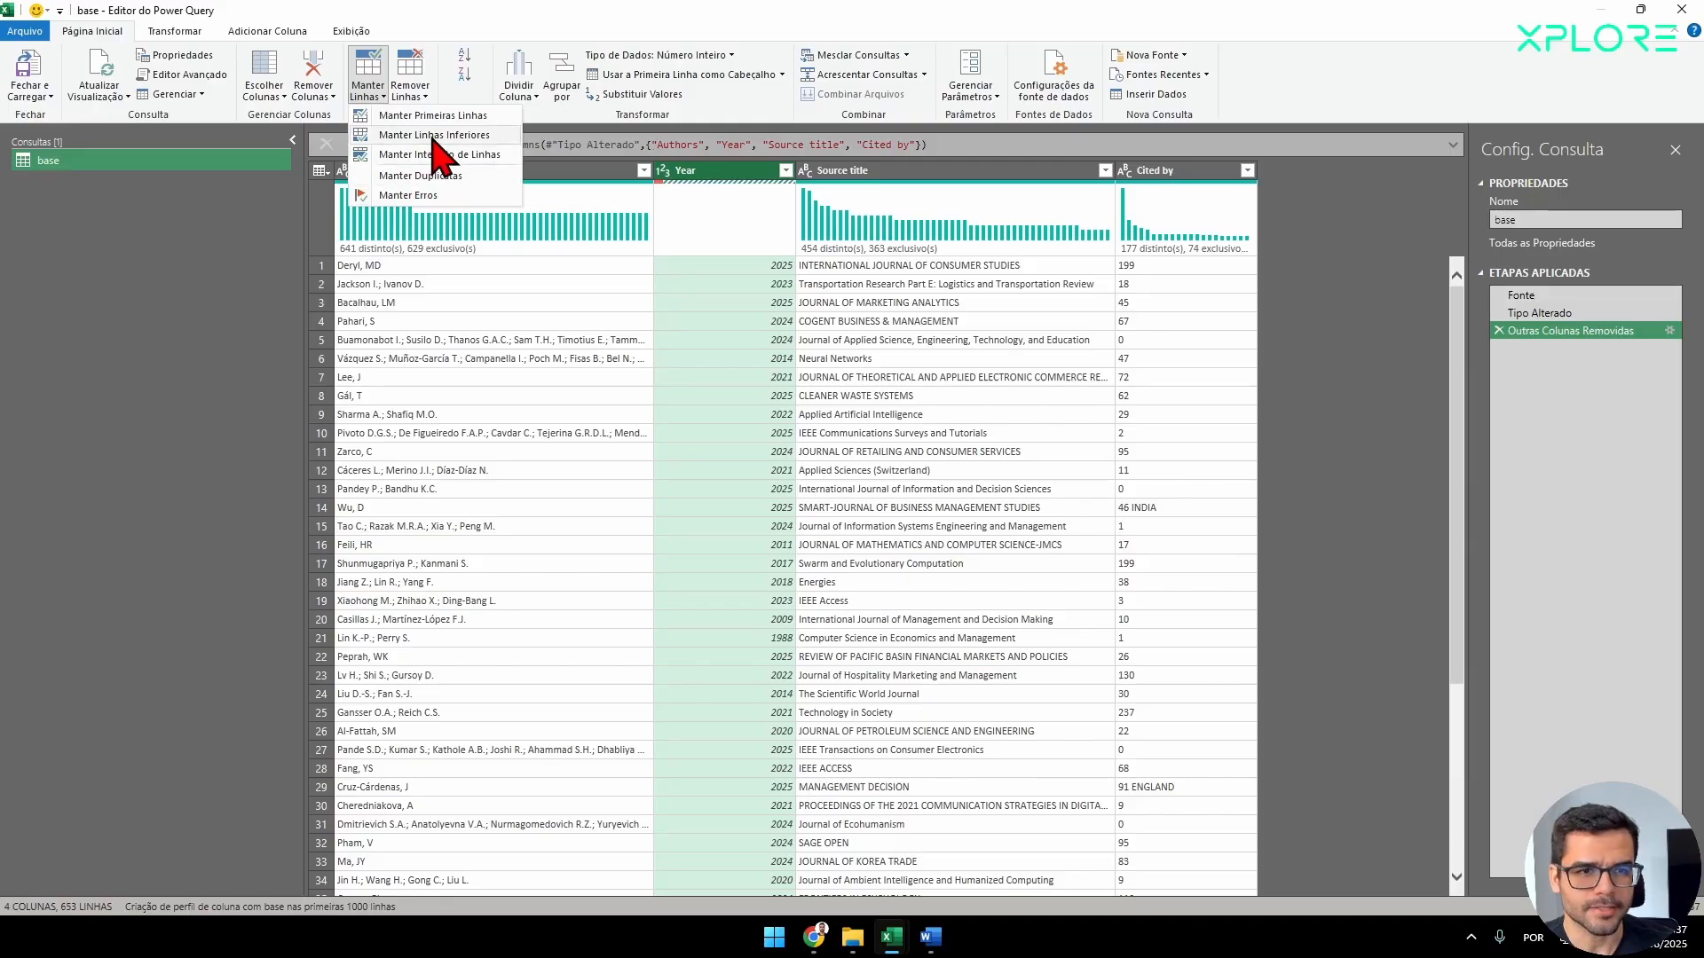
pyautogui.click(407, 196)
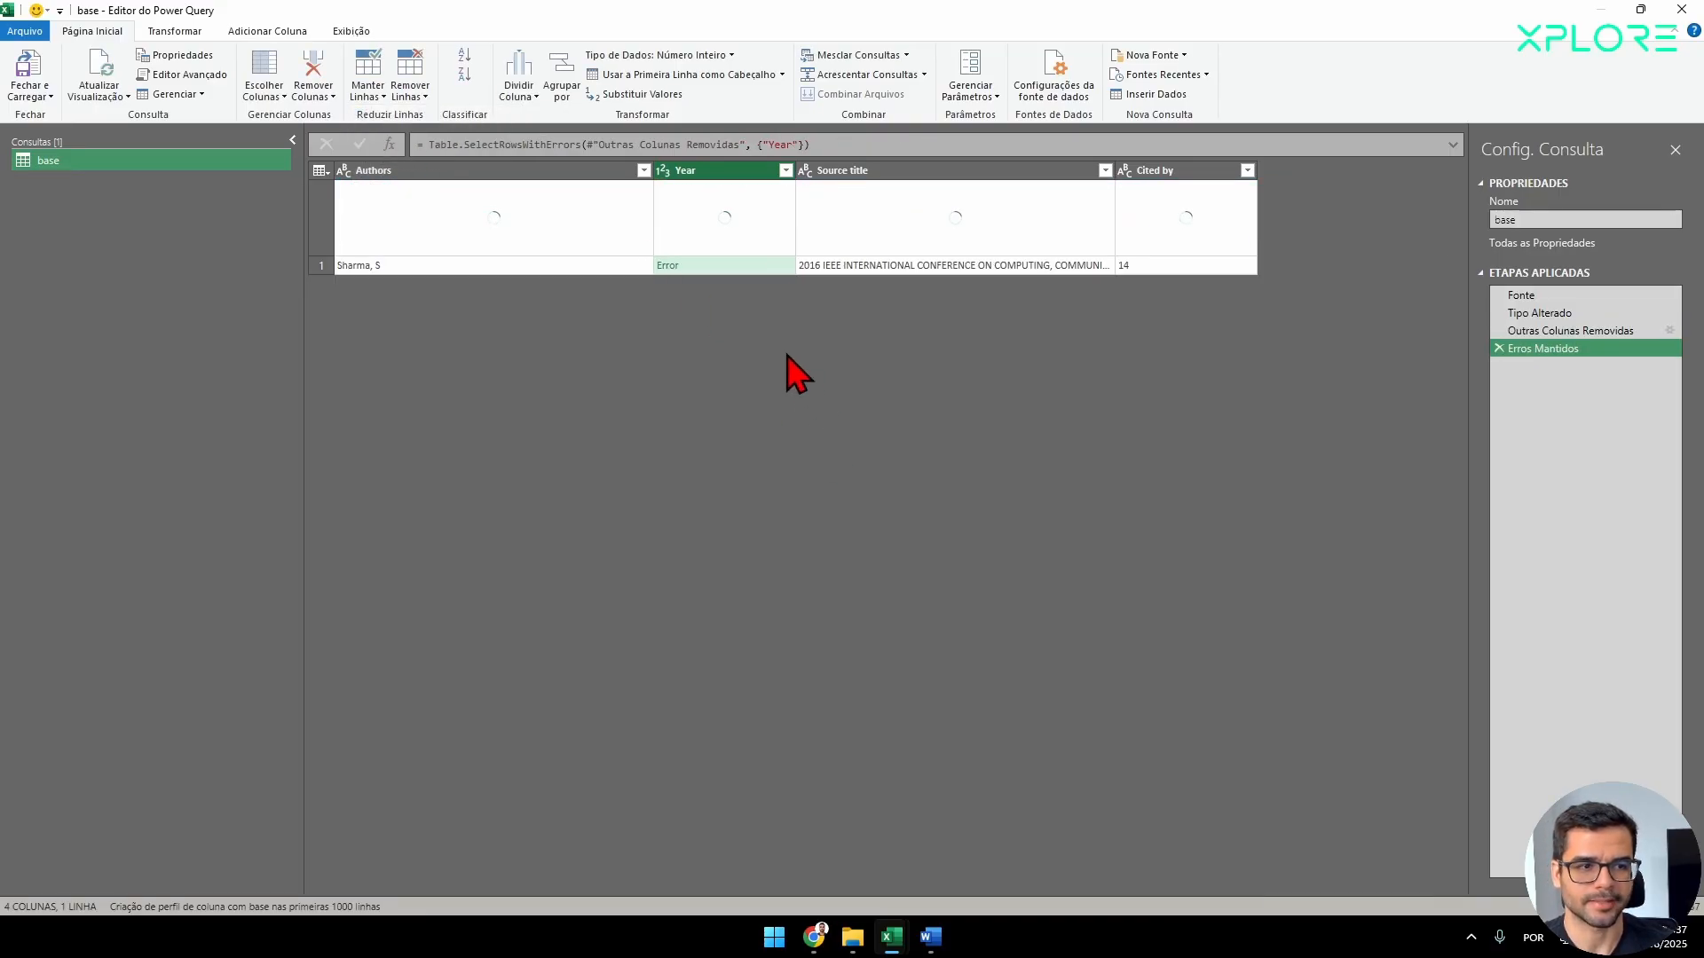
pyautogui.click(738, 266)
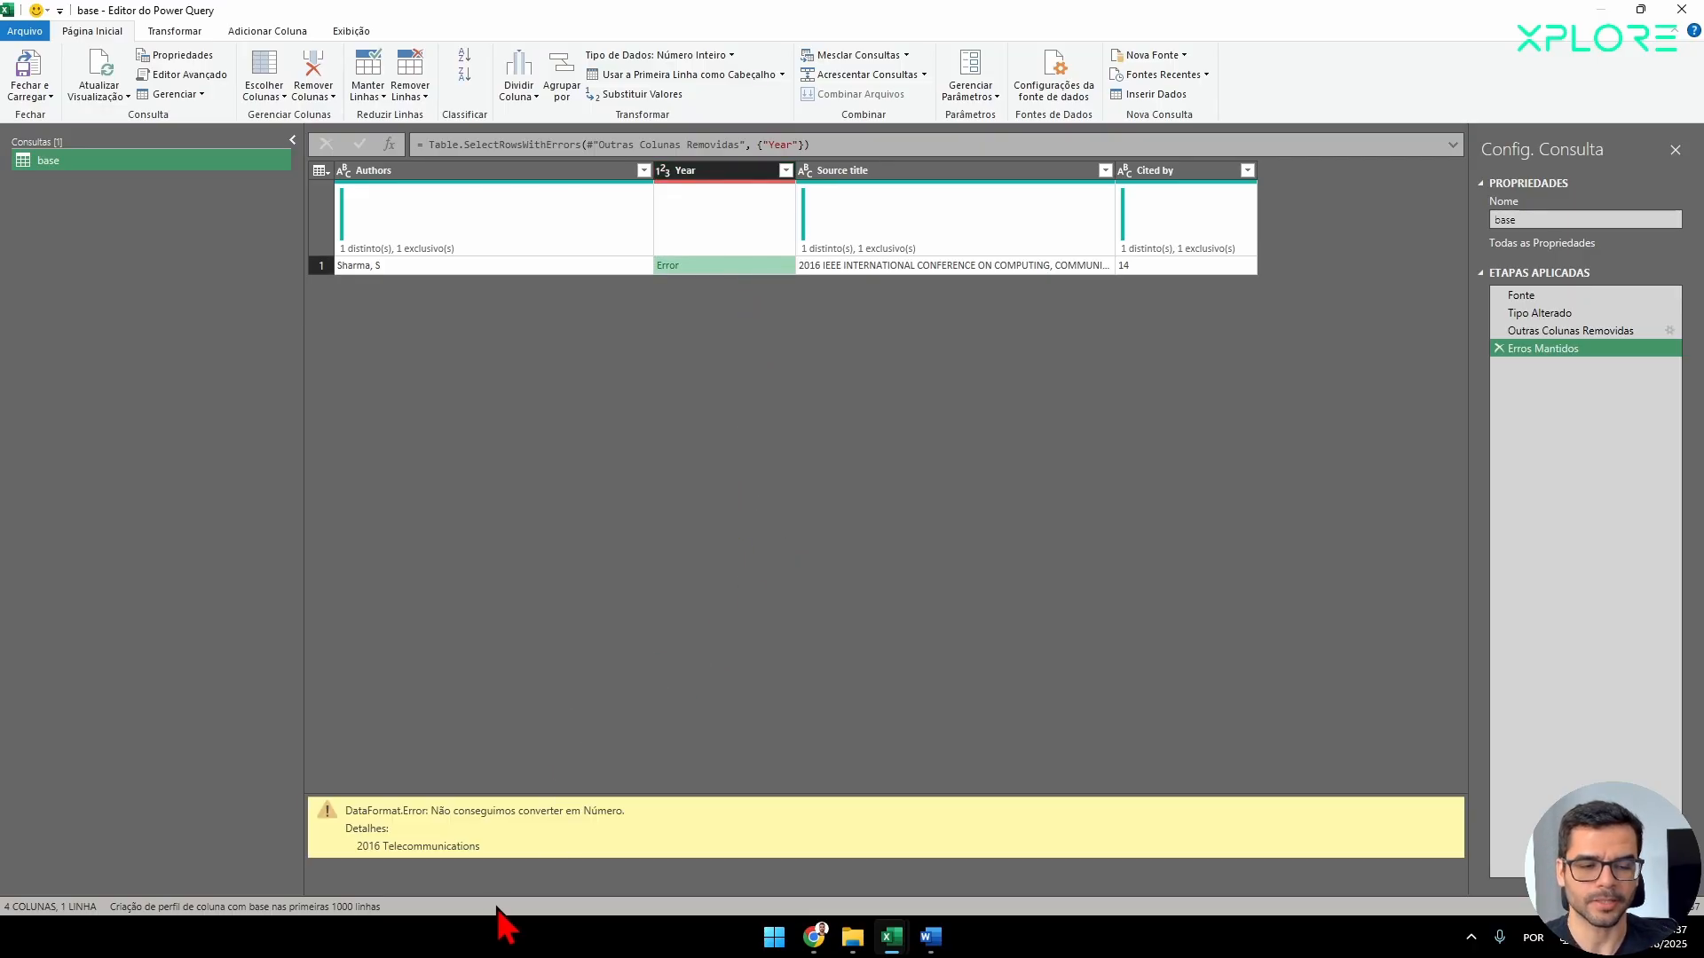
pyautogui.moveTo(480, 847); pyautogui.dragTo(356, 850)
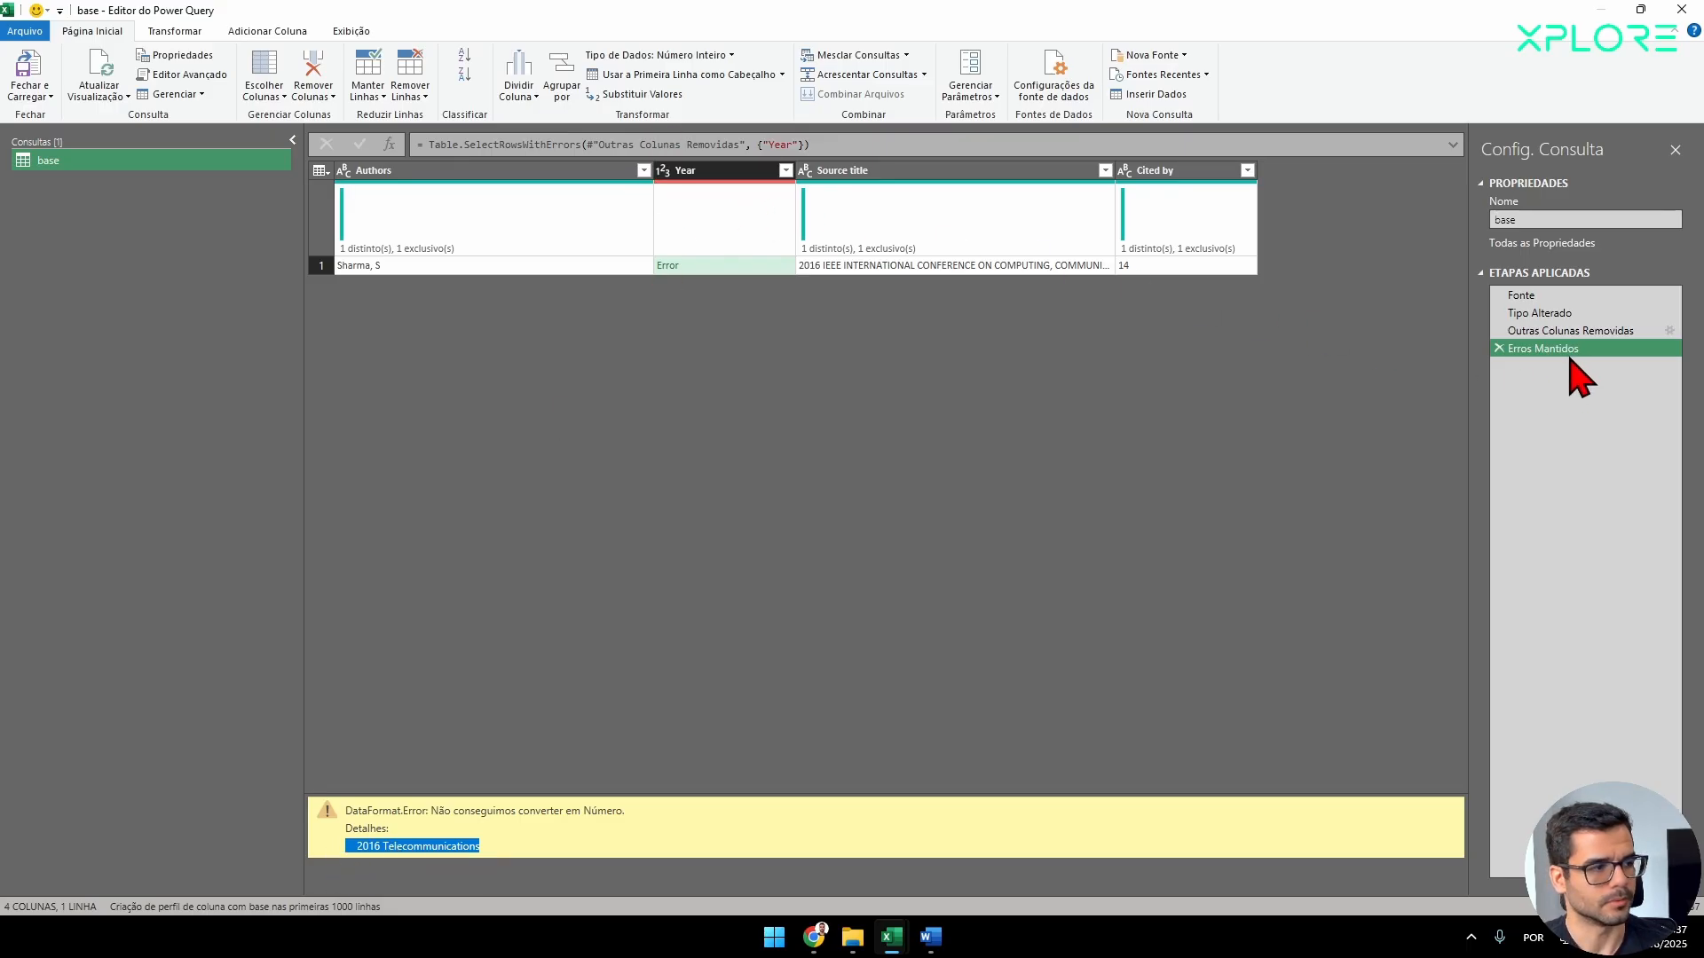
# Compare the Year column between the Tipo Alterado and Fonte applied steps.
pyautogui.click(1534, 315)
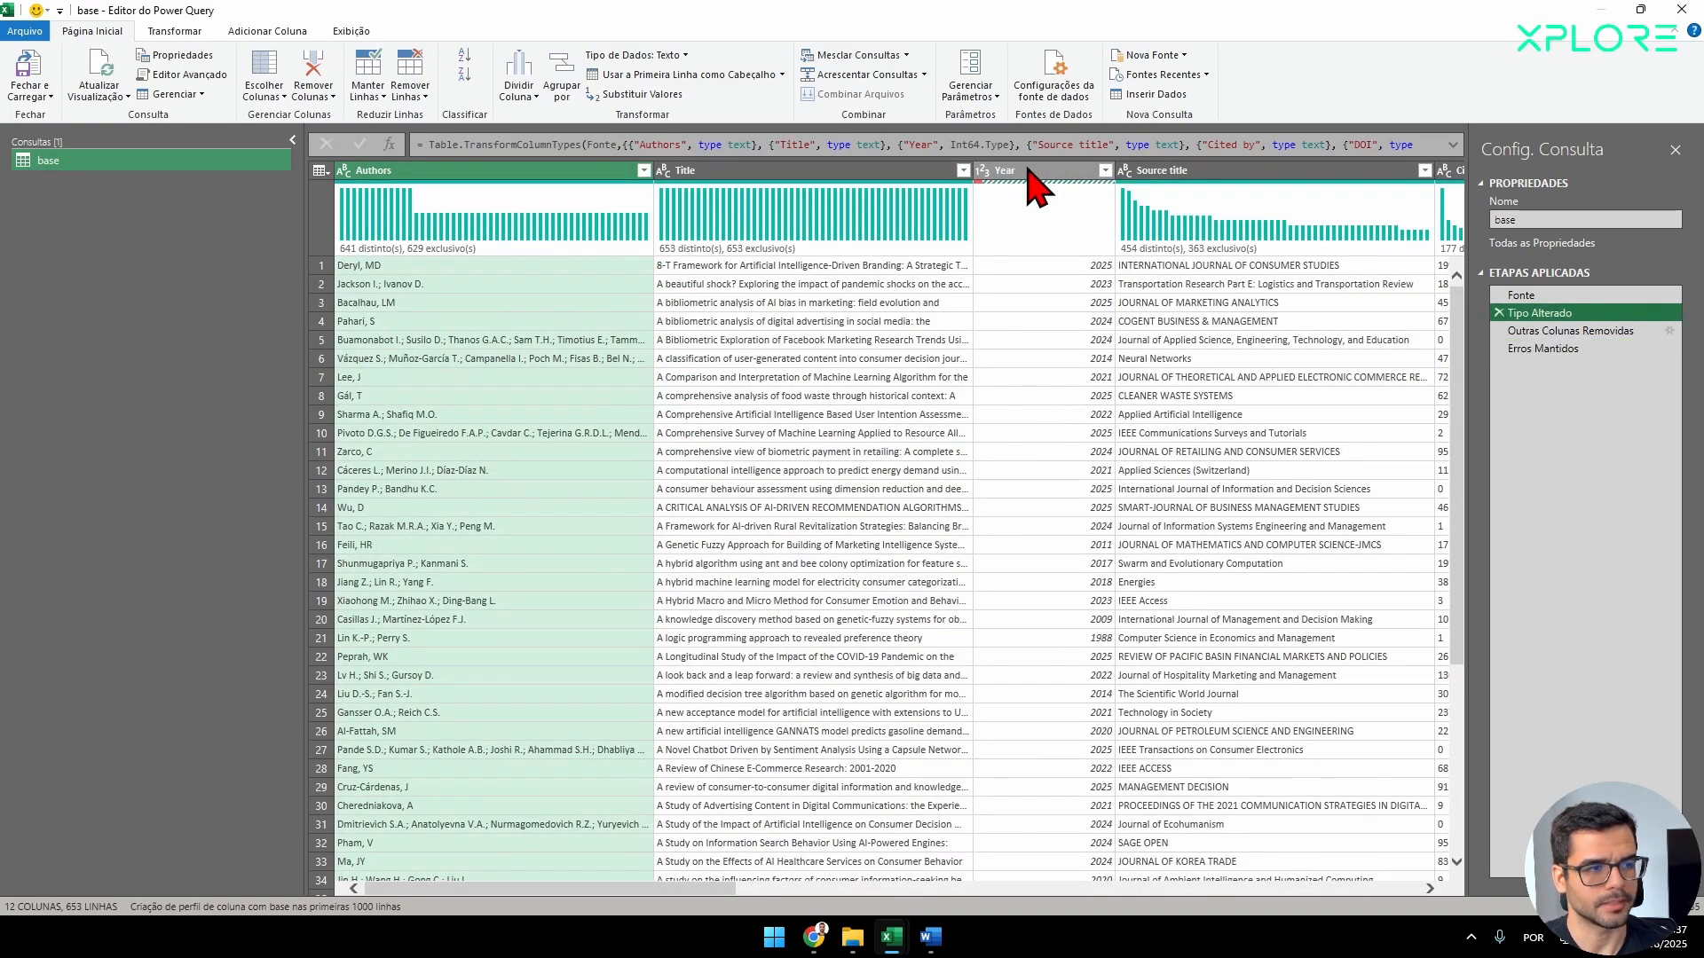
pyautogui.click(1027, 171)
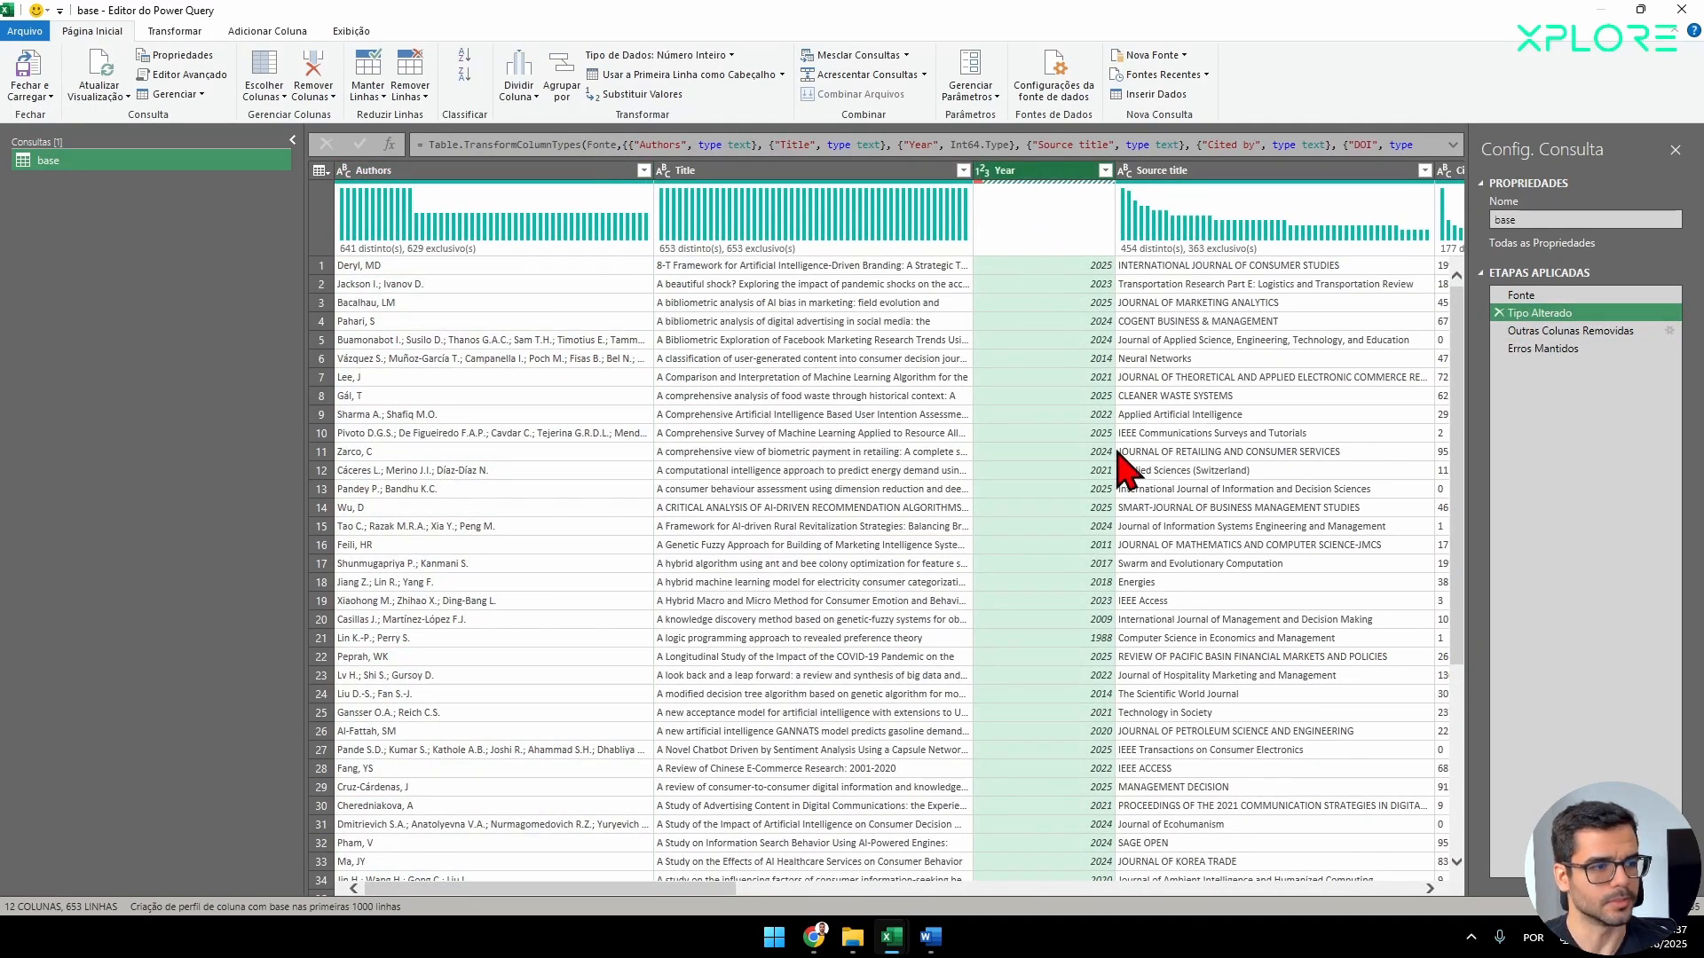
pyautogui.scroll(-4, 1092, 381)
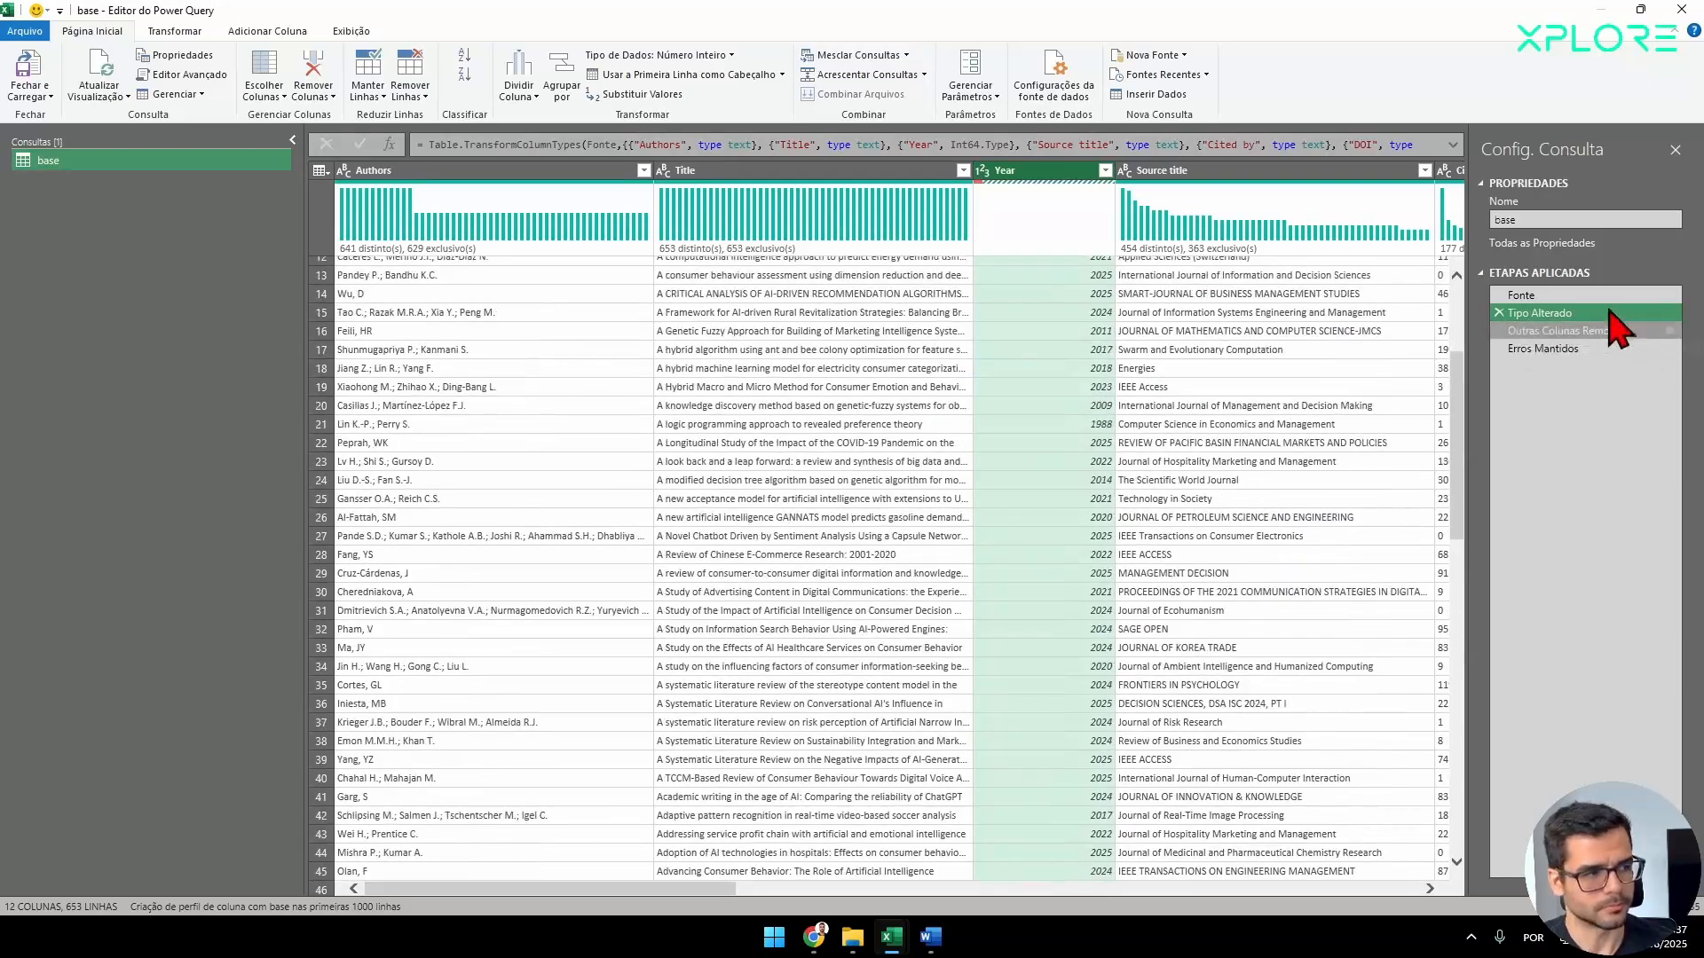
pyautogui.click(1544, 296)
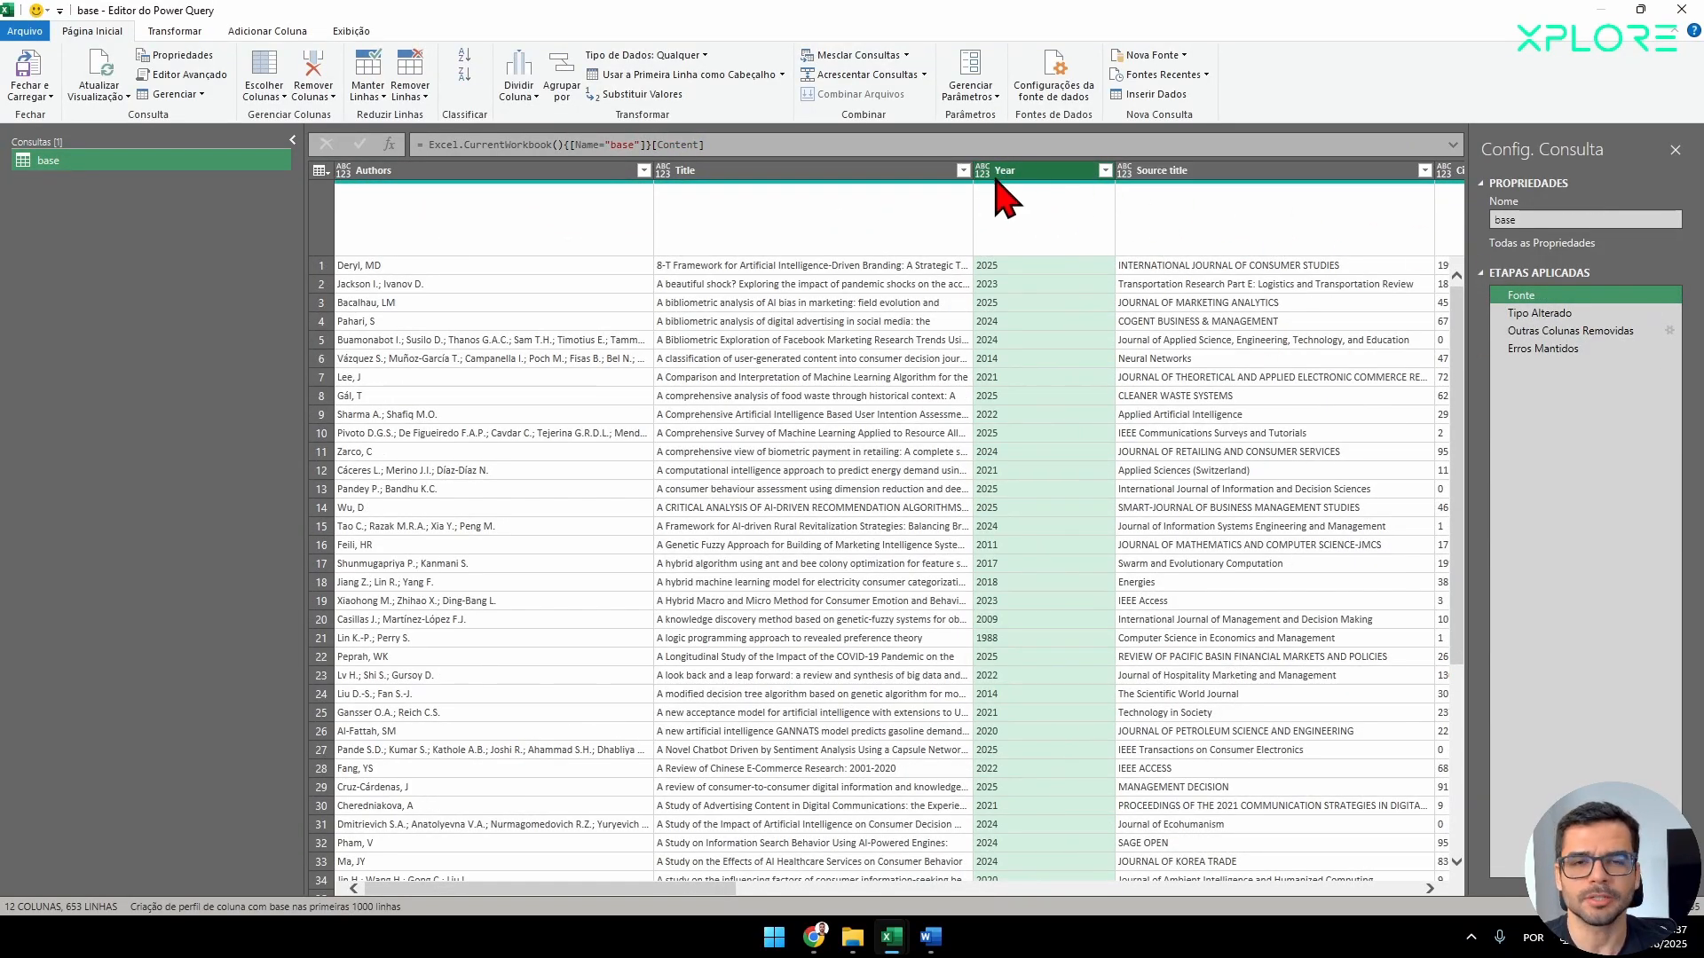
pyautogui.click(1545, 312)
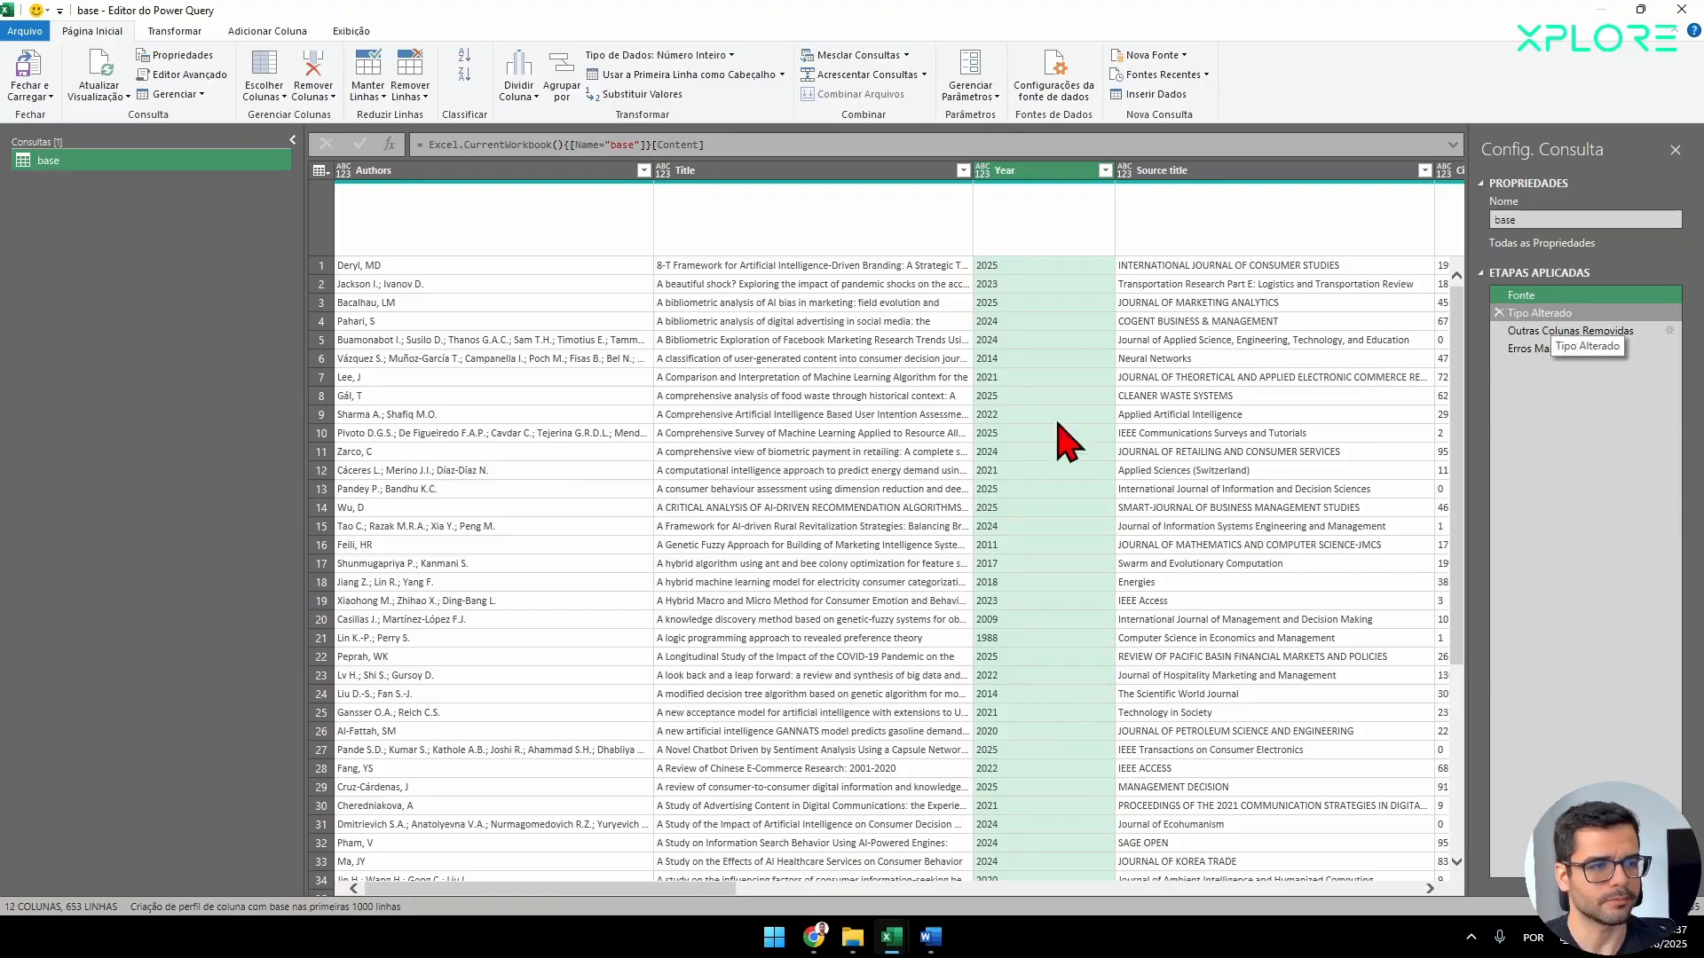
# Find the error cell in the Year column of the Tipo Alterado step and examine its conversion details.
pyautogui.scroll(-7, 1056, 488)
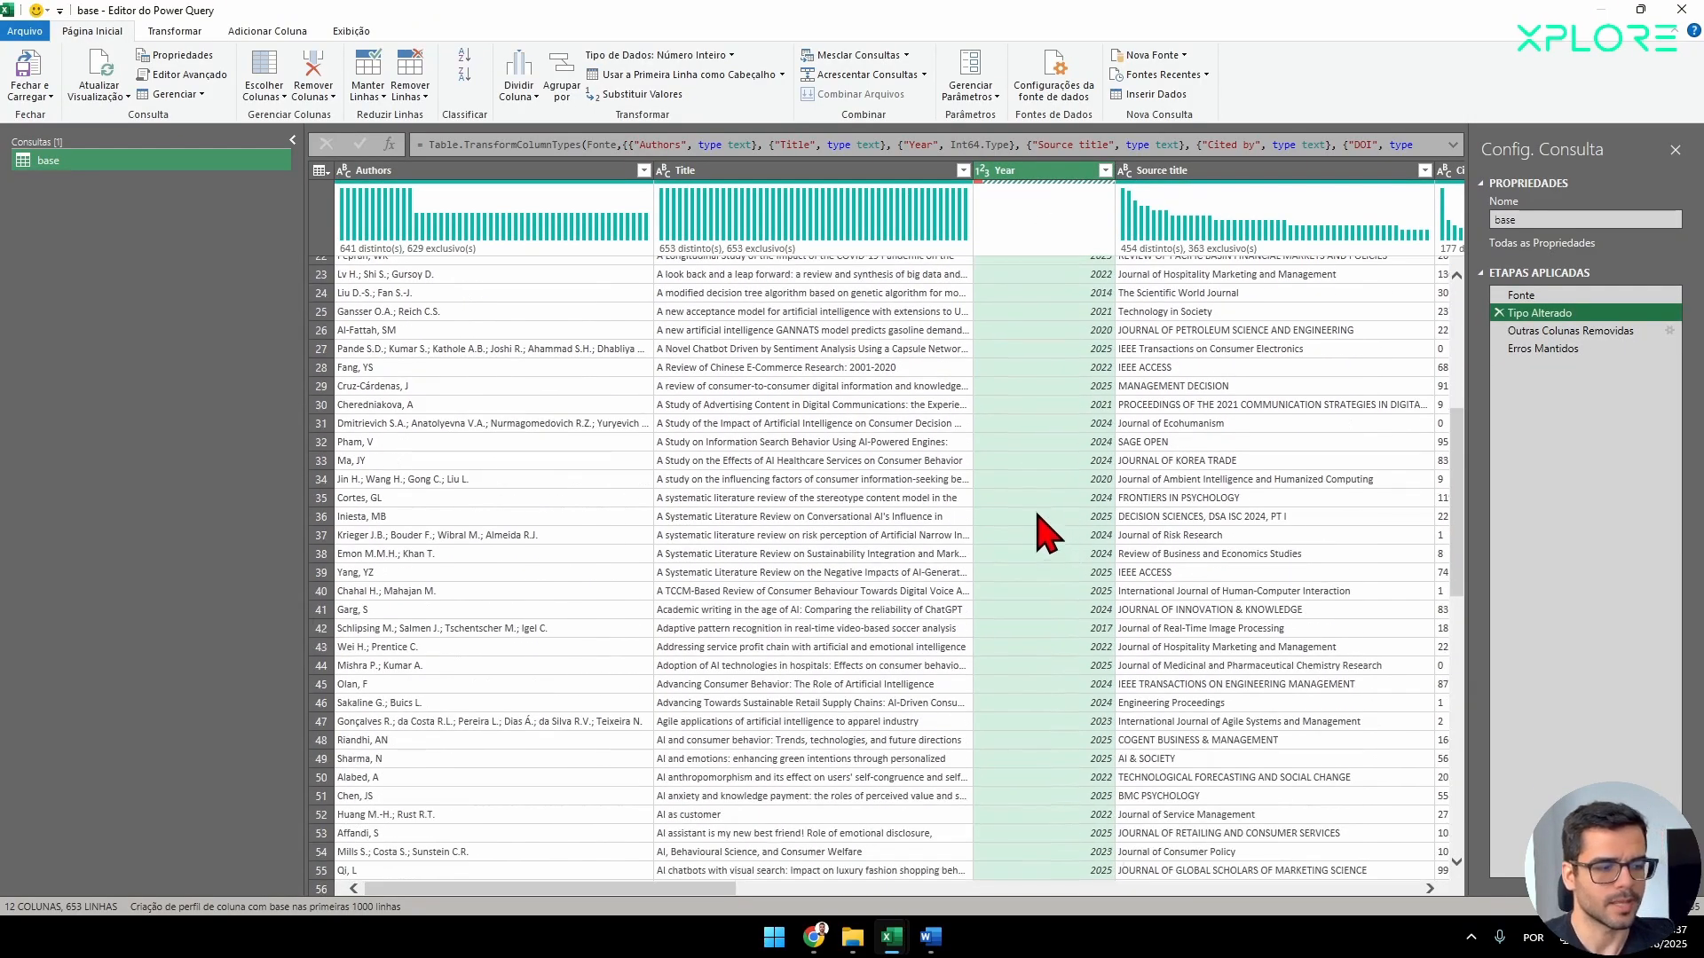
pyautogui.scroll(-20, 1047, 532)
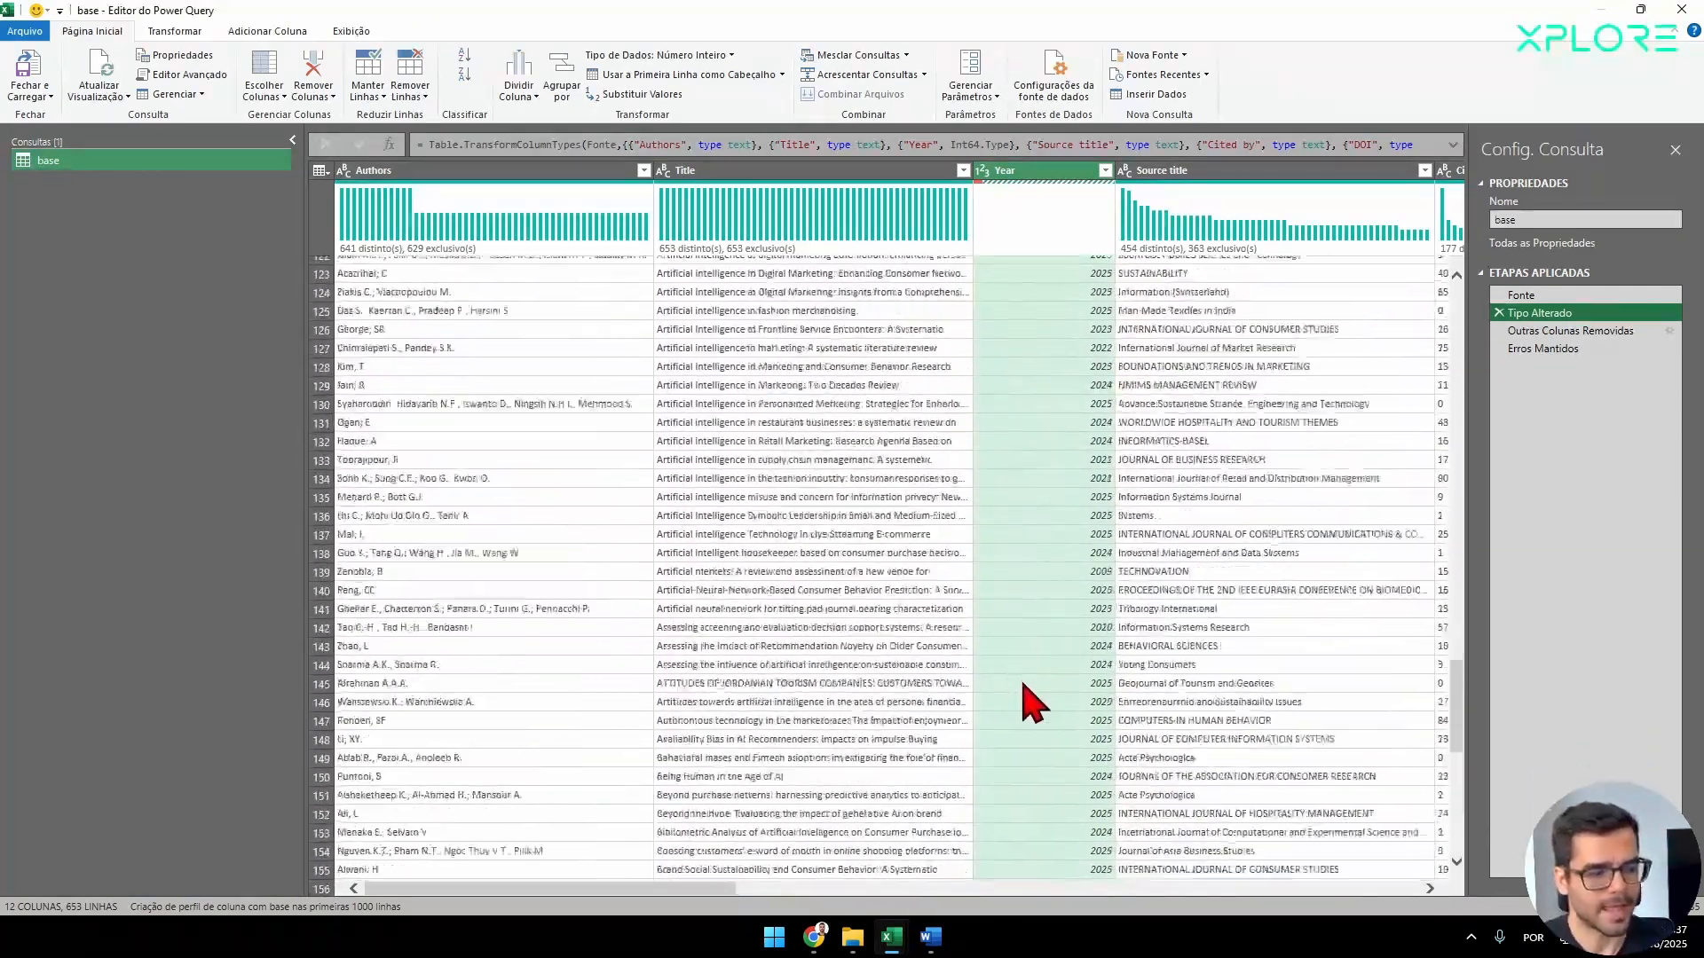
pyautogui.scroll(-20, 1034, 704)
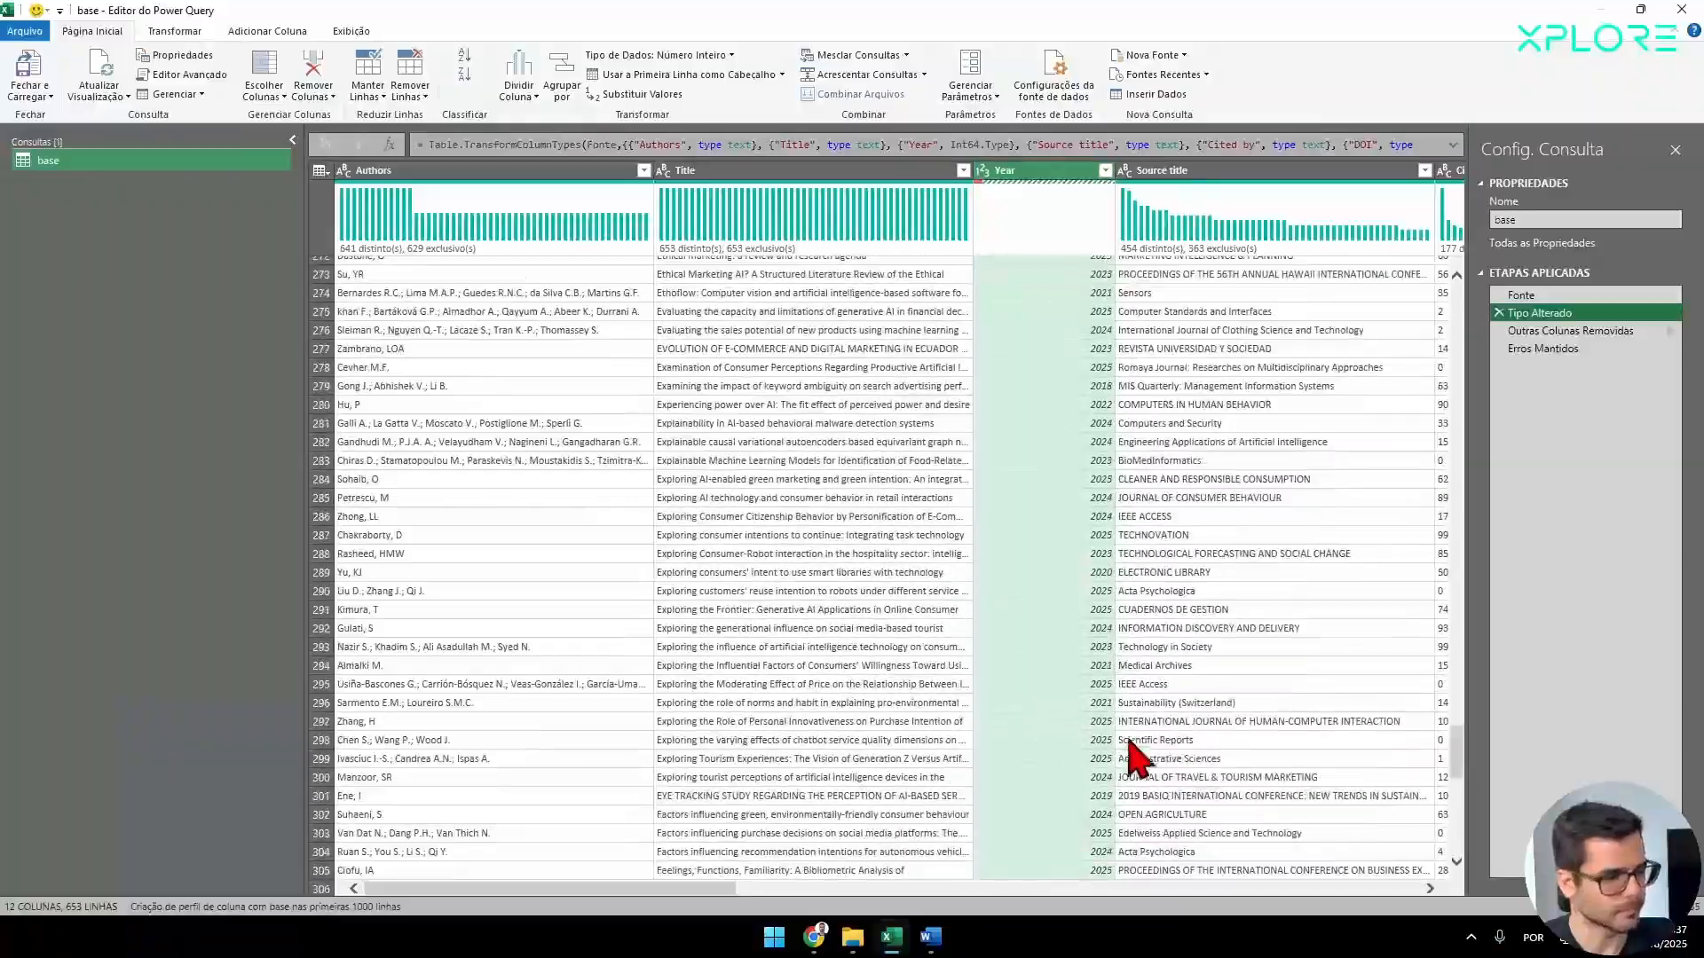
pyautogui.scroll(-20, 1139, 760)
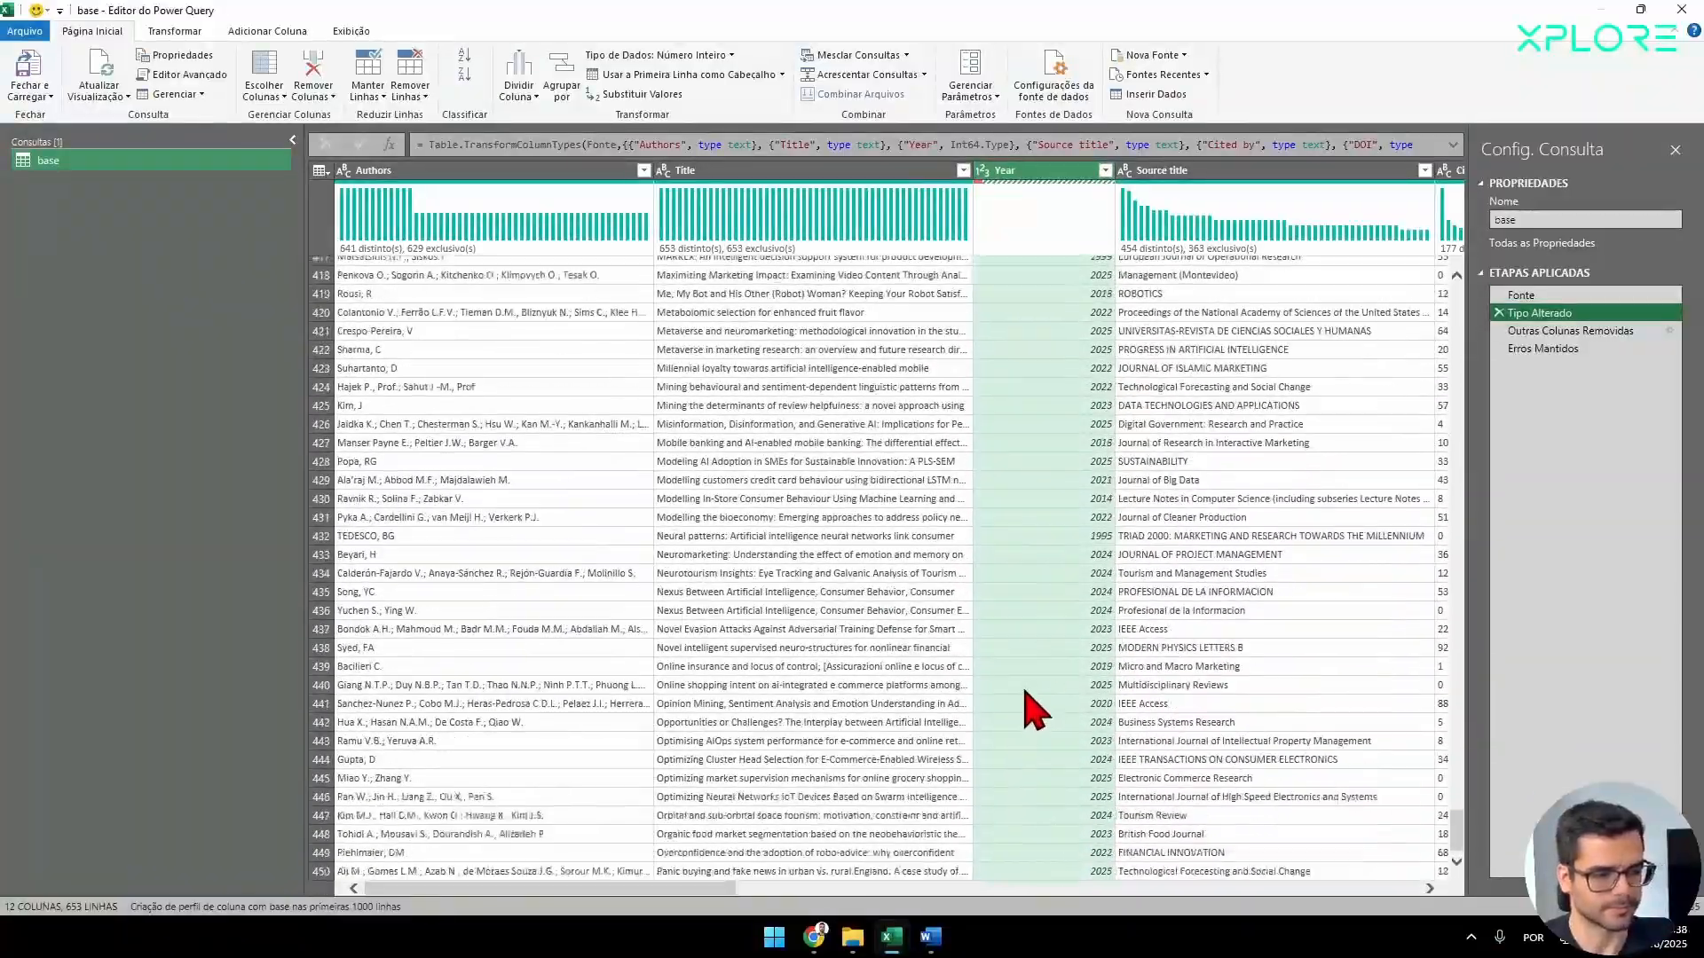
pyautogui.scroll(-10, 1036, 710)
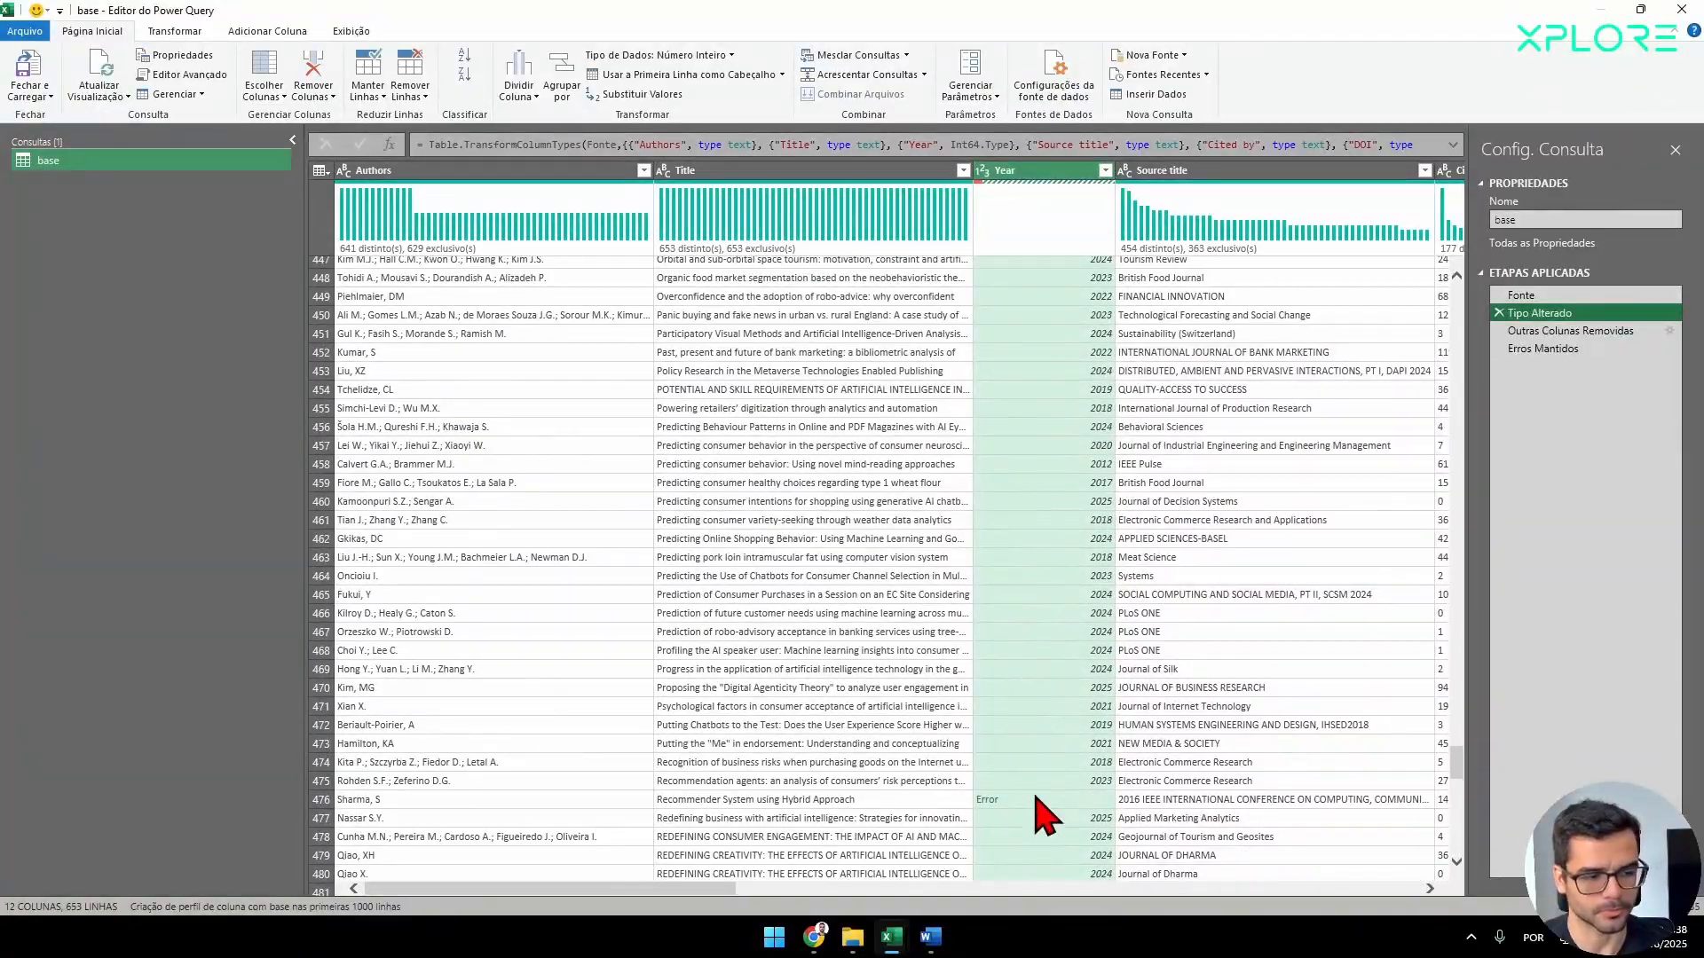
pyautogui.click(1035, 798)
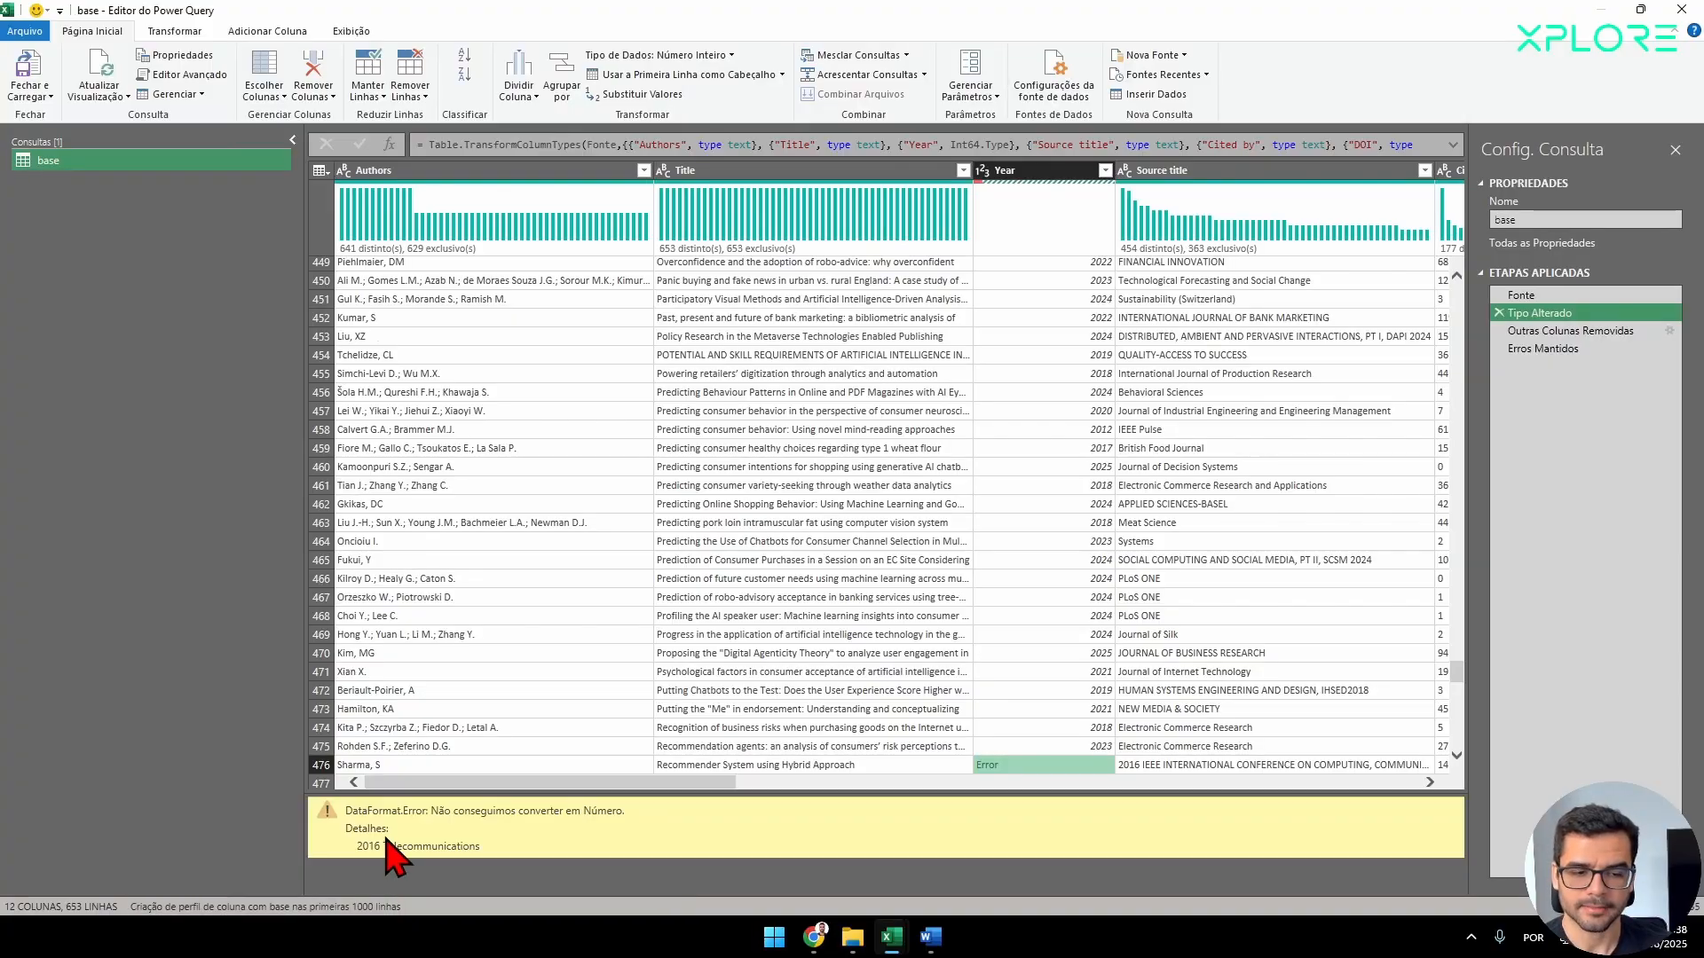
pyautogui.moveTo(382, 845); pyautogui.dragTo(530, 847)
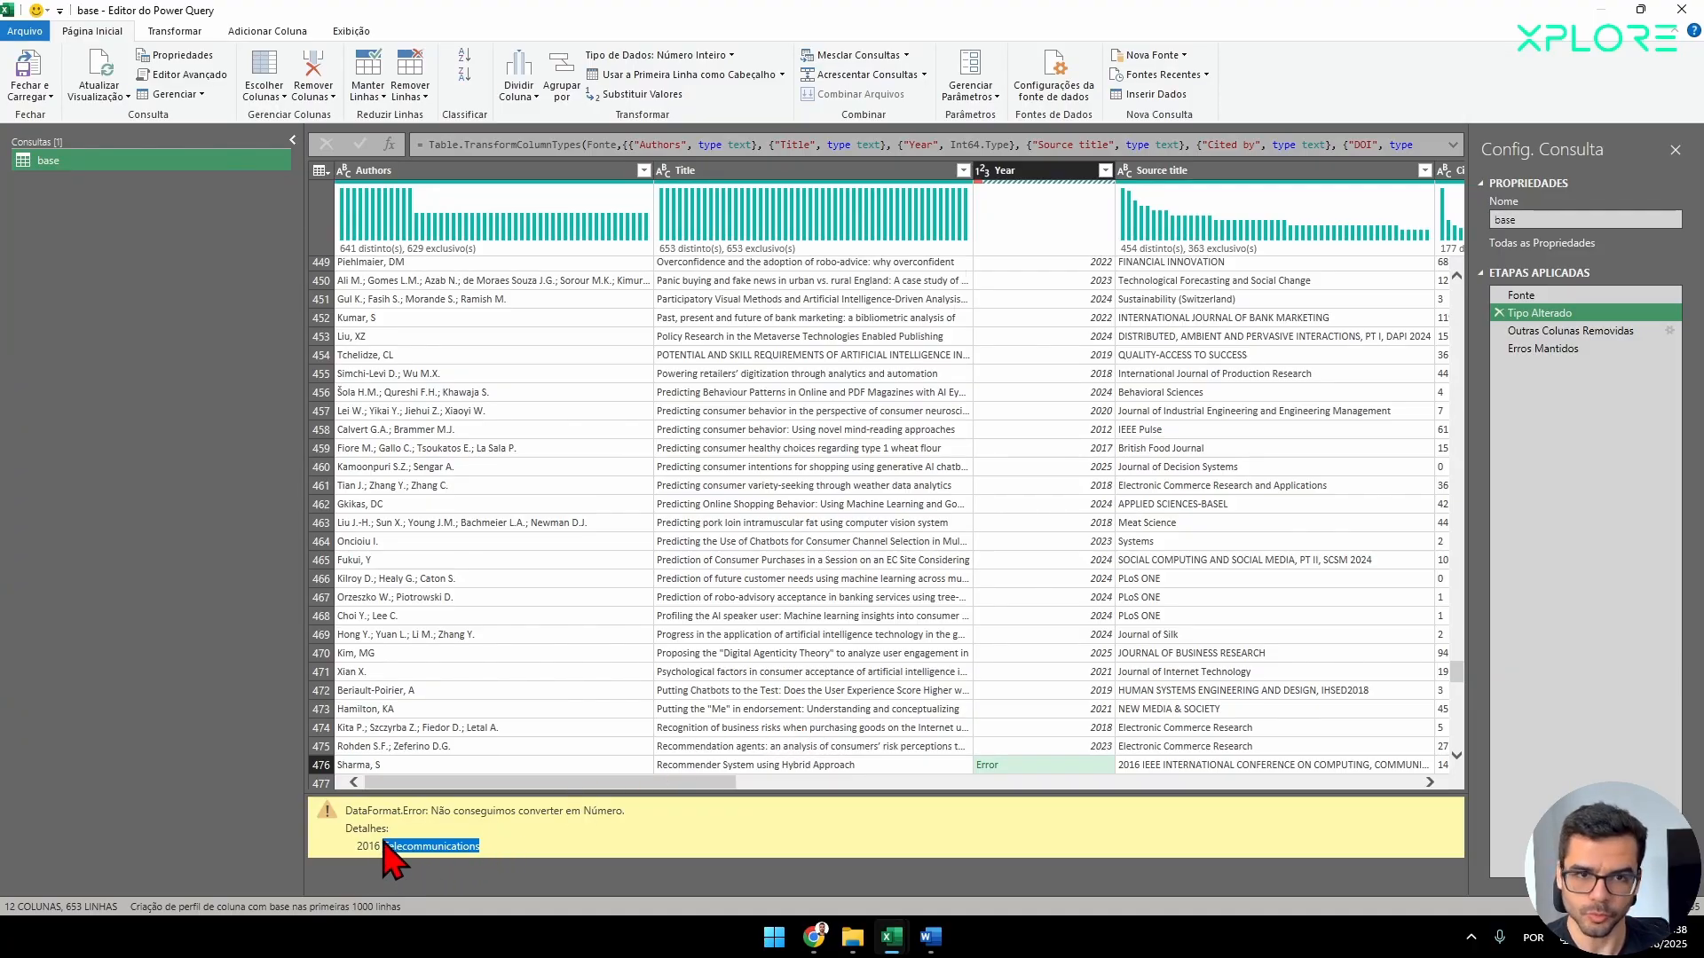
# Revisit the Fonte and Erros Mantidos steps and recheck the value that caused the Year error.
pyautogui.click(1553, 296)
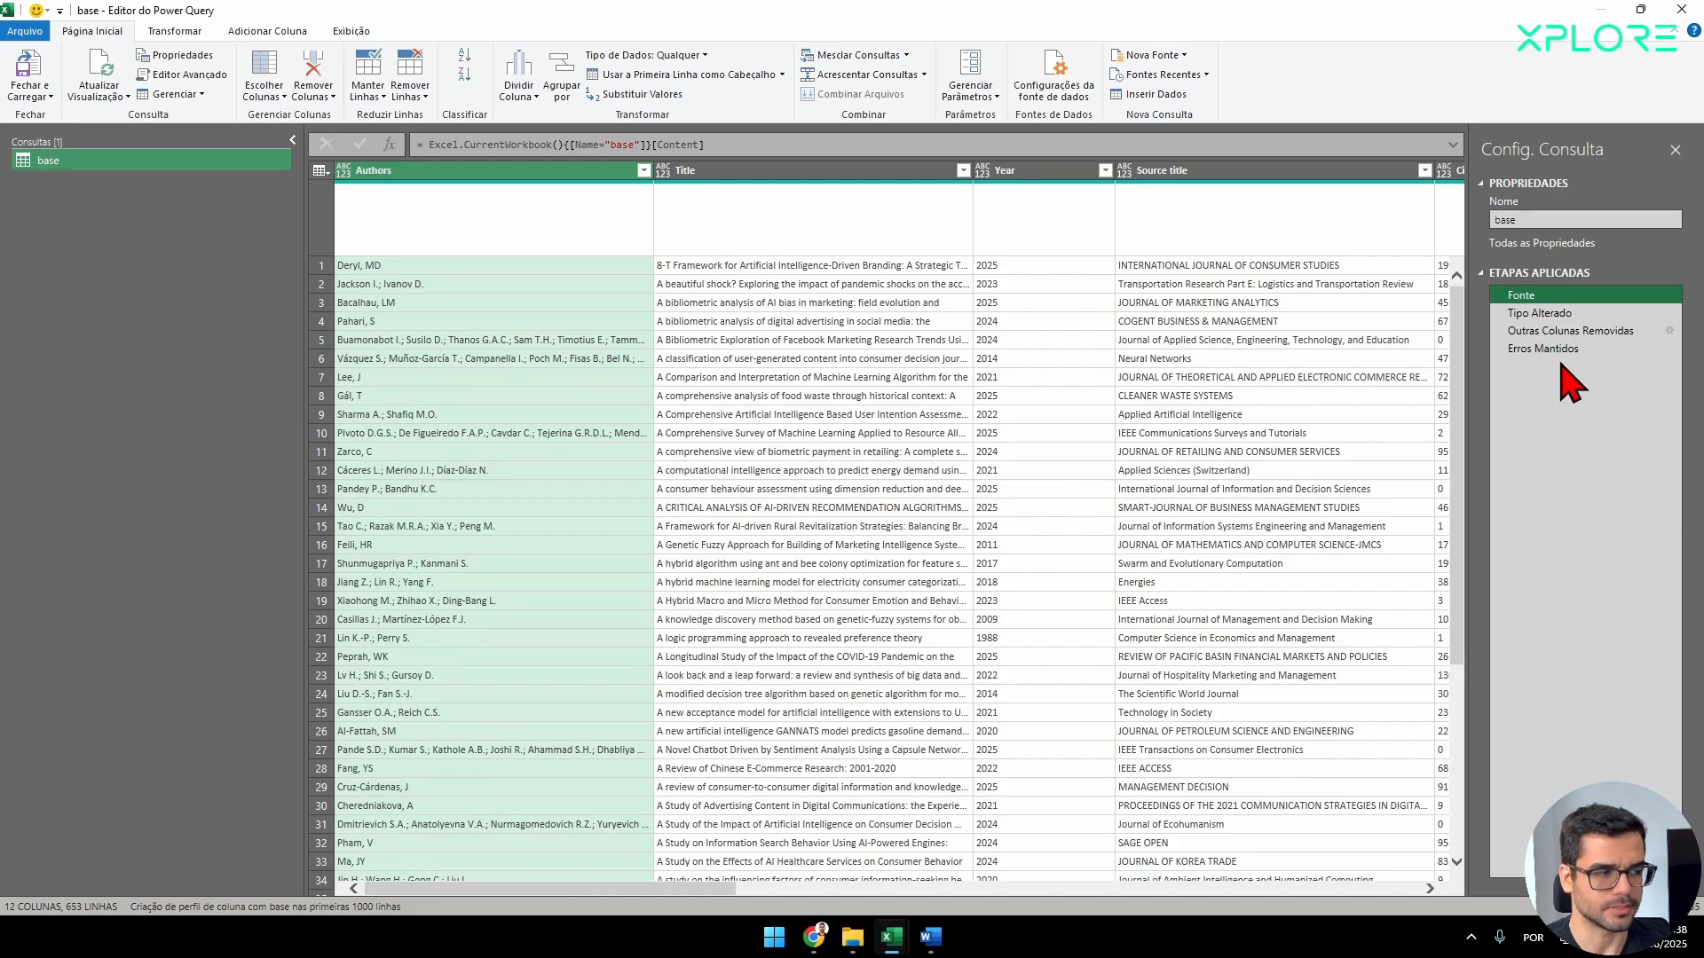
pyautogui.click(1560, 350)
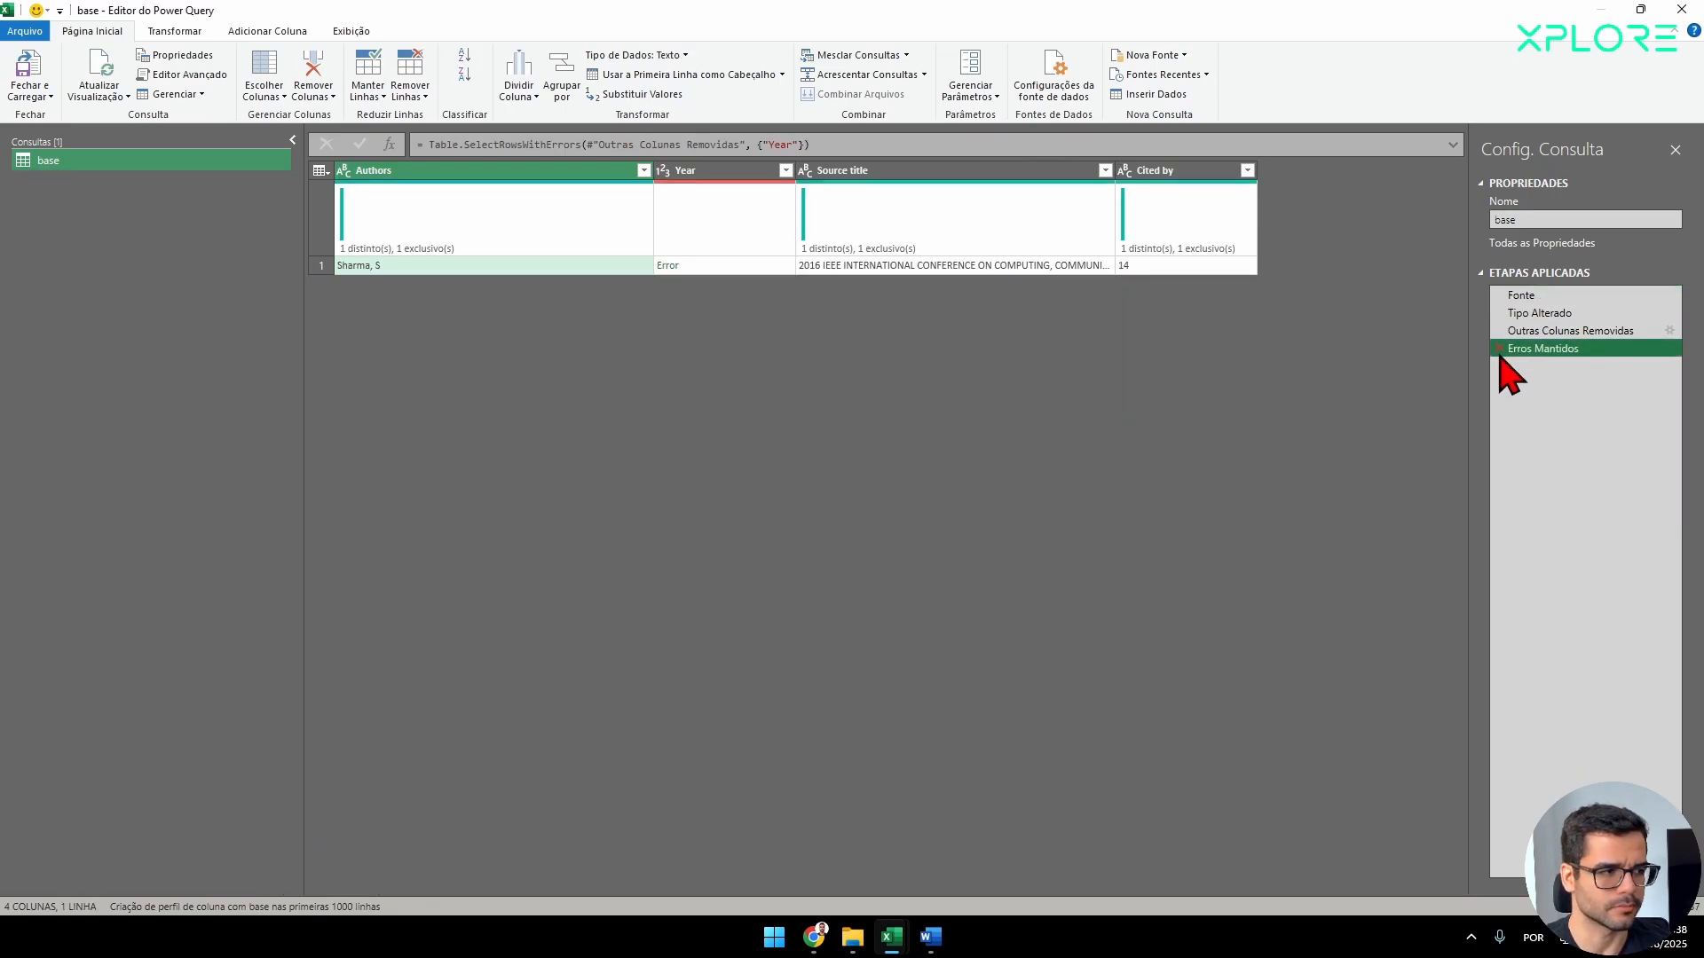
pyautogui.click(744, 268)
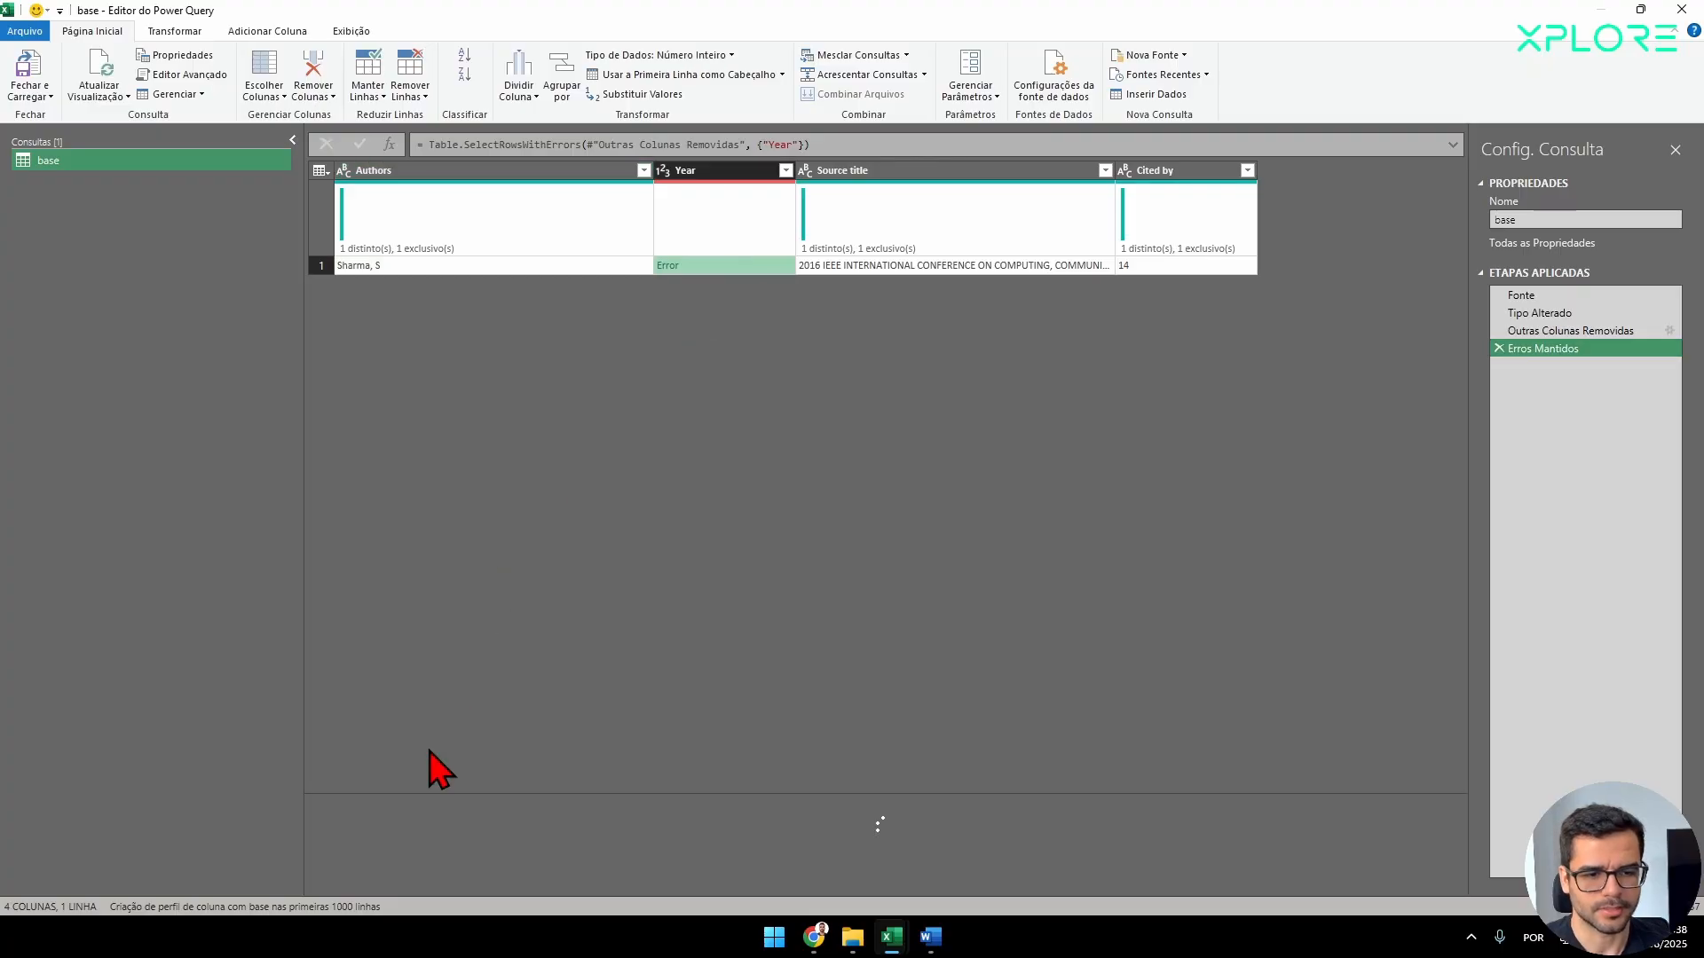
pyautogui.moveTo(493, 847); pyautogui.dragTo(357, 852)
pyautogui.hotkey('ctrl', 'c')
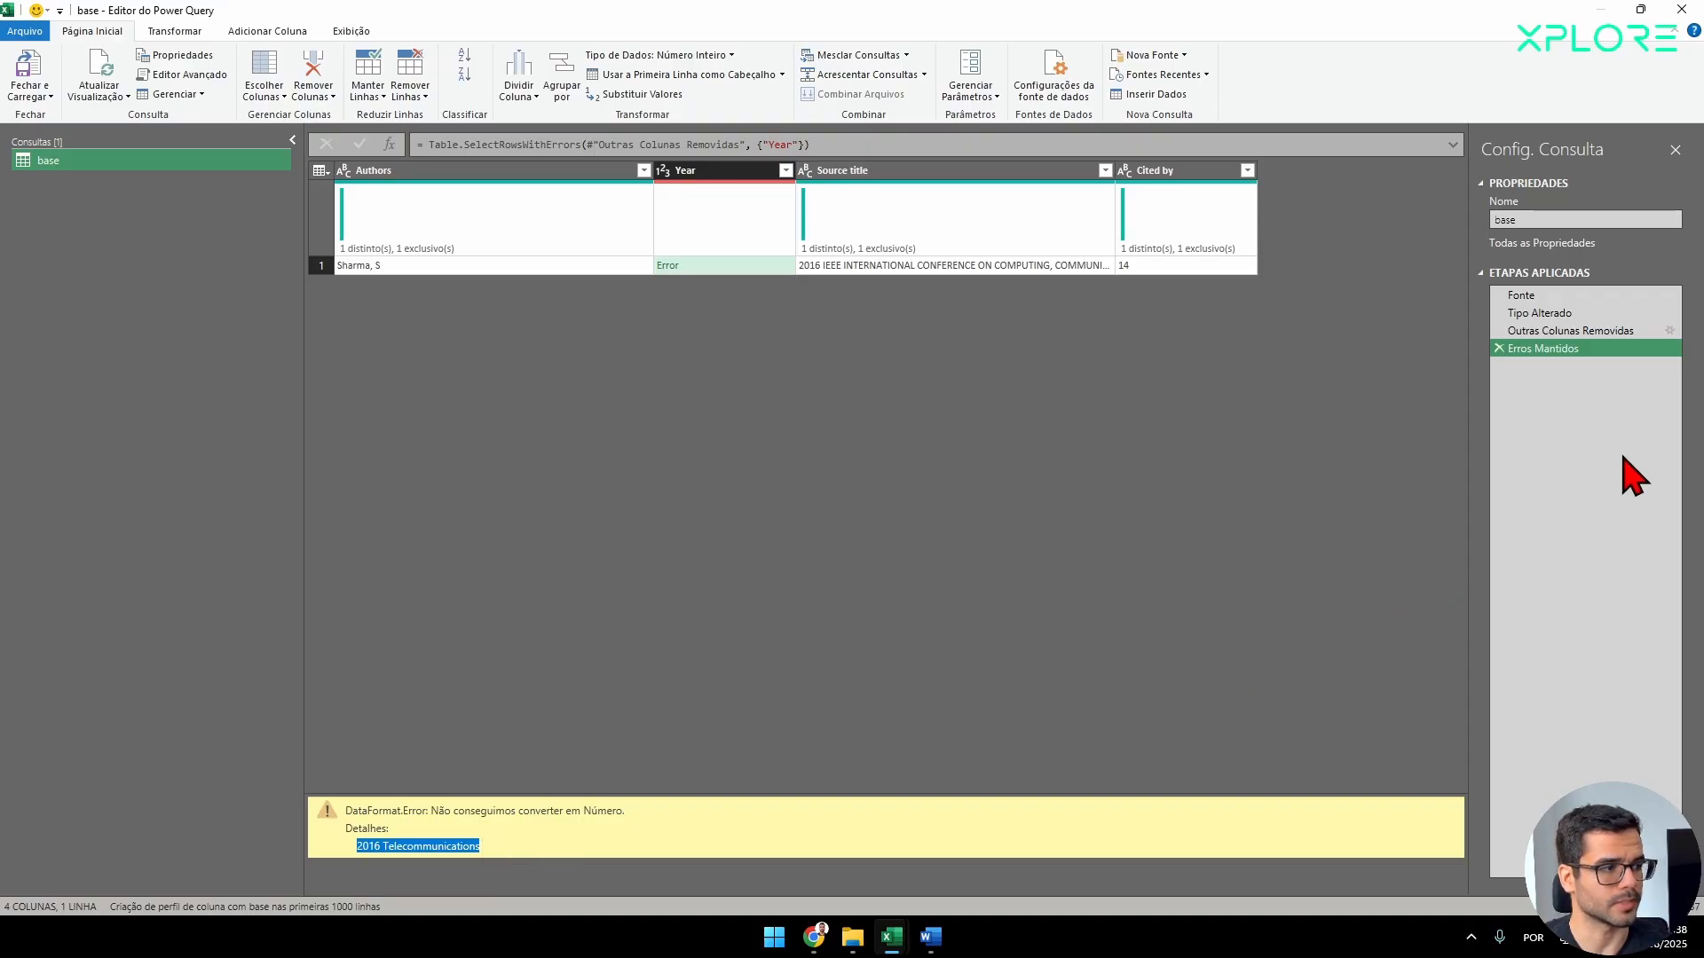
# Return to the Fonte step and look through the Year column's values and its list of distinct entries.
pyautogui.click(1550, 302)
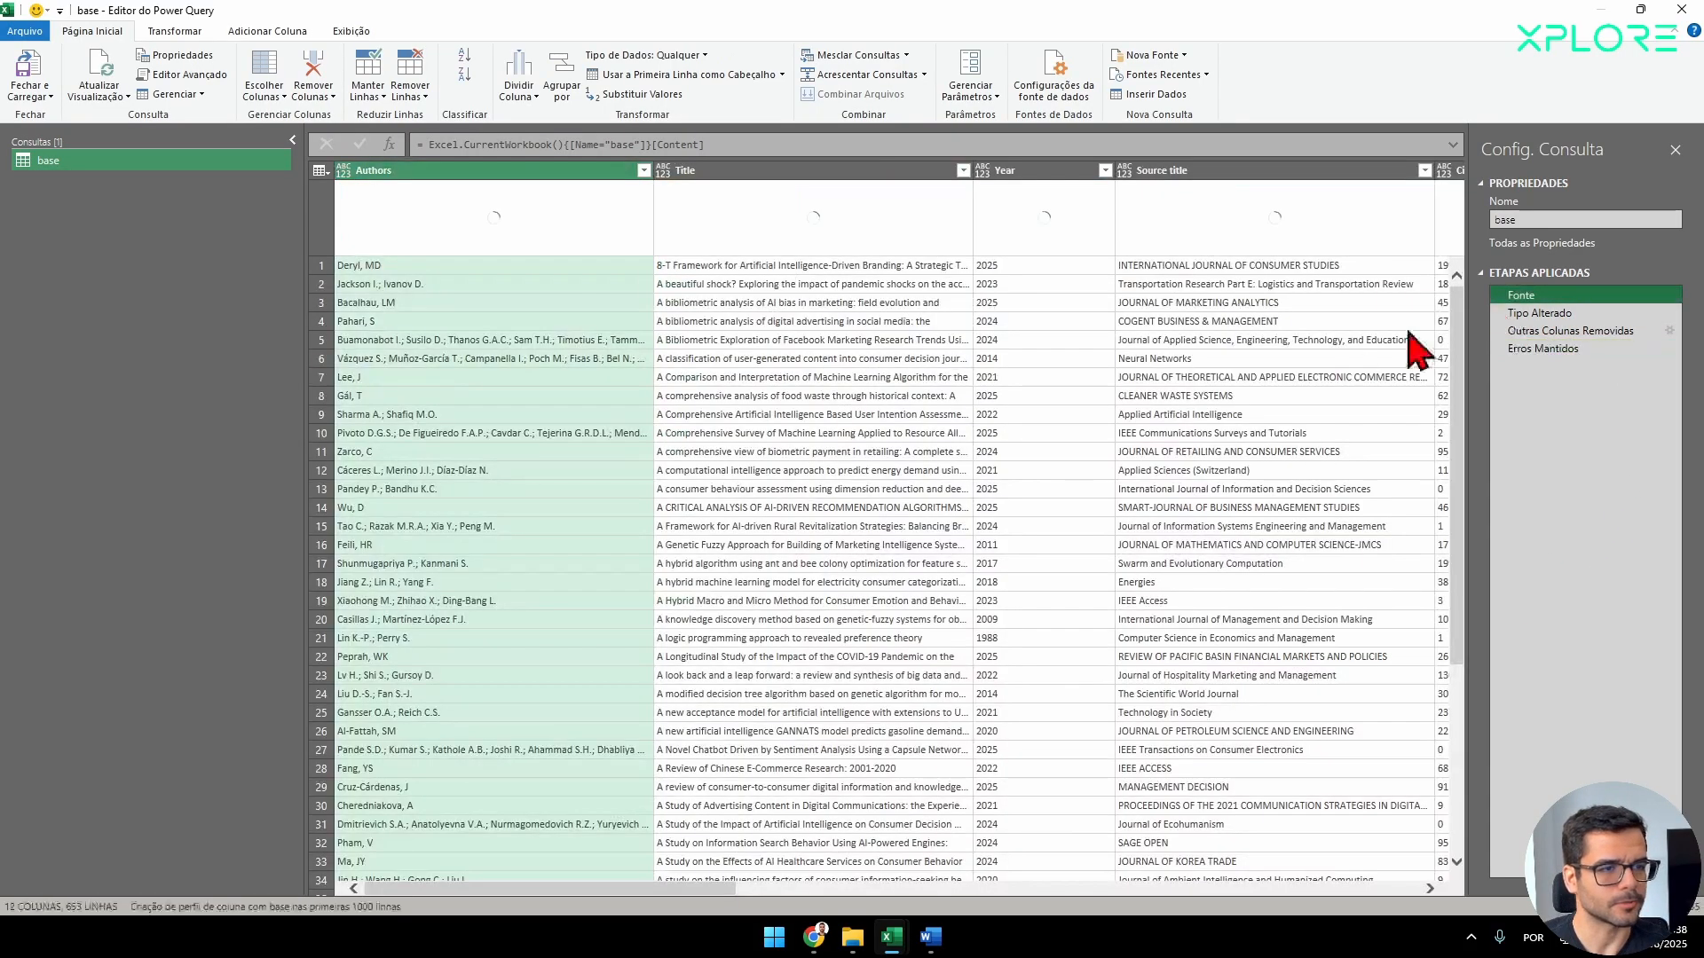
pyautogui.scroll(-20, 1021, 284)
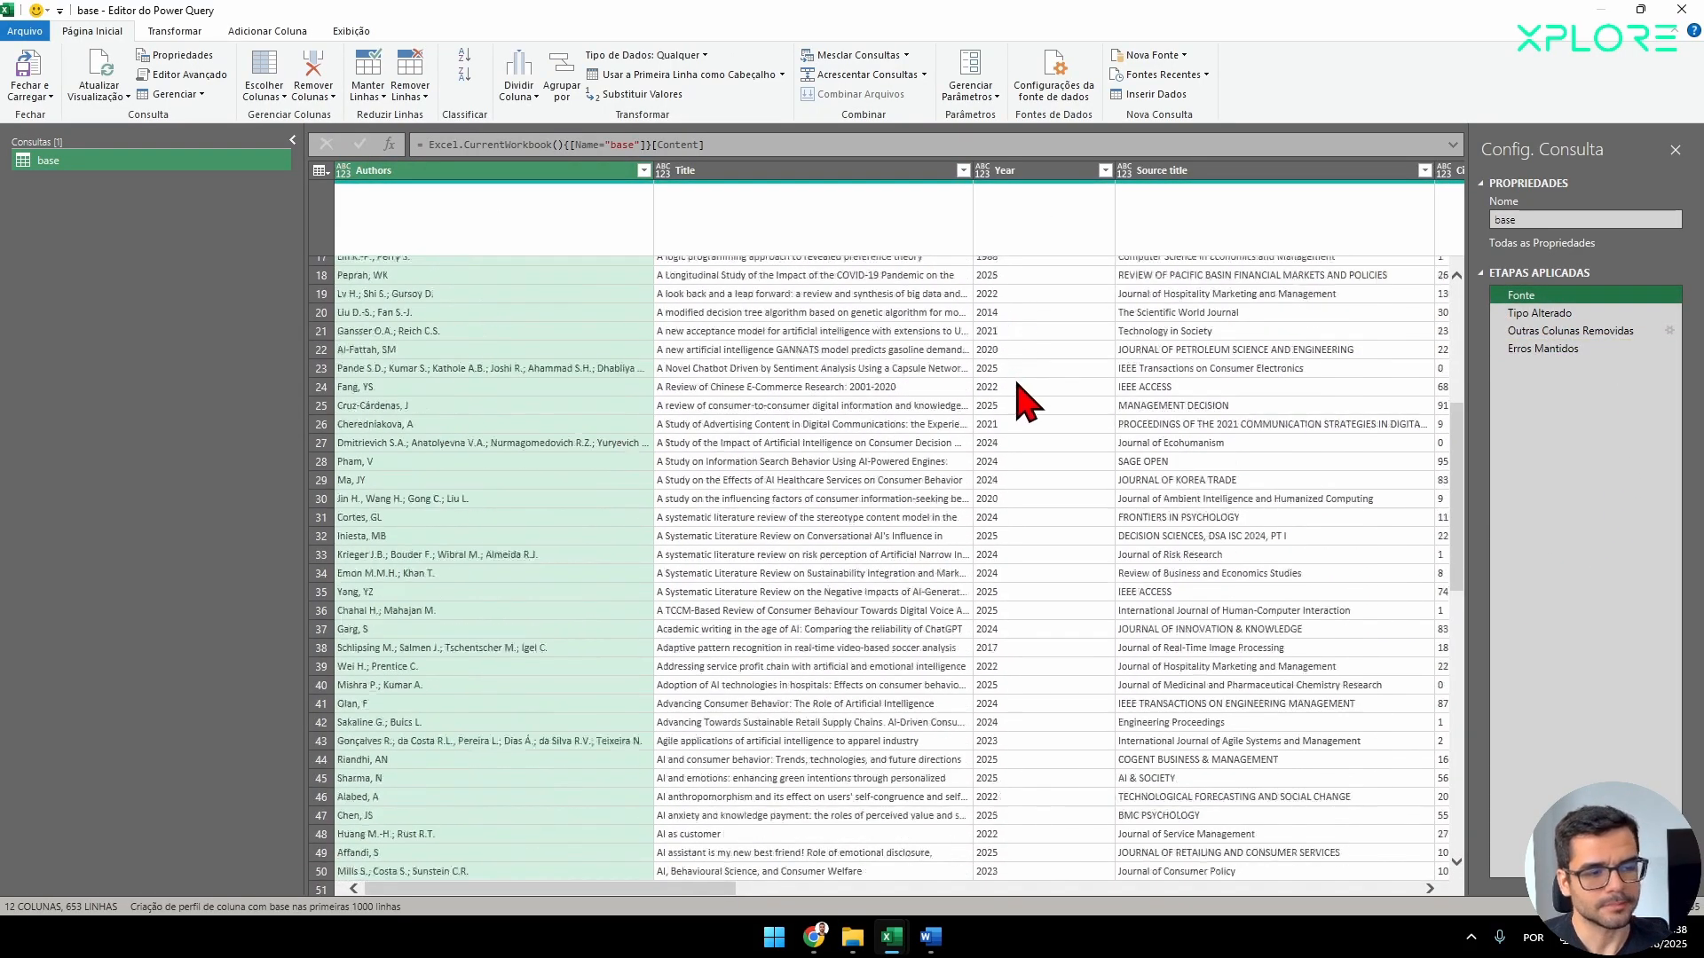
pyautogui.scroll(-20, 1039, 577)
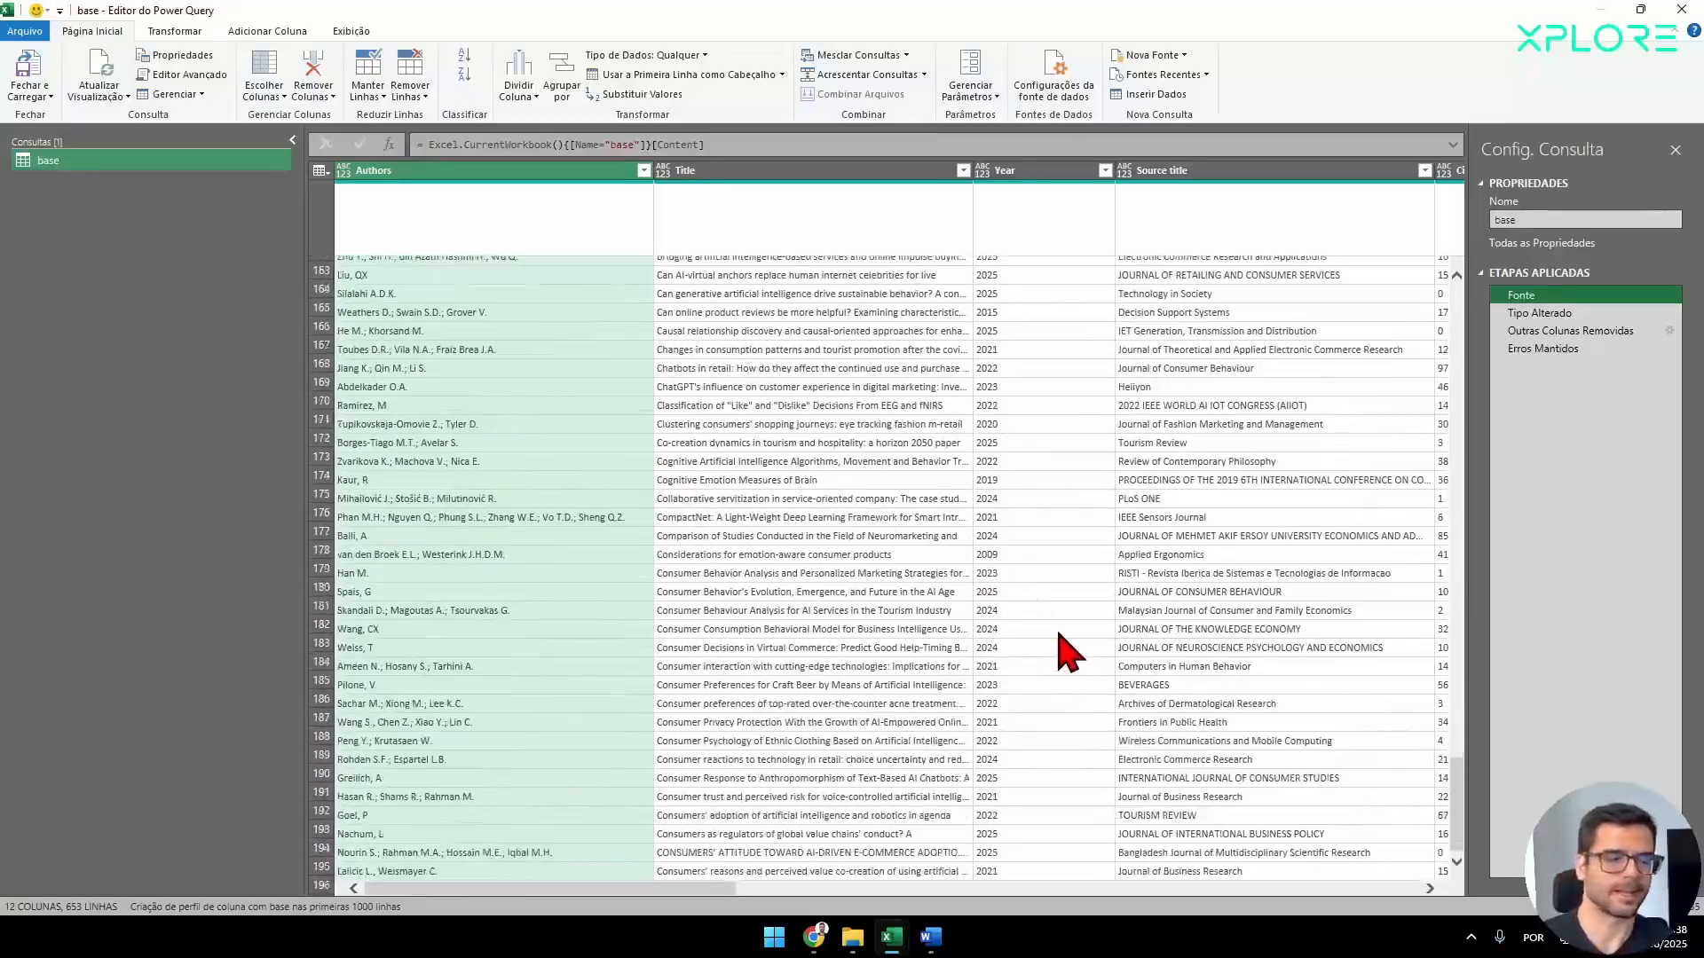
pyautogui.rightClick(1034, 666)
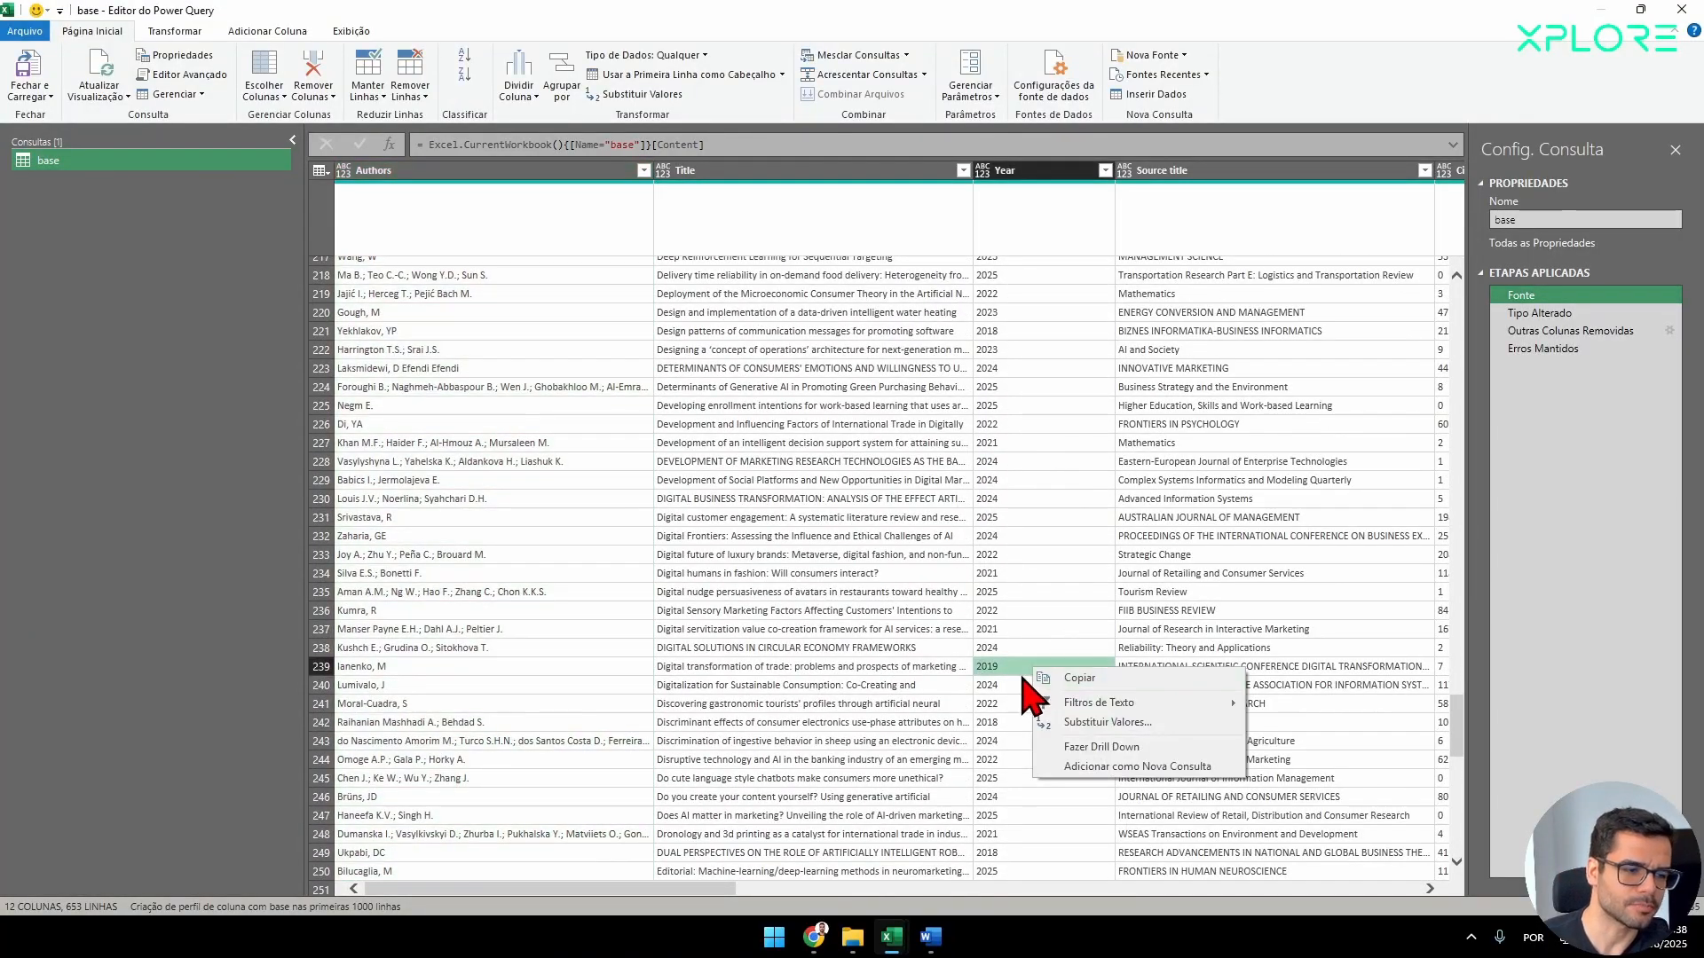
pyautogui.click(1104, 172)
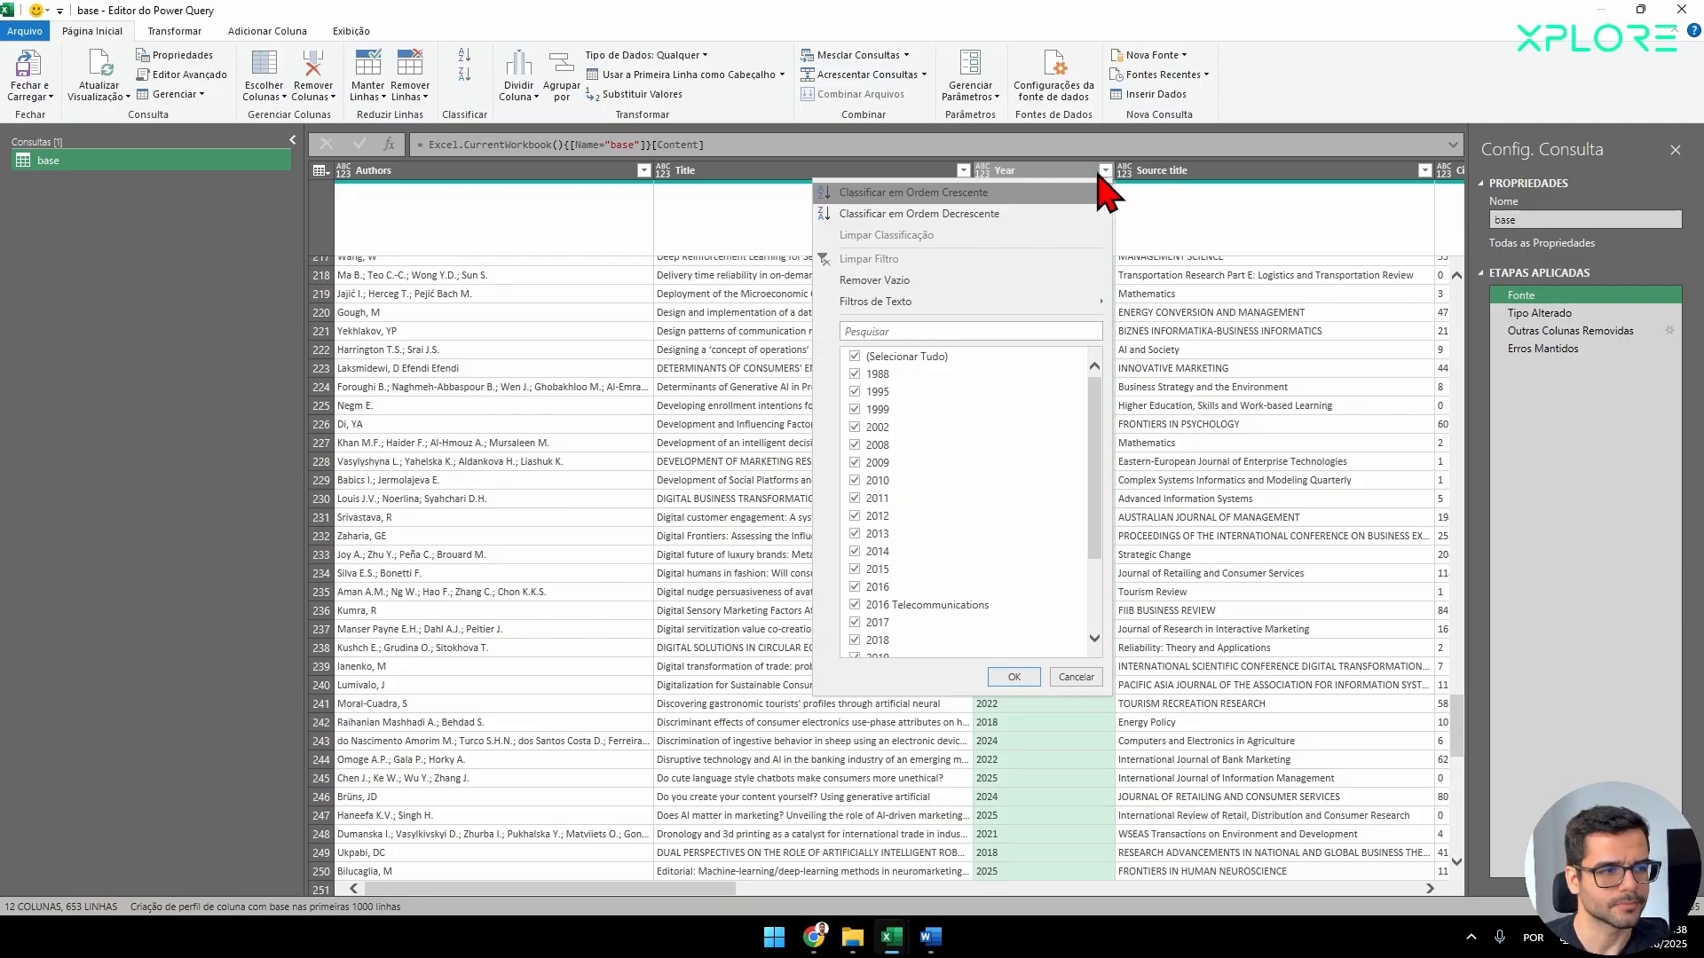
pyautogui.press('Escape')
# Insert a value replacement directly after the Fonte step that changes "2016 Telecommunications" to "2016" in the Year column.
pyautogui.rightClick(1071, 177)
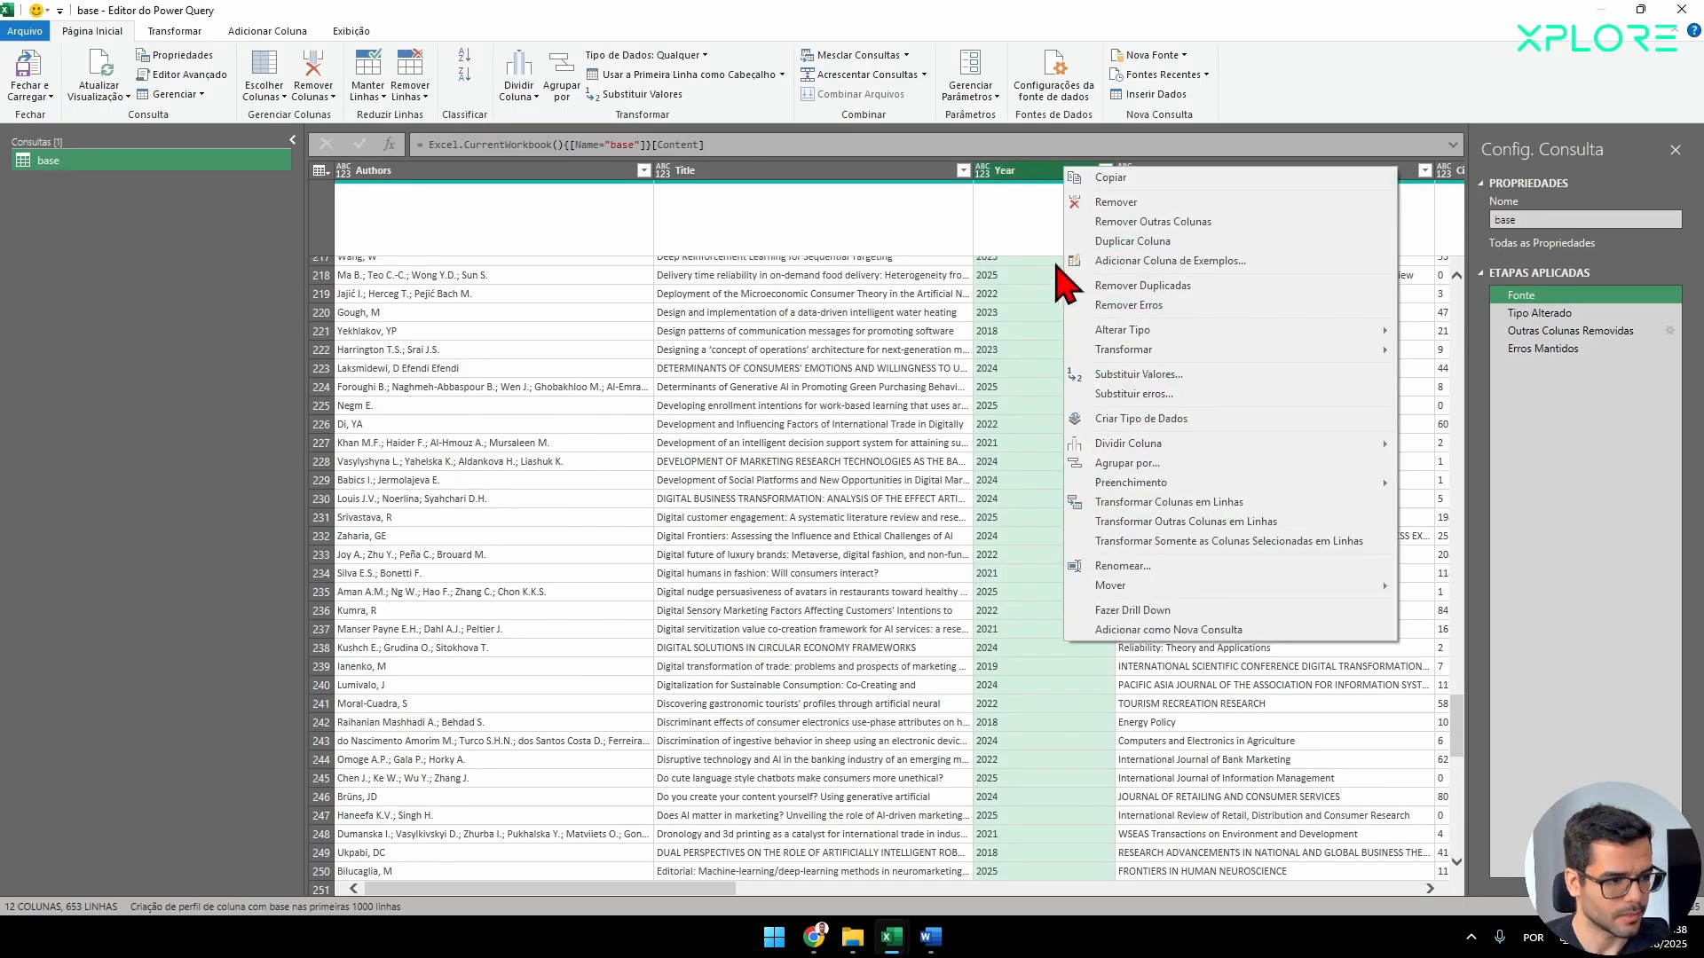
pyautogui.click(1172, 375)
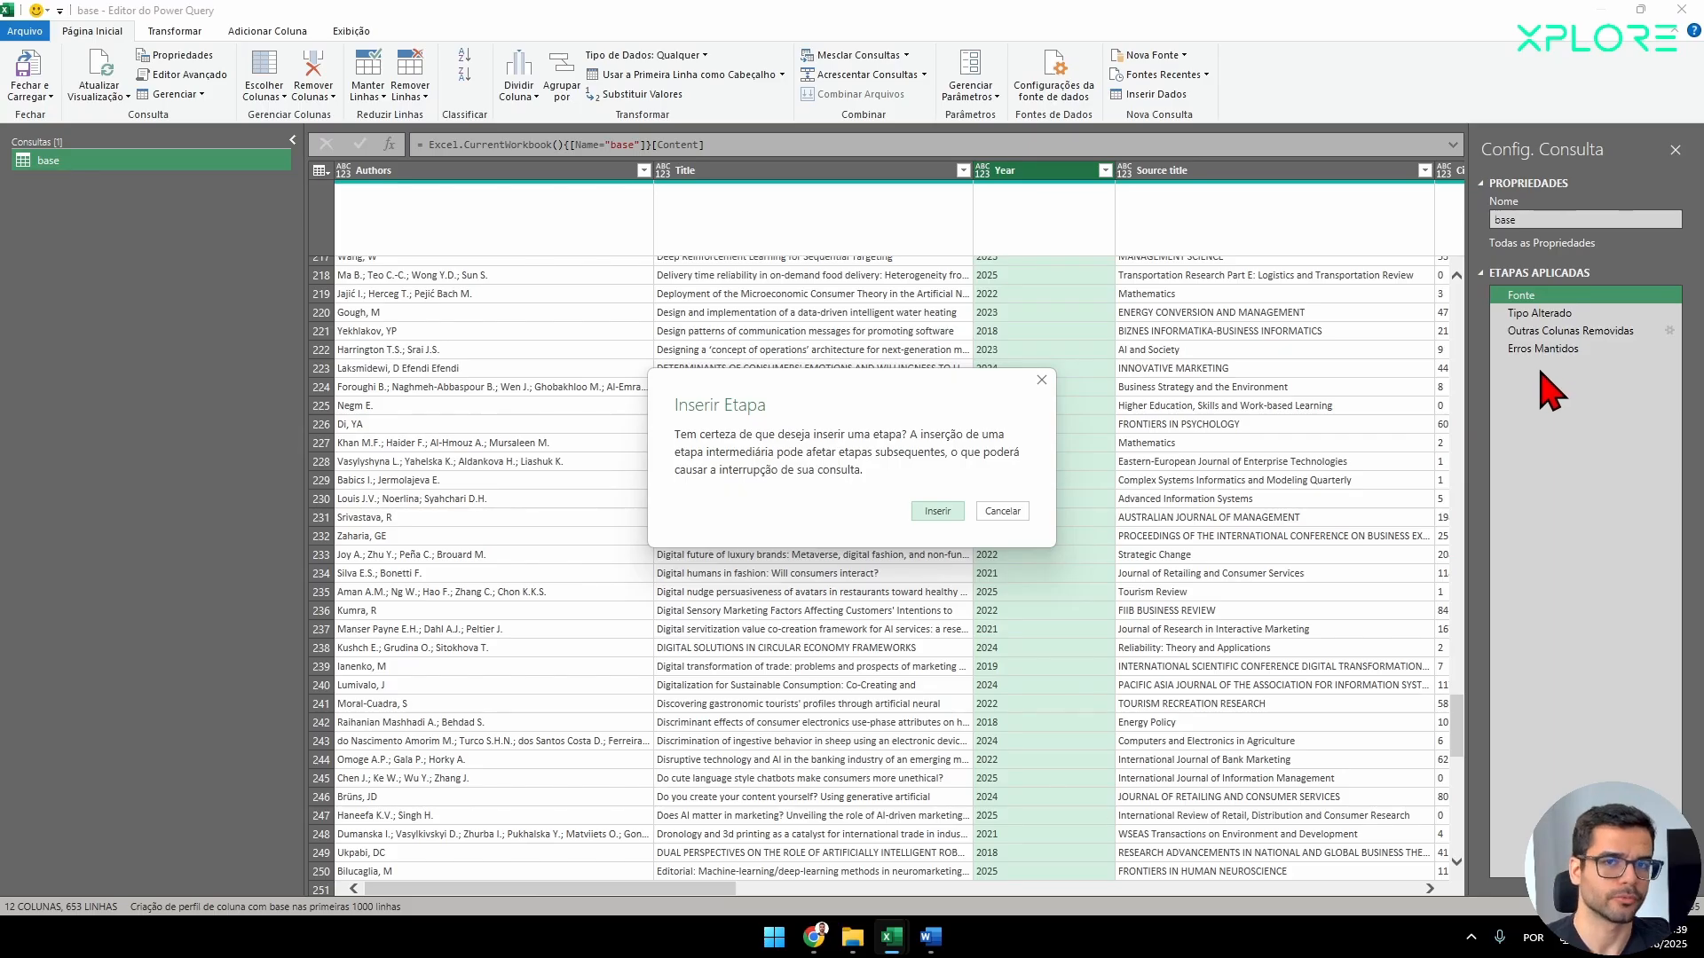
pyautogui.click(938, 512)
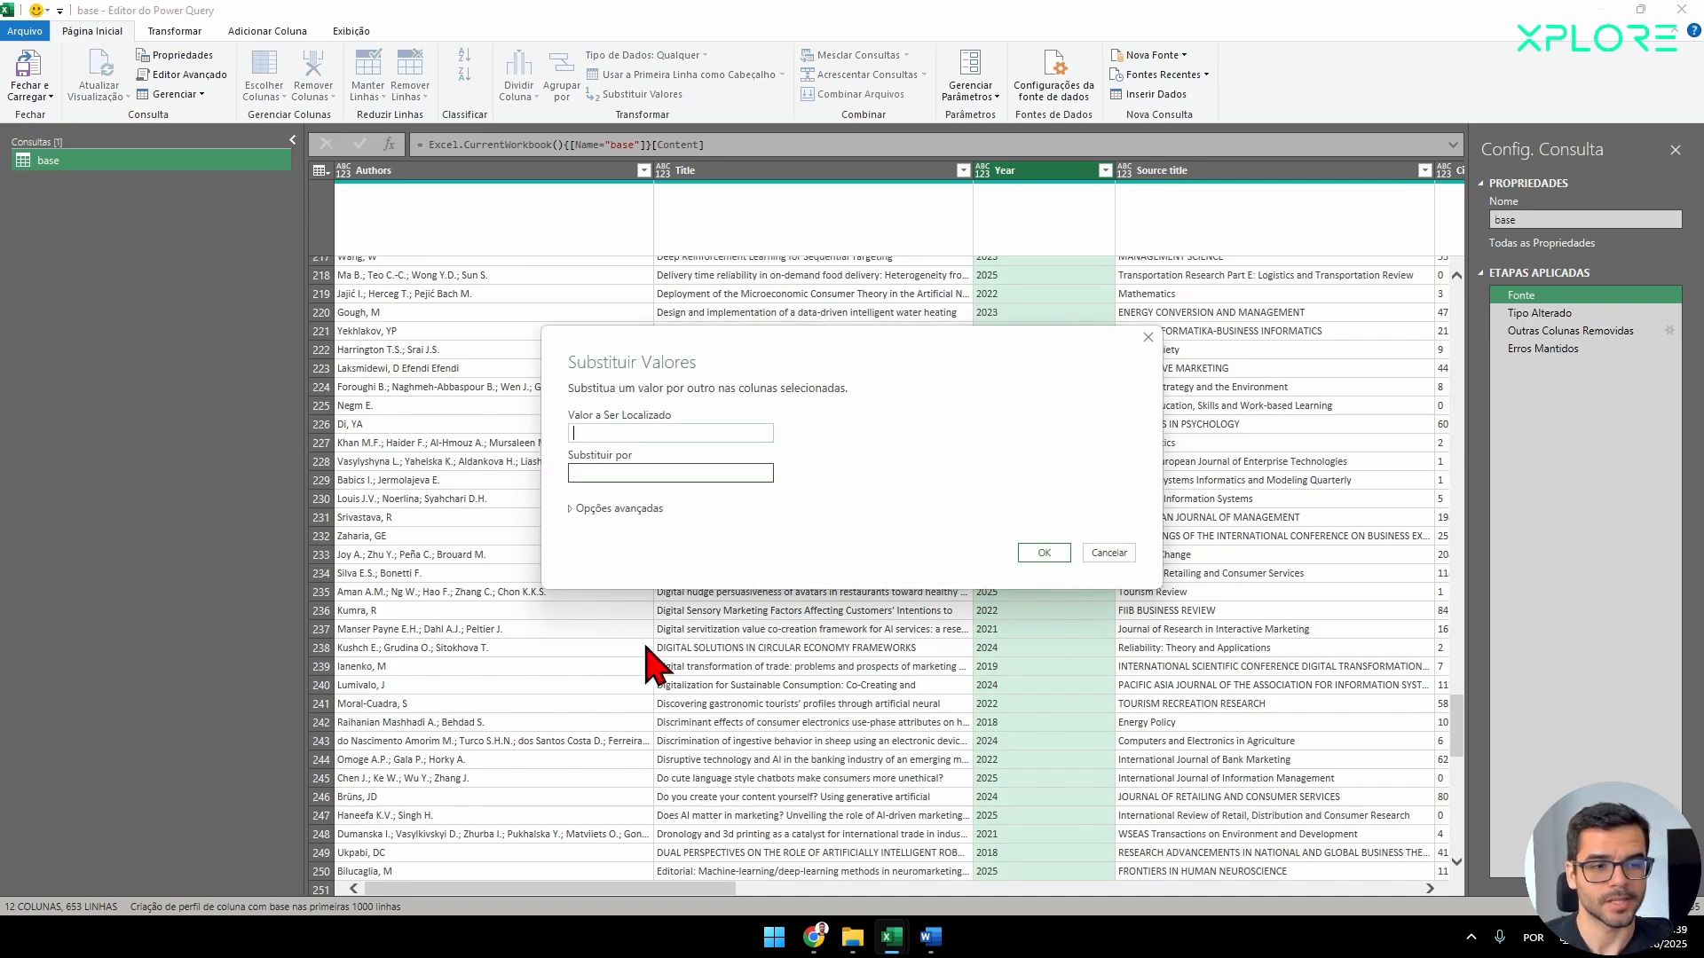
pyautogui.hotkey('ctrl', 'v')
pyautogui.click(587, 477)
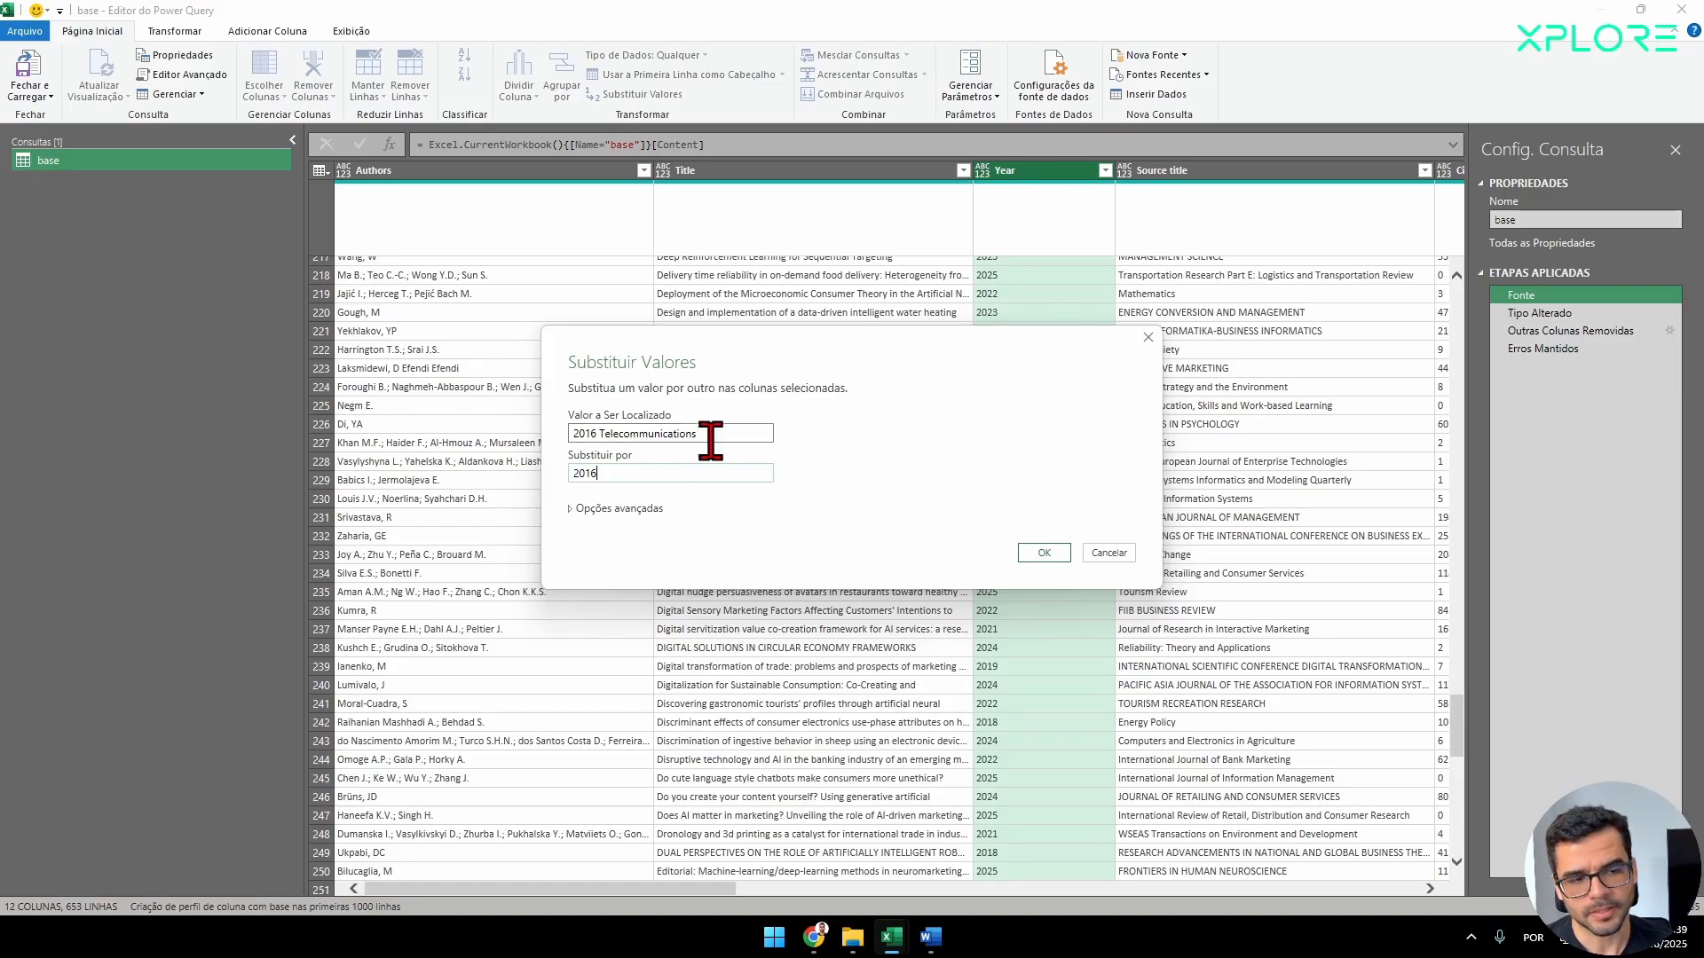
pyautogui.moveTo(707, 441); pyautogui.dragTo(437, 468)
pyautogui.press('Tab')
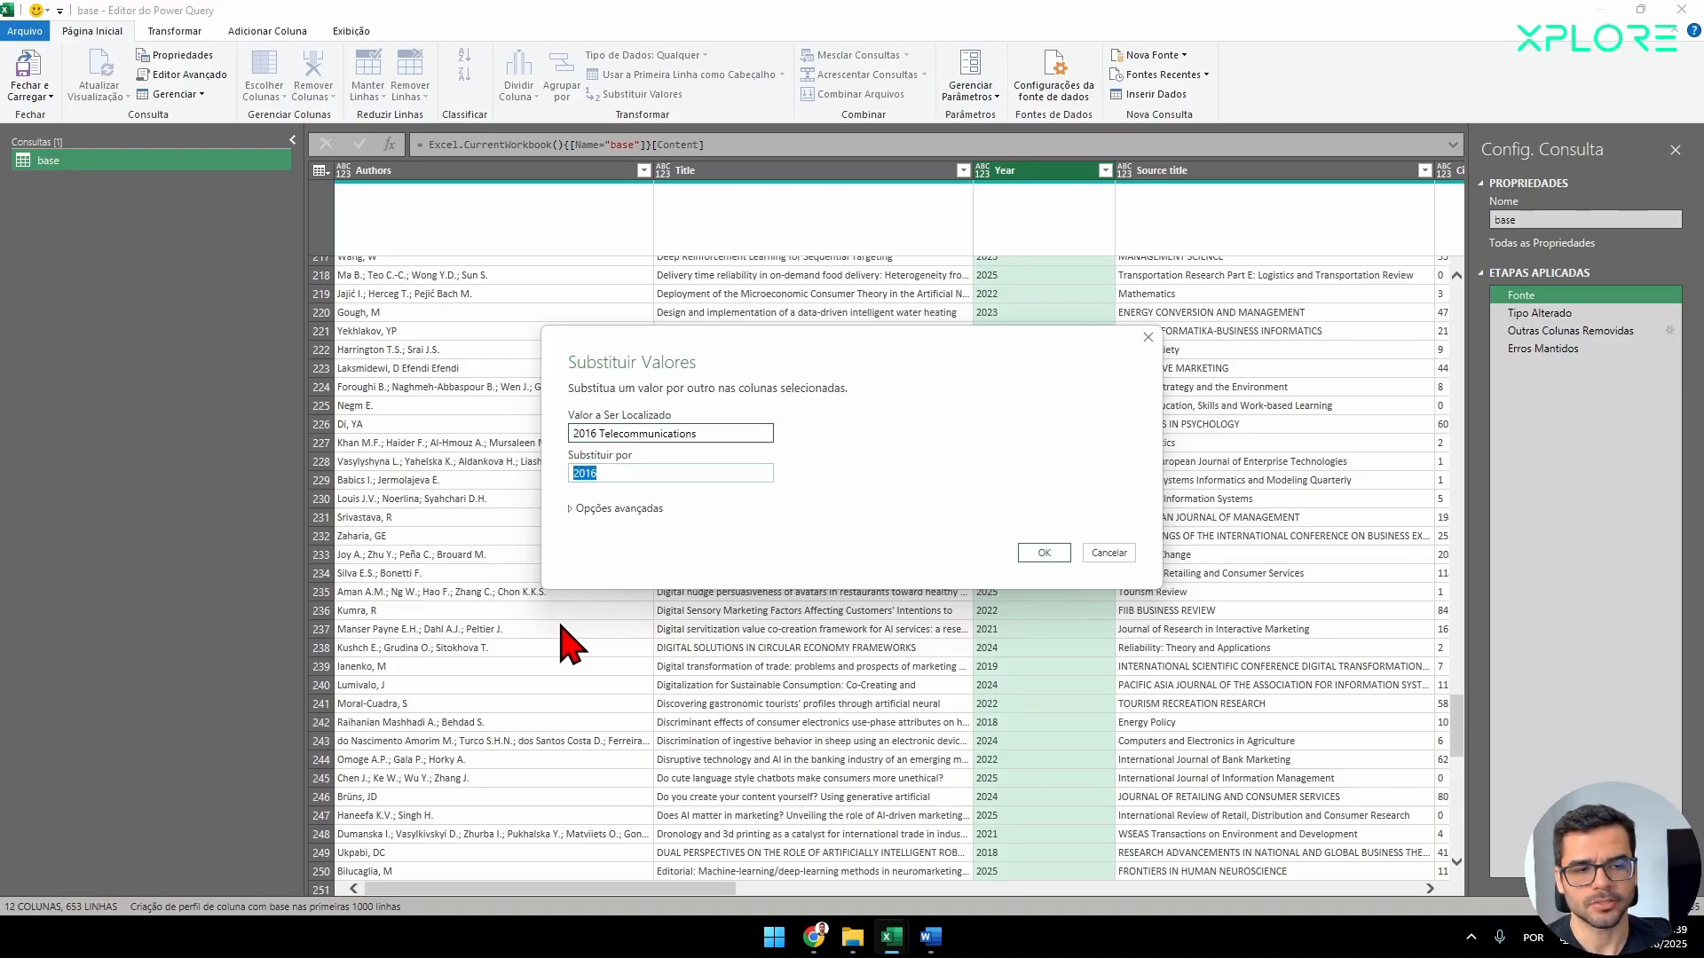
pyautogui.click(1044, 553)
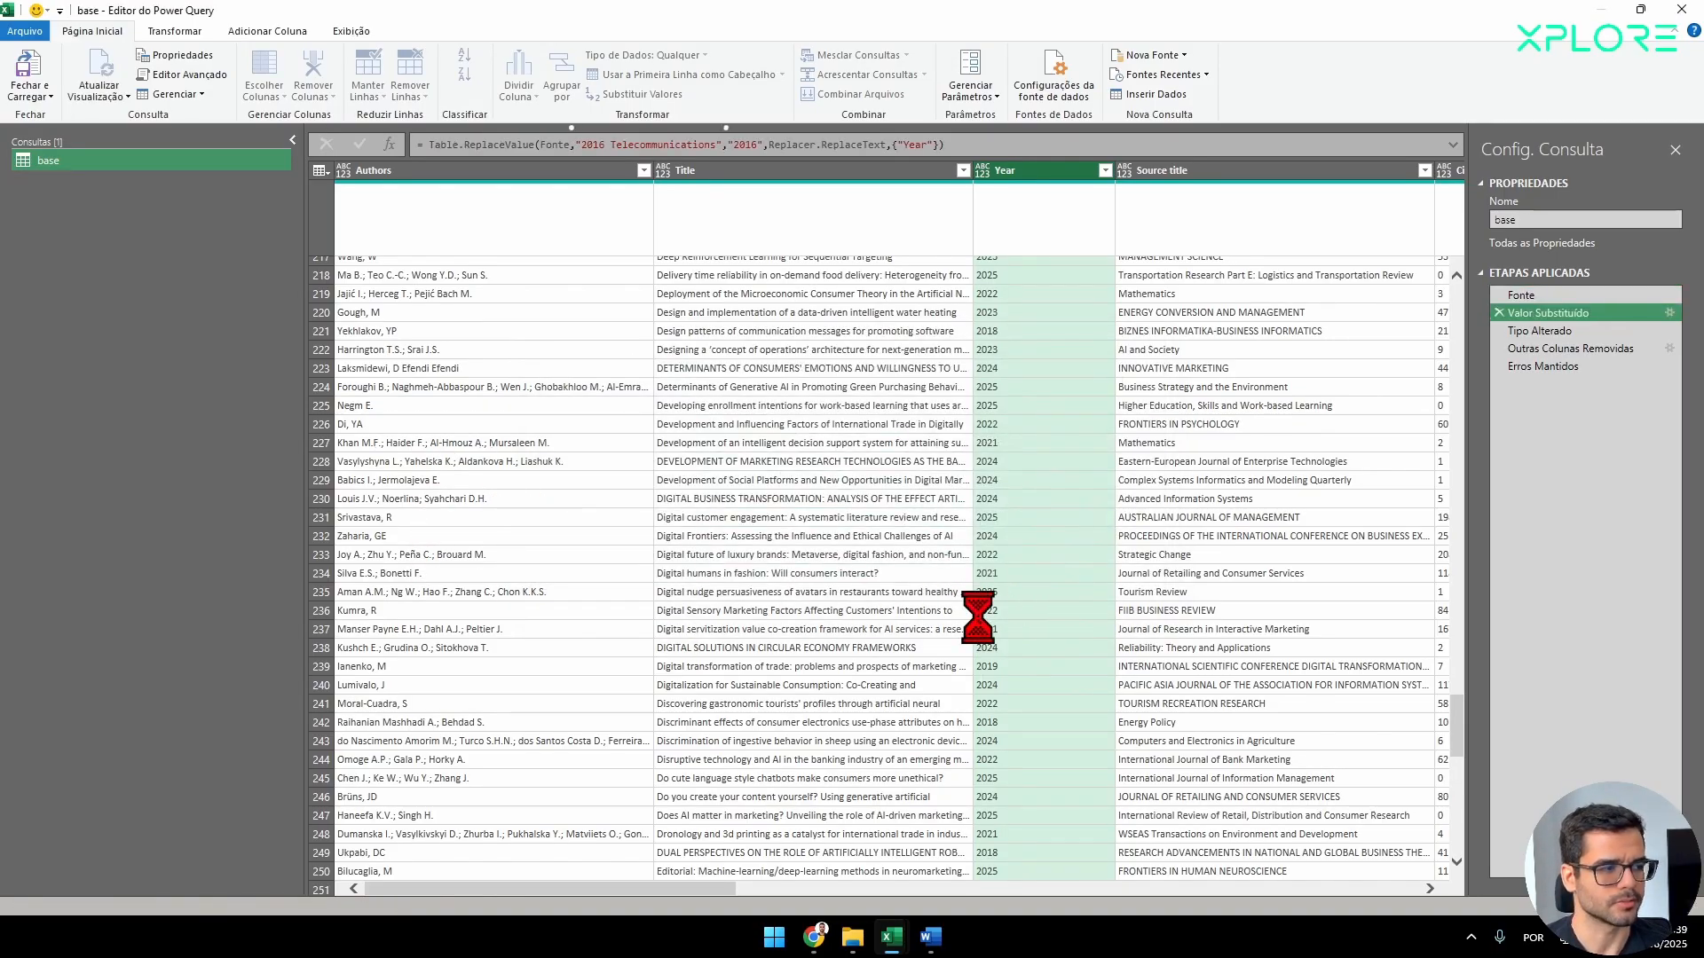
# Check the Tipo Alterado, Outras Colunas Removidas and Erros Mantidos steps for Year errors, and delete the Erros Mantidos step.
pyautogui.click(1542, 331)
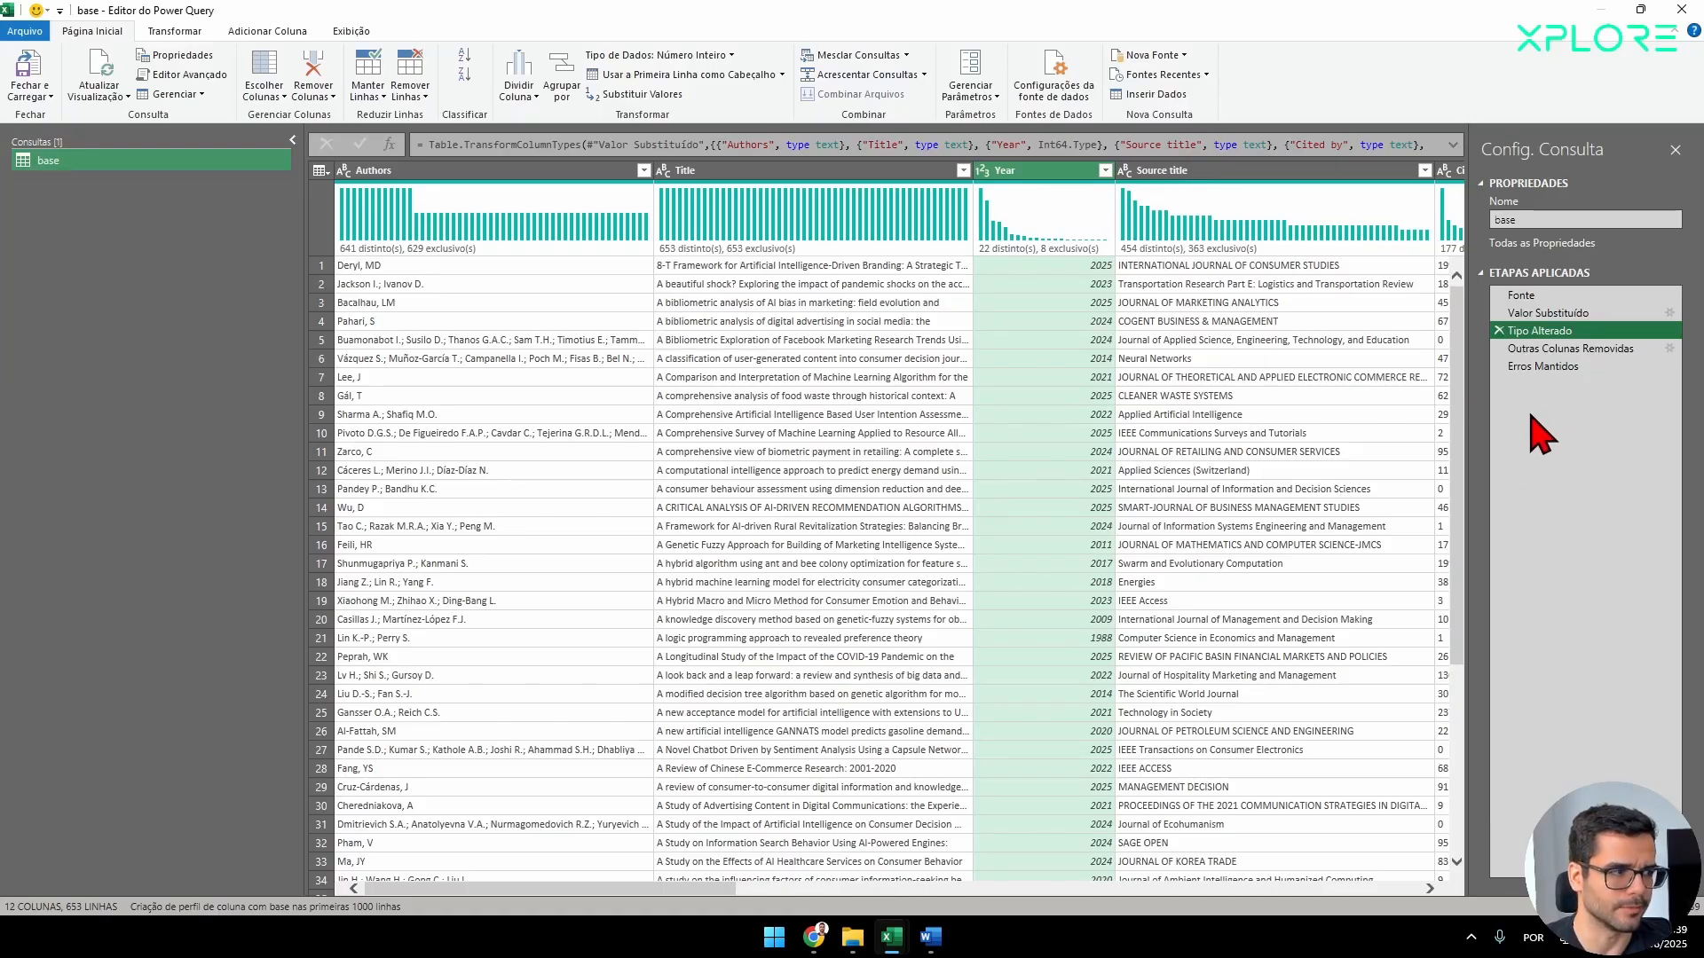
pyautogui.click(1570, 351)
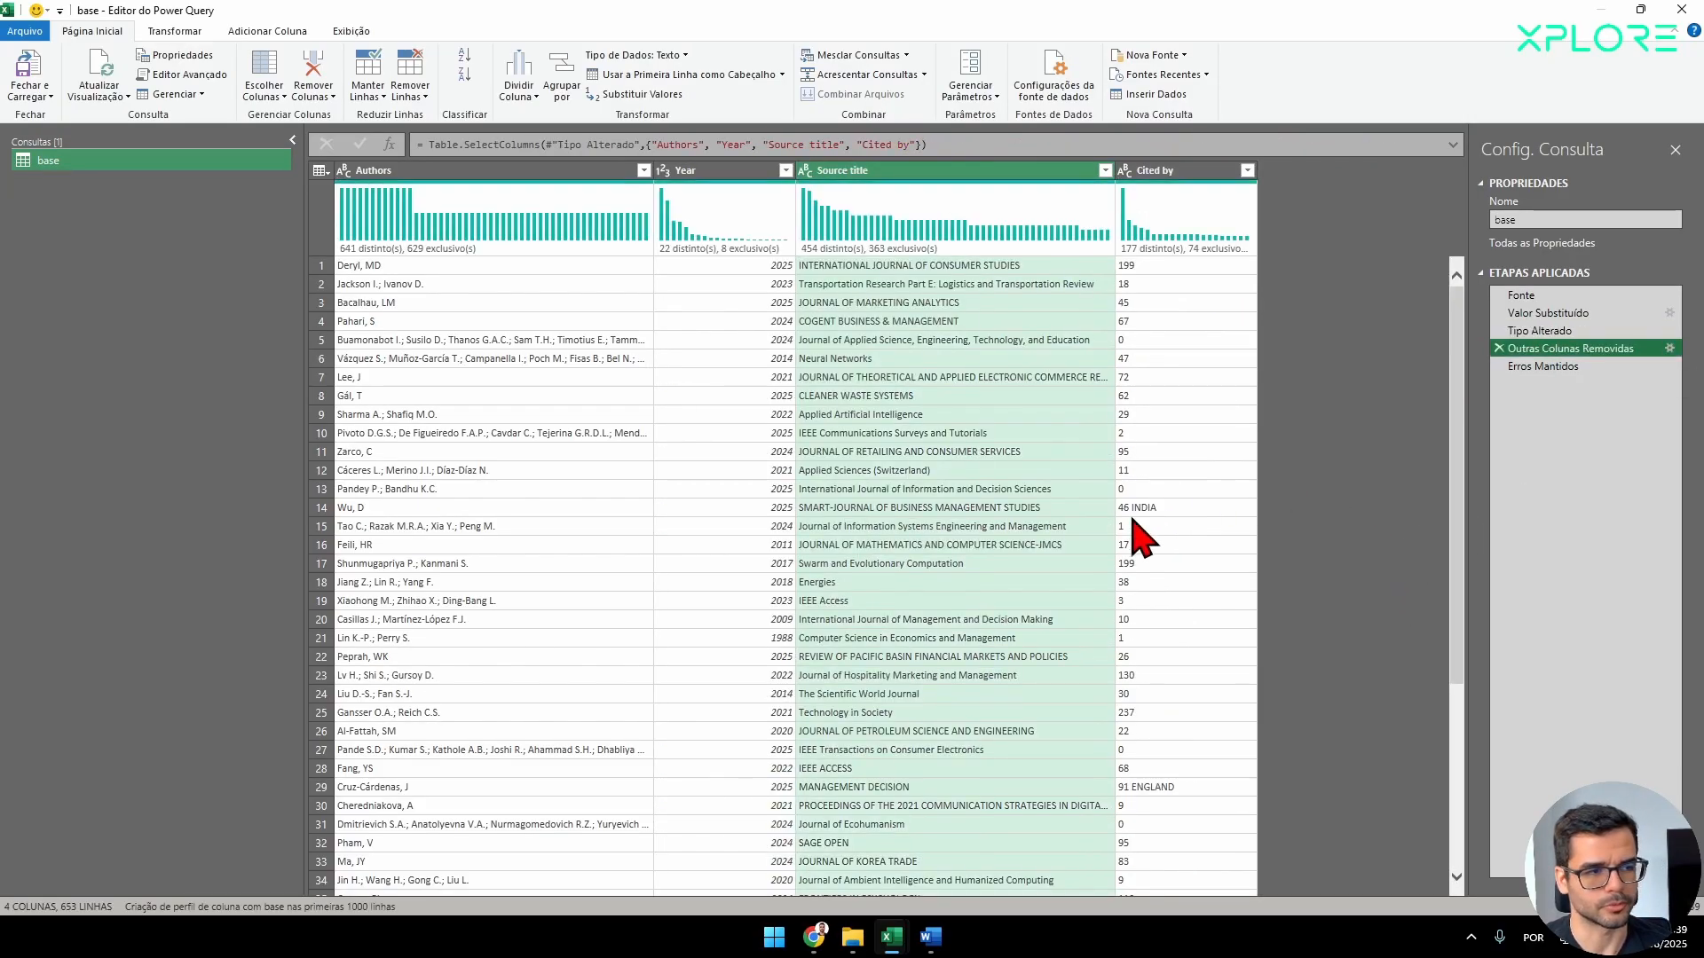
pyautogui.click(1546, 367)
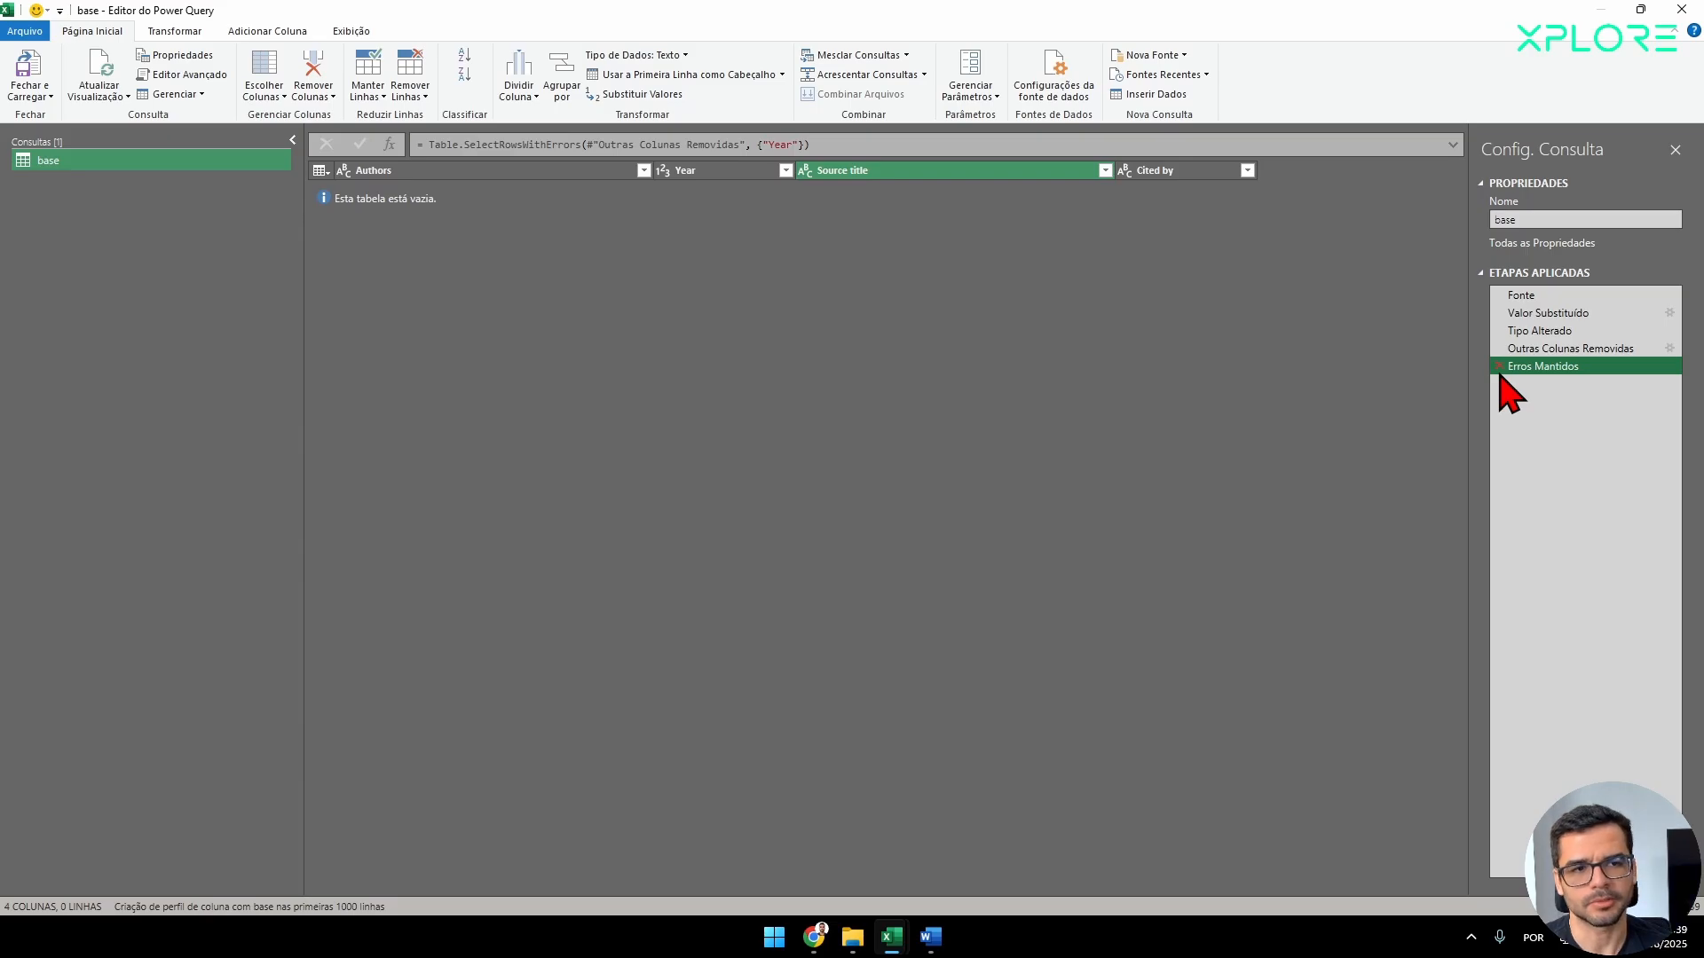
pyautogui.click(1499, 366)
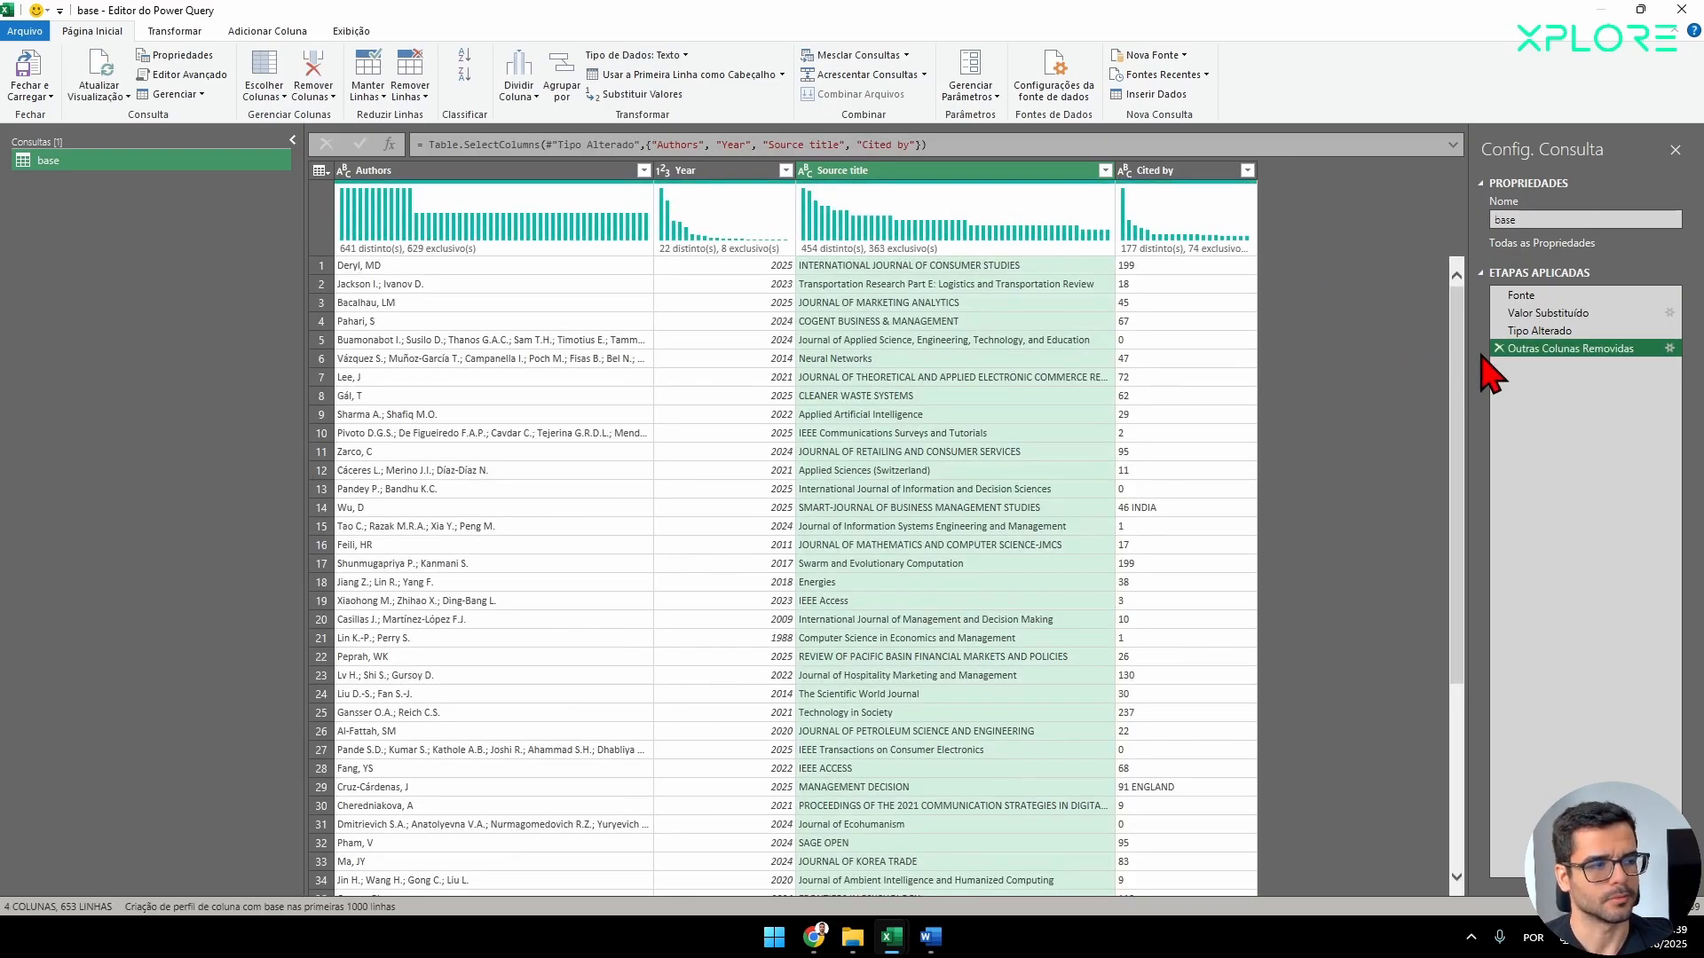
# Examine the Cited by column for entries that contain text besides the citation number.
pyautogui.click(1158, 173)
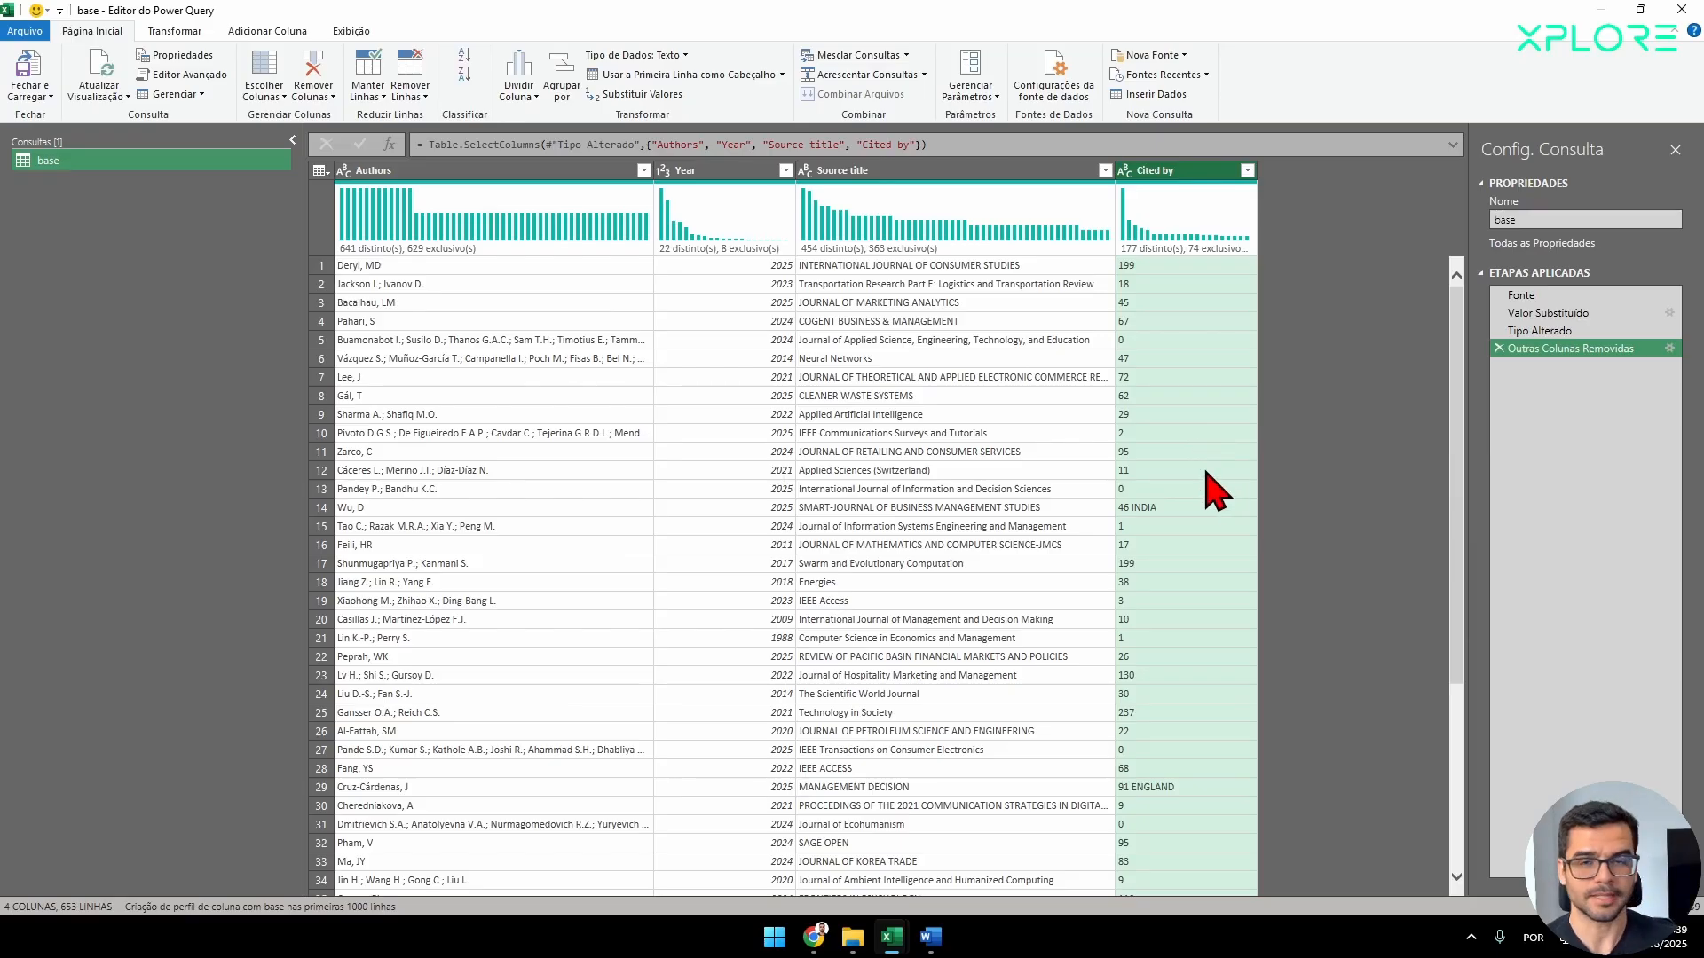
pyautogui.scroll(-2, 1198, 497)
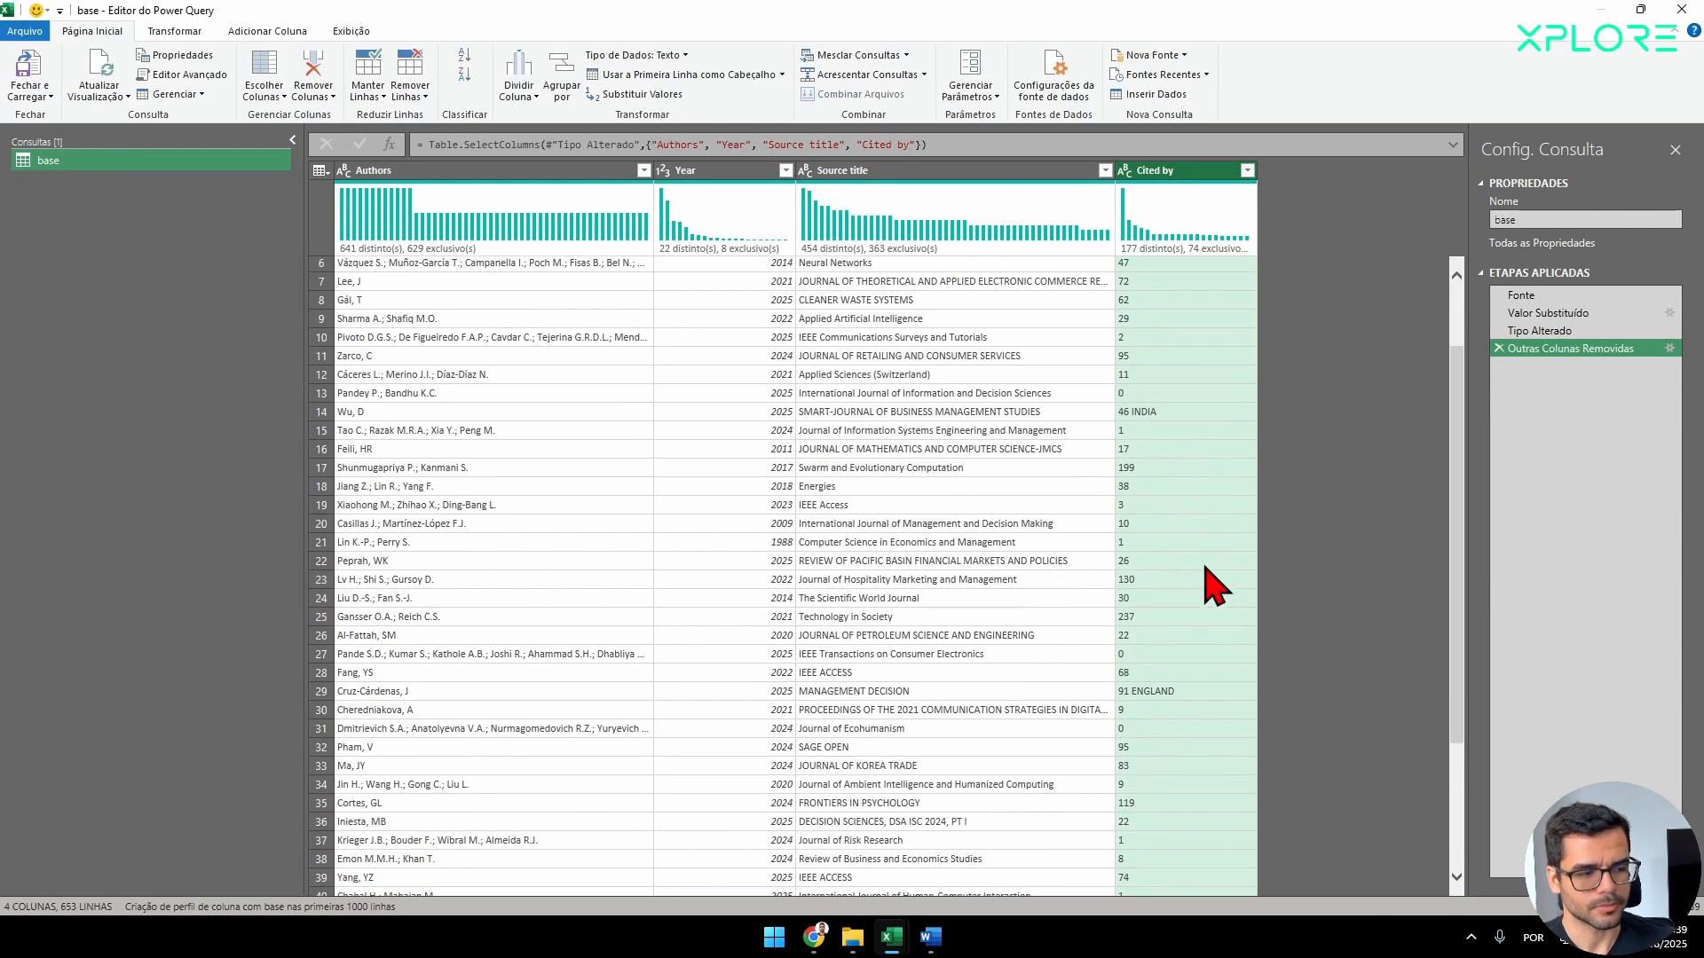
pyautogui.scroll(-17, 1162, 692)
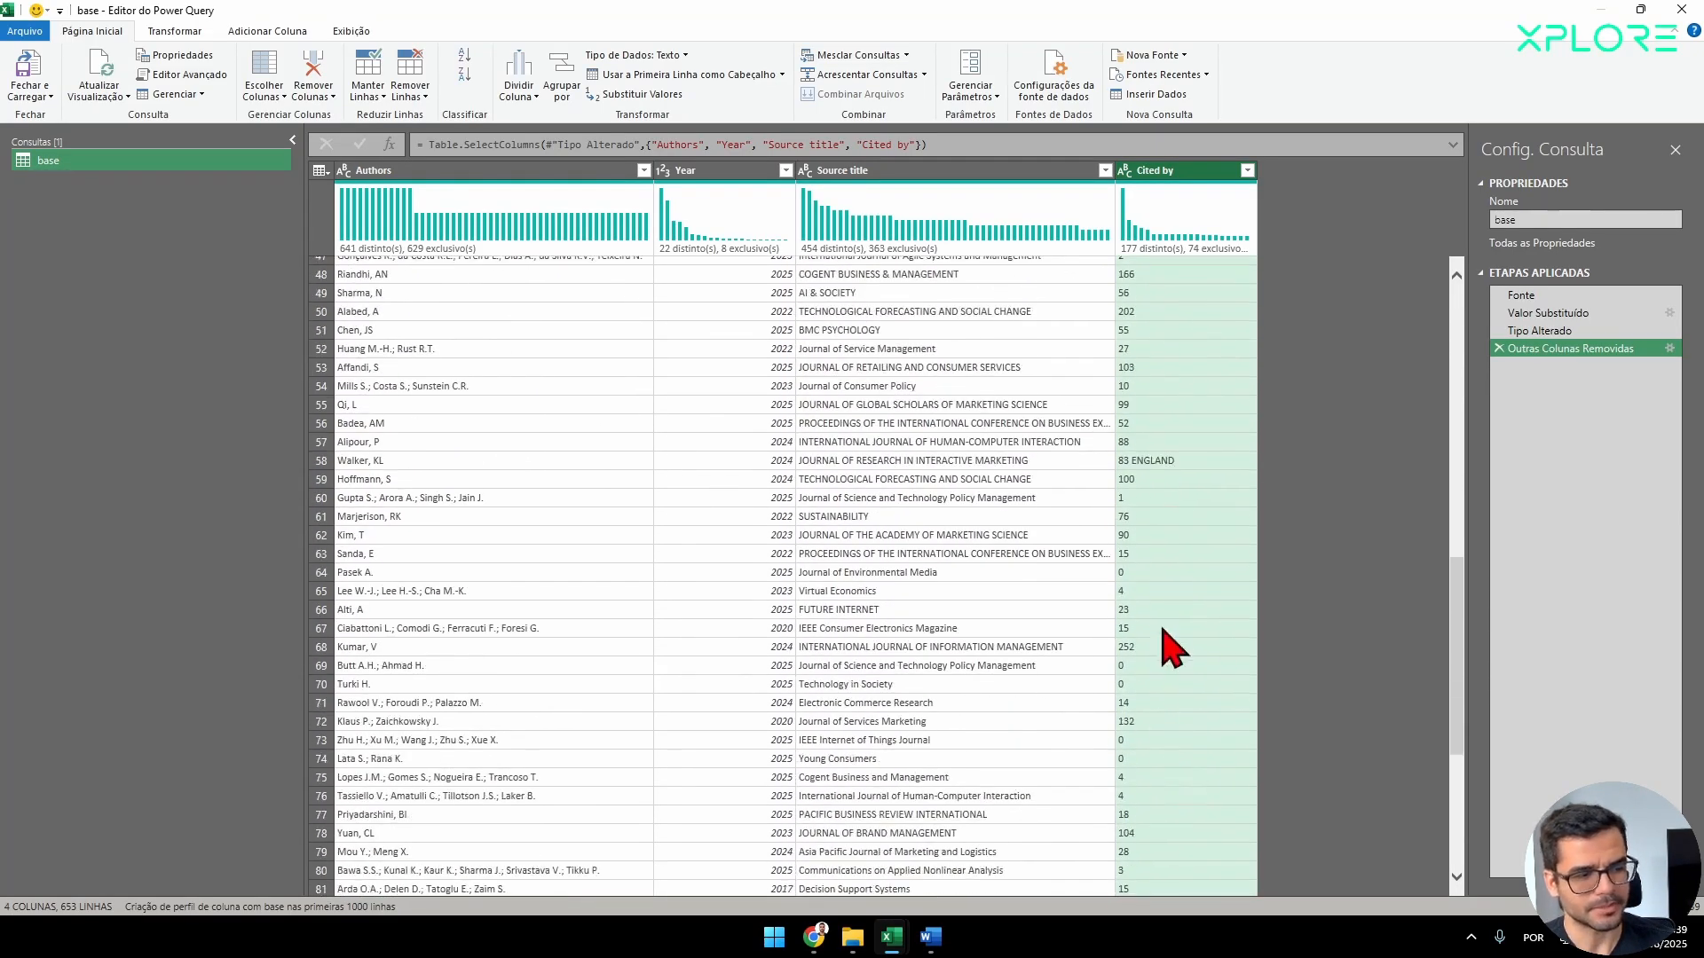
pyautogui.scroll(-20, 1223, 586)
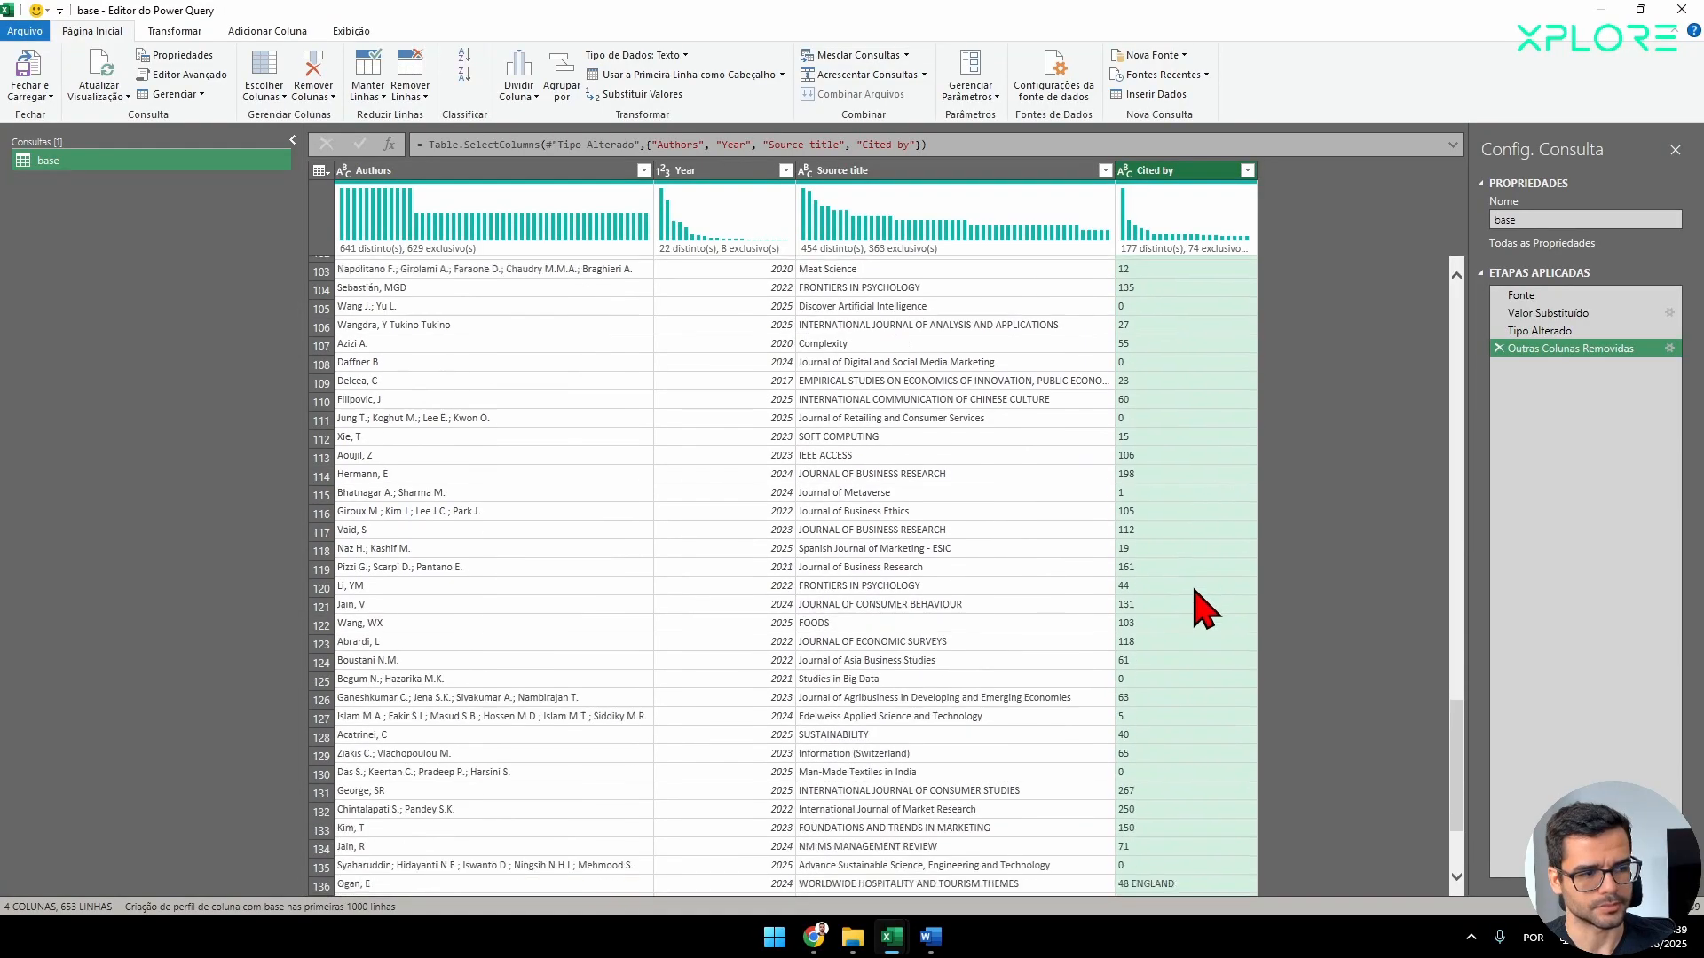
pyautogui.scroll(-15, 1223, 603)
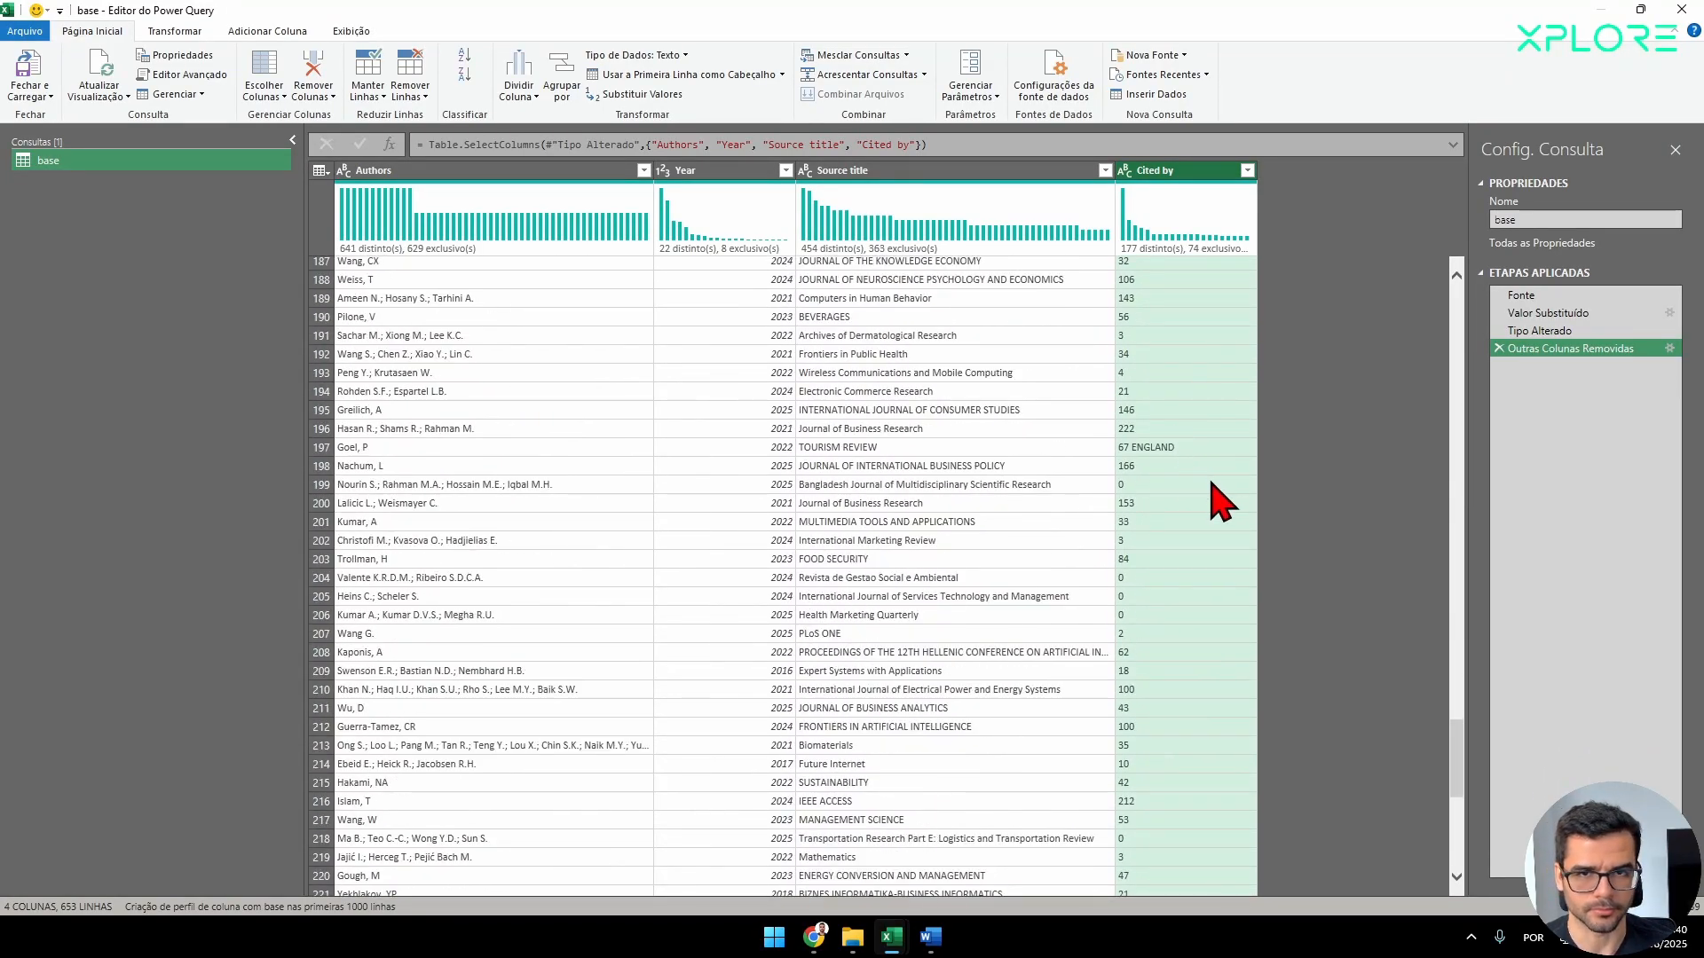
pyautogui.scroll(2, 1222, 502)
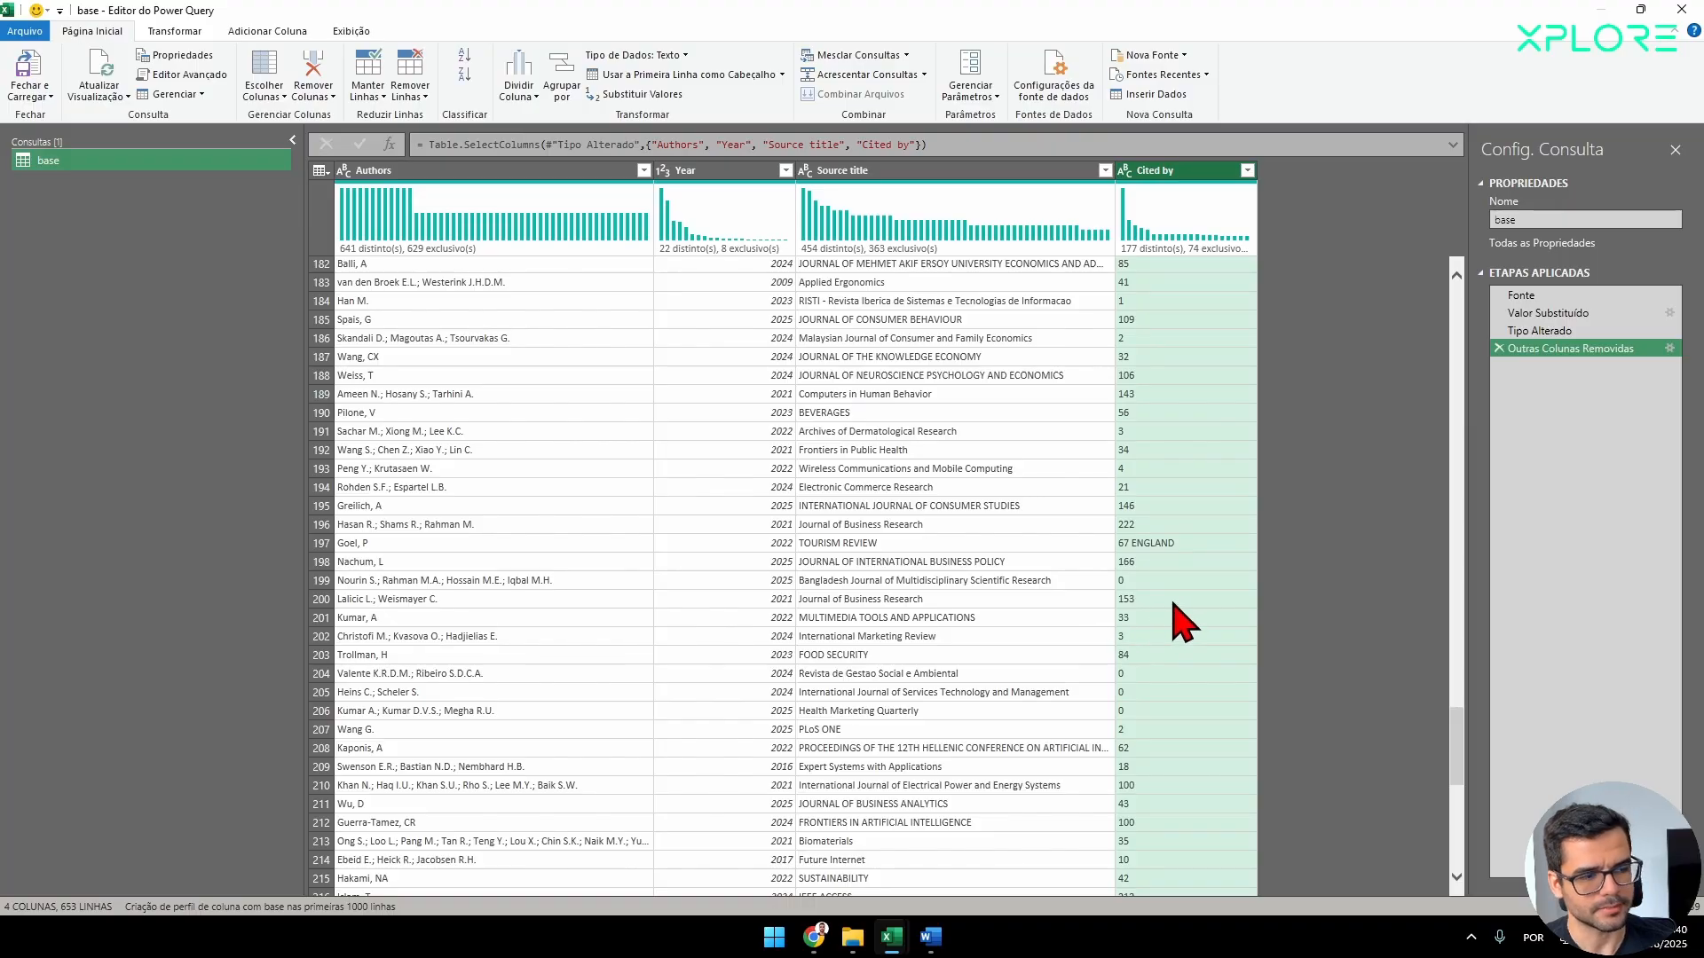
pyautogui.scroll(20, 1184, 644)
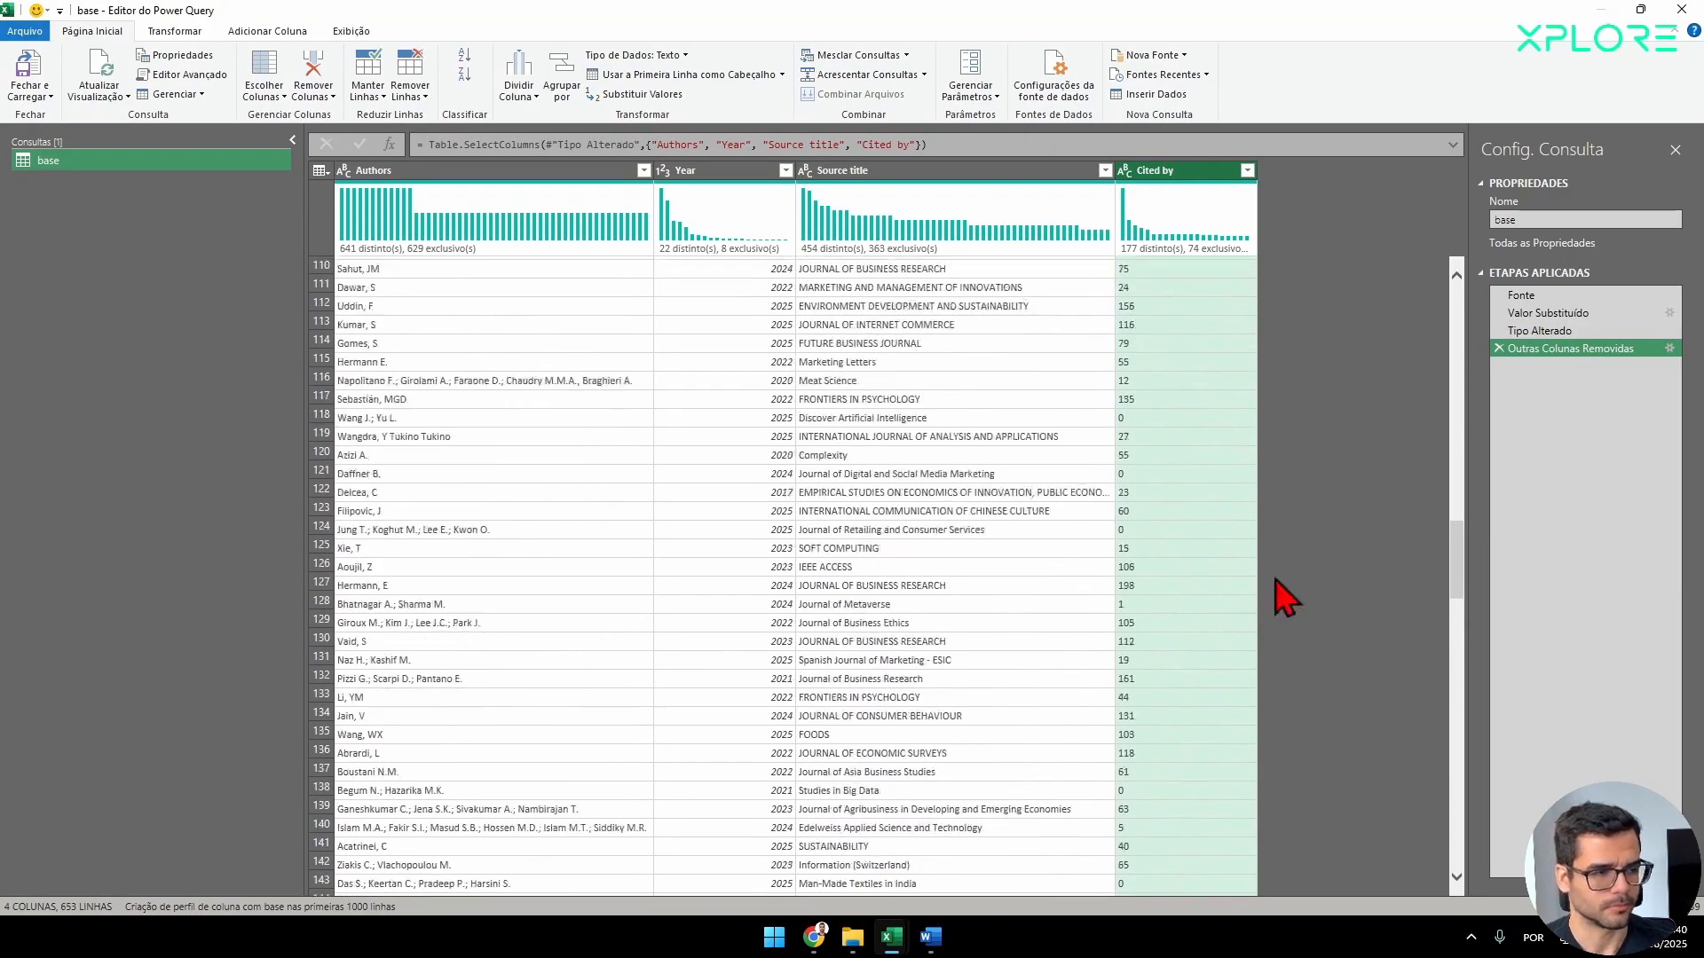
pyautogui.moveTo(1456, 543); pyautogui.dragTo(1407, 293)
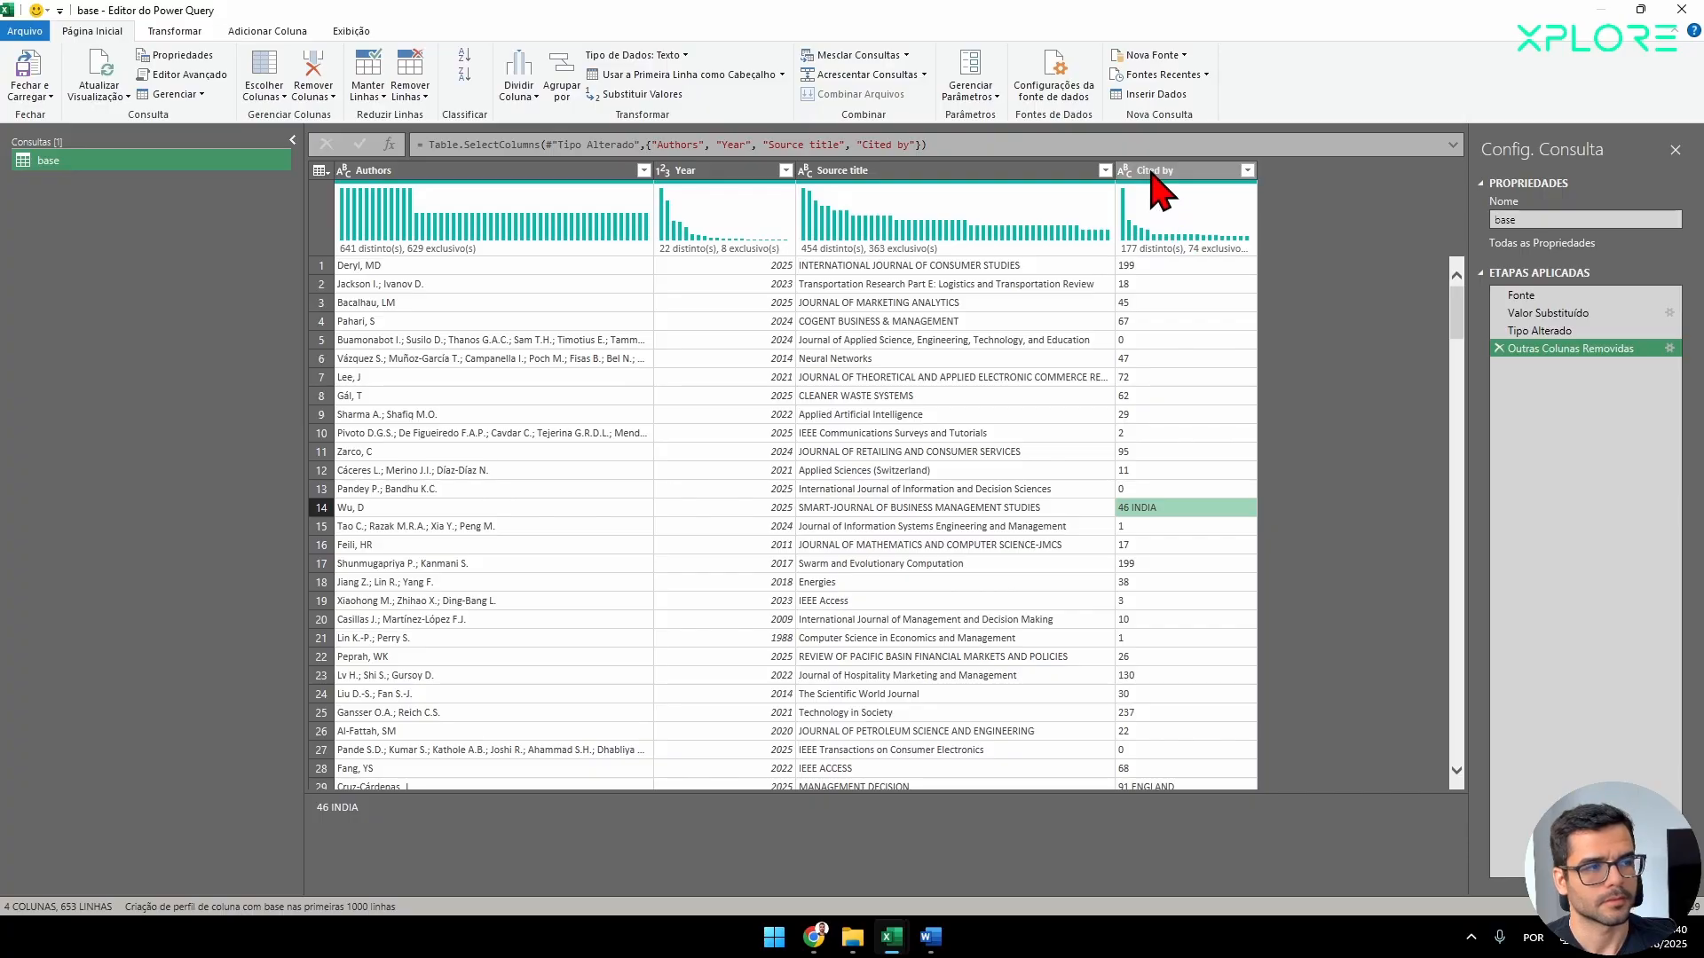
# Extract the text before the space delimiter in the Cited by column and check the resulting values.
pyautogui.click(164, 33)
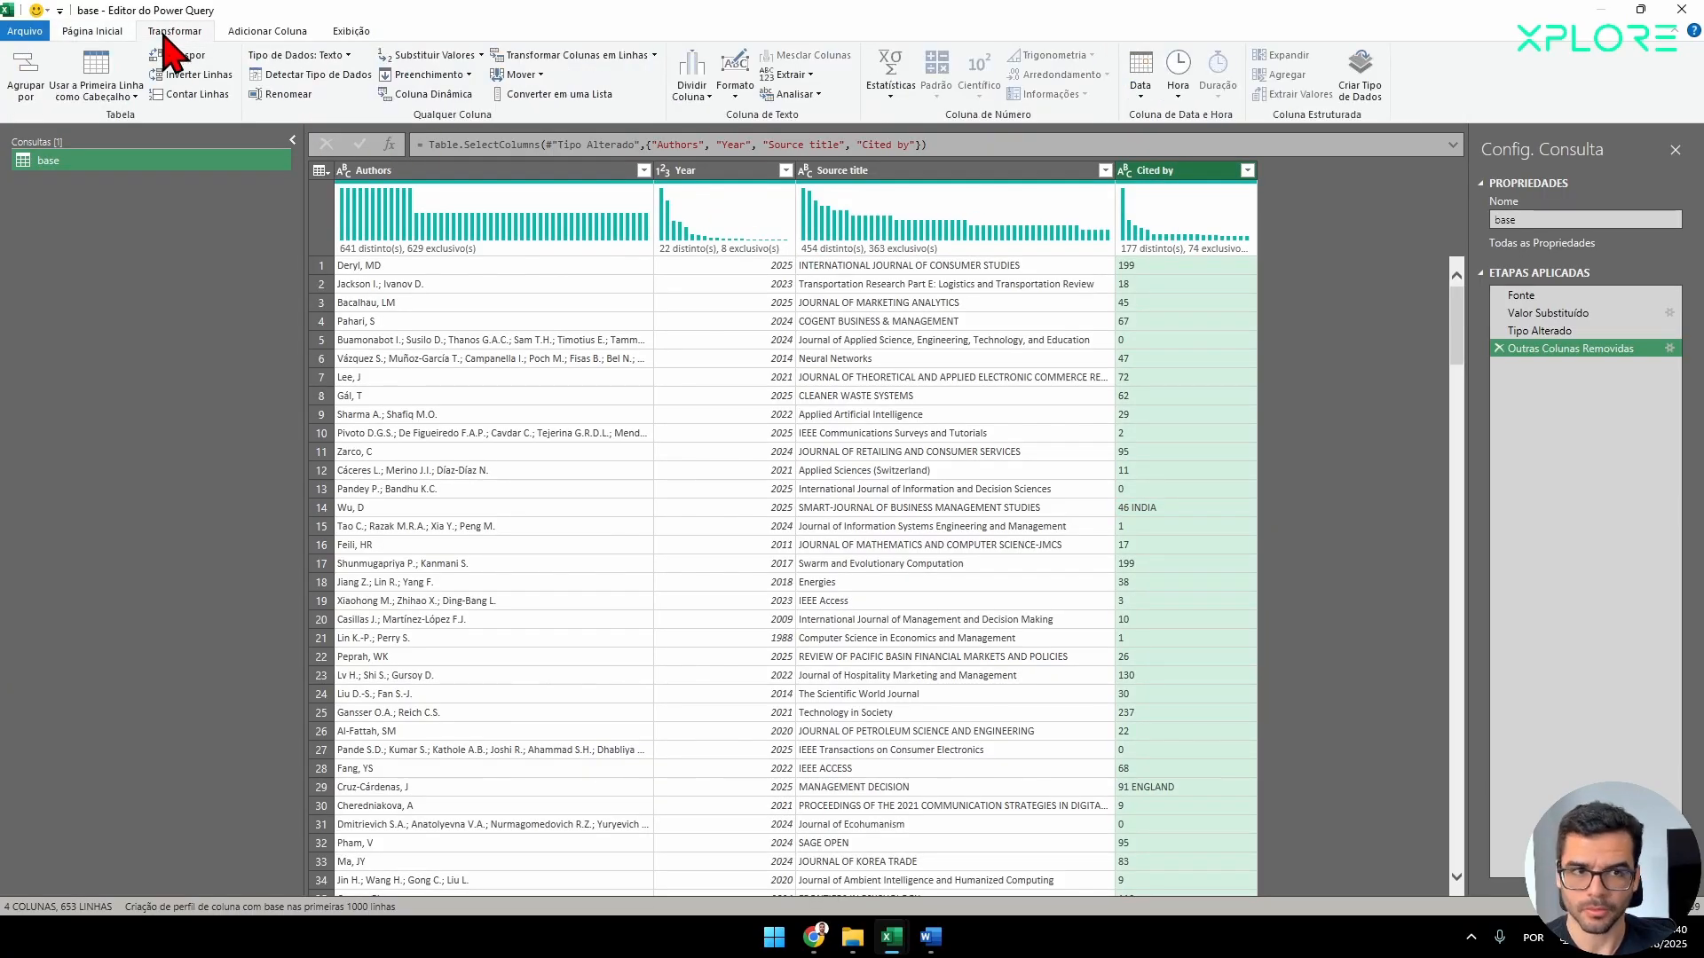
pyautogui.click(804, 76)
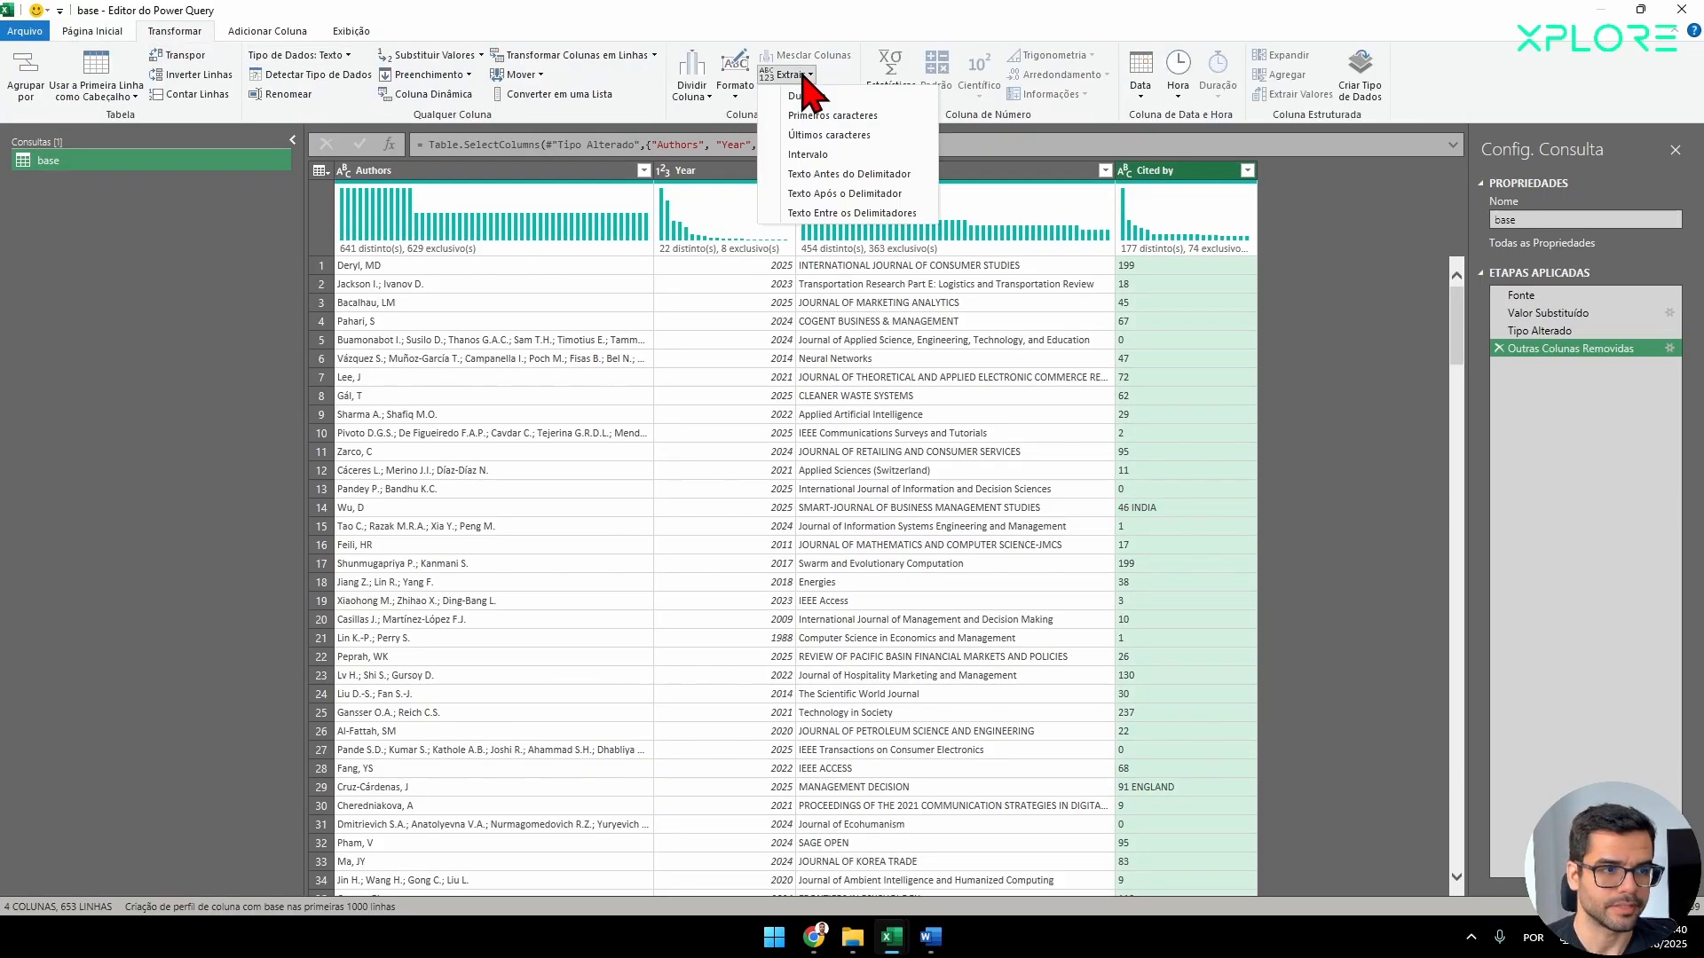
pyautogui.click(803, 174)
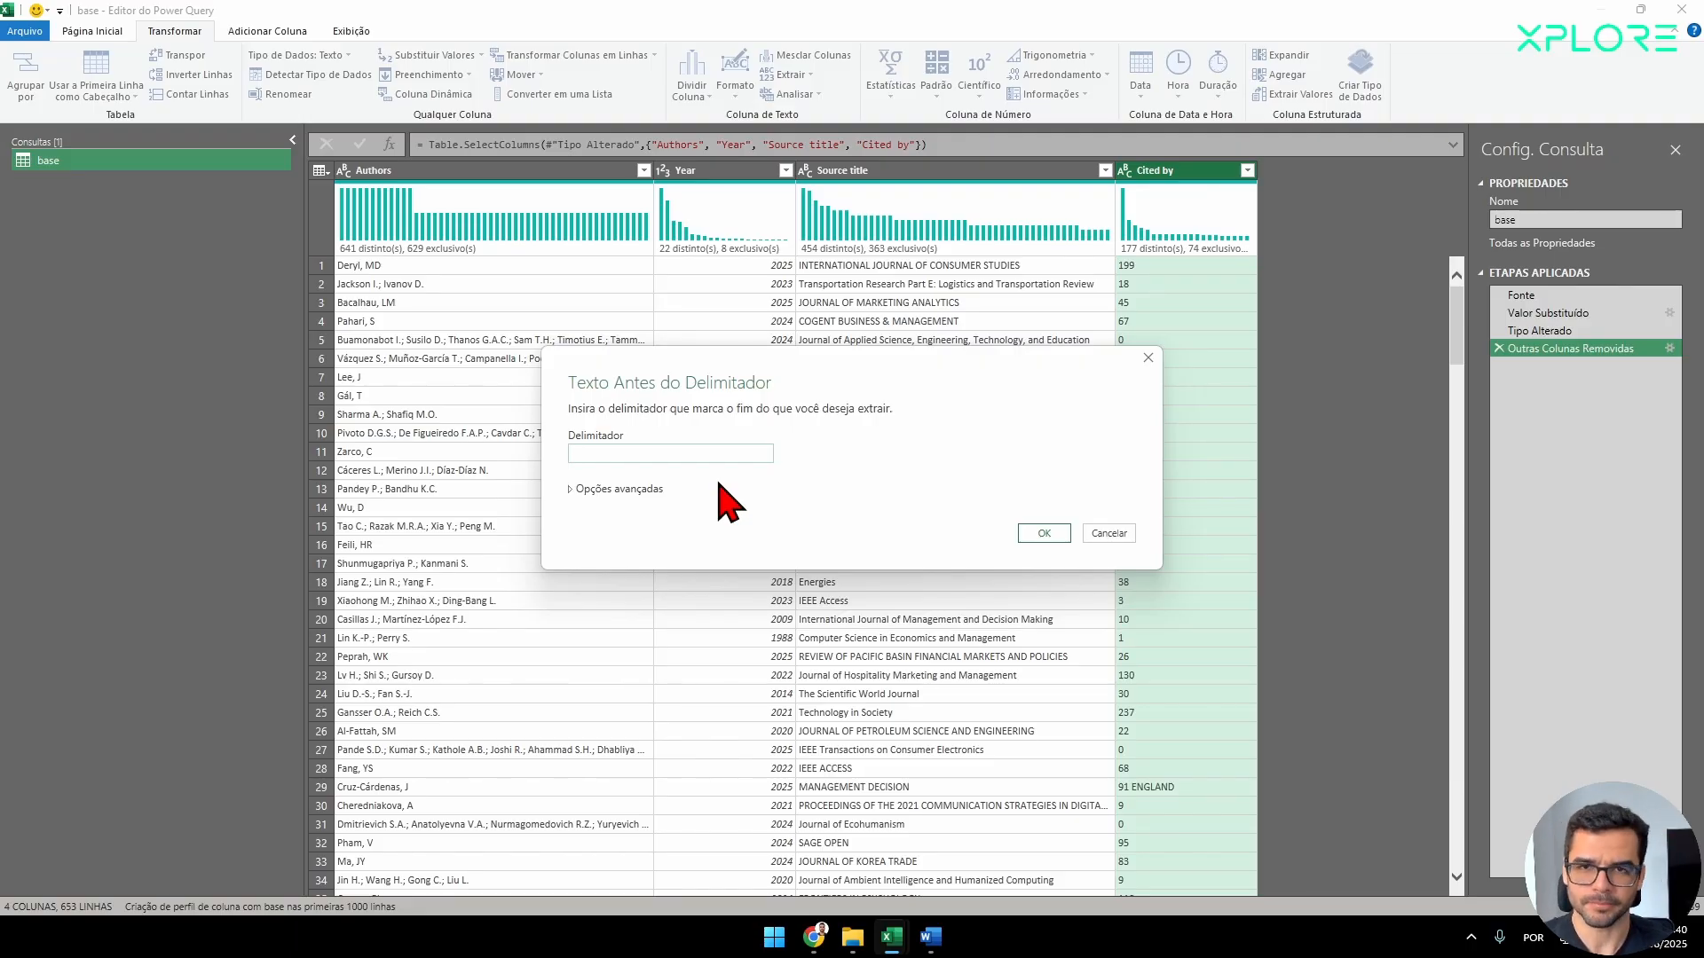
pyautogui.click(1043, 535)
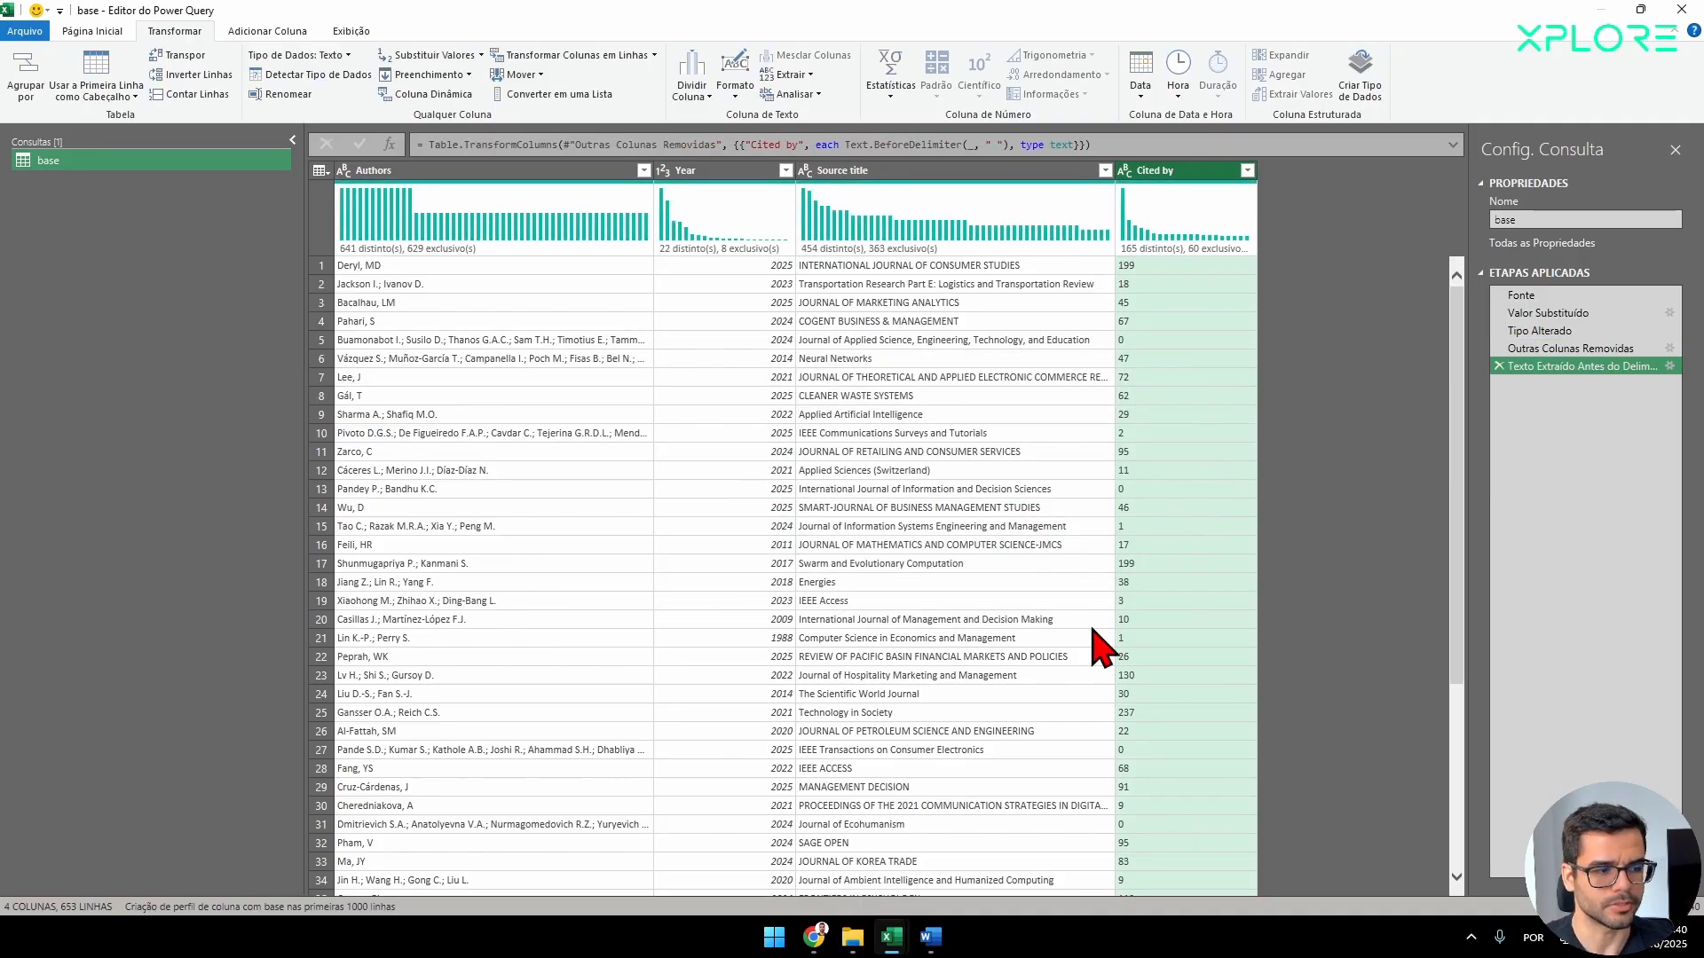
pyautogui.scroll(-20, 1100, 648)
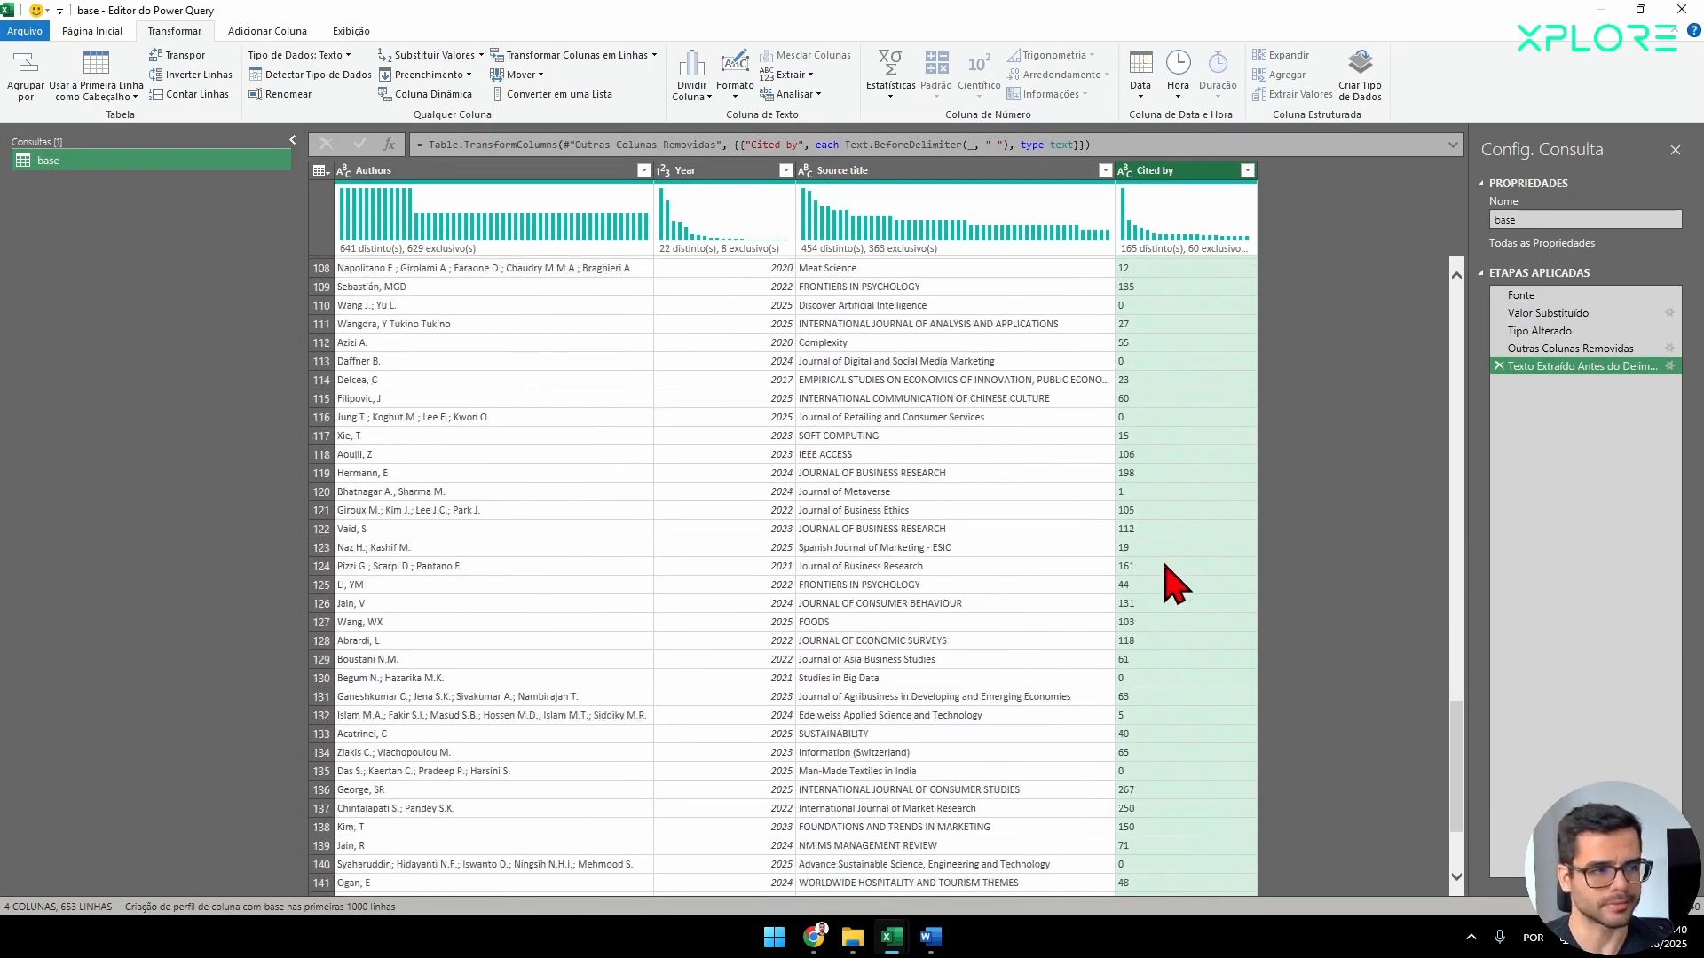
pyautogui.scroll(-13, 1176, 585)
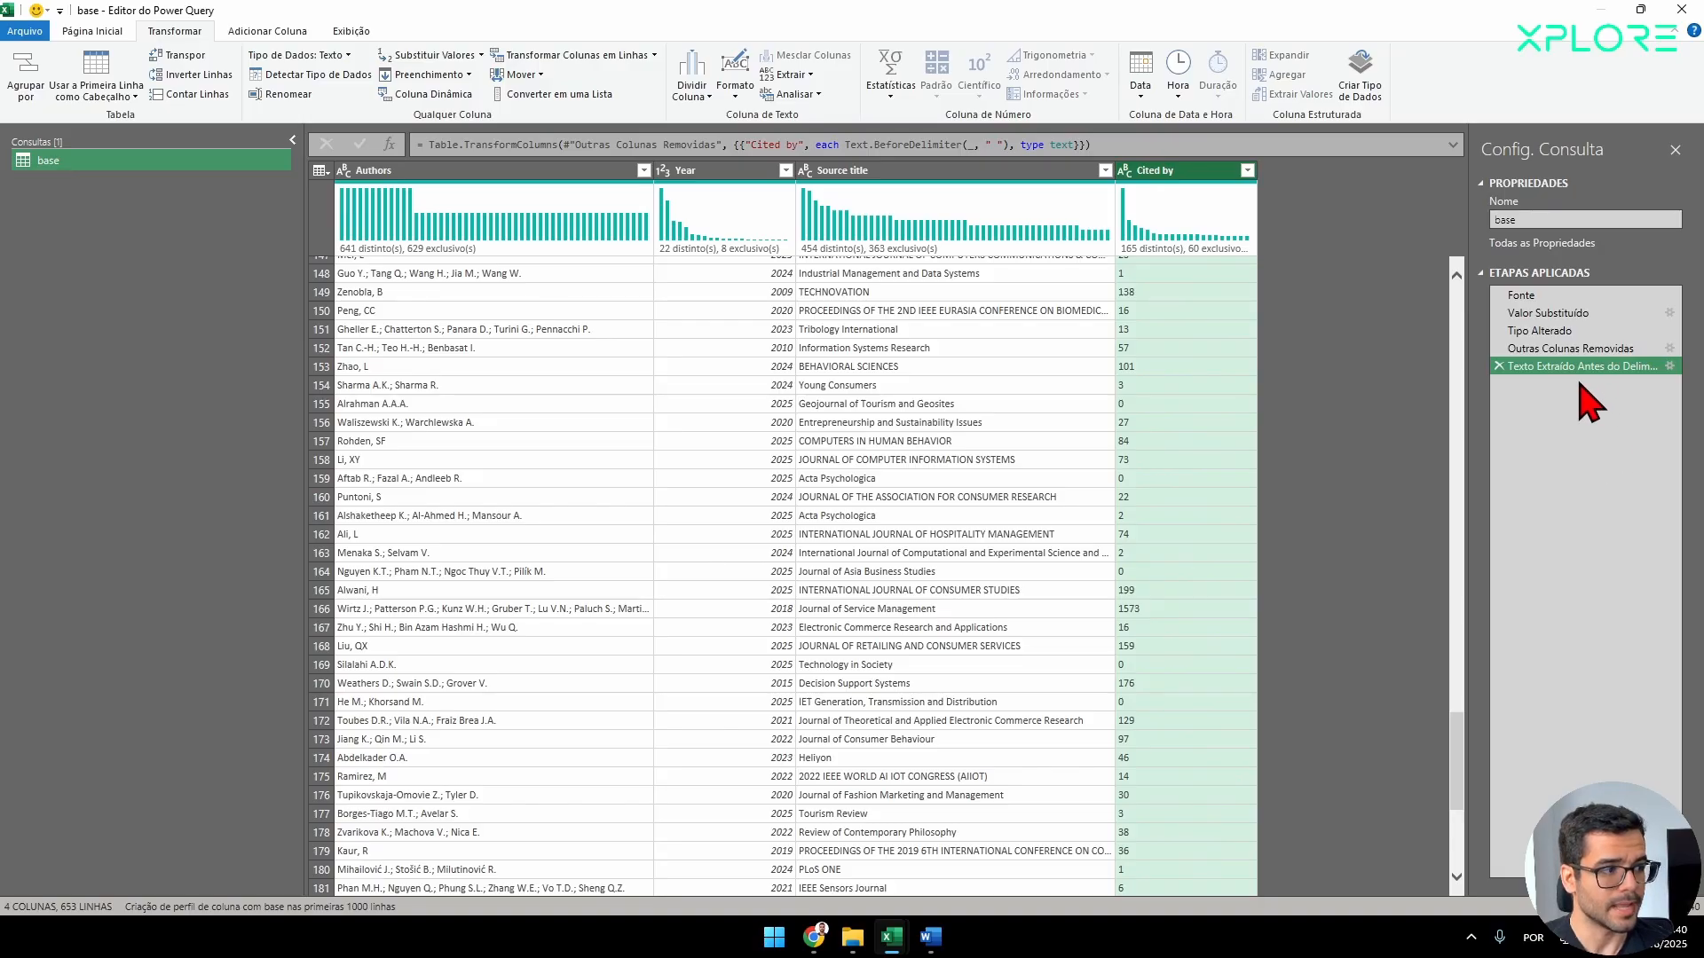
# Move the text extraction step directly after Fonte in the applied steps and check the Cited by column there.
pyautogui.moveTo(1553, 368); pyautogui.dragTo(1580, 307)
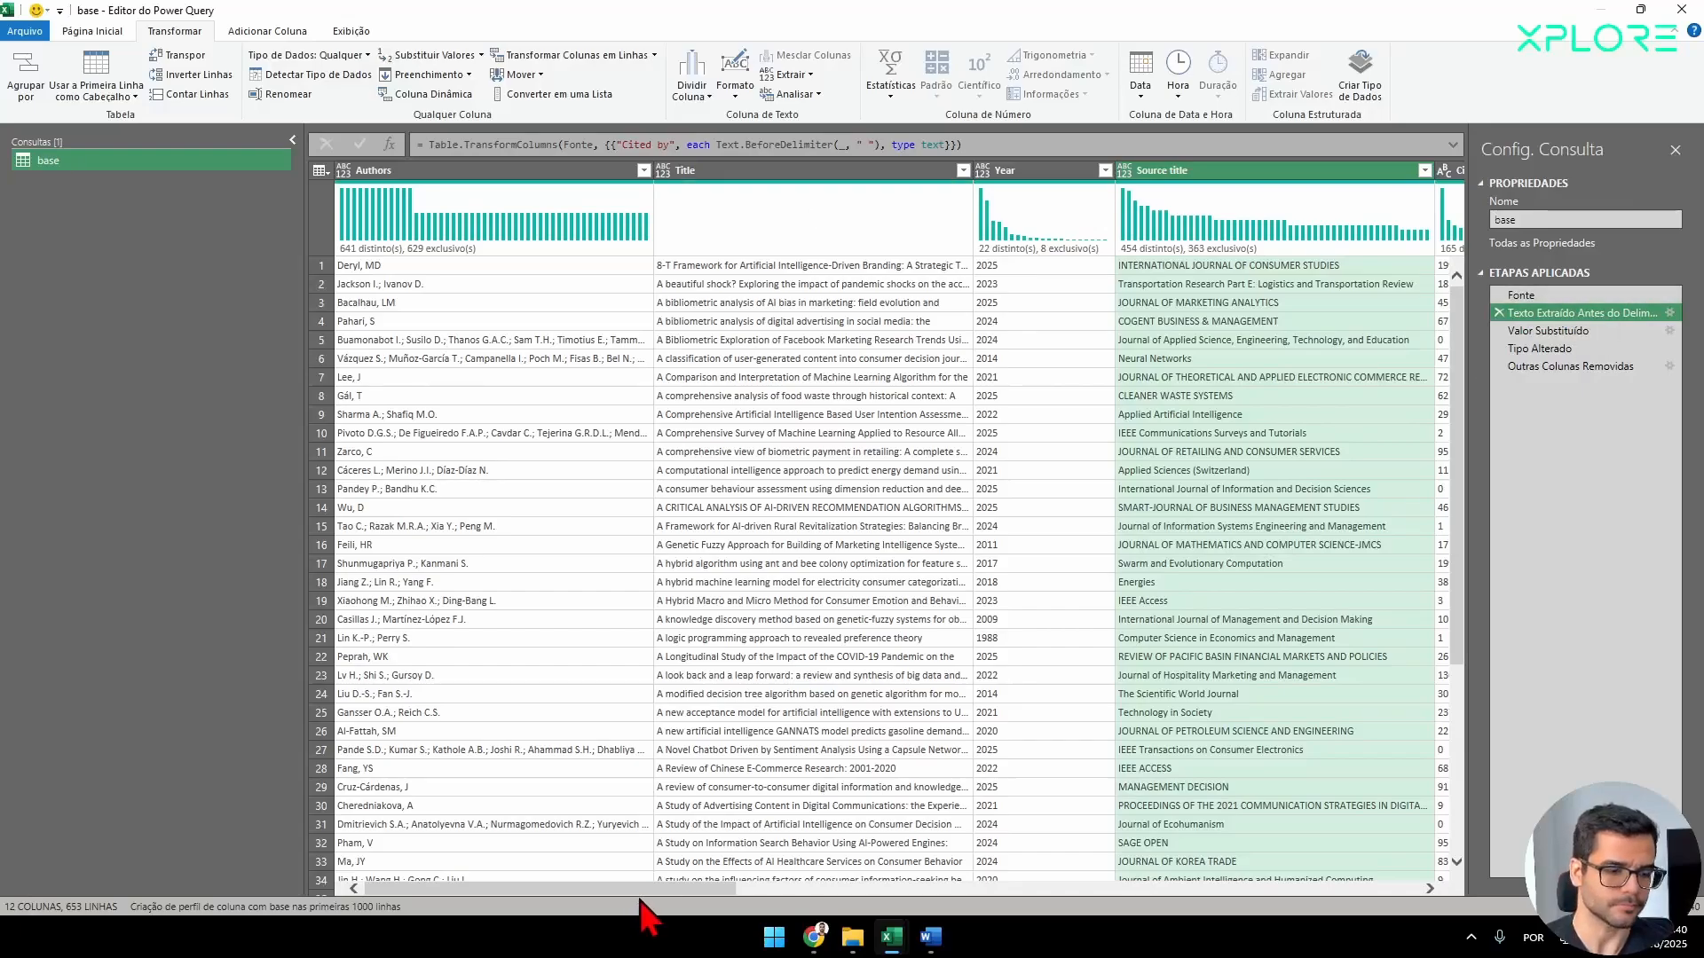
pyautogui.moveTo(640, 899); pyautogui.dragTo(932, 901)
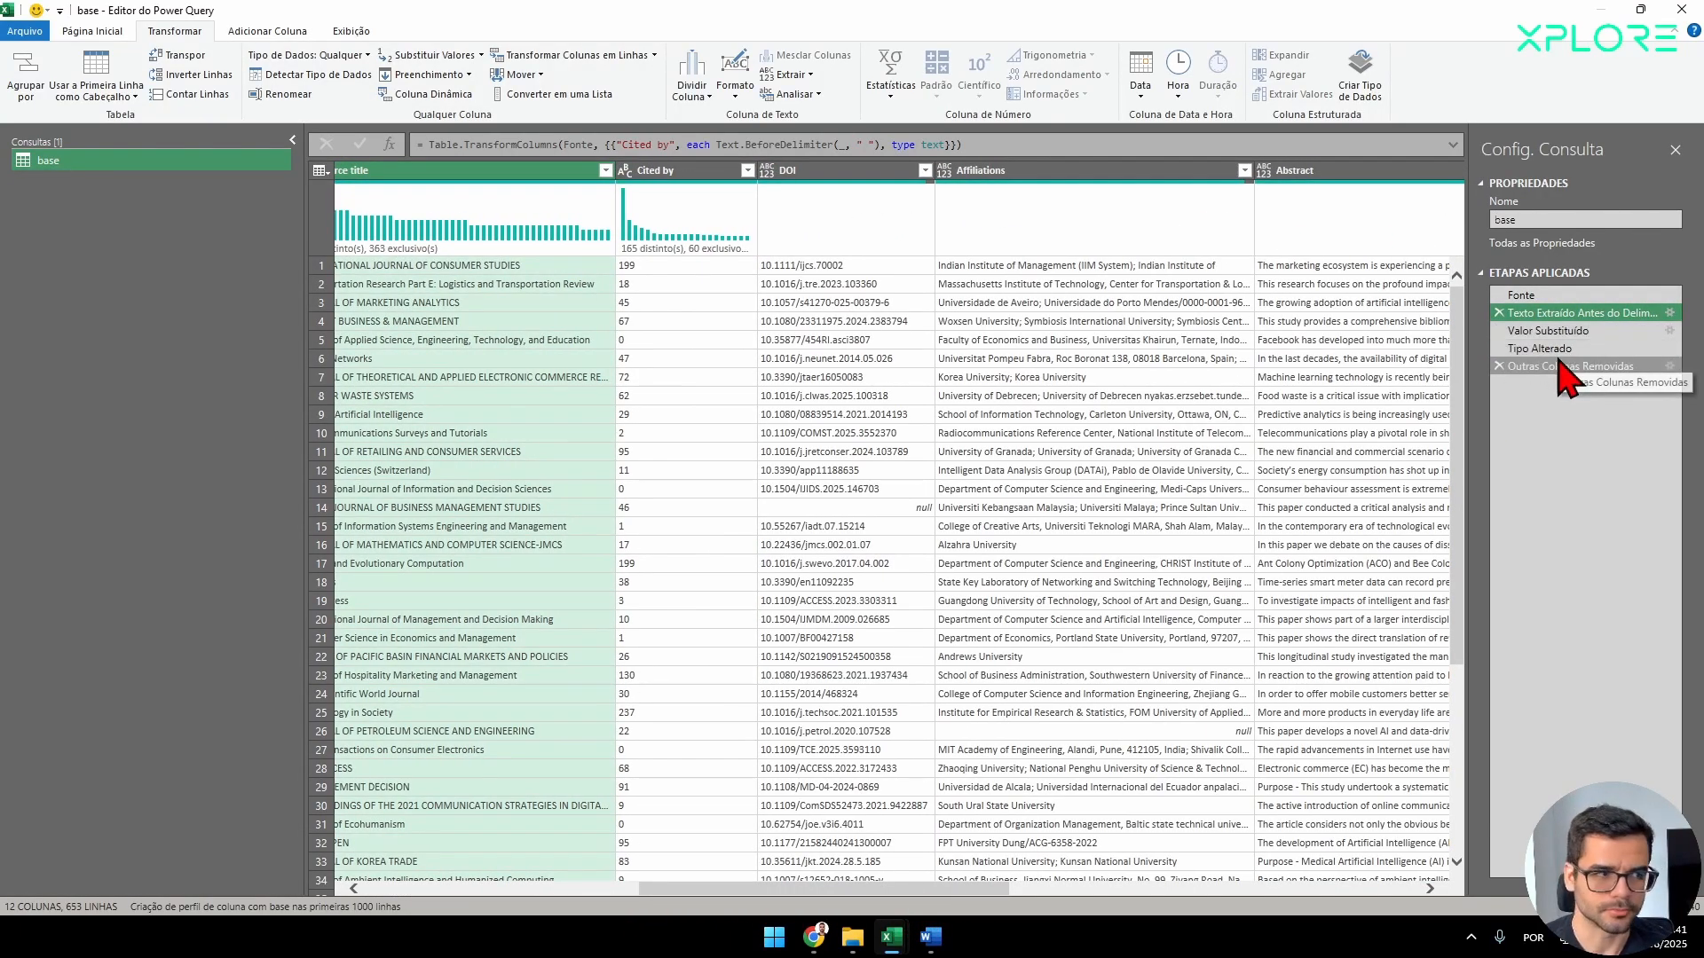
# In the Tipo Alterado step's formula, change the Cited by column's type to Int64.Type after checking its values.
pyautogui.click(1551, 353)
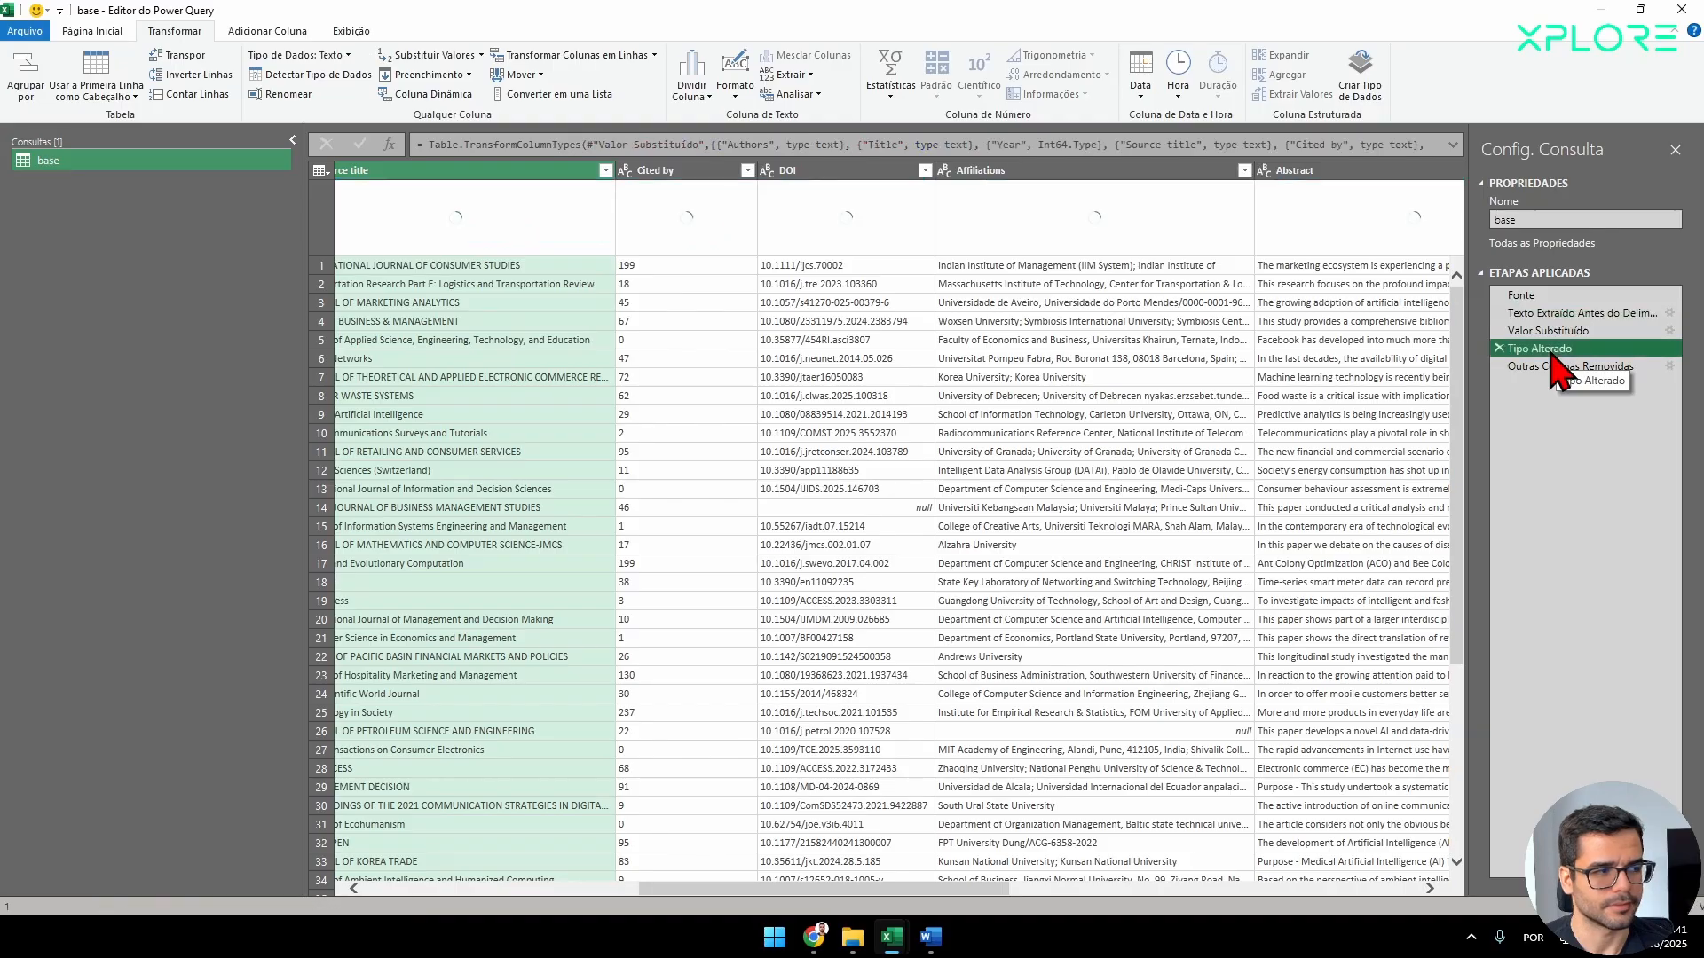
pyautogui.moveTo(664, 892)
pyautogui.mouseDown()
pyautogui.moveTo(1357, 909)
pyautogui.moveTo(1168, 879)
pyautogui.moveTo(731, 859)
pyautogui.moveTo(662, 883)
pyautogui.mouseUp()
pyautogui.click(563, 532)
pyautogui.scroll(-5, 603, 573)
pyautogui.scroll(-10, 622, 568)
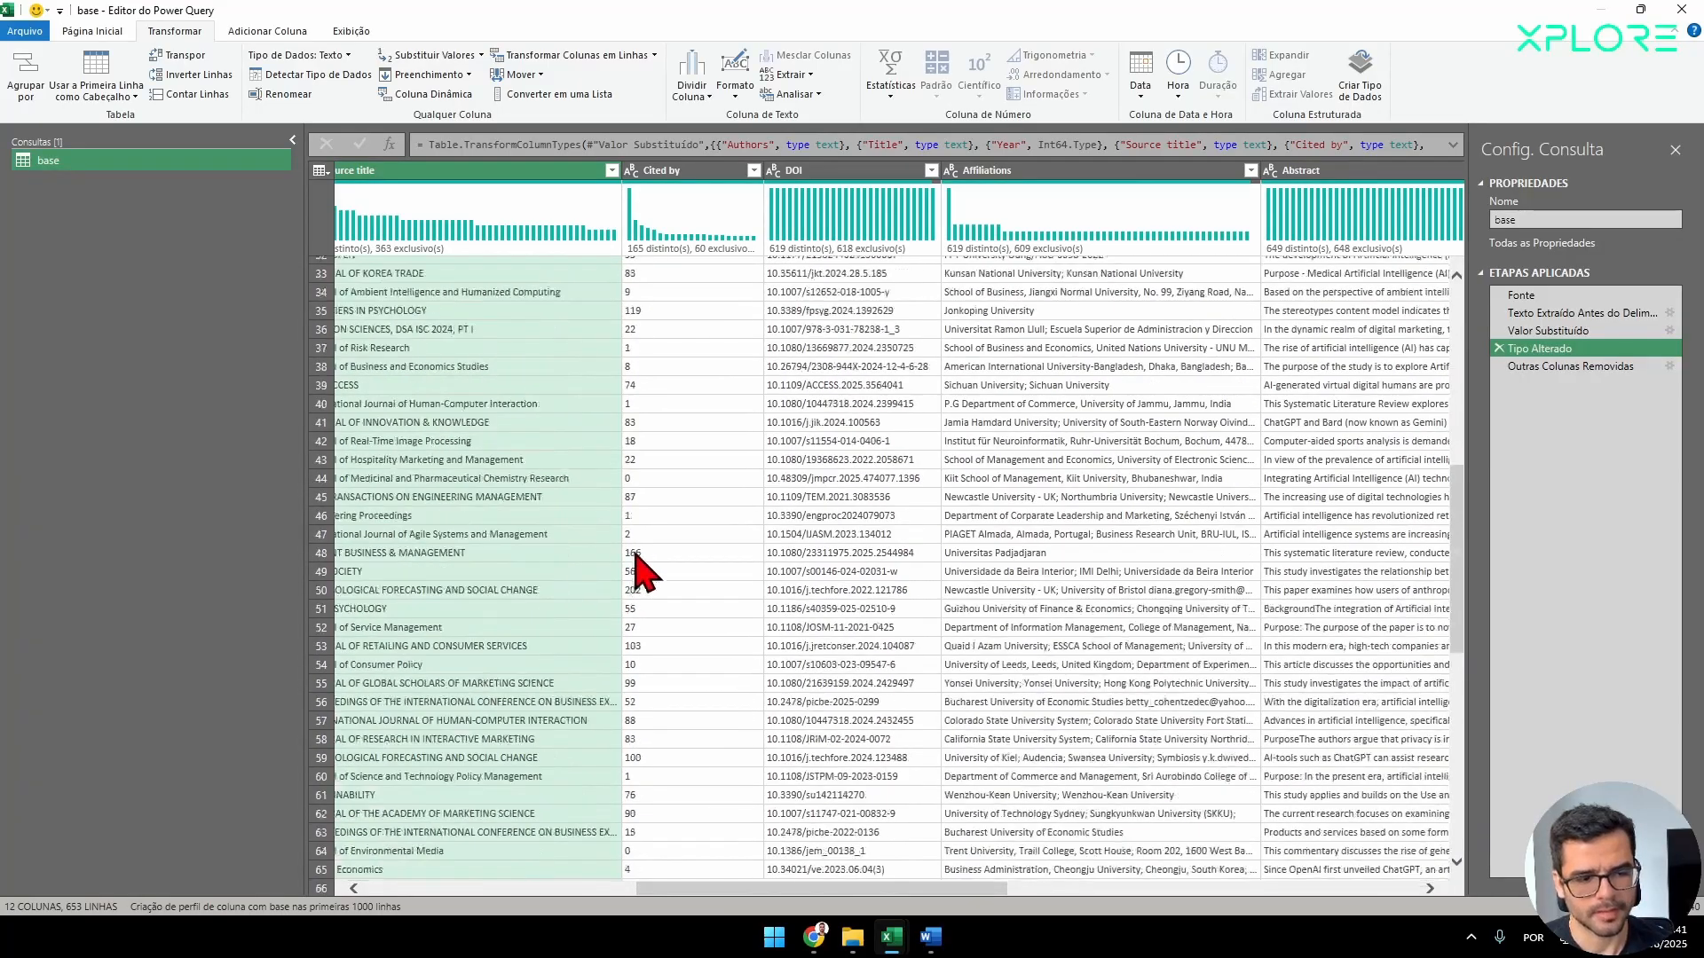
pyautogui.click(700, 173)
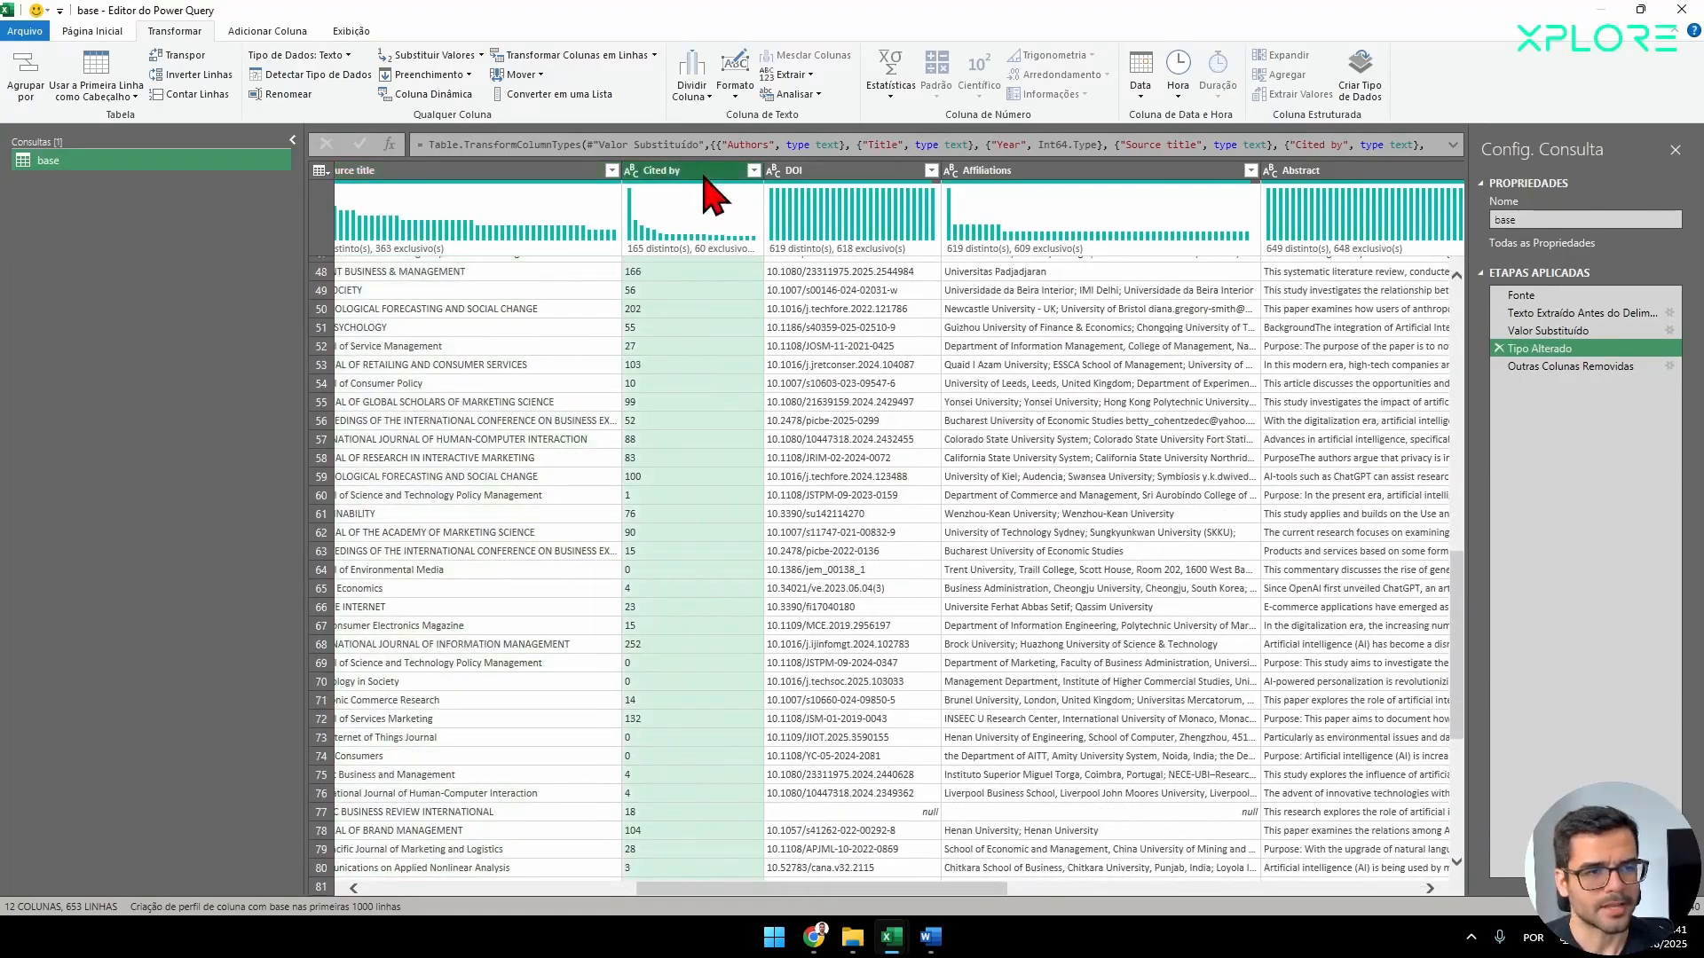
pyautogui.click(1453, 146)
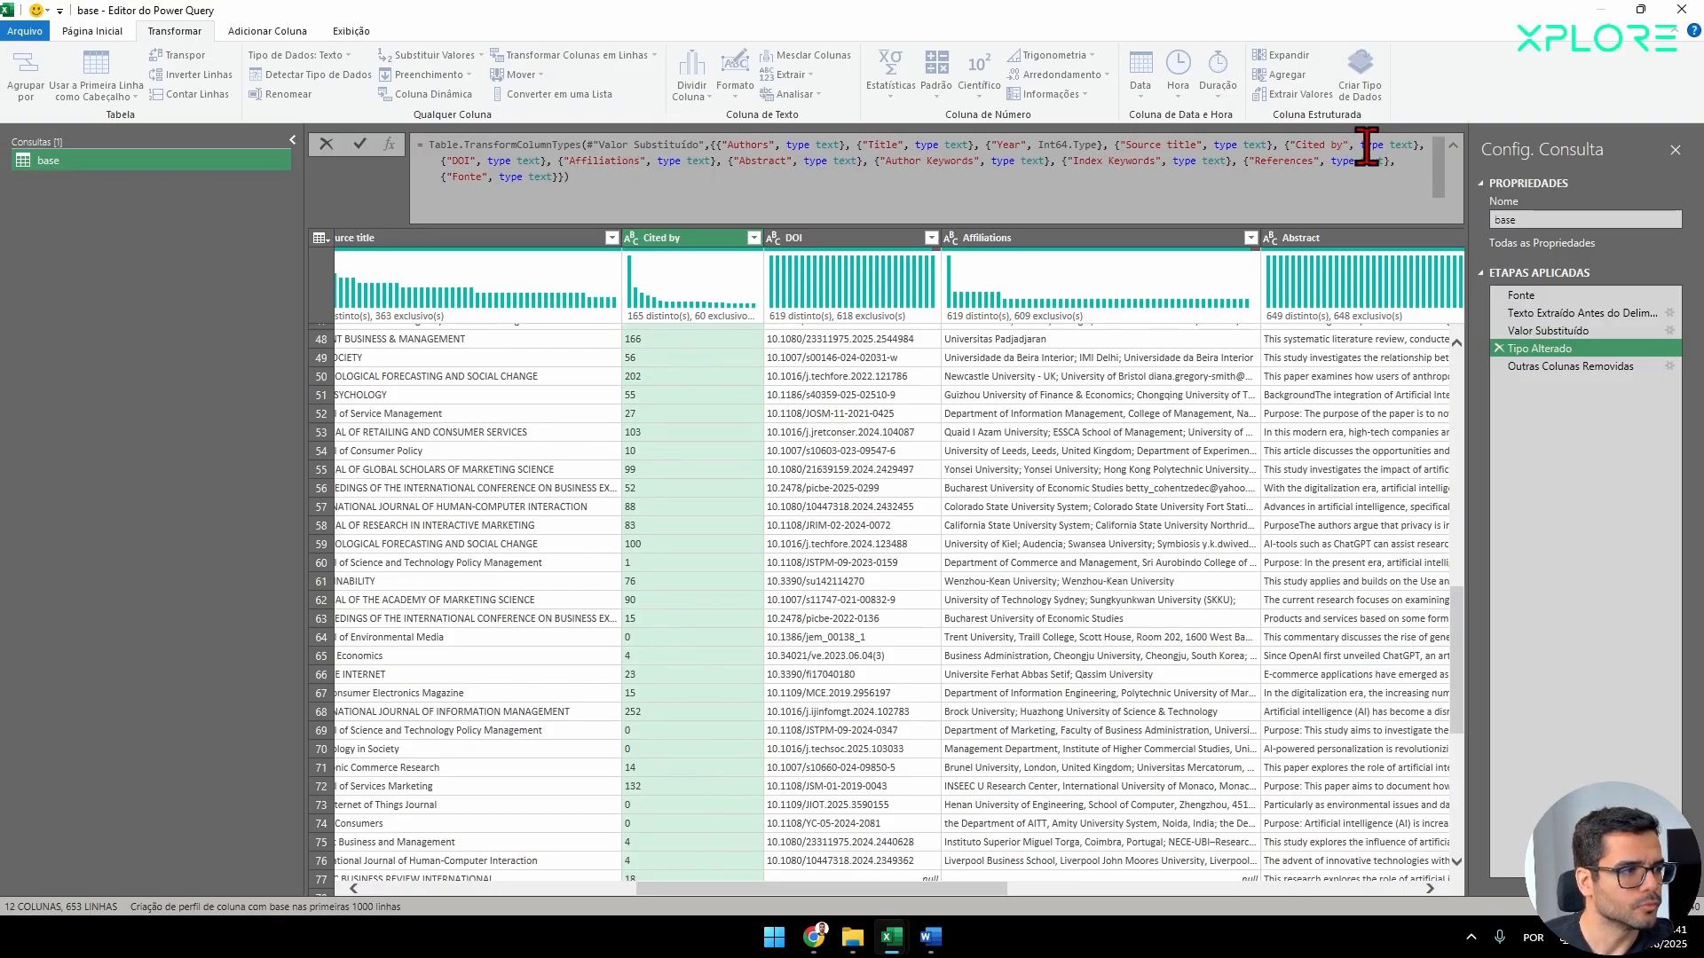
pyautogui.moveTo(1039, 151); pyautogui.dragTo(1073, 149)
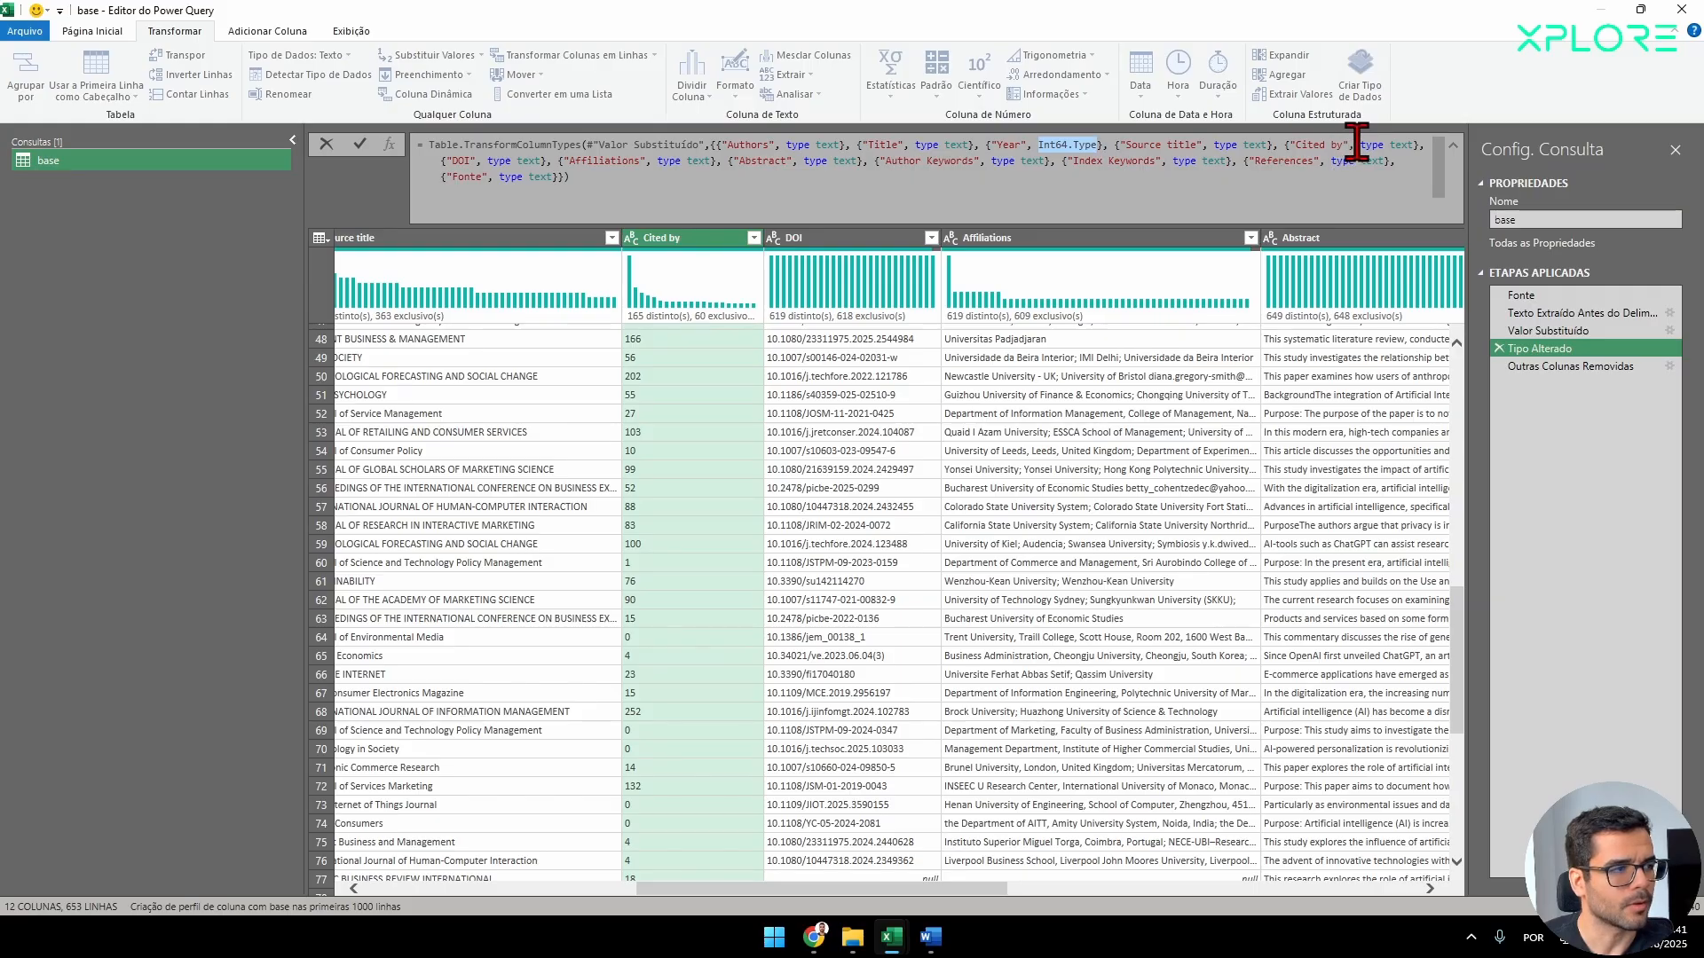
pyautogui.moveTo(1358, 145); pyautogui.dragTo(1415, 146)
pyautogui.write('Int64.Type')
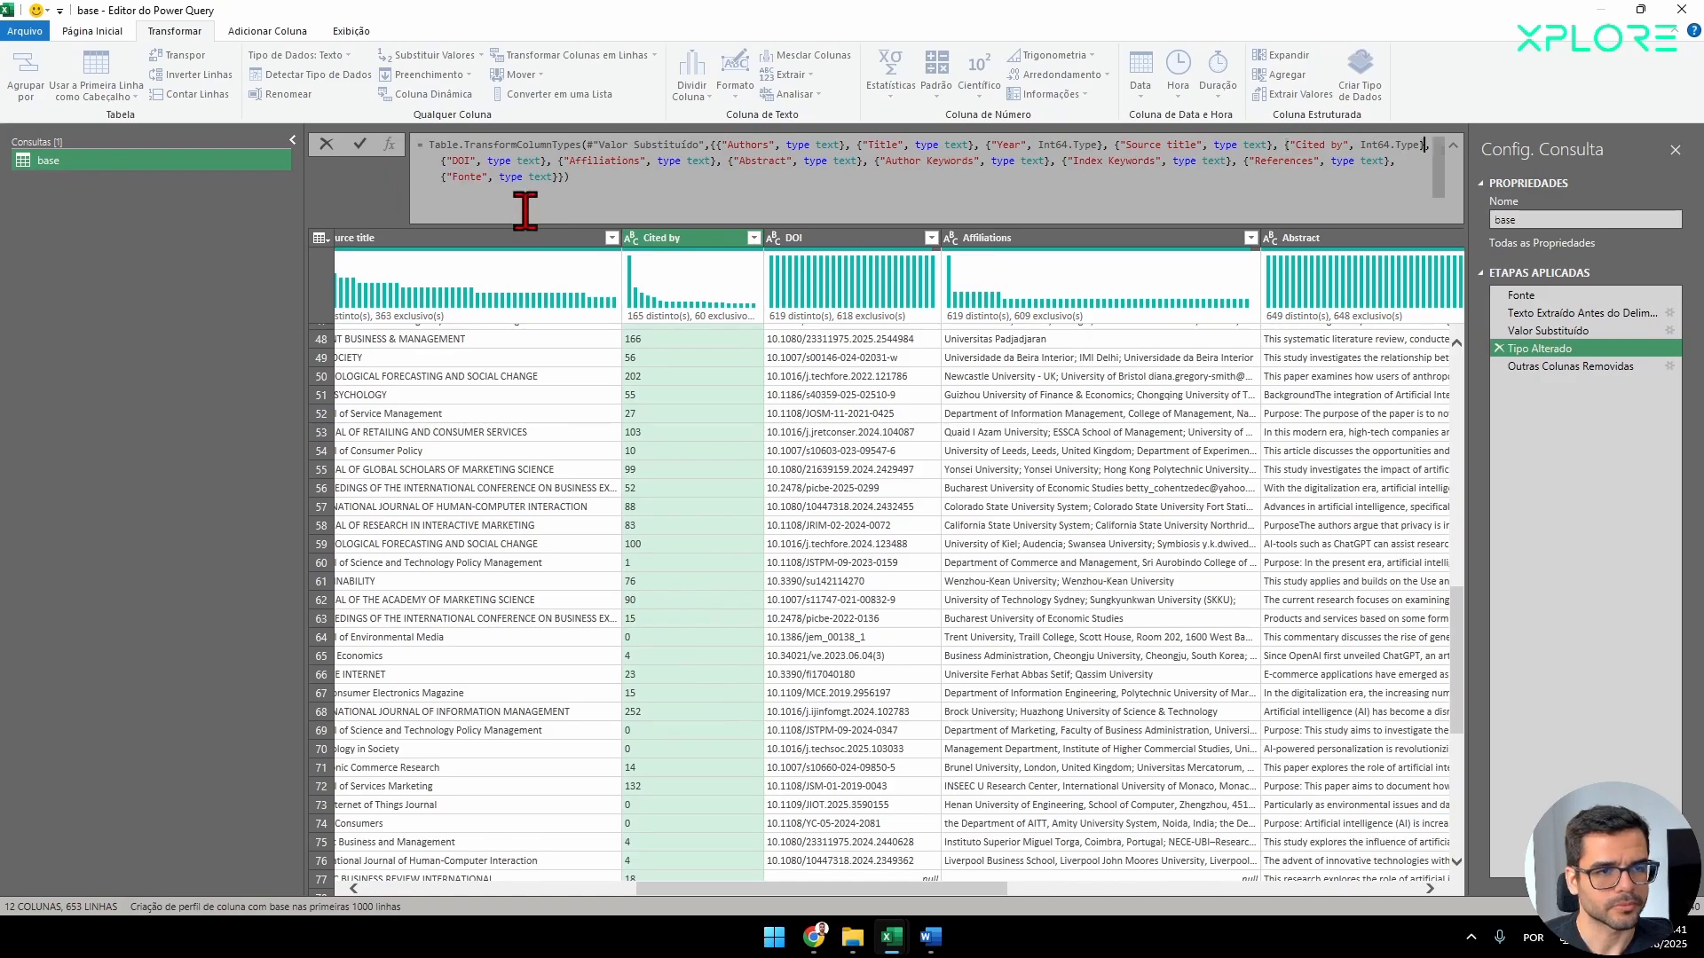
pyautogui.click(359, 149)
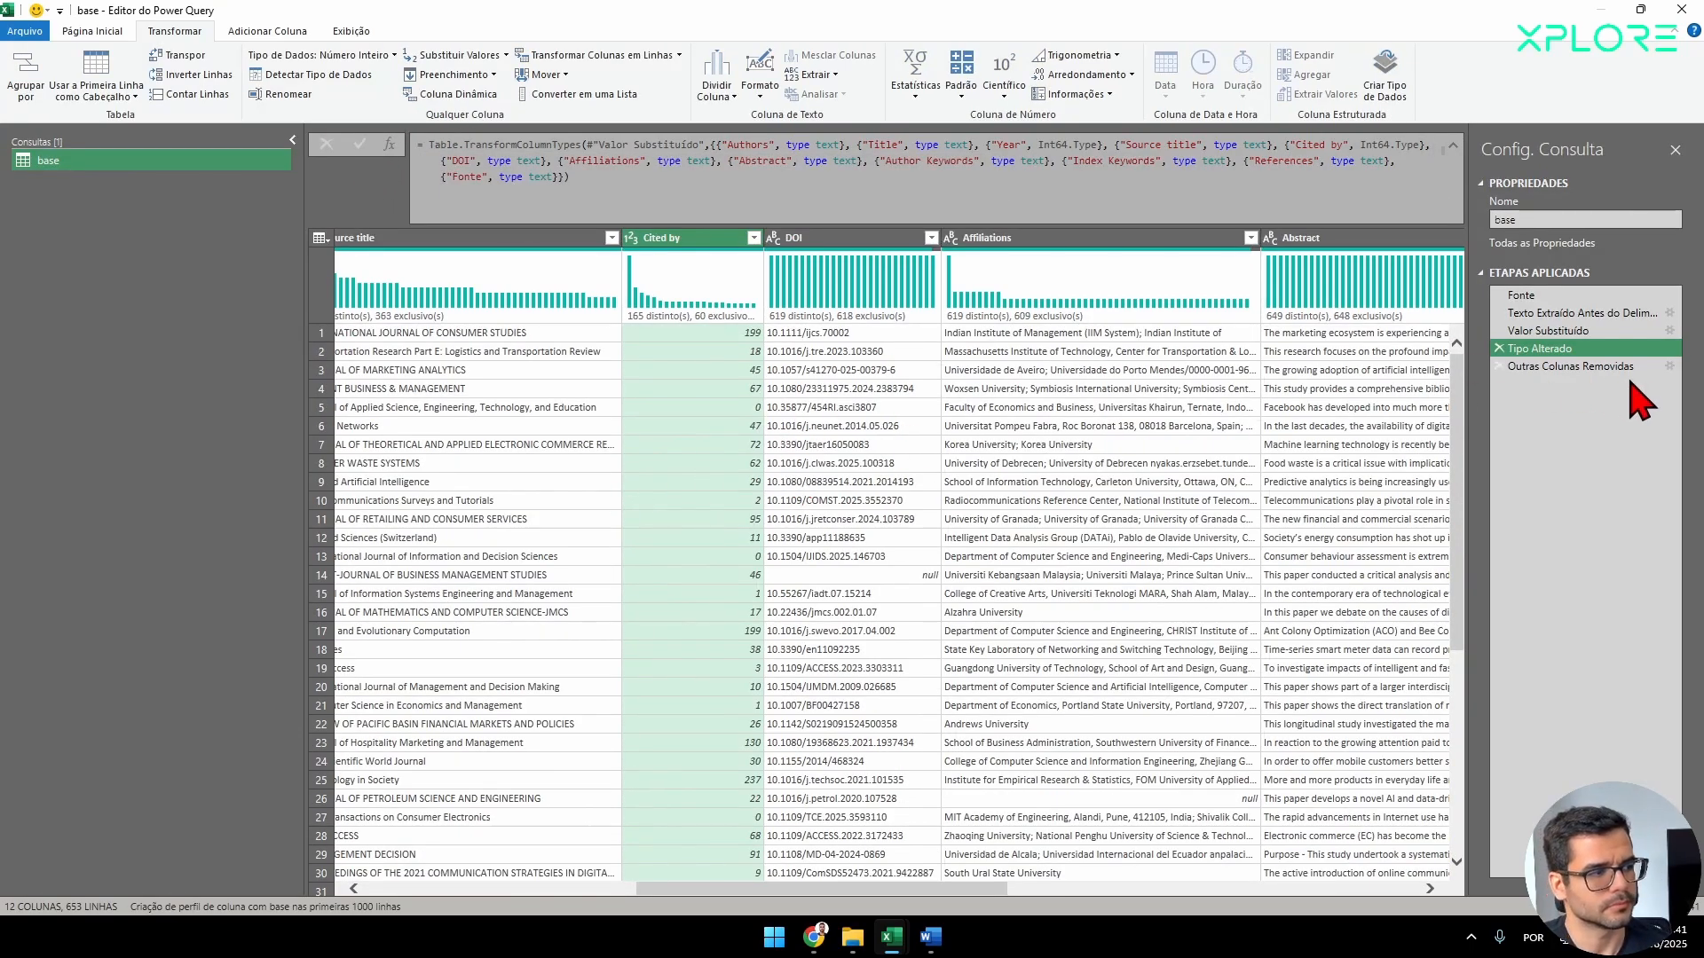
# Review the Outras Colunas Removidas, Valor Substituído and Texto Extraído Antes do Delimitador steps for the cleaned columns.
pyautogui.click(1588, 367)
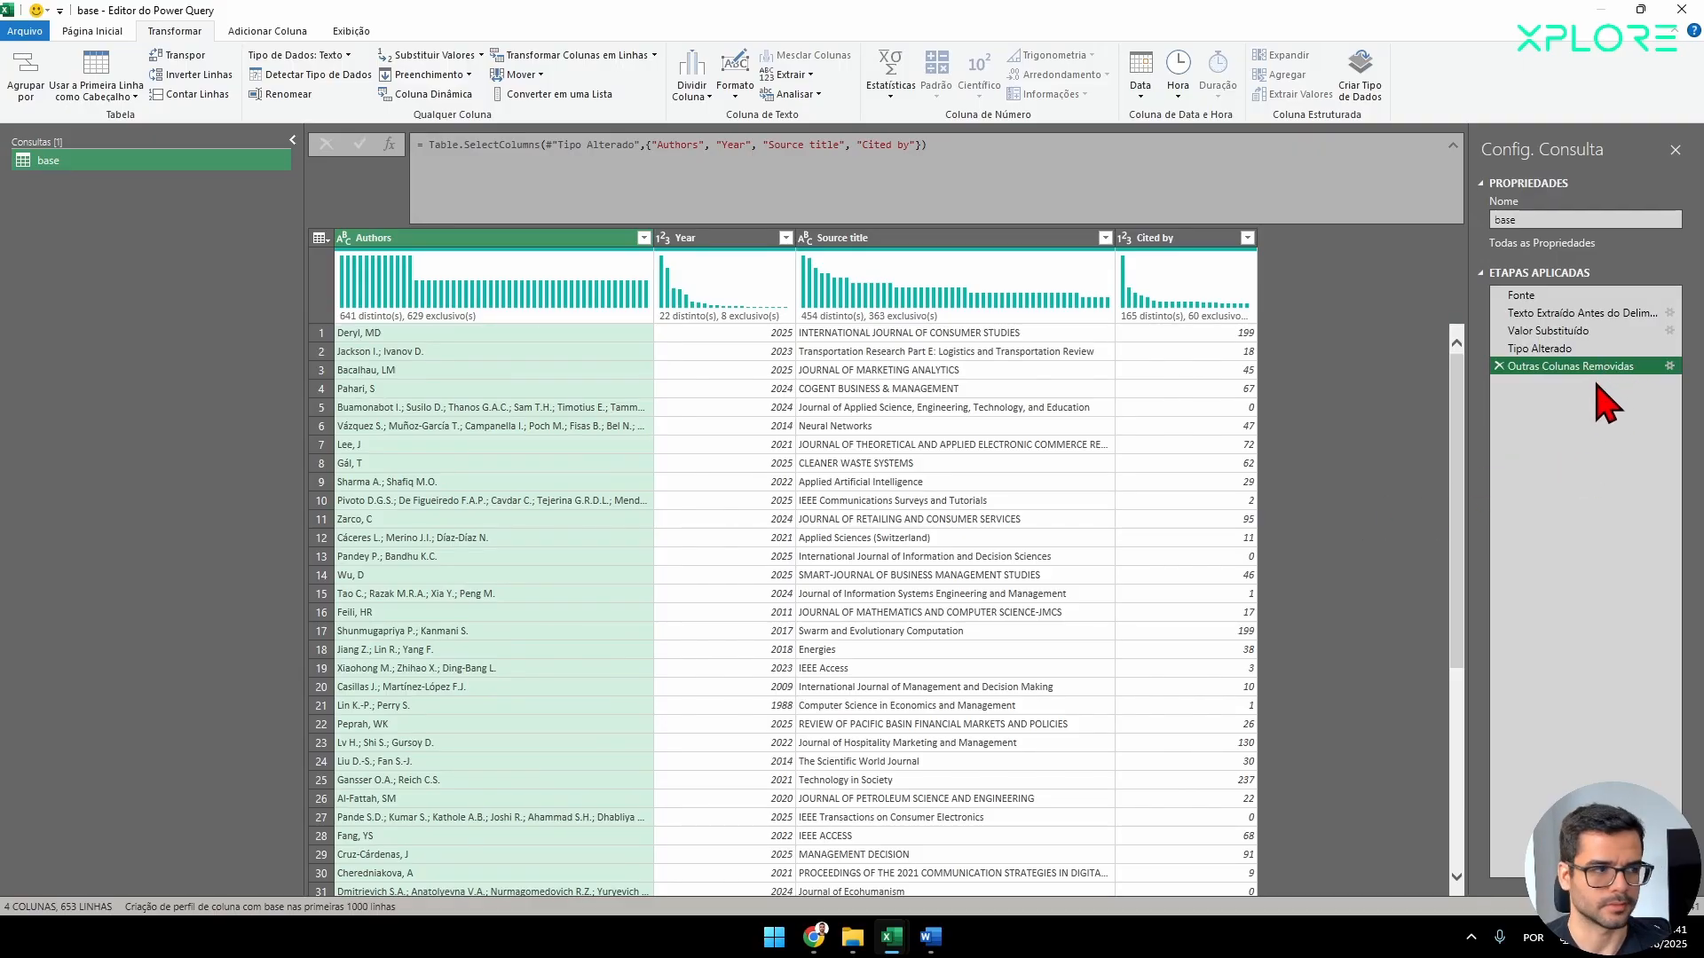
pyautogui.click(1548, 331)
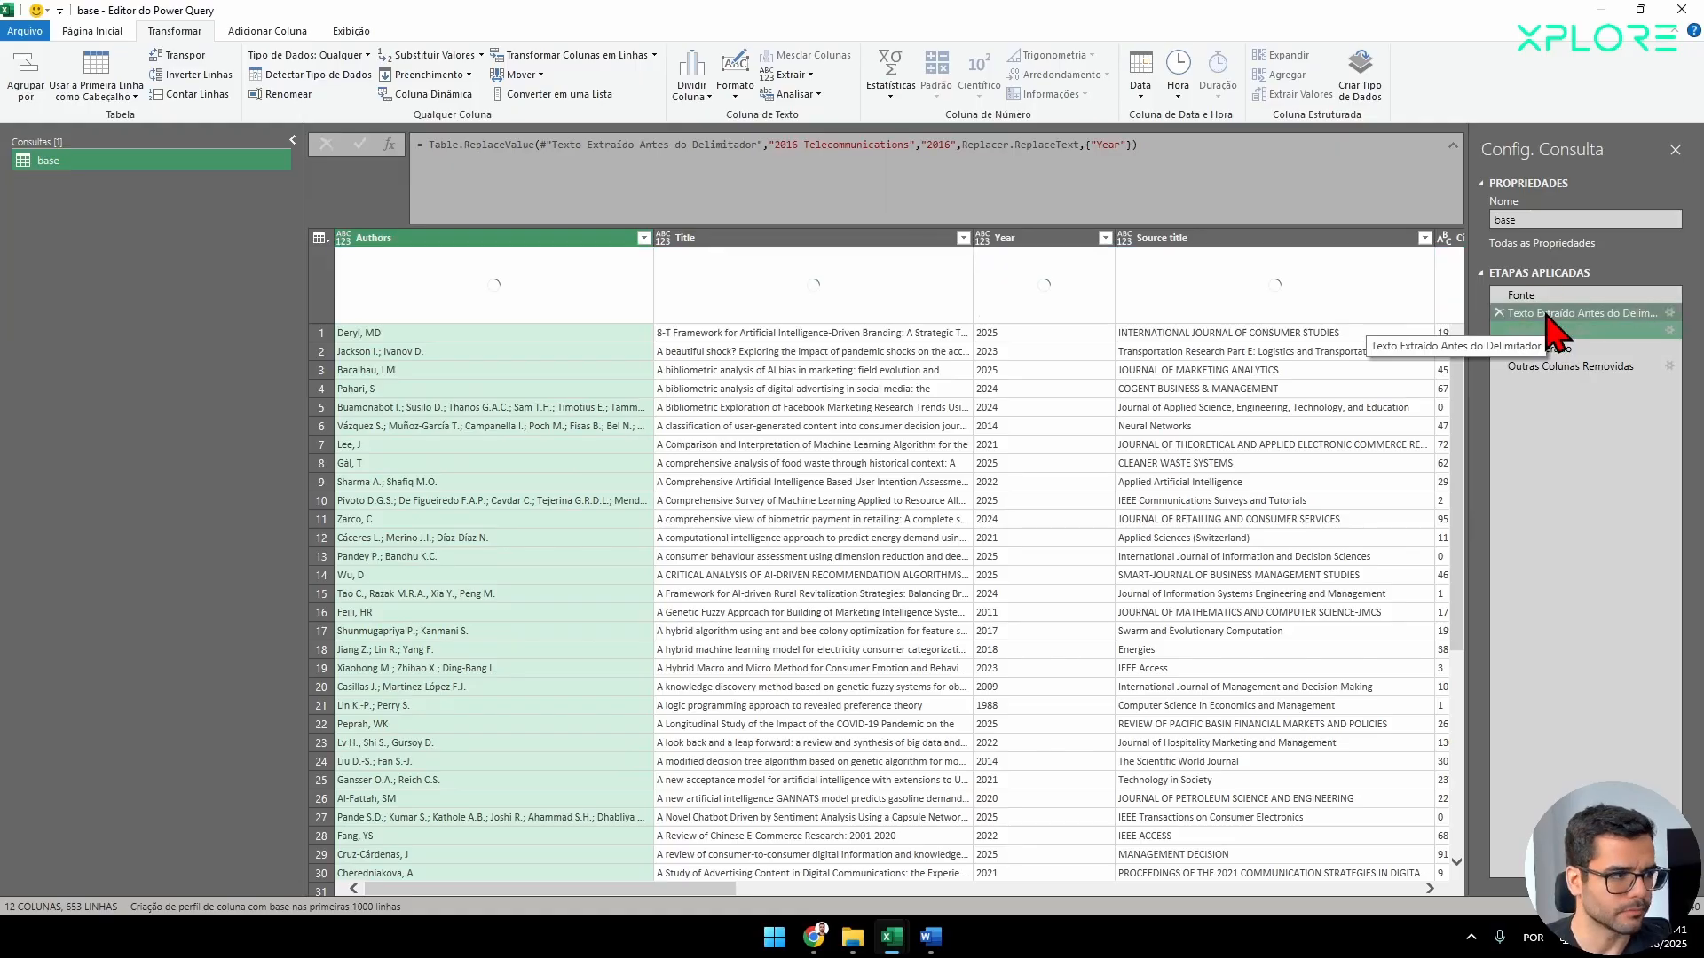
pyautogui.click(1548, 313)
pyautogui.click(1562, 366)
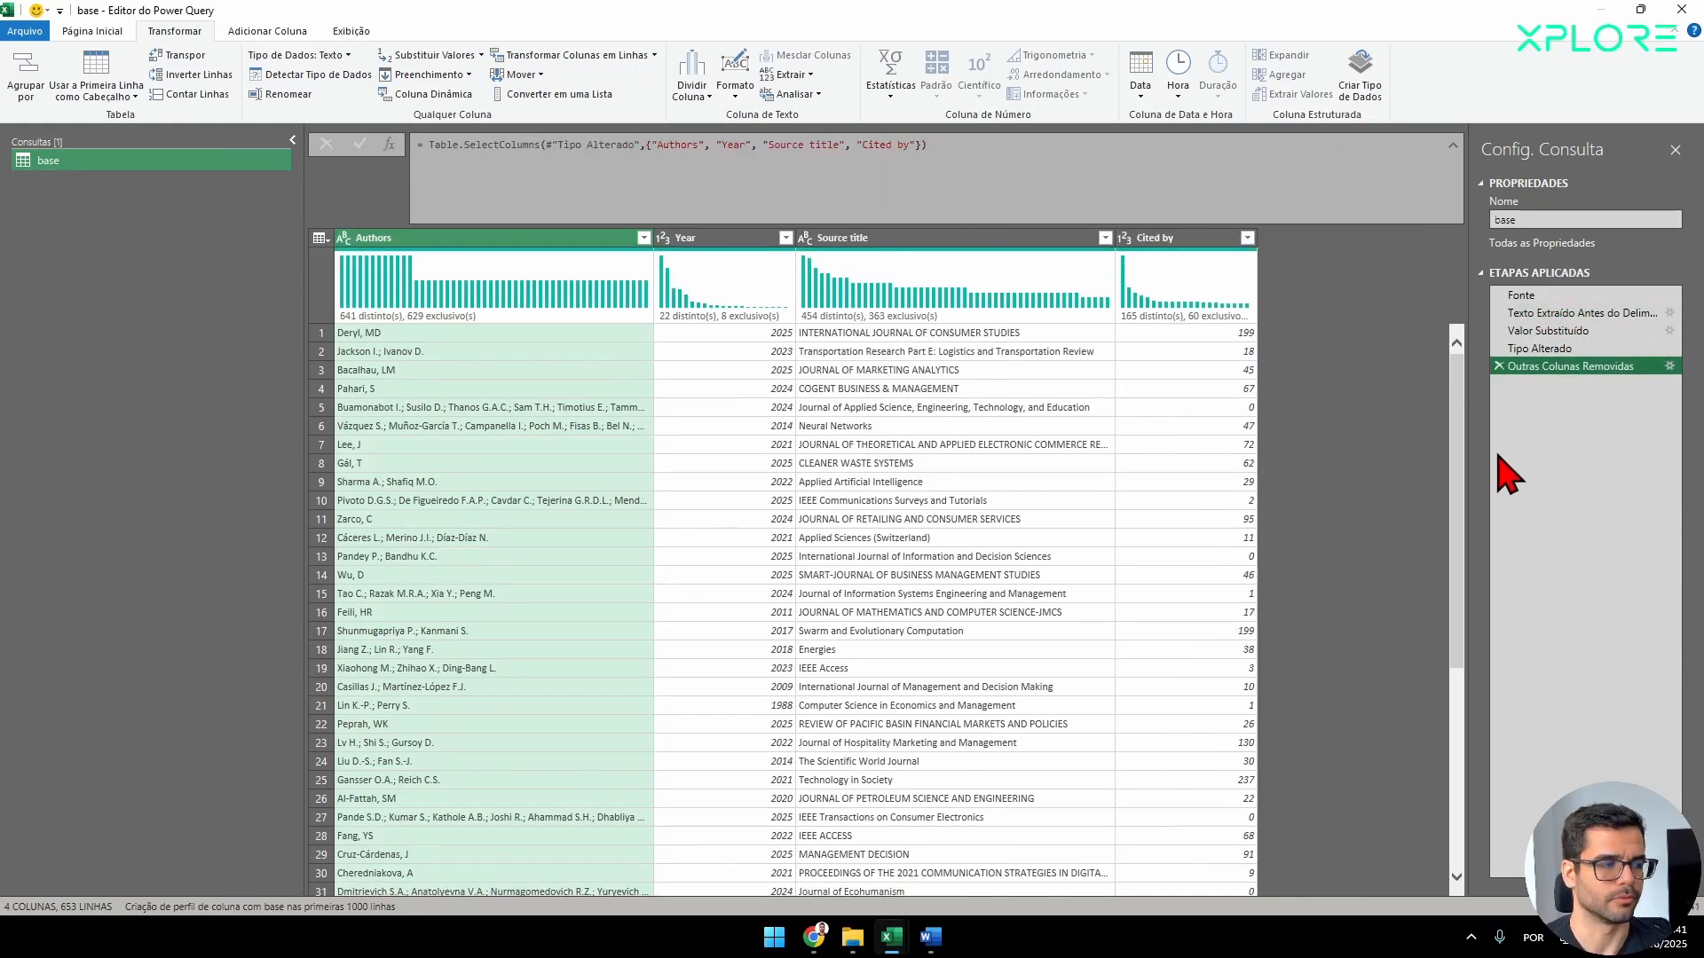
pyautogui.click(924, 822)
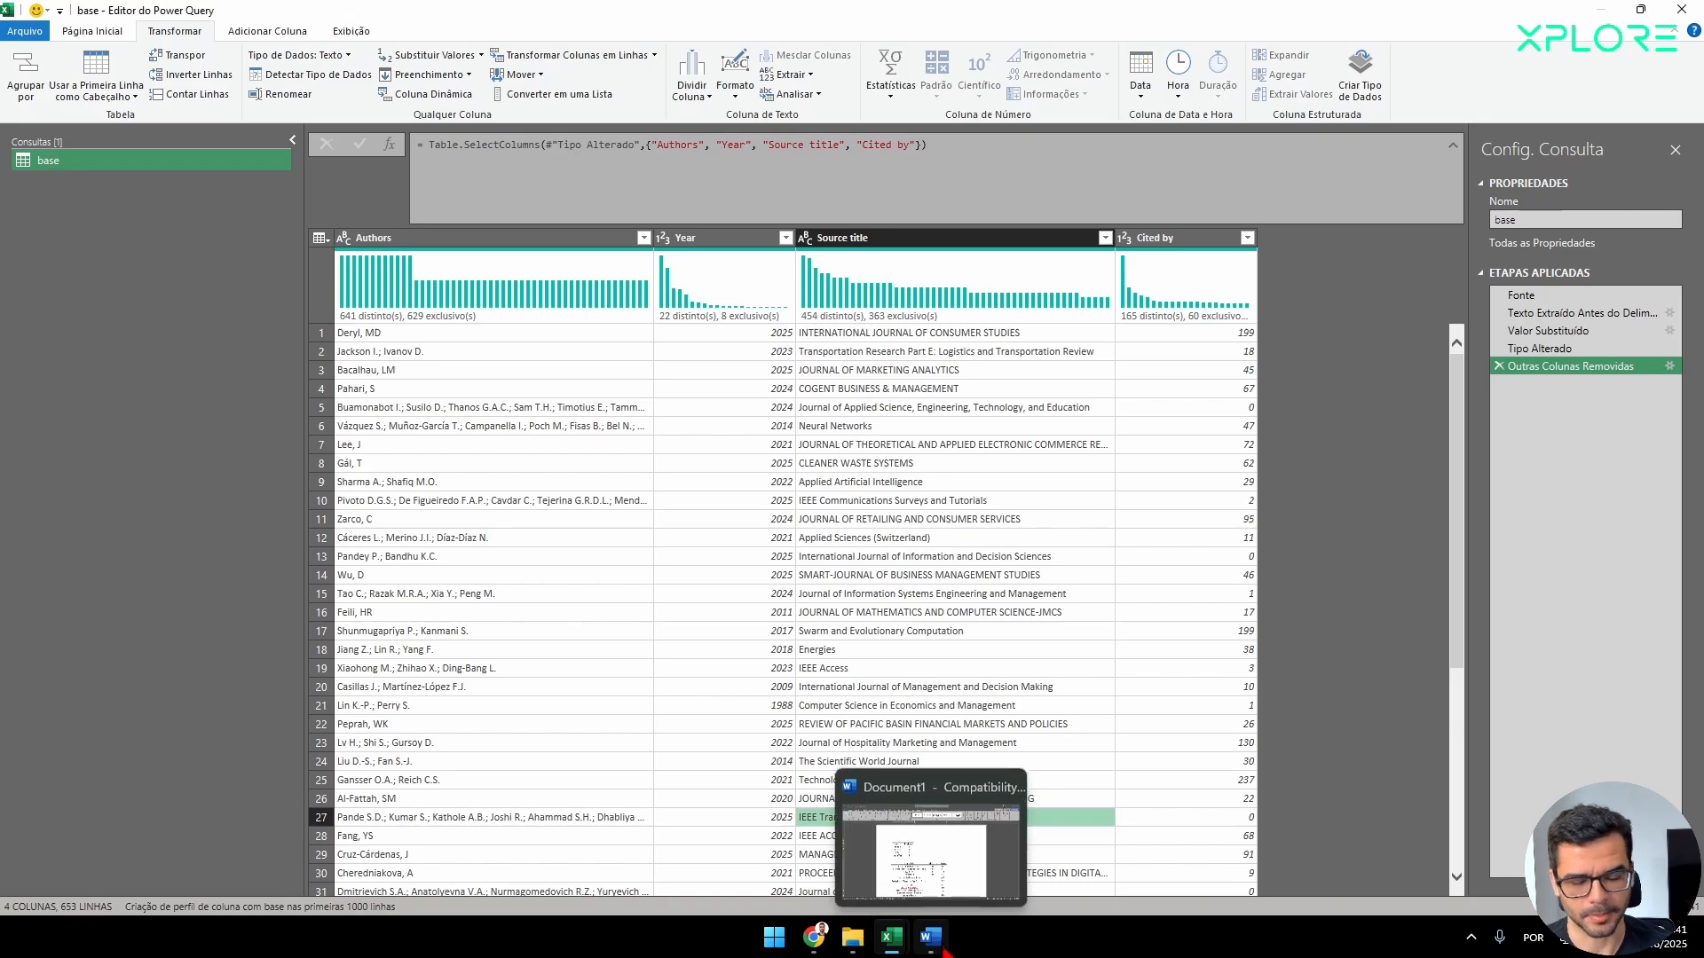
pyautogui.click(426, 240)
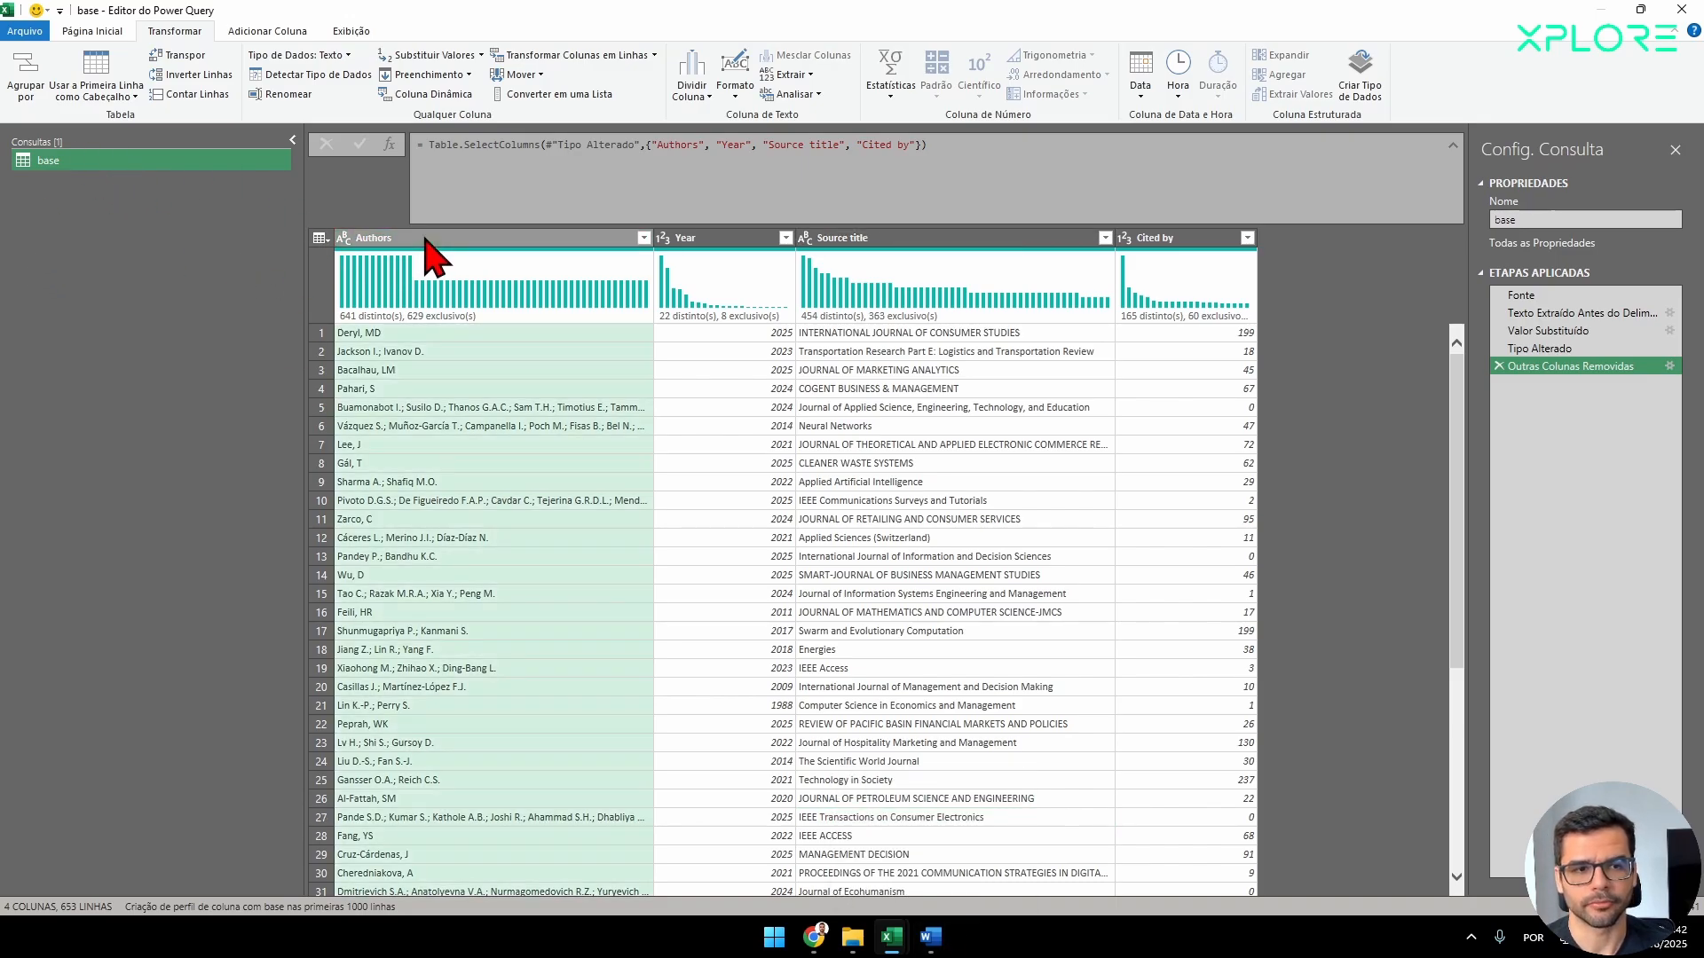
pyautogui.rightClick(425, 238)
pyautogui.click(174, 191)
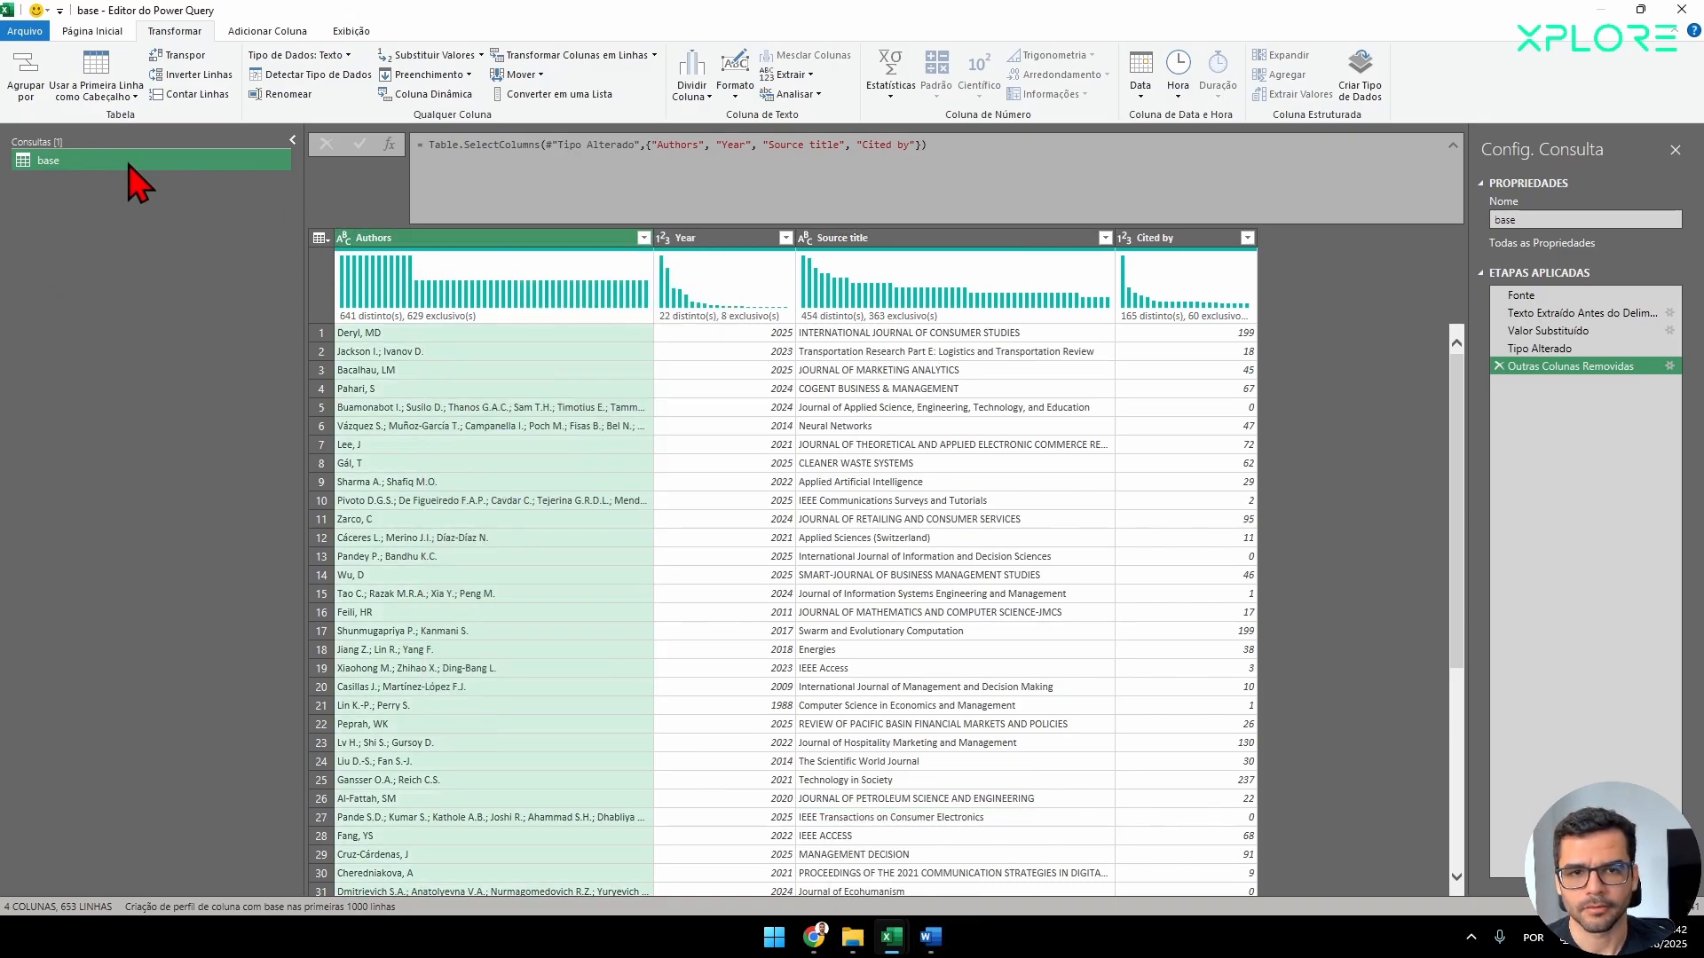
# Create a new query as a reference to base and compare it with the original query.
pyautogui.rightClick(76, 178)
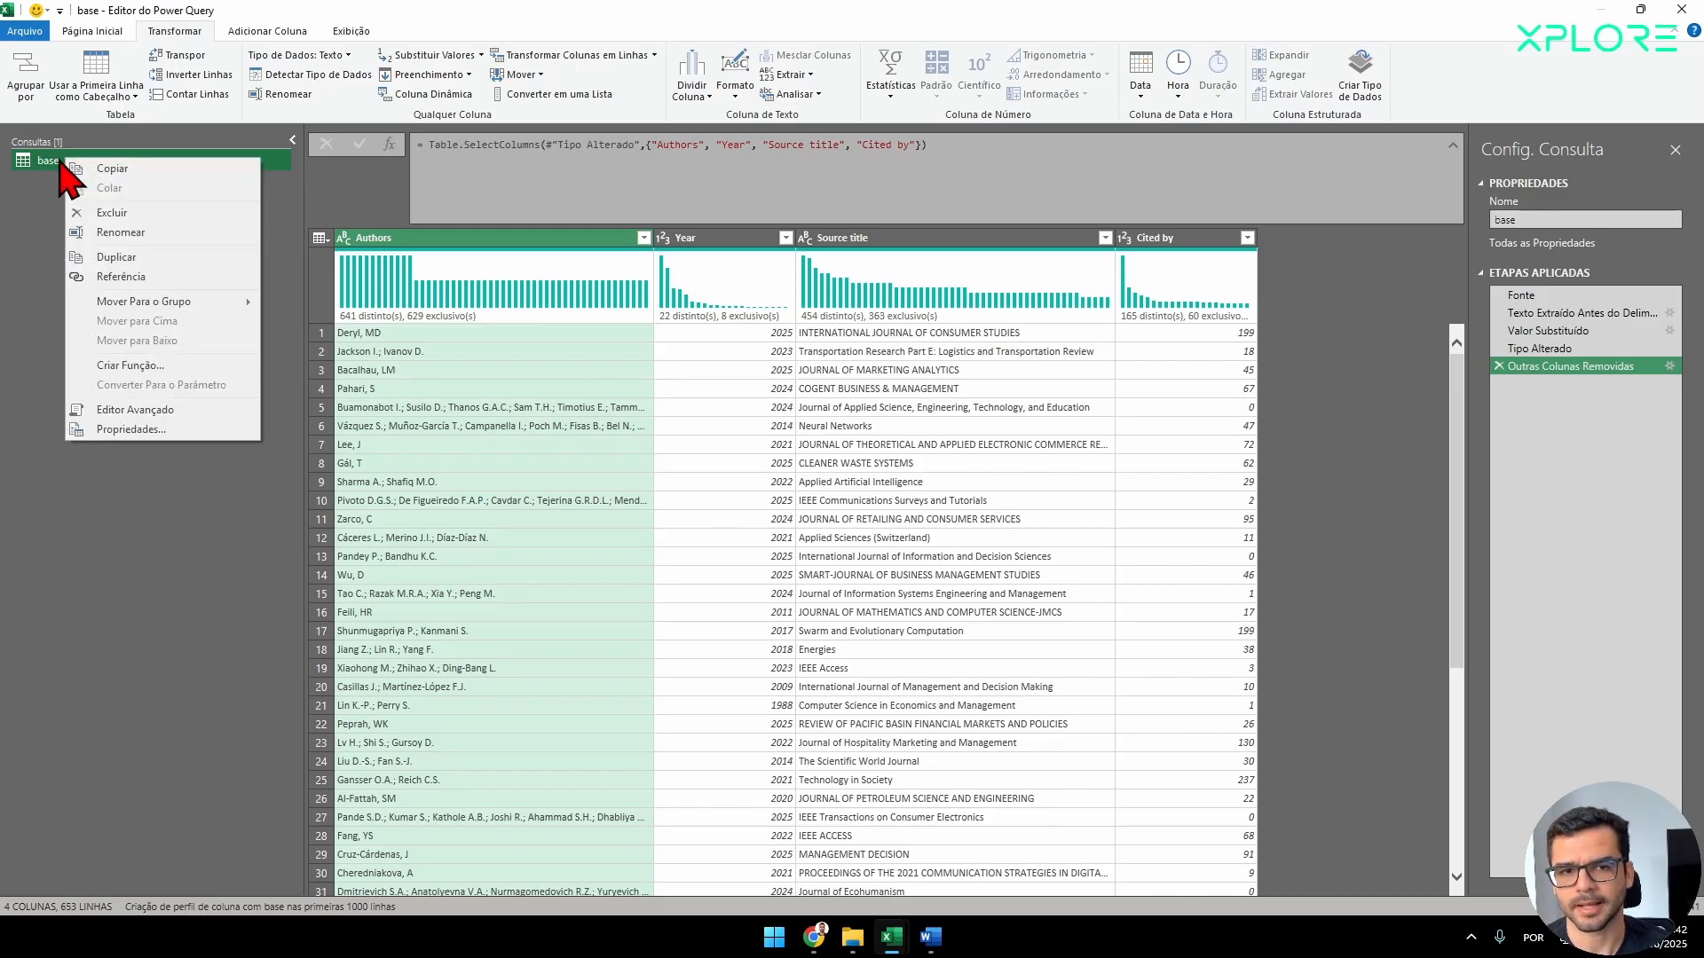
pyautogui.click(119, 277)
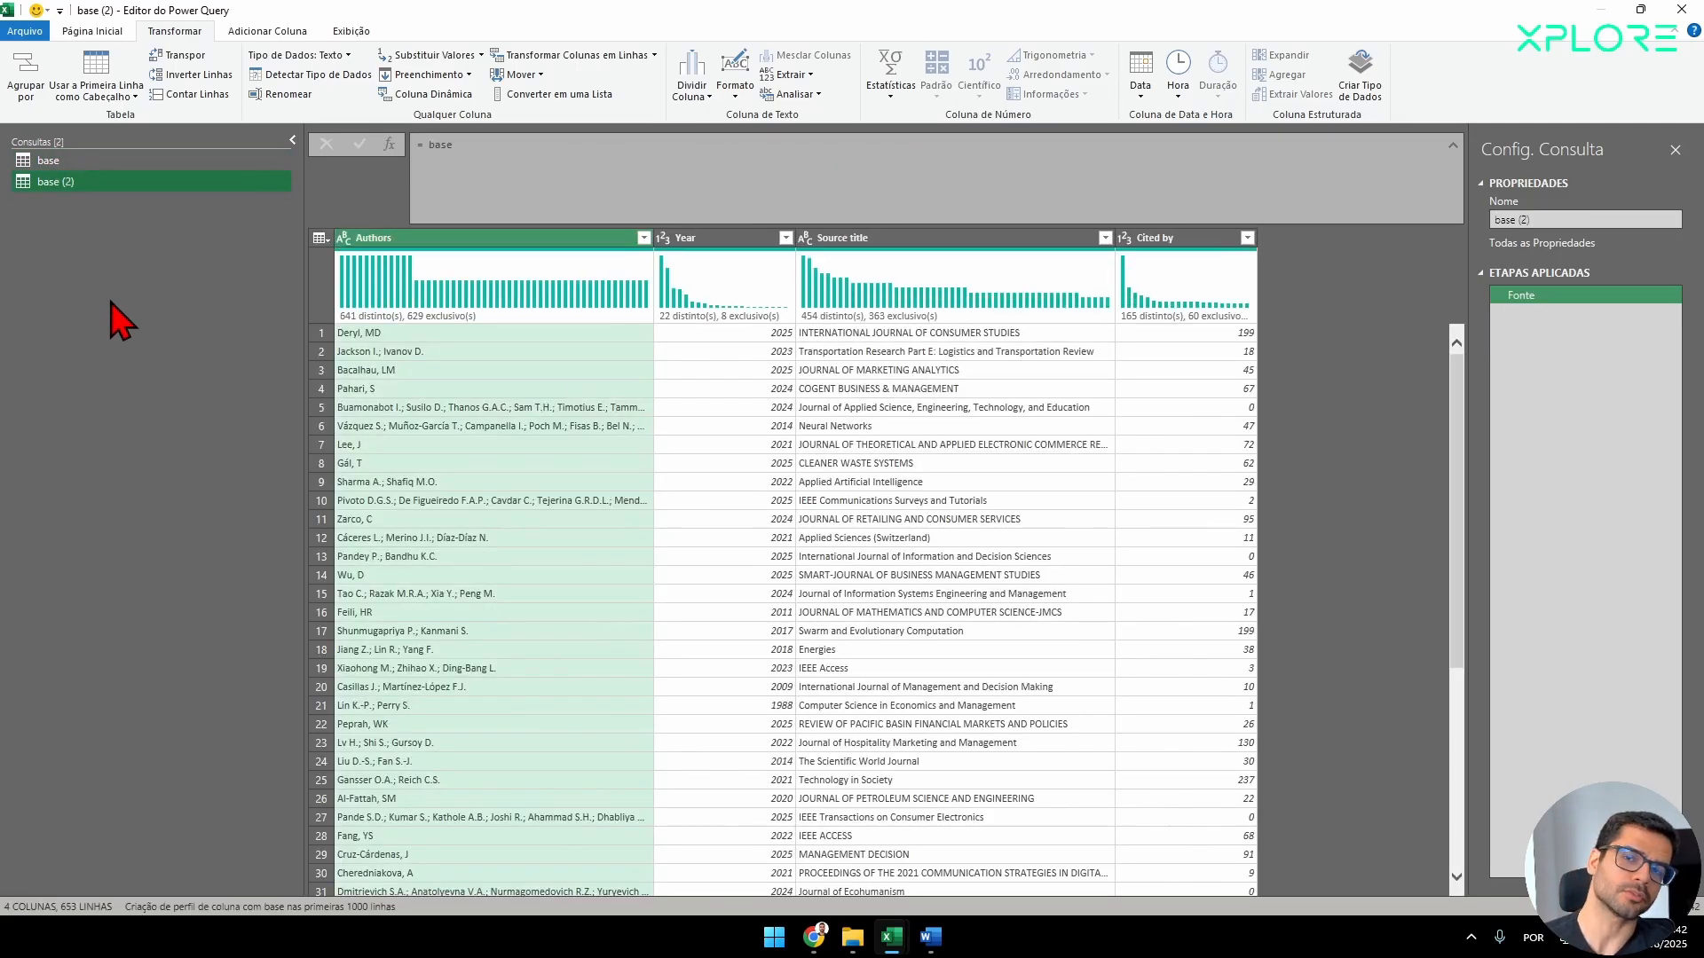
pyautogui.click(68, 159)
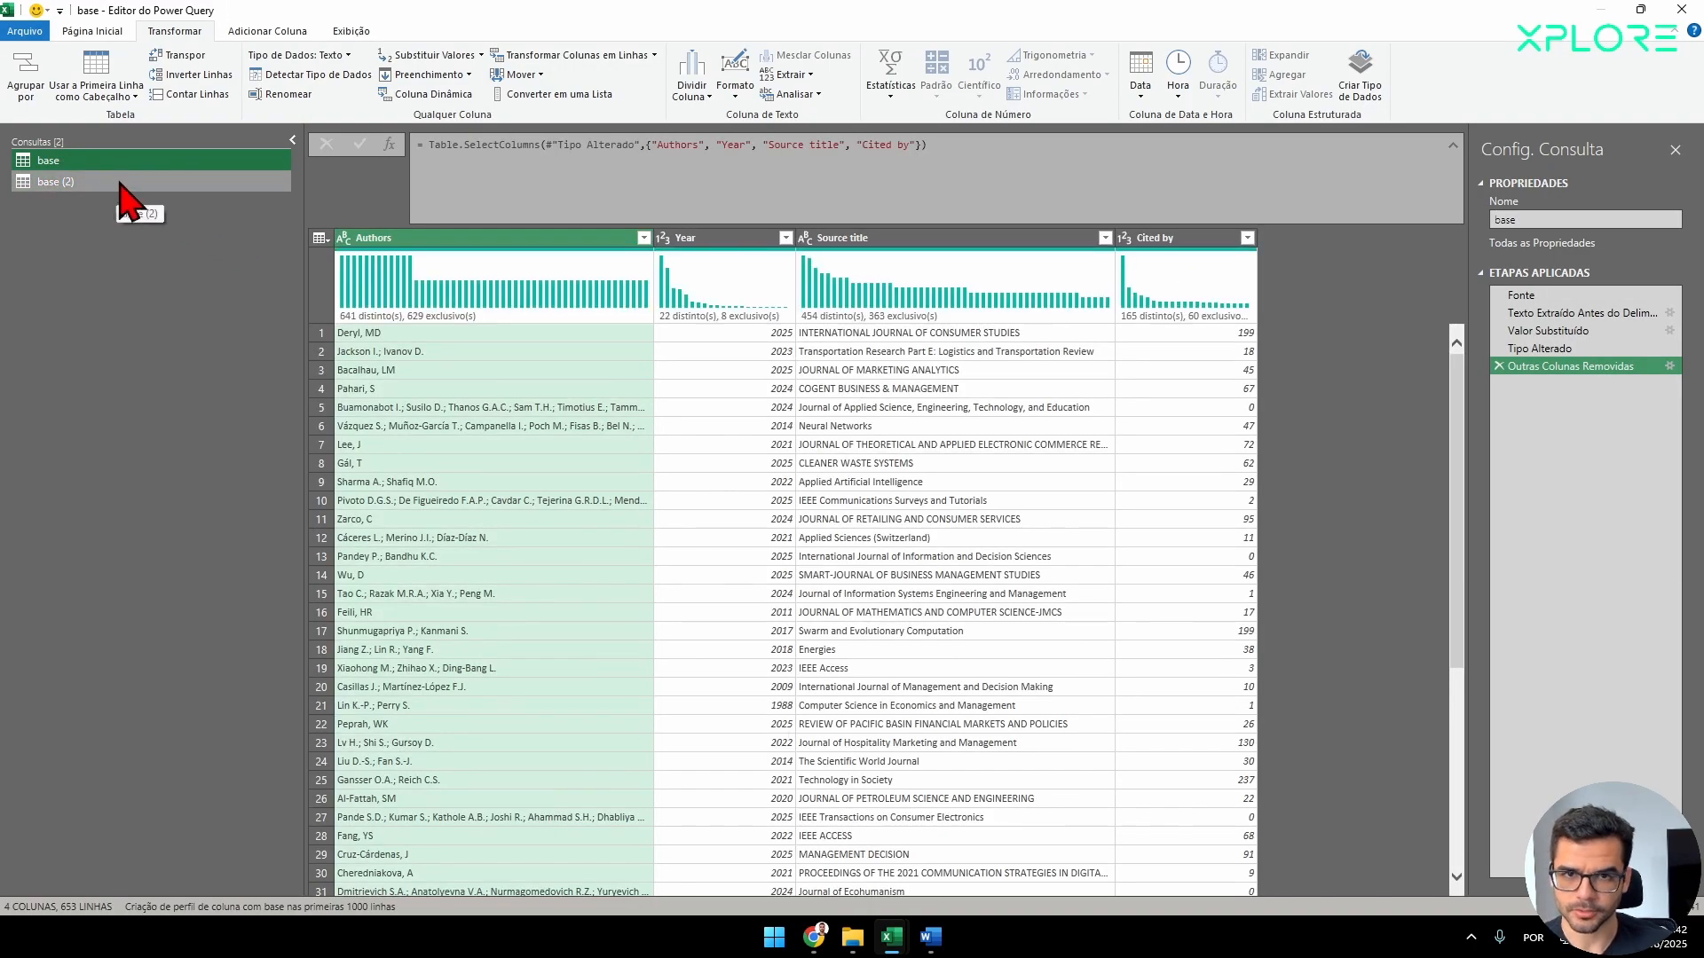
pyautogui.click(94, 200)
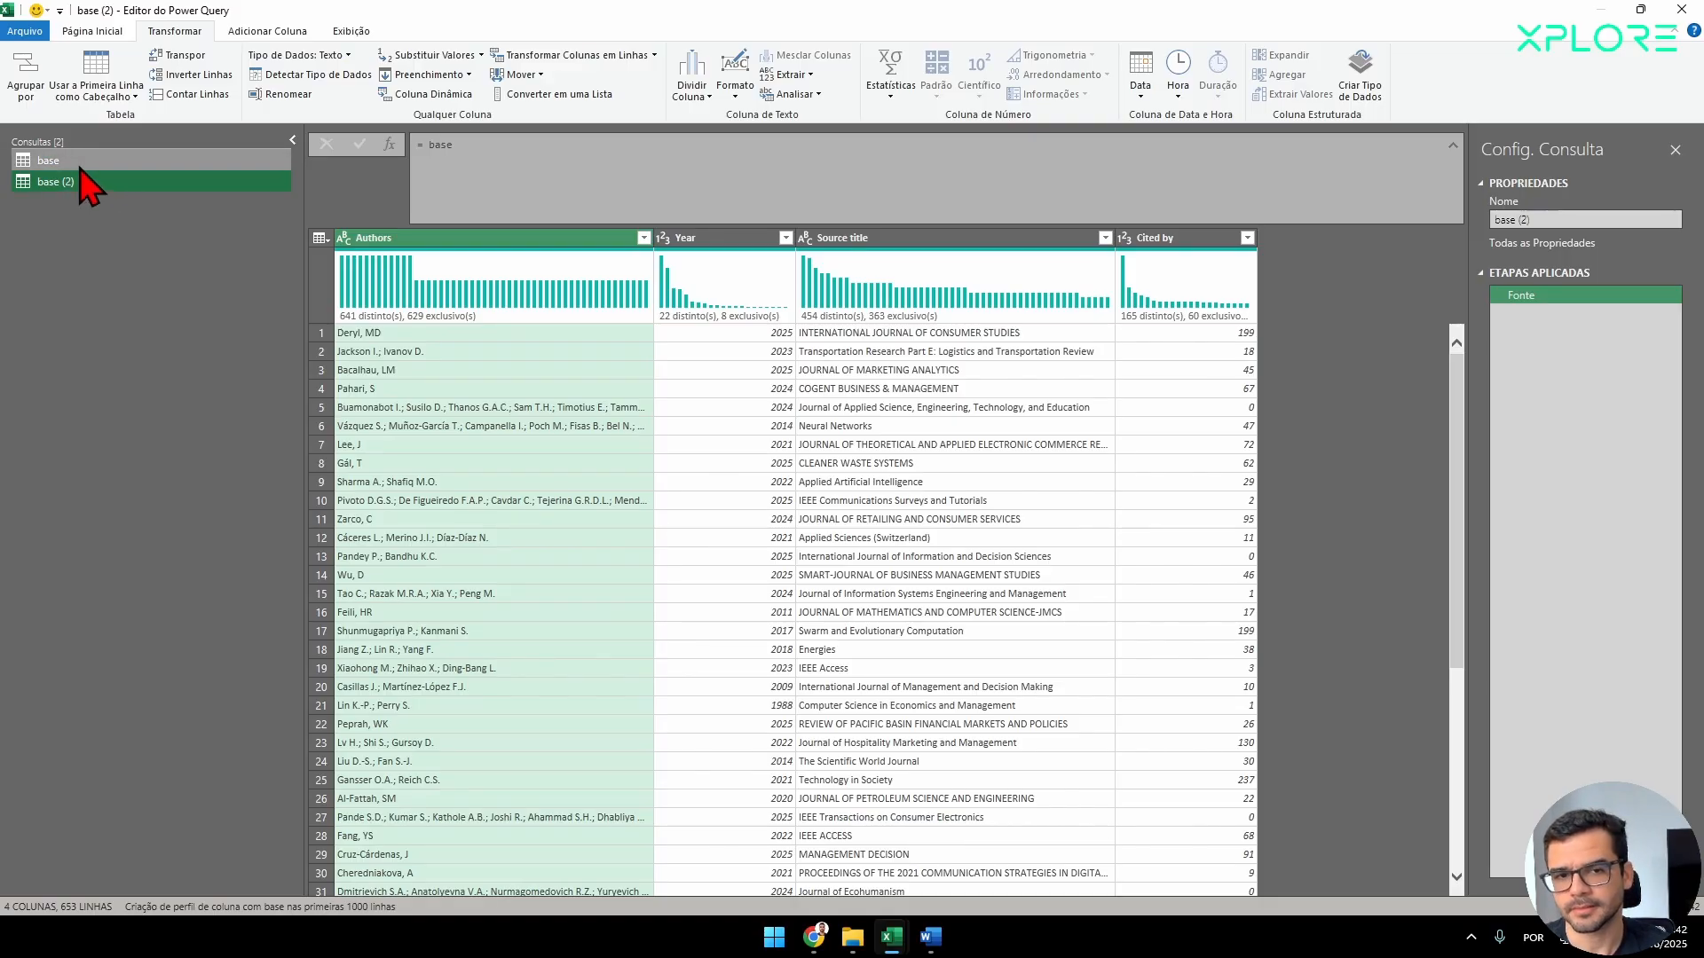
pyautogui.click(62, 161)
pyautogui.click(64, 182)
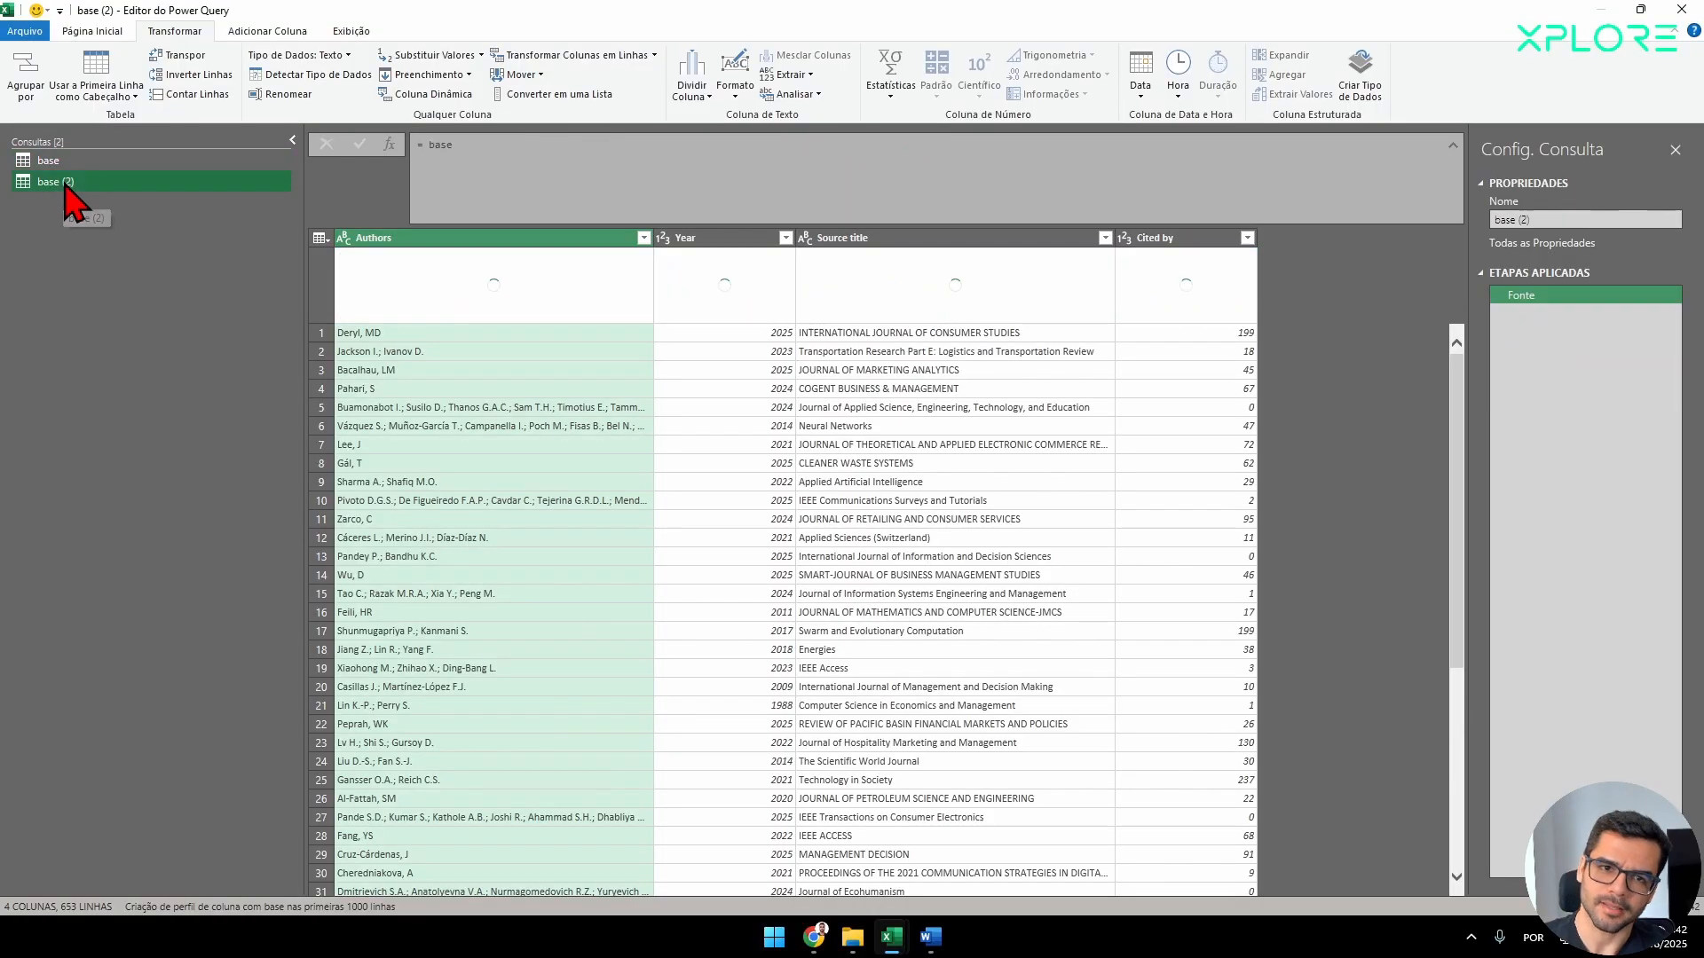
pyautogui.click(98, 165)
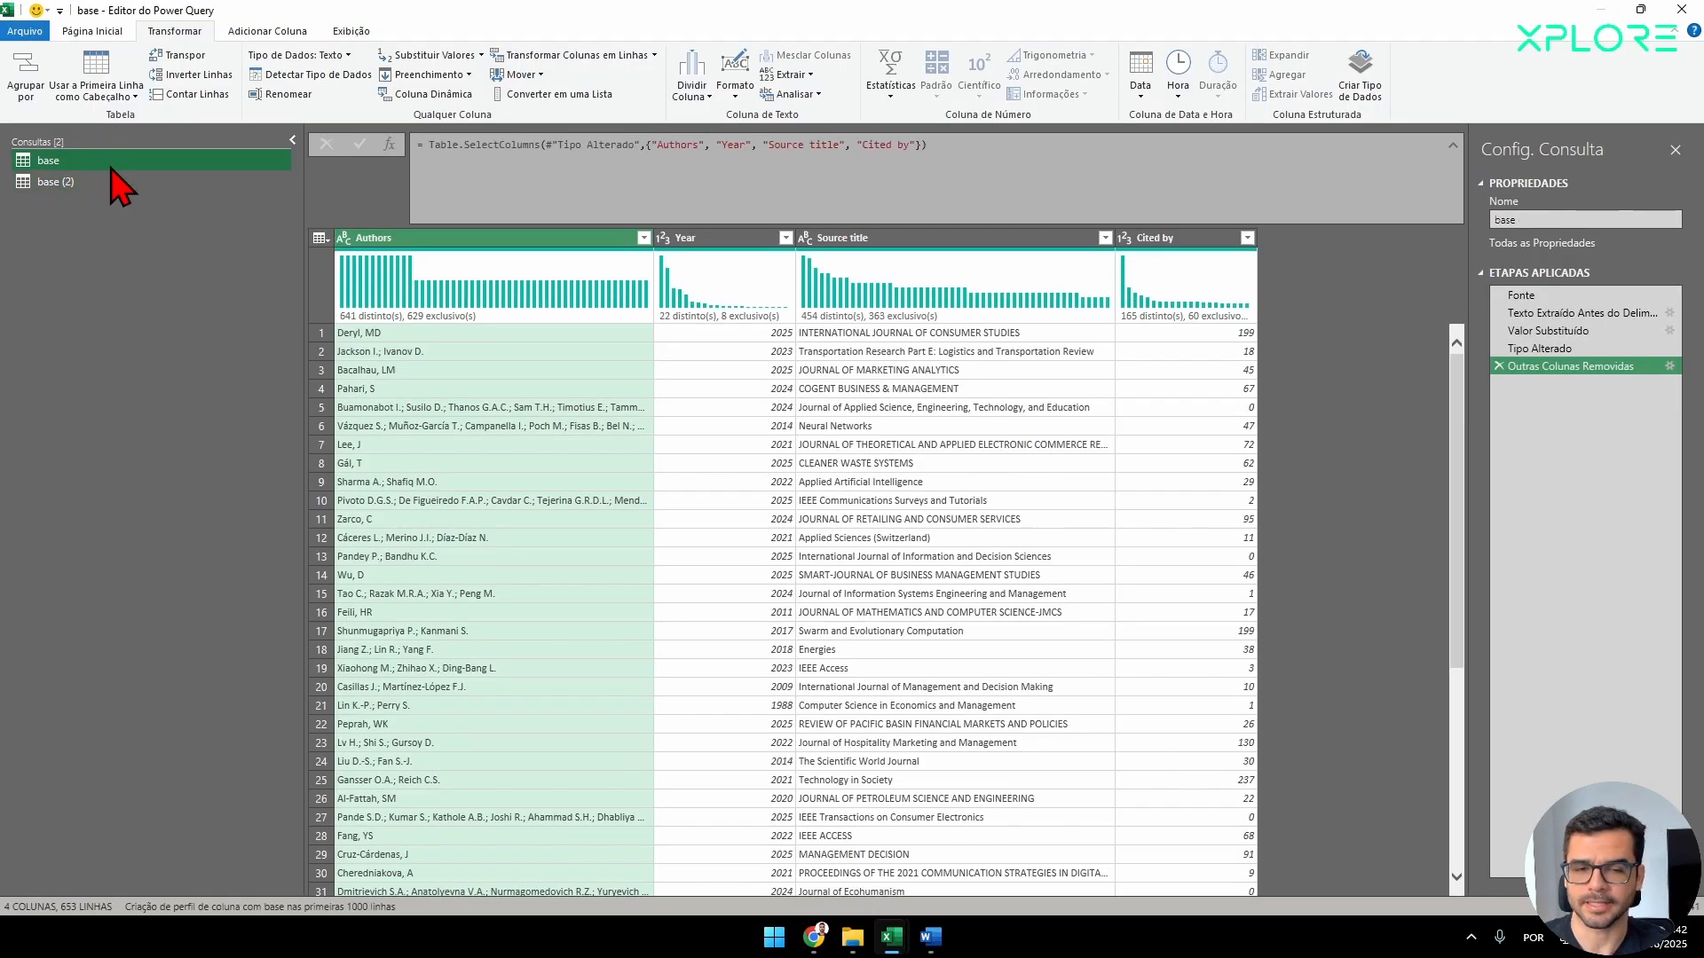
pyautogui.click(103, 182)
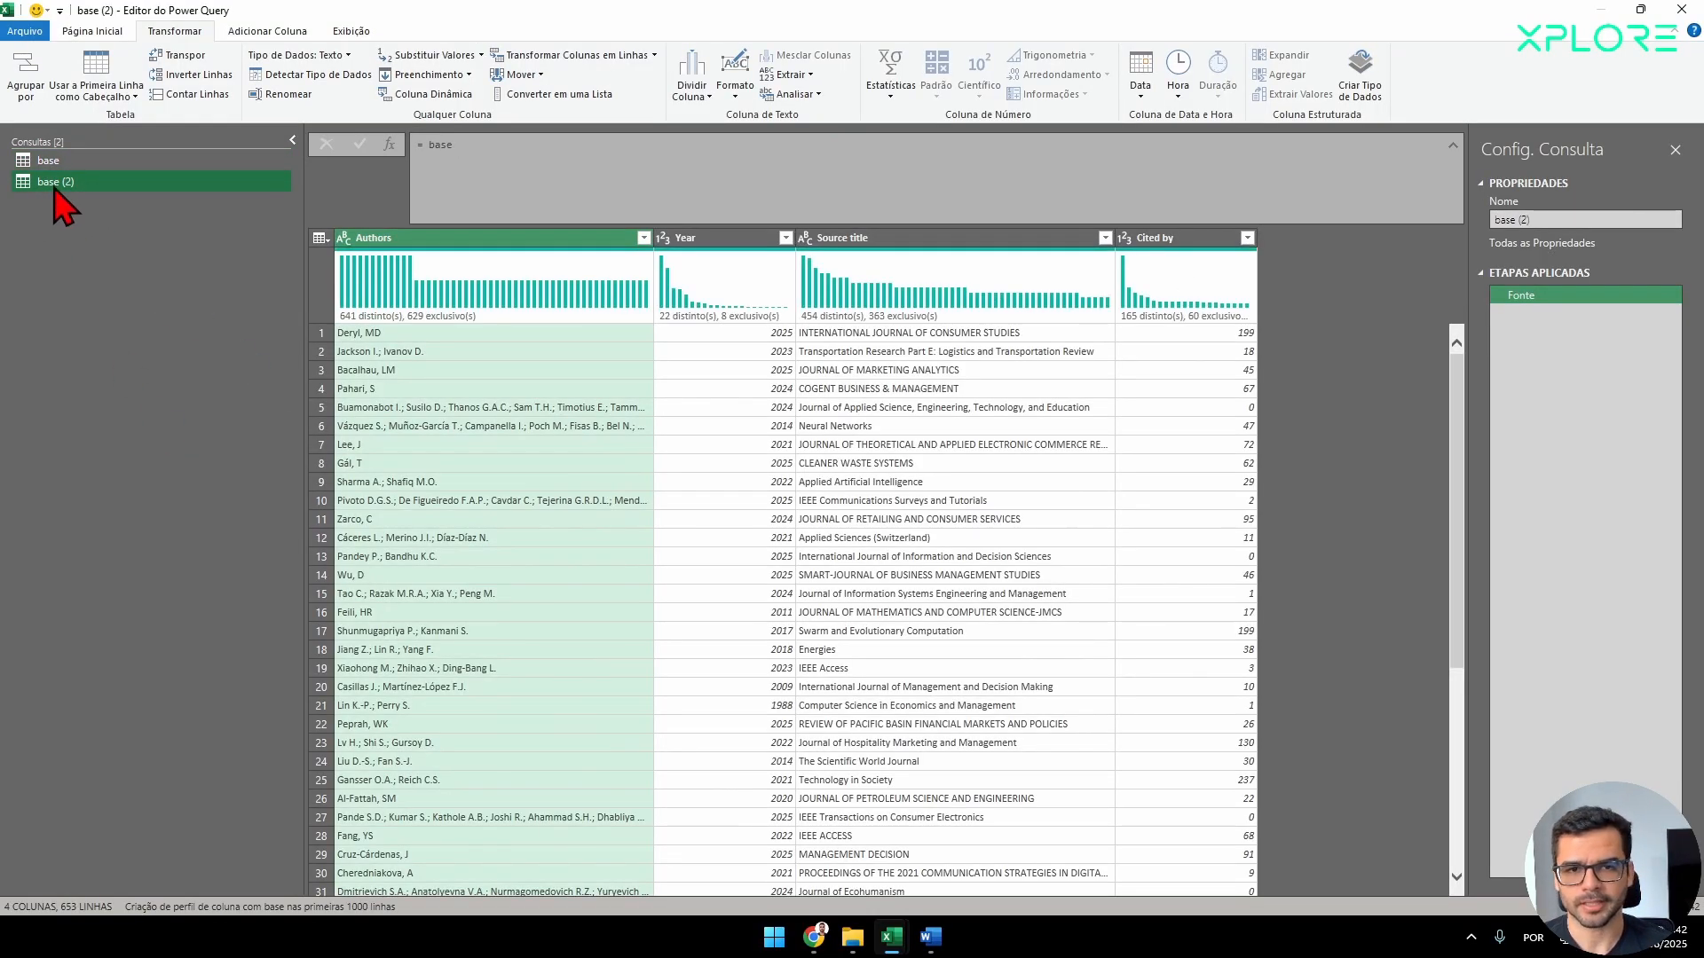
# Rename the new reference query as Autores.
pyautogui.doubleClick(57, 181)
pyautogui.write('Autore')
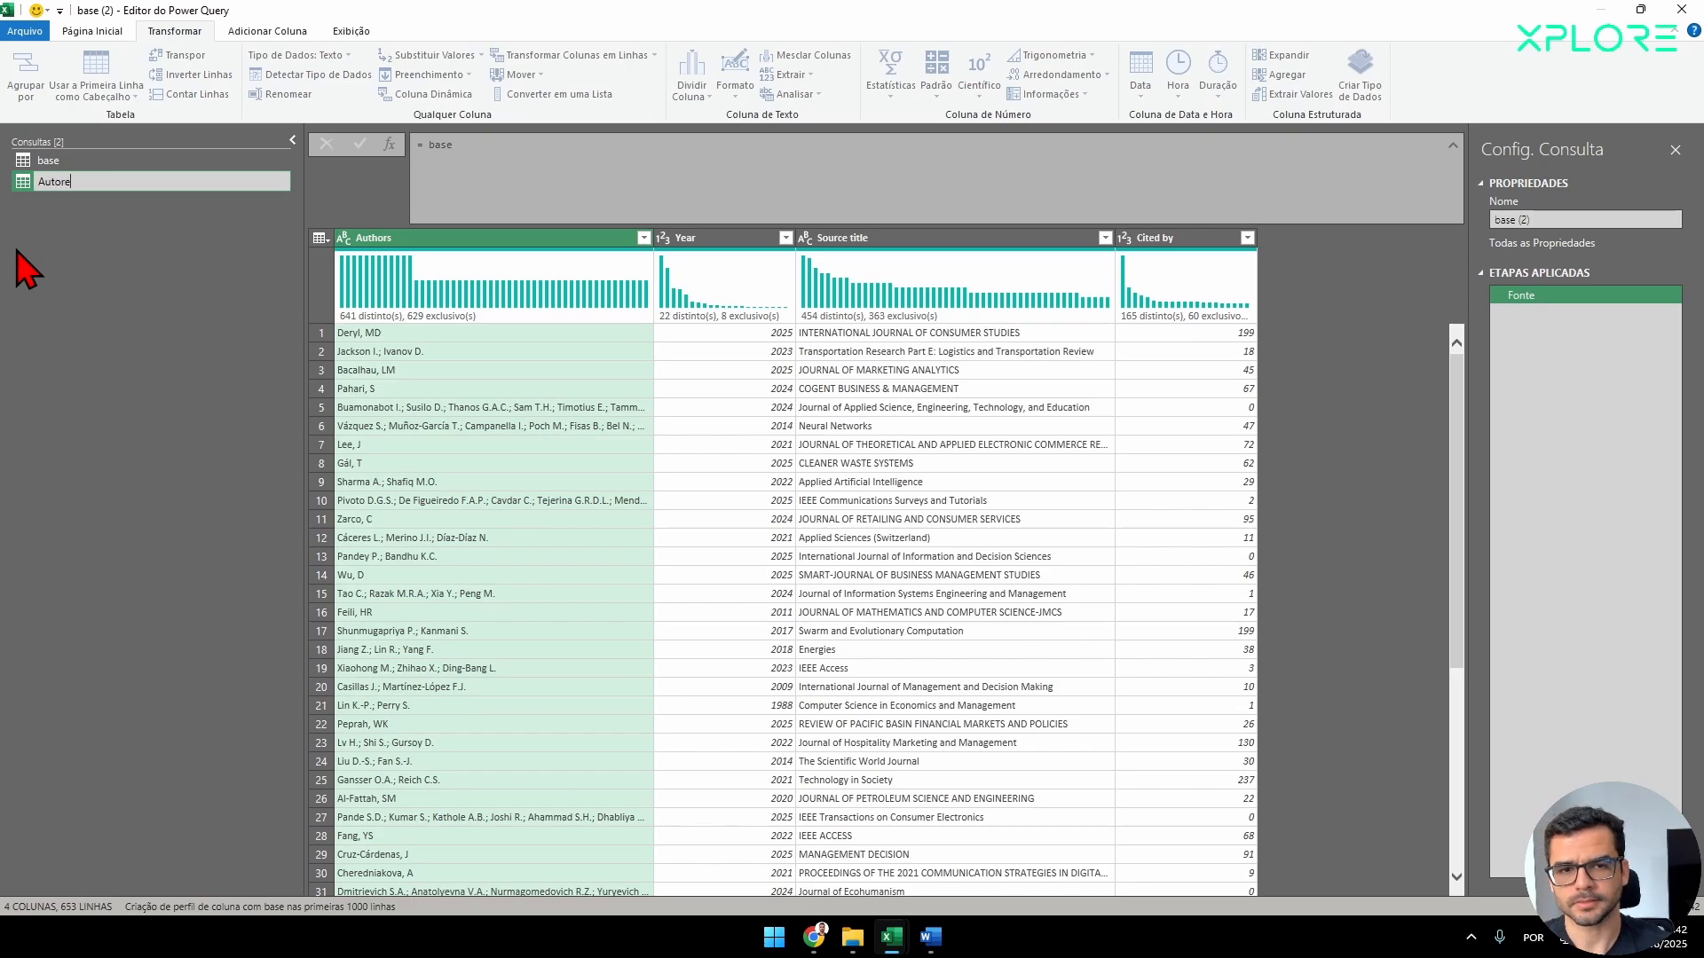
pyautogui.write('s')
# Create another reference query from base, plus one more reference from the resulting base (2) query.
pyautogui.click(93, 164)
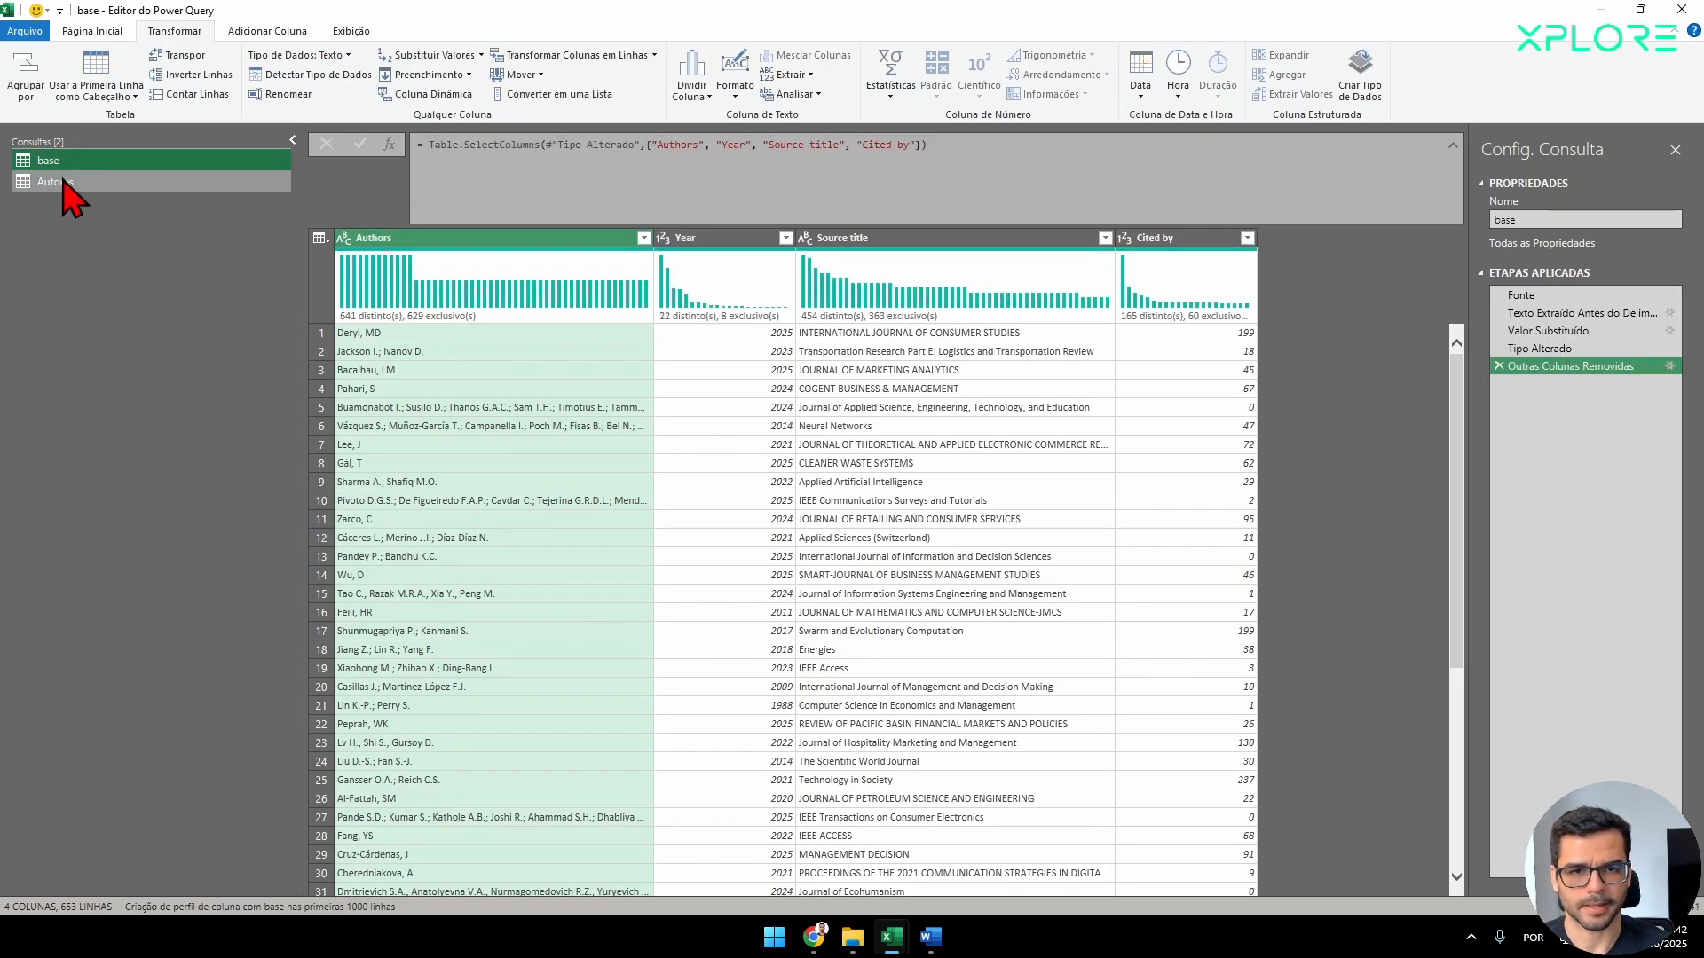
pyautogui.rightClick(58, 162)
pyautogui.click(115, 281)
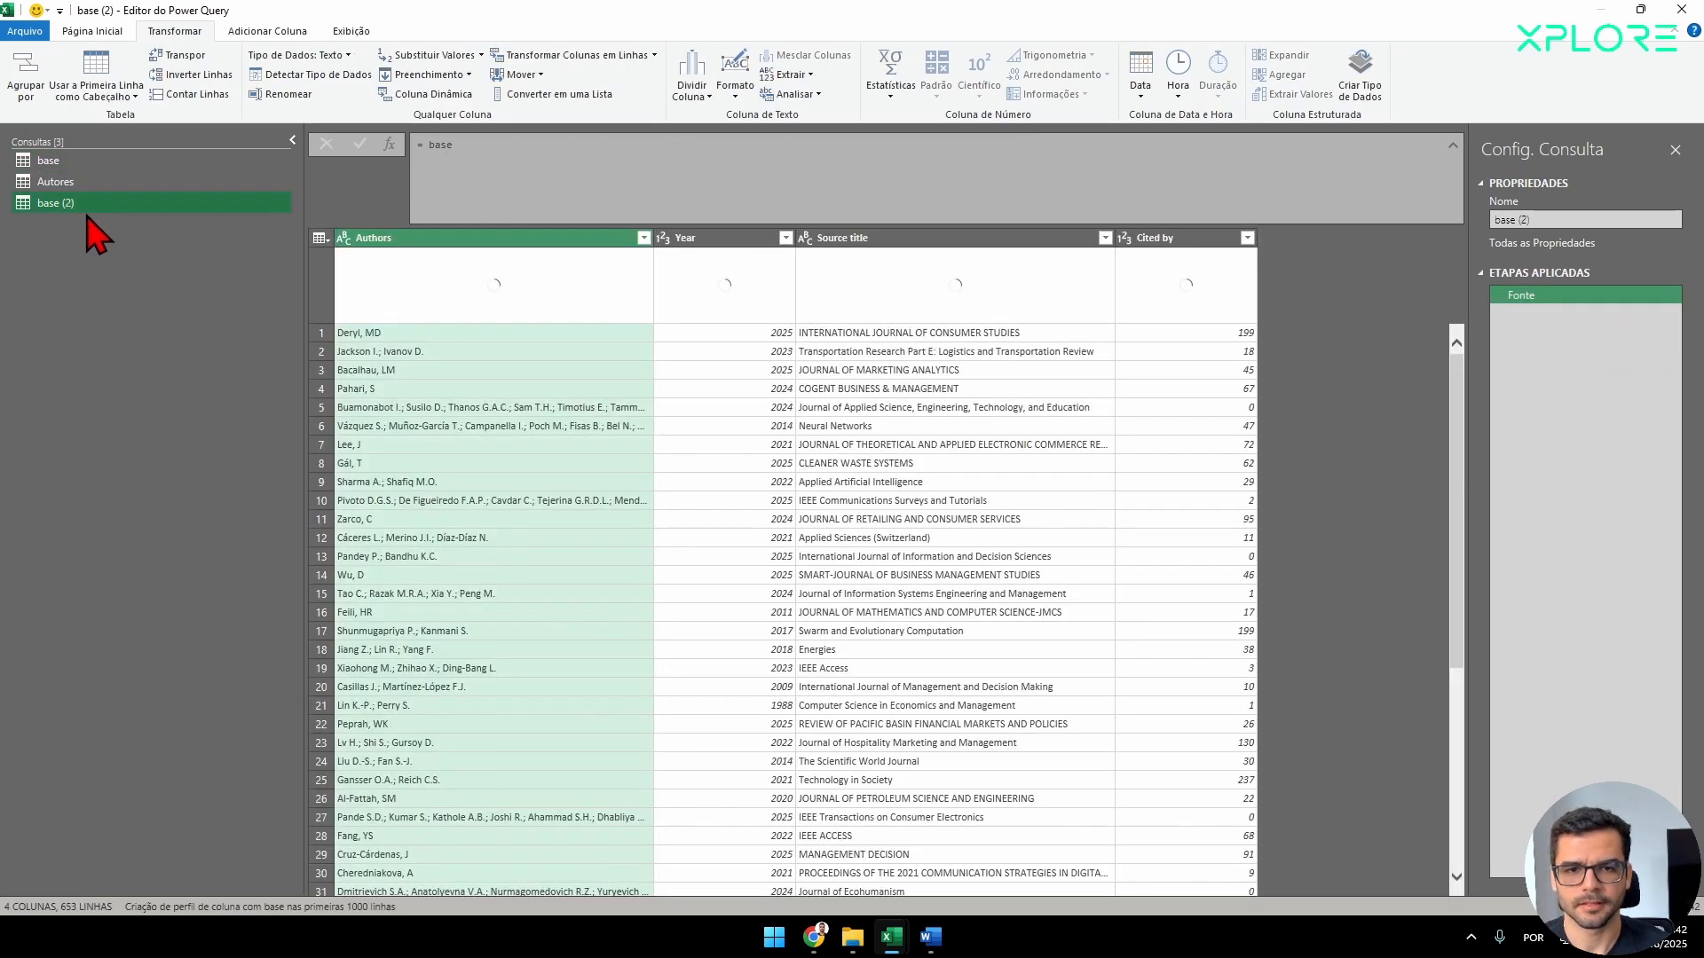
pyautogui.rightClick(78, 221)
pyautogui.click(95, 335)
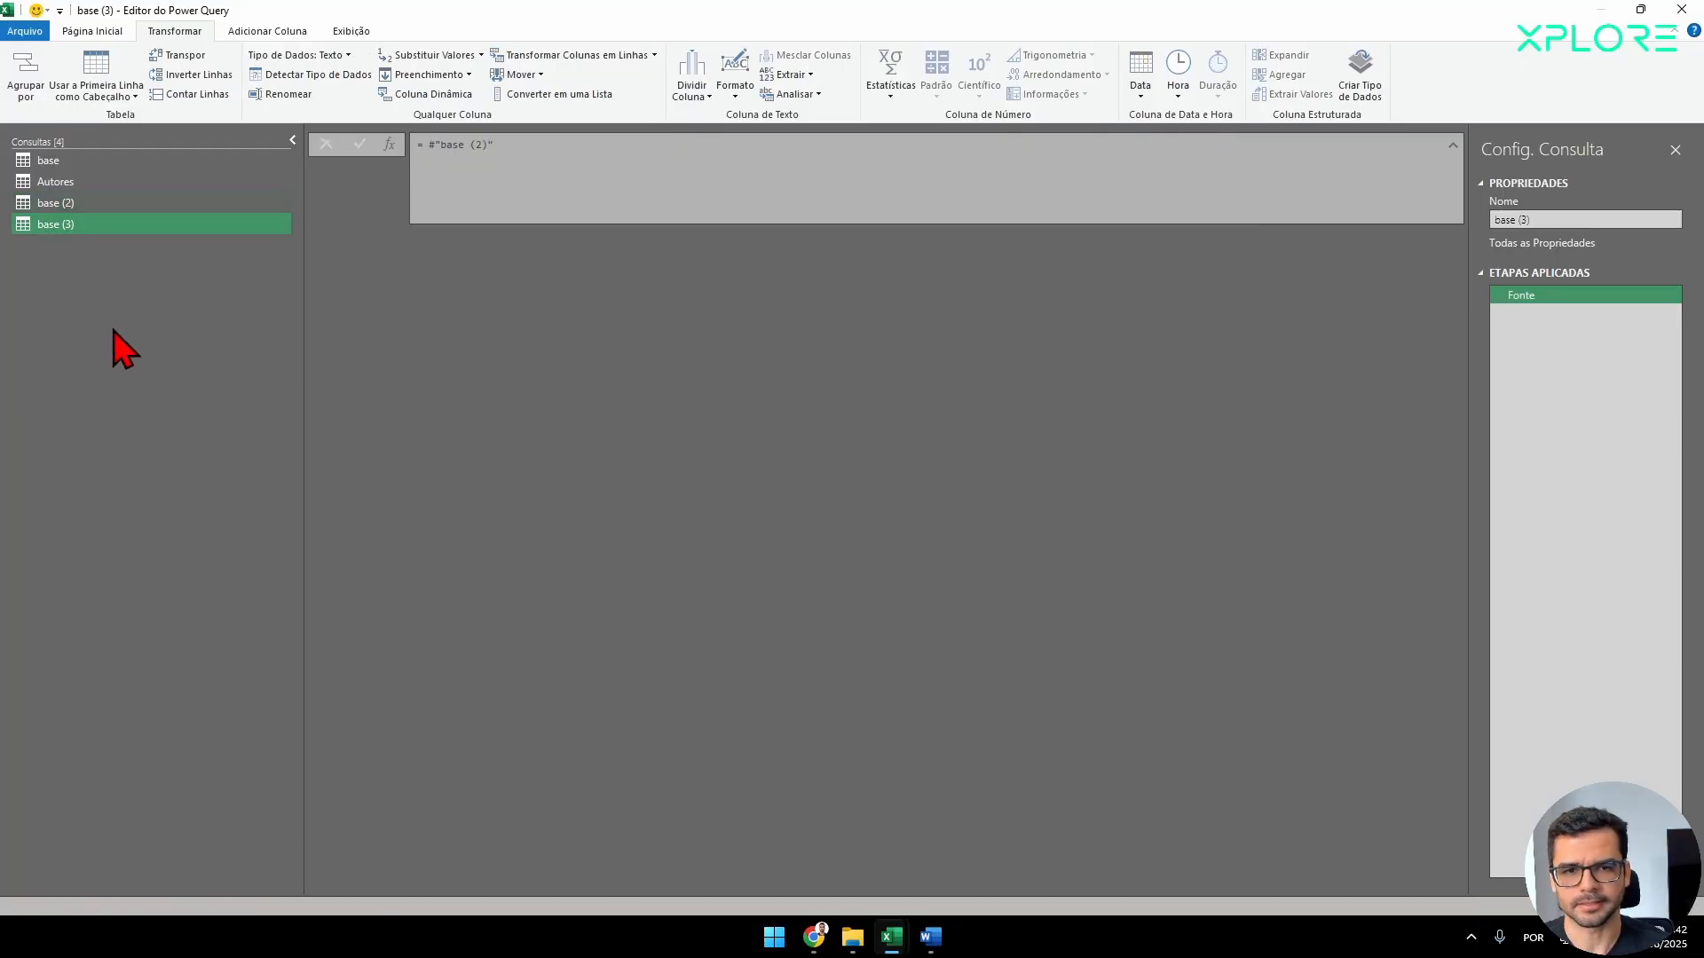
# Rename the base (2) query as Ano and the base (3) query as Periódicos.
pyautogui.doubleClick(52, 204)
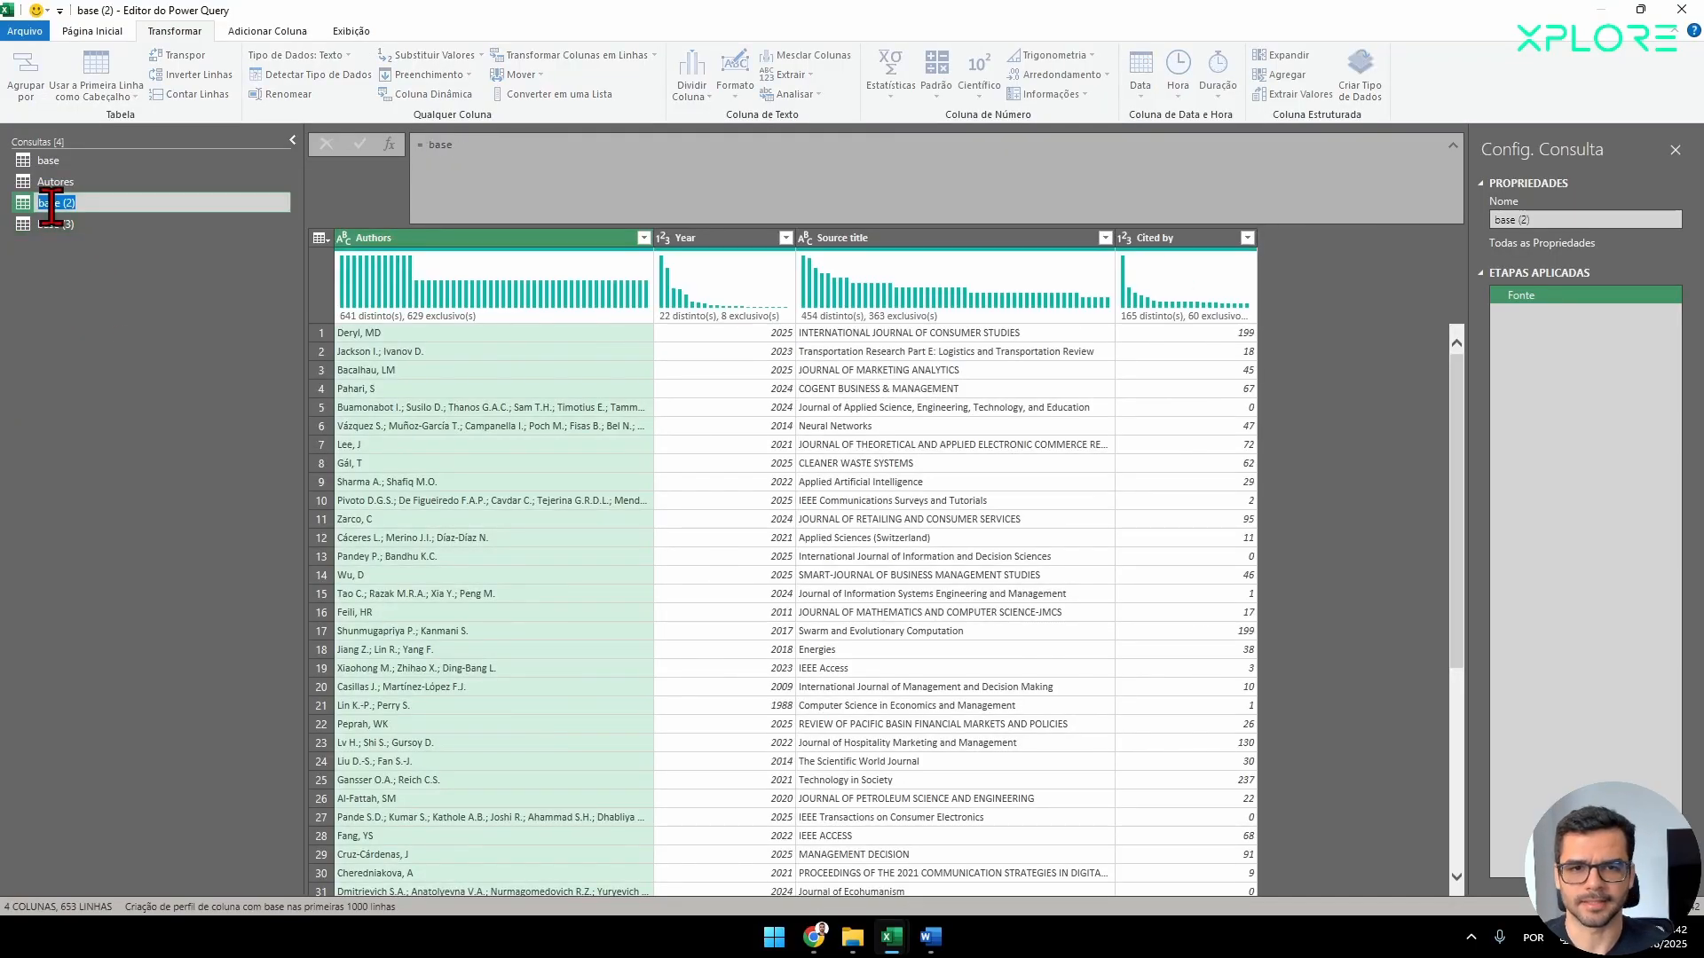
pyautogui.write('Ano')
pyautogui.press('Return')
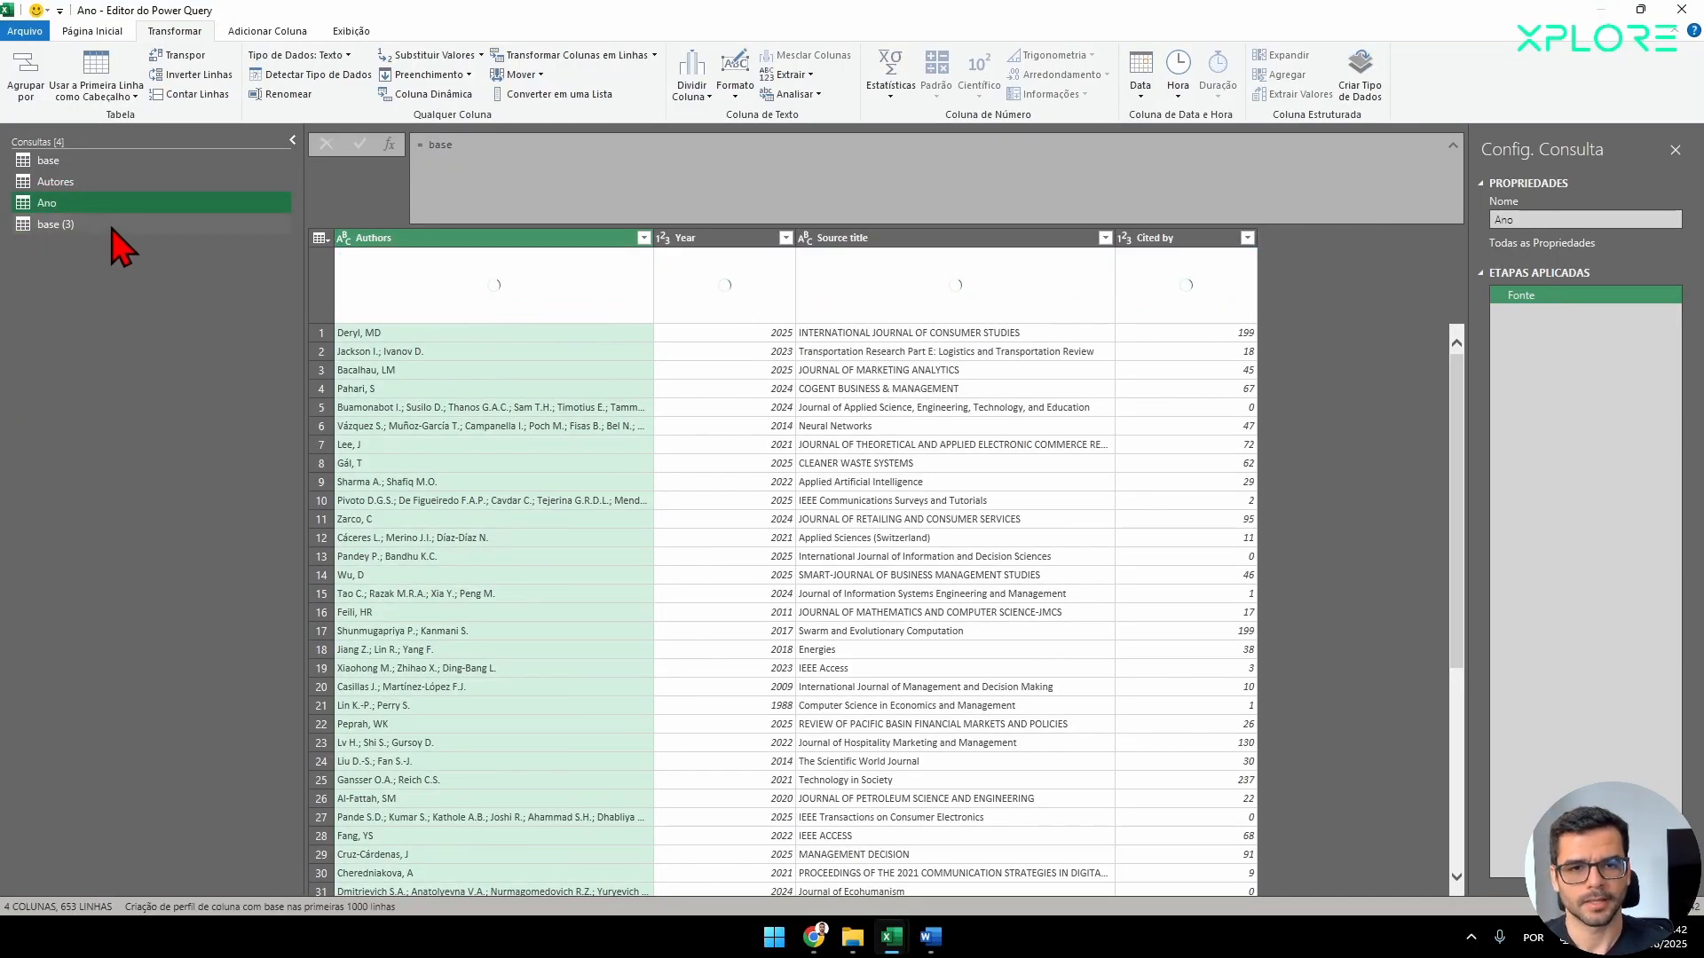
pyautogui.doubleClick(105, 224)
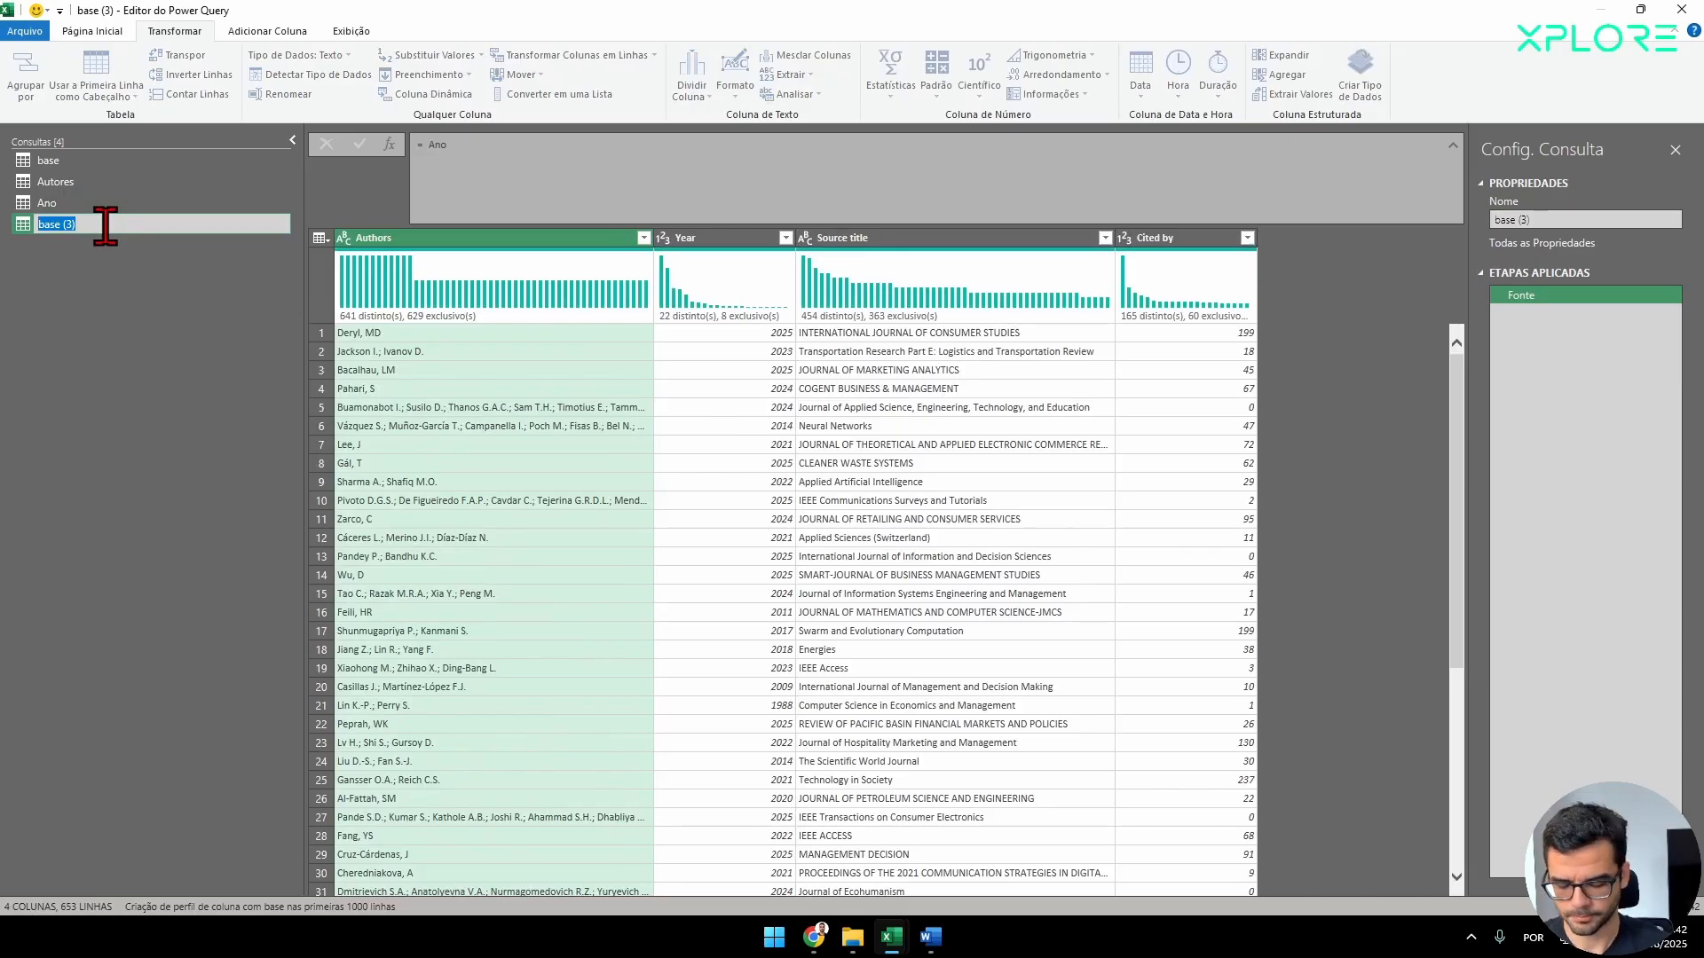
pyautogui.write('Periódicos')
pyautogui.press('Return')
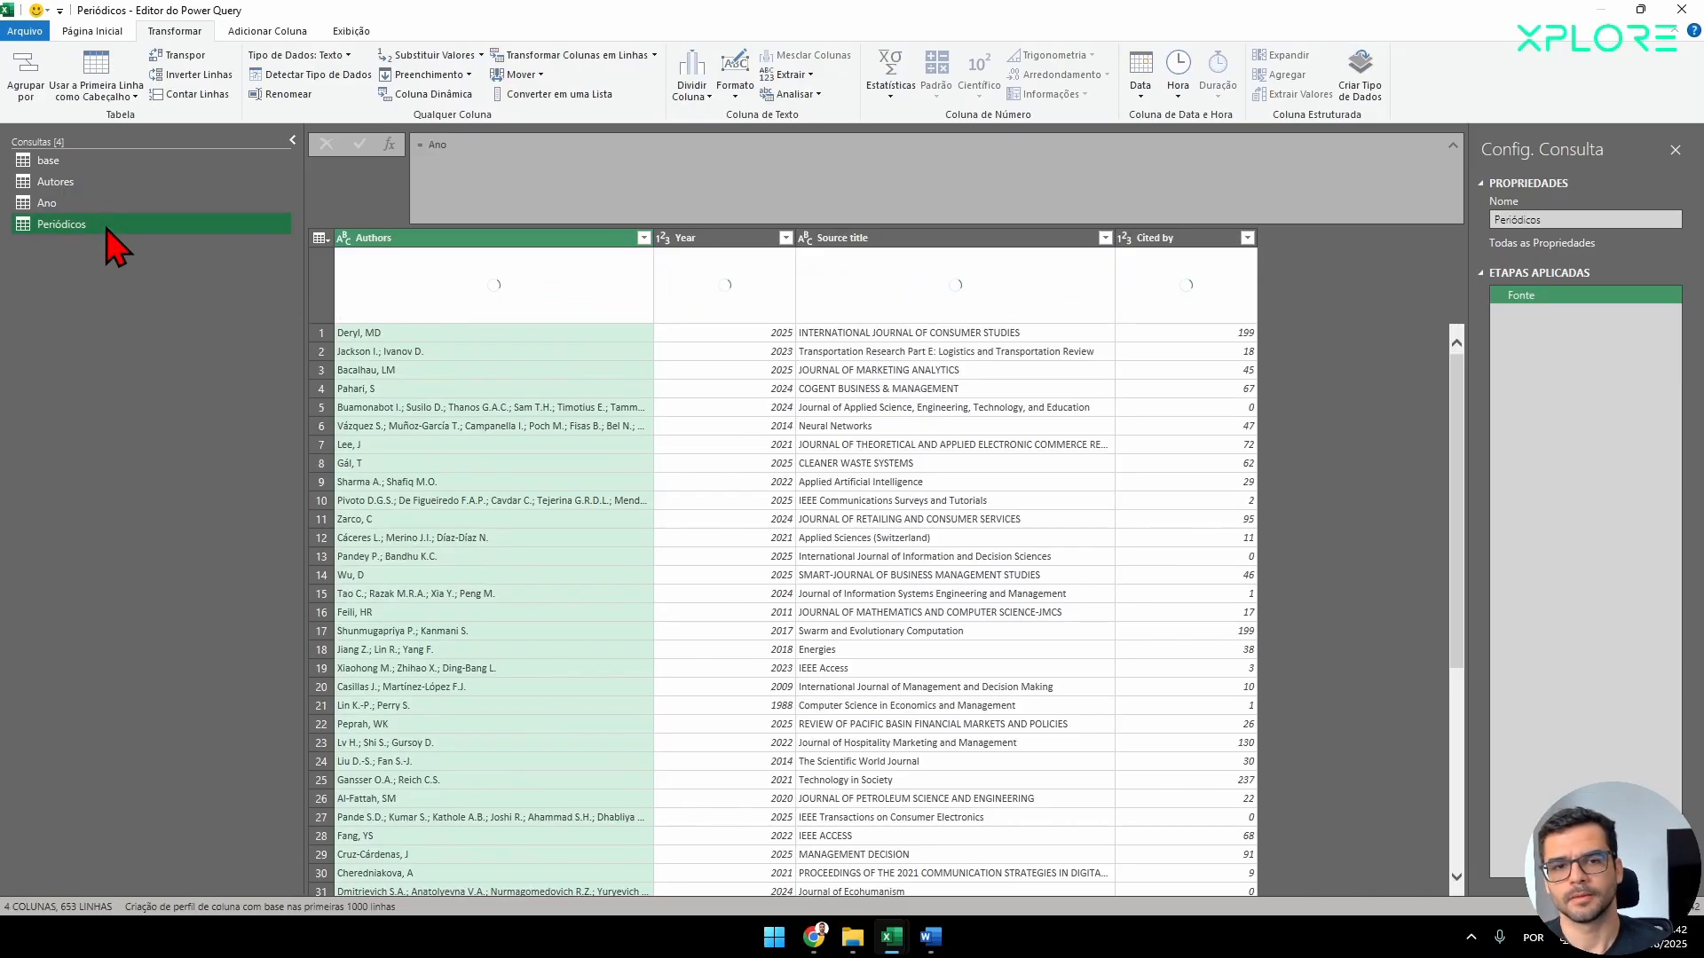
# Remove all columns except Authors from the Autores query.
pyautogui.click(71, 183)
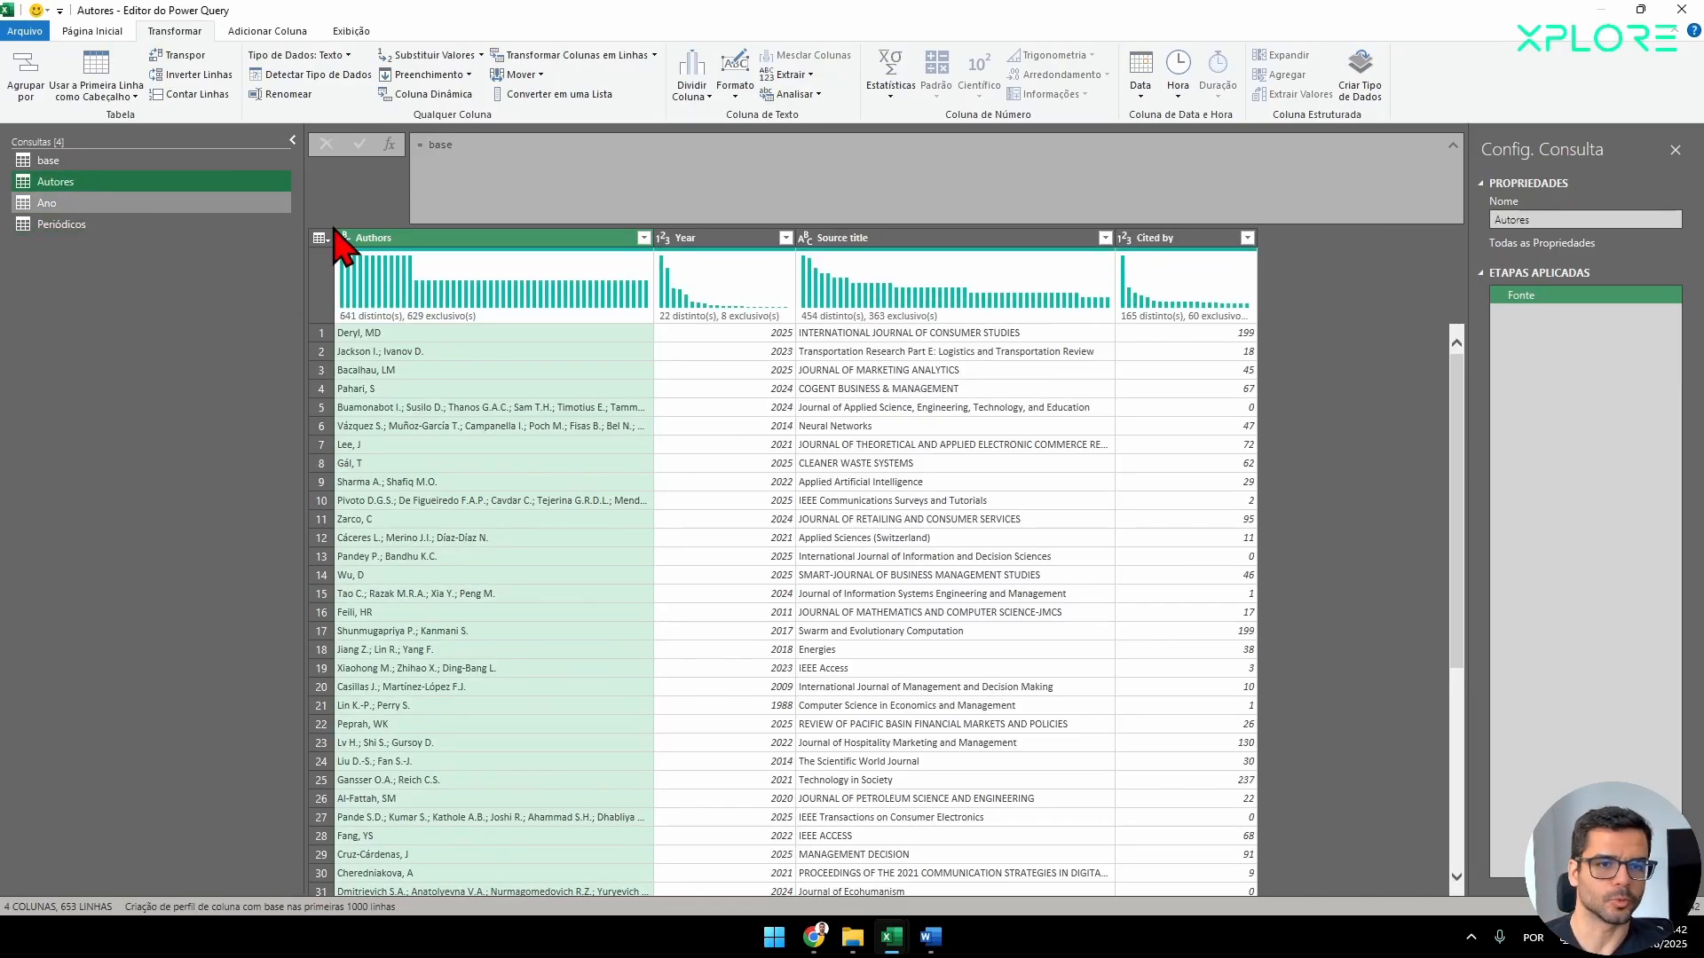
pyautogui.rightClick(475, 241)
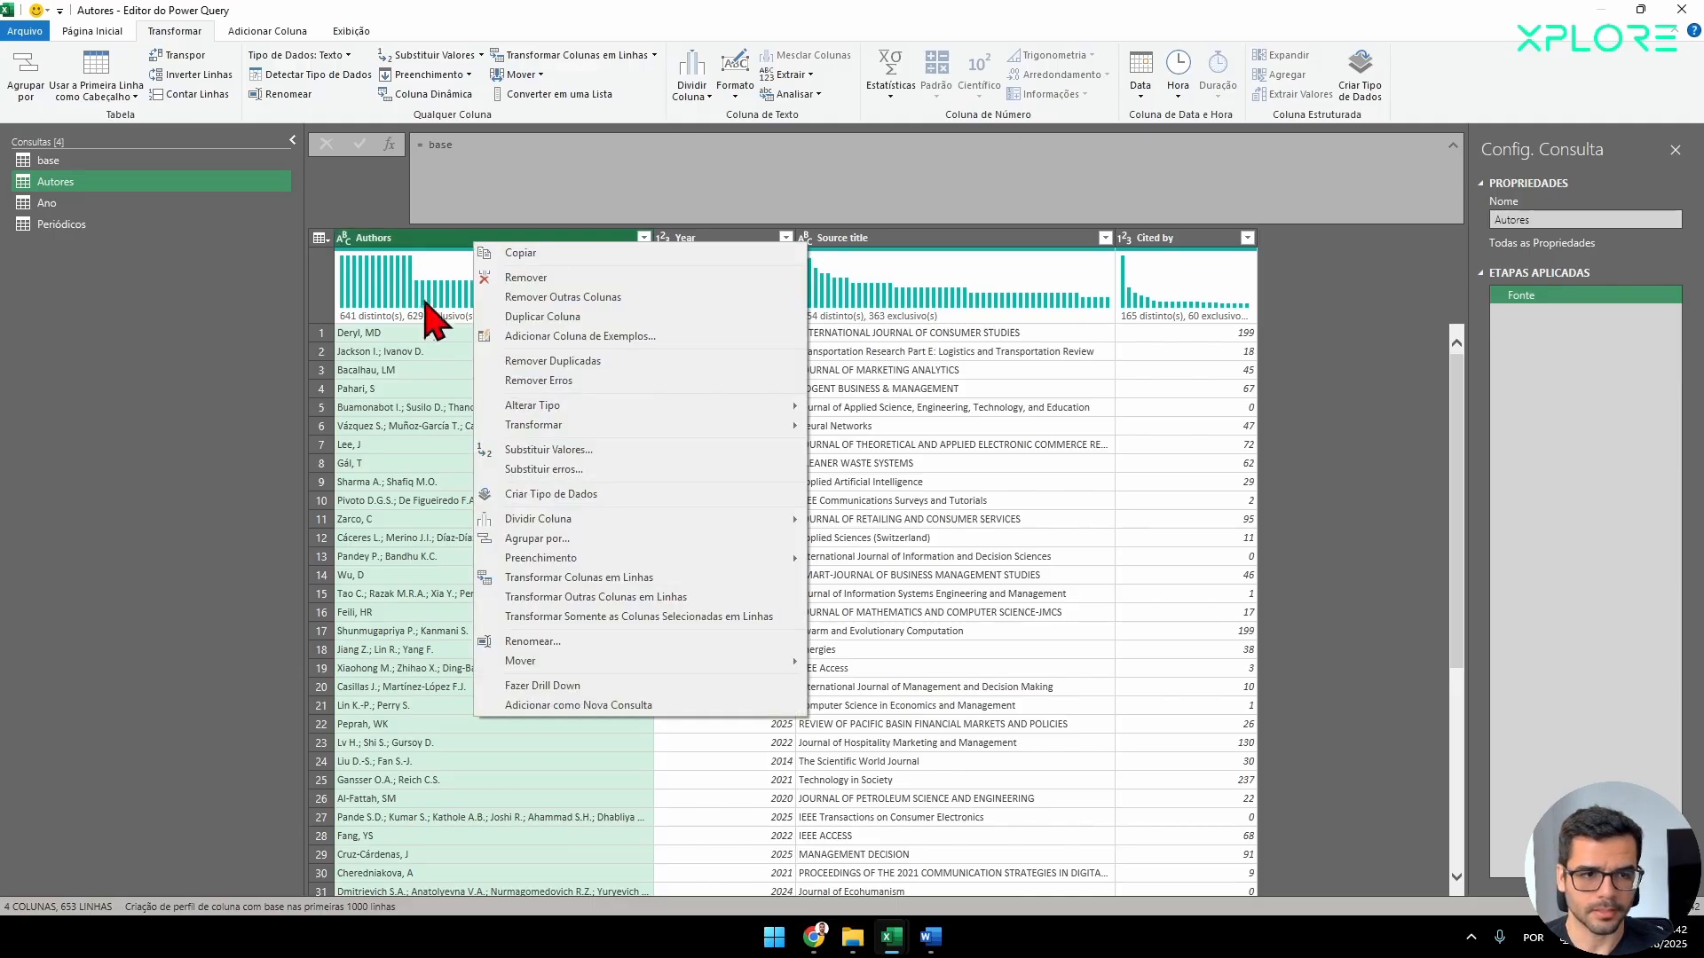
pyautogui.click(561, 297)
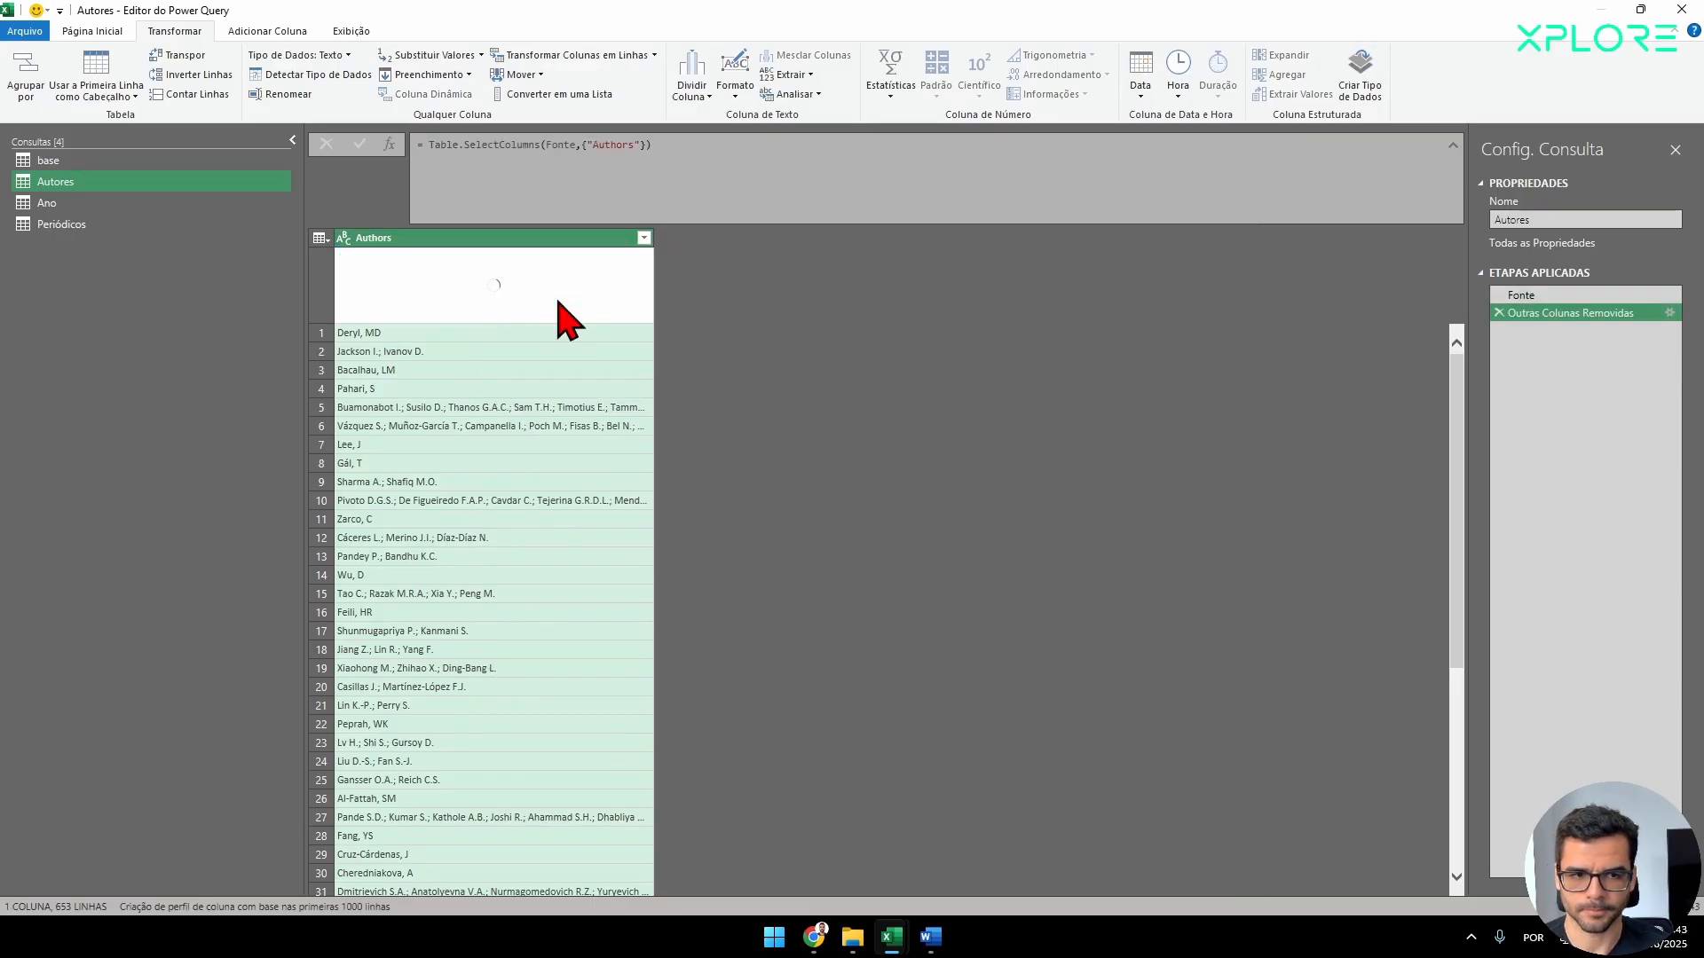
# Remove all columns except Year from the Ano query.
pyautogui.click(49, 206)
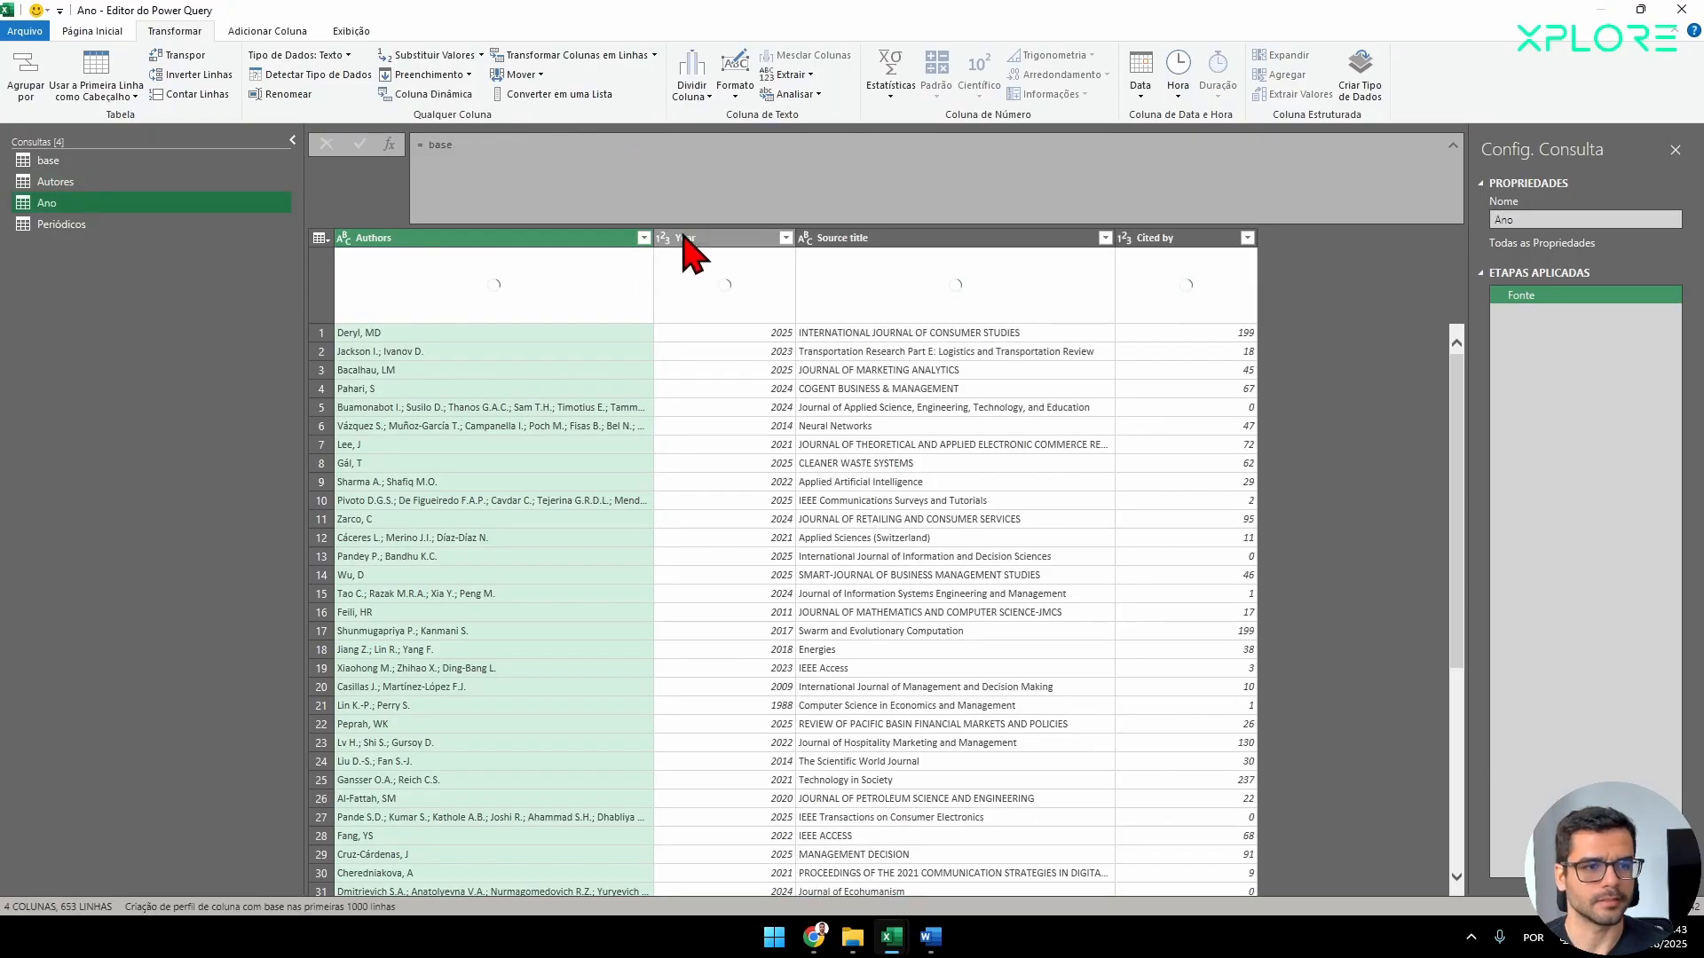
pyautogui.rightClick(694, 238)
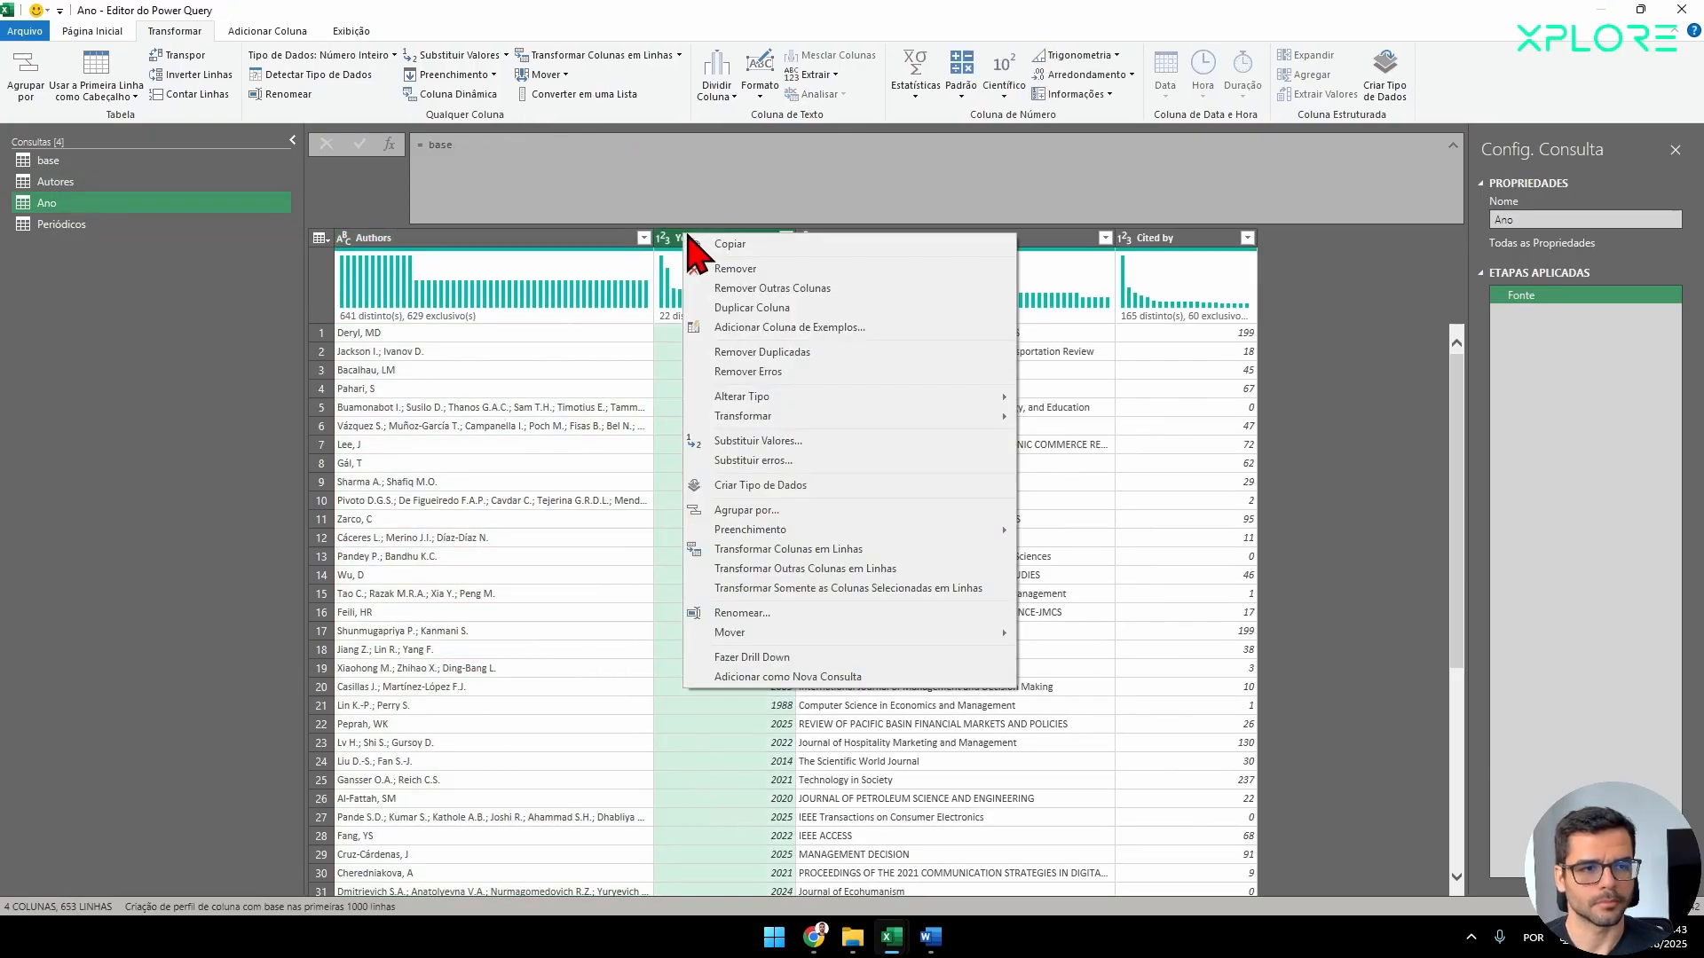
pyautogui.click(756, 288)
# Edit the source formula of the Periódicos query so that it references base.
pyautogui.click(83, 227)
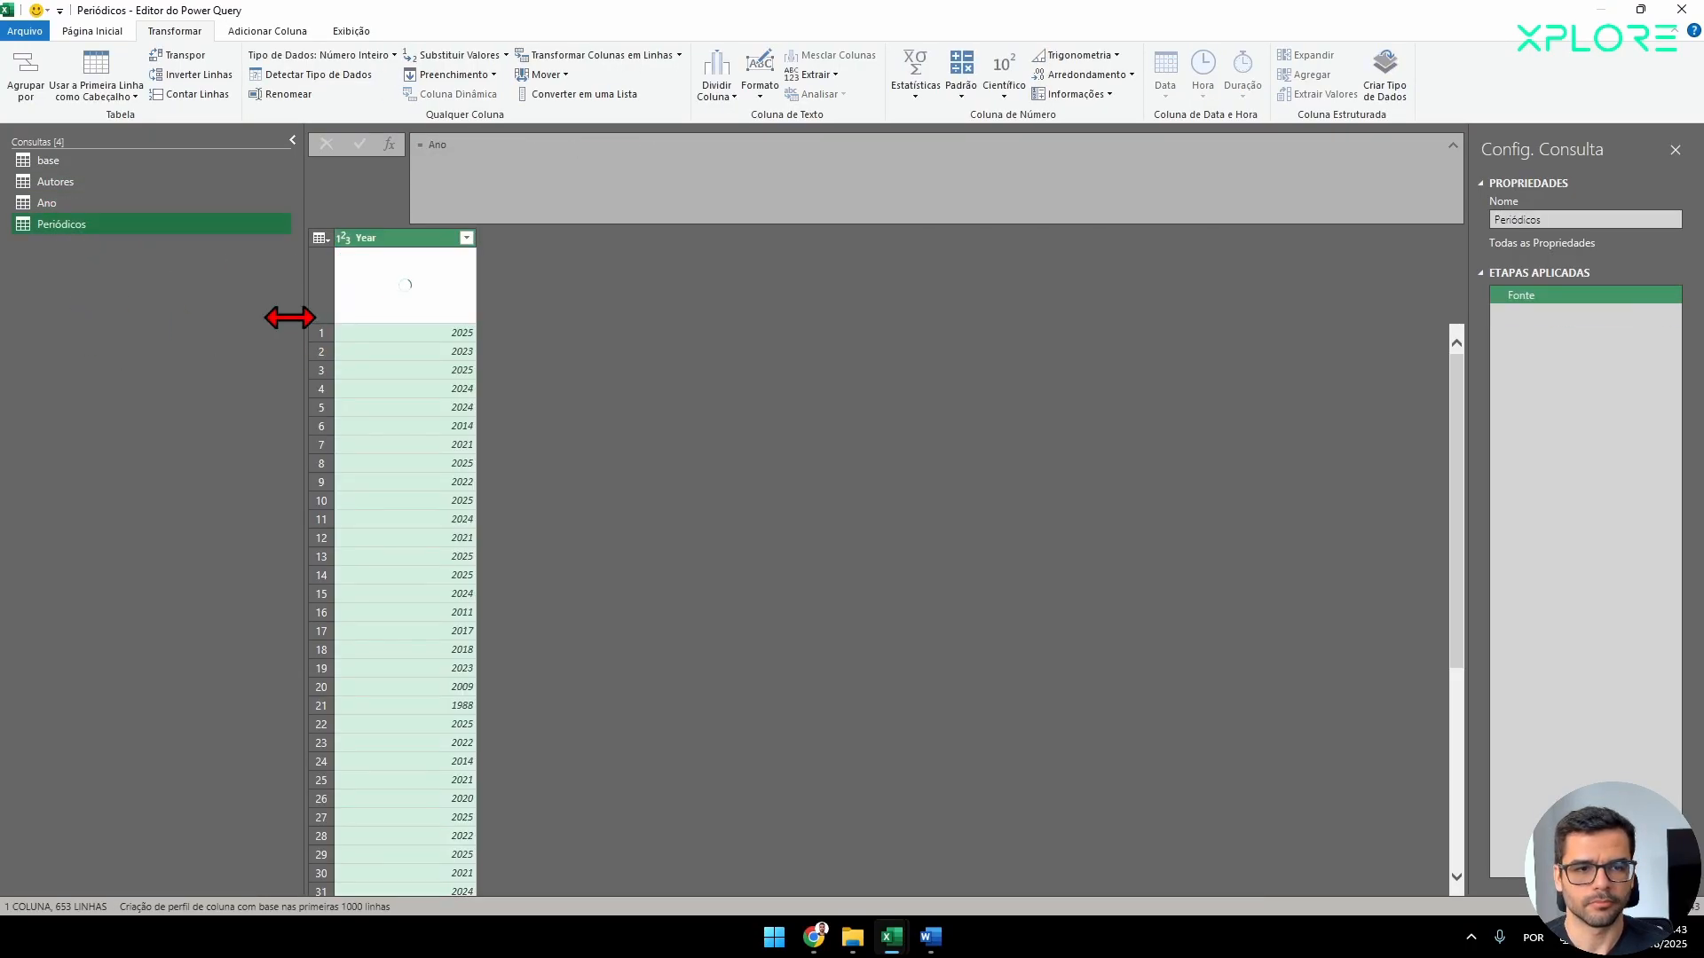
pyautogui.click(53, 182)
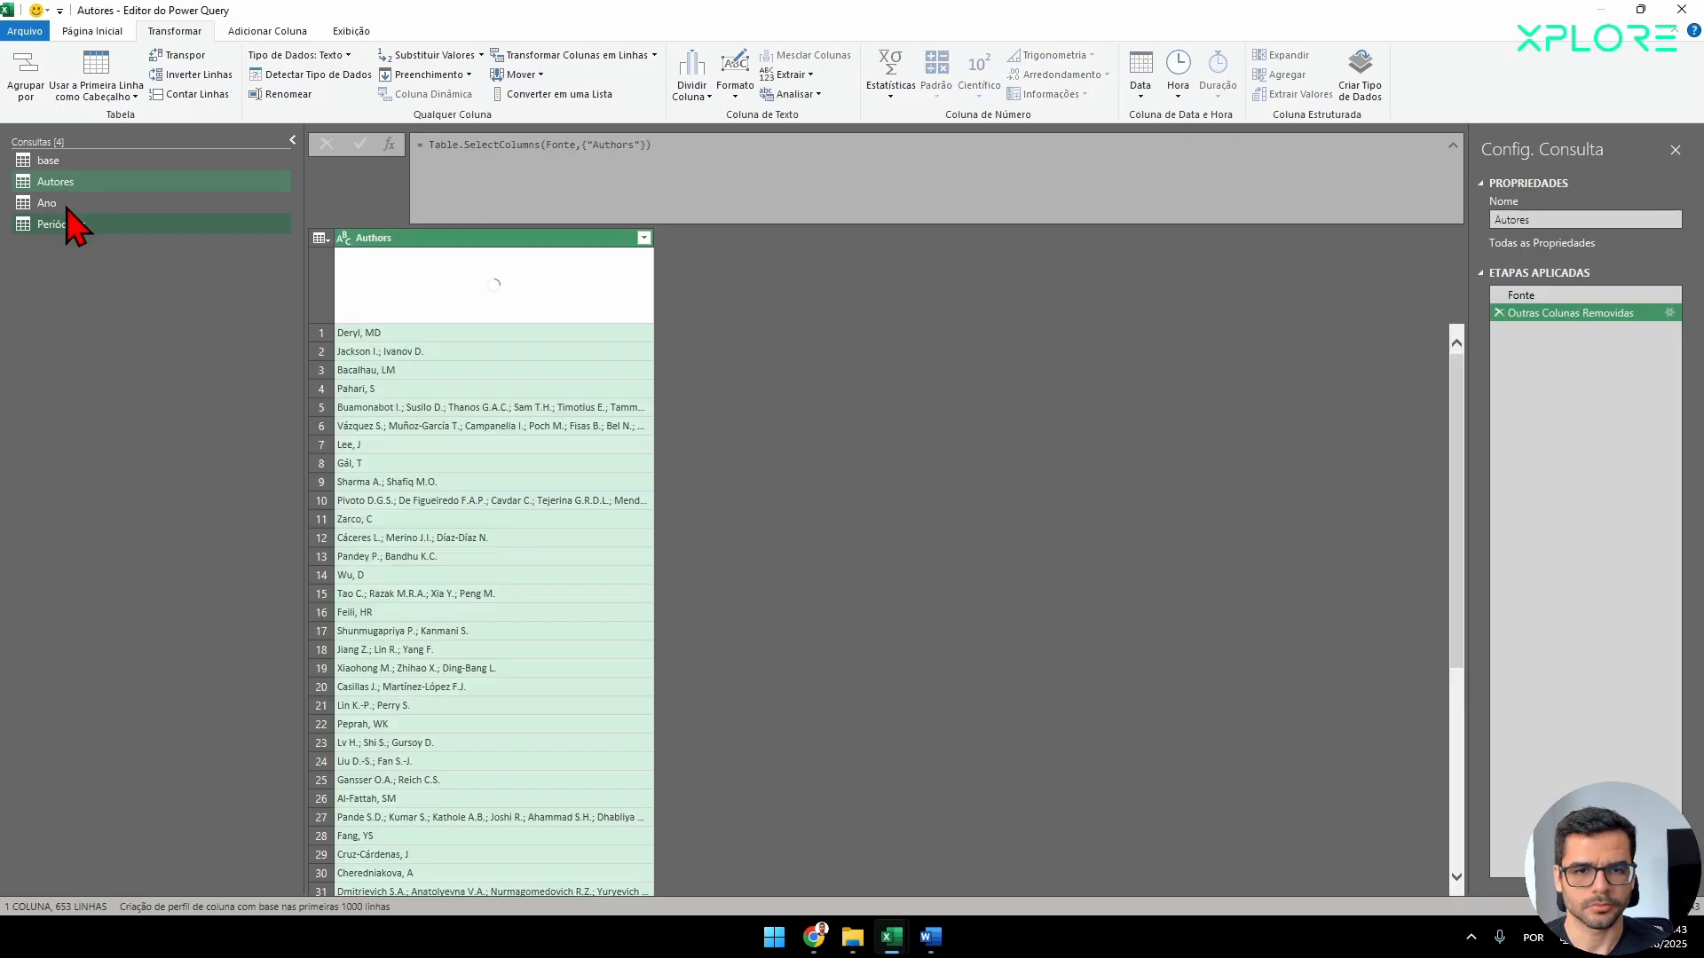
pyautogui.click(66, 206)
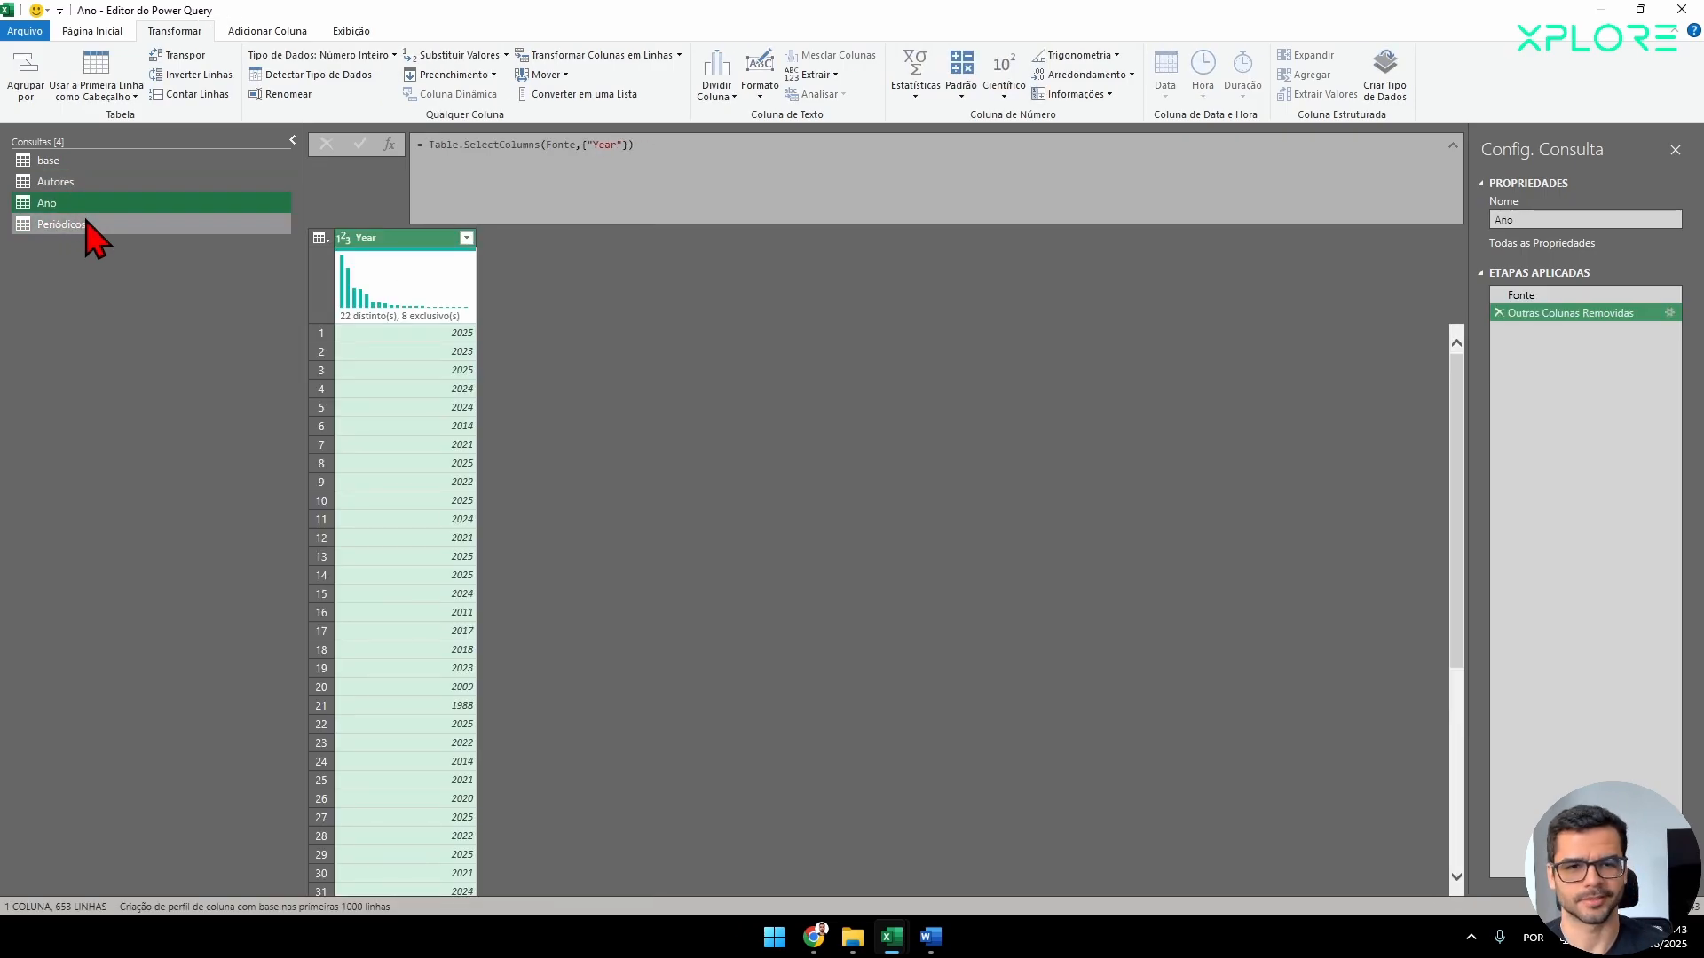
pyautogui.click(88, 229)
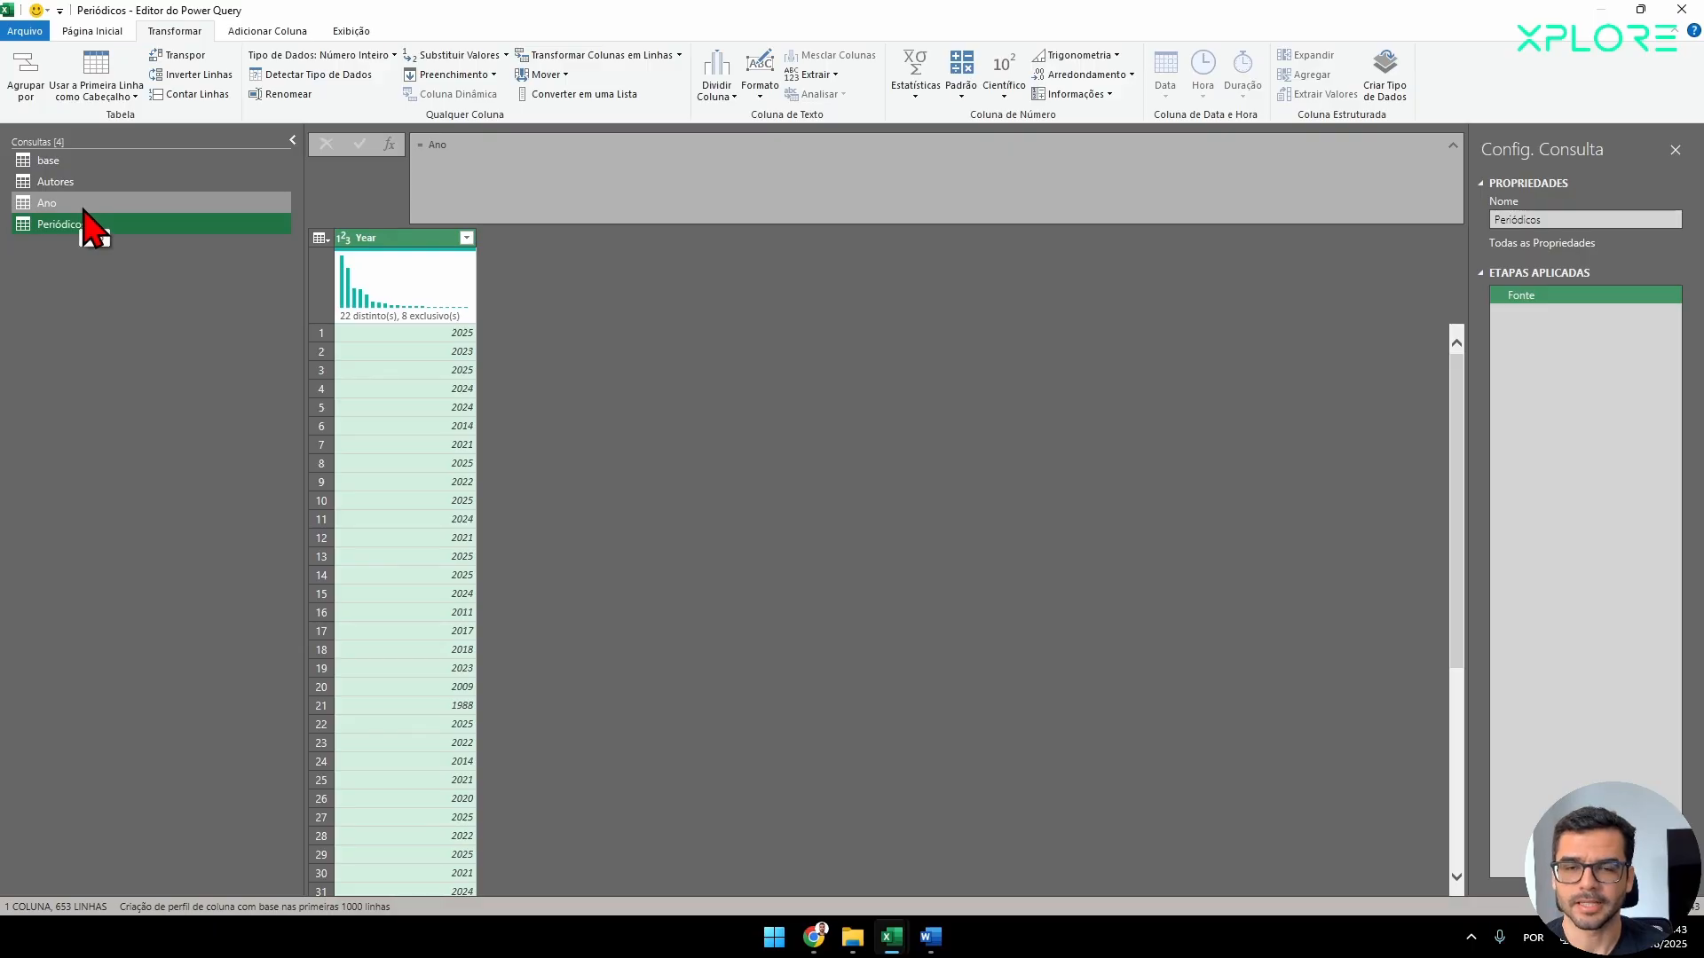
pyautogui.click(82, 207)
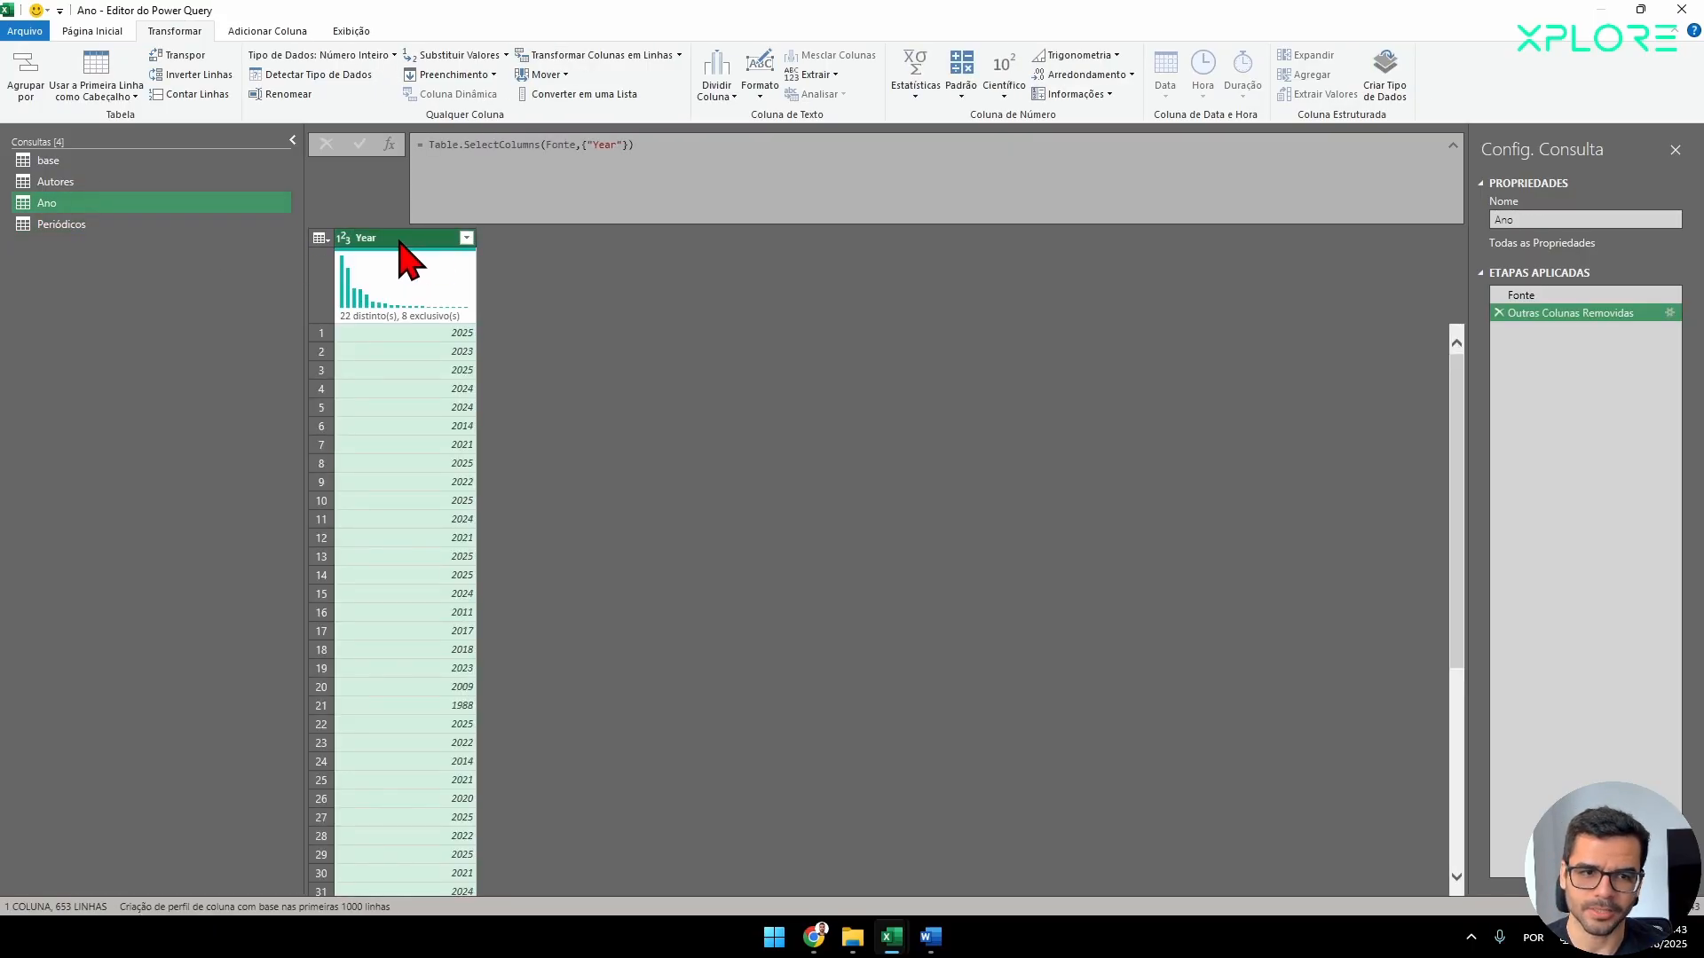
pyautogui.click(55, 228)
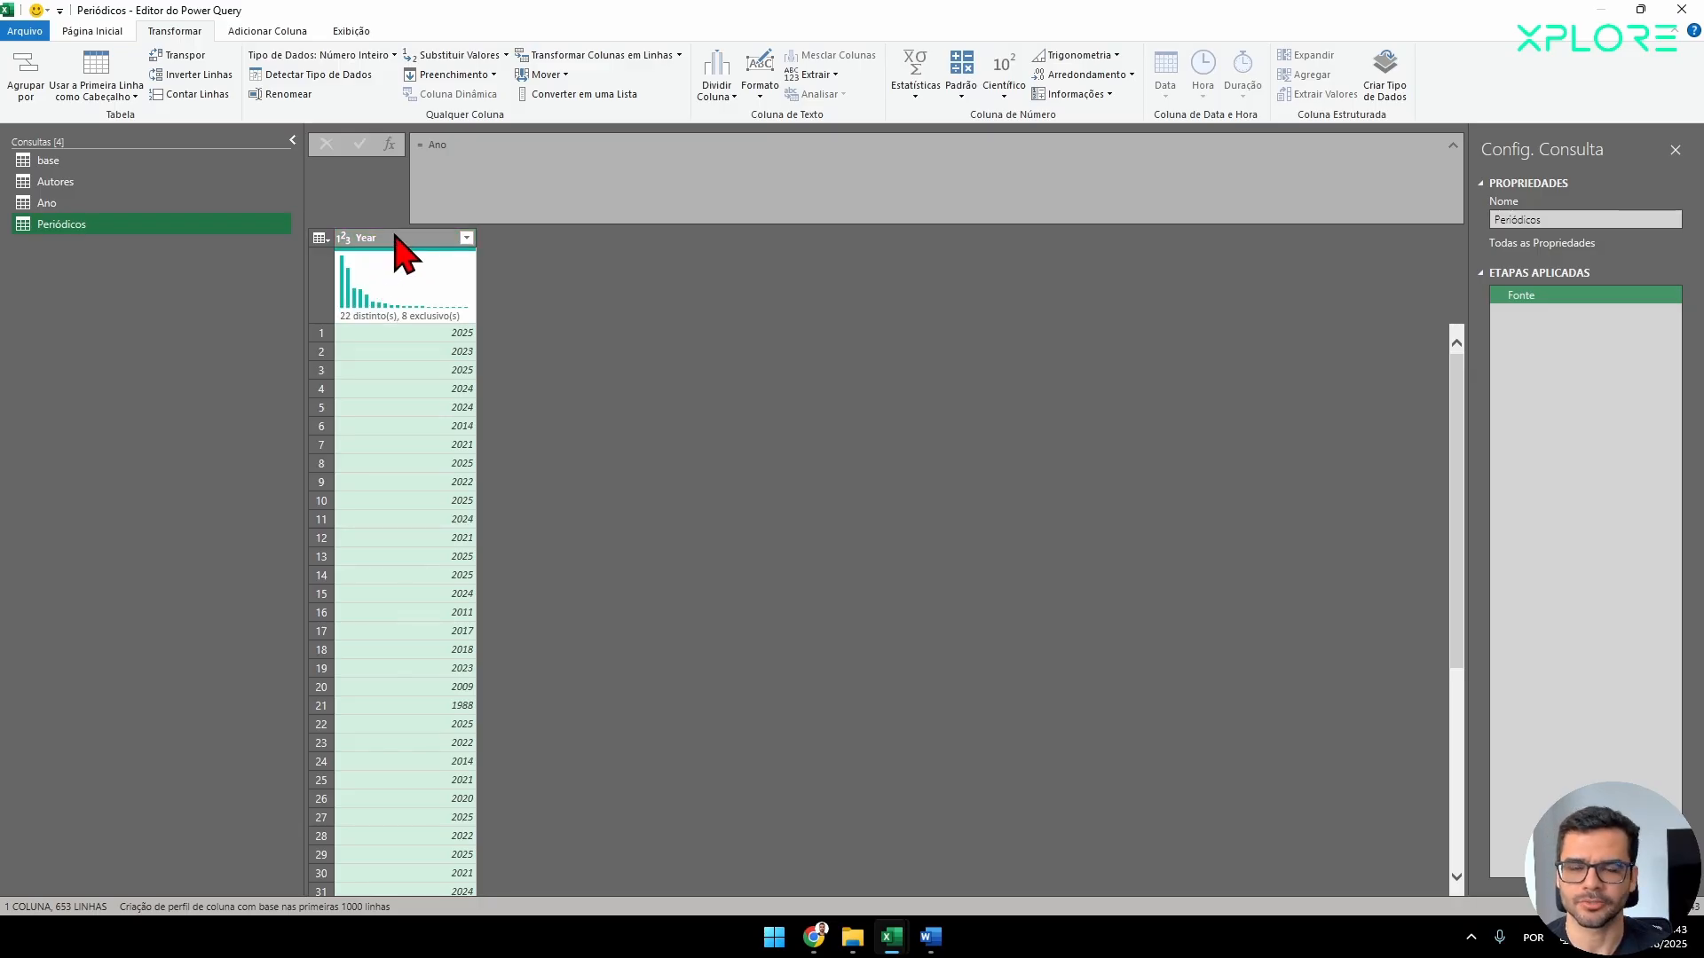
pyautogui.doubleClick(438, 145)
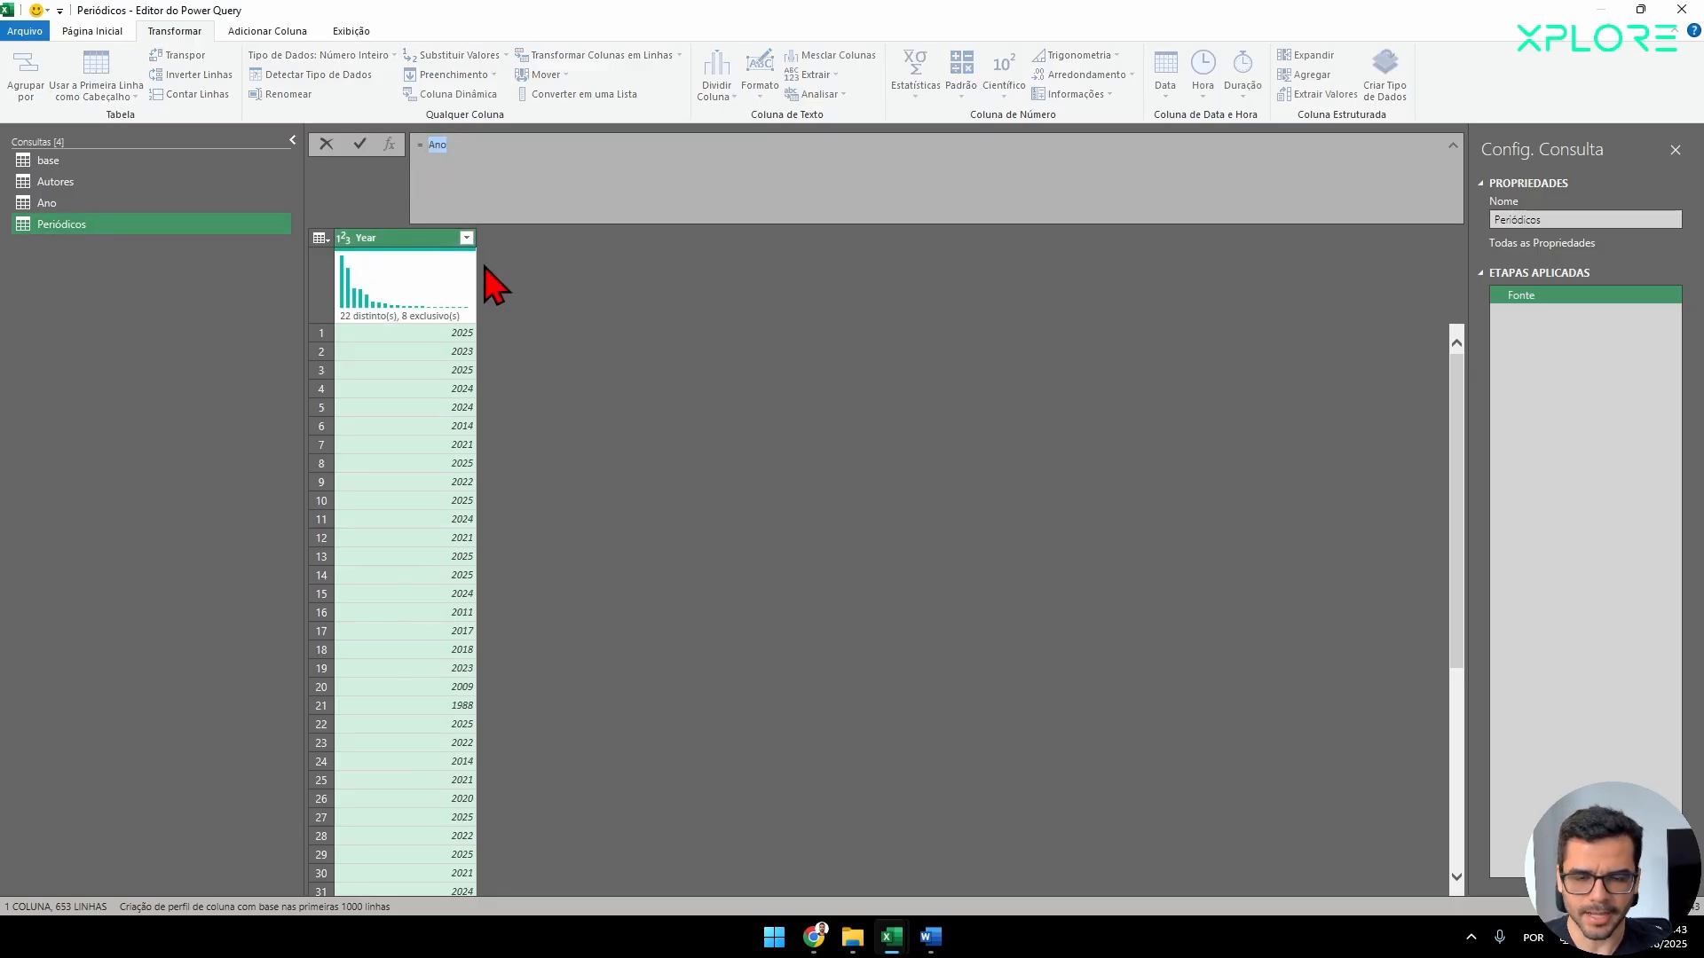
pyautogui.write('base')
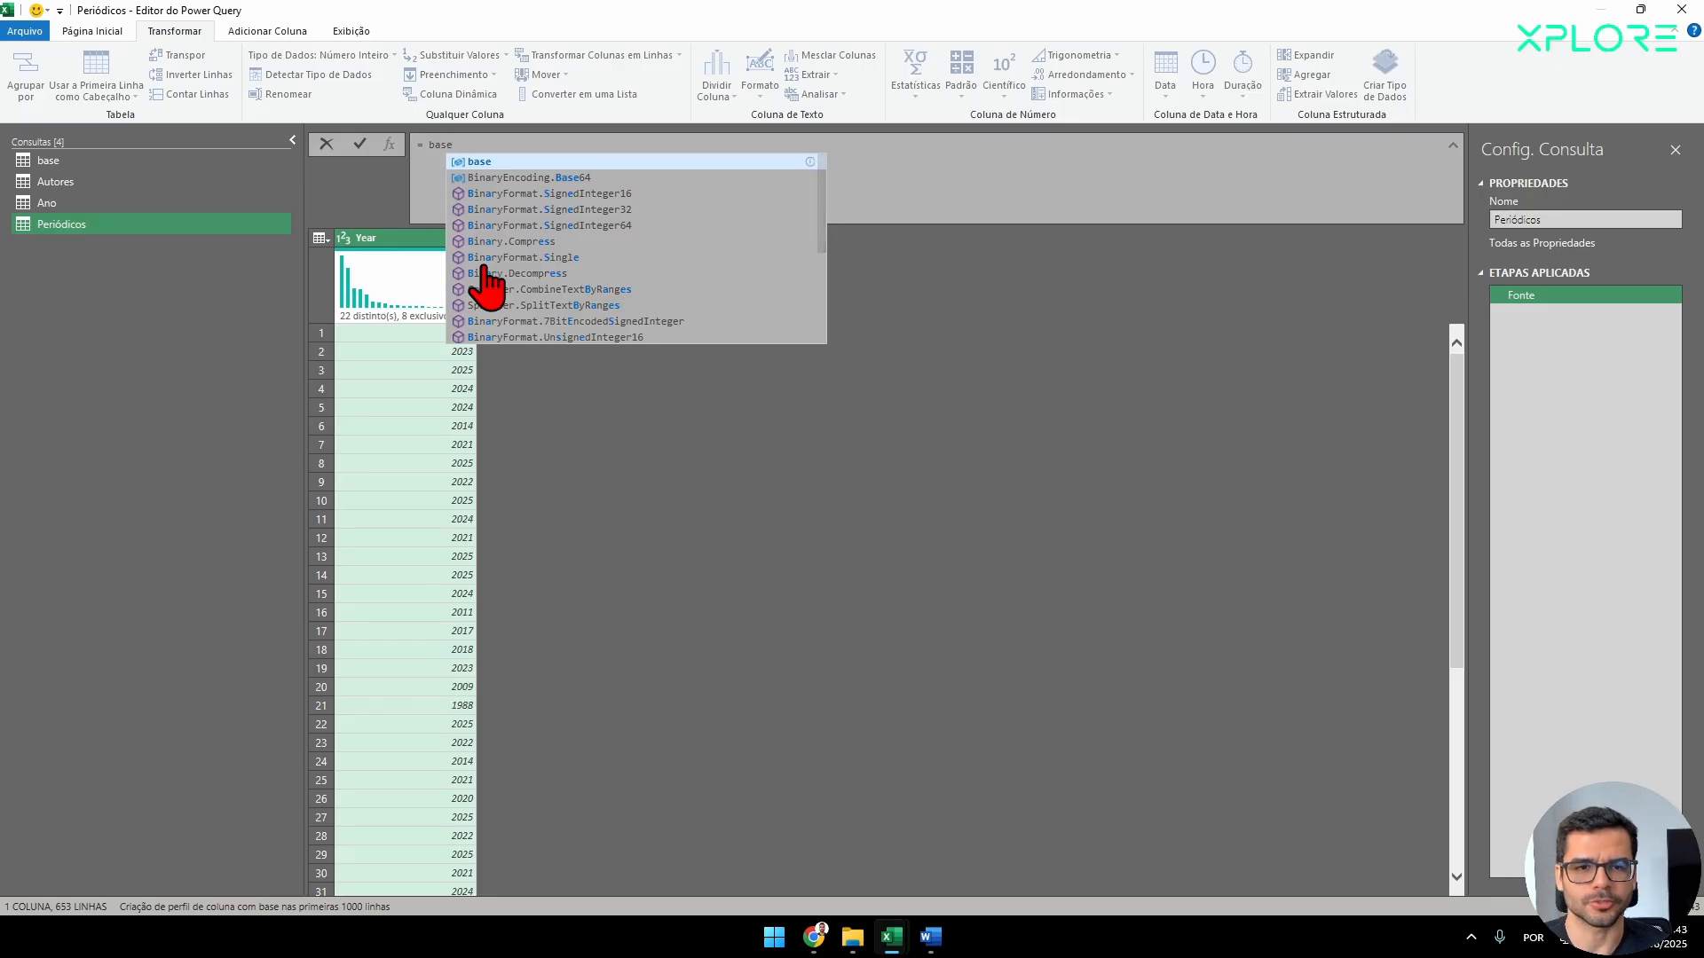
pyautogui.press('Return')
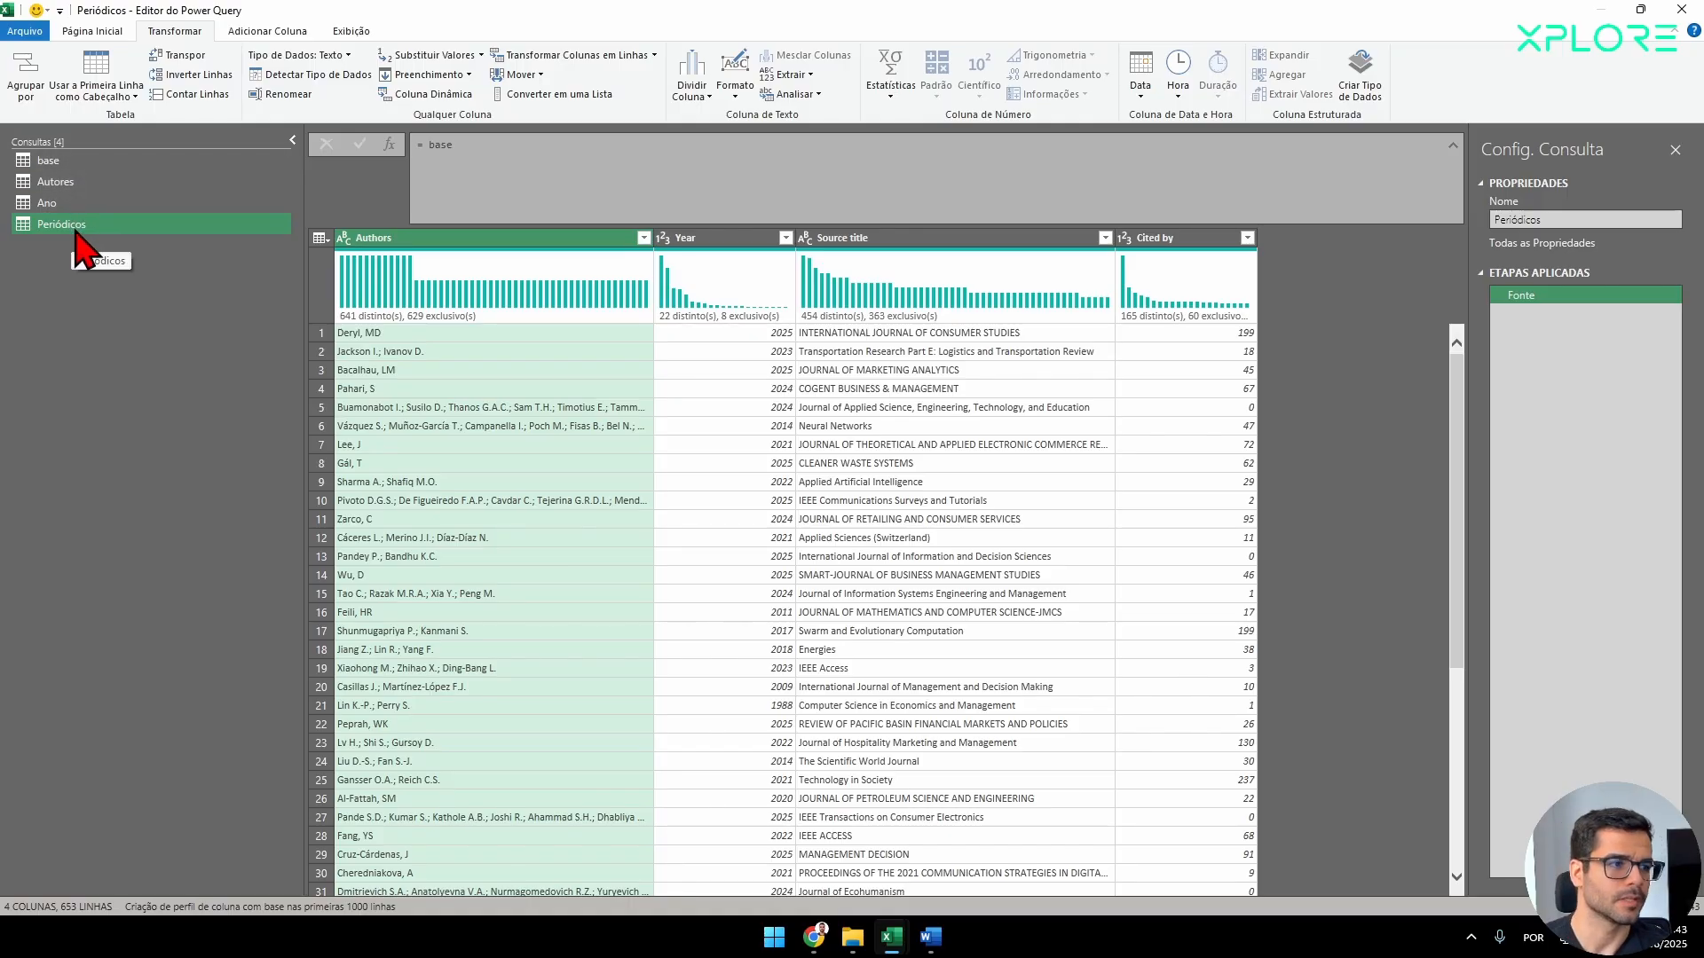
# Remove all columns except Source title from the Periódicos query.
pyautogui.click(808, 238)
pyautogui.rightClick(880, 237)
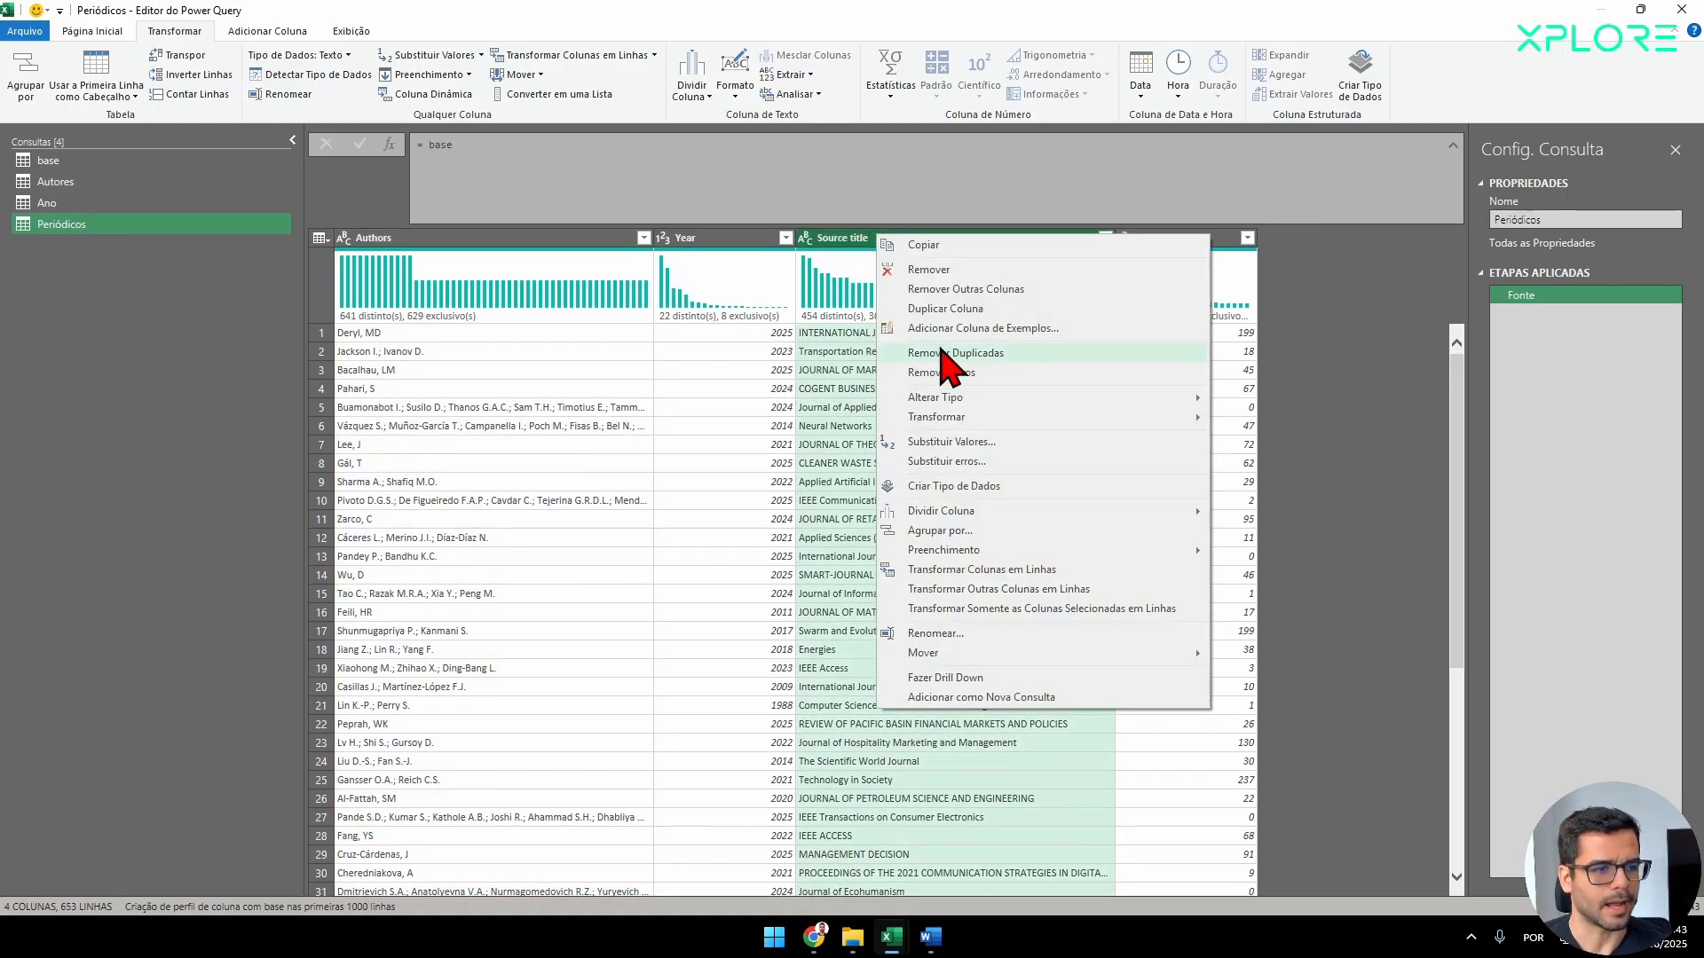
pyautogui.click(964, 289)
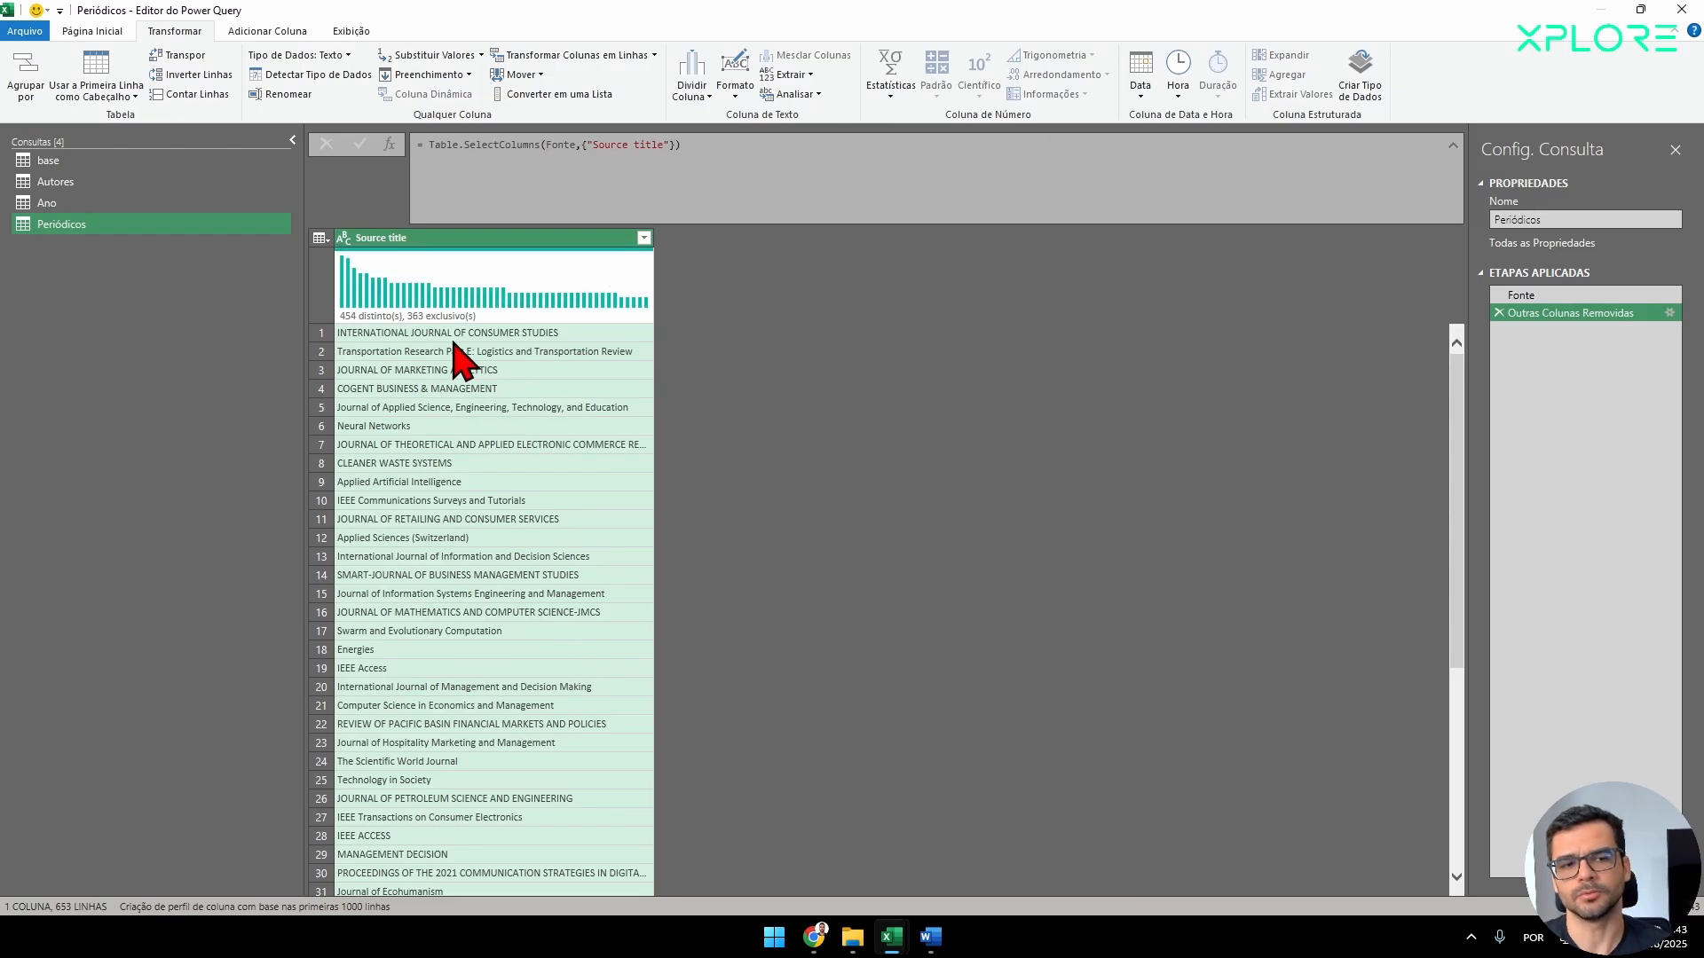
# Inspect multi-author cells in the Autores query and split the Authors column at each occurrence of the semicolon delimiter.
pyautogui.click(143, 187)
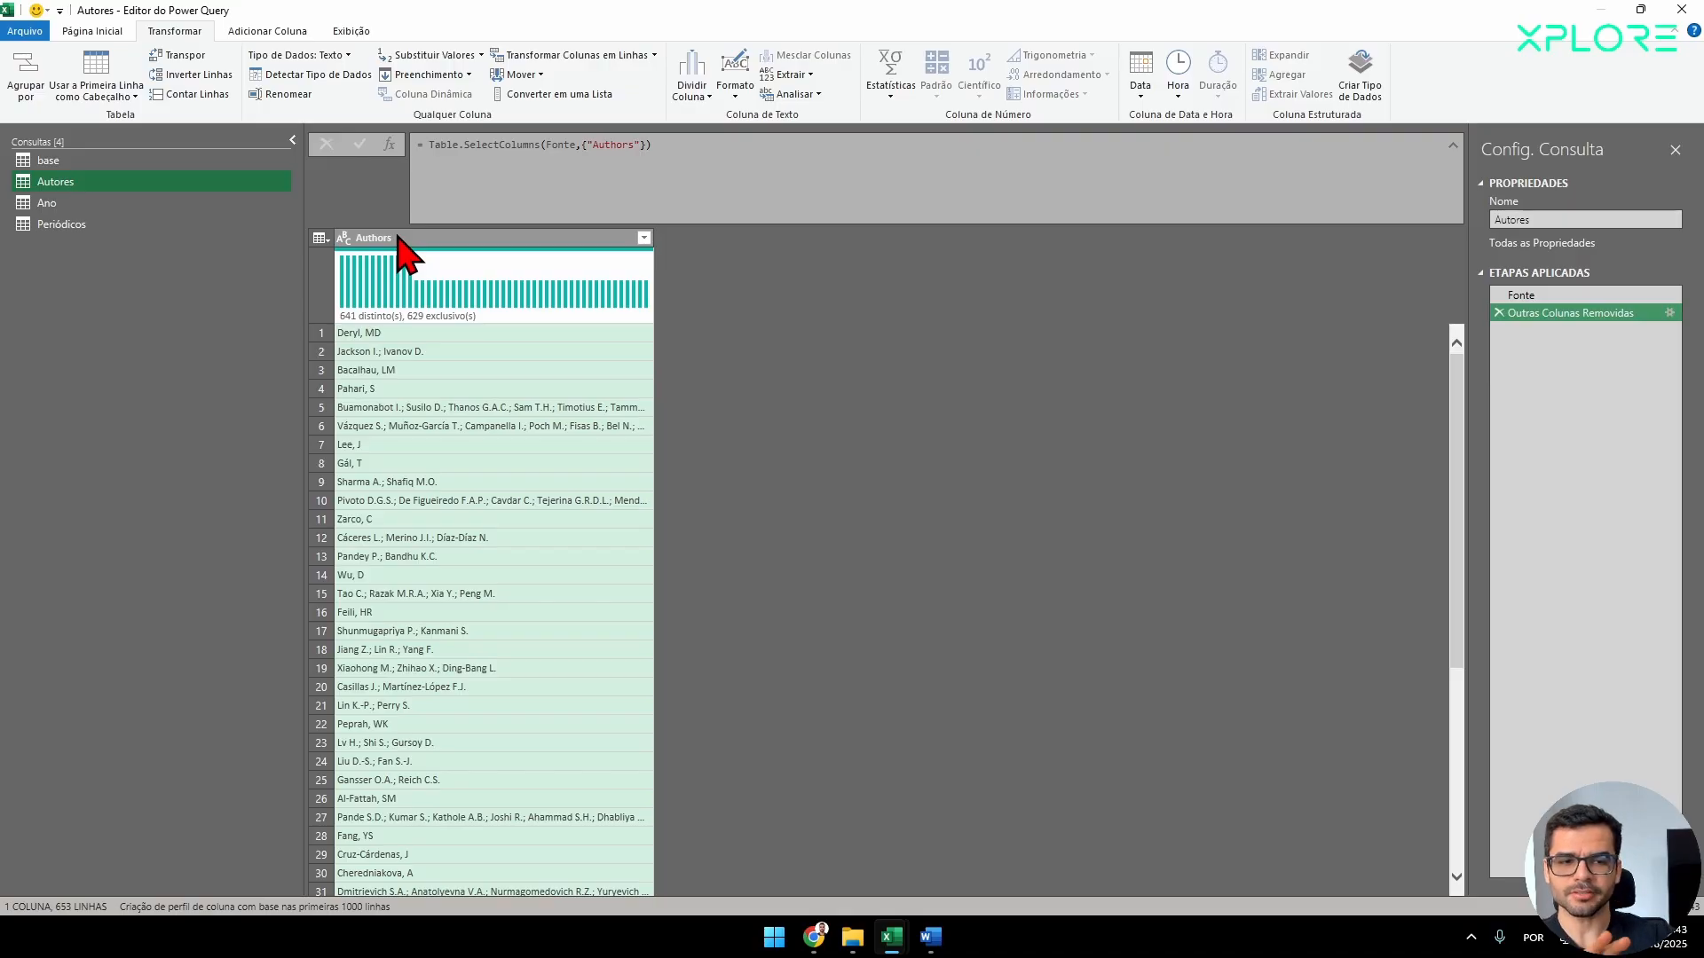
pyautogui.click(395, 409)
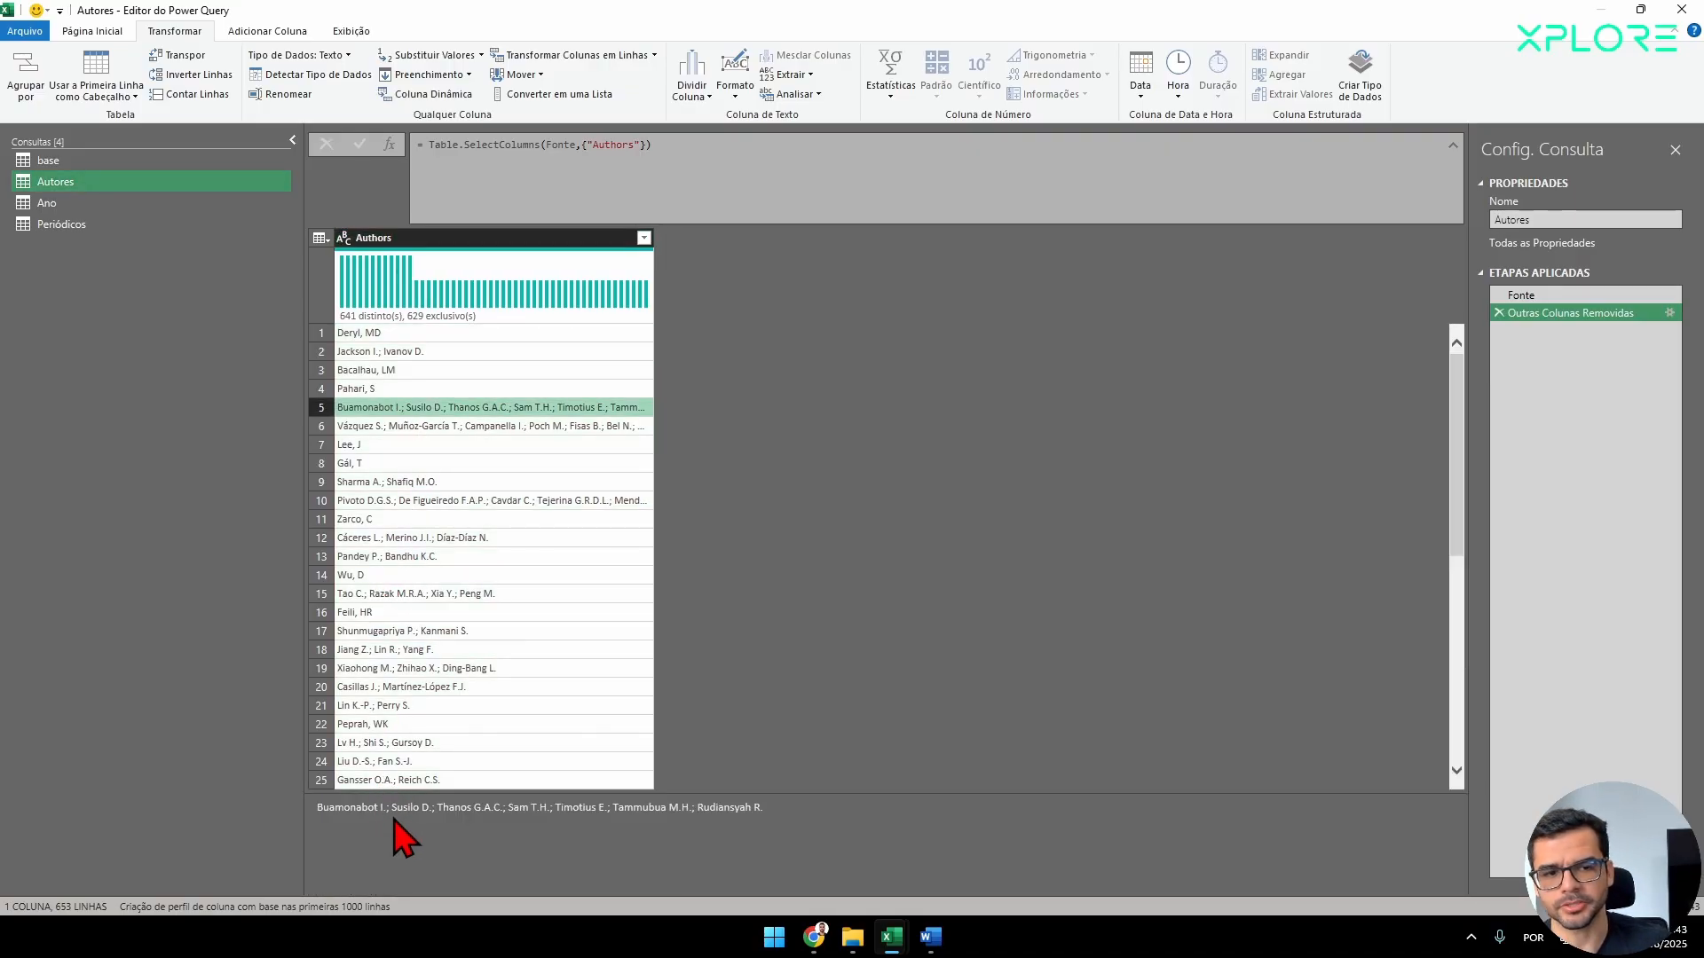
pyautogui.moveTo(793, 811); pyautogui.dragTo(334, 812)
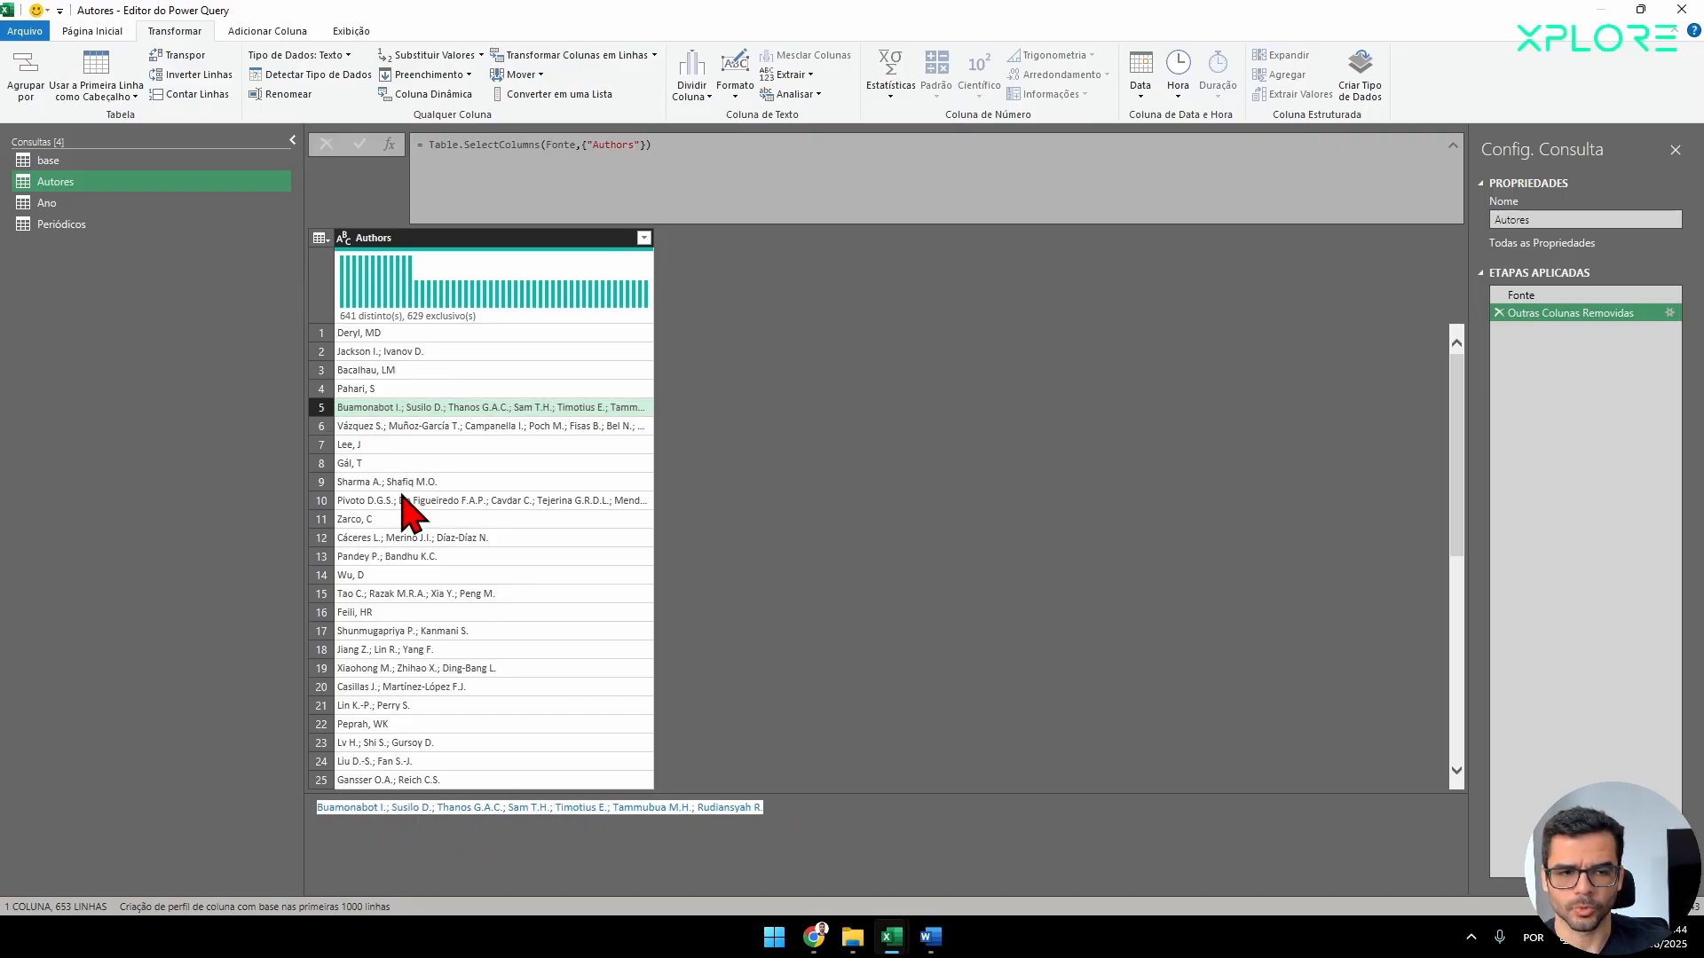
pyautogui.click(435, 426)
pyautogui.click(497, 502)
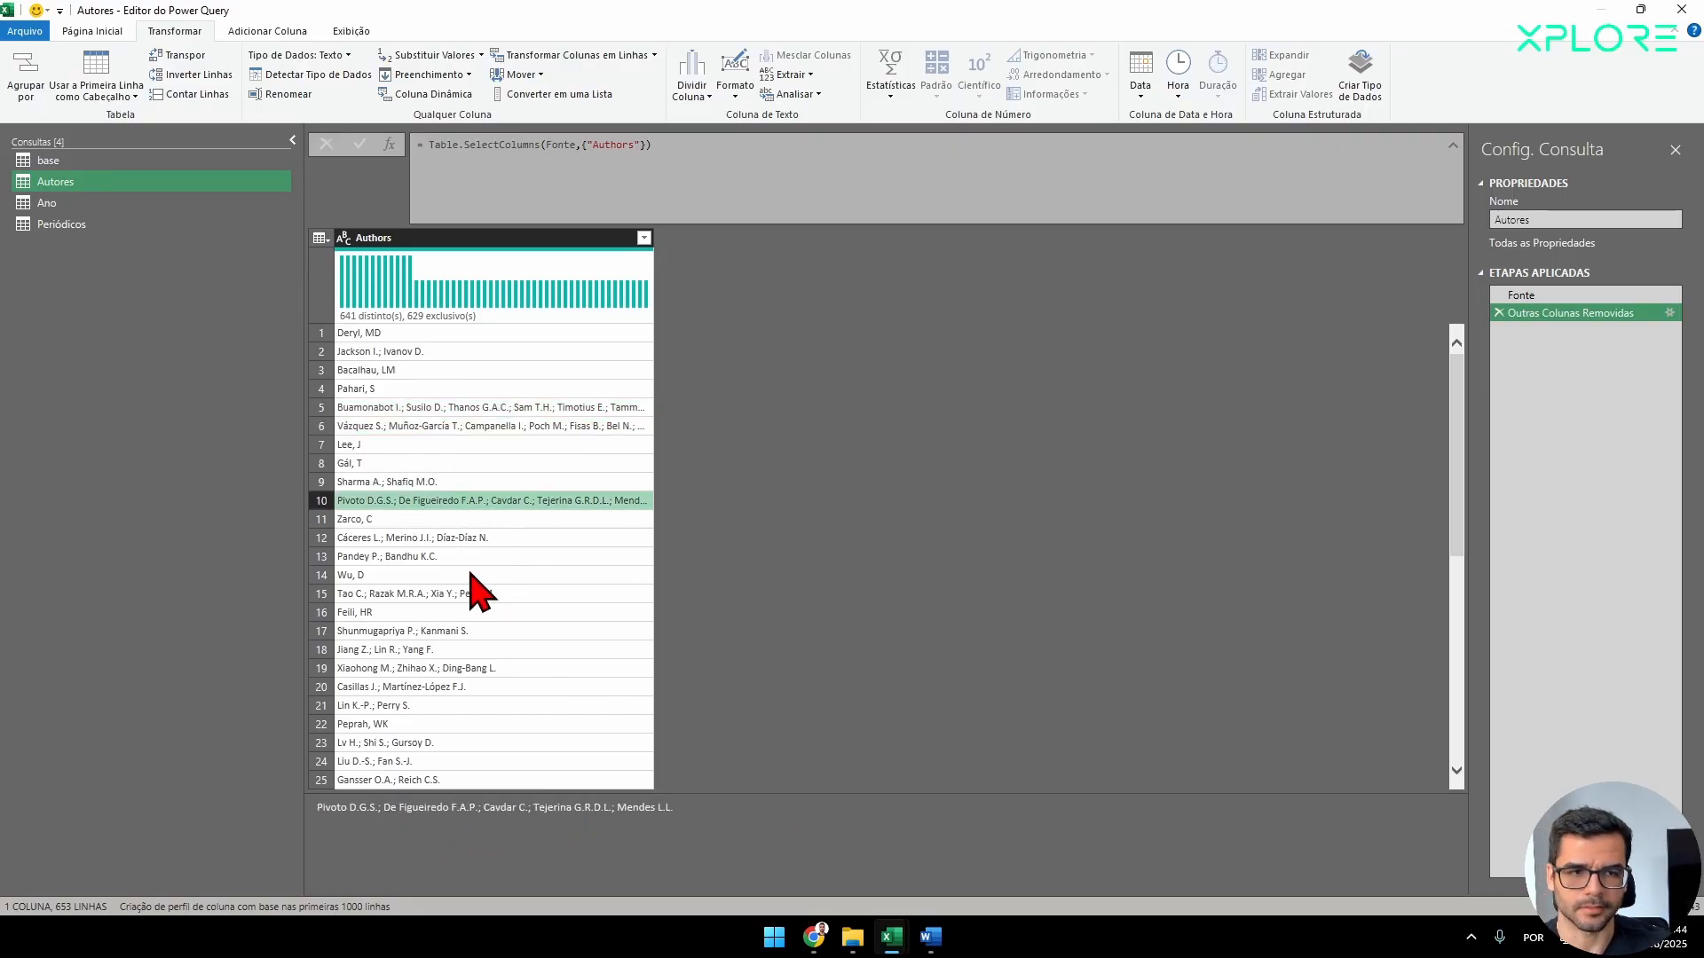
pyautogui.click(428, 241)
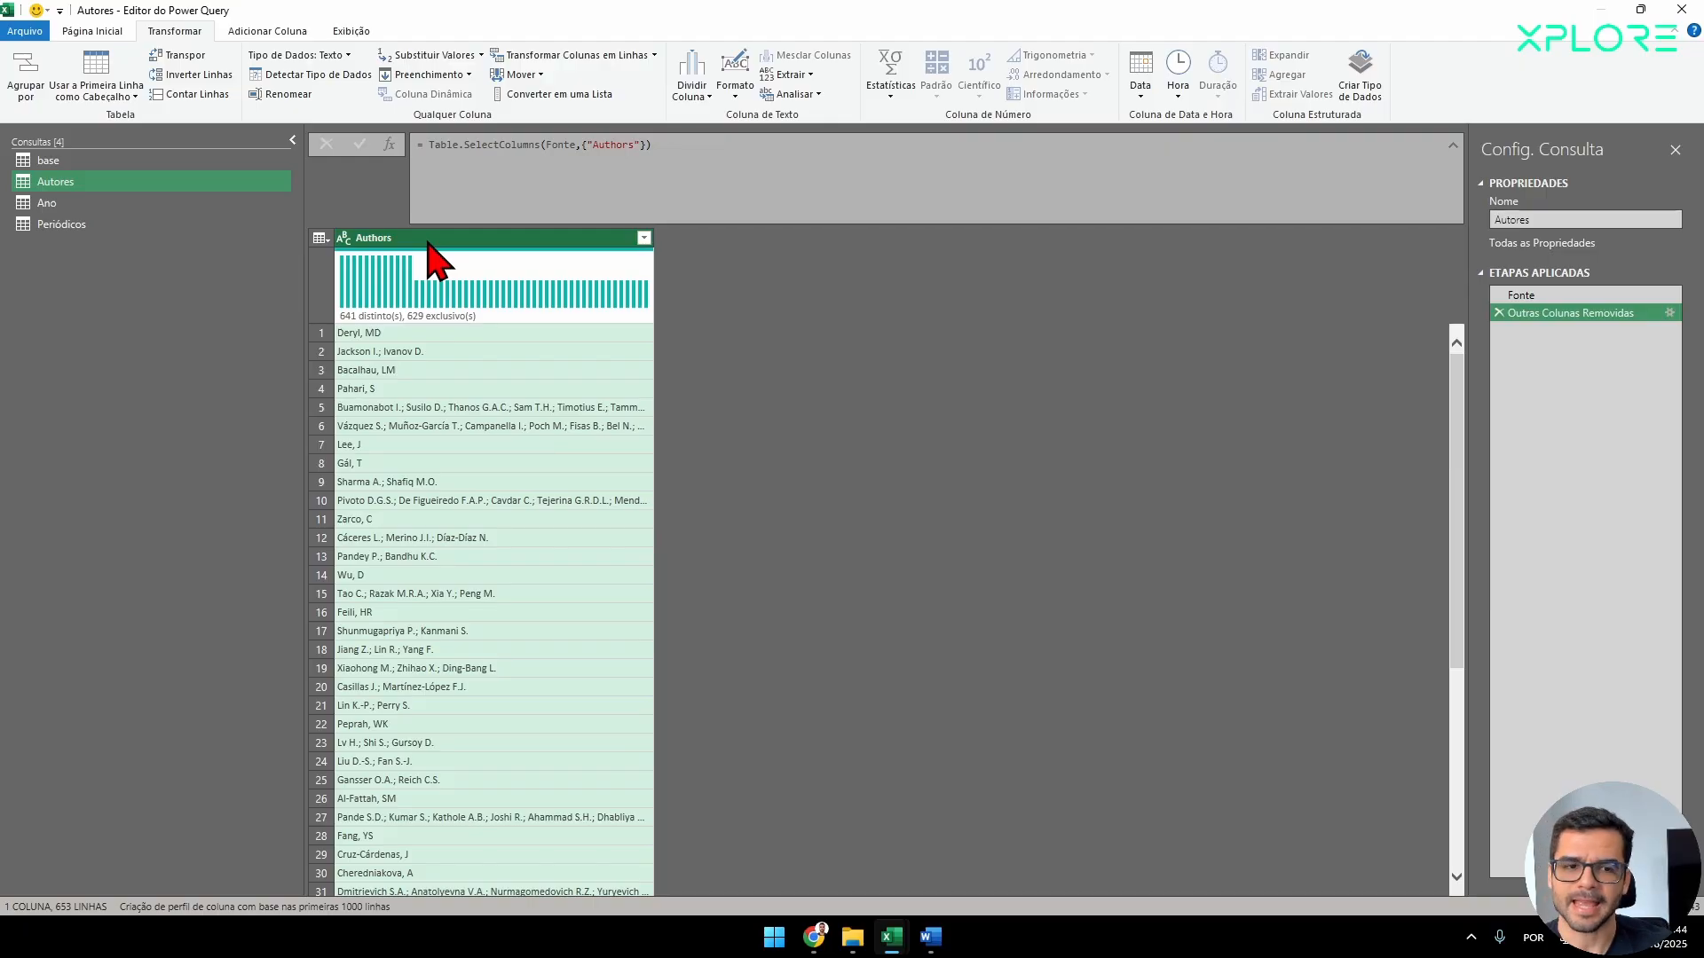
pyautogui.click(704, 96)
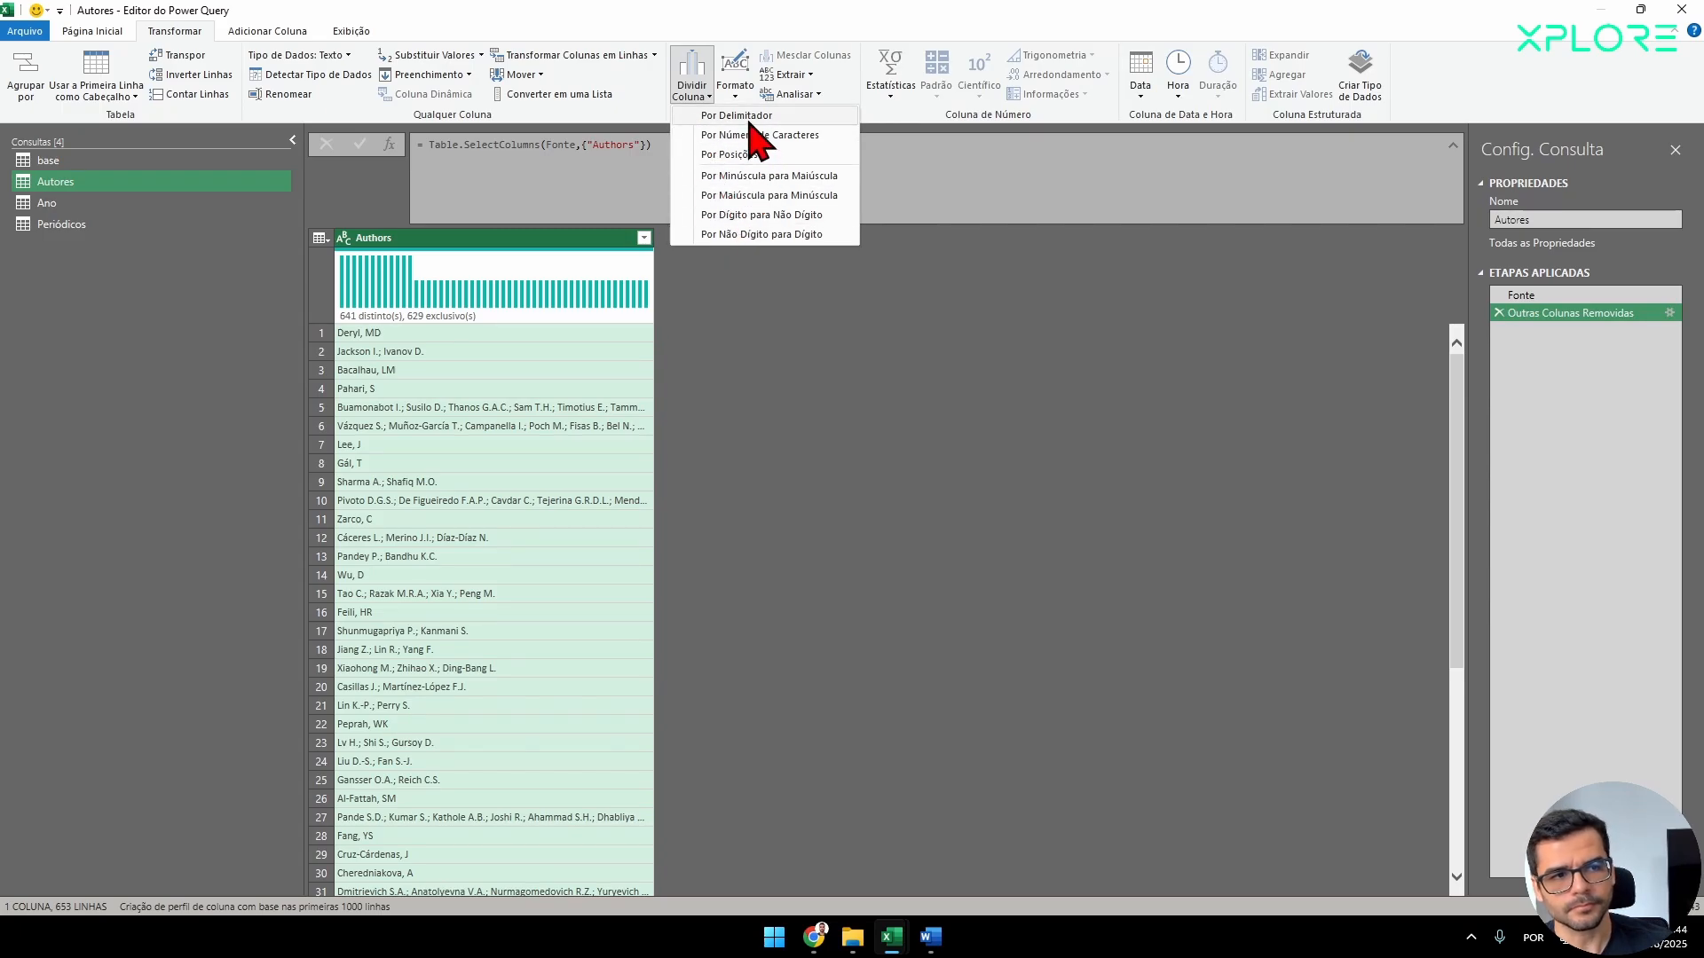
pyautogui.click(738, 116)
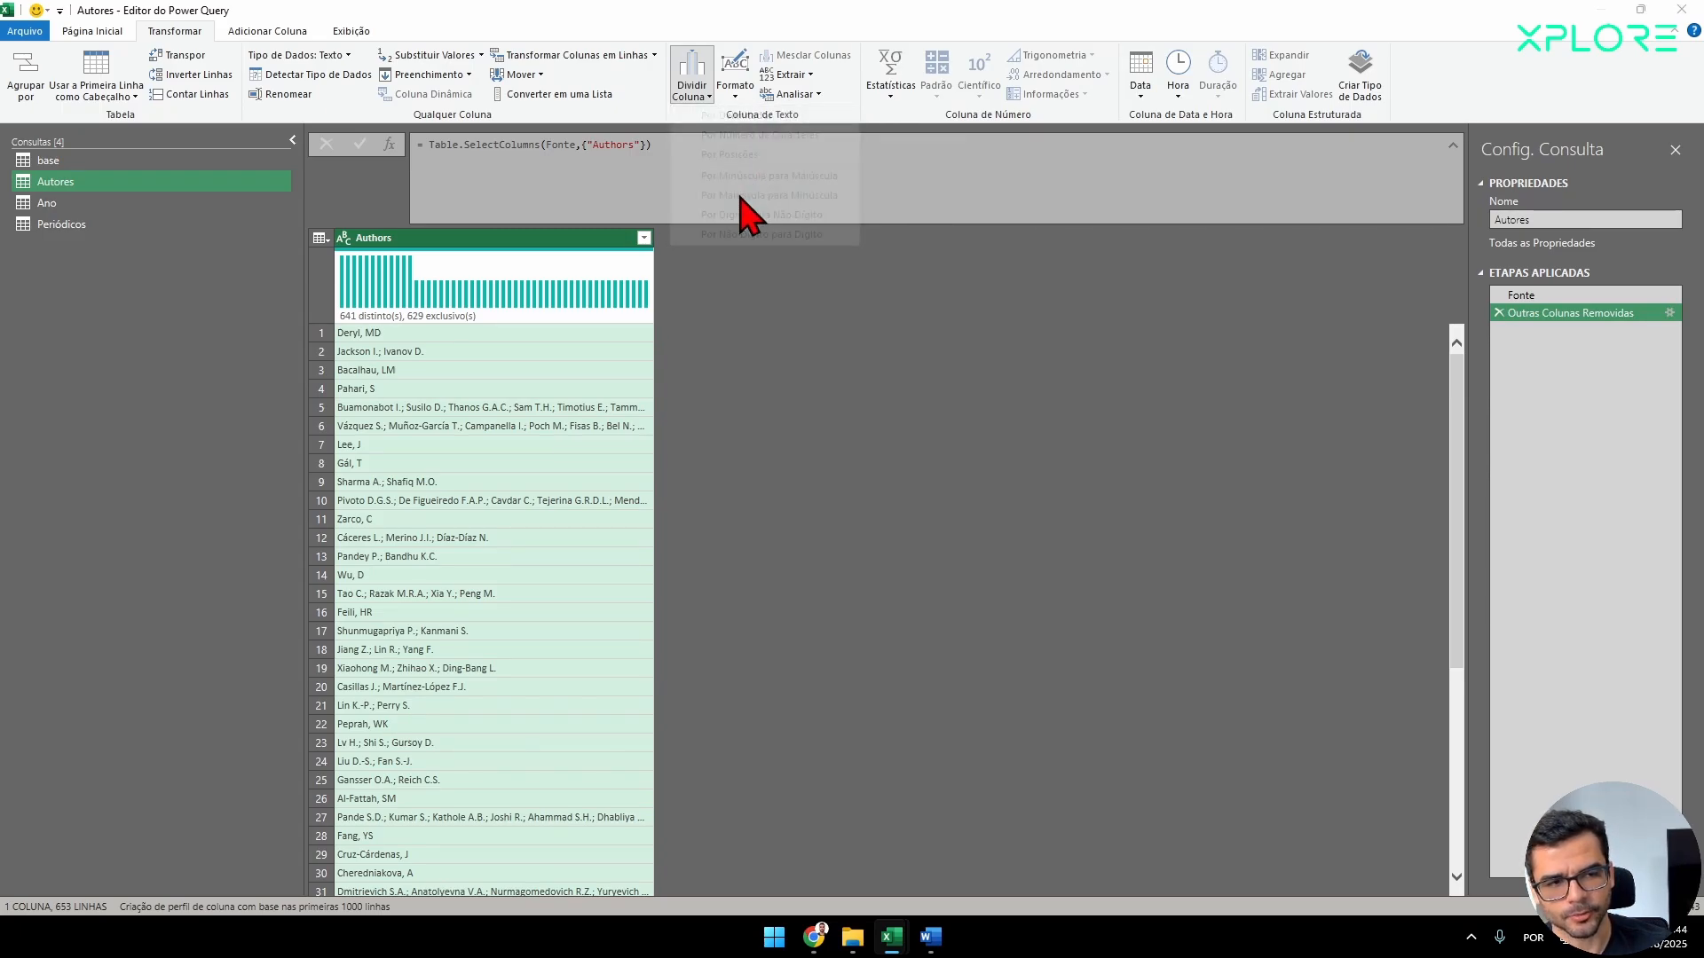
pyautogui.click(637, 367)
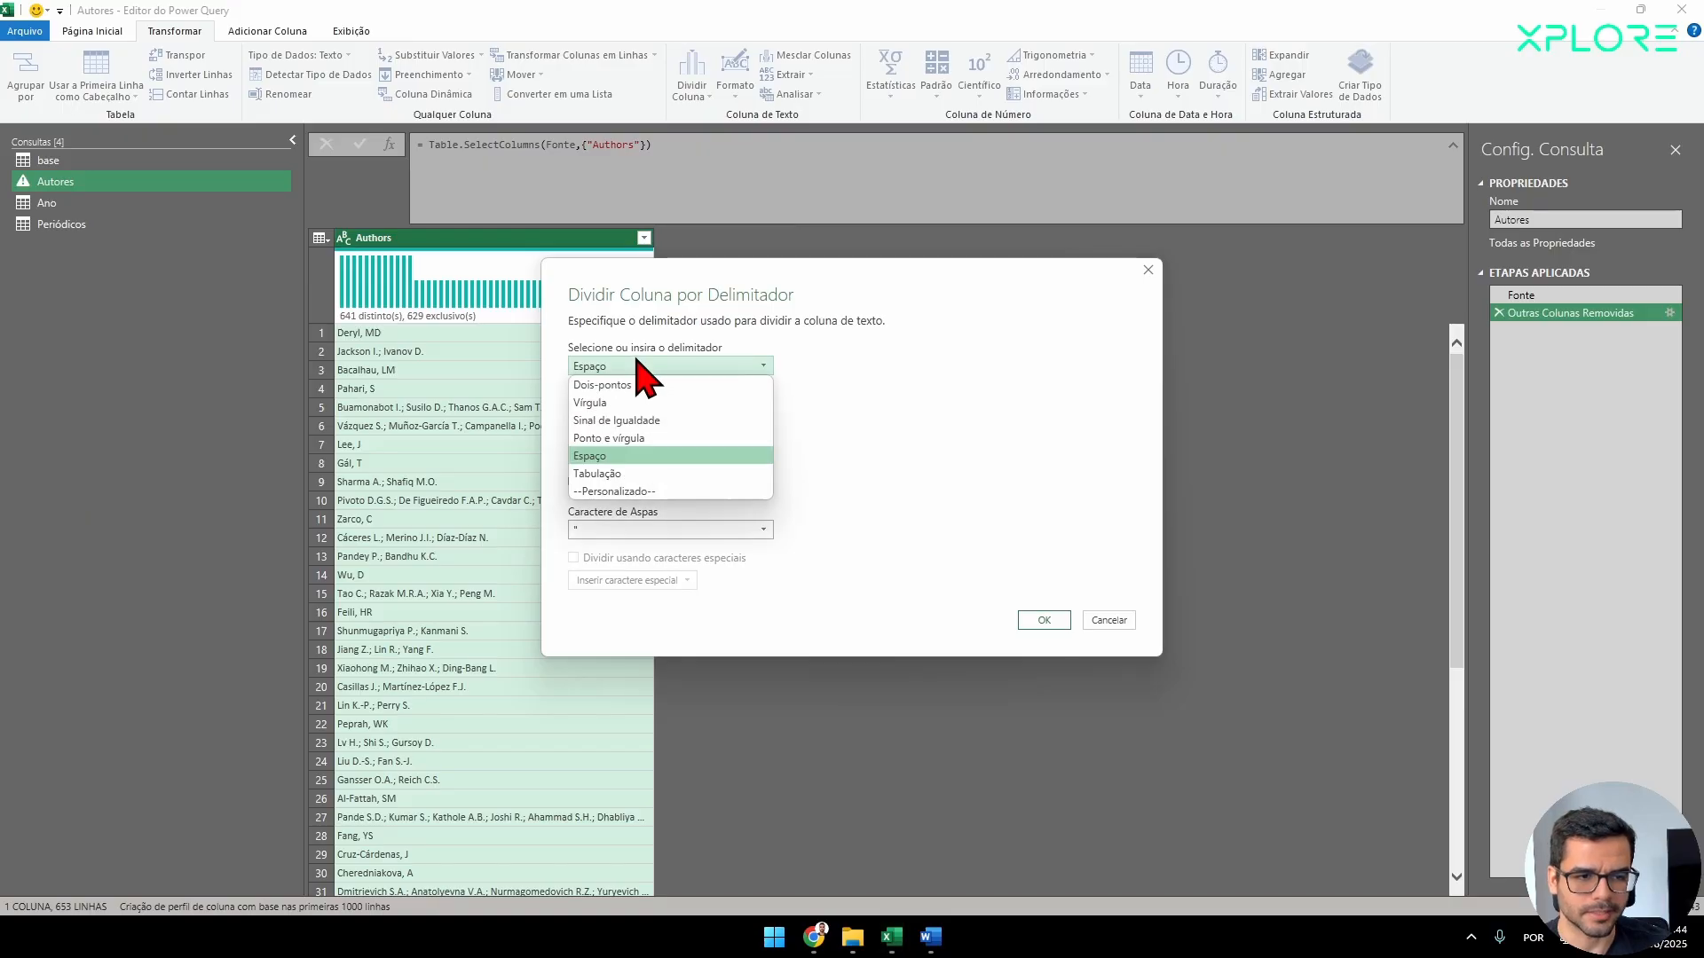
pyautogui.click(625, 450)
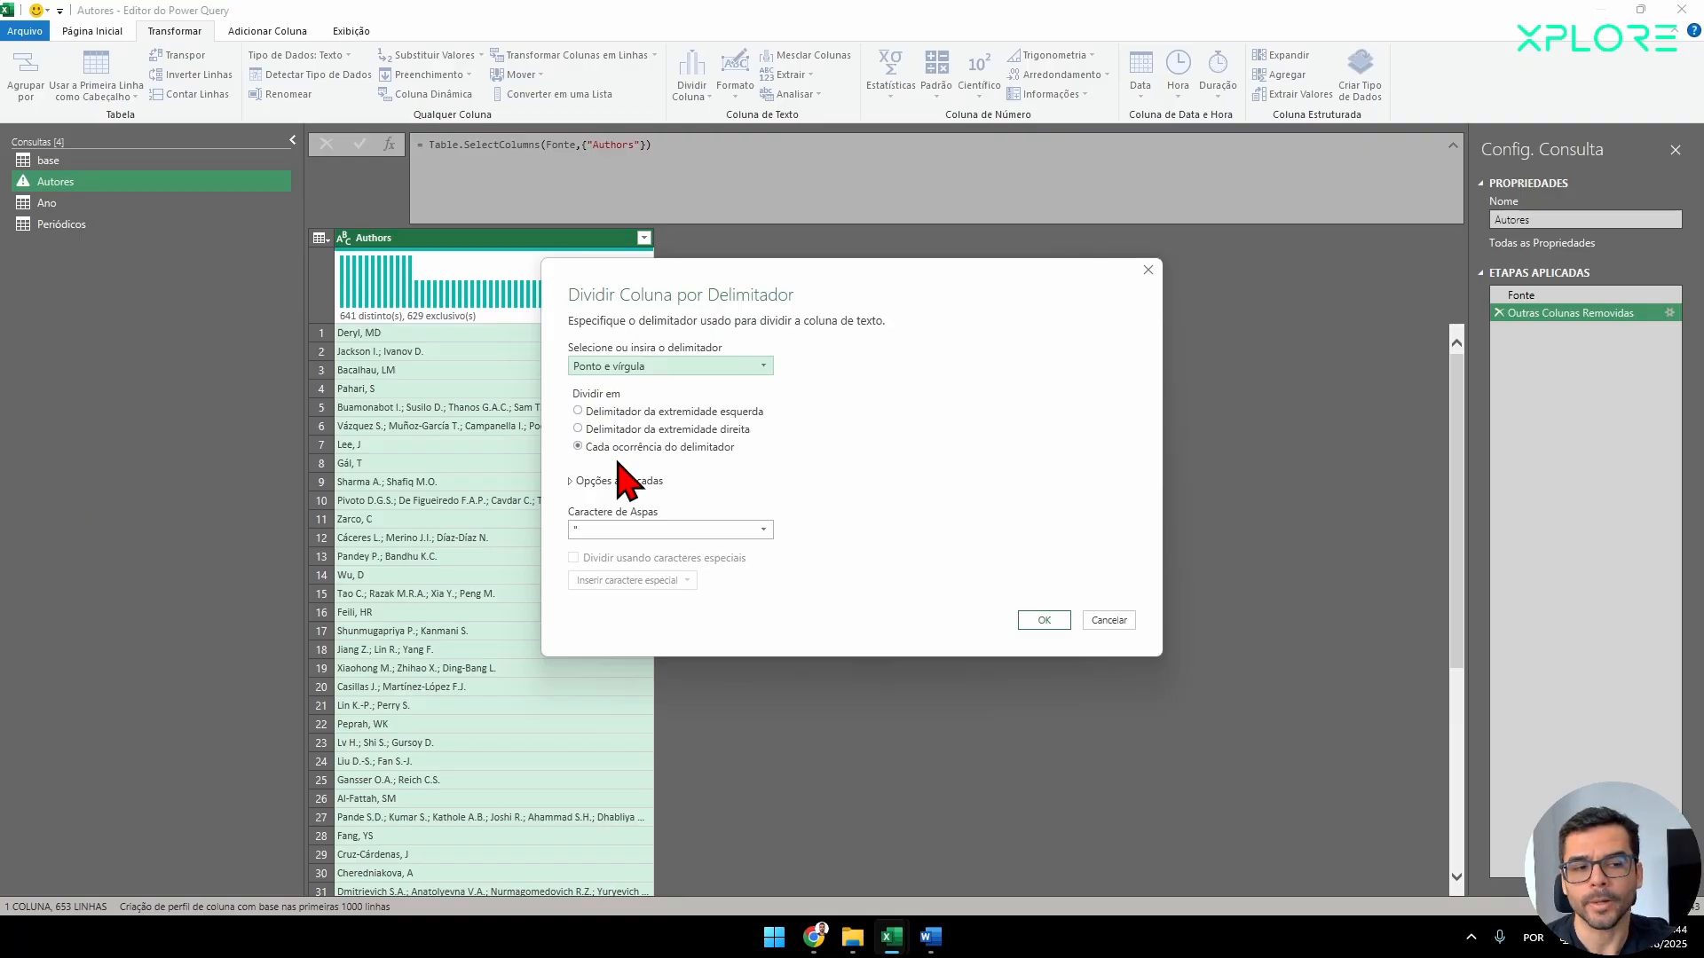
pyautogui.click(1040, 622)
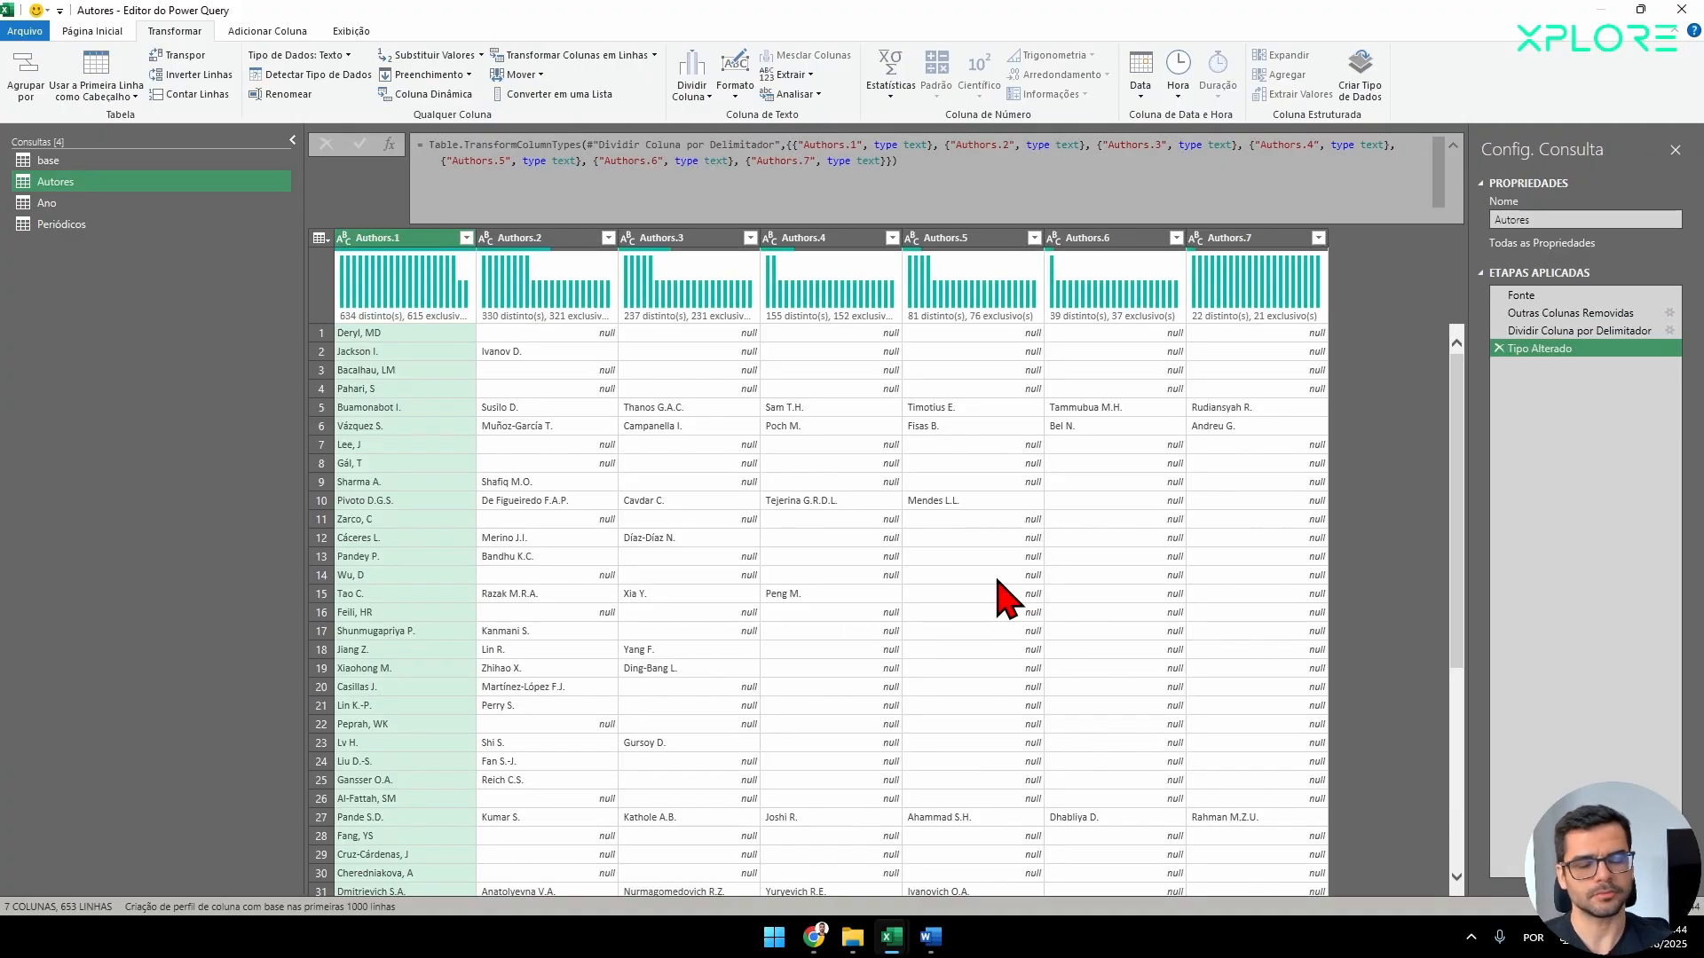
# Unpivot the columns Authors.1 through Authors.7 of the Autores query into rows.
pyautogui.click(1274, 242)
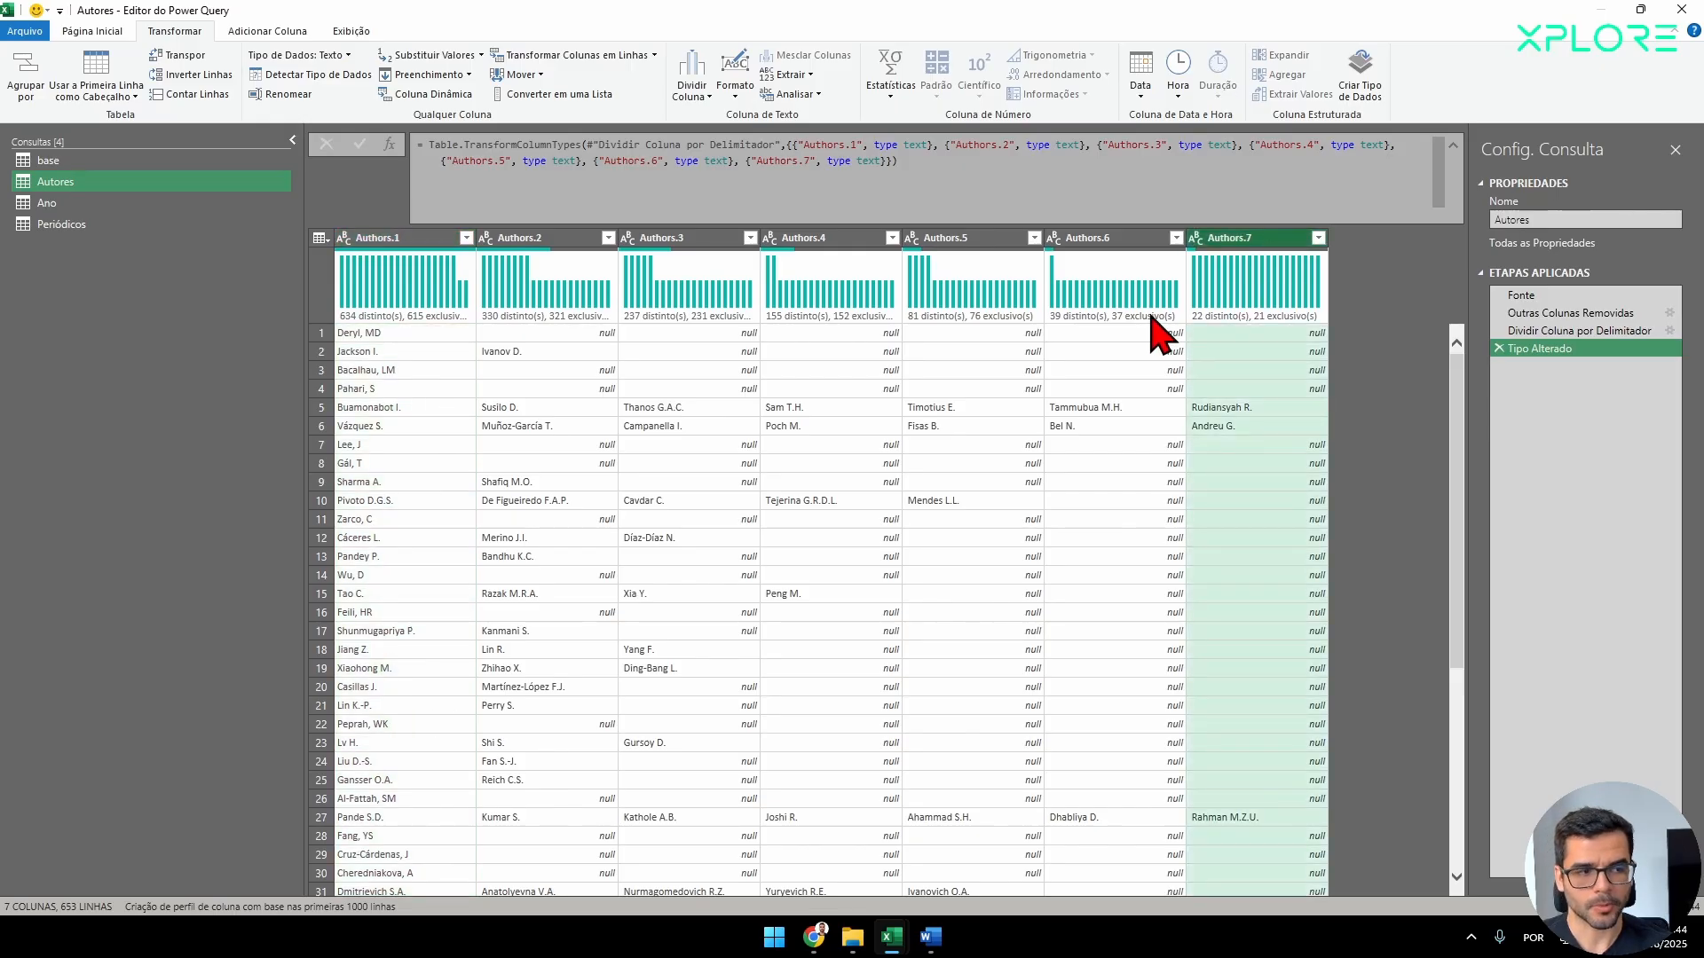
pyautogui.moveTo(1152, 317)
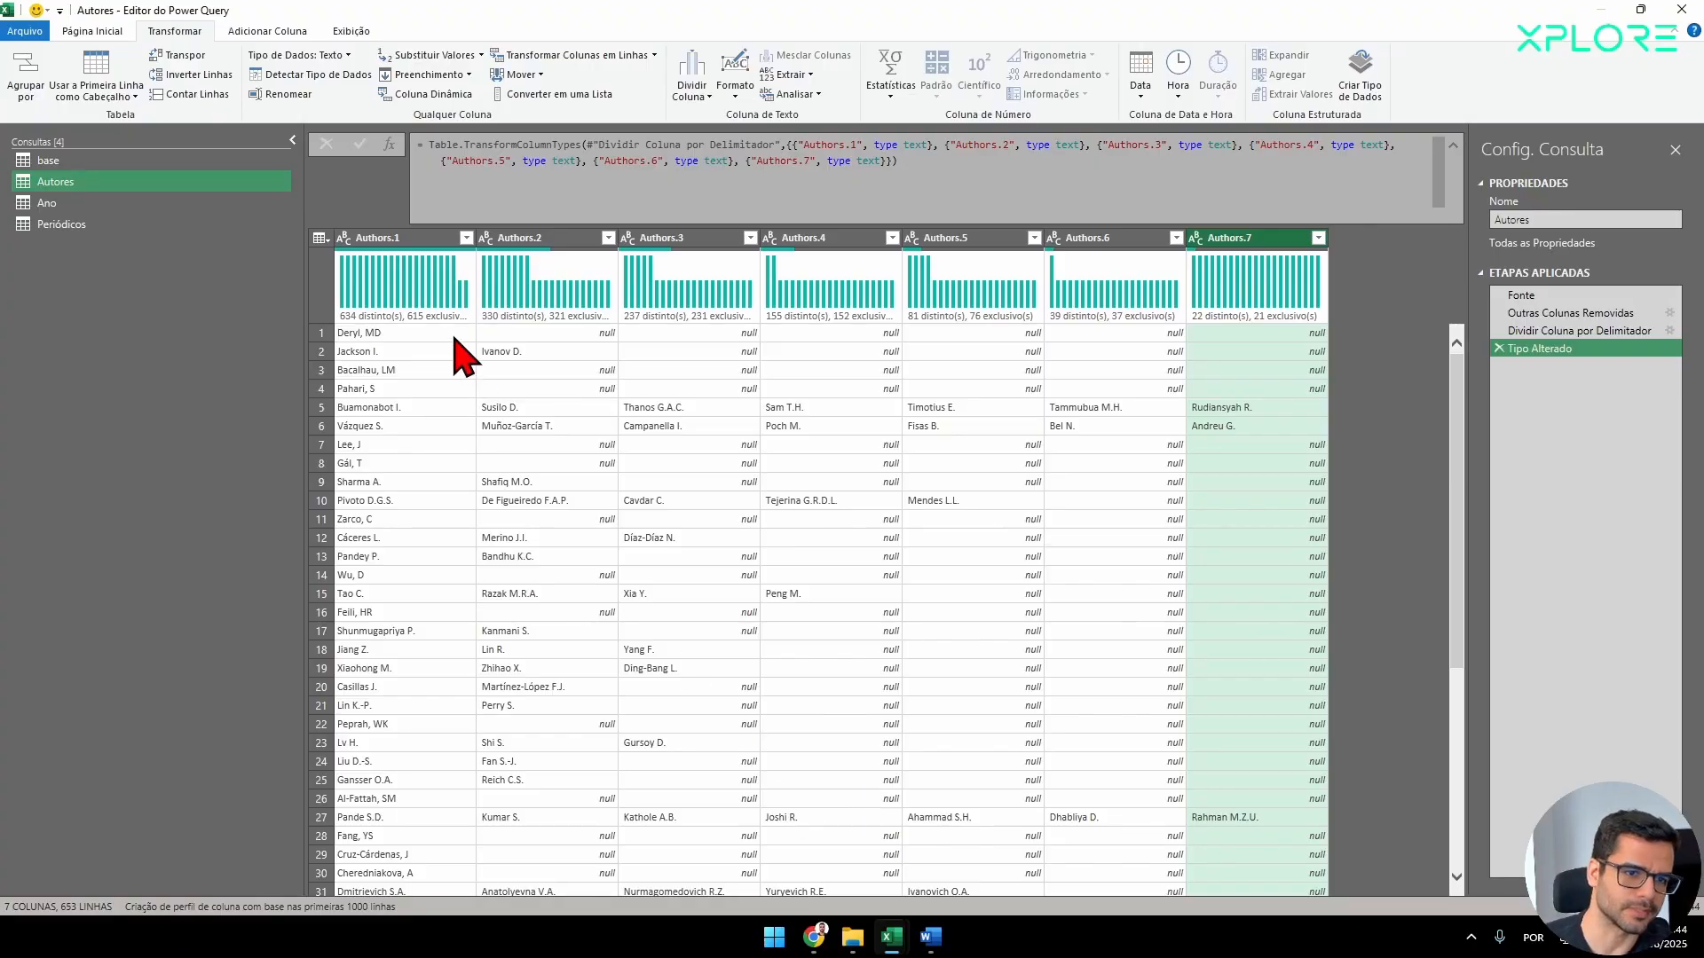
pyautogui.click(396, 245)
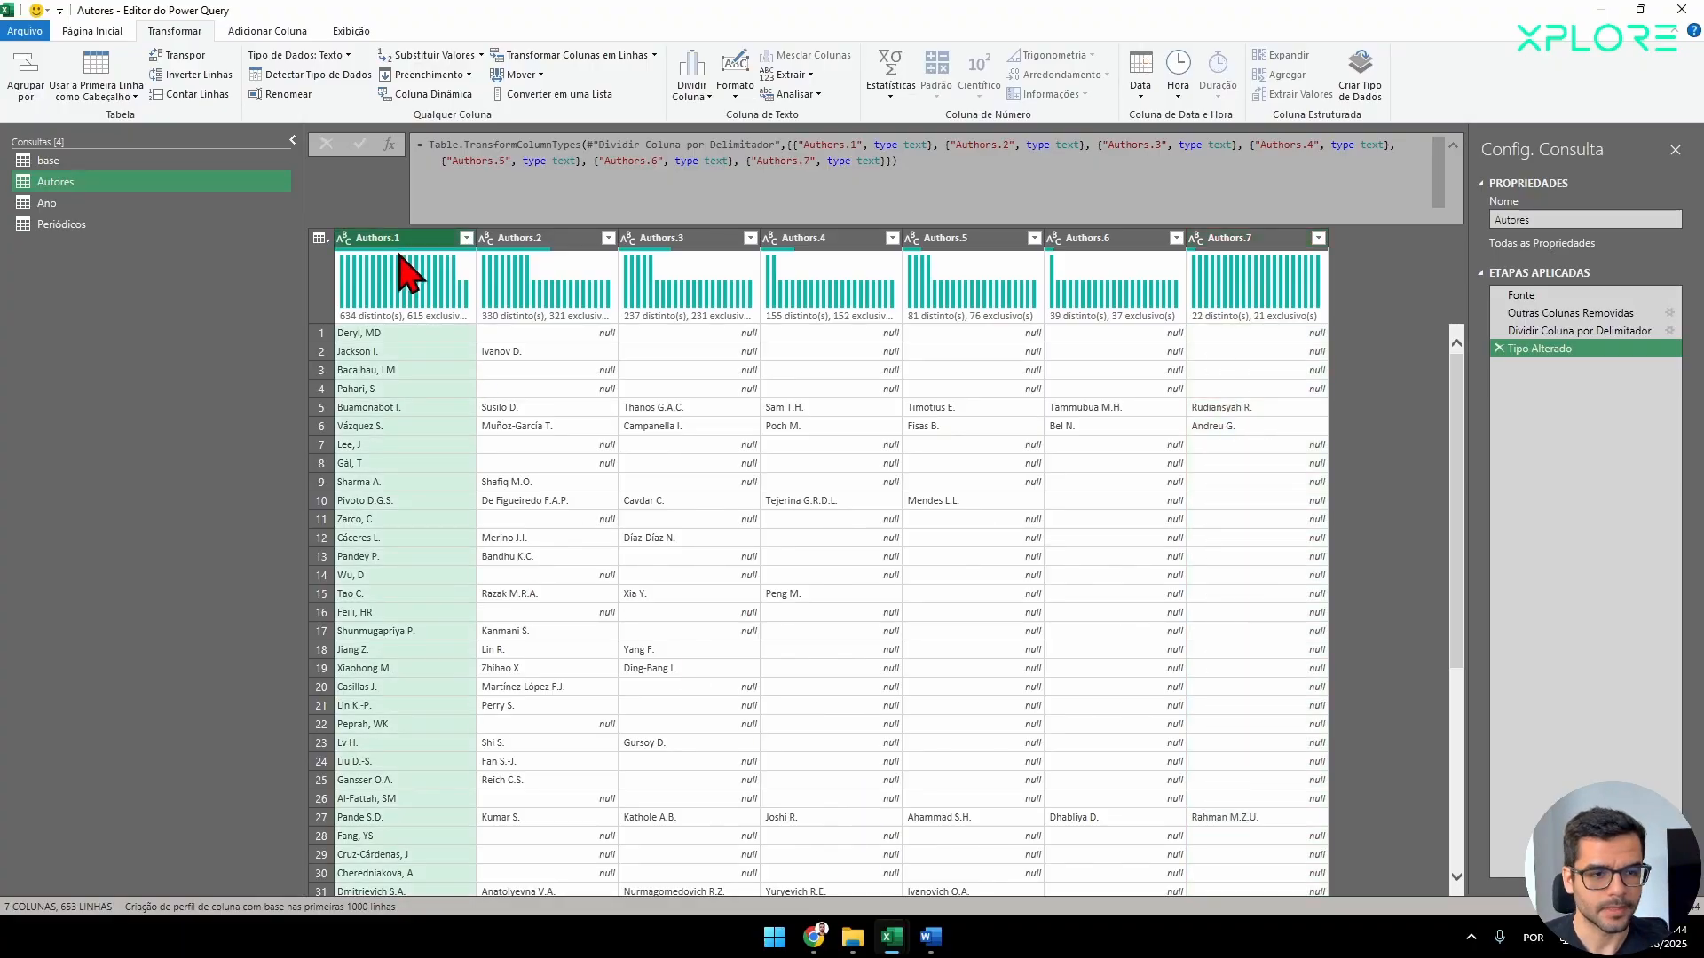
pyautogui.keyDown('shift'); pyautogui.click(1233, 237); pyautogui.keyUp('shift')
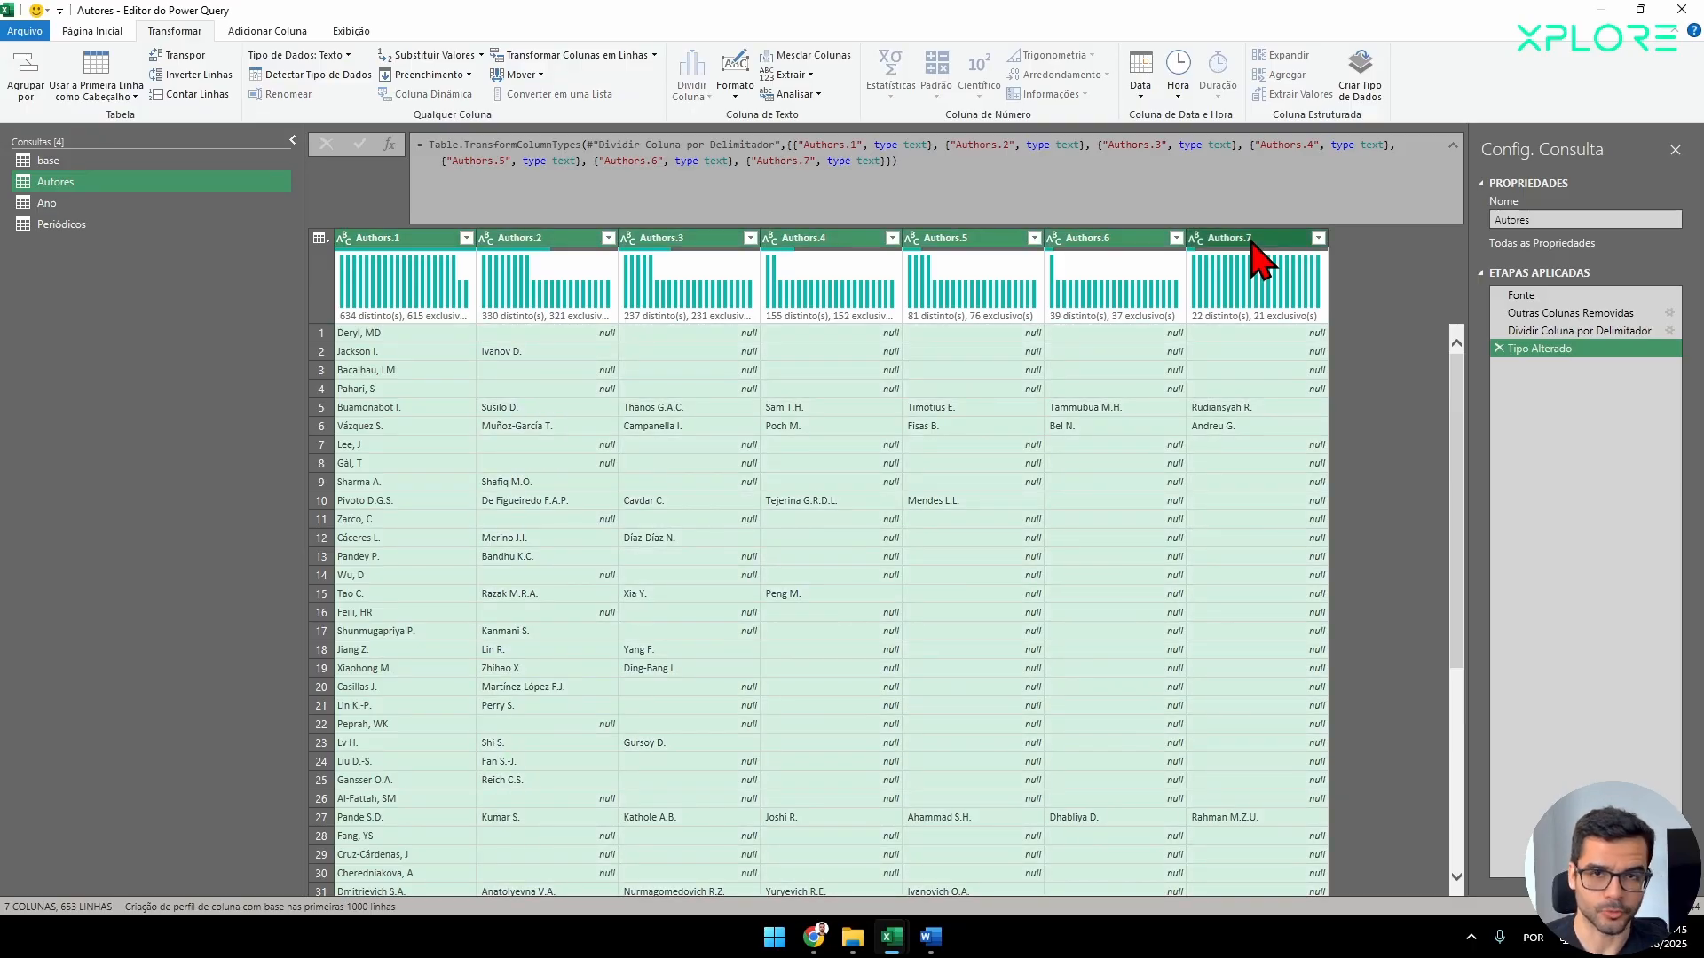
pyautogui.click(596, 55)
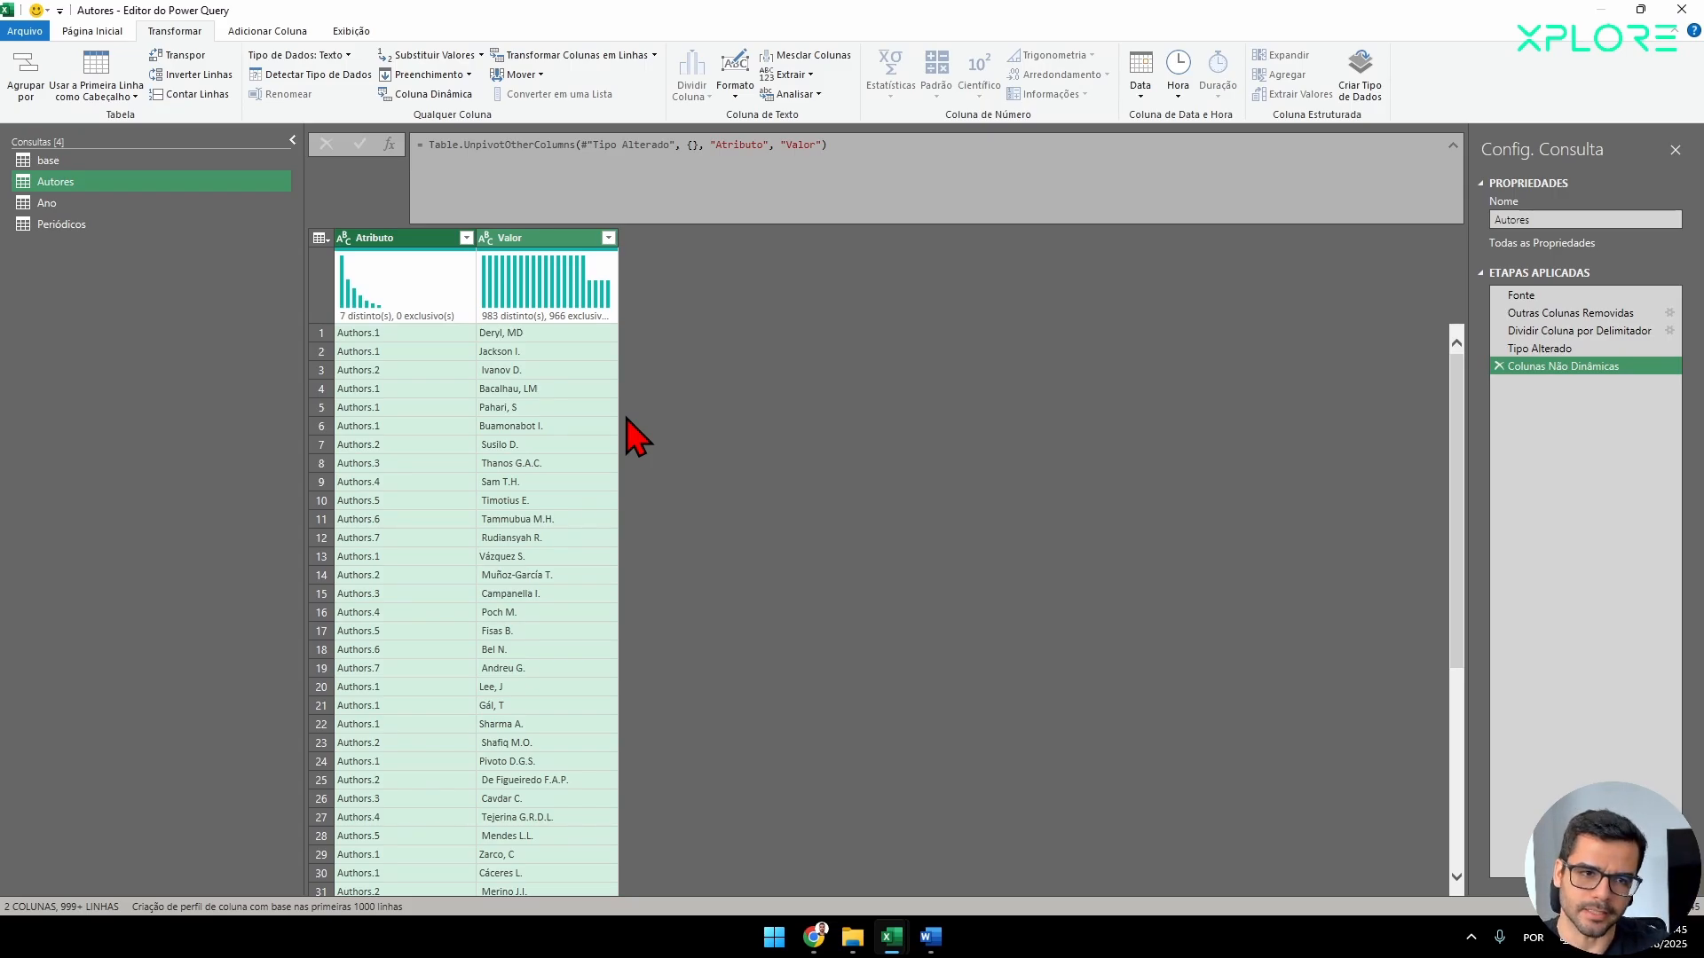
# Review the Atributo column and rename the unpivoted Valor column as Autores within the unpivot step's formula.
pyautogui.click(409, 245)
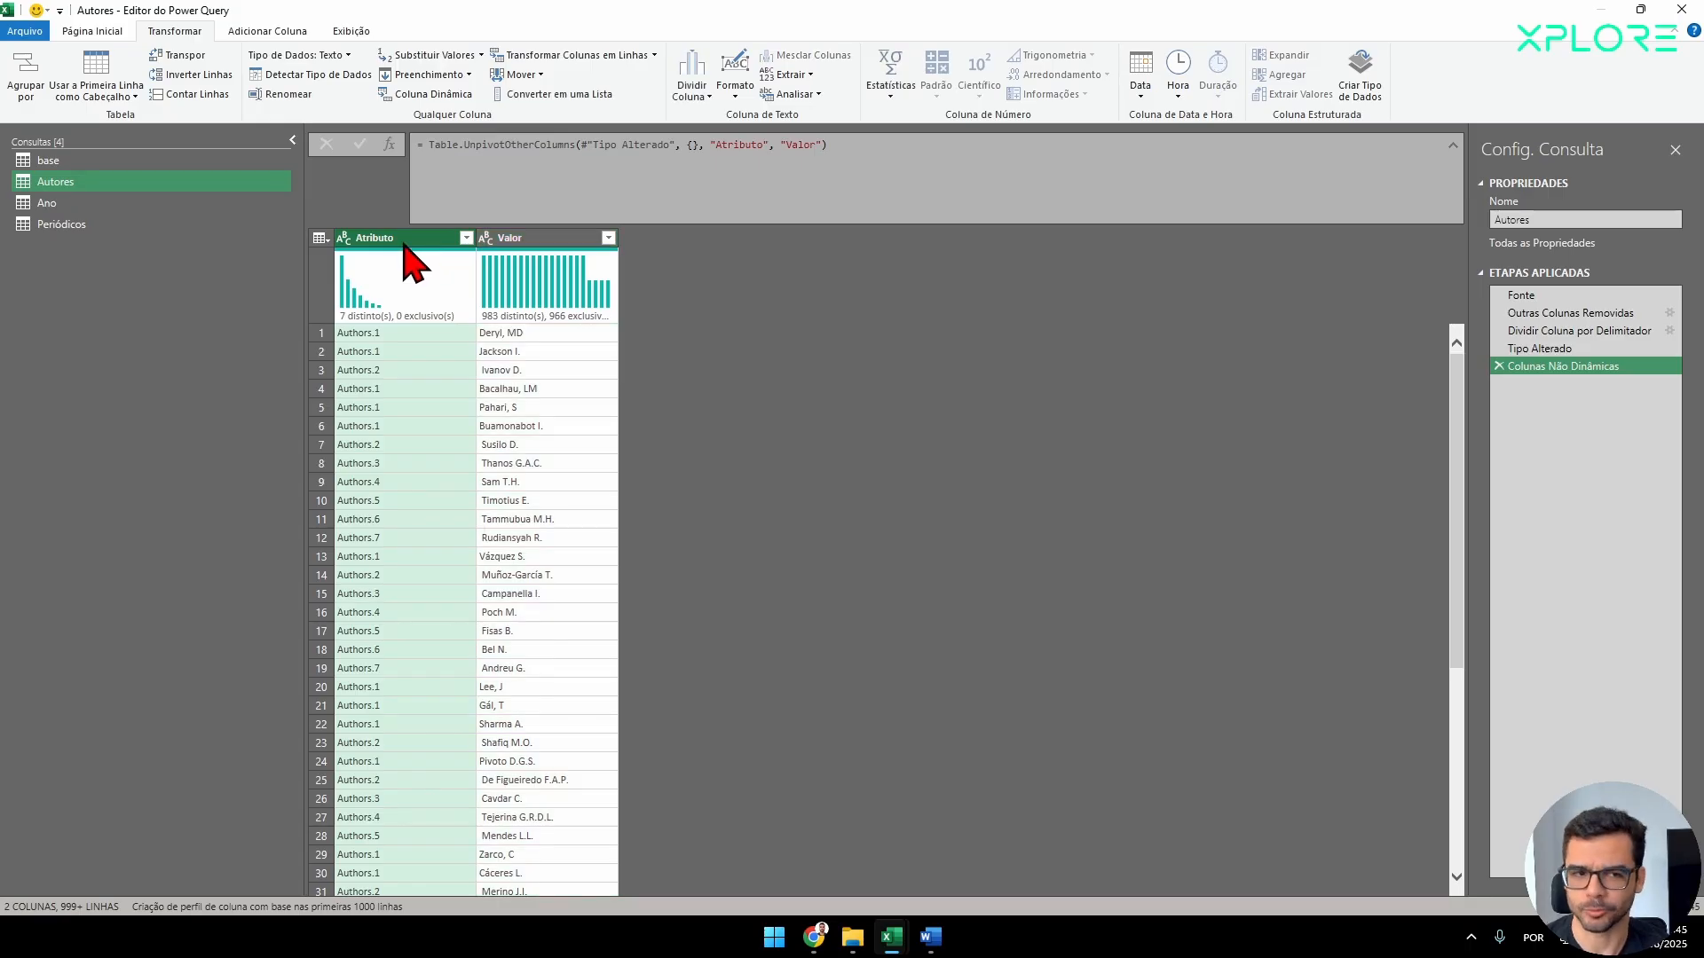
pyautogui.click(388, 336)
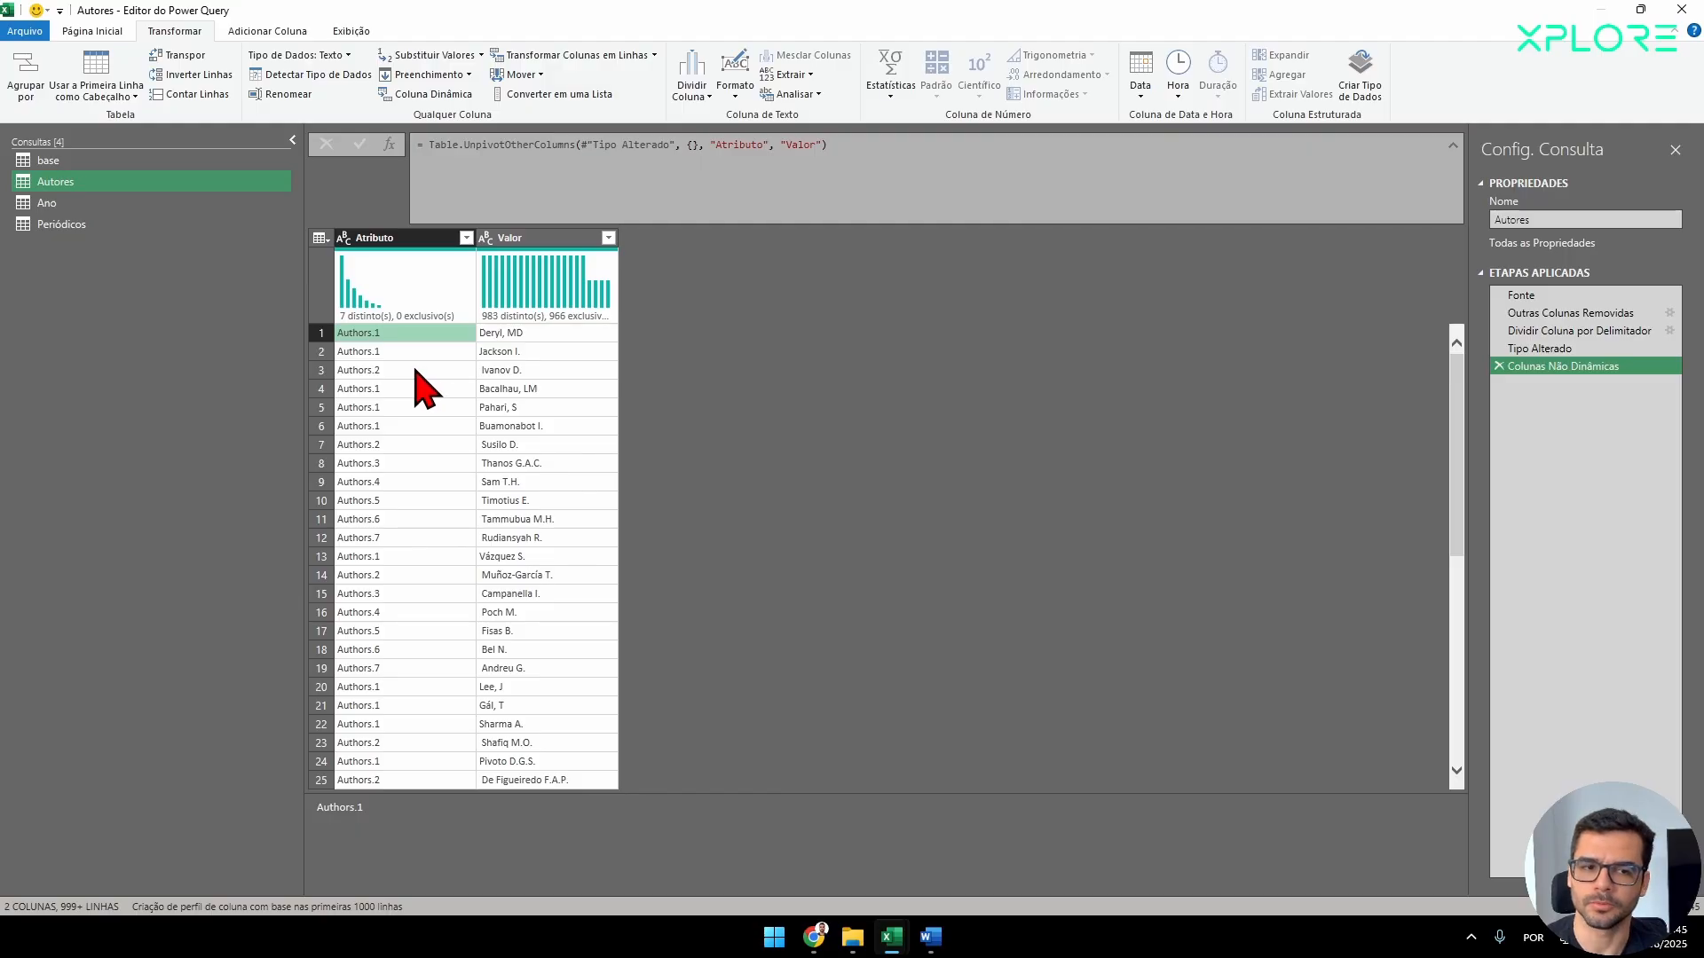
pyautogui.click(417, 371)
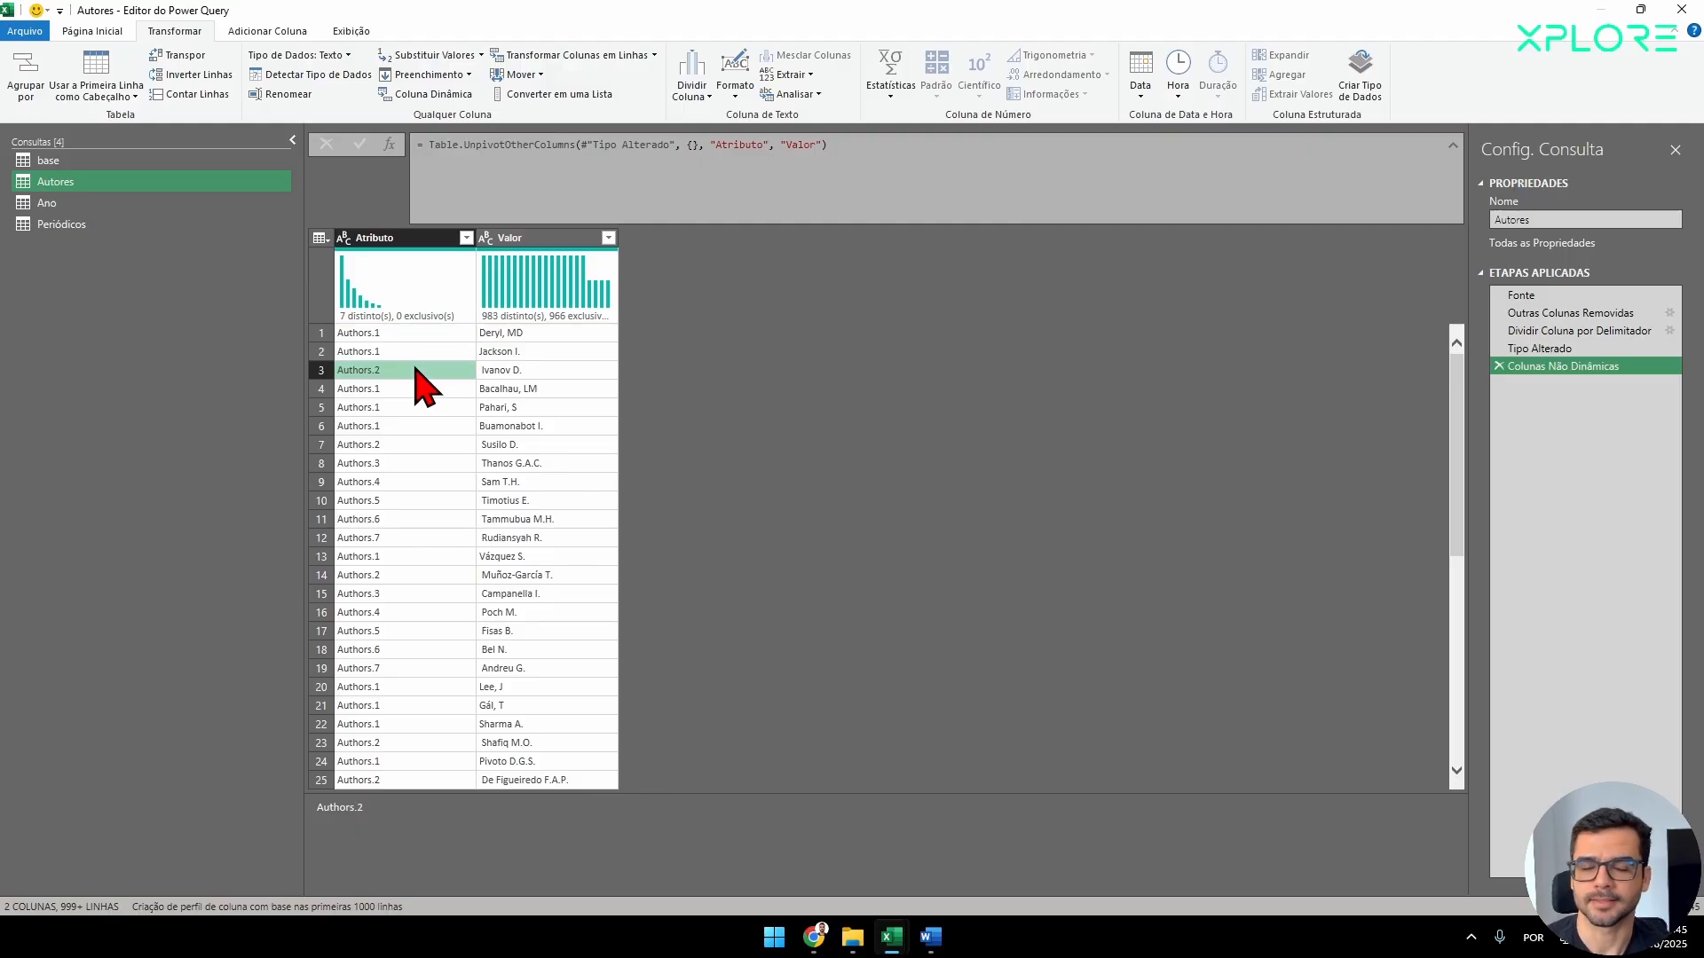
pyautogui.click(415, 243)
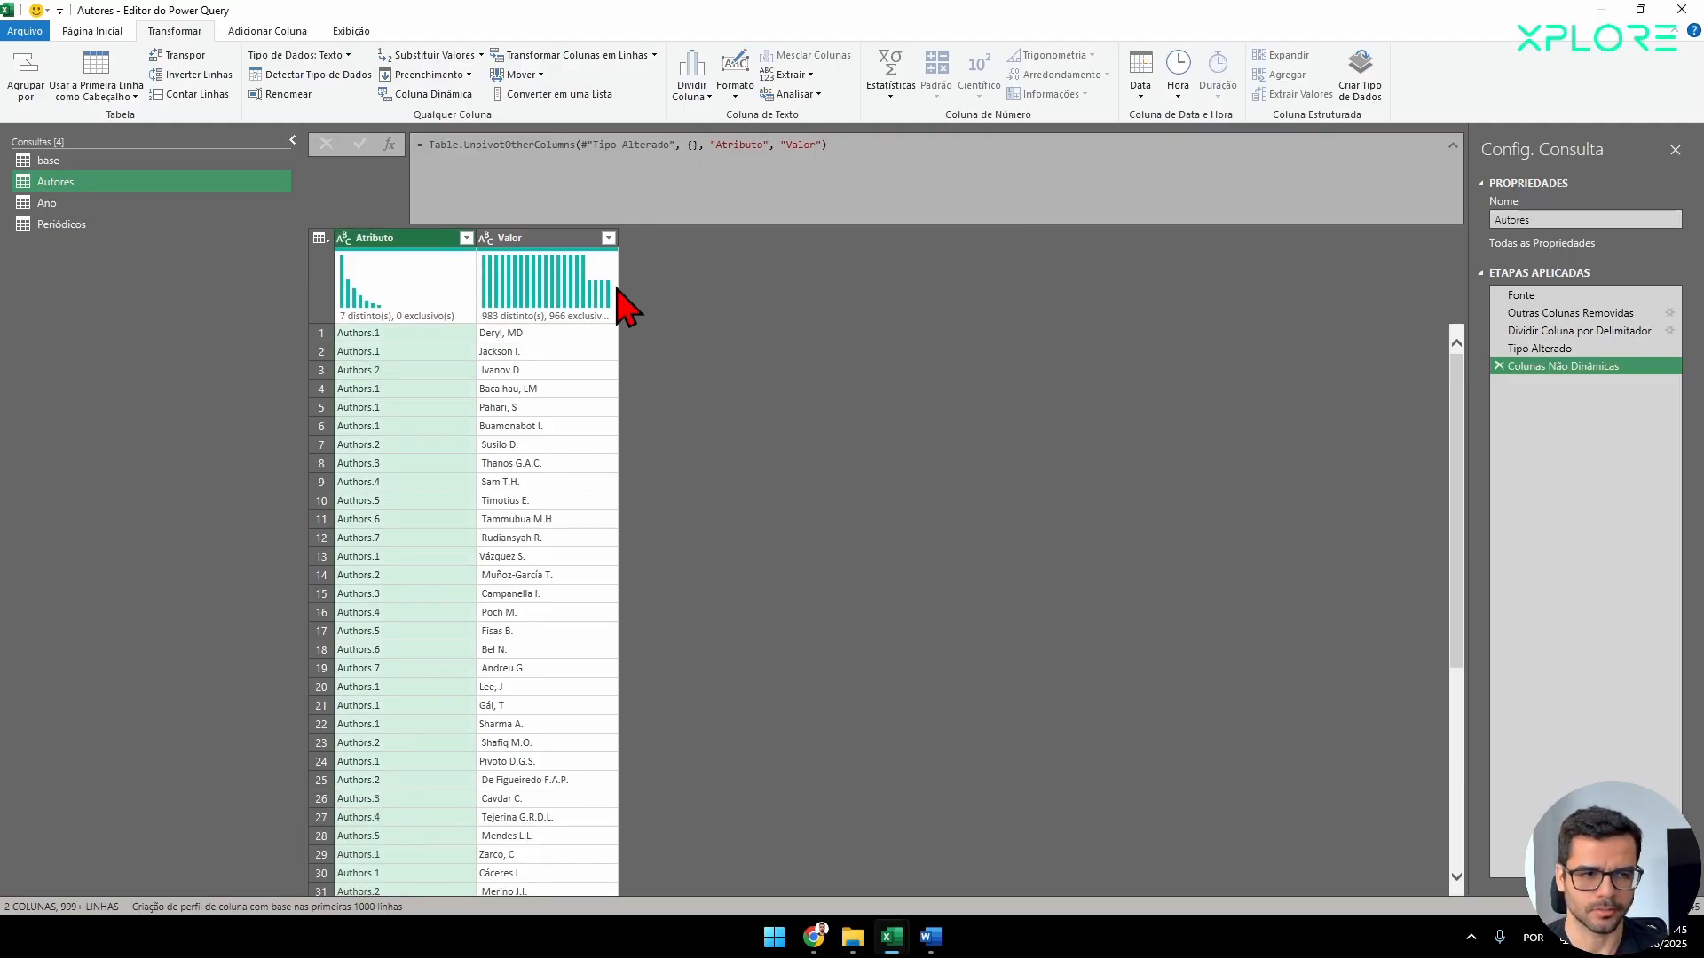
pyautogui.doubleClick(799, 144)
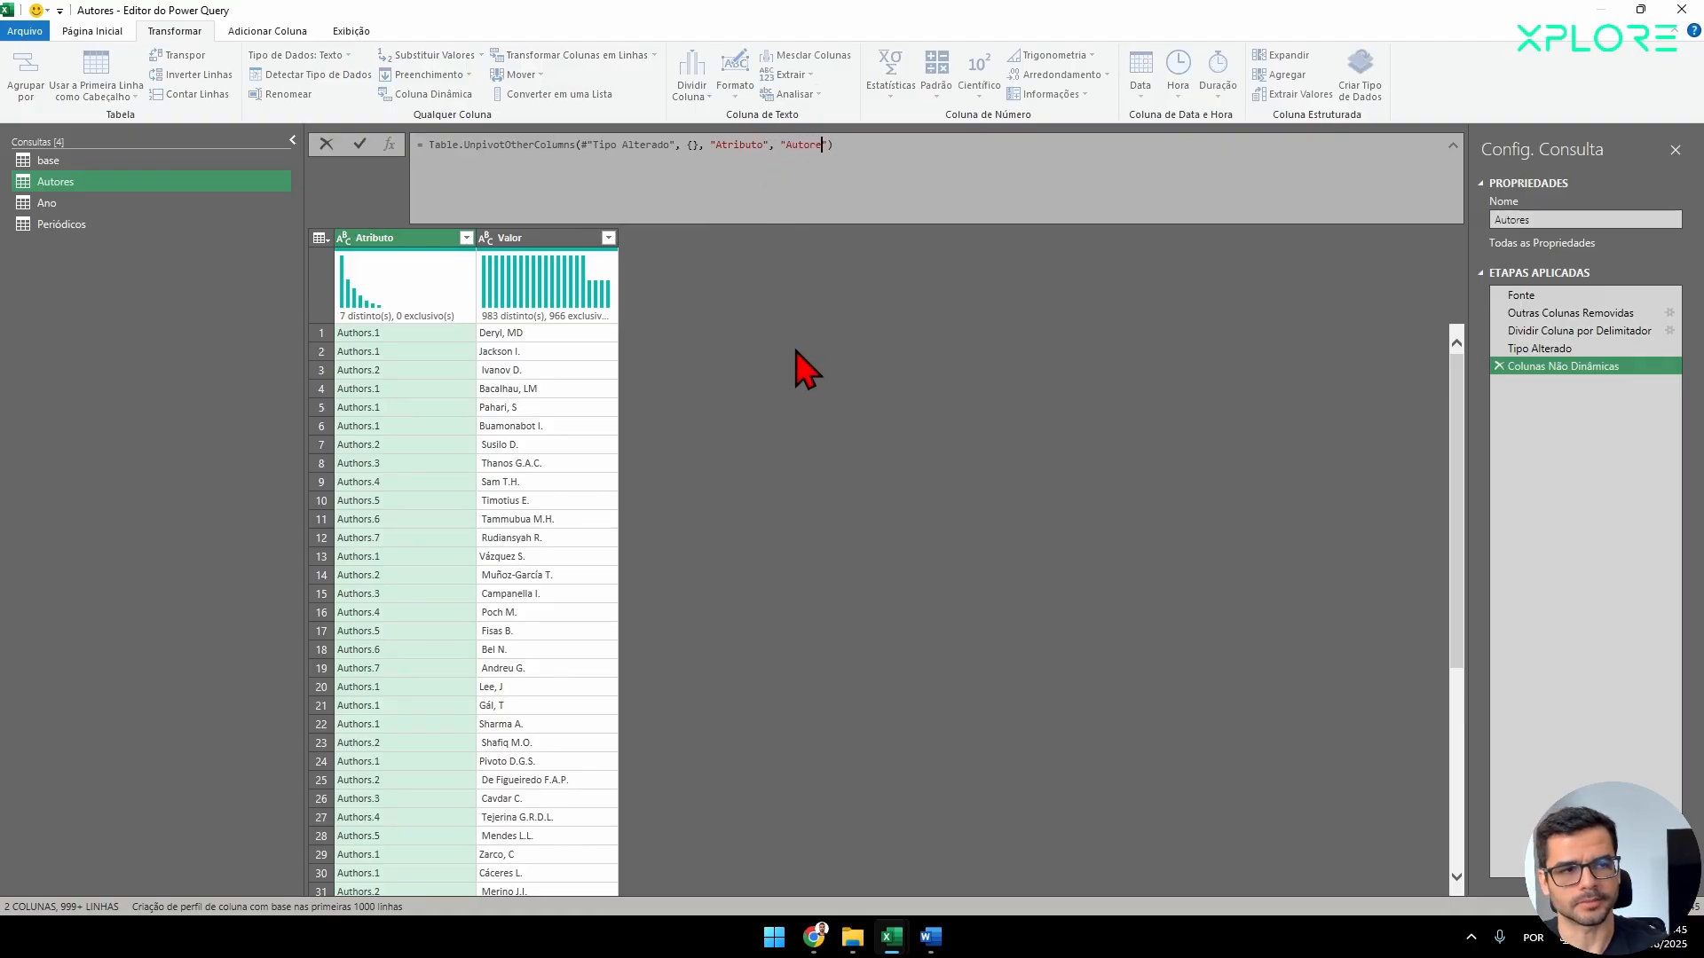
pyautogui.write('Autores')
pyautogui.press('Return')
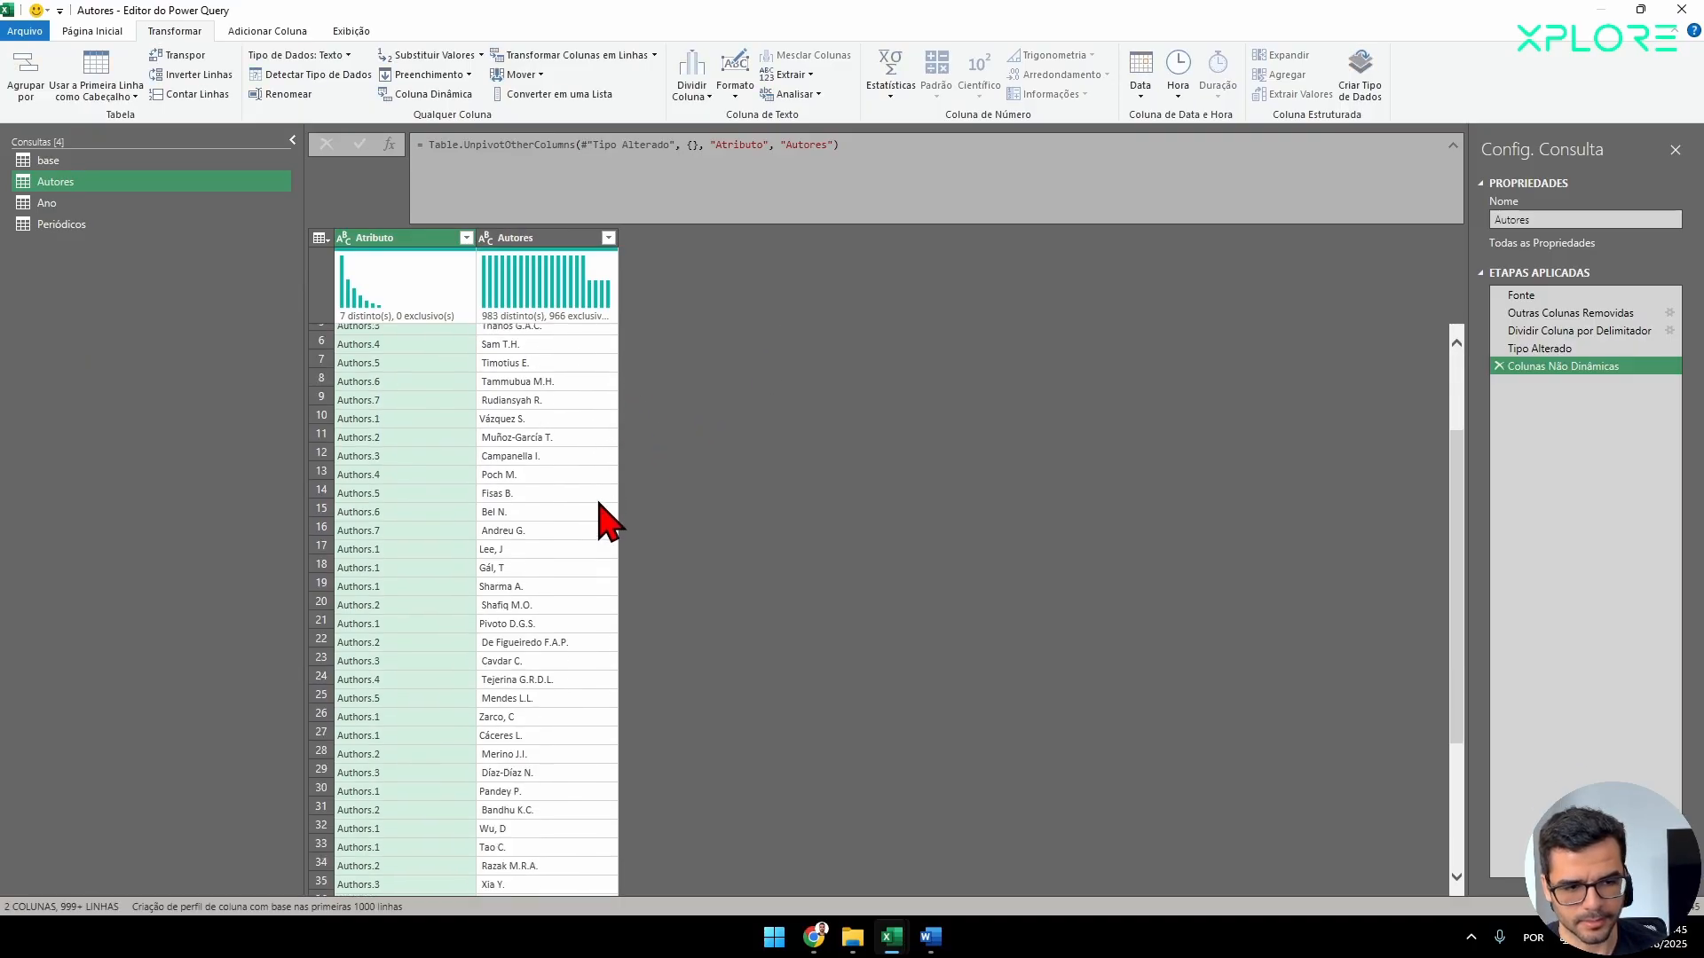
# Remove the Atributo column from the Autores query.
pyautogui.click(543, 238)
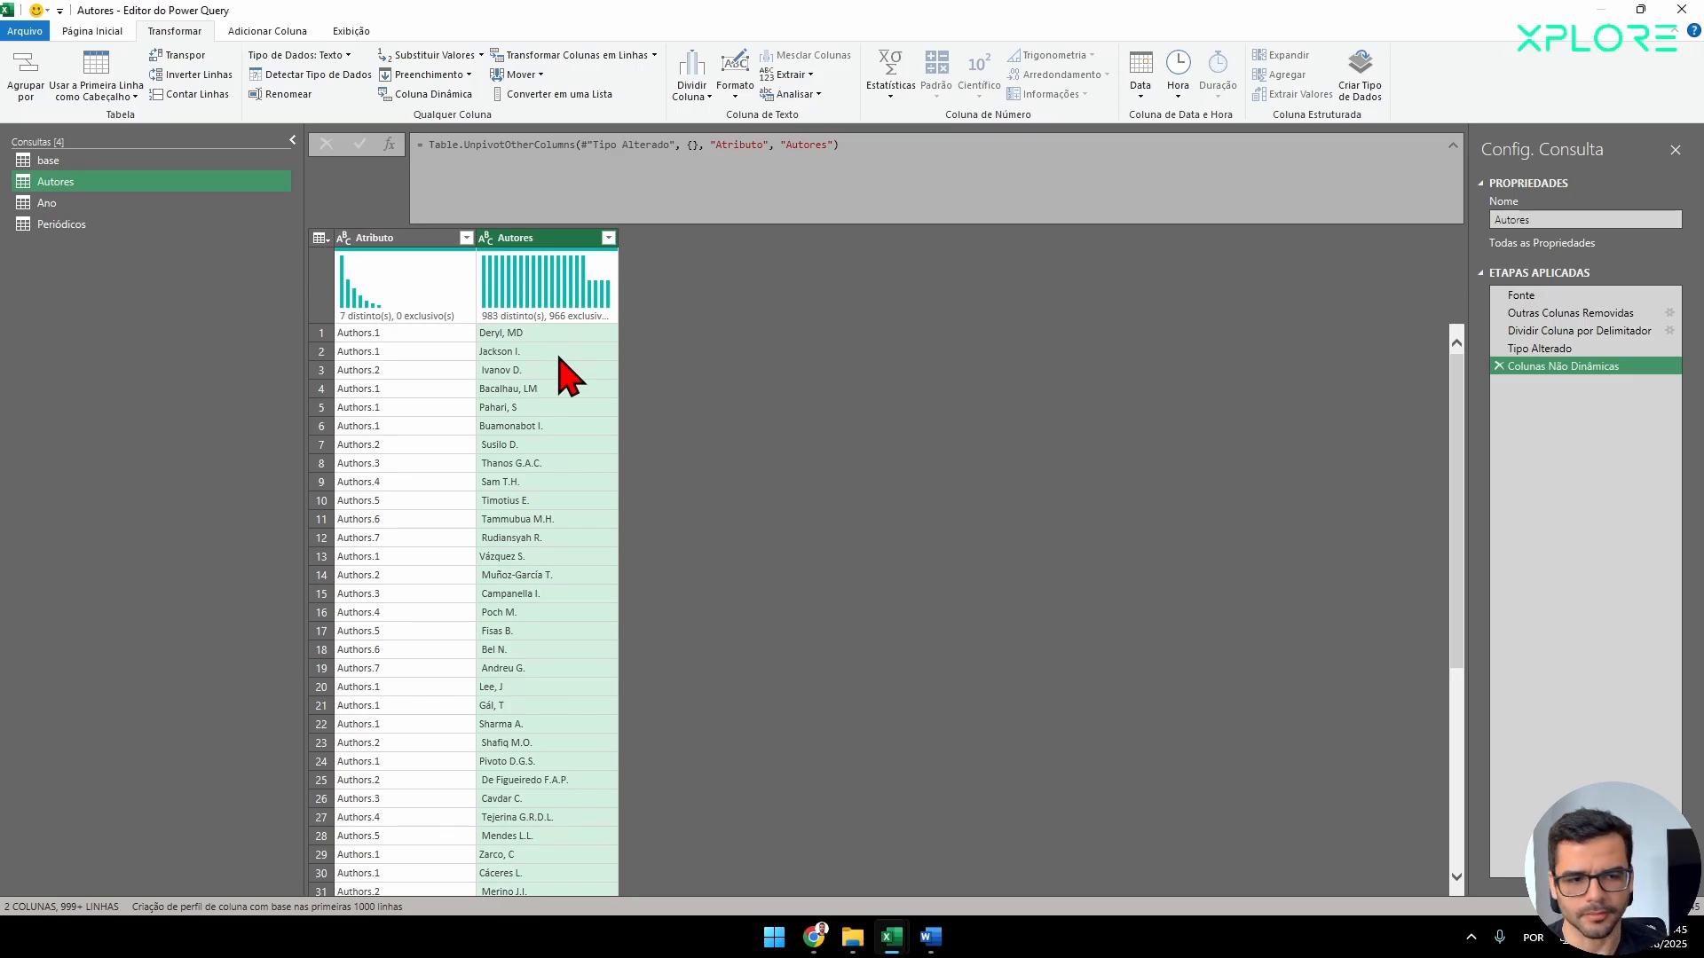
pyautogui.click(391, 263)
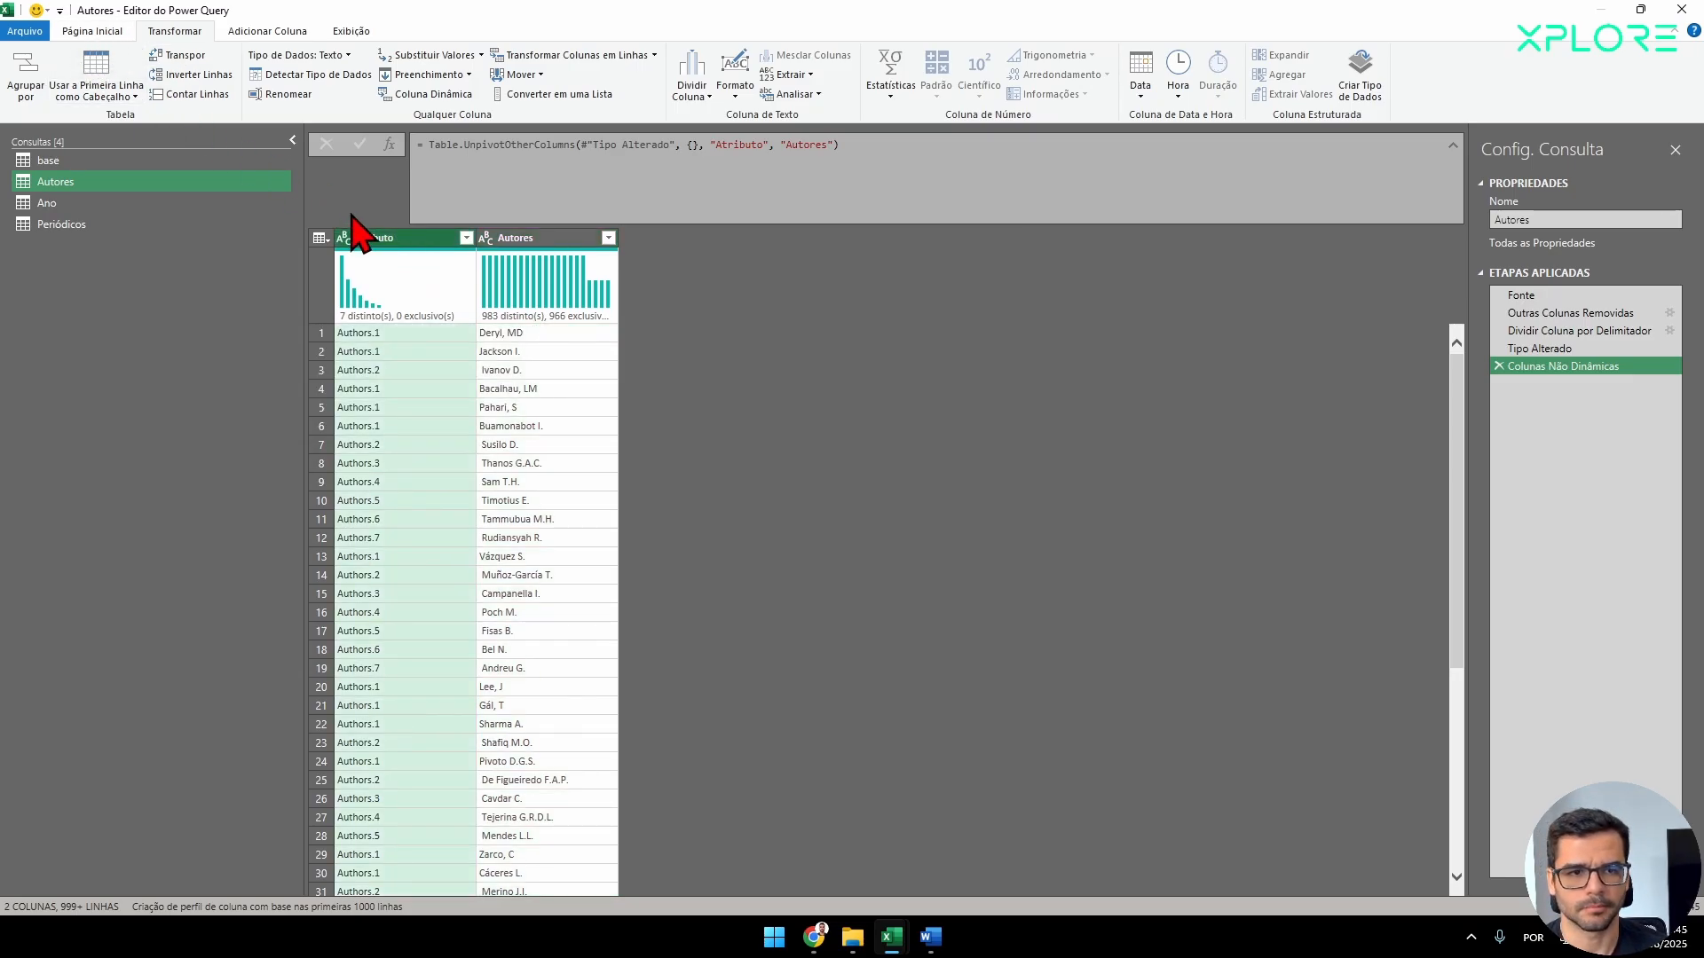
pyautogui.rightClick(403, 238)
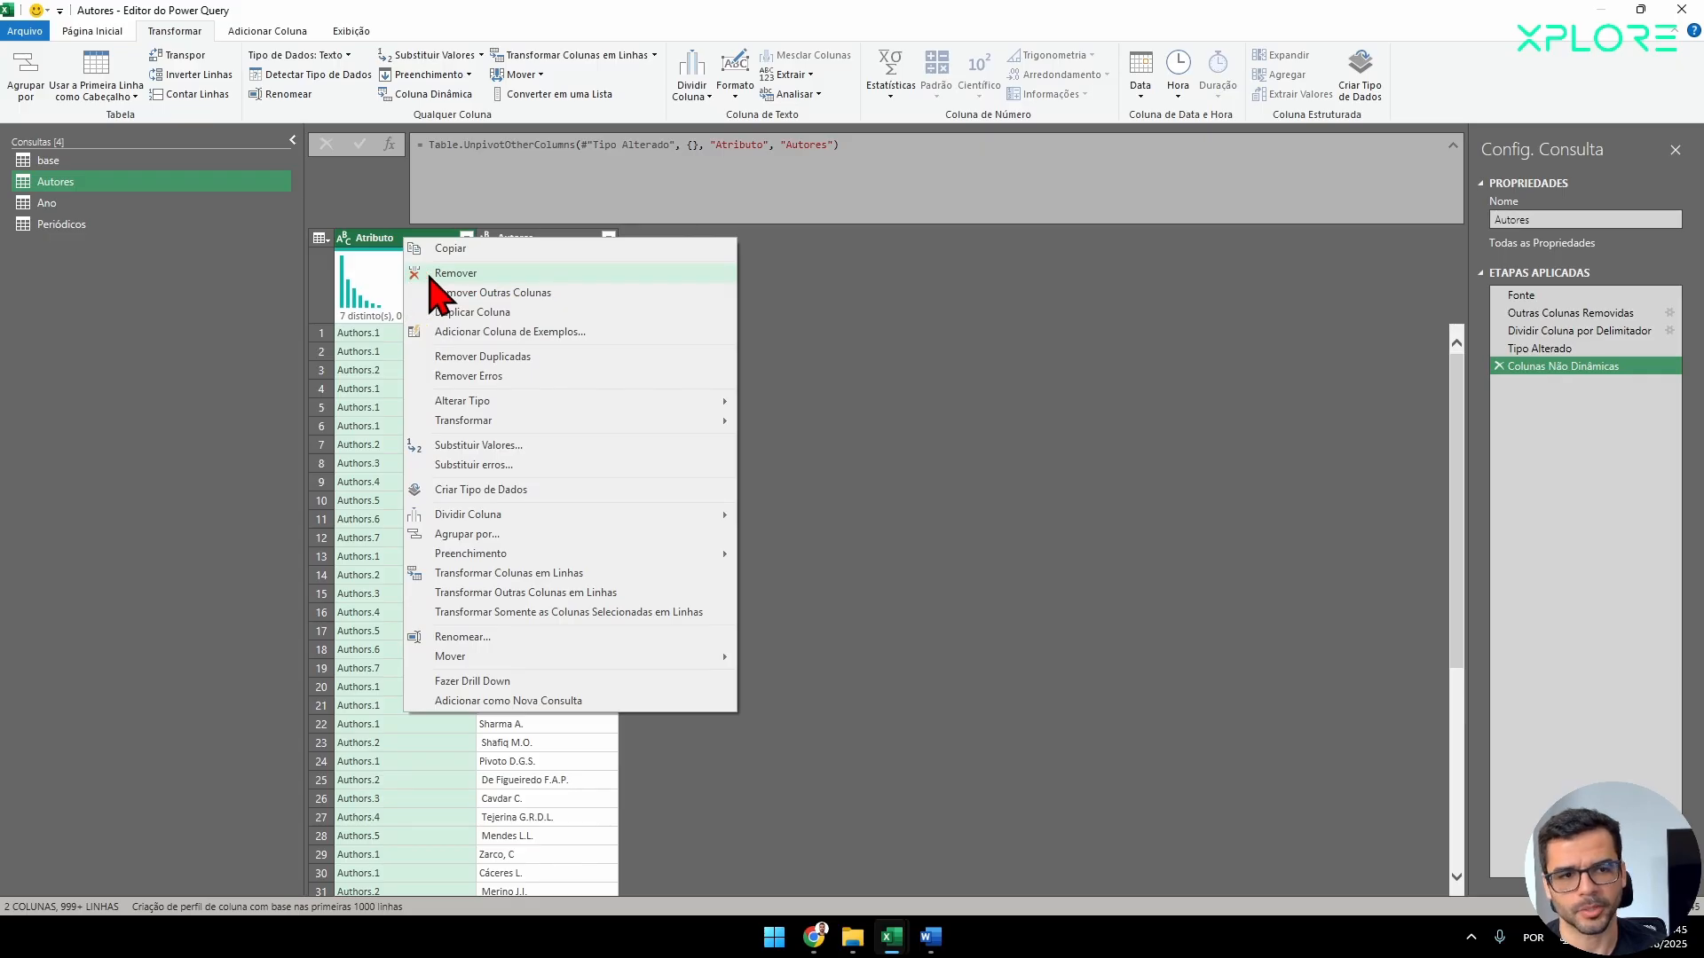
pyautogui.click(458, 273)
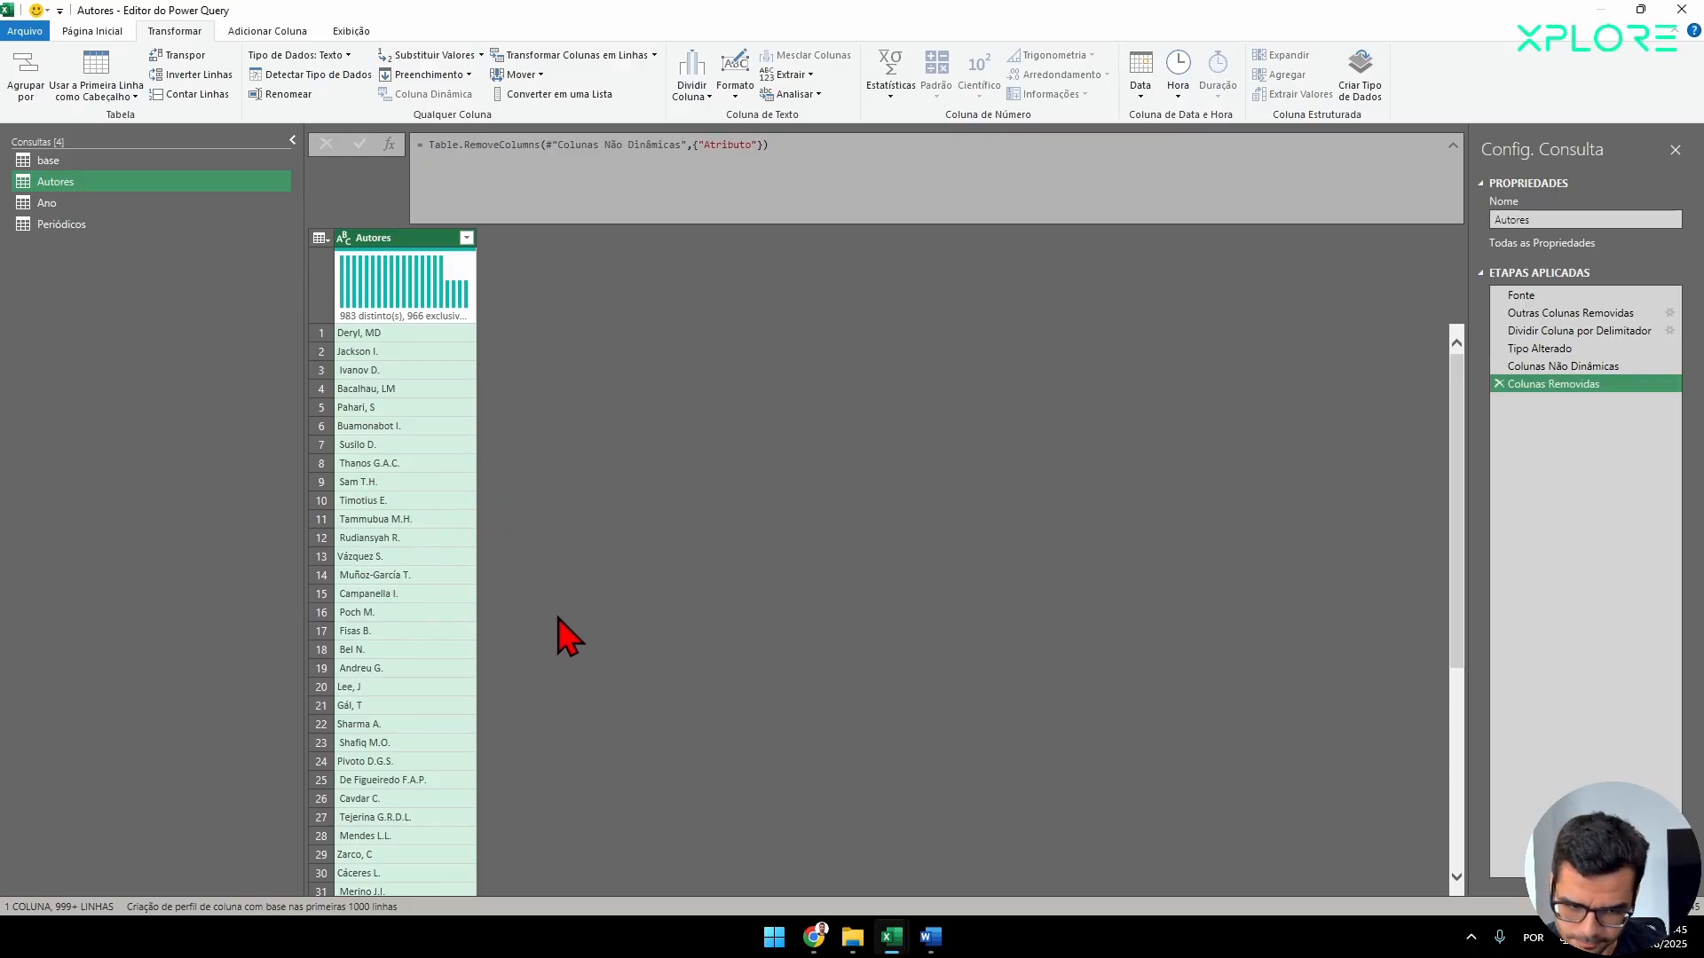
# Inspect individual cells of the Autores column for leading spaces before the author names.
pyautogui.click(390, 631)
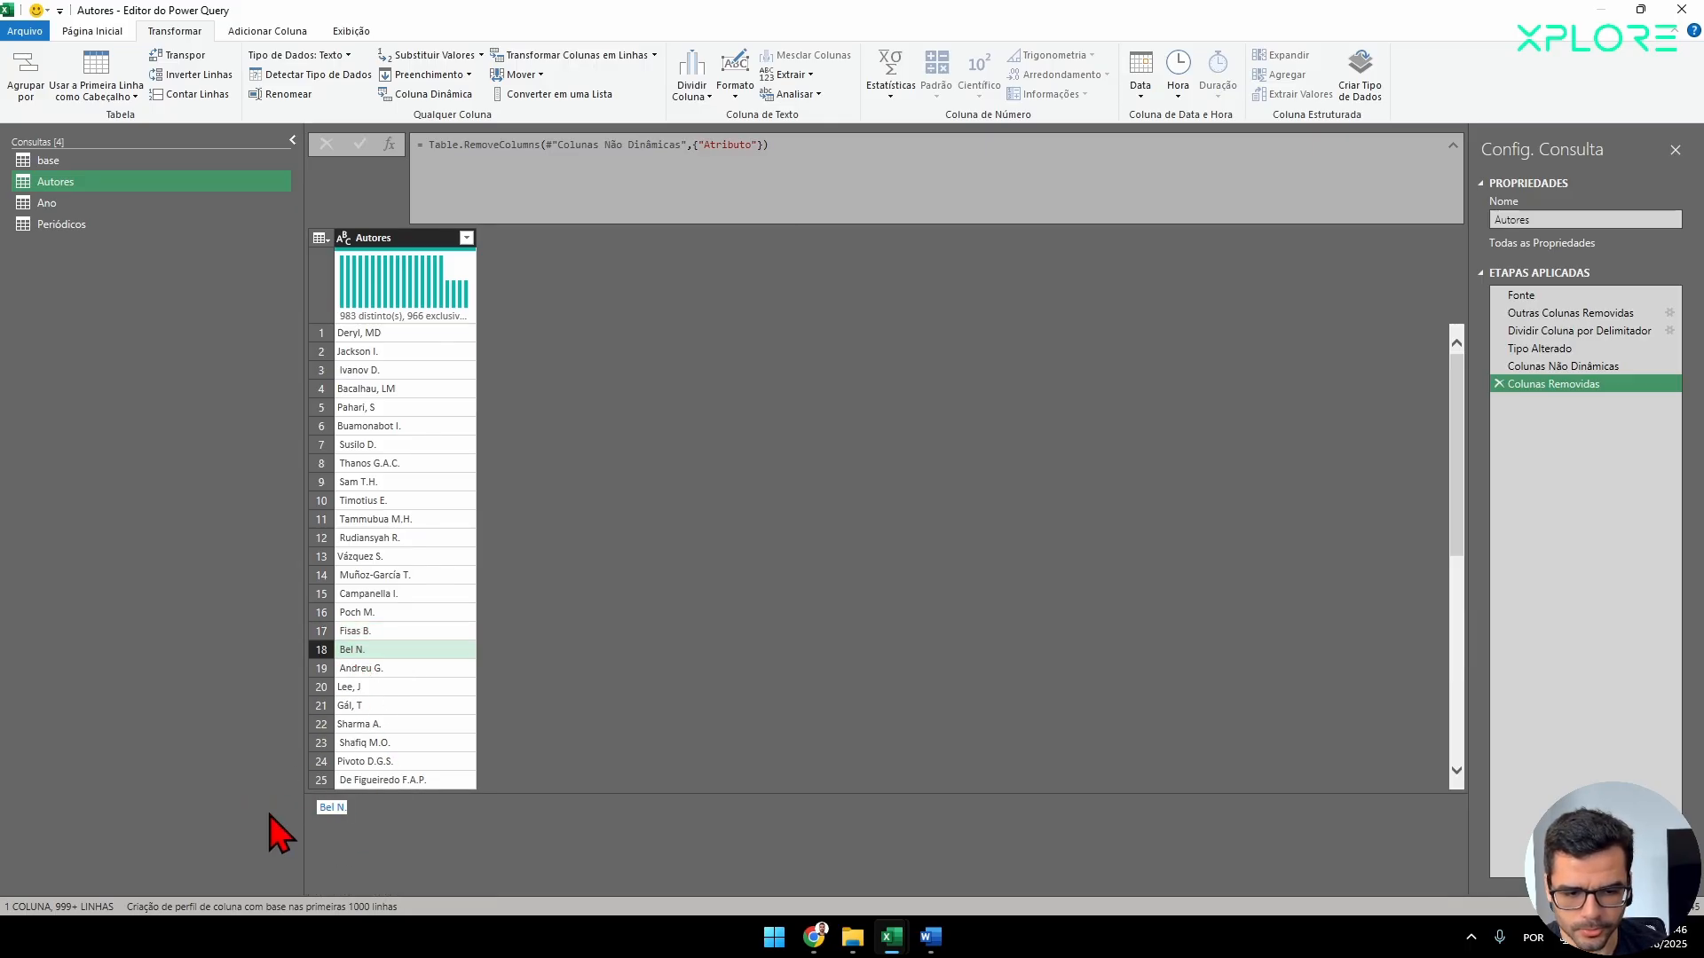
pyautogui.click(364, 612)
pyautogui.moveTo(382, 823); pyautogui.dragTo(245, 811)
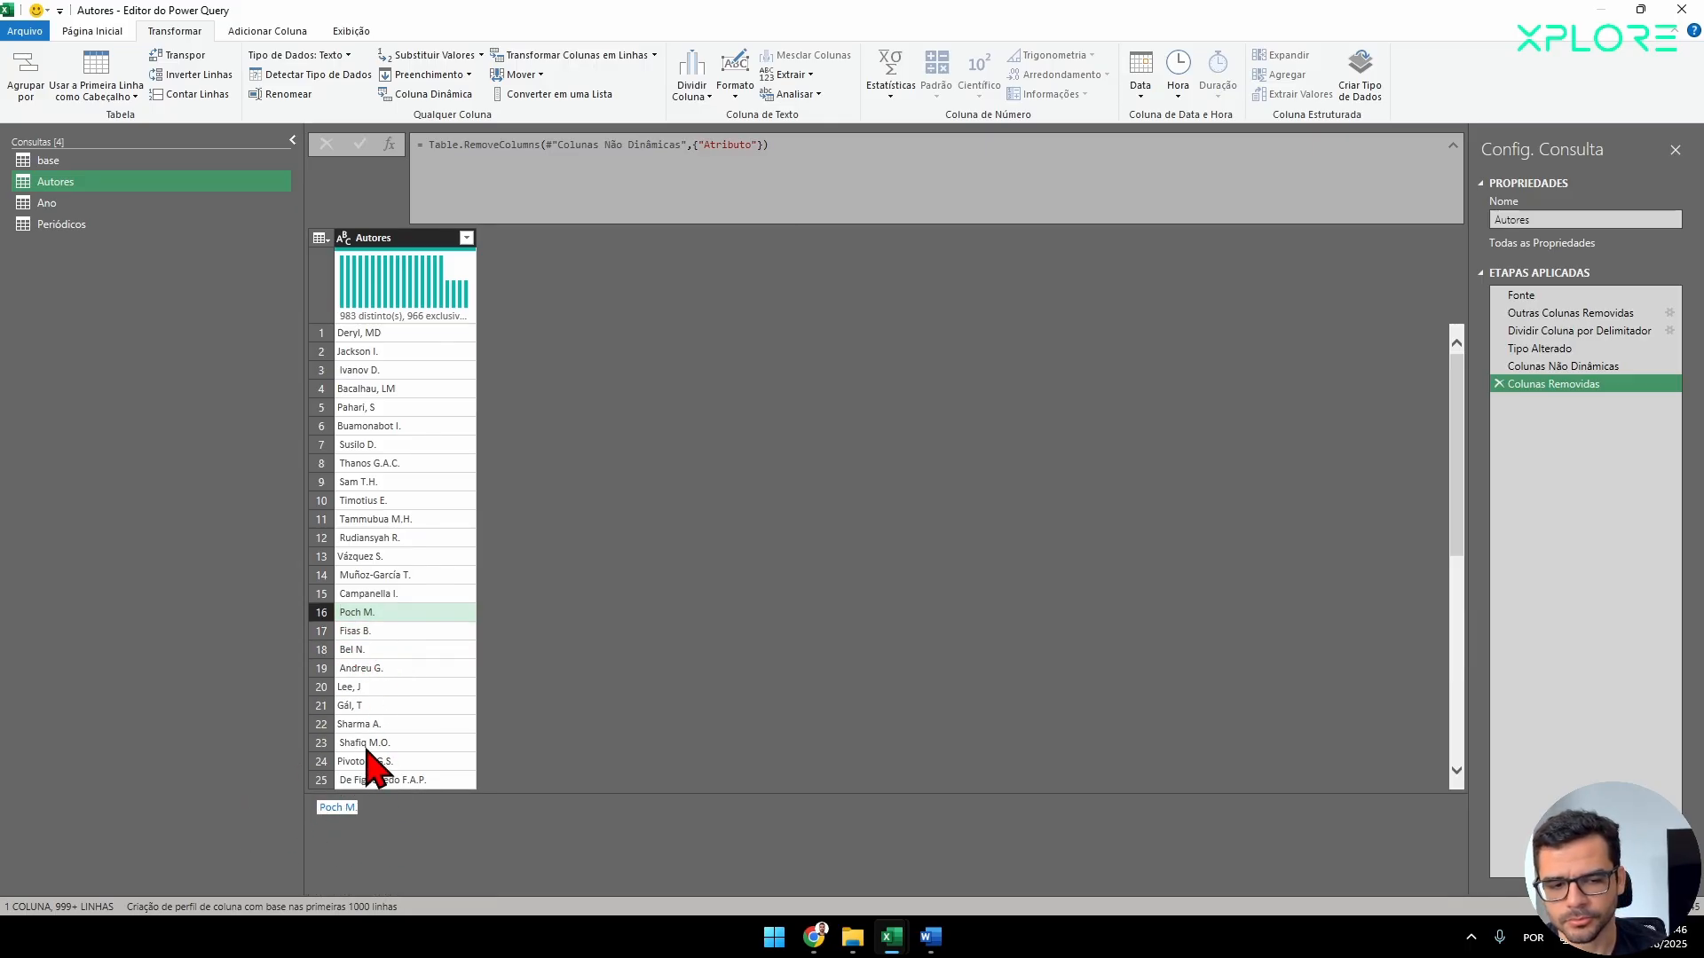
pyautogui.scroll(-3, 364, 639)
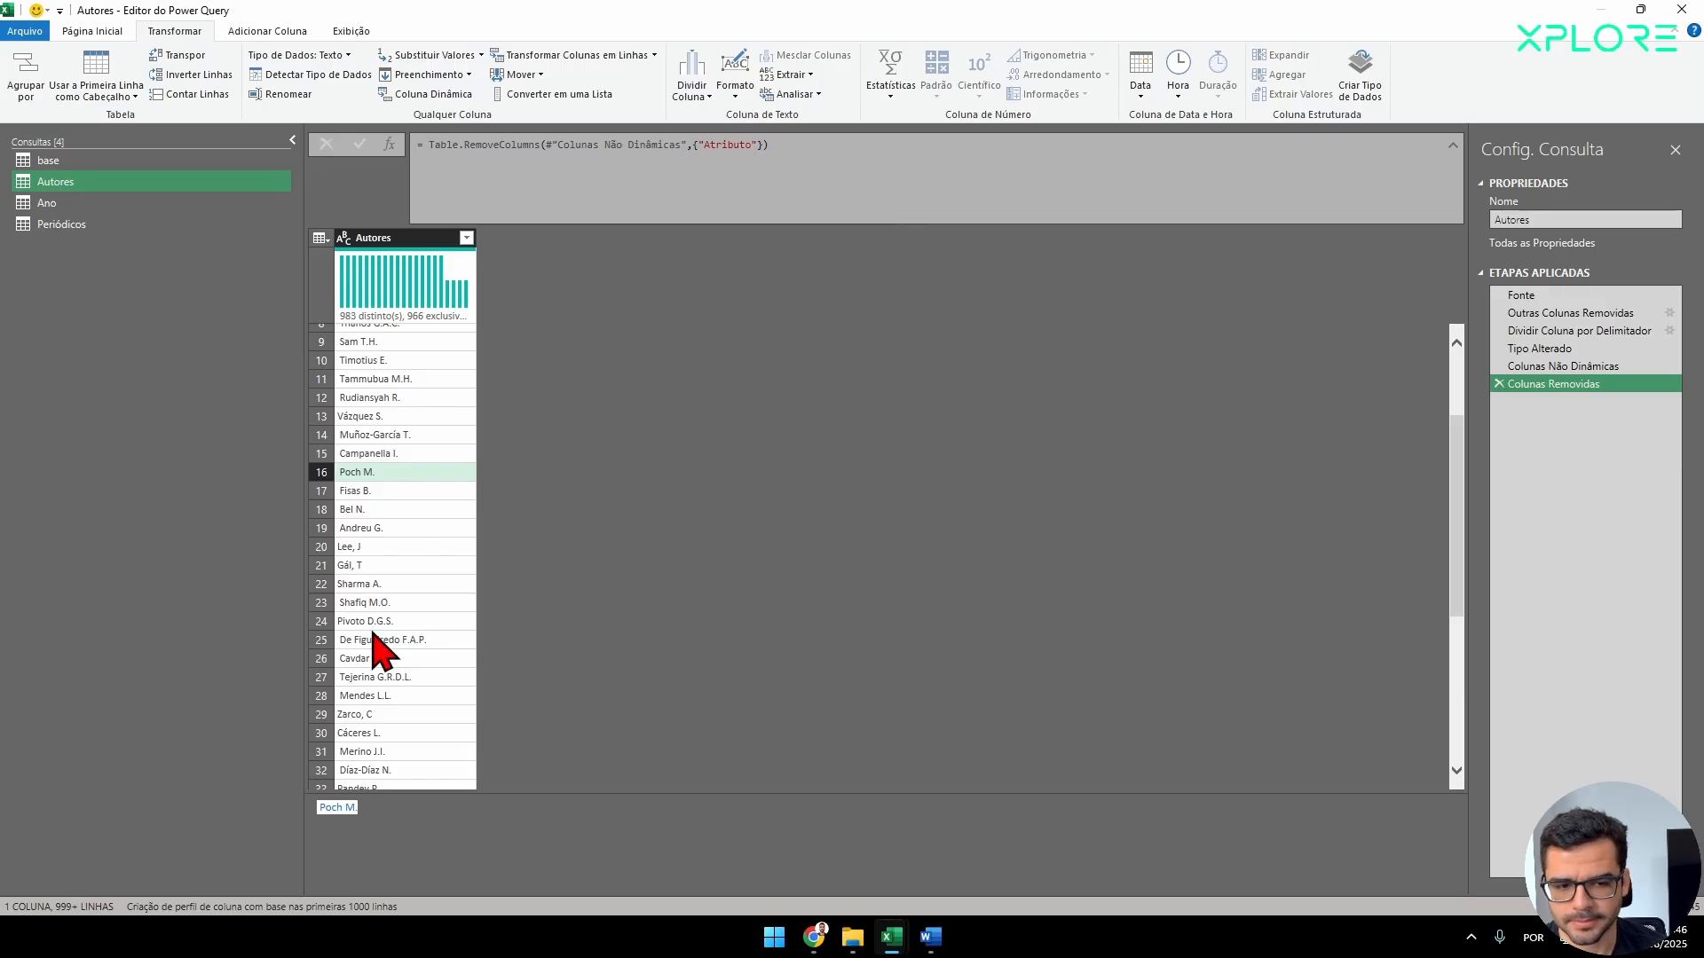
pyautogui.click(371, 621)
pyautogui.click(359, 640)
pyautogui.moveTo(422, 830); pyautogui.dragTo(122, 817)
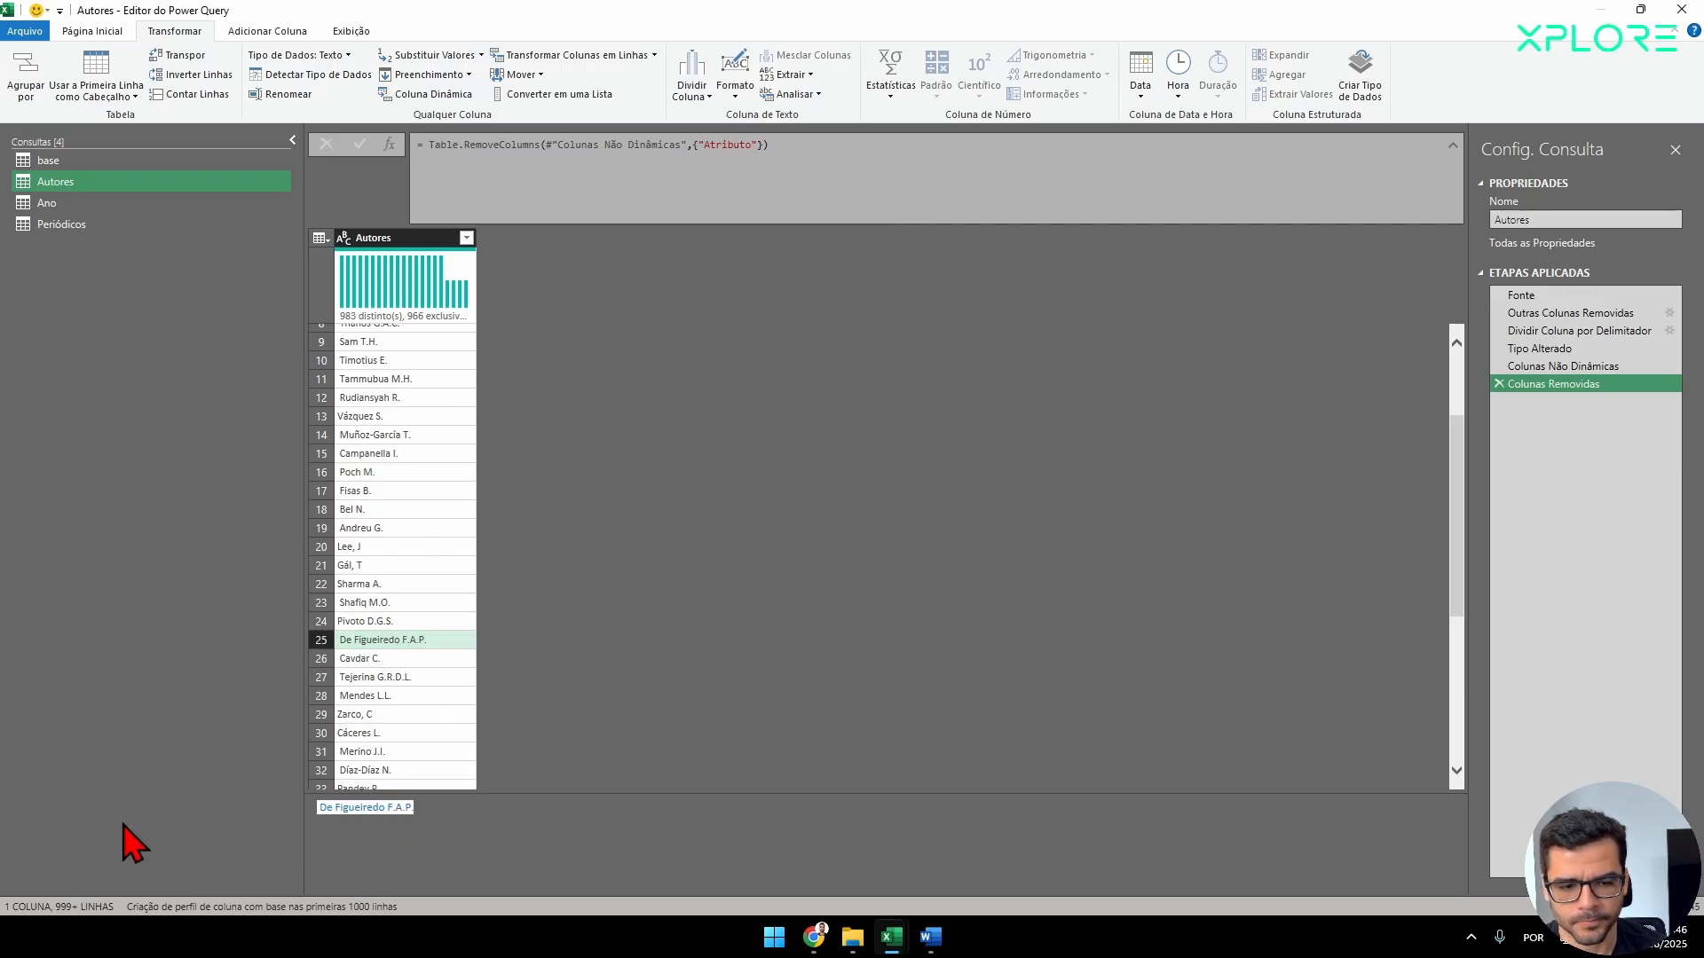
pyautogui.scroll(3, 446, 648)
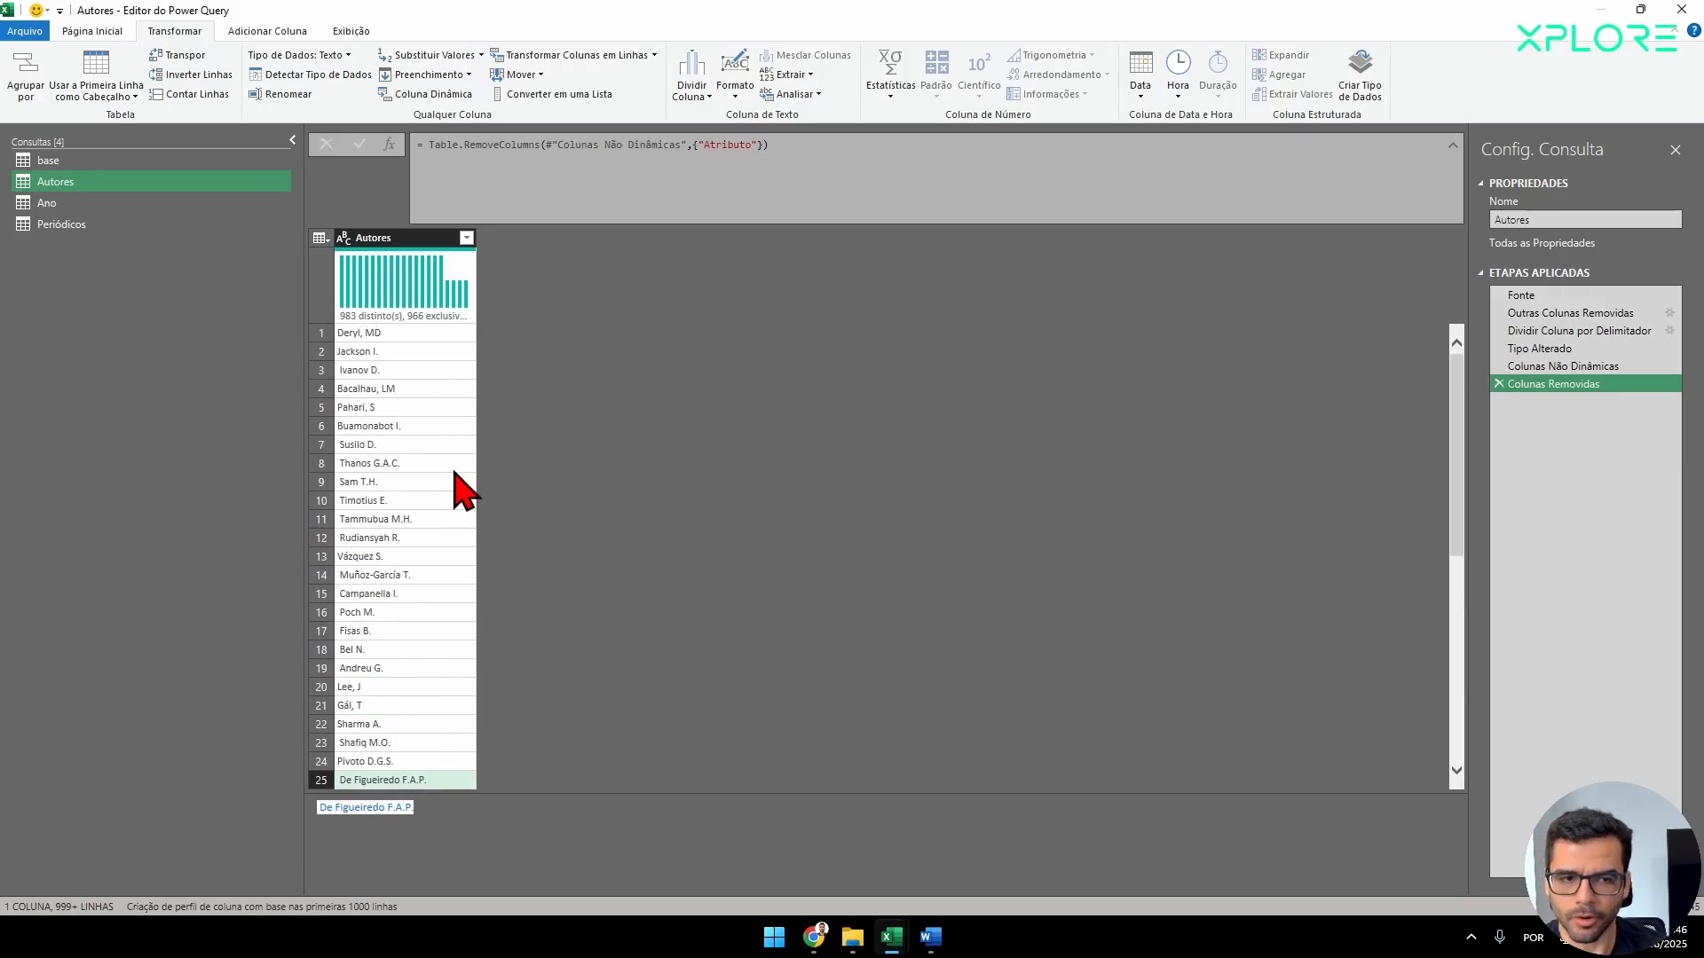
# Trim the surrounding spaces from the Autores column text and check the cleaned names further down the list.
pyautogui.click(384, 243)
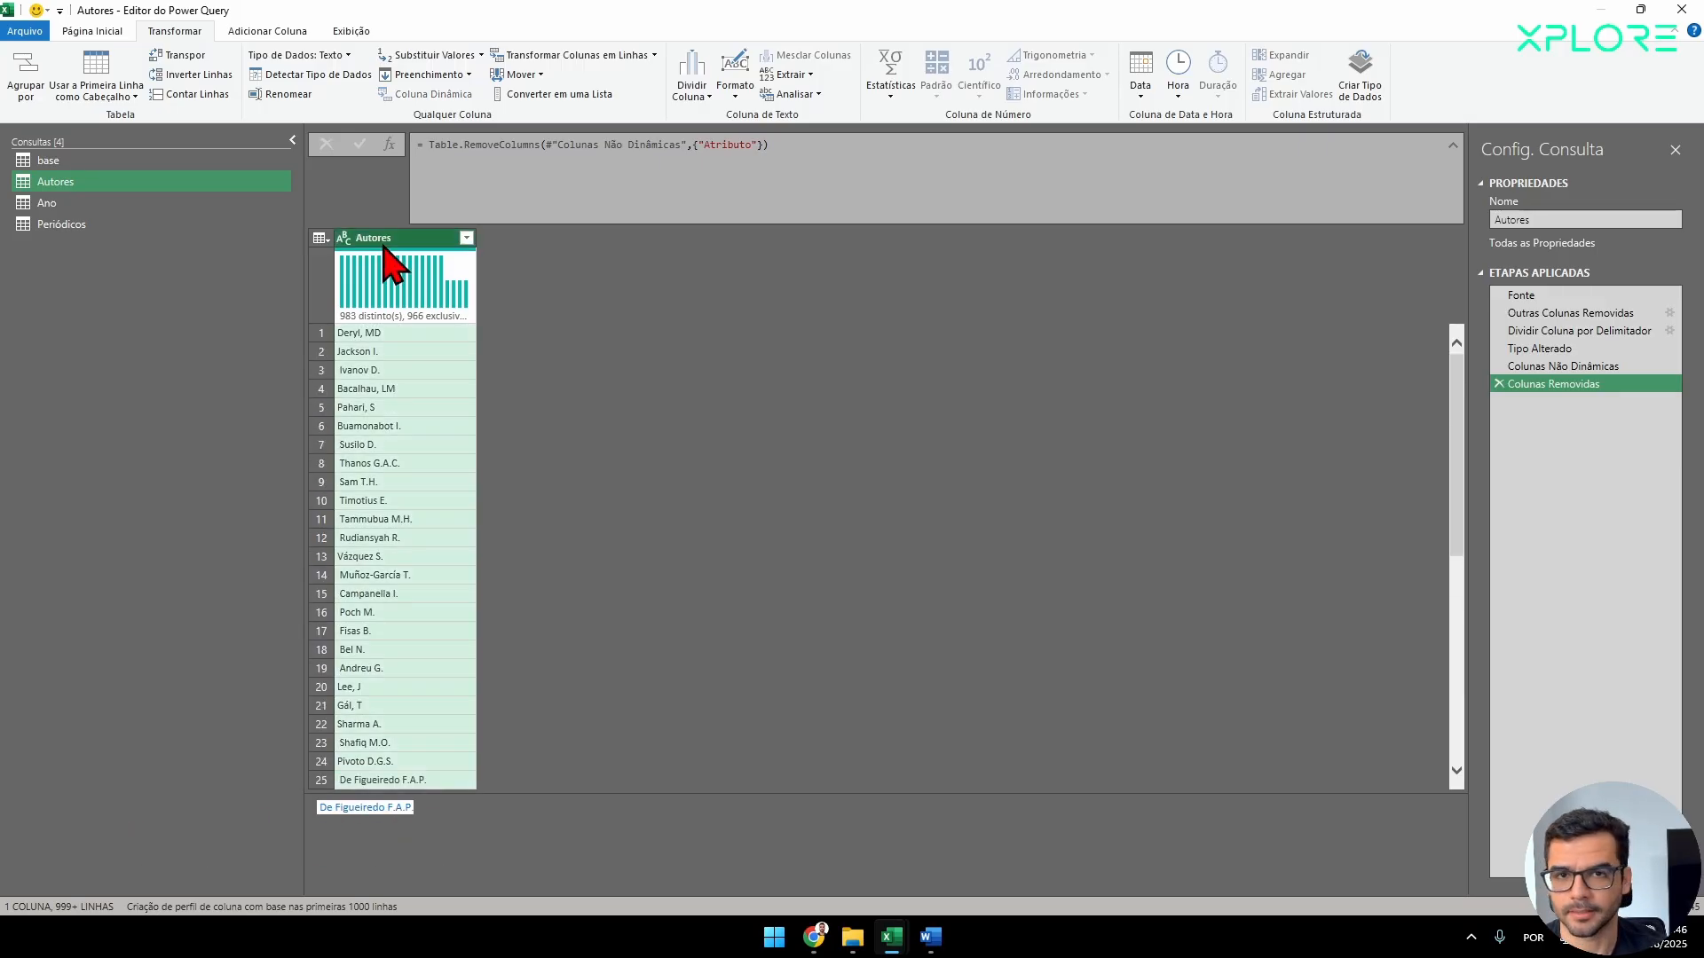
pyautogui.click(734, 80)
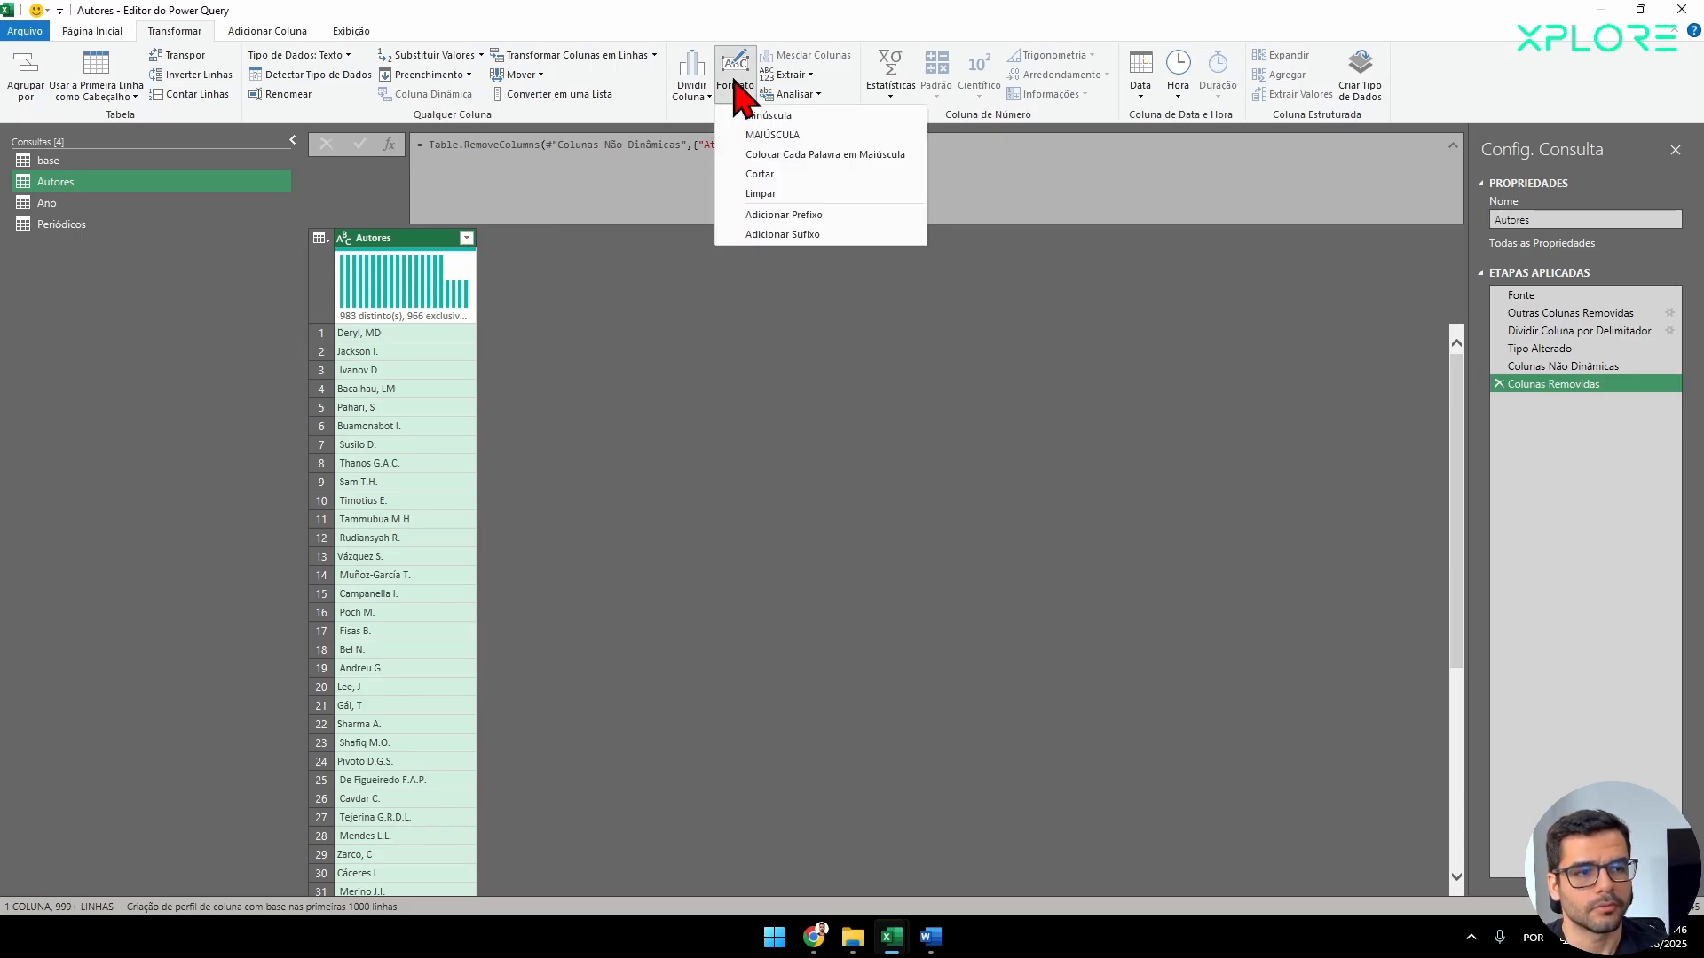
pyautogui.click(768, 175)
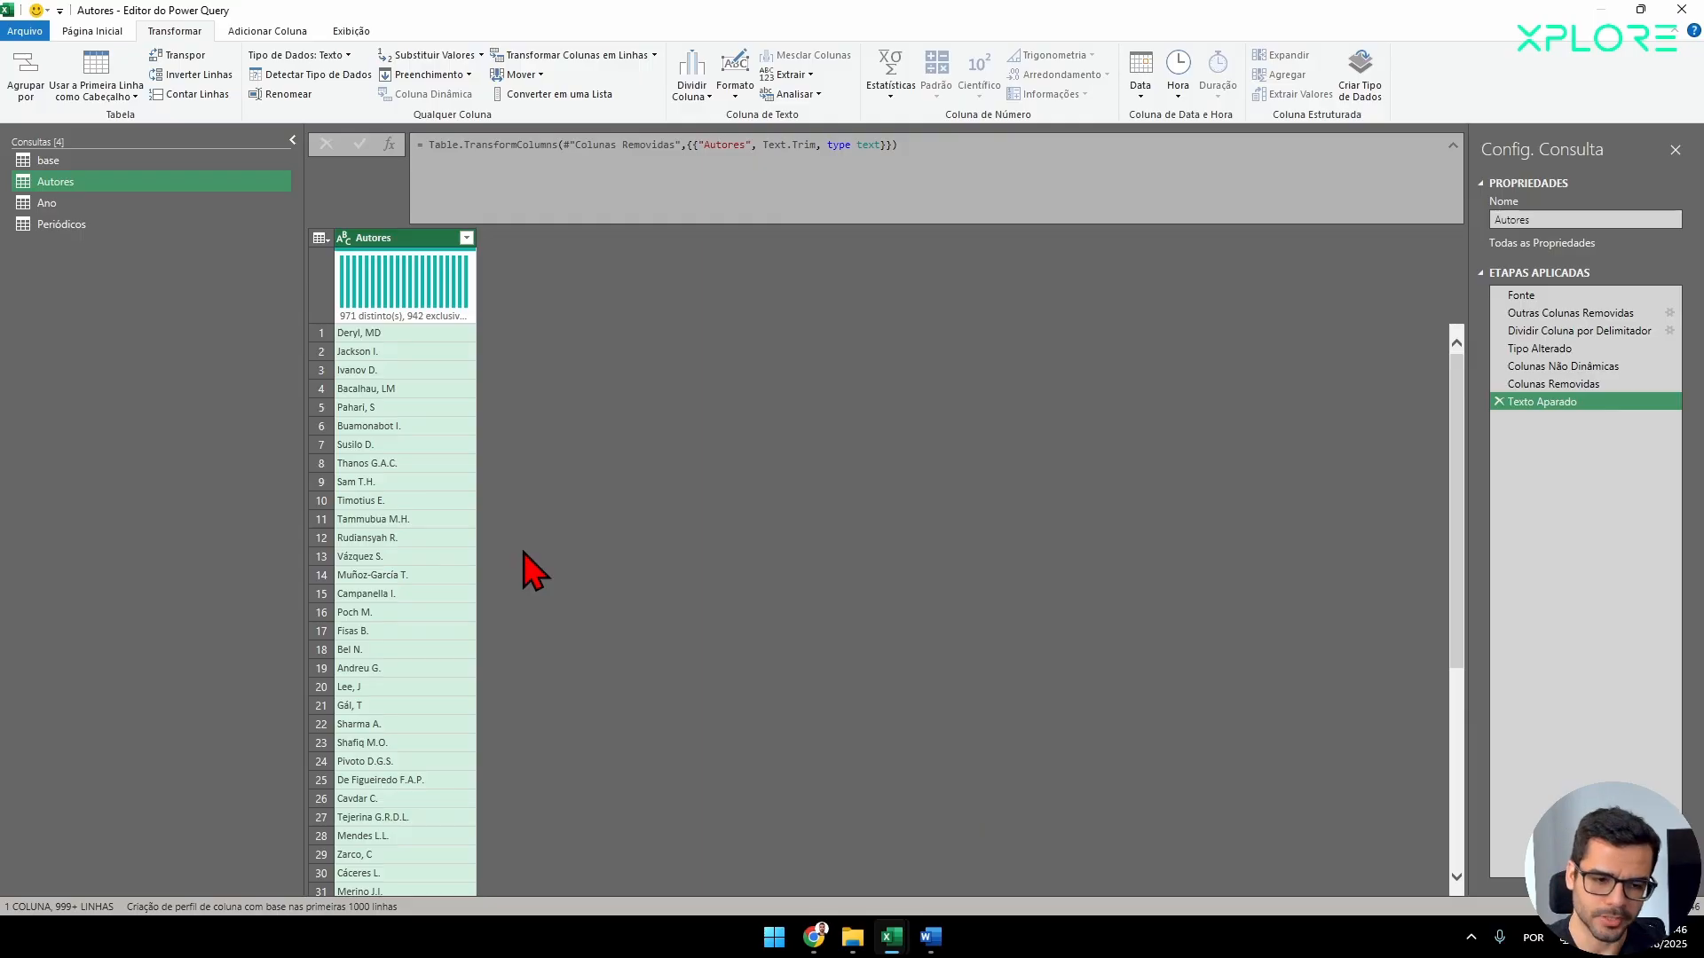
pyautogui.scroll(-3, 355, 697)
pyautogui.click(359, 706)
pyautogui.scroll(-4, 409, 674)
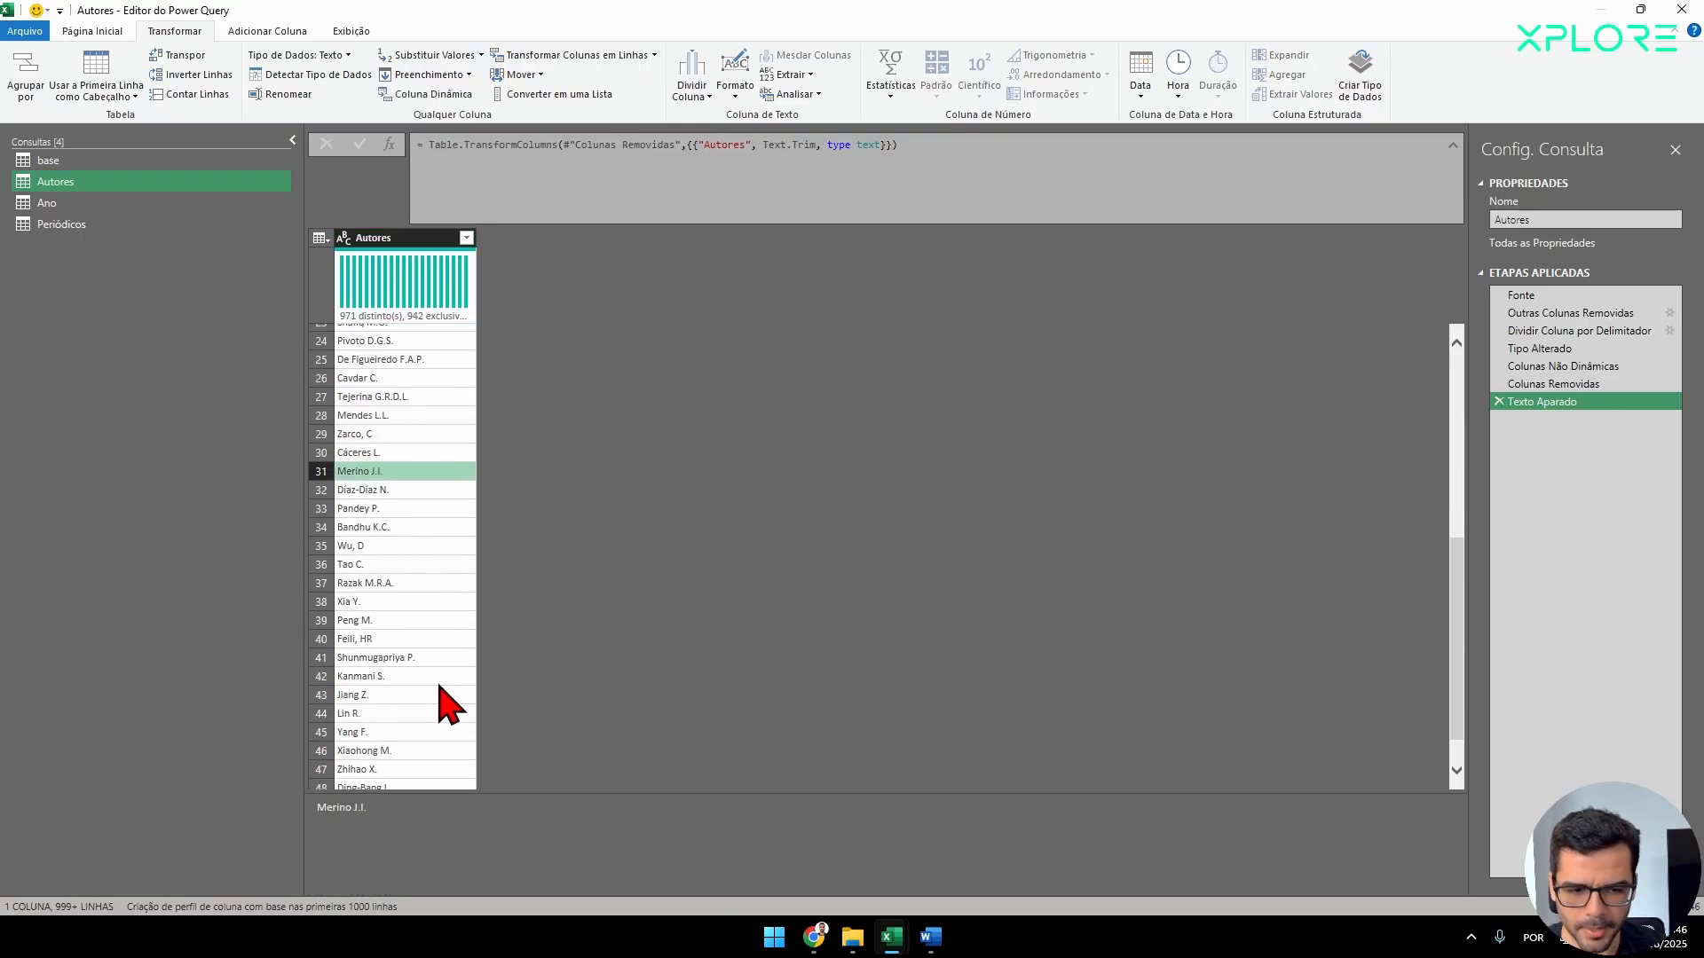
pyautogui.scroll(-1, 440, 704)
pyautogui.scroll(1, 408, 701)
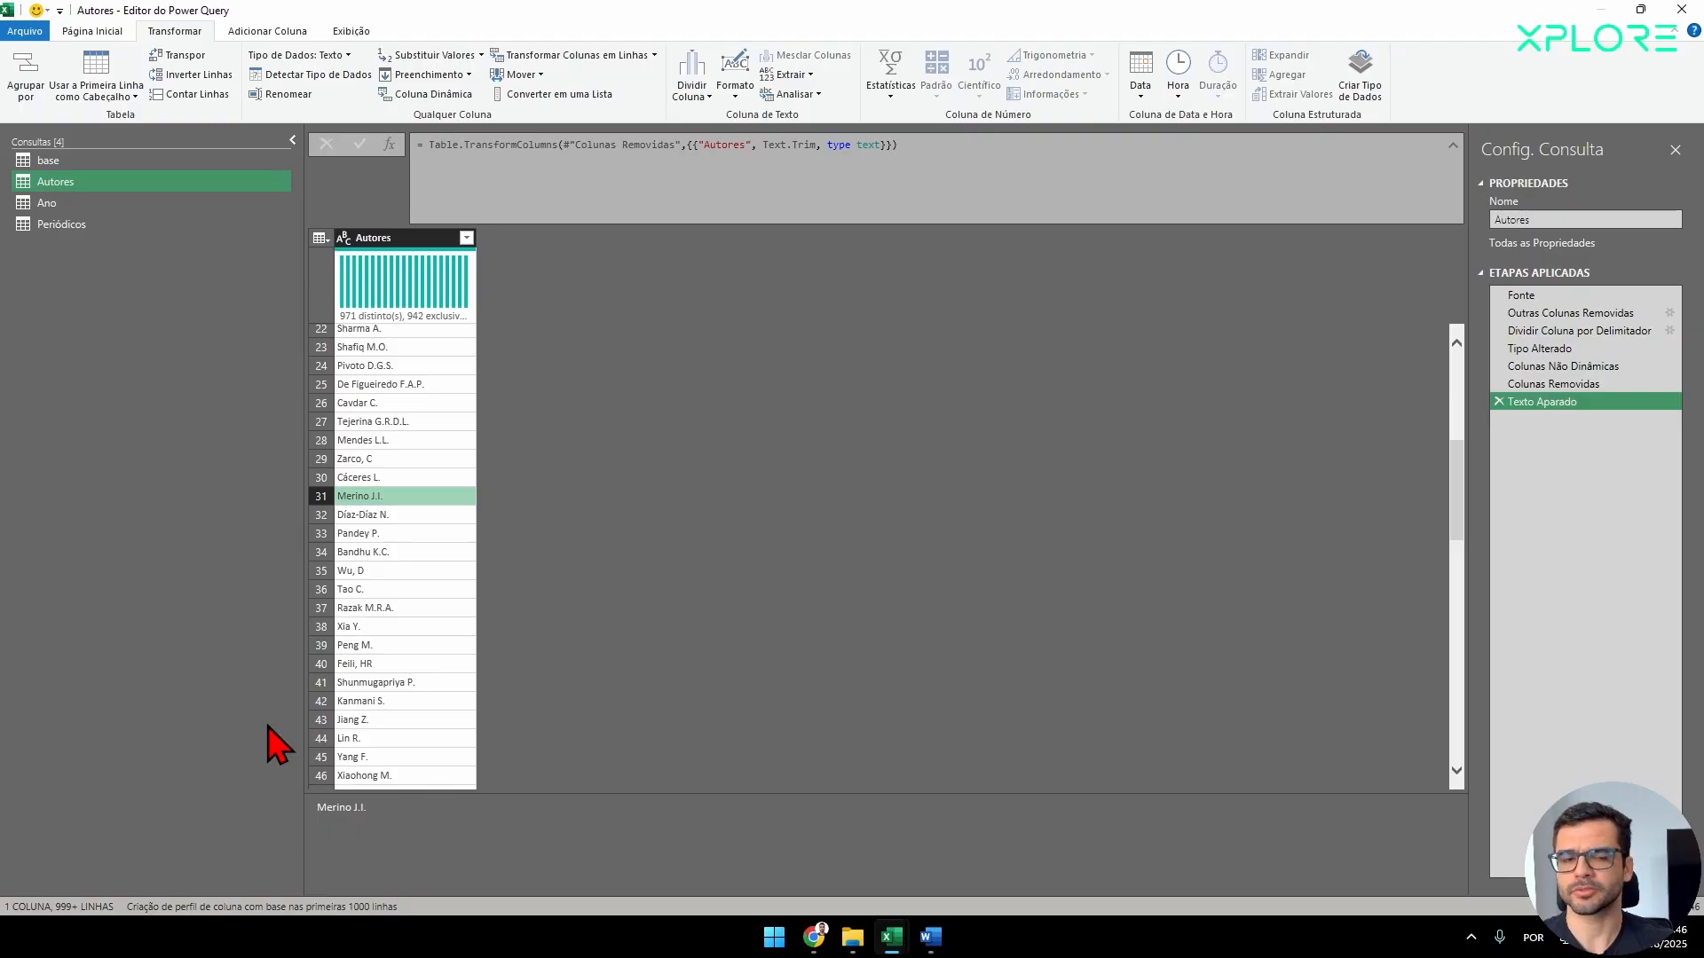
# Switch to Chrome, look over the Scopus, Web of Science and merge result pages, and return to the Power Query editor.
pyautogui.moveTo(813, 937)
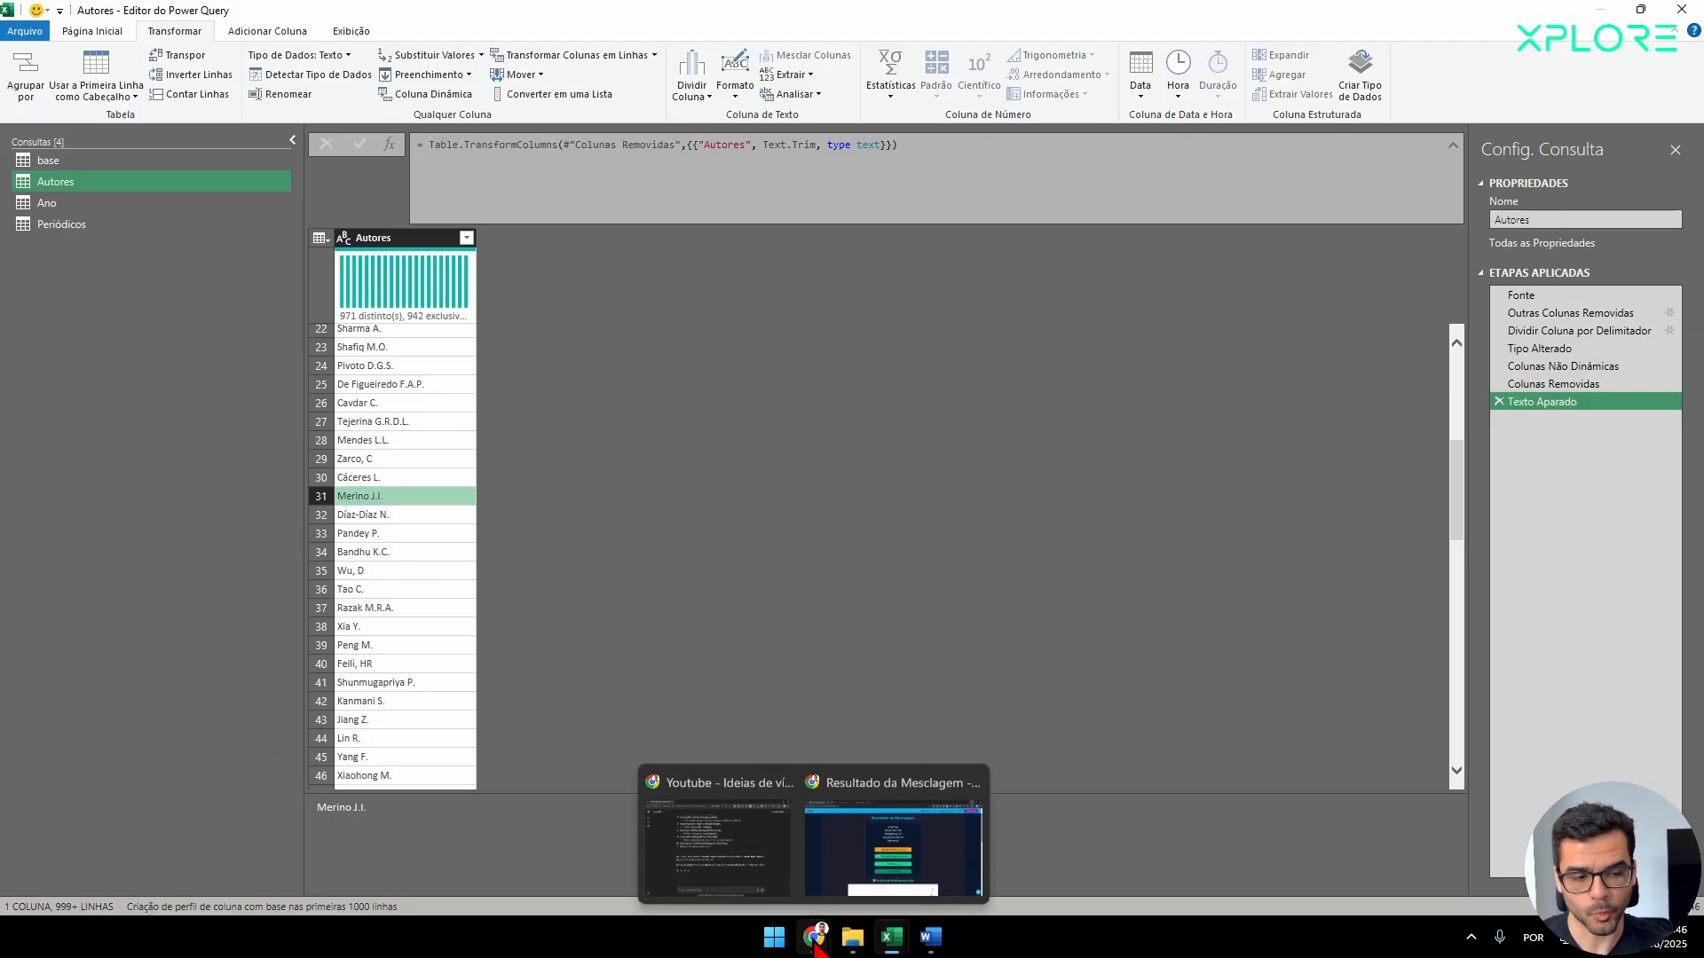
pyautogui.click(887, 826)
pyautogui.click(383, 18)
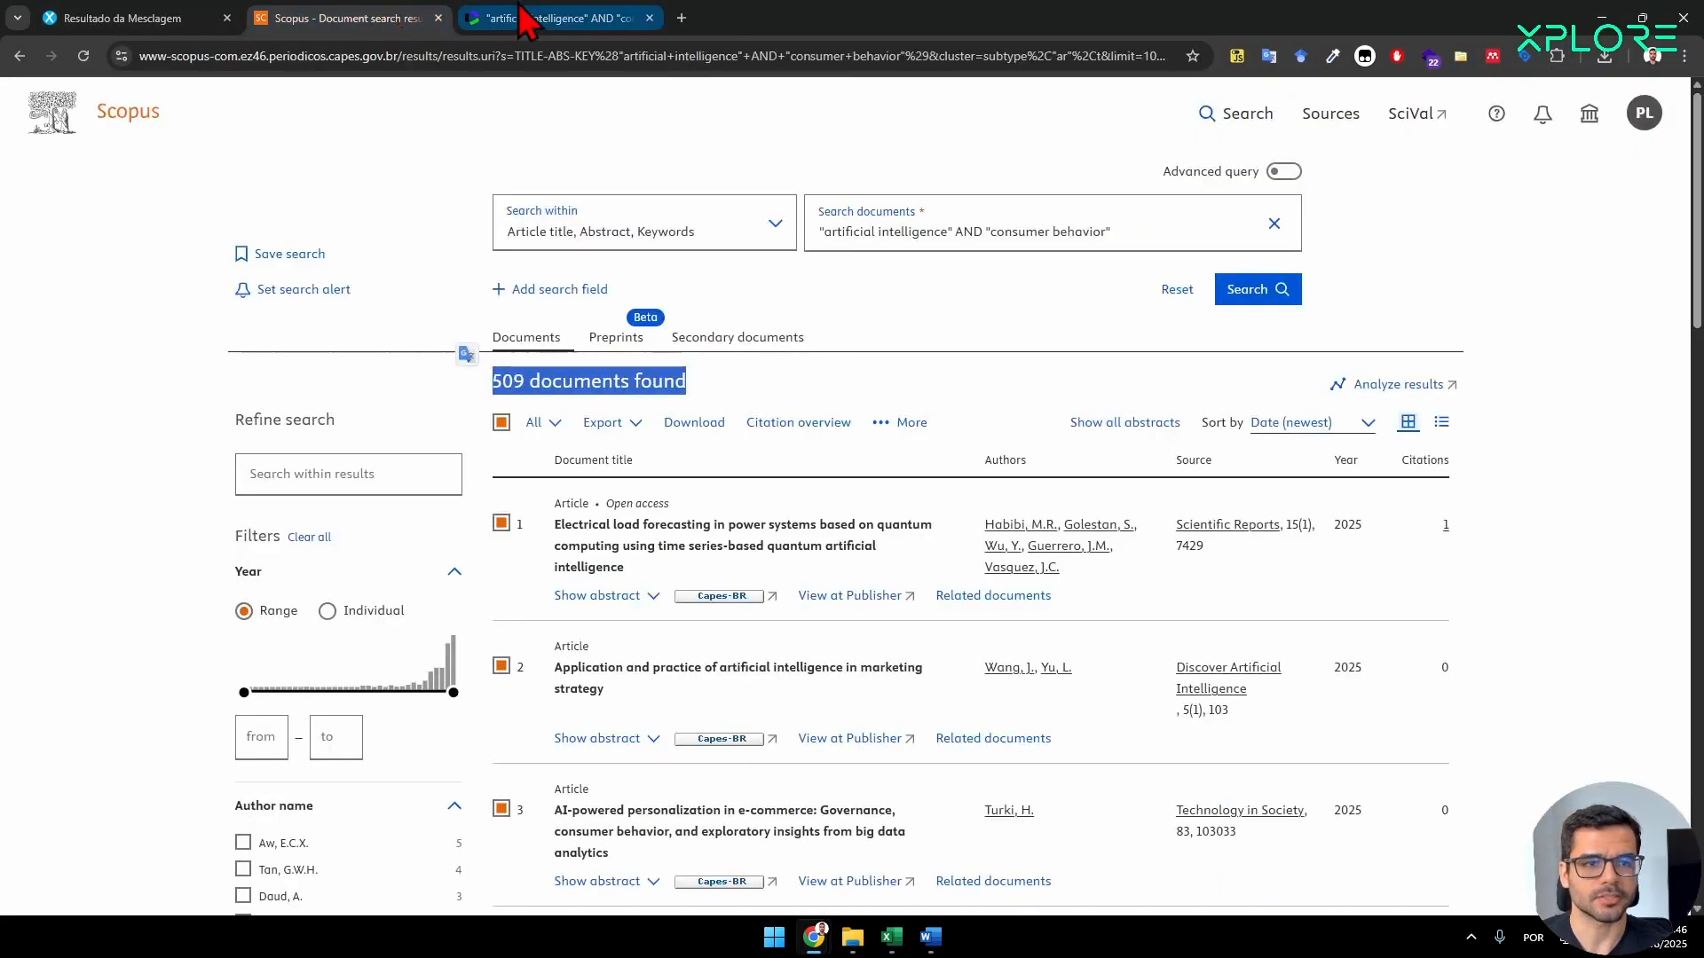
pyautogui.click(514, 18)
pyautogui.click(133, 17)
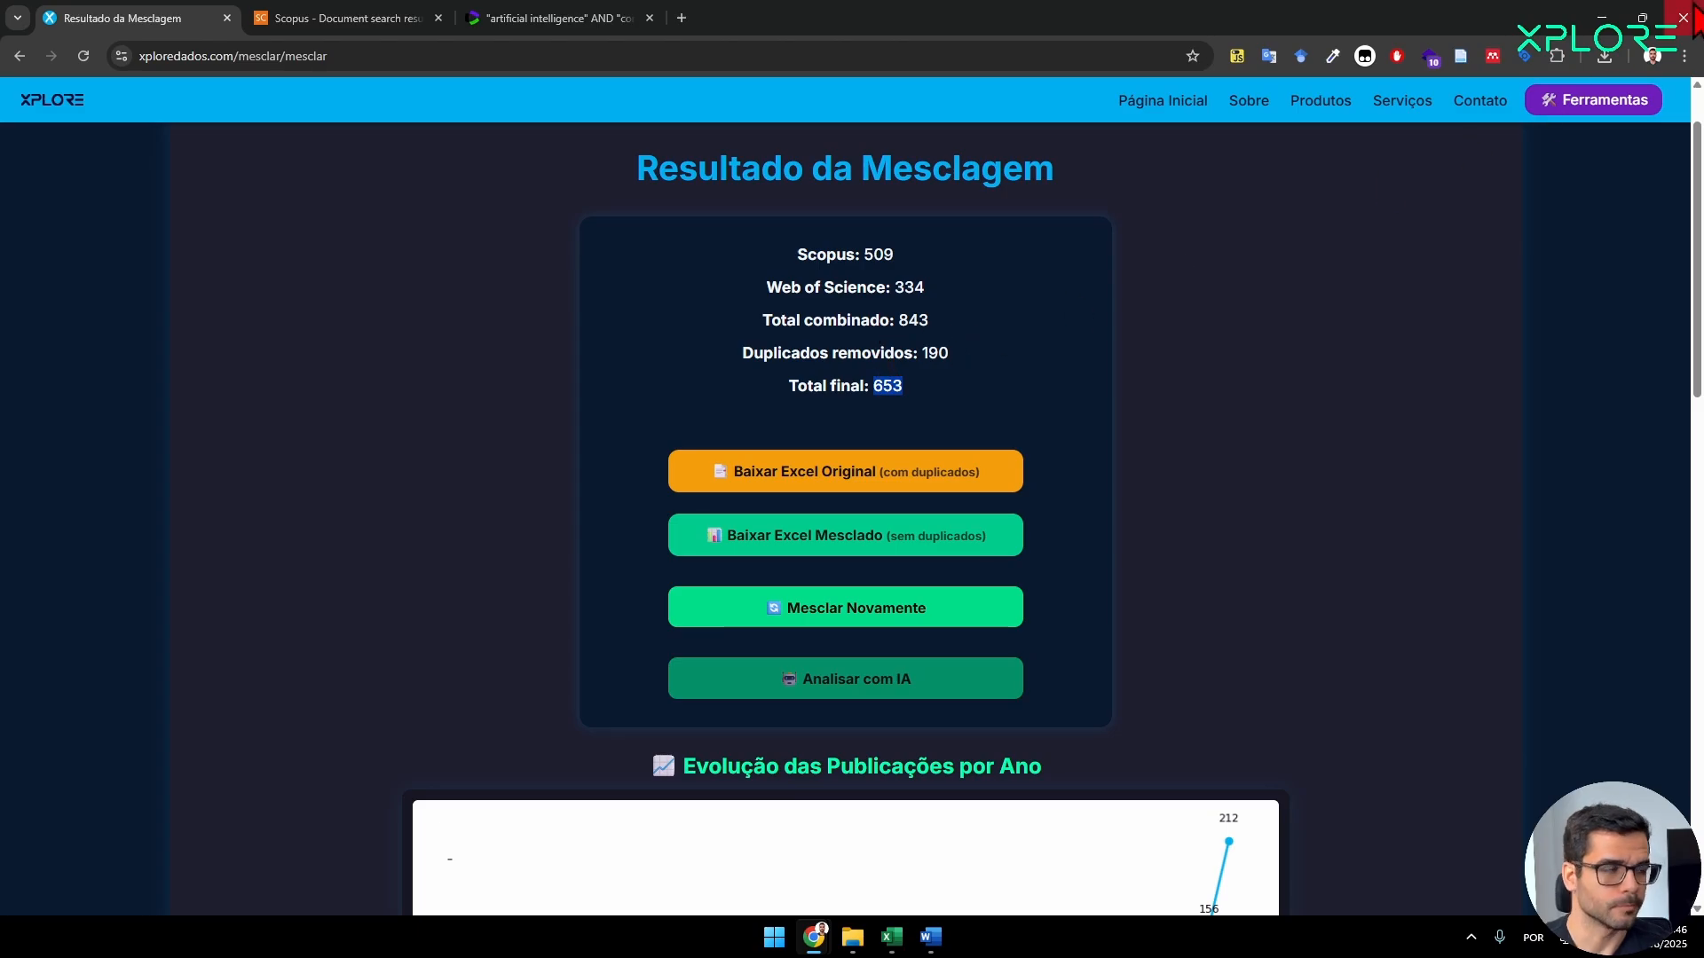
pyautogui.click(1601, 18)
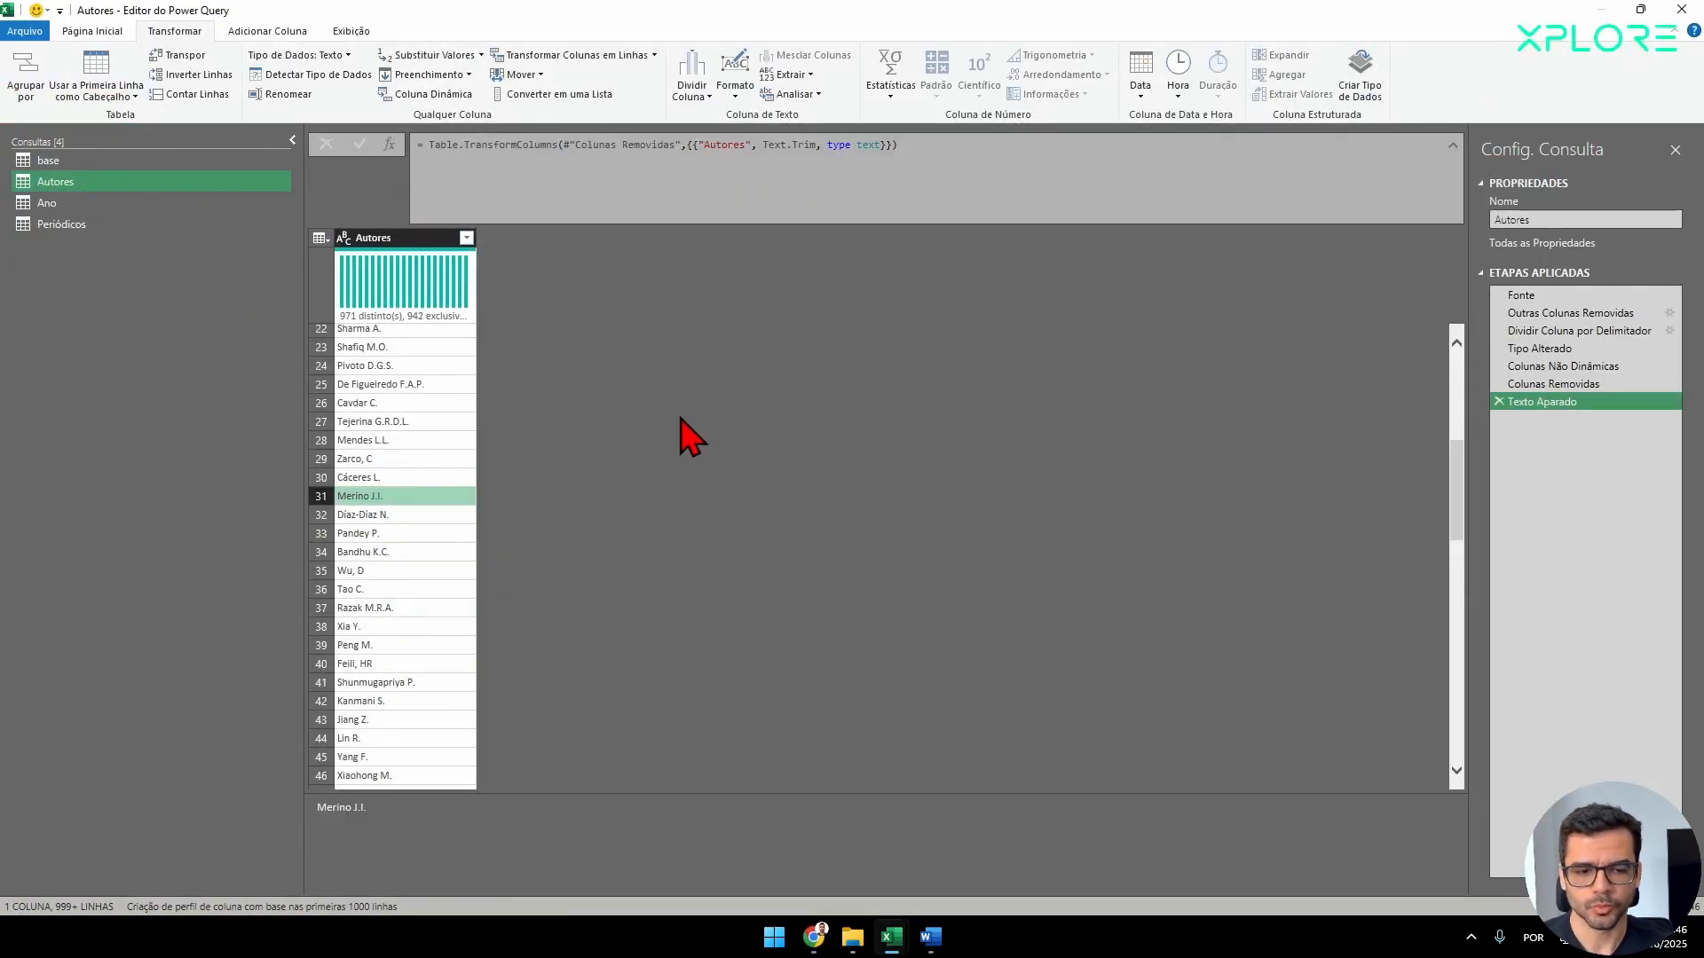
# Sort the Autores column in ascending order.
pyautogui.scroll(7, 674, 462)
pyautogui.scroll(-5, 661, 555)
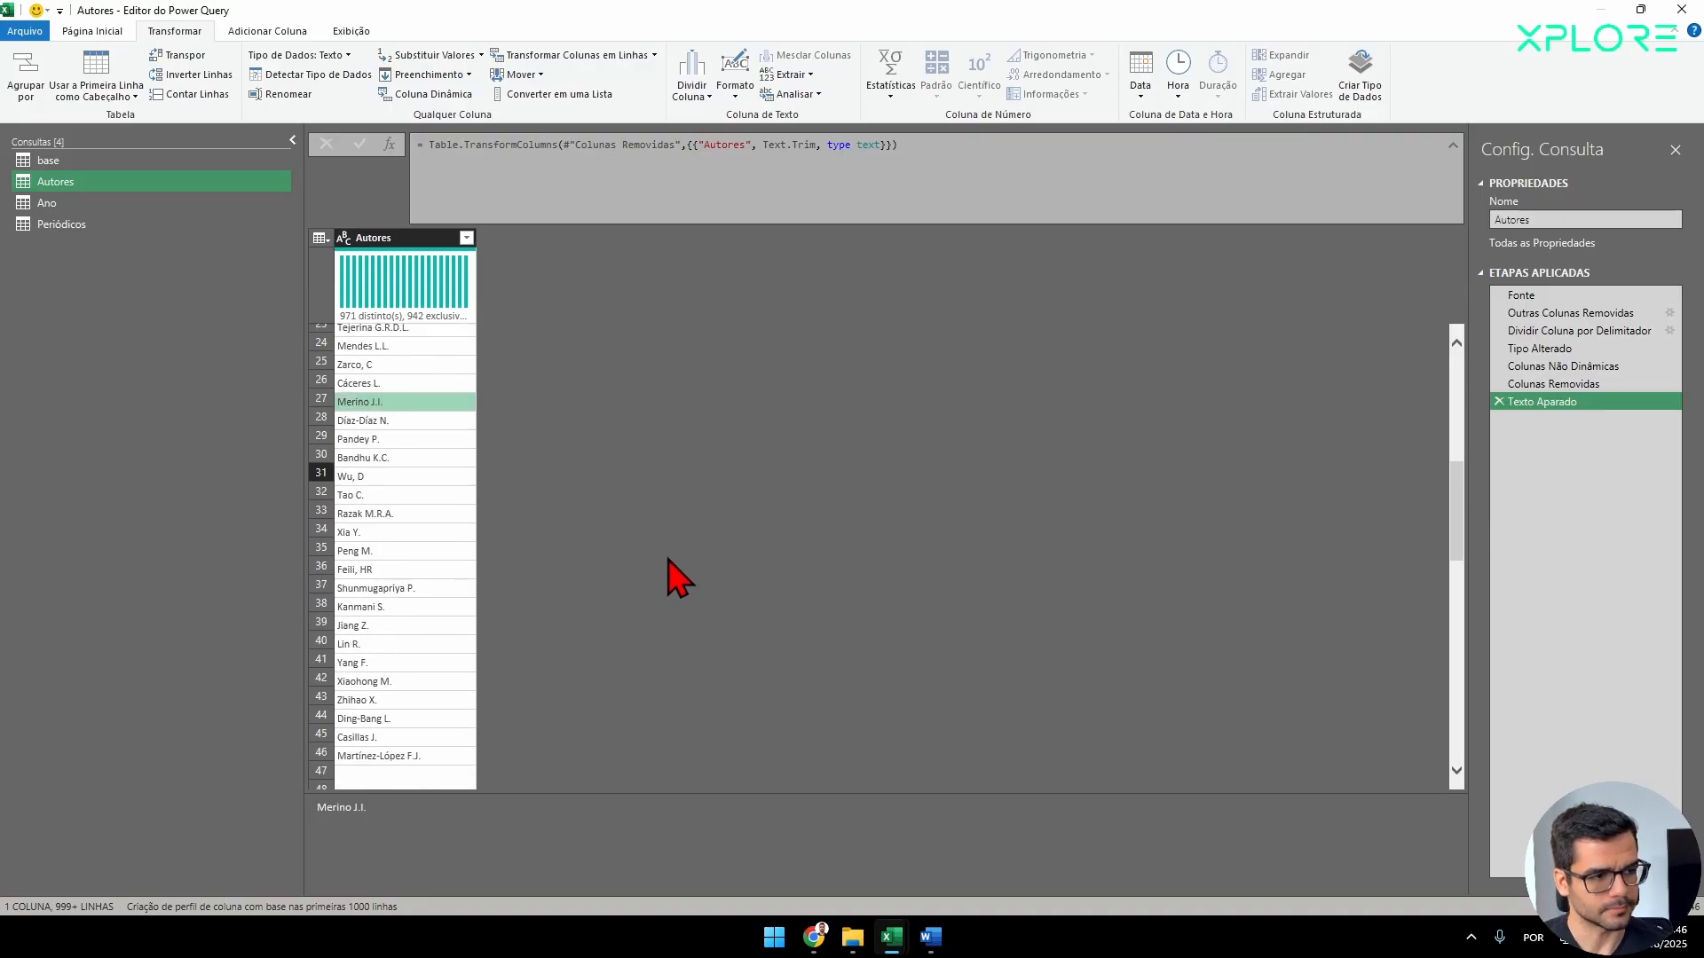
pyautogui.scroll(5, 685, 597)
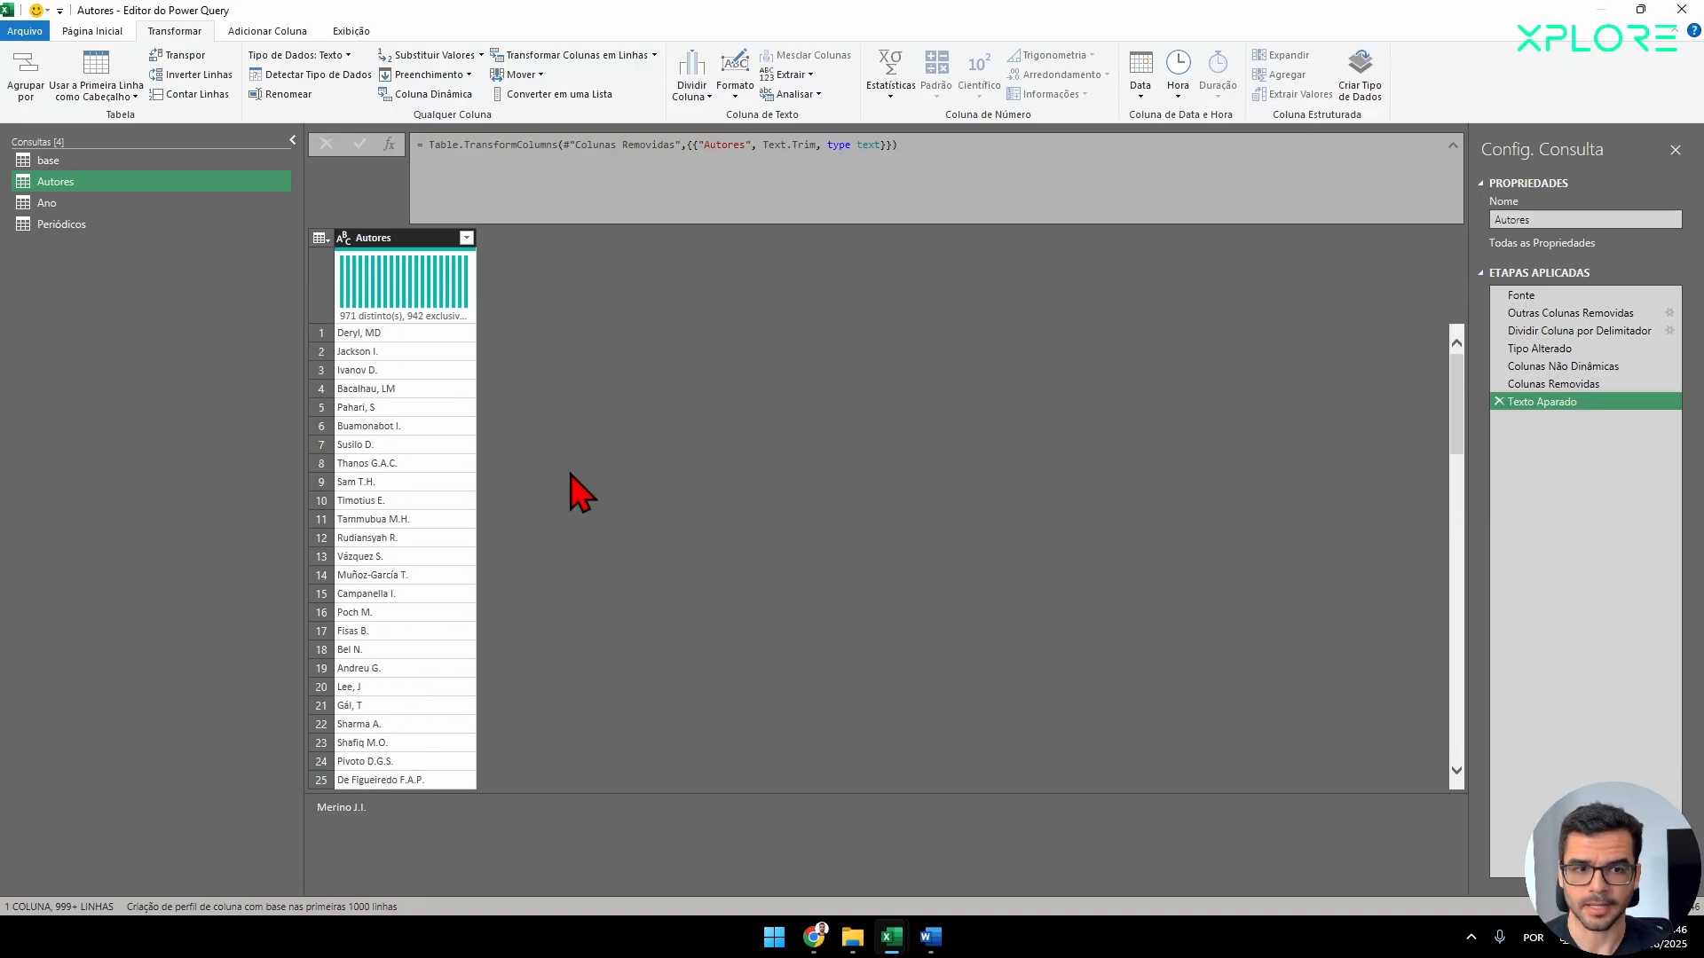
pyautogui.click(426, 238)
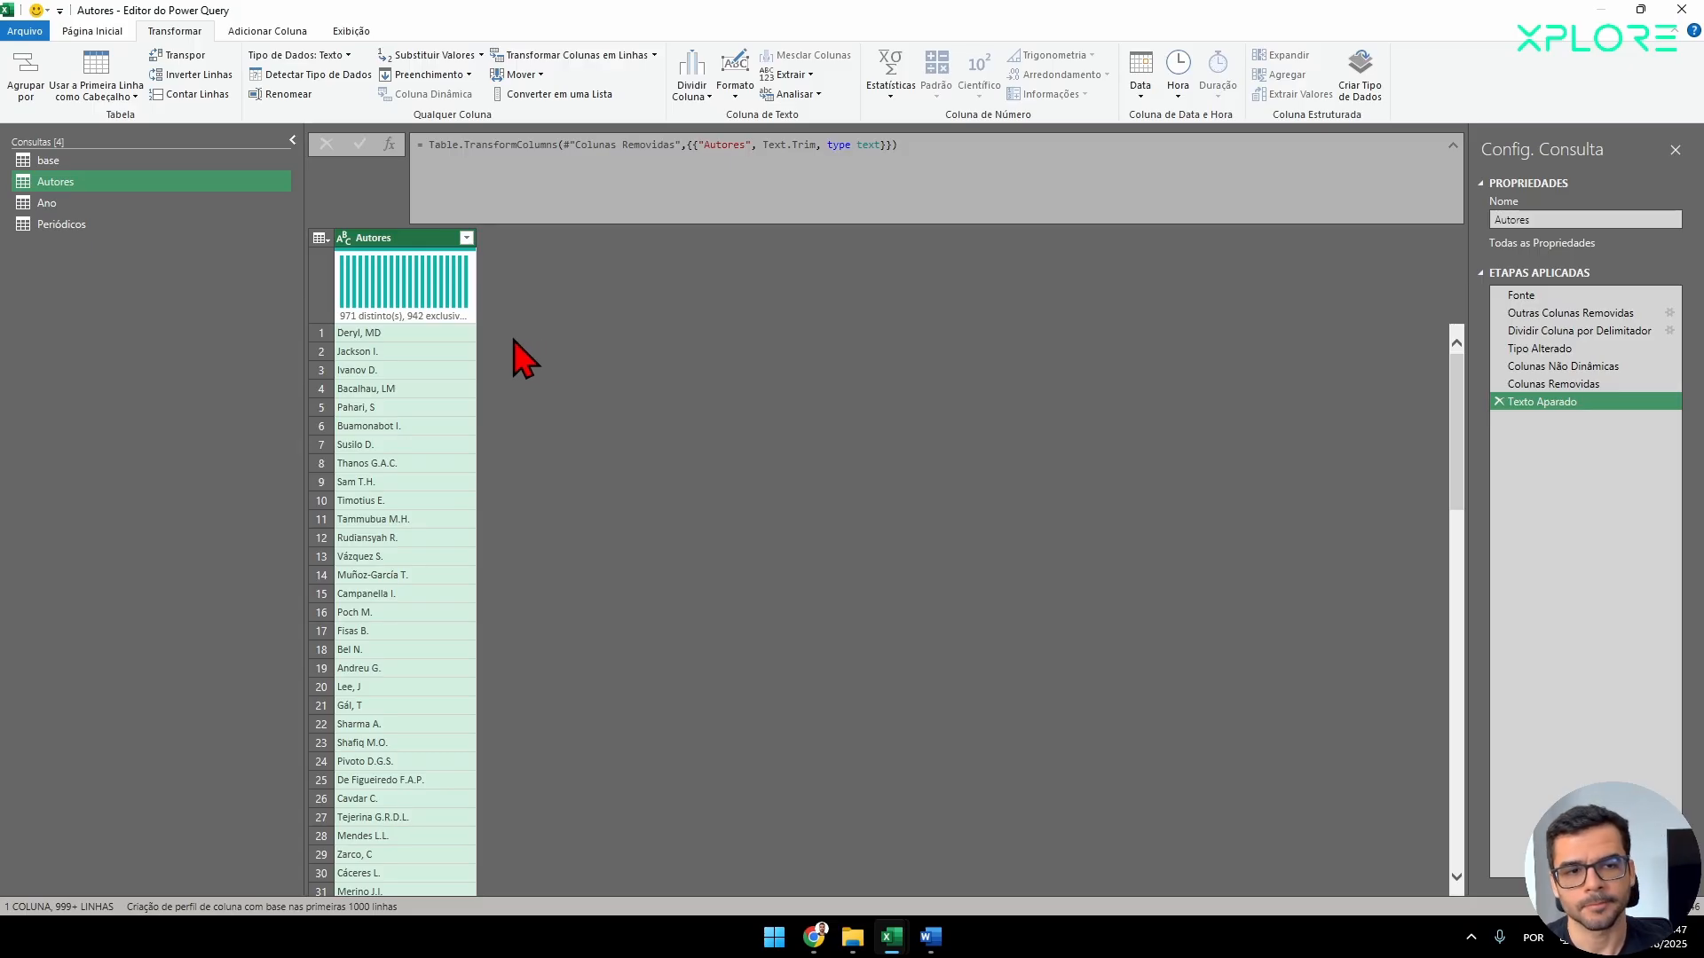
pyautogui.click(464, 238)
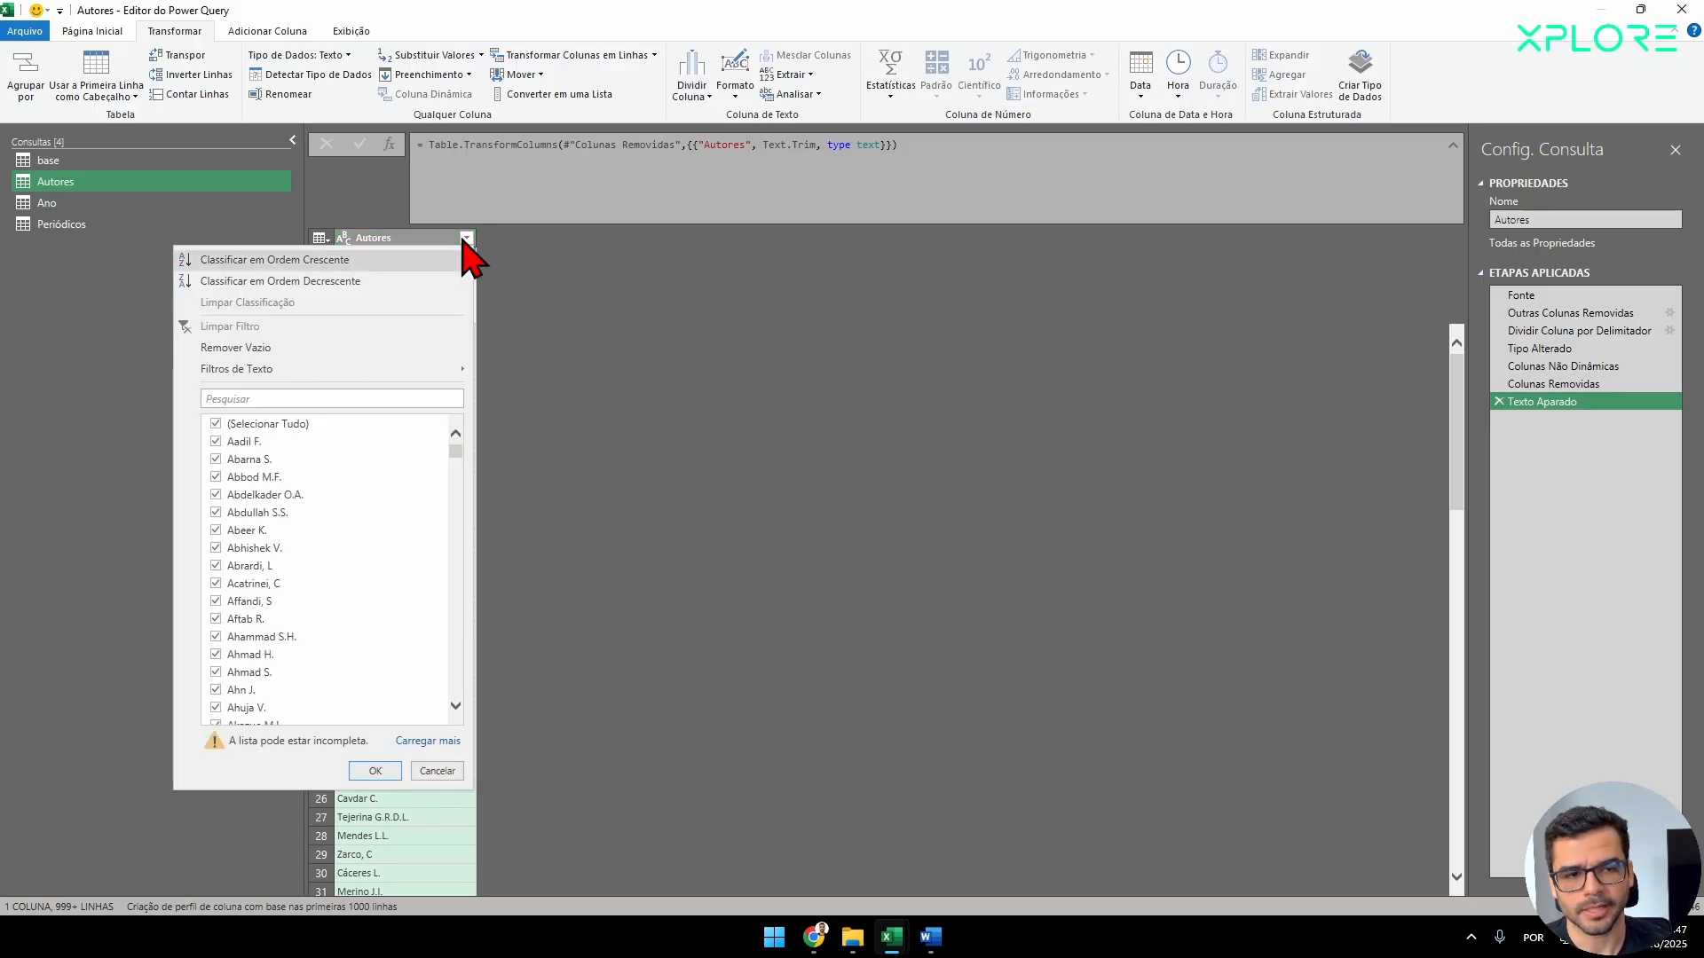
pyautogui.click(361, 259)
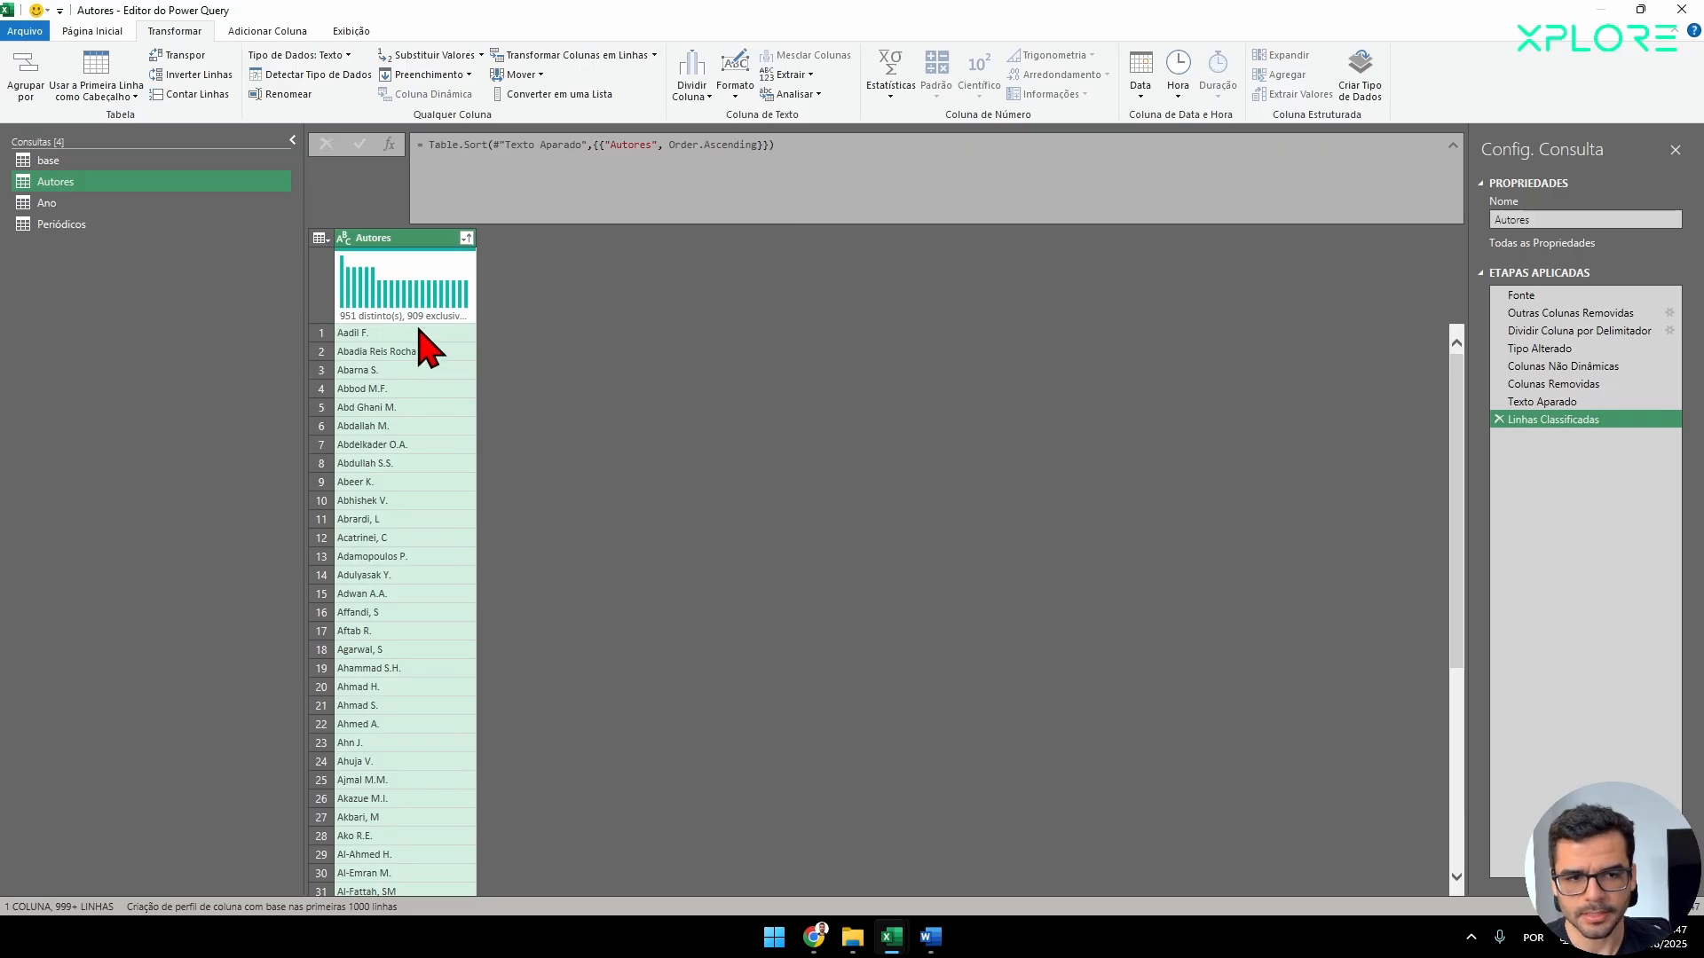
# Examine the sorted Autores list for repeated authors and for differences in how the names are punctuated.
pyautogui.scroll(-2, 435, 402)
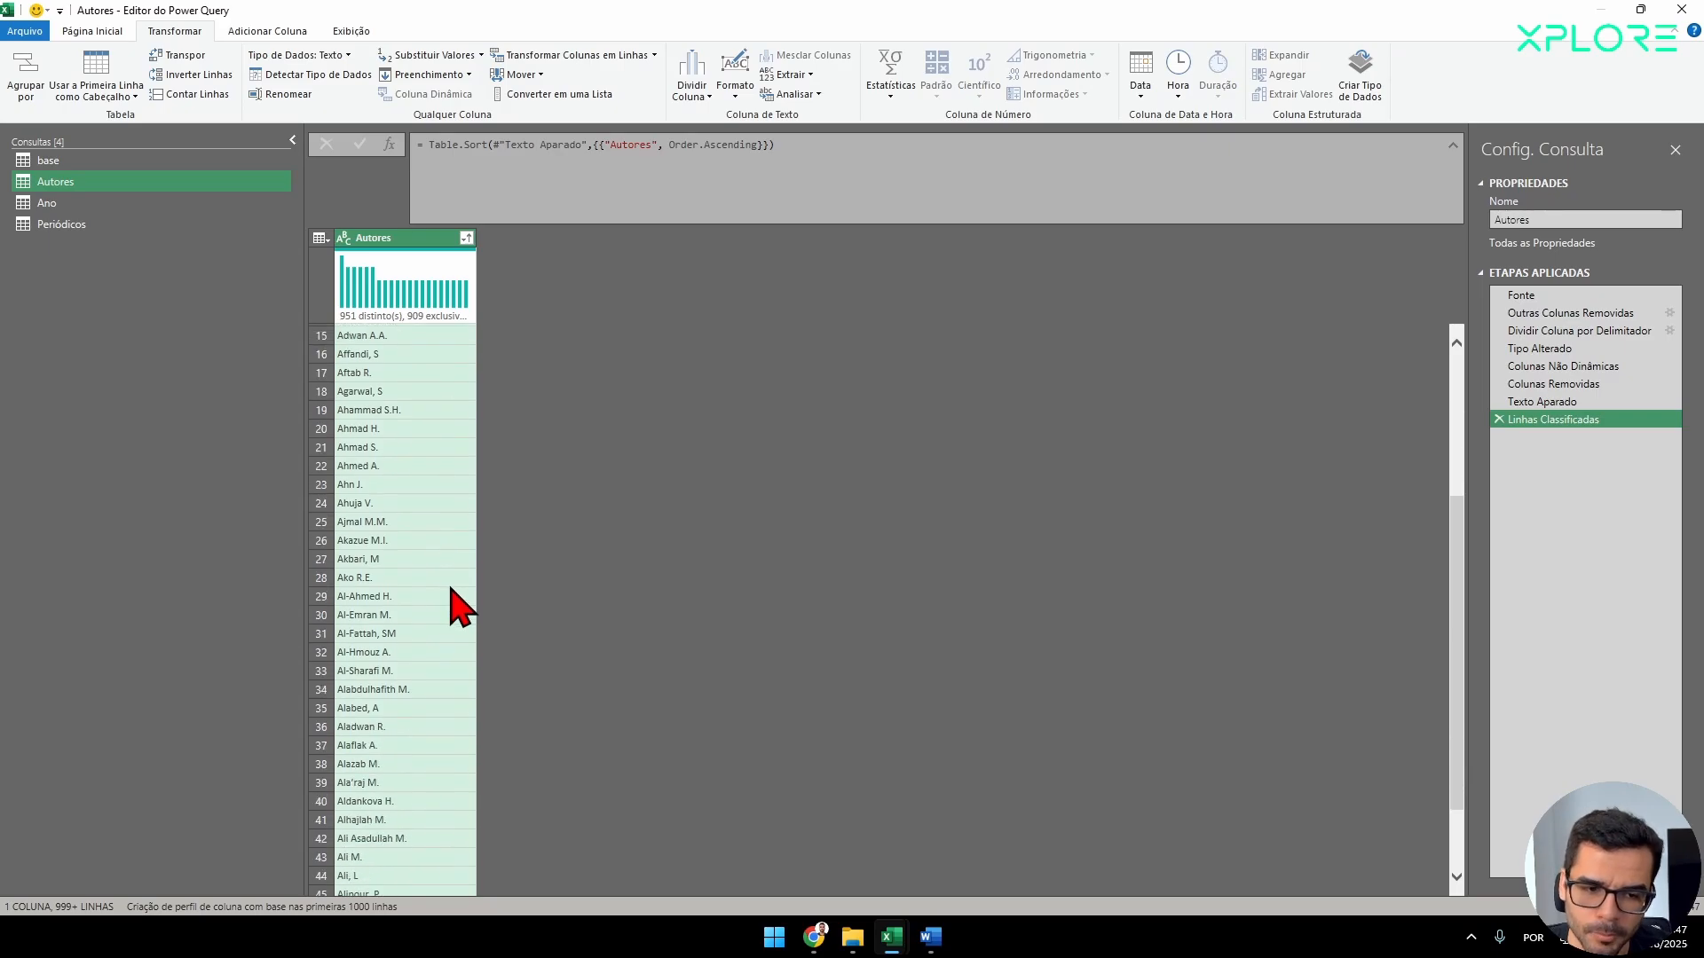
pyautogui.scroll(-8, 452, 621)
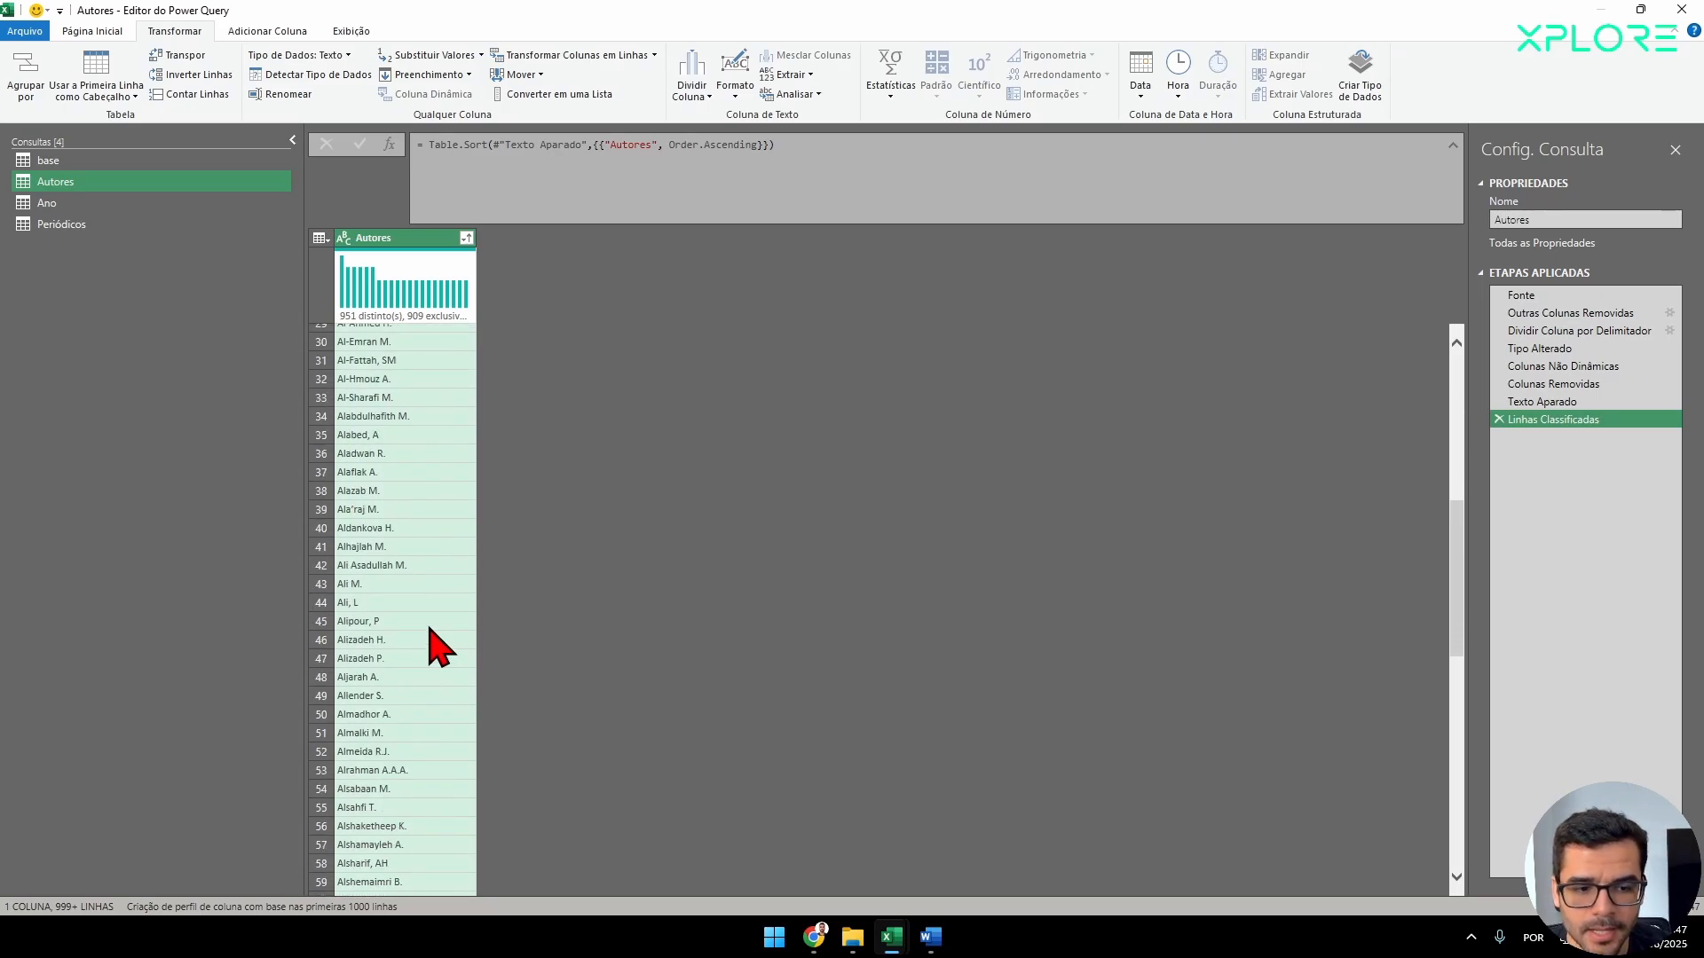
pyautogui.click(377, 640)
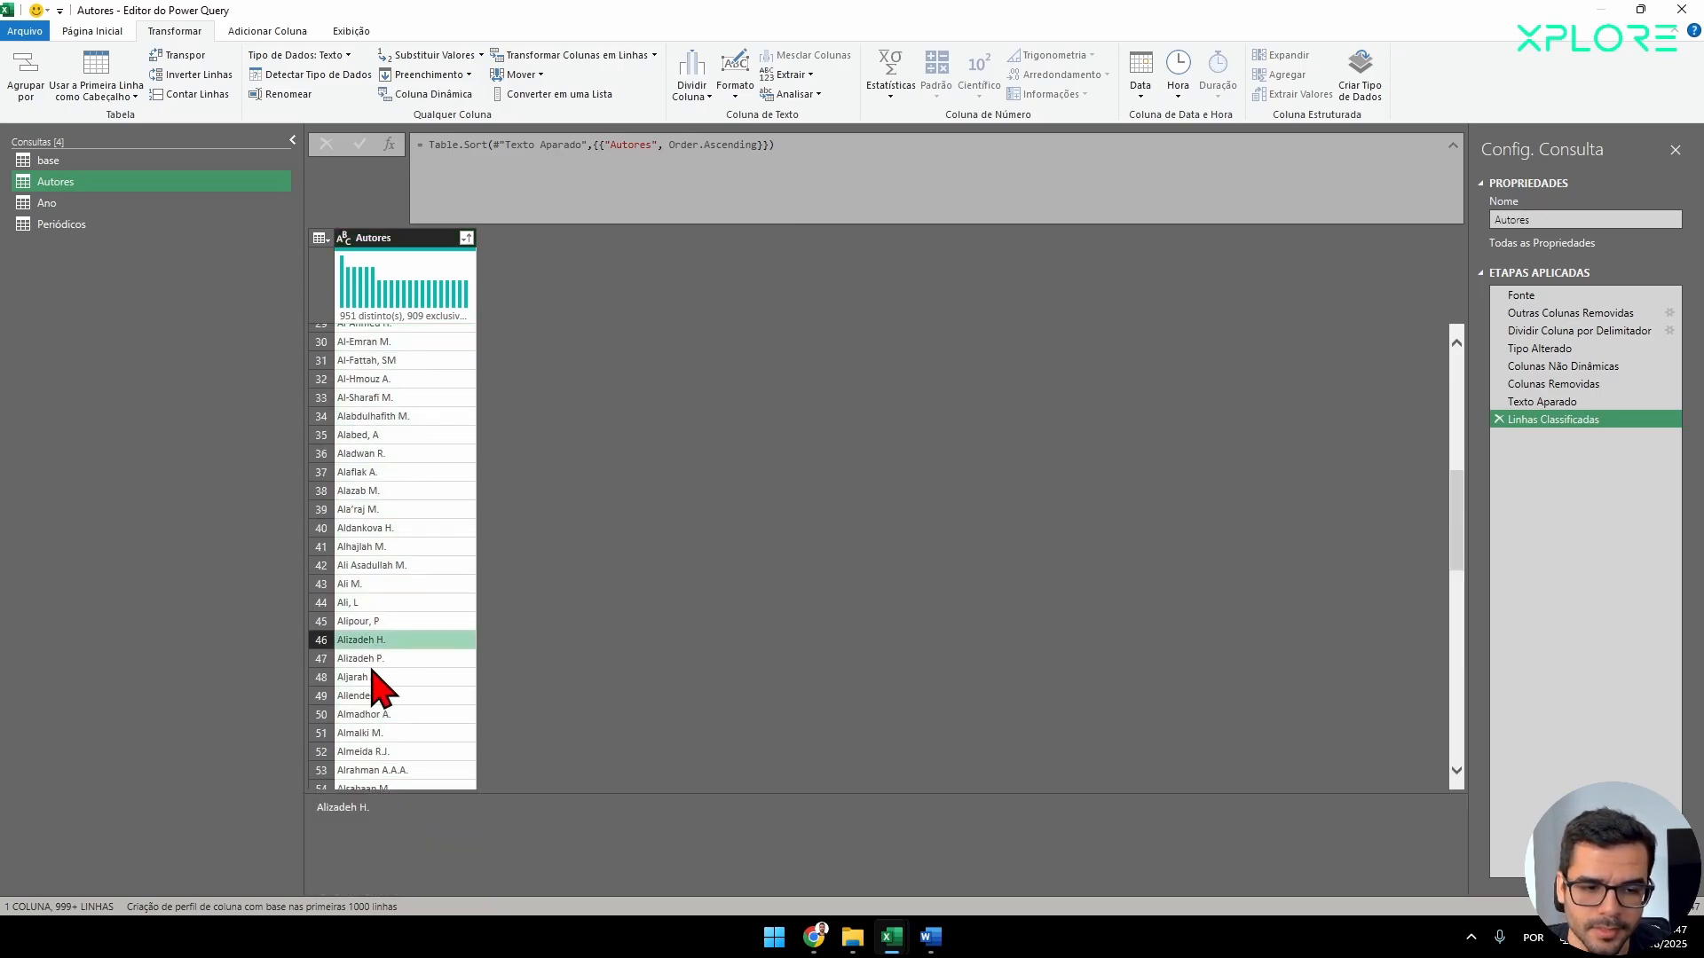
pyautogui.scroll(-1, 448, 692)
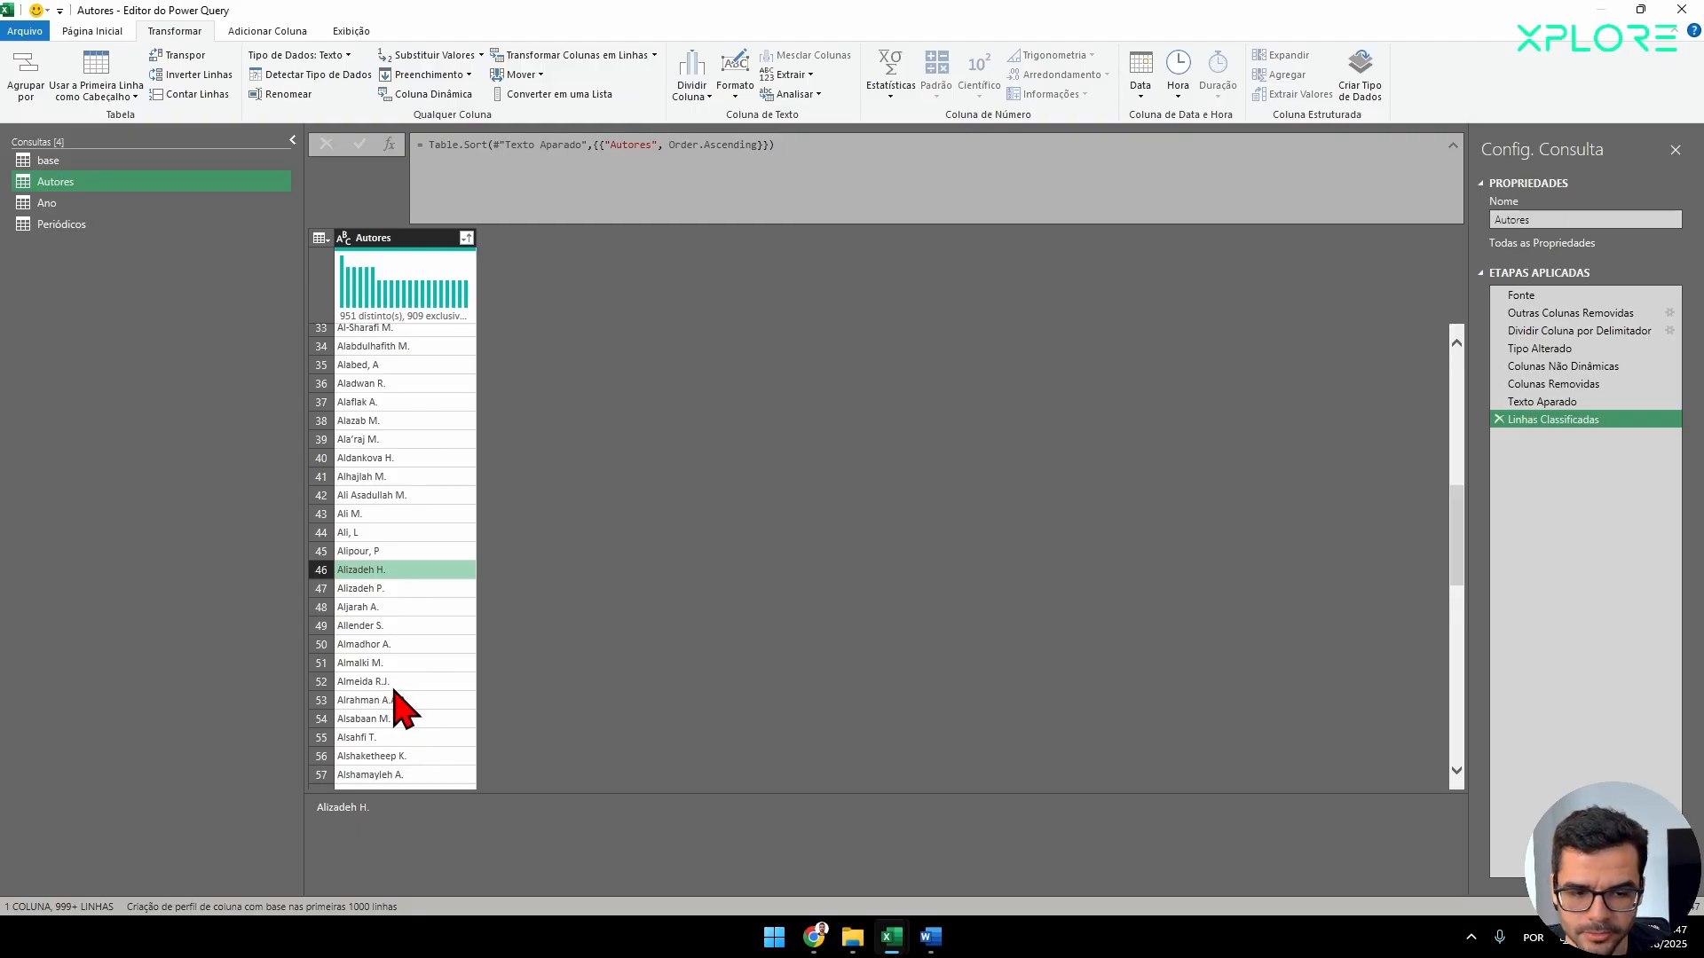
pyautogui.scroll(-1, 398, 692)
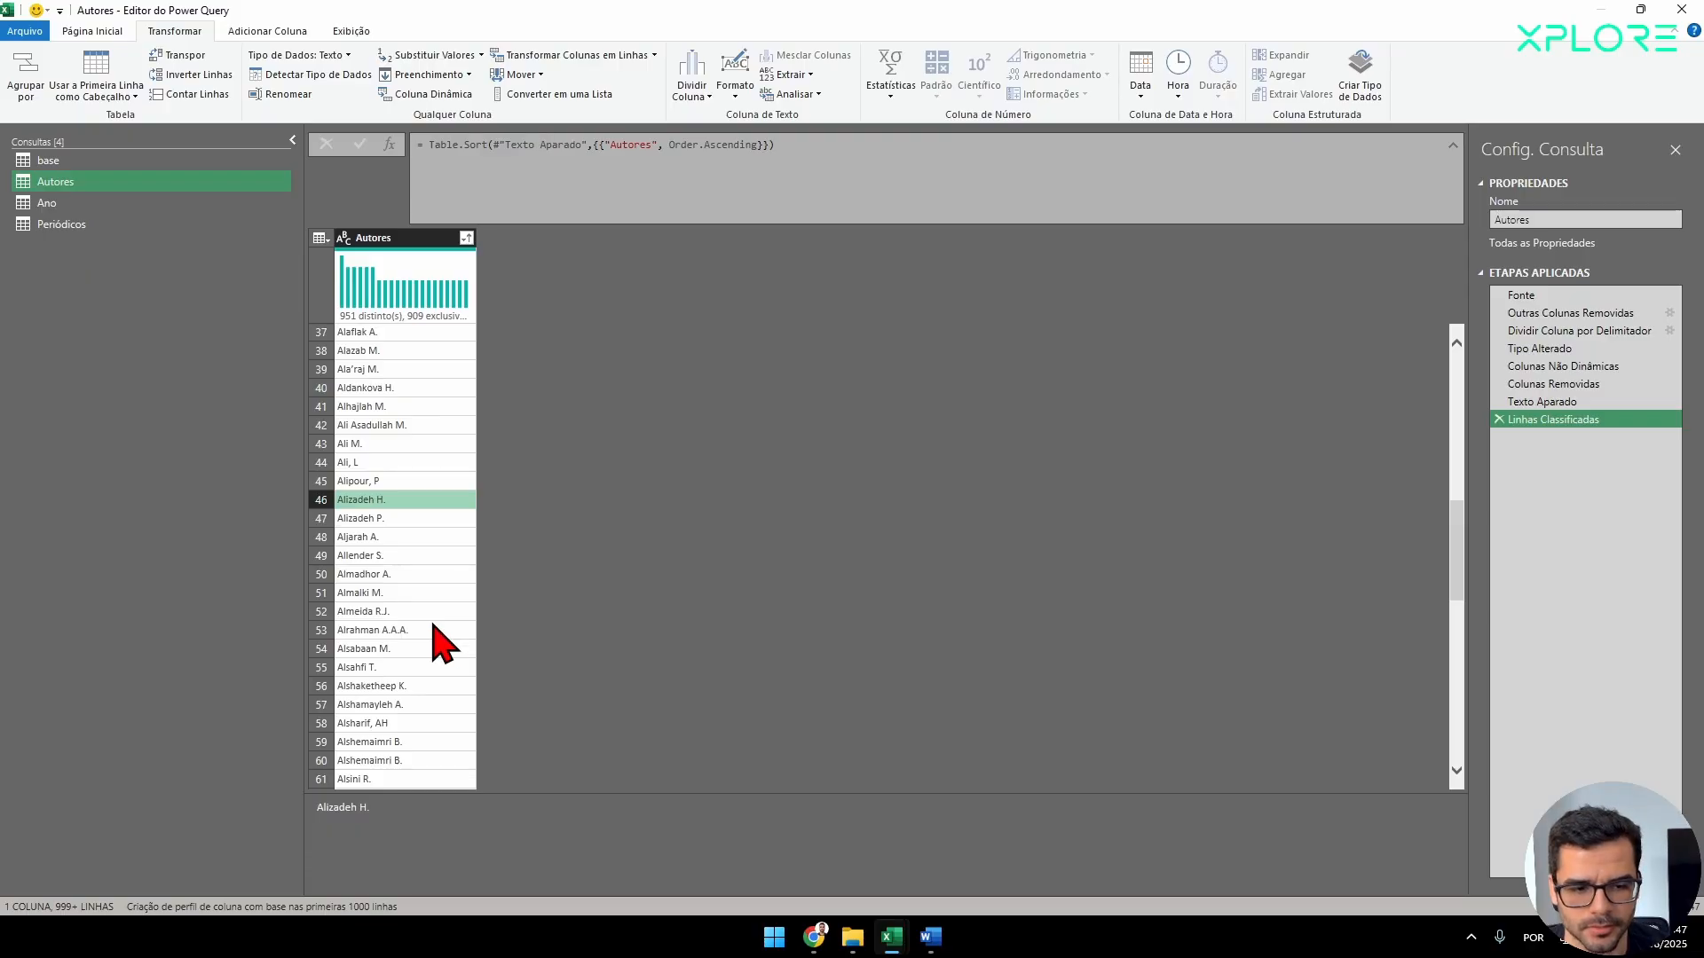
pyautogui.click(385, 481)
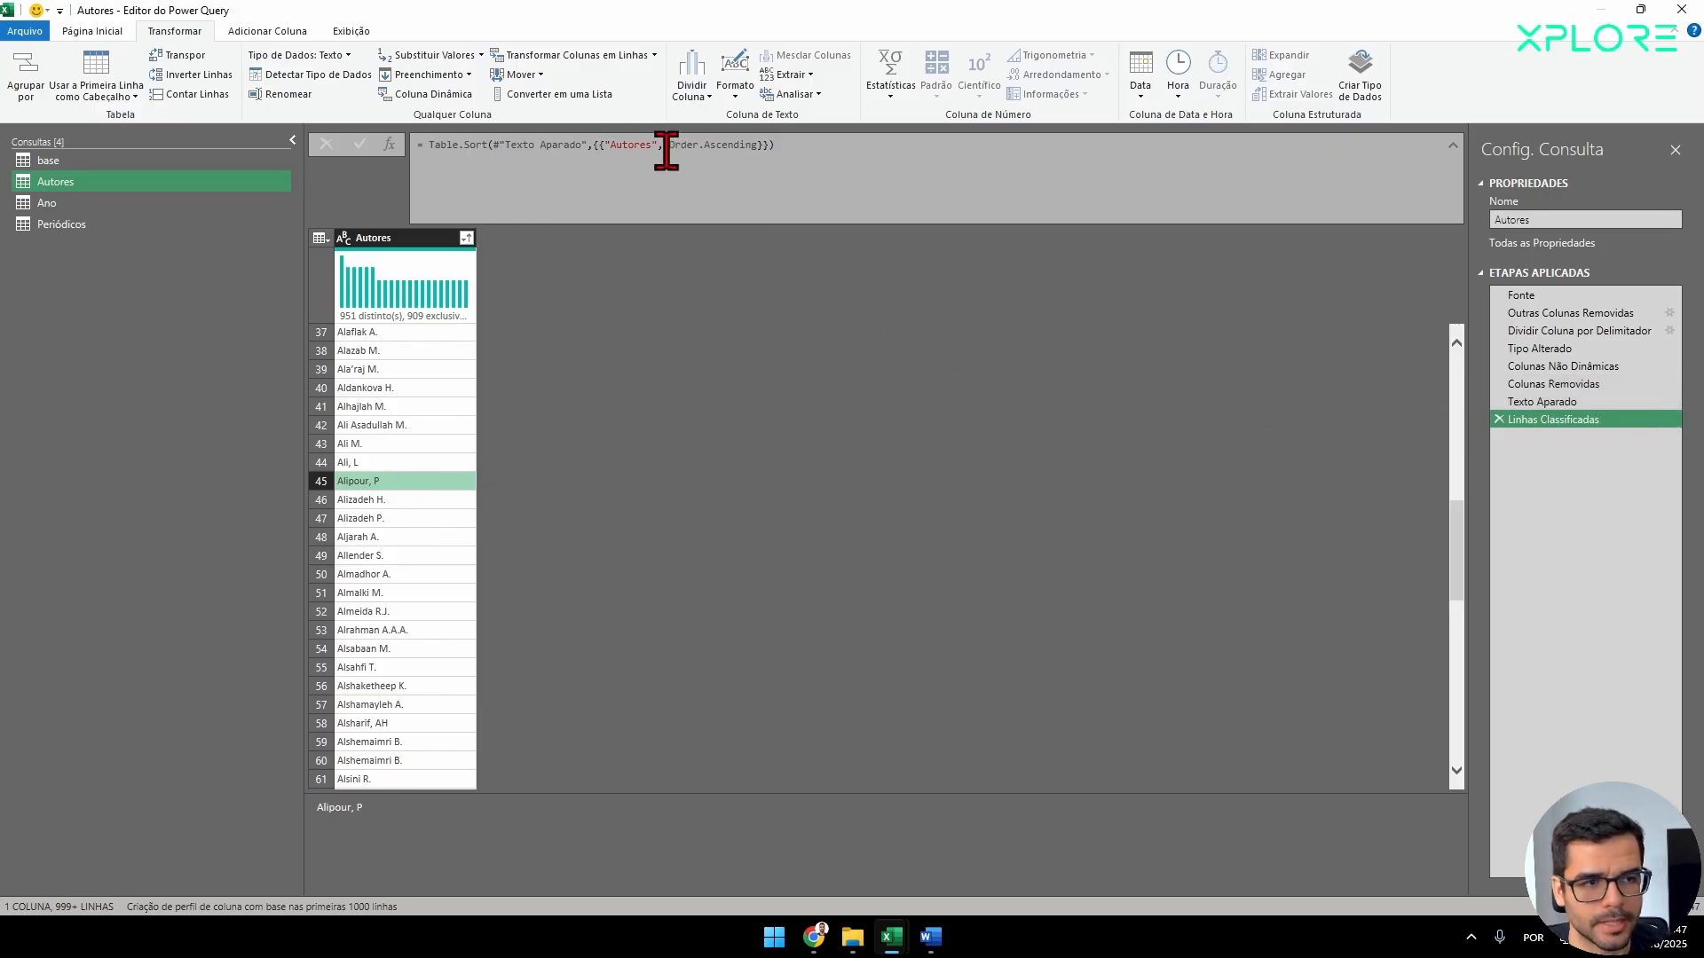
pyautogui.click(419, 500)
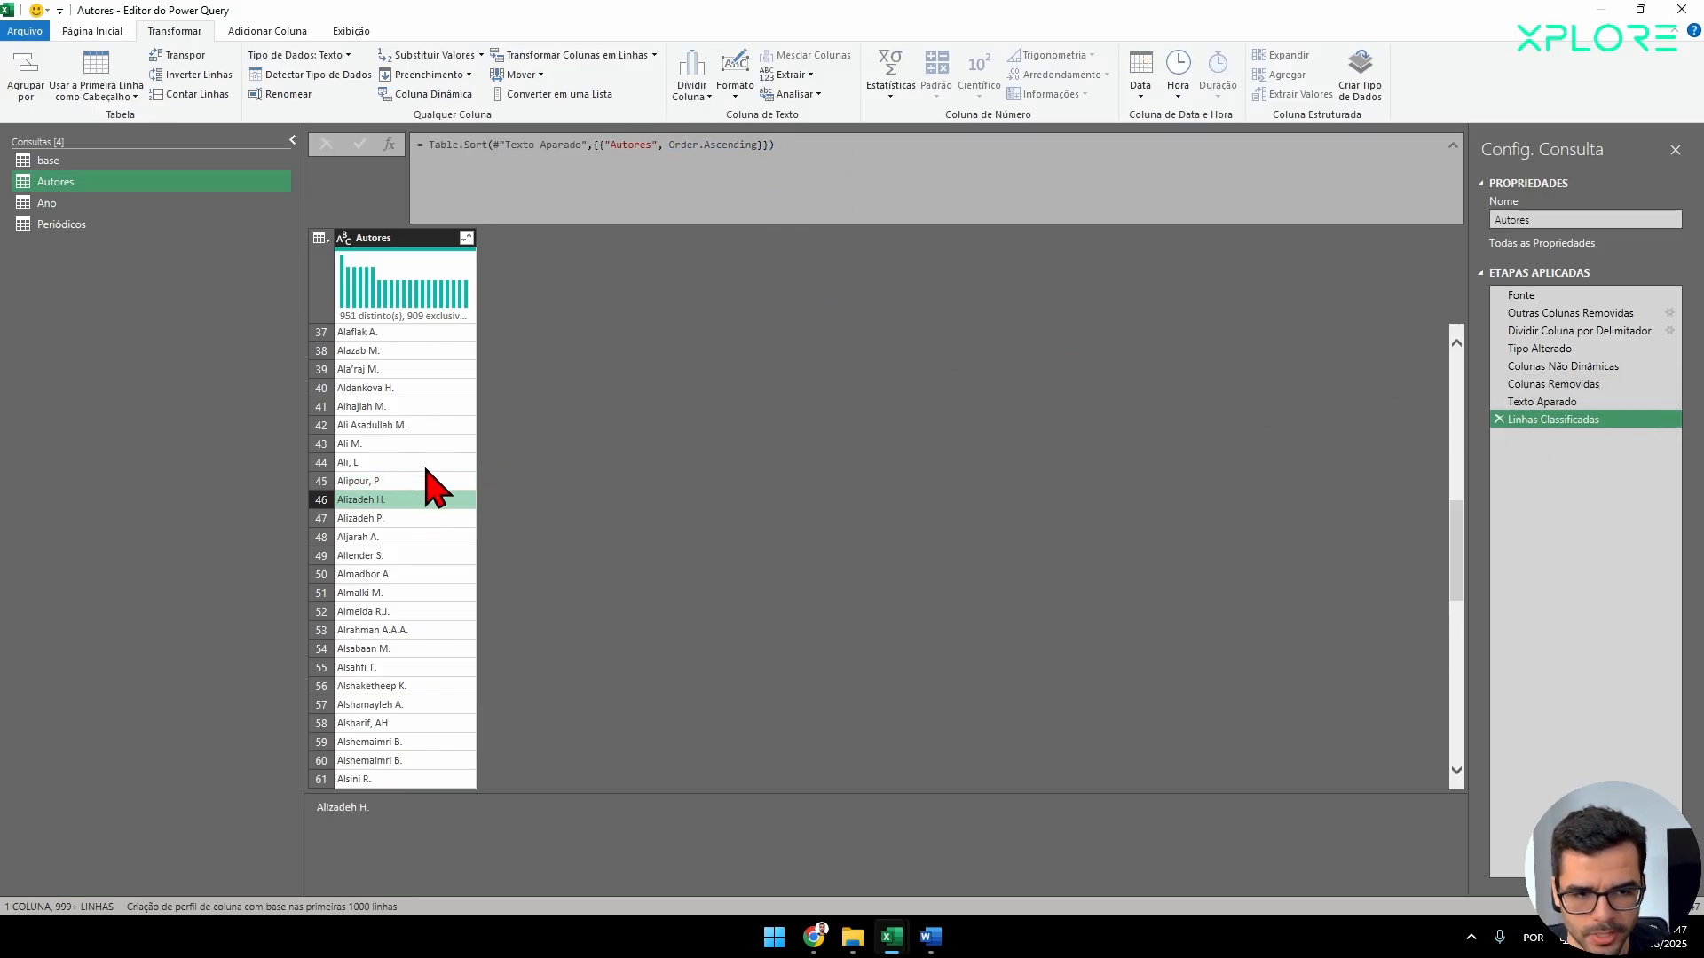
pyautogui.click(426, 481)
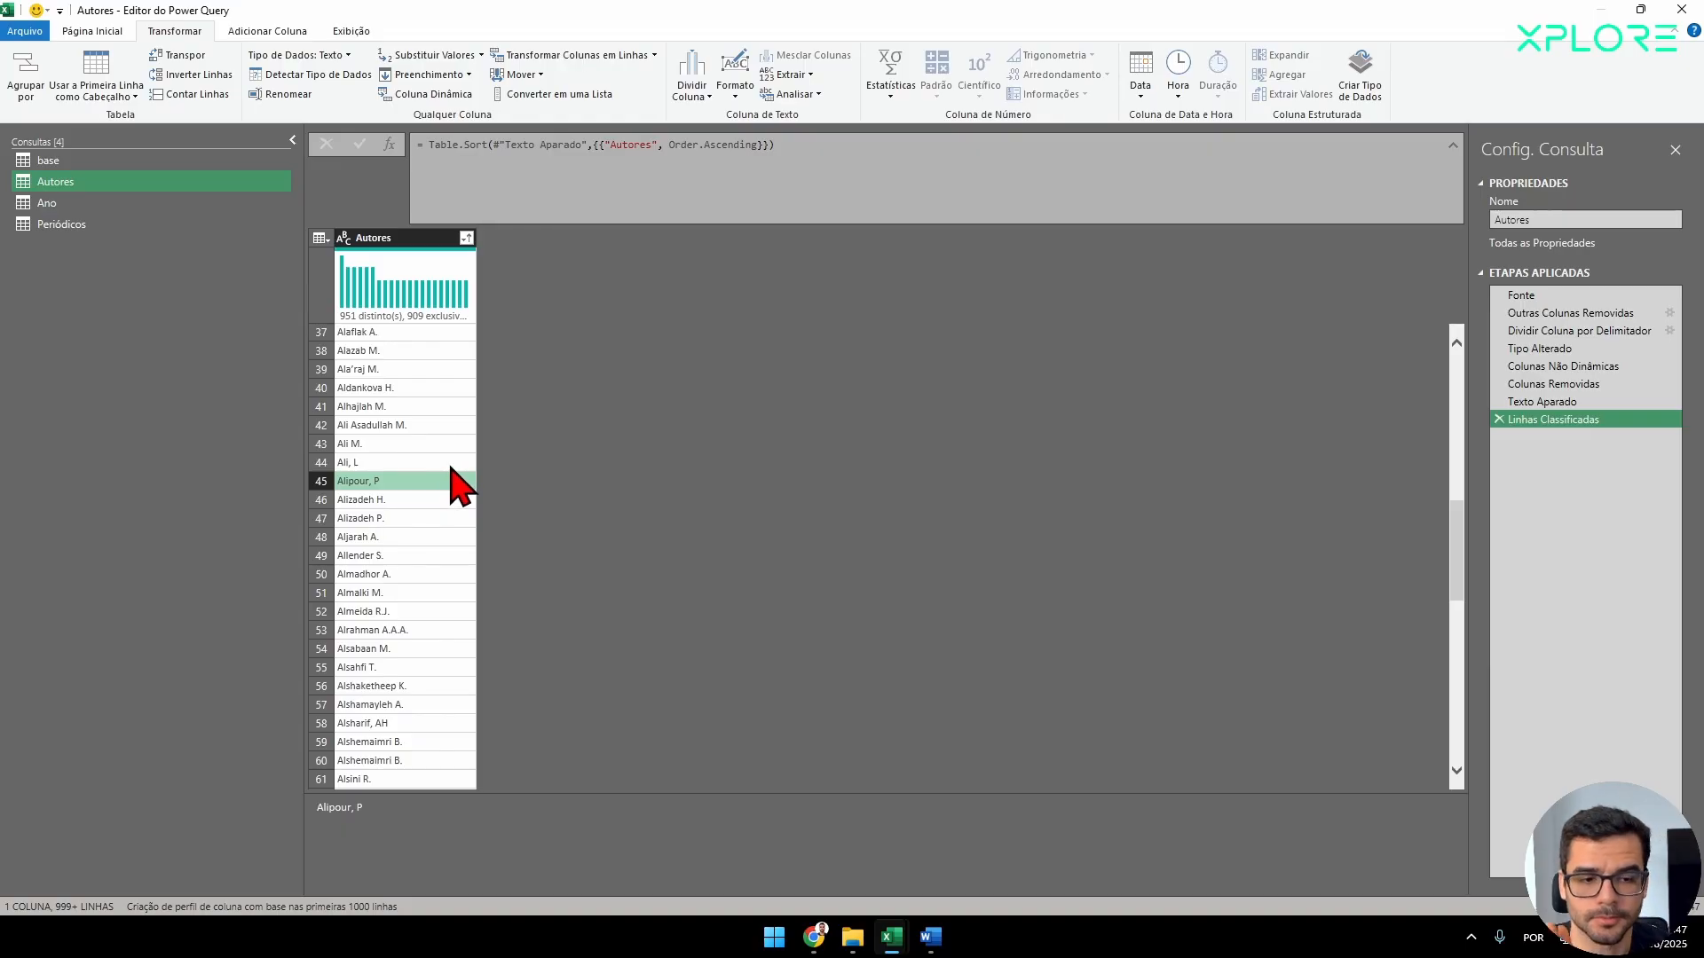
pyautogui.scroll(-4, 461, 486)
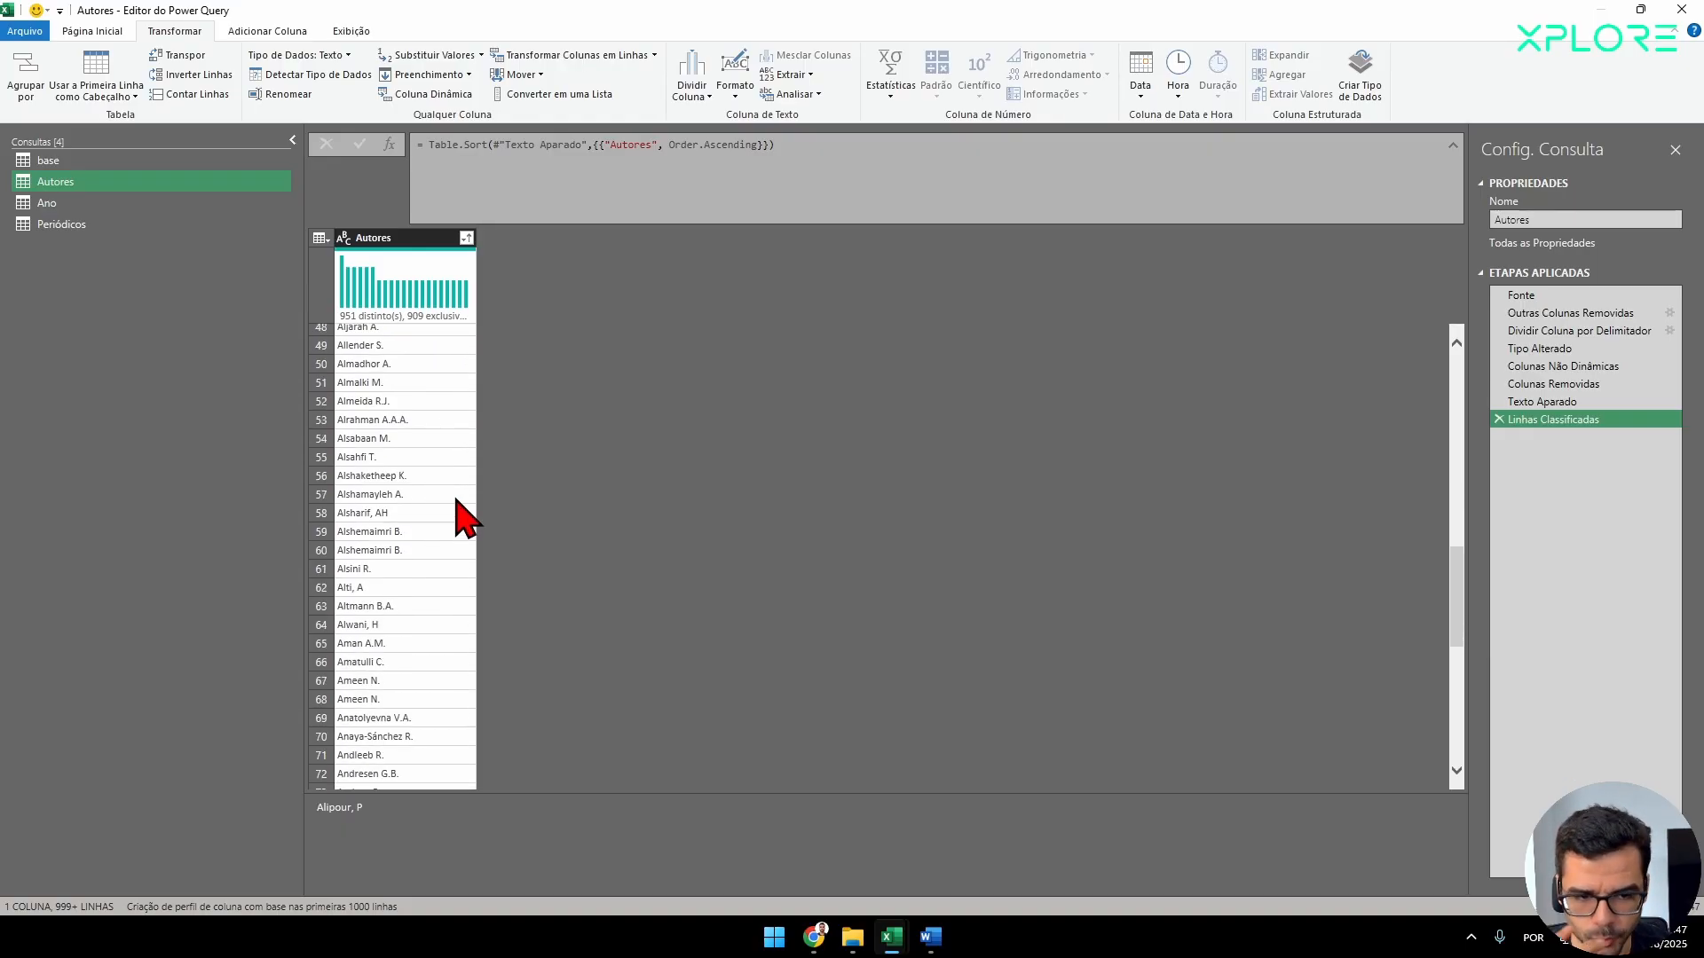
pyautogui.scroll(-19, 457, 523)
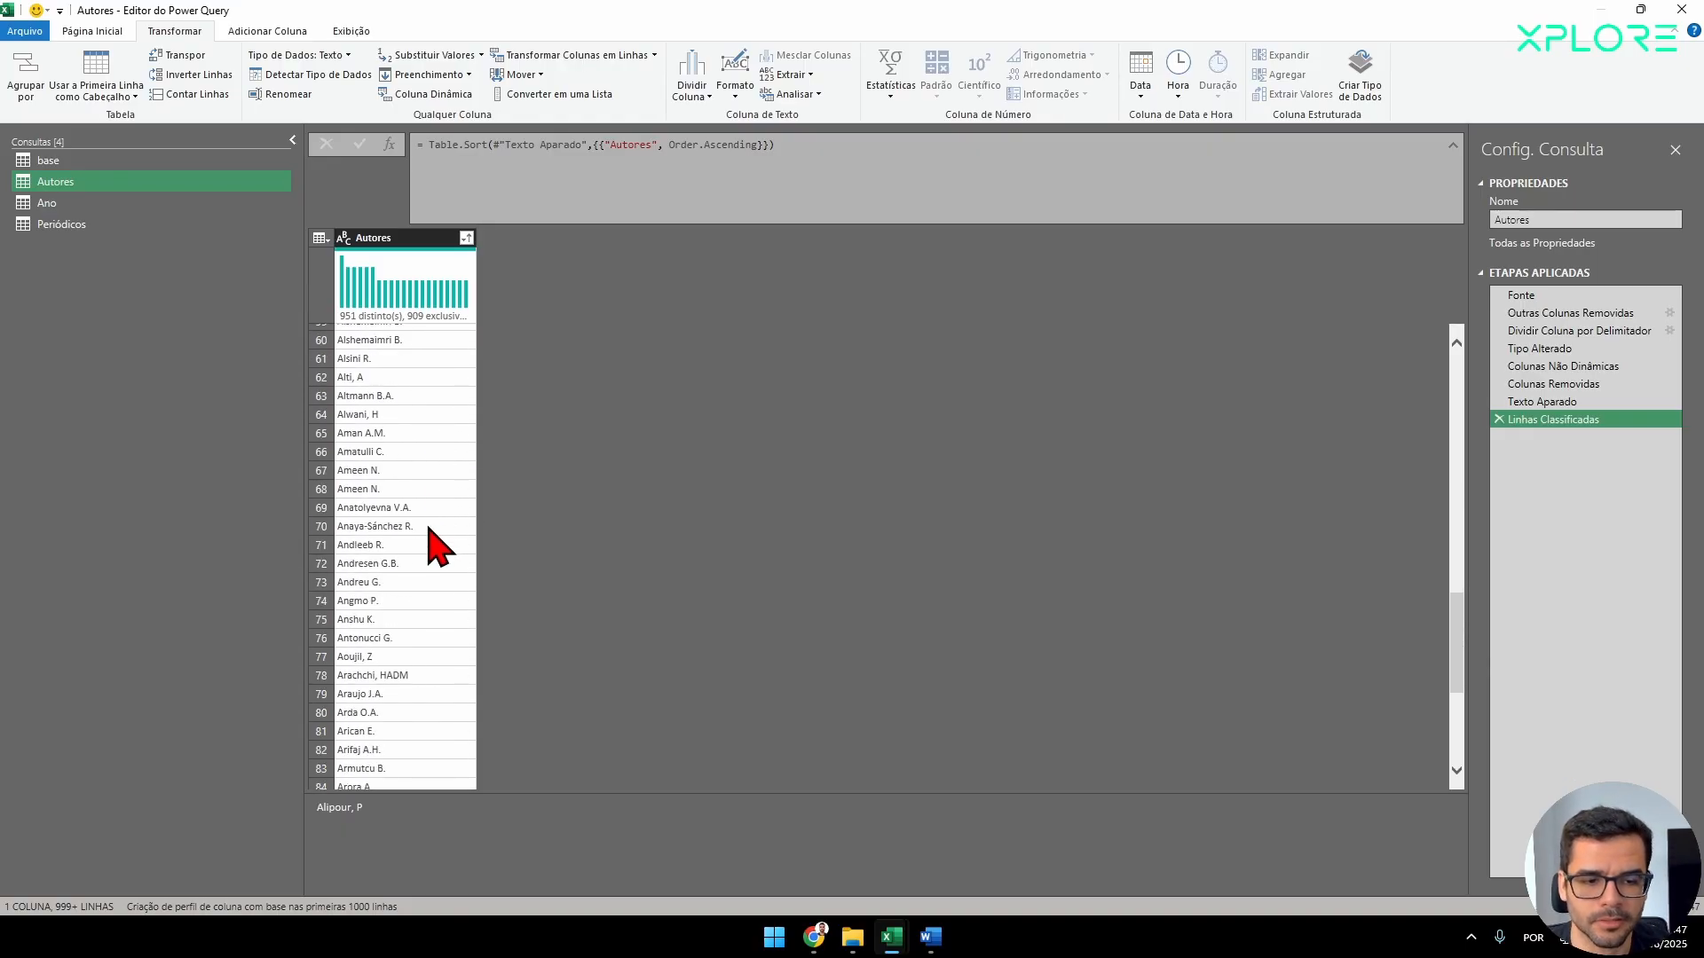
pyautogui.scroll(-20, 415, 592)
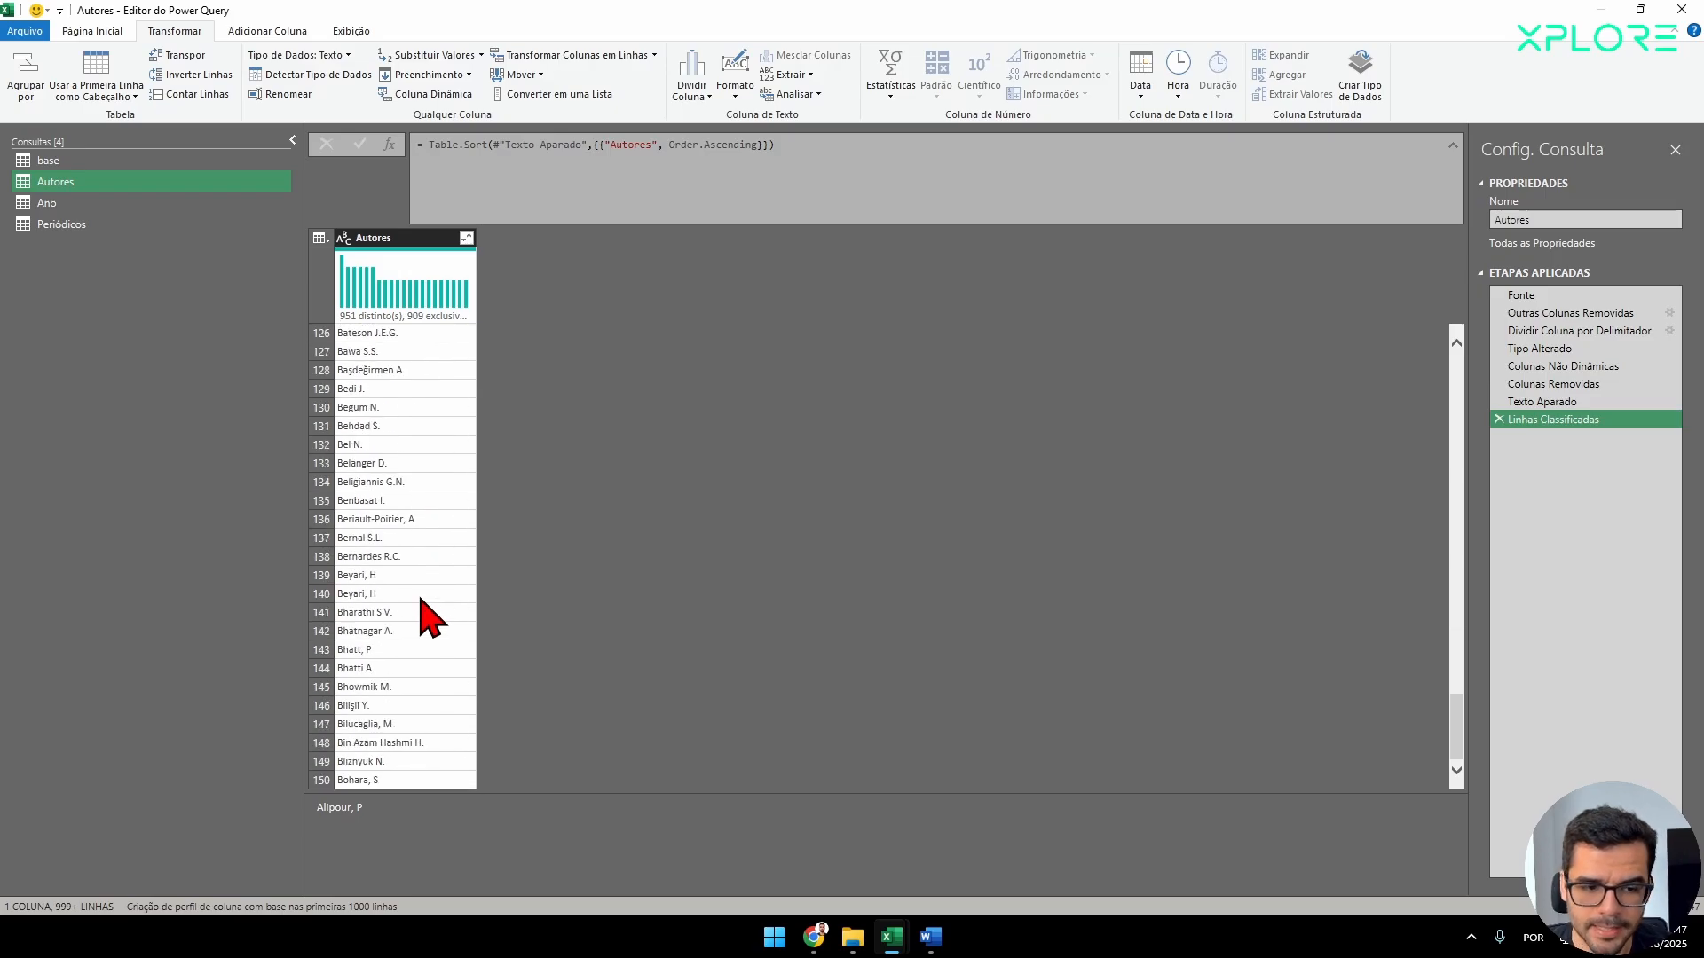
pyautogui.scroll(-20, 435, 692)
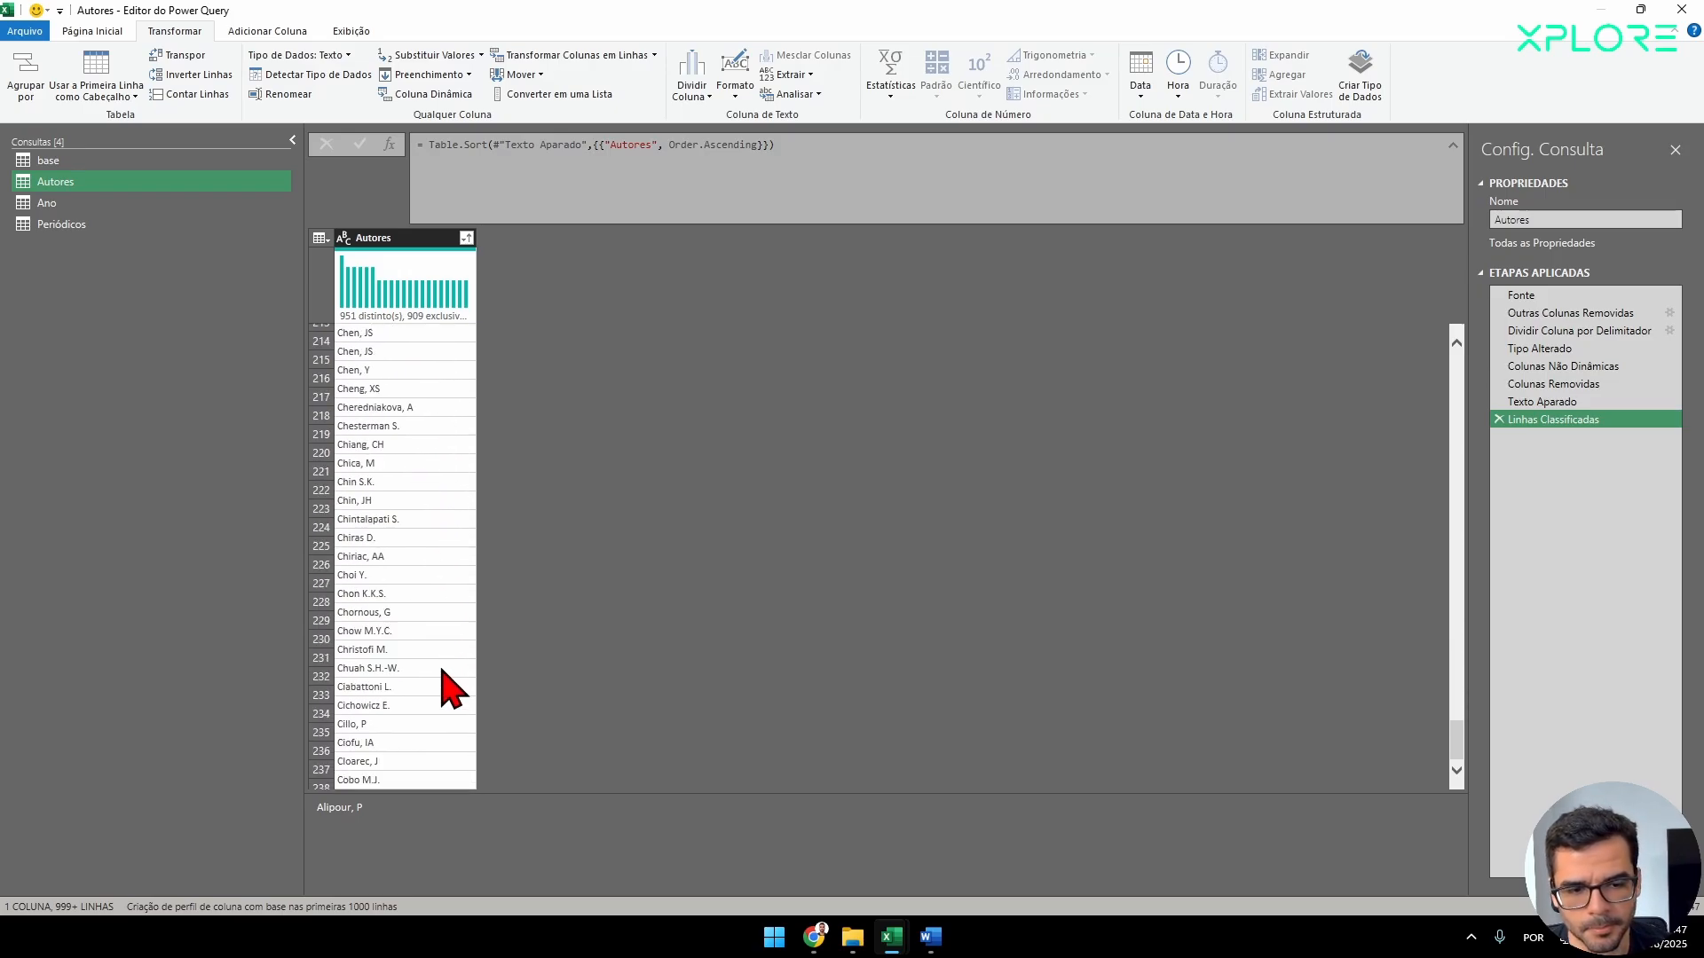
# Examine the sorted Autores list and compare rows 337 and 338, where one author is written with different punctuation.
pyautogui.scroll(-2, 457, 672)
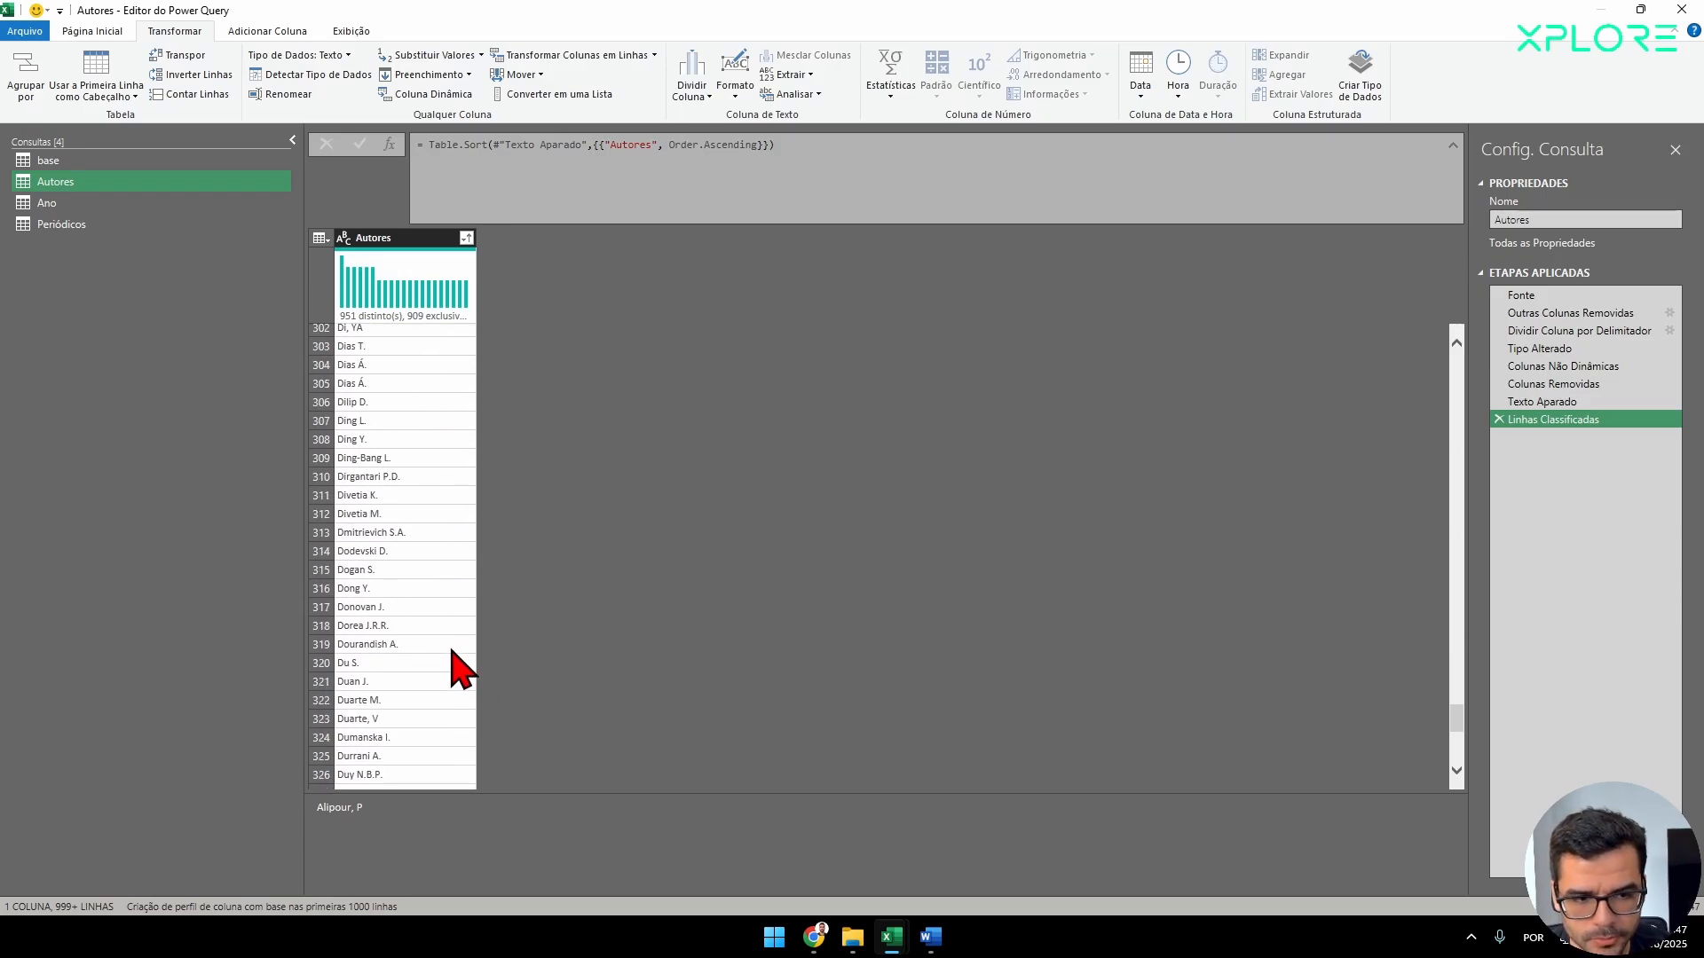
pyautogui.scroll(-8, 461, 671)
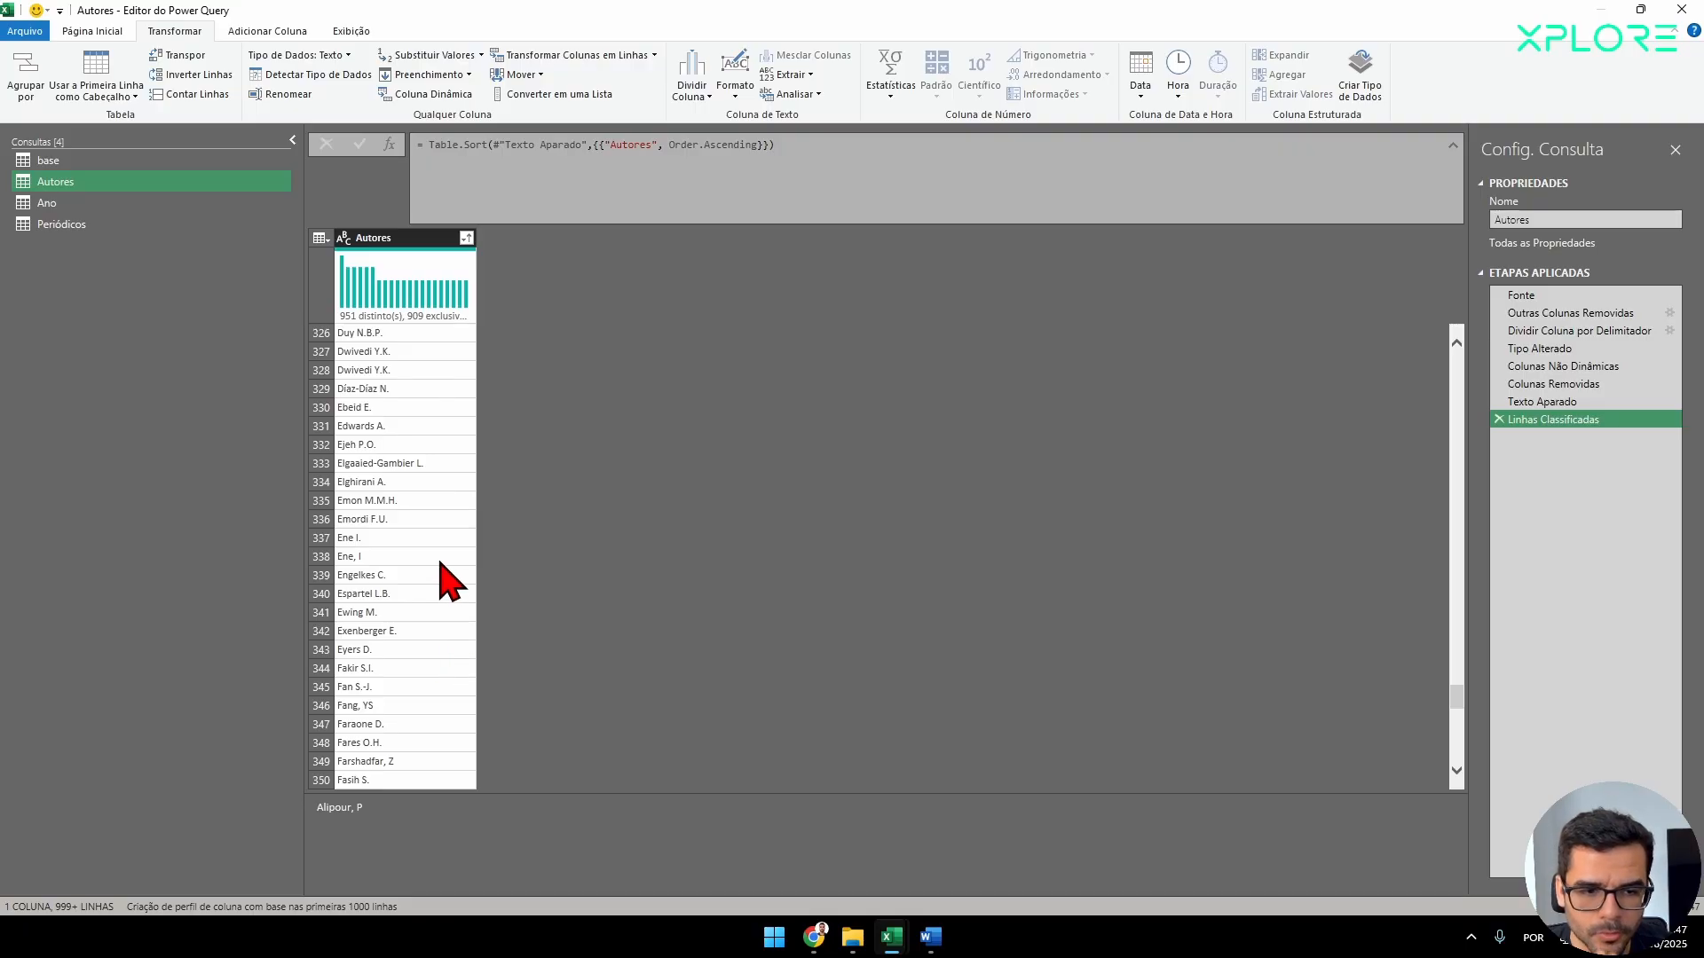
pyautogui.click(377, 538)
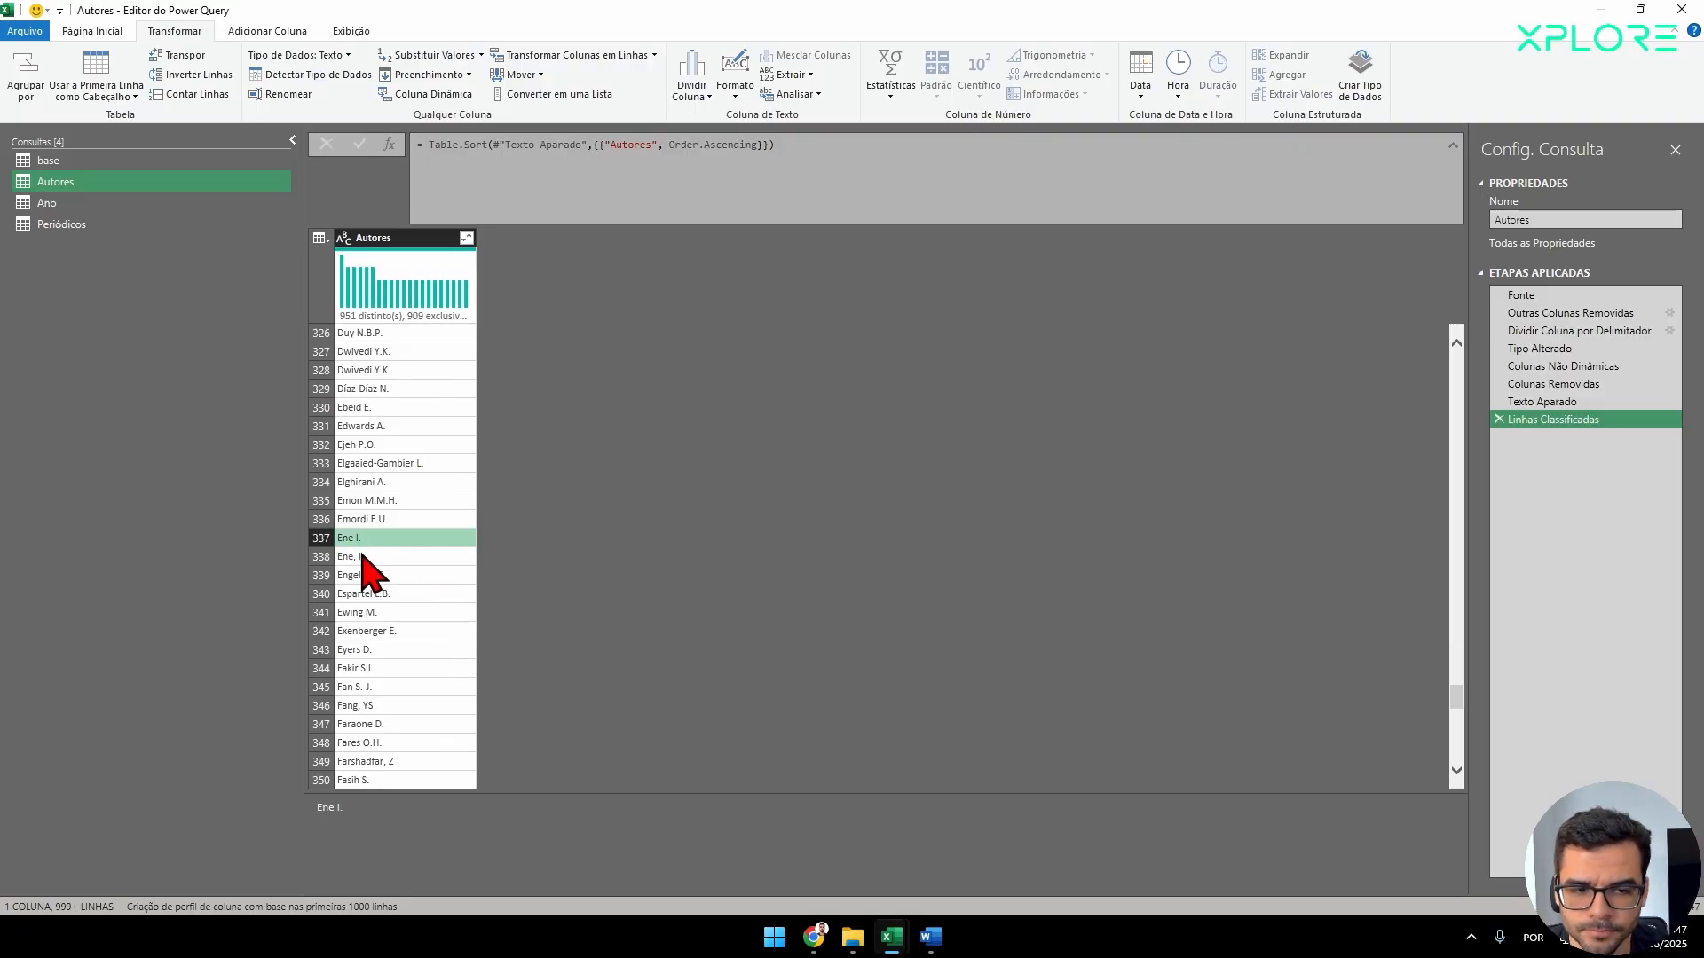
pyautogui.click(350, 558)
pyautogui.click(387, 538)
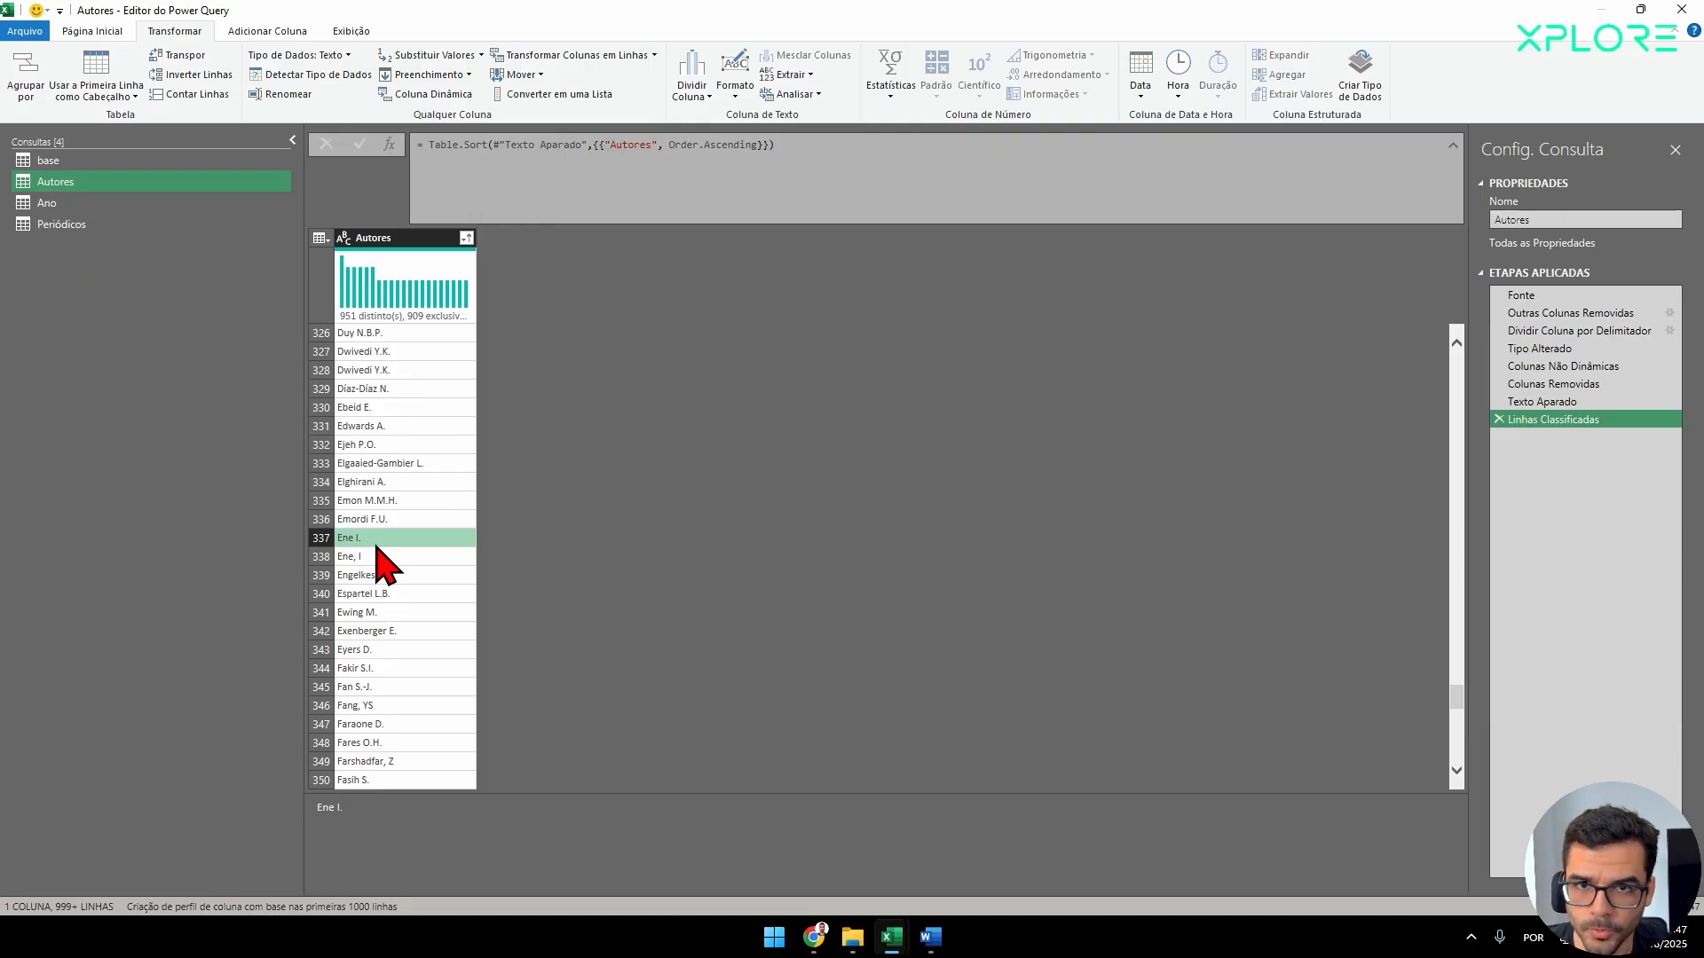
pyautogui.click(382, 558)
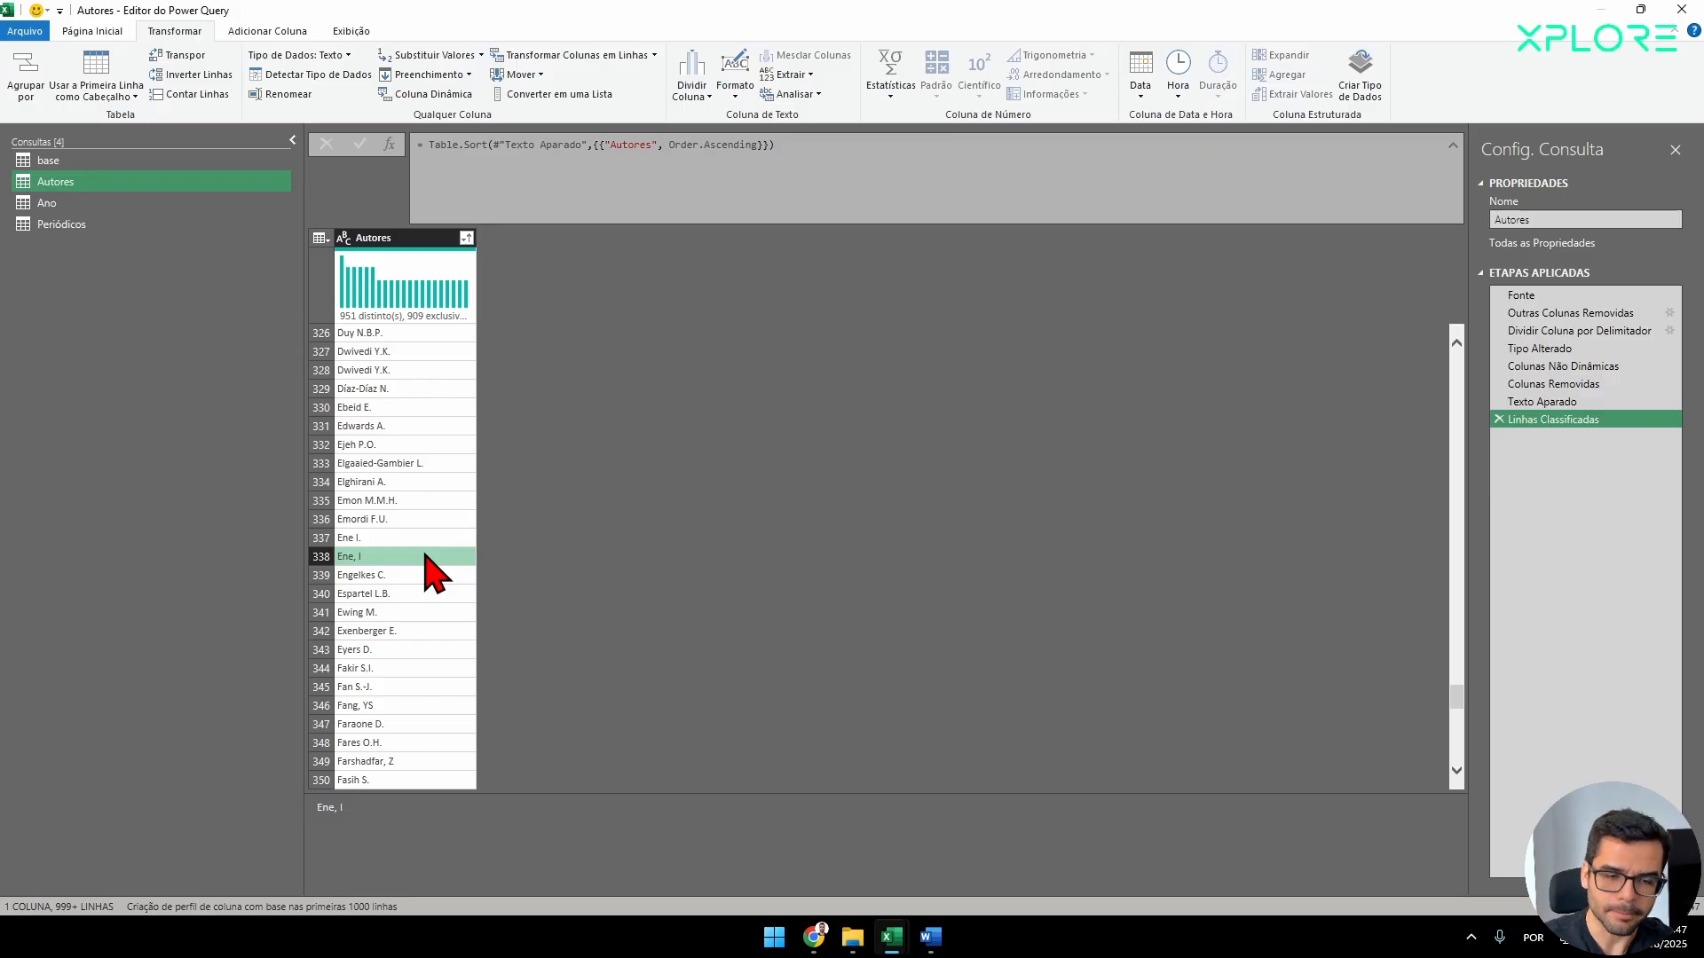
pyautogui.click(377, 541)
pyautogui.click(369, 557)
pyautogui.click(367, 537)
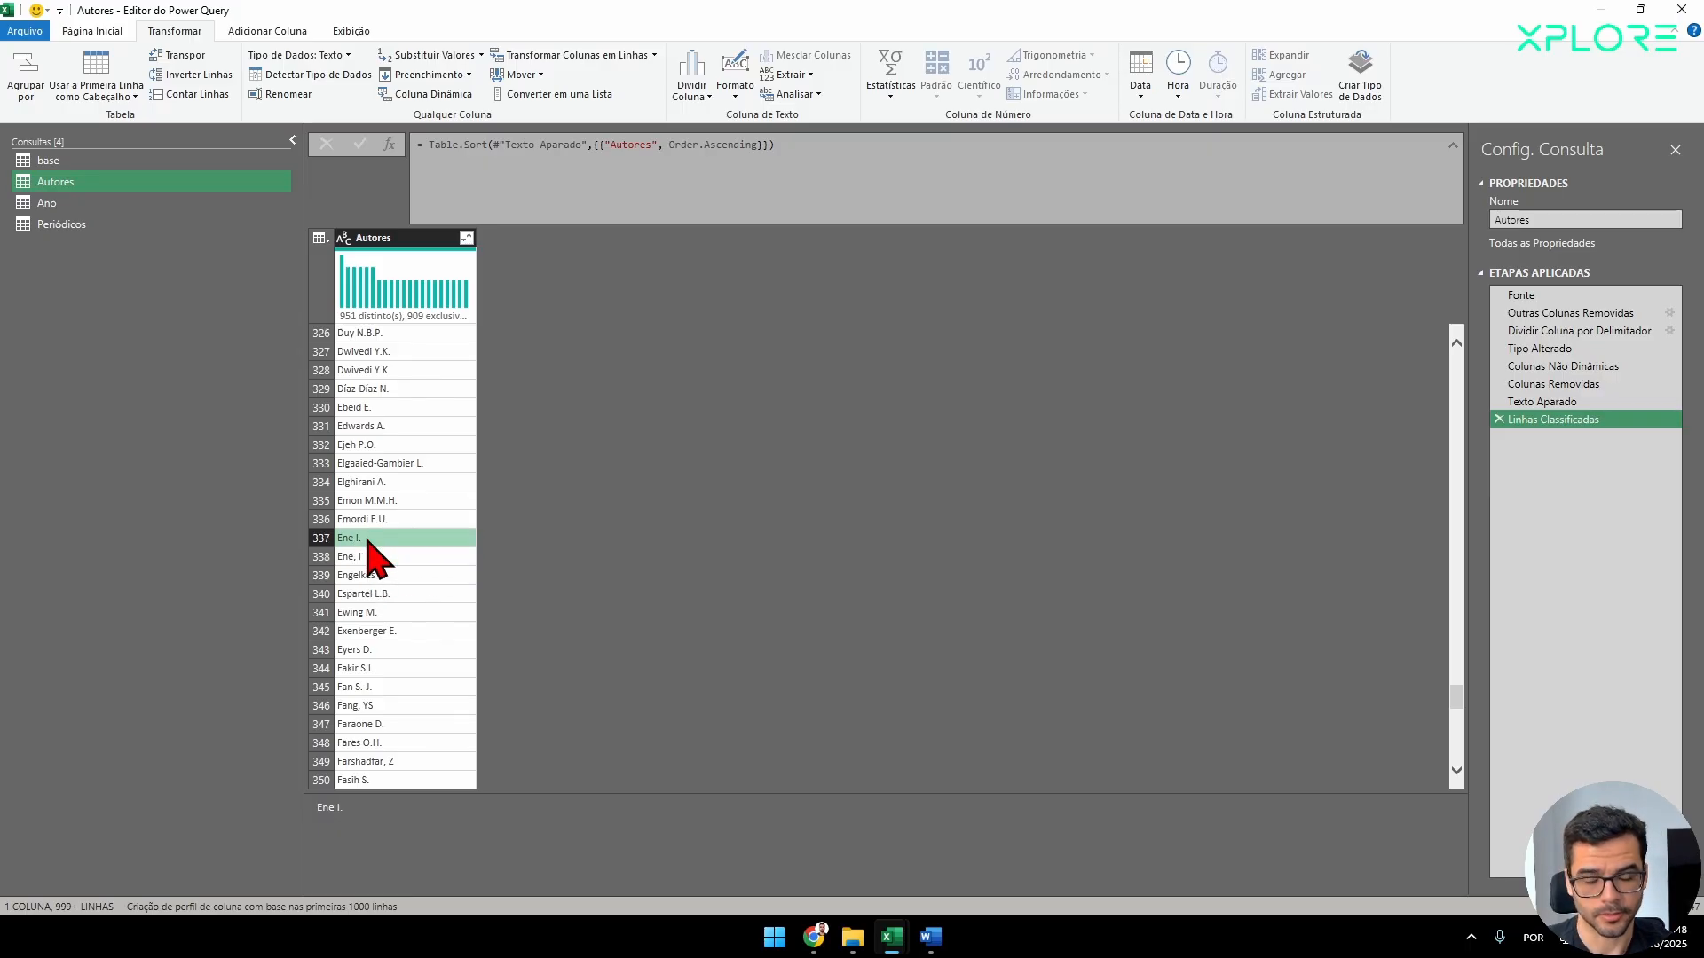
# Remove the ascending sort step from the Autores query and replace every period in the Autores column with nothing.
pyautogui.click(1498, 419)
pyautogui.rightClick(448, 239)
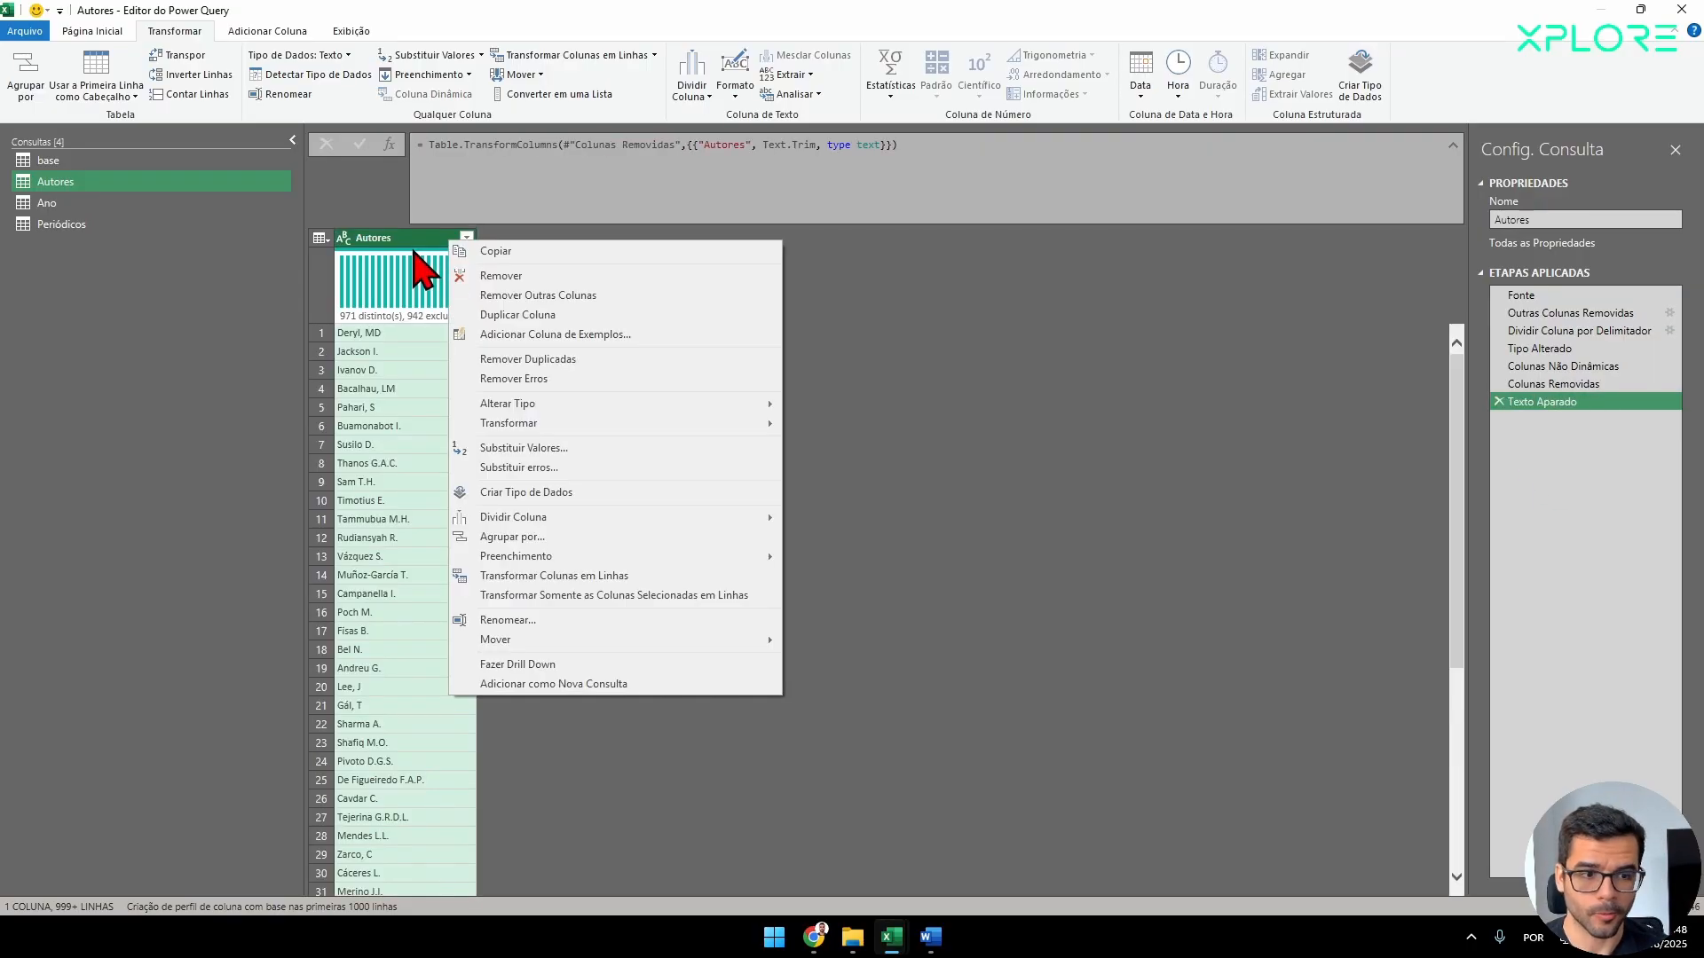
pyautogui.rightClick(396, 235)
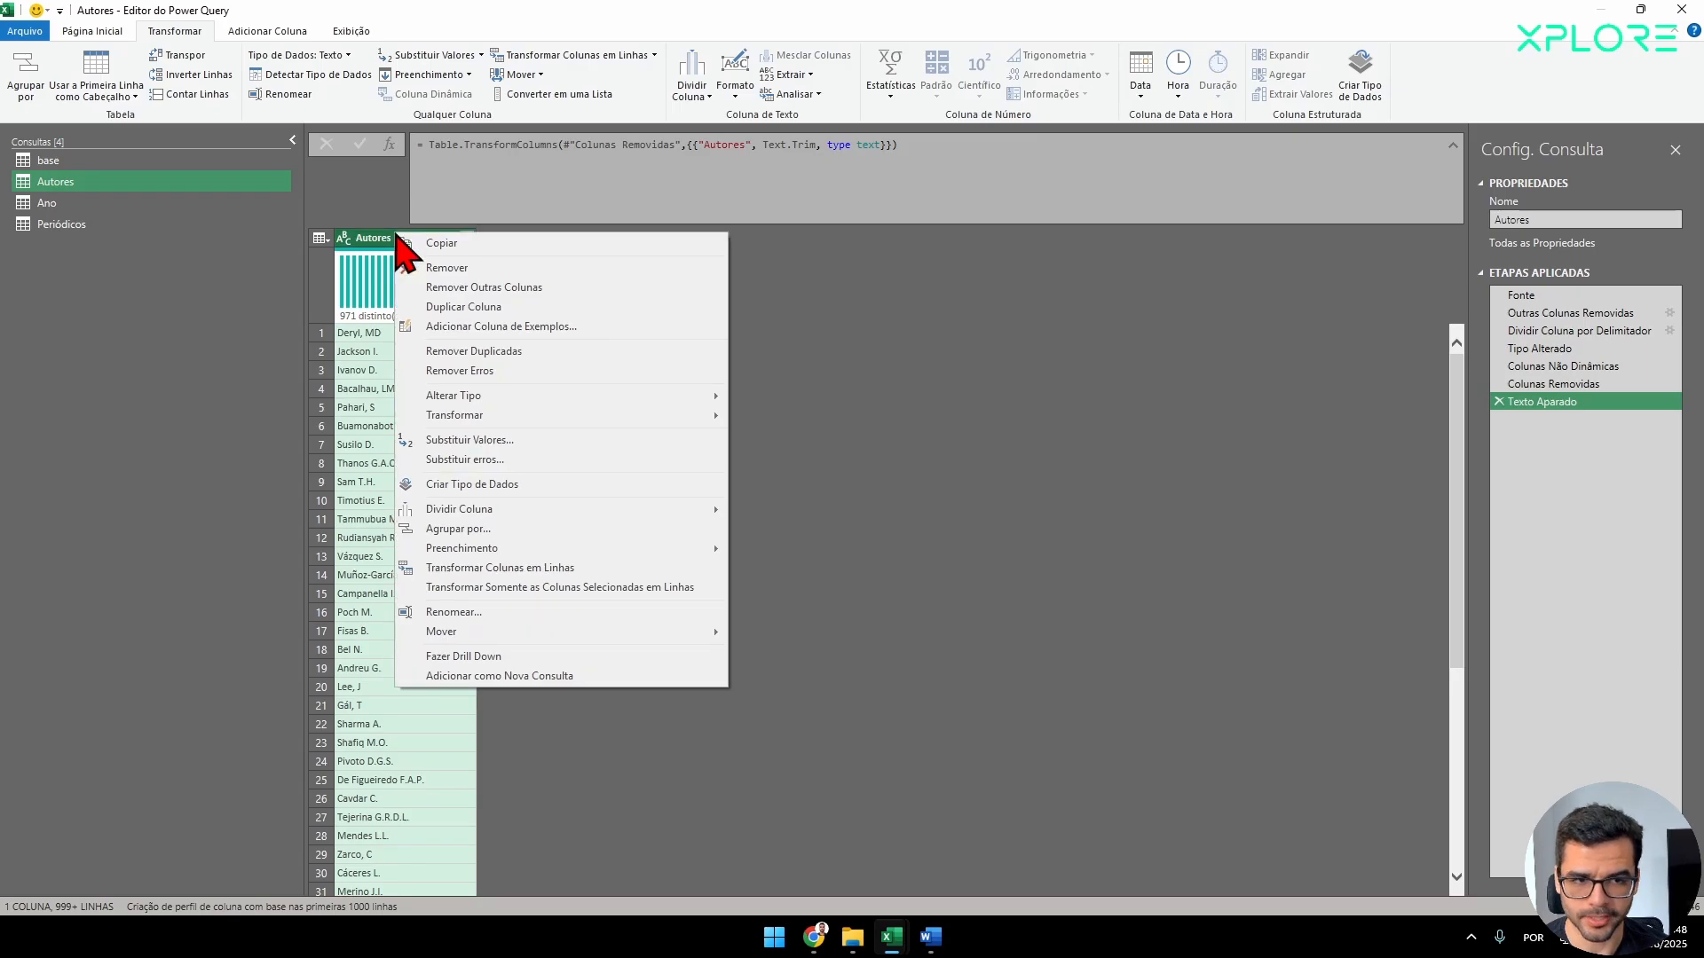
pyautogui.click(484, 440)
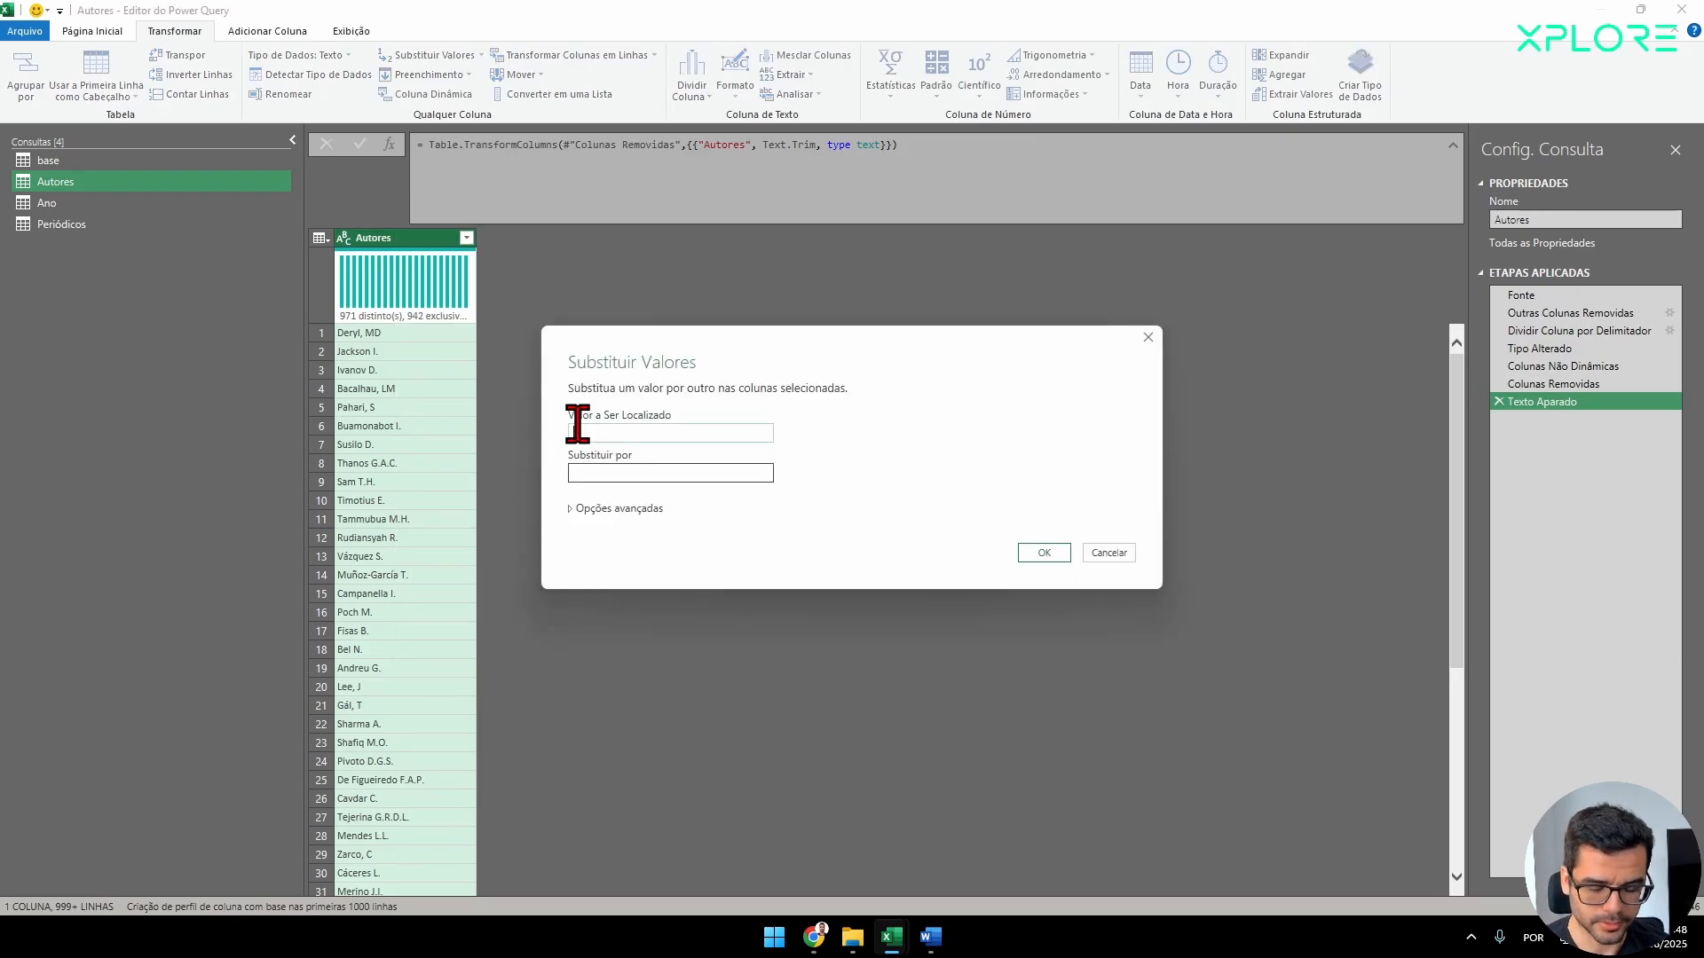
pyautogui.write('.')
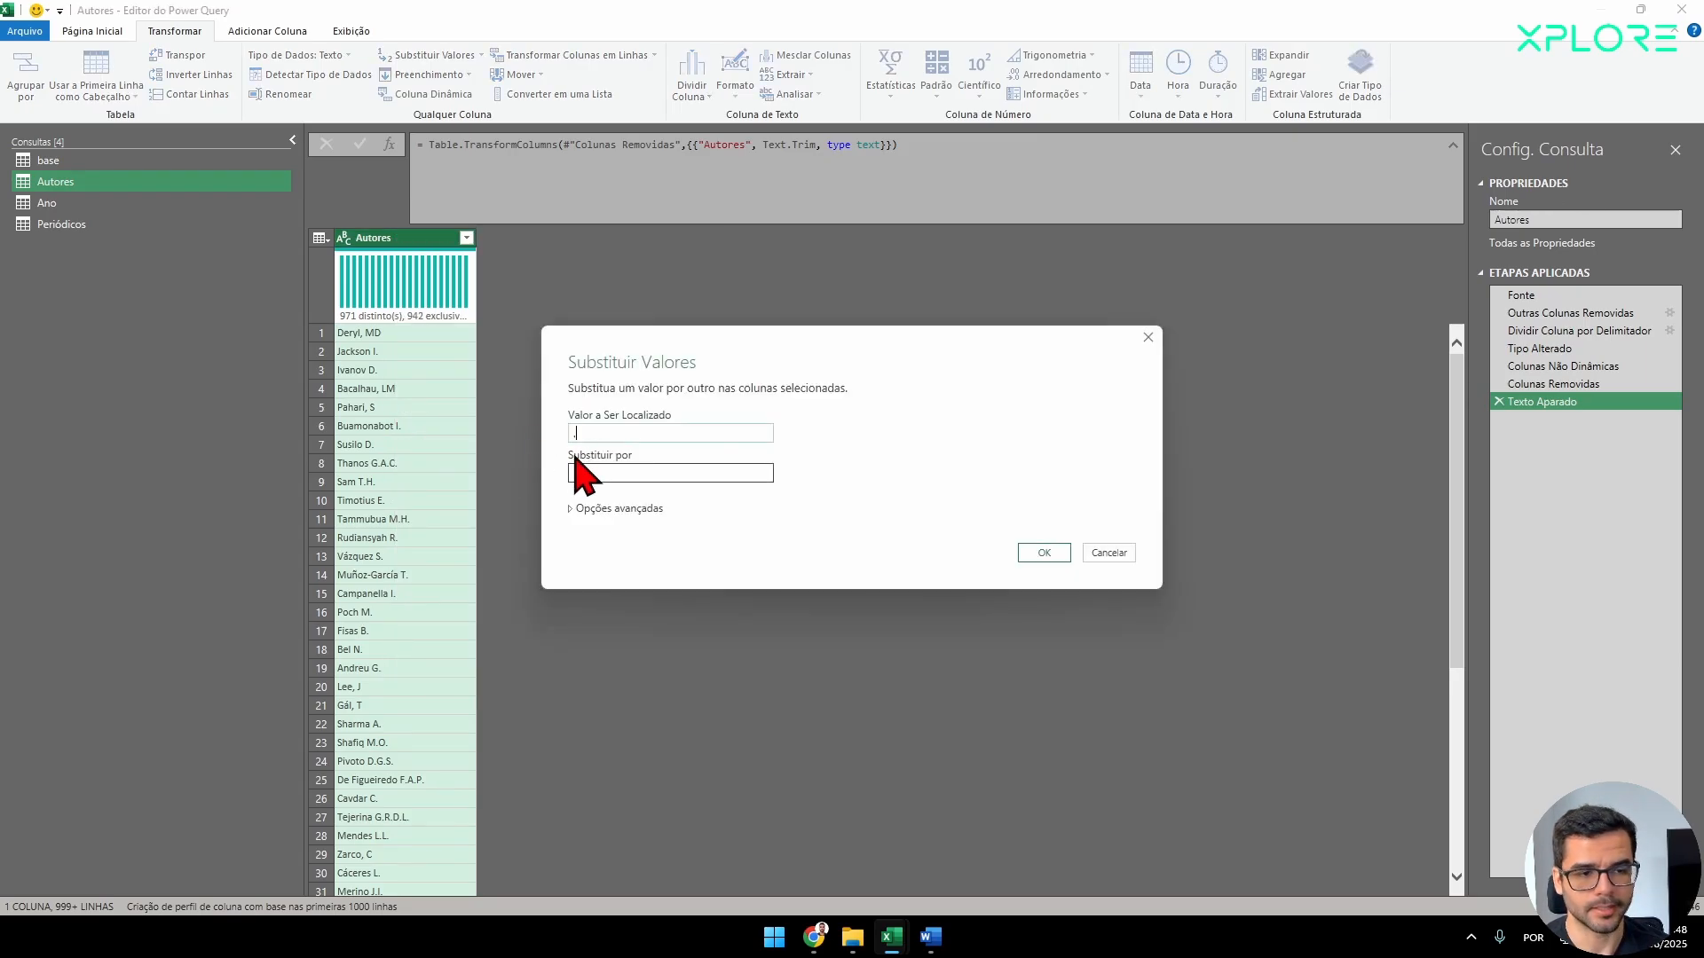
pyautogui.click(1043, 553)
# Replace every comma in the Autores column with nothing and check the cleaned names further down the list.
pyautogui.rightClick(439, 245)
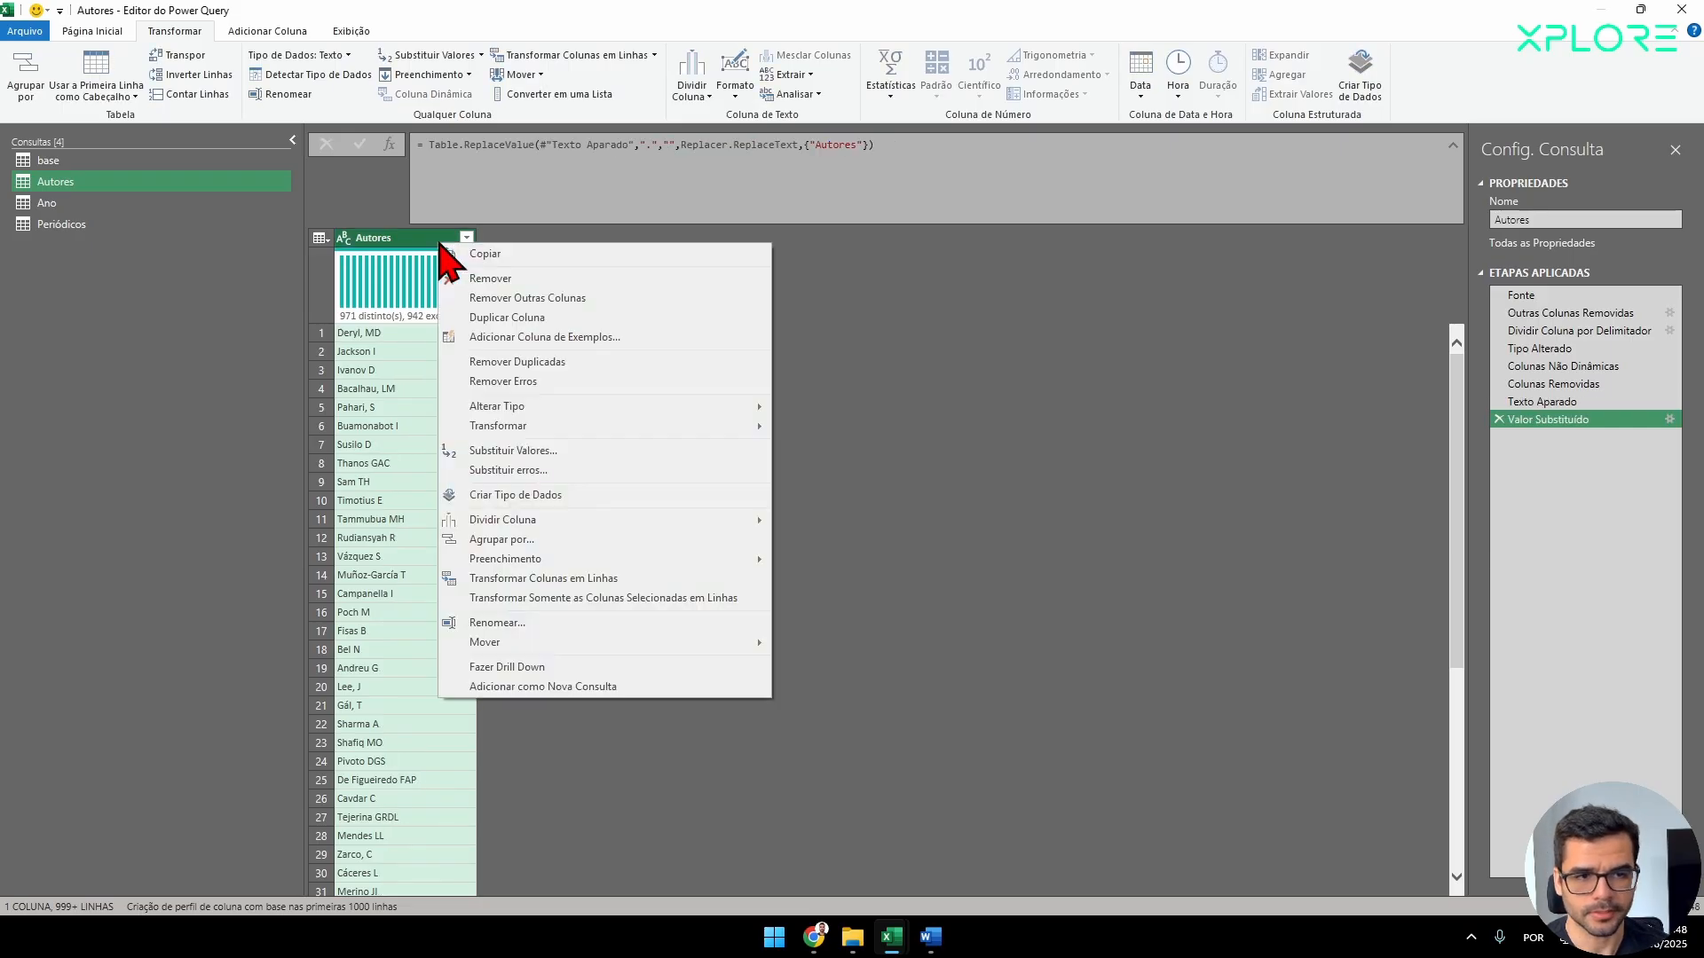
pyautogui.click(517, 450)
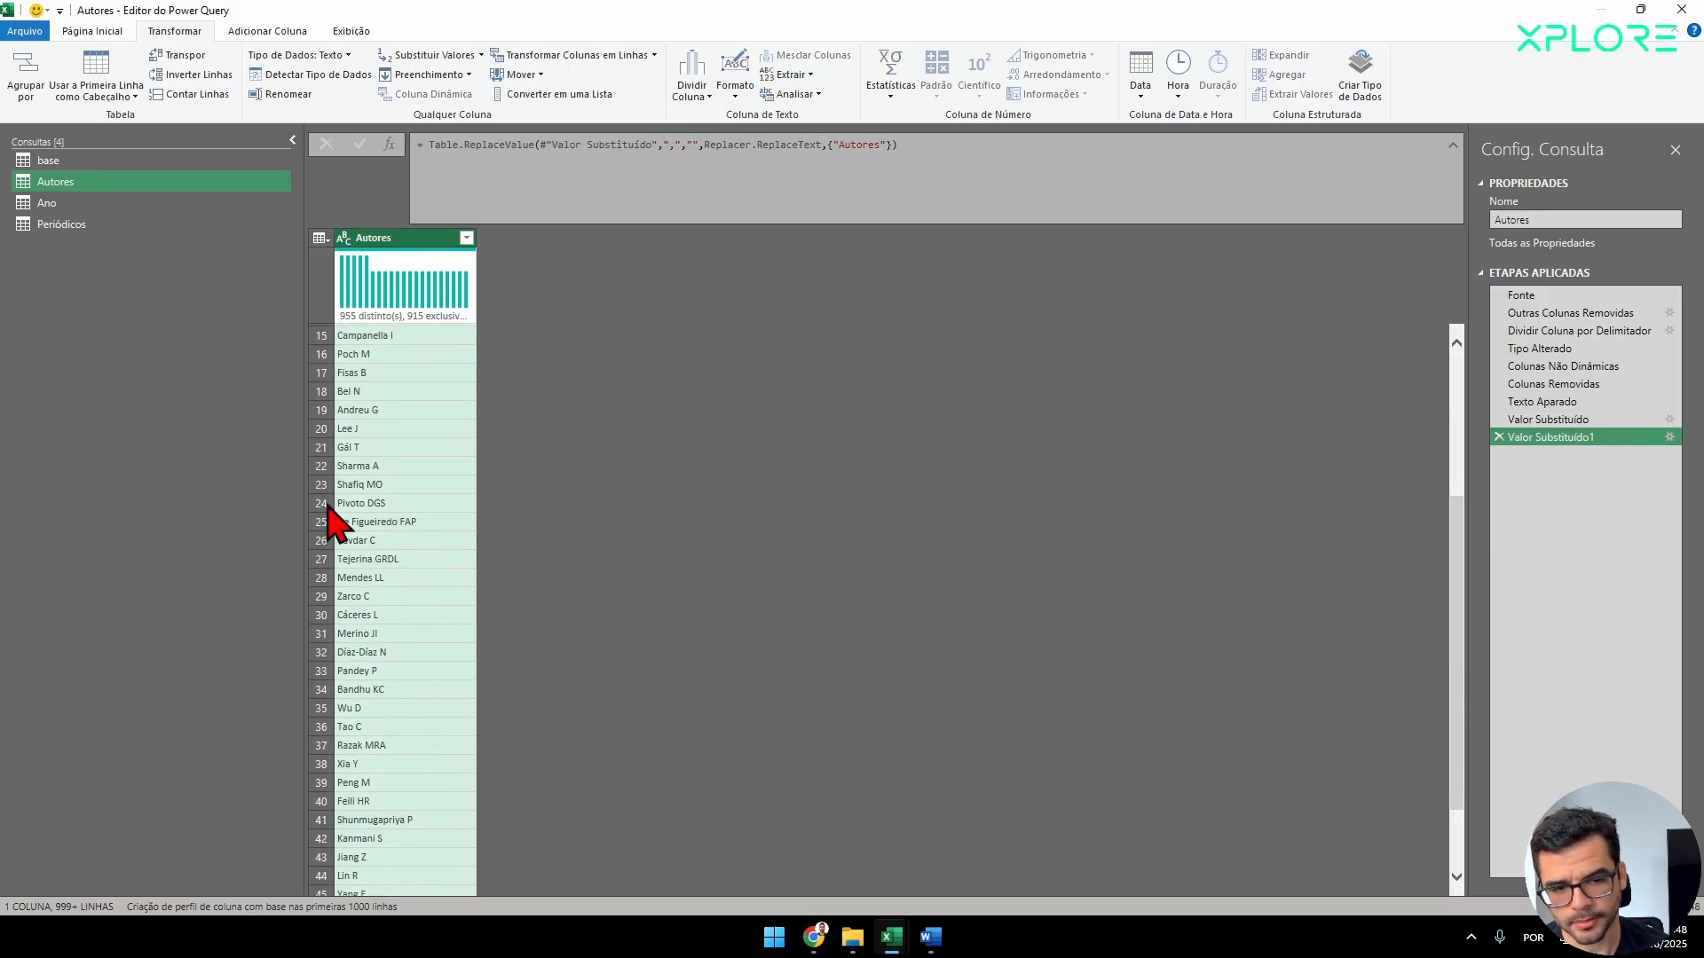
pyautogui.scroll(-9, 400, 555)
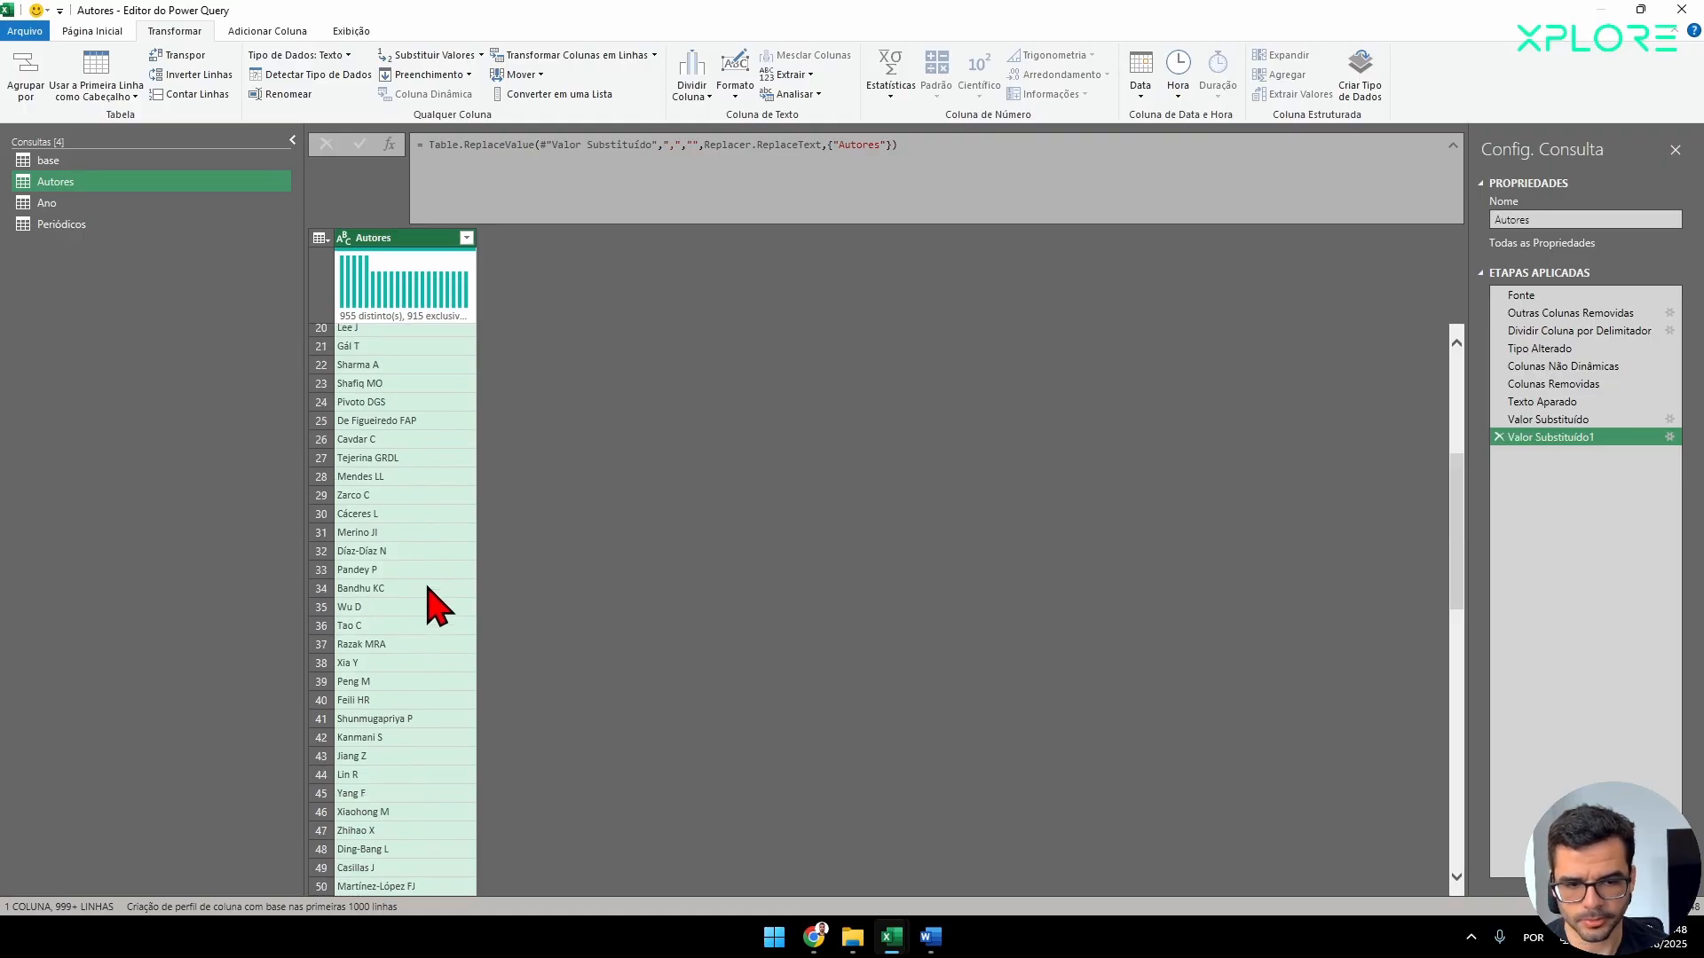
pyautogui.scroll(-5, 395, 621)
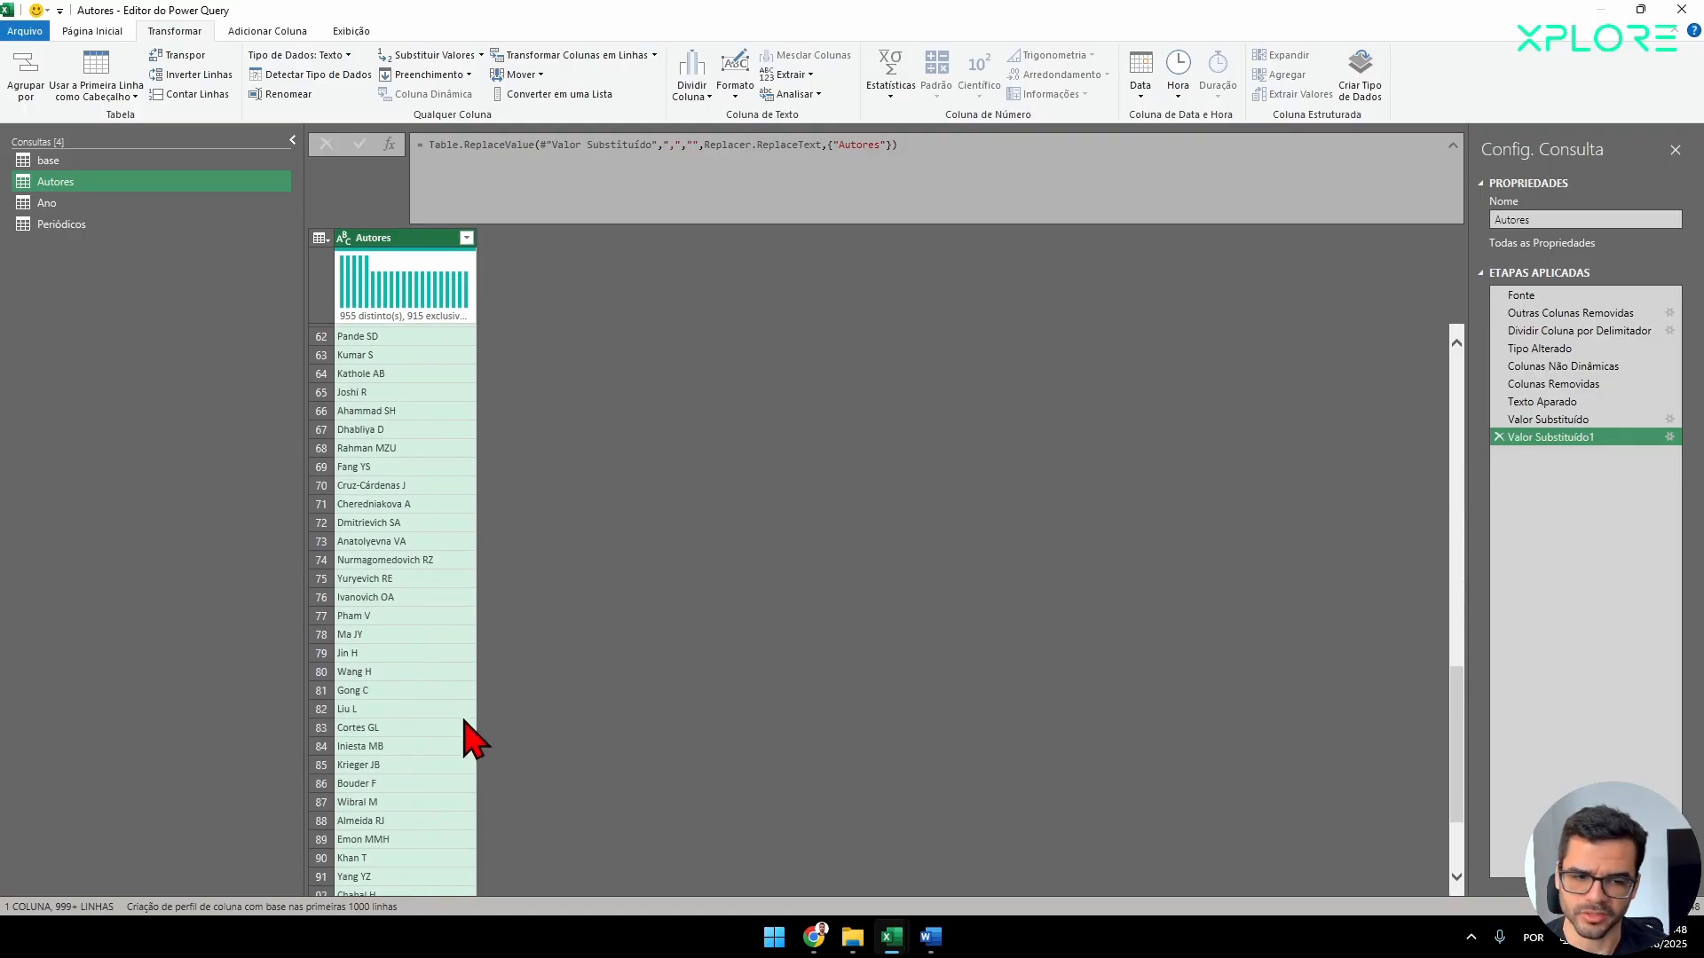
pyautogui.scroll(-5, 435, 746)
pyautogui.scroll(-12, 435, 758)
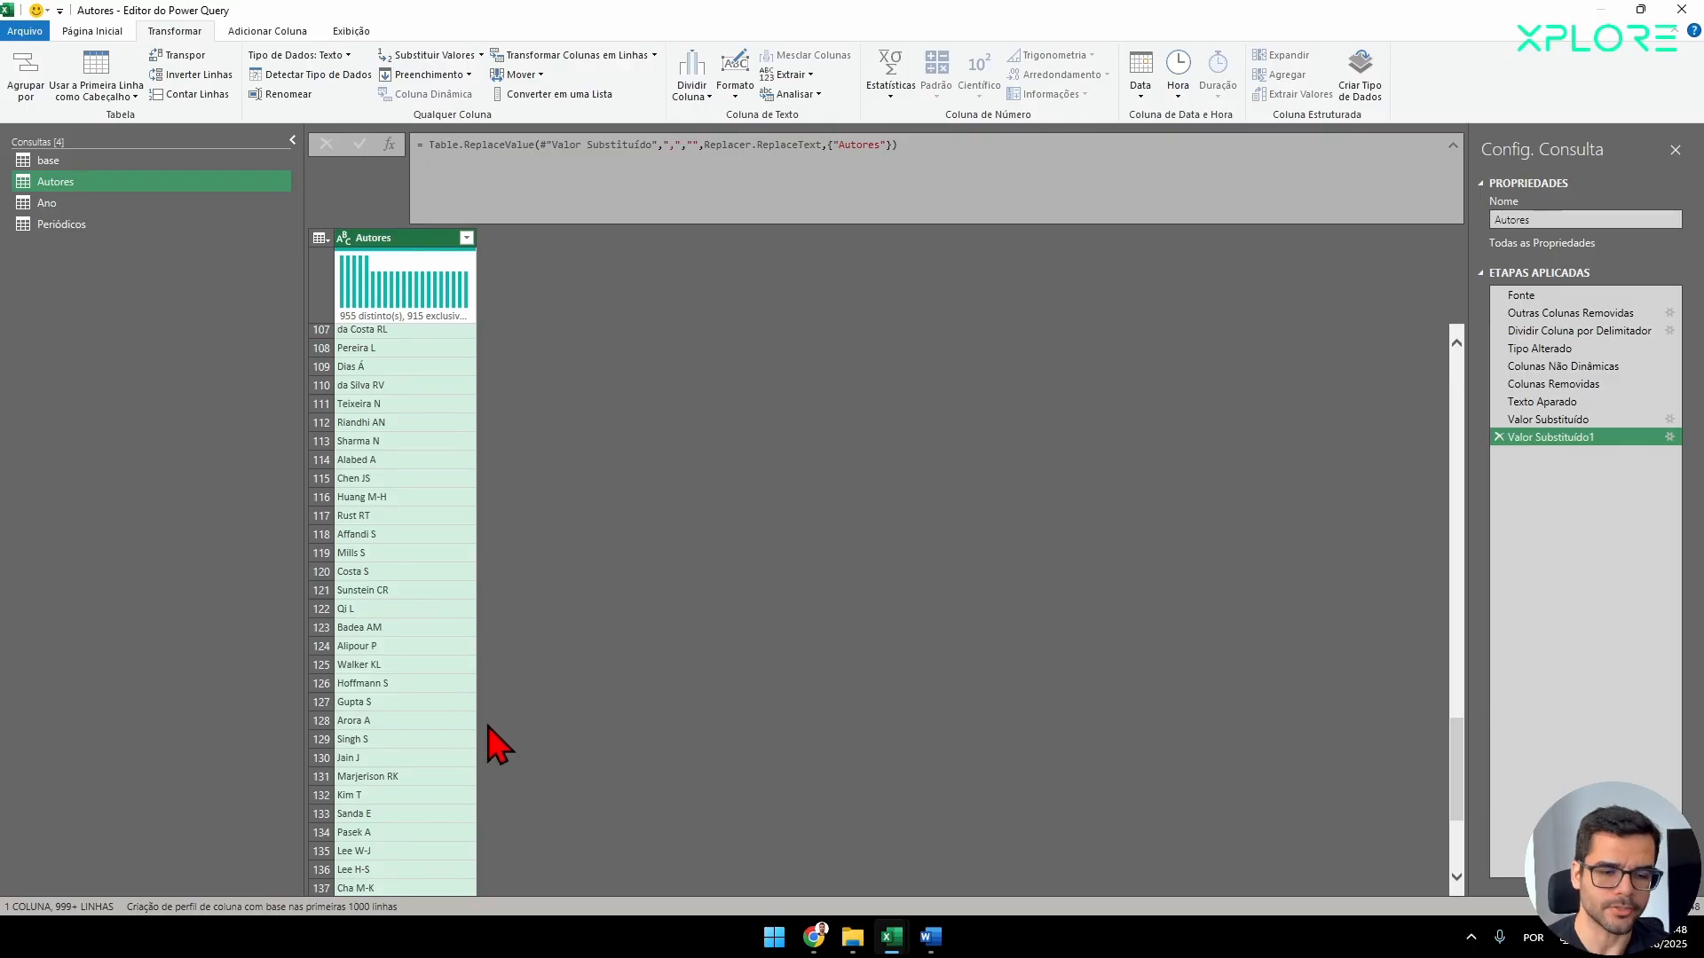
pyautogui.scroll(-20, 462, 737)
pyautogui.scroll(-17, 470, 741)
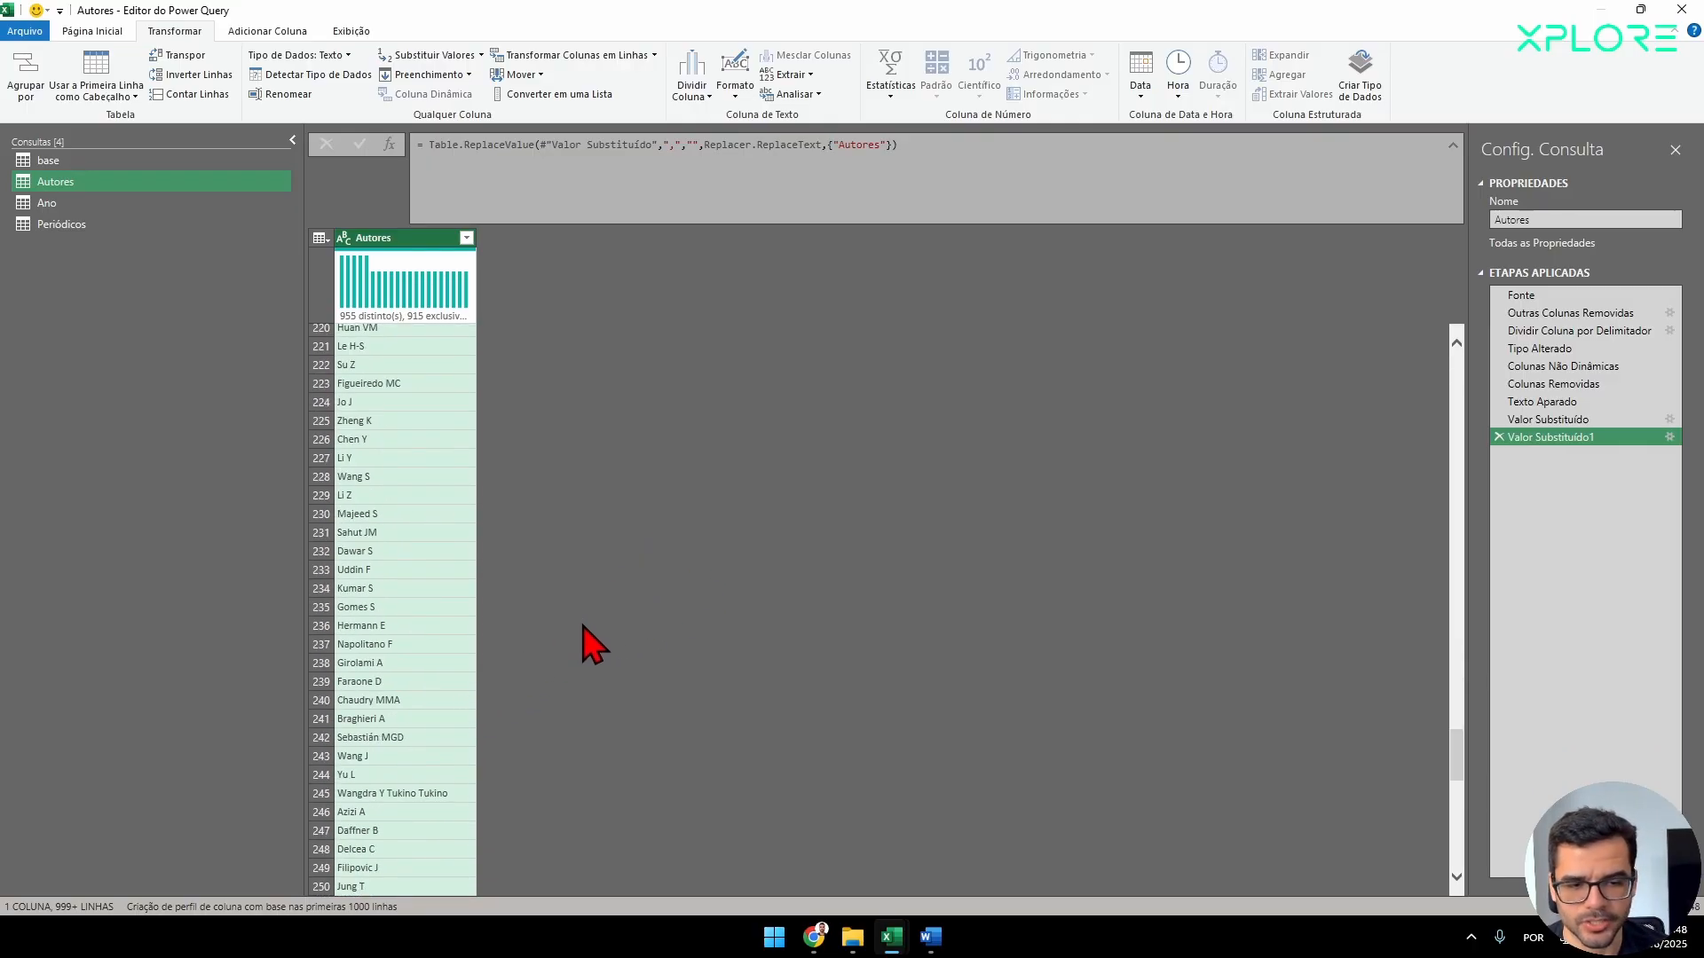
pyautogui.scroll(-17, 592, 621)
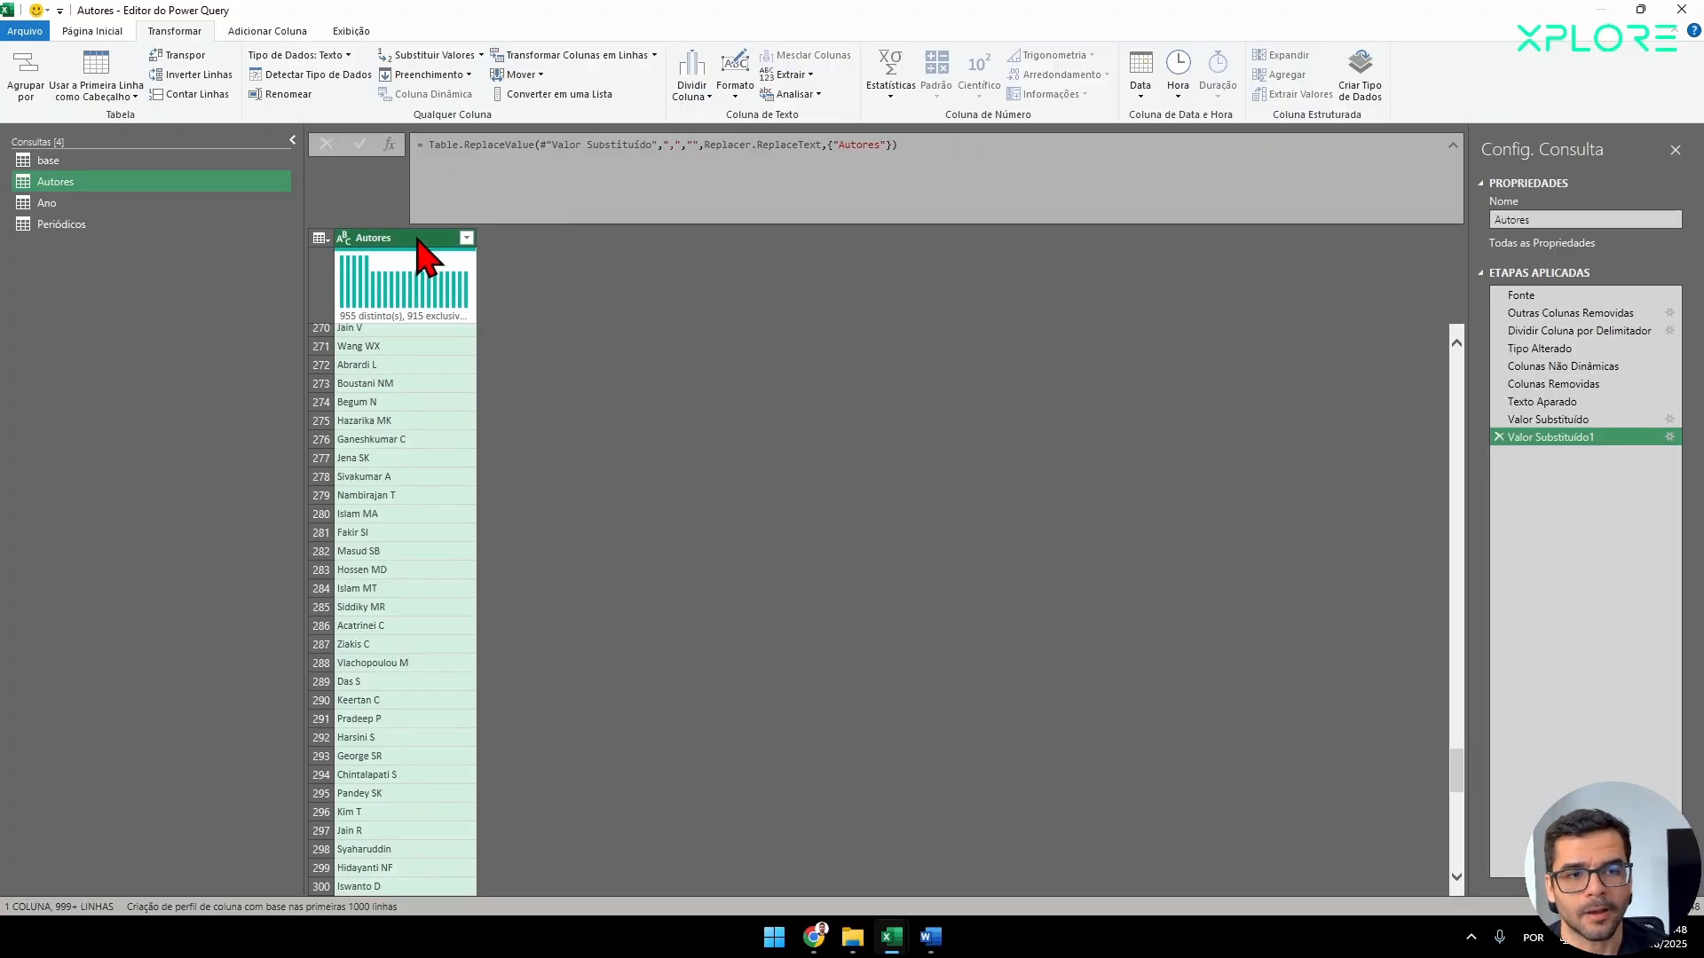
# Group the rows by Autores with a new column named Publicações that uses the Contar Linhas operation.
pyautogui.click(110, 38)
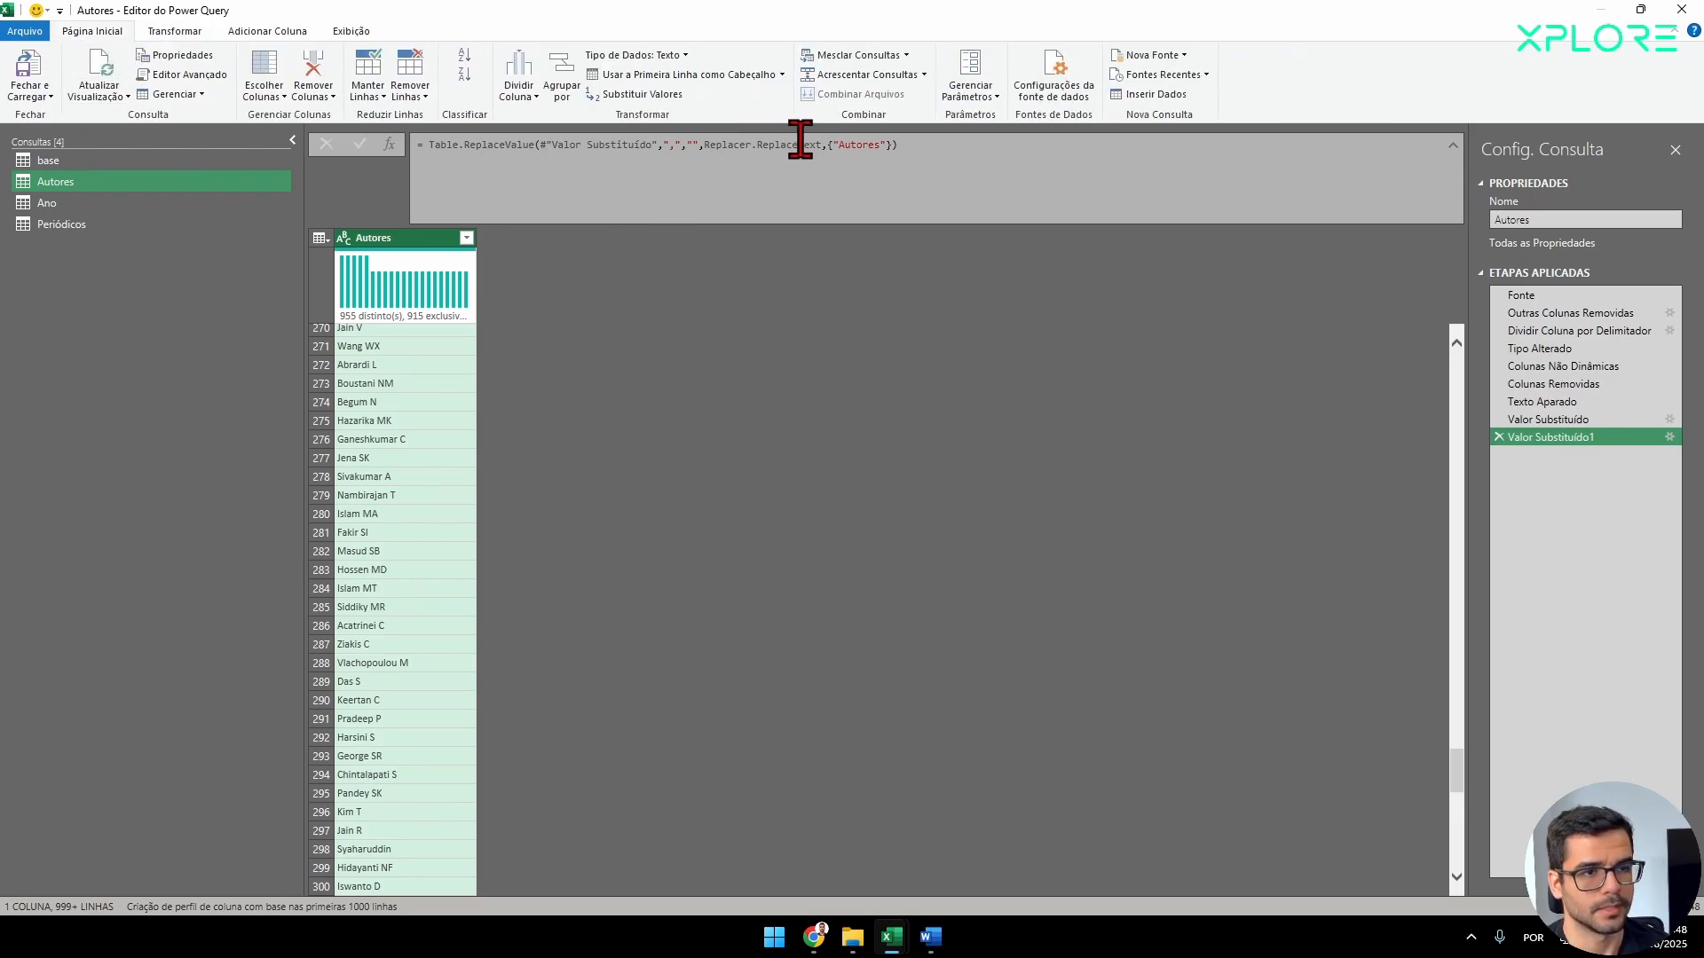
pyautogui.click(574, 90)
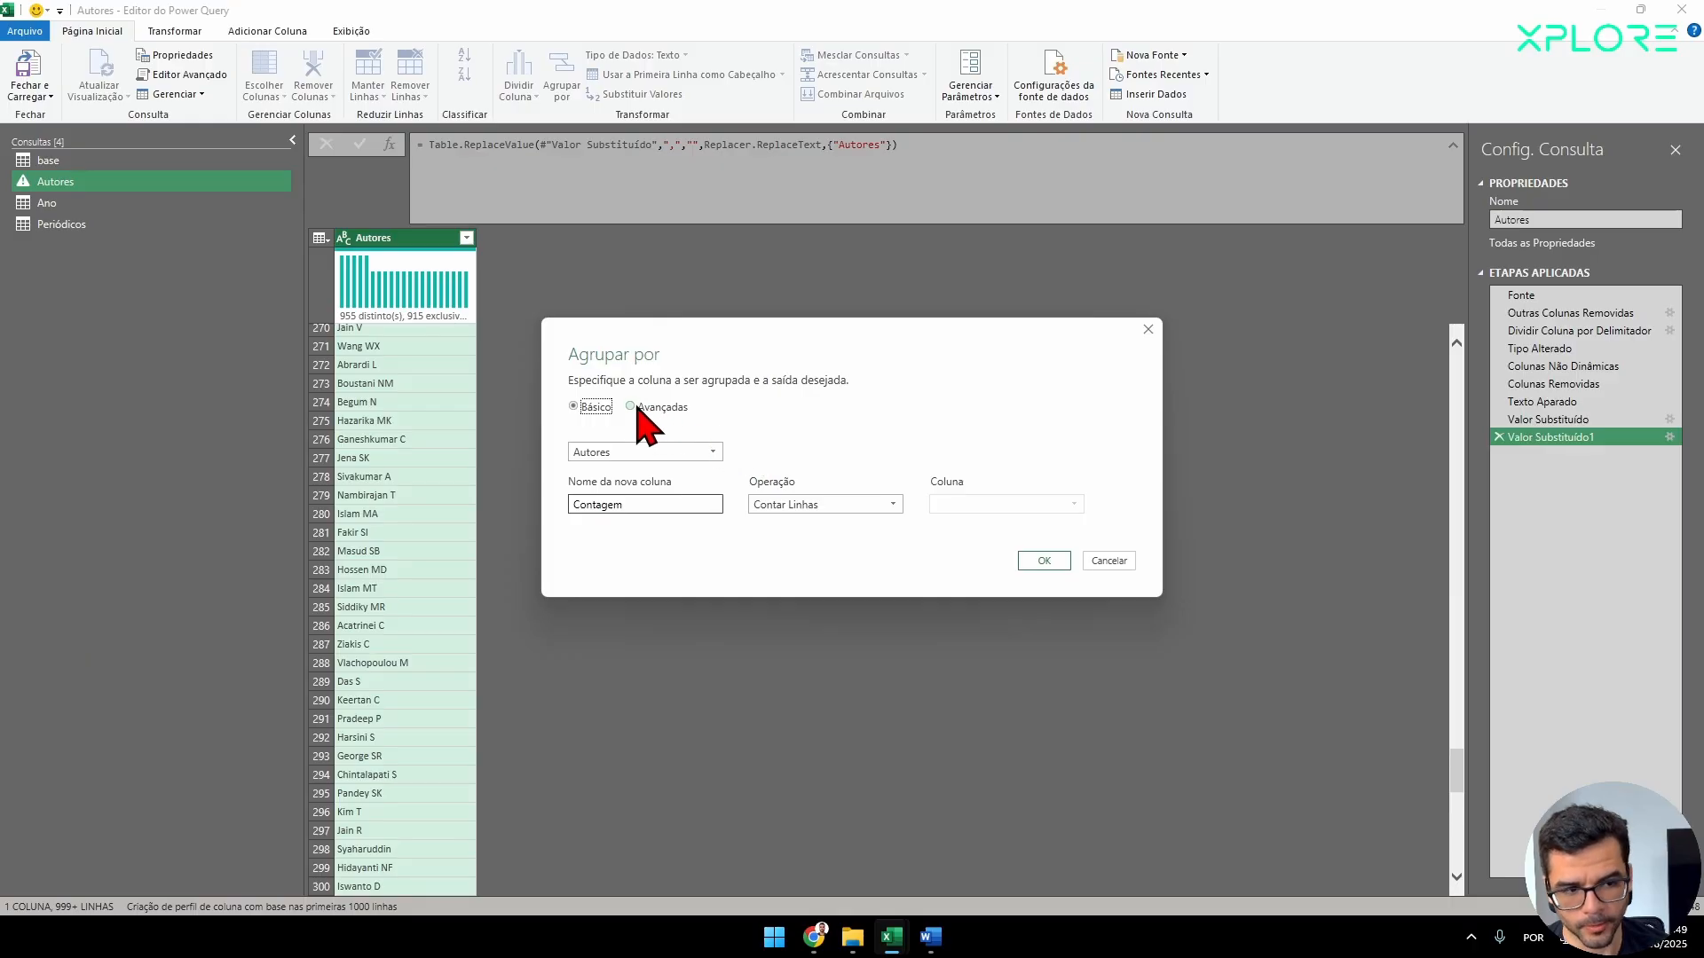
pyautogui.moveTo(639, 505); pyautogui.dragTo(480, 482)
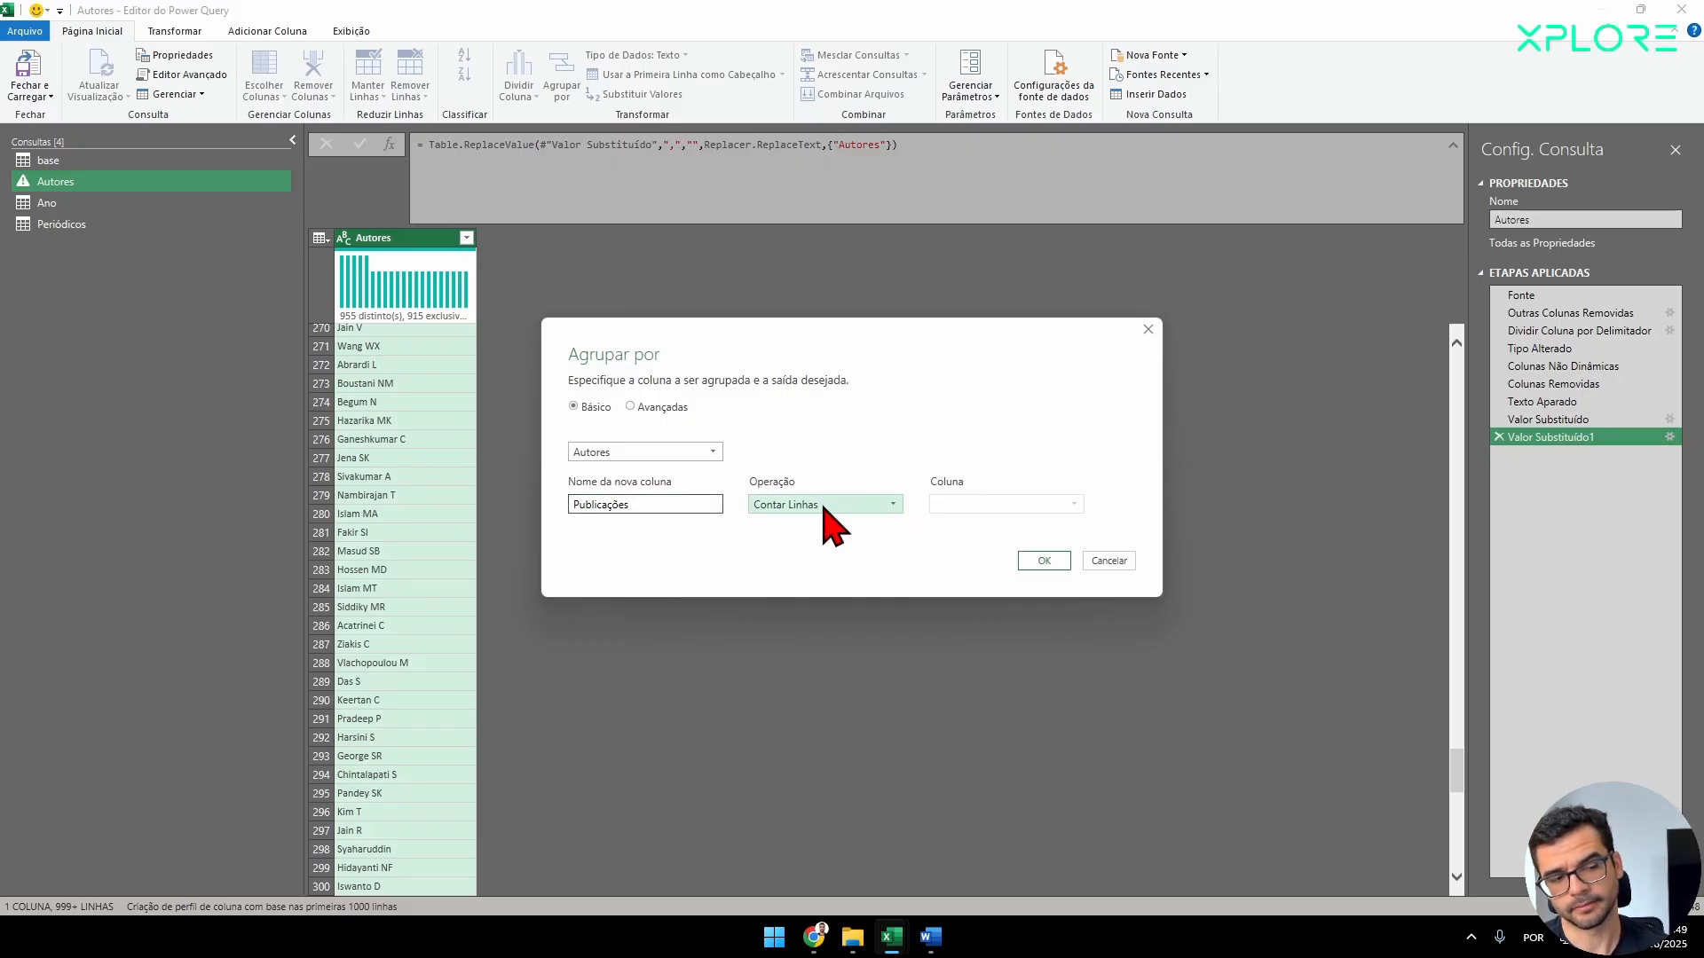
pyautogui.click(1049, 563)
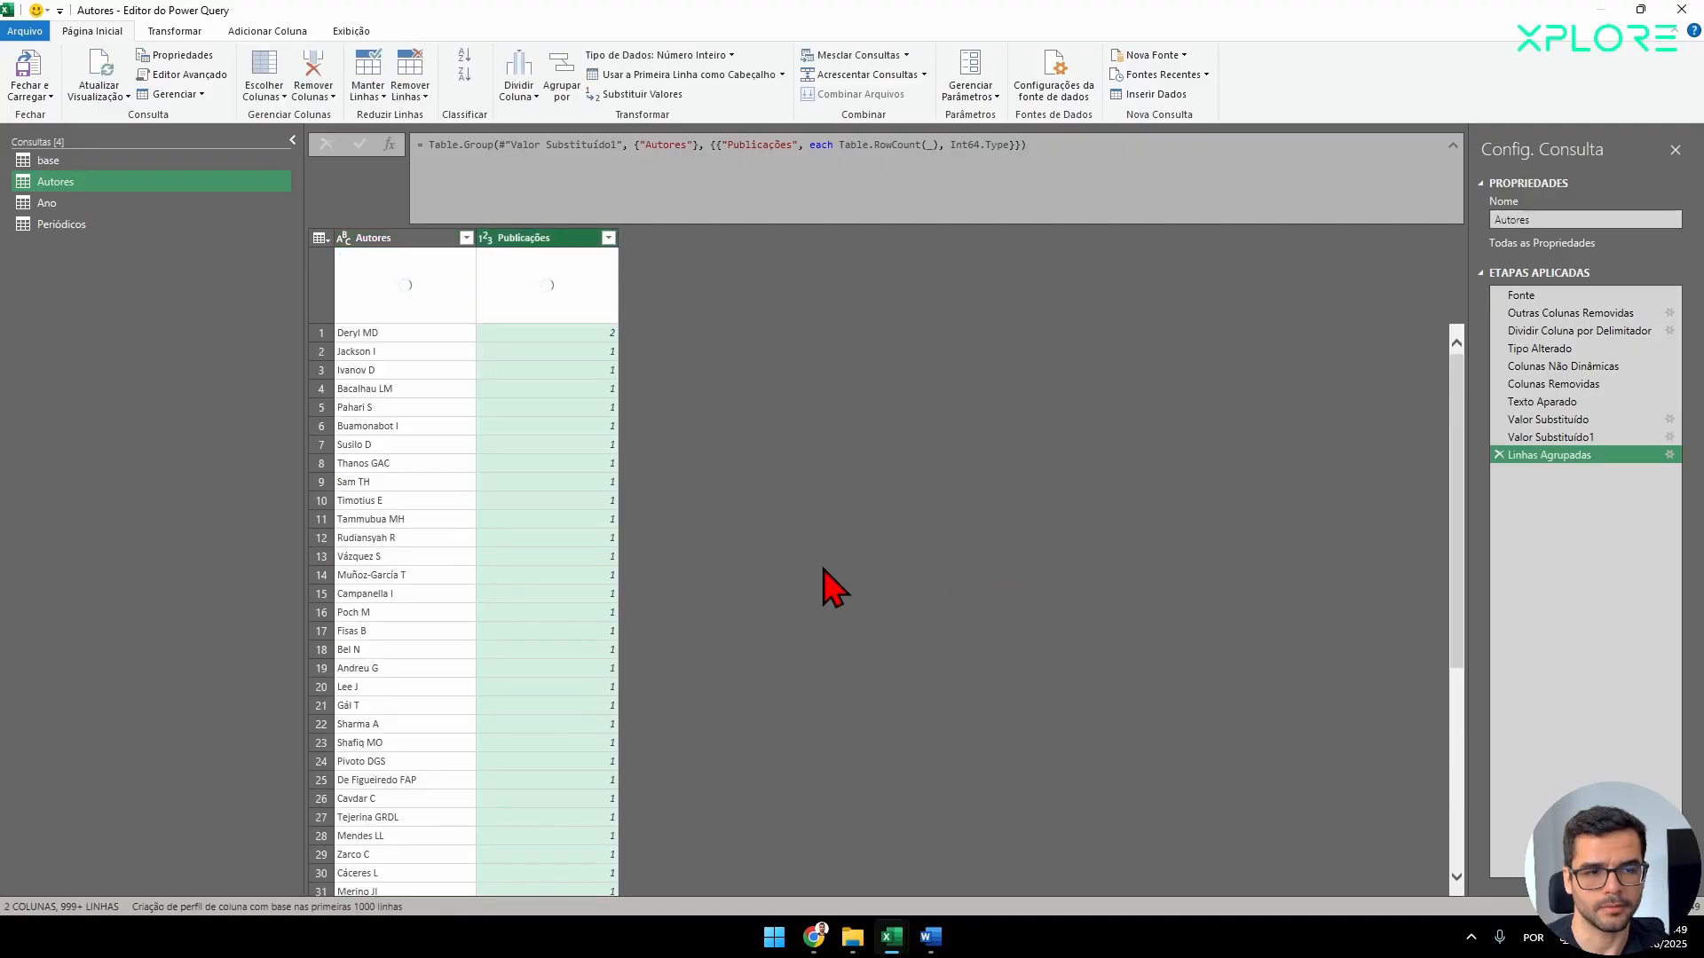
# Look over the grouped authors and sort the Publicações column in descending order.
pyautogui.scroll(-6, 645, 477)
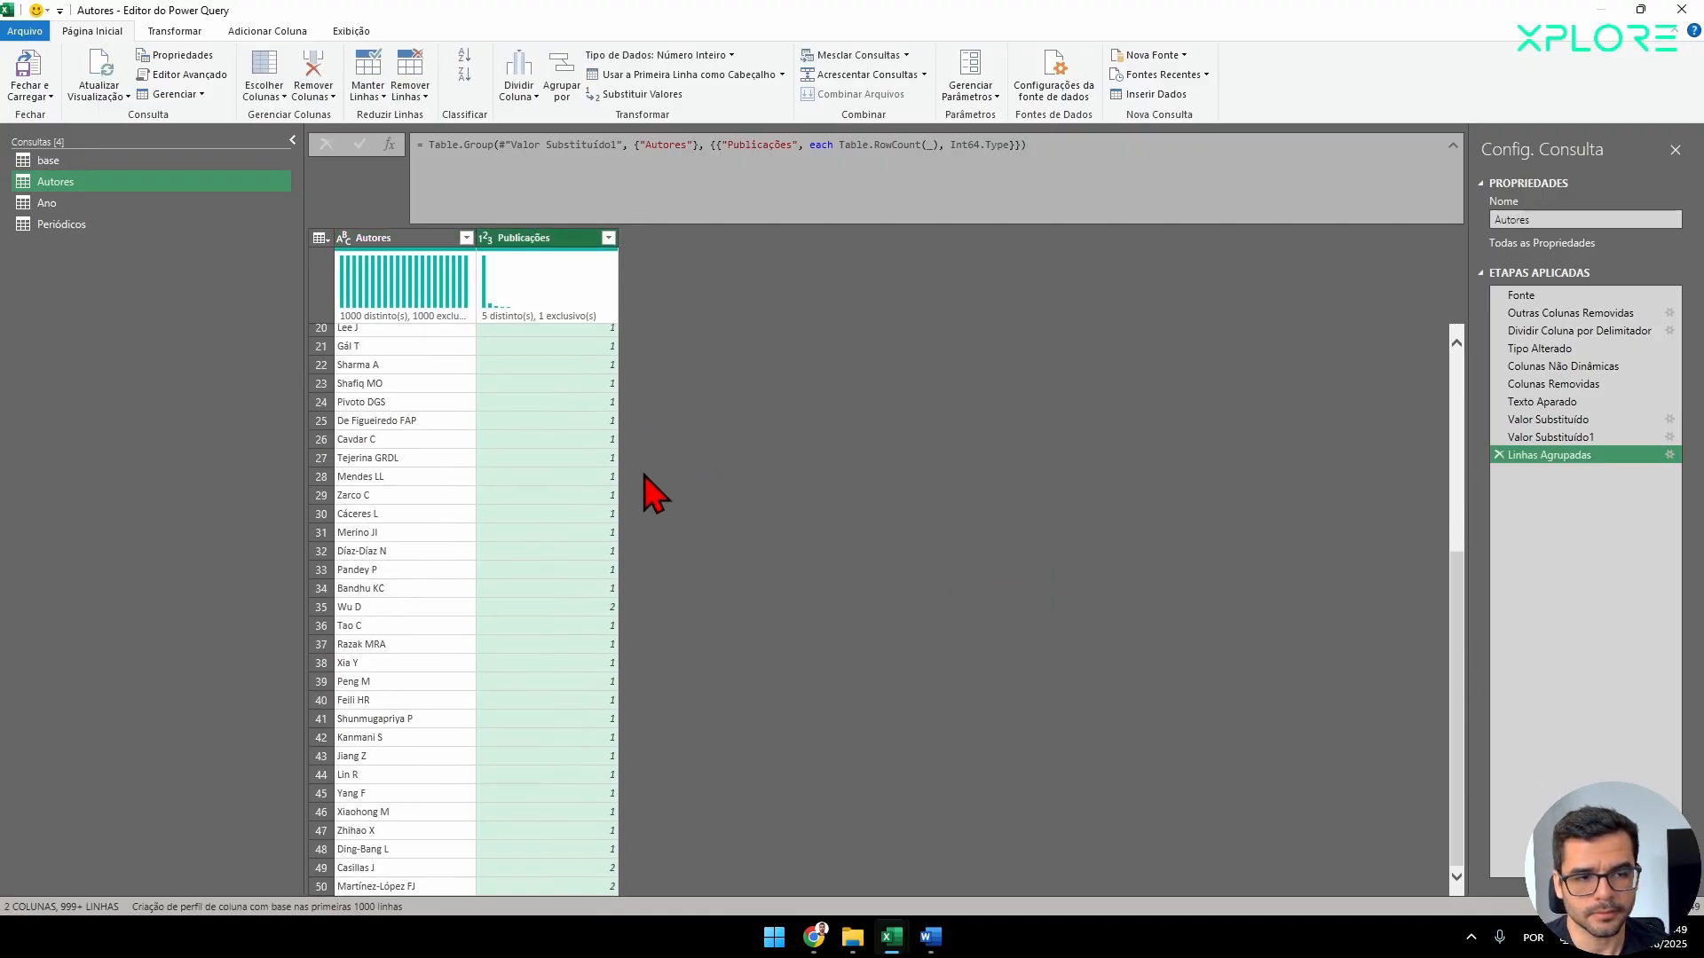
pyautogui.scroll(6, 654, 494)
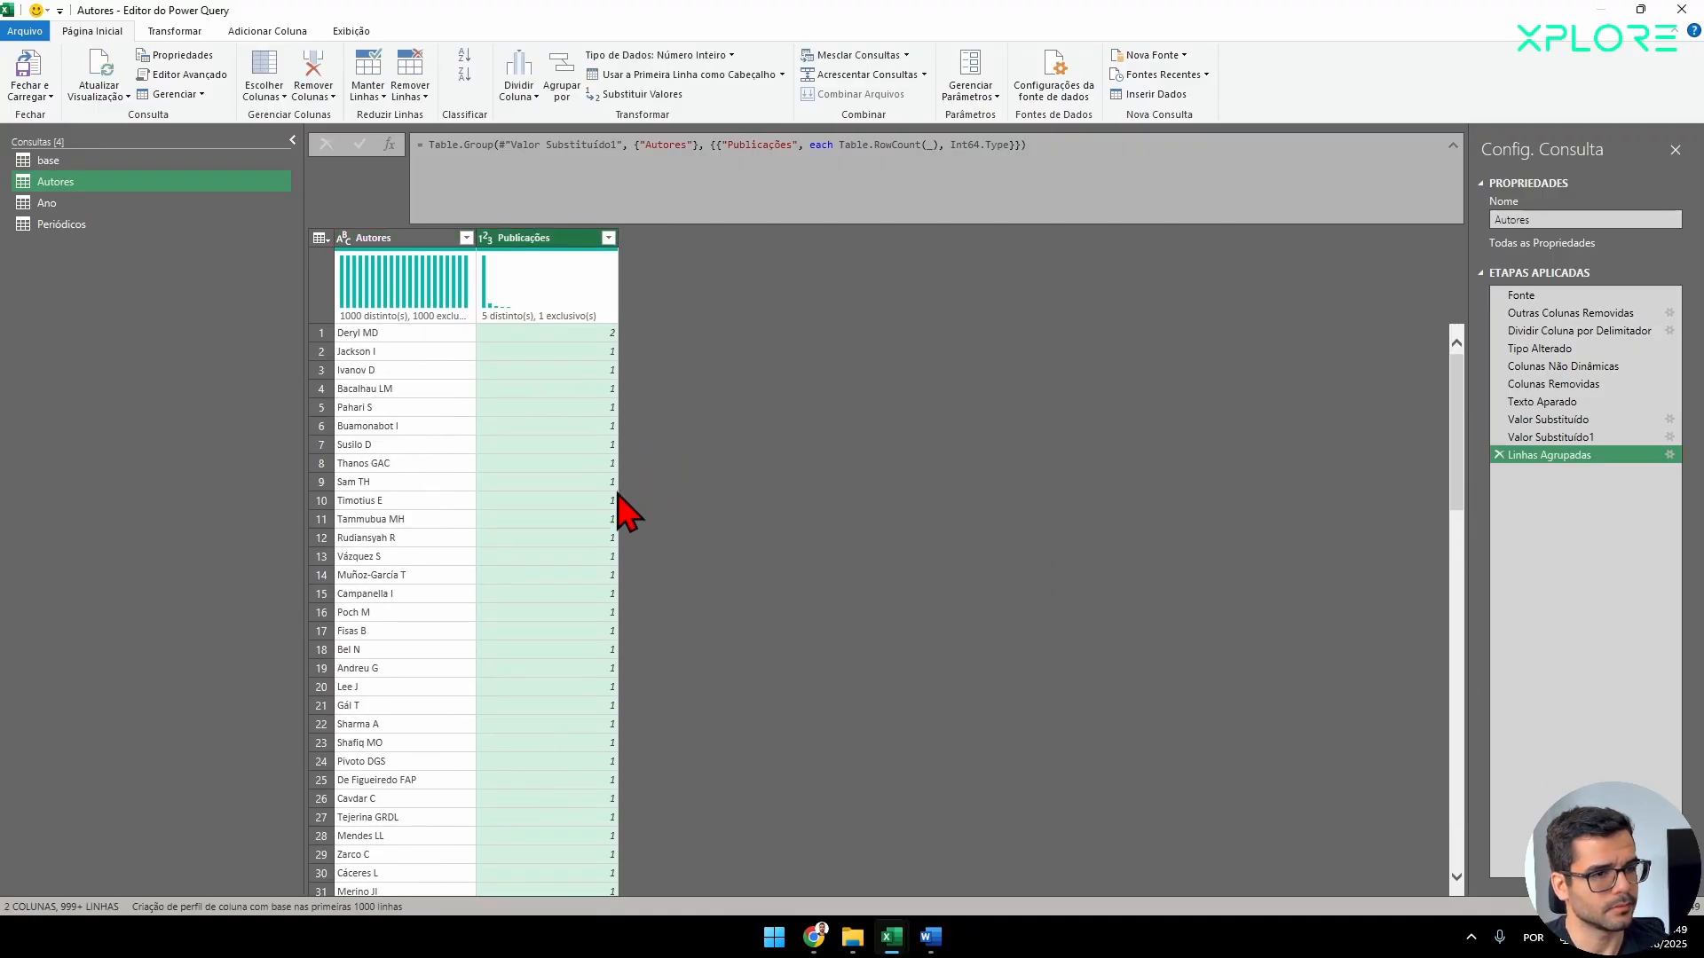
pyautogui.click(609, 238)
pyautogui.click(502, 282)
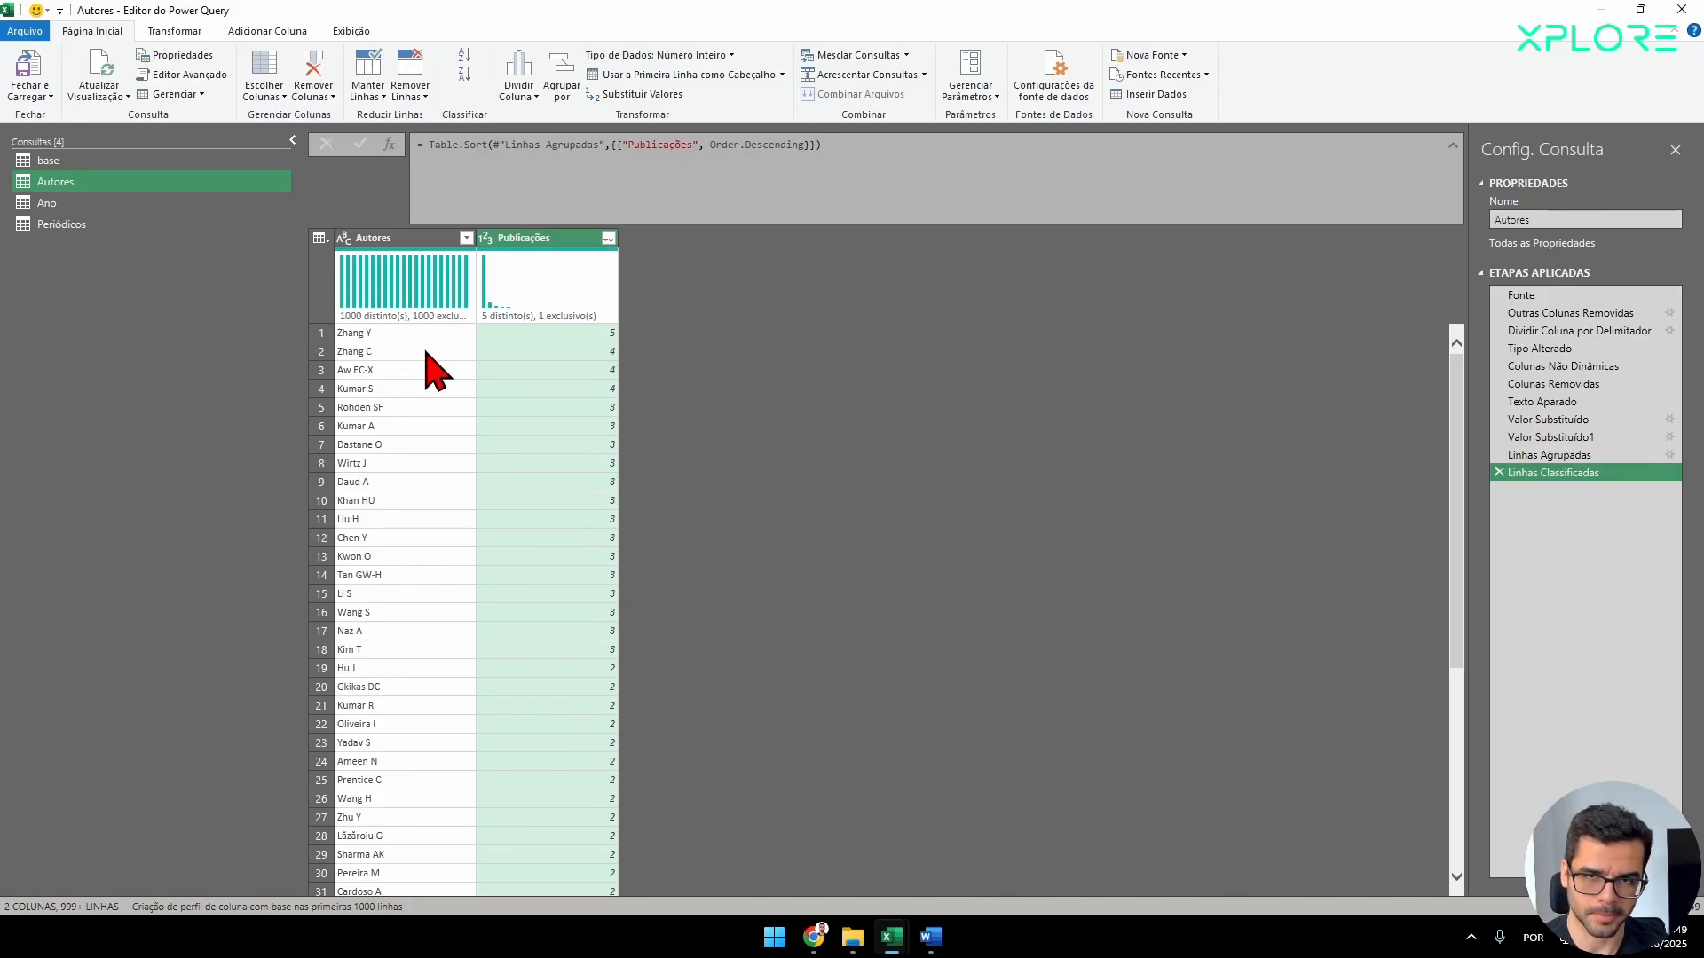
# Group the Ano query by Year with a new column named Publicações that uses the Contar Linhas operation.
pyautogui.click(151, 201)
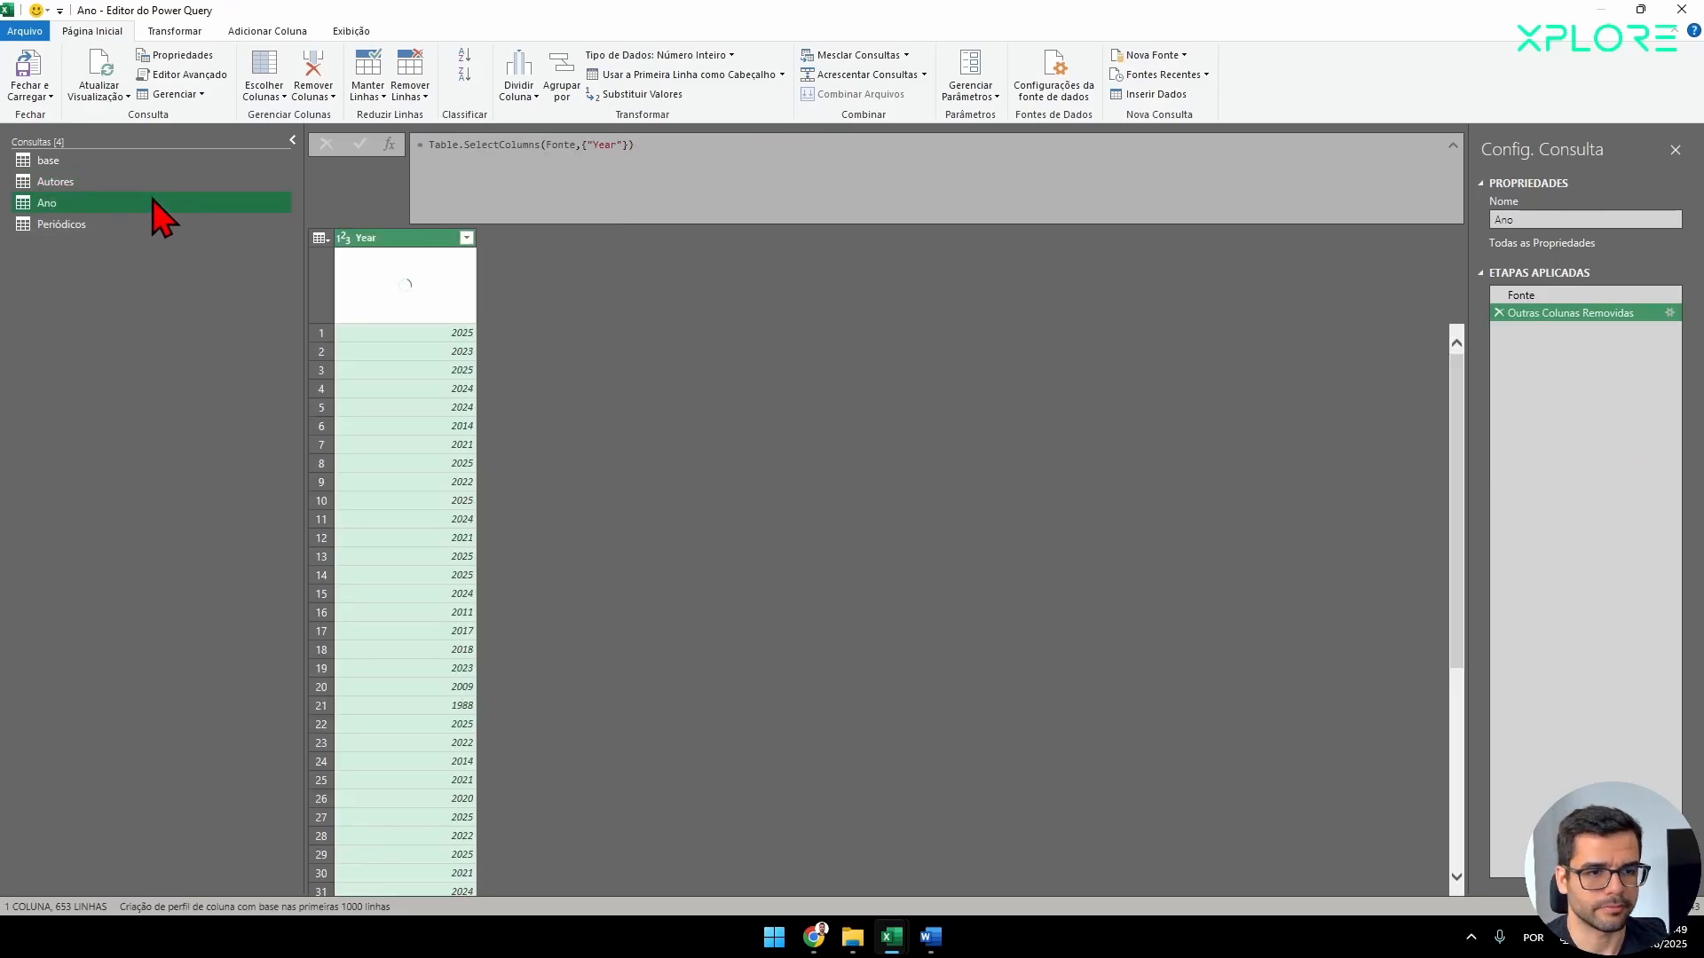
pyautogui.click(392, 240)
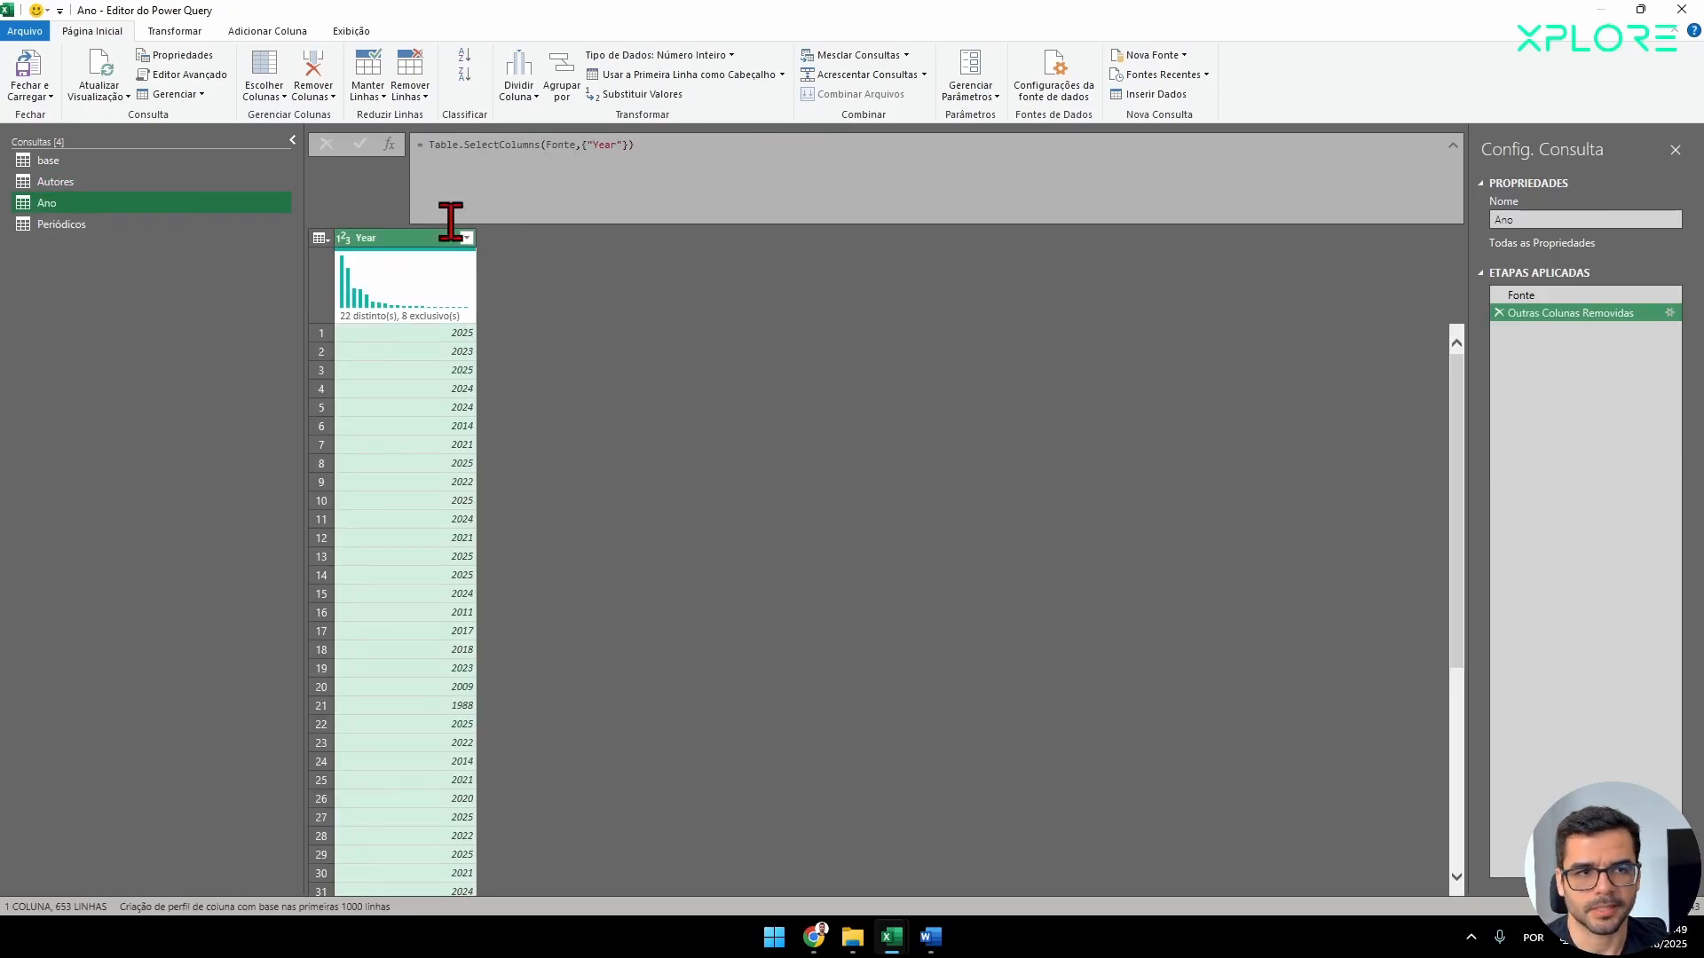
pyautogui.click(575, 91)
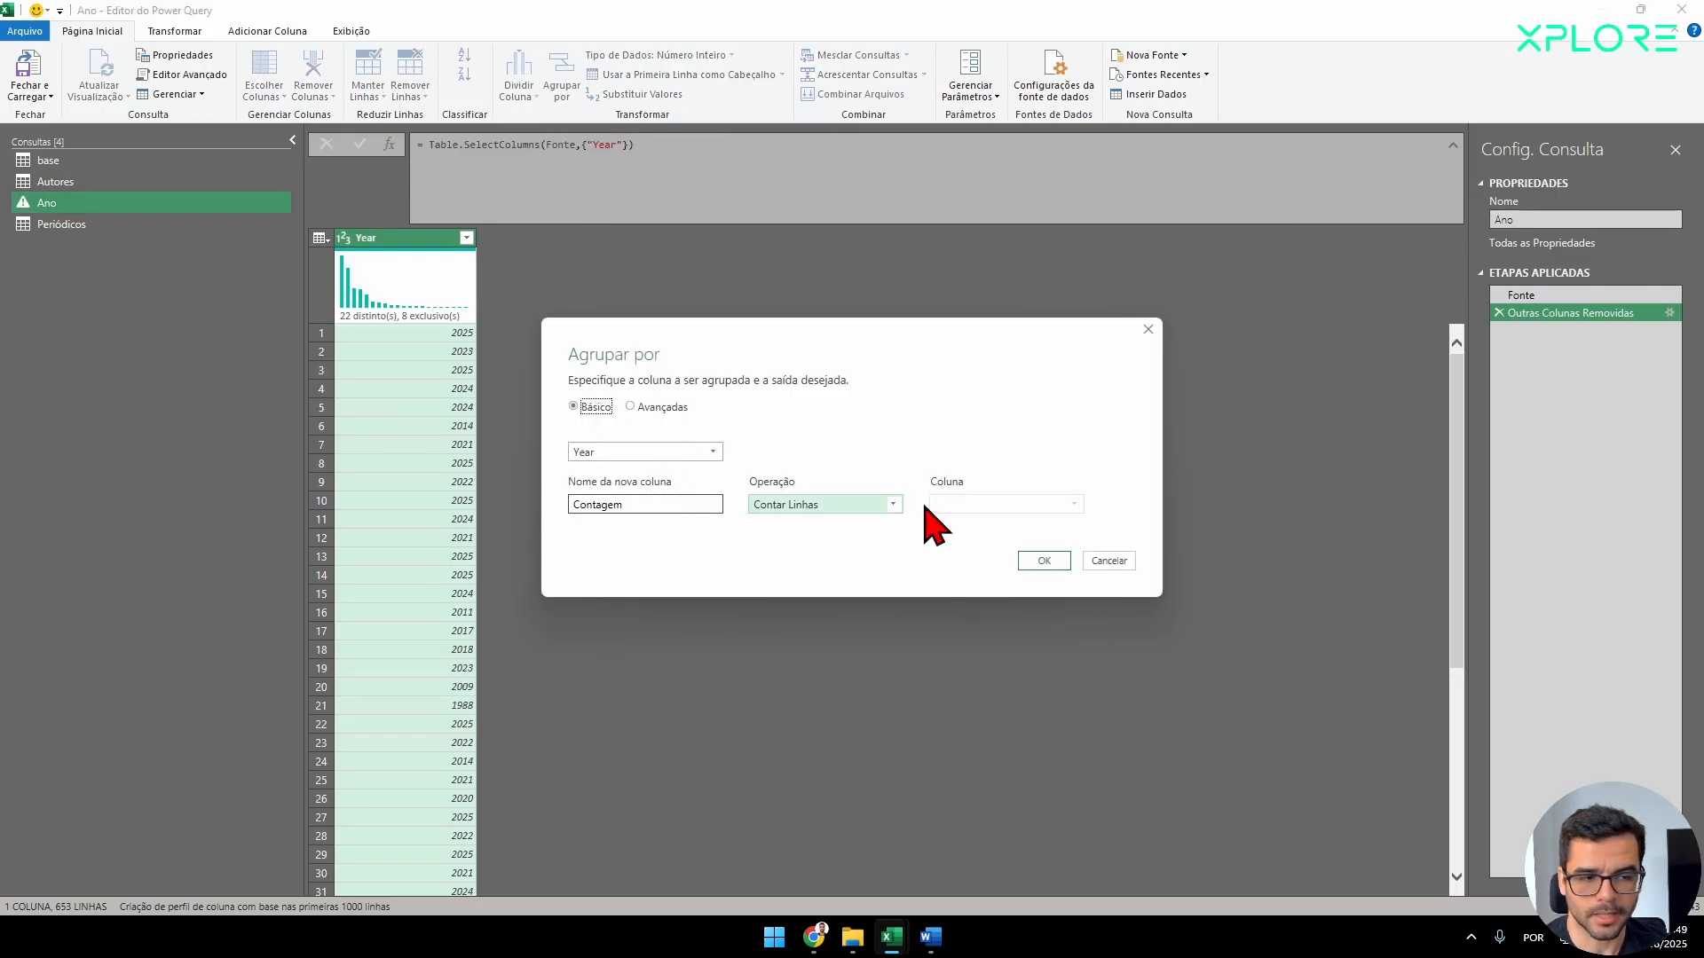
pyautogui.moveTo(685, 504); pyautogui.dragTo(562, 541)
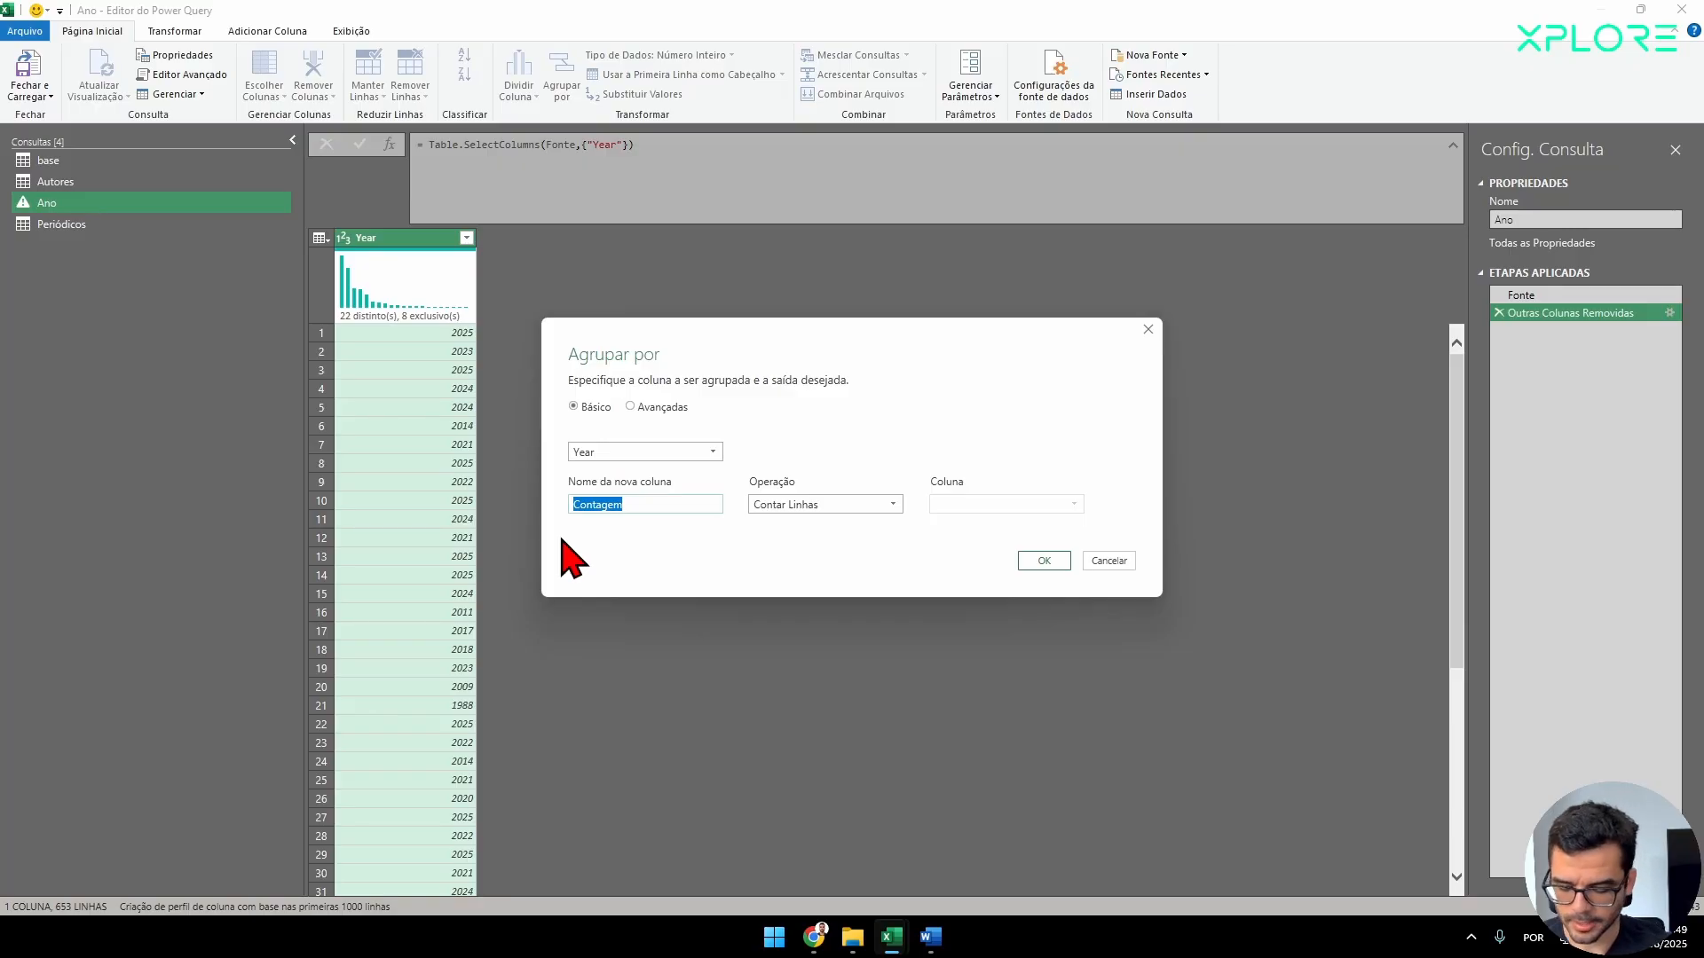
pyautogui.click(1046, 563)
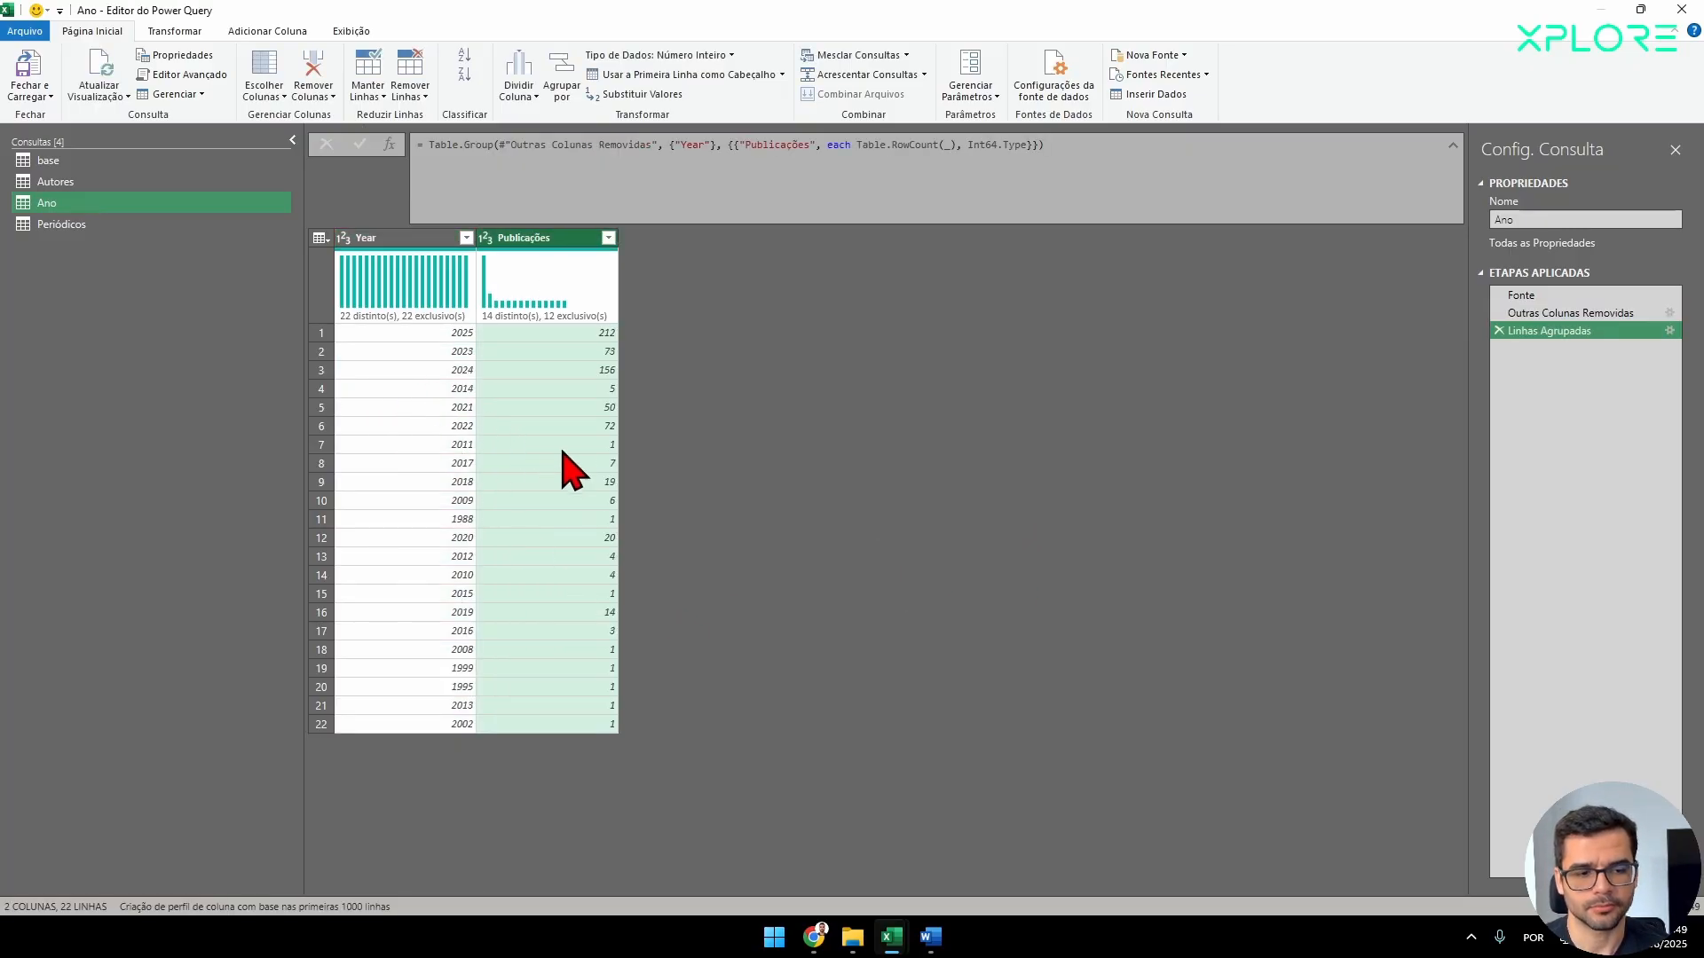
# Open the Periódicos query and look at its Source title column.
pyautogui.click(89, 225)
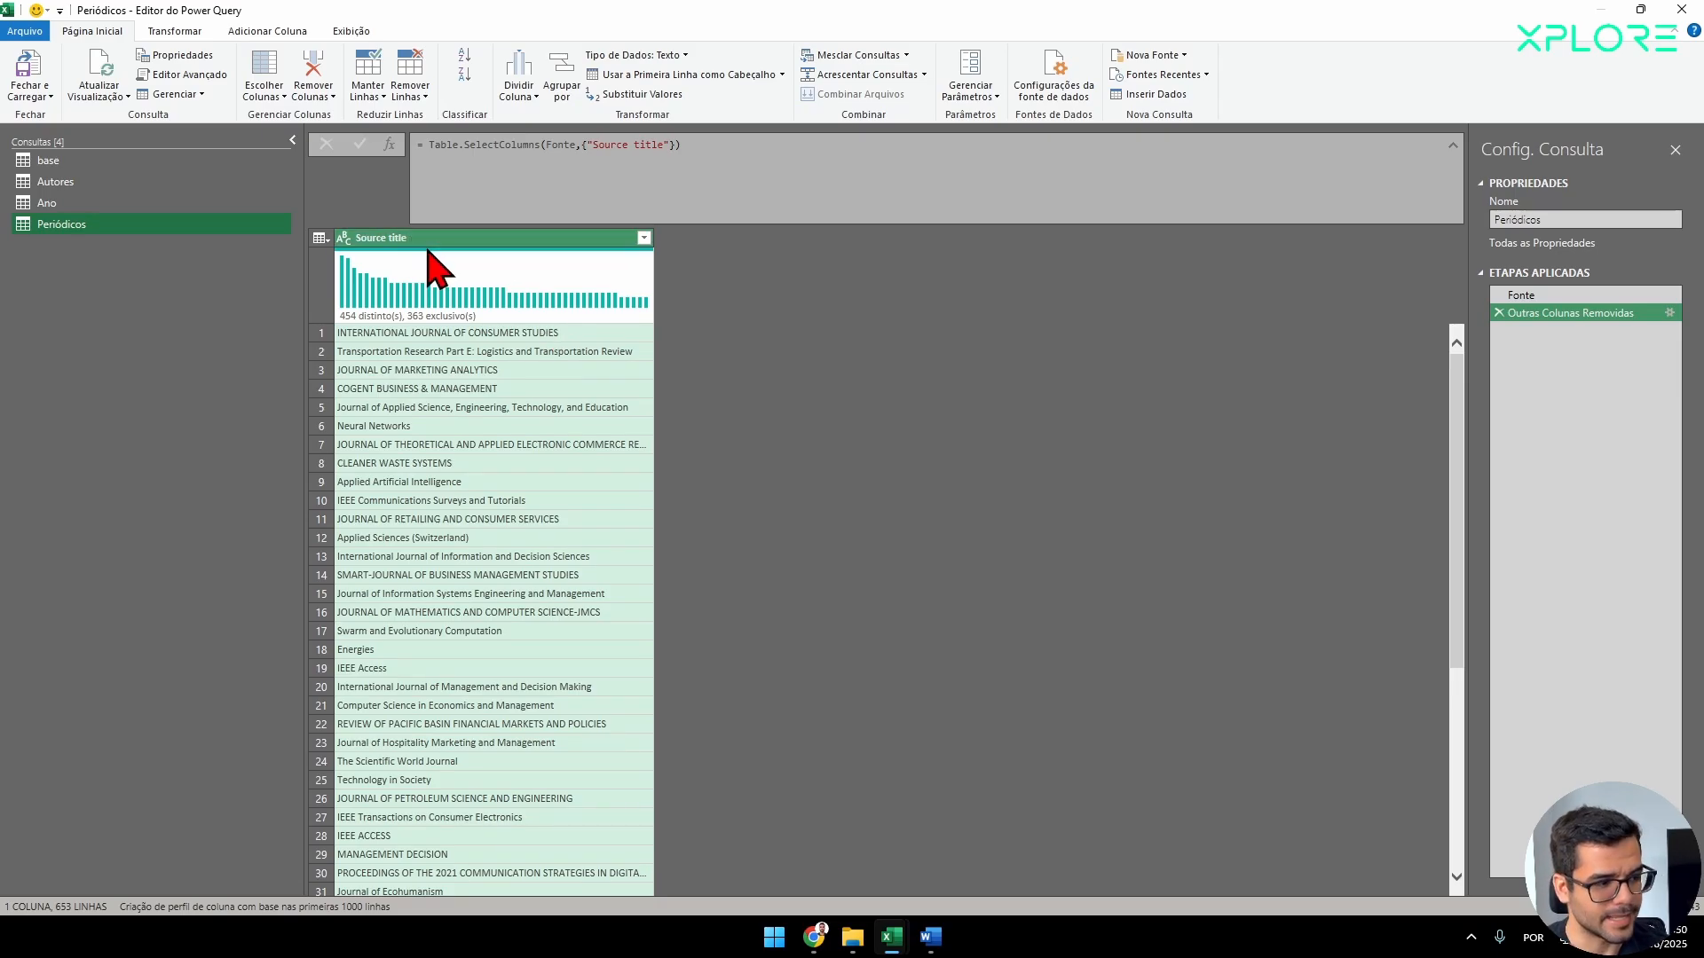
pyautogui.moveTo(429, 266)
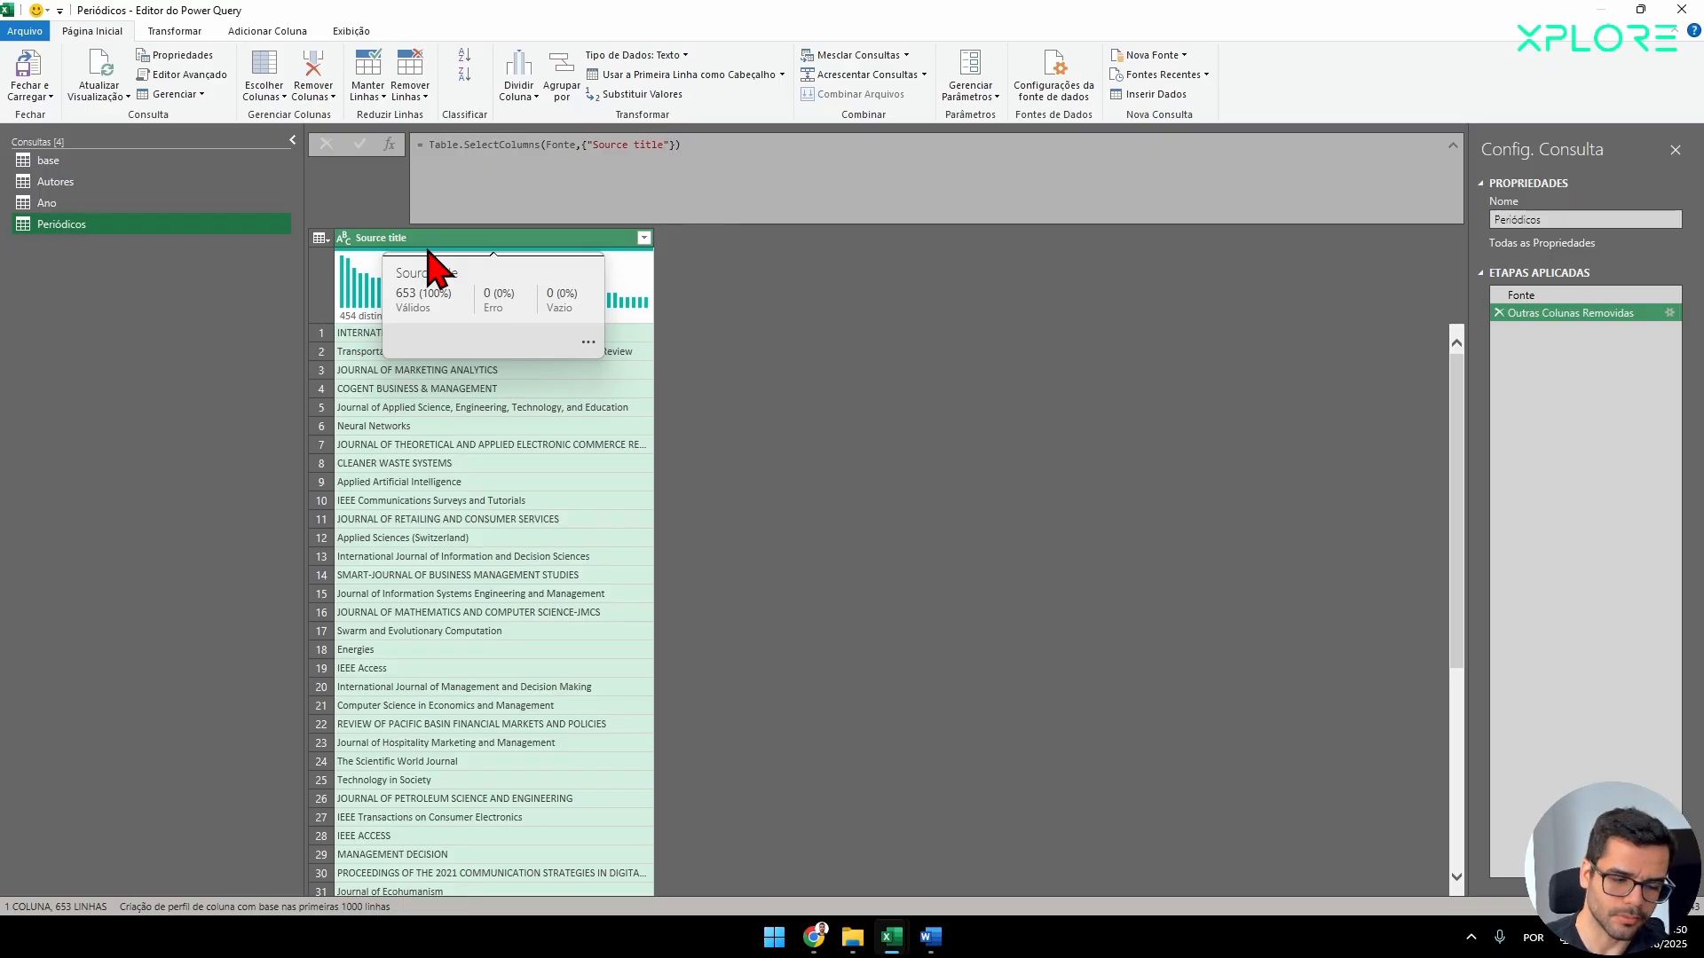
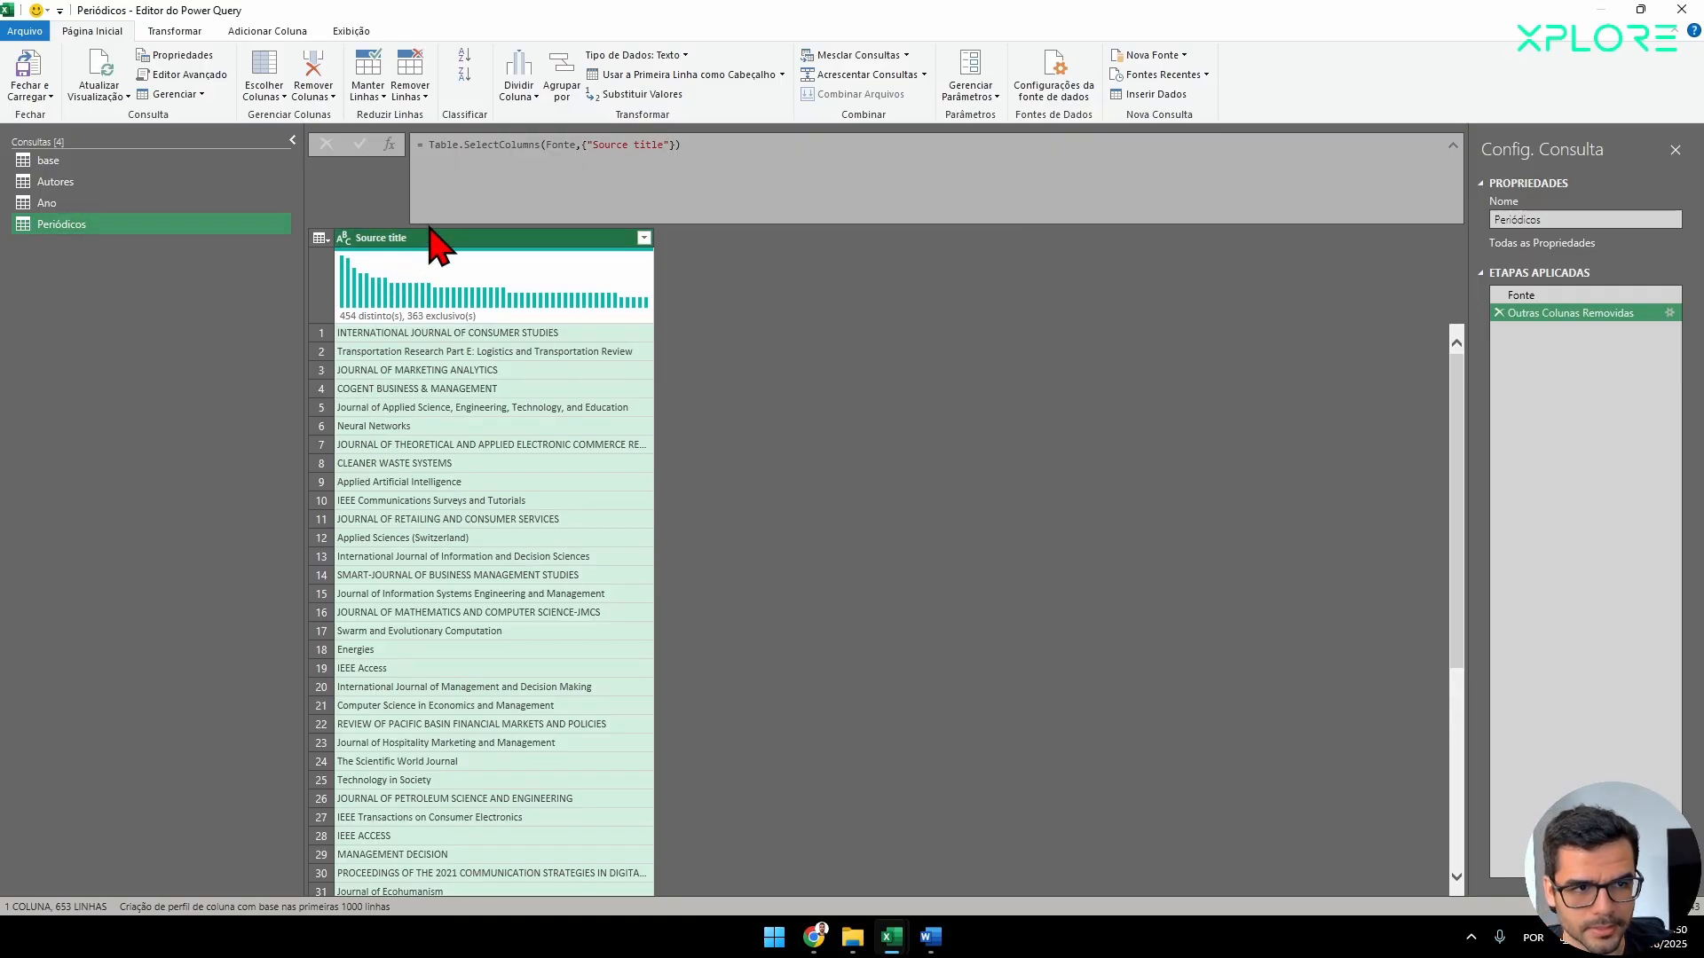
# Convert the Source title column of the Periódicos query so that each word is capitalized.
pyautogui.click(170, 34)
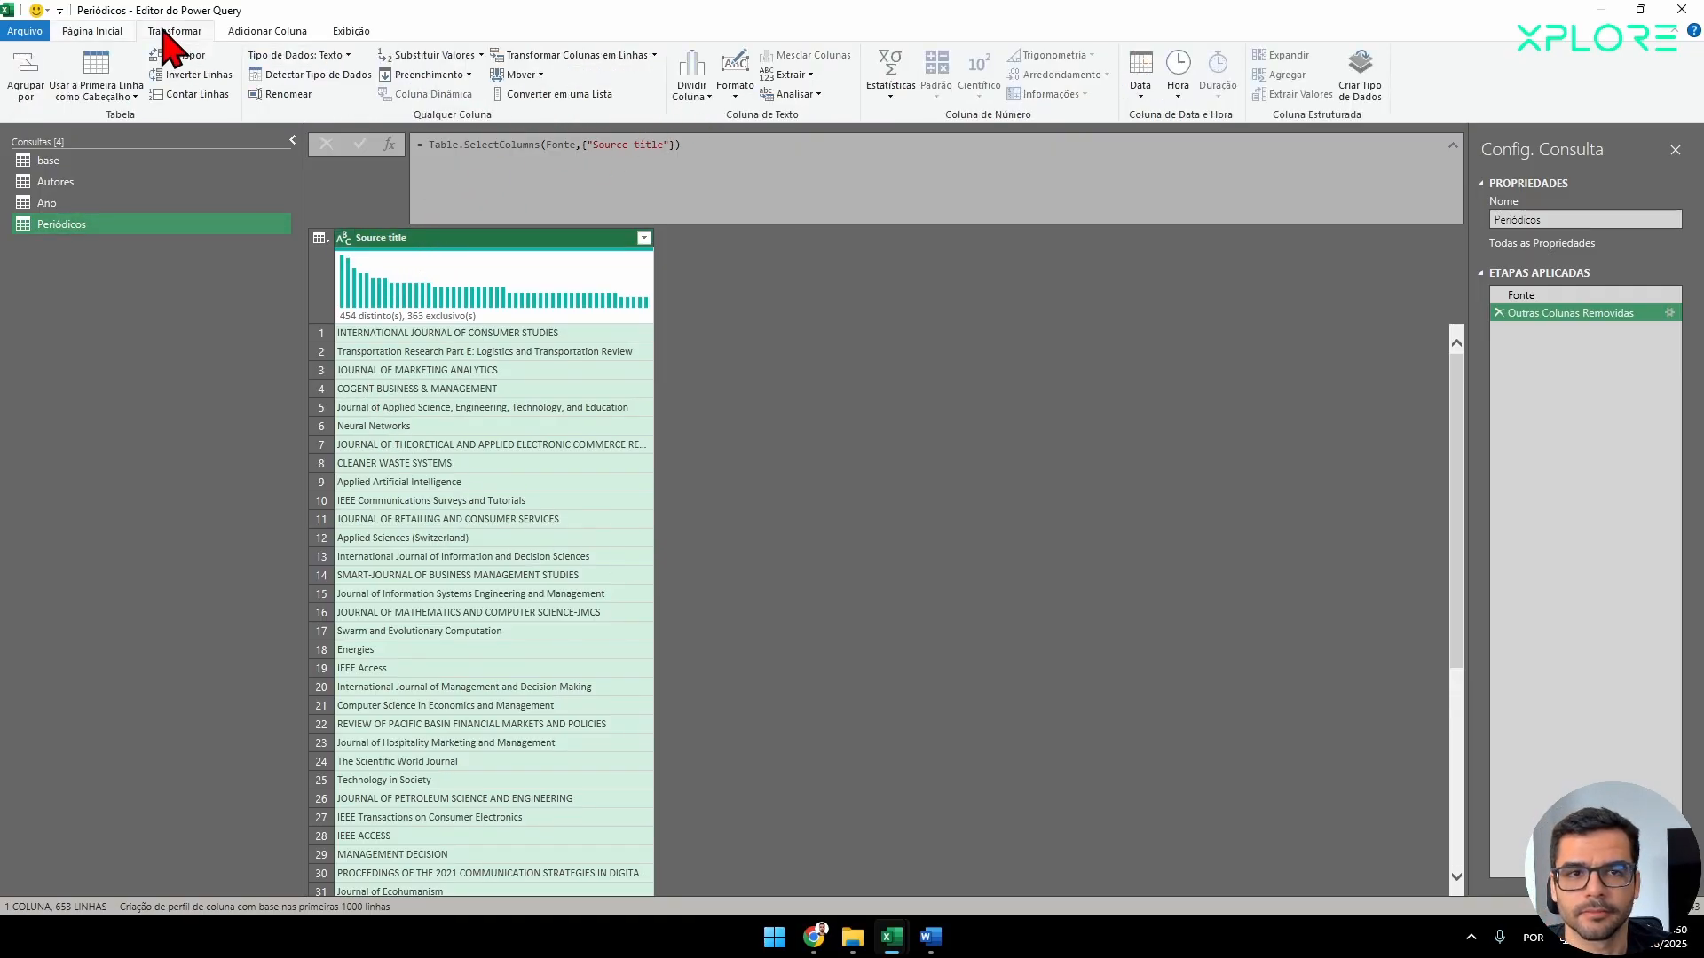
pyautogui.click(738, 89)
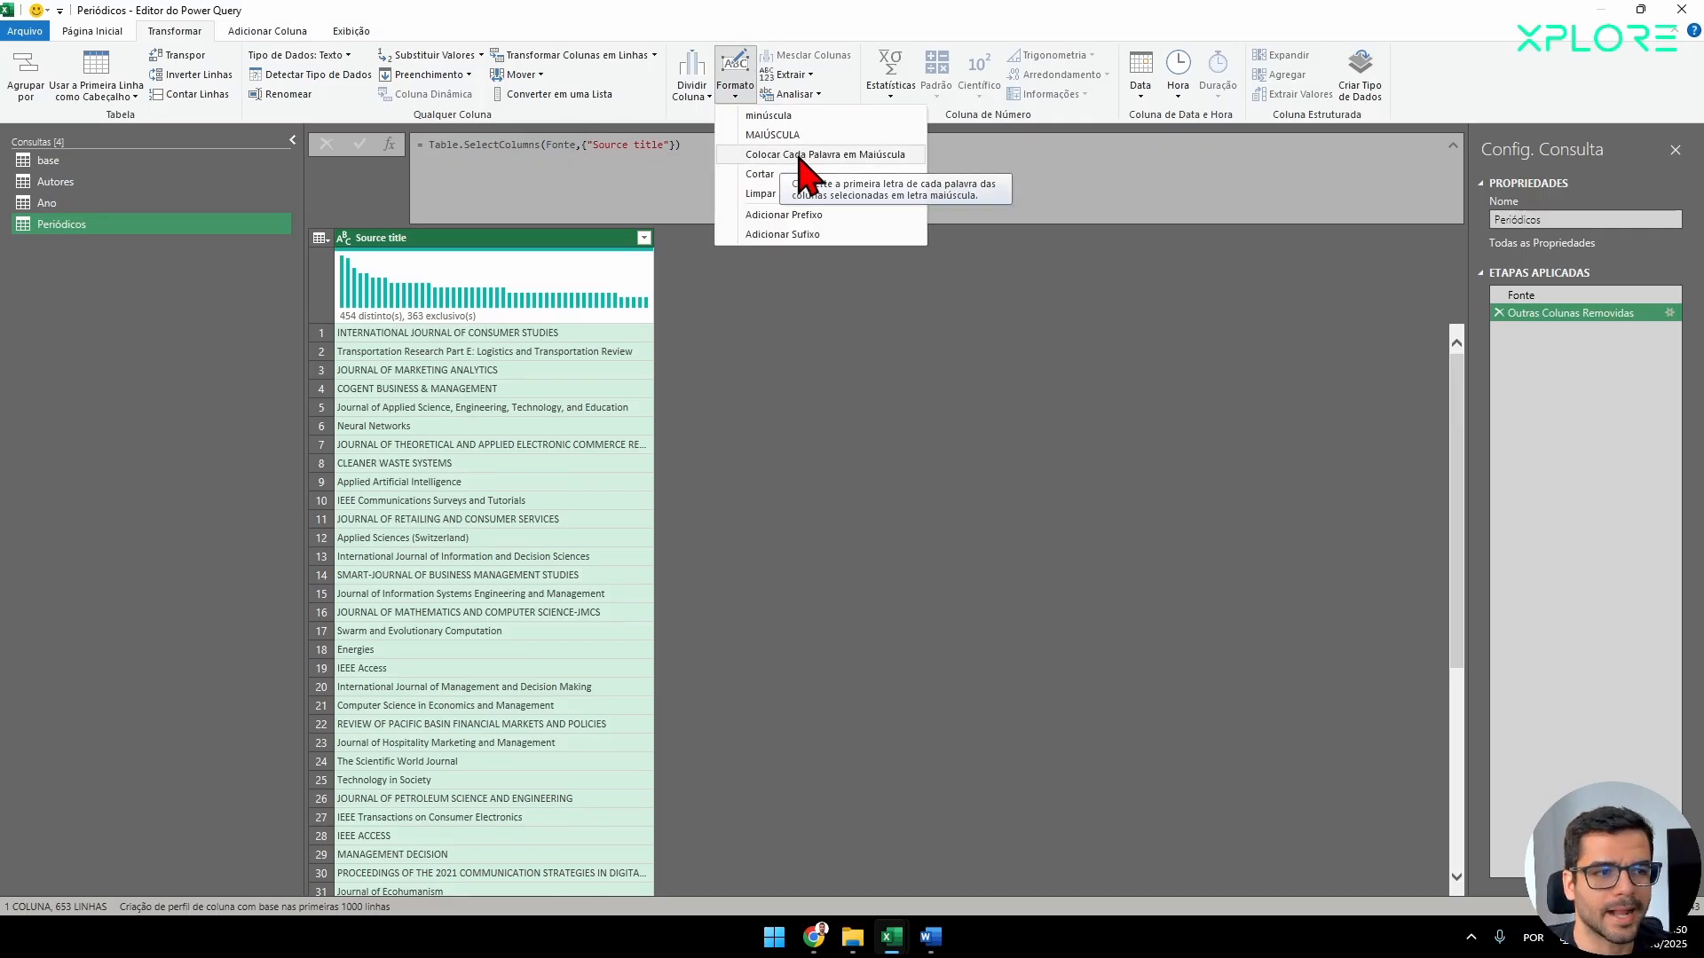
pyautogui.click(834, 158)
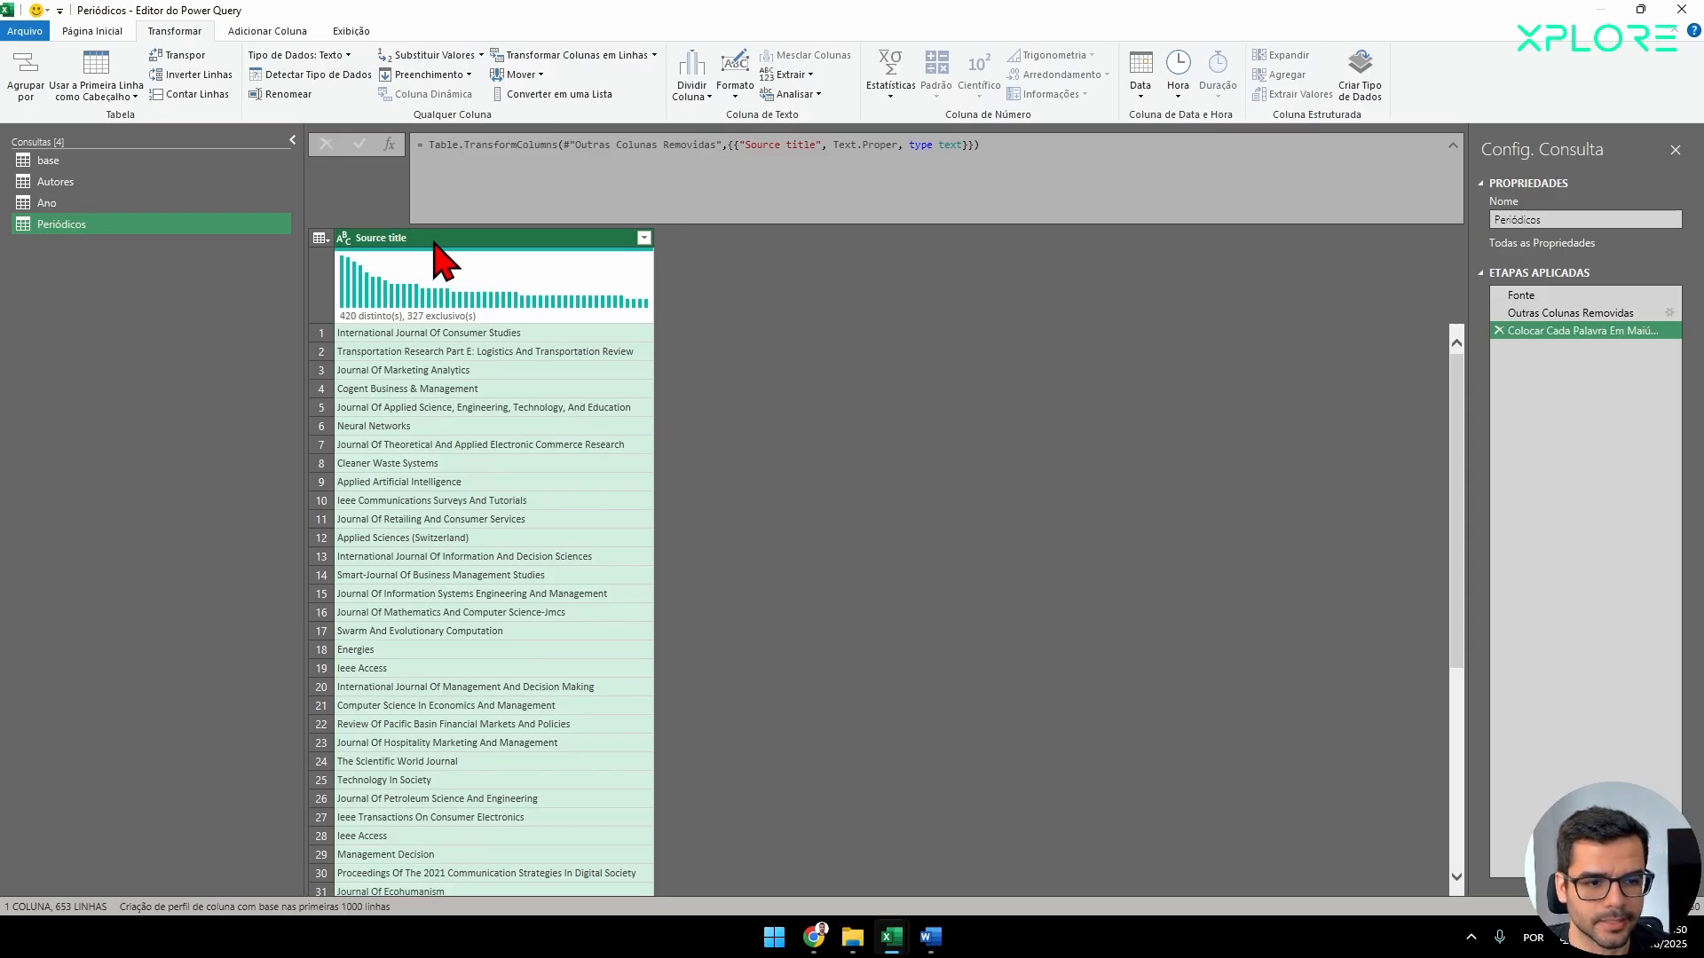
# Group the Periódicos query by Source title with a new column named Publicações that uses the Contar Linhas operation.
pyautogui.click(97, 32)
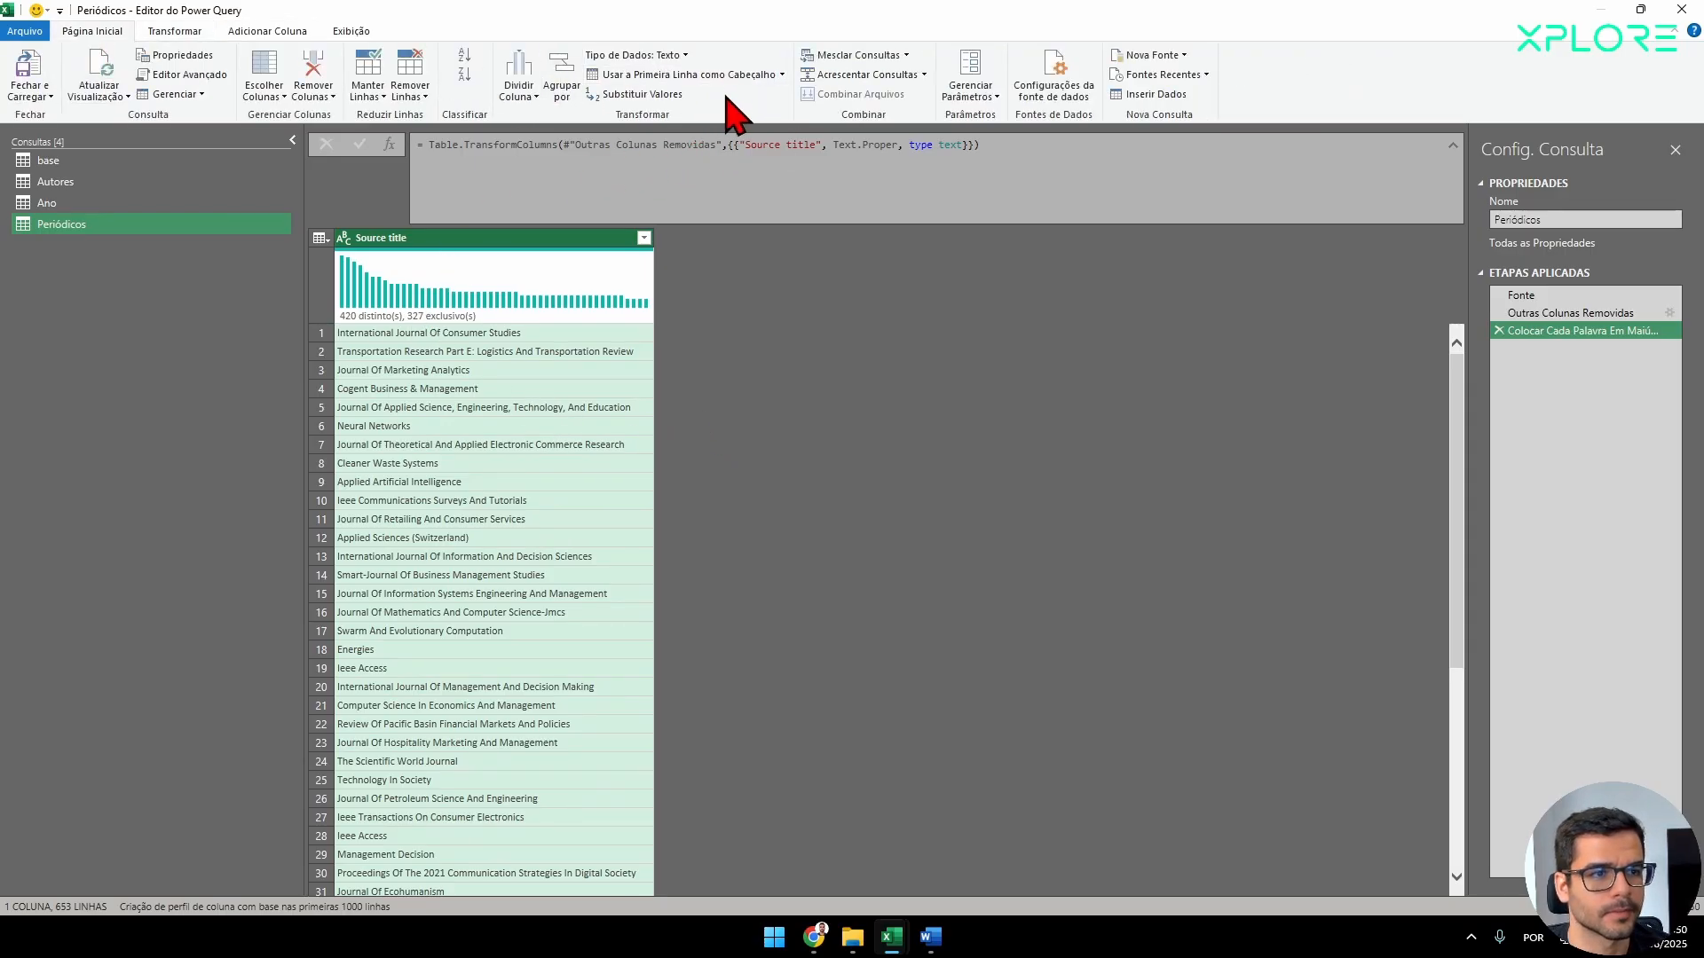
pyautogui.click(560, 92)
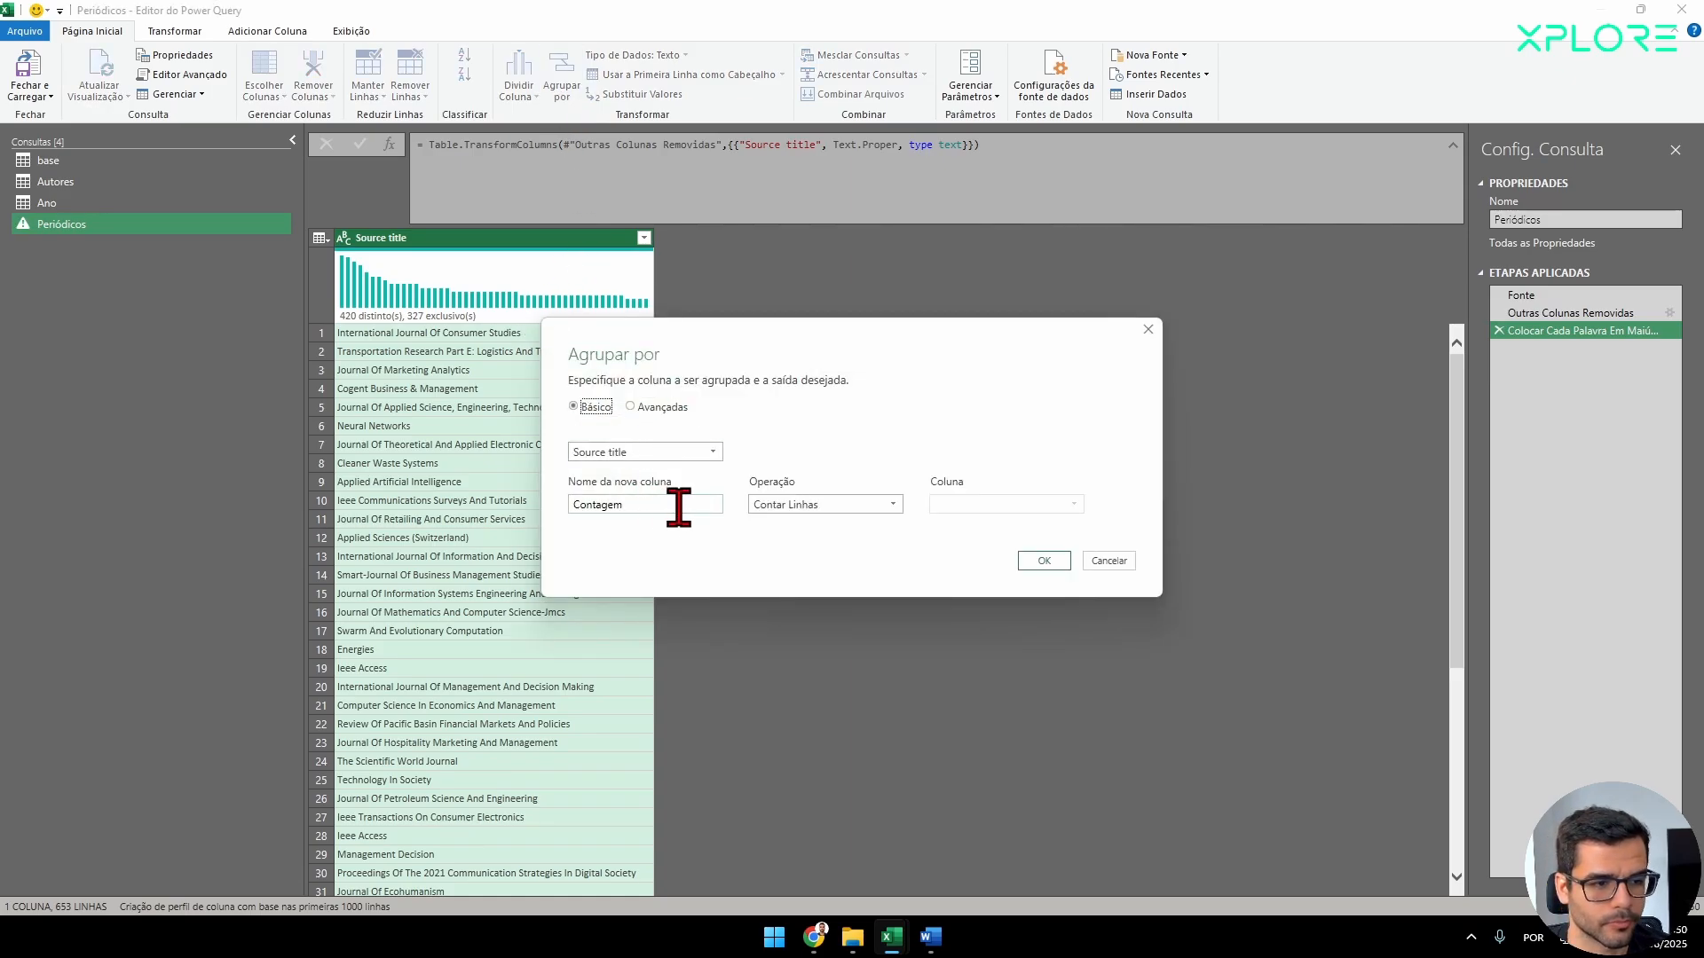
pyautogui.click(835, 504)
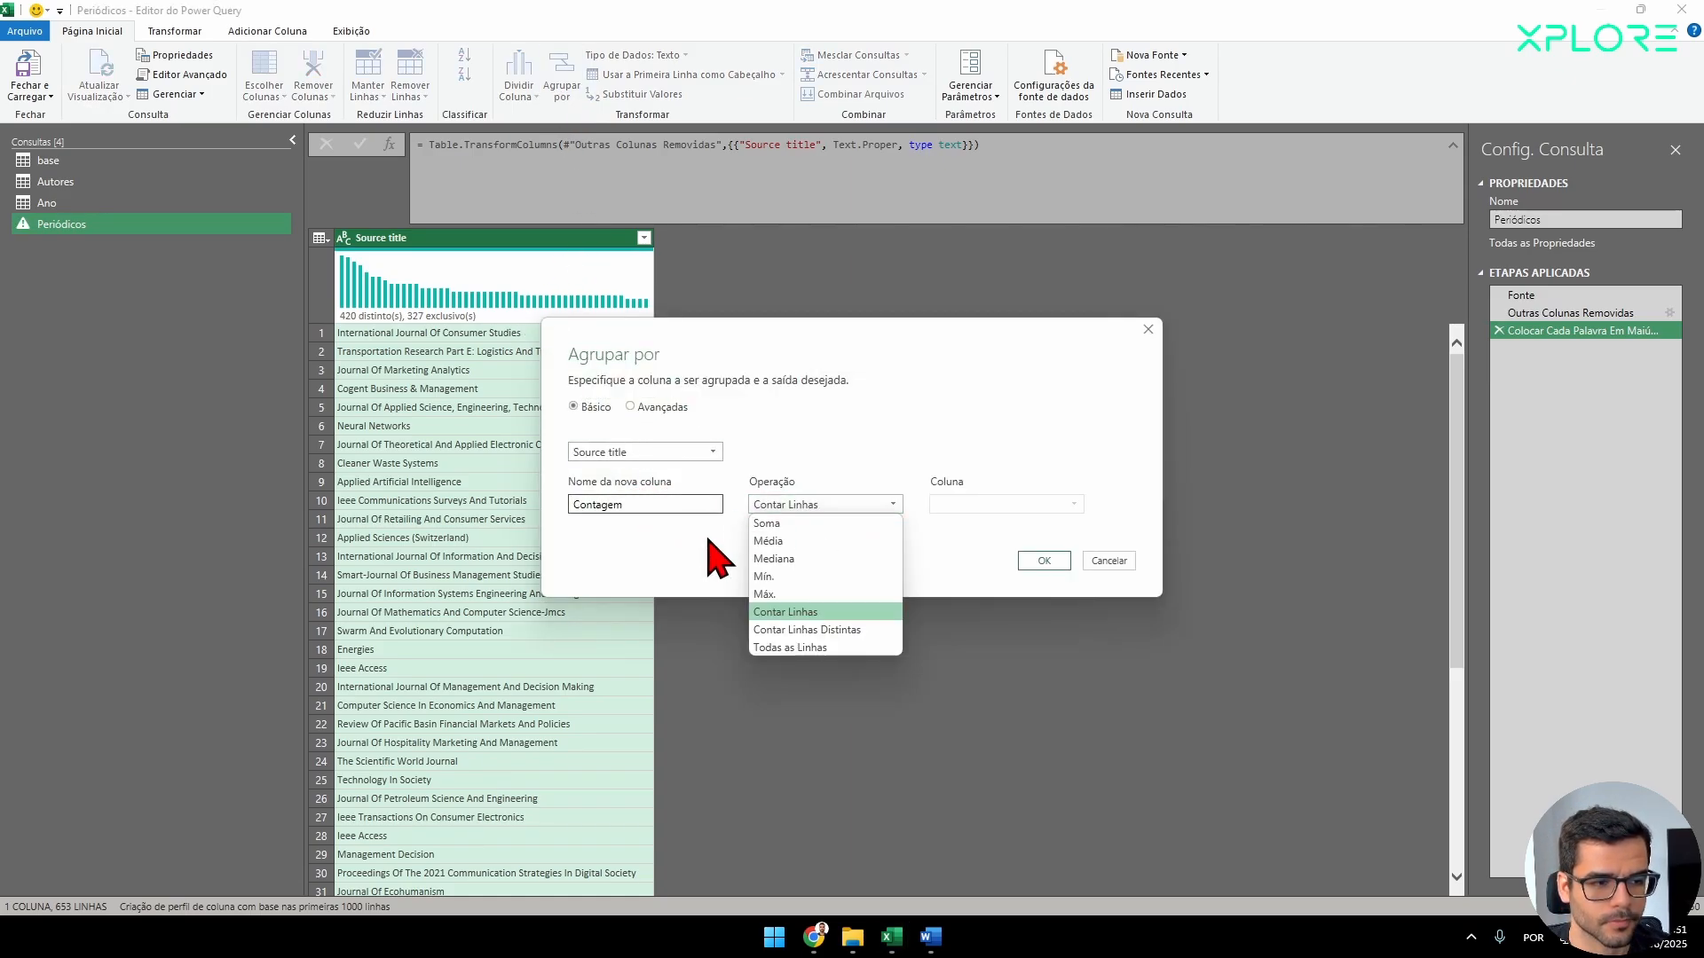
pyautogui.click(714, 558)
pyautogui.click(826, 504)
pyautogui.click(1007, 527)
pyautogui.hotkey('shift', 'Tab')
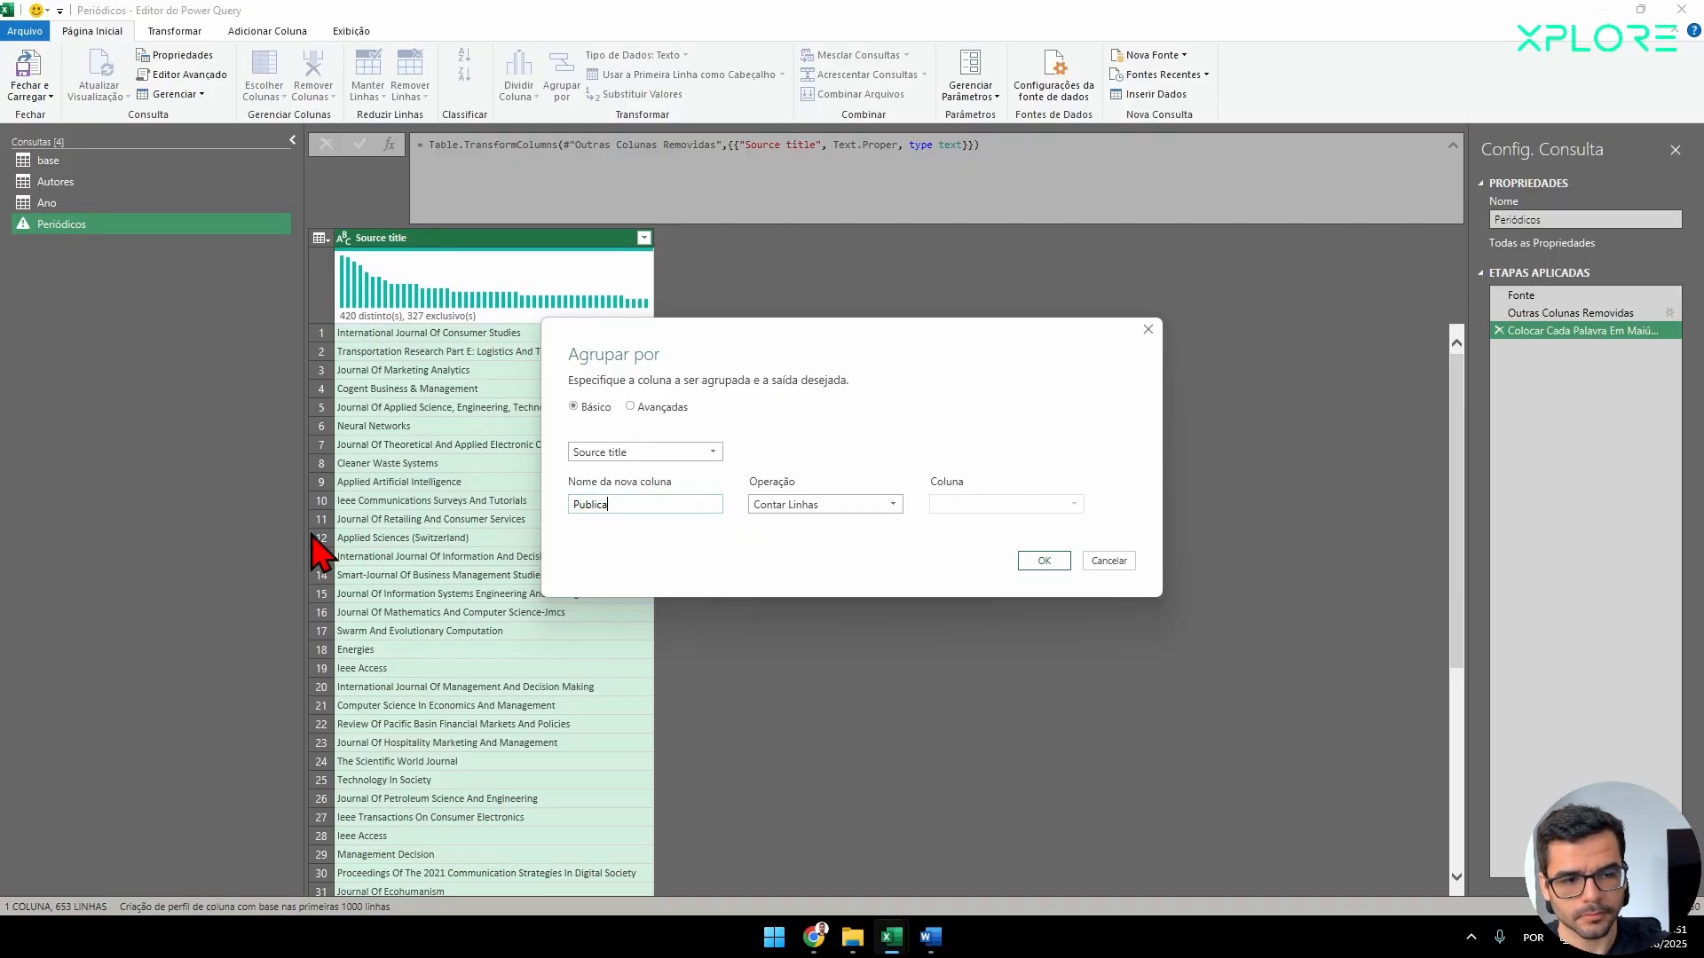
pyautogui.click(1038, 563)
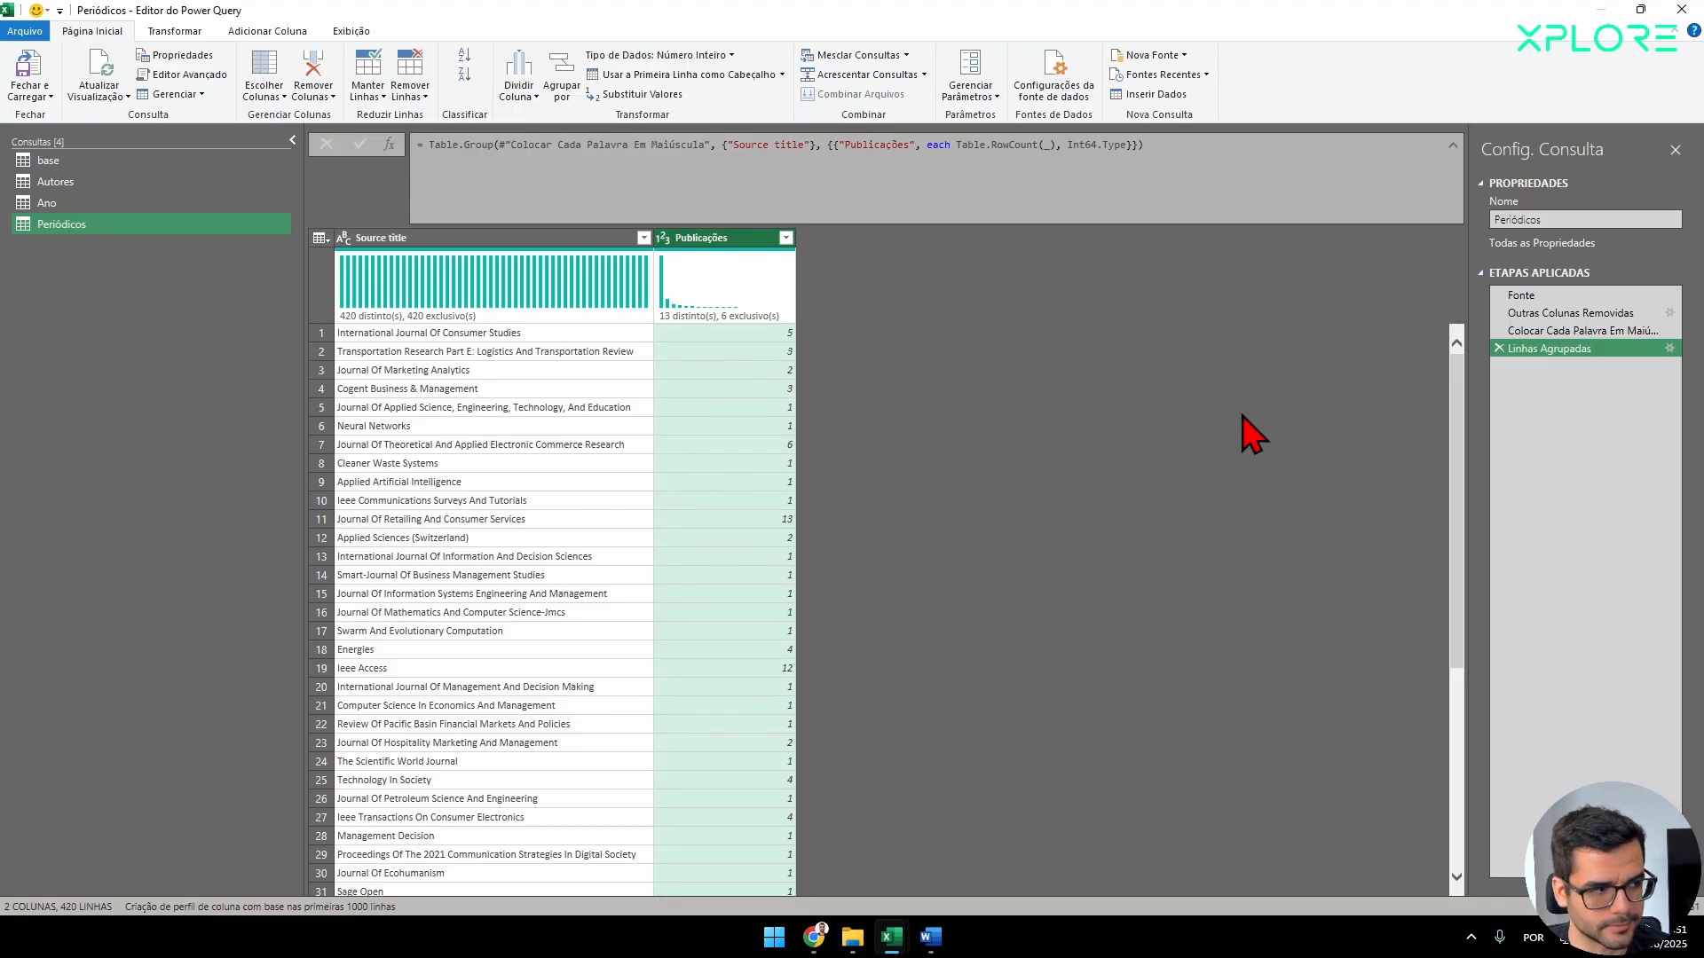
# Edit the Outras Colunas Removidas step of the Periódicos query so that the Cited by column is also kept.
pyautogui.moveTo(1548, 330); pyautogui.dragTo(1550, 335)
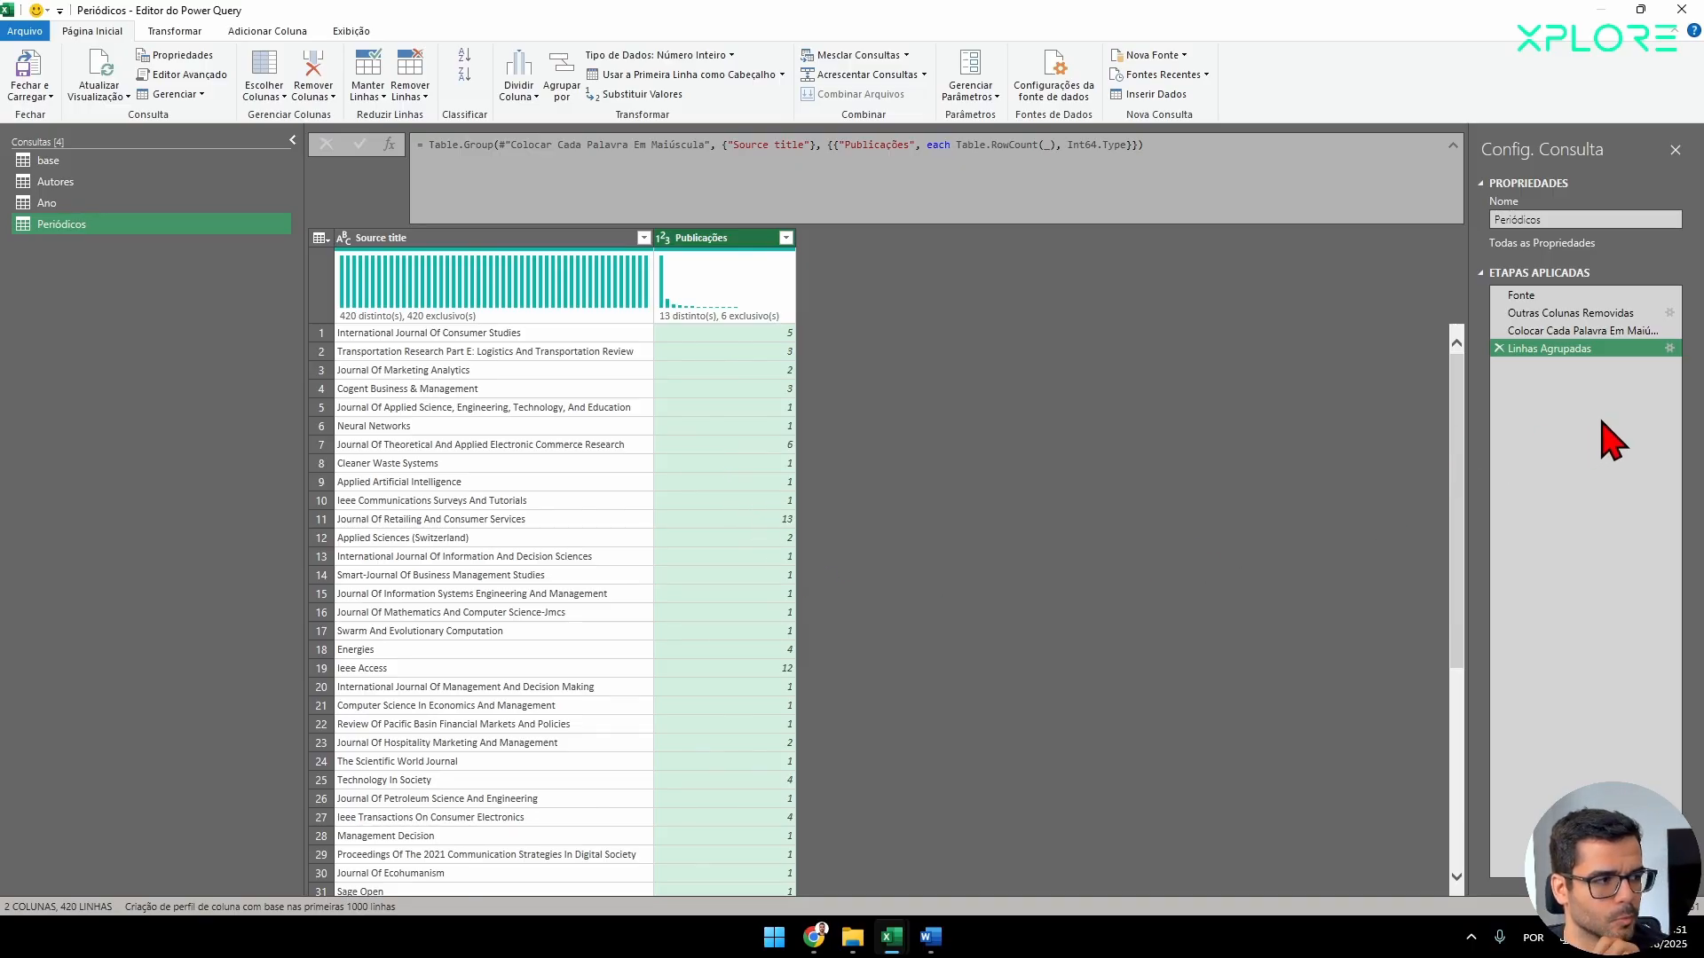
pyautogui.click(1589, 314)
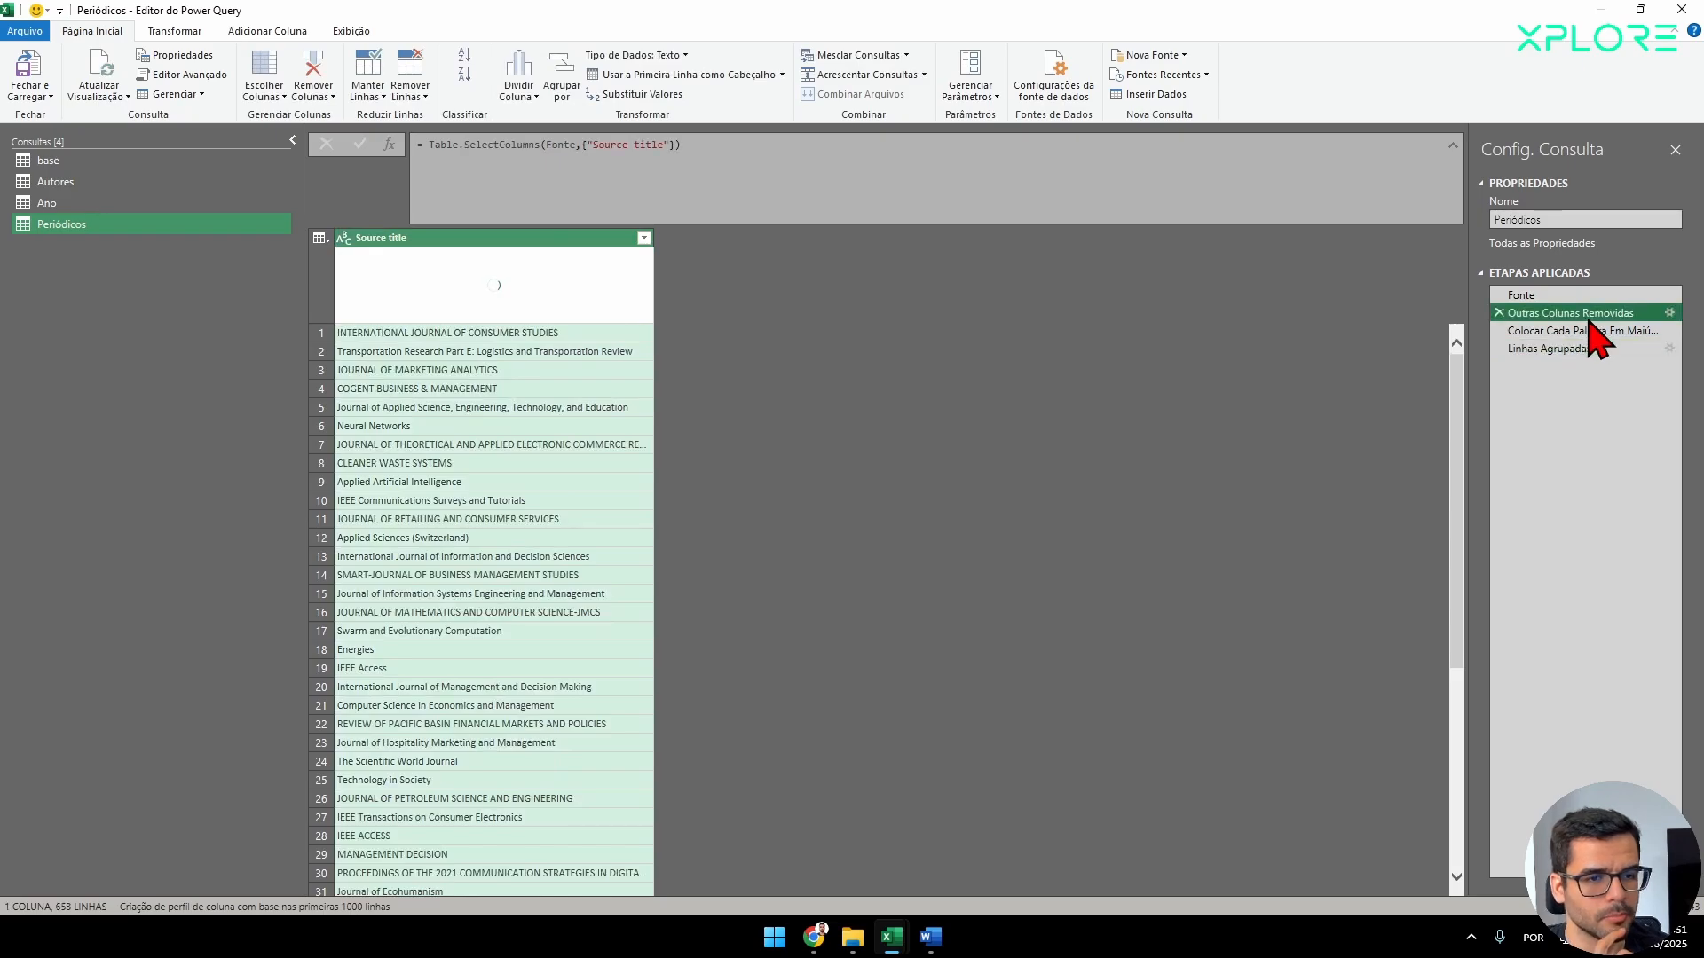
pyautogui.click(1669, 313)
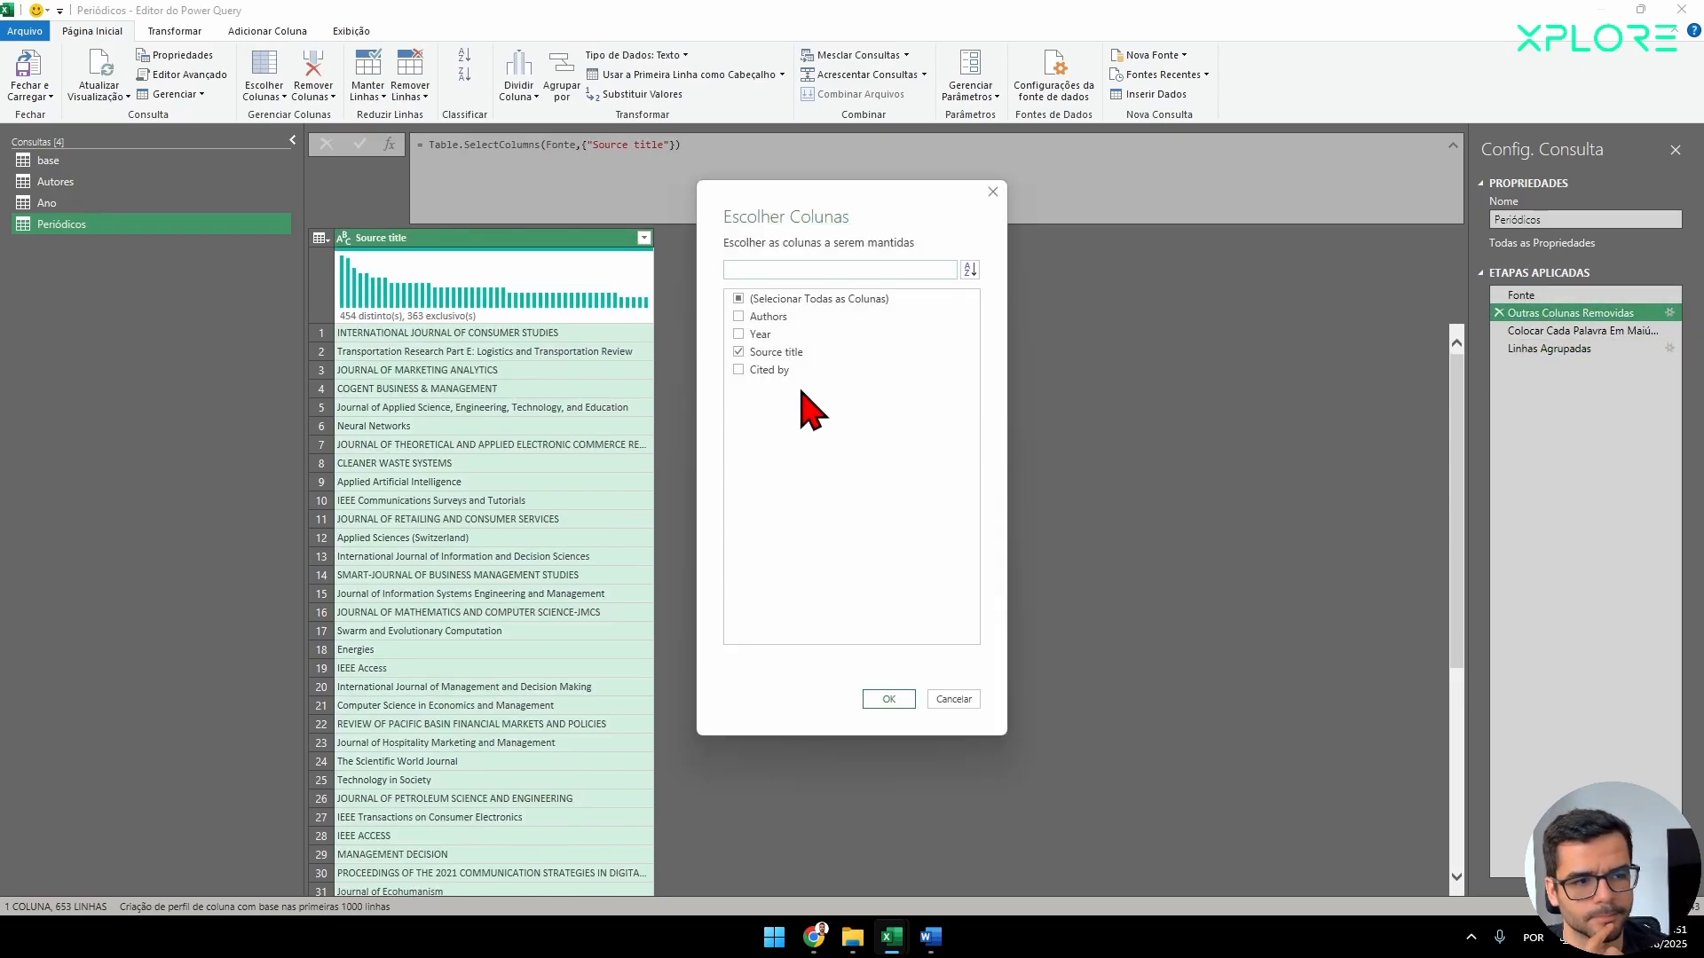
pyautogui.click(953, 699)
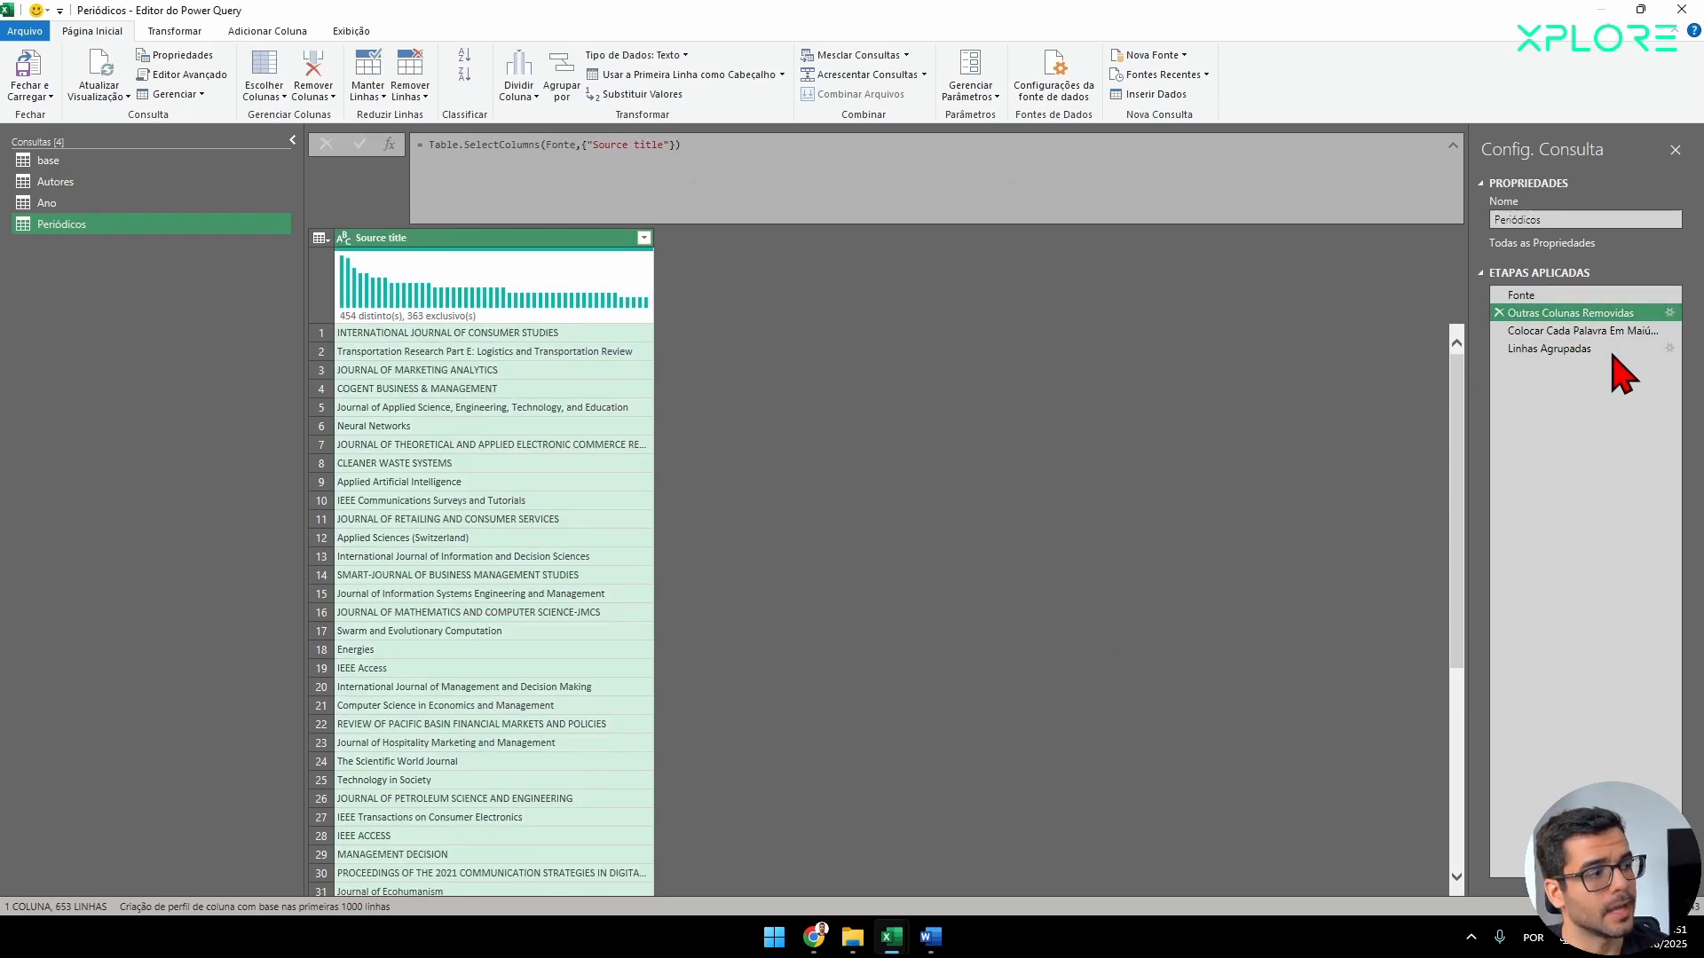
pyautogui.click(1670, 313)
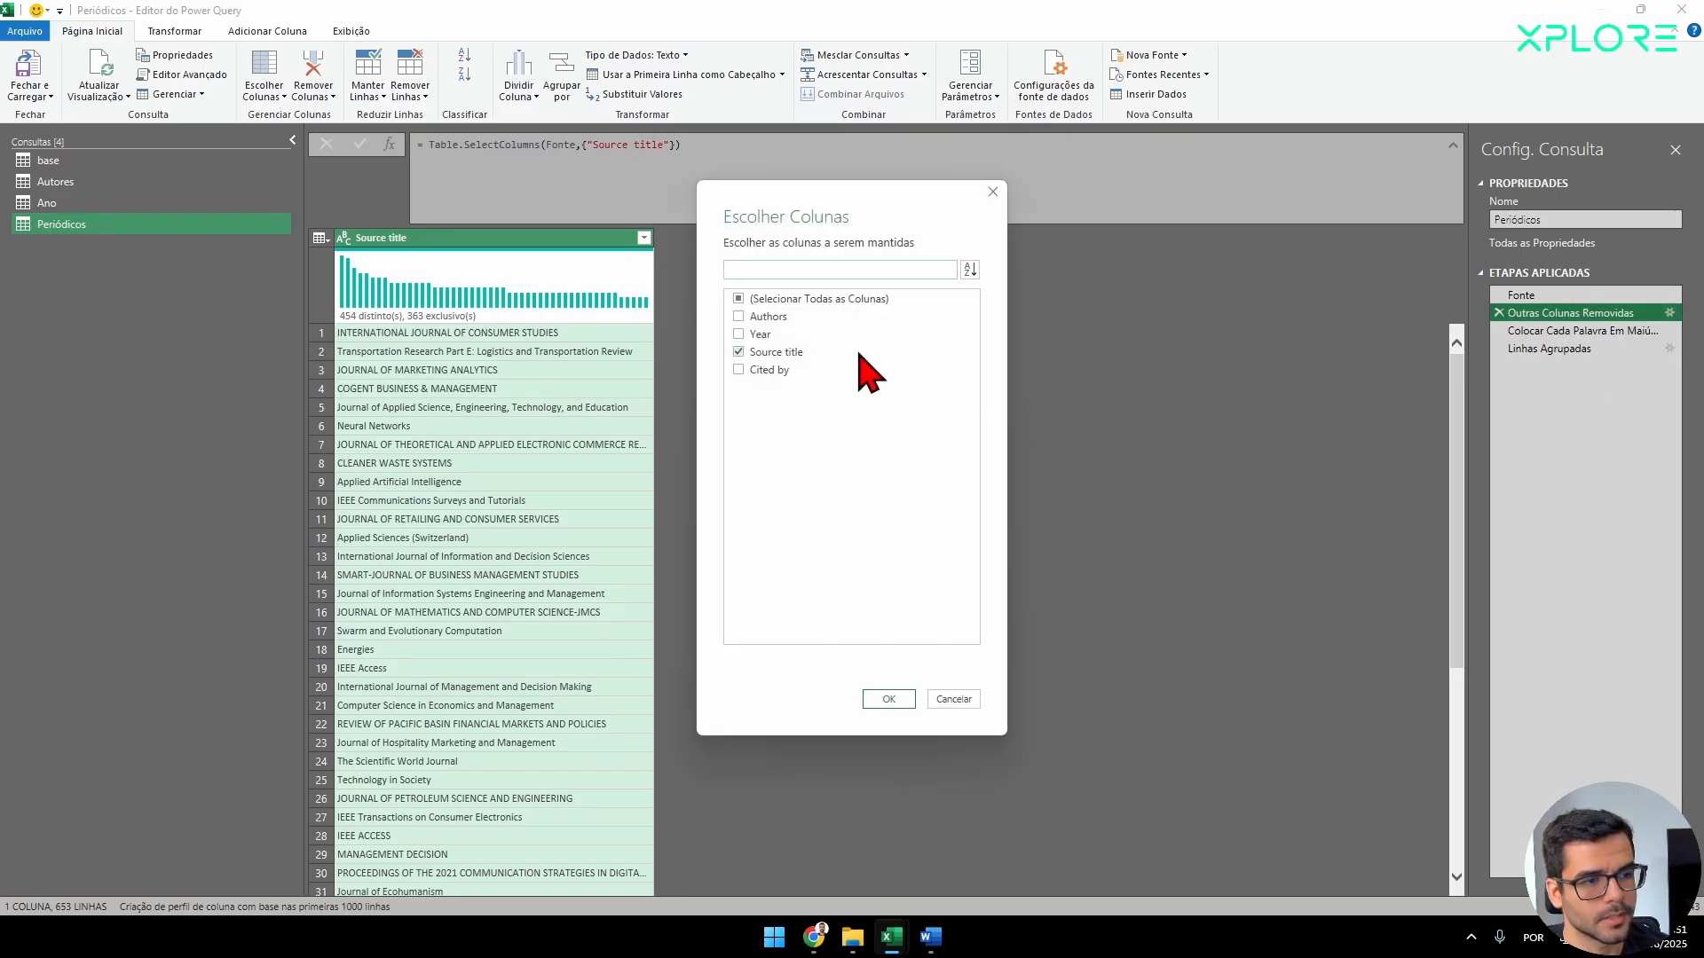
pyautogui.click(752, 369)
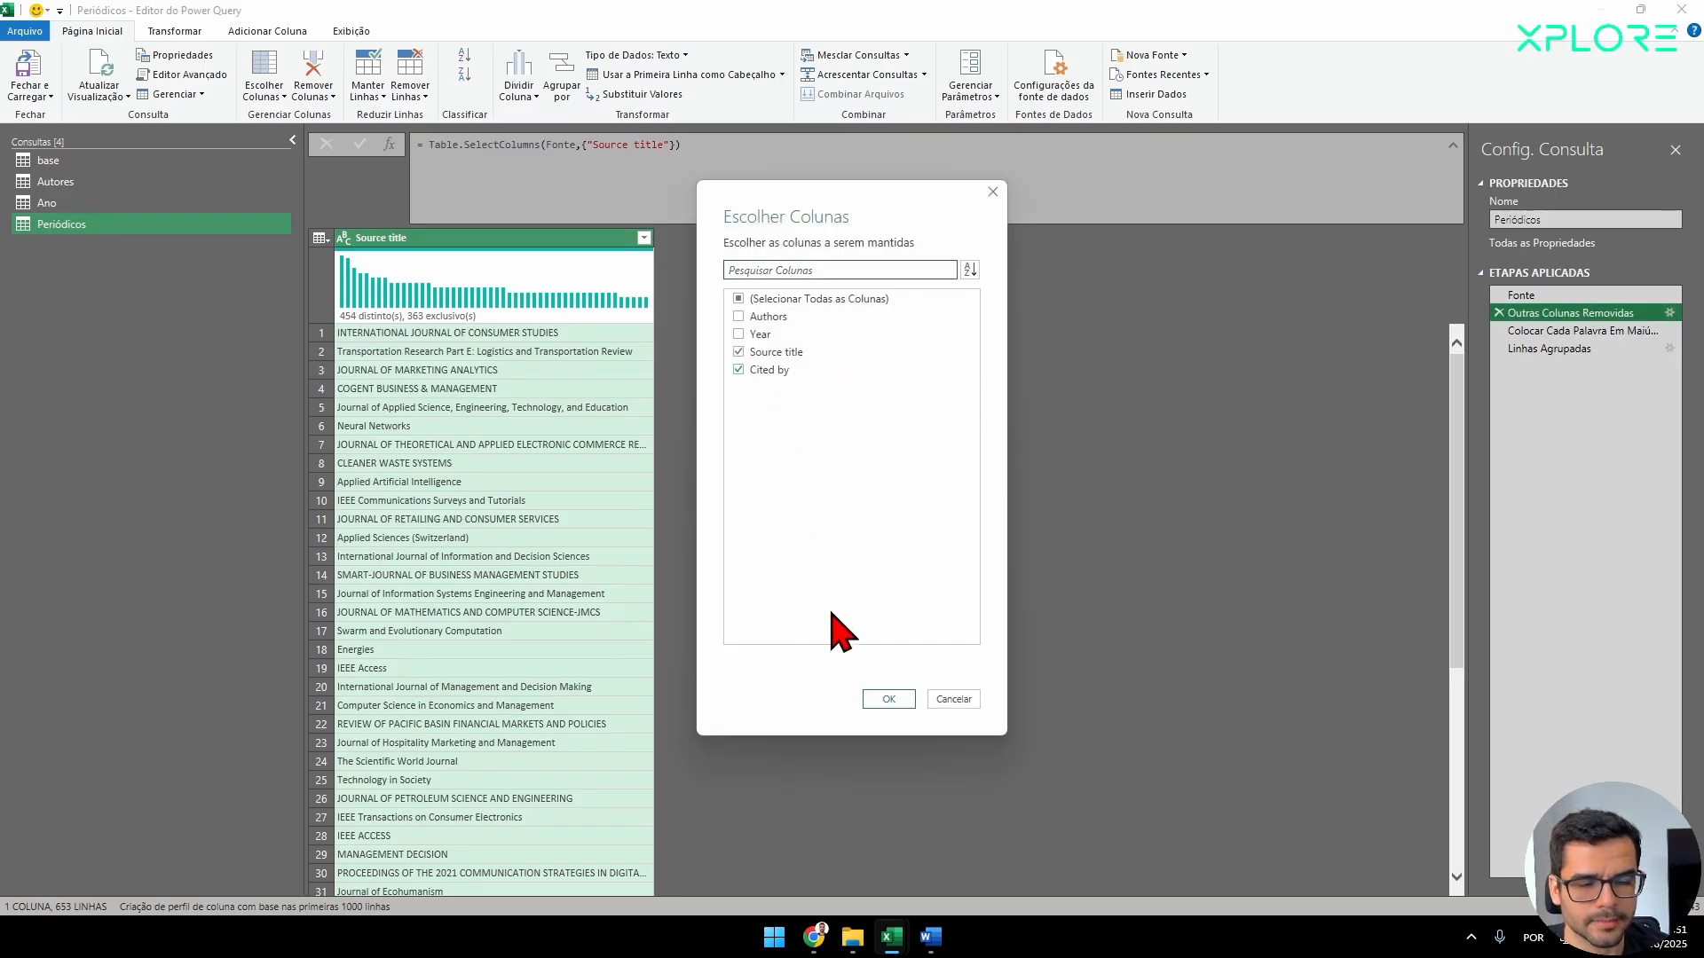
pyautogui.click(900, 701)
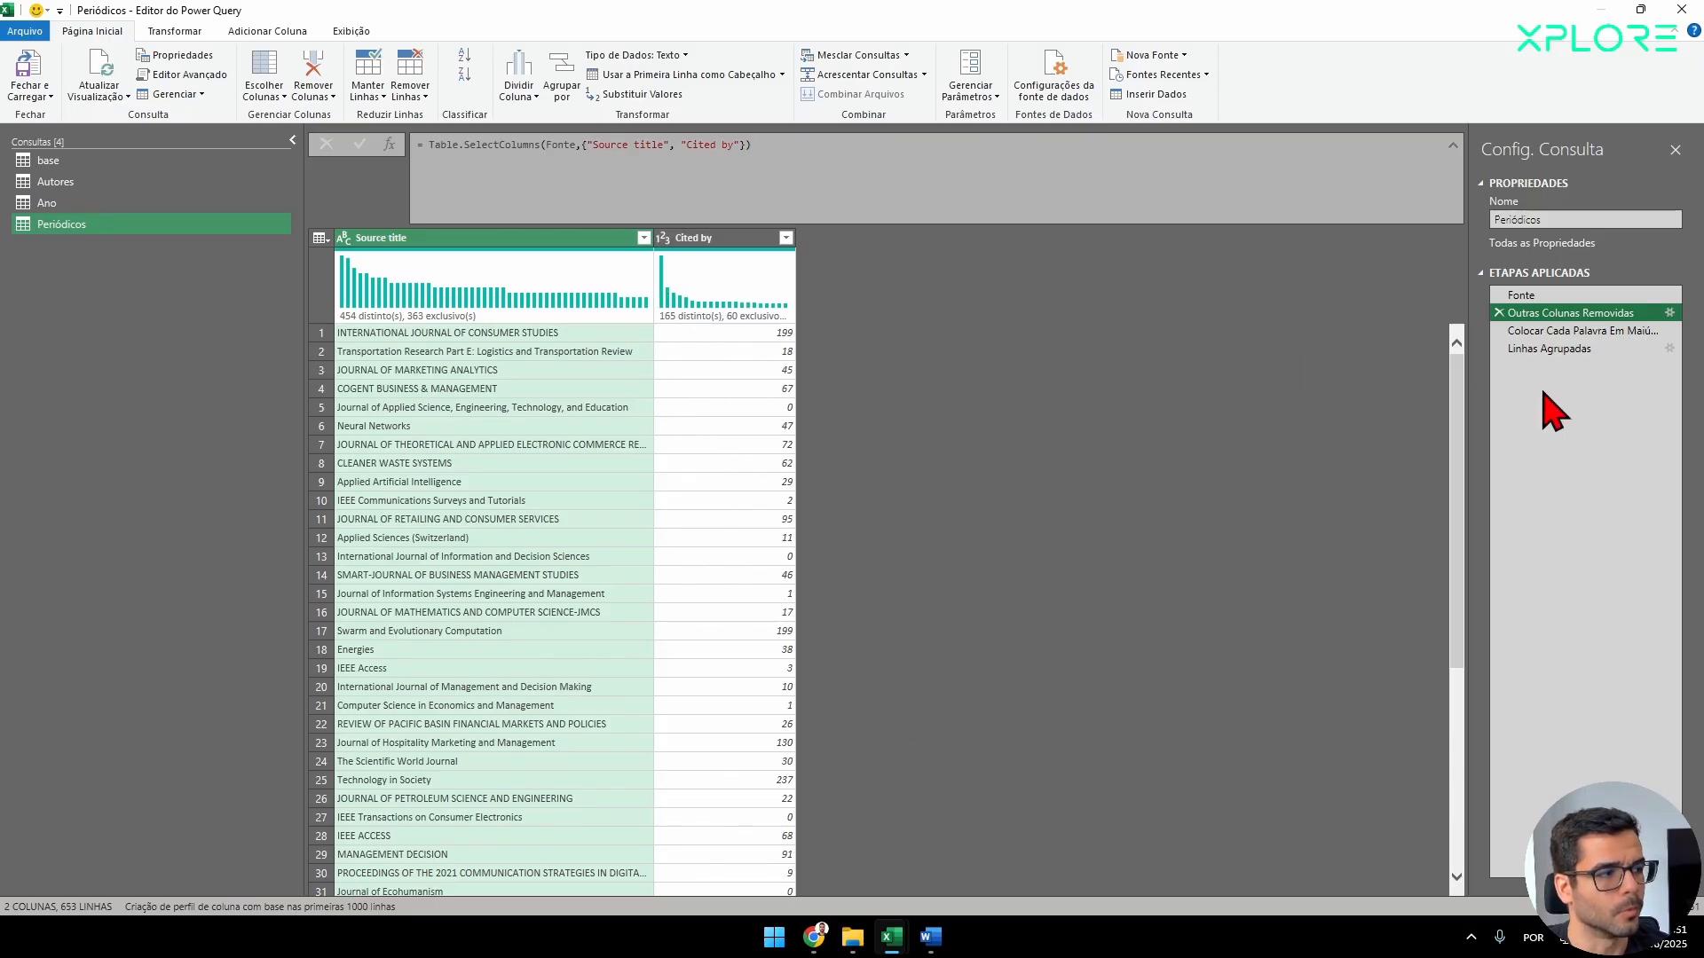
# Edit the Linhas Agrupadas step with advanced grouping, adding an aggregation named Citações that uses Soma on the Cited by column.
pyautogui.click(1575, 349)
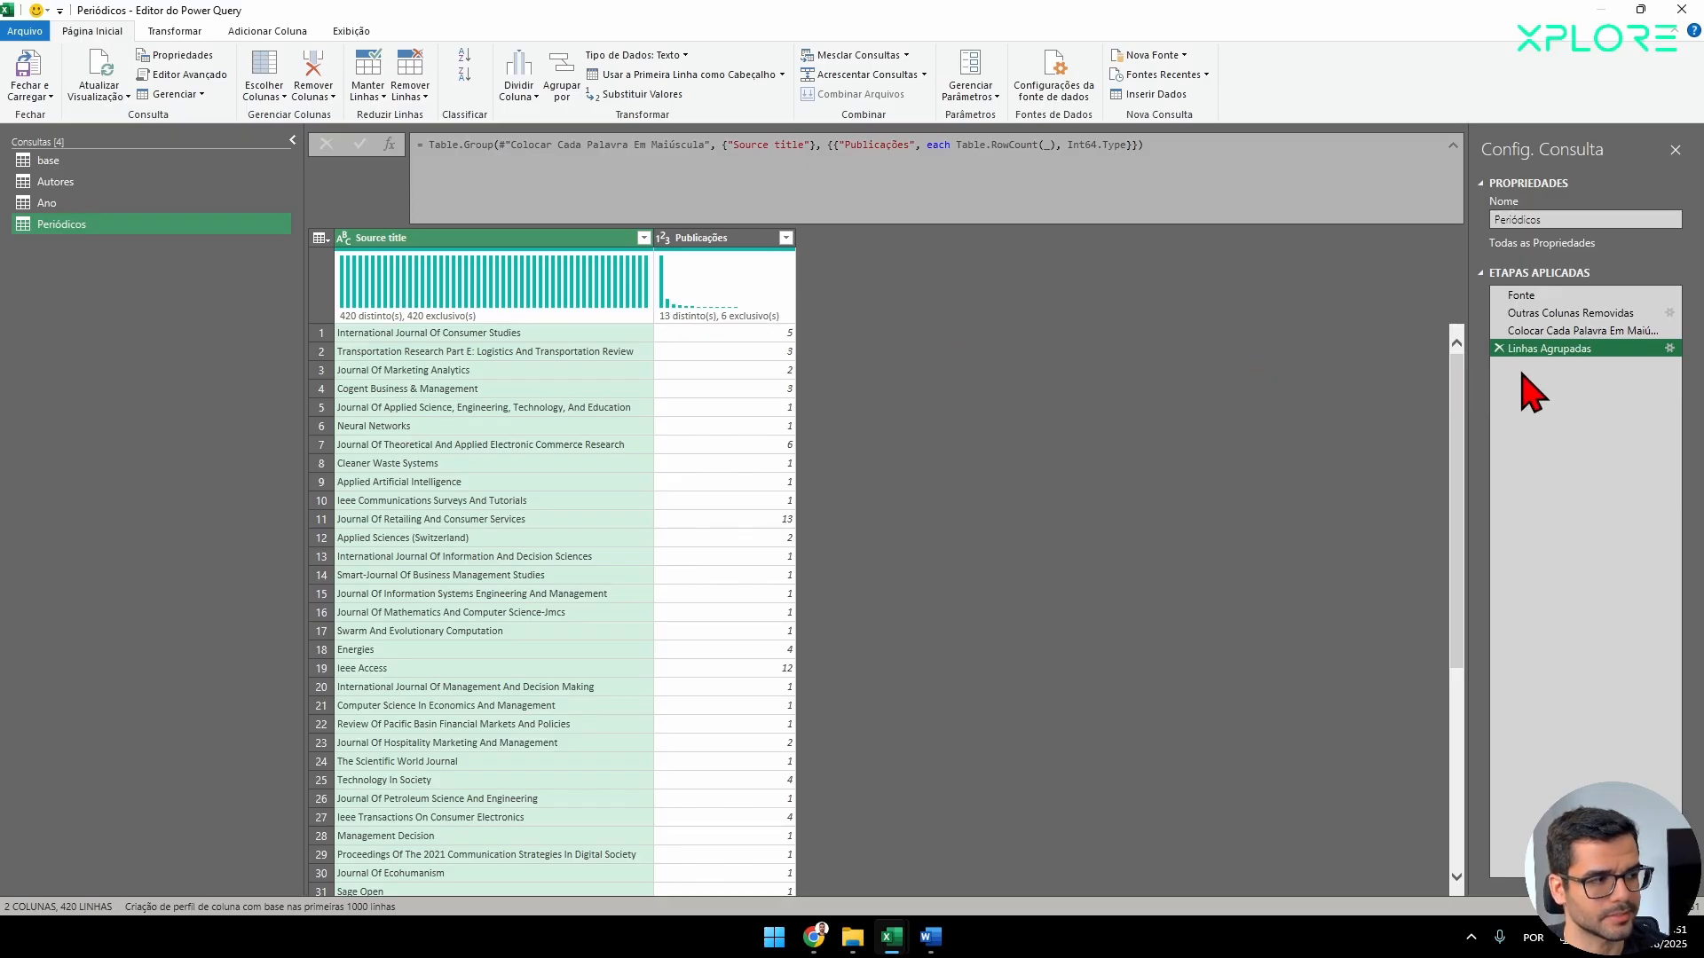
pyautogui.click(1669, 348)
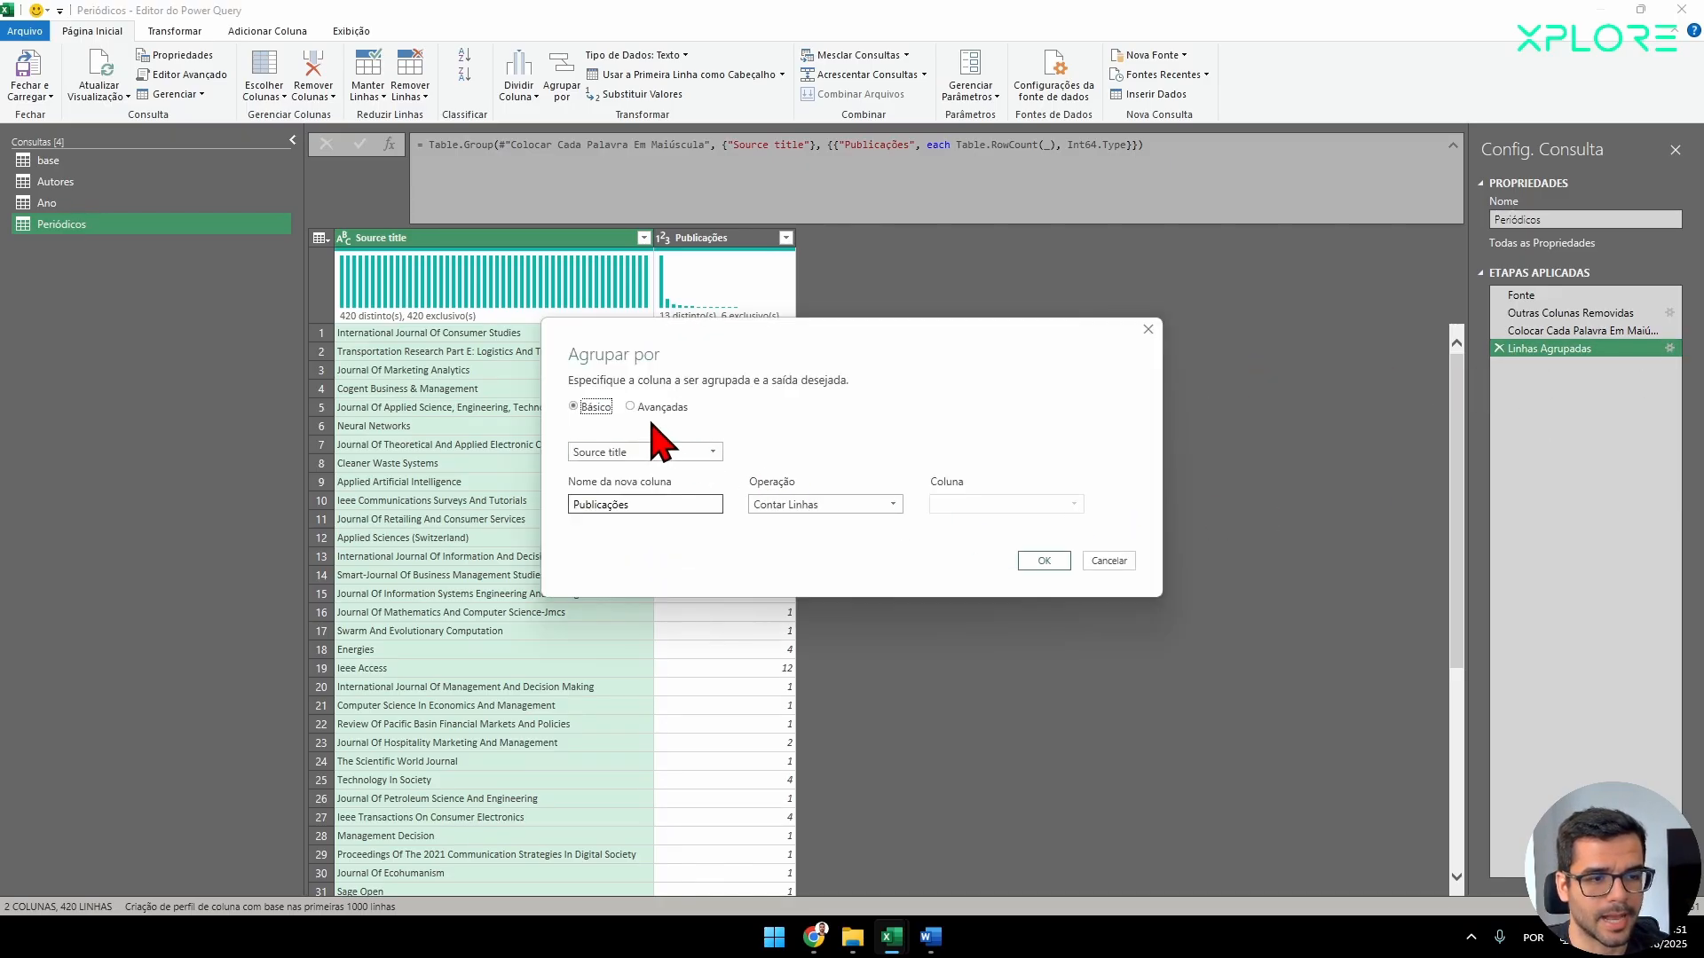
pyautogui.click(680, 409)
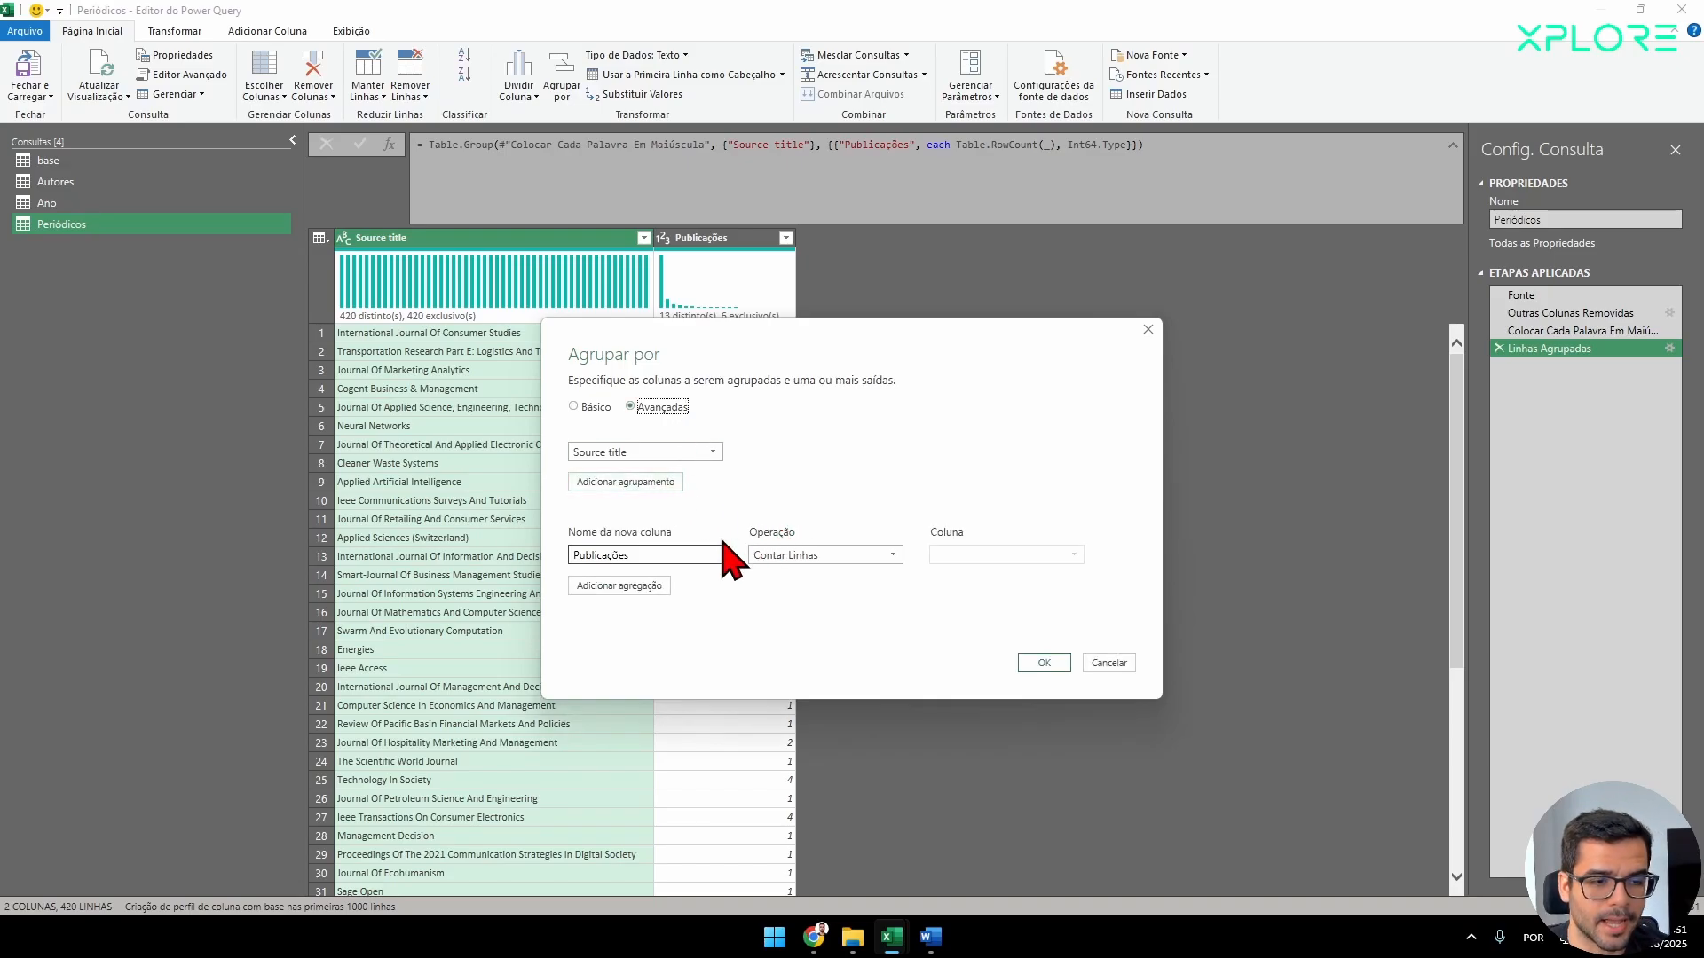
pyautogui.click(603, 587)
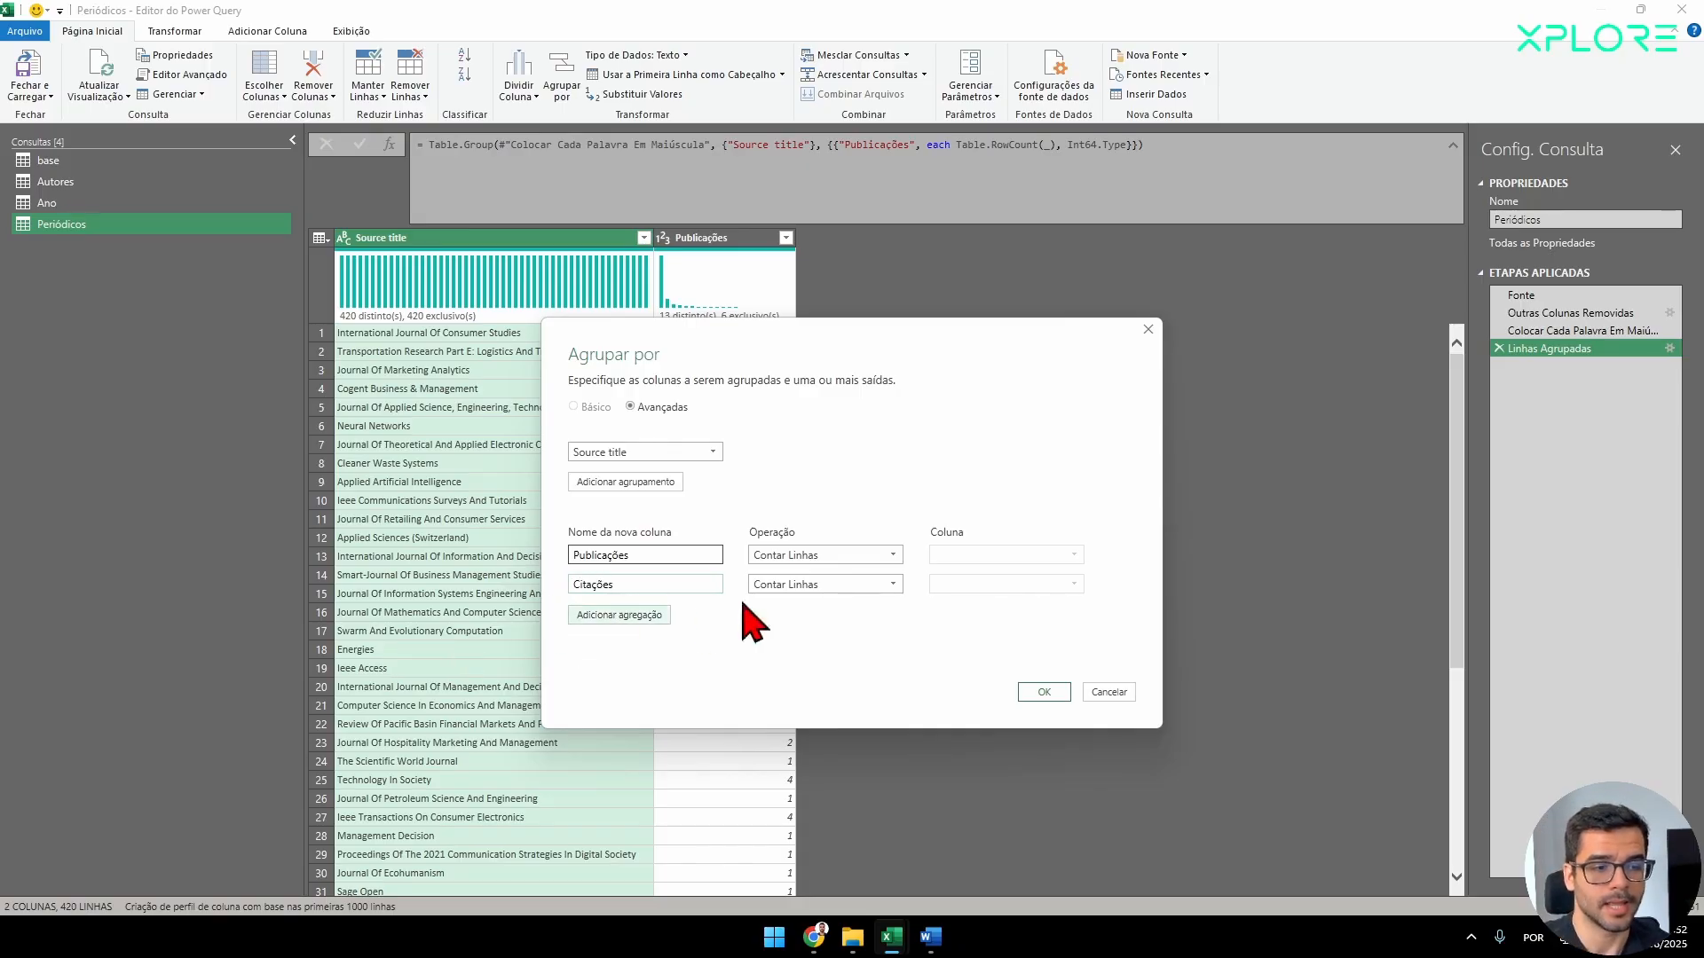
pyautogui.click(786, 585)
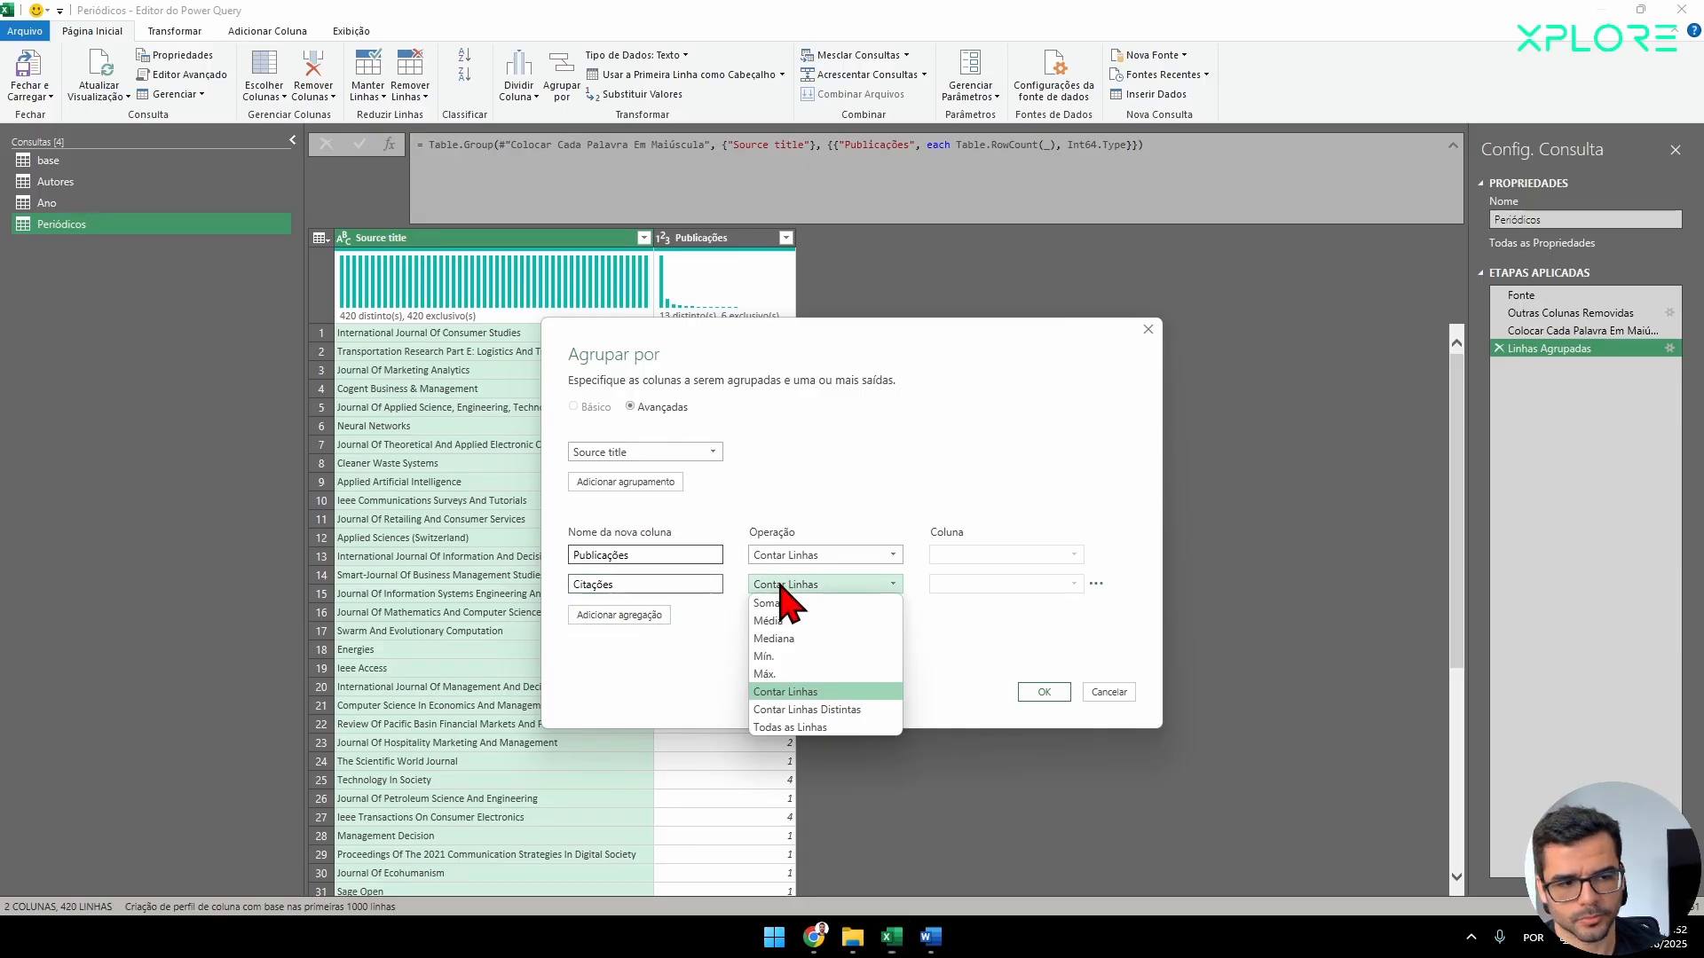
pyautogui.click(791, 604)
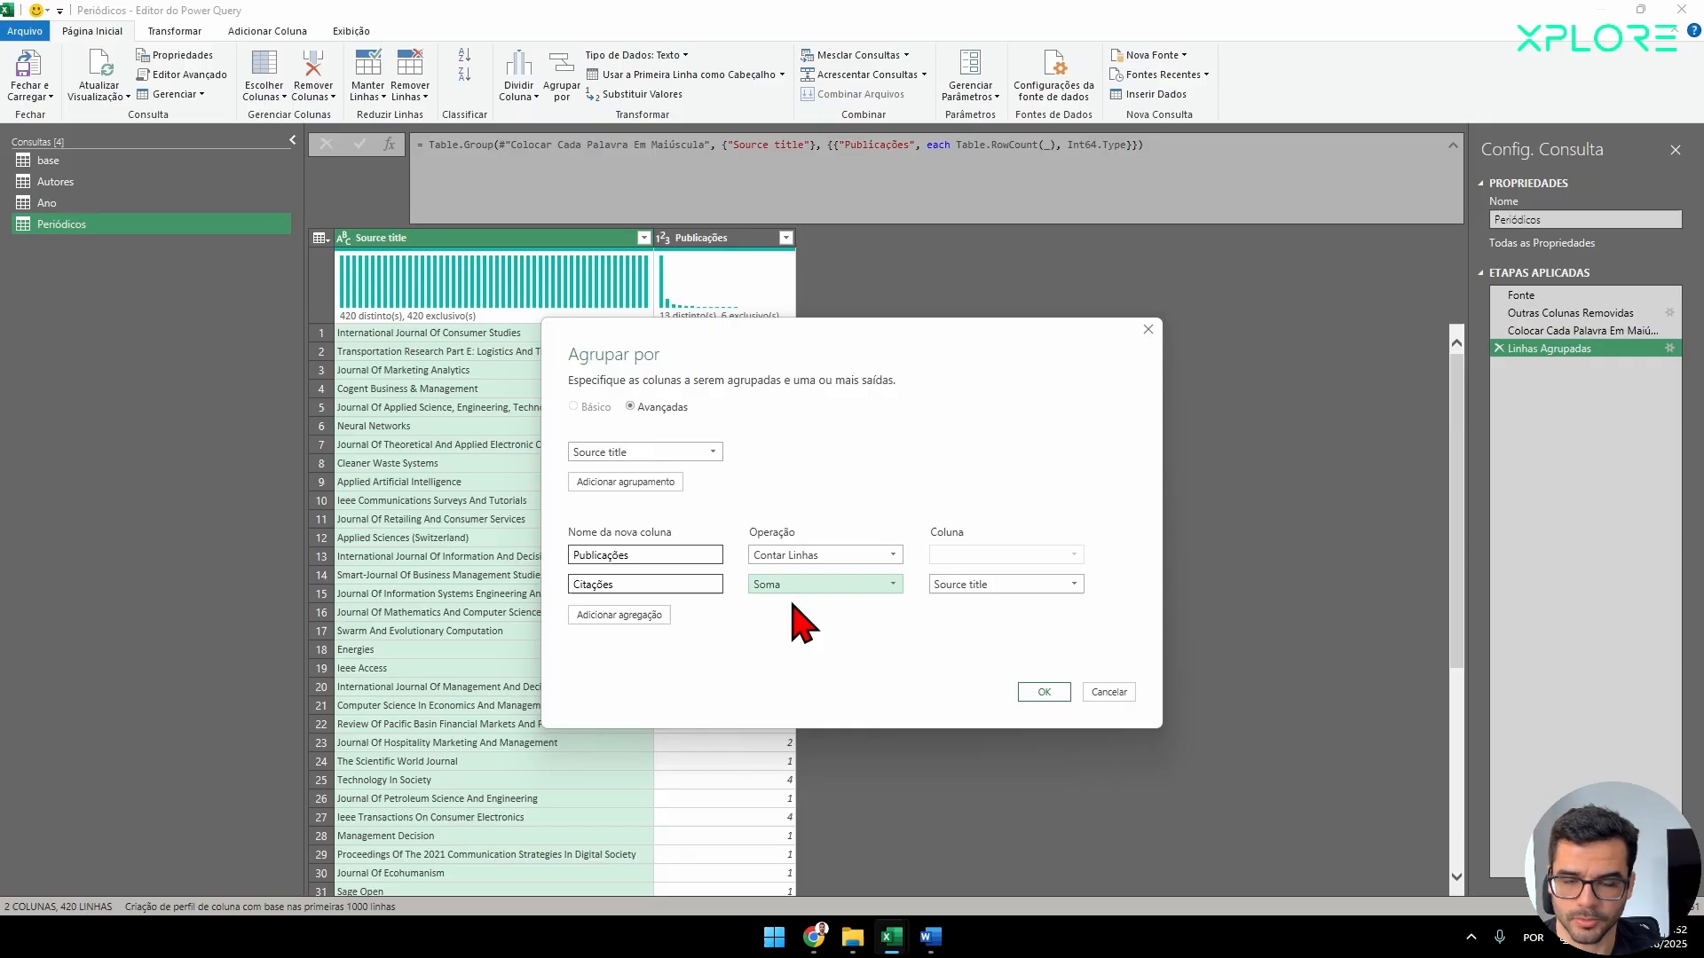
pyautogui.click(964, 587)
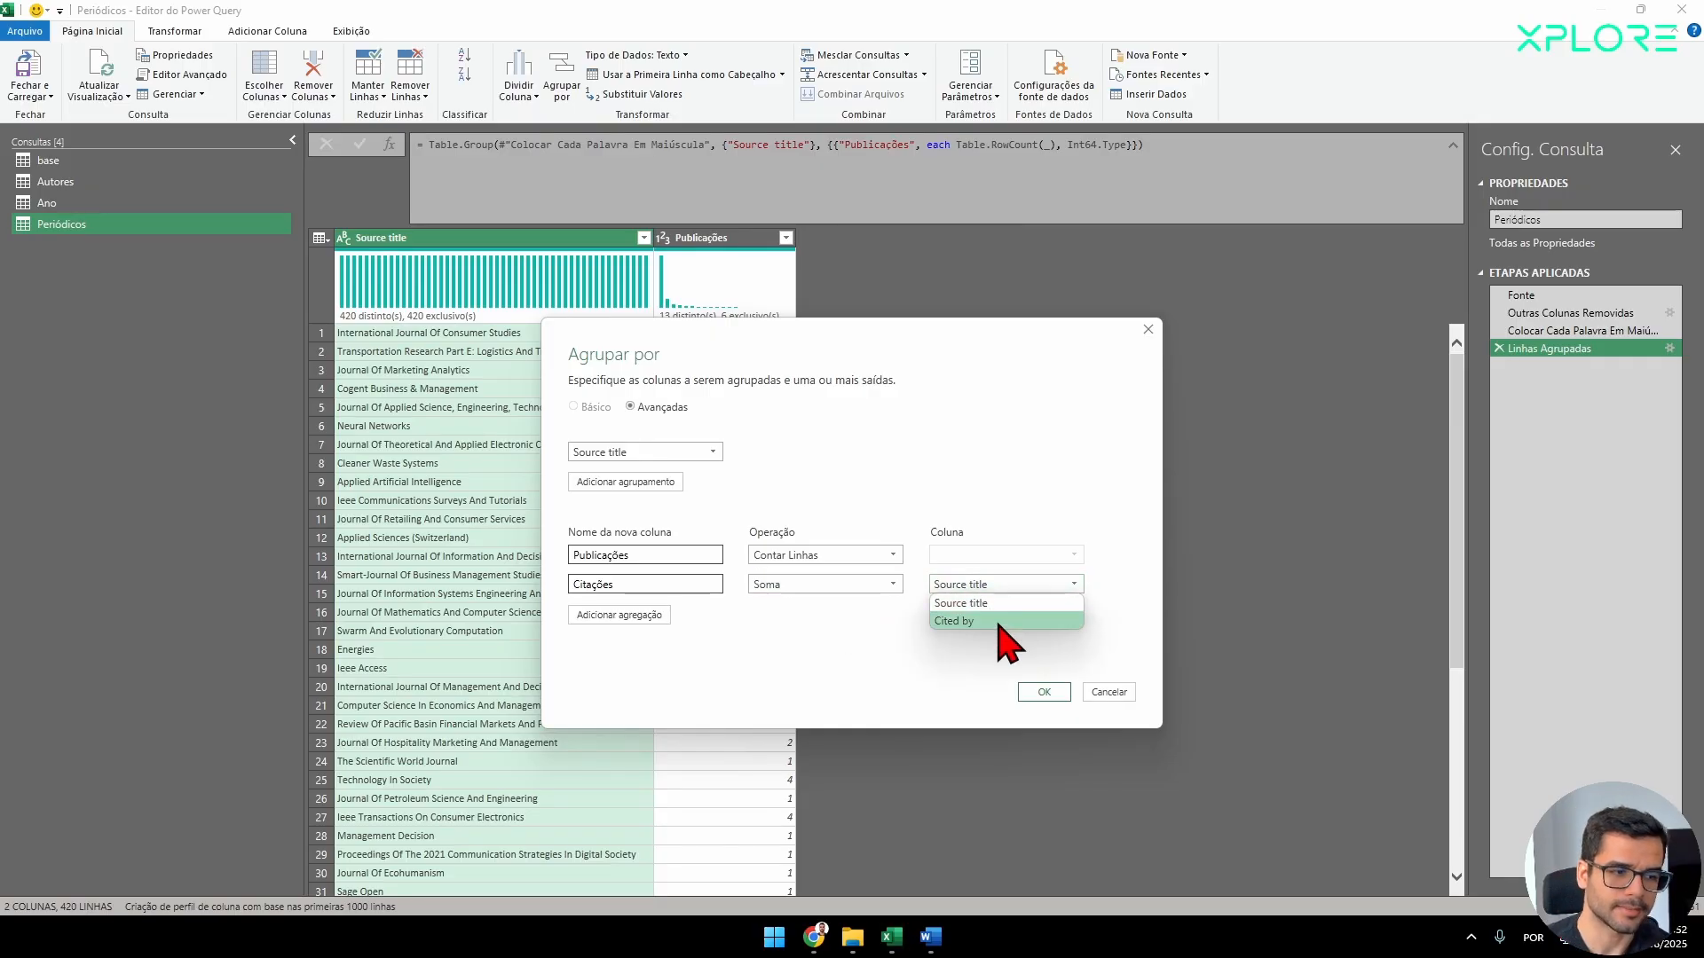
pyautogui.click(1001, 633)
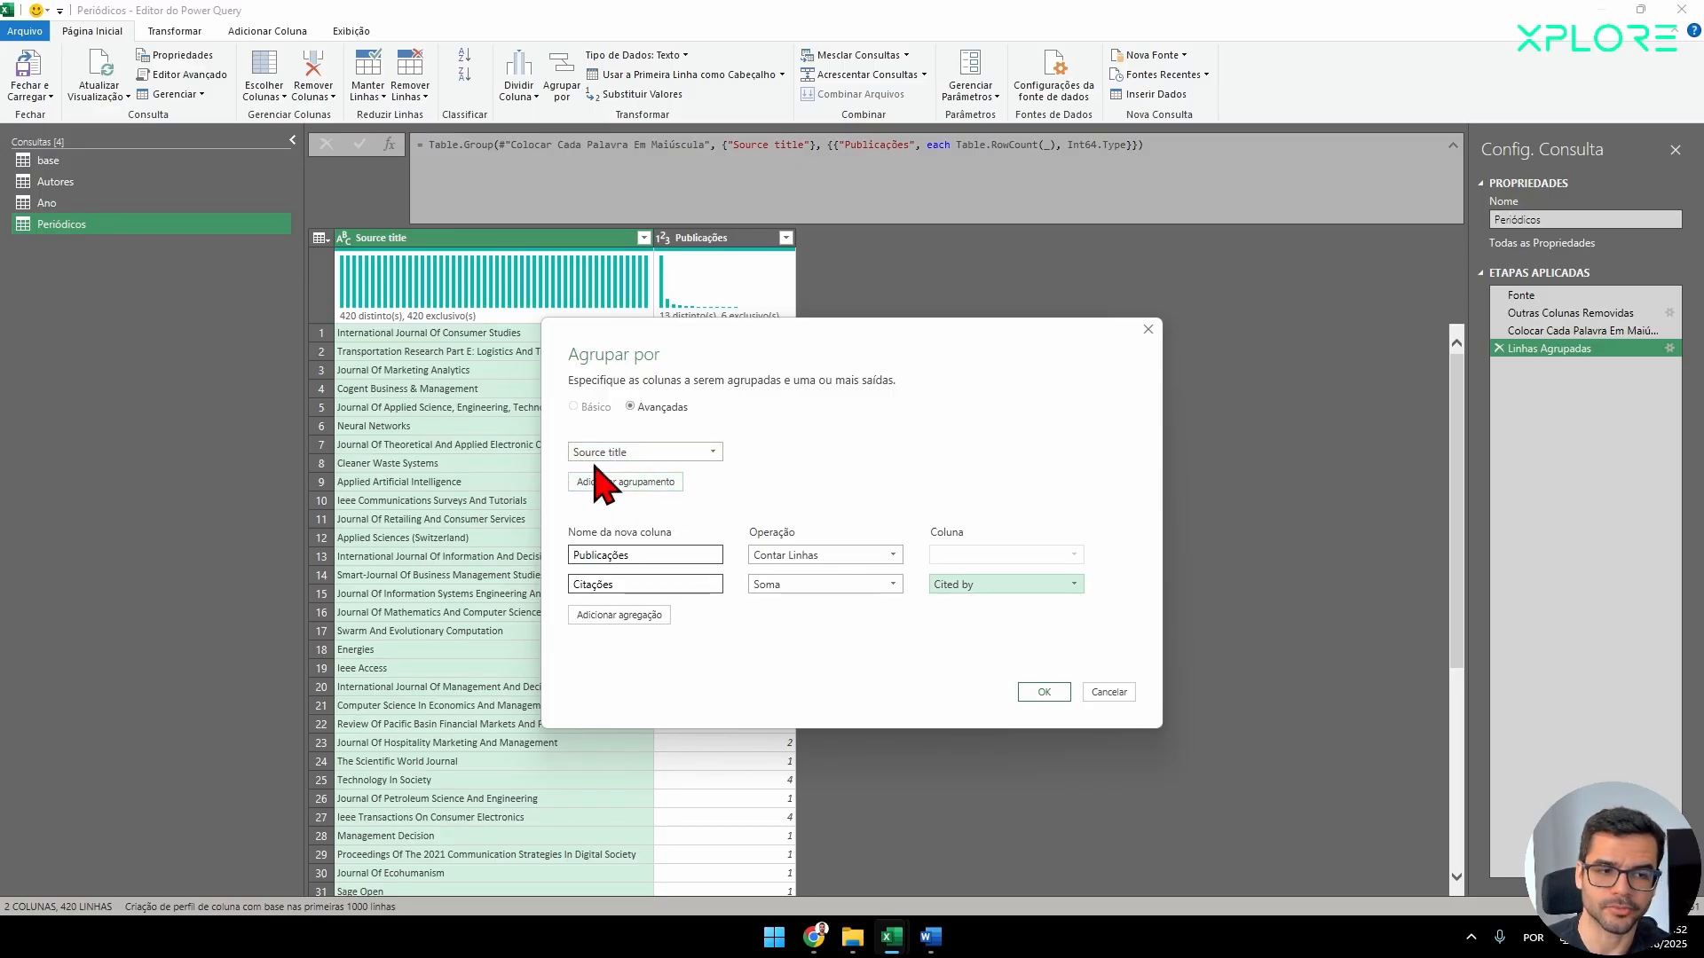
pyautogui.click(1044, 692)
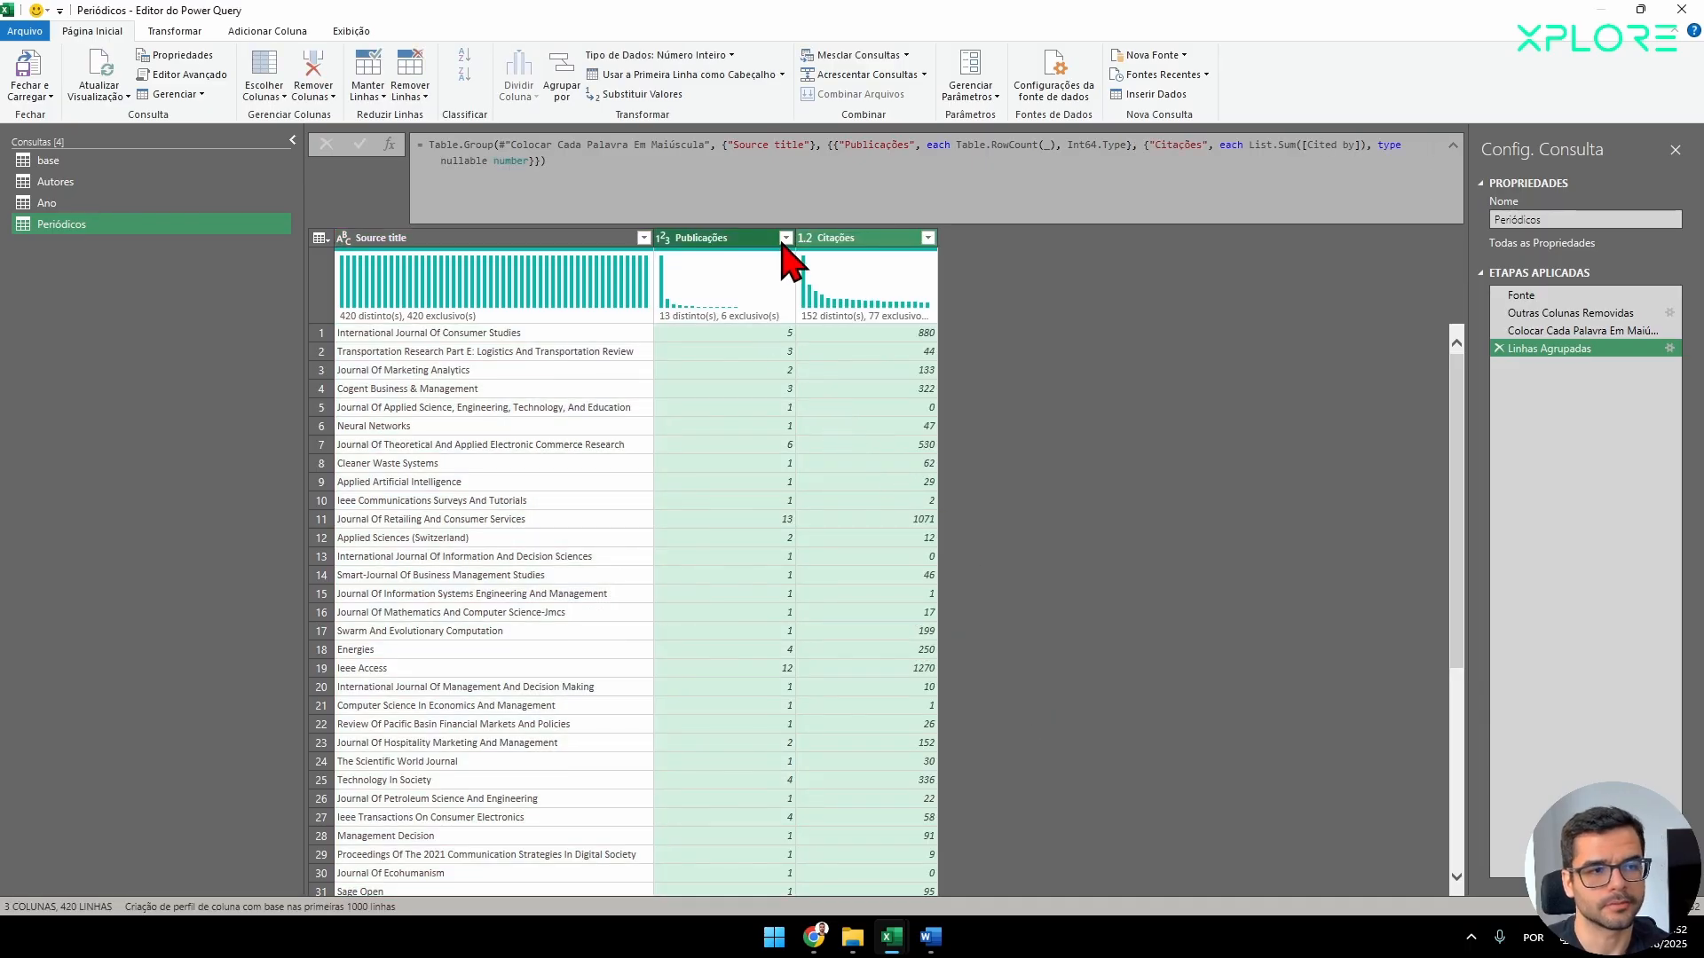
# Sort the Publicações column of the Periódicos query in descending order and look over the ranked journals.
pyautogui.click(785, 239)
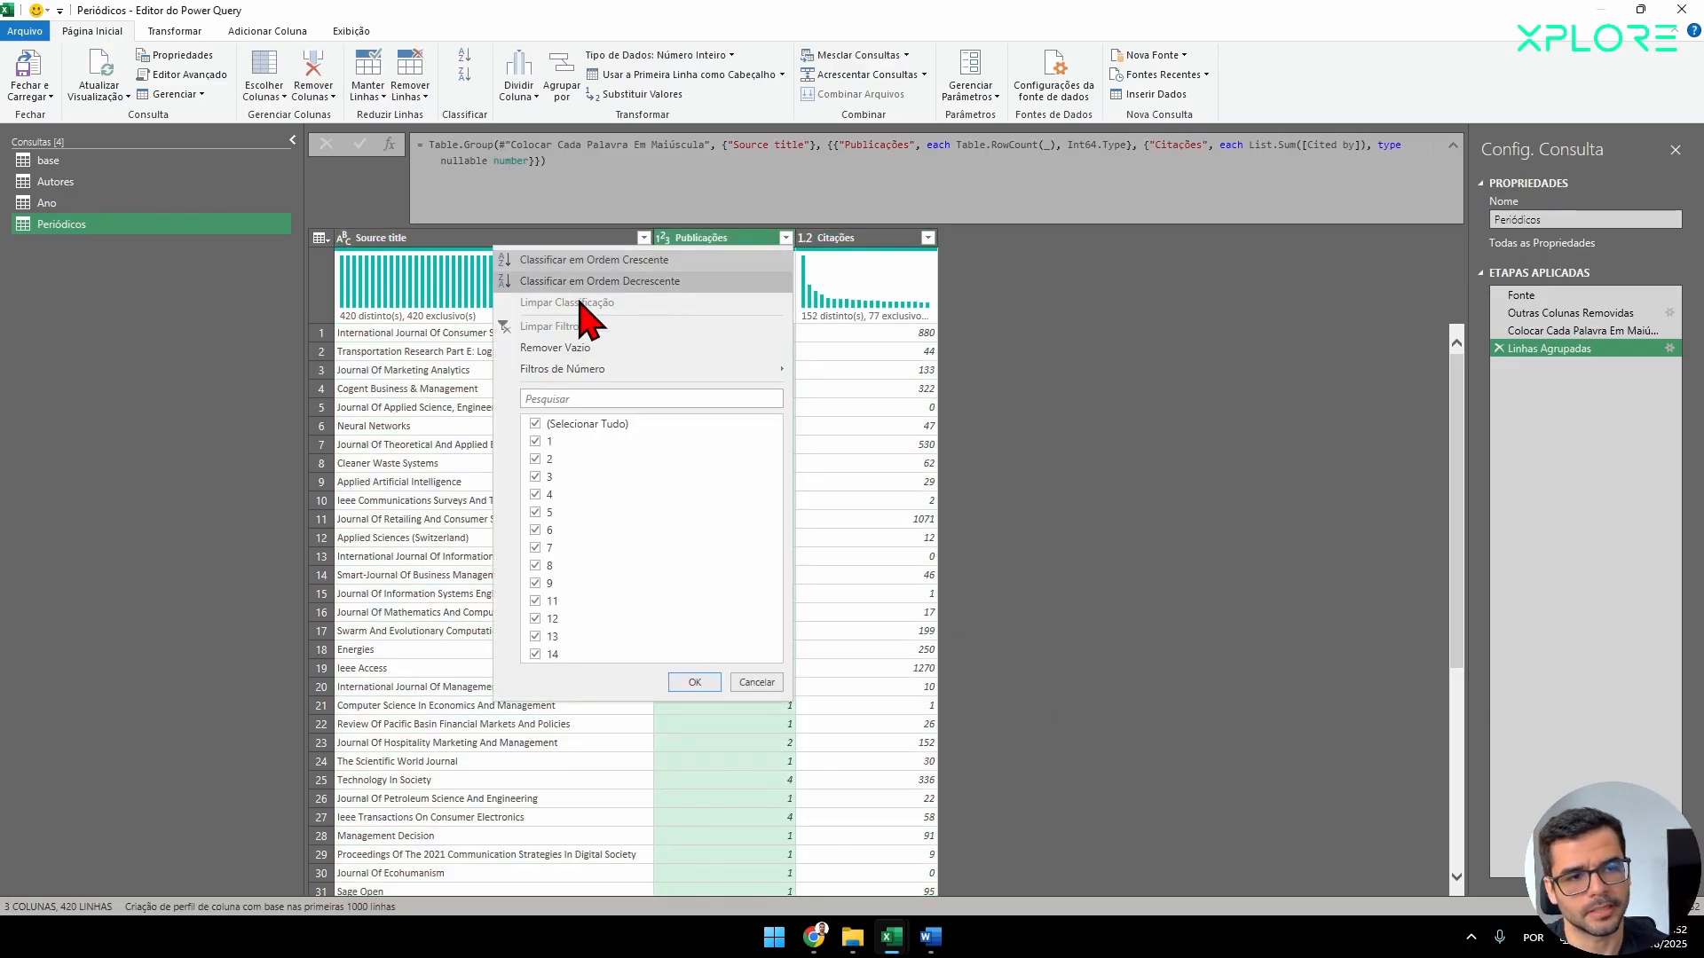
pyautogui.click(600, 280)
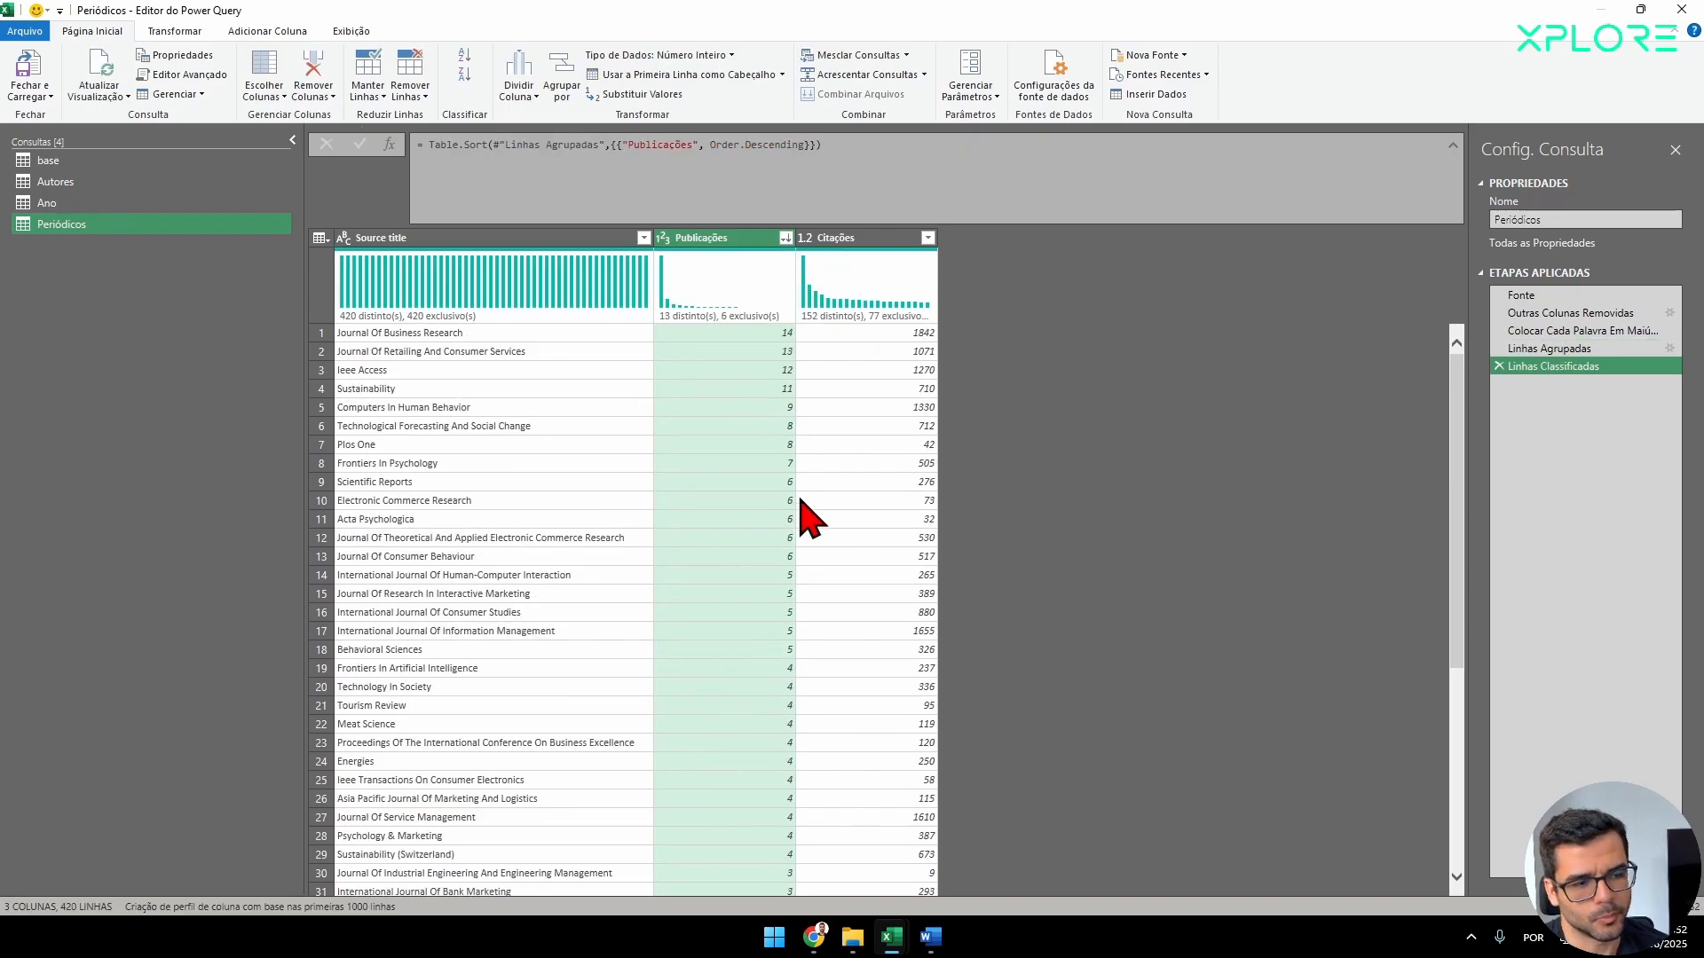
pyautogui.scroll(-4, 839, 555)
pyautogui.scroll(-7, 852, 560)
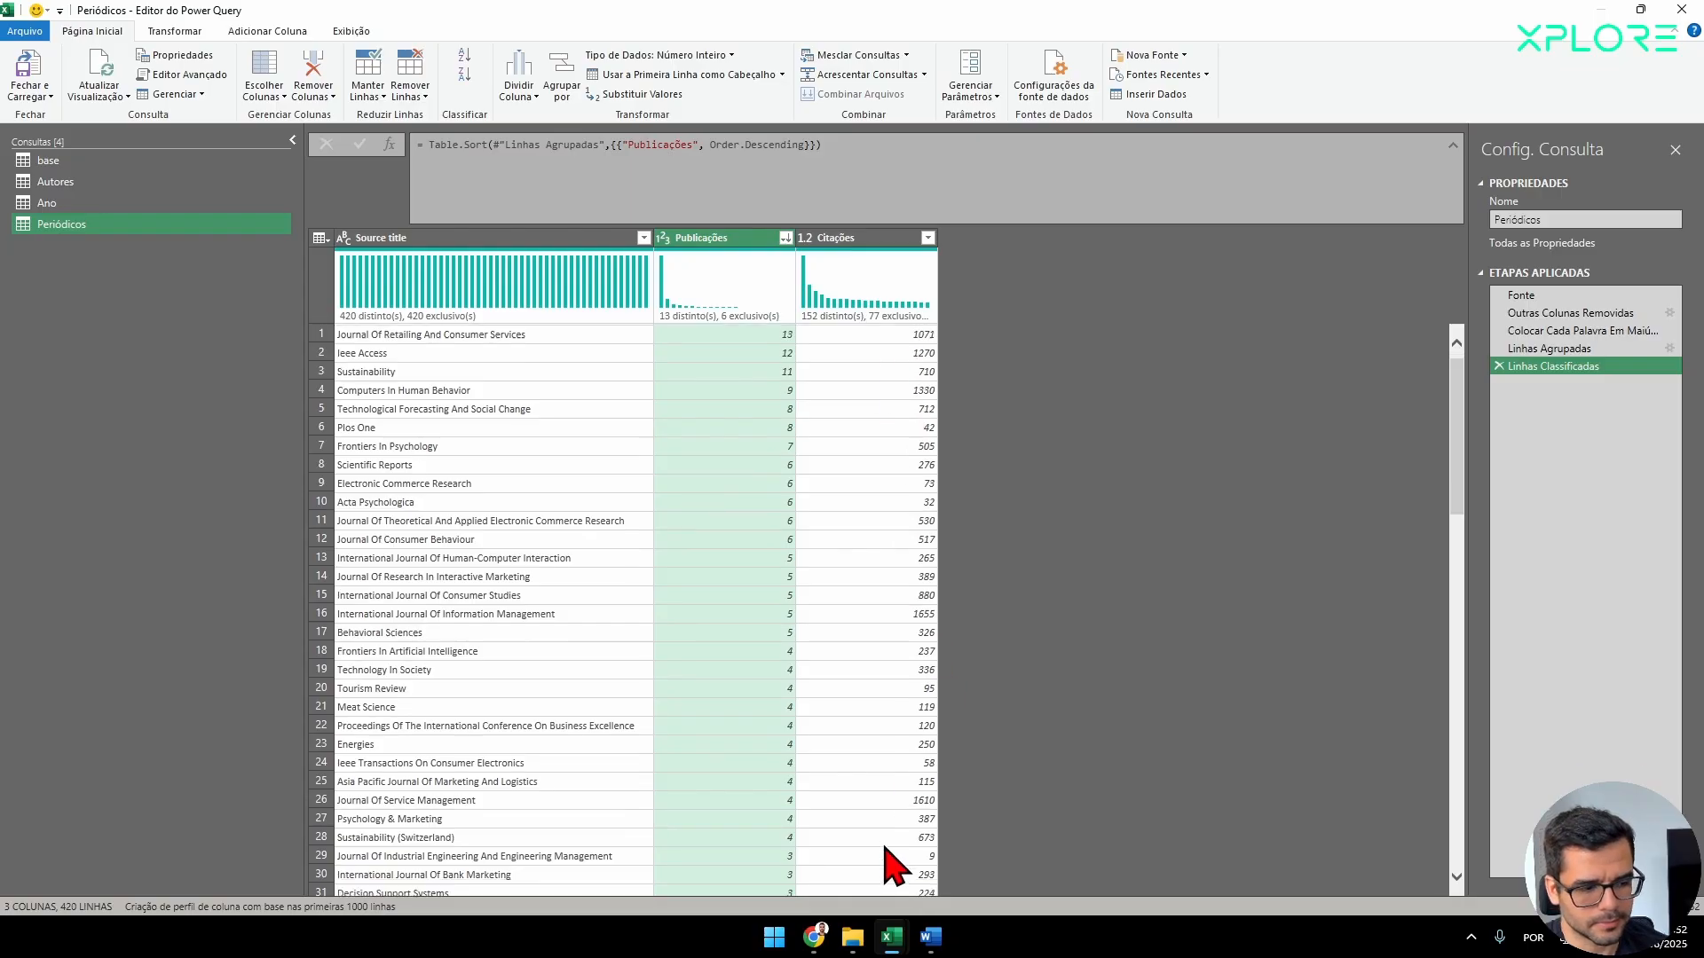
pyautogui.scroll(12, 910, 798)
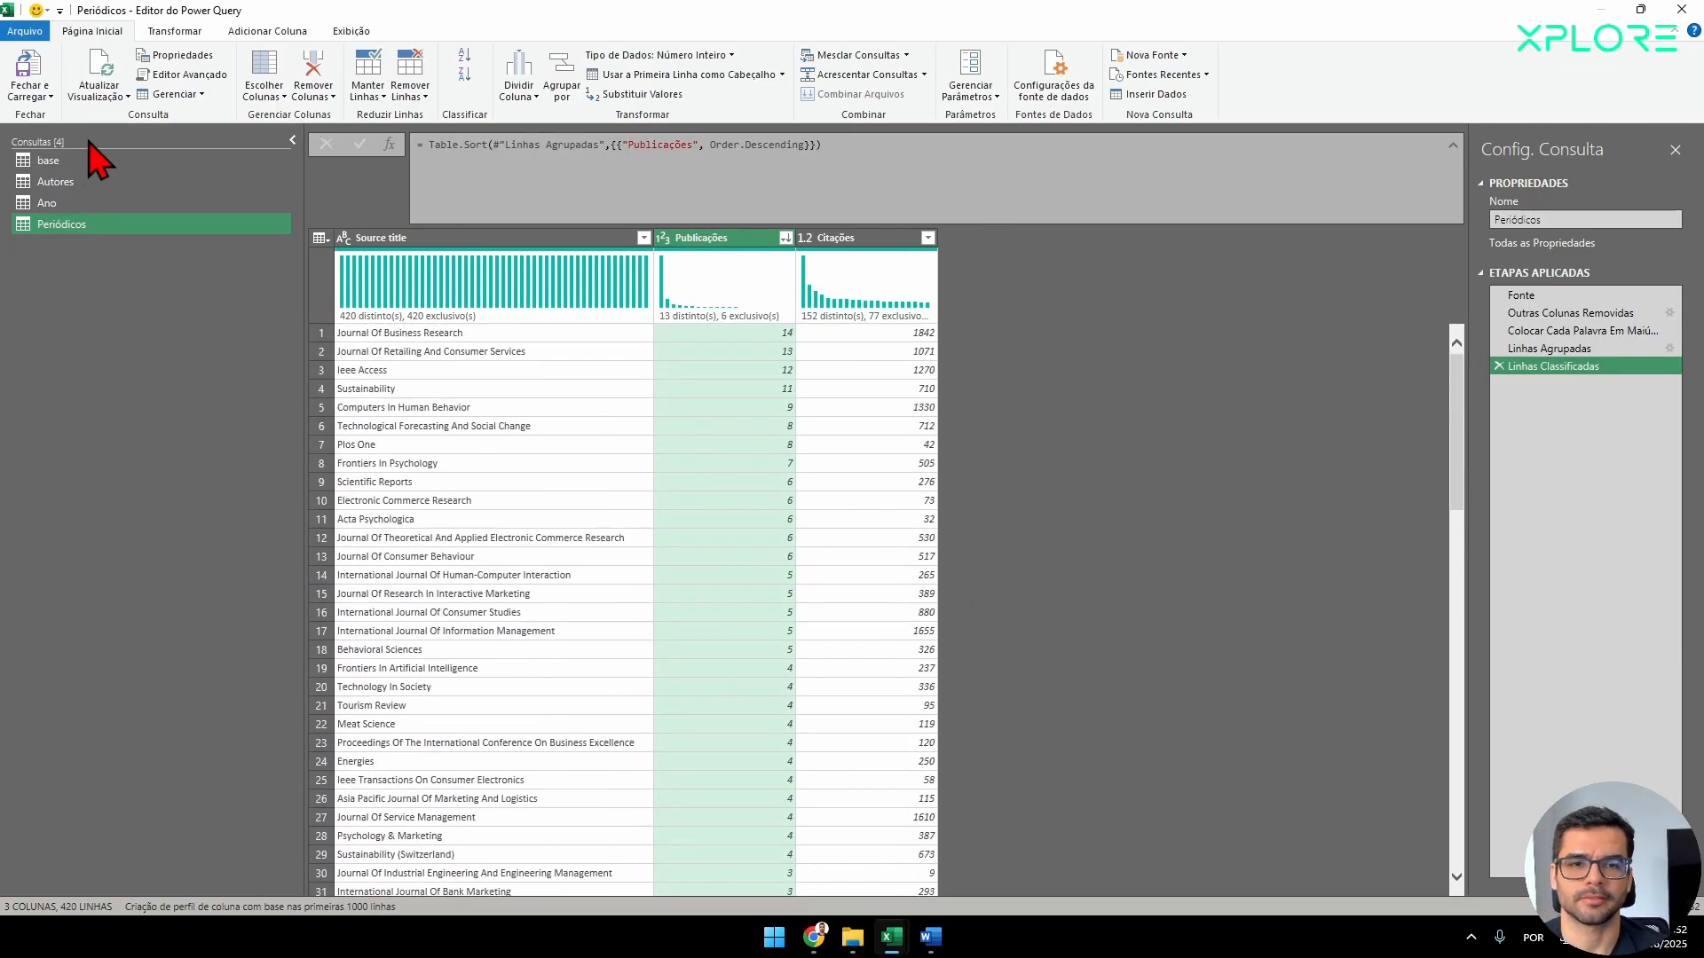
# Check the Autores, Ano and Periódicos queries, then close the query editor and load the queries into the workbook.
pyautogui.click(81, 182)
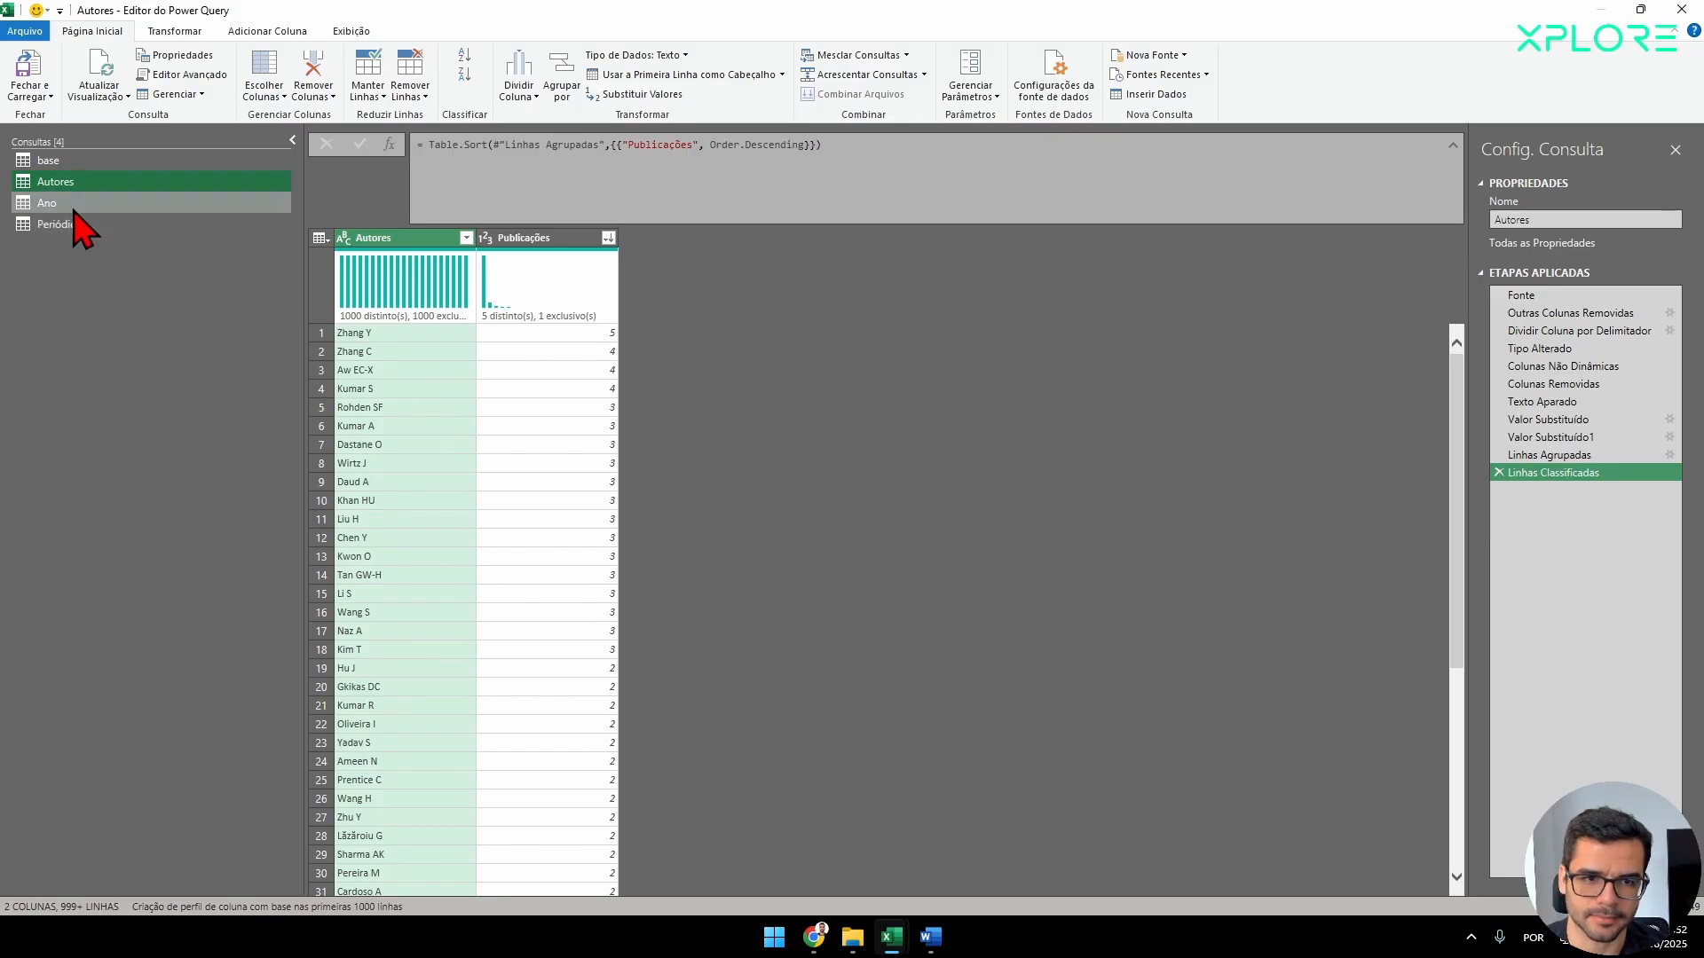
pyautogui.click(69, 205)
pyautogui.click(77, 223)
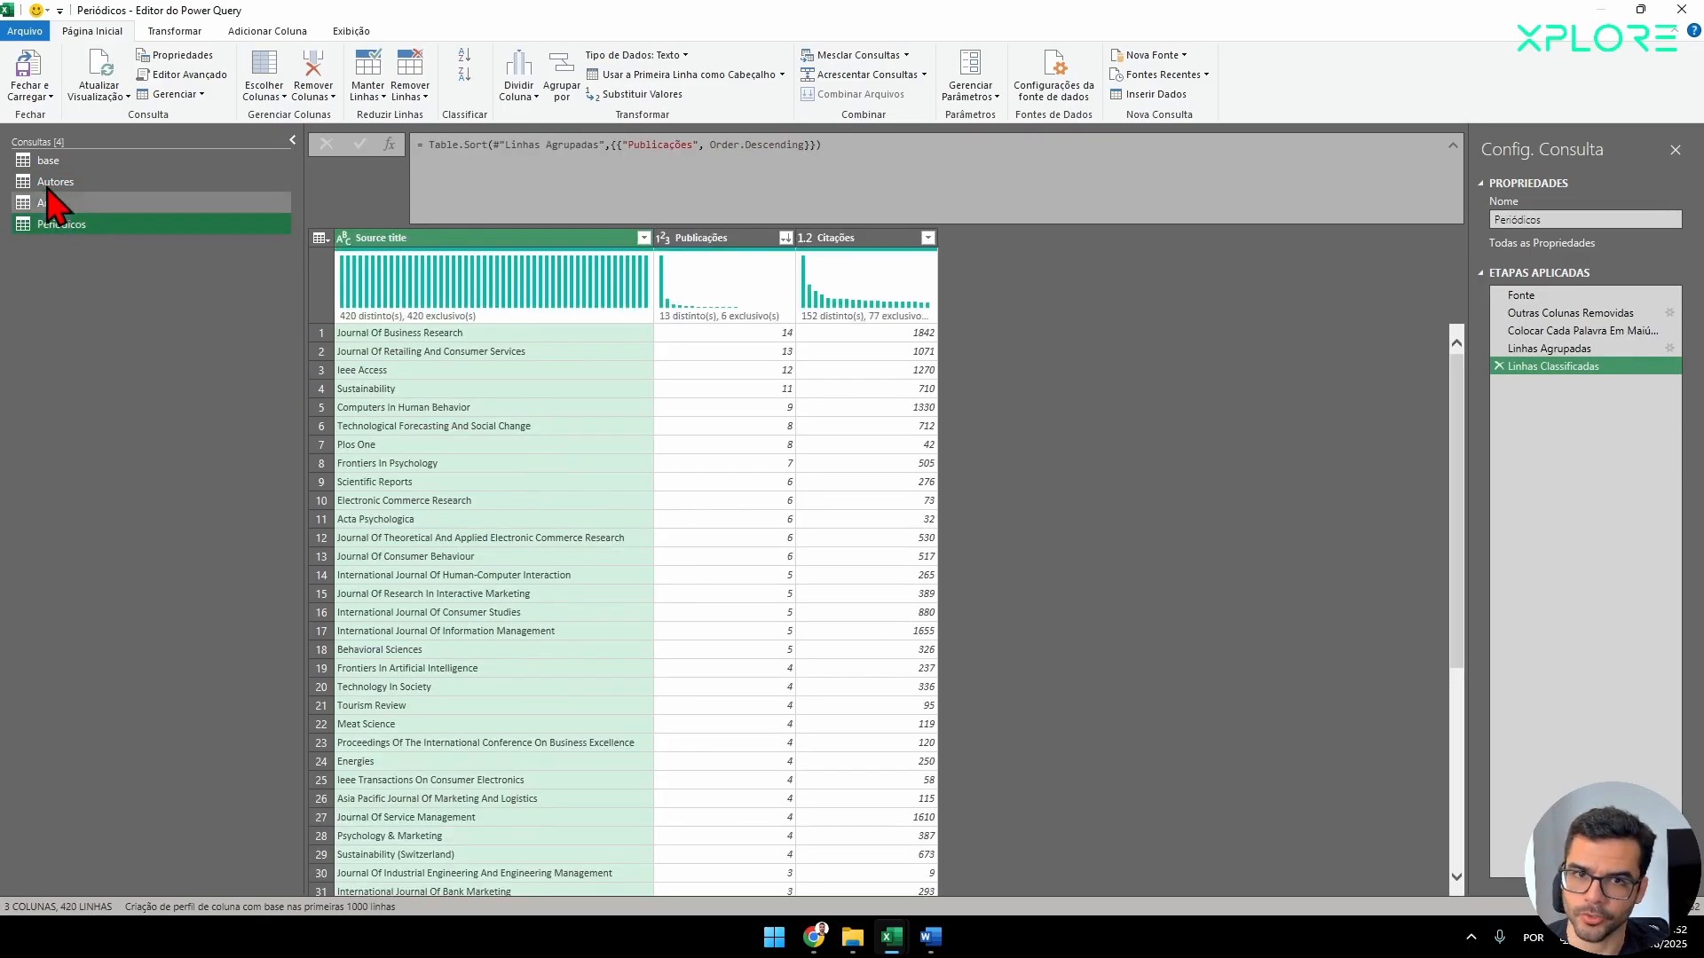
pyautogui.click(40, 71)
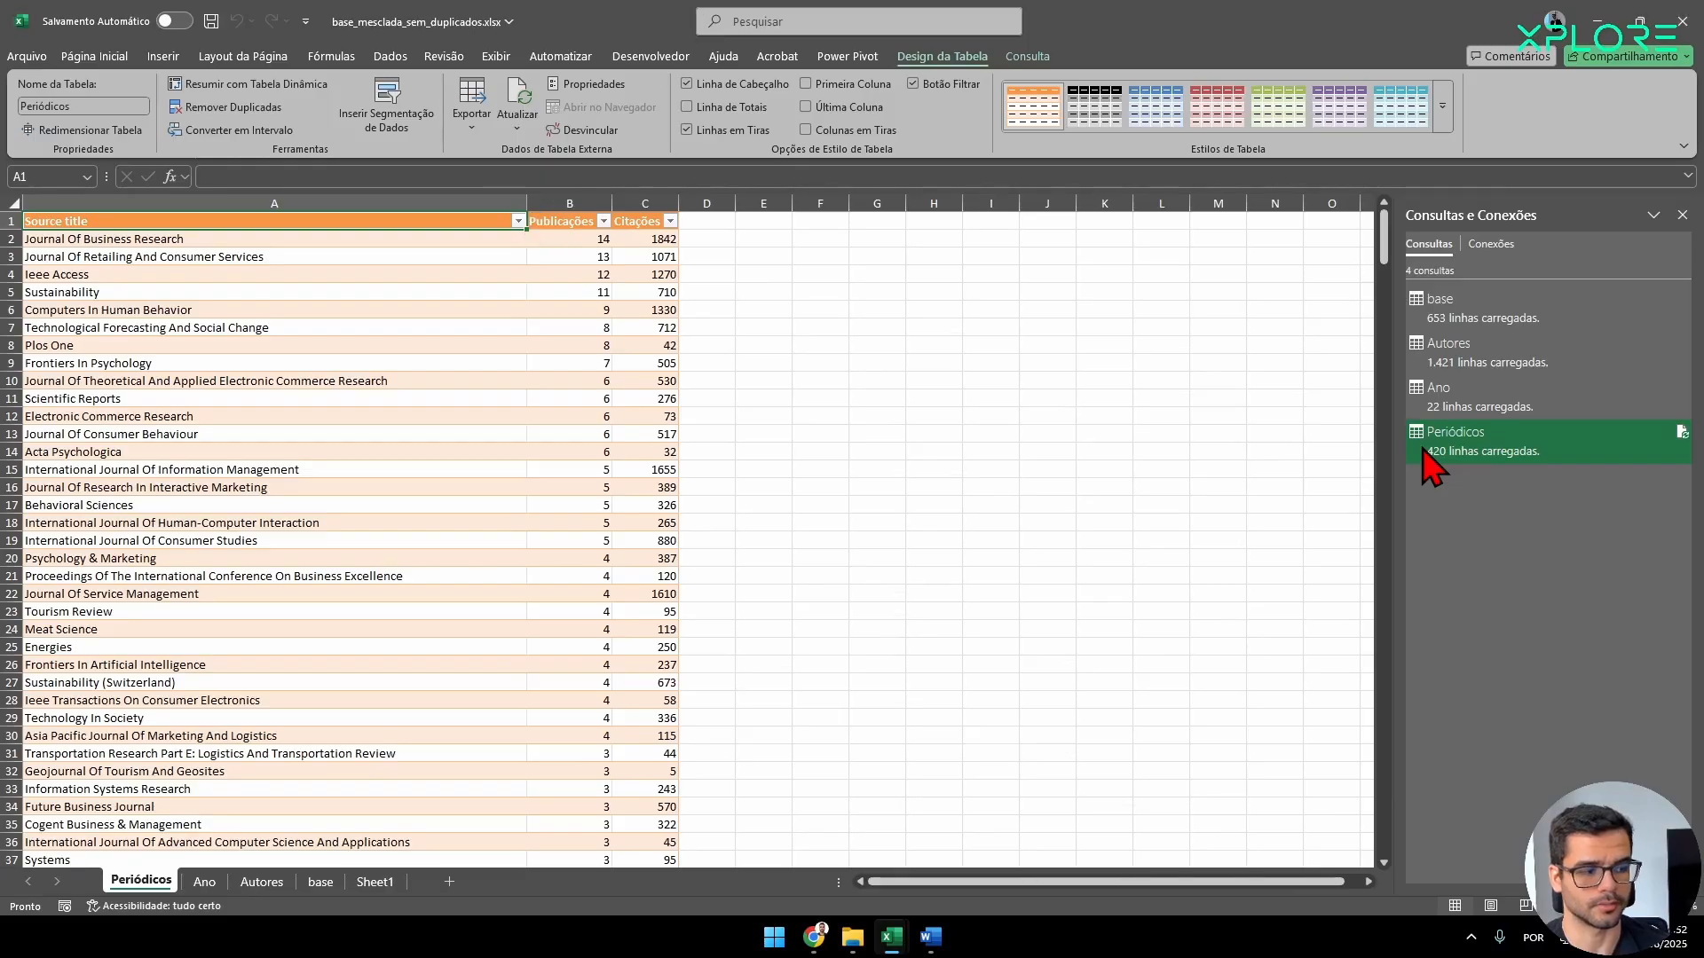
pyautogui.moveTo(1424, 452)
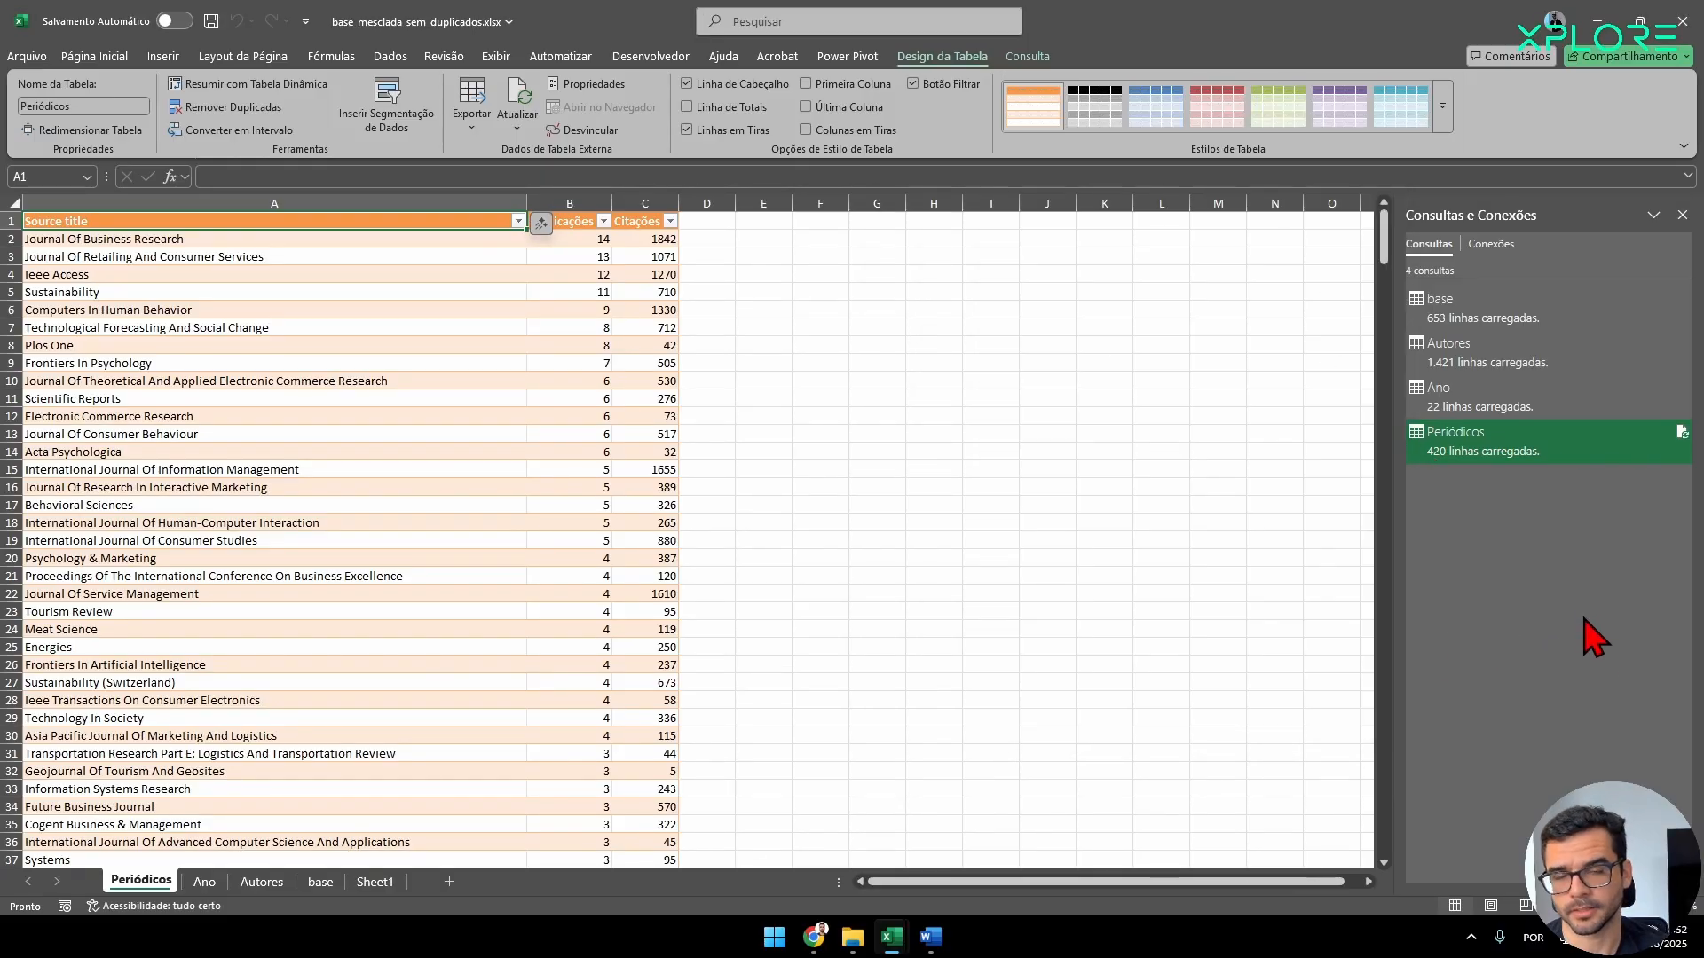
# Dismiss the list of queries and connections and hide the Sheet1 worksheet.
pyautogui.click(1681, 215)
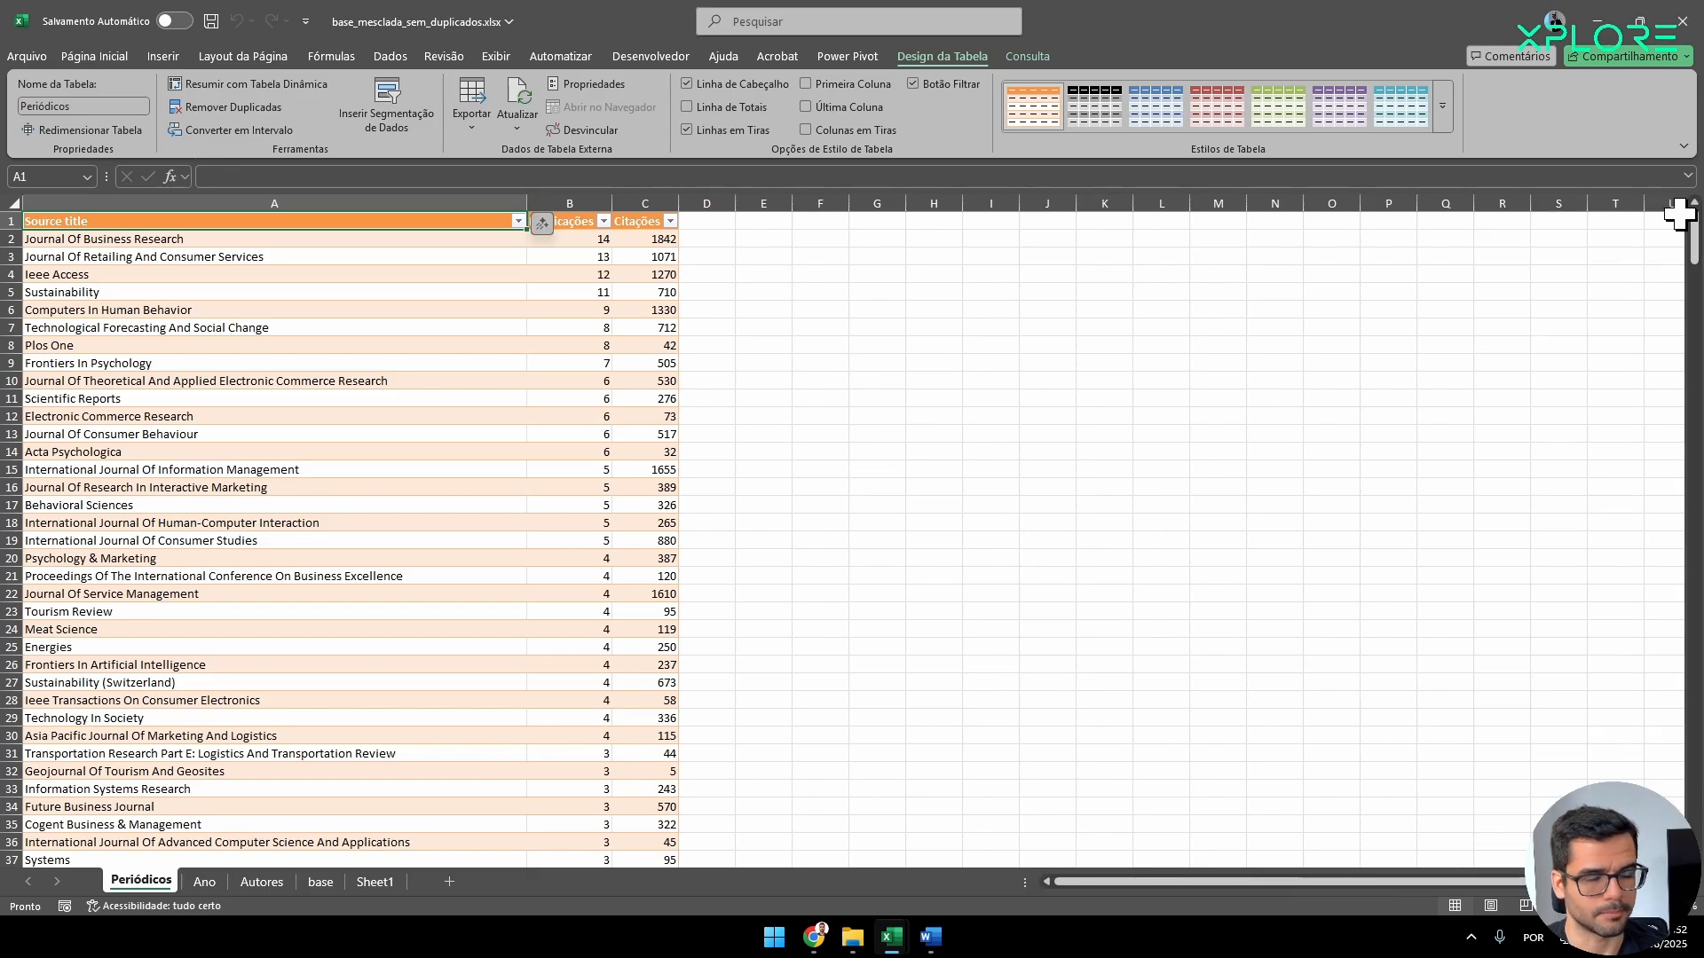
pyautogui.click(368, 886)
pyautogui.rightClick(369, 886)
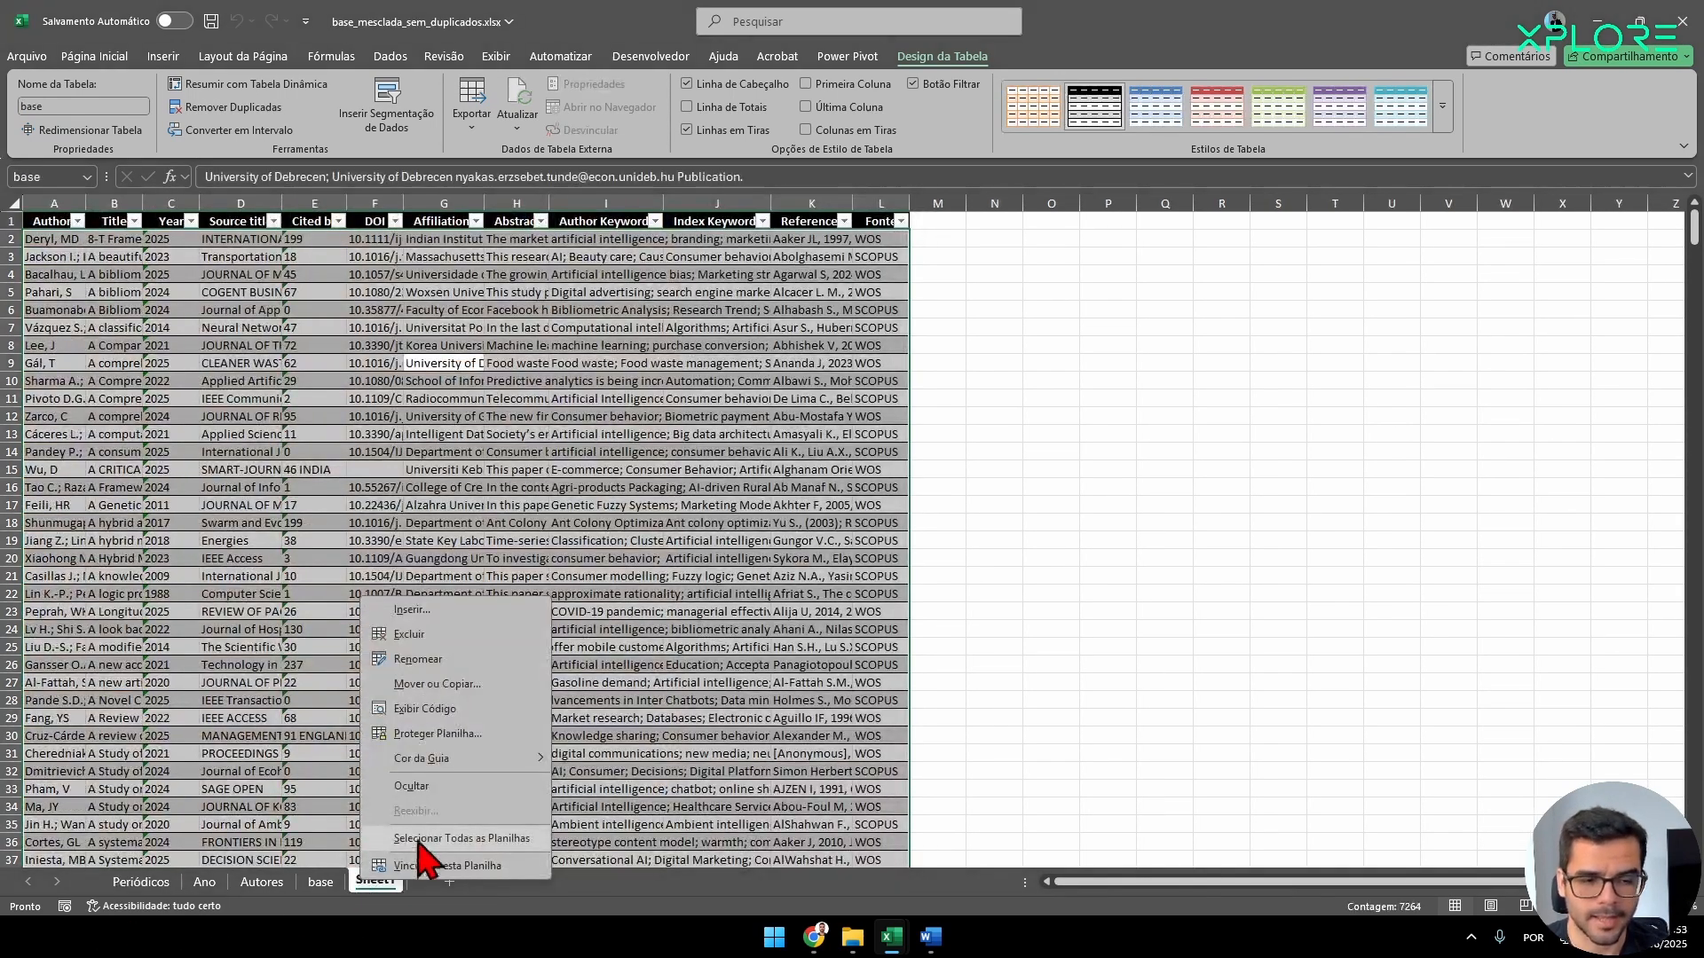
pyautogui.click(411, 787)
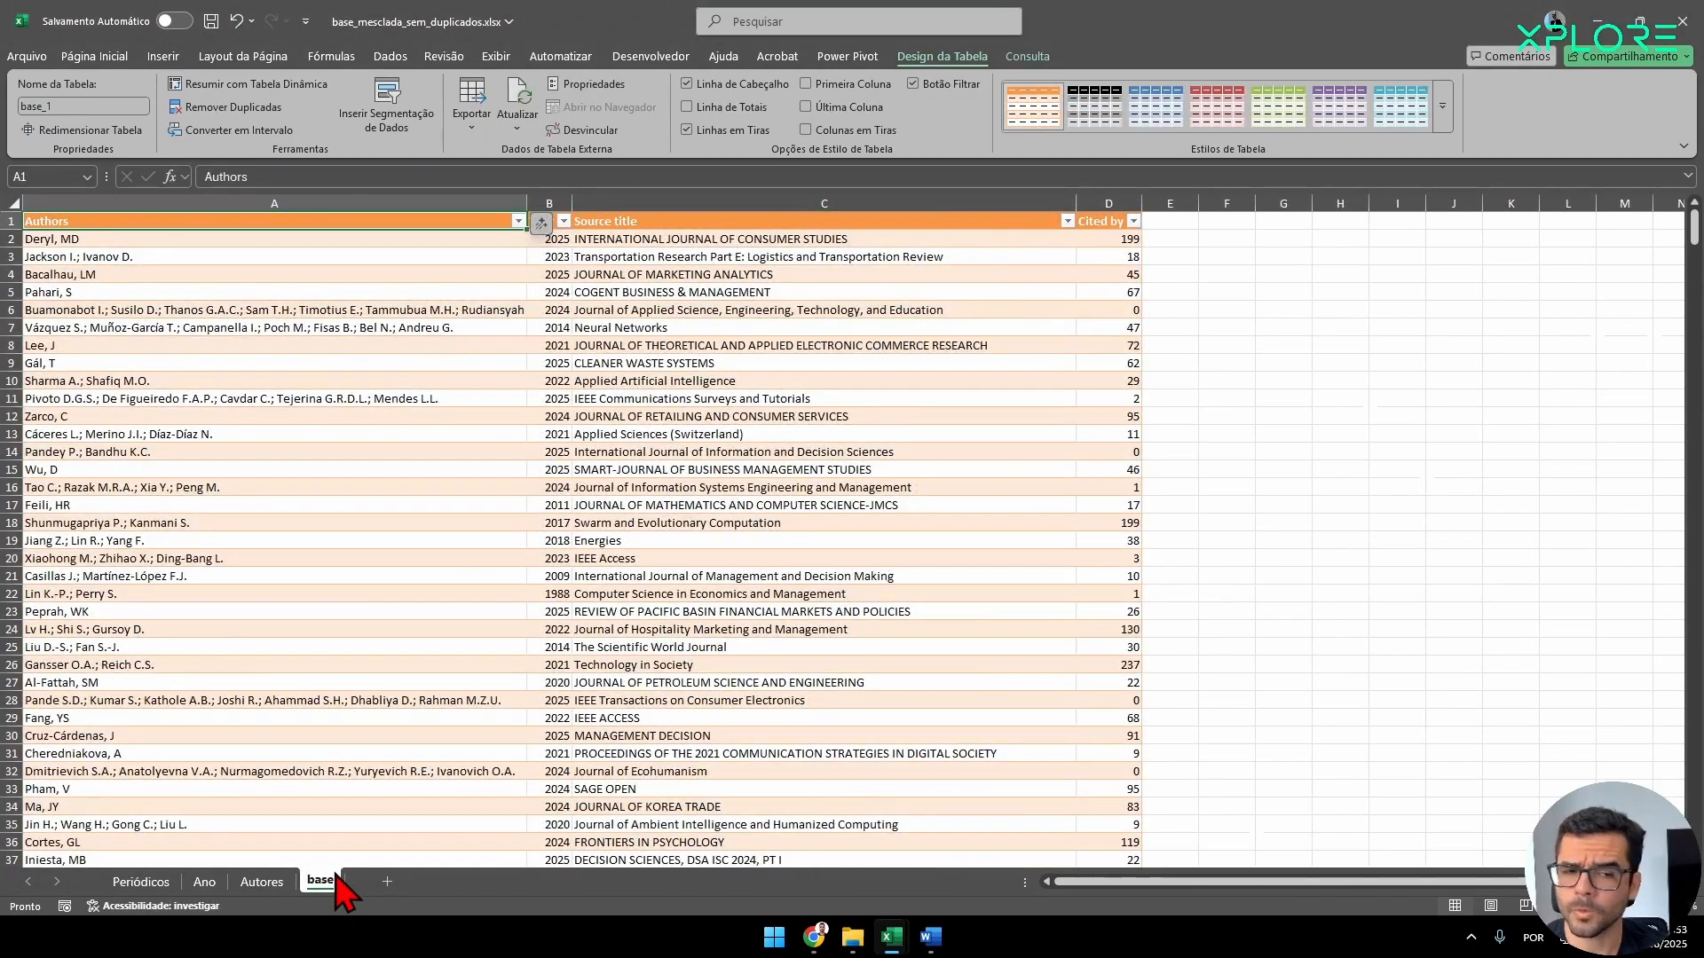
# Hide the base worksheet and look through the Periódicos, Ano and Autores sheets.
pyautogui.rightClick(336, 879)
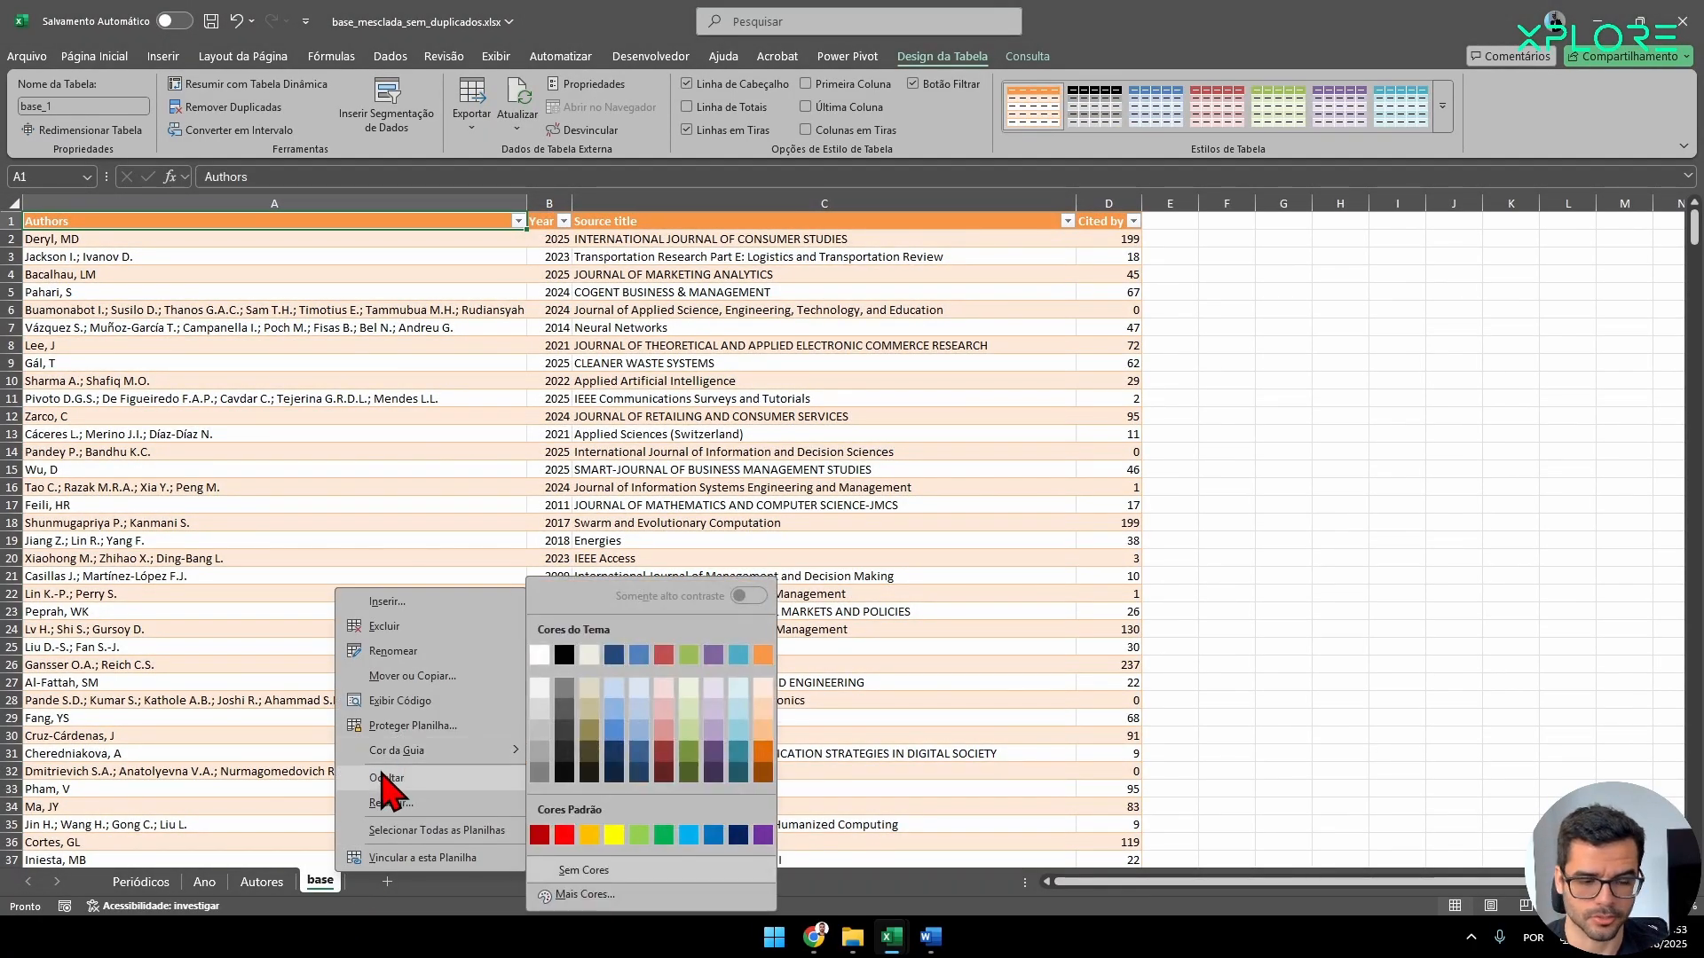
pyautogui.click(381, 785)
pyautogui.click(141, 882)
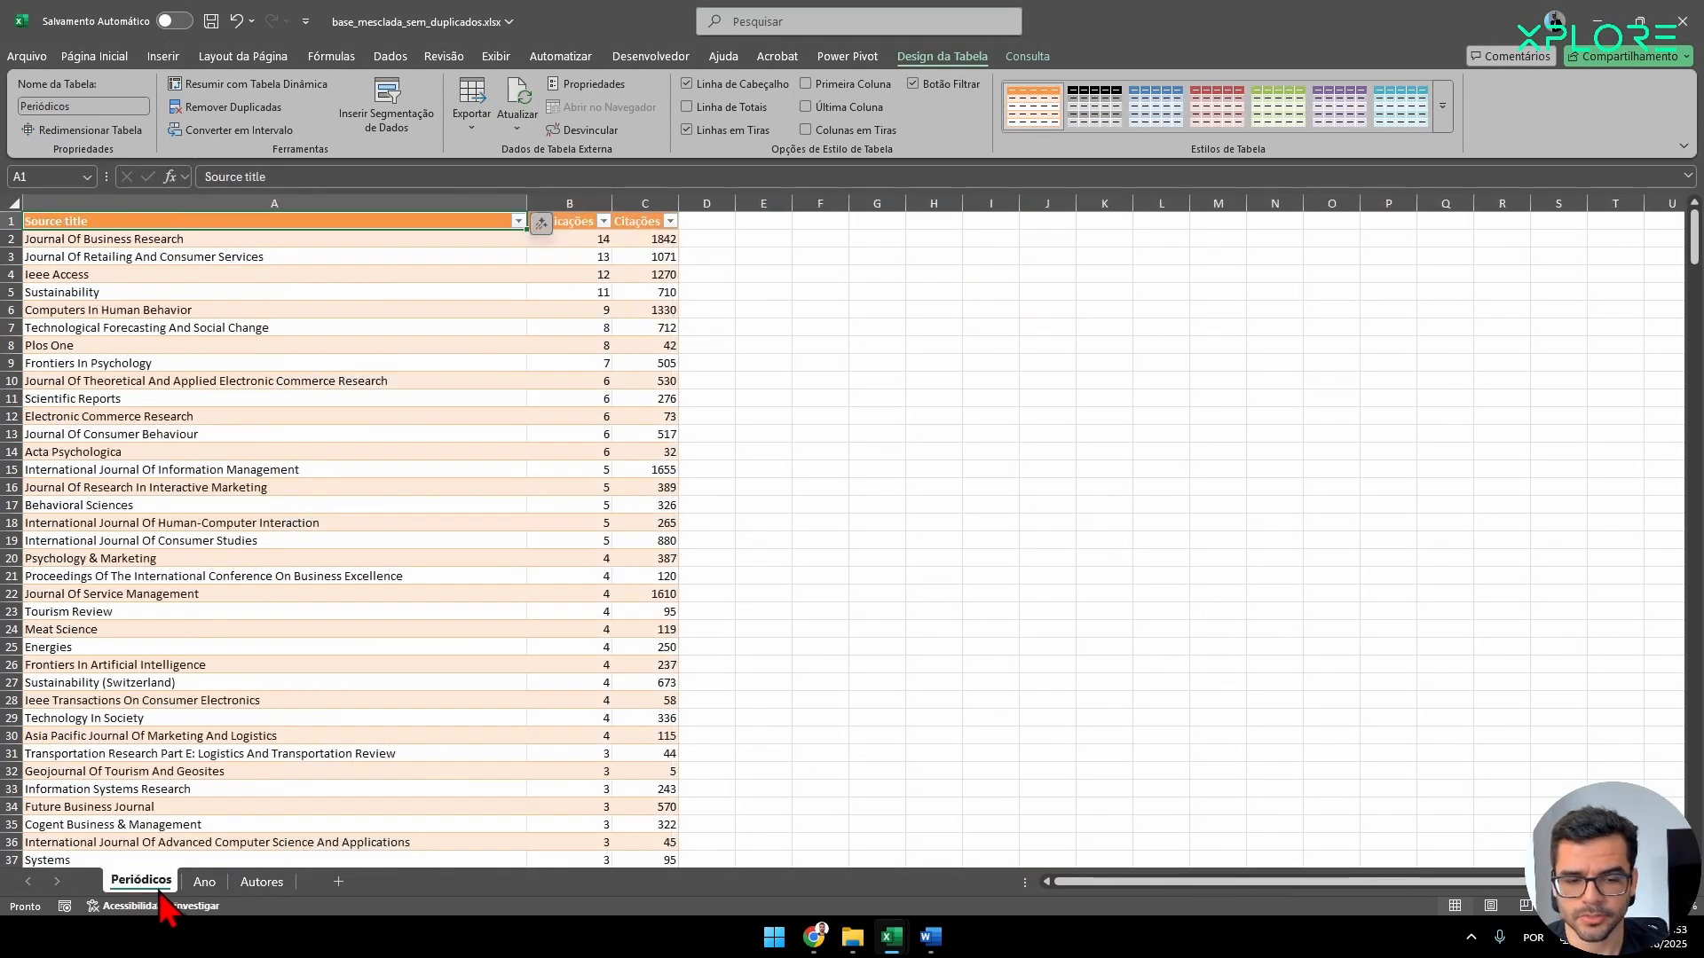
pyautogui.click(205, 882)
pyautogui.click(262, 881)
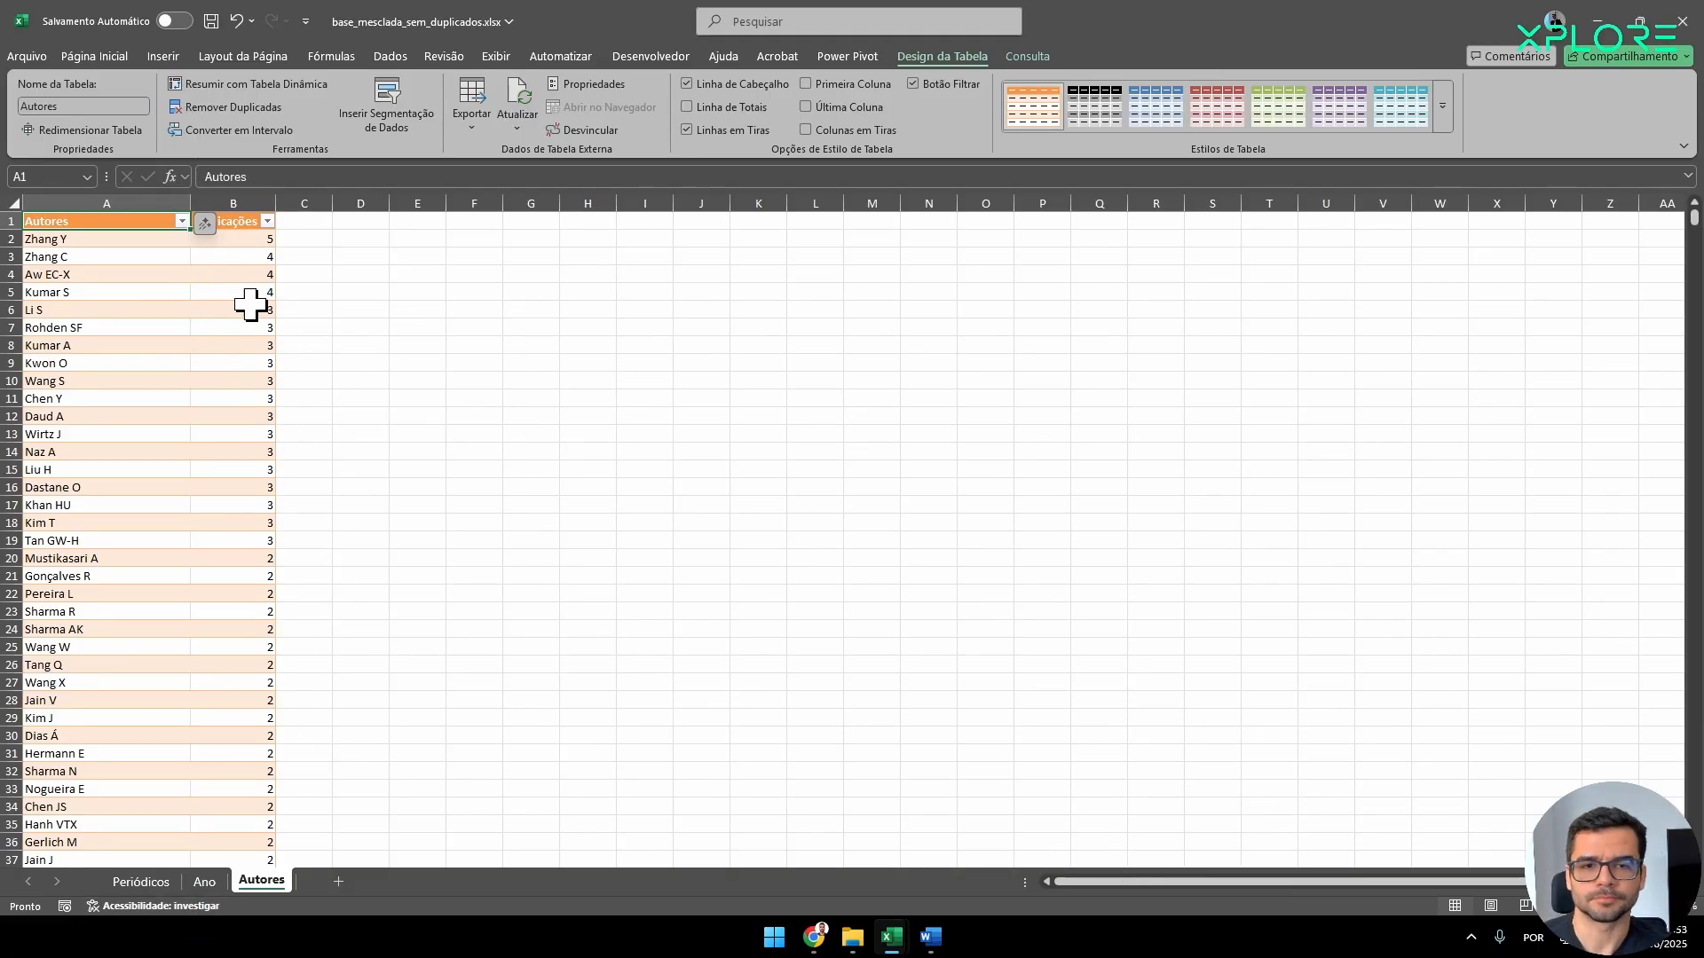
# Copy the header and first four rows of the Autores table and paste them at cell E3.
pyautogui.moveTo(239, 290); pyautogui.dragTo(91, 213)
pyautogui.hotkey('ctrl', 'c')
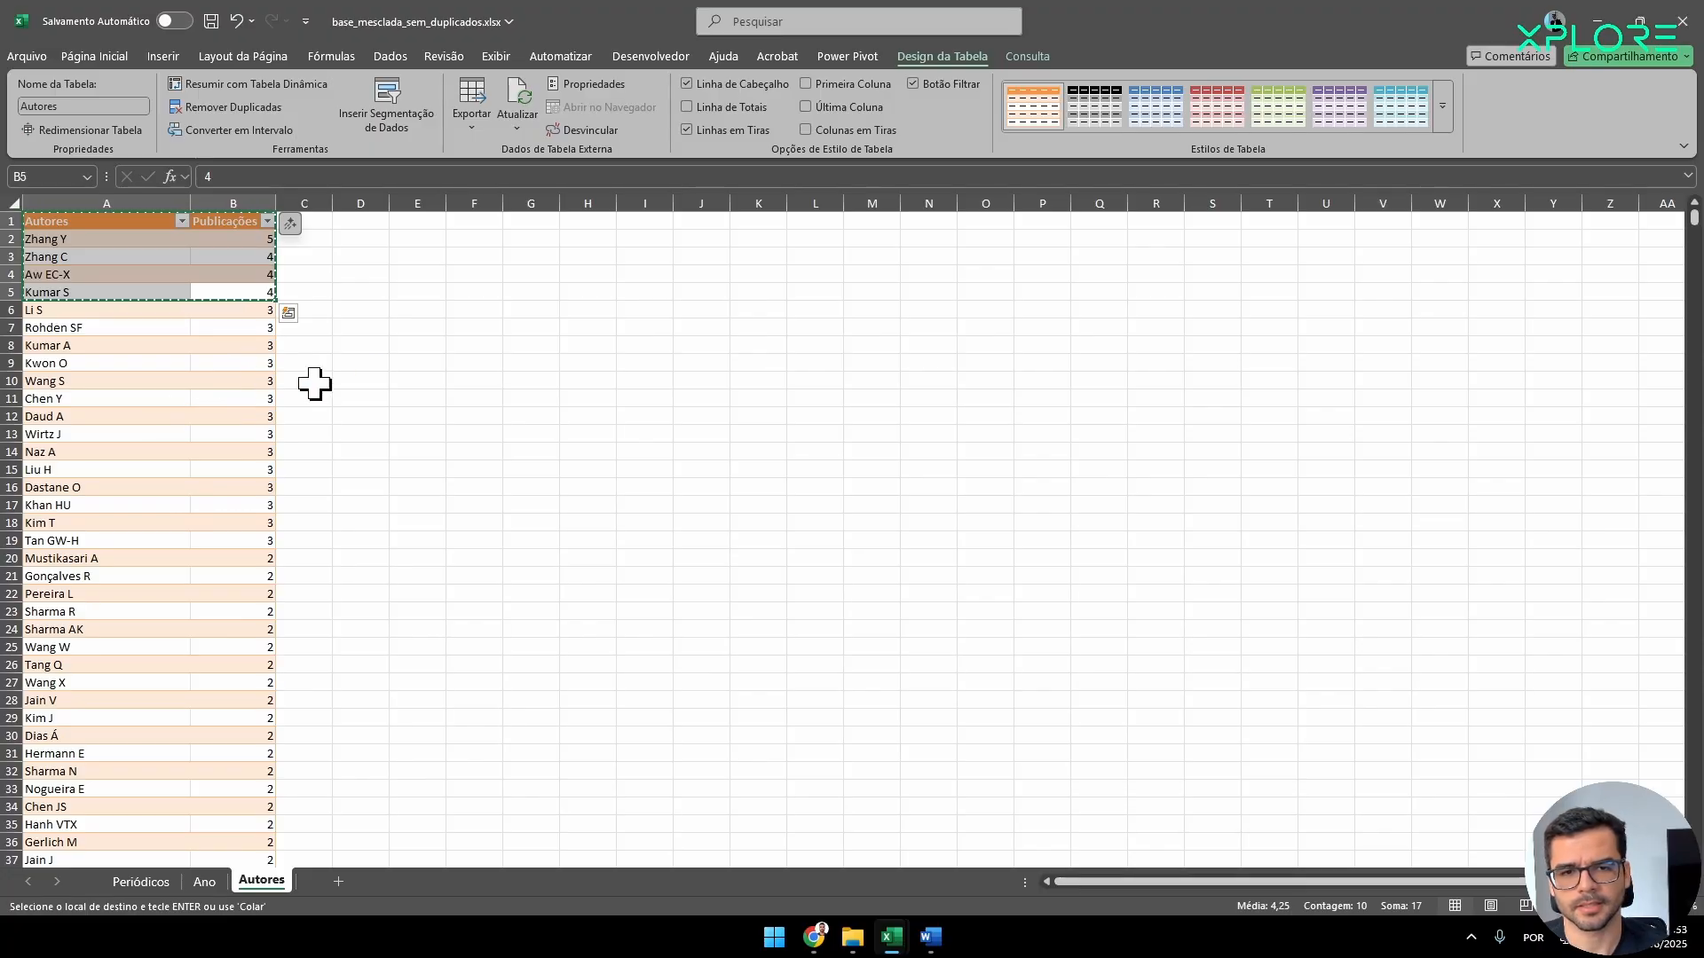
pyautogui.click(440, 263)
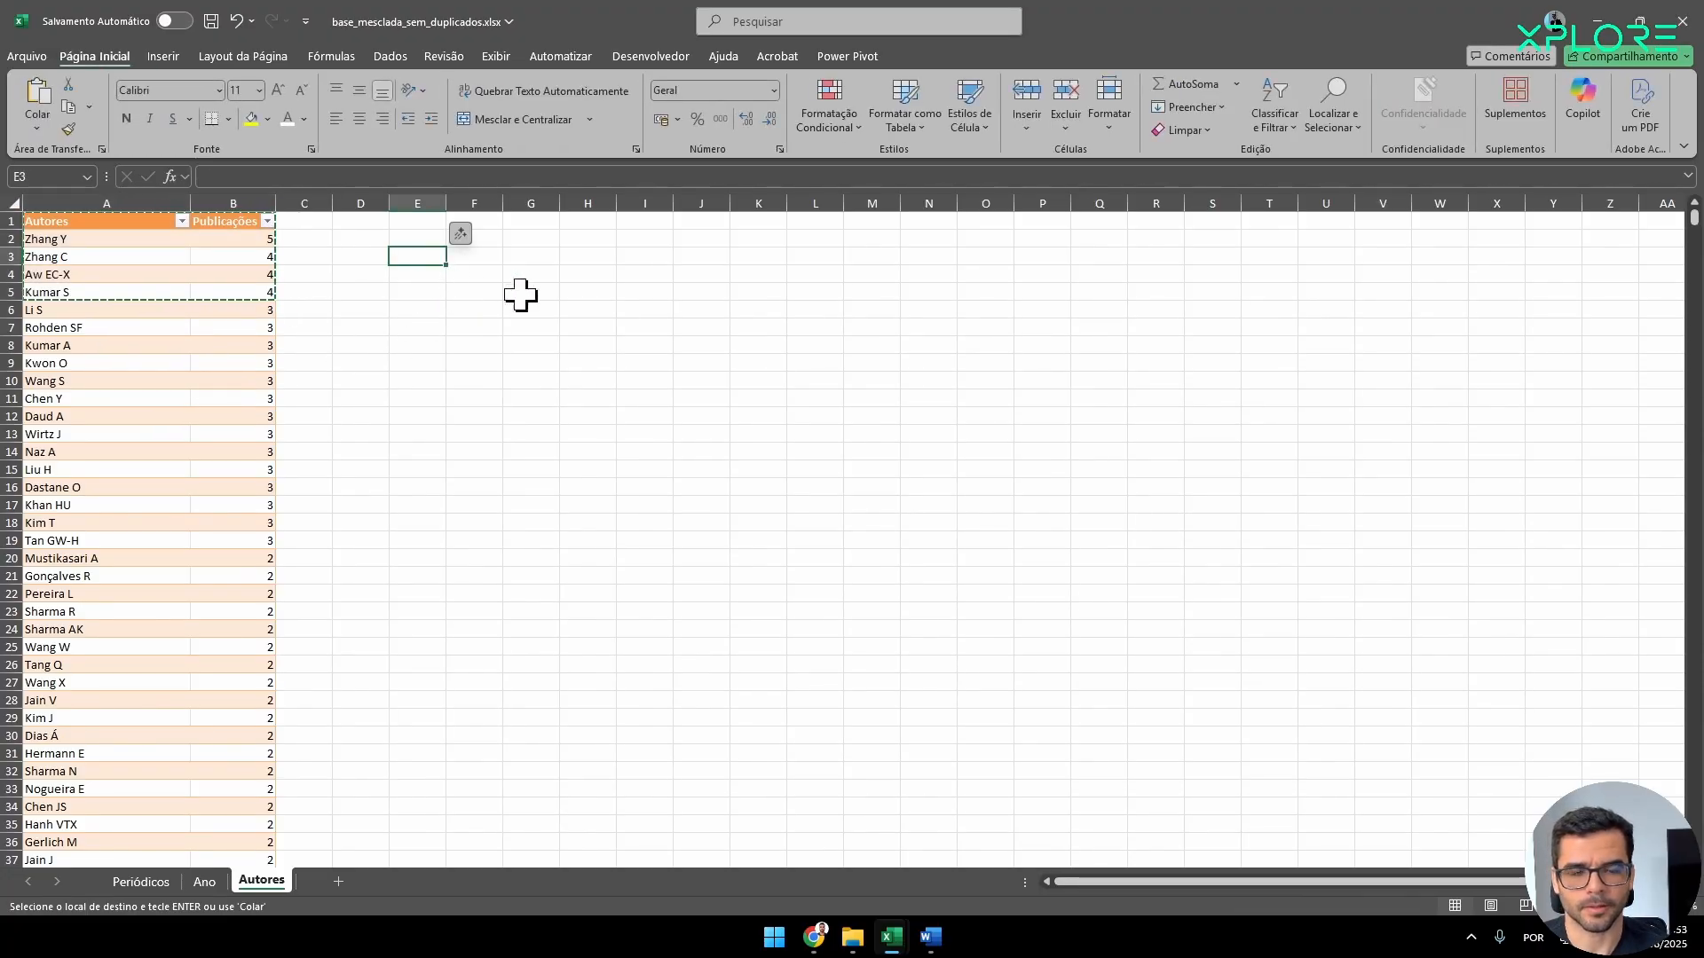
pyautogui.hotkey('ctrl', 'v')
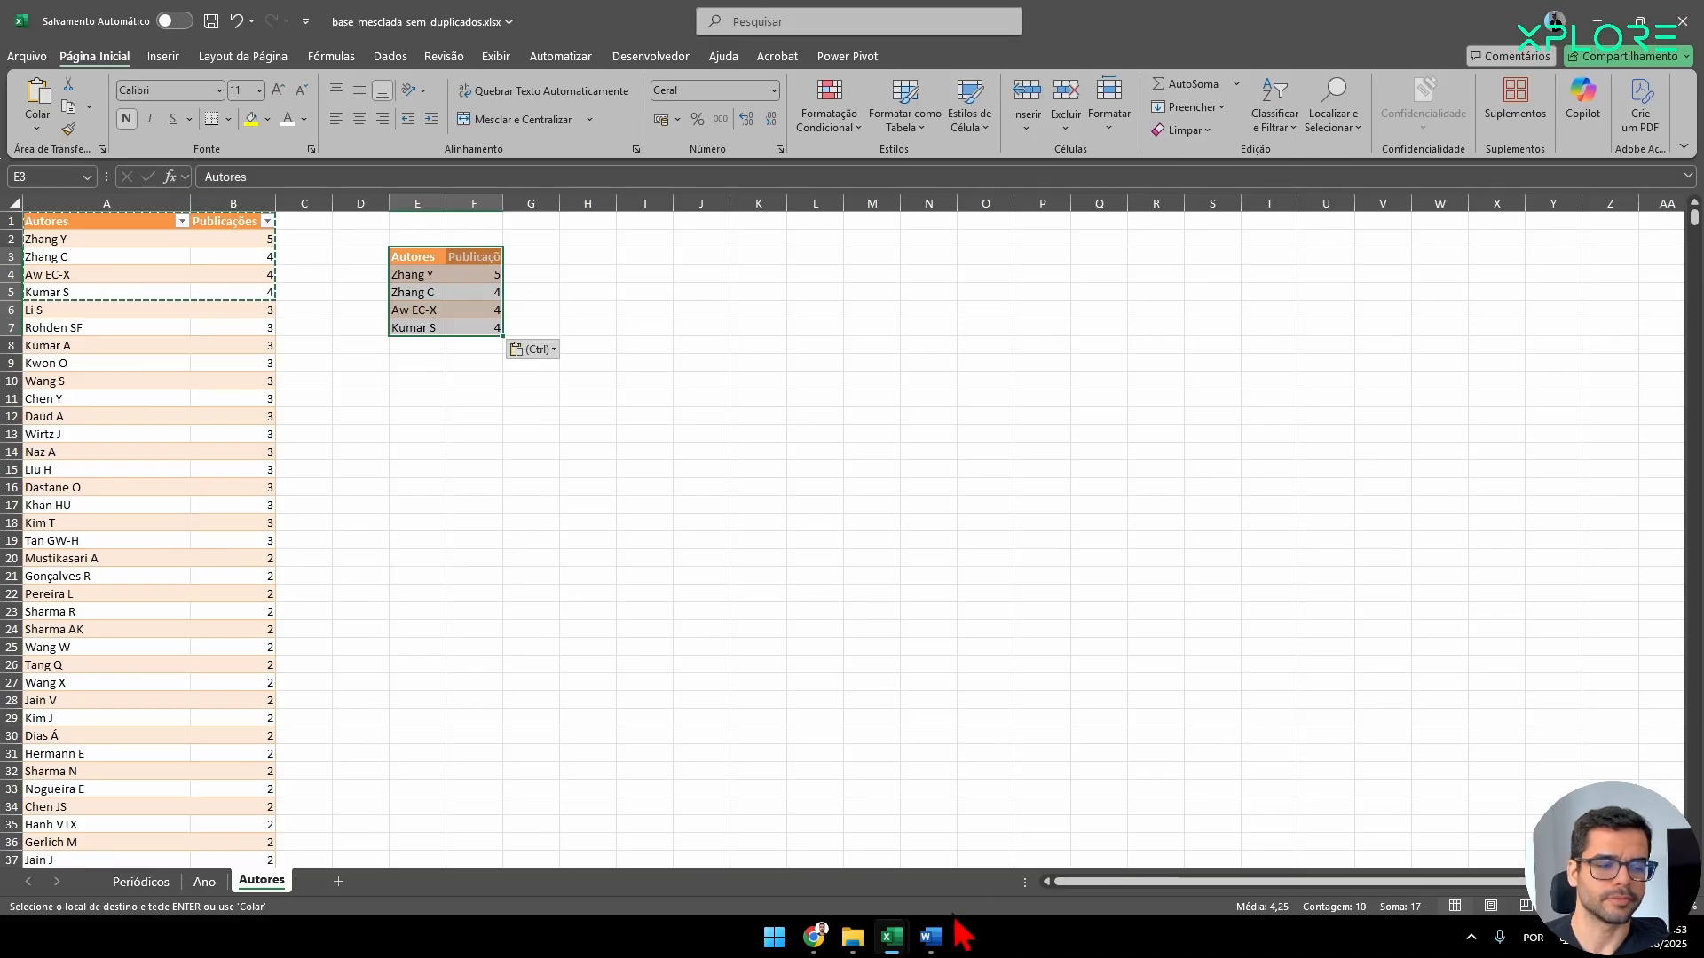
# Open a blank Word document, view the sample formatted tables in Document1, and return to the Excel workbook.
pyautogui.rightClick(930, 937)
pyautogui.click(870, 834)
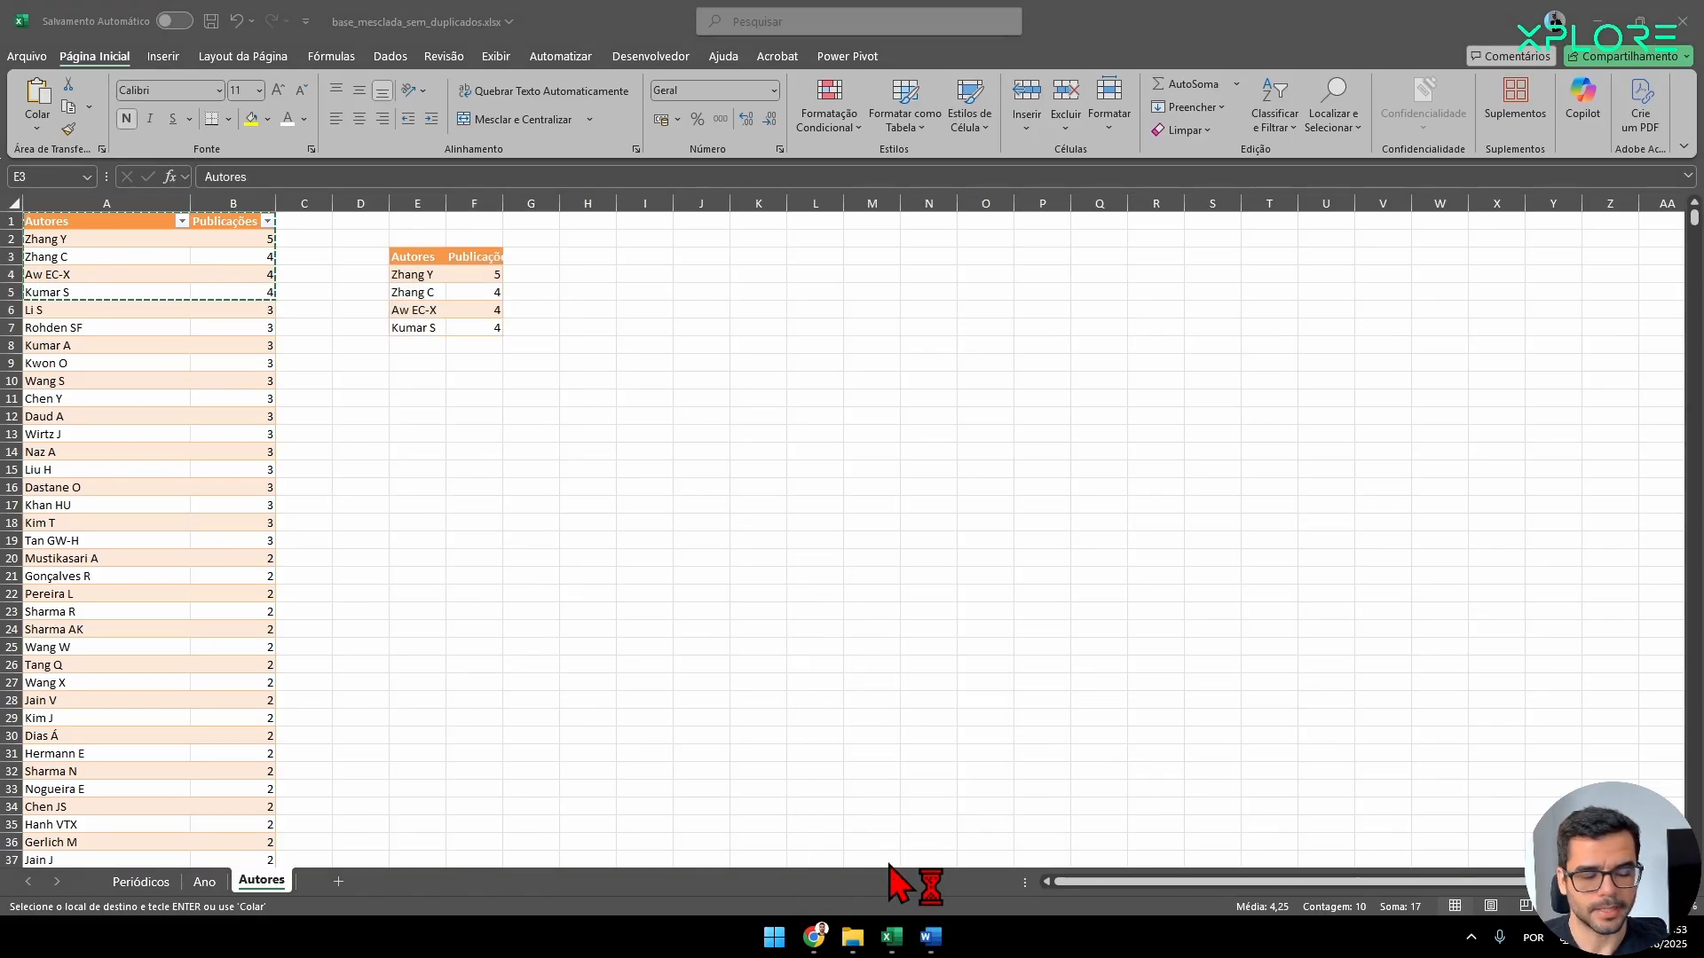
pyautogui.click(163, 221)
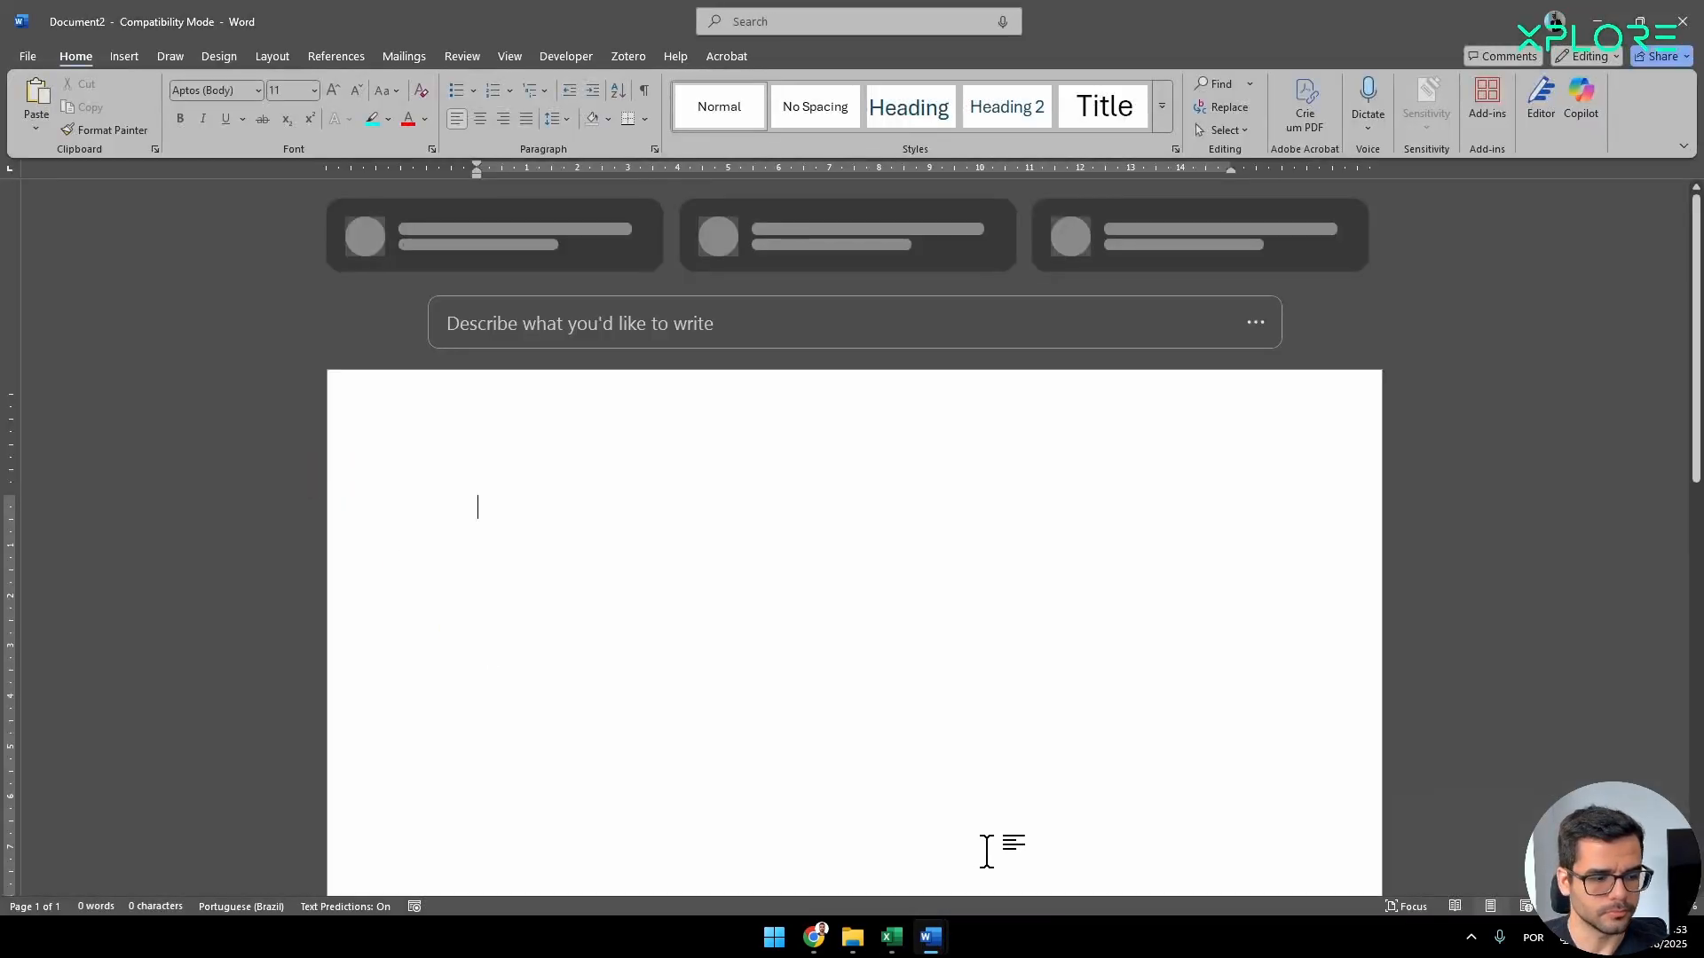
pyautogui.moveTo(930, 937)
pyautogui.click(904, 878)
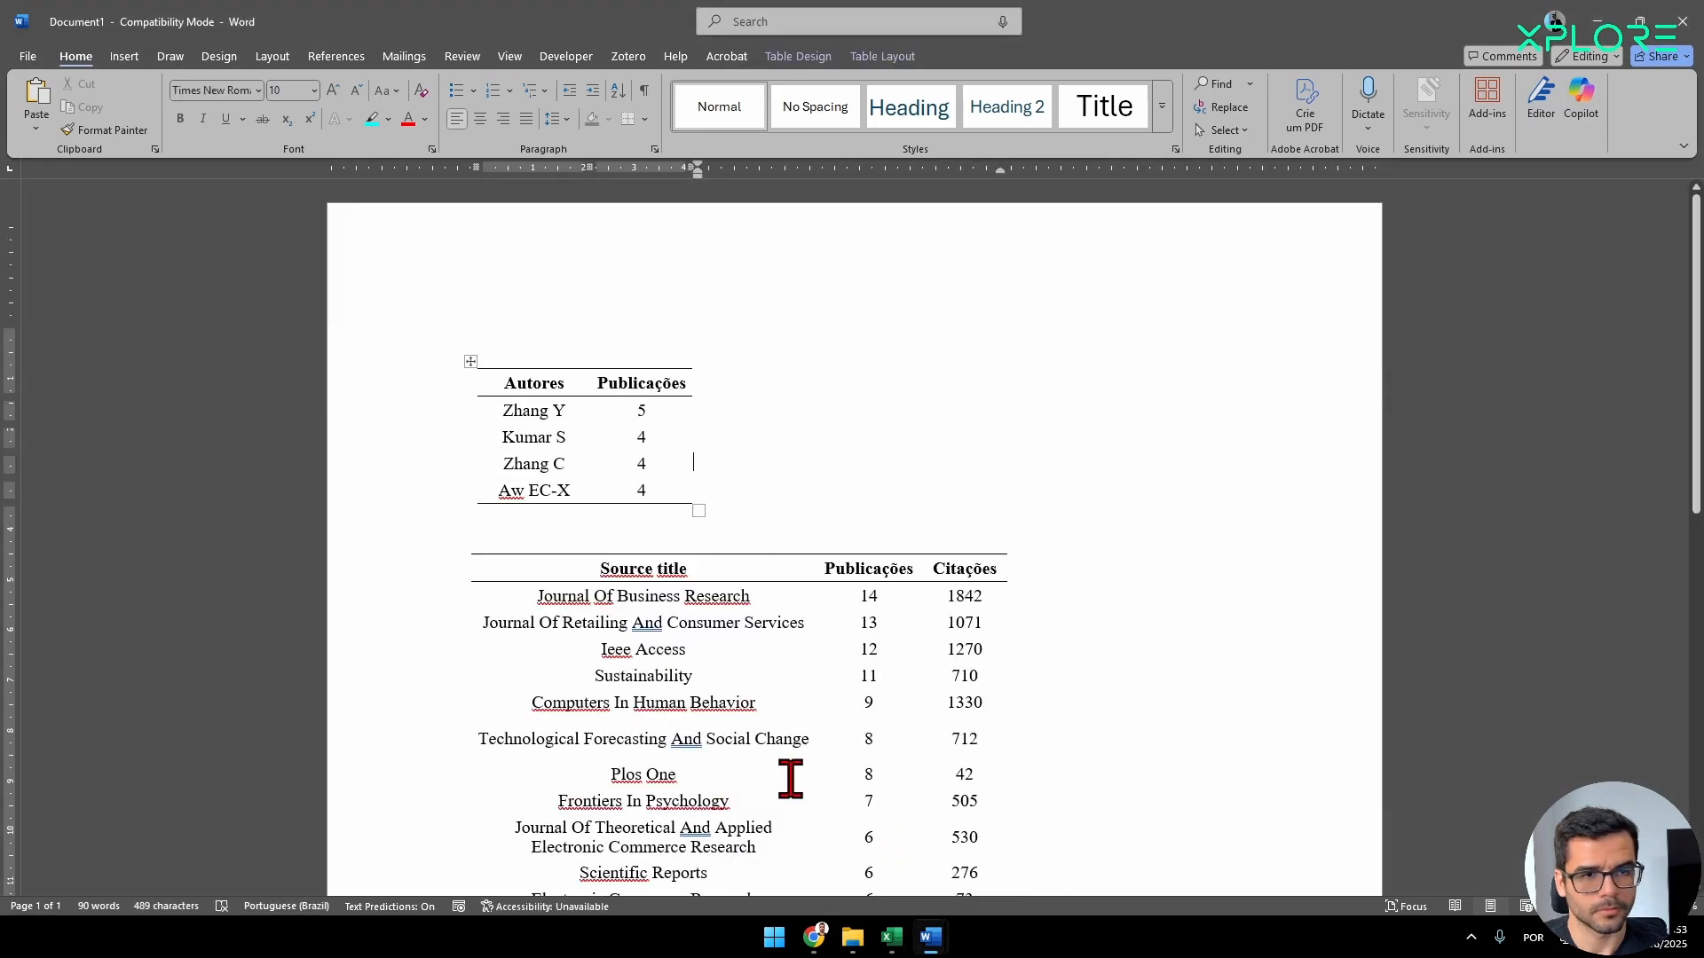
pyautogui.click(1598, 25)
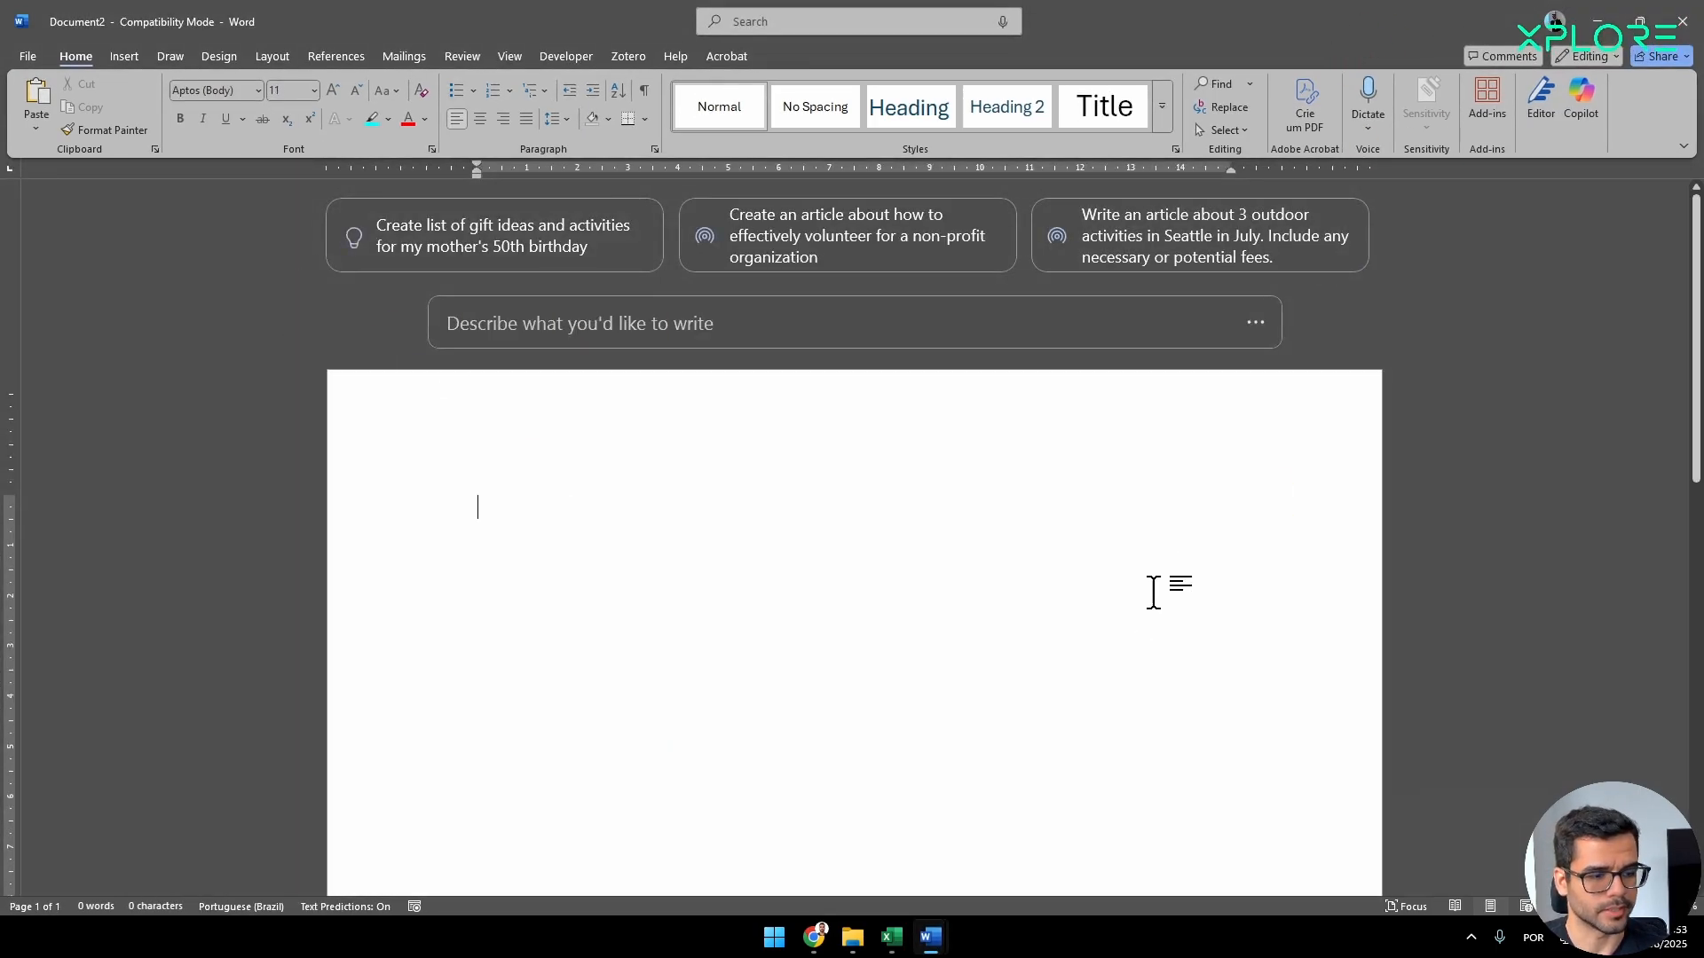
pyautogui.click(1598, 25)
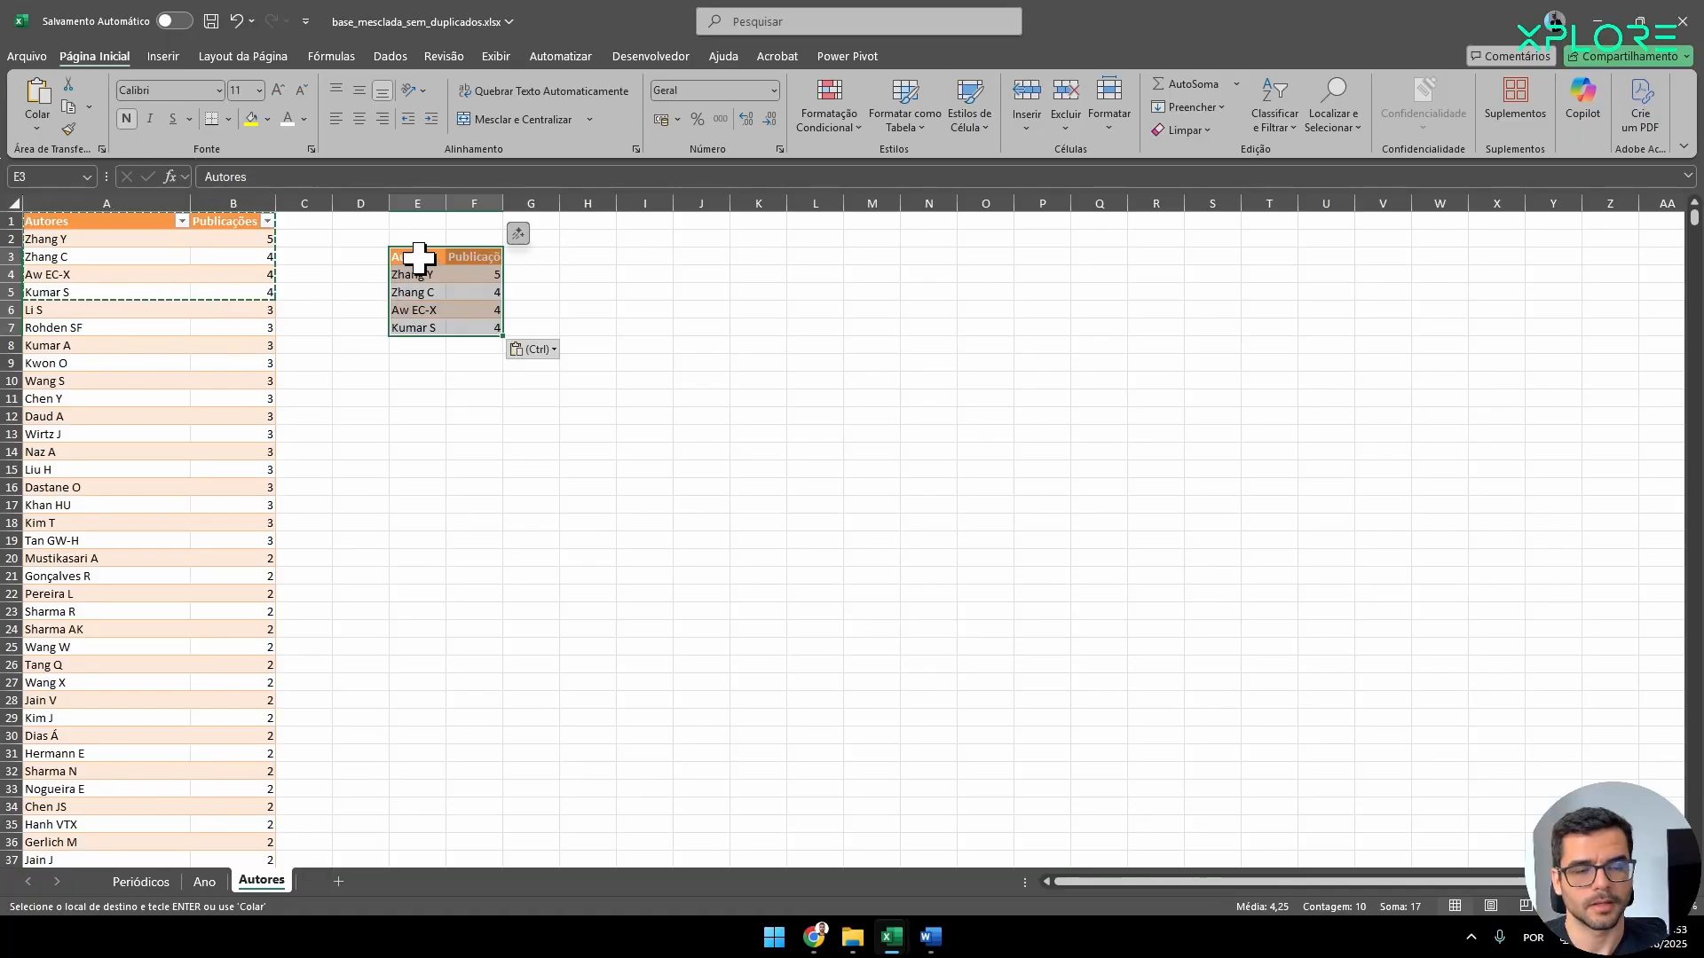
# Apply top and bottom borders to the pasted authors table and its header row.
pyautogui.moveTo(419, 258); pyautogui.dragTo(480, 335)
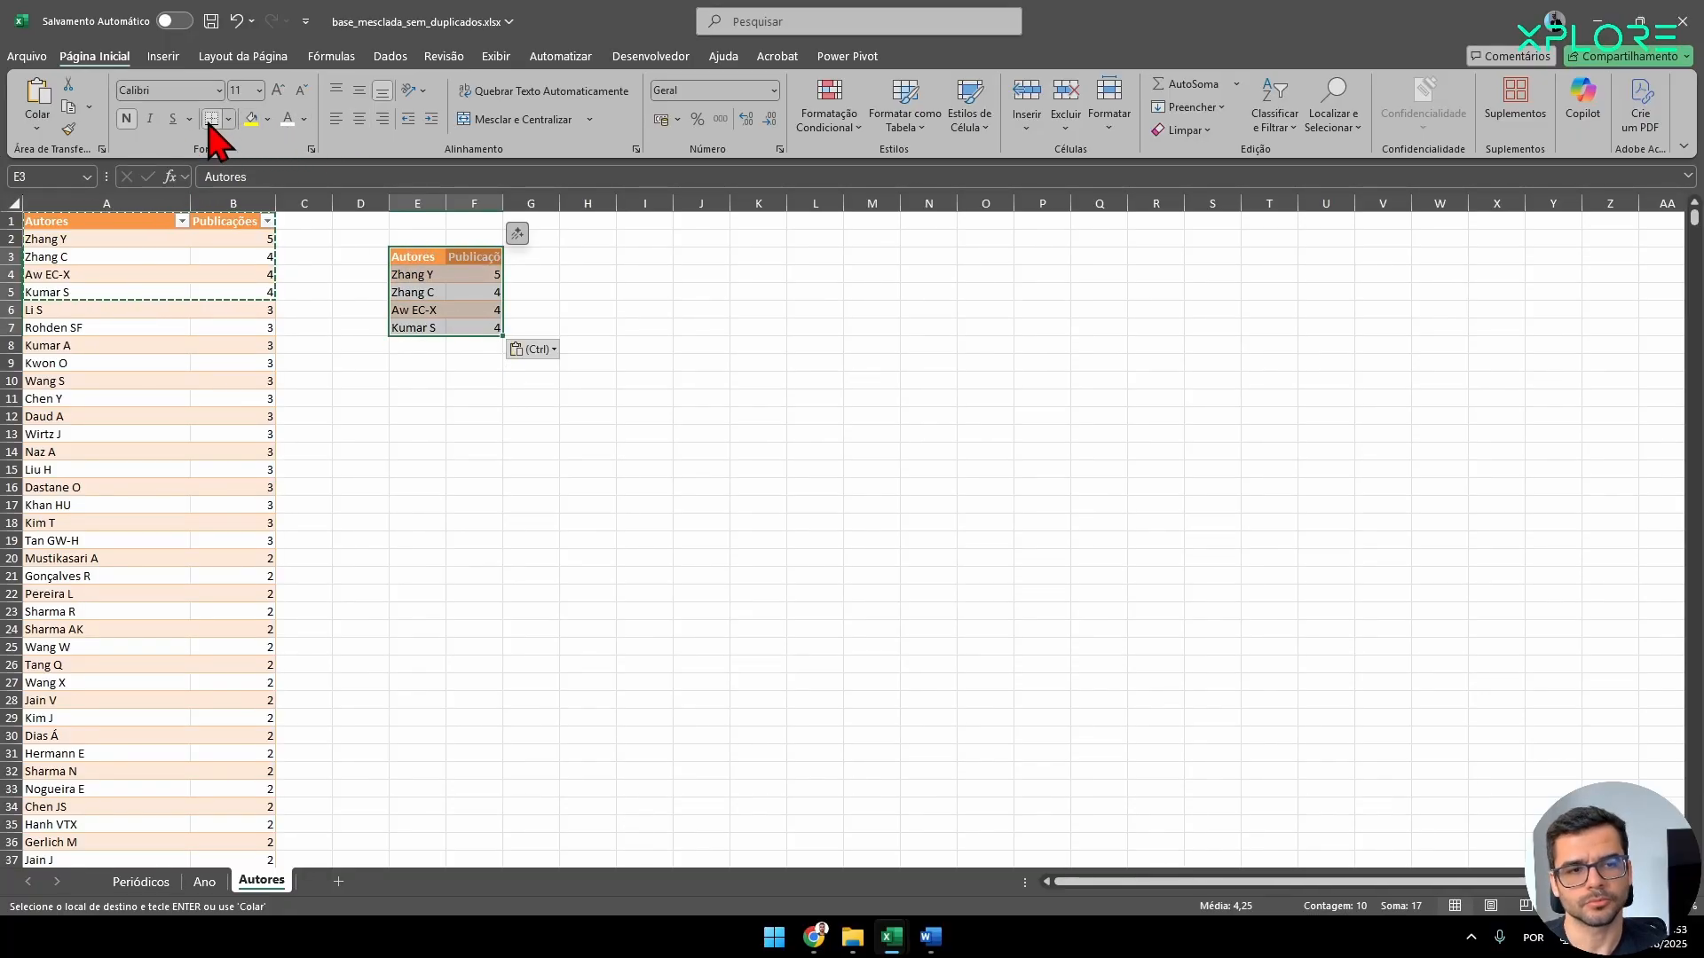
pyautogui.click(361, 416)
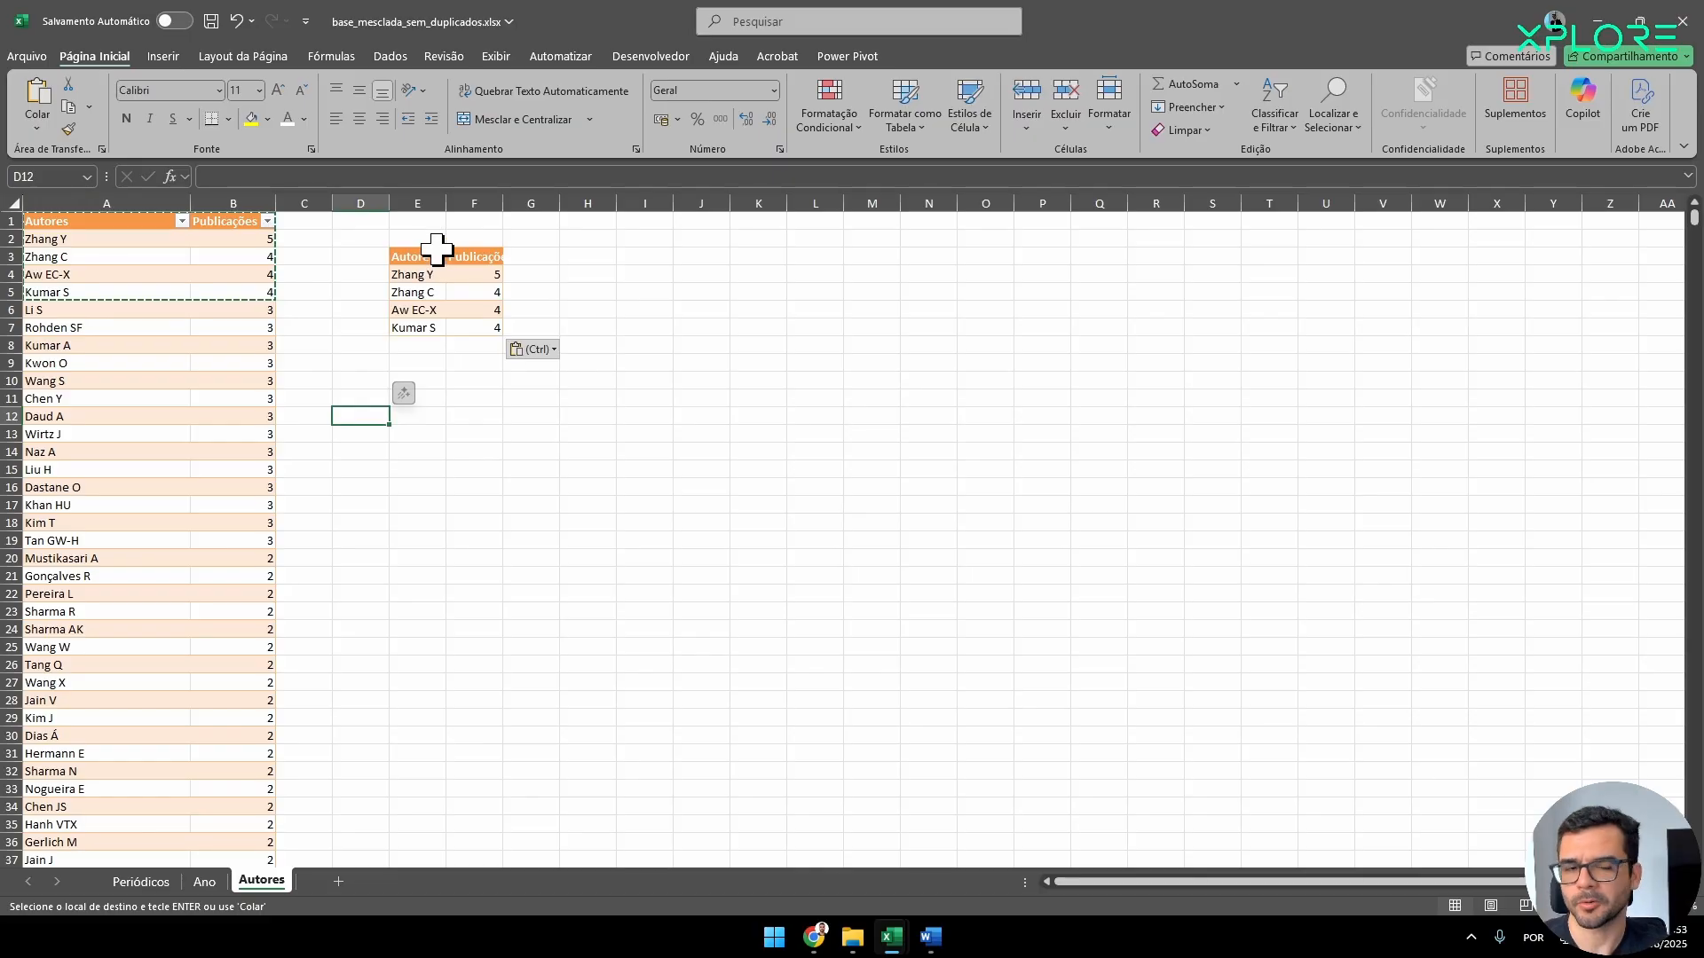
pyautogui.moveTo(427, 258); pyautogui.dragTo(487, 331)
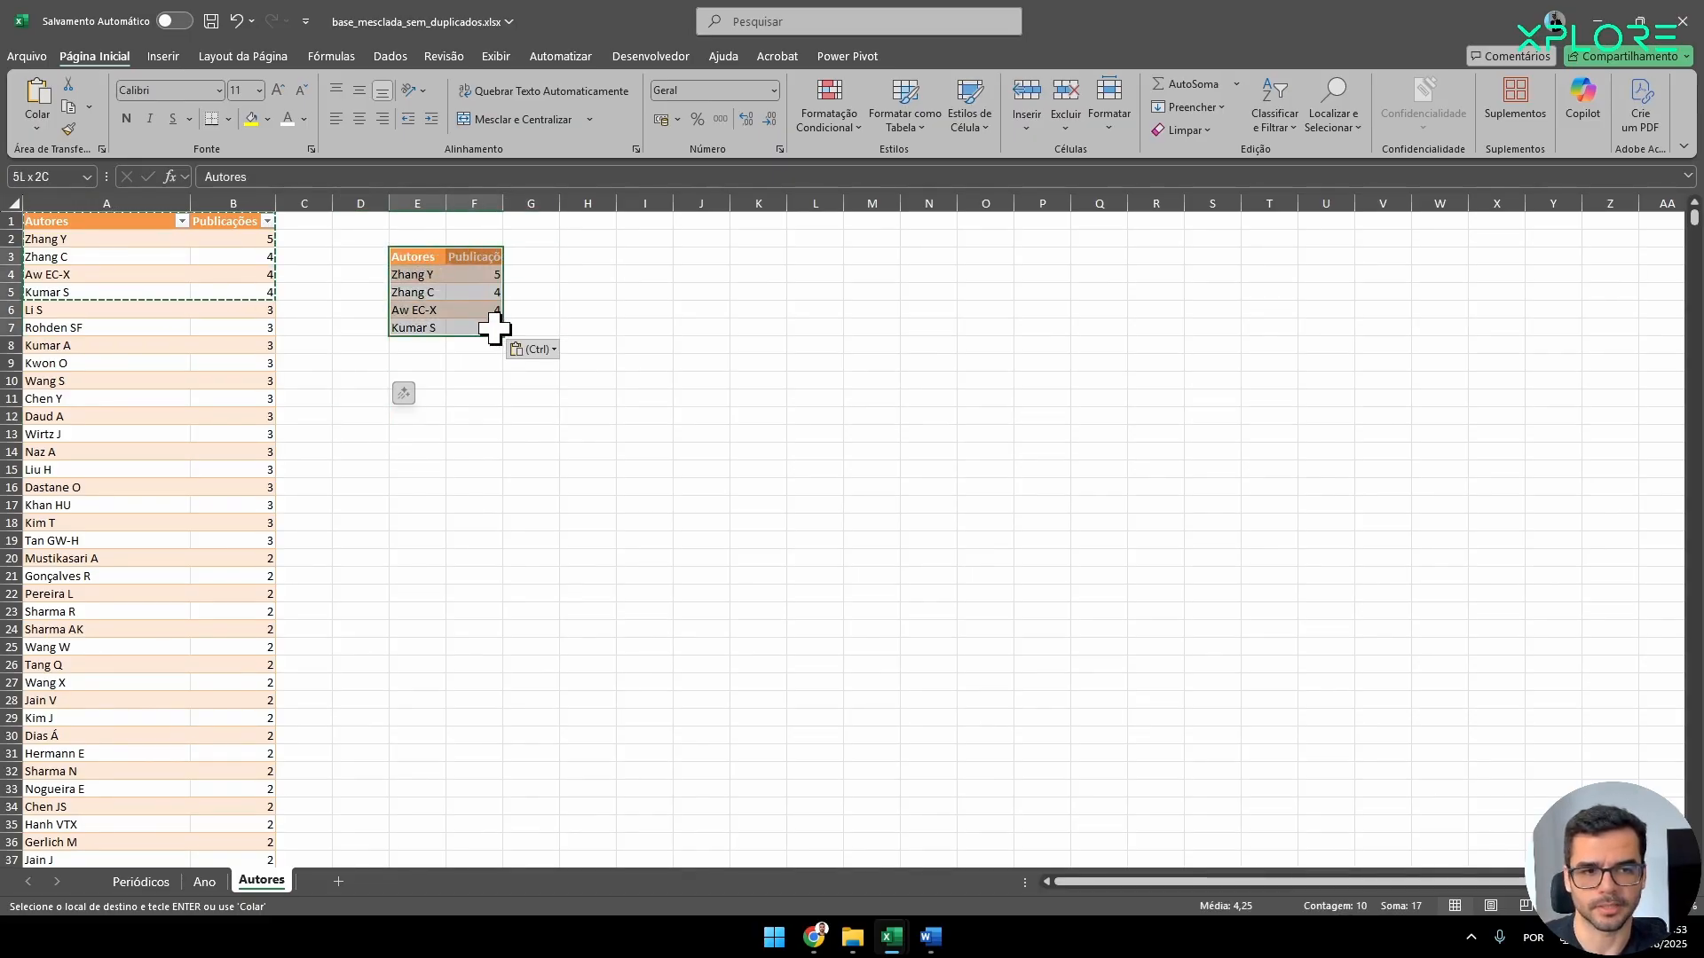
pyautogui.press('Escape')
pyautogui.click(230, 119)
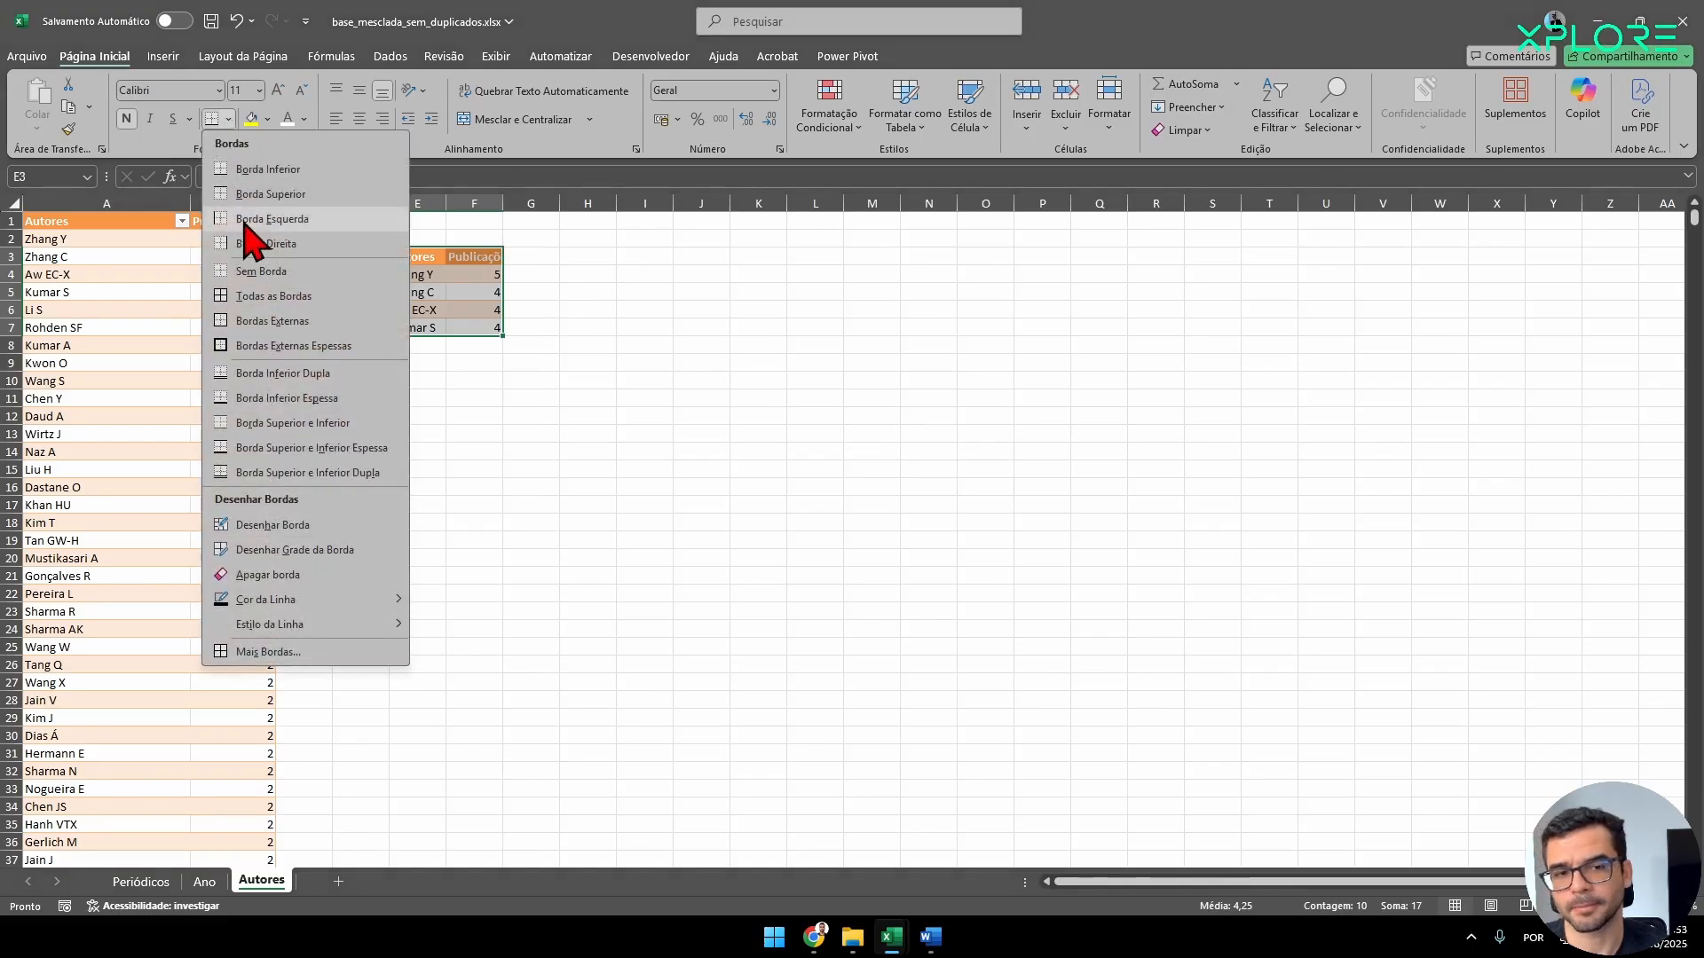
pyautogui.click(266, 404)
pyautogui.moveTo(404, 241); pyautogui.dragTo(464, 254)
pyautogui.click(413, 251)
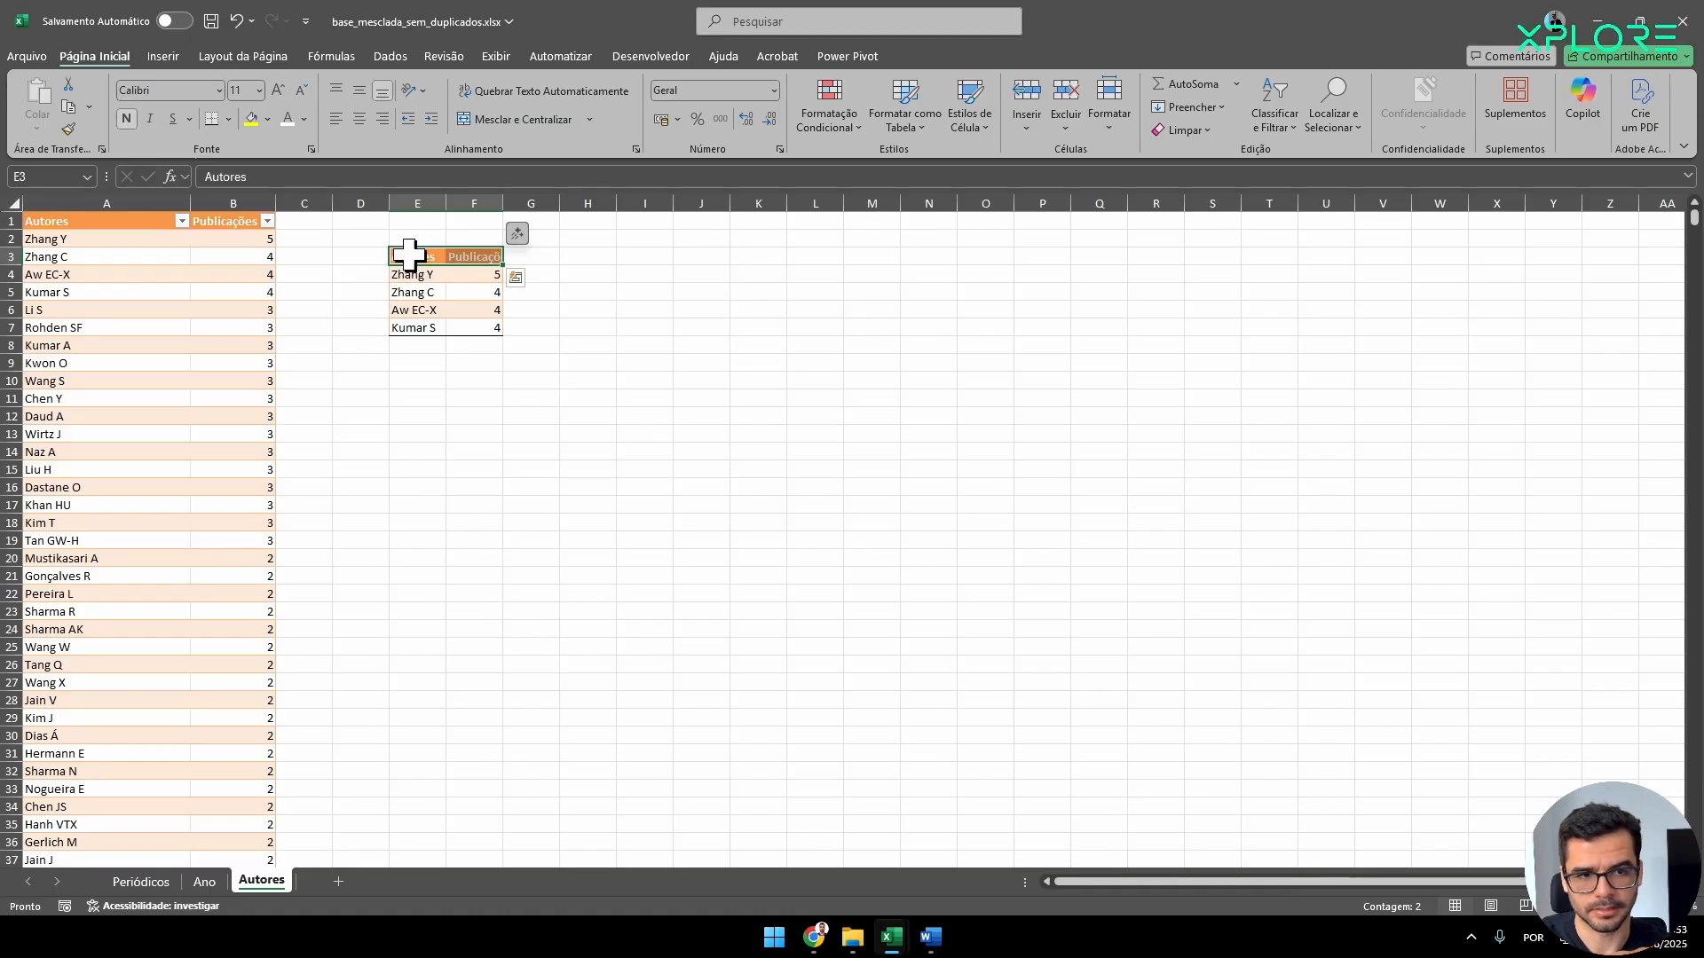
pyautogui.click(229, 121)
pyautogui.click(287, 222)
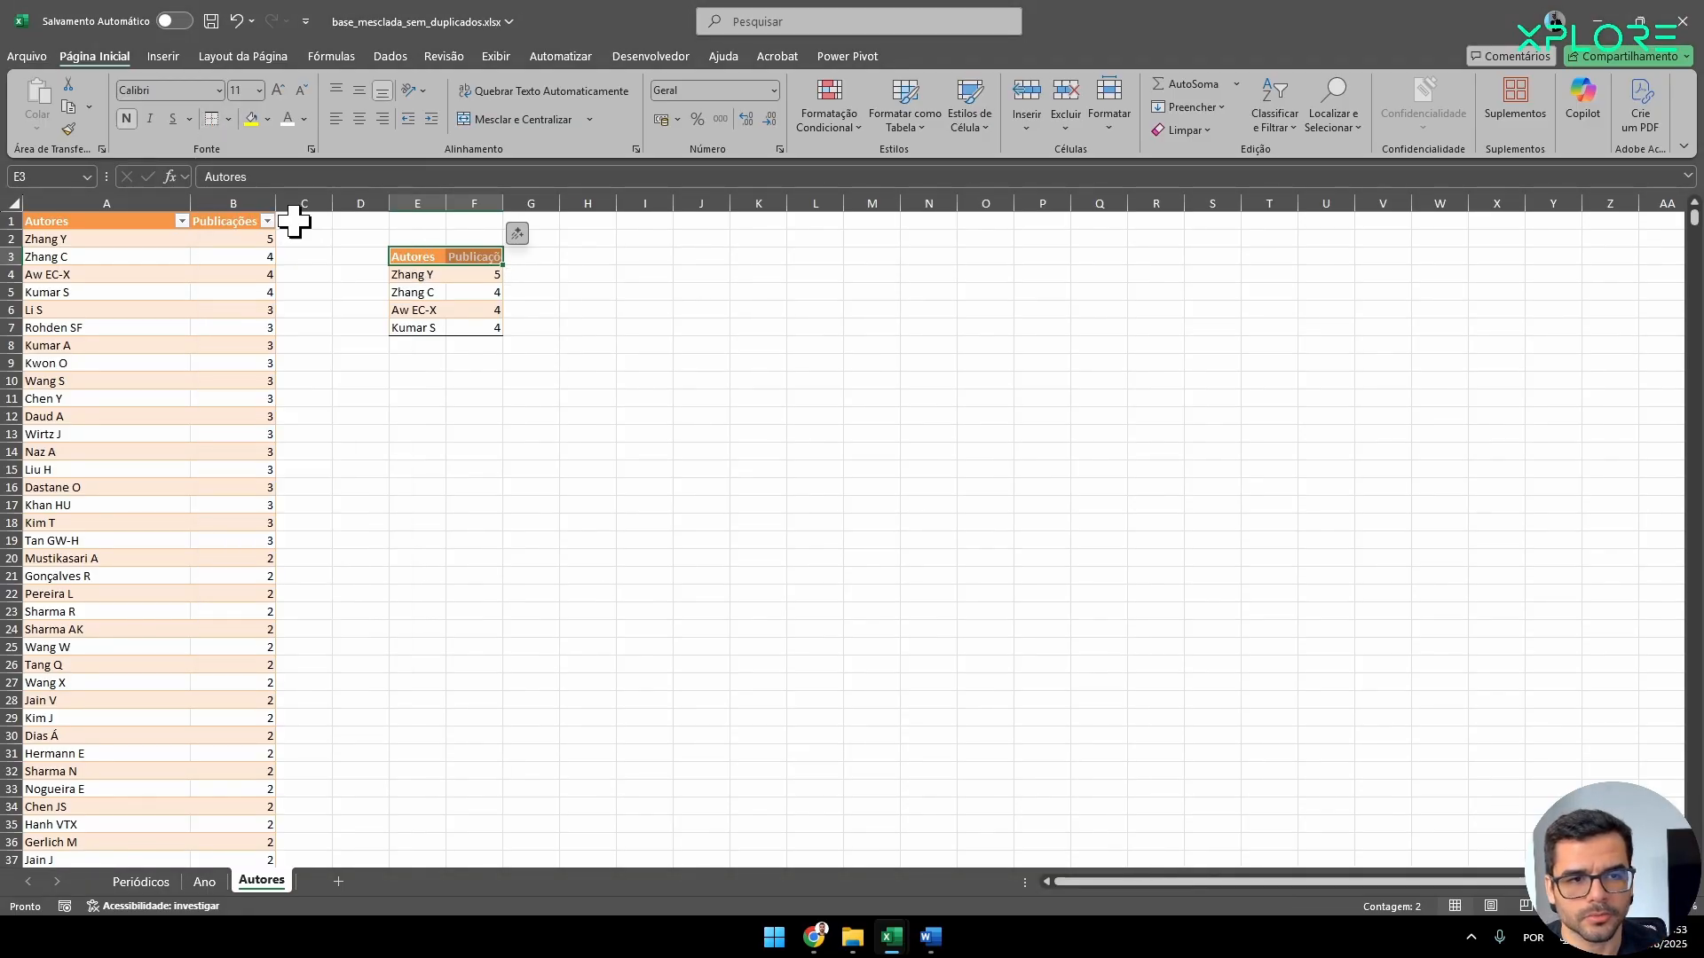
# Remove the fill from the pasted authors table and set its header text to black.
pyautogui.click(417, 380)
pyautogui.moveTo(414, 254); pyautogui.dragTo(468, 331)
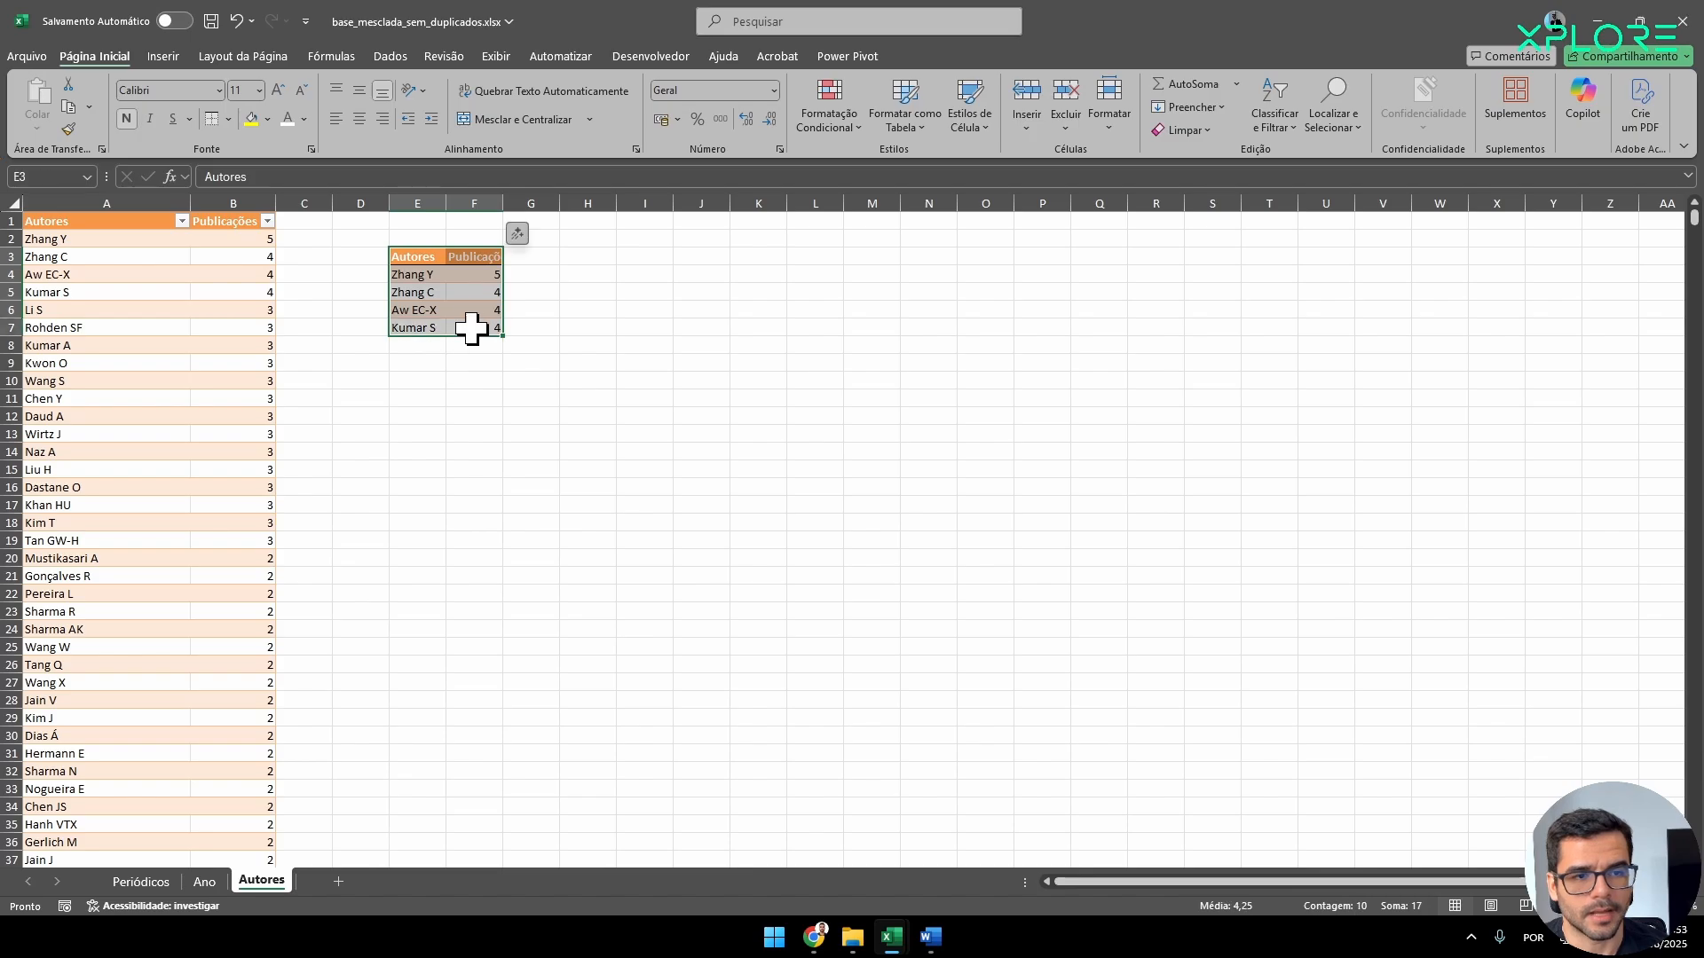
pyautogui.click(267, 119)
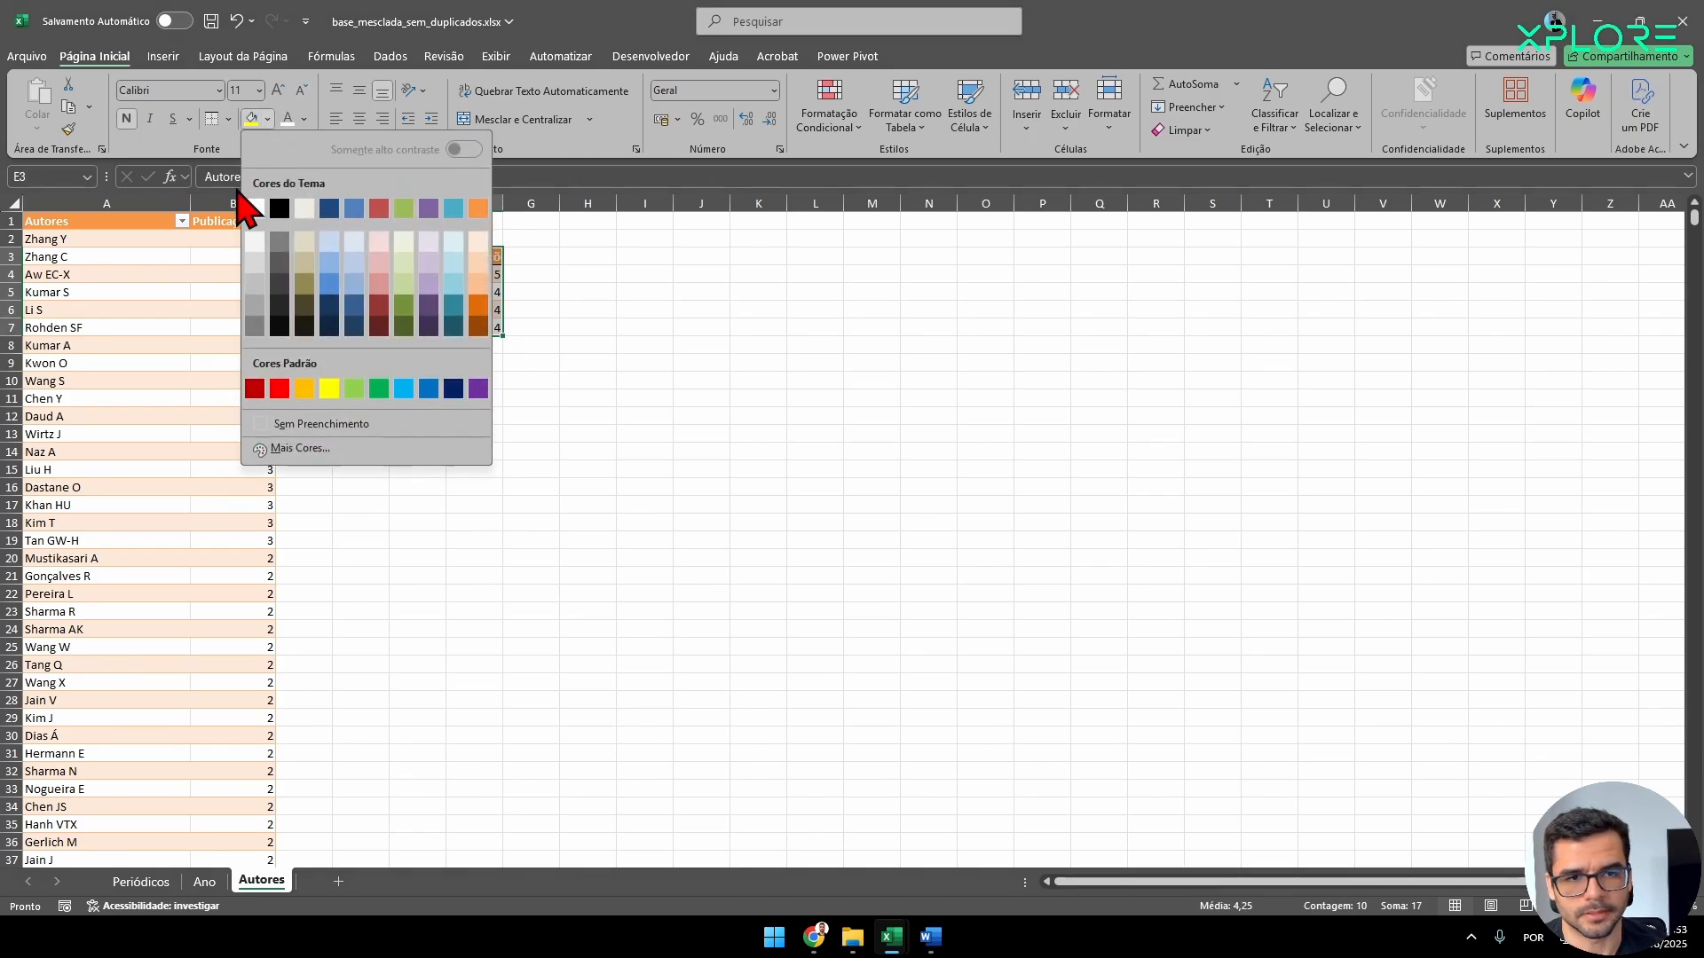
pyautogui.click(269, 425)
pyautogui.click(602, 434)
pyautogui.moveTo(417, 256); pyautogui.dragTo(473, 255)
pyautogui.click(304, 119)
pyautogui.click(318, 222)
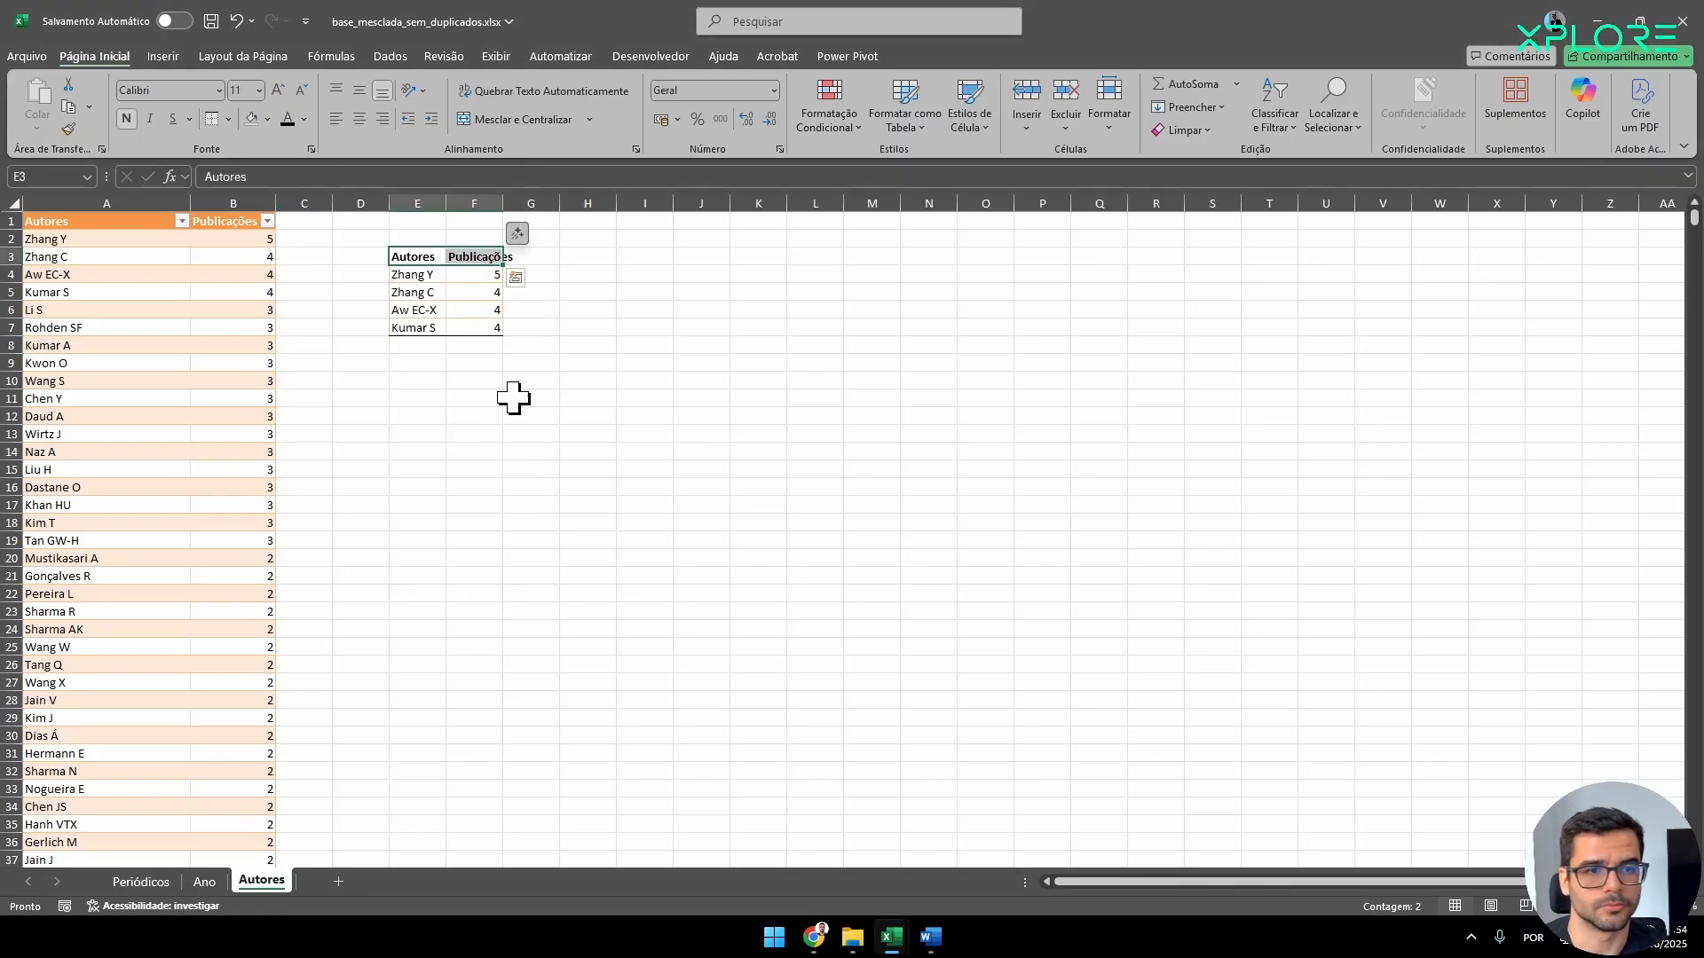
pyautogui.click(514, 399)
# Autofit the widths of columns E and F to the pasted table's contents.
pyautogui.click(439, 203)
pyautogui.moveTo(467, 198); pyautogui.dragTo(437, 190)
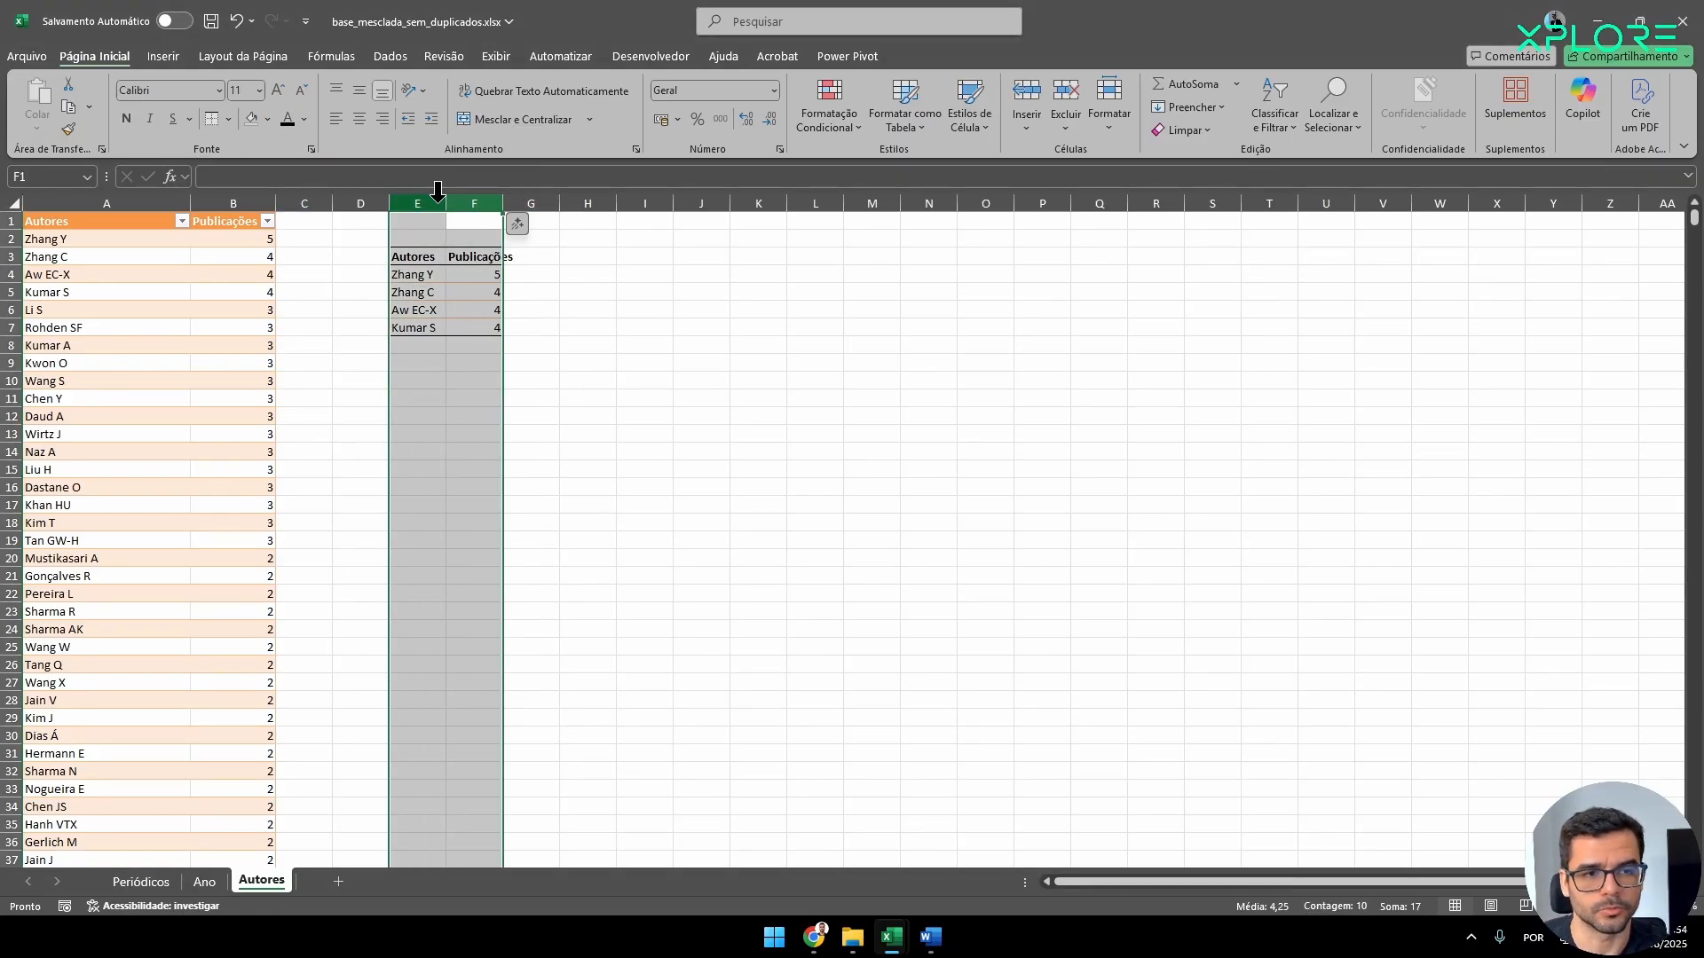
pyautogui.doubleClick(502, 205)
pyautogui.click(476, 415)
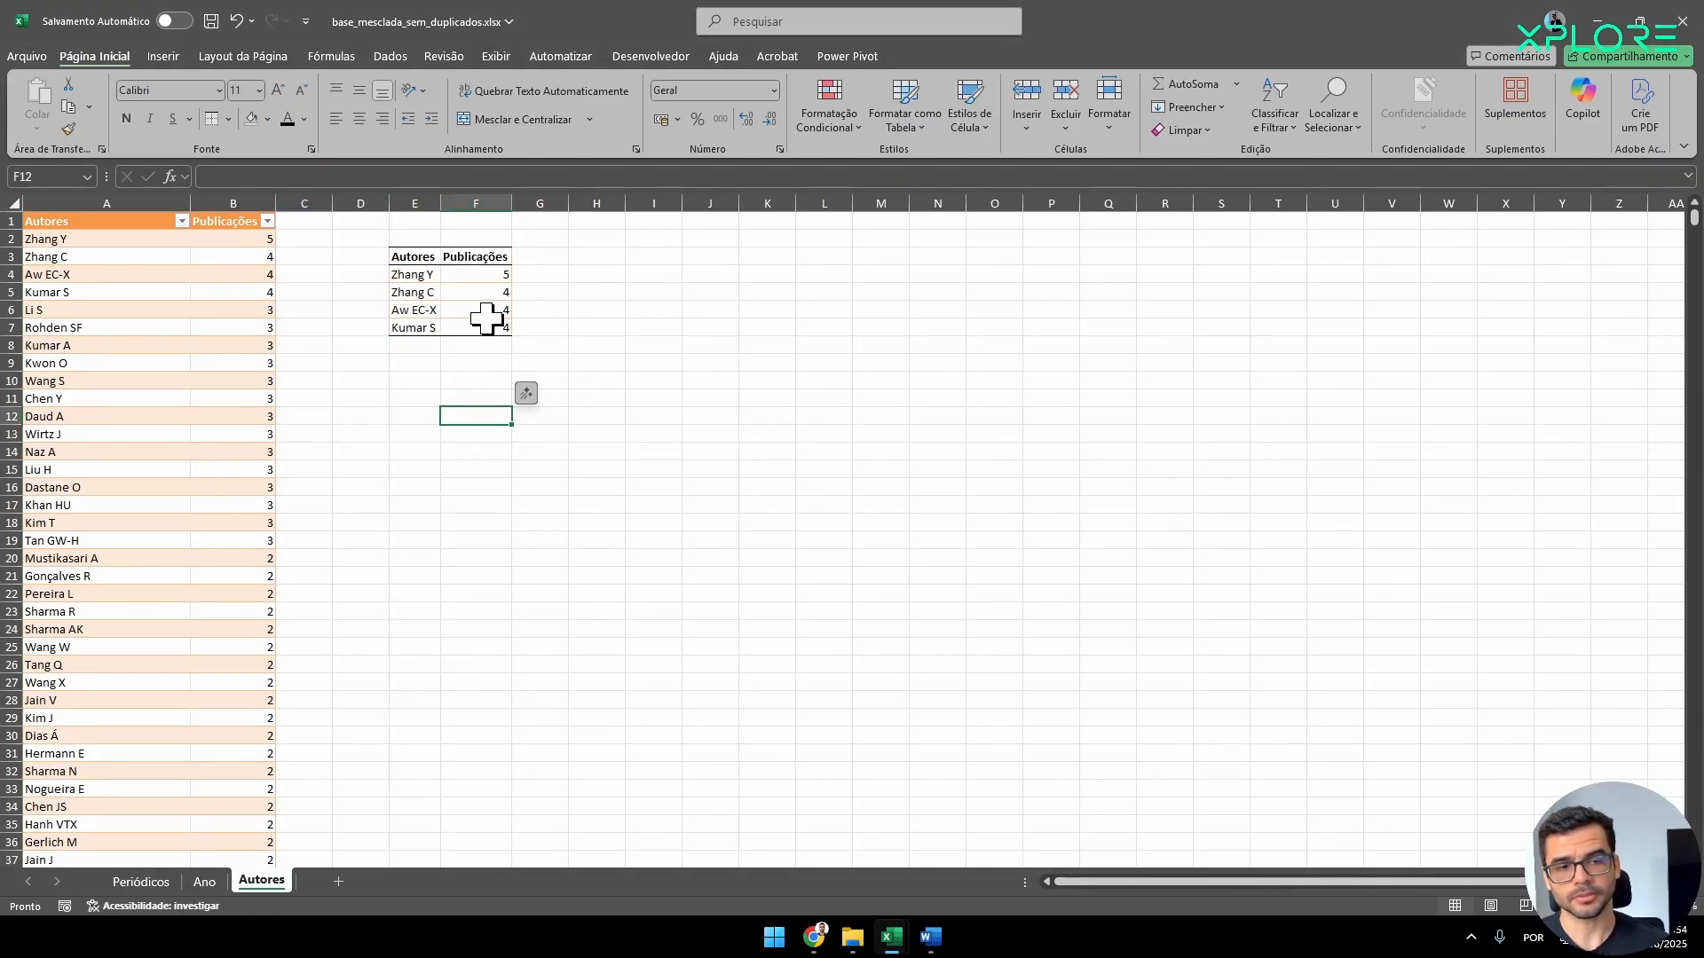
# Clear all borders from the header and author rows of the pasted table.
pyautogui.moveTo(492, 330); pyautogui.dragTo(418, 256)
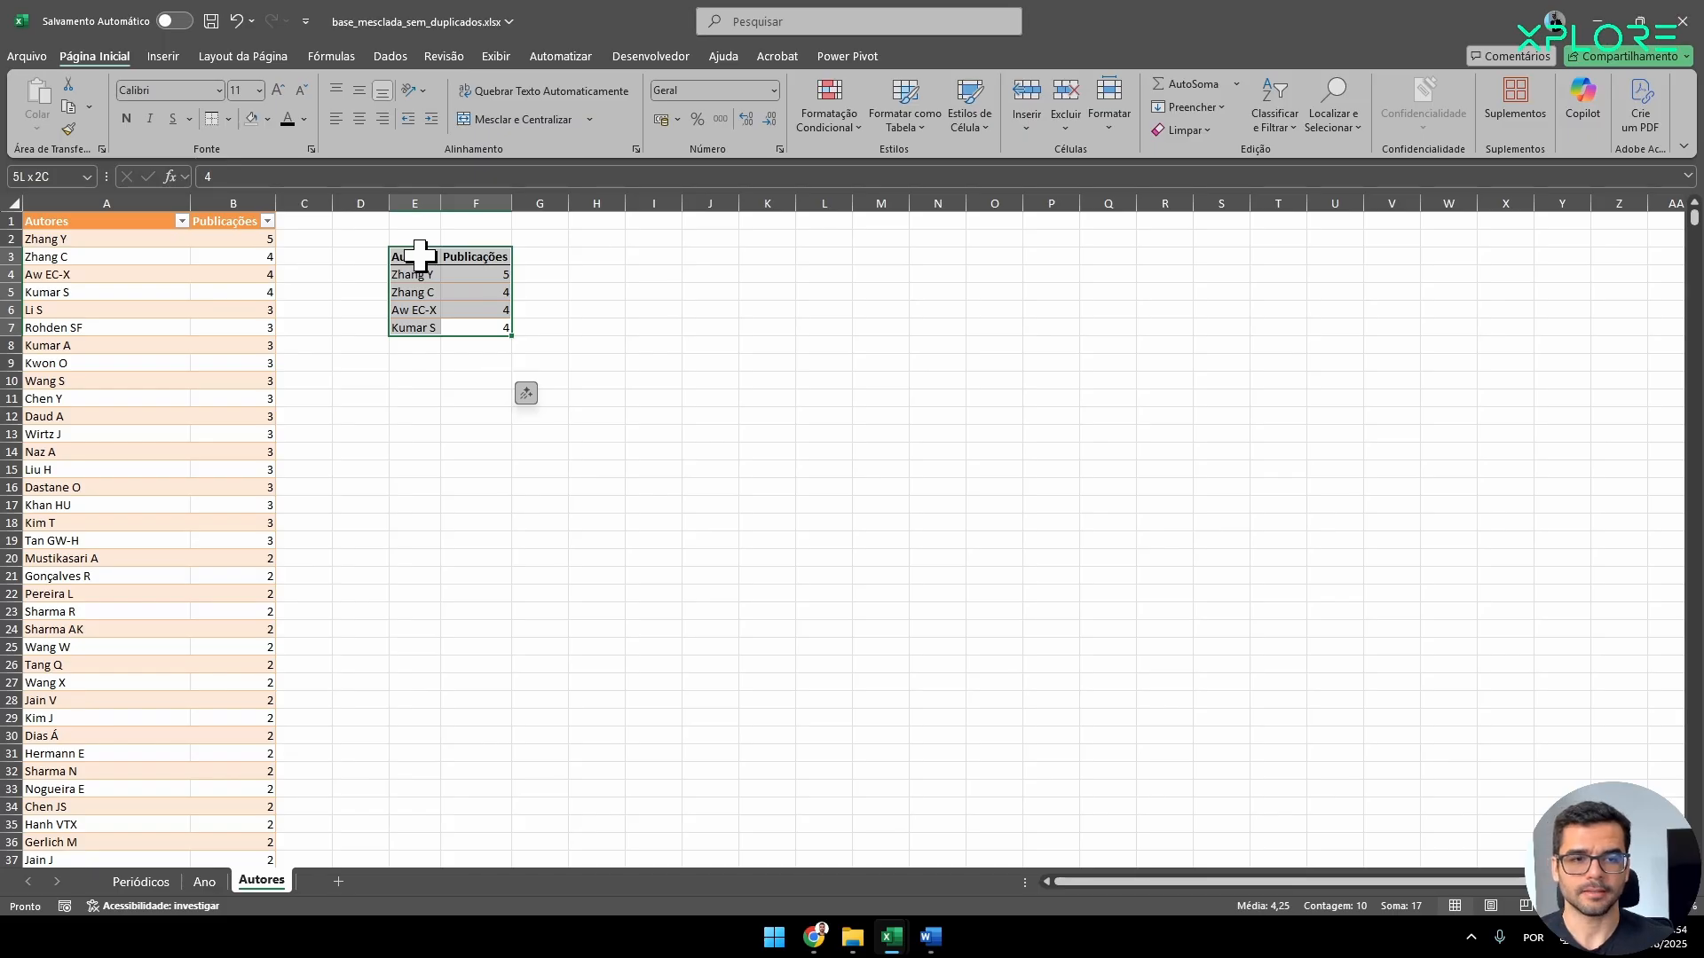
pyautogui.click(465, 454)
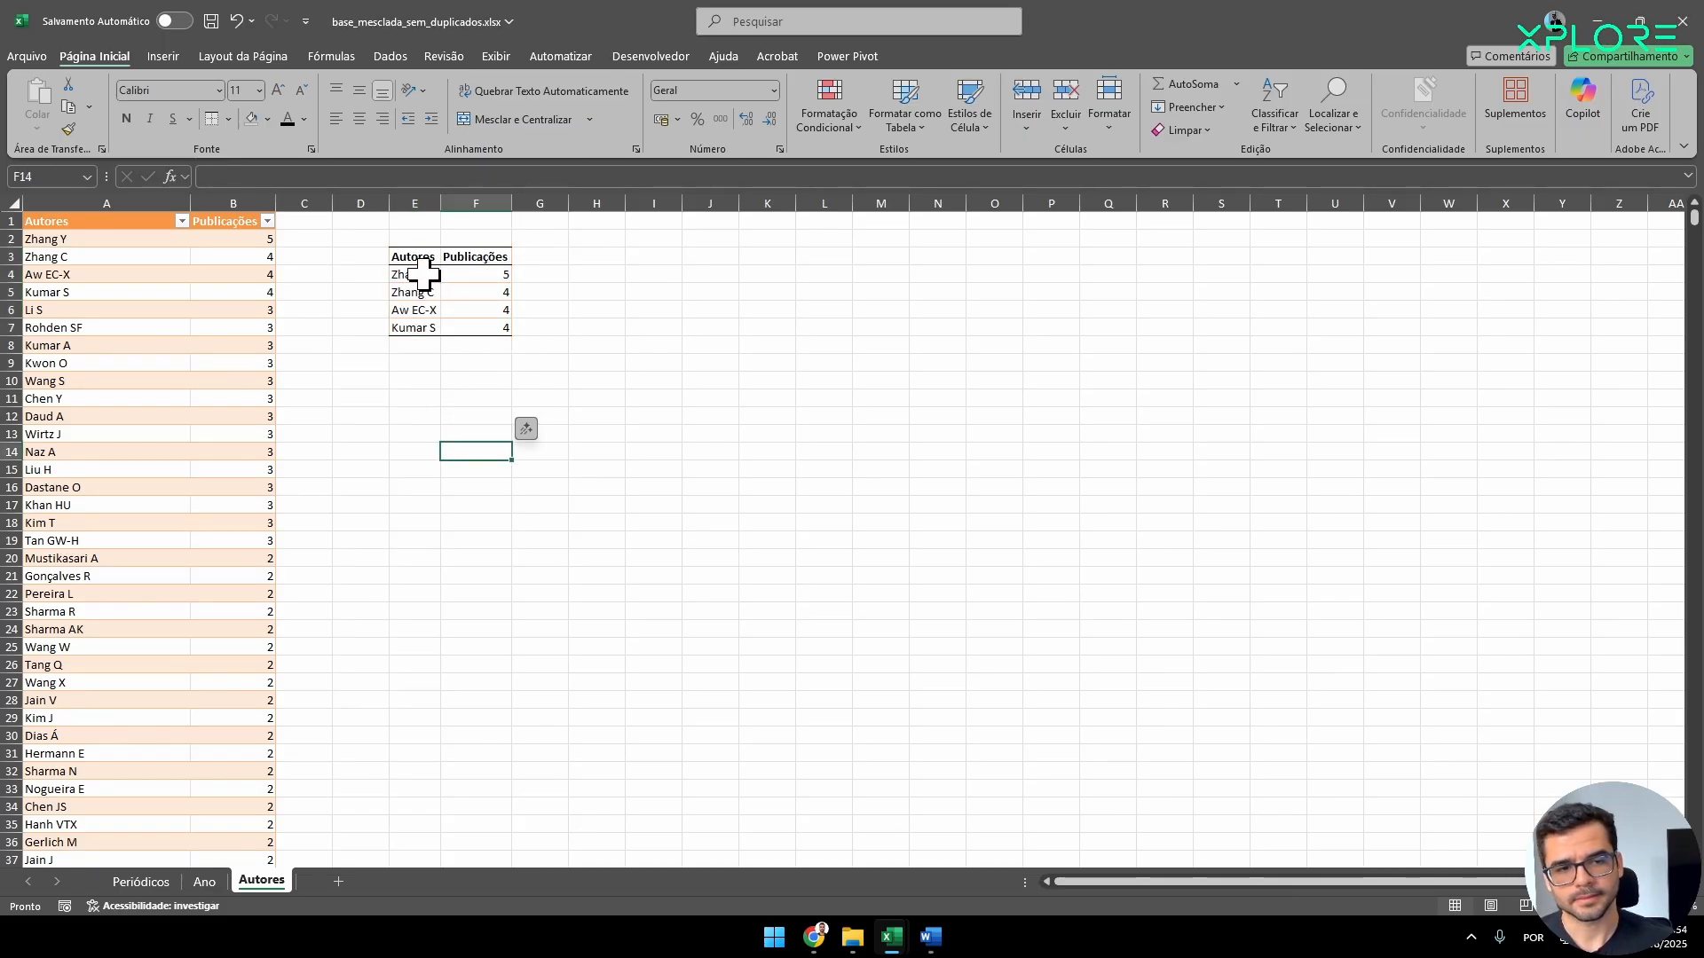
pyautogui.moveTo(429, 278); pyautogui.dragTo(472, 326)
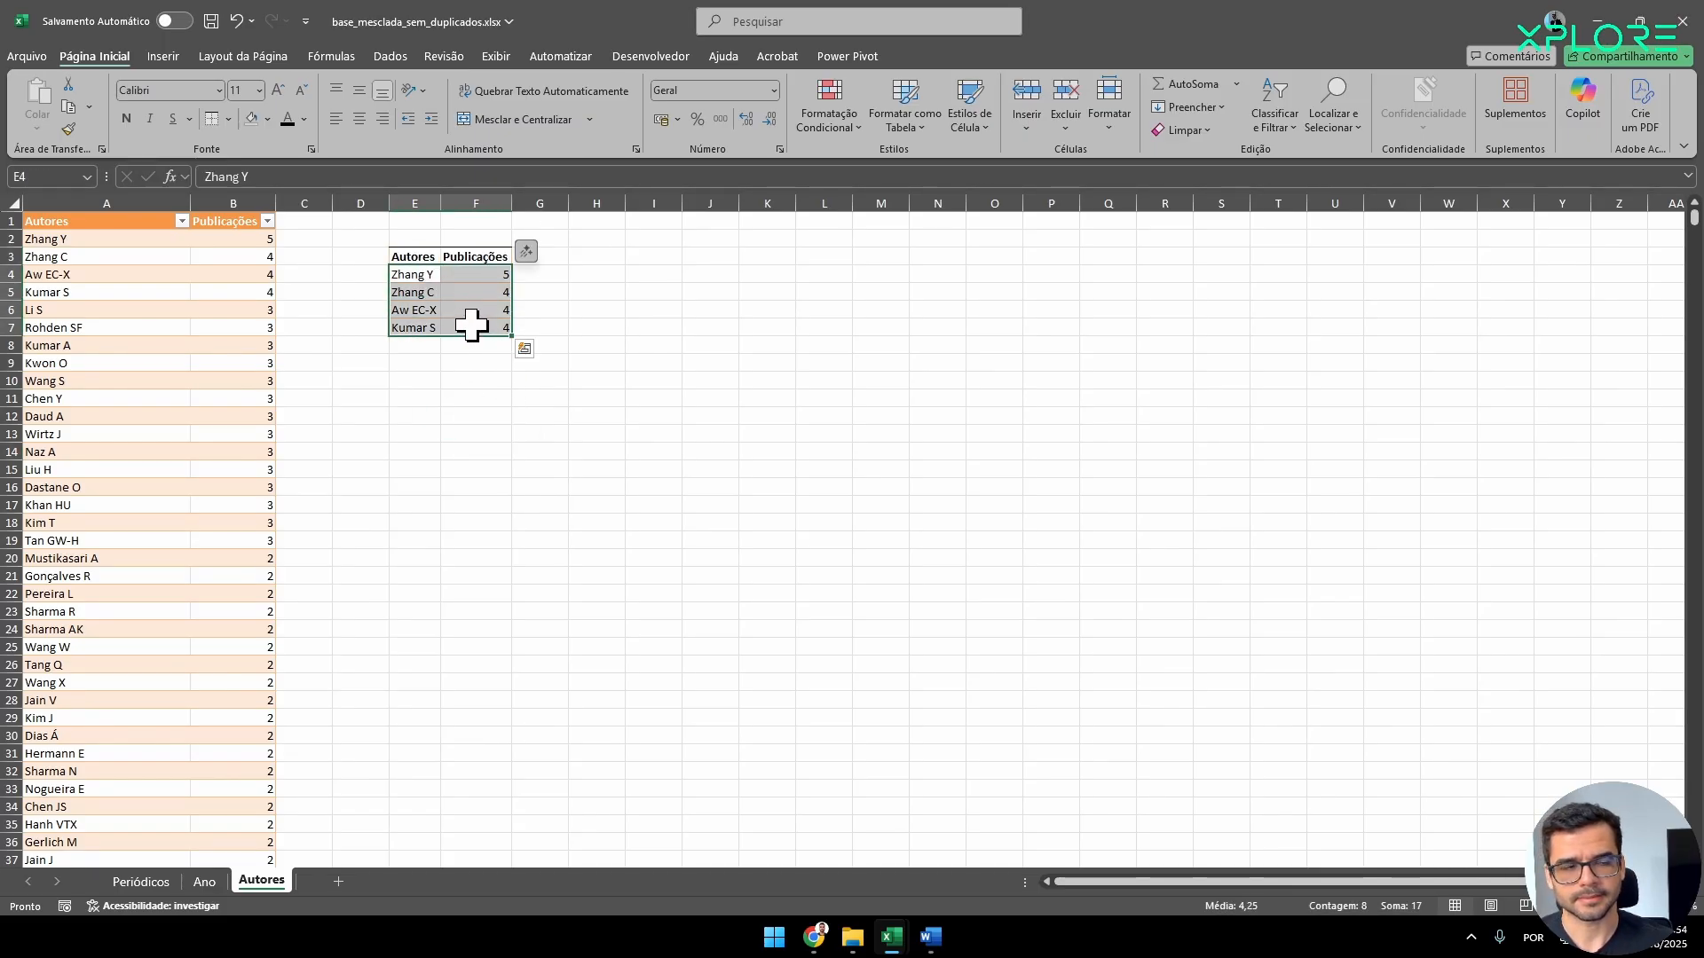
pyautogui.click(228, 119)
pyautogui.click(263, 282)
pyautogui.click(521, 377)
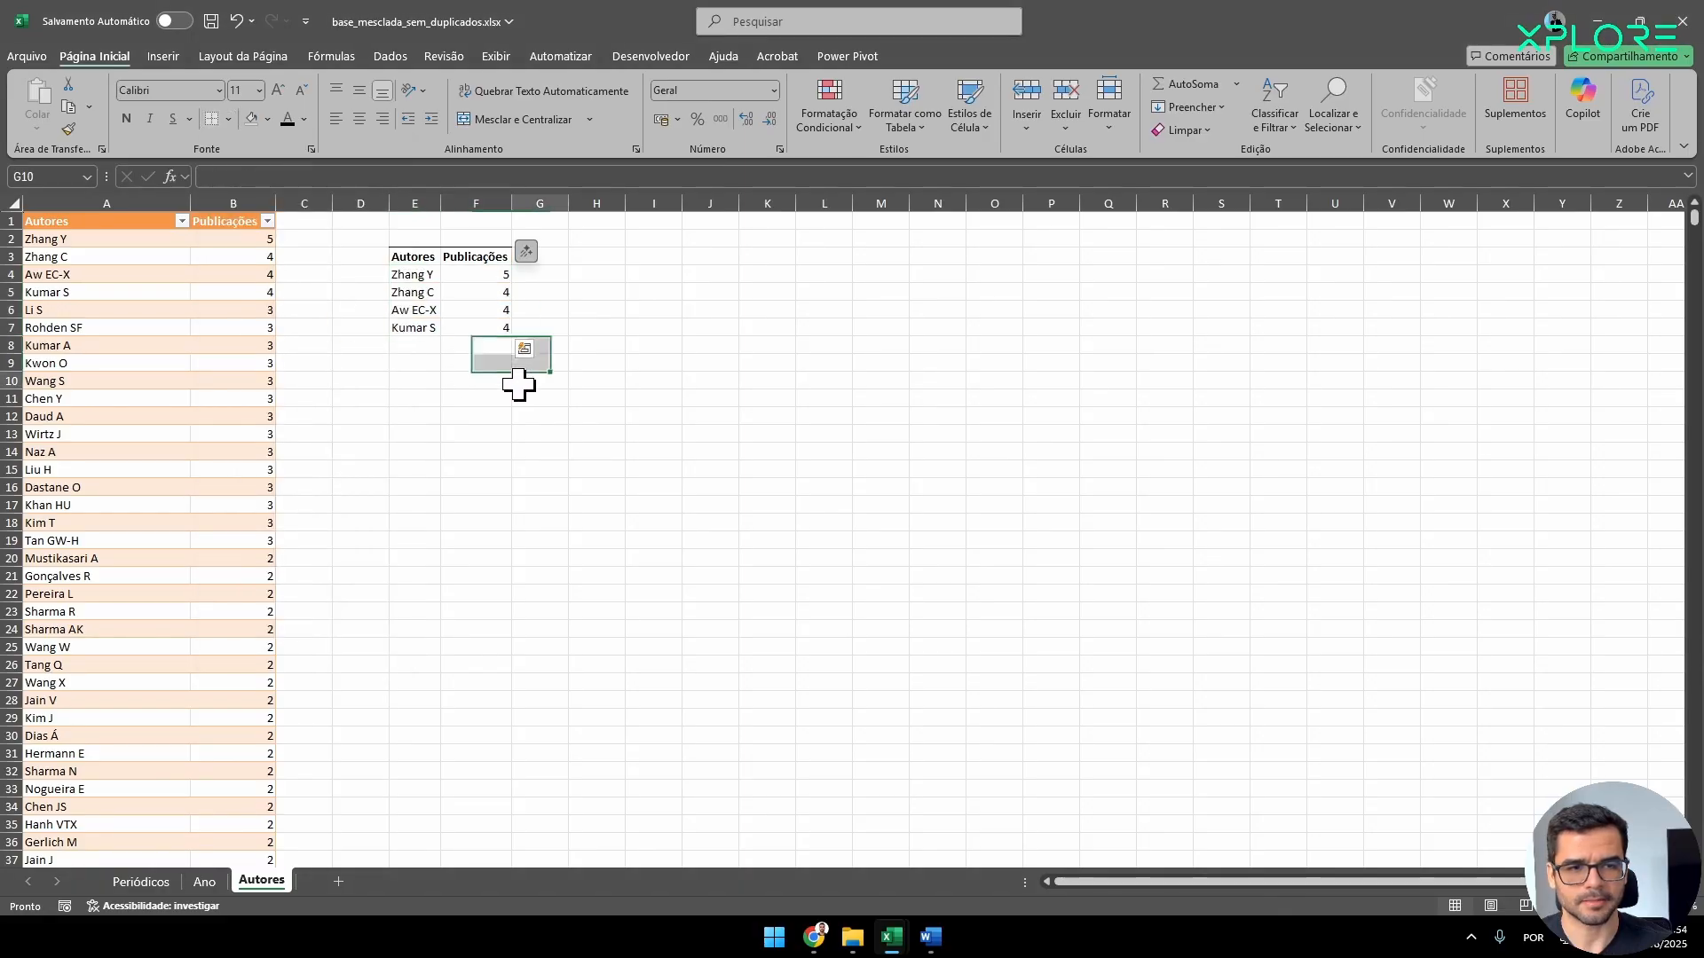
pyautogui.moveTo(410, 276)
pyautogui.mouseDown()
pyautogui.moveTo(479, 292)
pyautogui.moveTo(461, 331)
pyautogui.moveTo(408, 250)
pyautogui.mouseUp()
pyautogui.moveTo(415, 452); pyautogui.dragTo(471, 435)
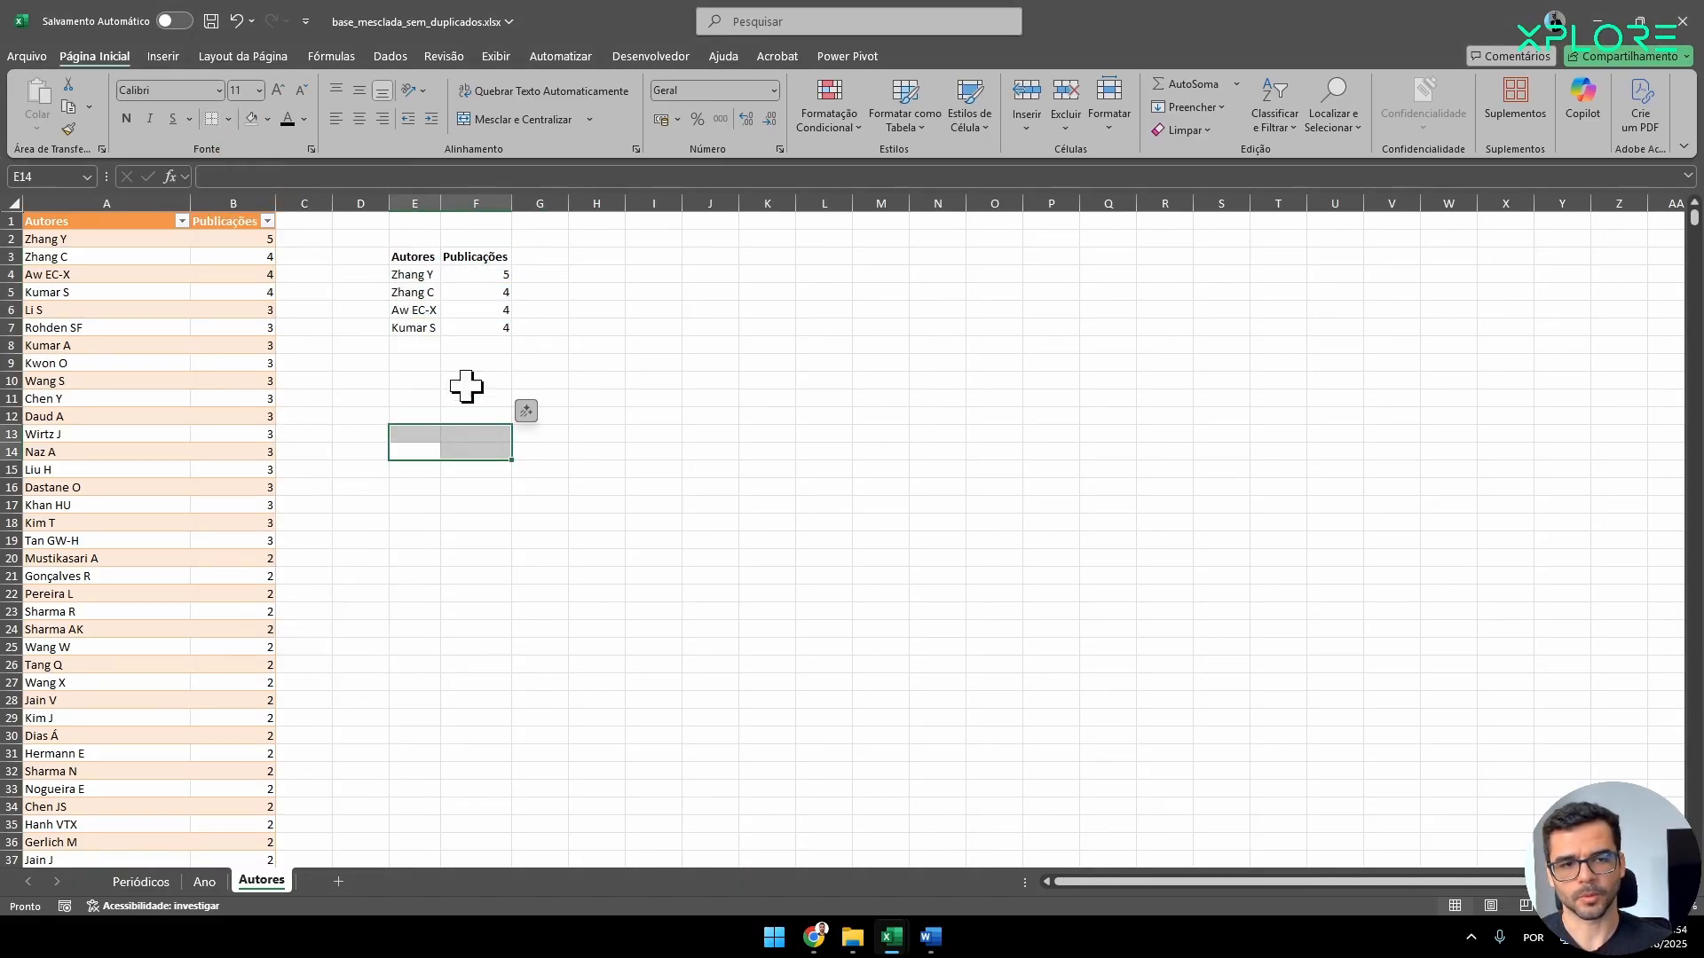
# Add top and bottom borders to the pasted table's header row and a bottom border to its last row.
pyautogui.moveTo(416, 258); pyautogui.dragTo(462, 259)
pyautogui.click(228, 119)
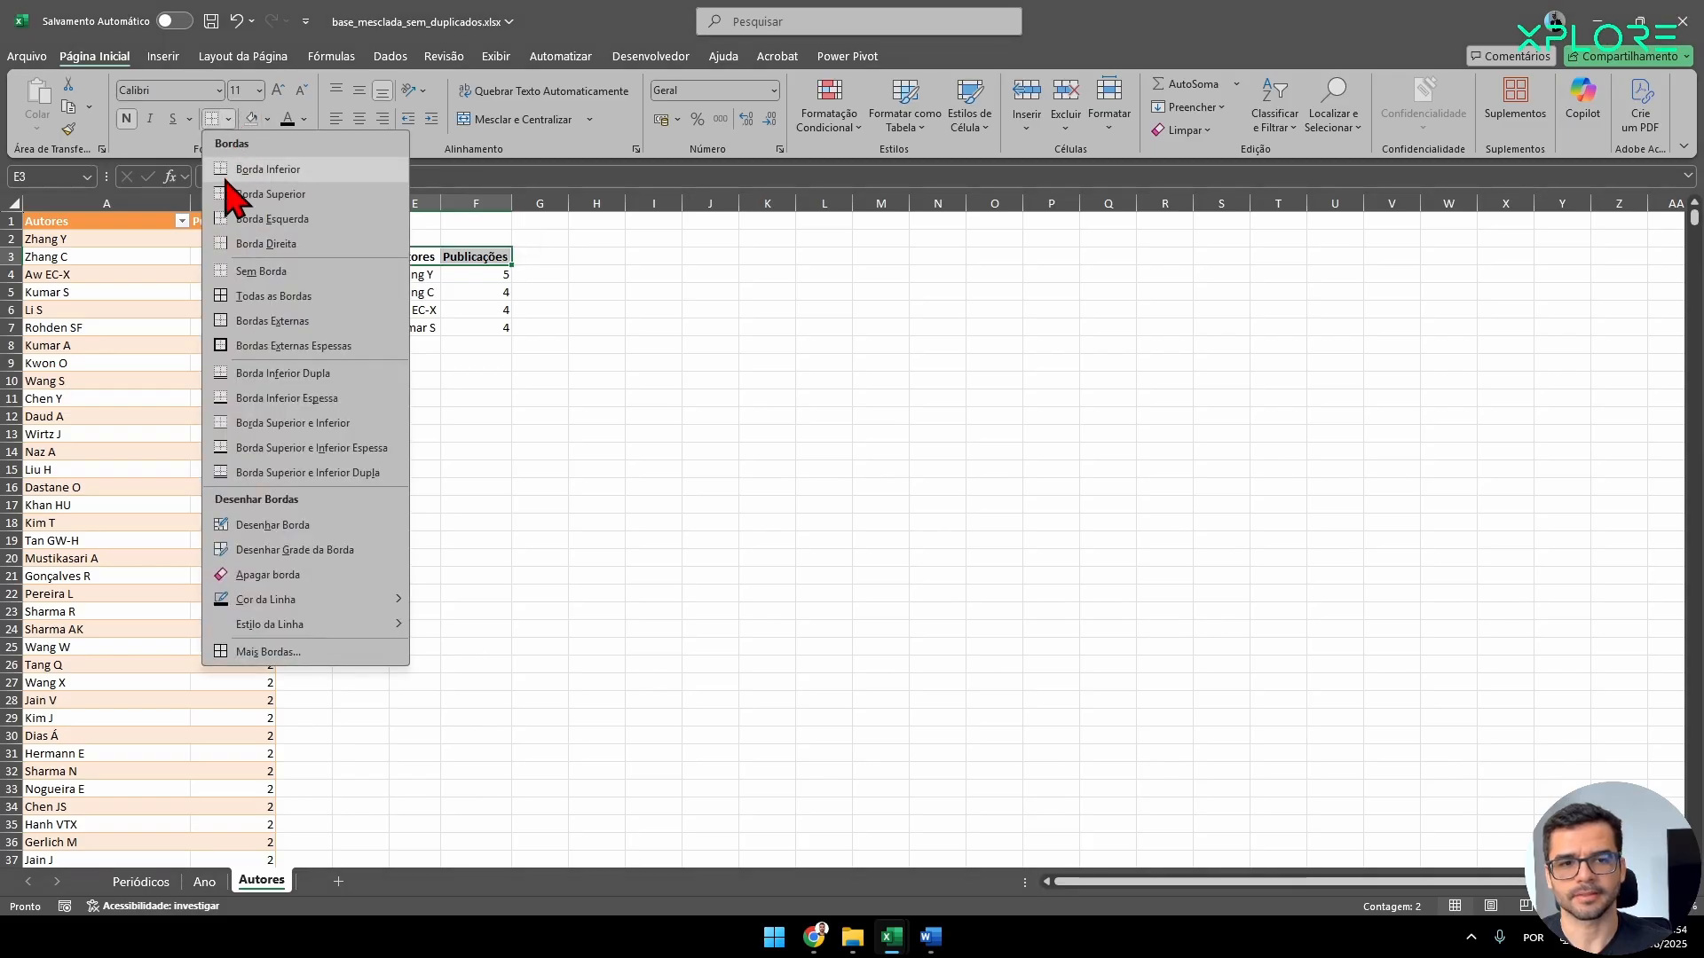
pyautogui.click(261, 194)
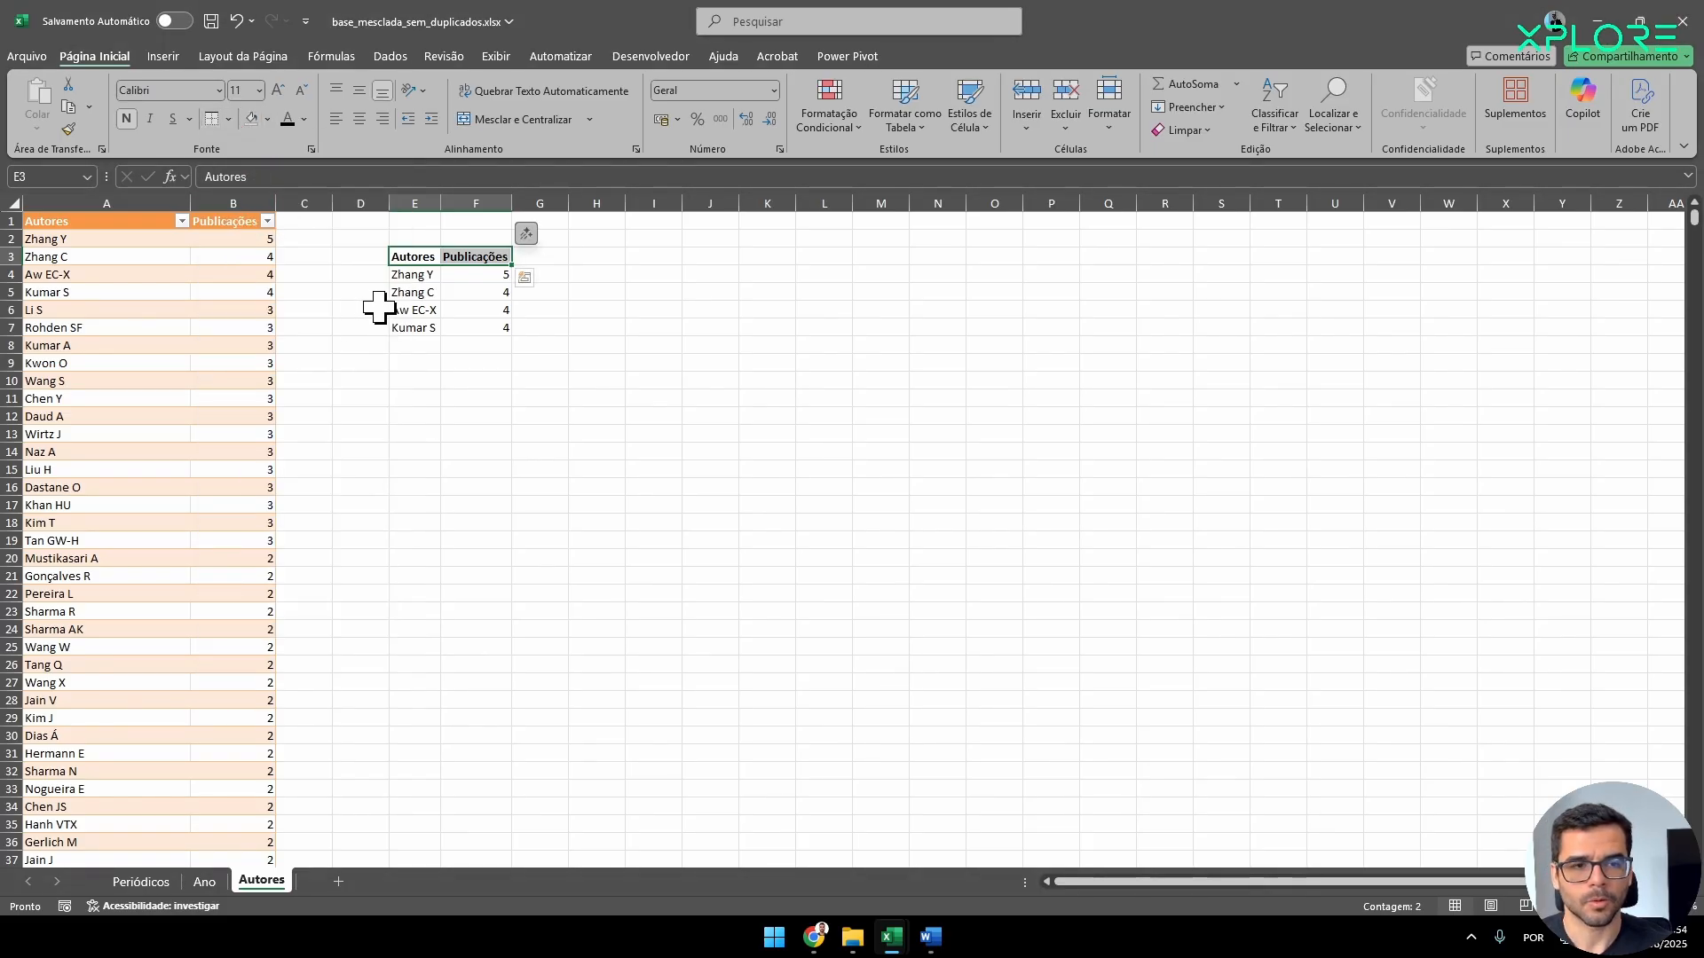
pyautogui.click(228, 118)
pyautogui.click(251, 197)
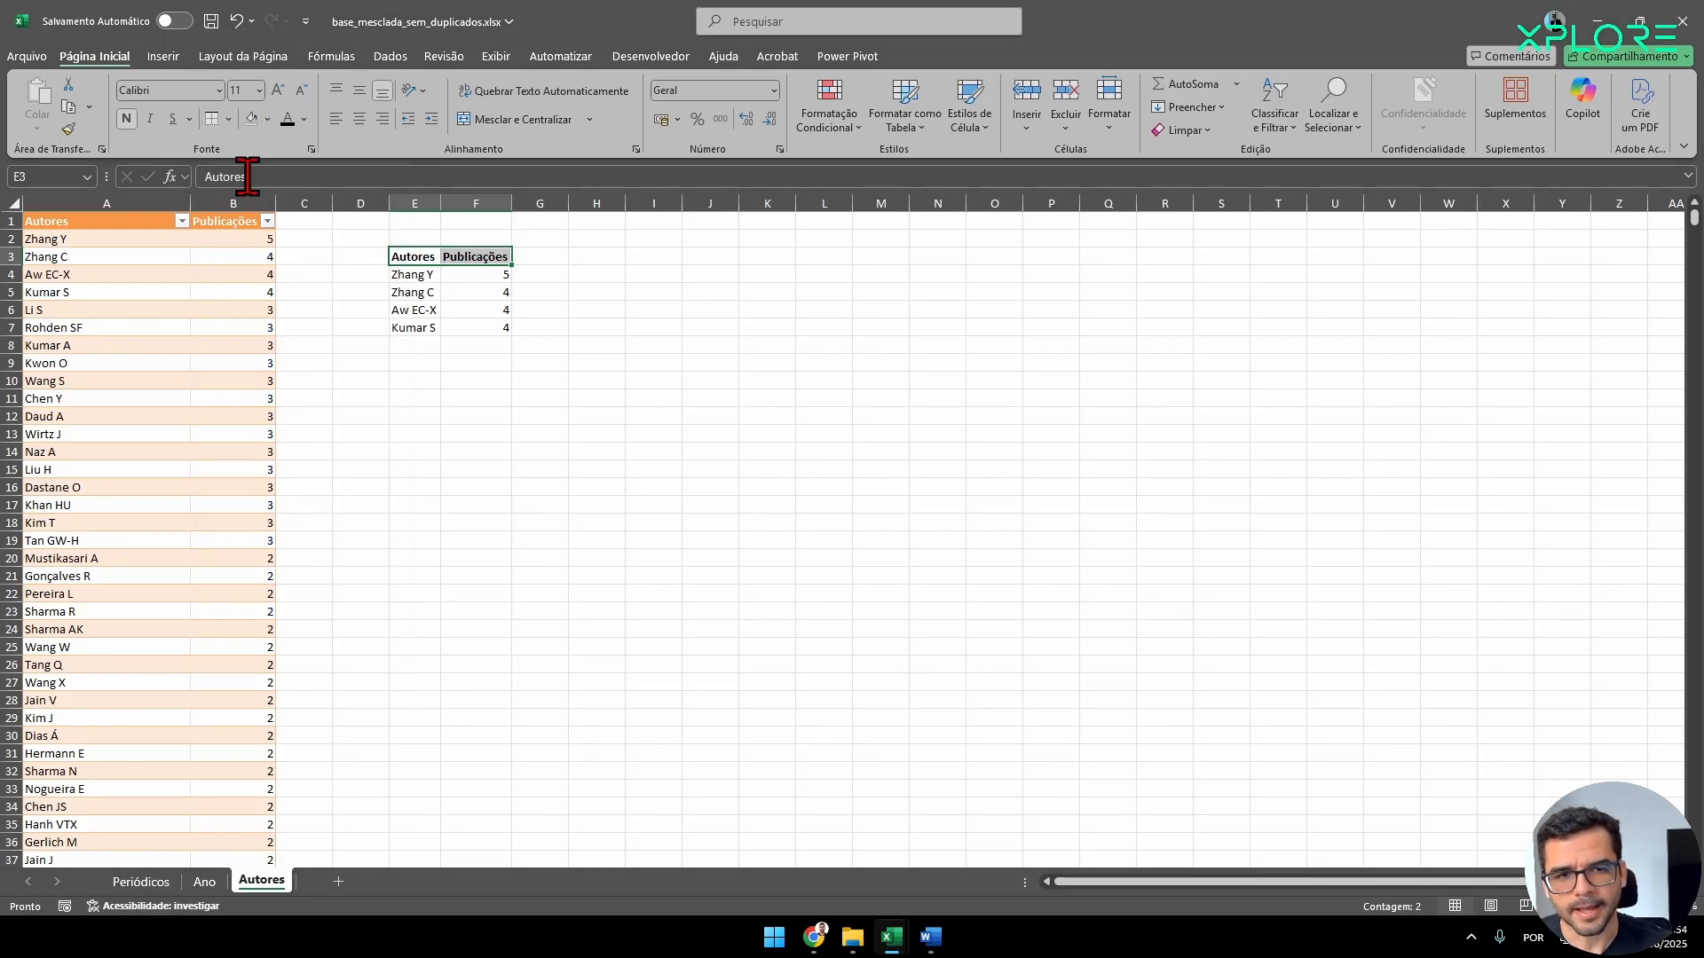
pyautogui.click(410, 328)
pyautogui.moveTo(424, 329); pyautogui.dragTo(494, 329)
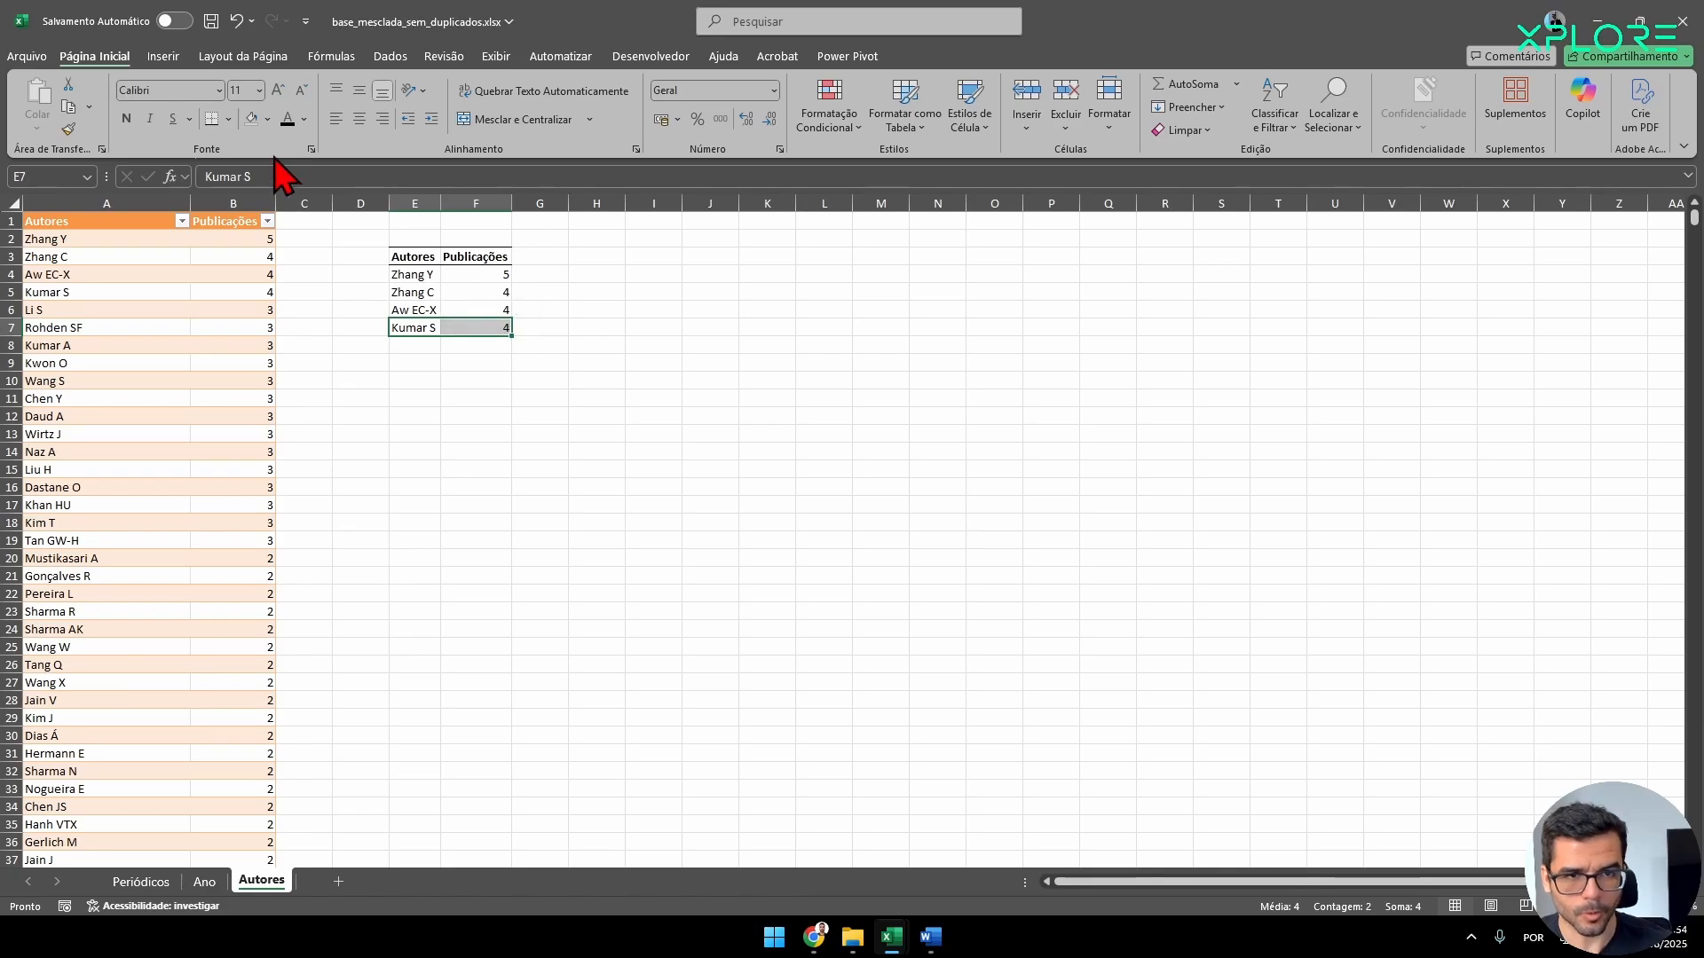
pyautogui.click(218, 119)
pyautogui.click(597, 523)
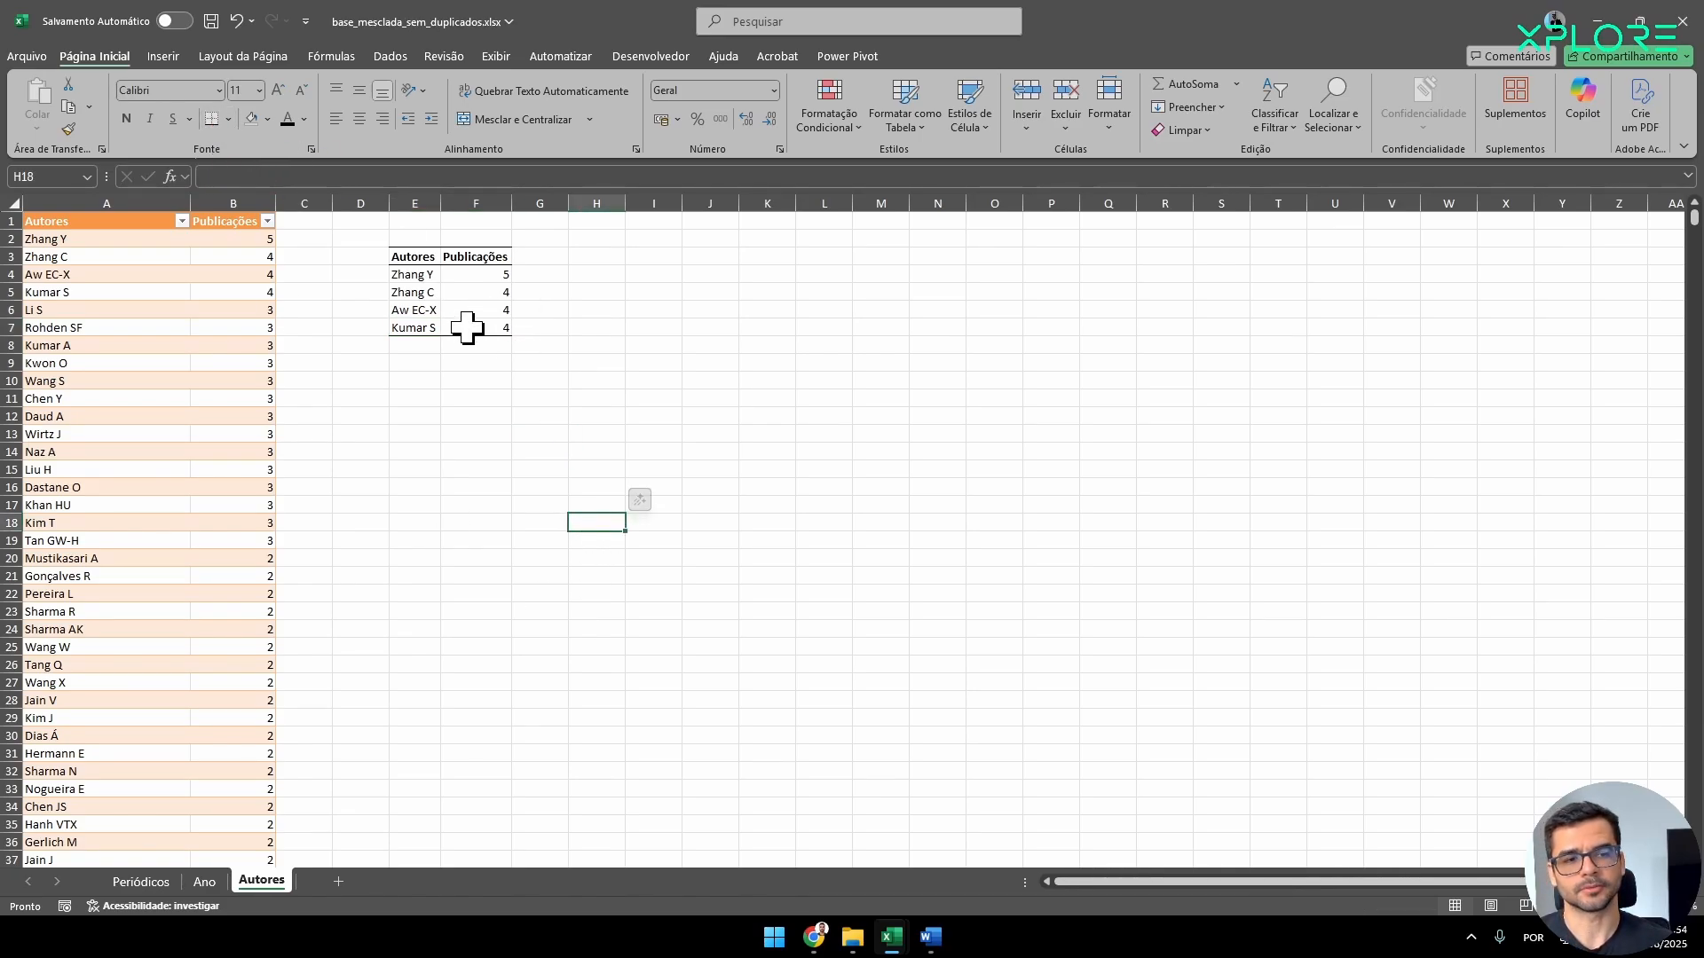
# Set the pasted table's font to Times New Roman size 10 and center its cells horizontally and vertically.
pyautogui.moveTo(467, 328); pyautogui.dragTo(415, 258)
pyautogui.click(160, 91)
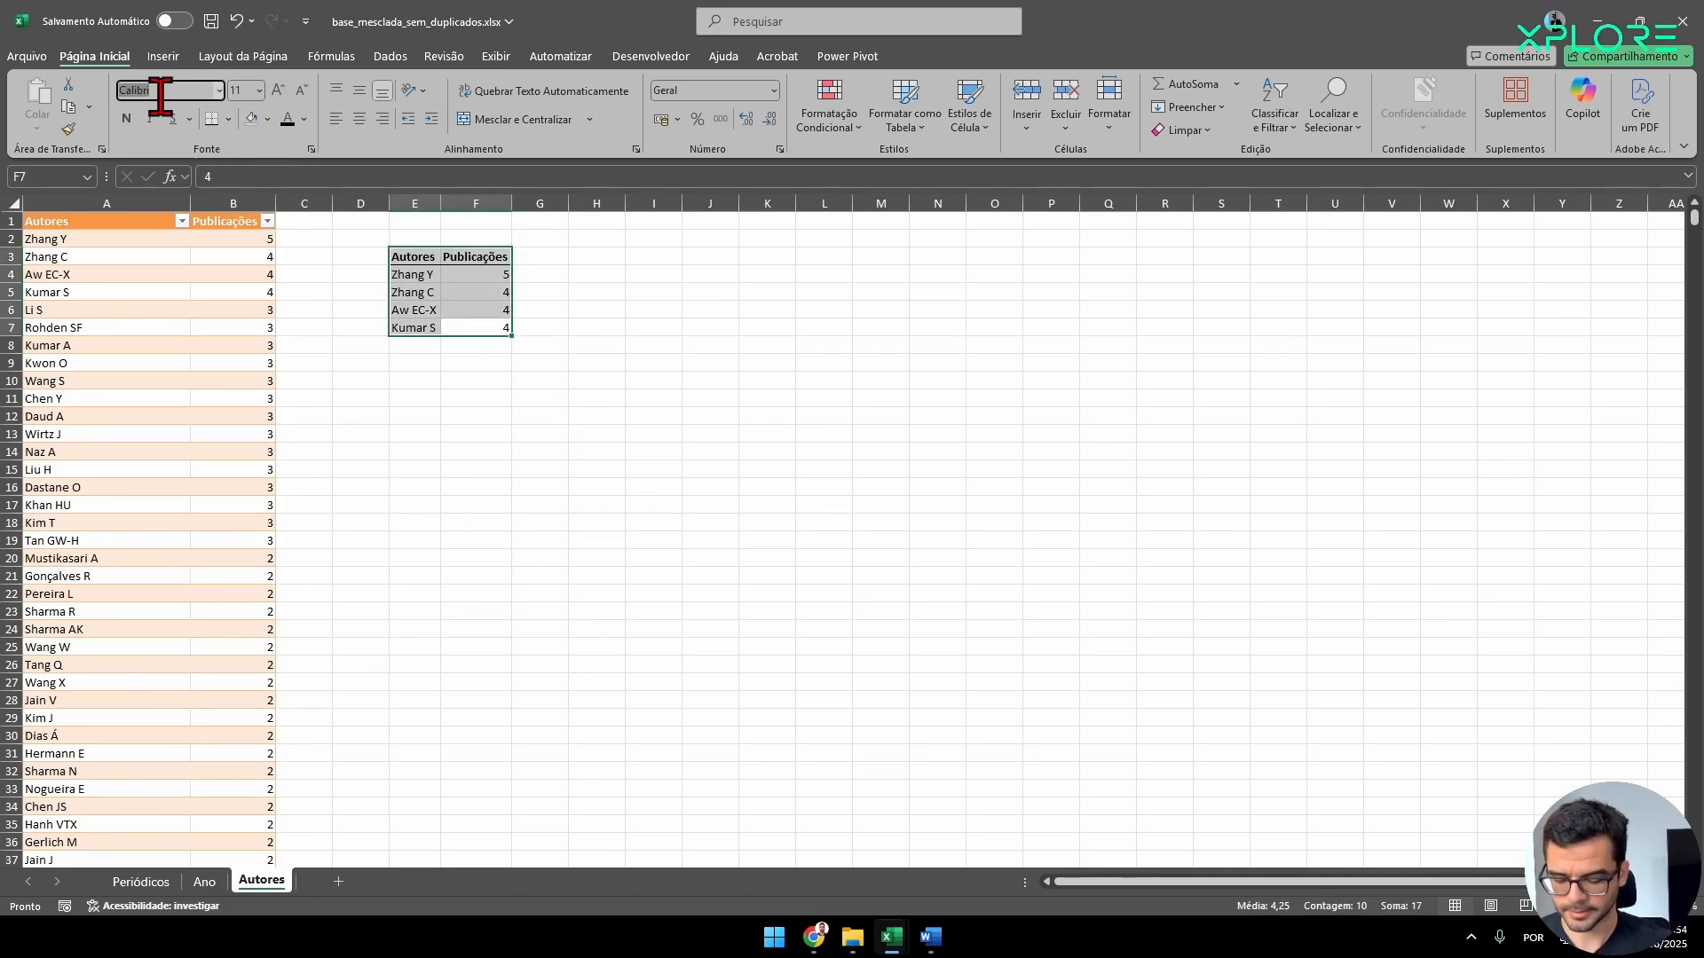
pyautogui.write('Times New Roman')
pyautogui.press('Tab')
pyautogui.write('10')
pyautogui.press('Return')
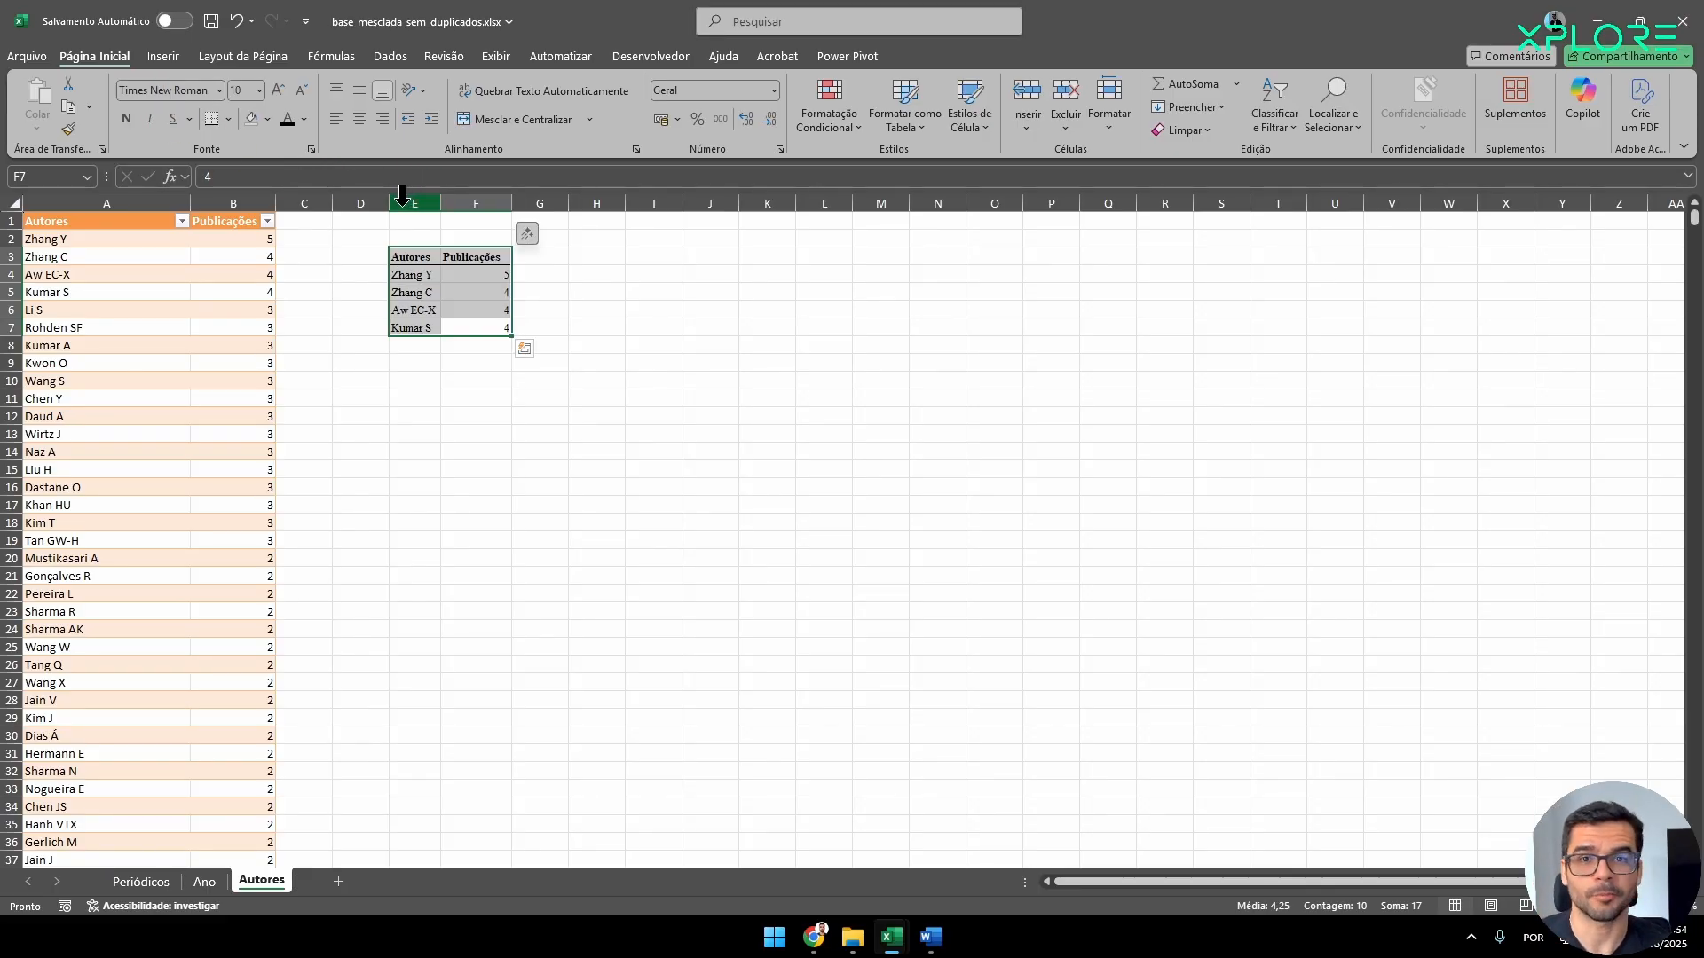
pyautogui.click(360, 118)
pyautogui.click(360, 89)
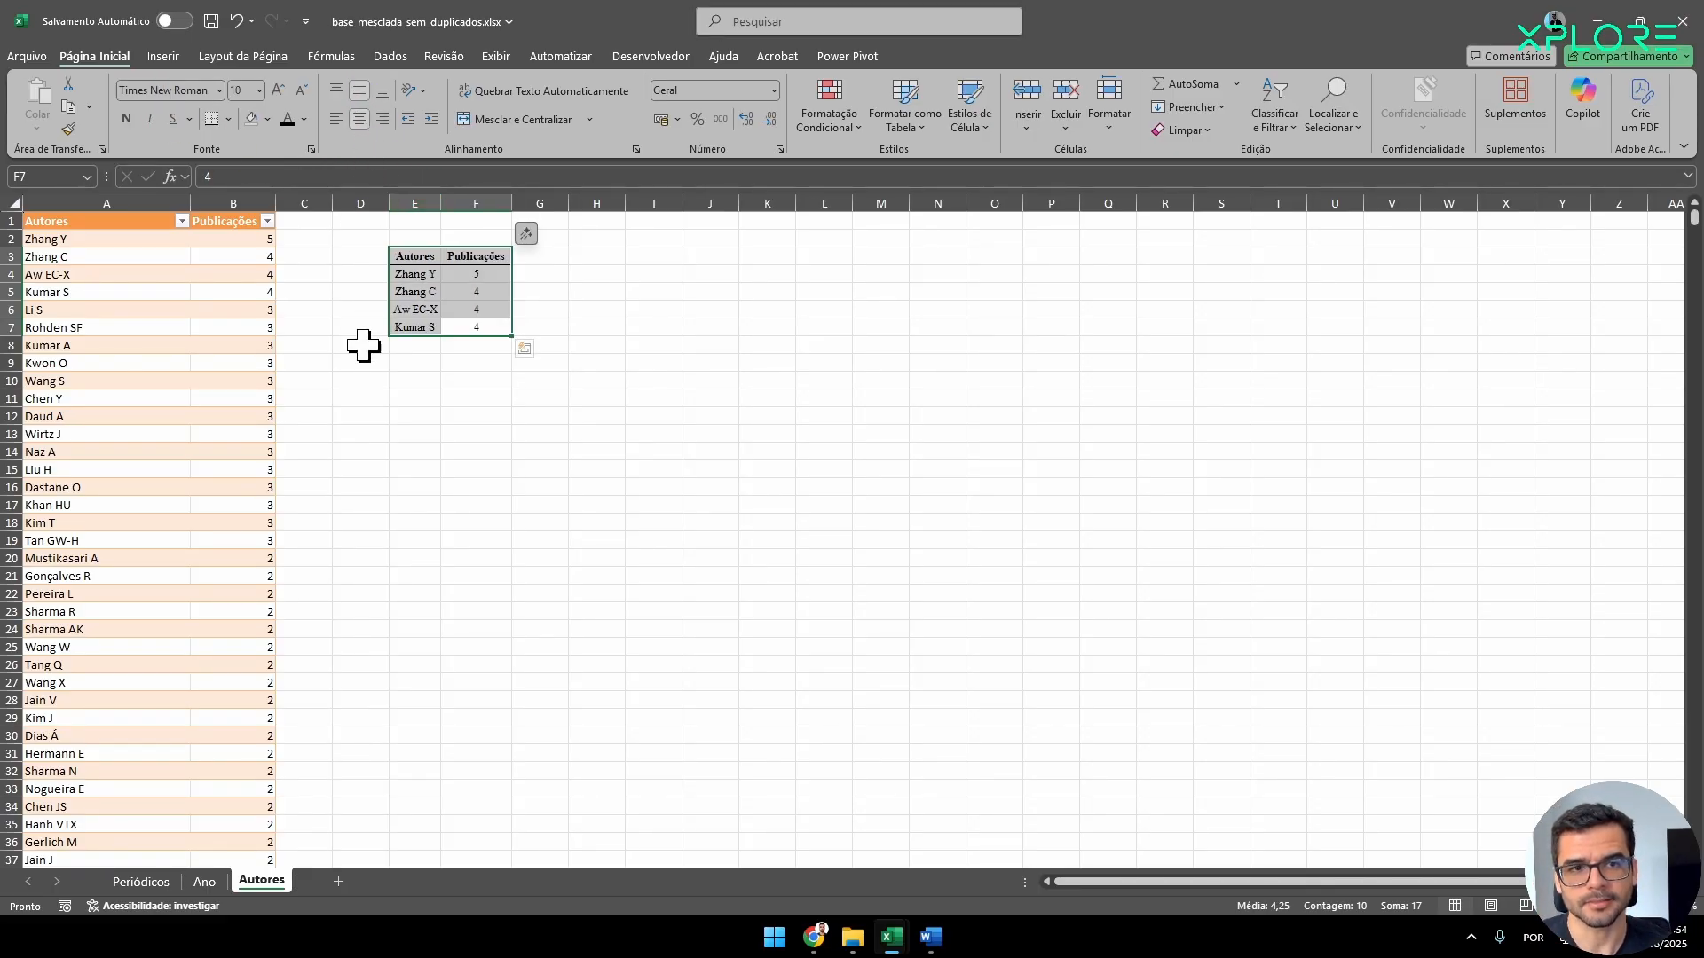
pyautogui.click(555, 379)
pyautogui.click(493, 450)
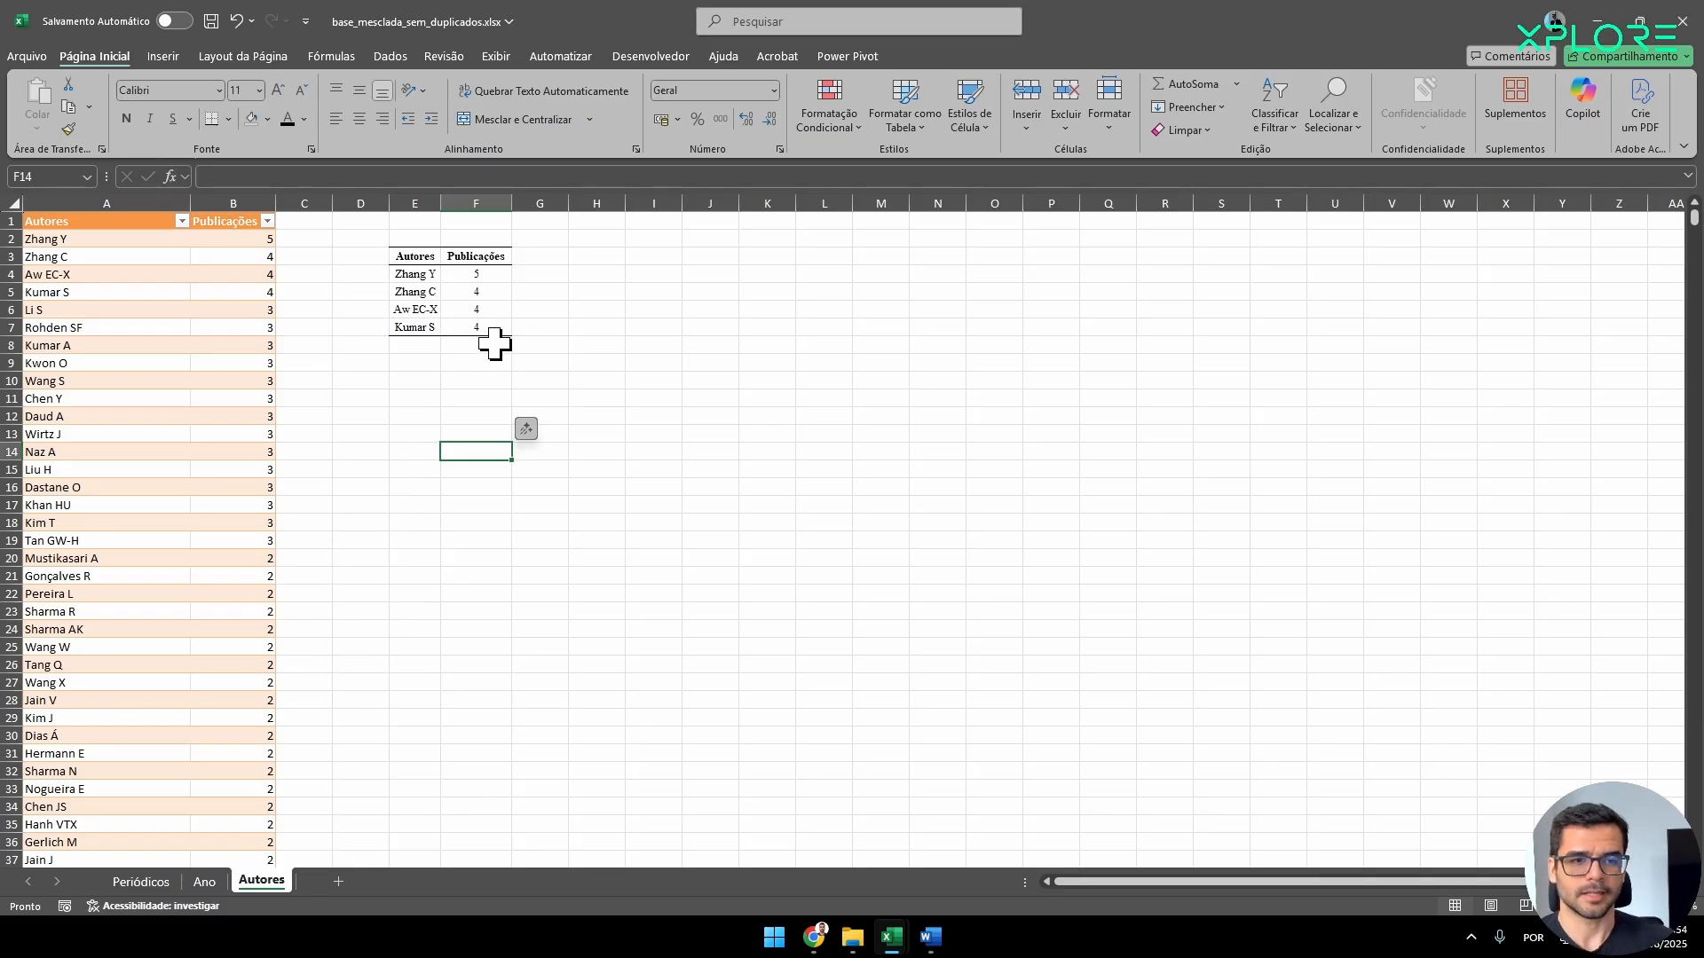
pyautogui.moveTo(484, 327); pyautogui.dragTo(414, 257)
pyautogui.click(432, 542)
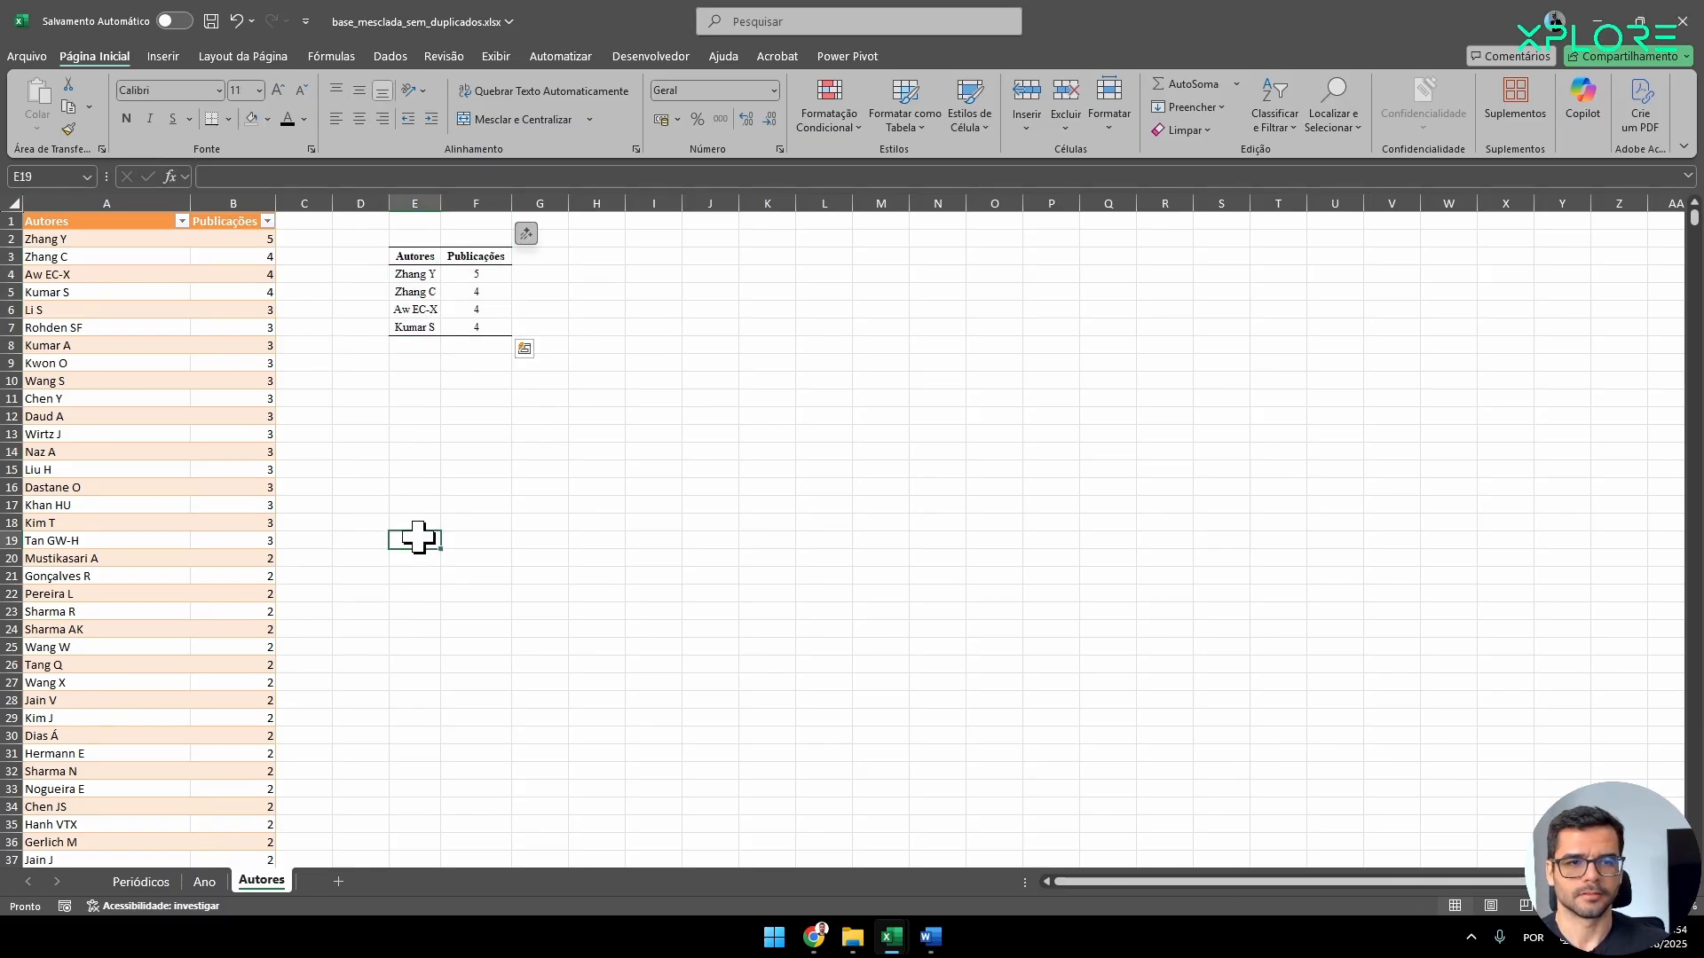
pyautogui.moveTo(477, 328); pyautogui.dragTo(413, 257)
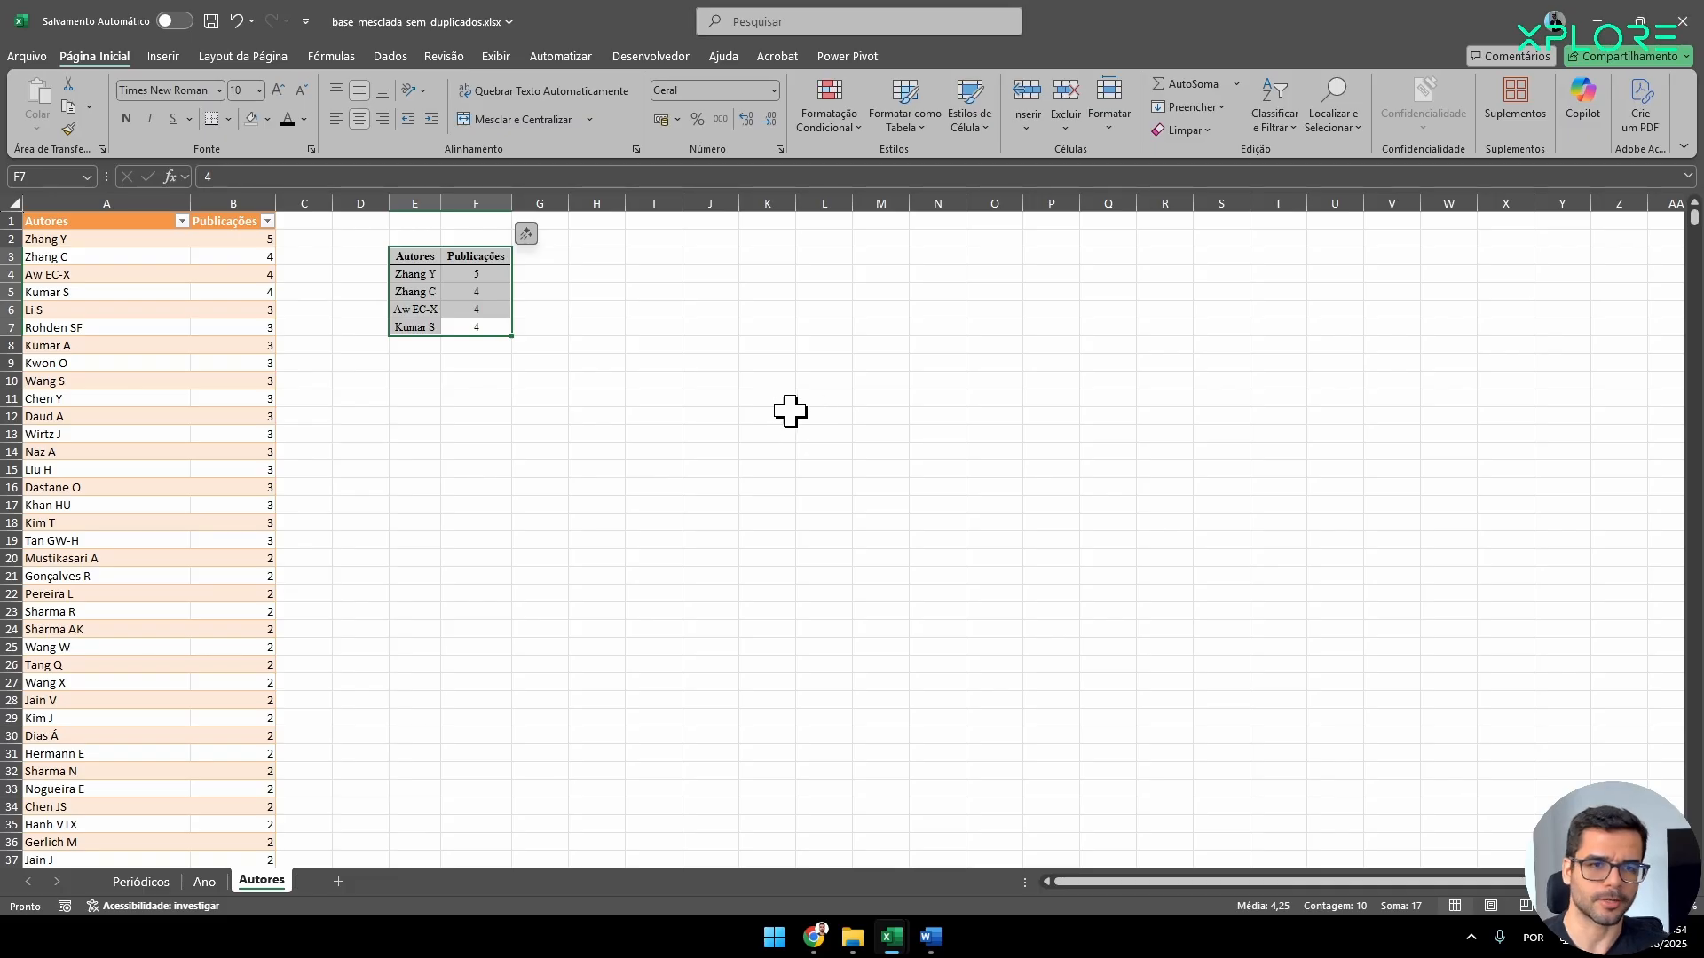
pyautogui.click(459, 410)
pyautogui.moveTo(424, 263); pyautogui.dragTo(478, 325)
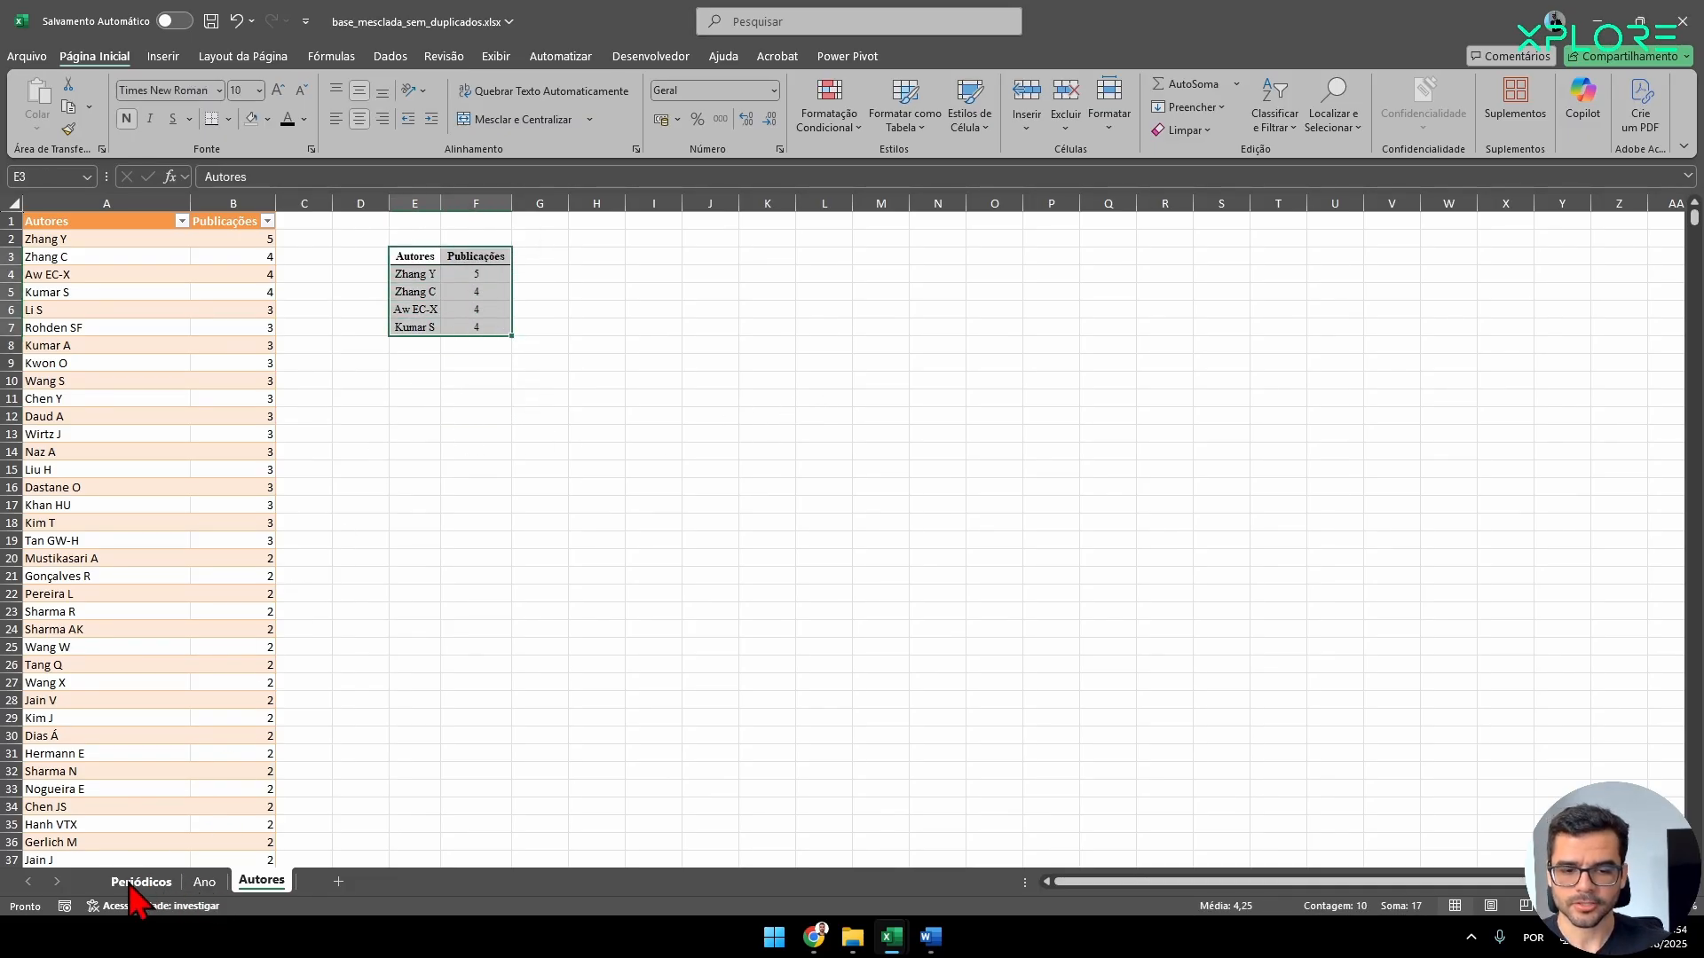
# Move the Autores sheet ahead of the Periódicos sheet and open Periódicos.
pyautogui.moveTo(140, 896); pyautogui.dragTo(137, 891)
pyautogui.click(213, 881)
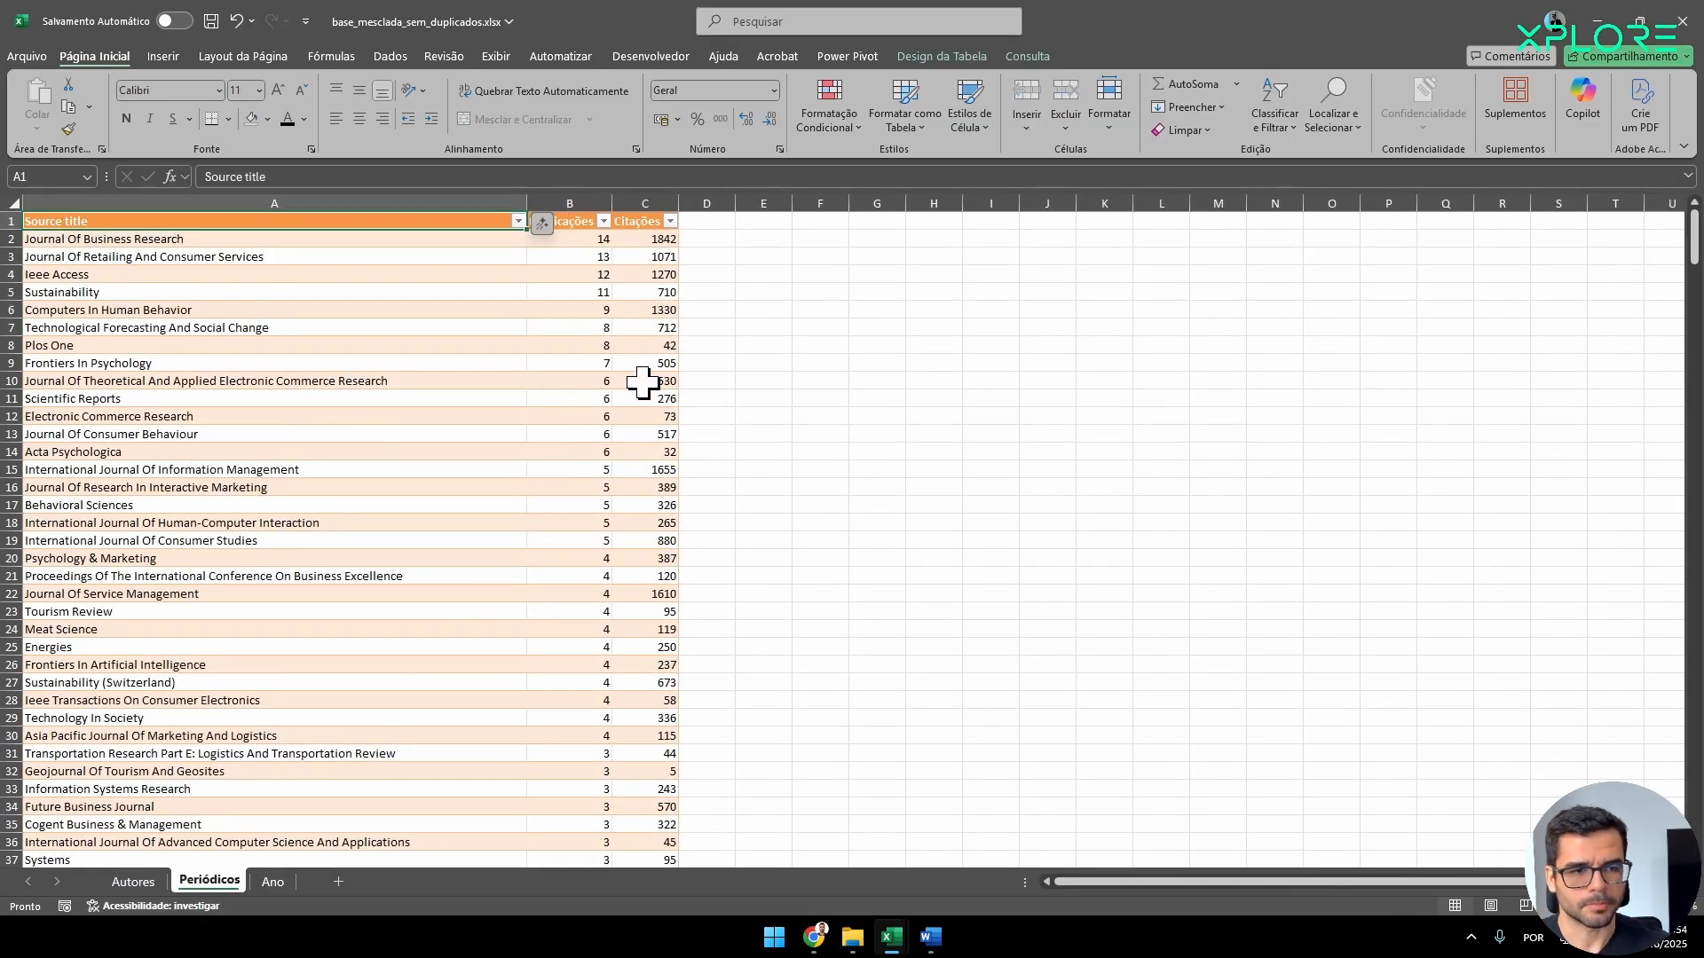
# Copy the journal table's range A1:C14 to G1 and clear the formats of the pasted cells.
pyautogui.moveTo(654, 458); pyautogui.dragTo(95, 217)
pyautogui.hotkey('ctrl', 'c')
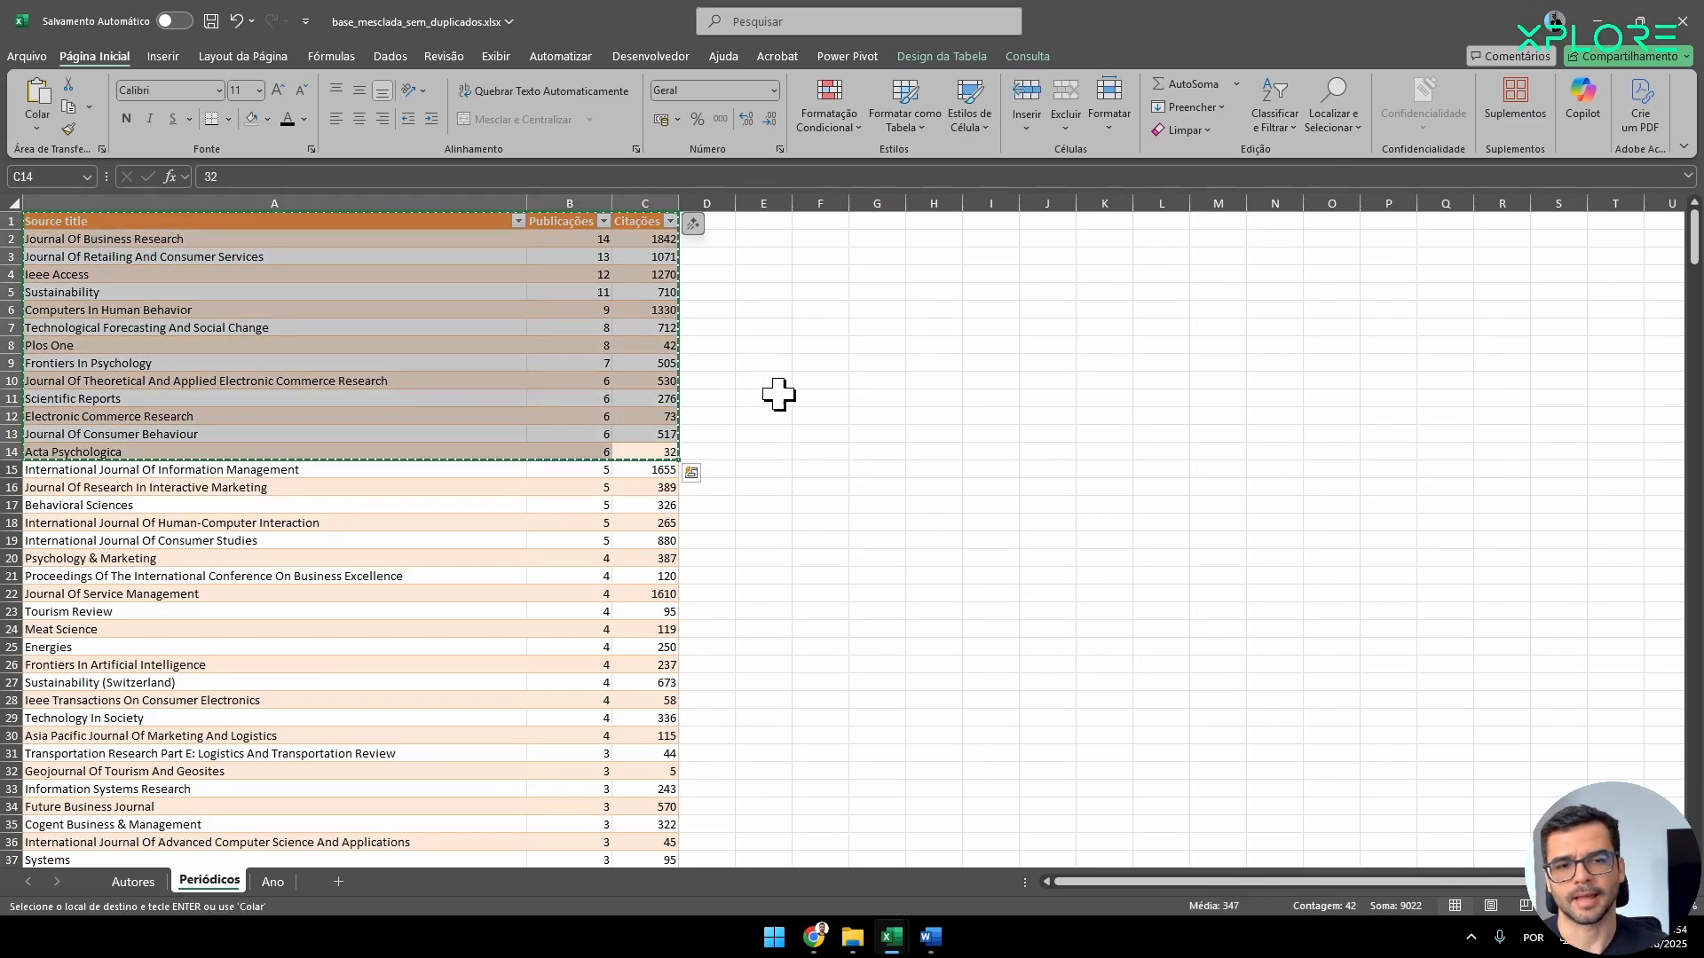
pyautogui.click(887, 224)
pyautogui.hotkey('ctrl', 'v')
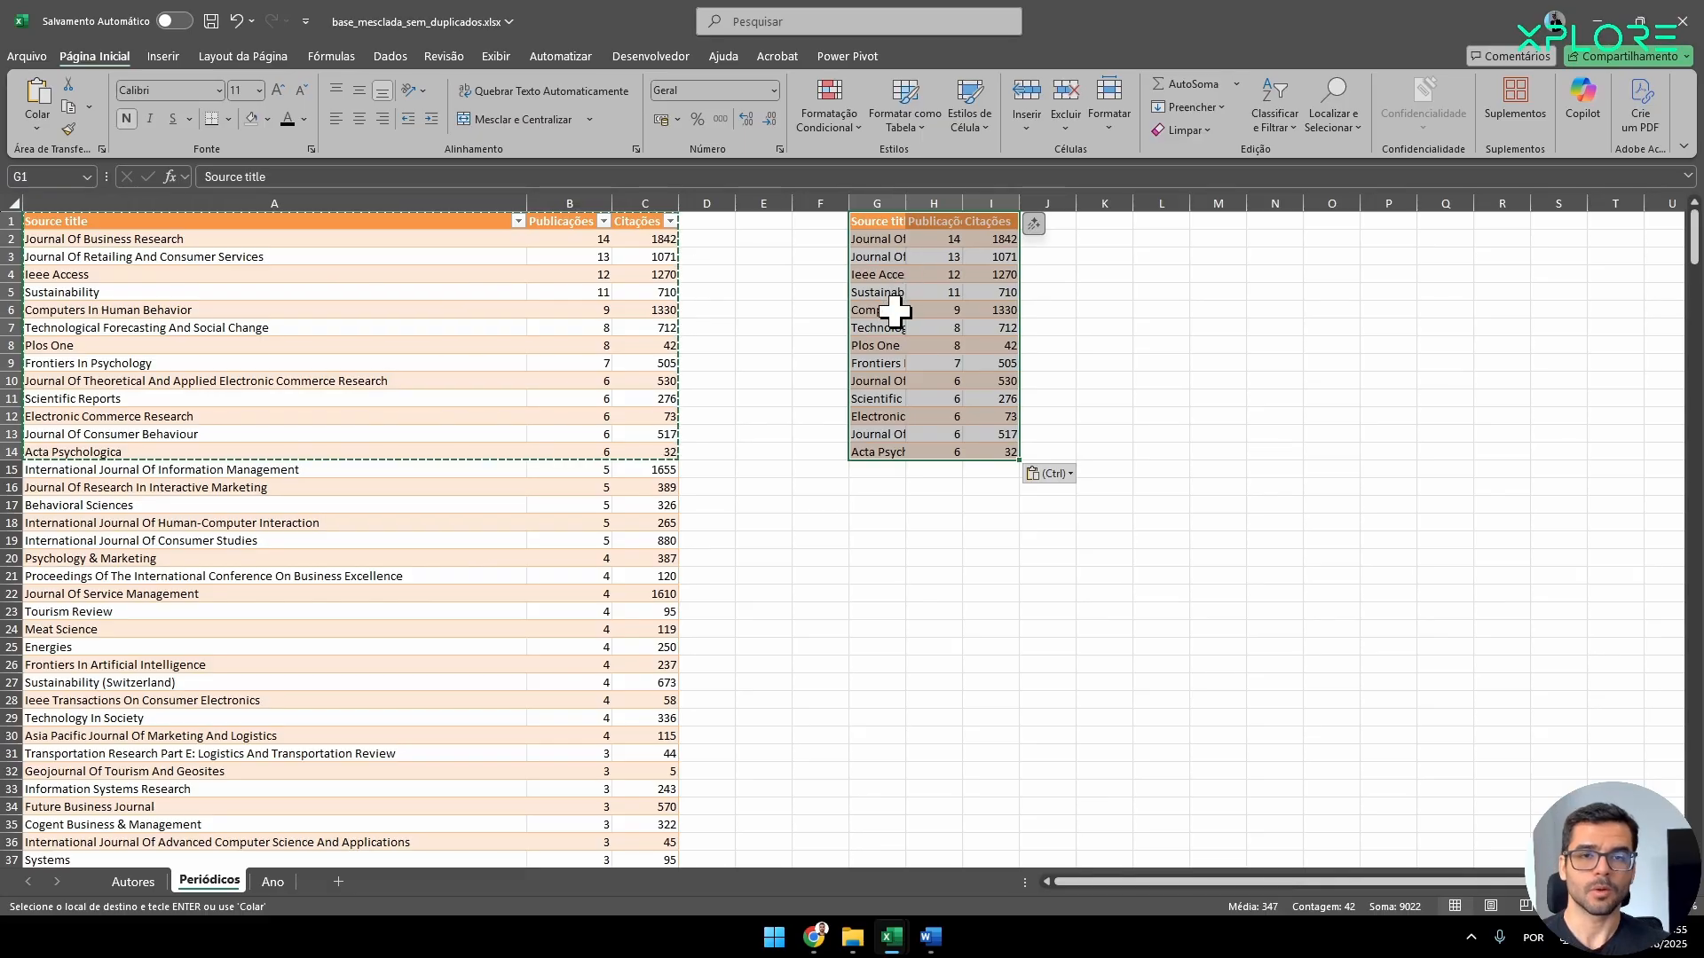
pyautogui.click(1207, 133)
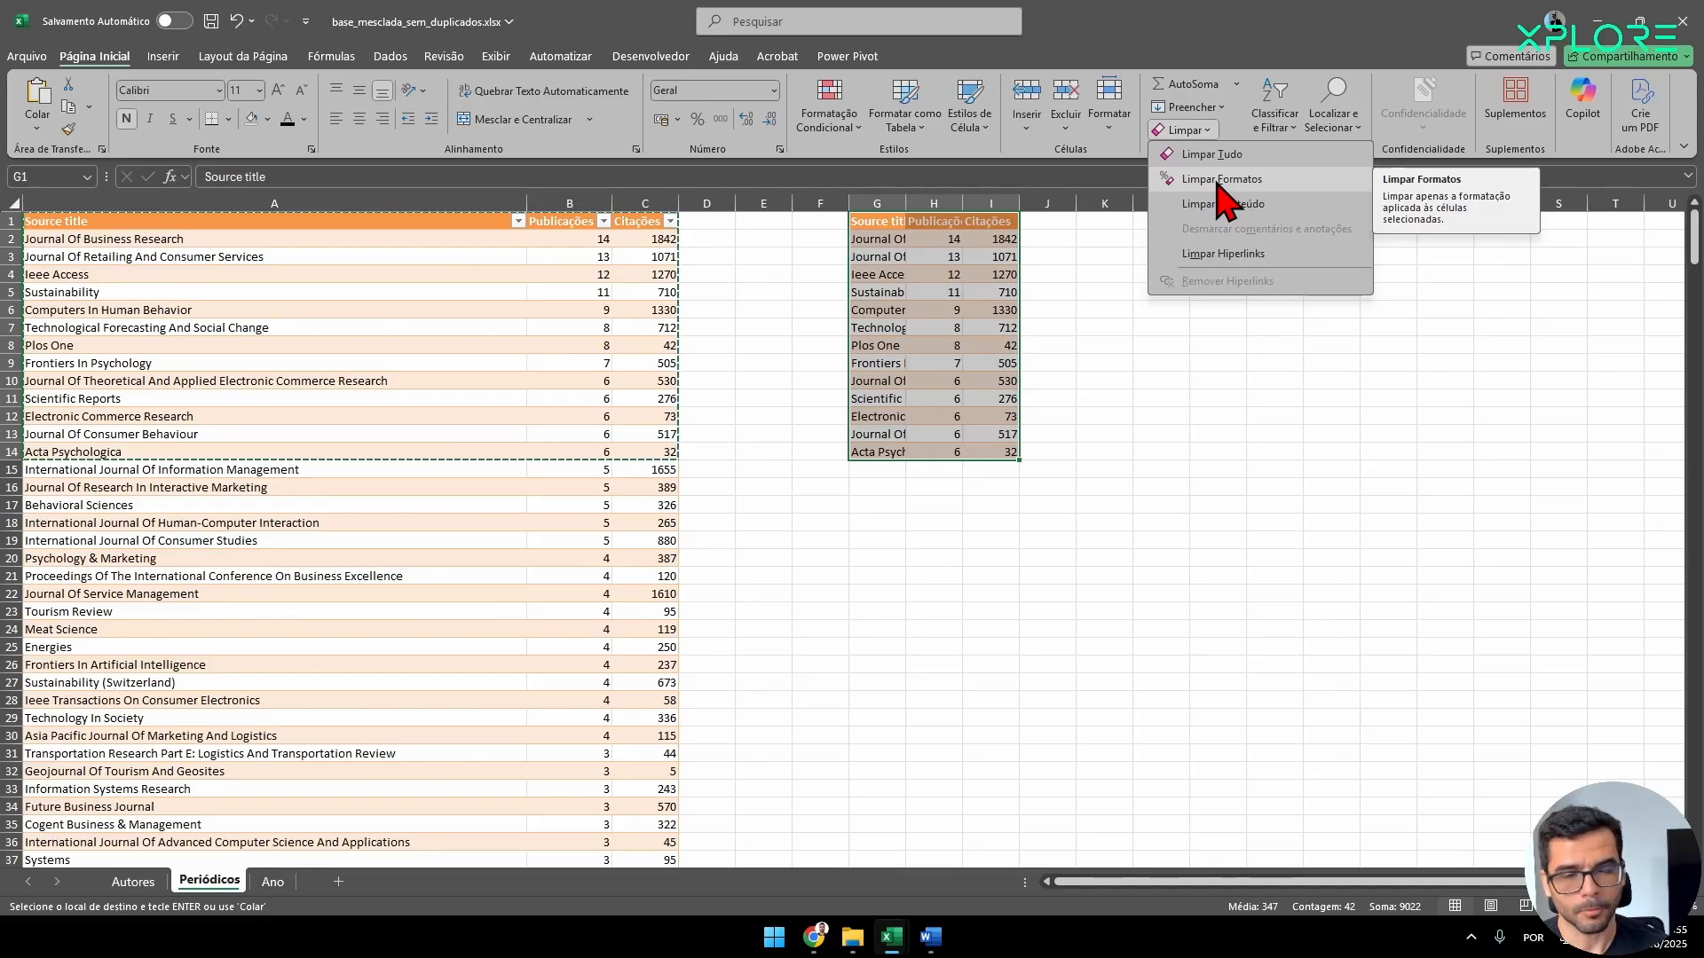
pyautogui.click(1218, 184)
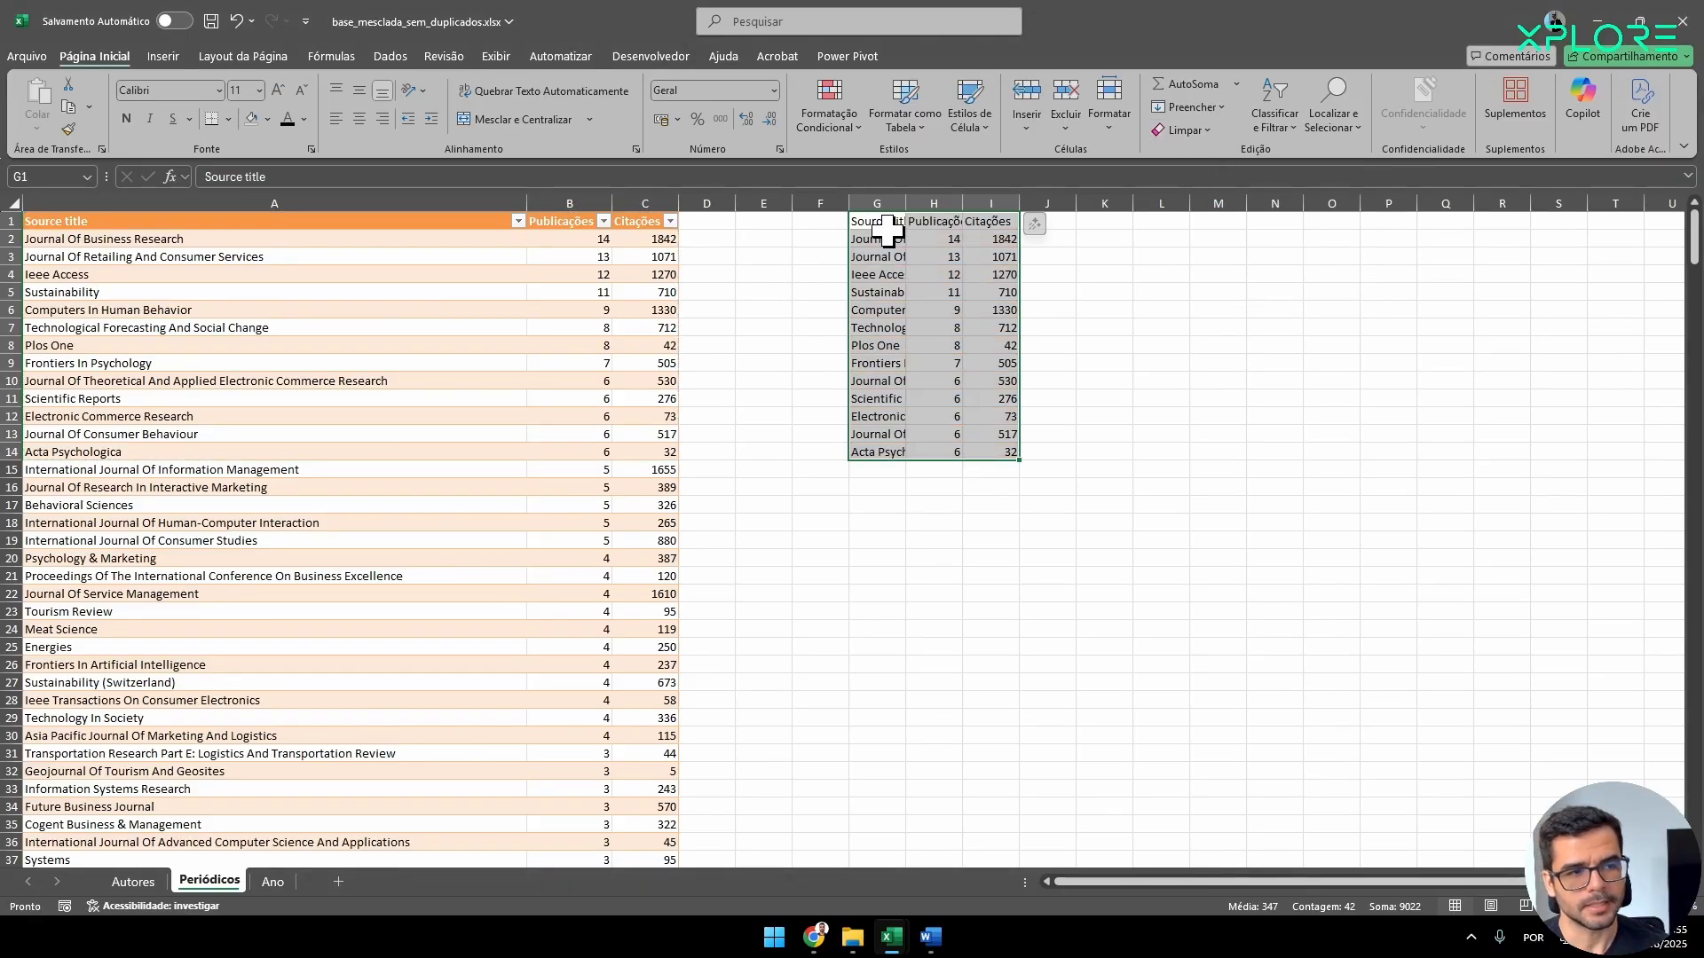
# Autofit columns G to I and center the pasted journal table's cells G1:I14 horizontally.
pyautogui.moveTo(885, 195); pyautogui.dragTo(983, 187)
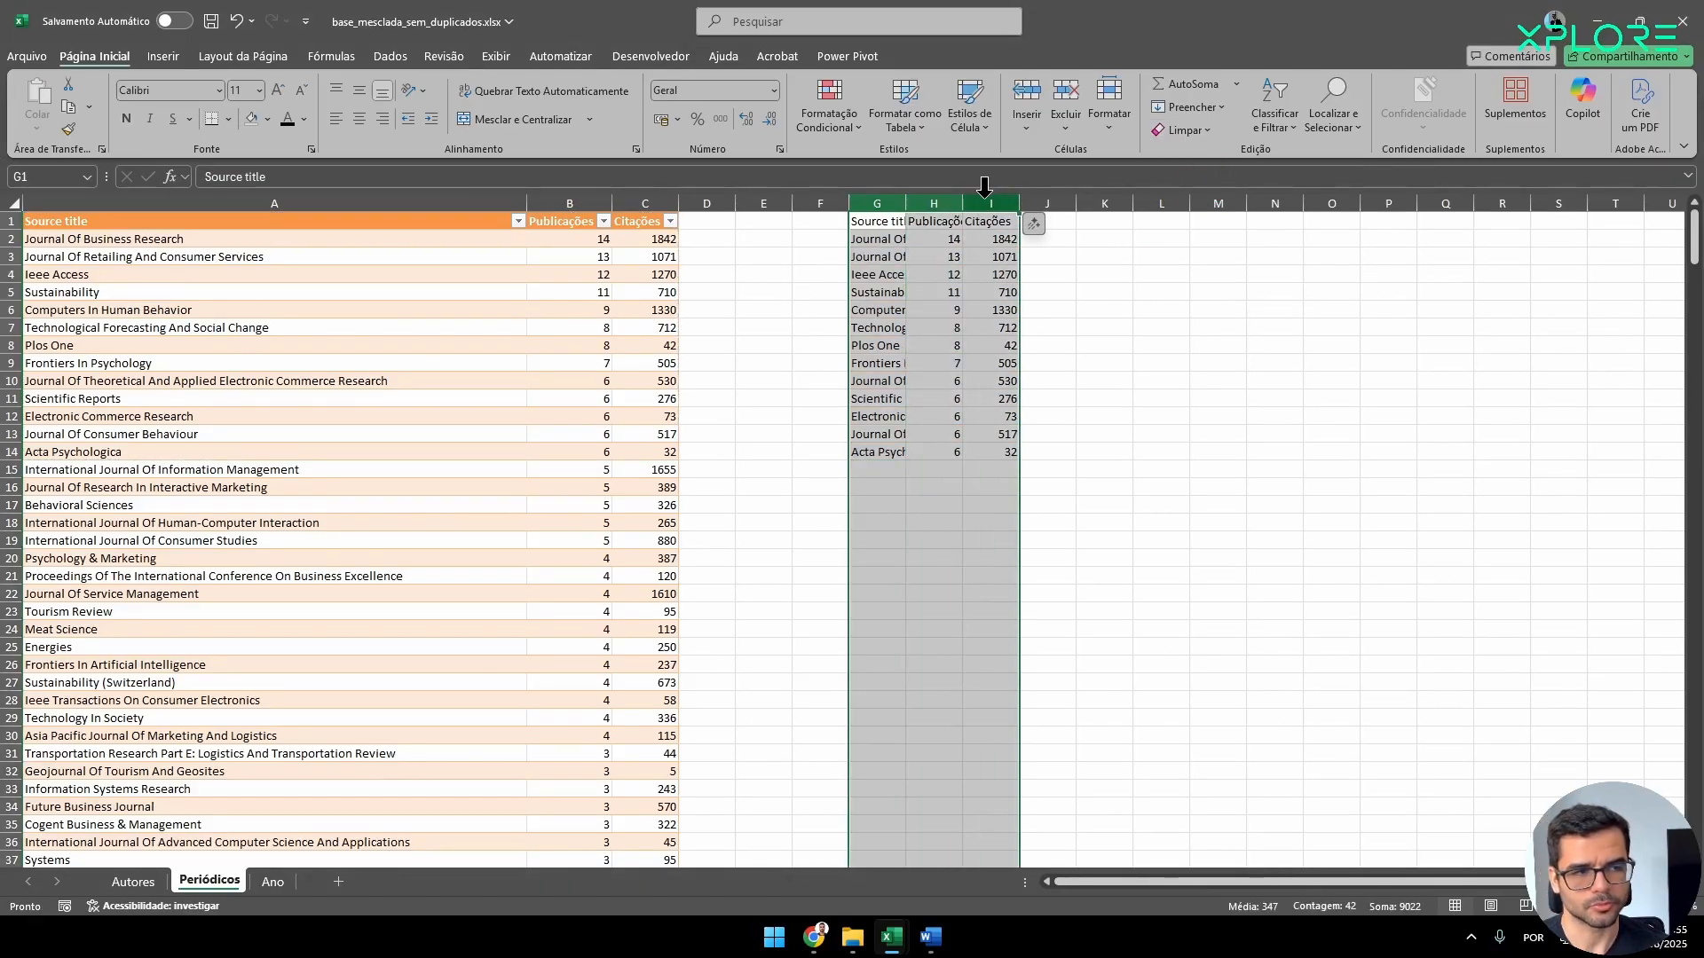
pyautogui.doubleClick(1021, 196)
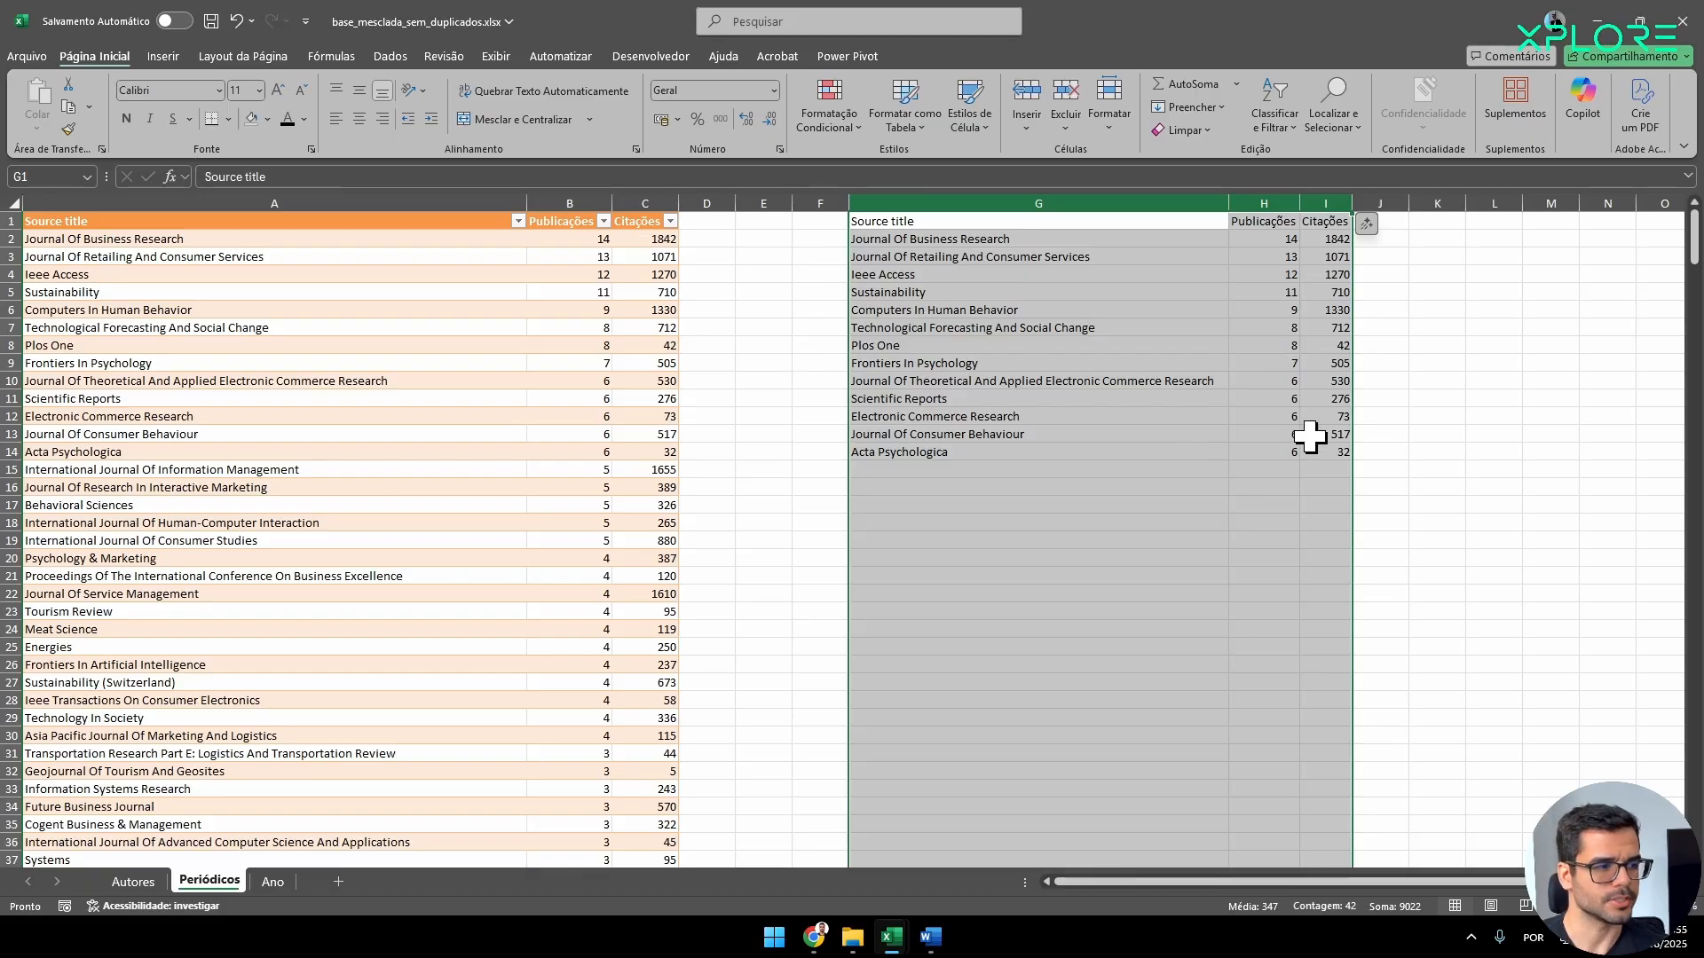
pyautogui.moveTo(1318, 449); pyautogui.dragTo(977, 221)
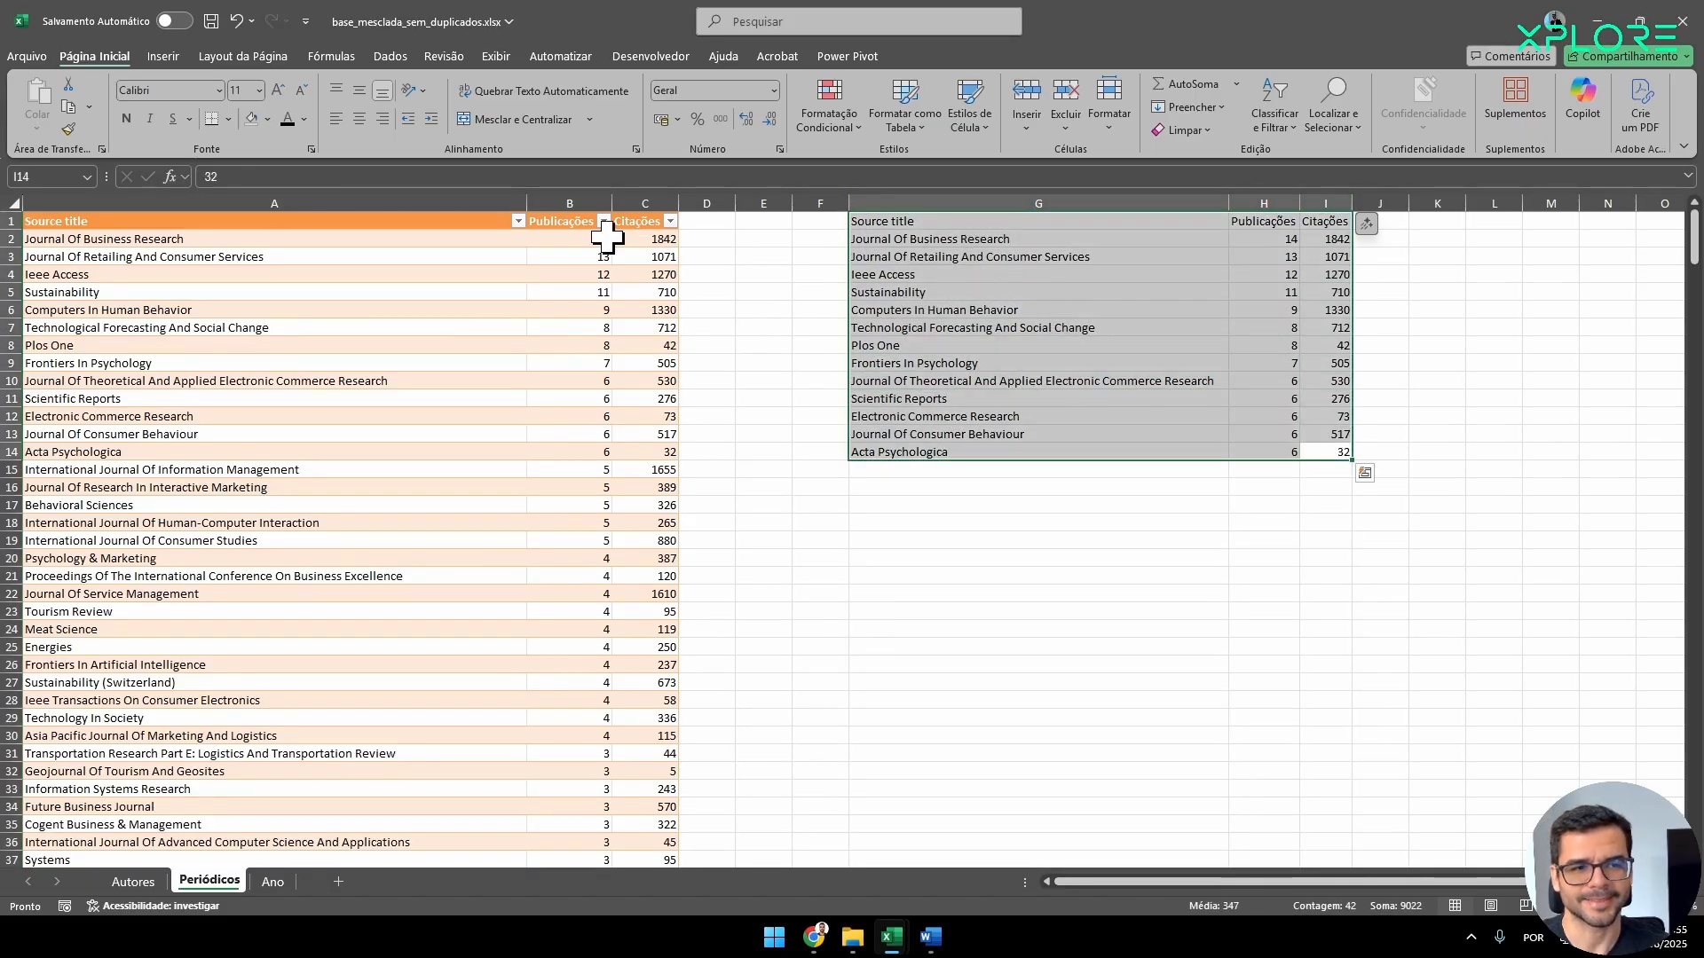
pyautogui.click(360, 120)
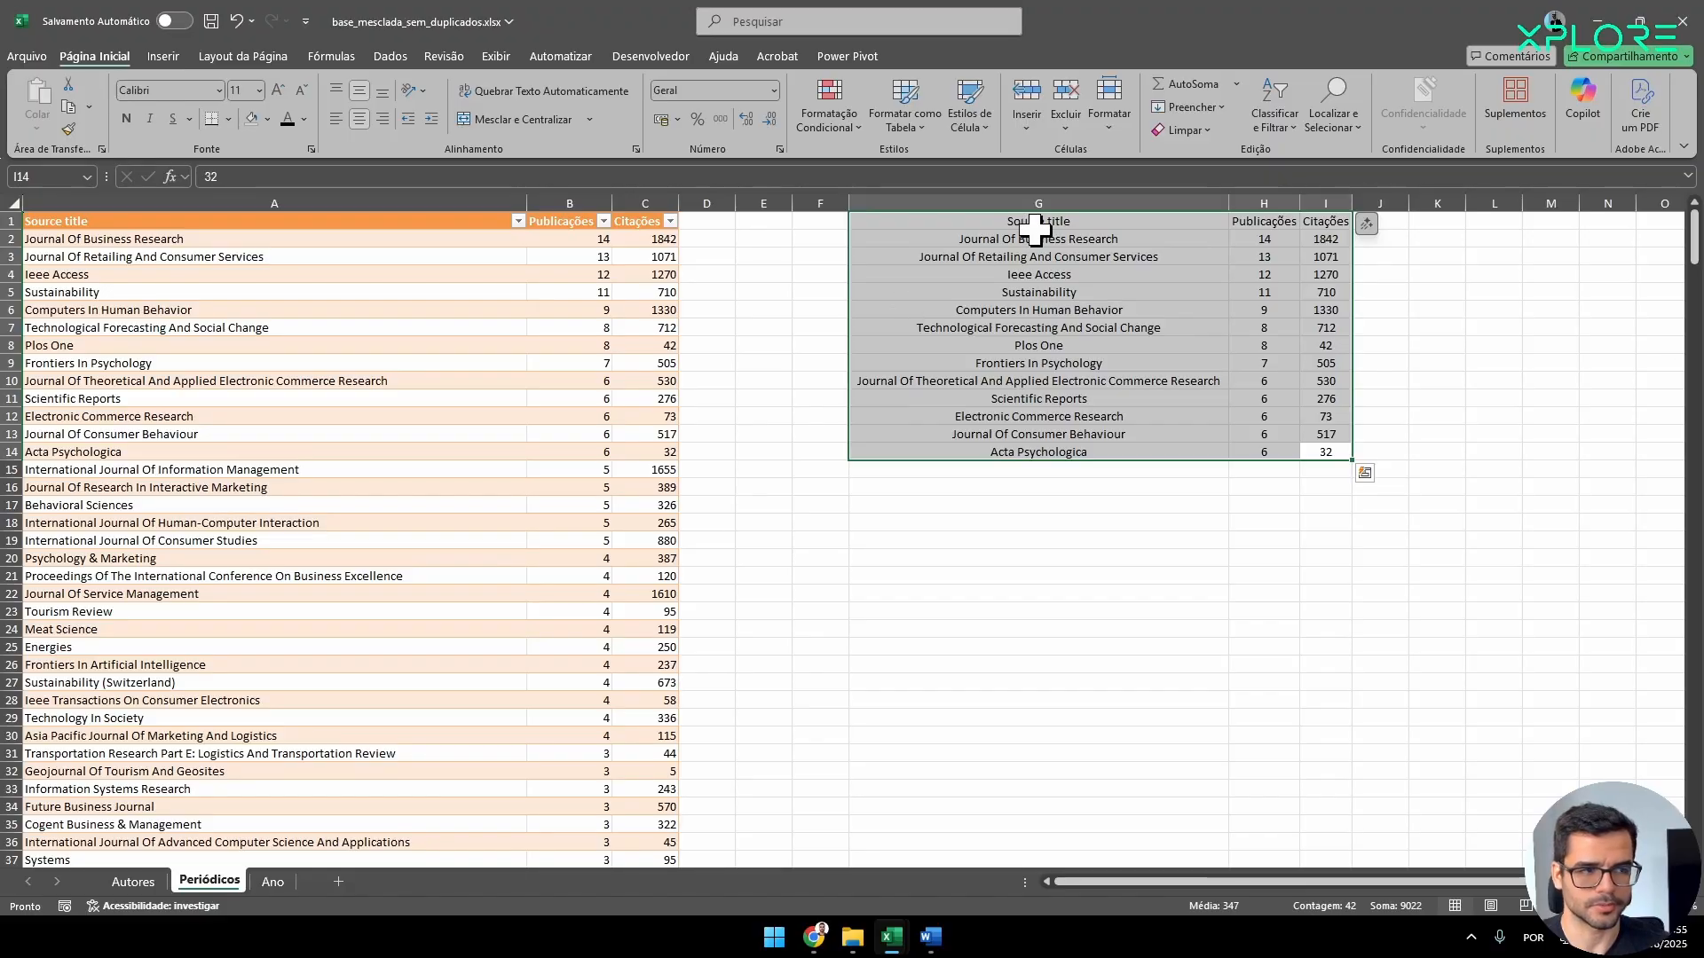
# Bold the pasted journal table's header row and set the whole table's font to Times New Roman size 10.
pyautogui.moveTo(1034, 229); pyautogui.dragTo(1322, 218)
pyautogui.hotkey('ctrl', 's')
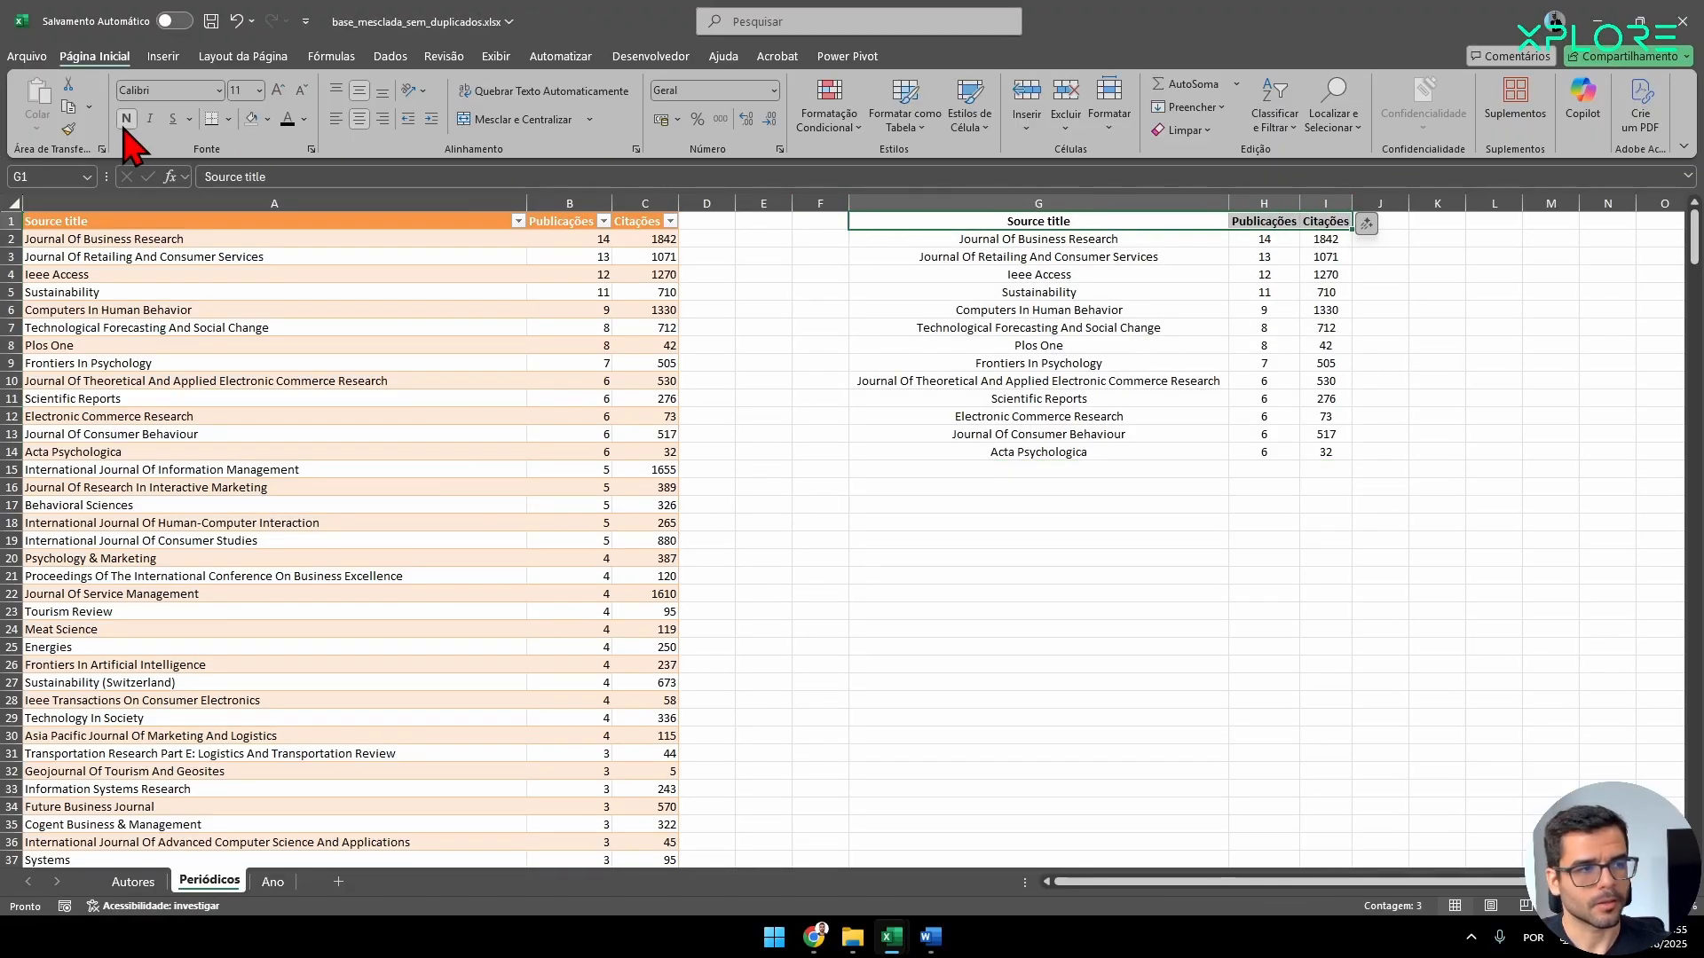
pyautogui.moveTo(950, 221); pyautogui.dragTo(1323, 448)
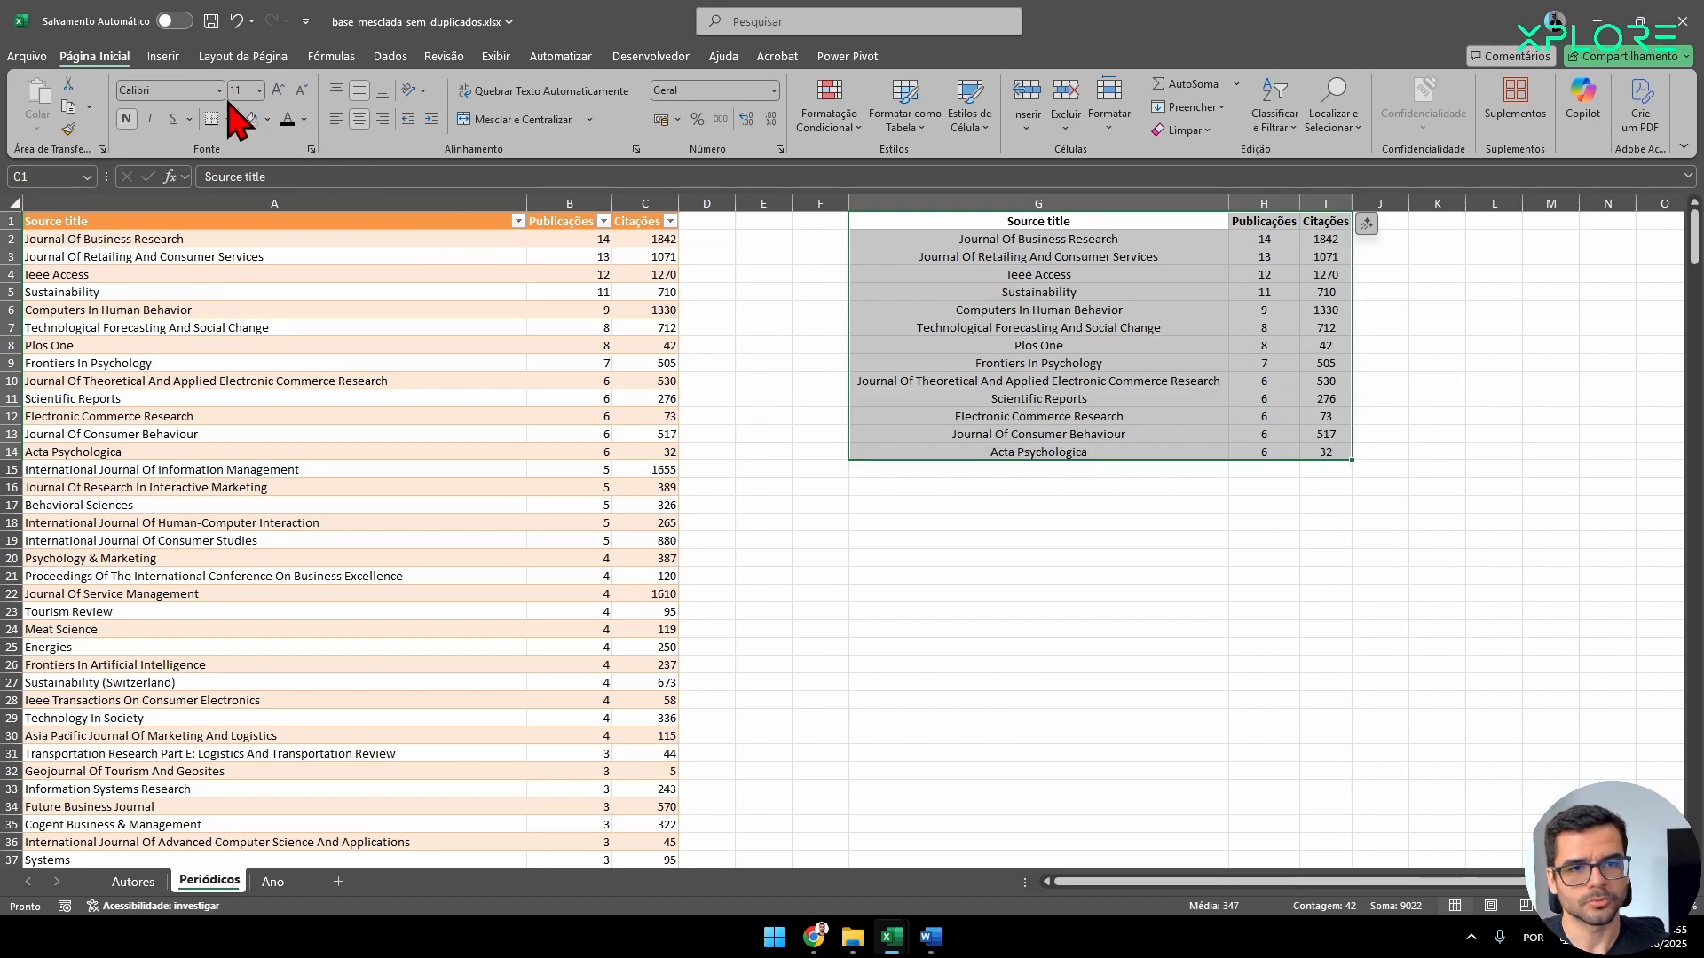
pyautogui.write('Times New Roman')
pyautogui.press('Tab')
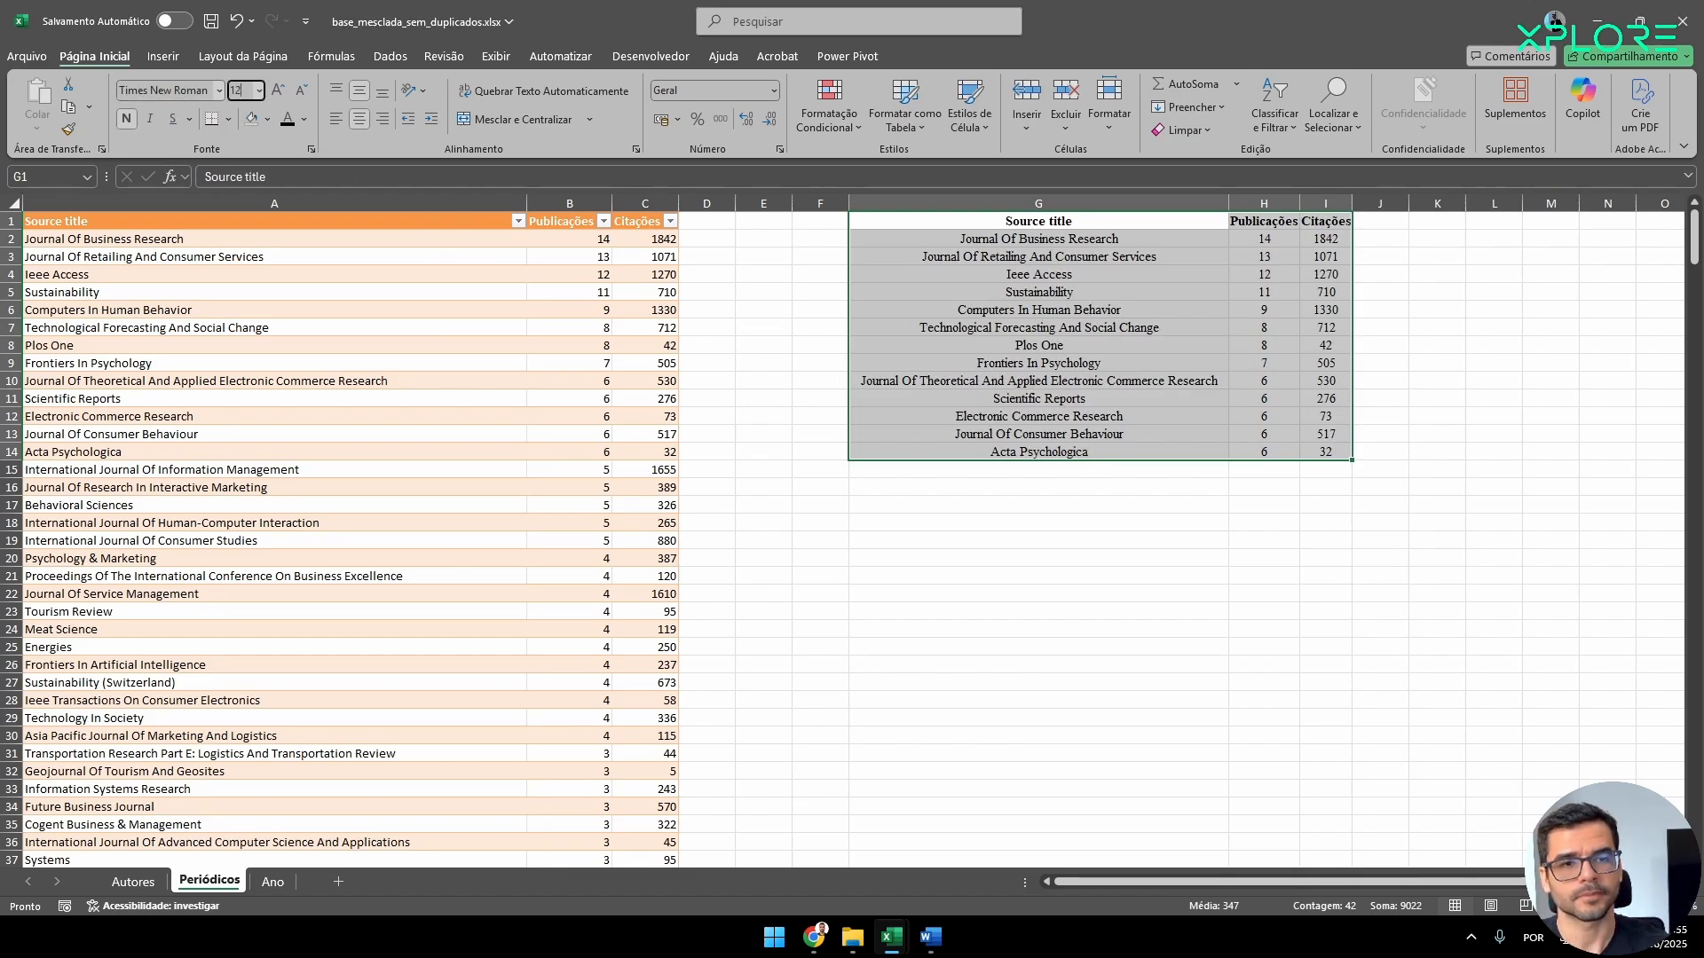
pyautogui.press('Return')
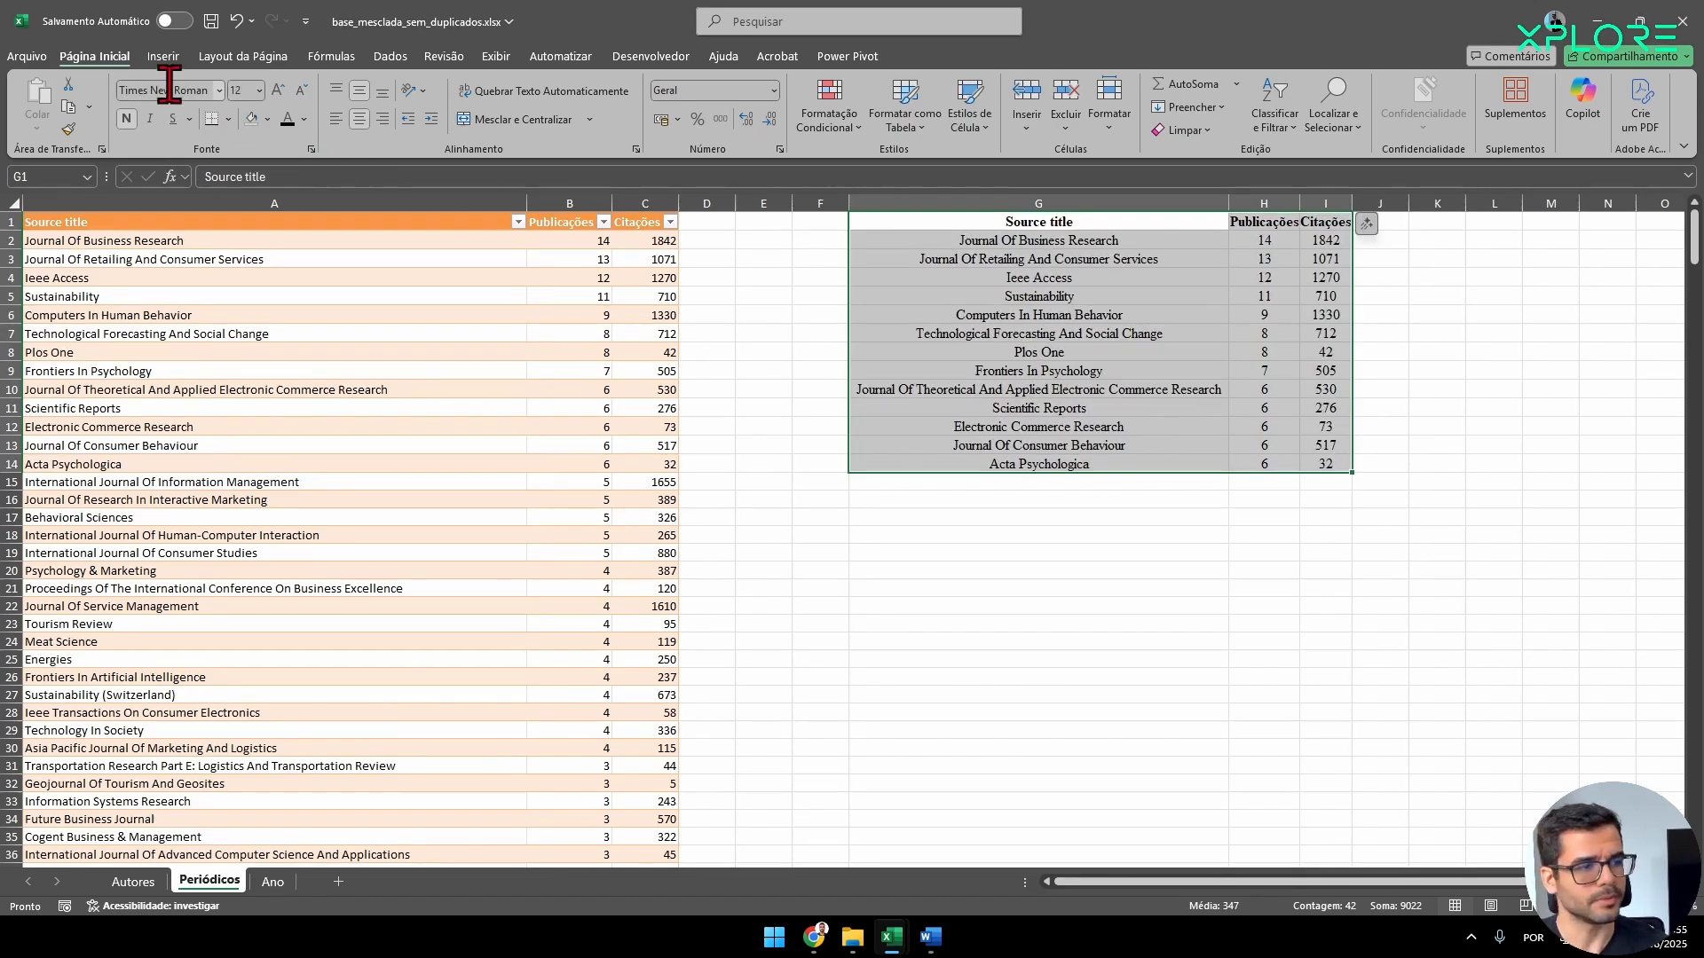
pyautogui.click(242, 91)
pyautogui.write('10')
pyautogui.press('Return')
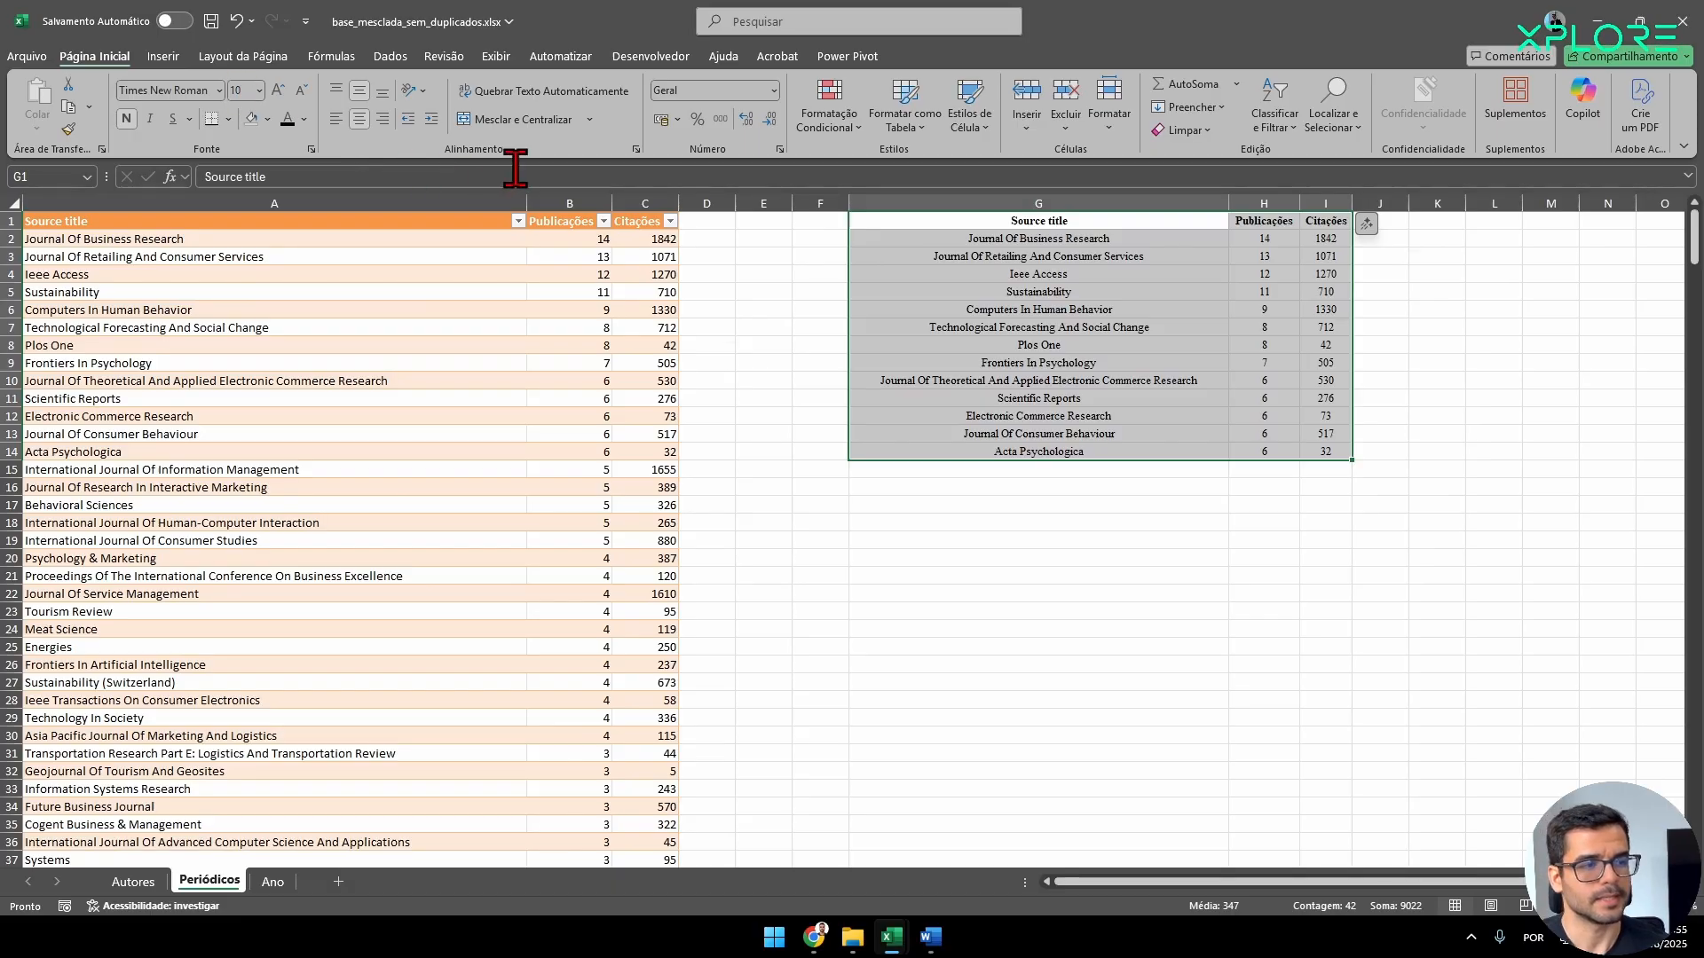
# Add a bottom border under the pasted journal table's last row and top and bottom borders to its header row.
pyautogui.click(1051, 461)
pyautogui.moveTo(1027, 220); pyautogui.dragTo(1313, 221)
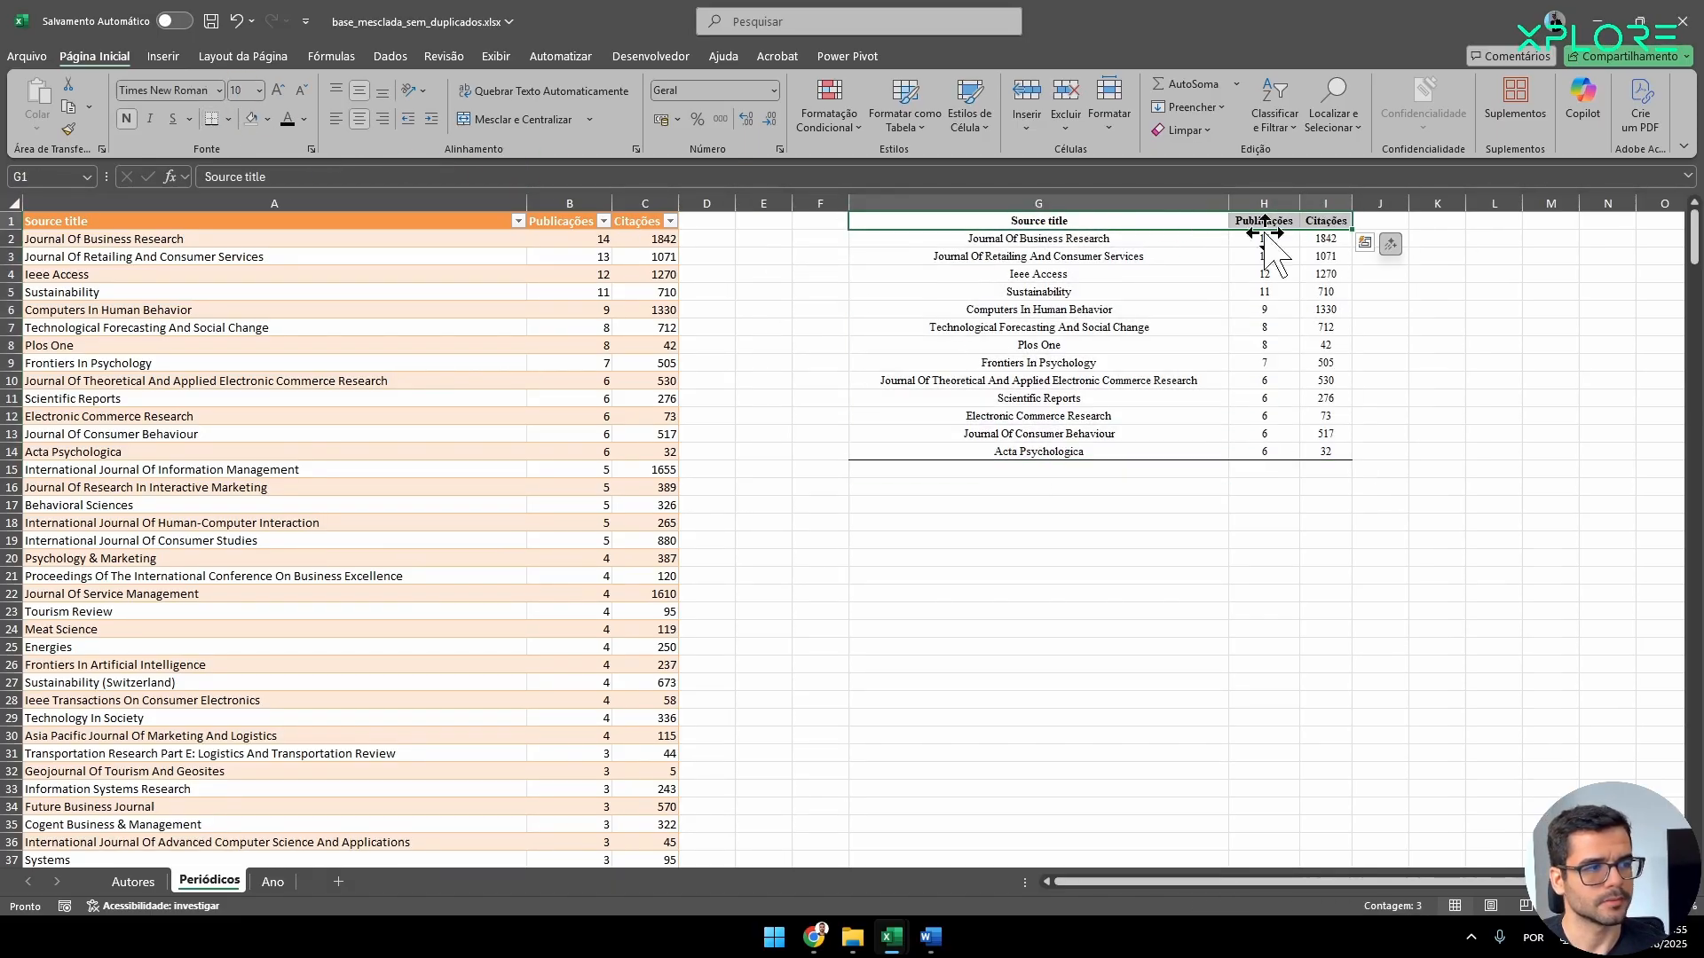
pyautogui.click(230, 119)
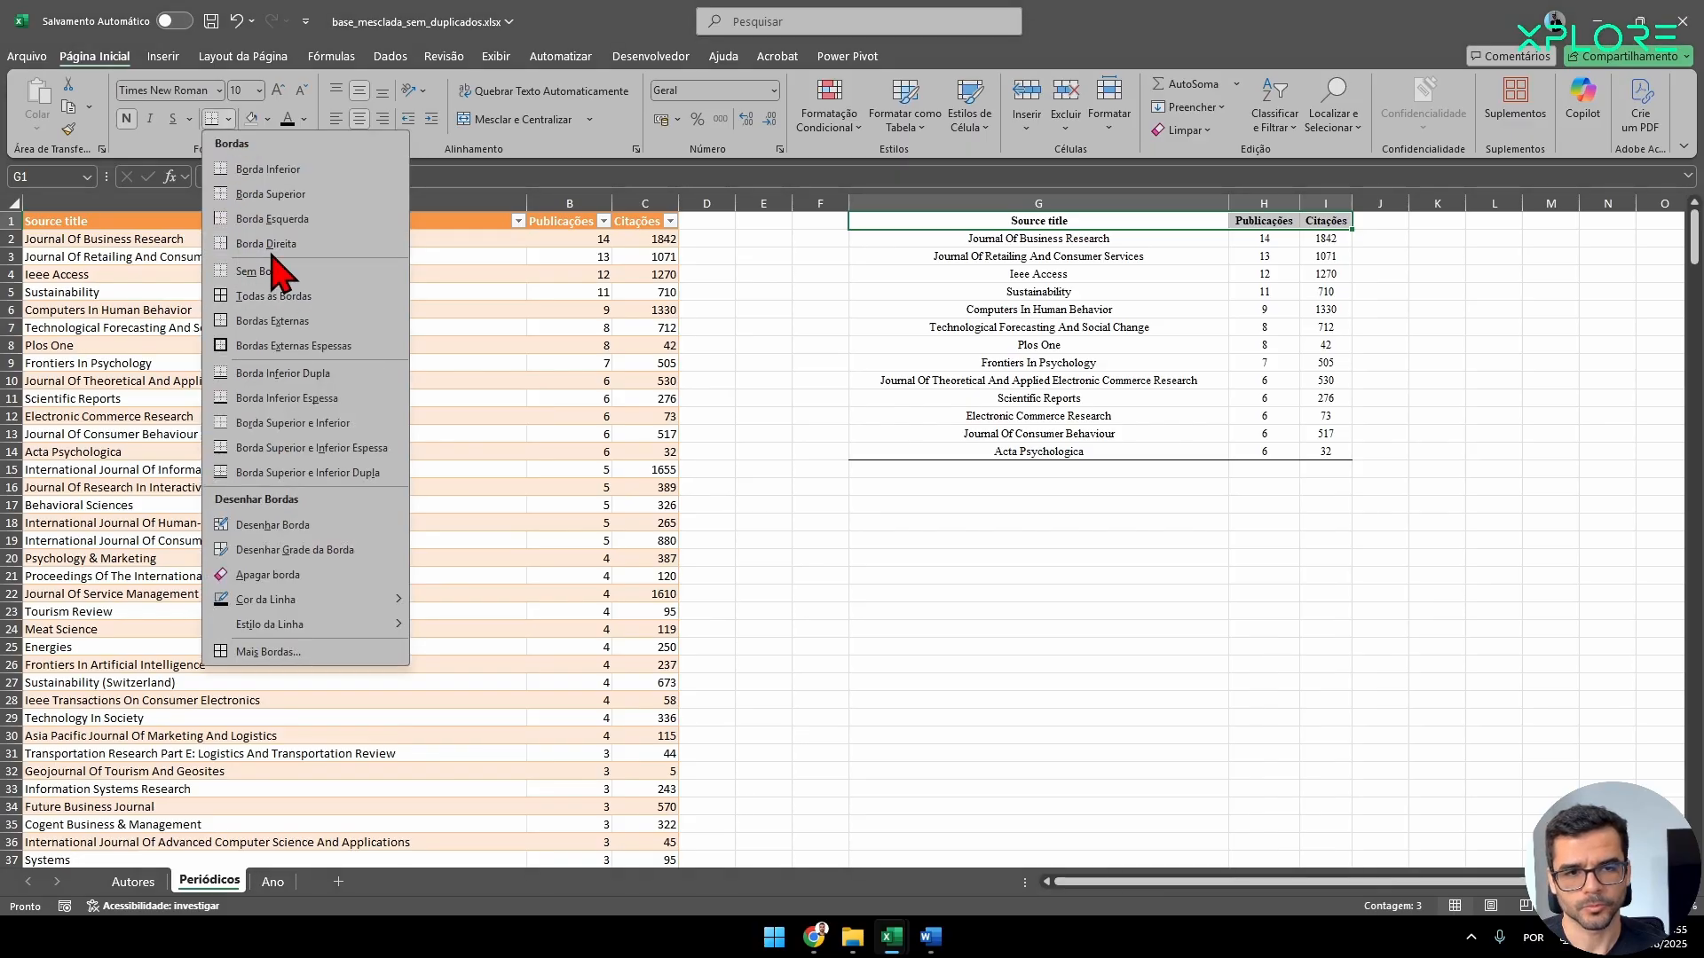
pyautogui.click(291, 197)
pyautogui.click(1141, 486)
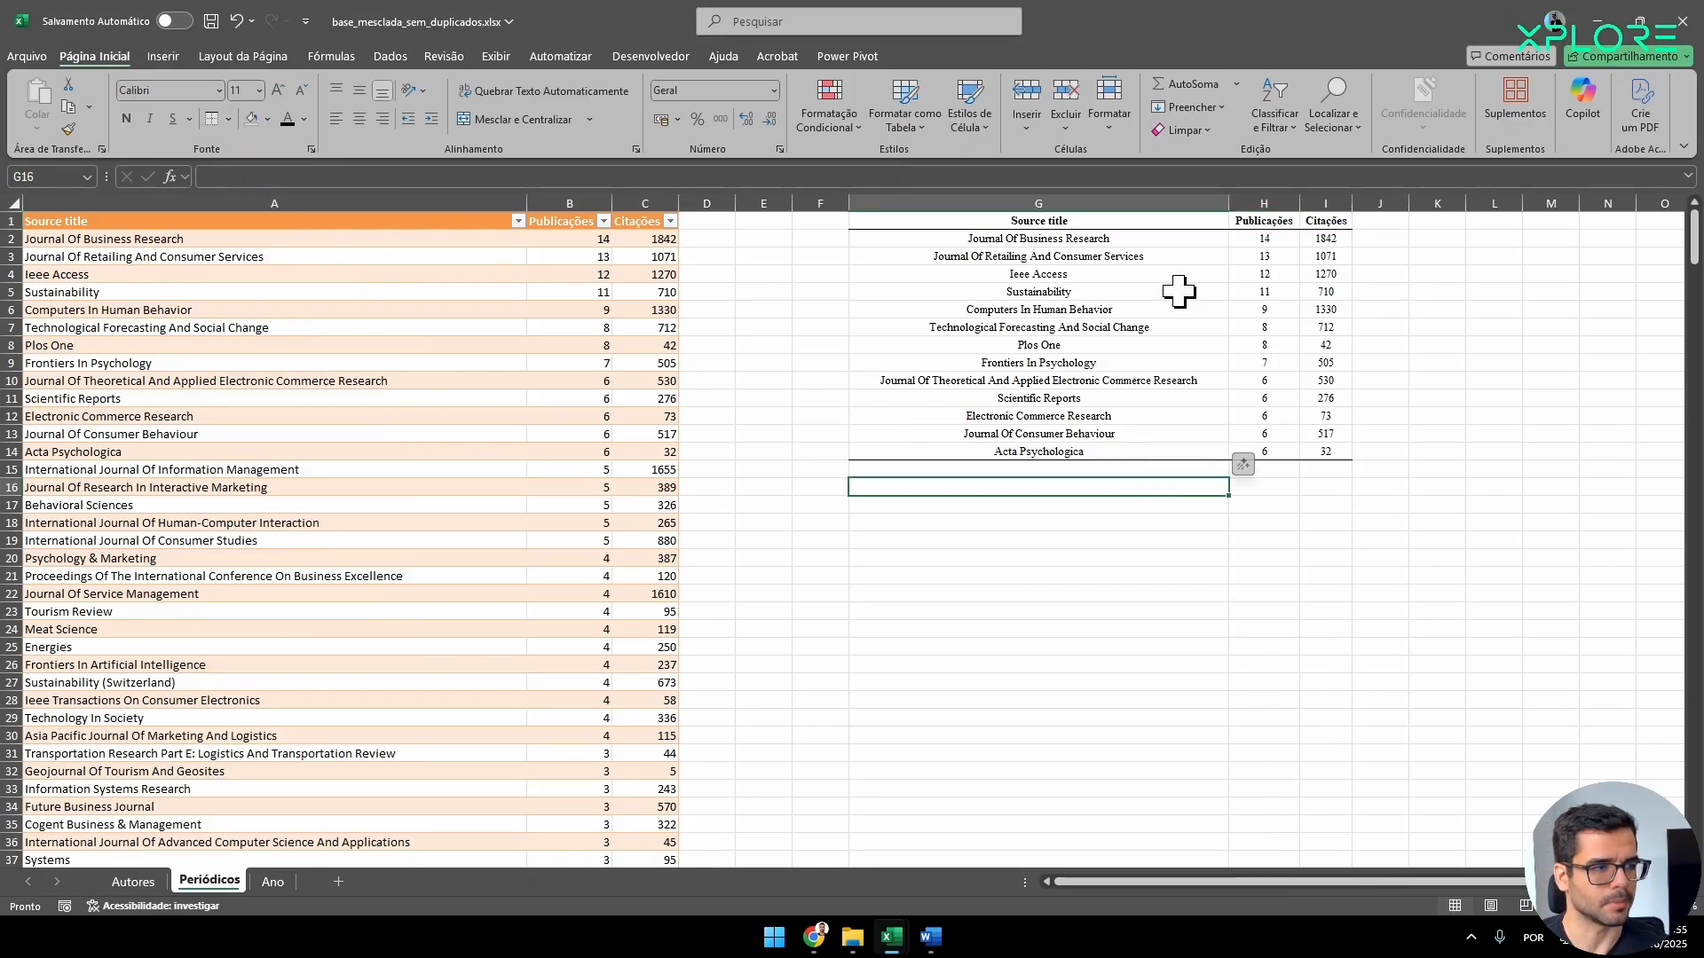
# Autofit column G and copy the formatted journal table into Document2 in Word.
pyautogui.doubleClick(1229, 205)
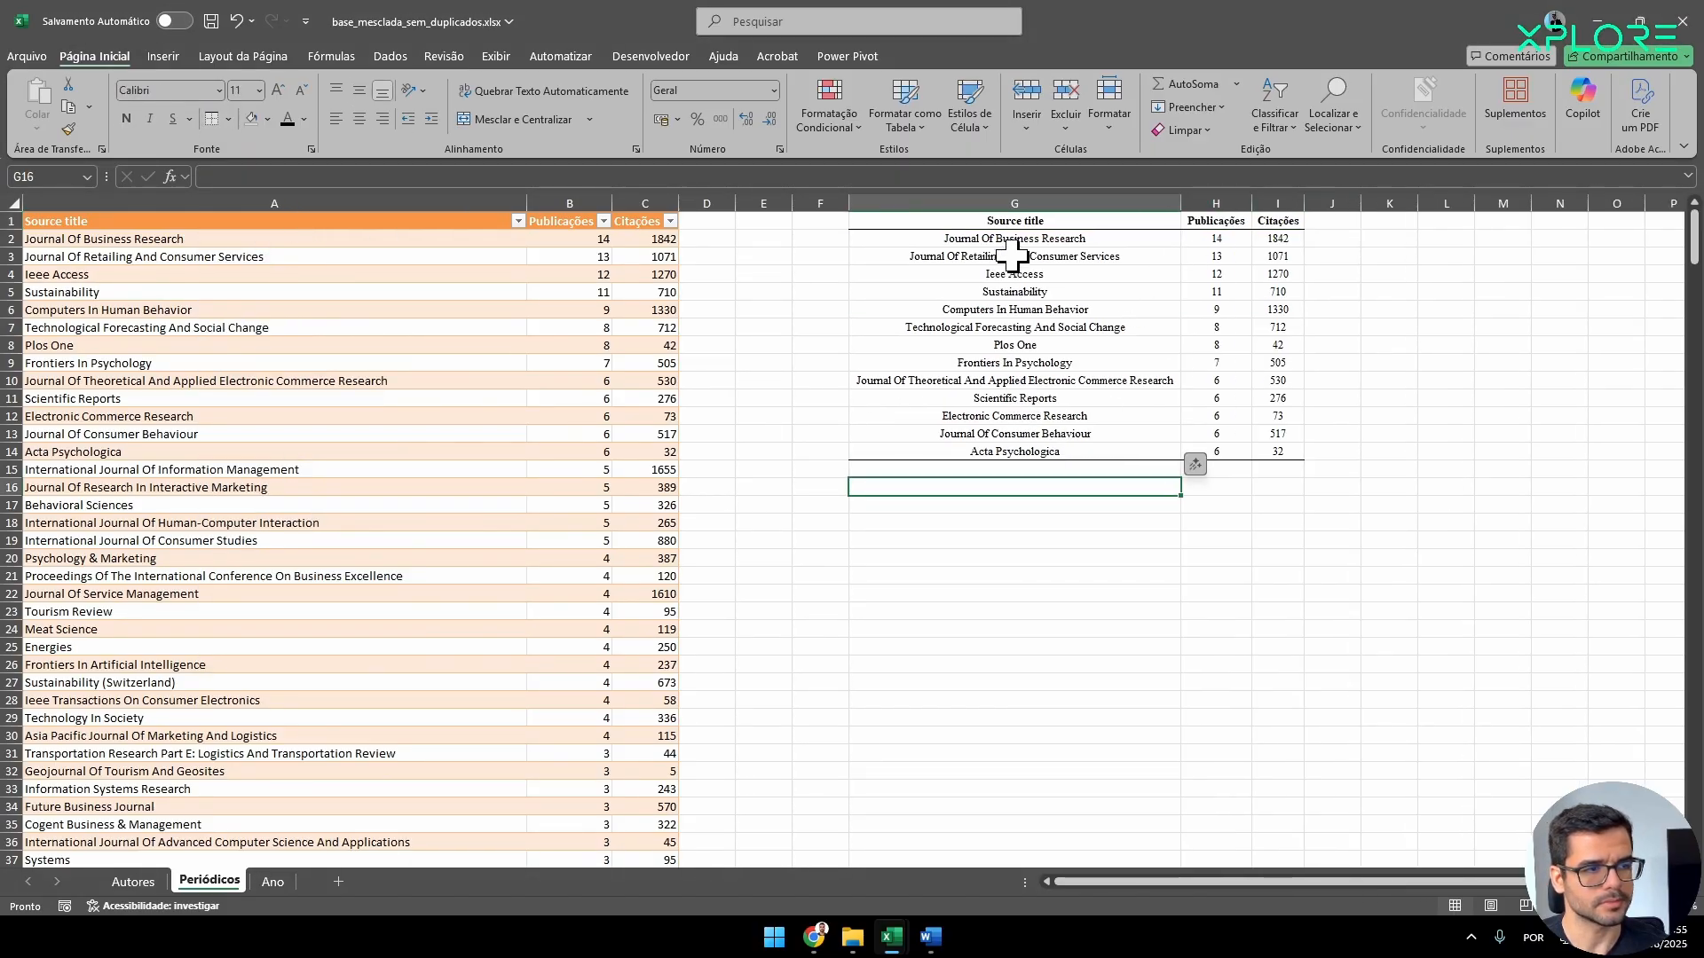
pyautogui.moveTo(1030, 222); pyautogui.dragTo(1278, 451)
pyautogui.hotkey('ctrl', 'c')
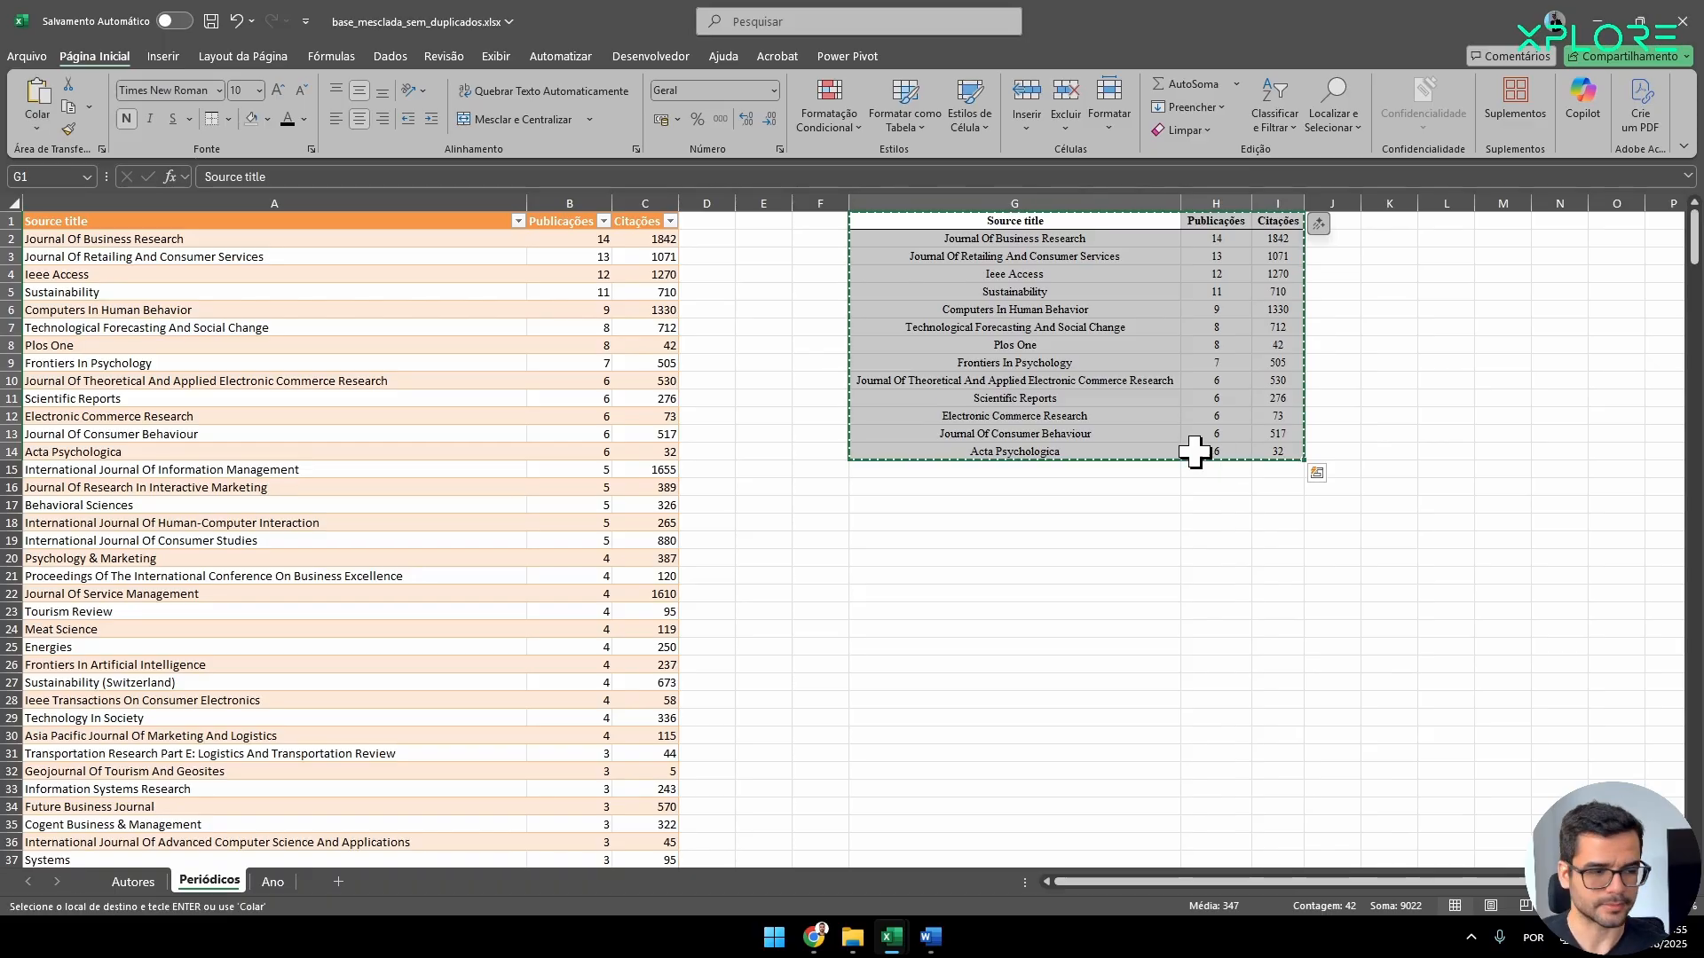
pyautogui.moveTo(930, 937)
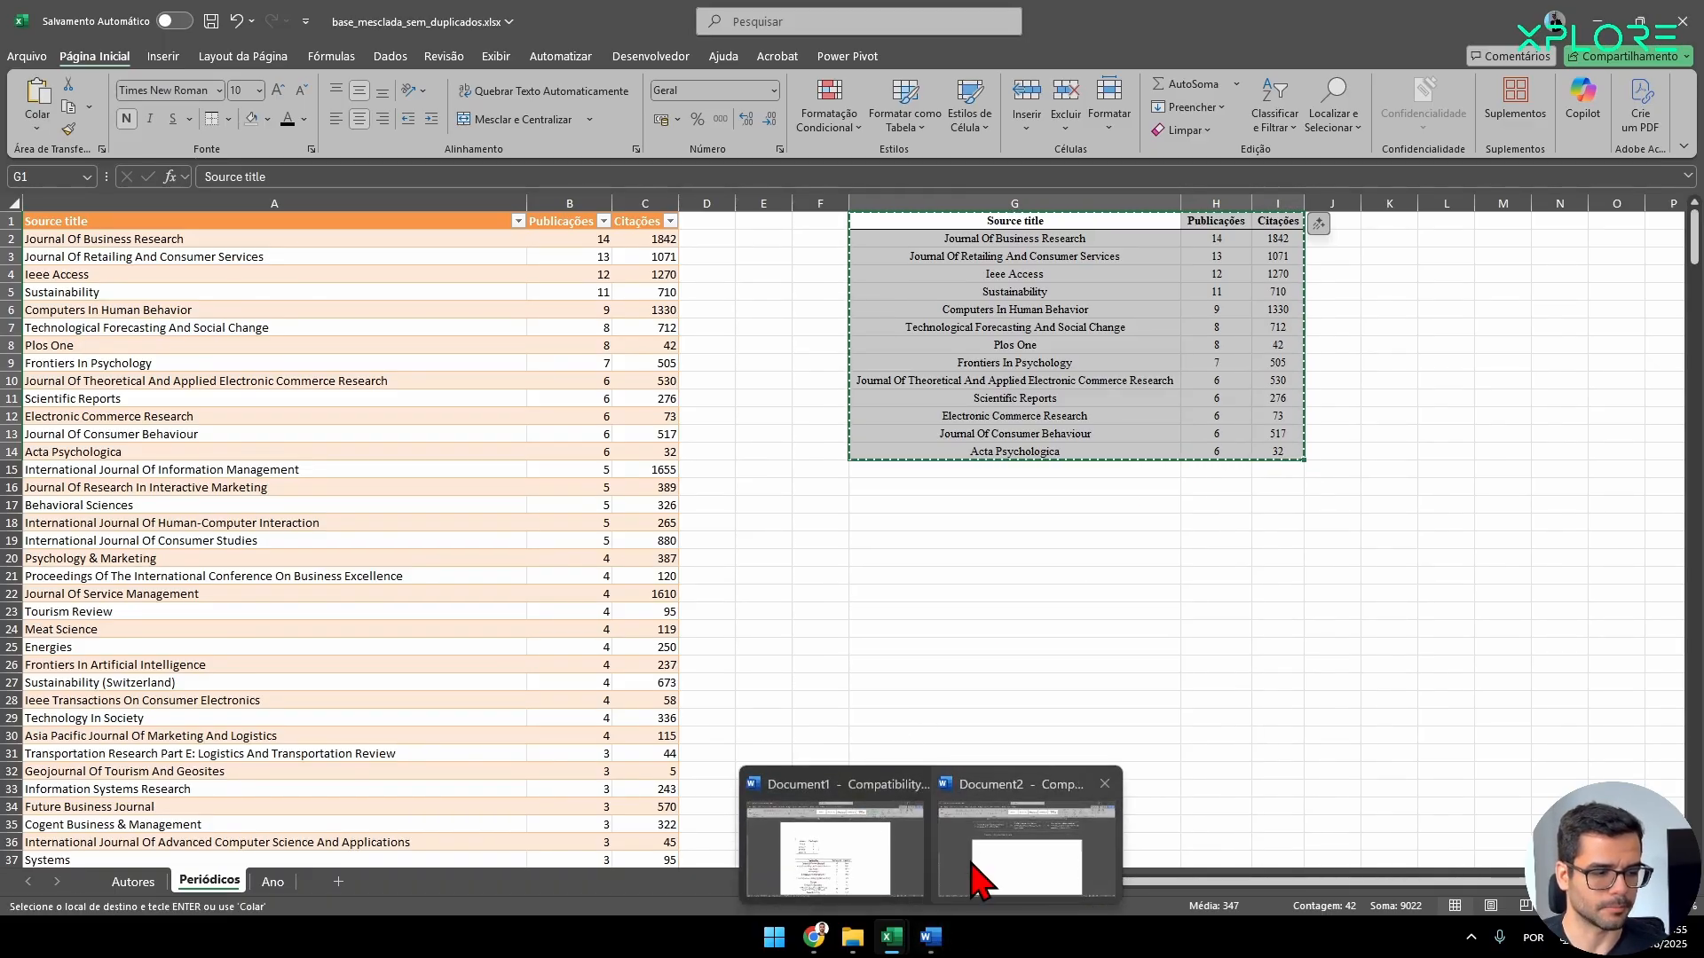
pyautogui.click(976, 881)
pyautogui.hotkey('ctrl', 'v')
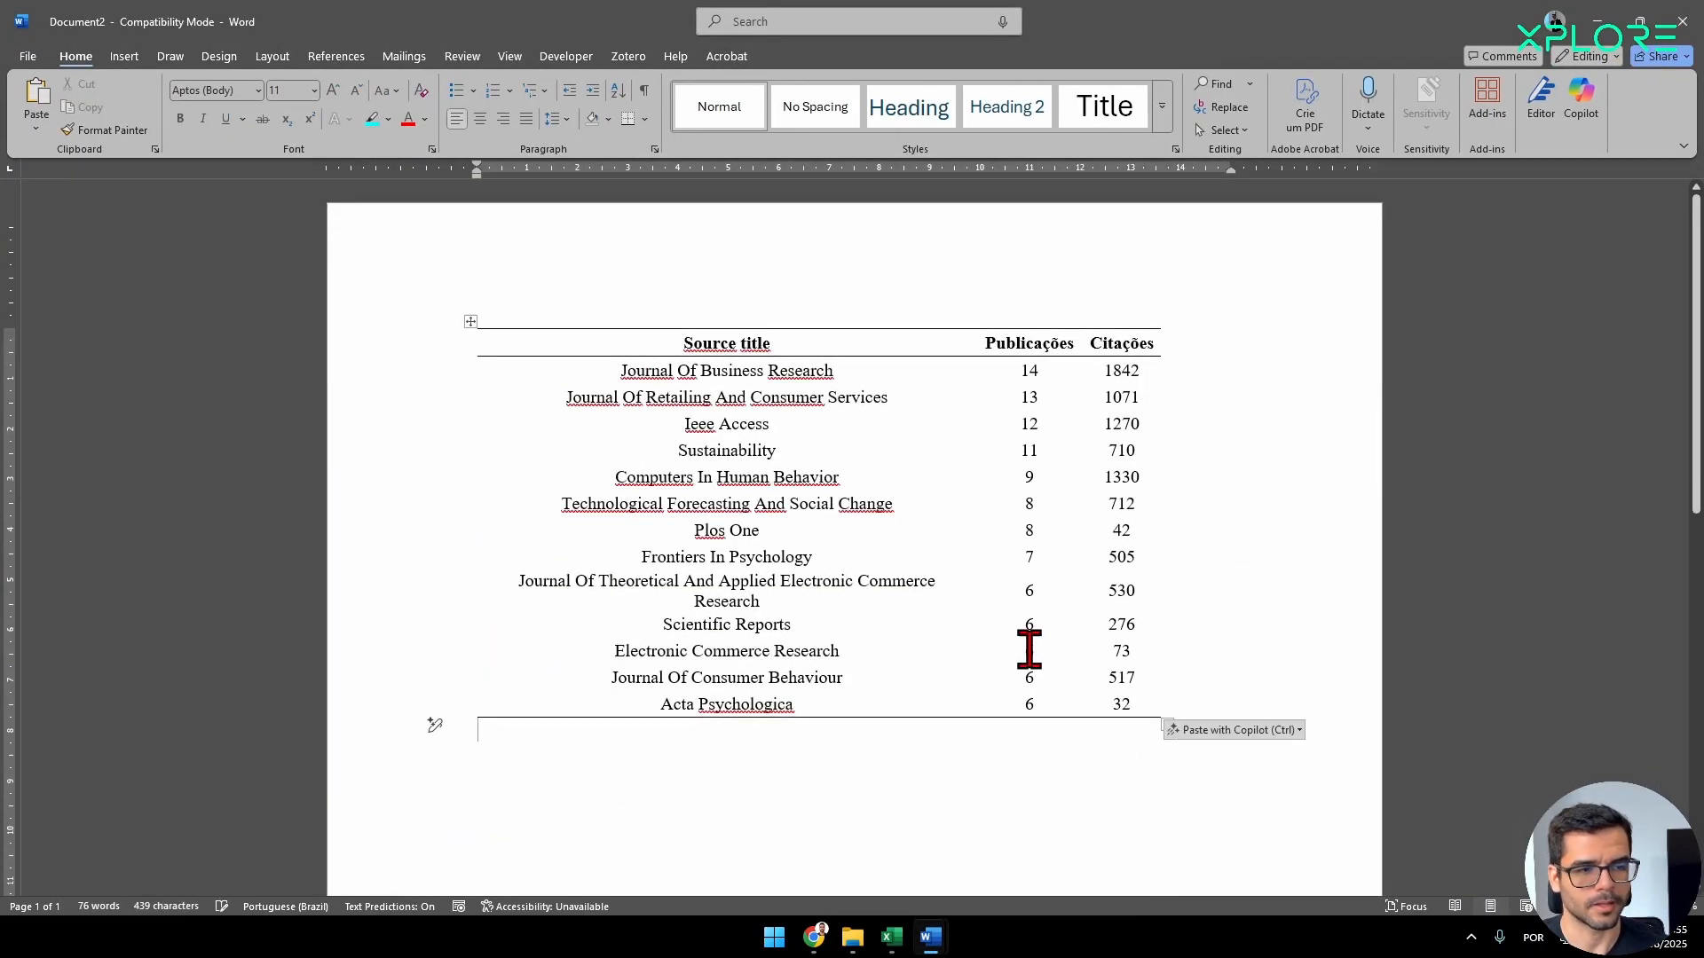
# Copy the formatted authors table from the workbook's Autores sheet and paste it below the journal table in Word's Document2.
pyautogui.hotkey('alt', 'Tab')
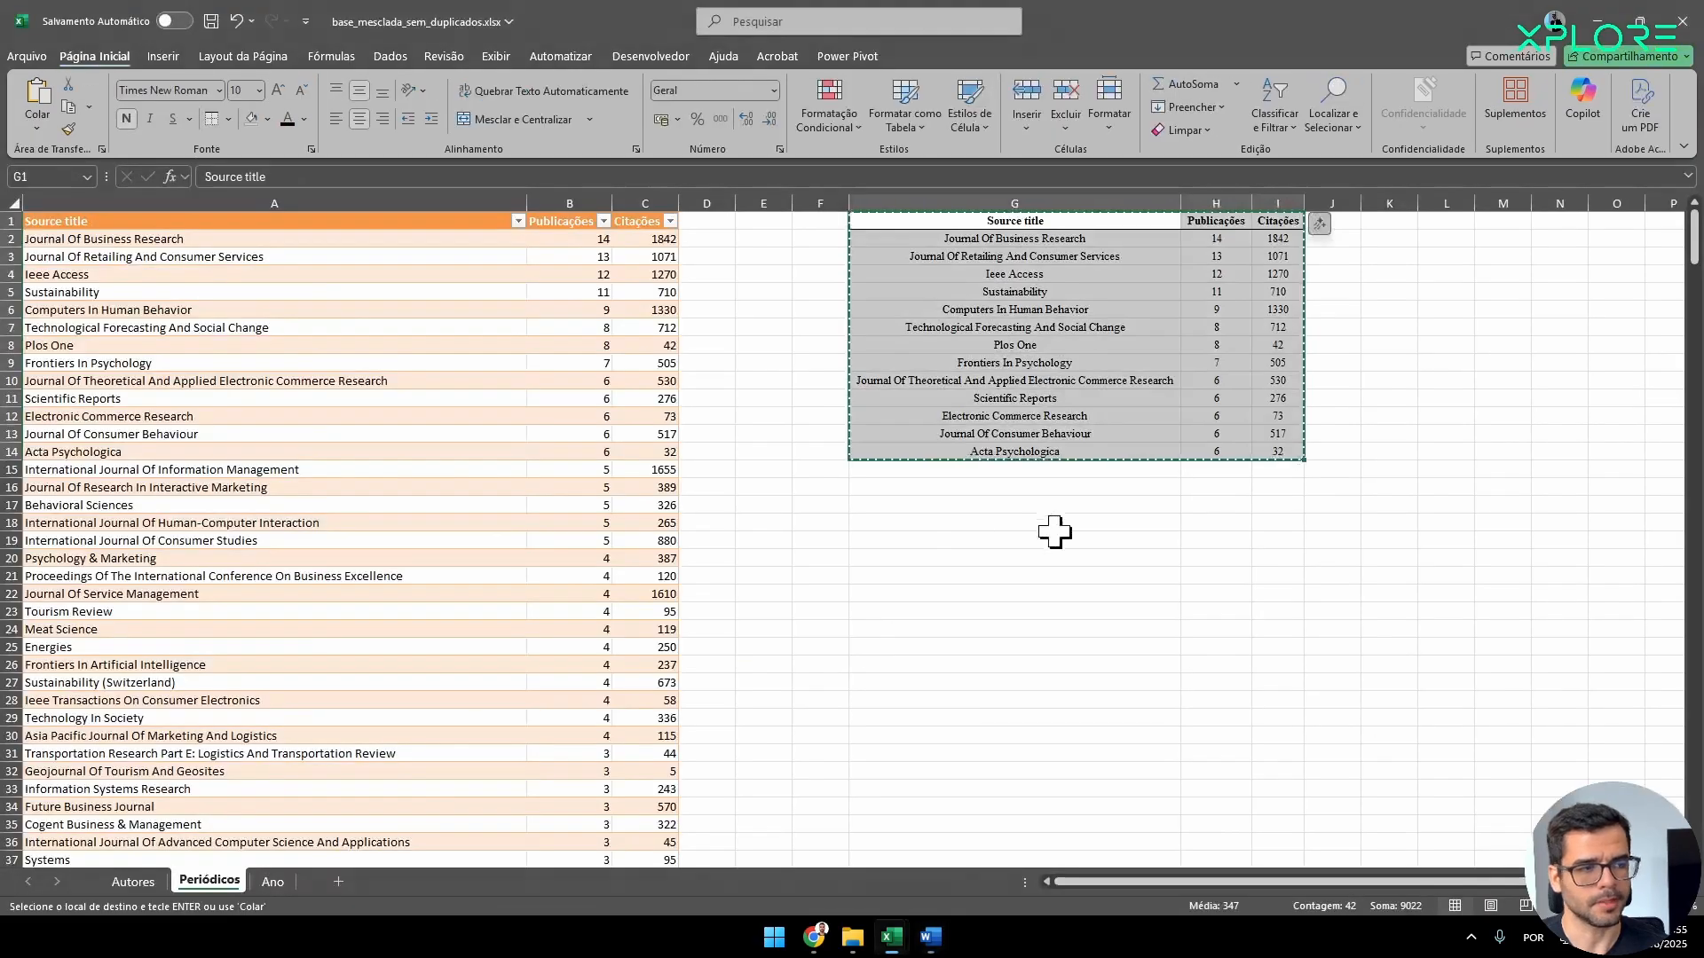
pyautogui.click(272, 880)
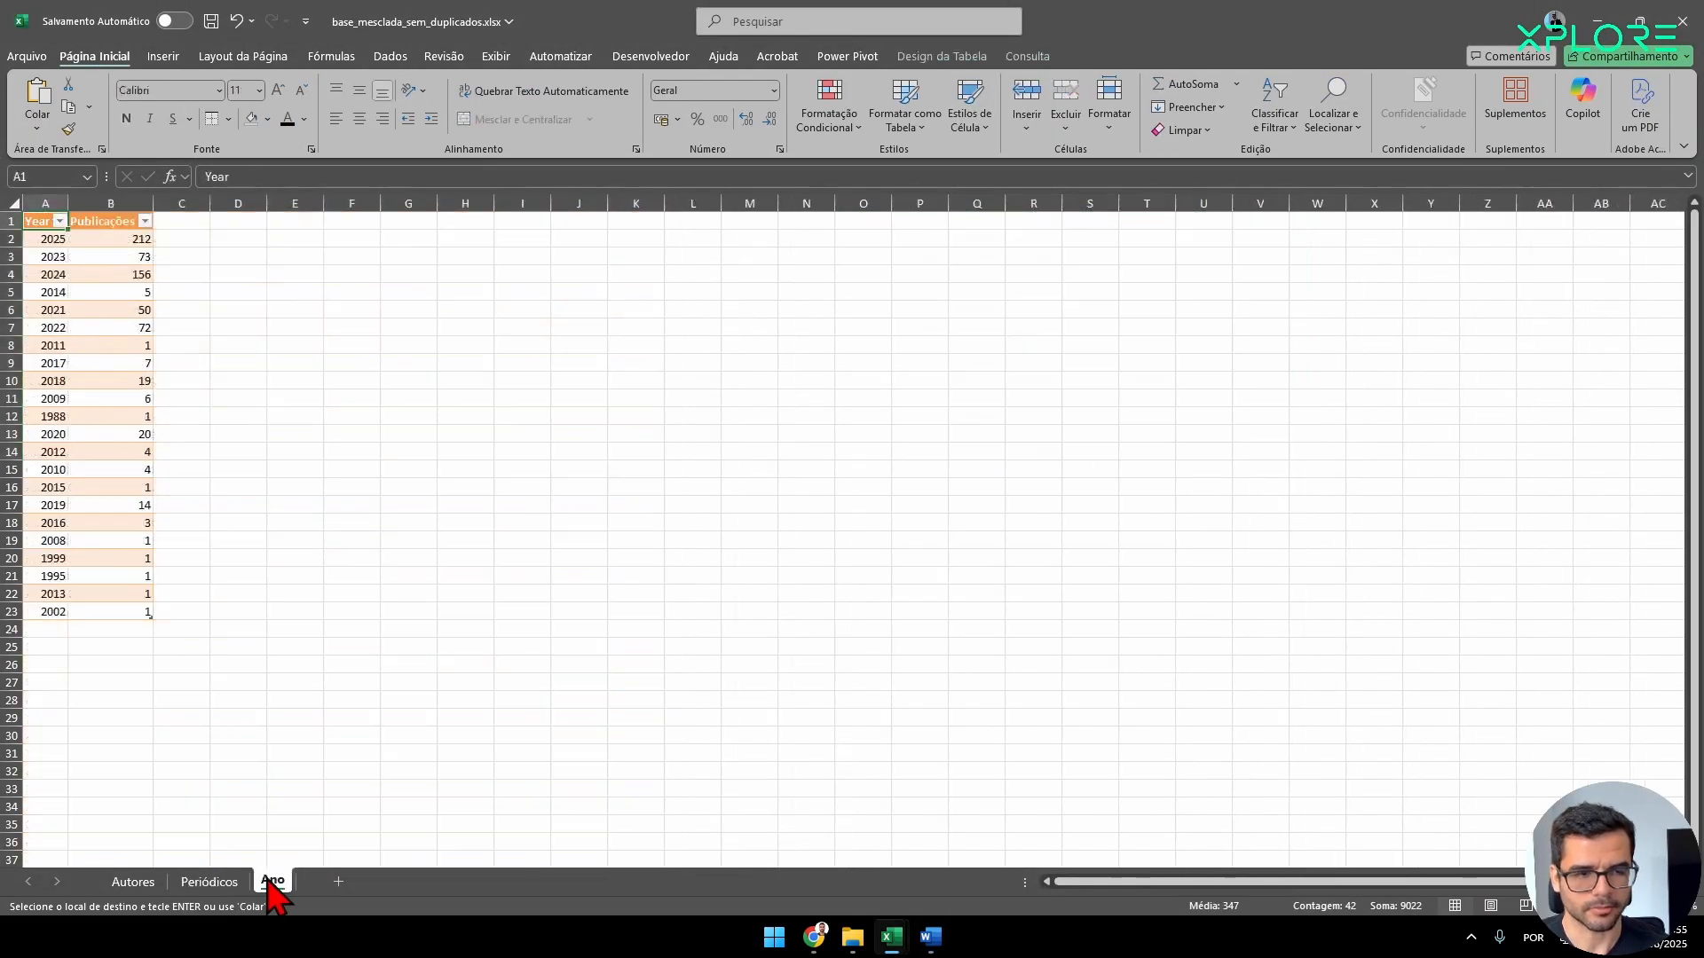
pyautogui.click(133, 881)
pyautogui.hotkey('alt', 'Tab')
pyautogui.hotkey('ctrl', 'v')
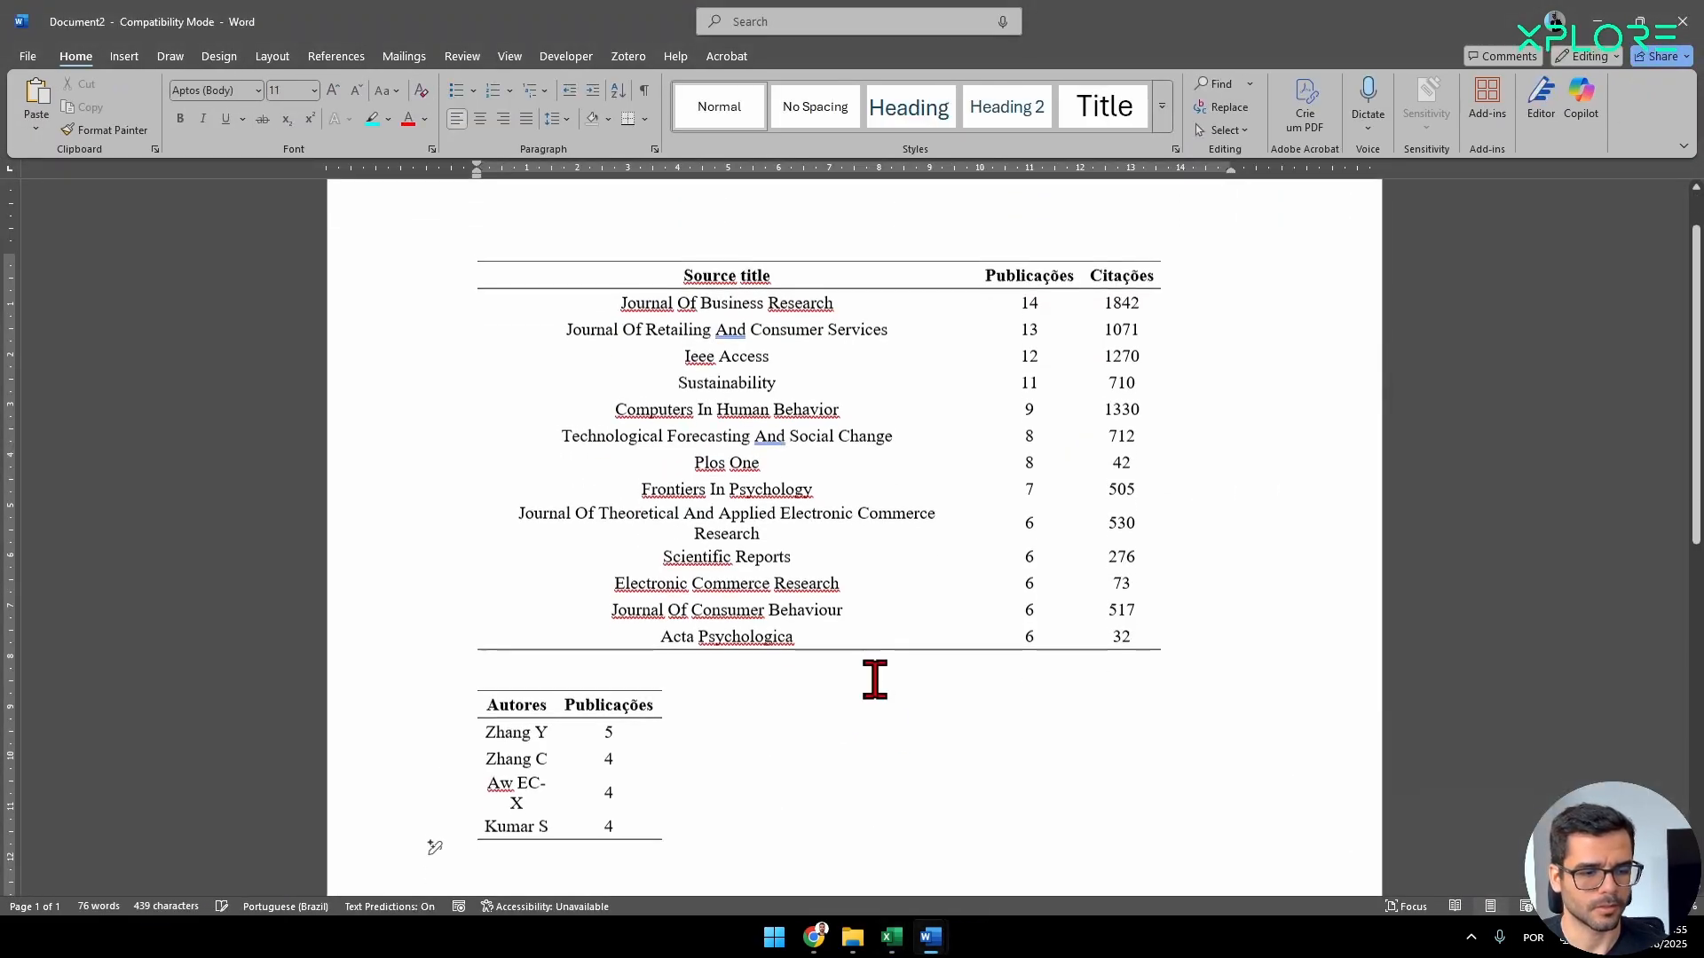
pyautogui.scroll(-3, 871, 677)
# Switch back to the Excel workbook and open the Ano sheet.
pyautogui.hotkey('alt', 'Tab')
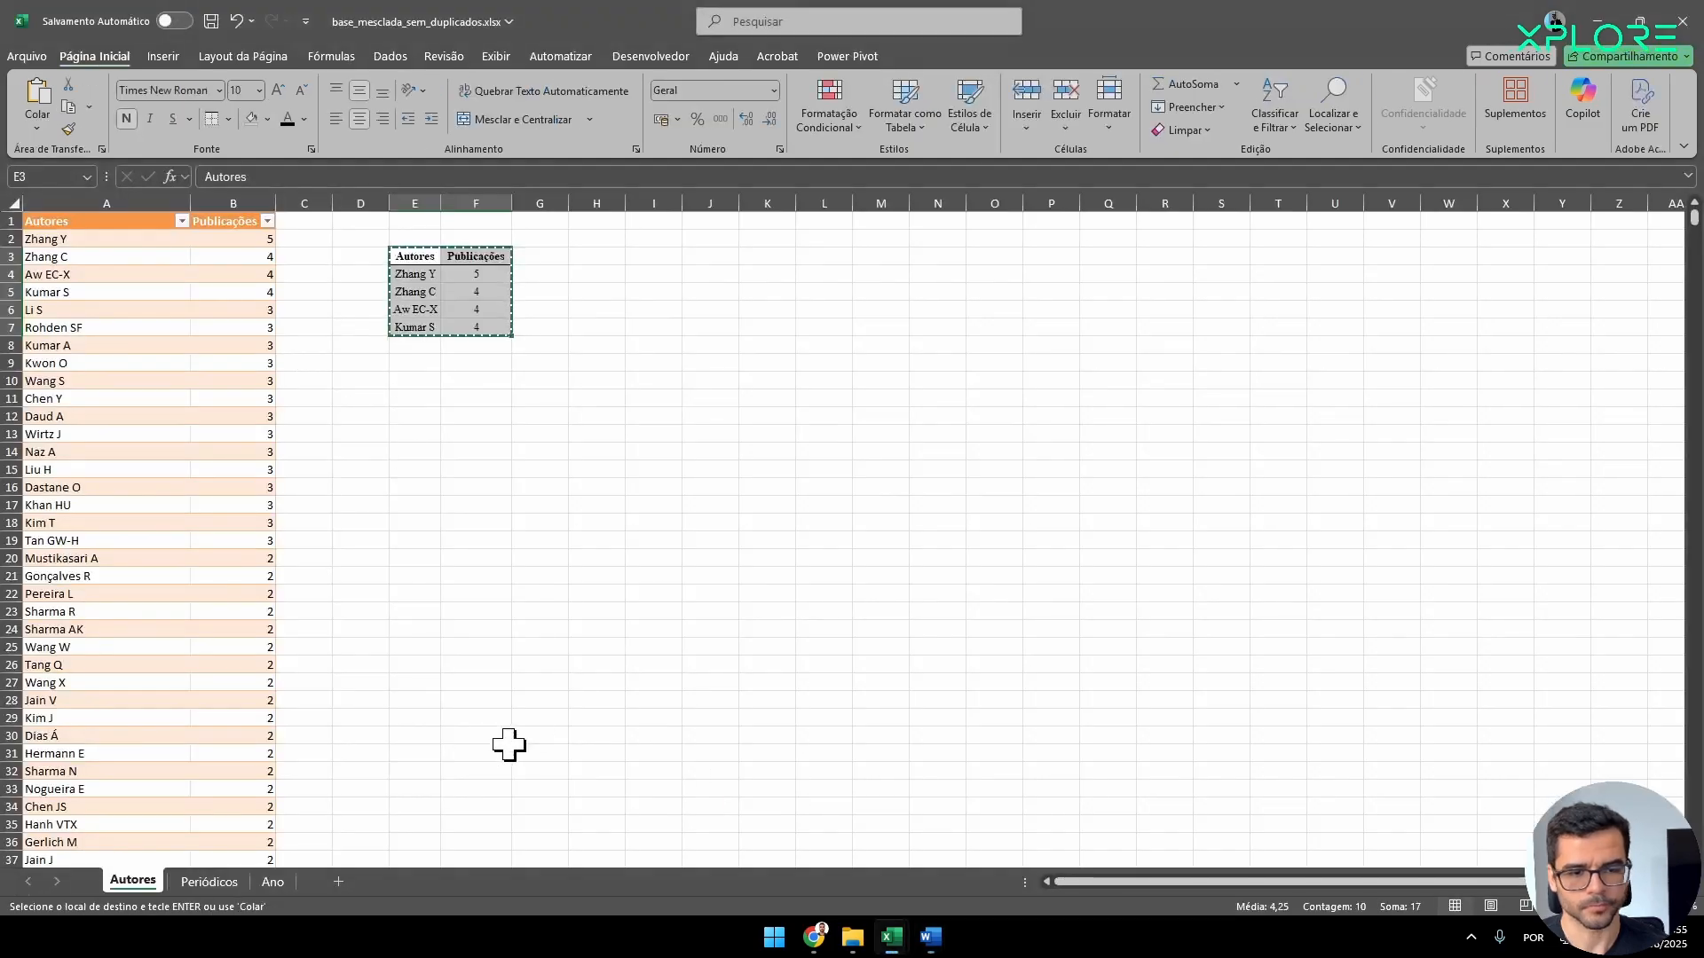
pyautogui.click(259, 887)
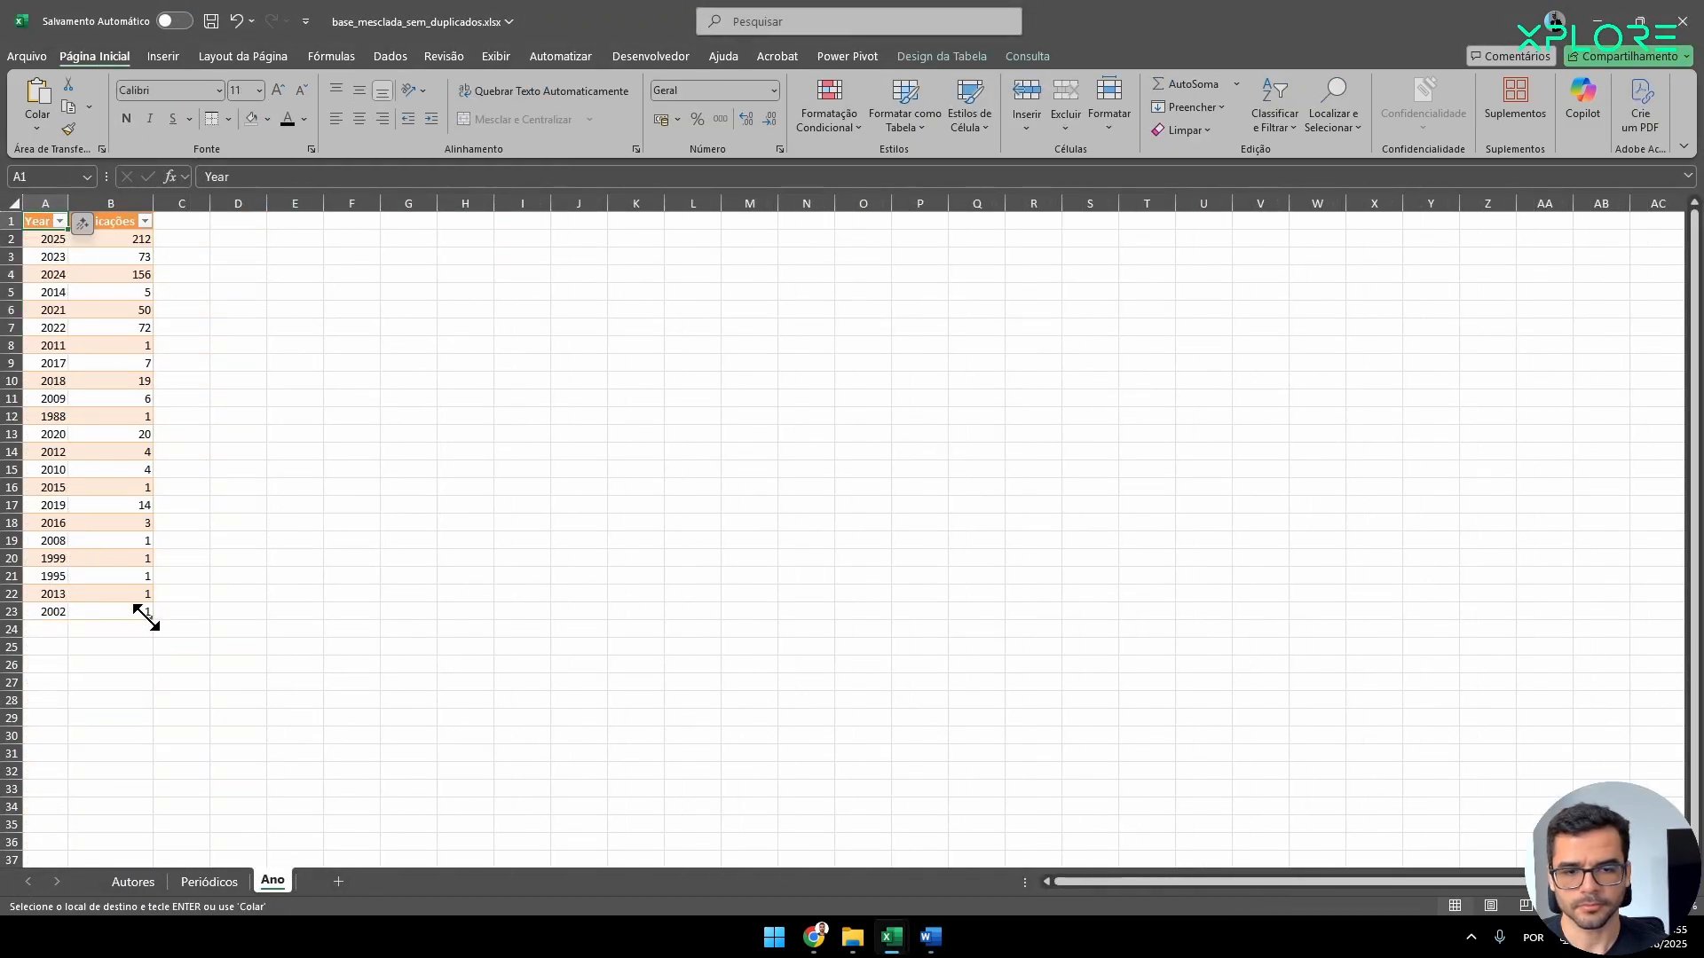
pyautogui.moveTo(121, 608)
pyautogui.mouseDown()
pyautogui.moveTo(15, 152)
pyautogui.moveTo(115, 497)
pyautogui.moveTo(125, 616)
pyautogui.mouseUp()
pyautogui.click(390, 57)
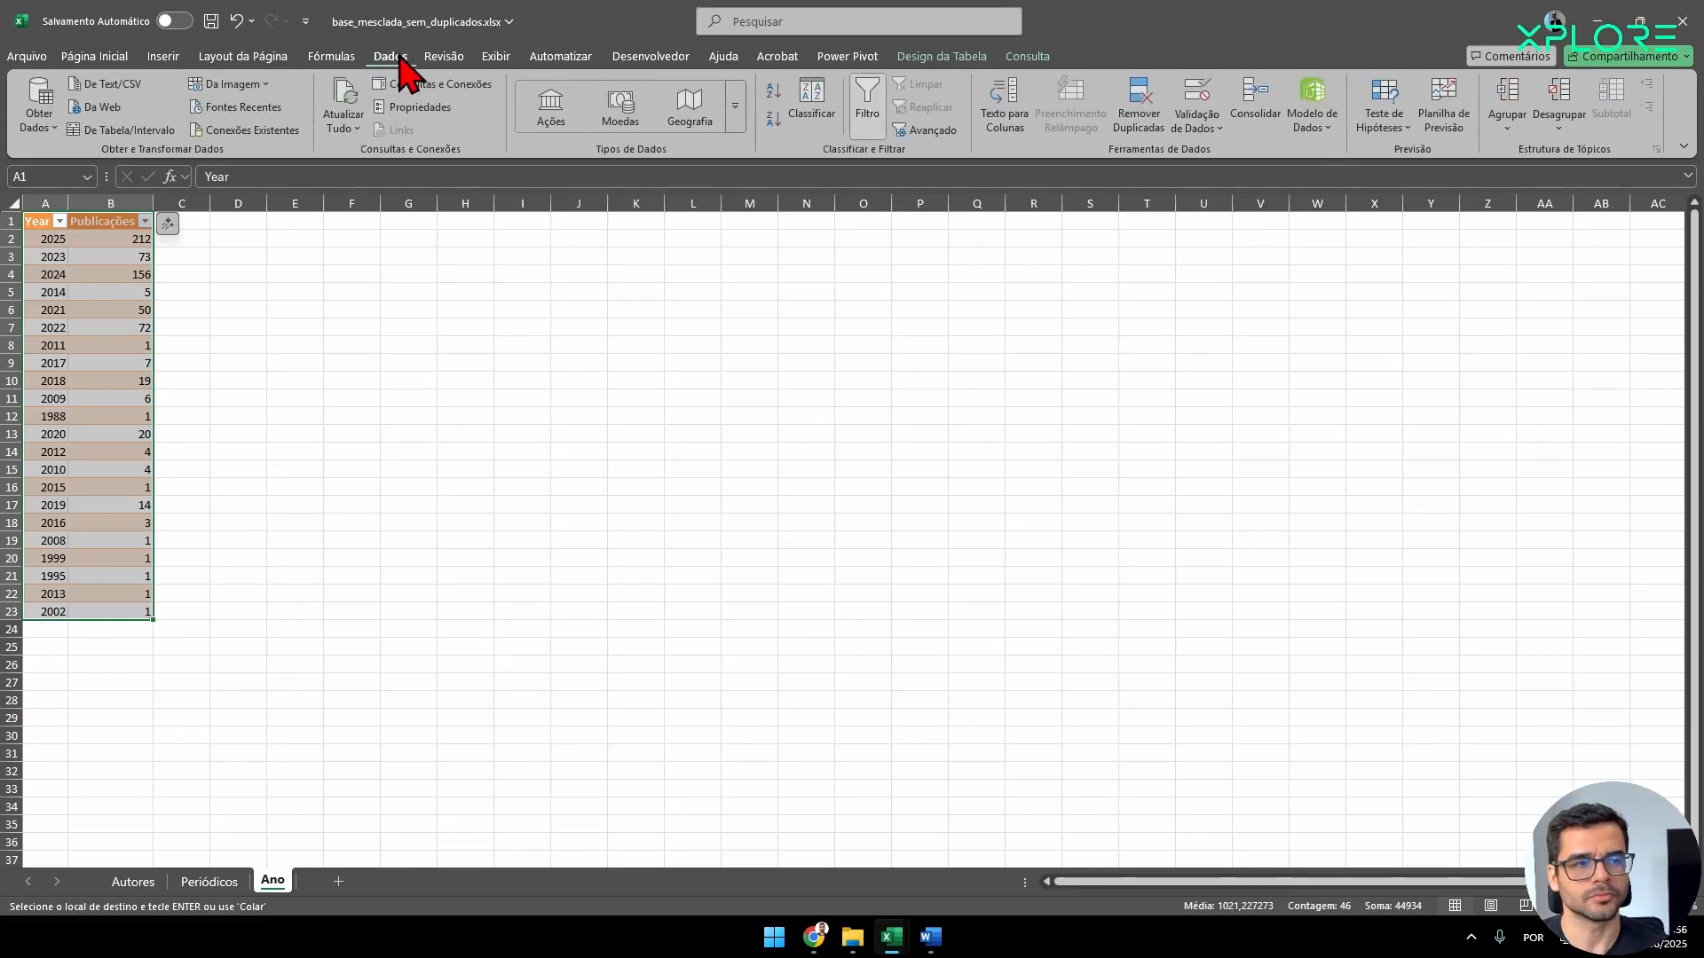
pyautogui.click(164, 55)
pyautogui.moveTo(41, 221); pyautogui.dragTo(120, 615)
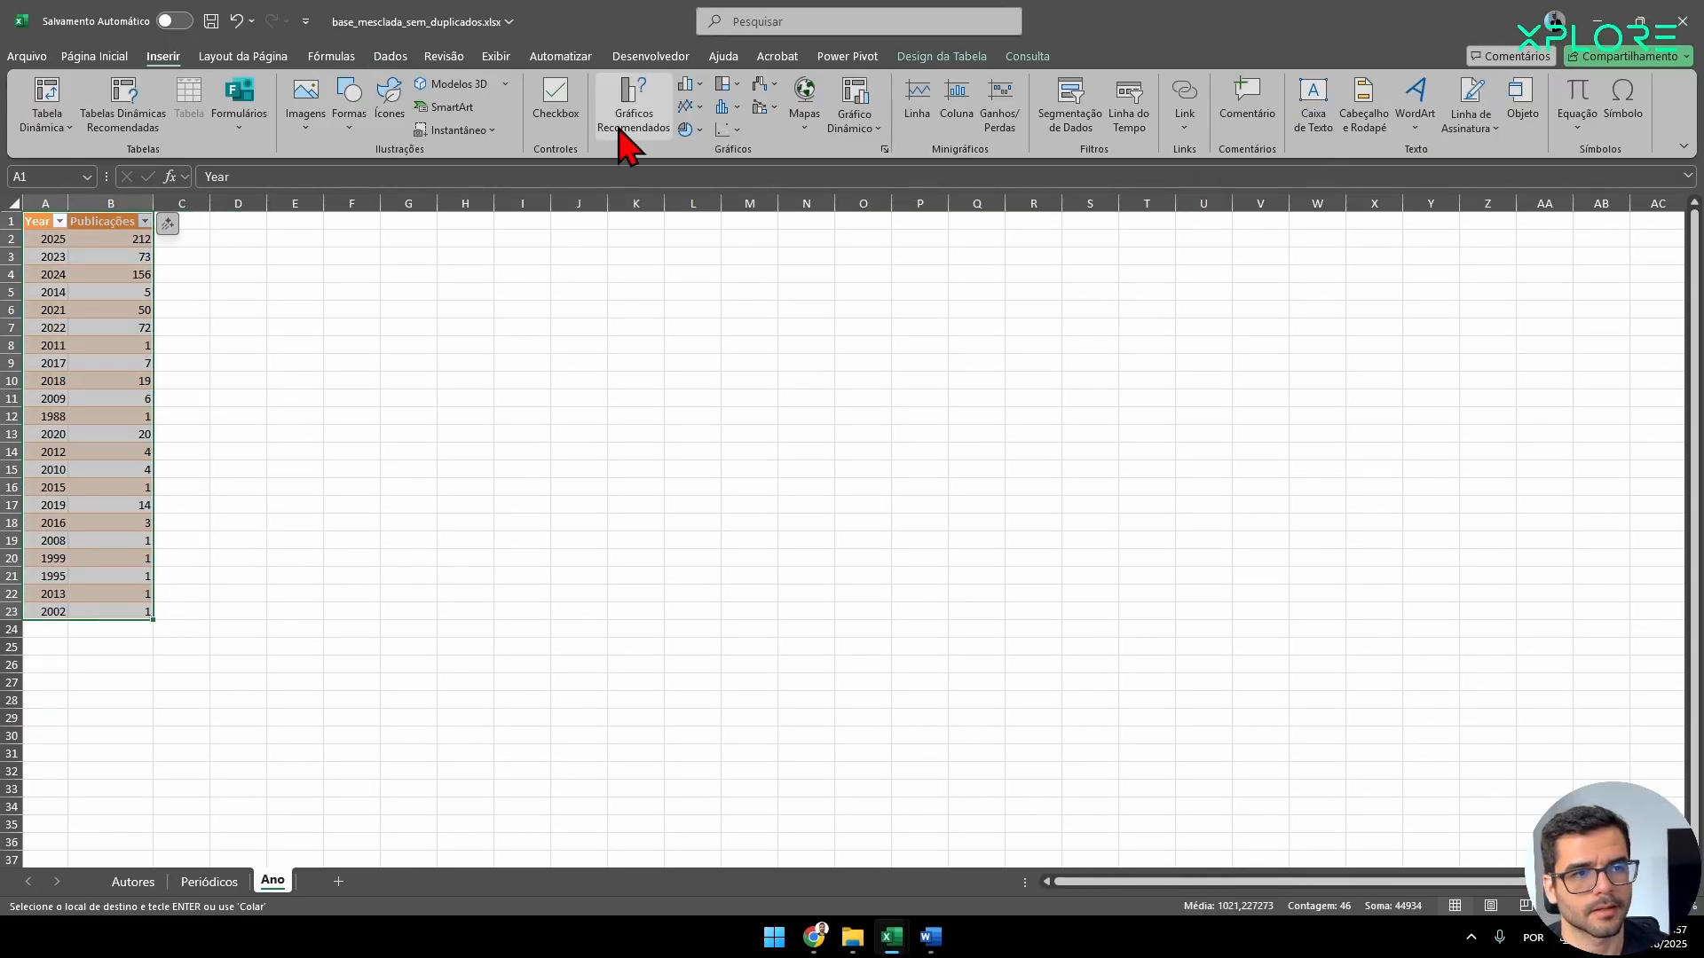
pyautogui.click(645, 129)
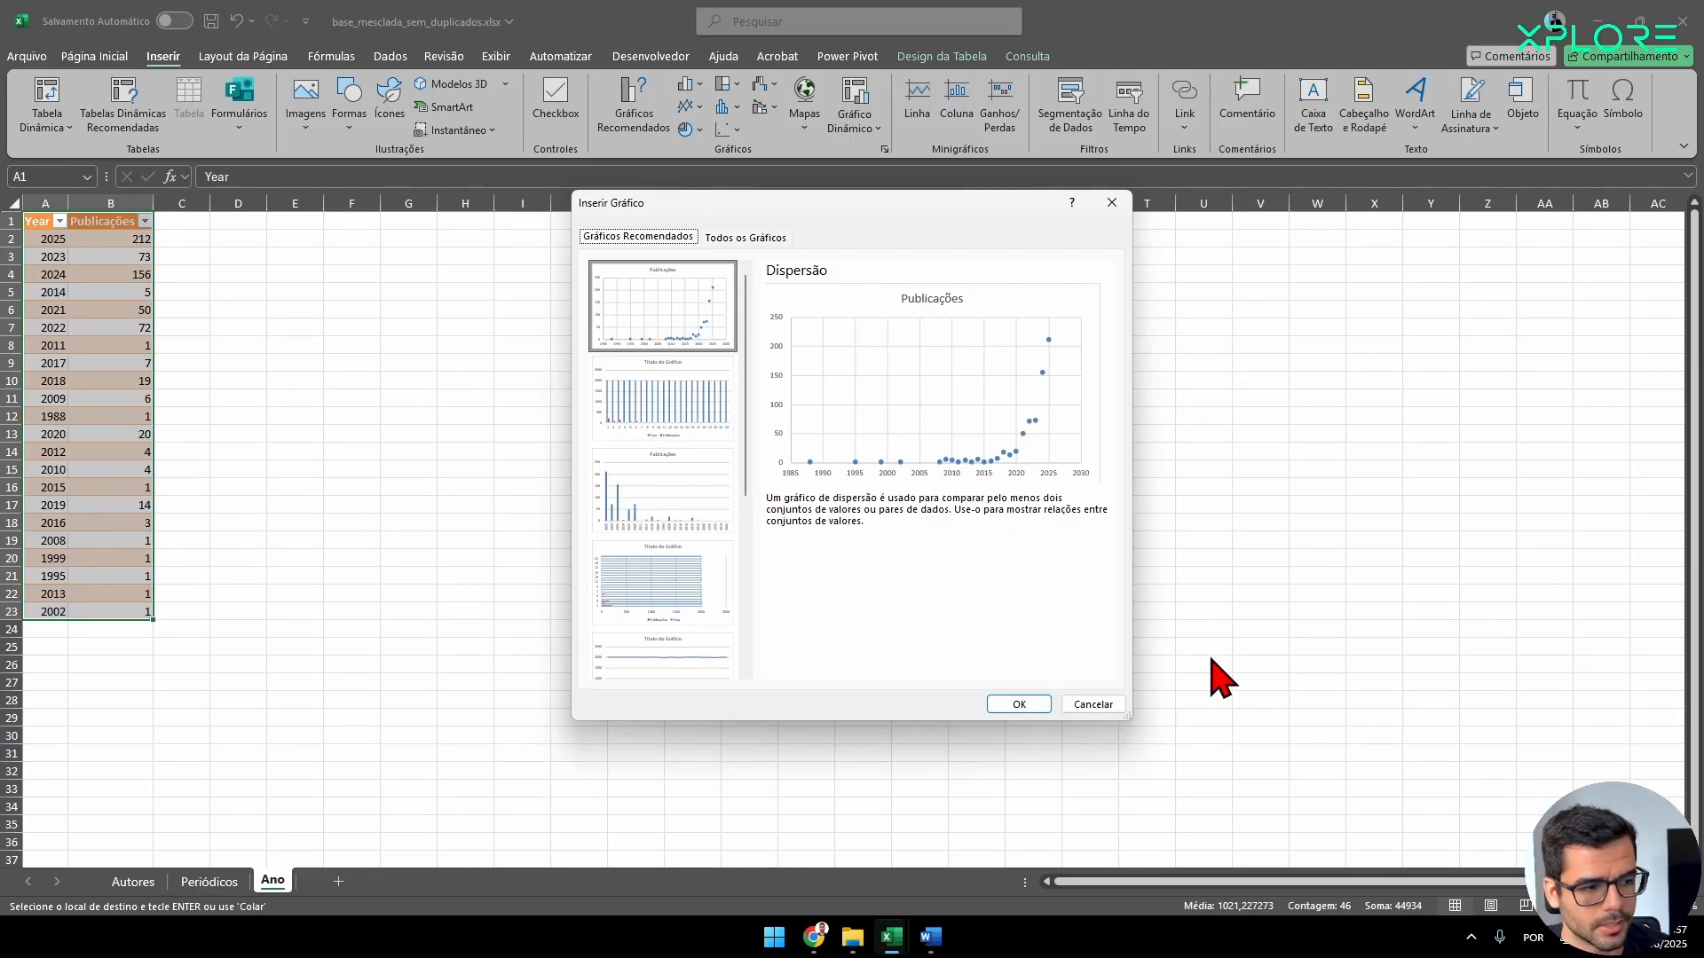
pyautogui.moveTo(1101, 724); pyautogui.dragTo(1100, 725)
pyautogui.click(1093, 706)
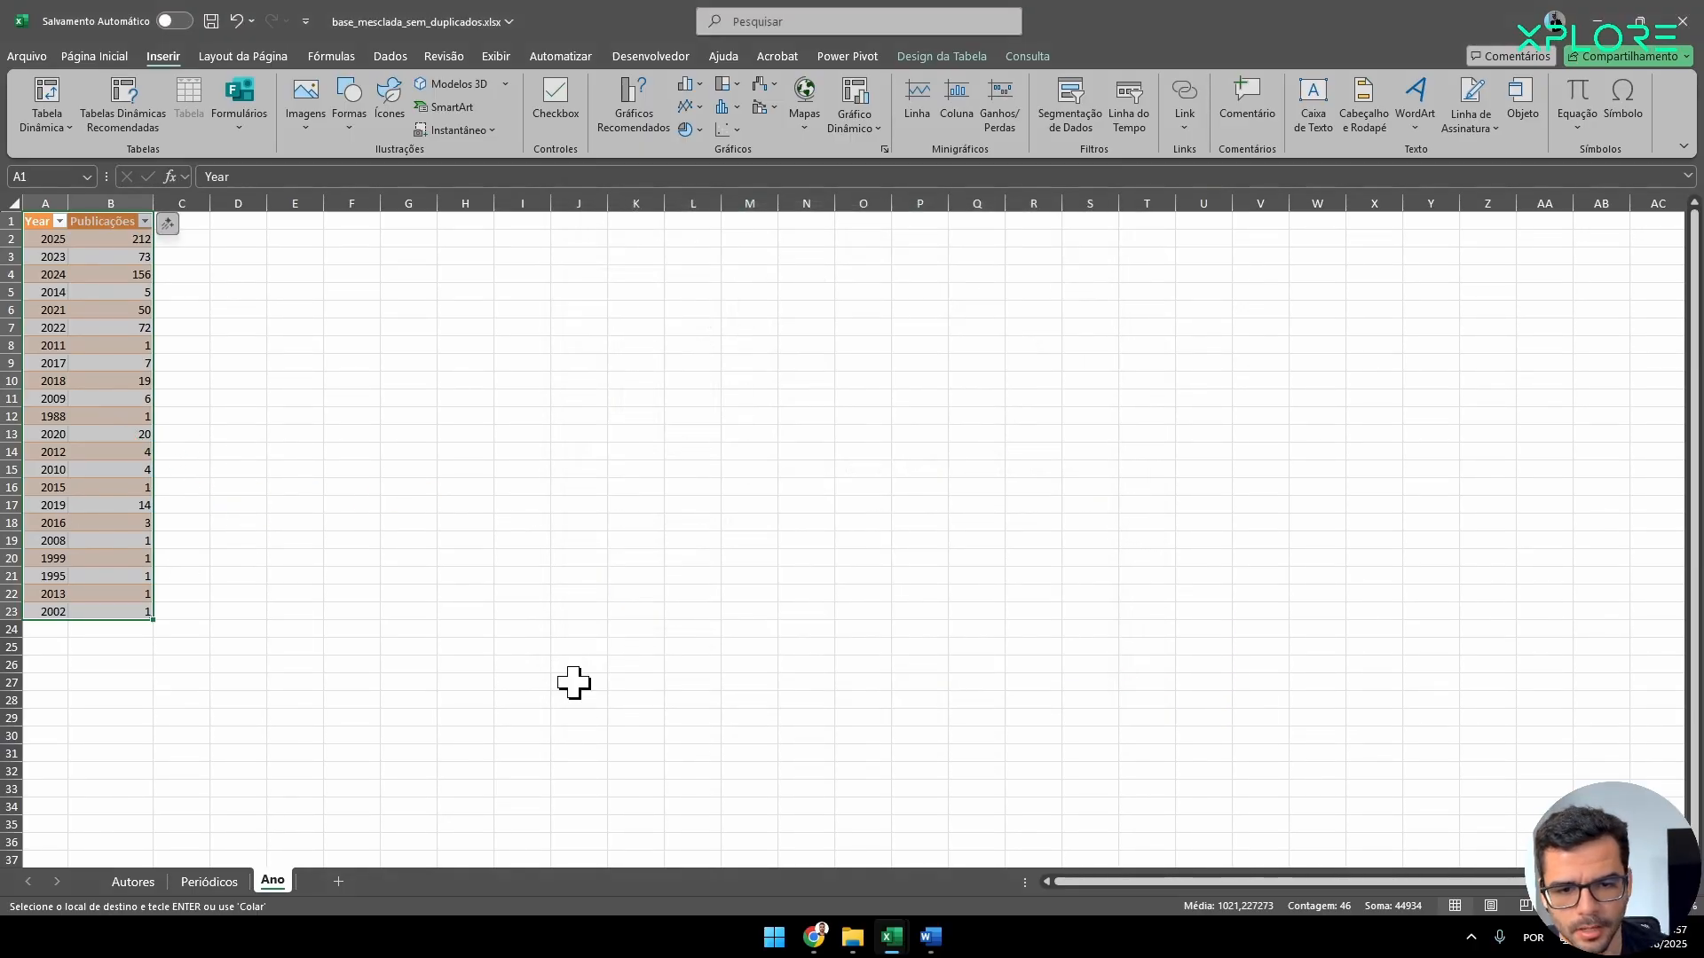
# Sort the publications-per-year table by Year in ascending order.
pyautogui.click(60, 221)
pyautogui.click(140, 247)
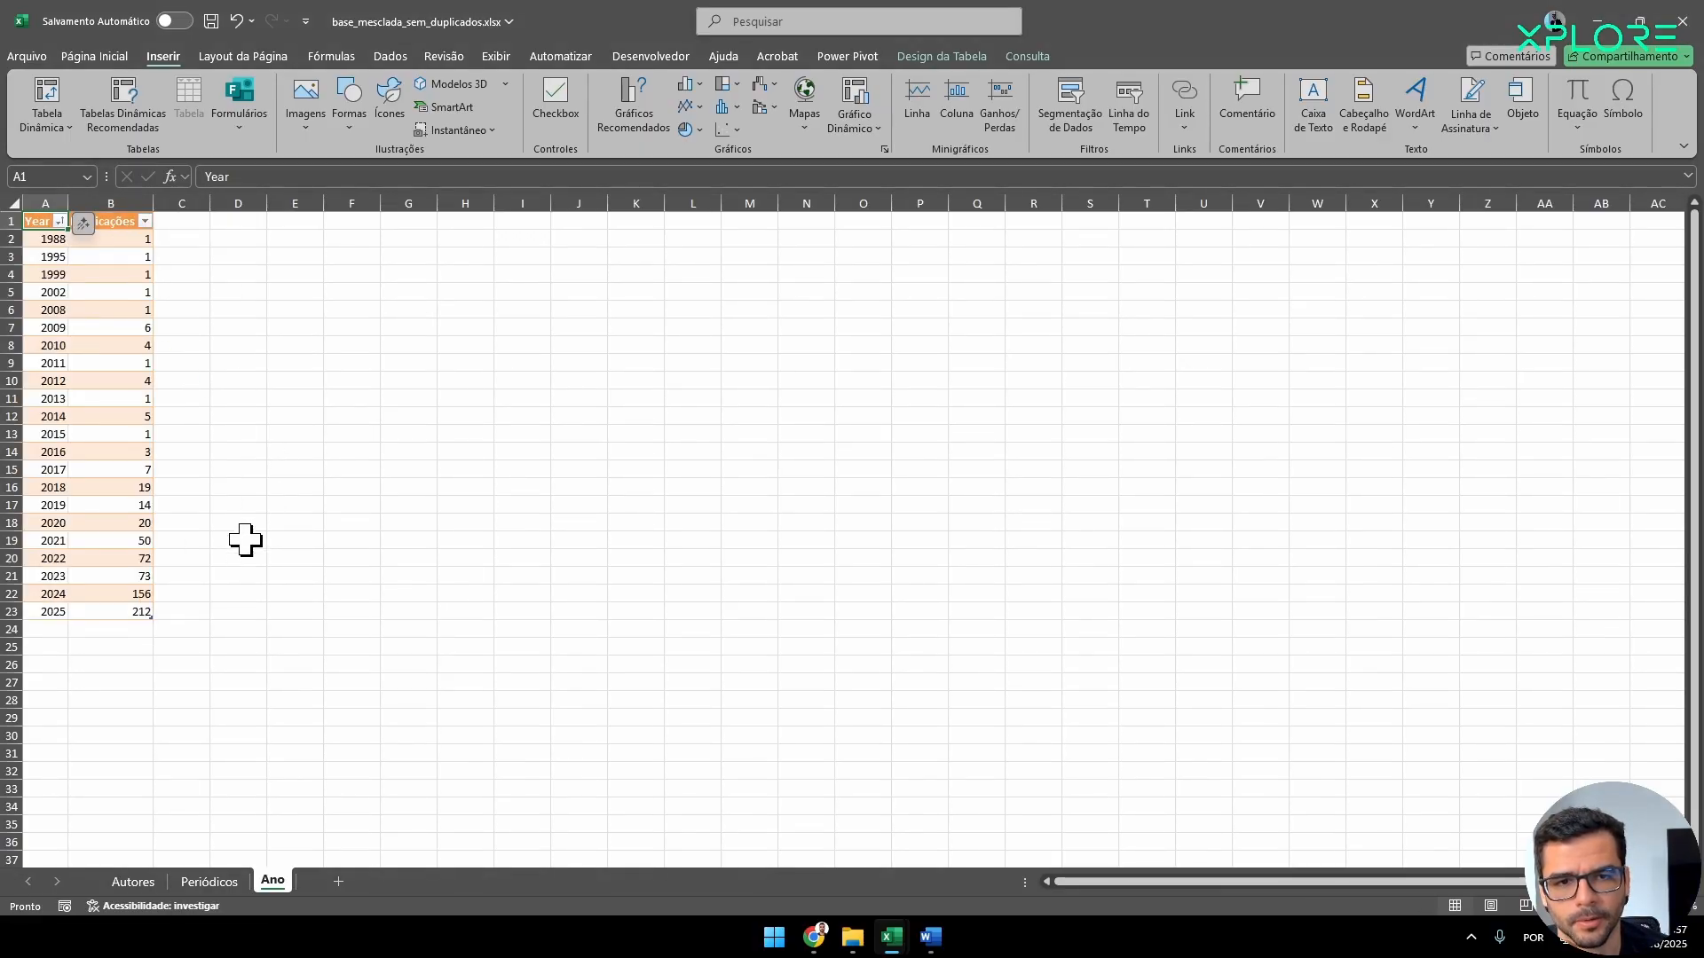
# Insert the recommended scatter chart (Dispersão) from the Year and Publicações data, and place it enlarged beside the table.
pyautogui.click(60, 238)
pyautogui.moveTo(44, 224); pyautogui.dragTo(151, 609)
pyautogui.click(655, 103)
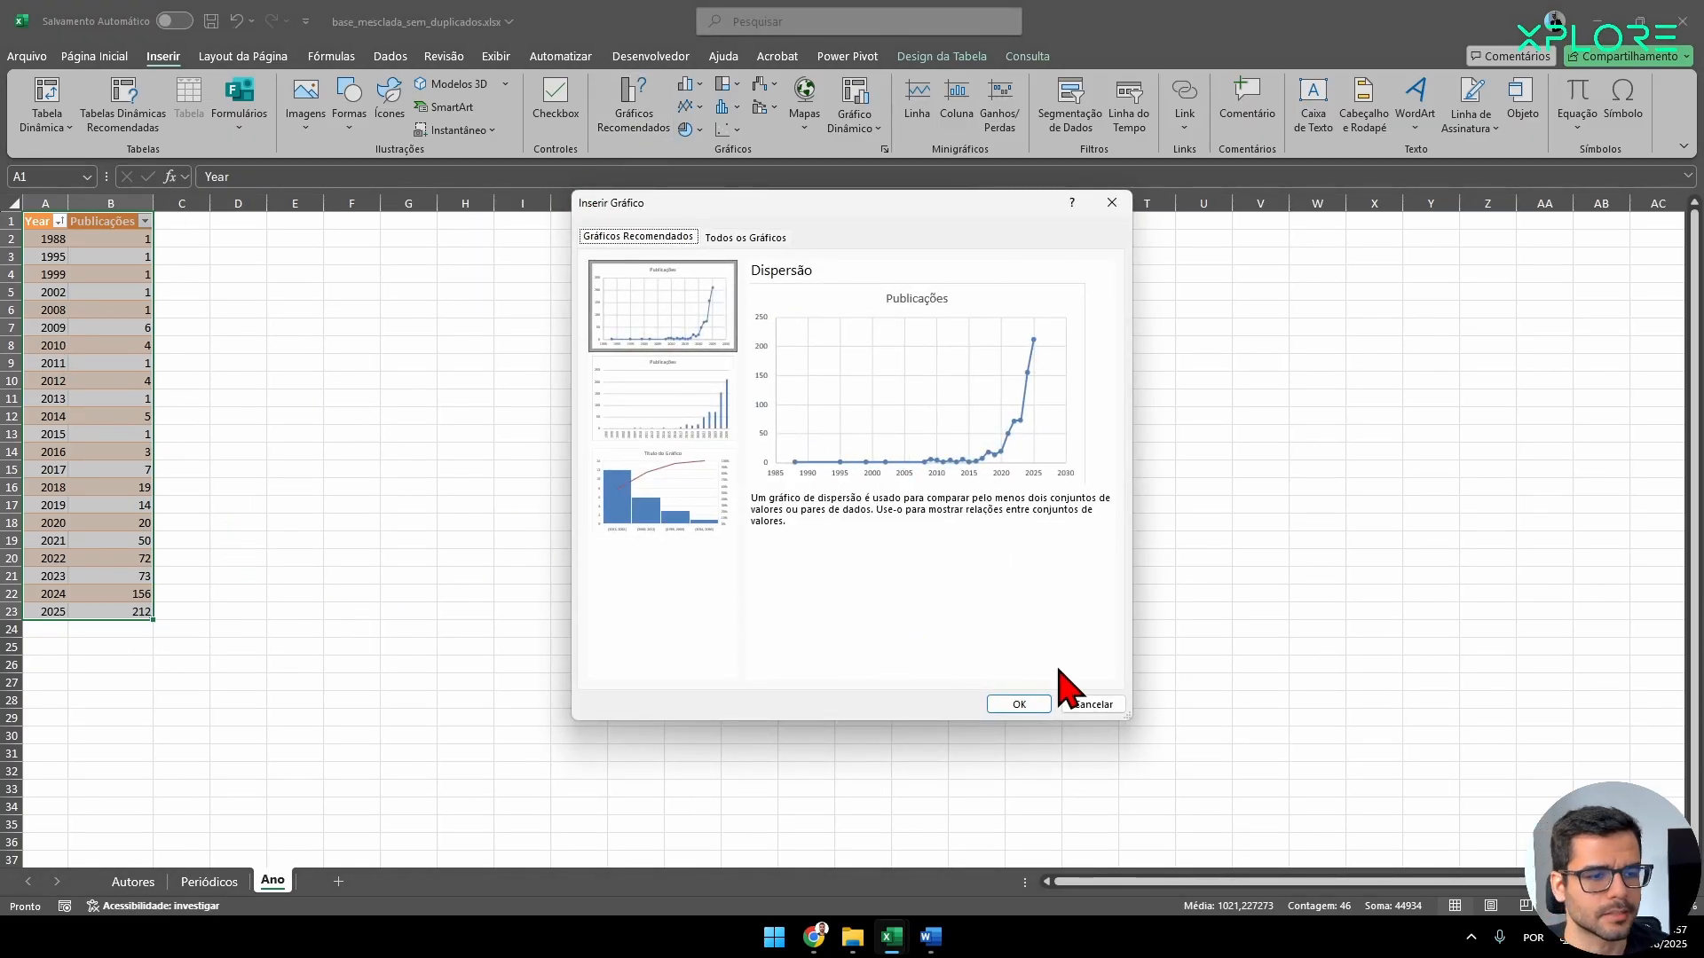
pyautogui.click(1013, 705)
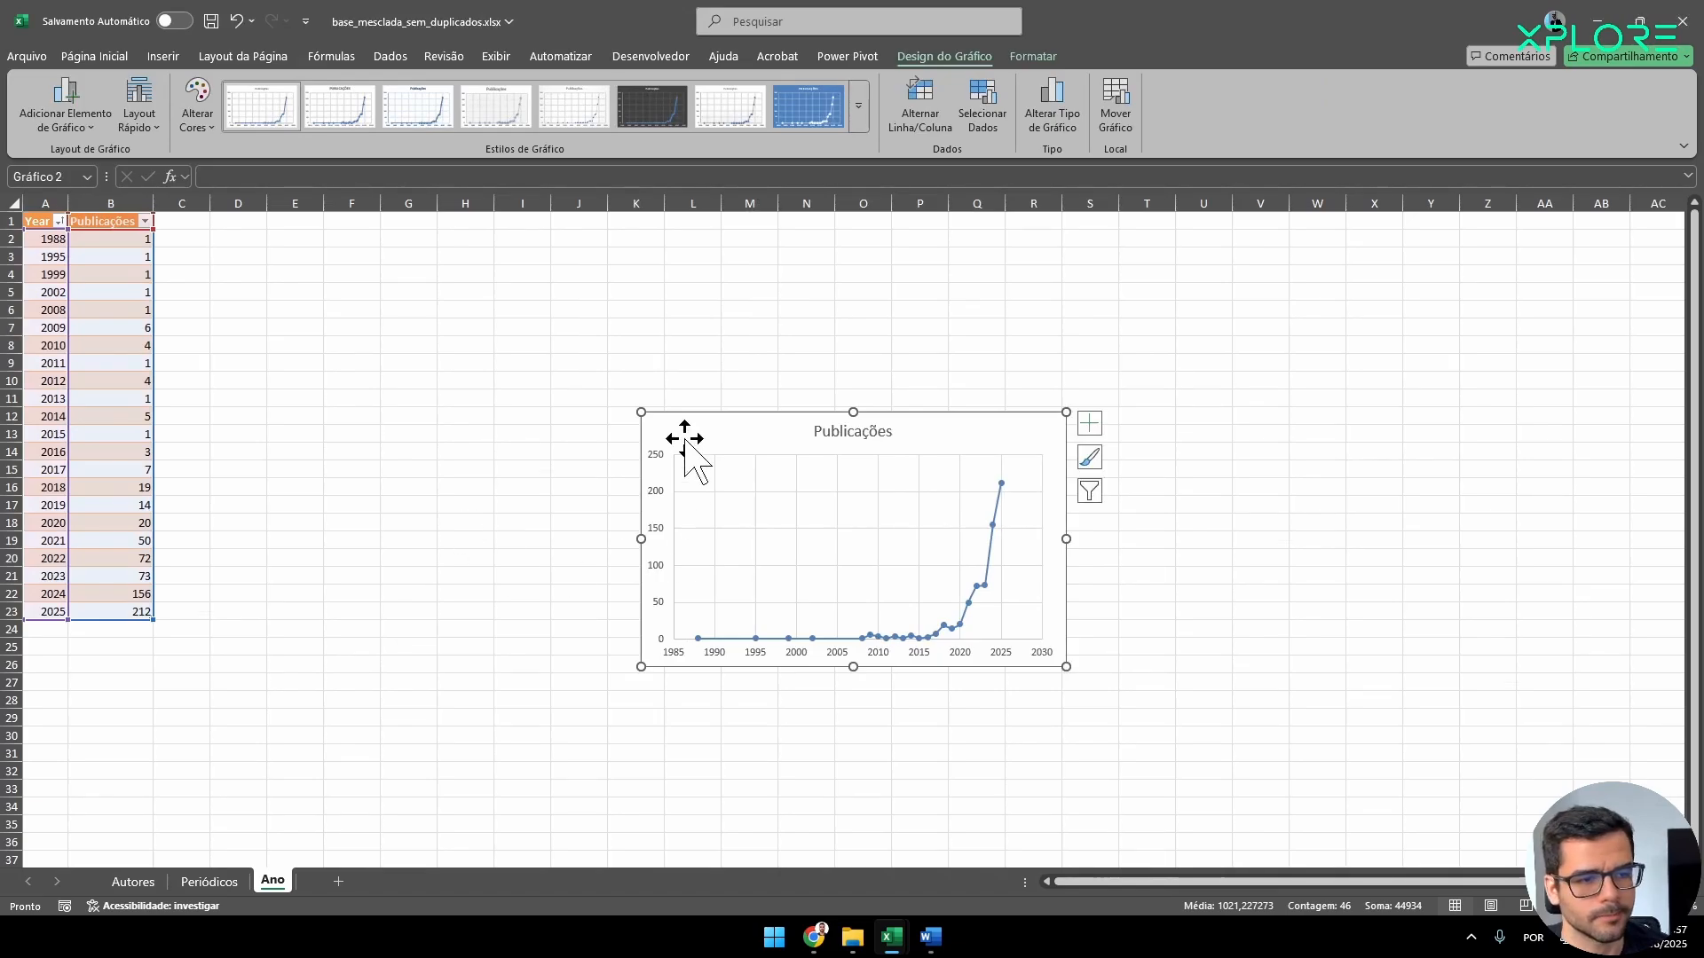
pyautogui.moveTo(684, 436); pyautogui.dragTo(331, 296)
pyautogui.moveTo(707, 526); pyautogui.dragTo(899, 624)
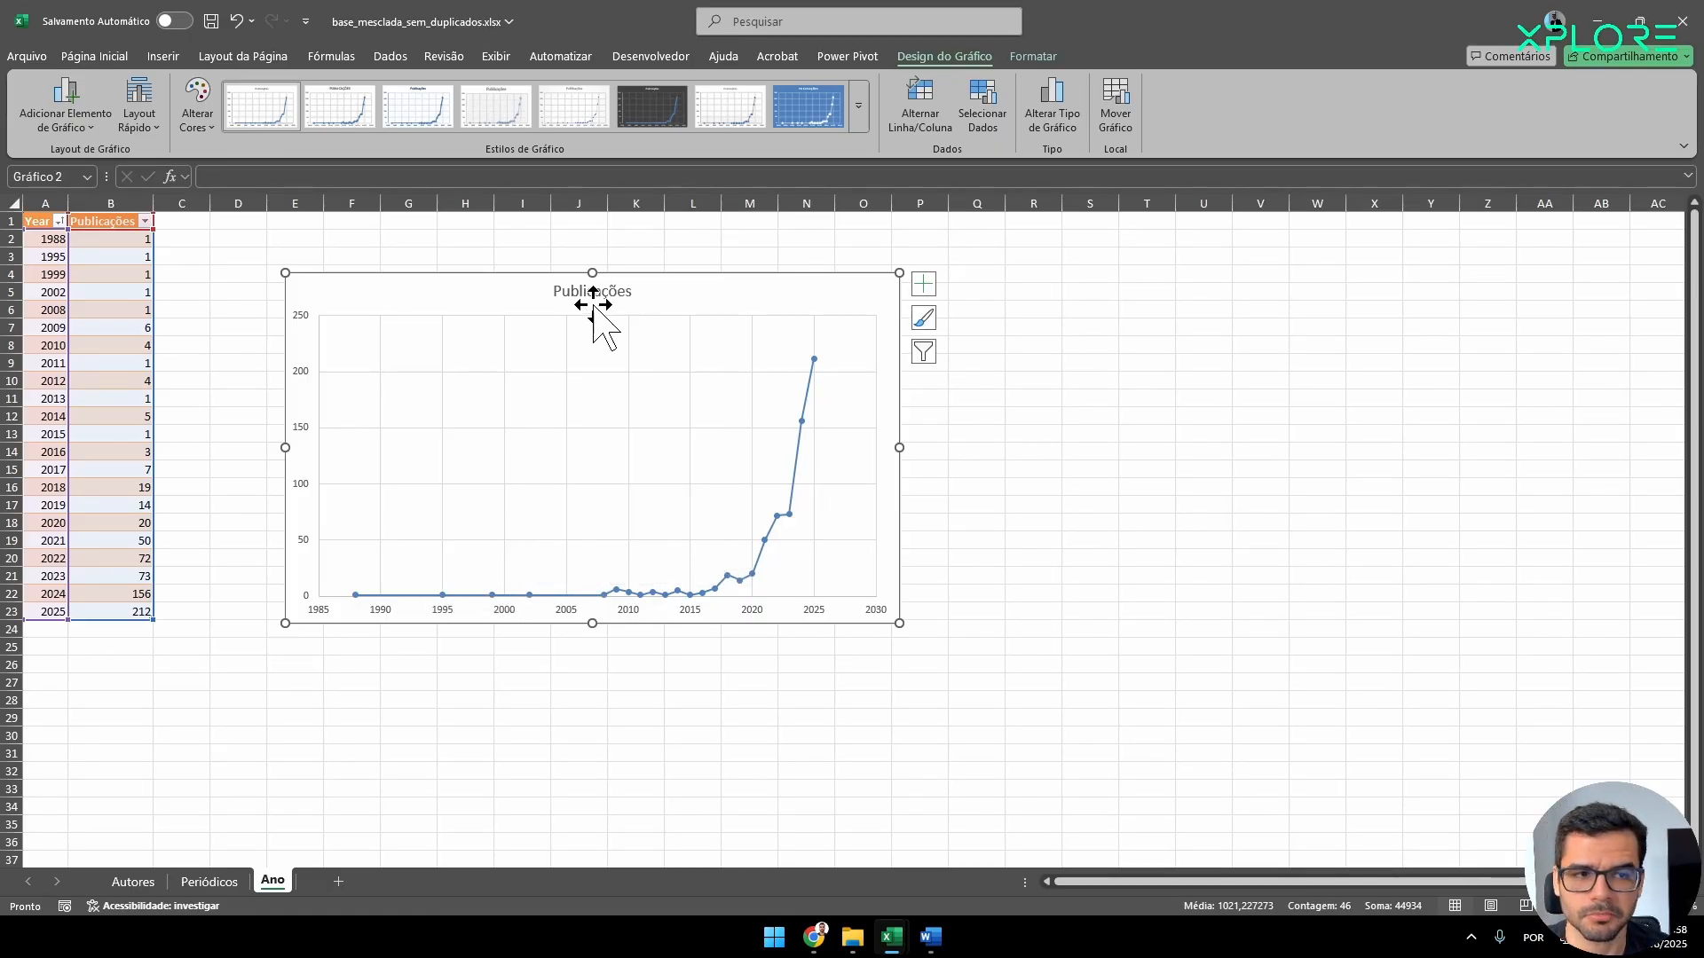
# Delete the chart's title and its horizontal and vertical gridlines.
pyautogui.click(575, 286)
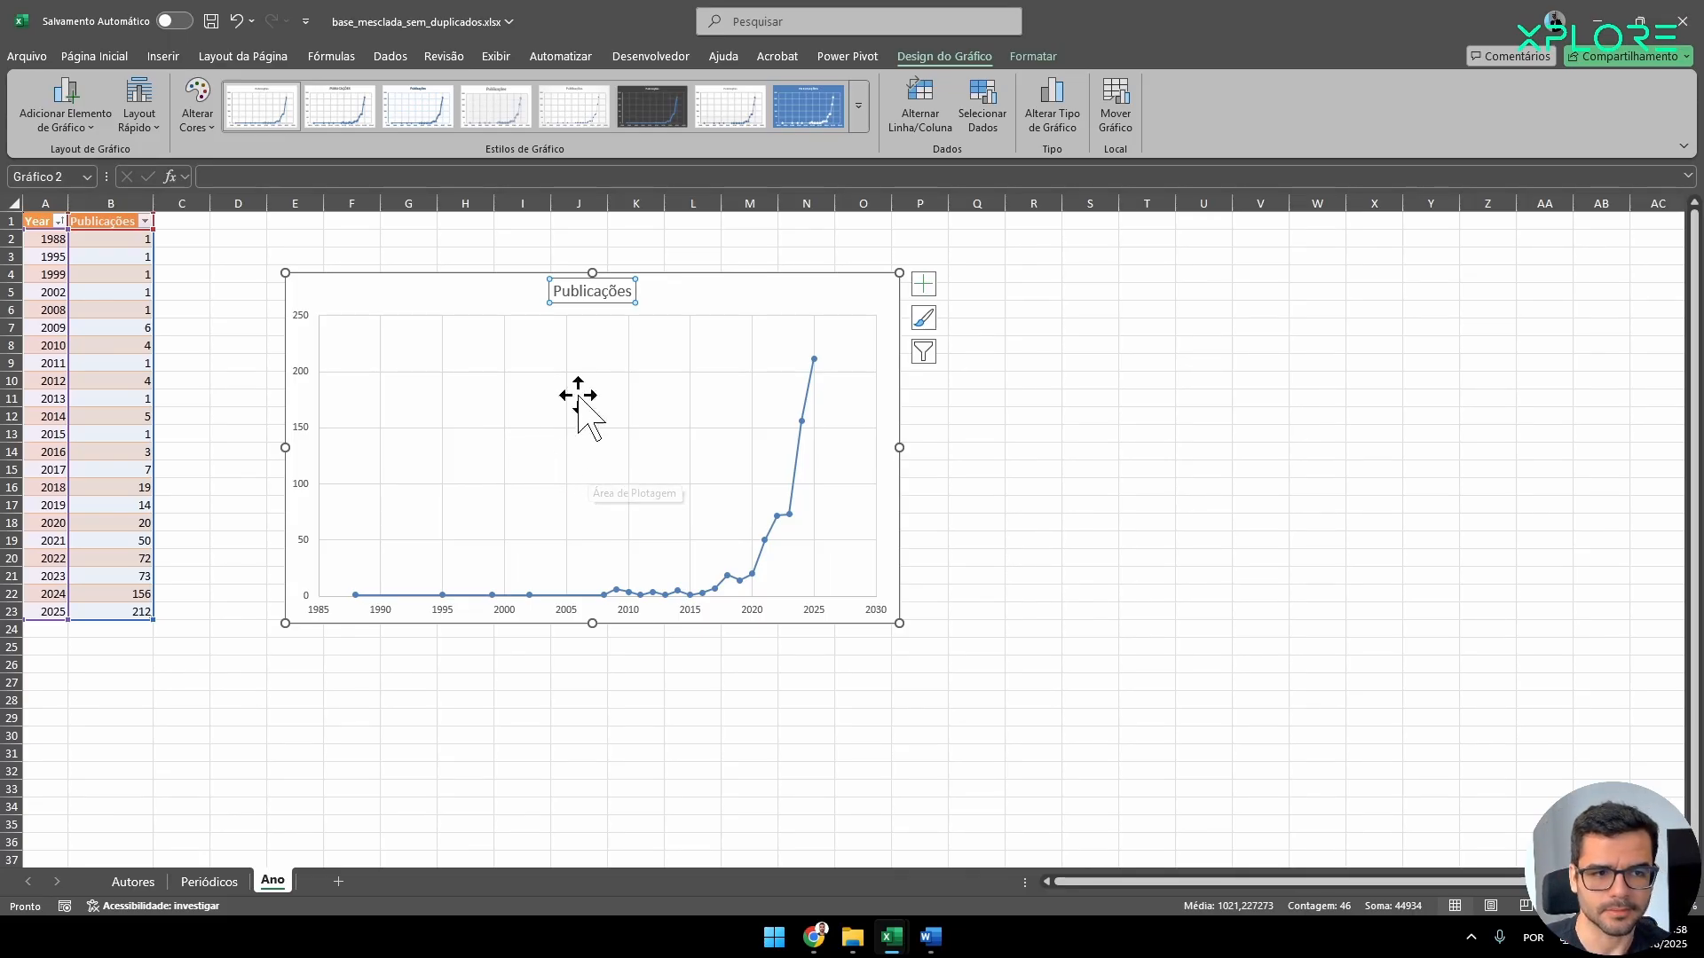
pyautogui.press('Delete')
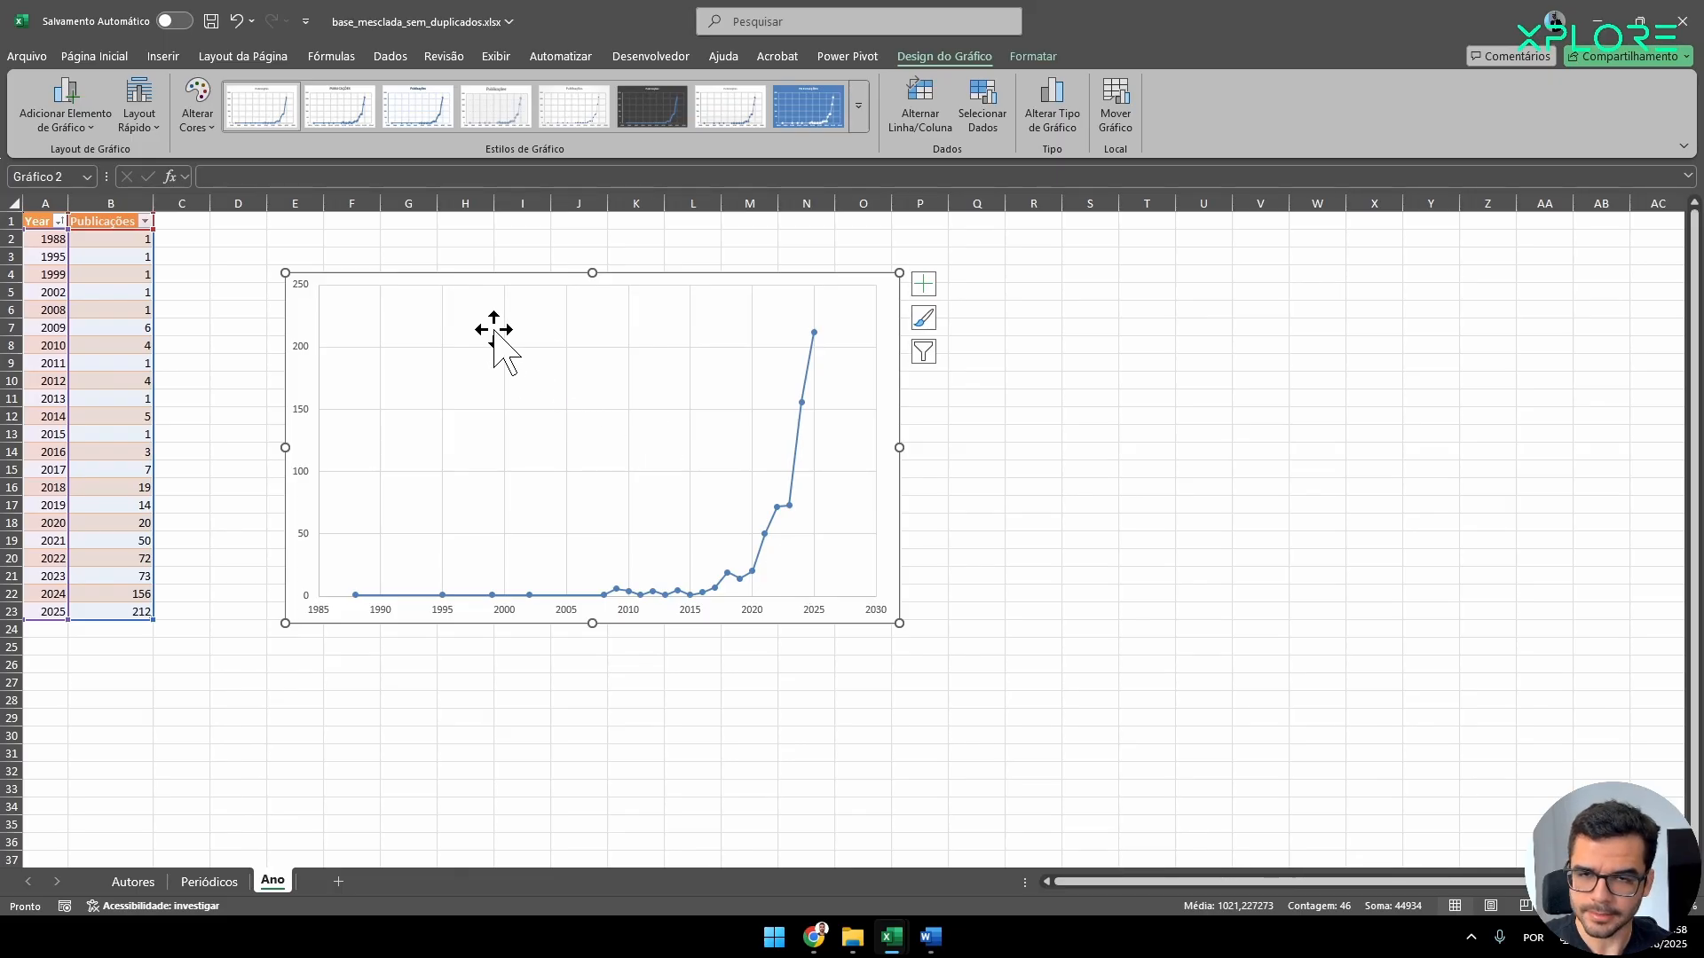
pyautogui.click(580, 352)
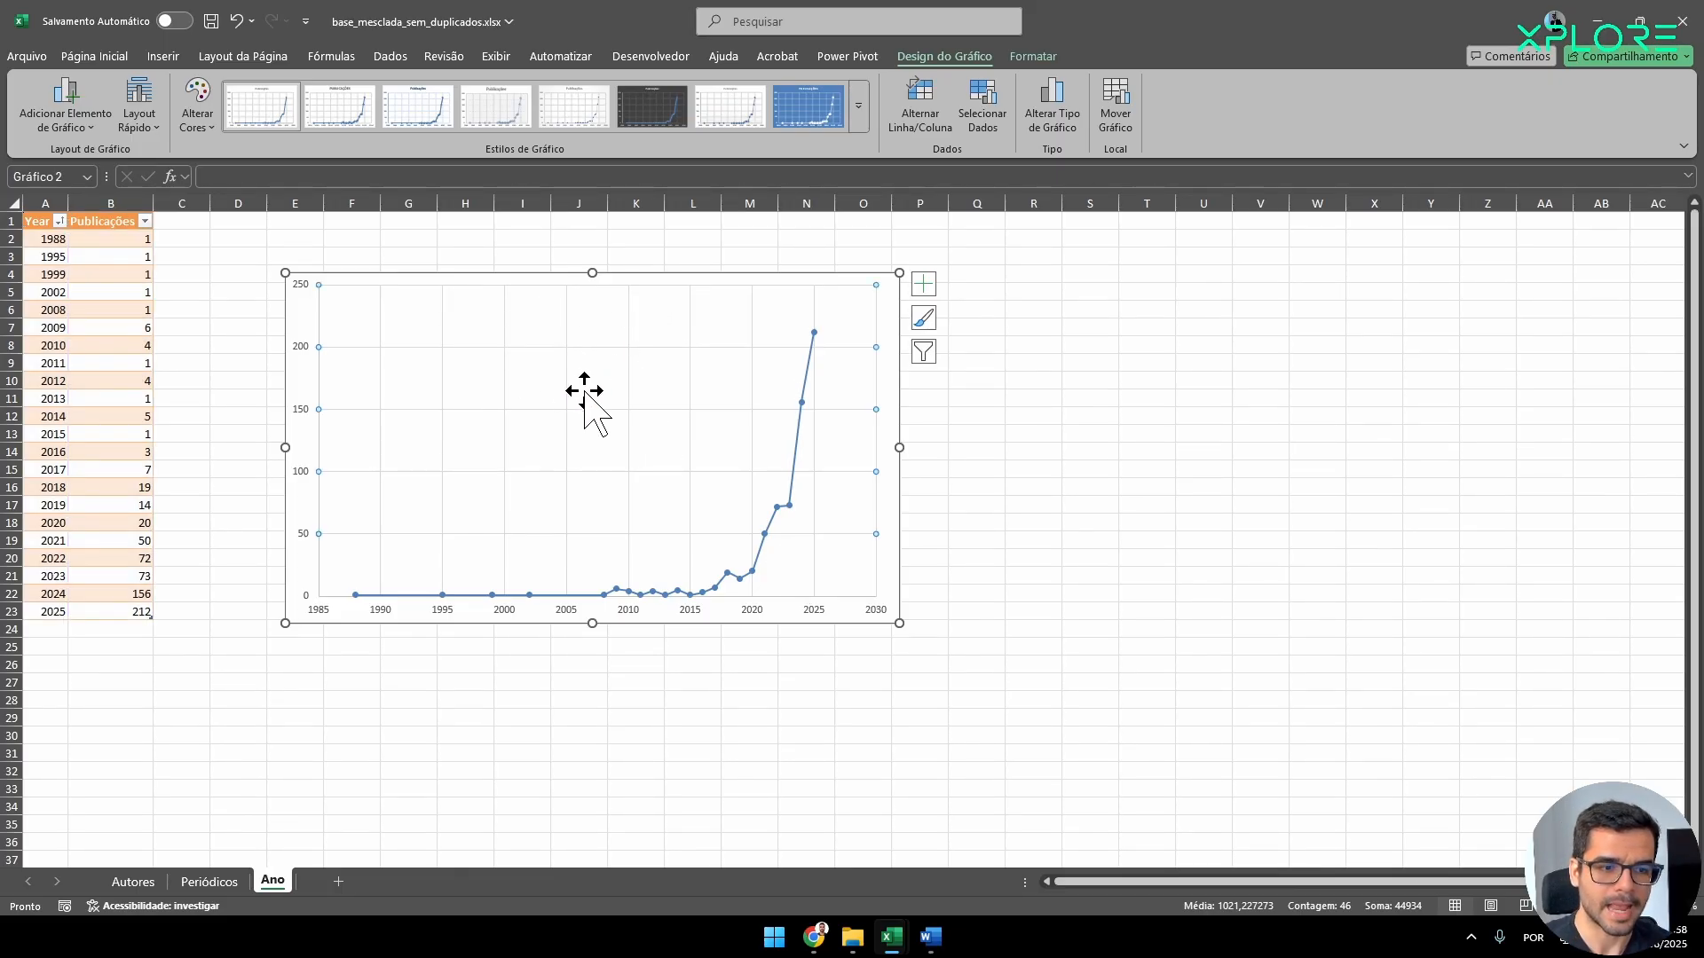
pyautogui.click(552, 478)
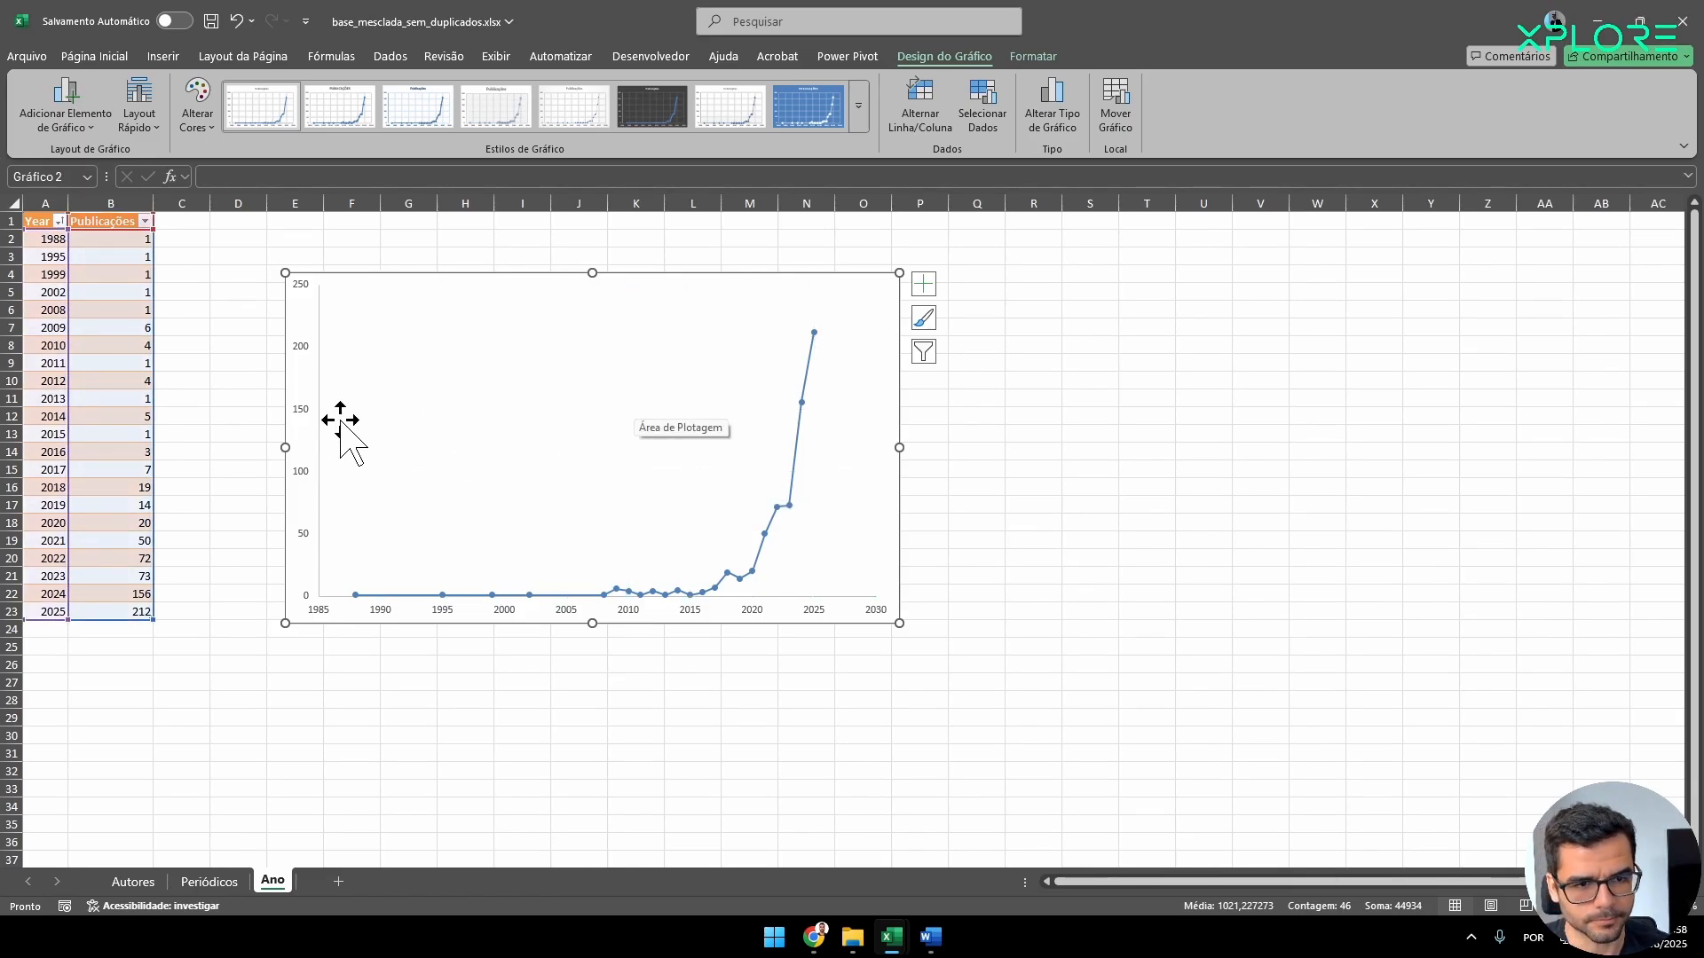
# Add data labels to the publications chart and delete its vertical axis.
pyautogui.click(303, 429)
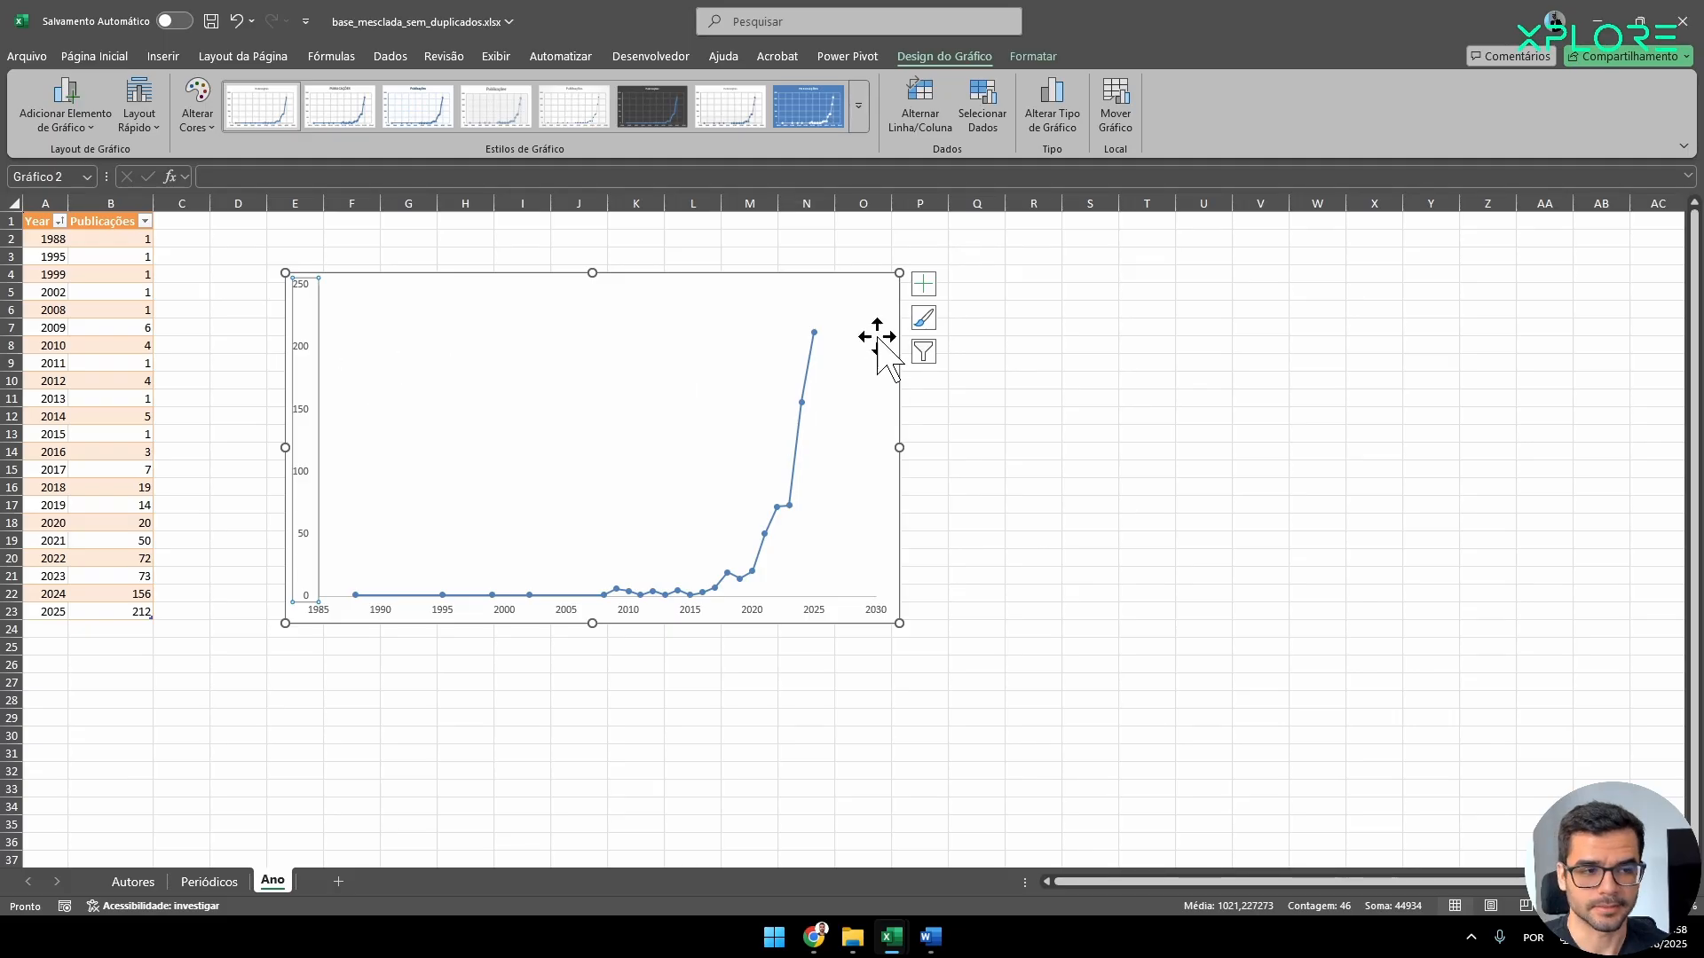
pyautogui.click(923, 284)
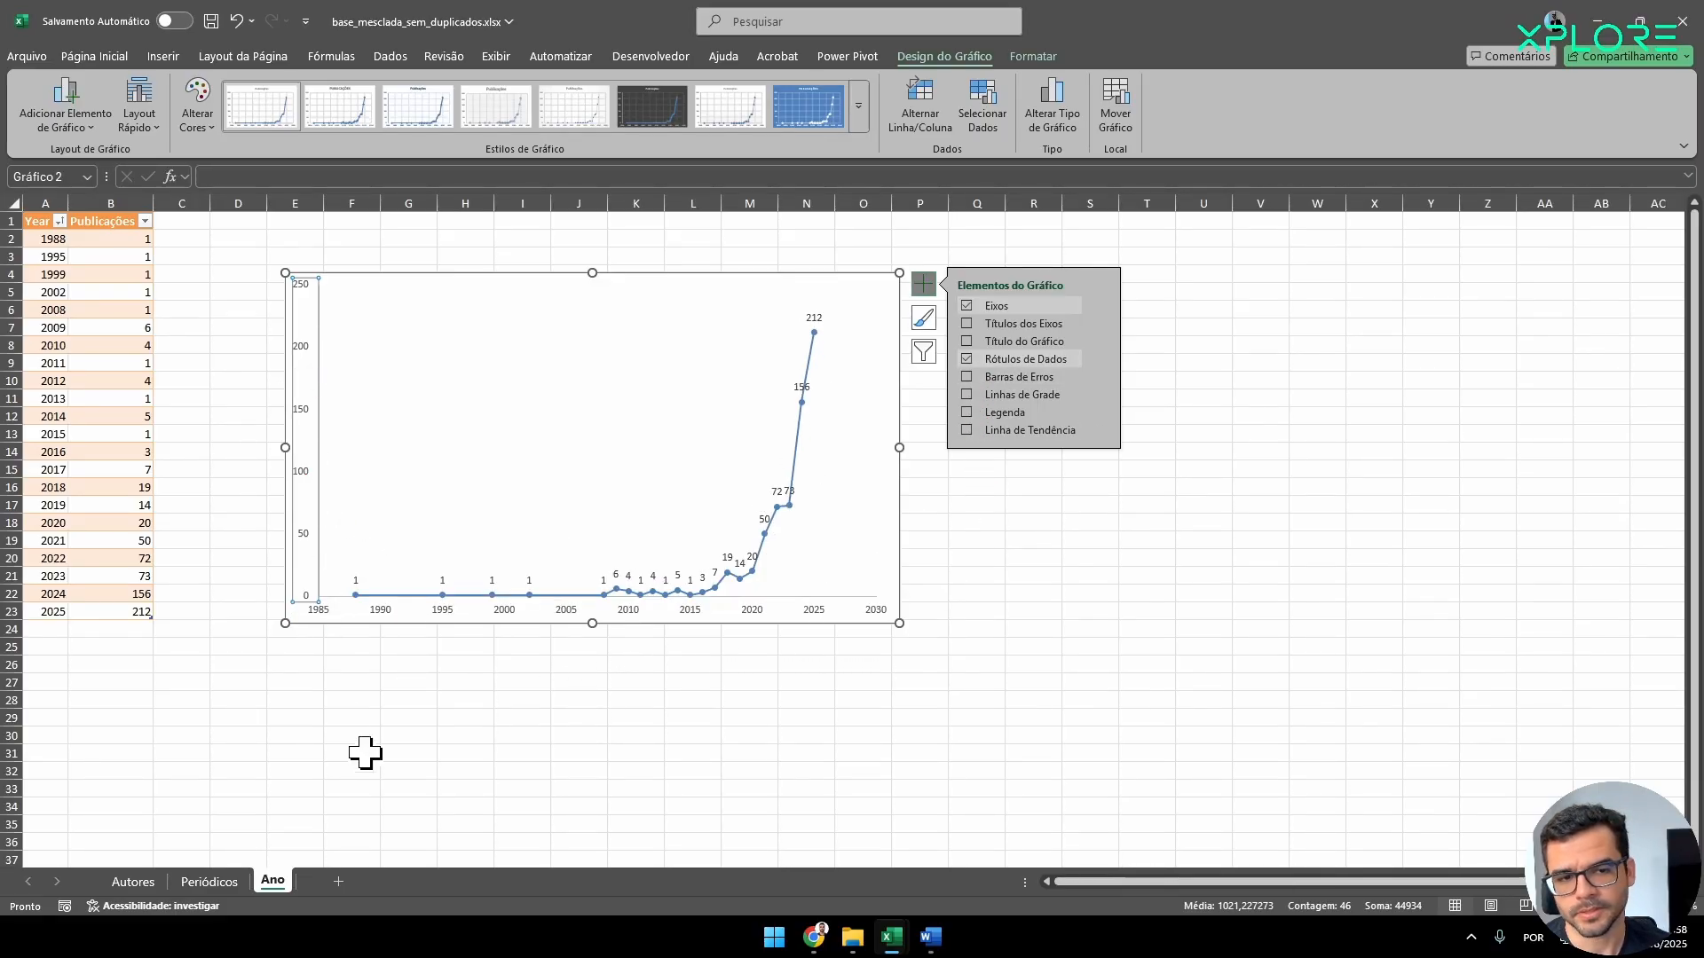
pyautogui.click(305, 486)
pyautogui.click(306, 484)
pyautogui.press('Delete')
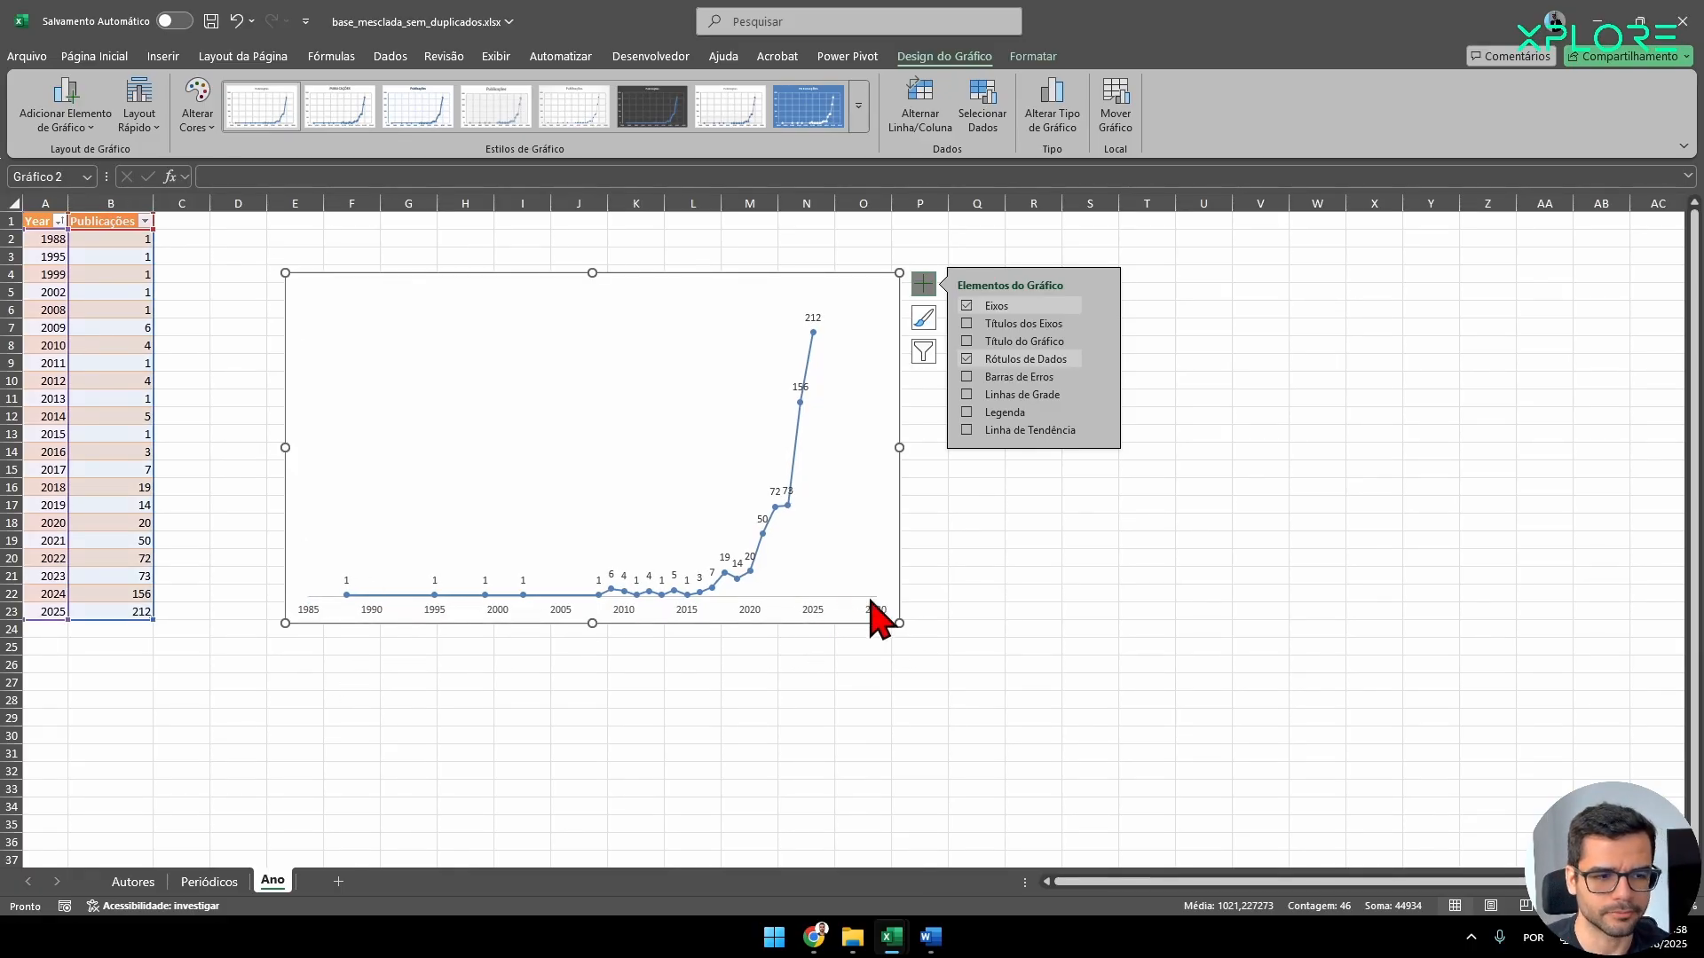
pyautogui.click(277, 739)
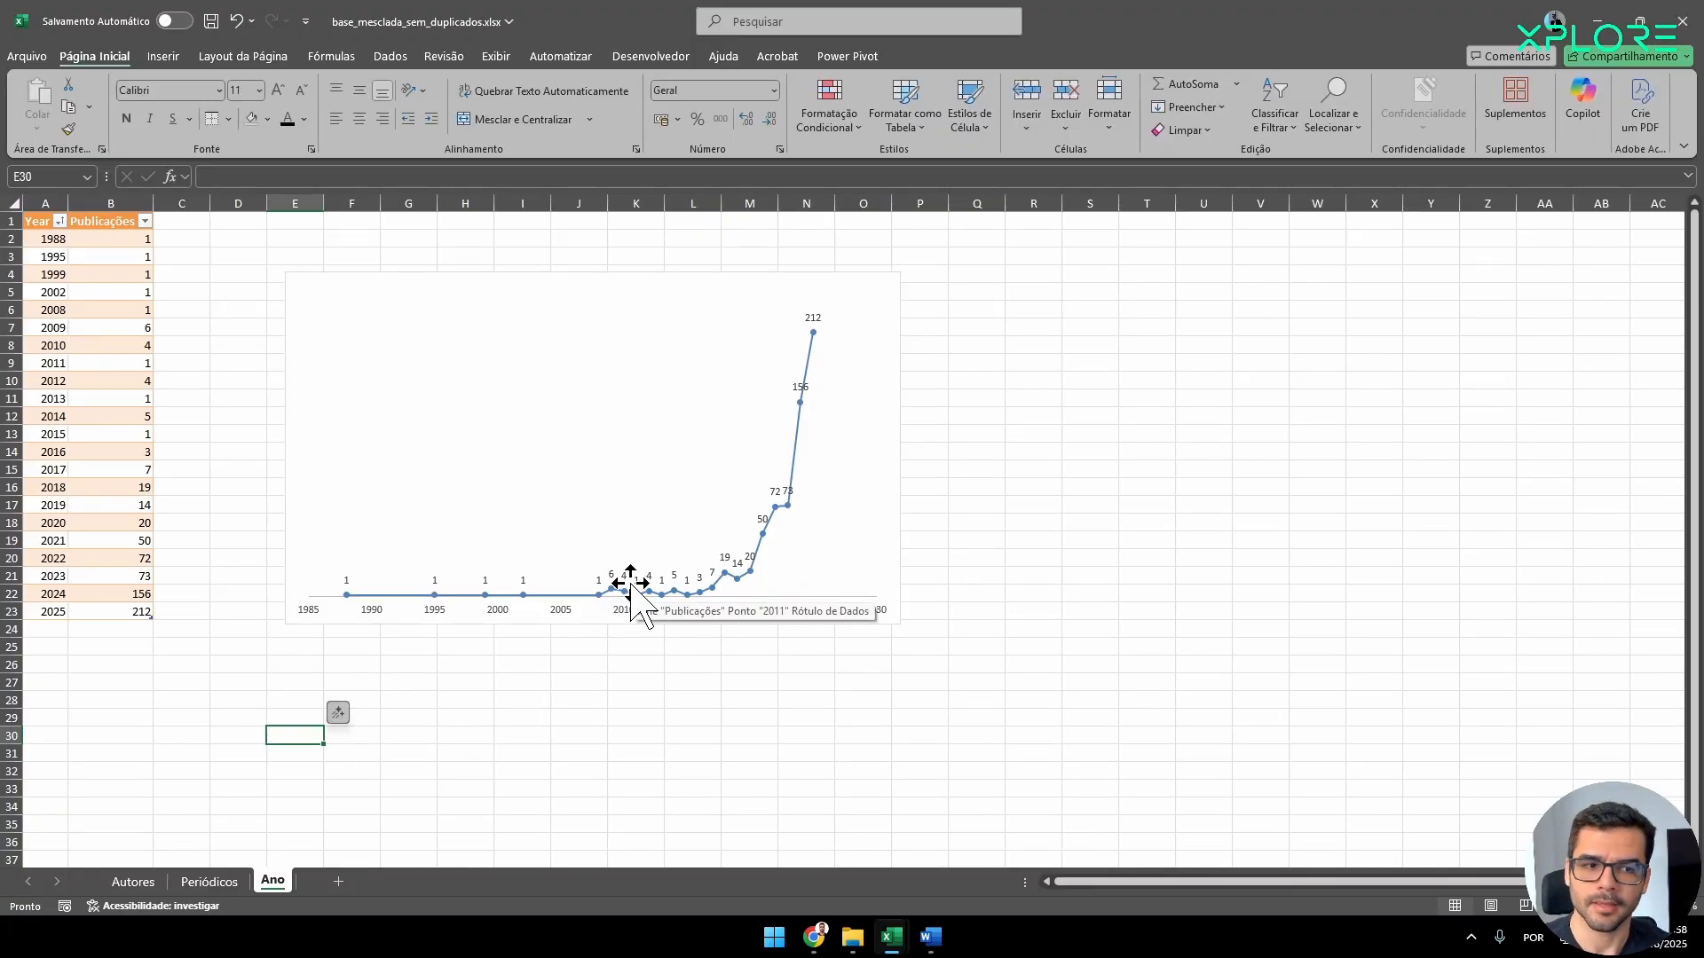
# Format the chart's data labels in Times New Roman, size 10.
pyautogui.click(631, 585)
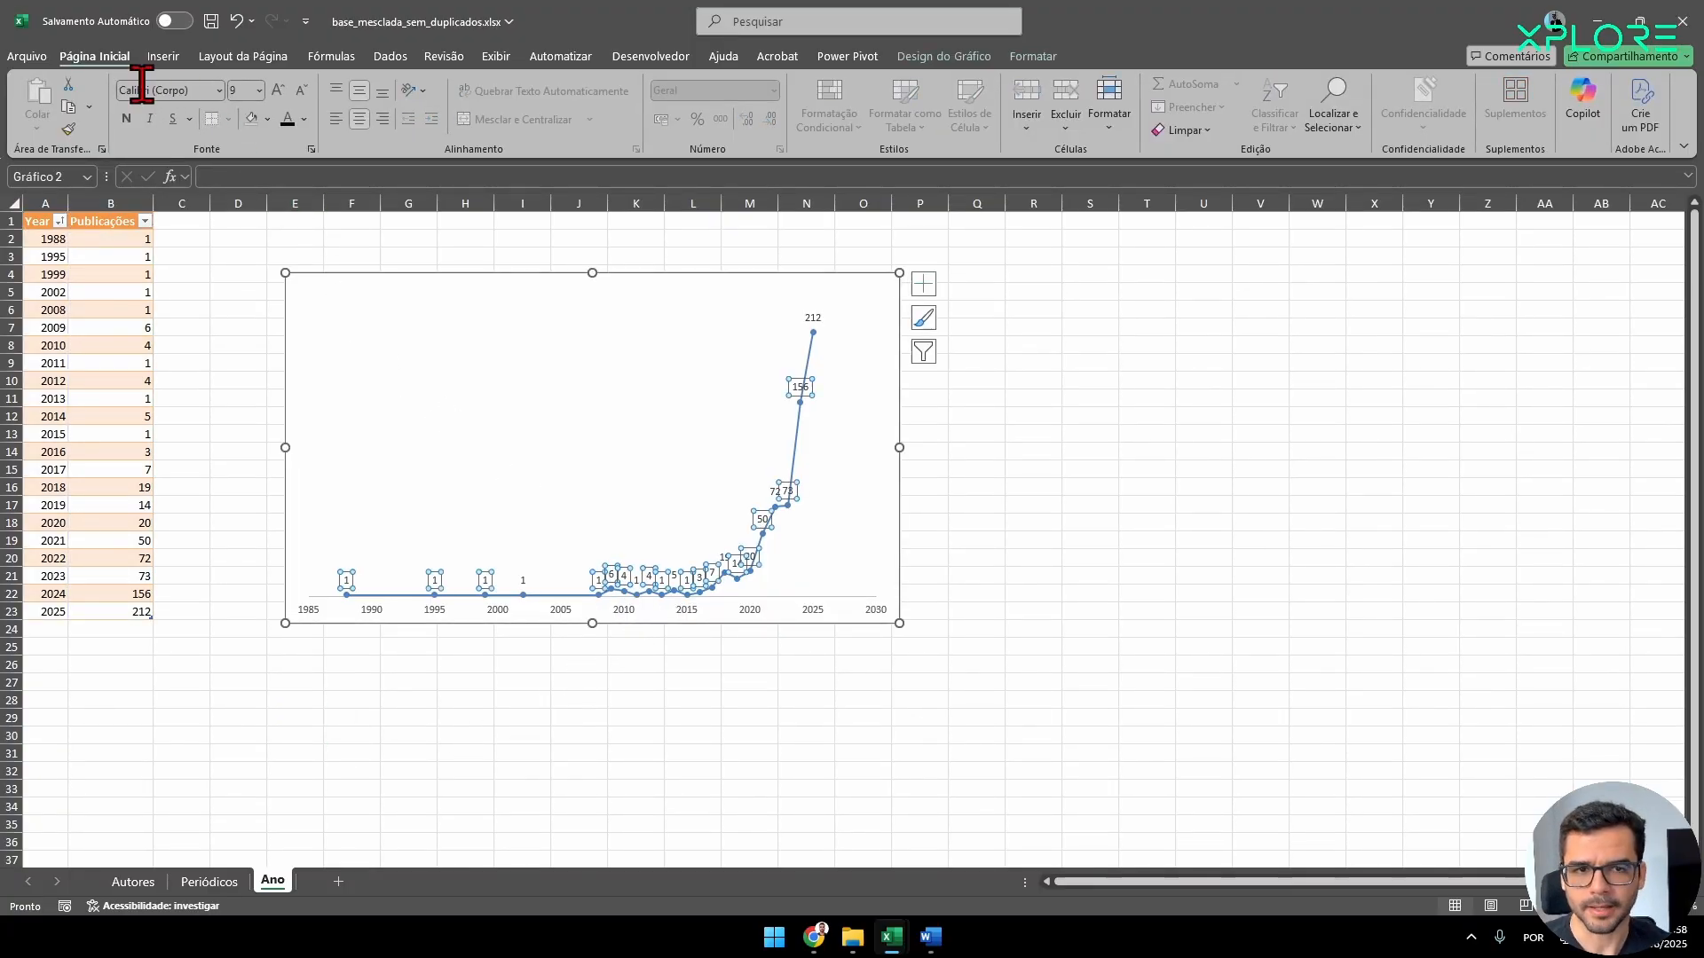
pyautogui.click(182, 90)
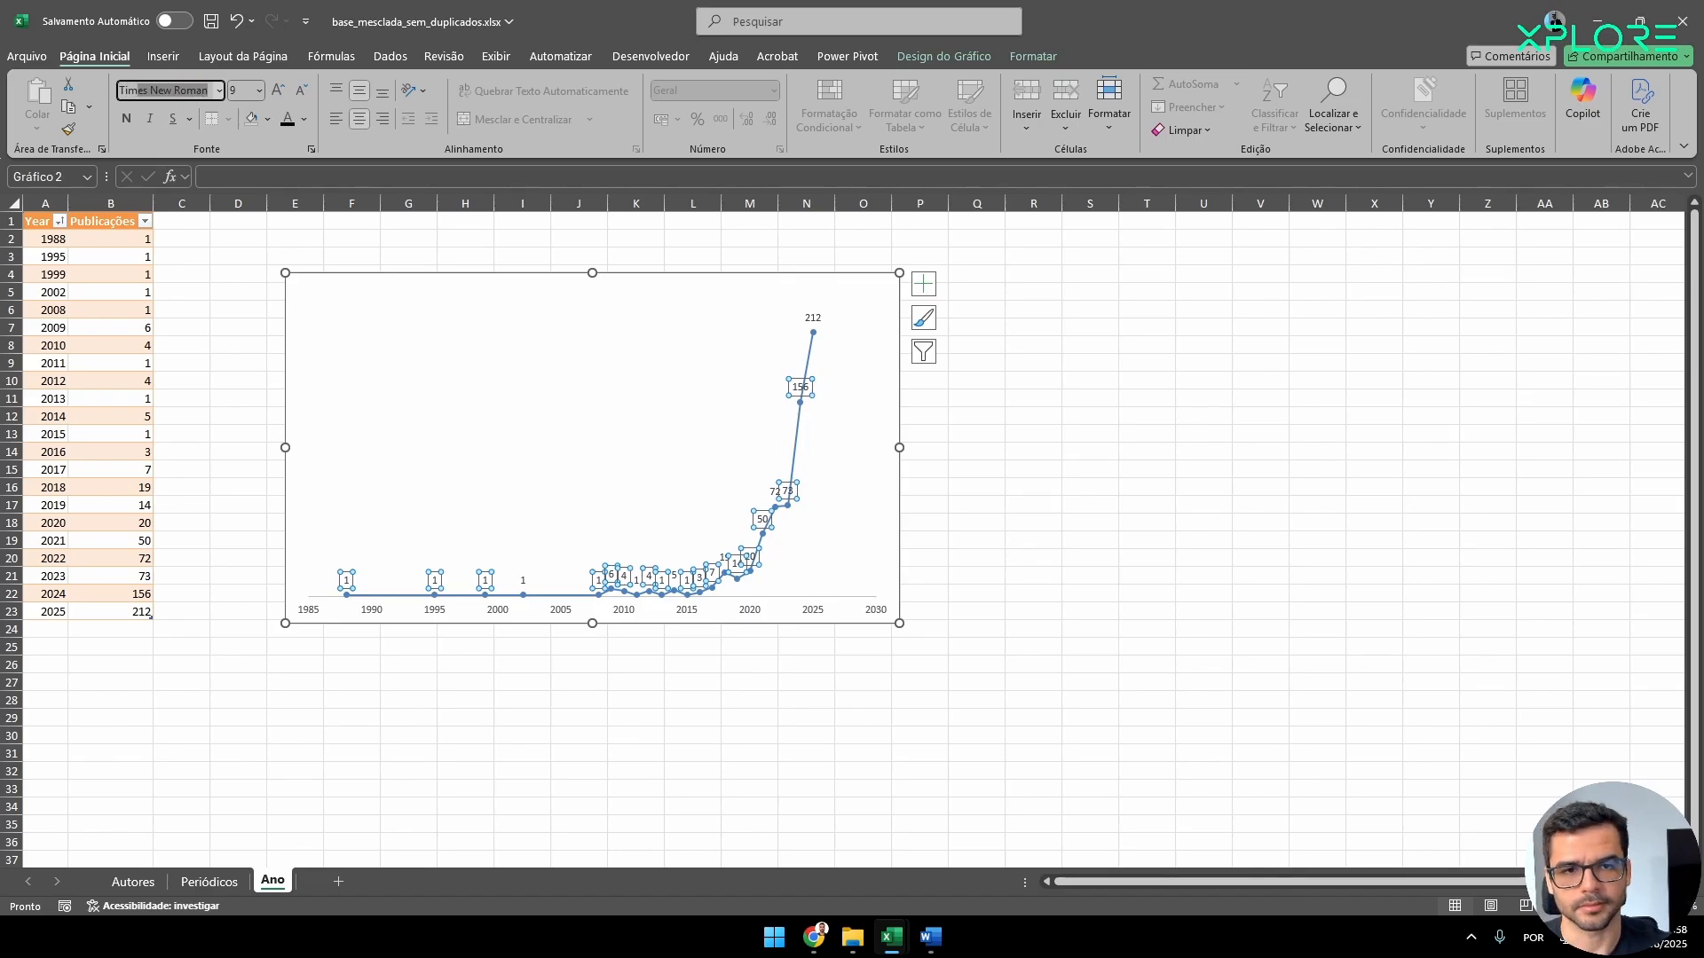
pyautogui.press('Tab')
pyautogui.press('Return')
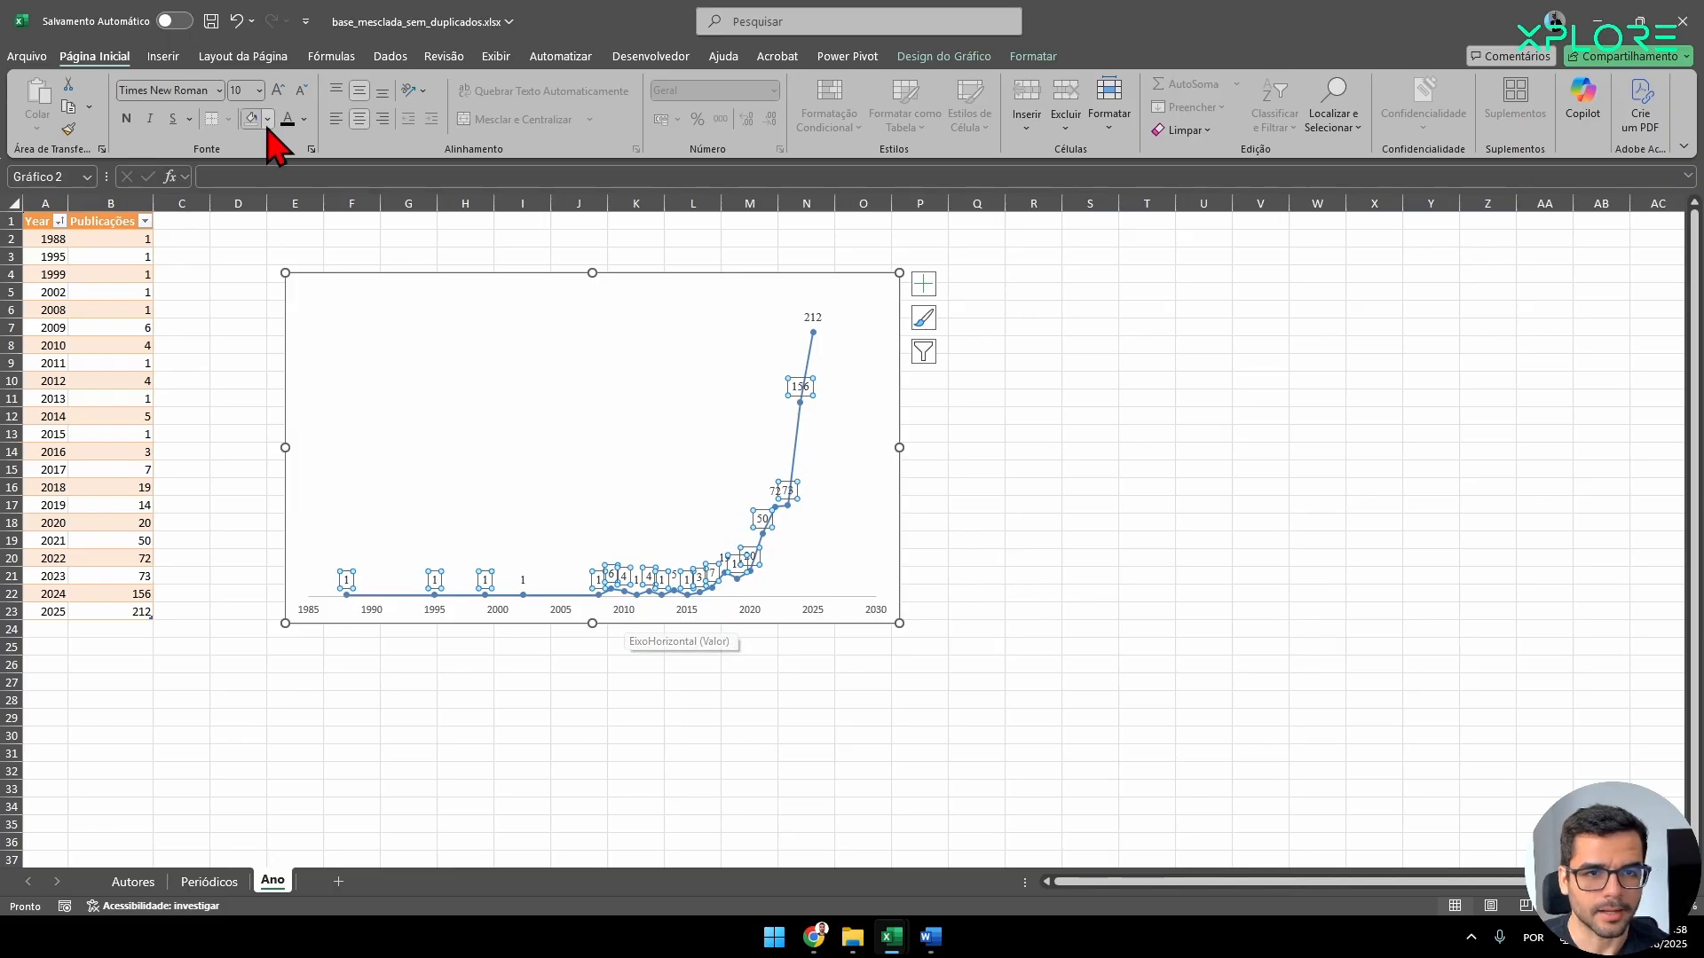
# Format the year labels on the chart's horizontal axis in Times New Roman, size 10.
pyautogui.click(637, 614)
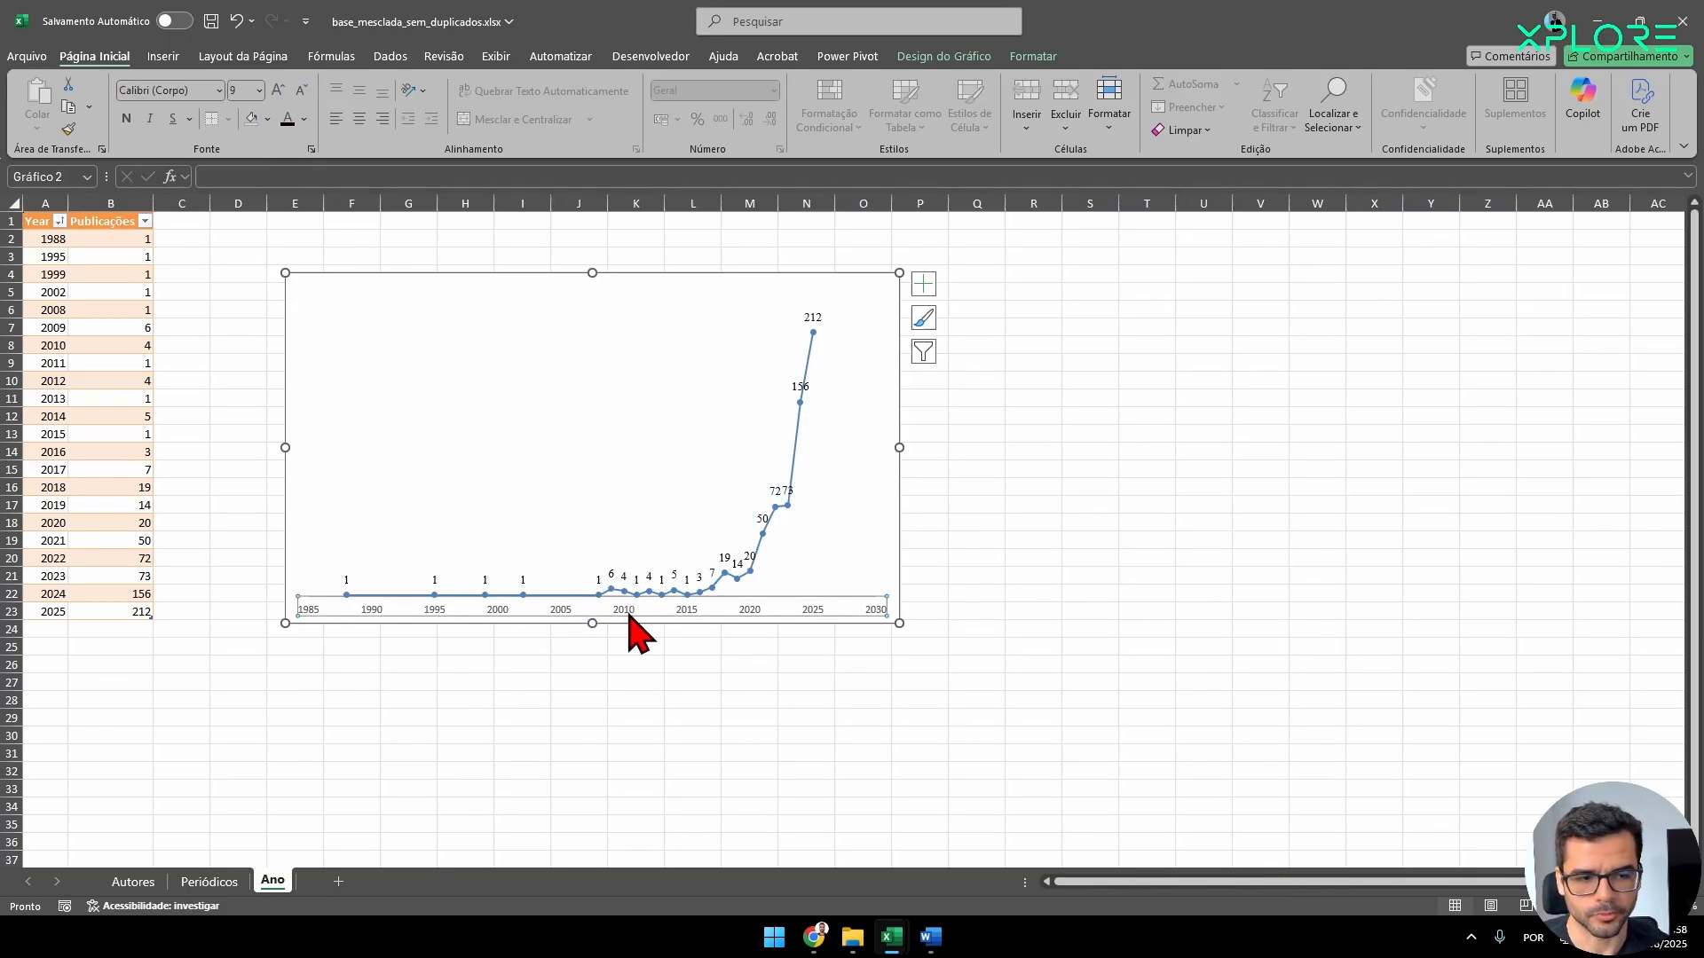
pyautogui.click(184, 90)
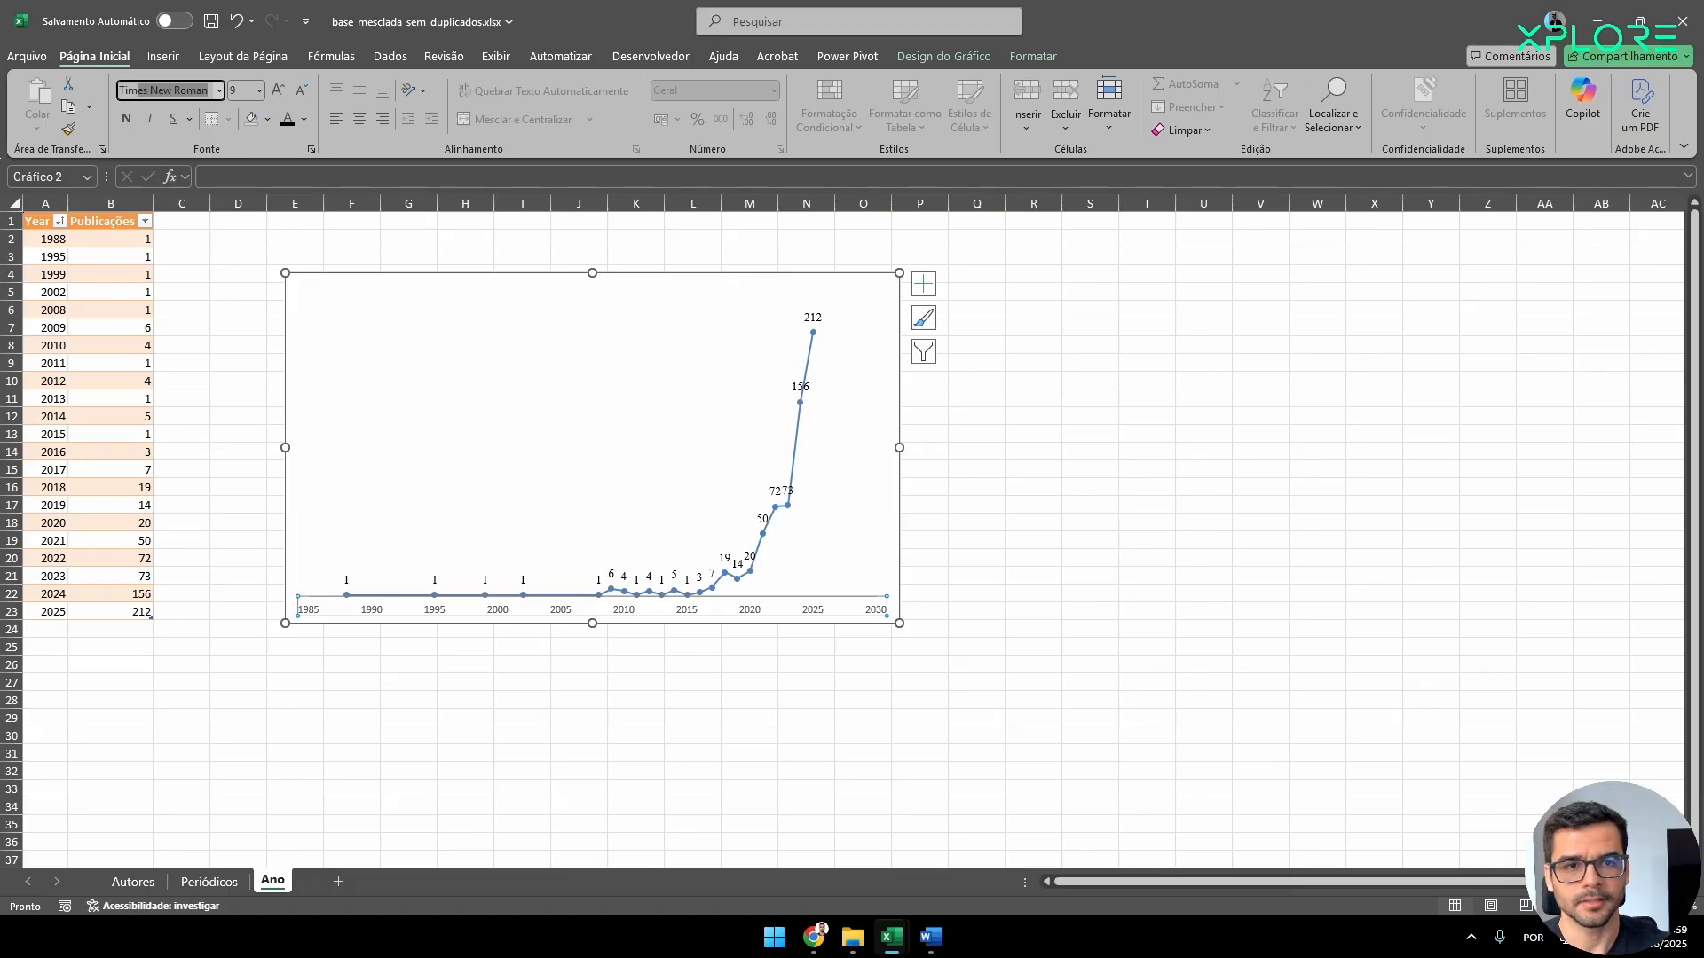
pyautogui.press('Tab')
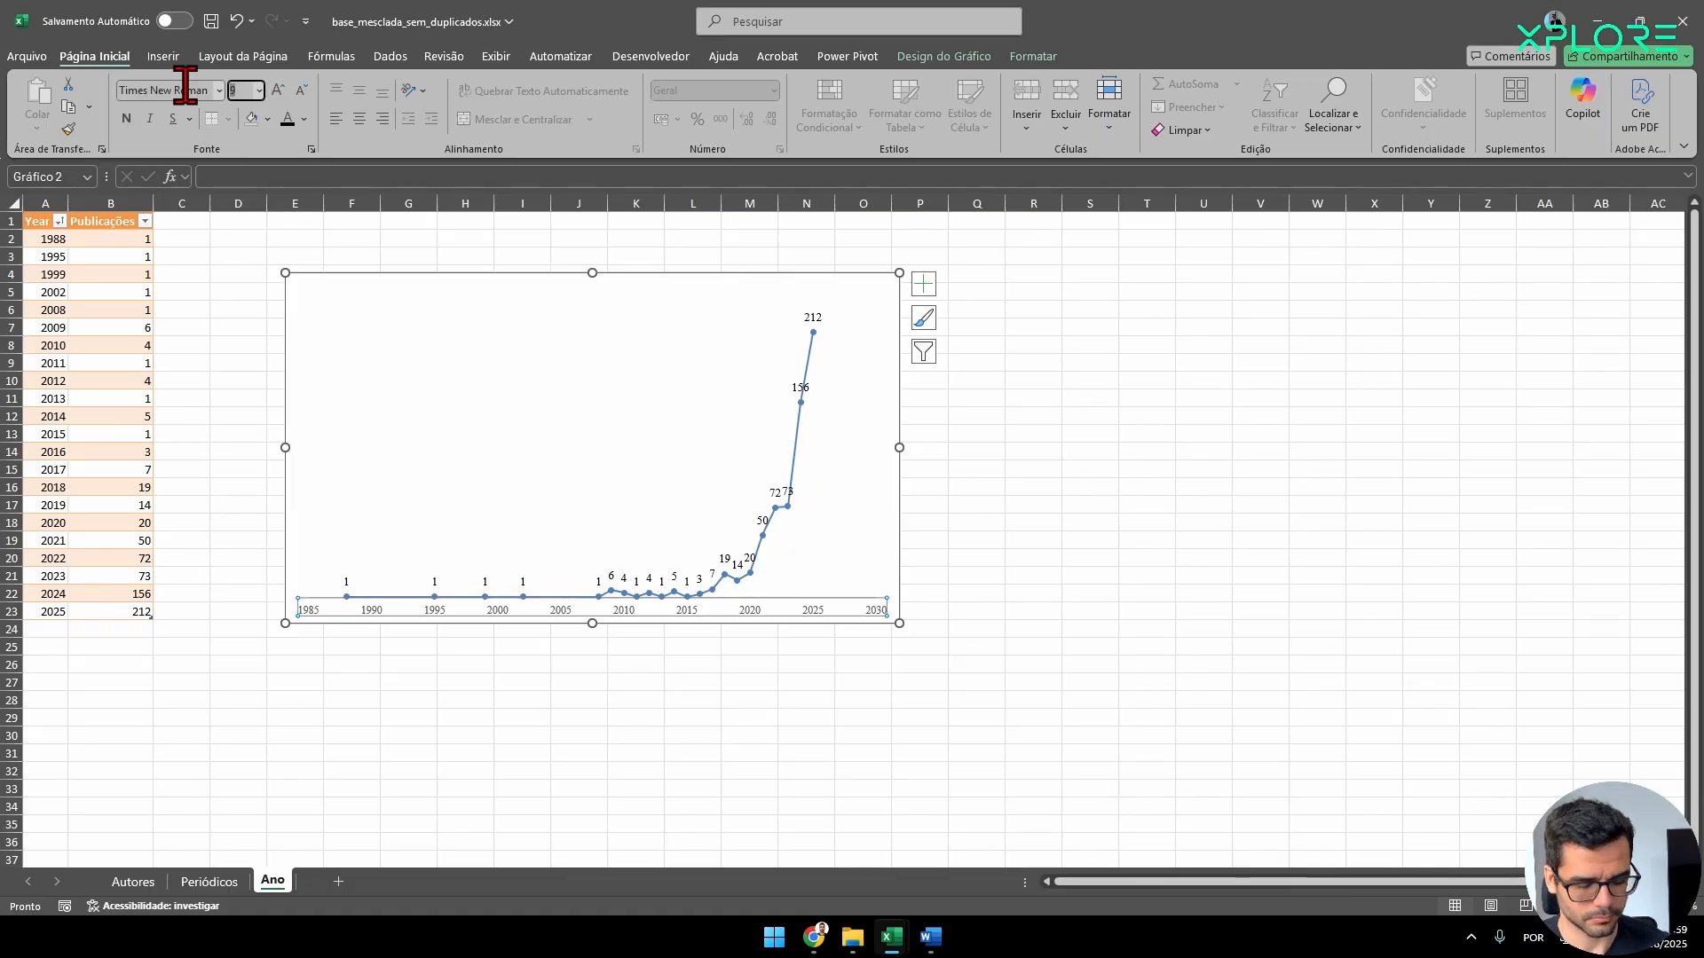
pyautogui.write('10')
pyautogui.press('Return')
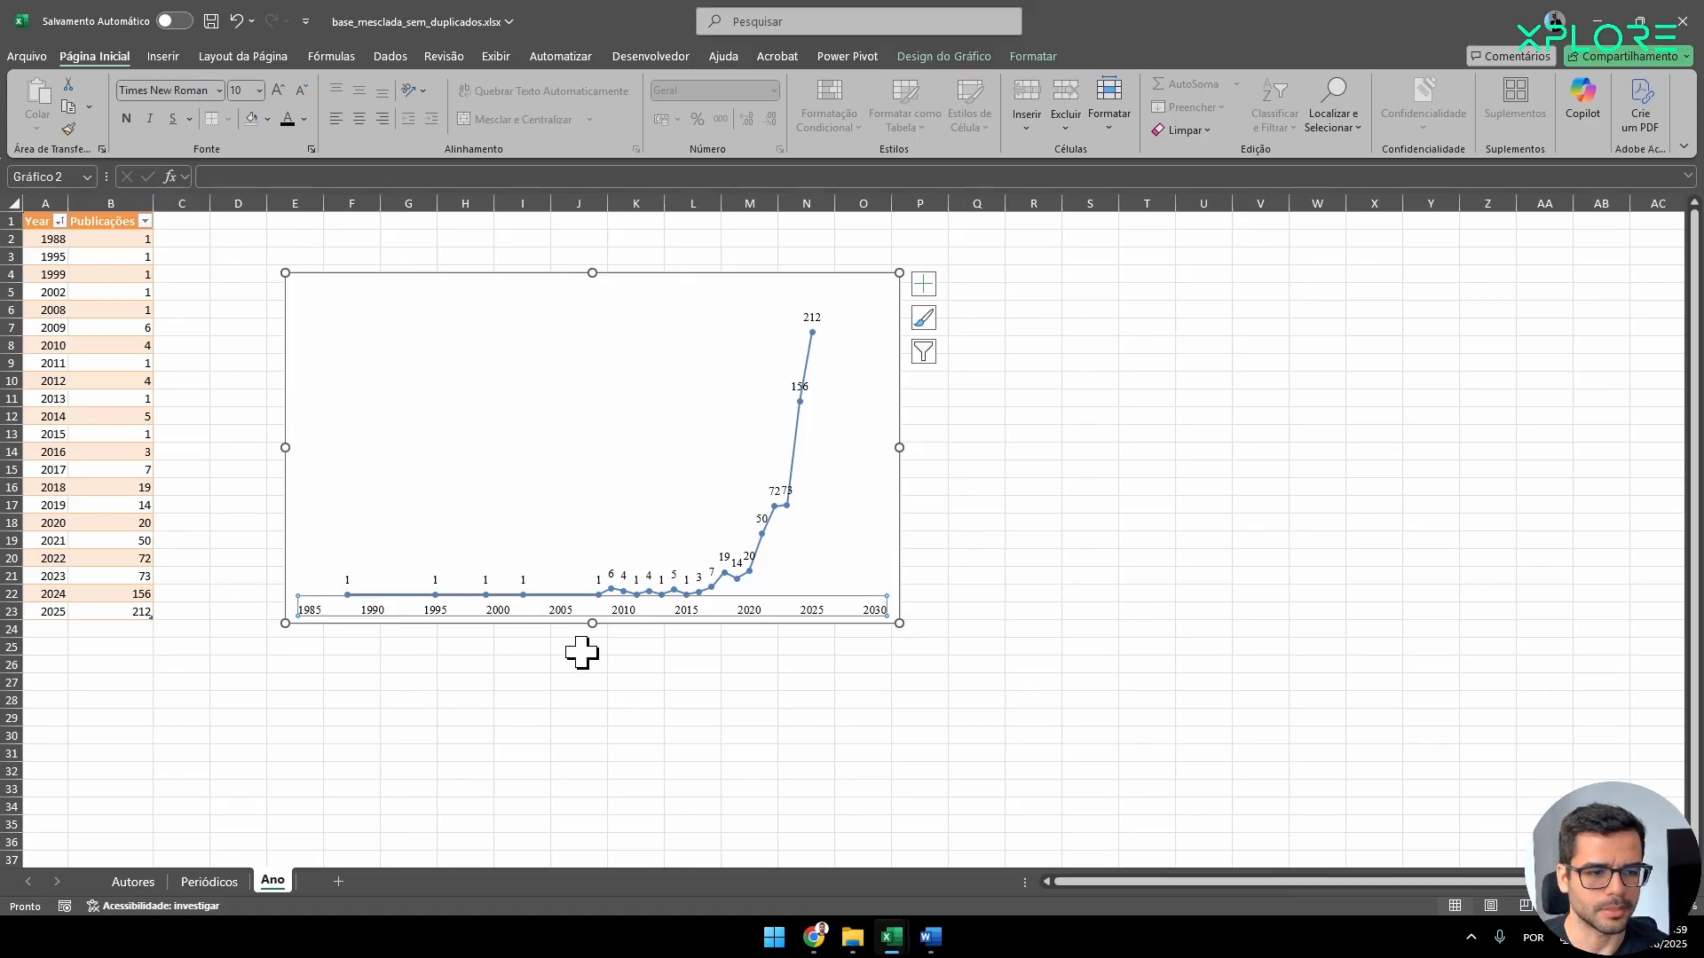
# Set the outline of the Publicações series line to the automatic black color.
pyautogui.click(735, 578)
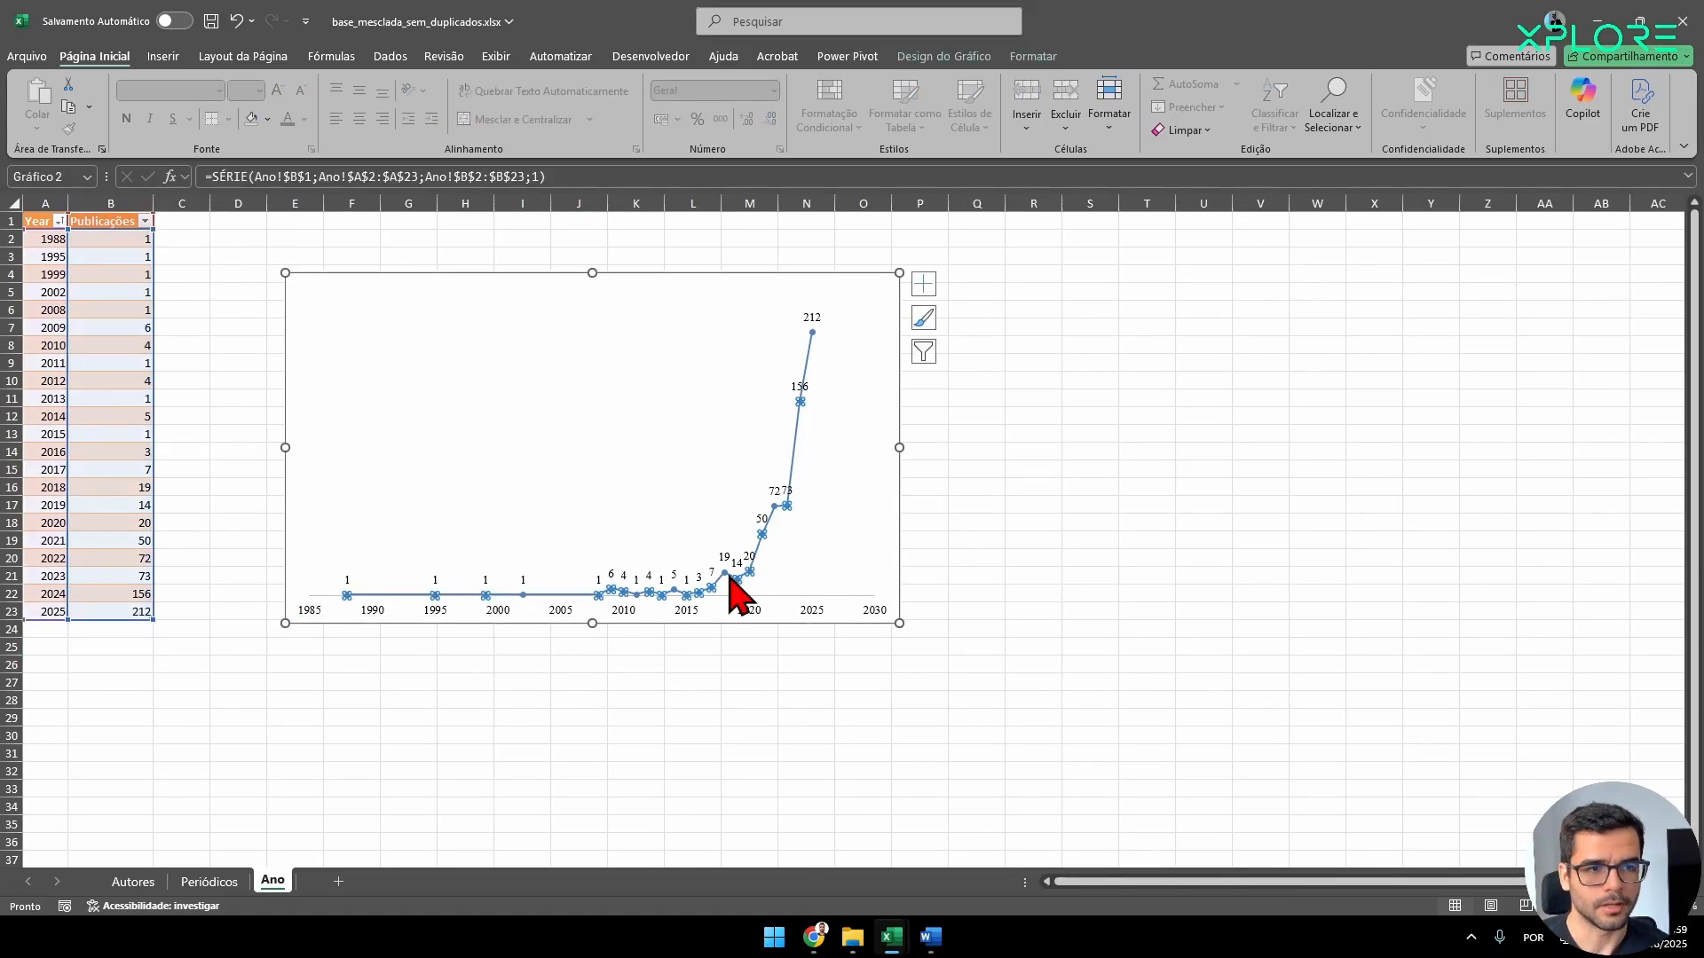
pyautogui.click(941, 58)
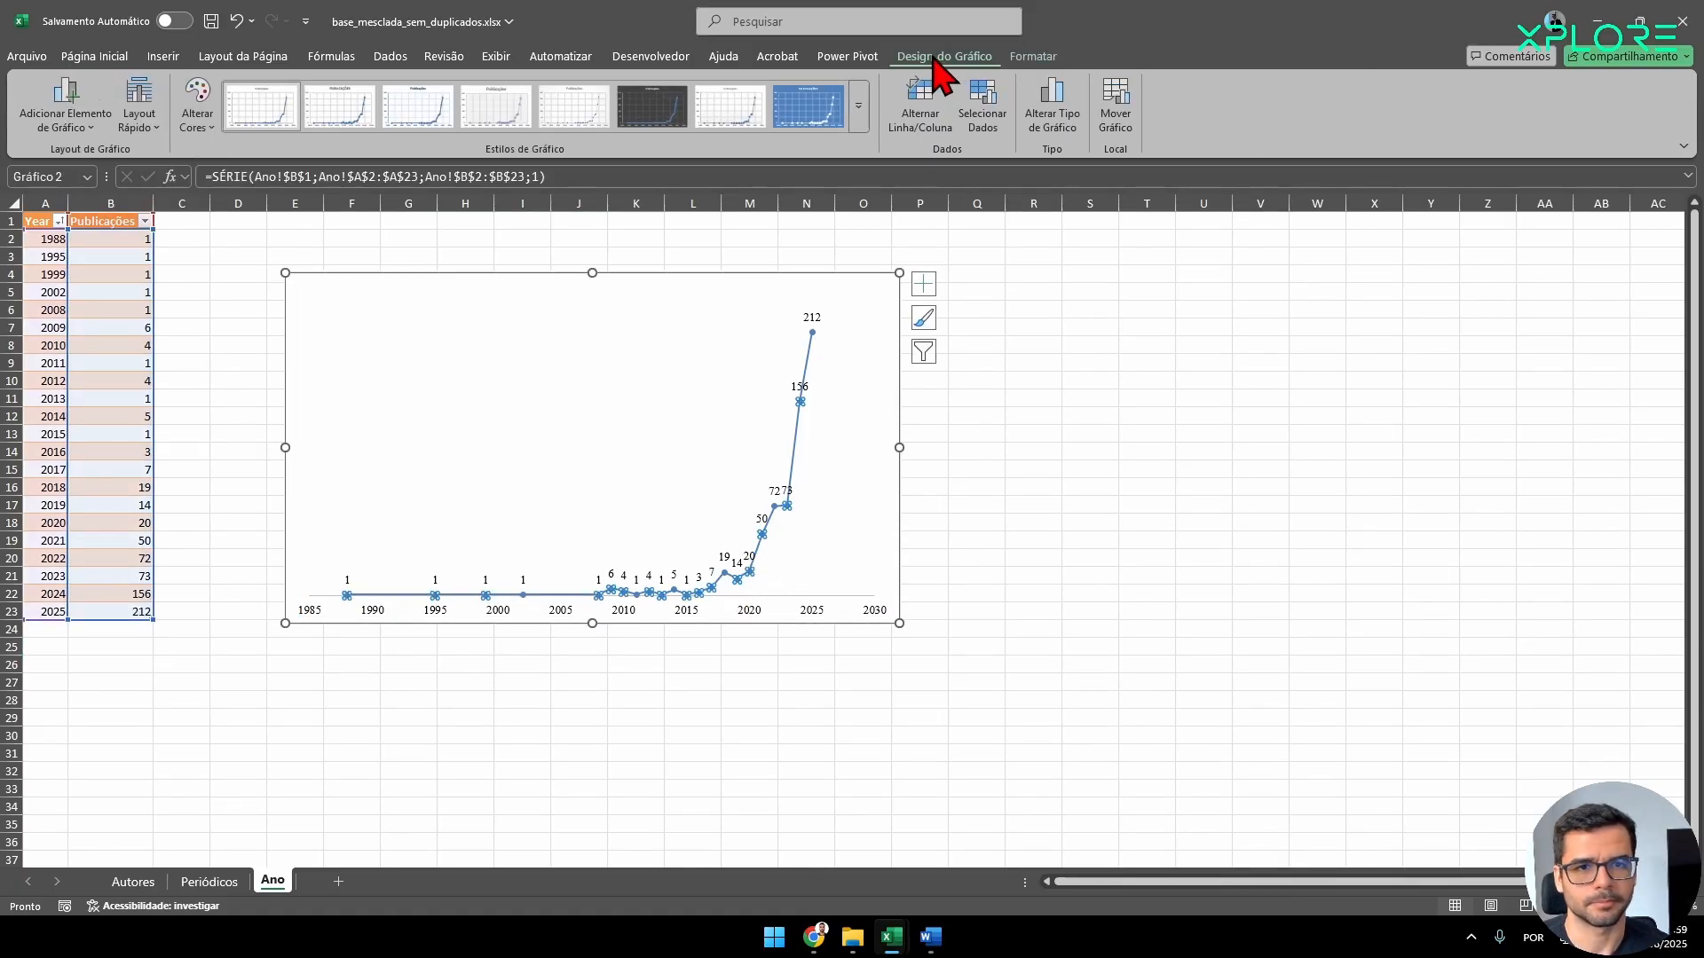
pyautogui.click(1032, 59)
pyautogui.click(741, 108)
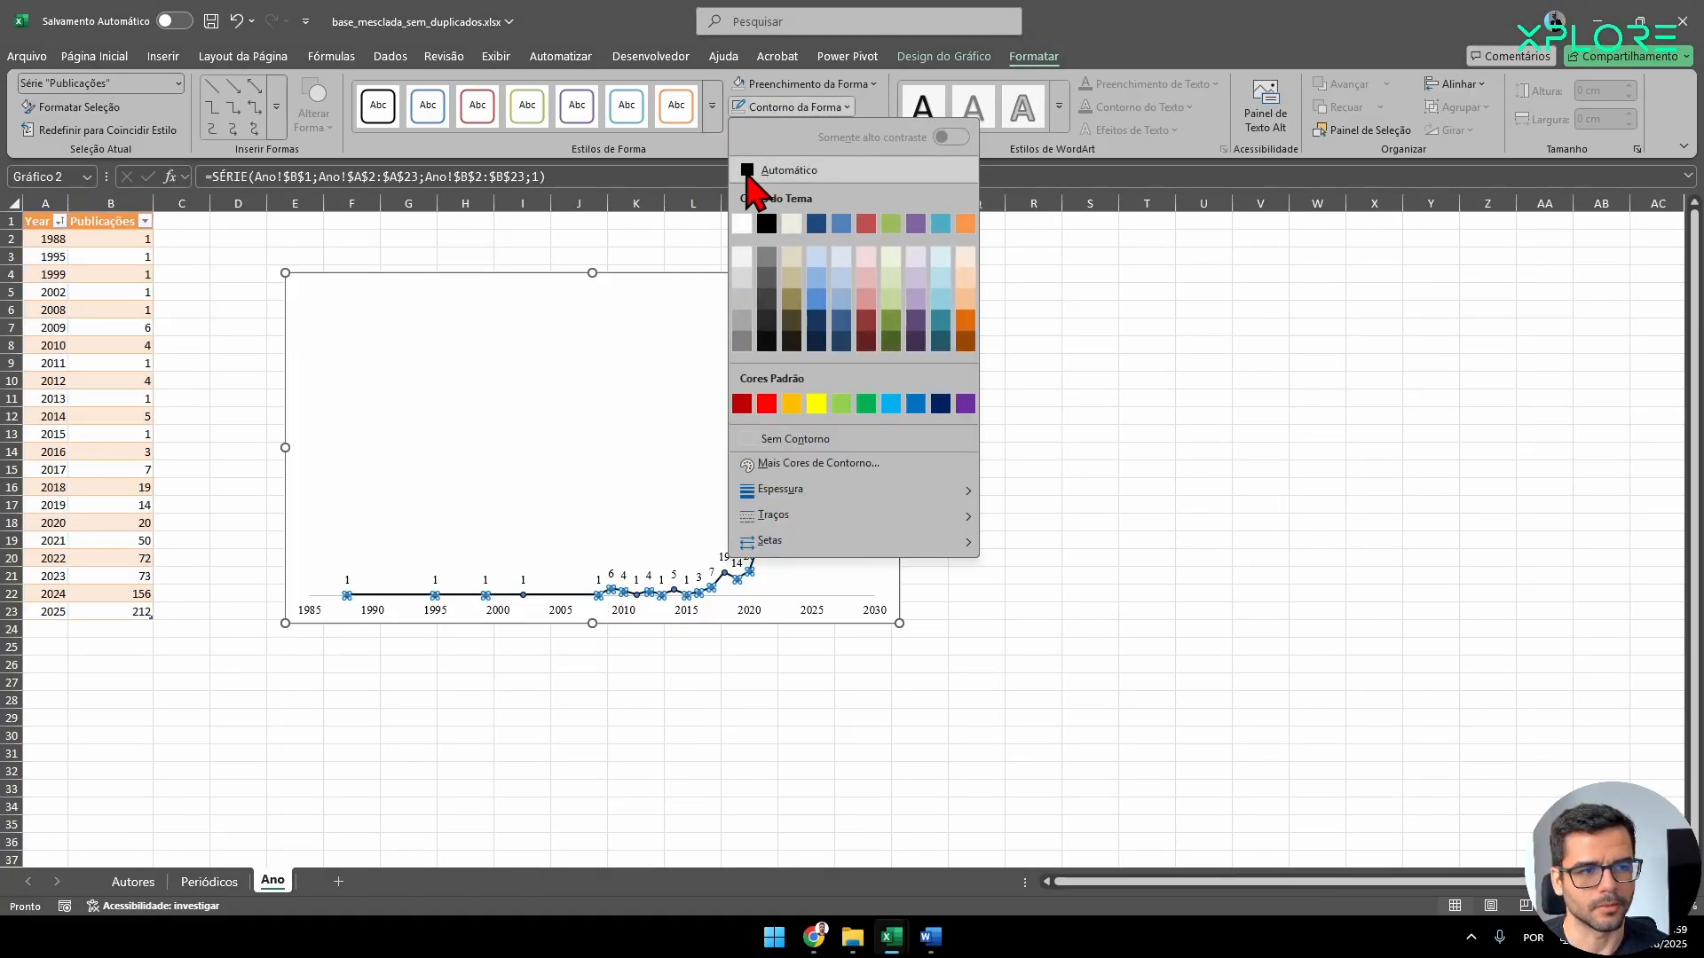
pyautogui.click(750, 170)
pyautogui.click(688, 787)
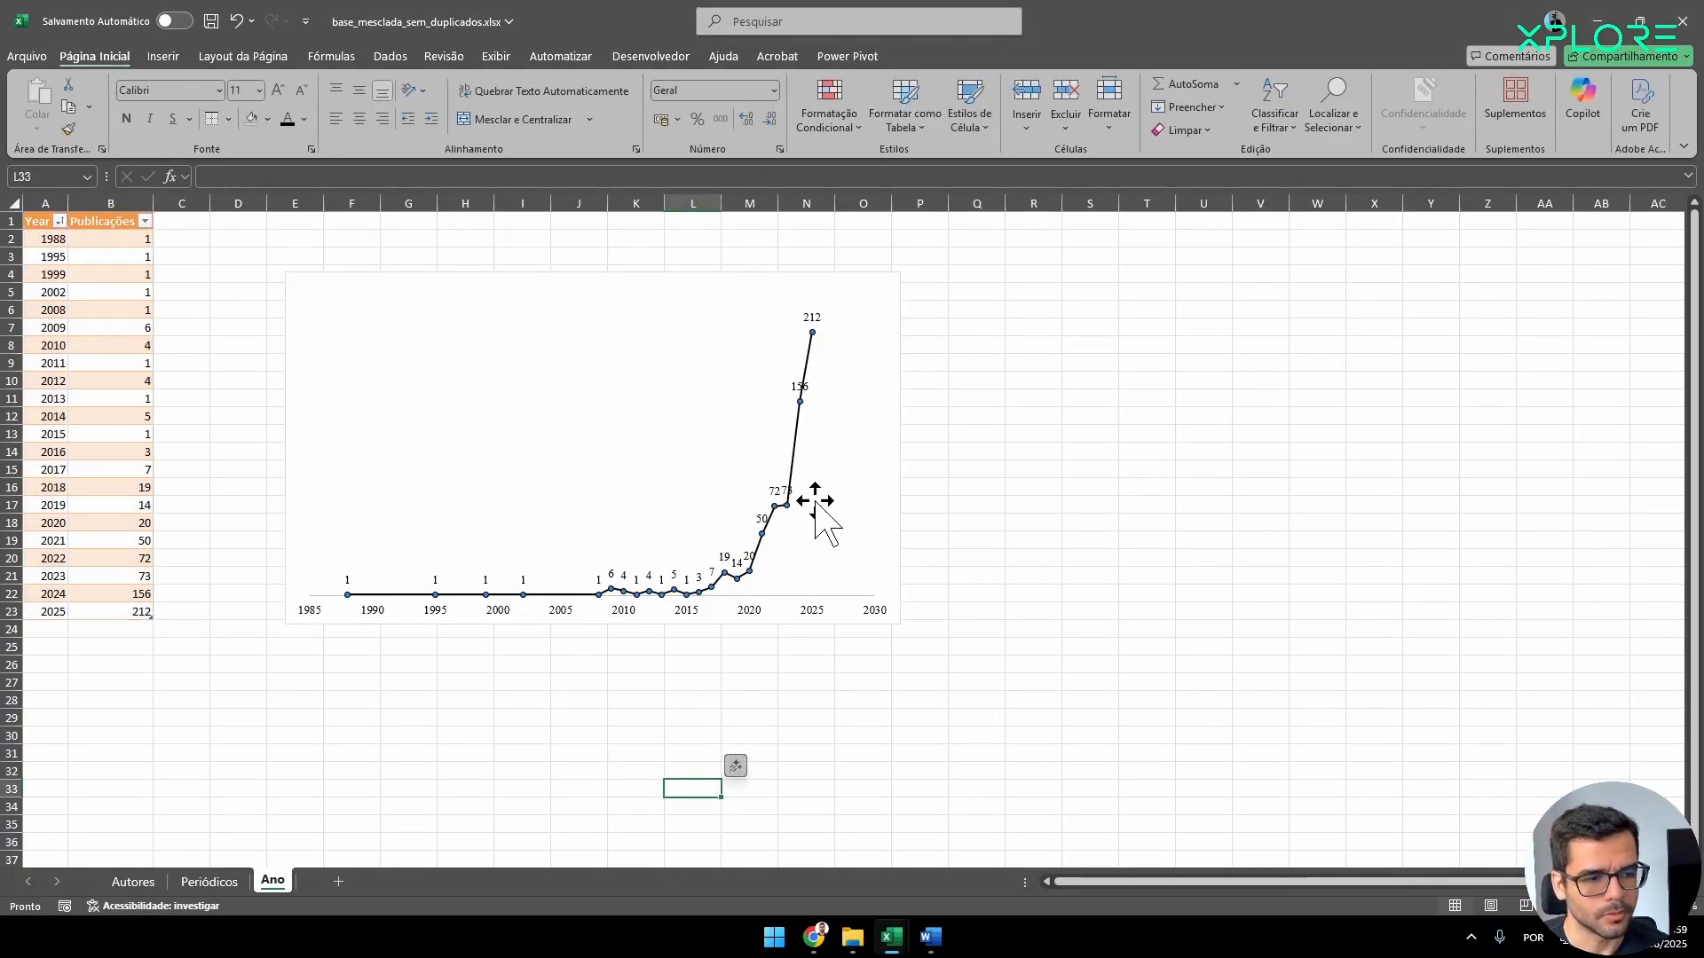
# Fill the markers of the Publicações series with solid black.
pyautogui.click(760, 536)
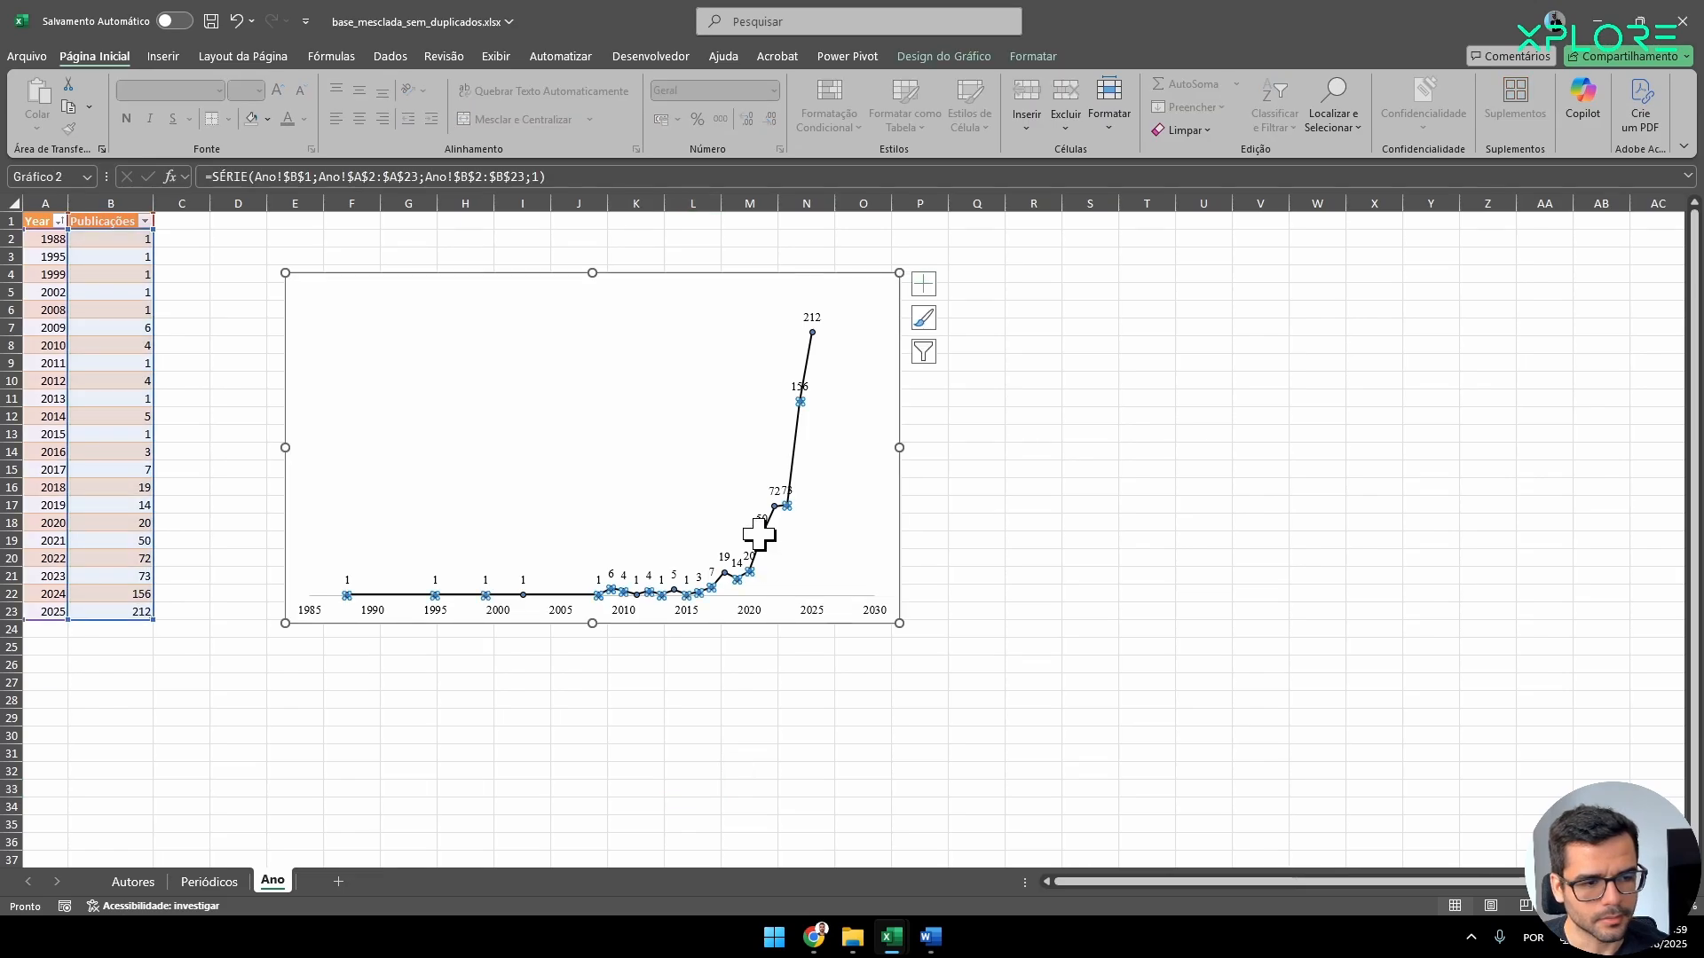
pyautogui.doubleClick(759, 535)
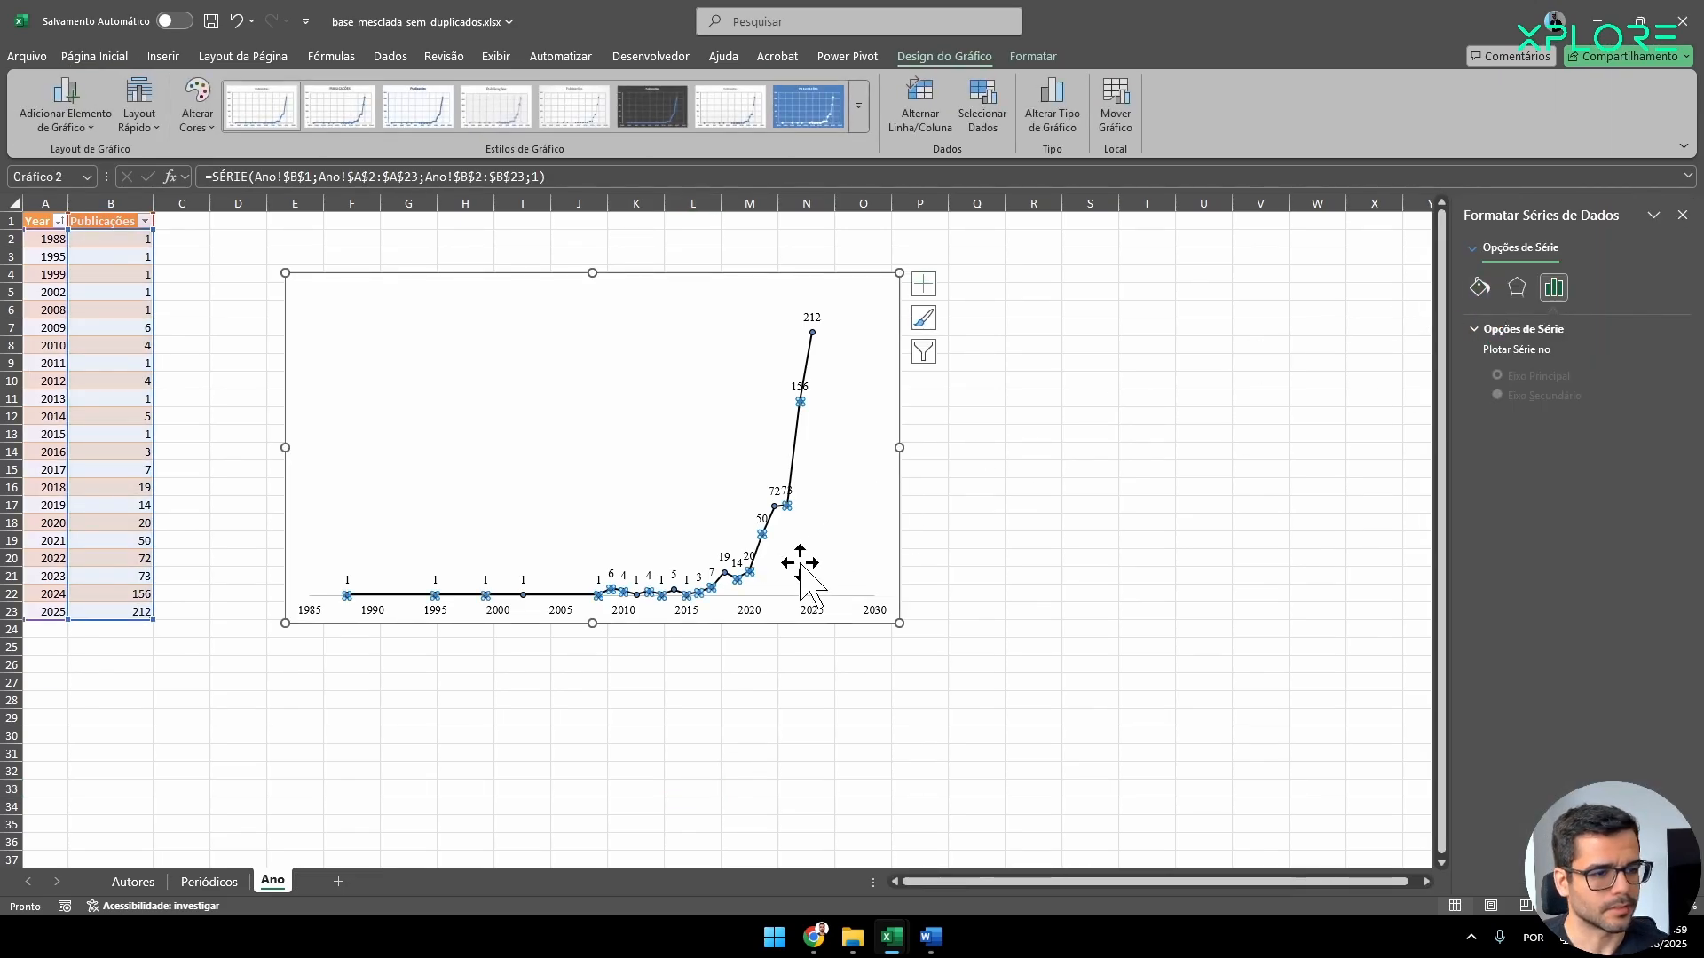
pyautogui.click(719, 722)
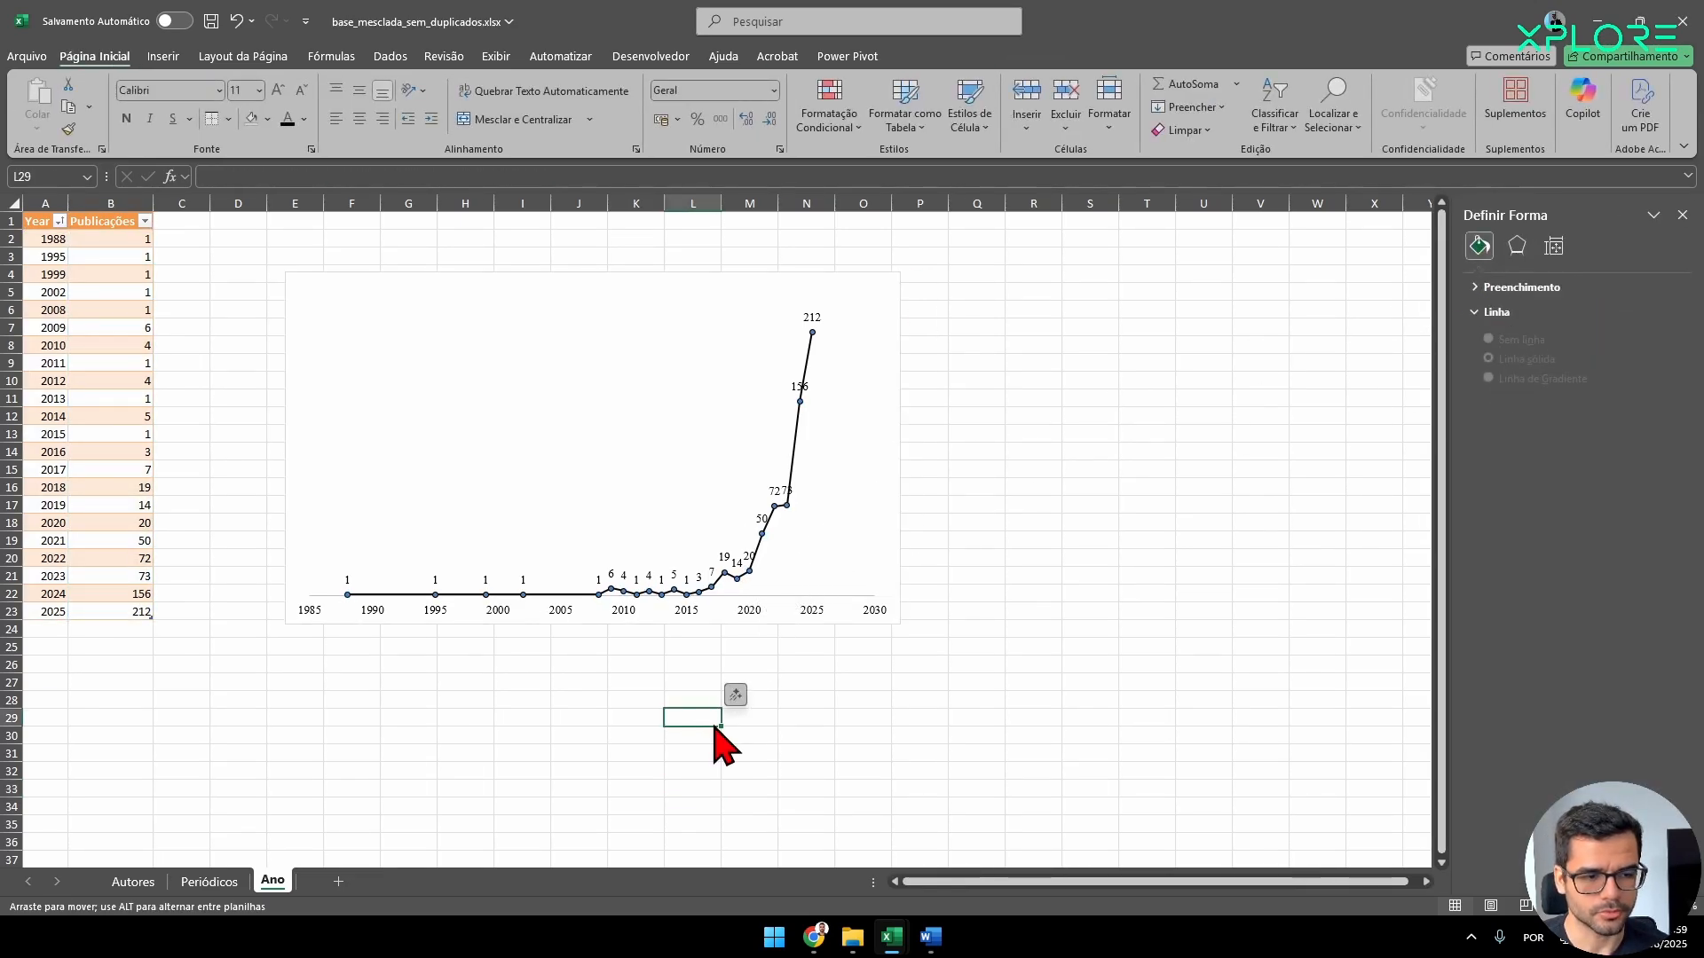
pyautogui.click(734, 586)
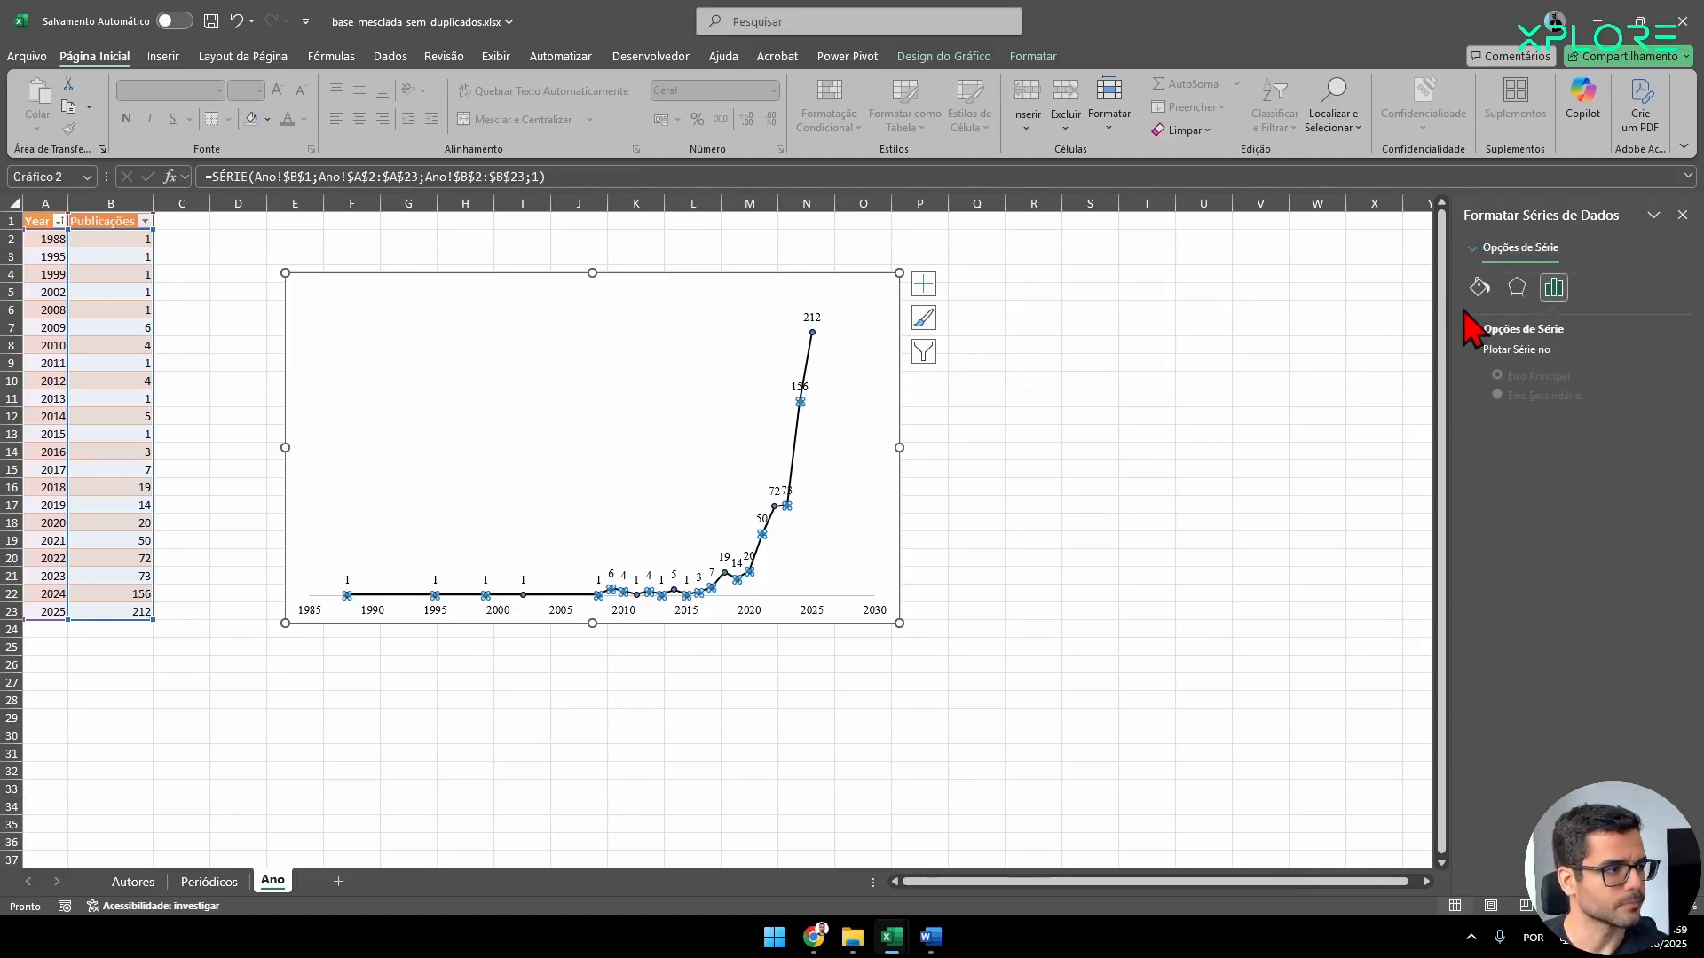
pyautogui.click(1482, 290)
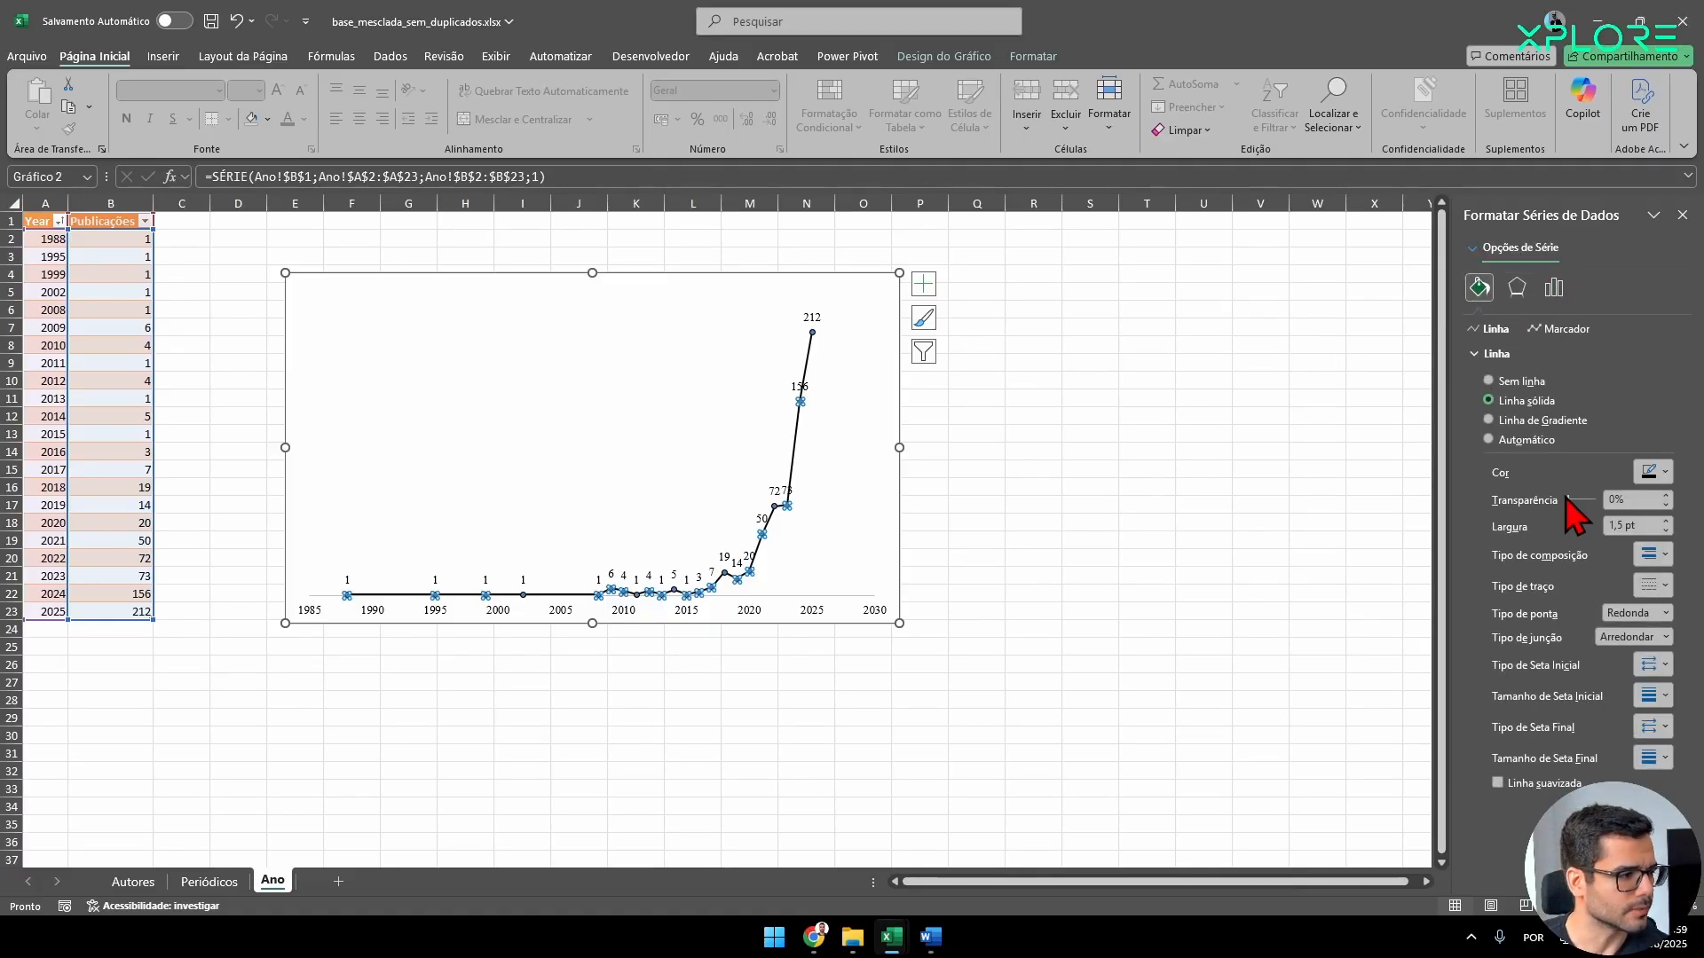
pyautogui.click(1562, 330)
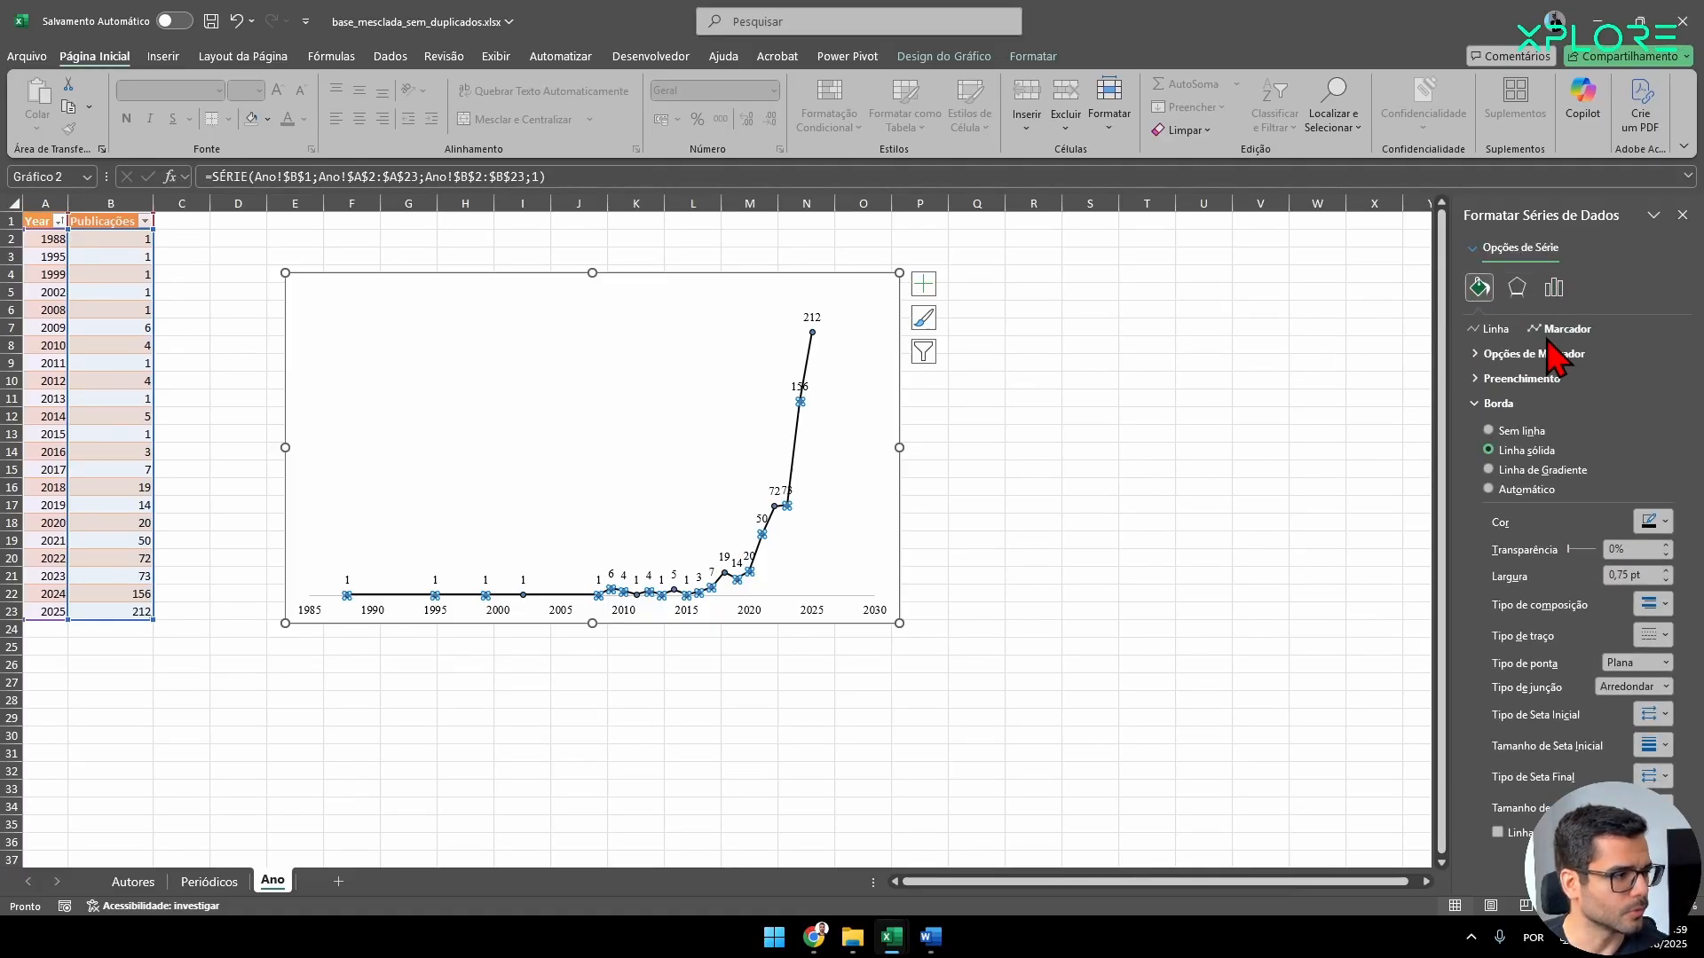
pyautogui.click(1509, 379)
pyautogui.click(1665, 559)
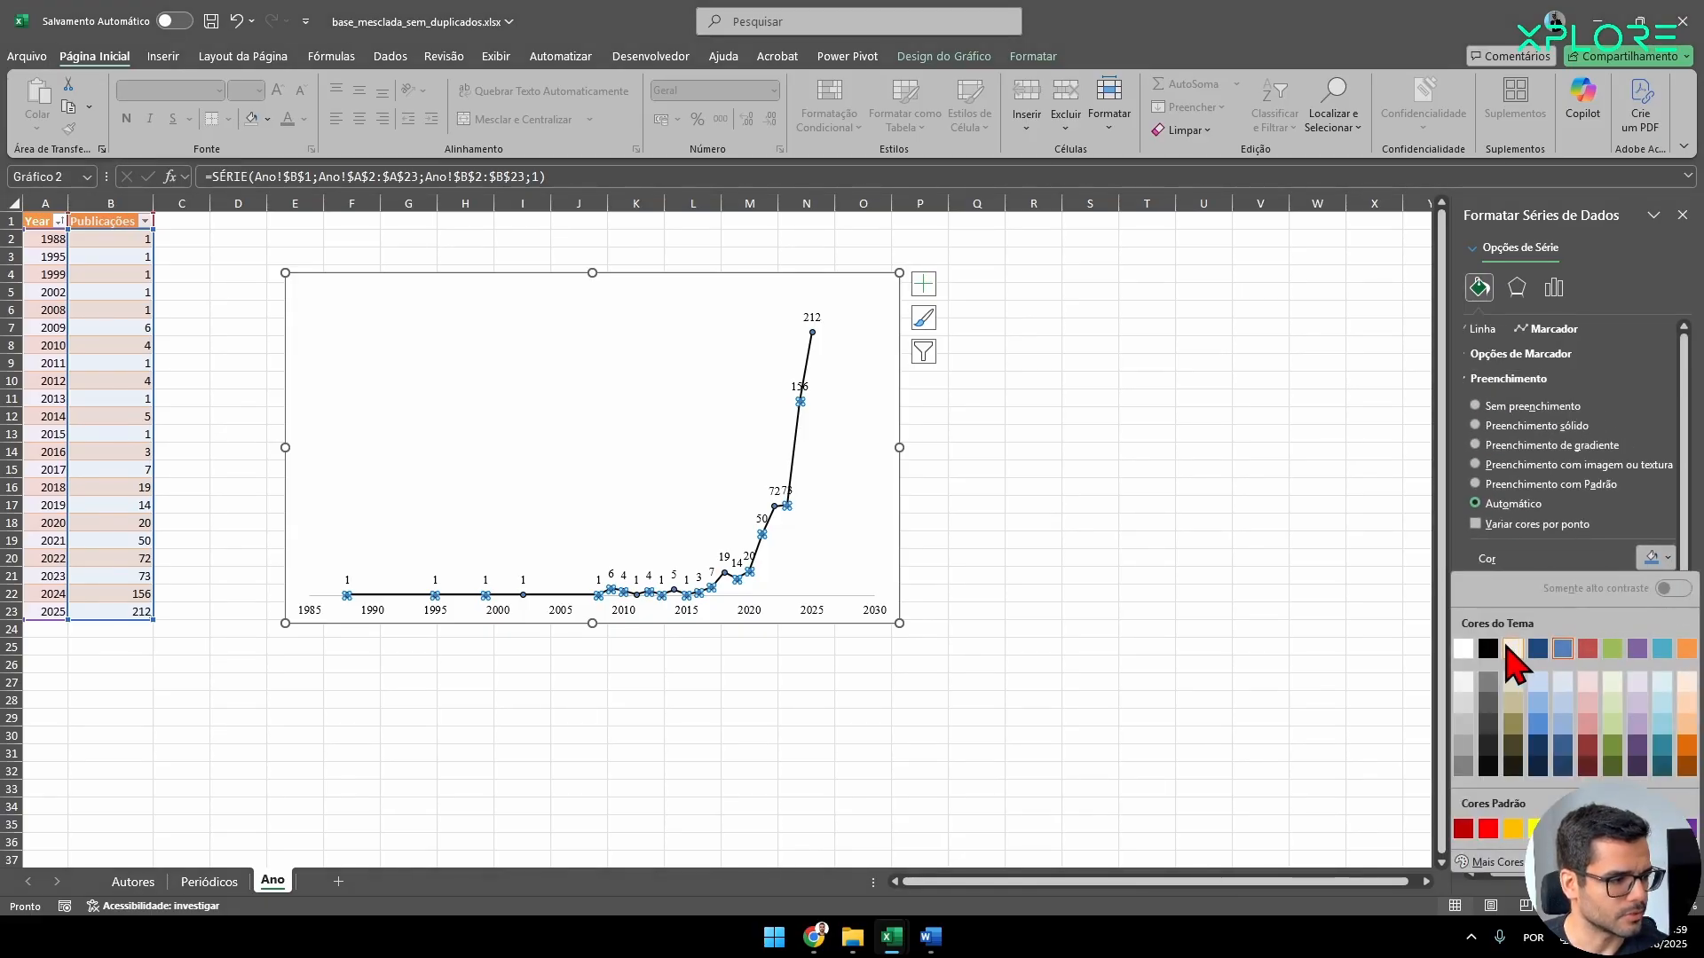
pyautogui.click(1498, 659)
pyautogui.click(852, 536)
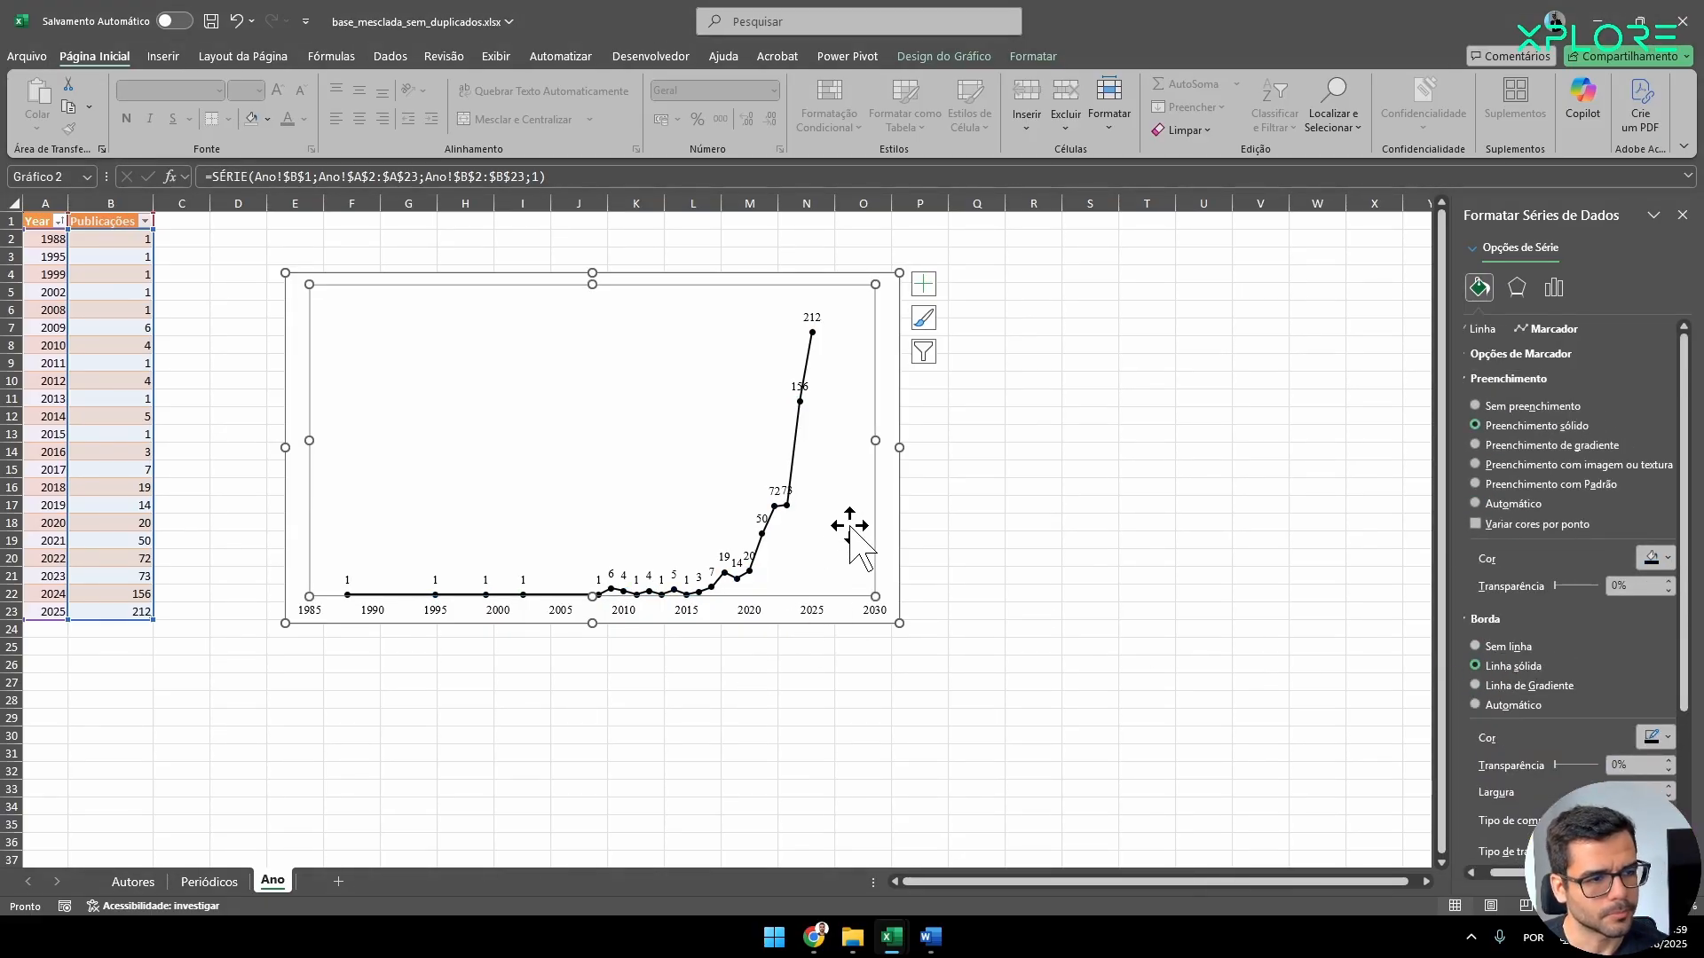
pyautogui.click(863, 664)
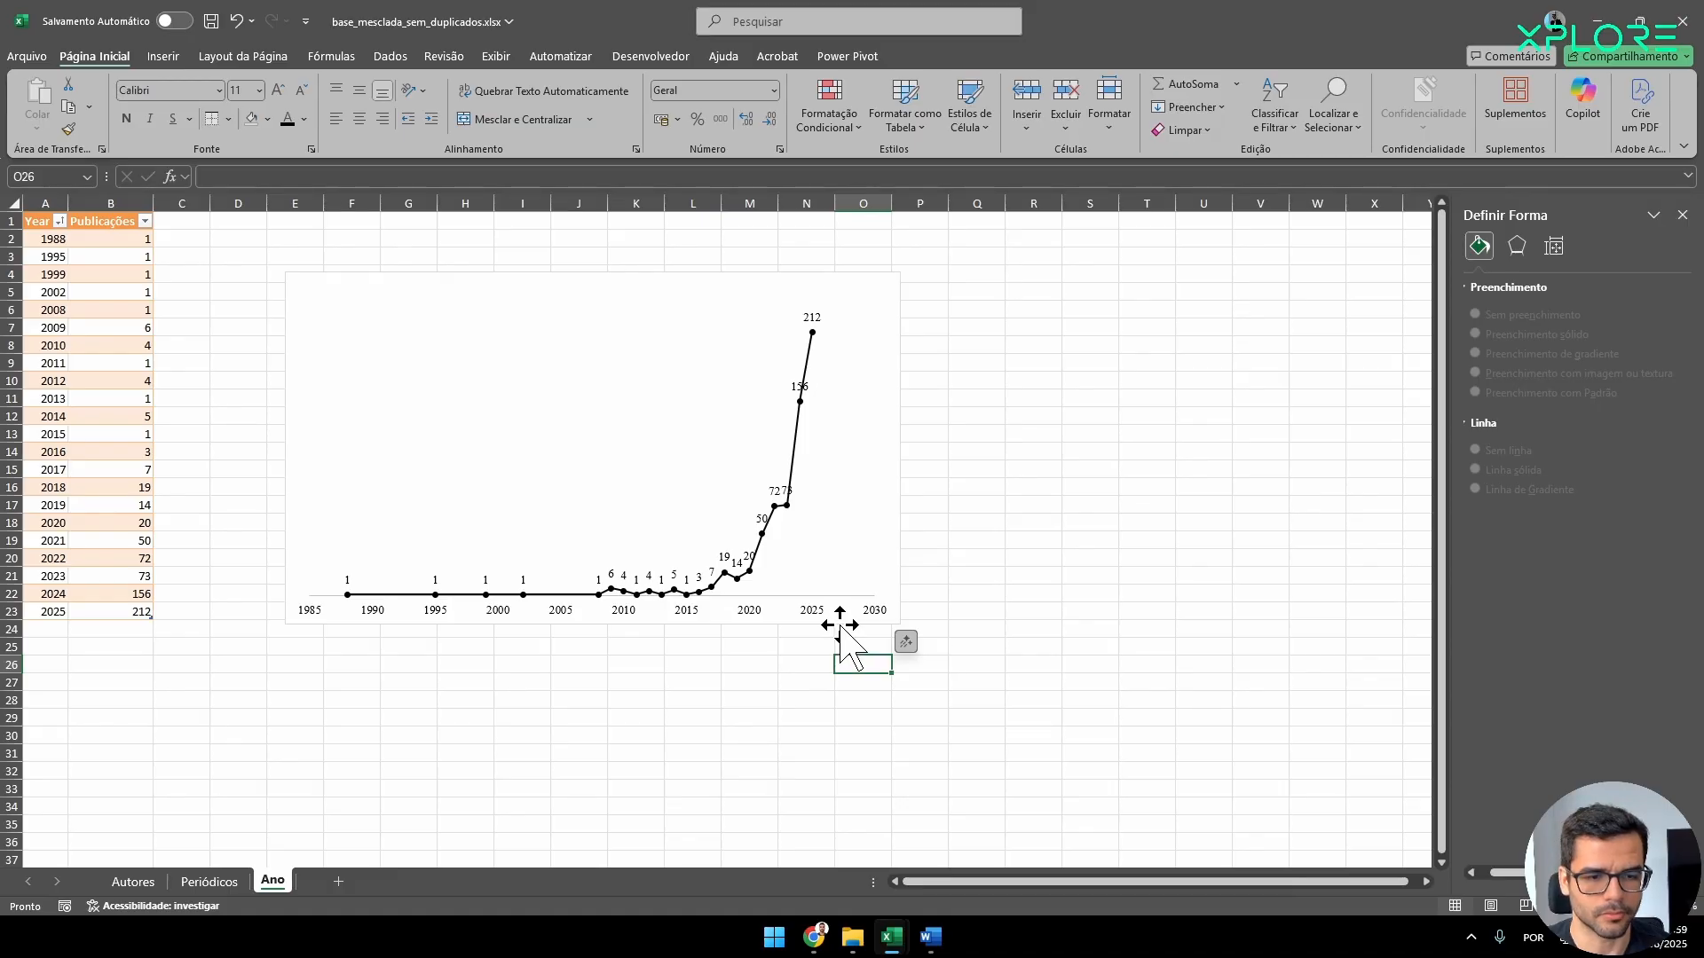
# Set the minimum of the chart's horizontal year axis to 1988.
pyautogui.click(346, 605)
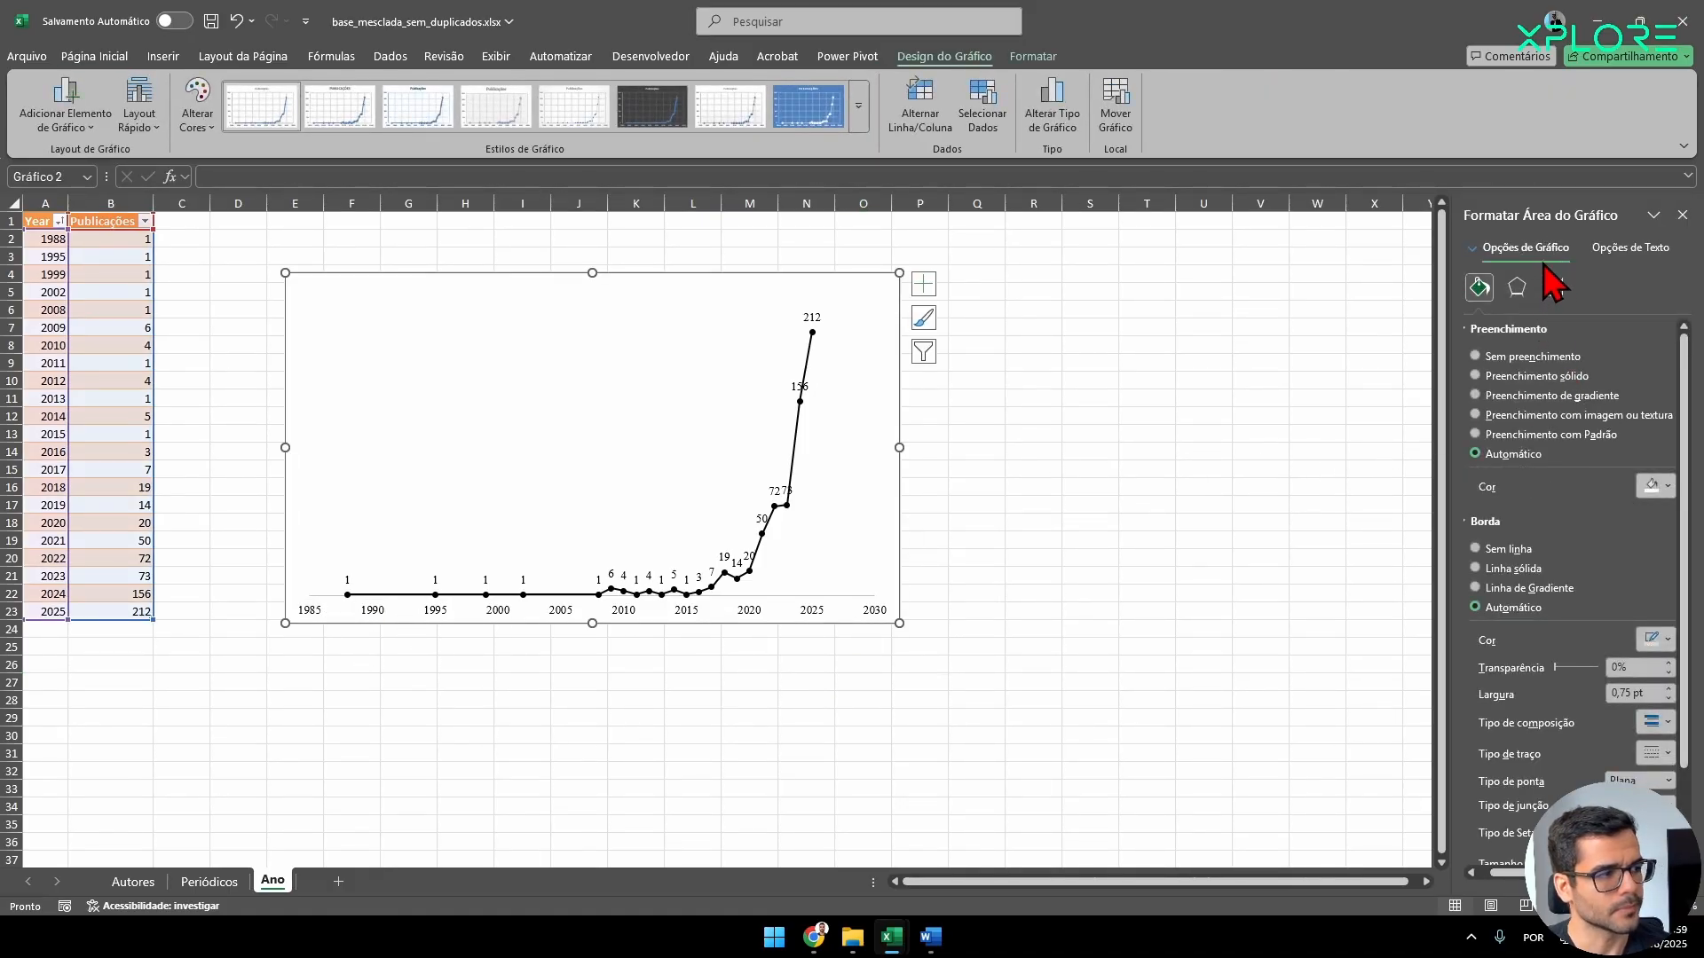
pyautogui.click(744, 614)
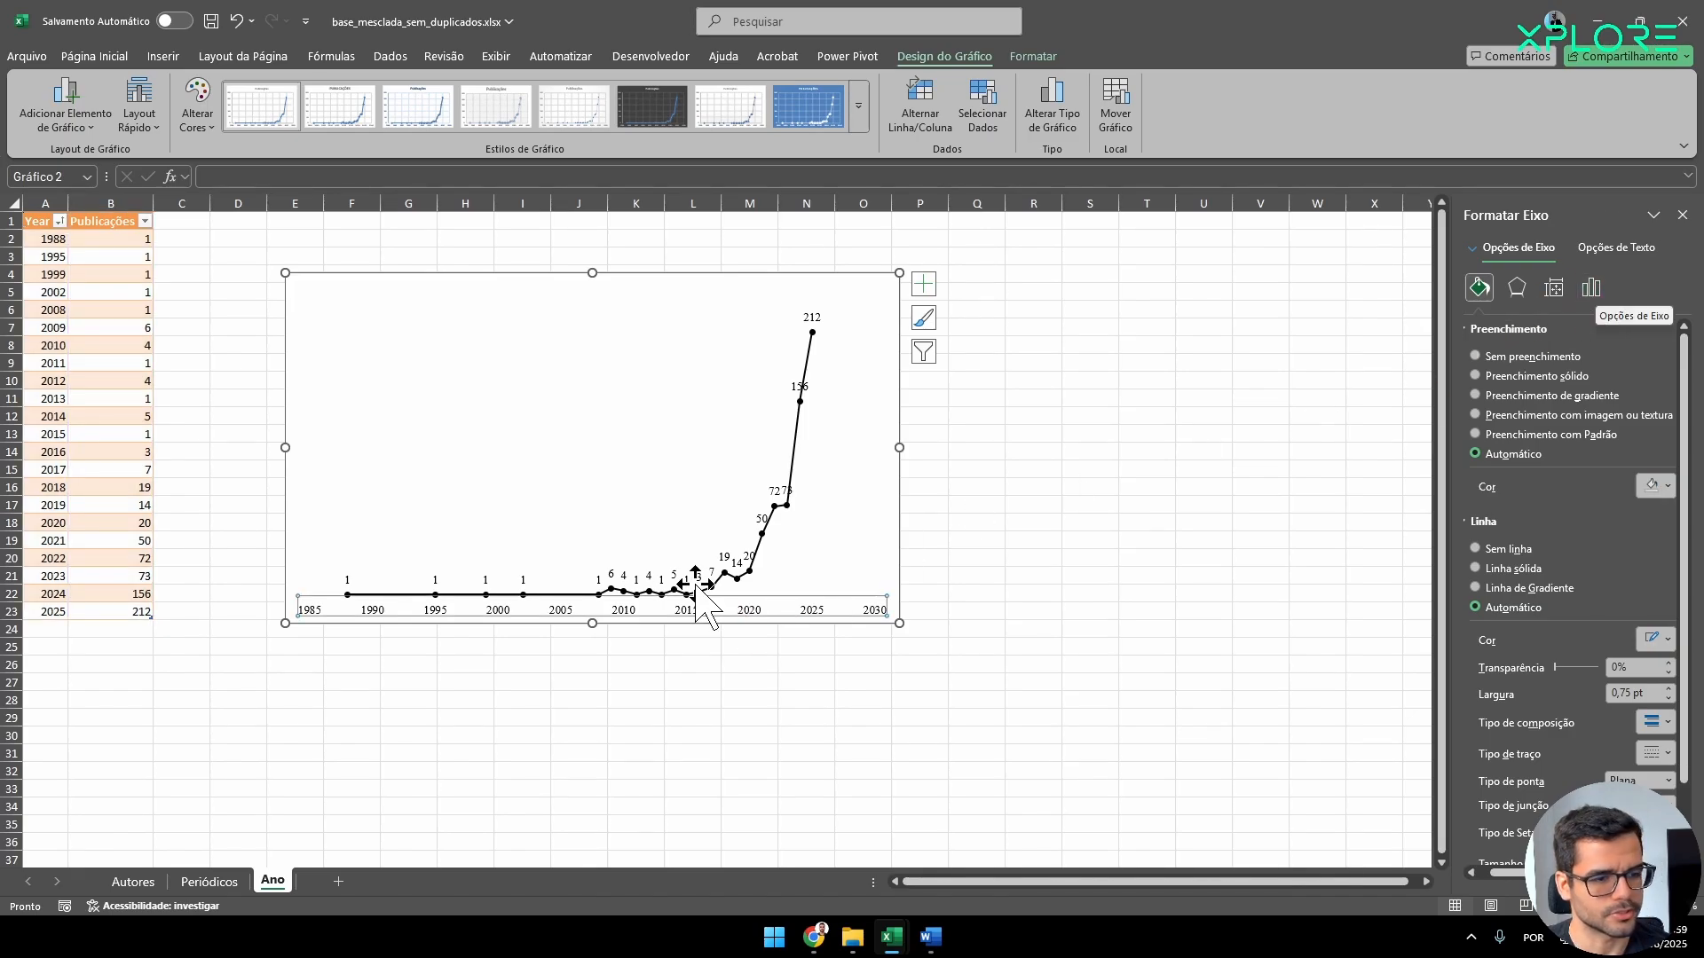
pyautogui.click(1595, 291)
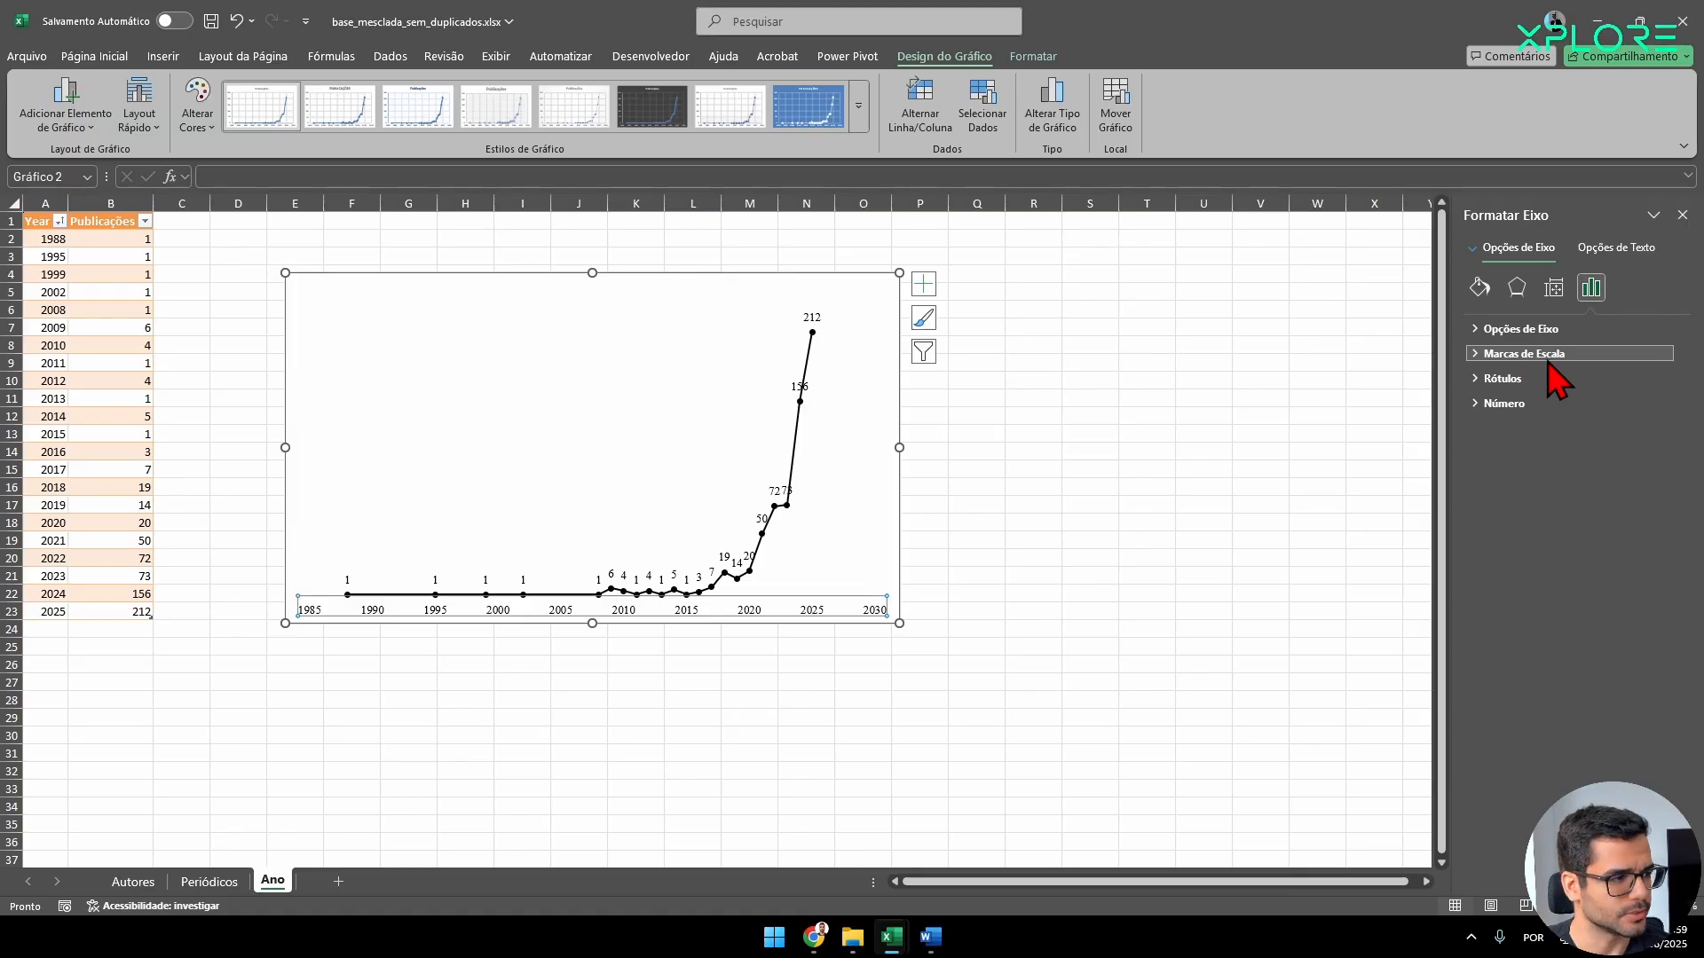
pyautogui.click(1546, 357)
pyautogui.click(1503, 435)
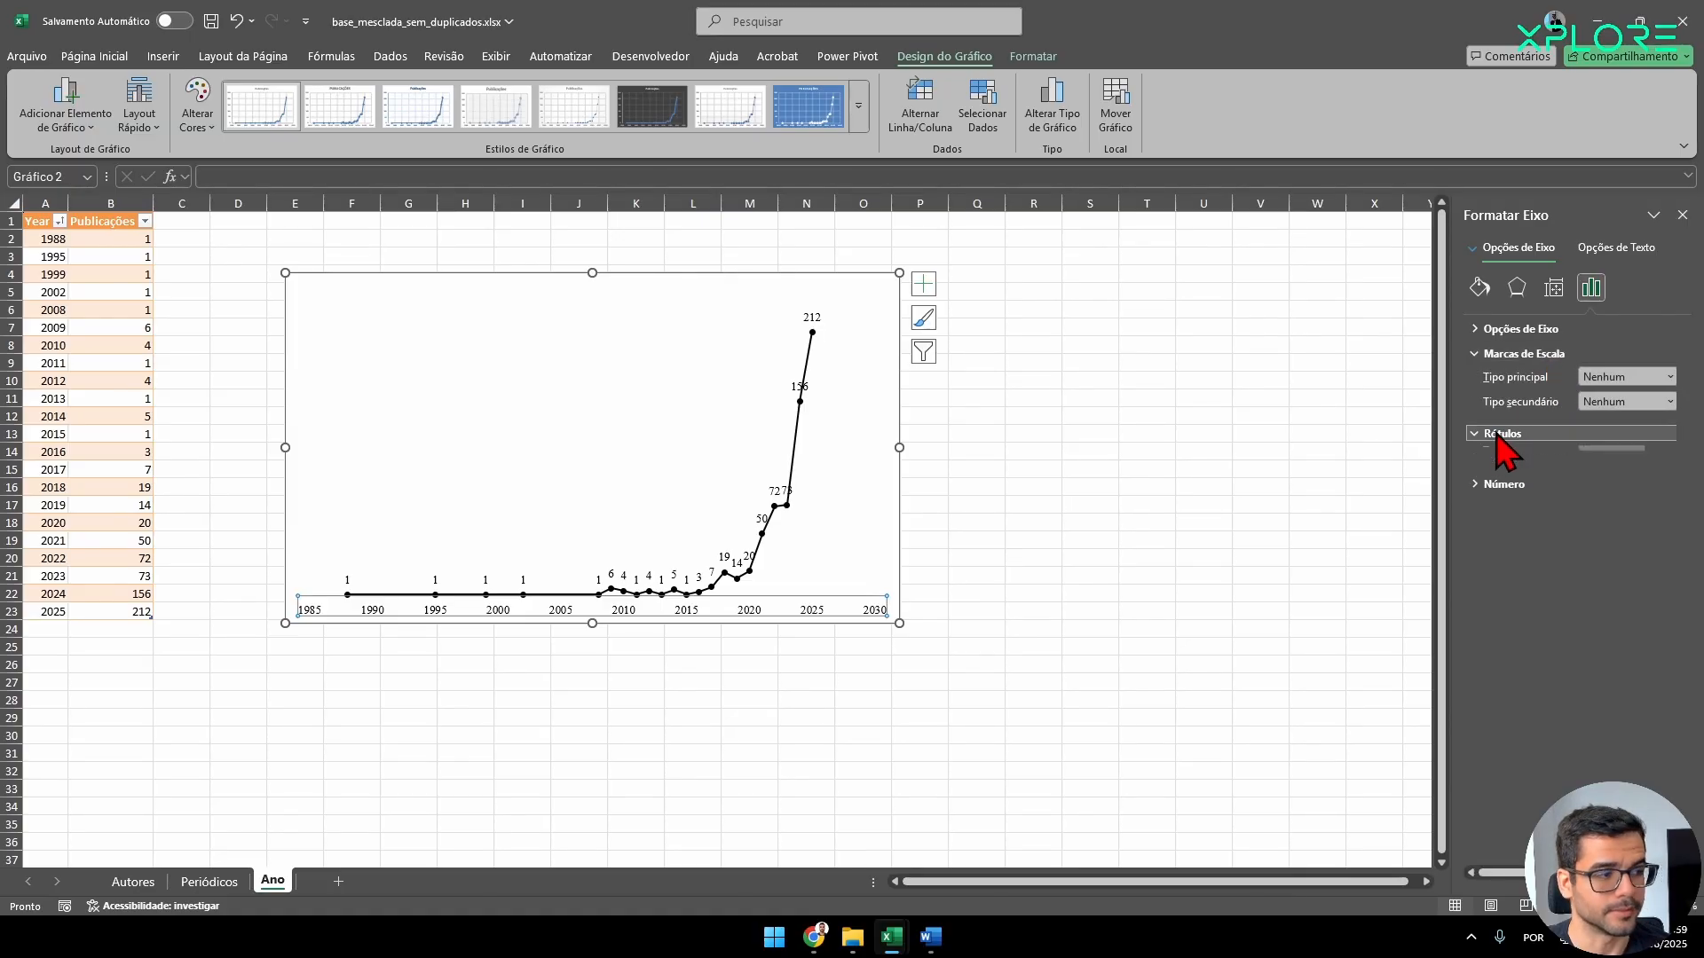
pyautogui.click(1520, 329)
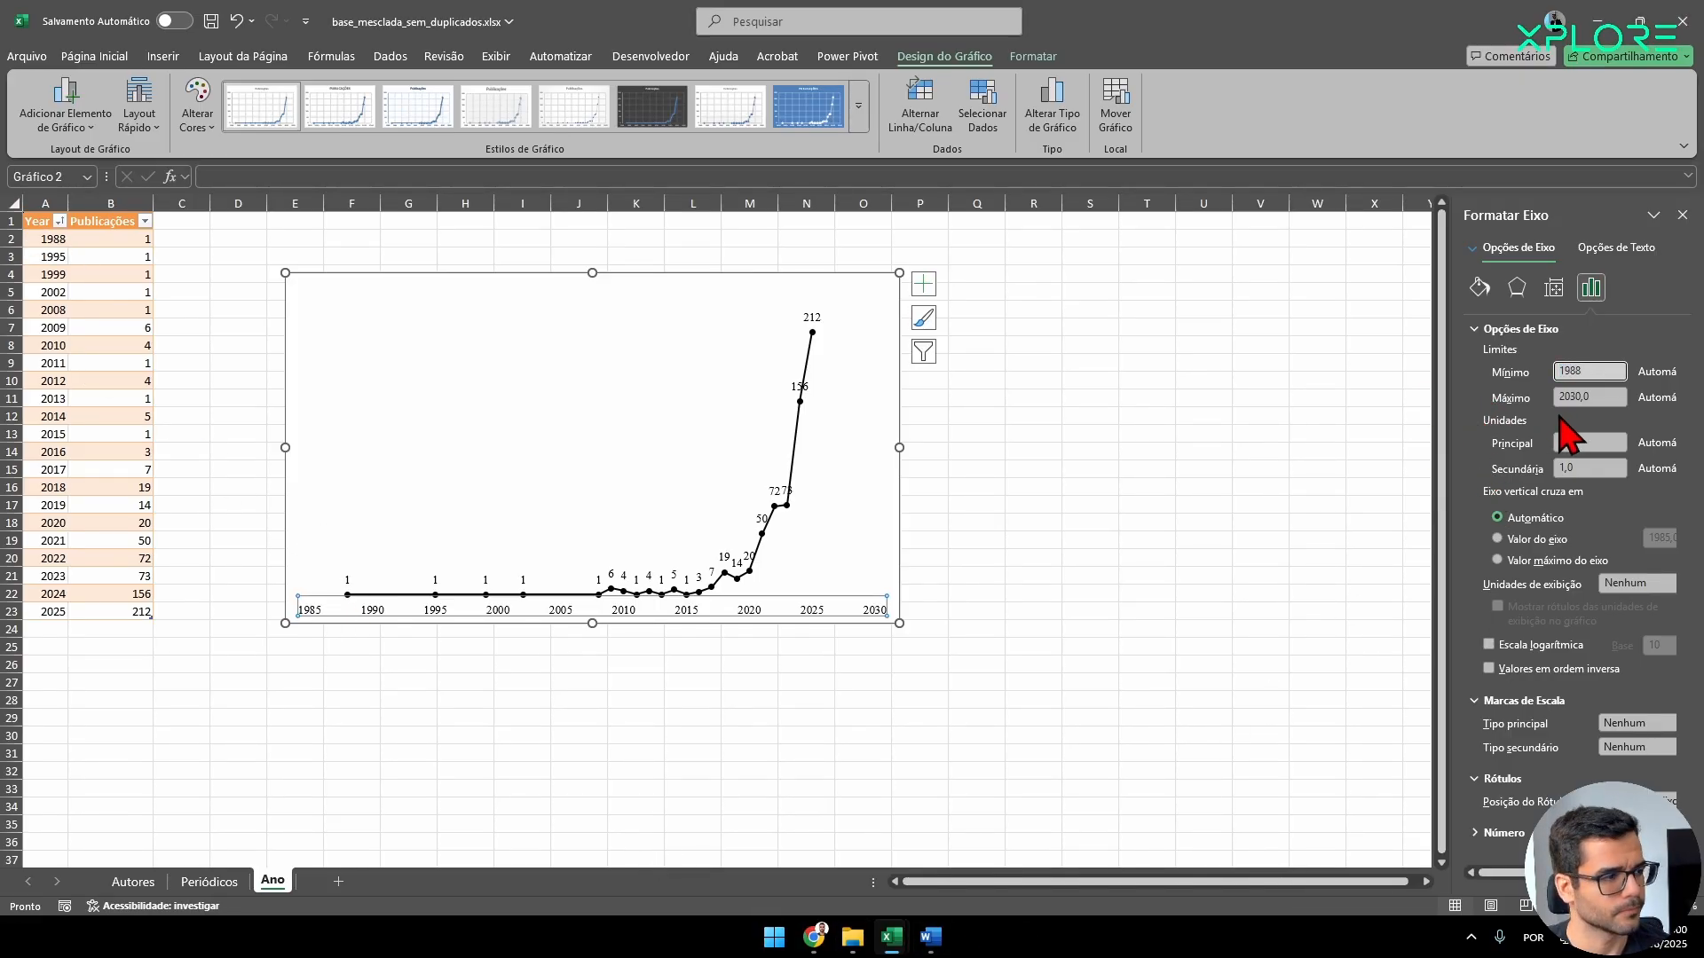
pyautogui.press('Return')
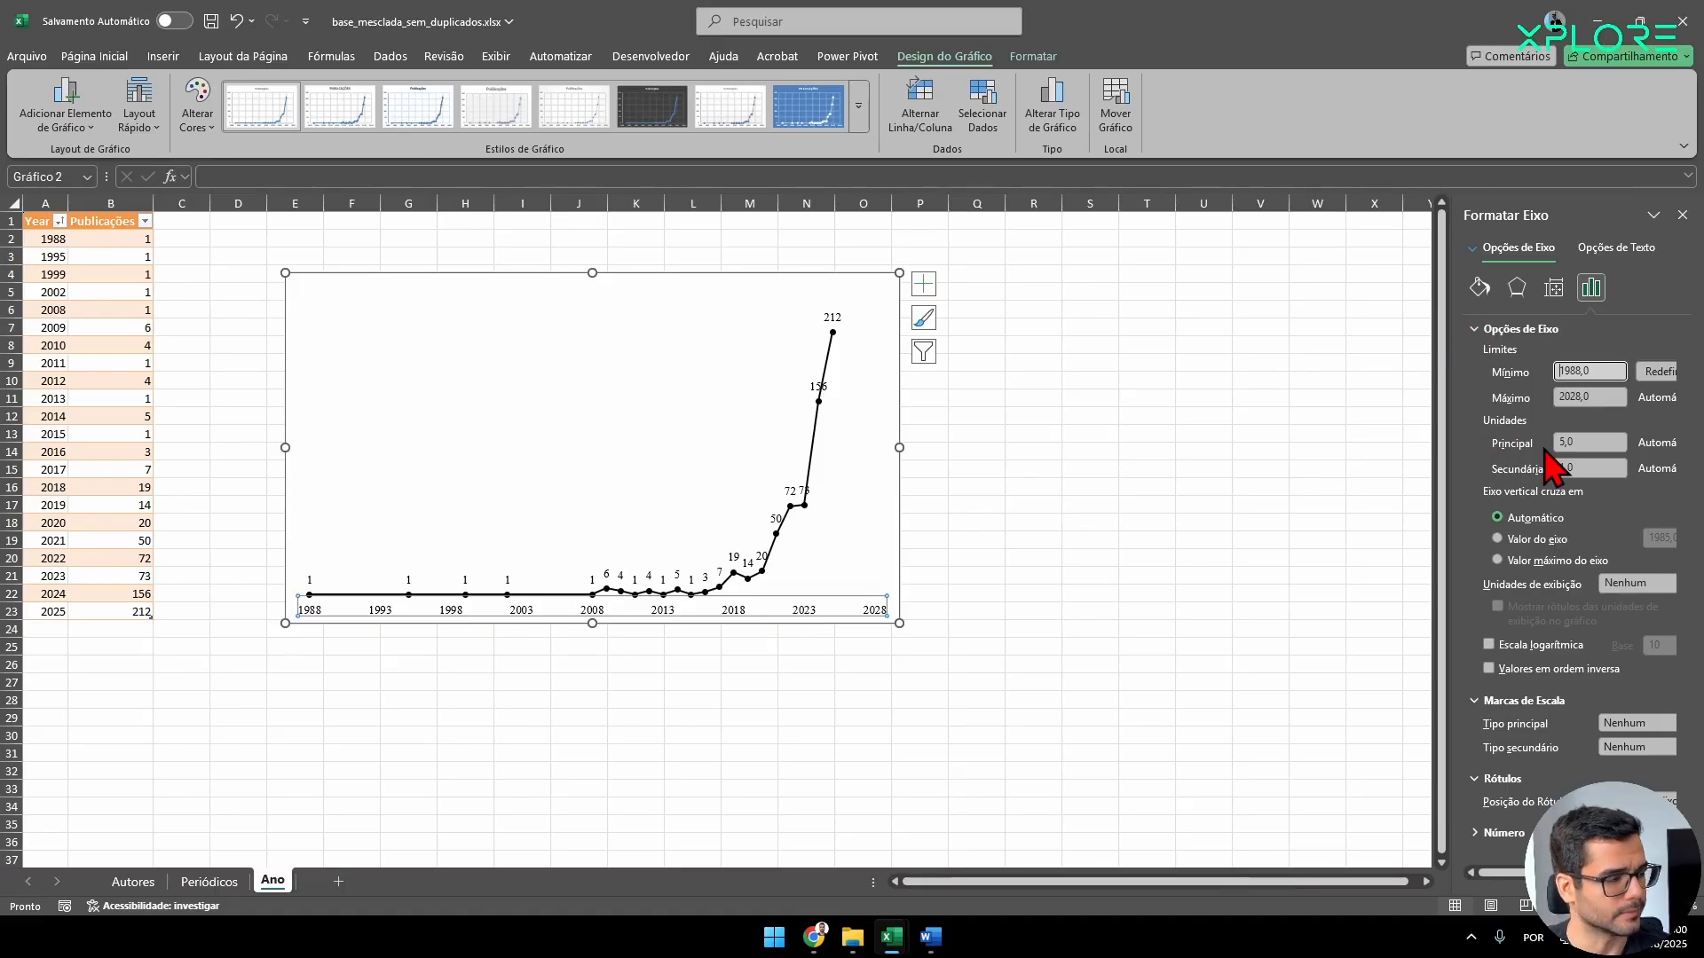
# Set the maximum of the horizontal year axis to 2025 and shorten the chart to about half its height.
pyautogui.click(1570, 397)
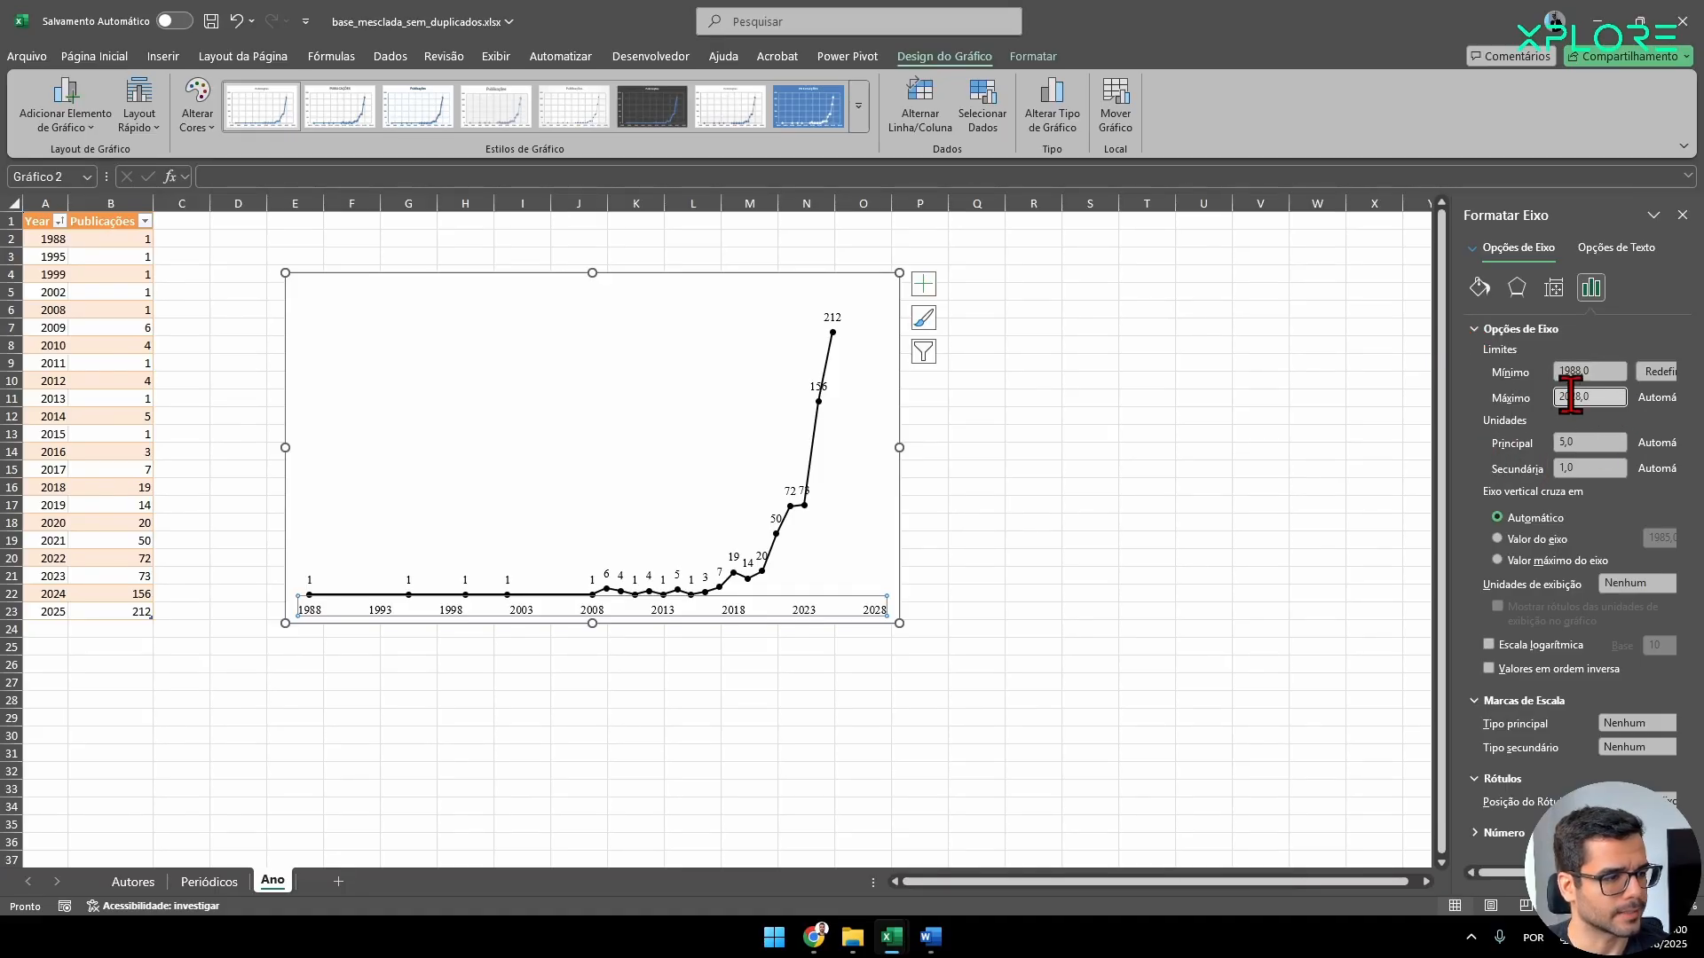
pyautogui.doubleClick(1567, 399)
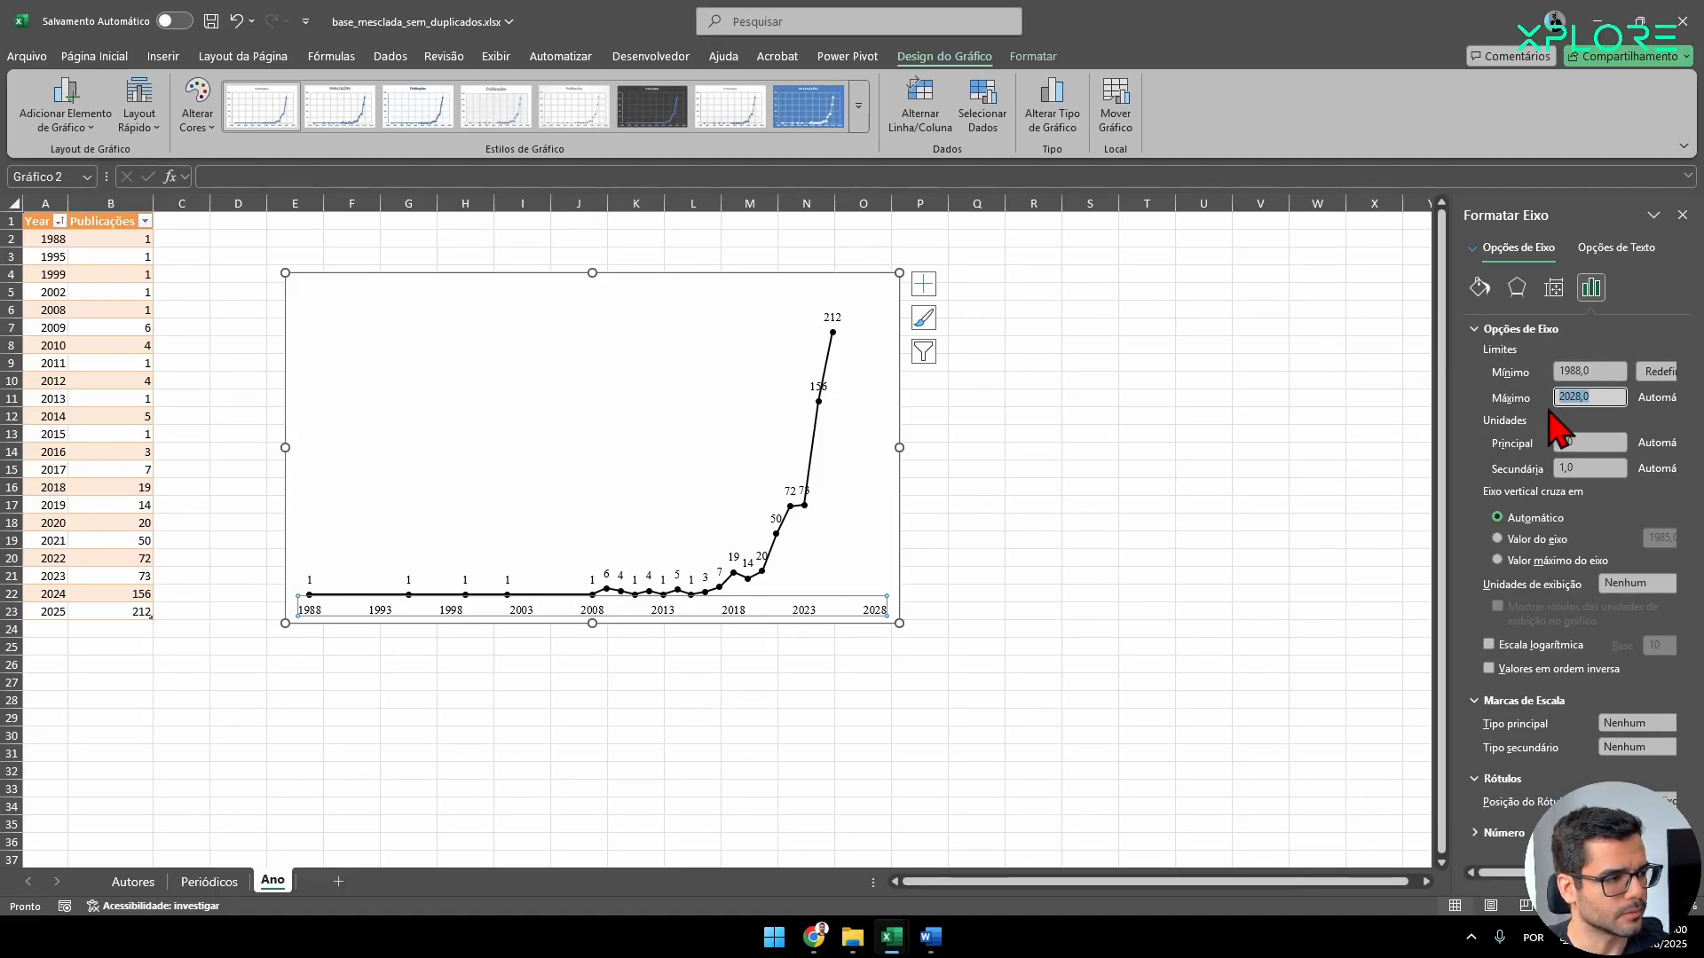
pyautogui.write('2025')
pyautogui.press('Return')
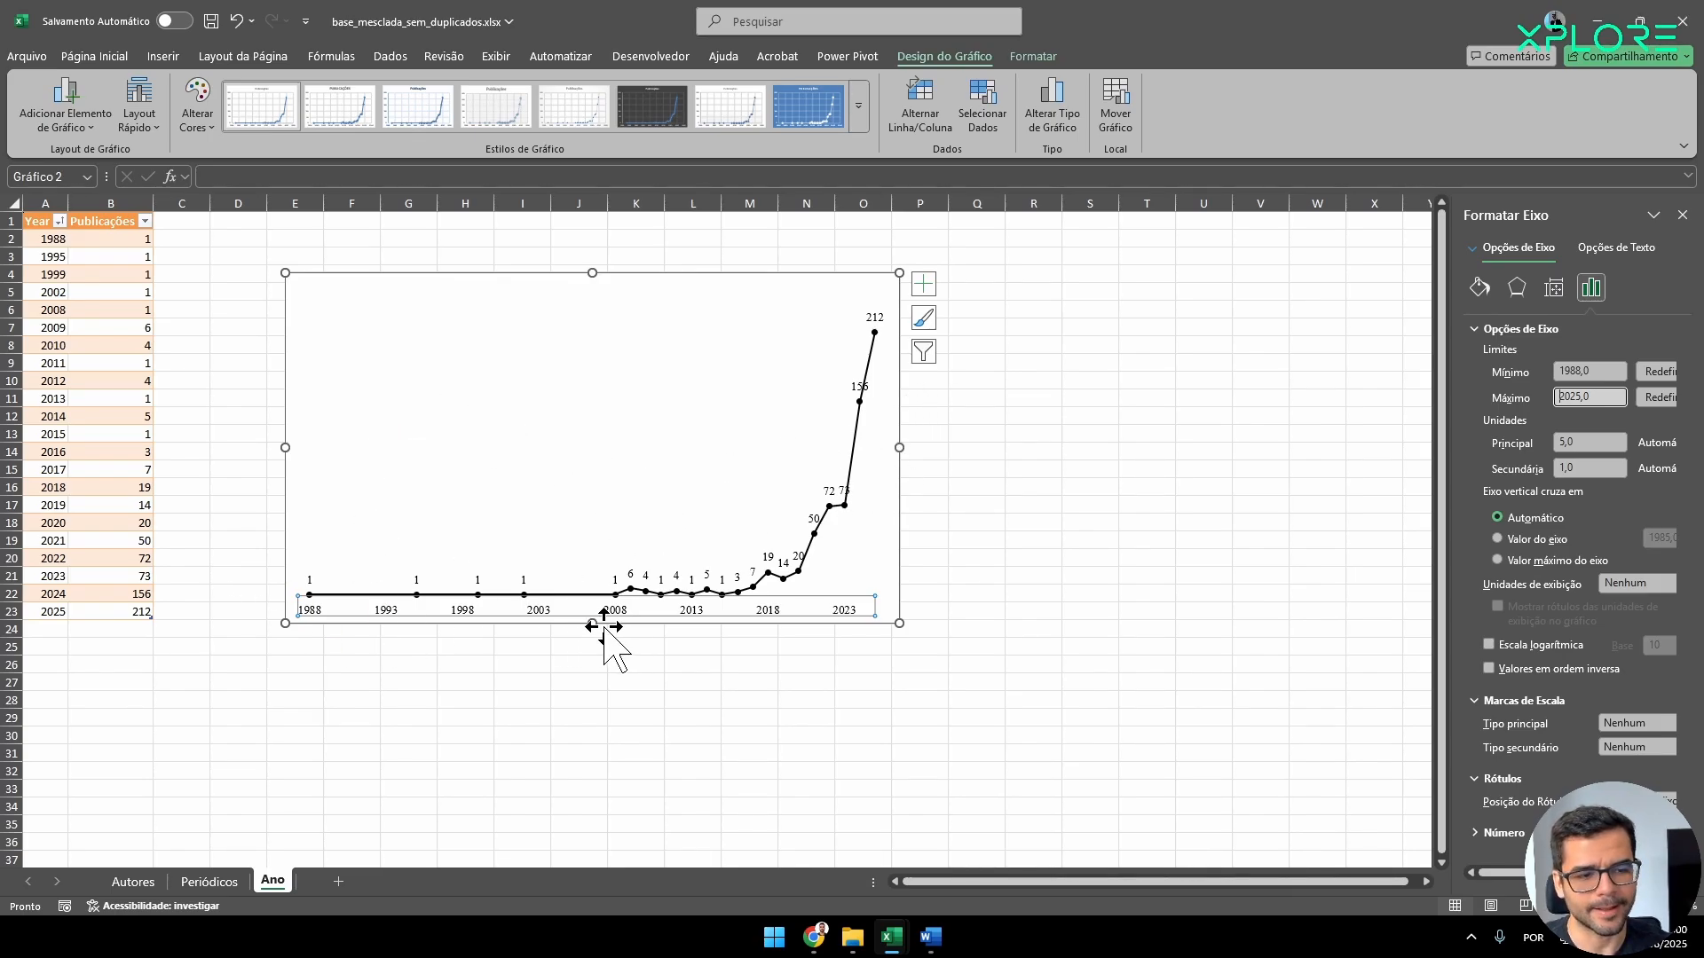
pyautogui.moveTo(592, 624); pyautogui.dragTo(589, 441)
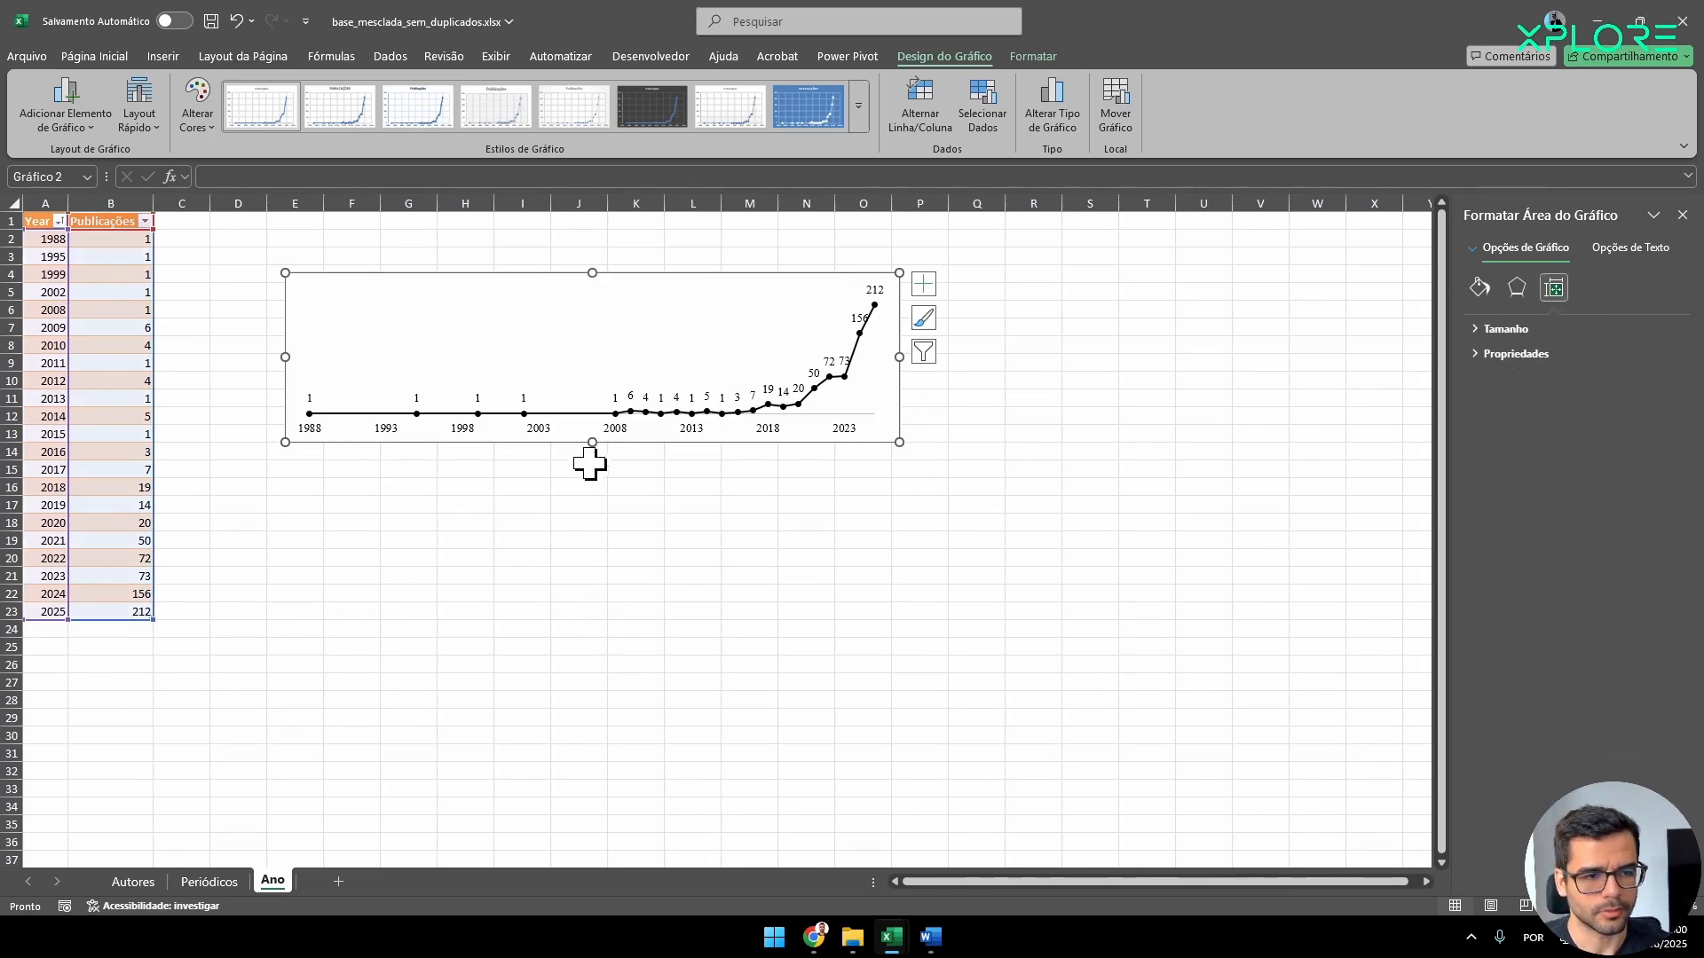
# Set the year axis major unit to 1 and widen the chart until every year label fits without overlapping.
pyautogui.click(479, 432)
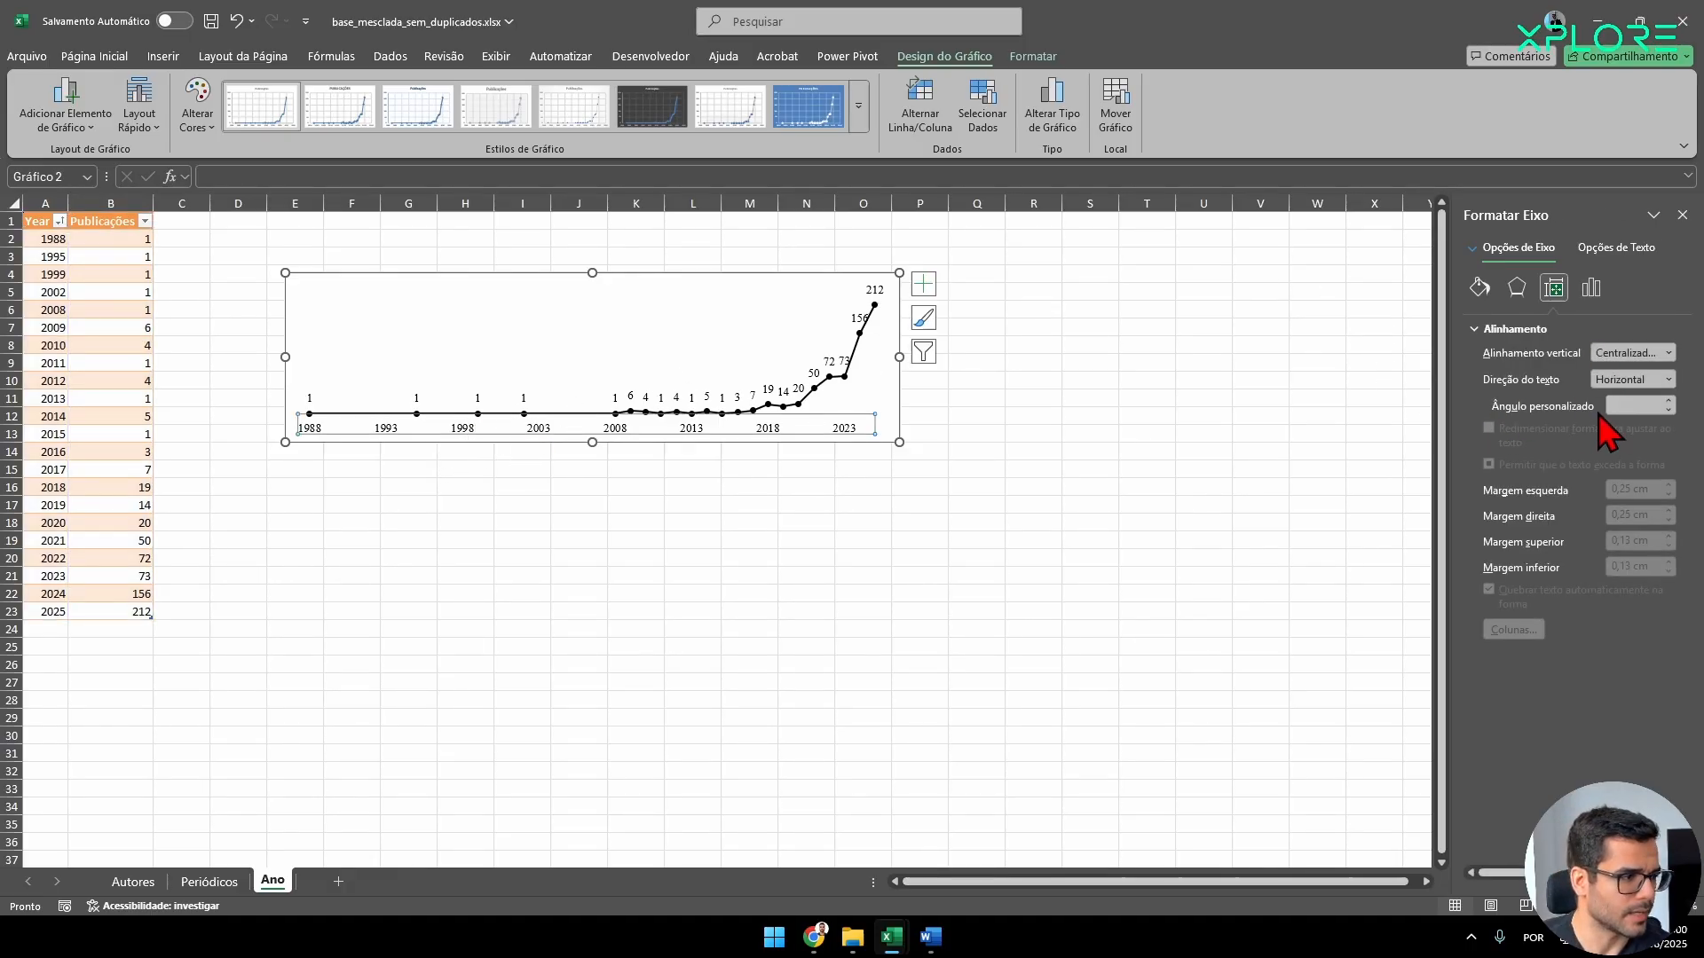
pyautogui.click(1587, 291)
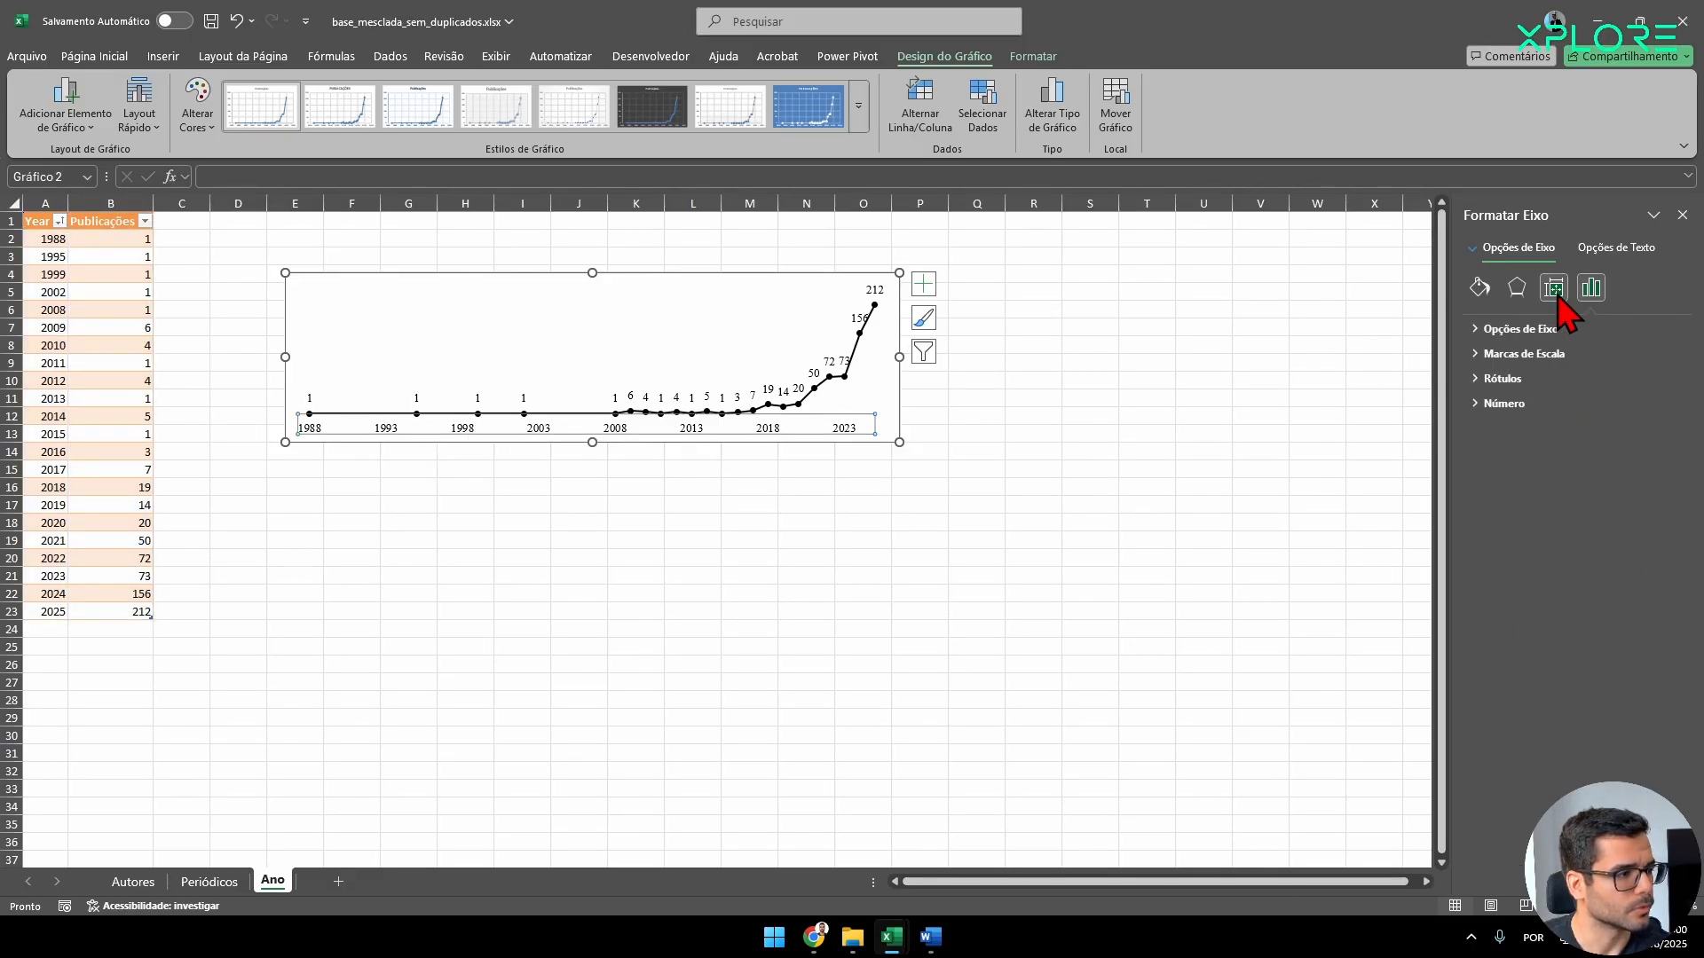
pyautogui.click(1498, 332)
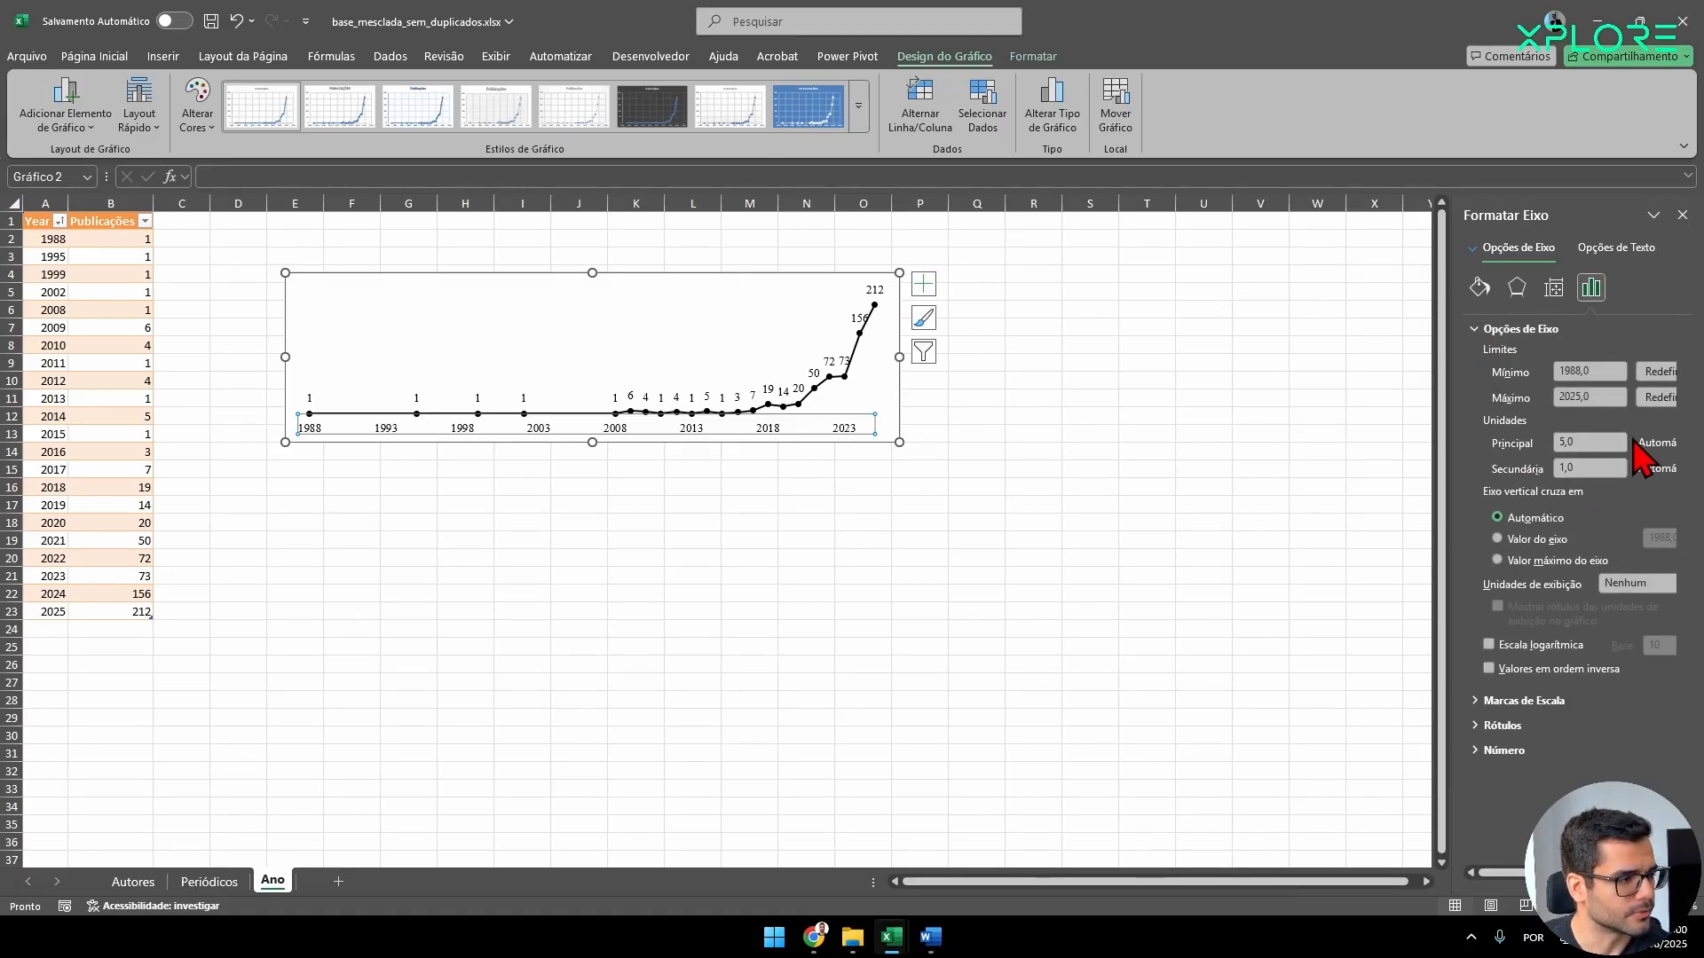
pyautogui.click(1575, 443)
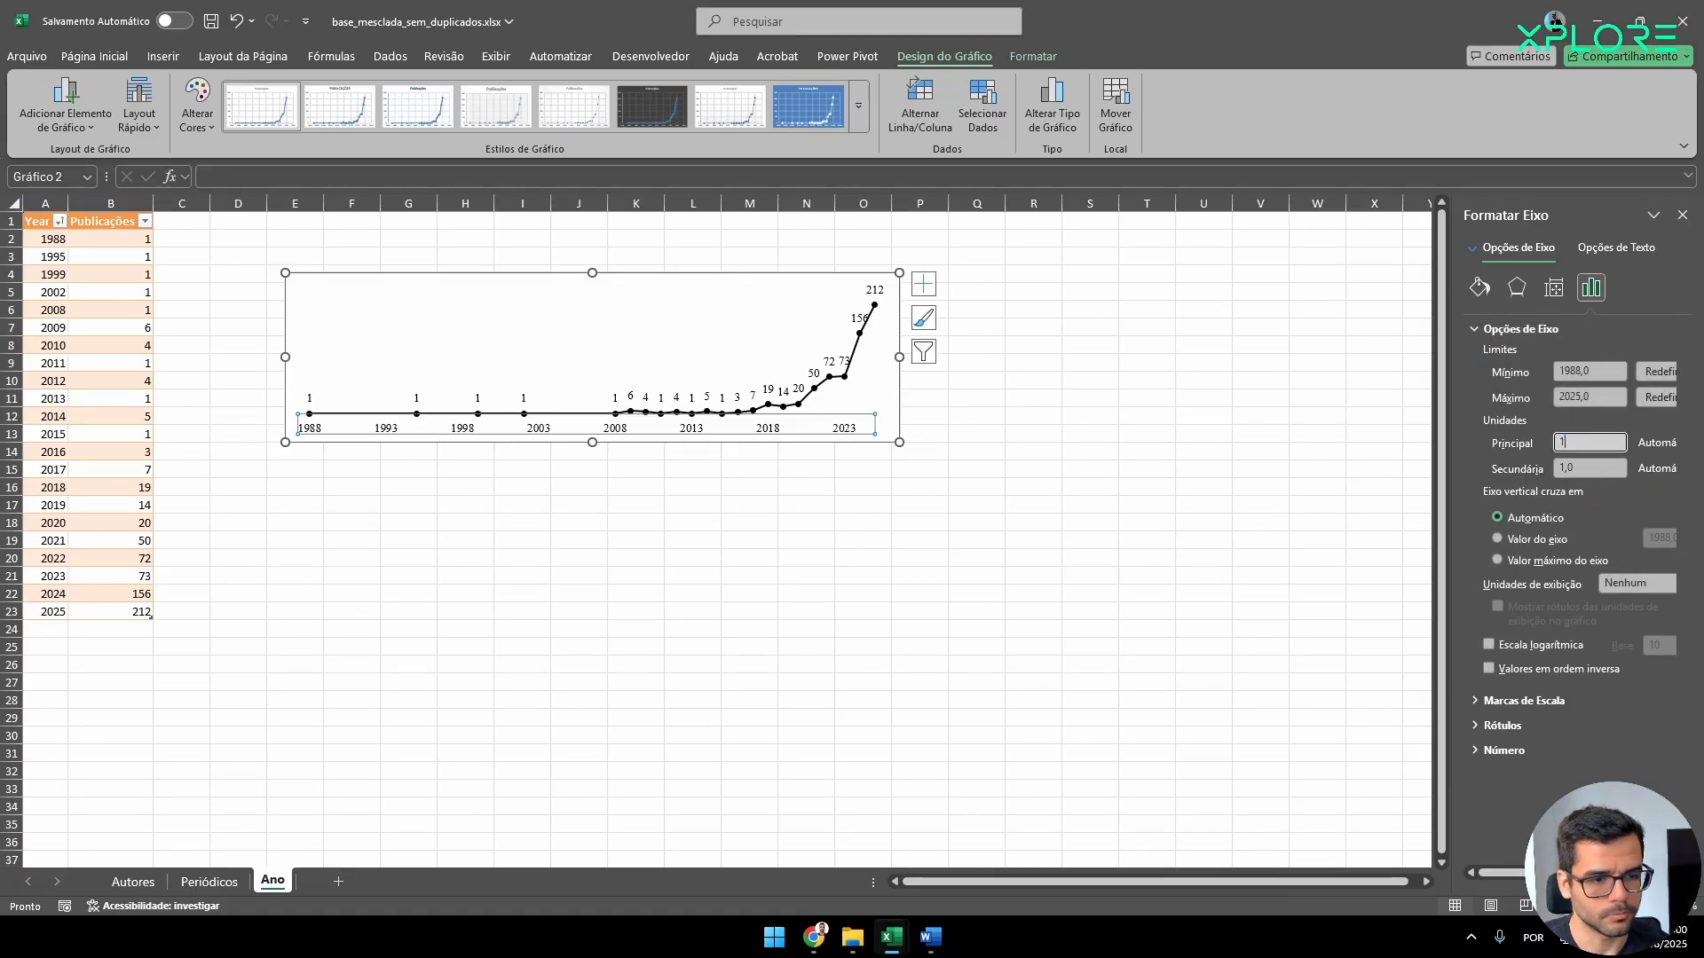
pyautogui.write('1')
pyautogui.press('Return')
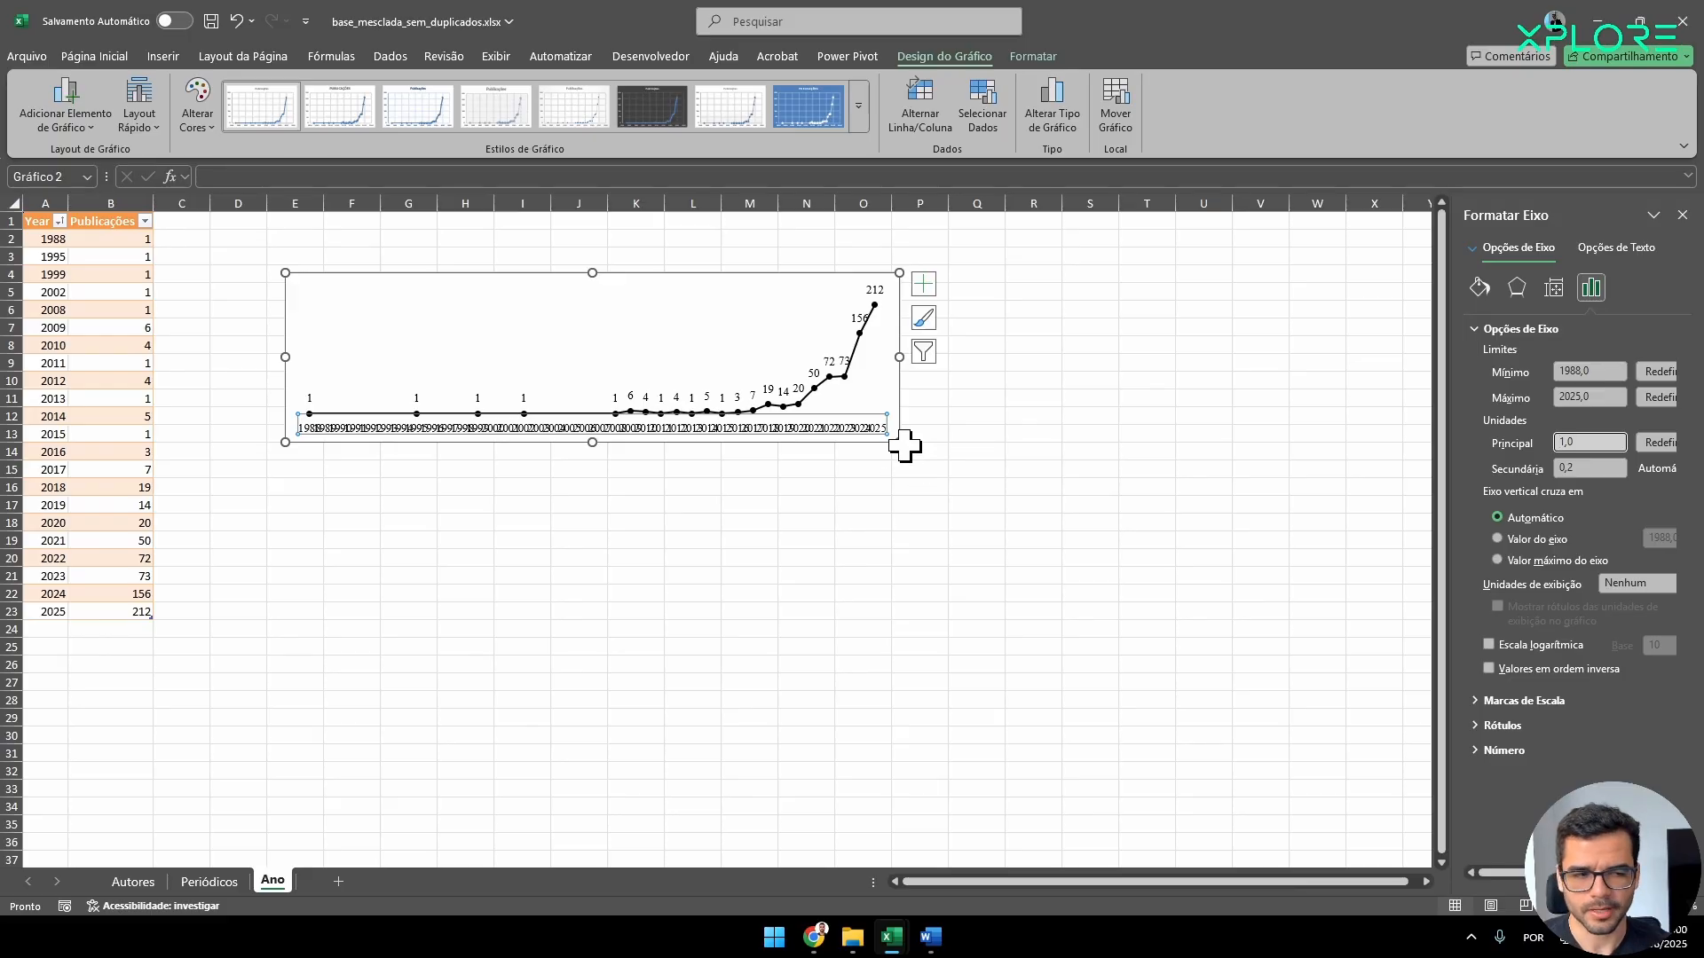
pyautogui.moveTo(899, 357); pyautogui.dragTo(1339, 355)
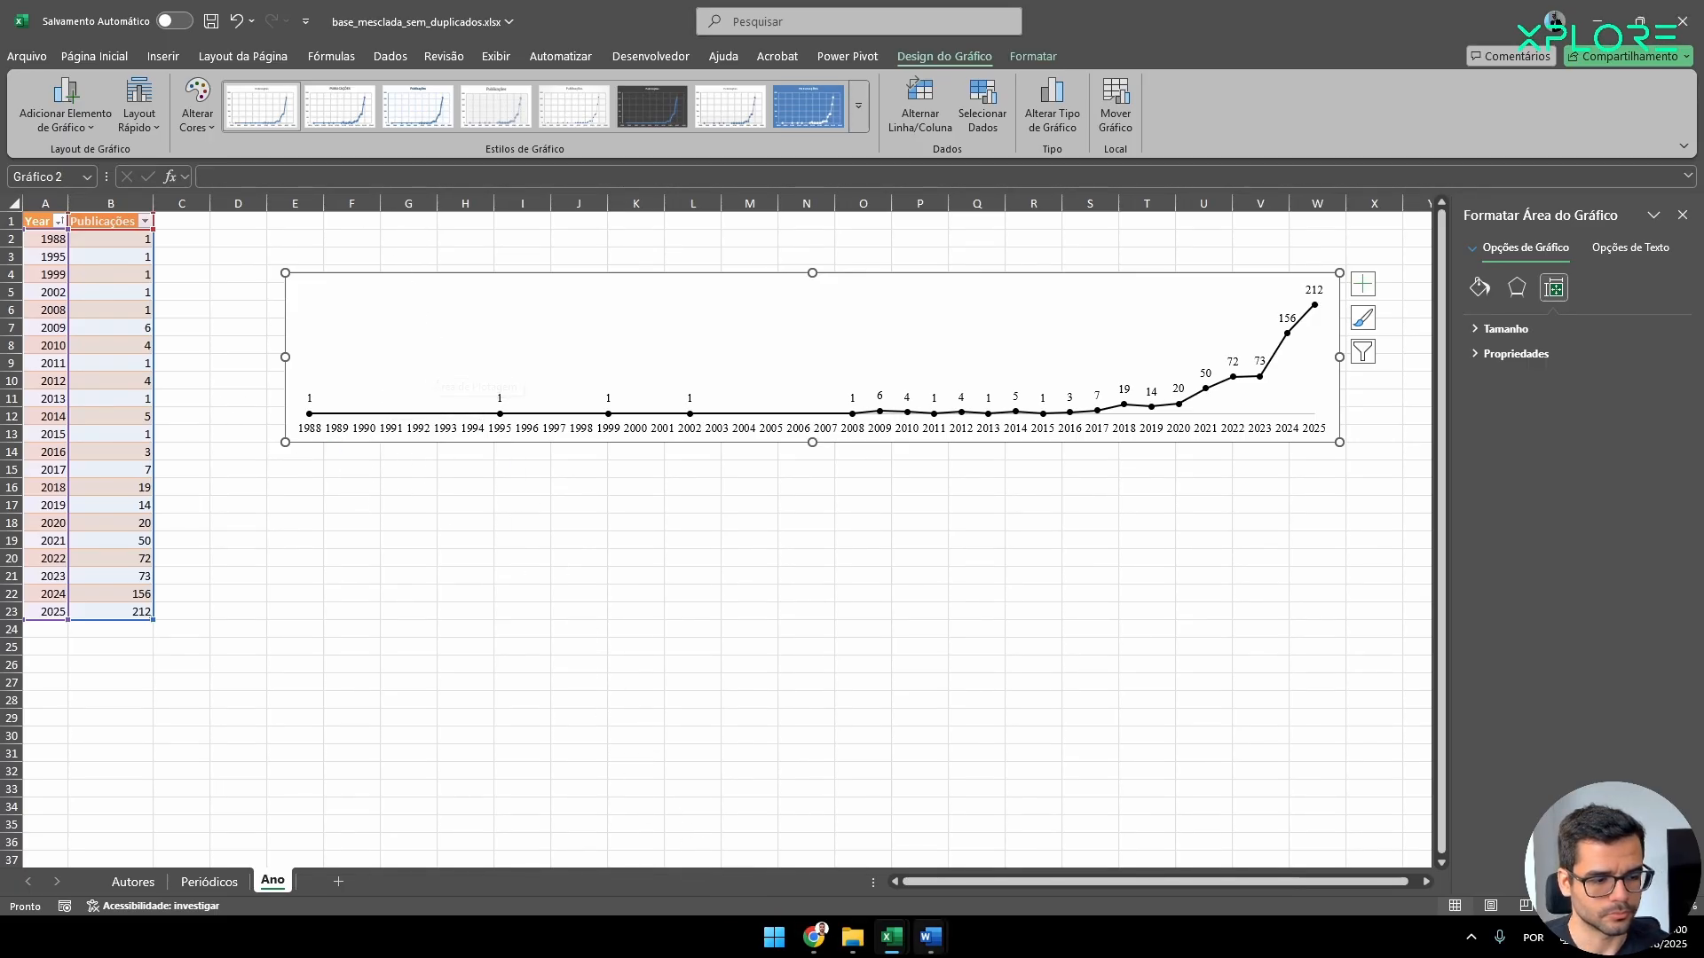
# Switch to Document2 in Word and paste the chart below the authors table.
pyautogui.moveTo(930, 937)
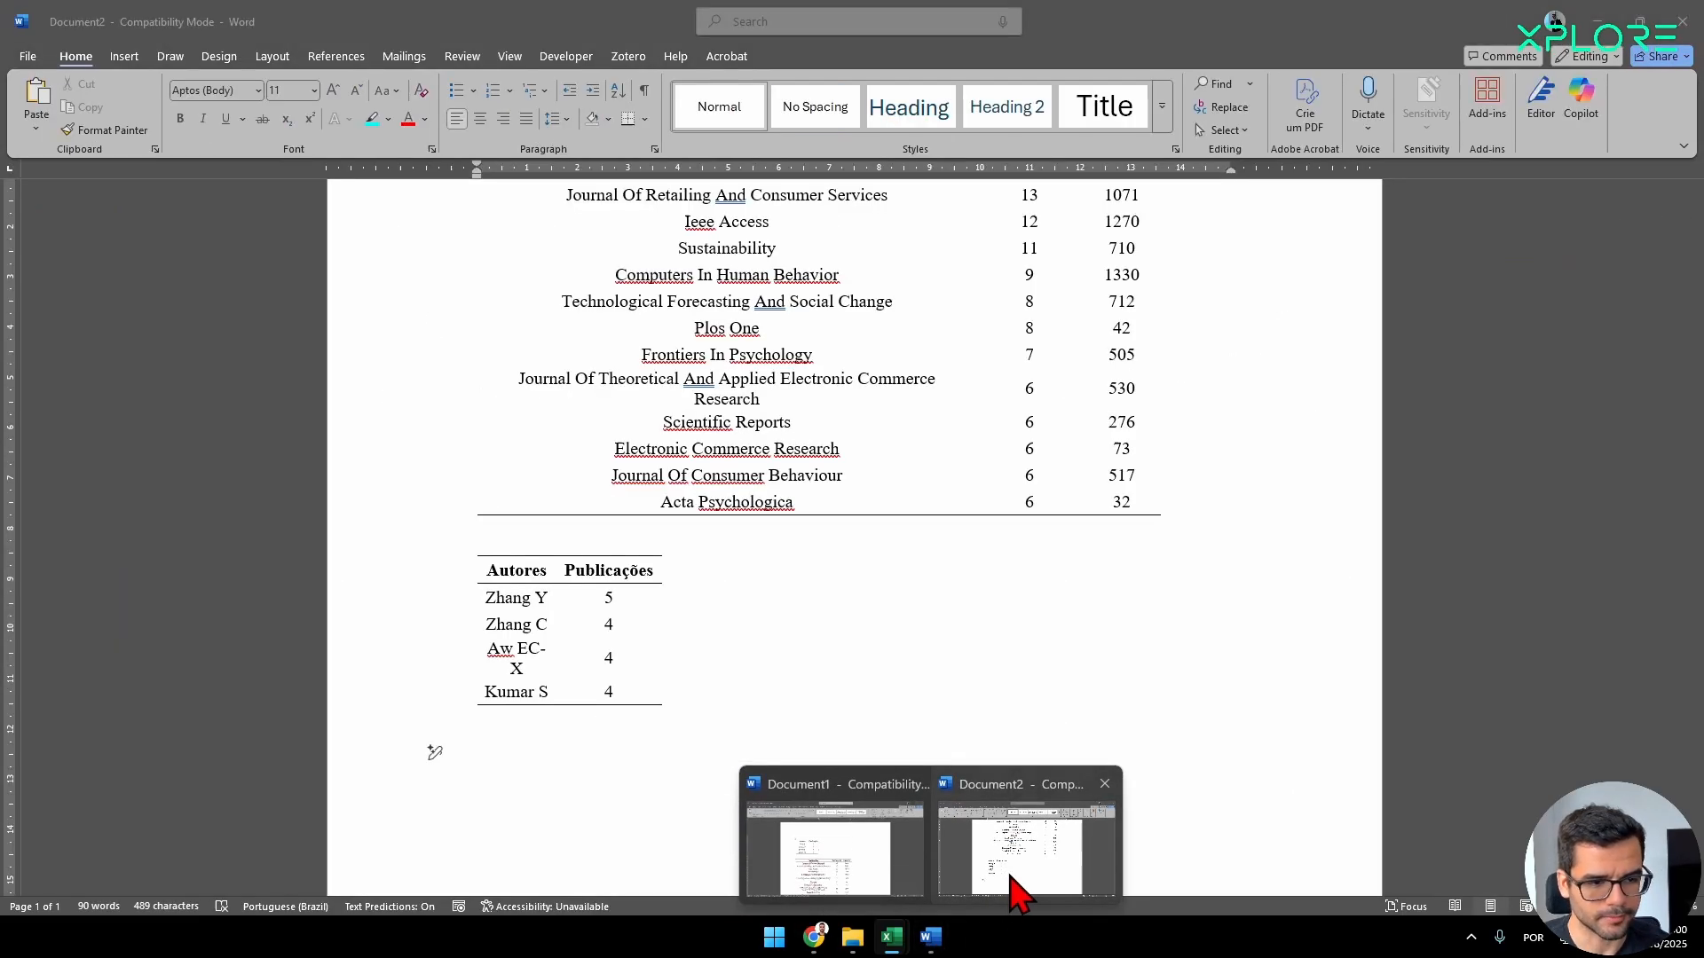
pyautogui.click(1010, 885)
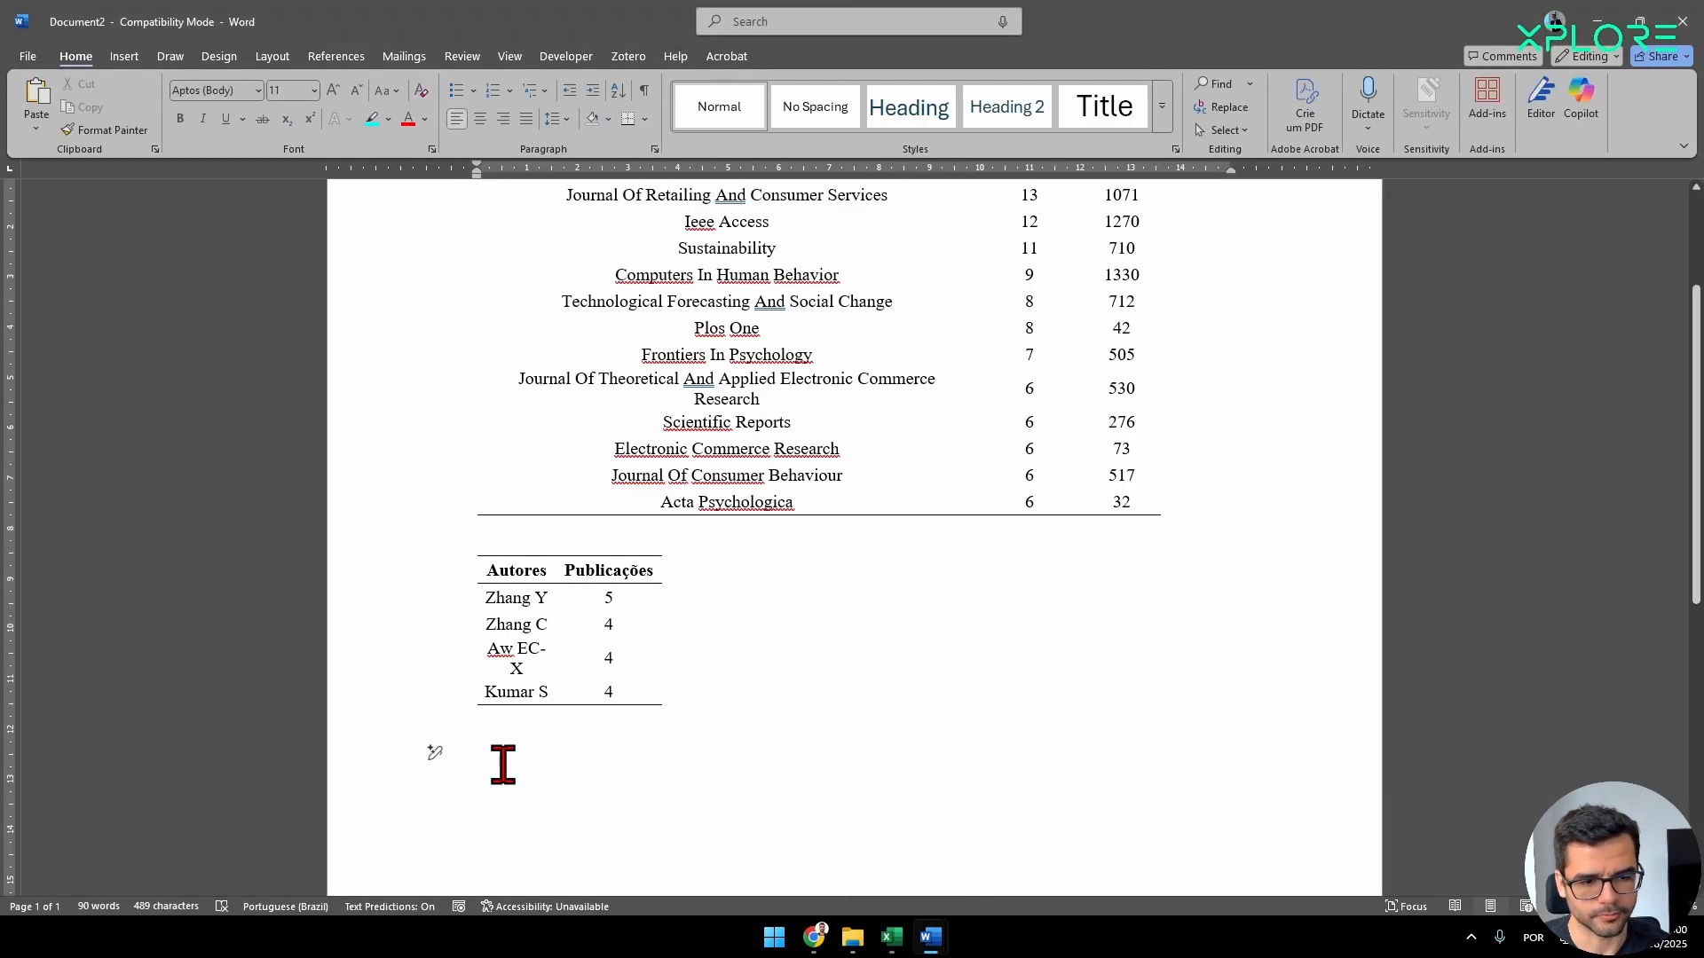
pyautogui.hotkey('ctrl', 'v')
pyautogui.scroll(-2, 787, 585)
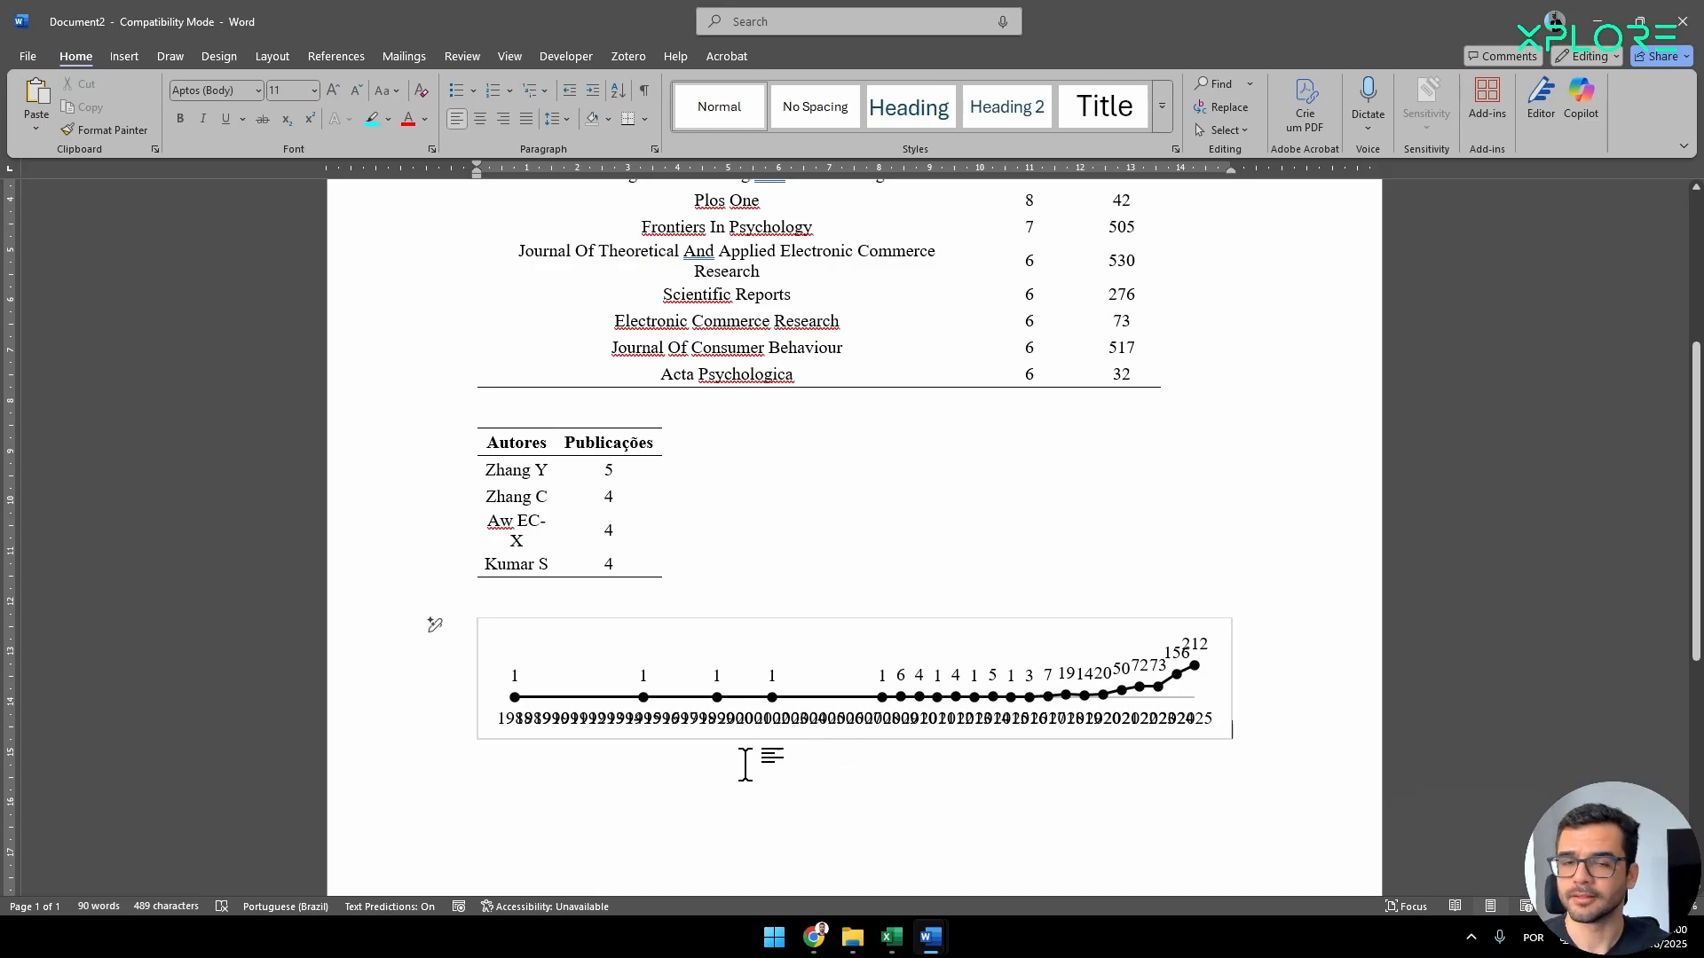
# Switch back to Excel and set the major unit of the chart's year axis to 5.
pyautogui.hotkey('alt', 'Tab')
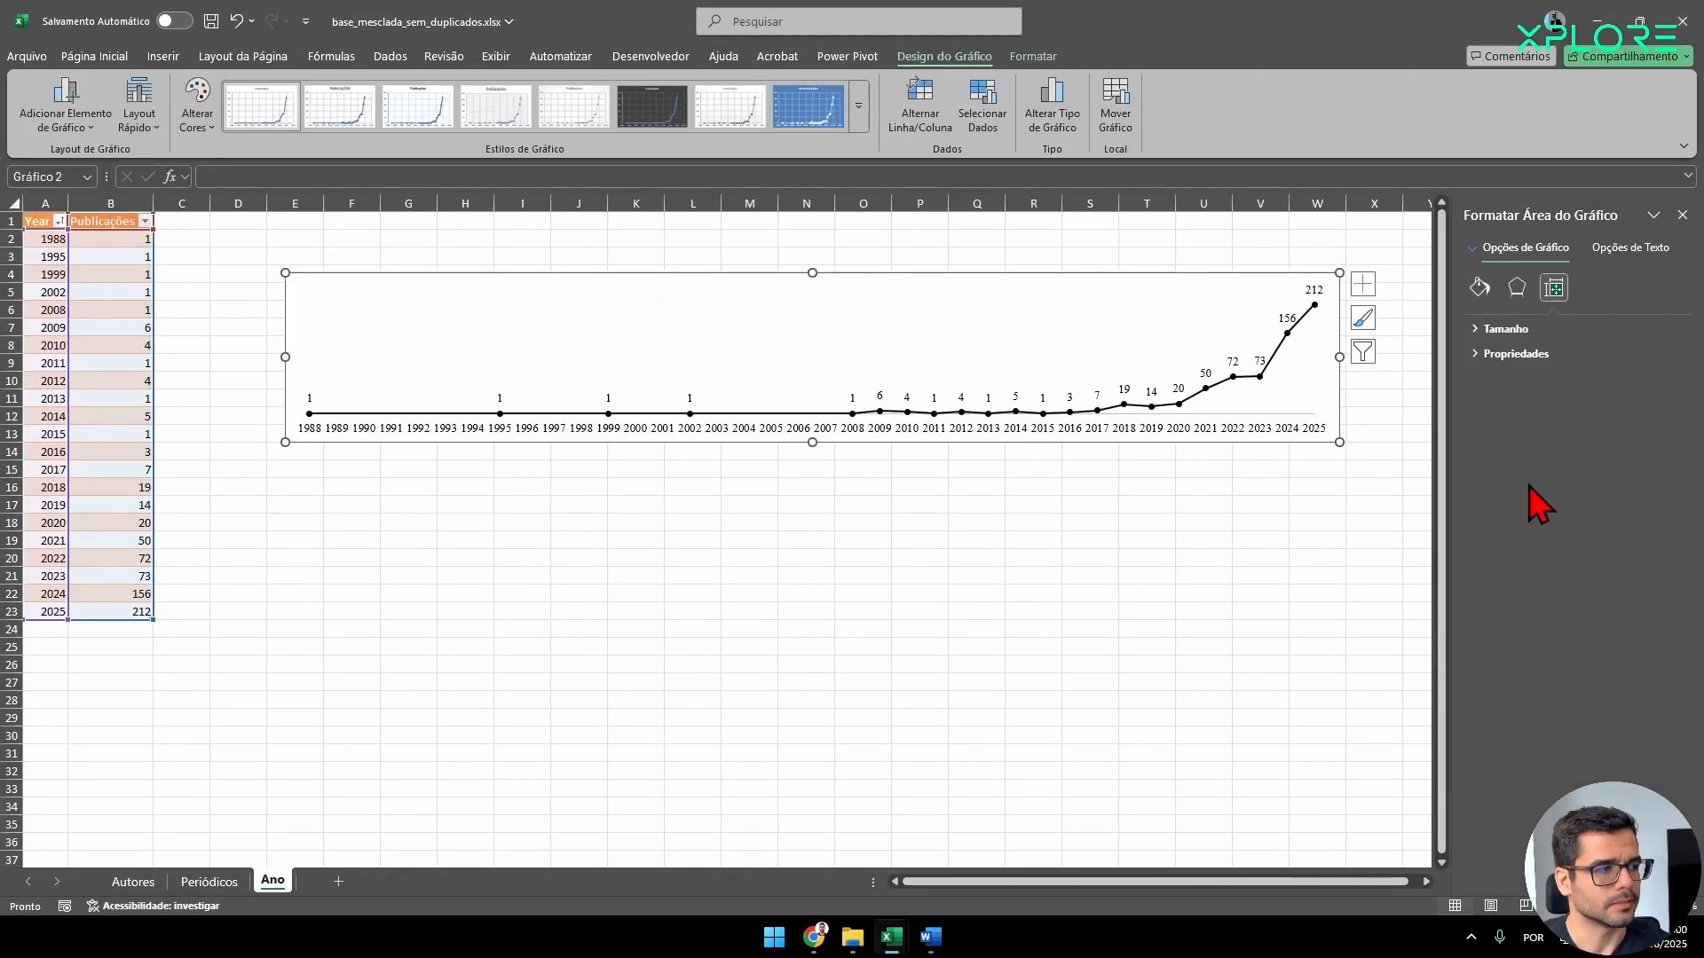
pyautogui.click(1158, 430)
pyautogui.click(1591, 287)
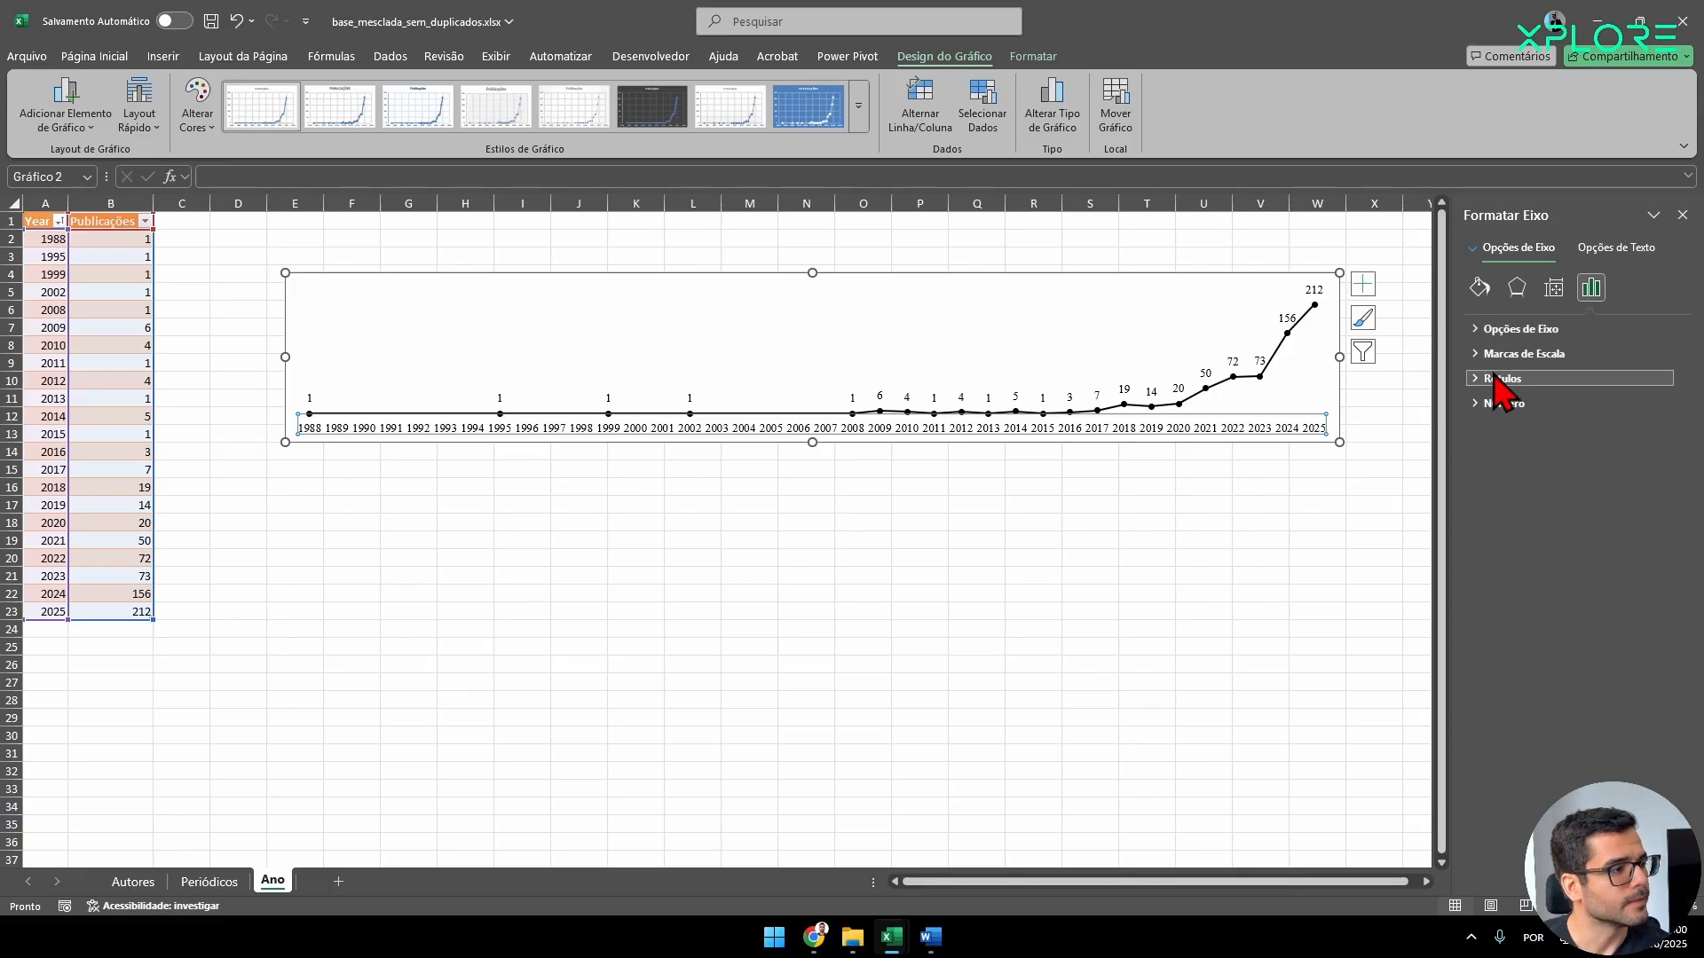
pyautogui.click(1499, 329)
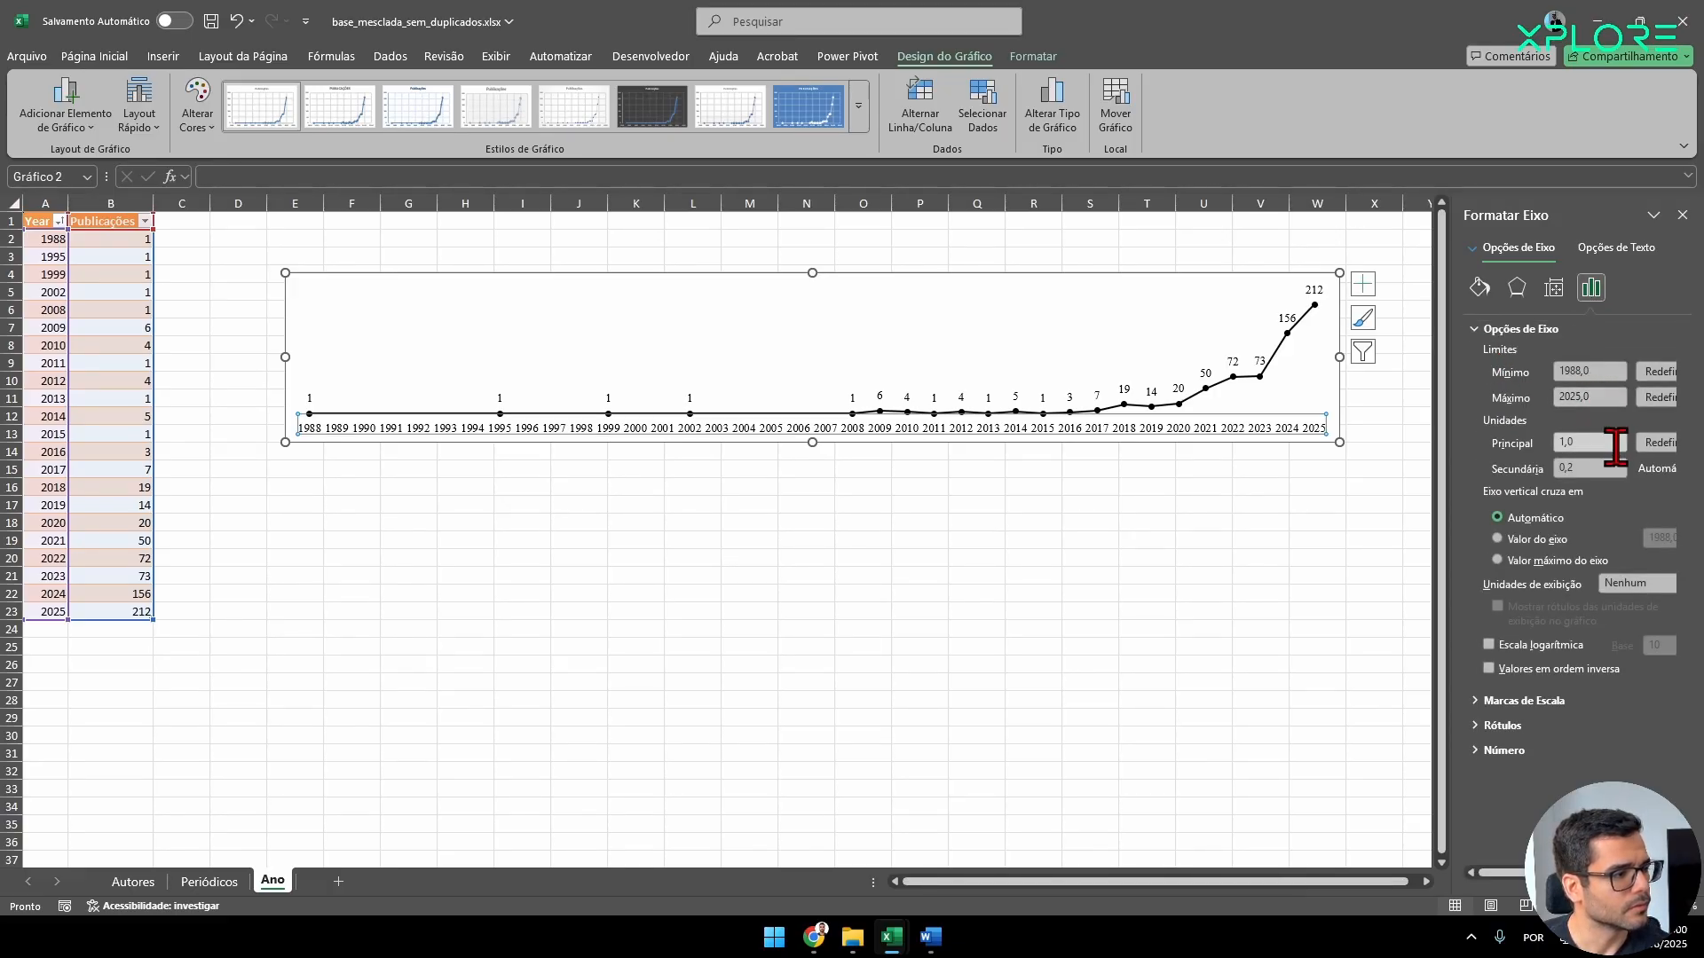
pyautogui.click(1615, 443)
pyautogui.write('5')
pyautogui.press('Tab')
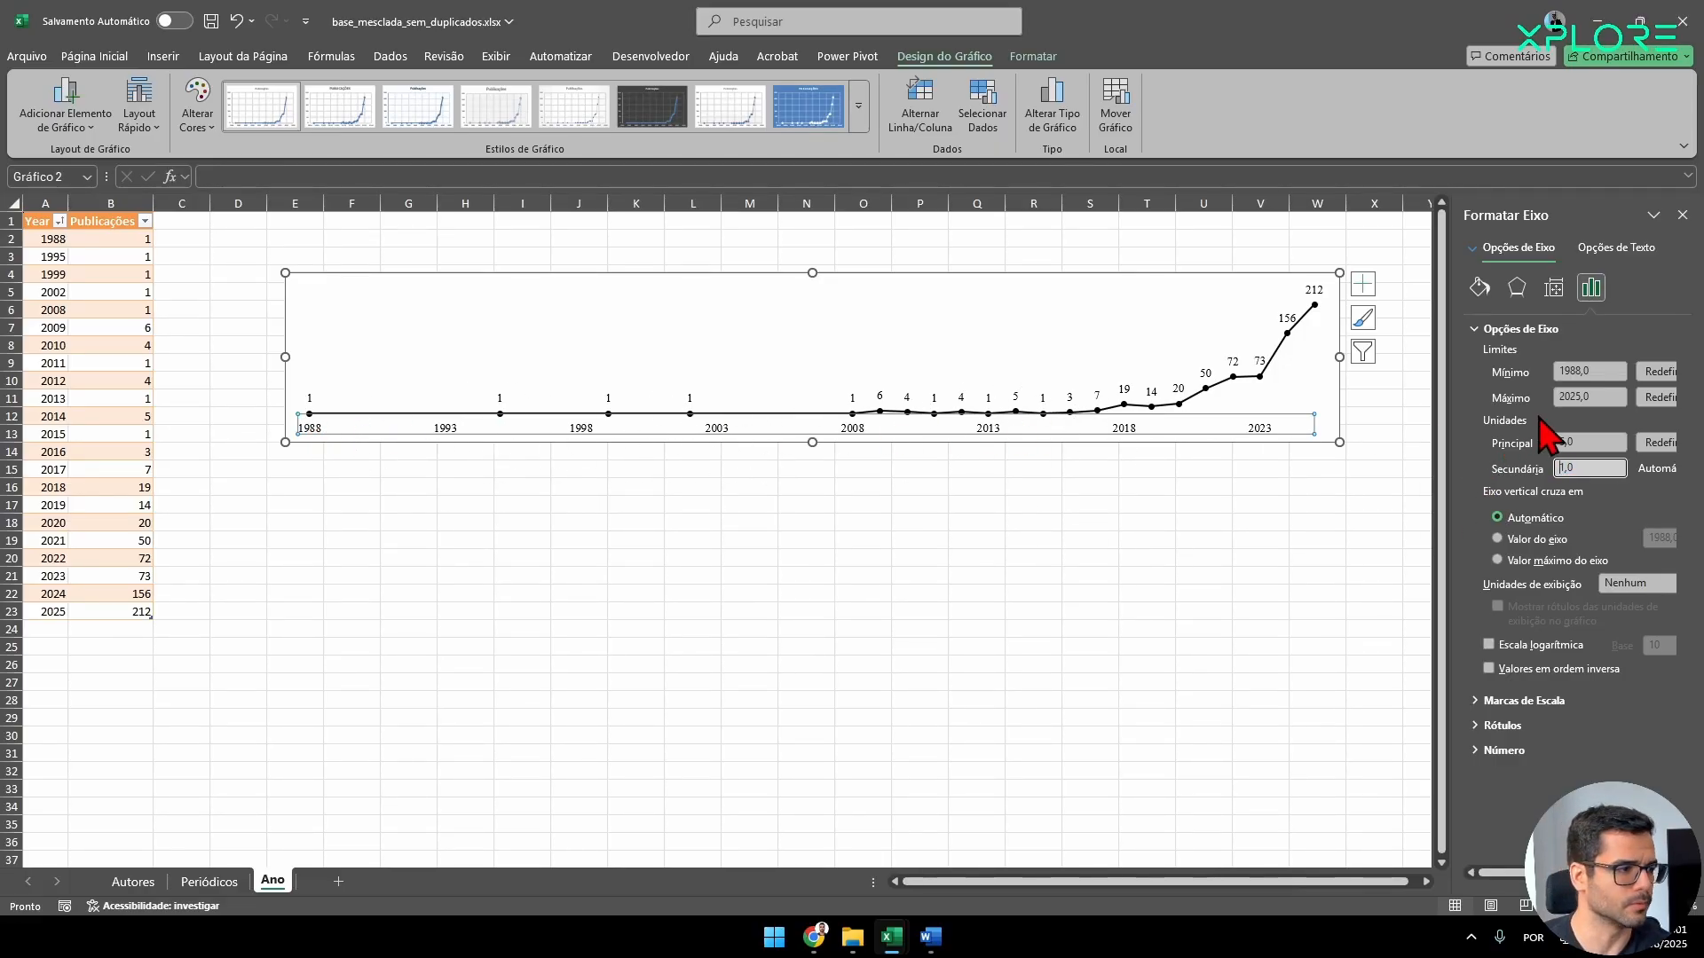
# Set the minimum of the year axis to 1985.
pyautogui.click(1587, 371)
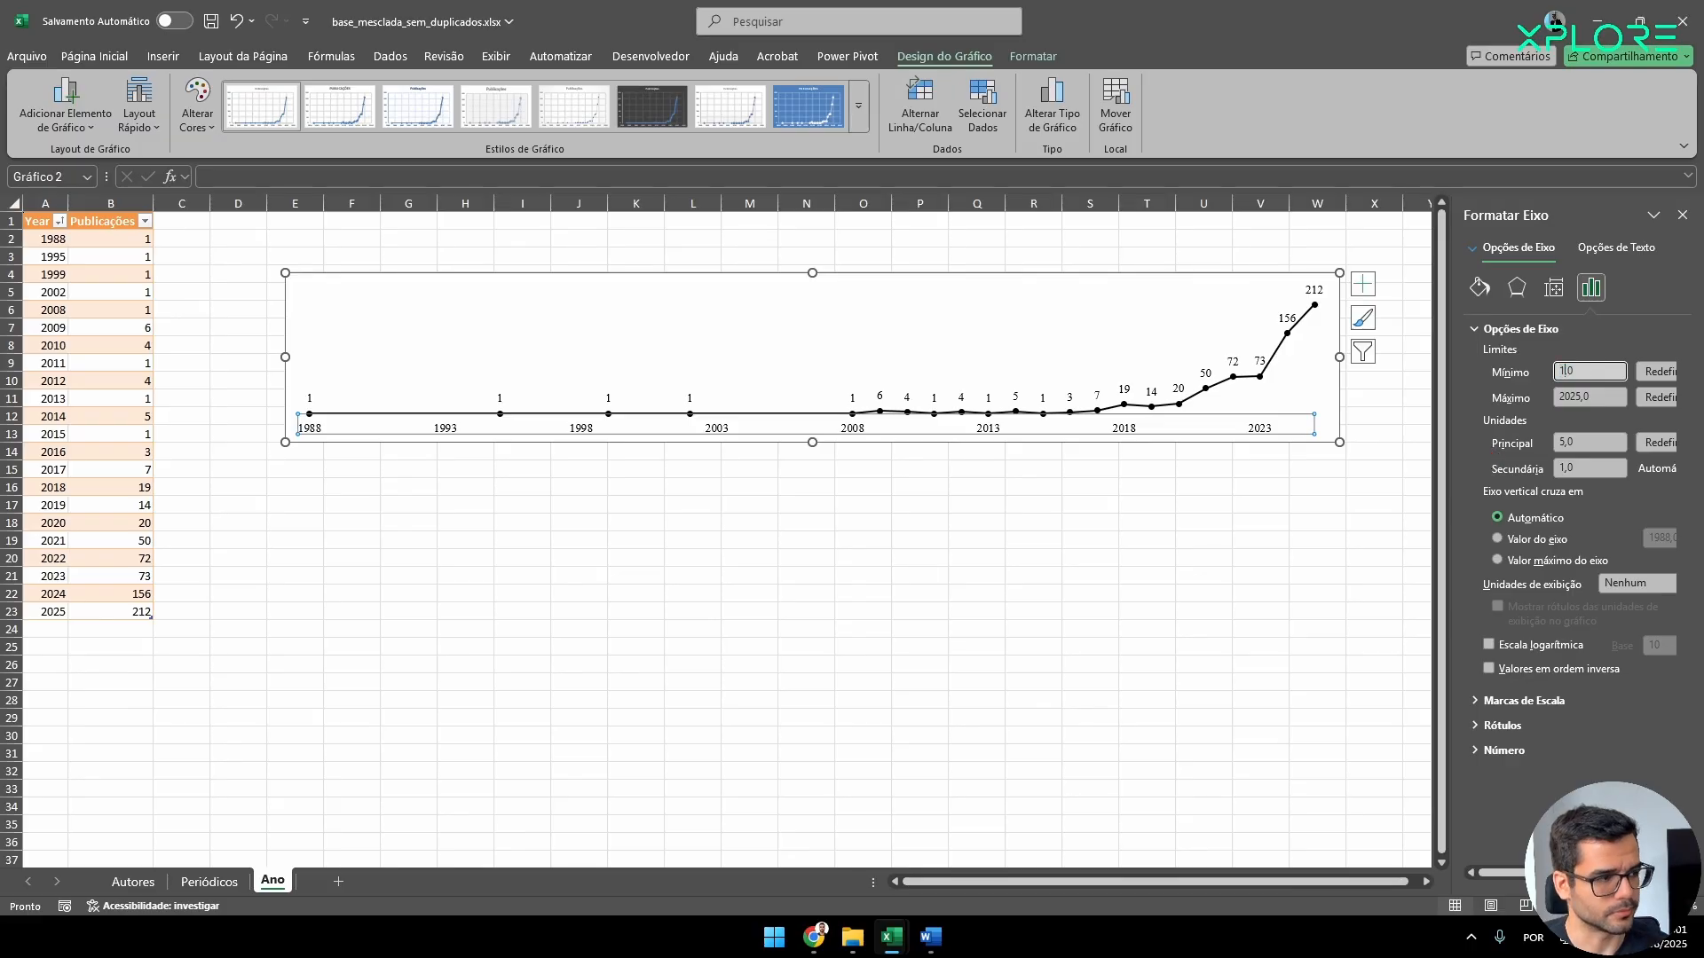
pyautogui.write('1985')
pyautogui.press('Return')
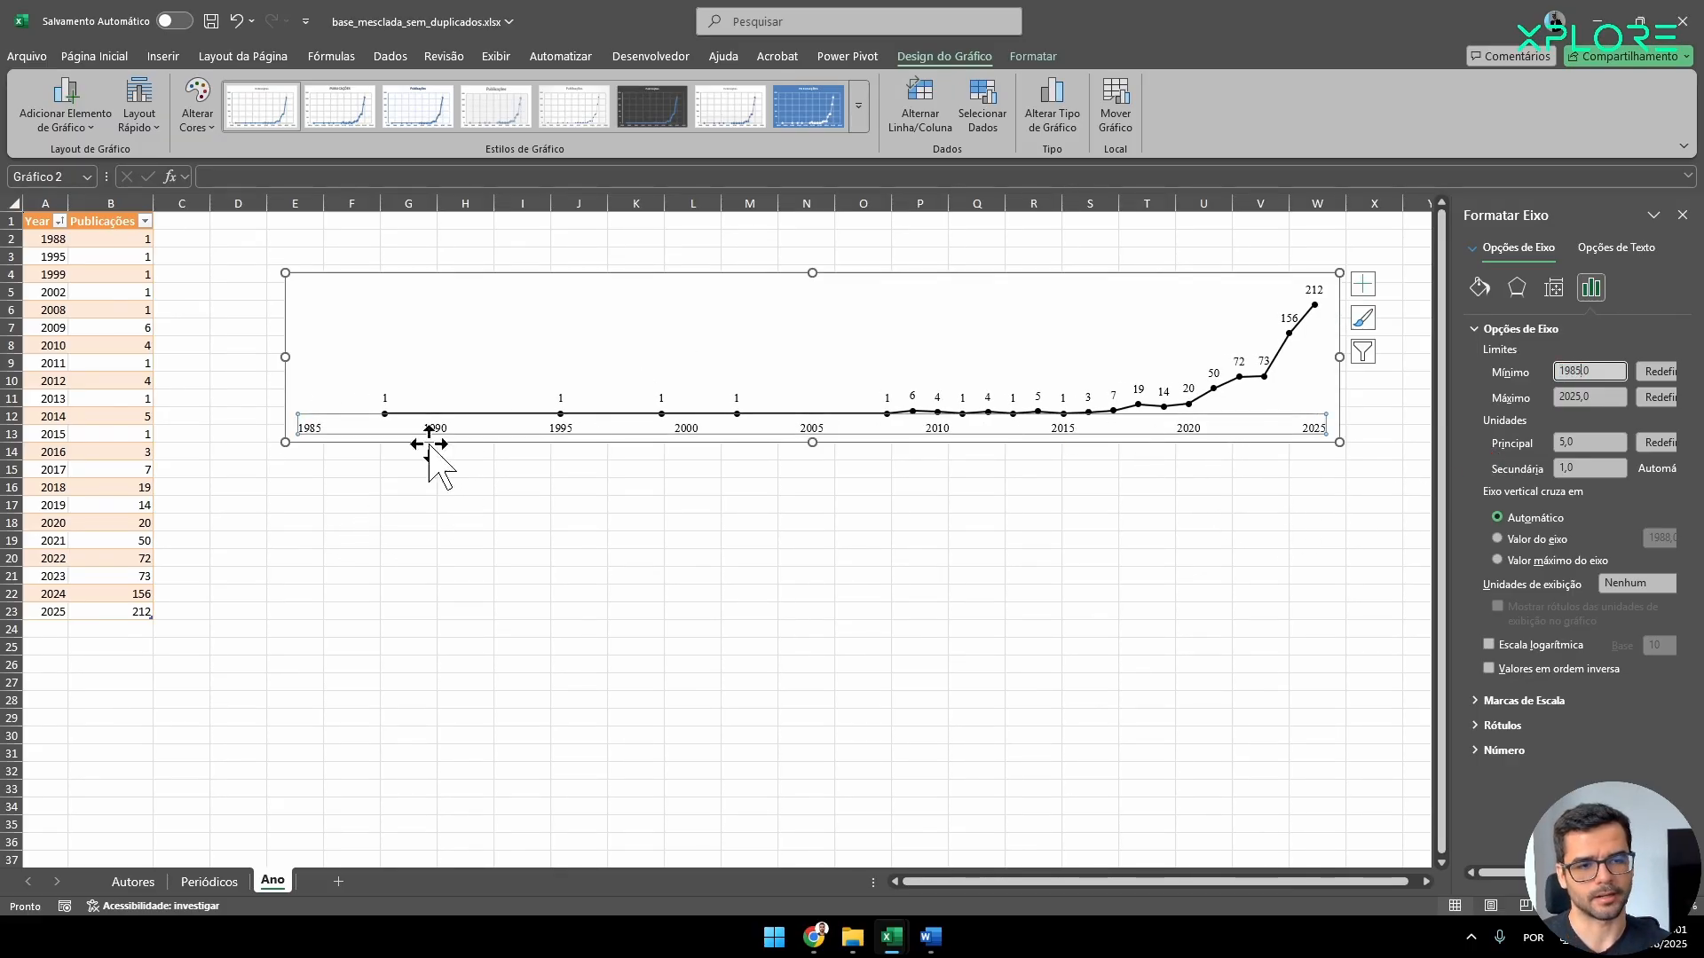
# Narrow the chart to about 11.7 cm wide and move it next to the Year and Publicações table.
pyautogui.click(366, 293)
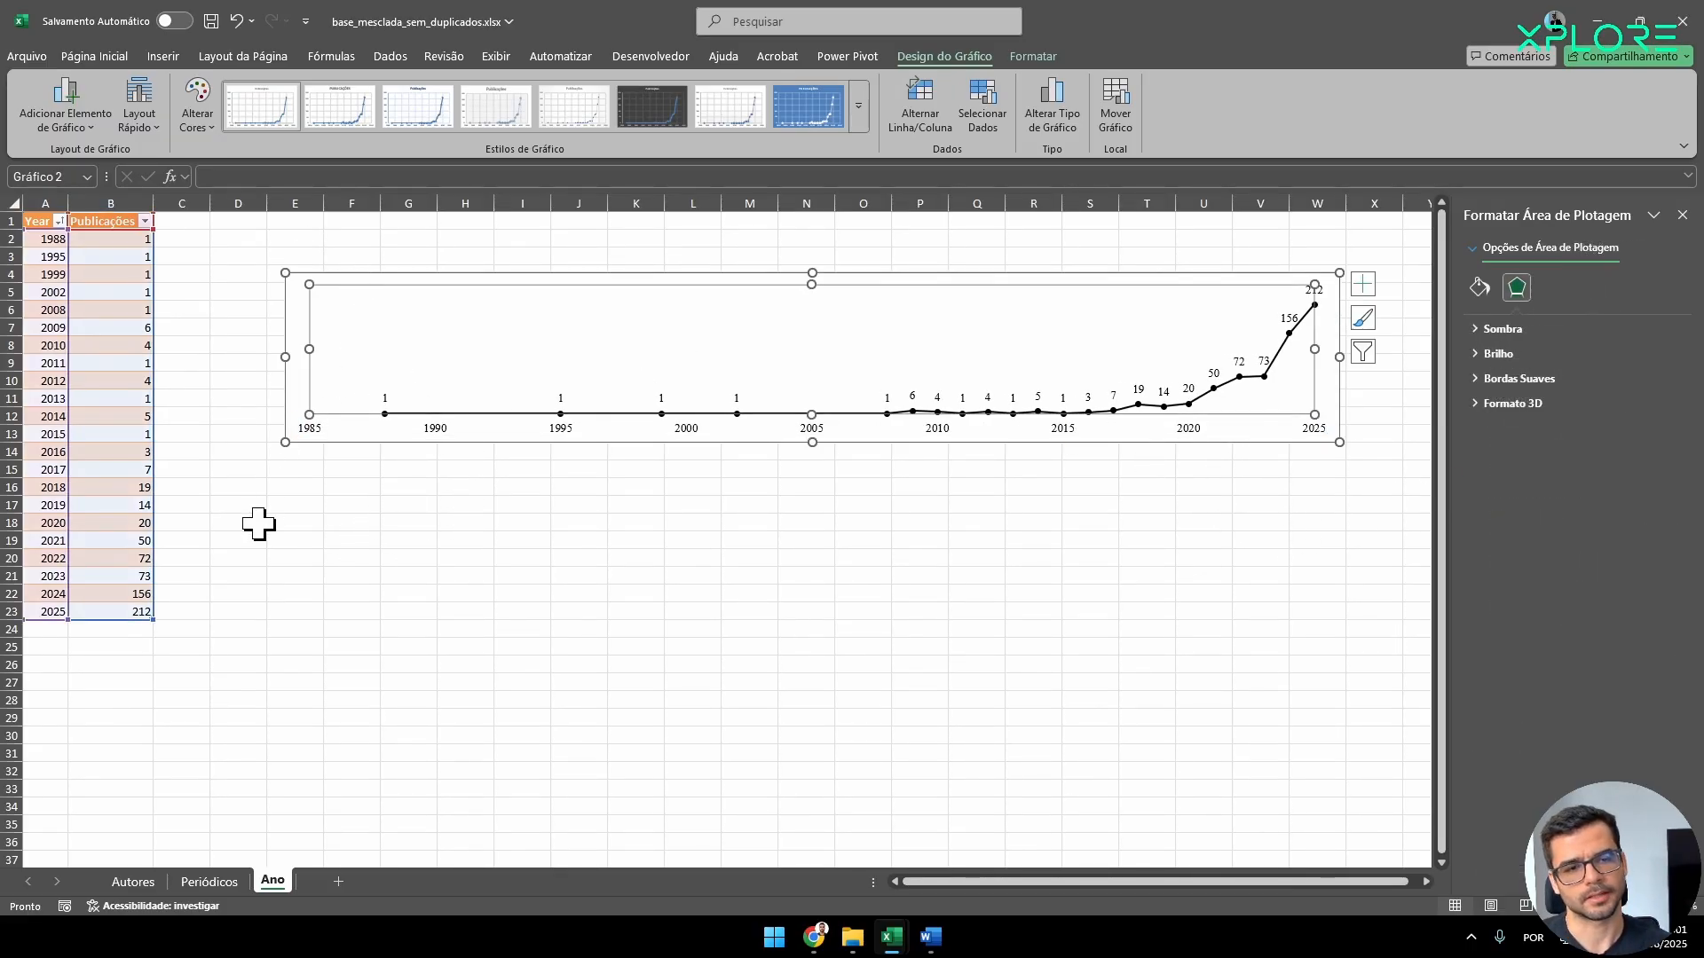
pyautogui.click(285, 358)
pyautogui.moveTo(749, 382); pyautogui.dragTo(998, 368)
pyautogui.click(1083, 287)
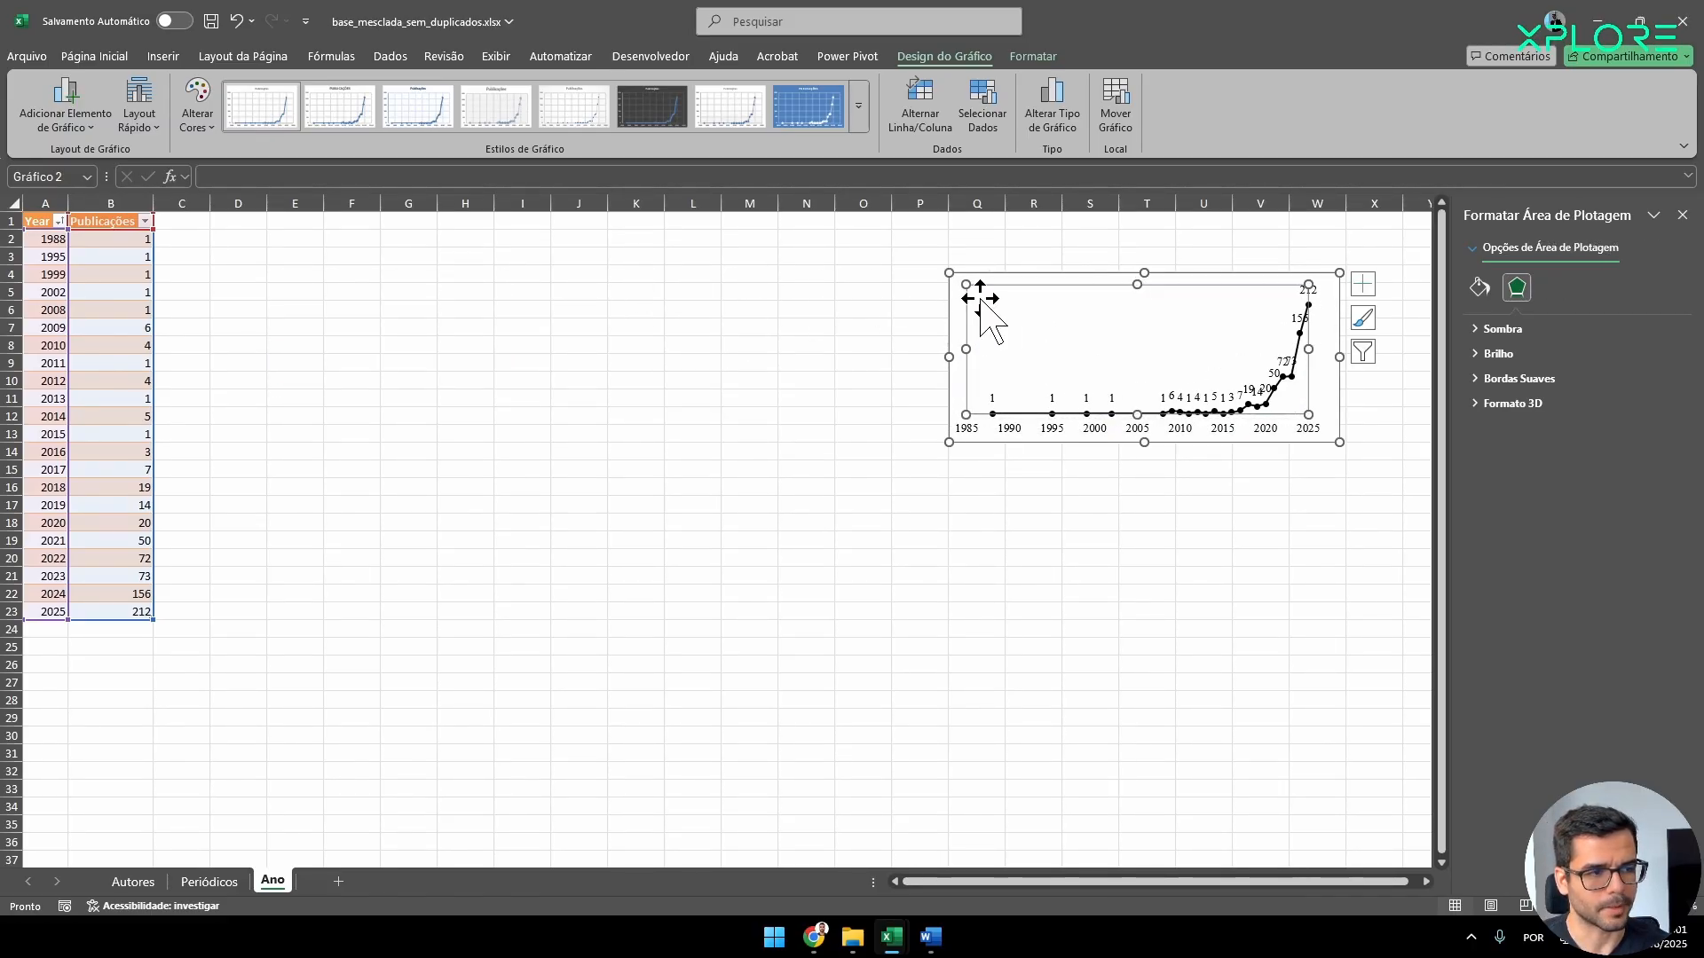
pyautogui.moveTo(996, 281); pyautogui.dragTo(284, 280)
pyautogui.click(275, 559)
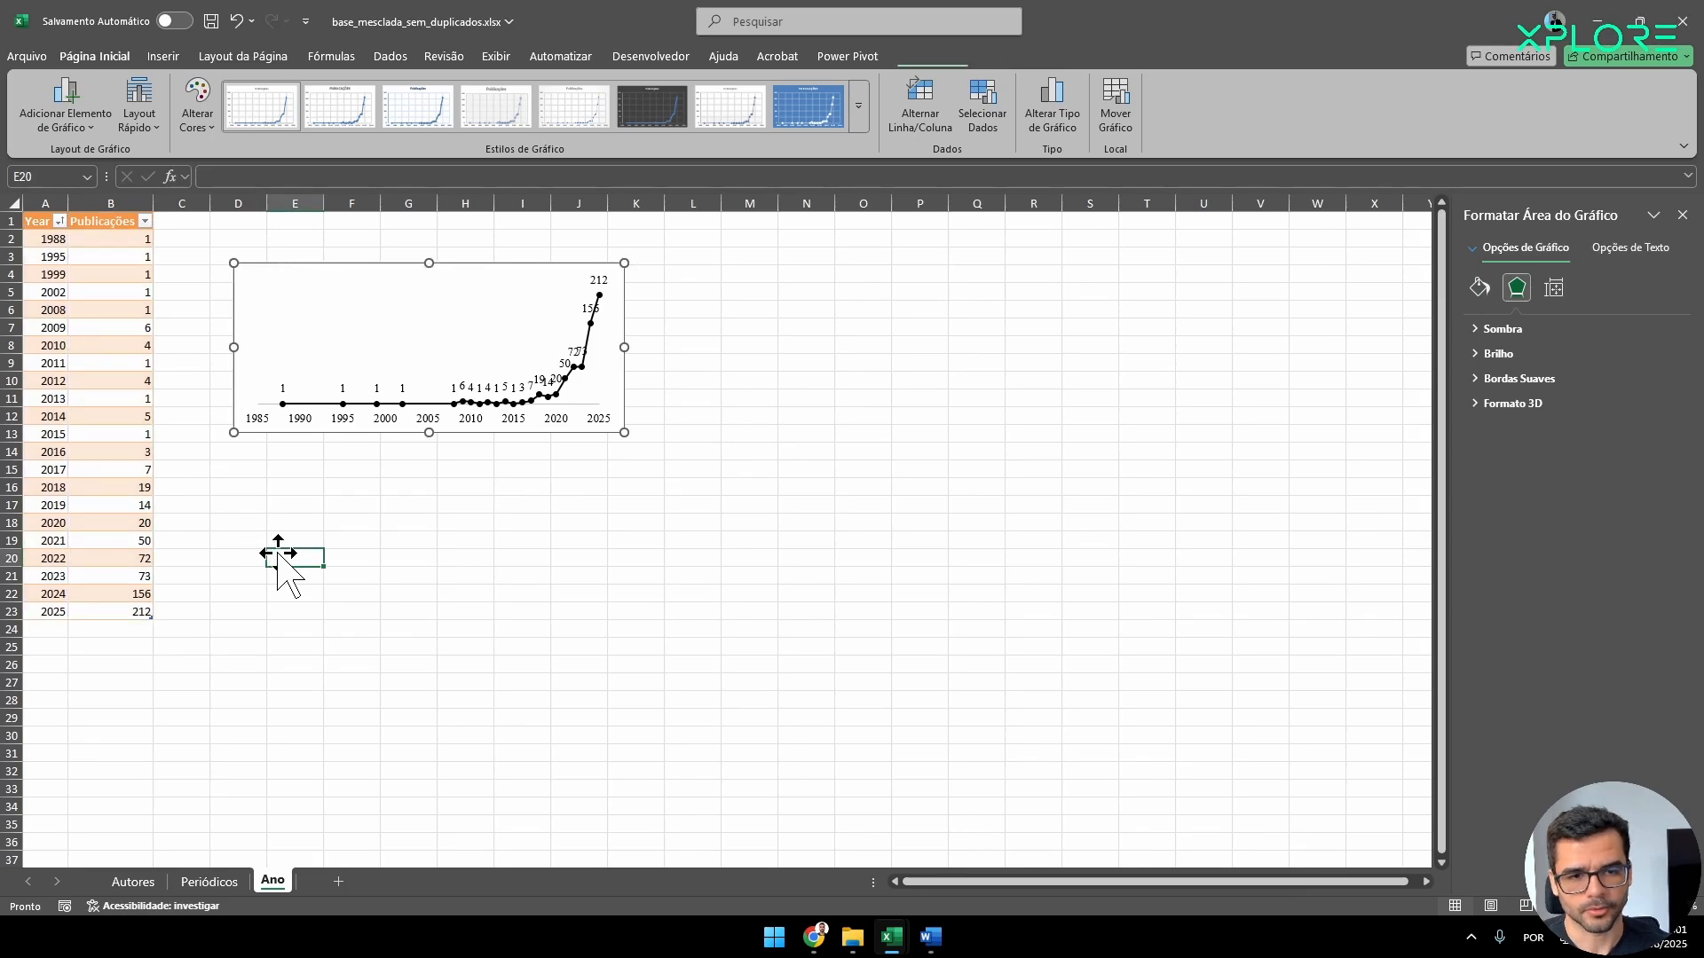
# Remove the outline around the chart area.
pyautogui.click(256, 424)
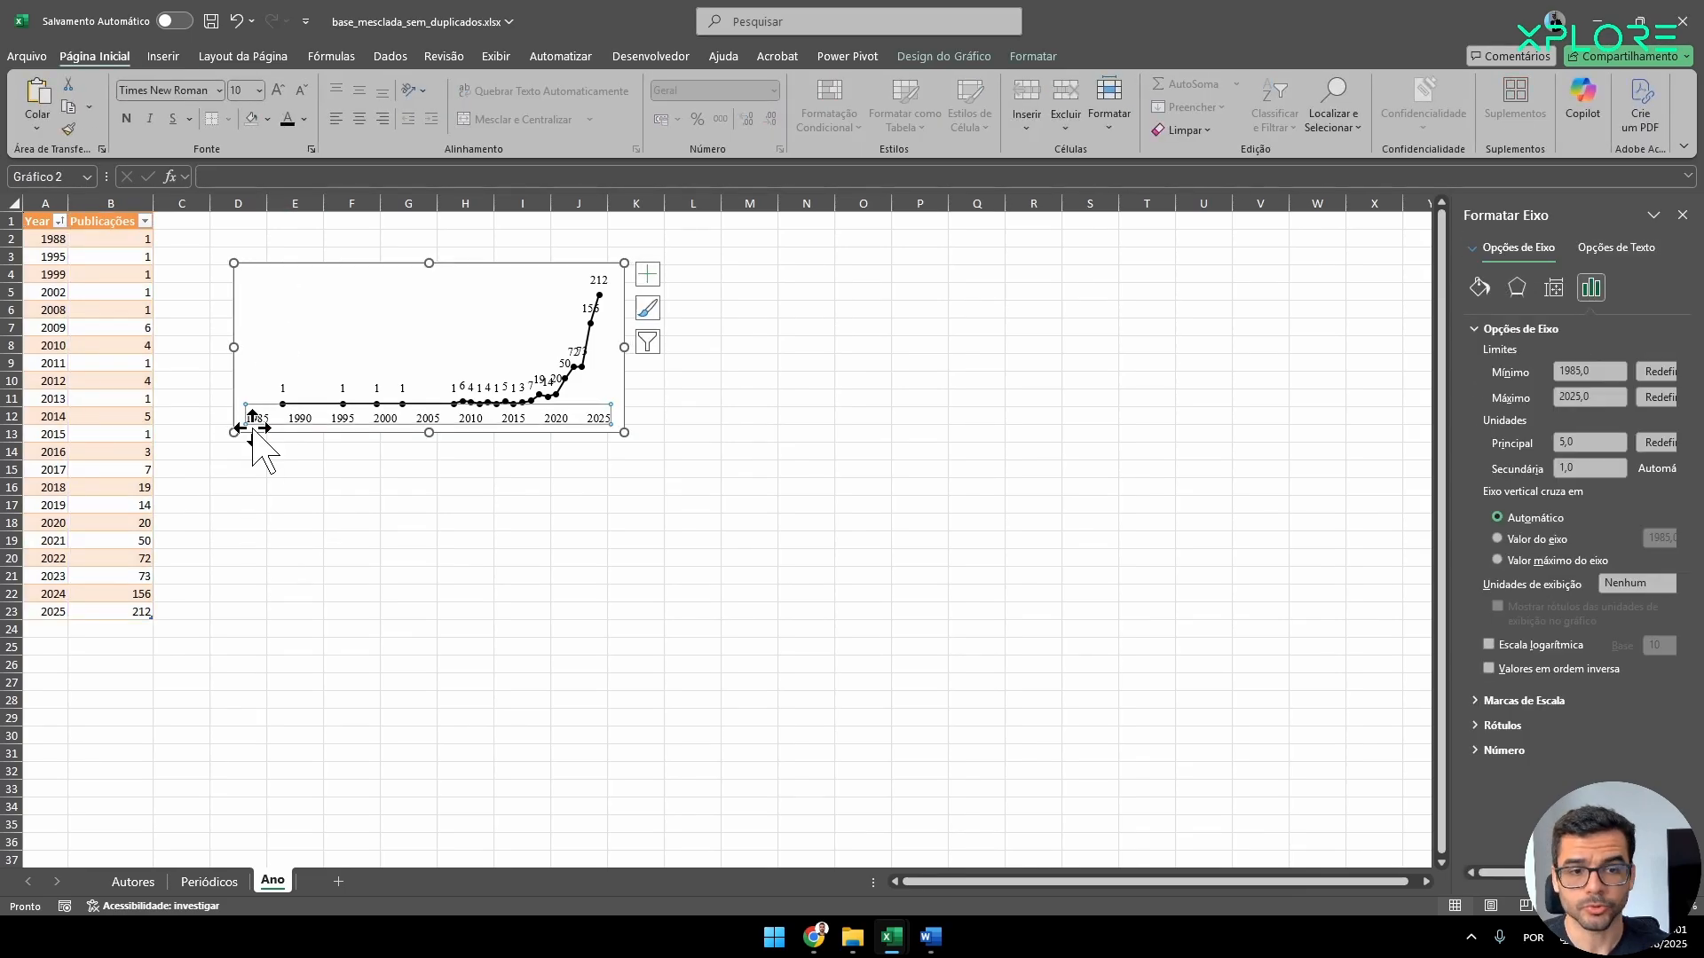
pyautogui.click(331, 370)
pyautogui.click(1030, 57)
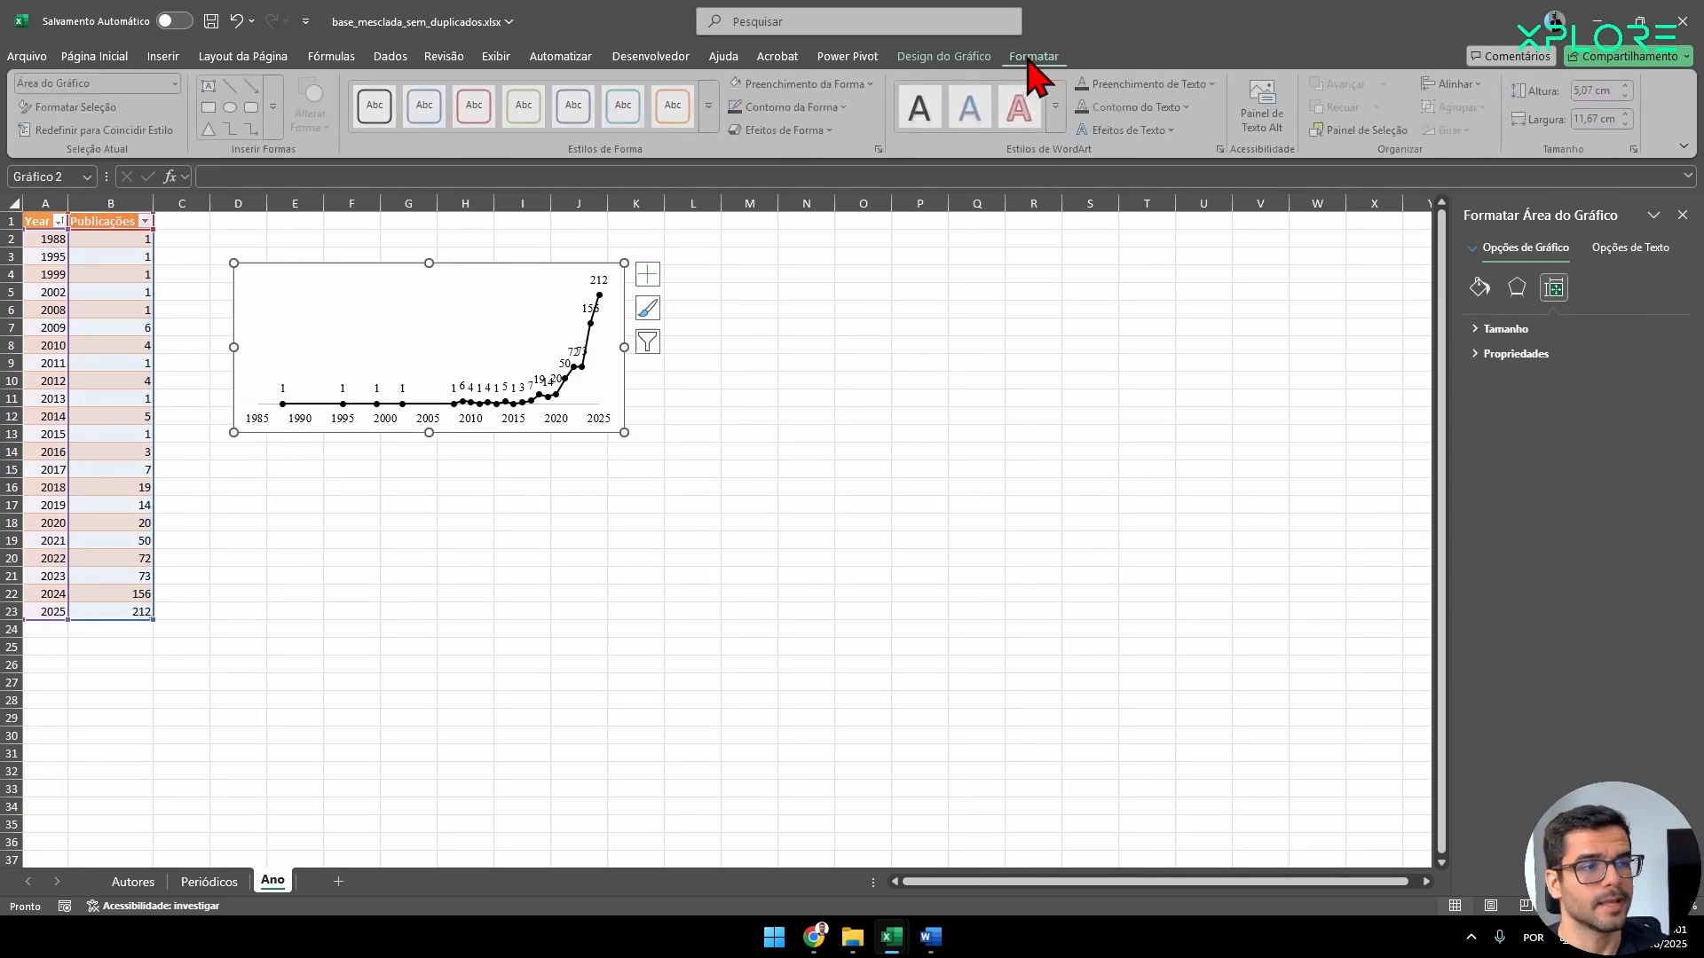
pyautogui.click(791, 109)
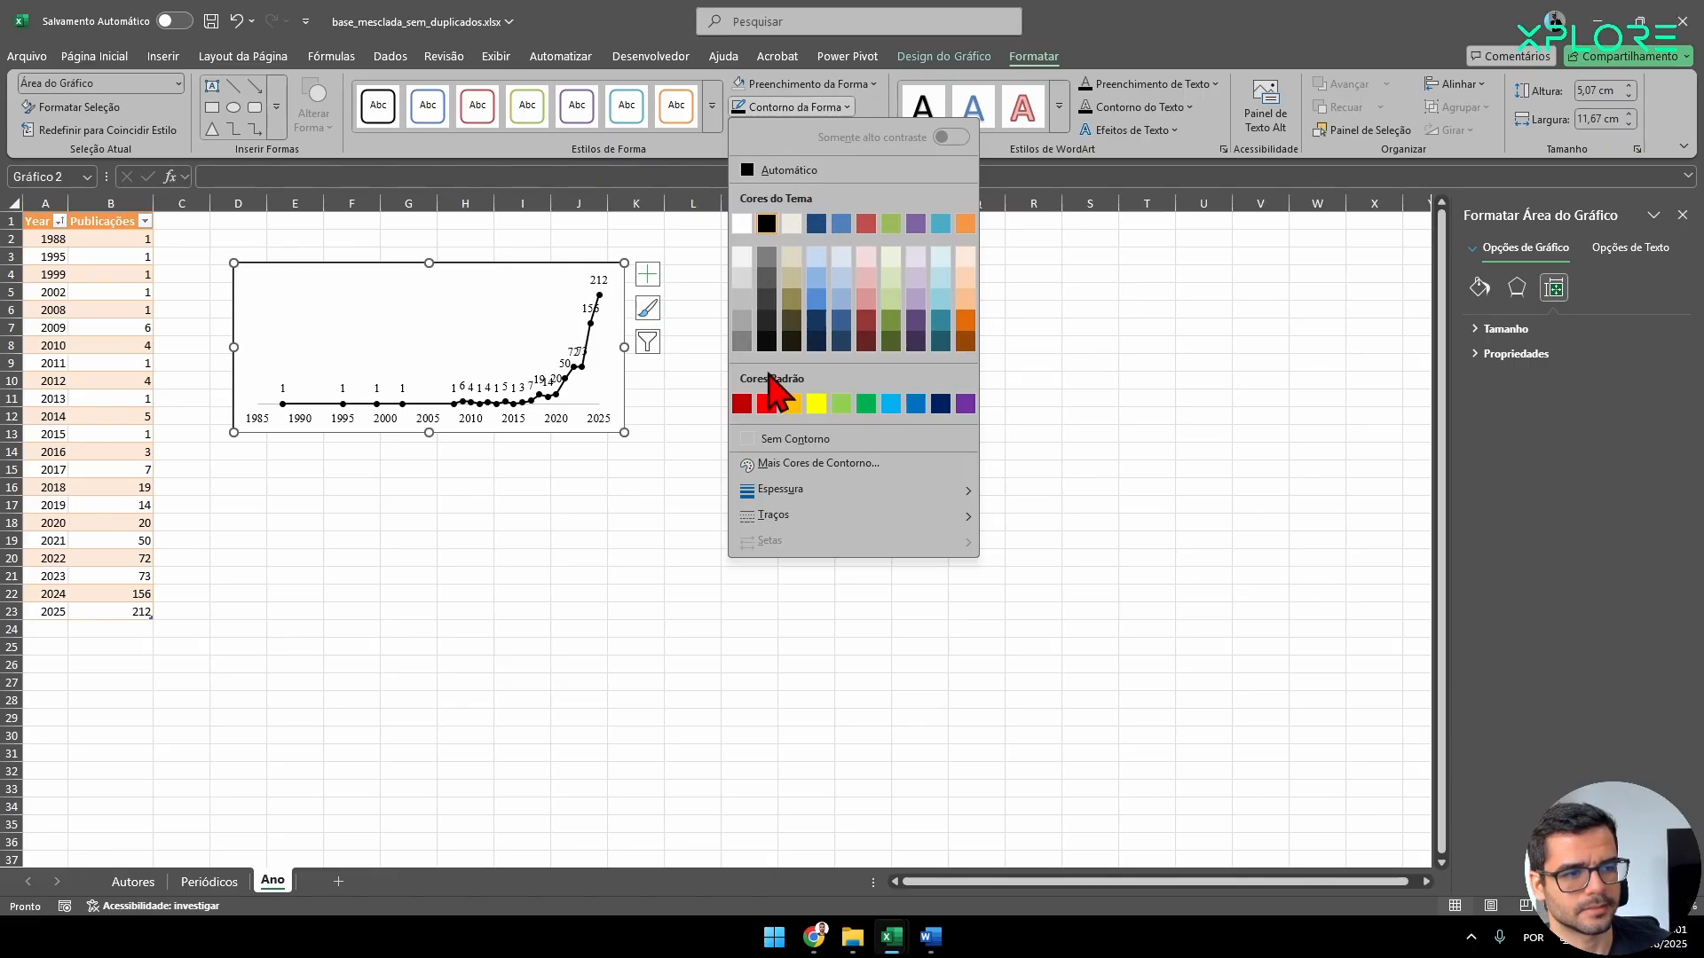
pyautogui.click(781, 441)
pyautogui.click(400, 521)
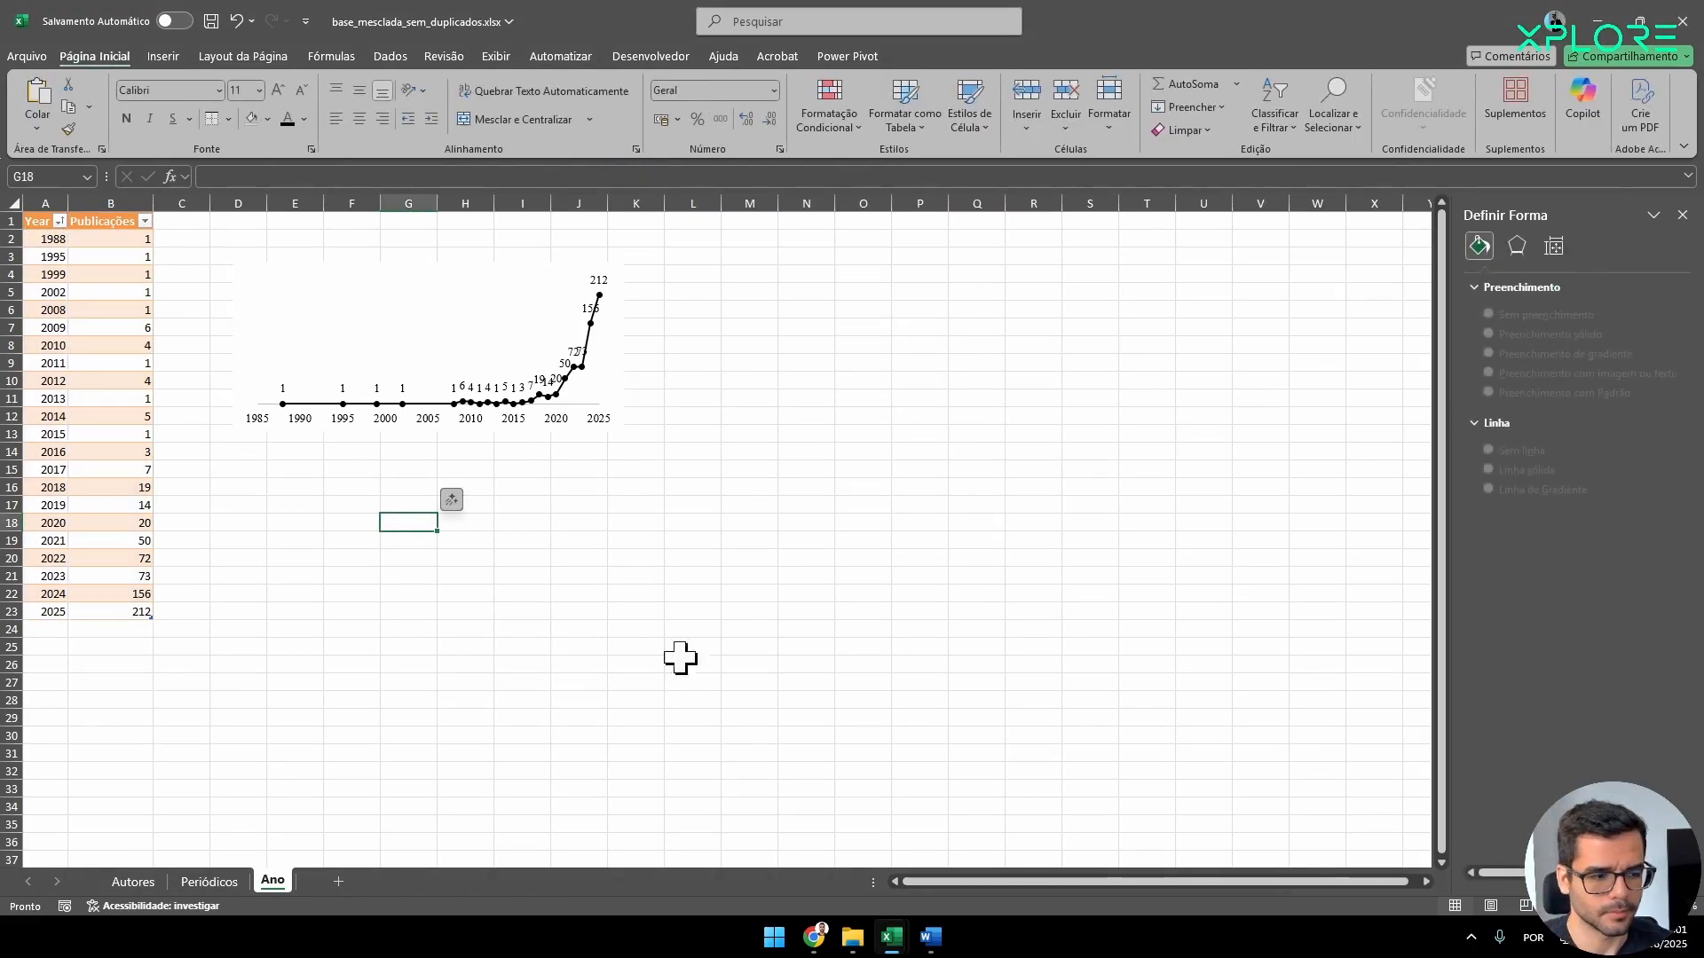
# Switch to Document2 in Word and select the chart pasted below the authors table.
pyautogui.moveTo(930, 937)
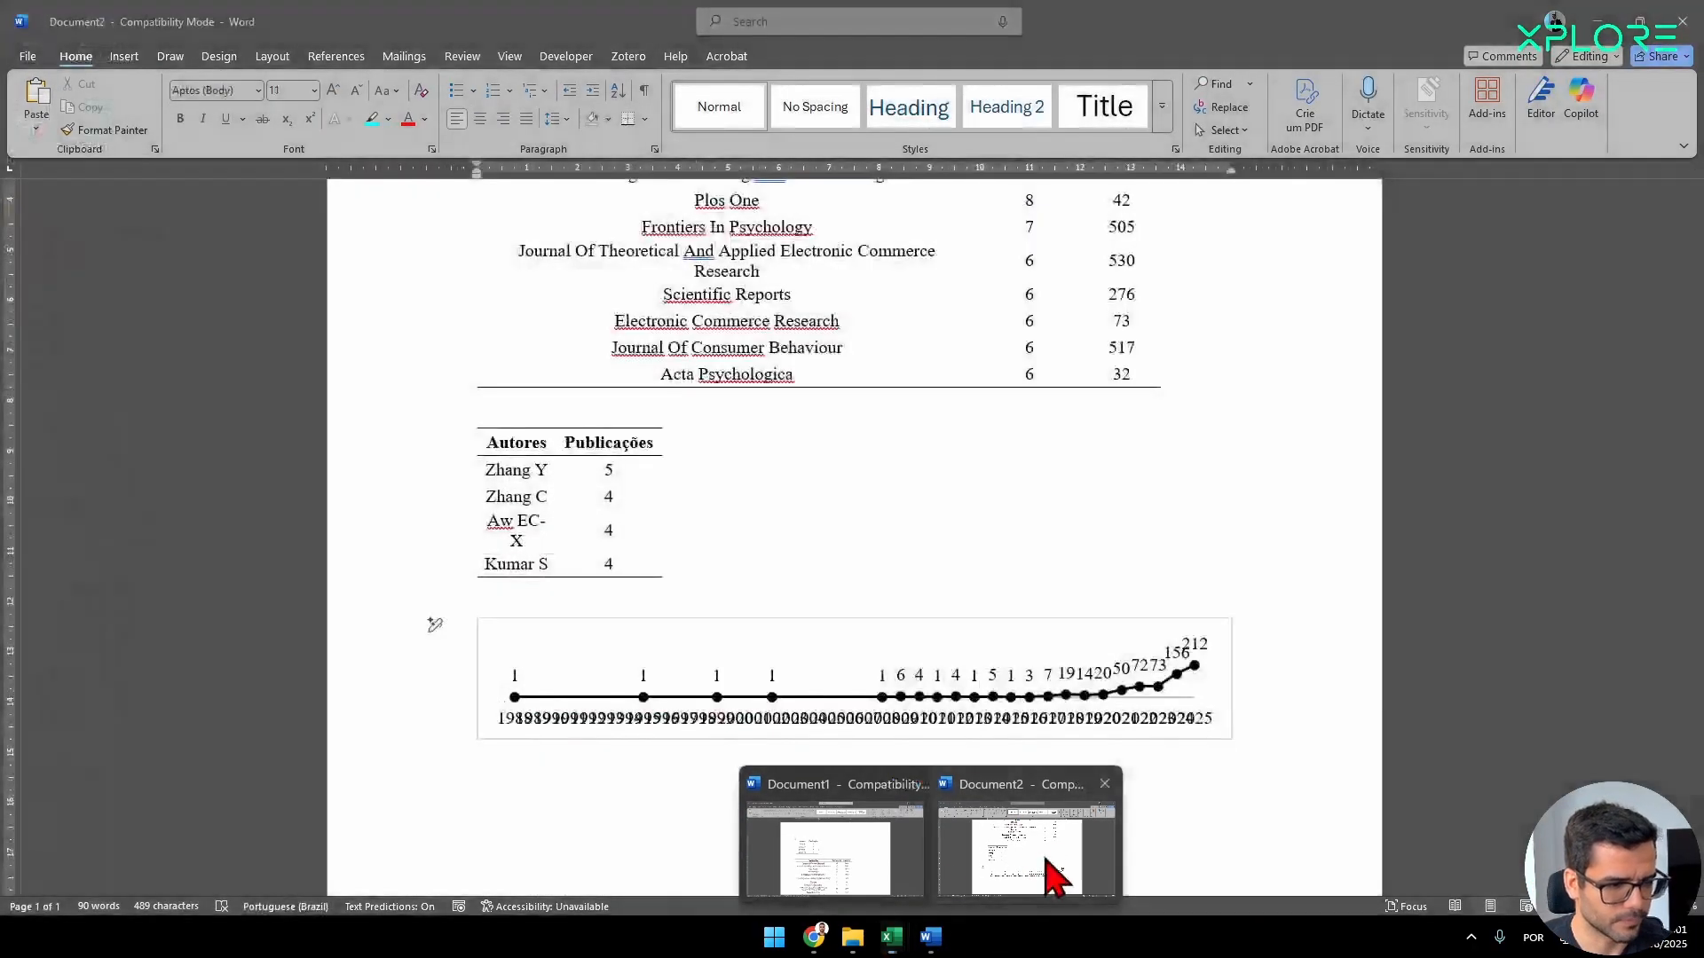
pyautogui.click(1045, 878)
pyautogui.click(487, 654)
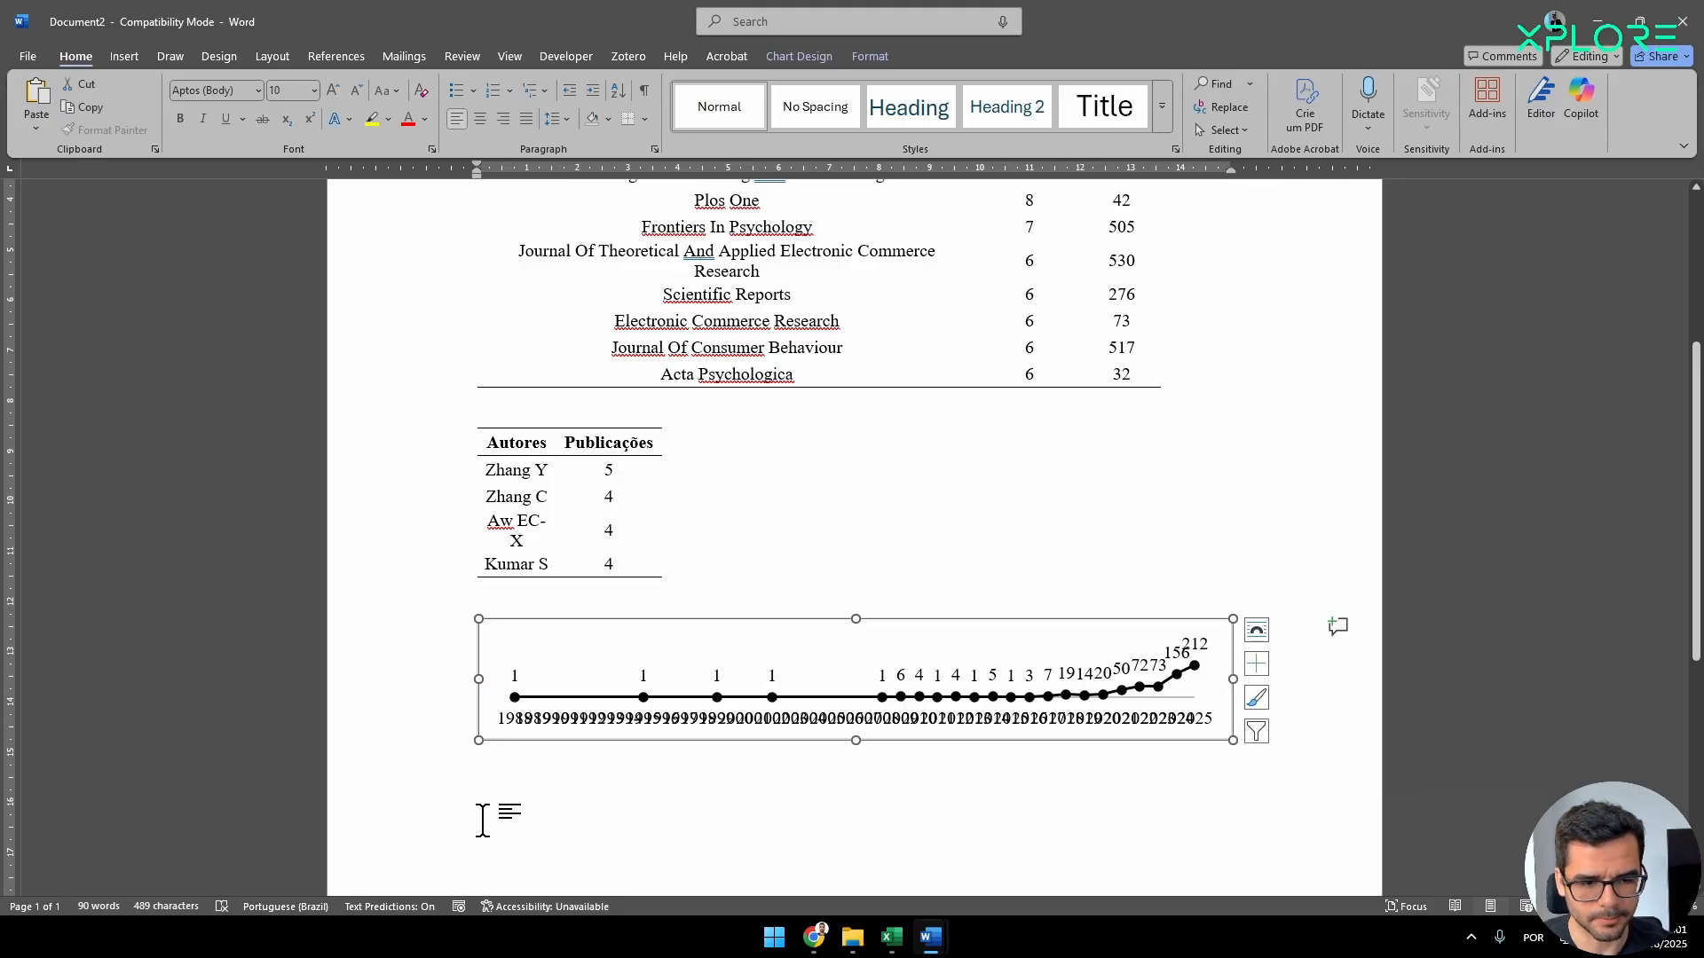
# Copy the yearly publications chart from the Ano sheet of base_mesclada_sem_duplicados.xlsx in Excel and paste it over the stretched chart in Document2 in Word.
pyautogui.hotkey('alt', 'Tab')
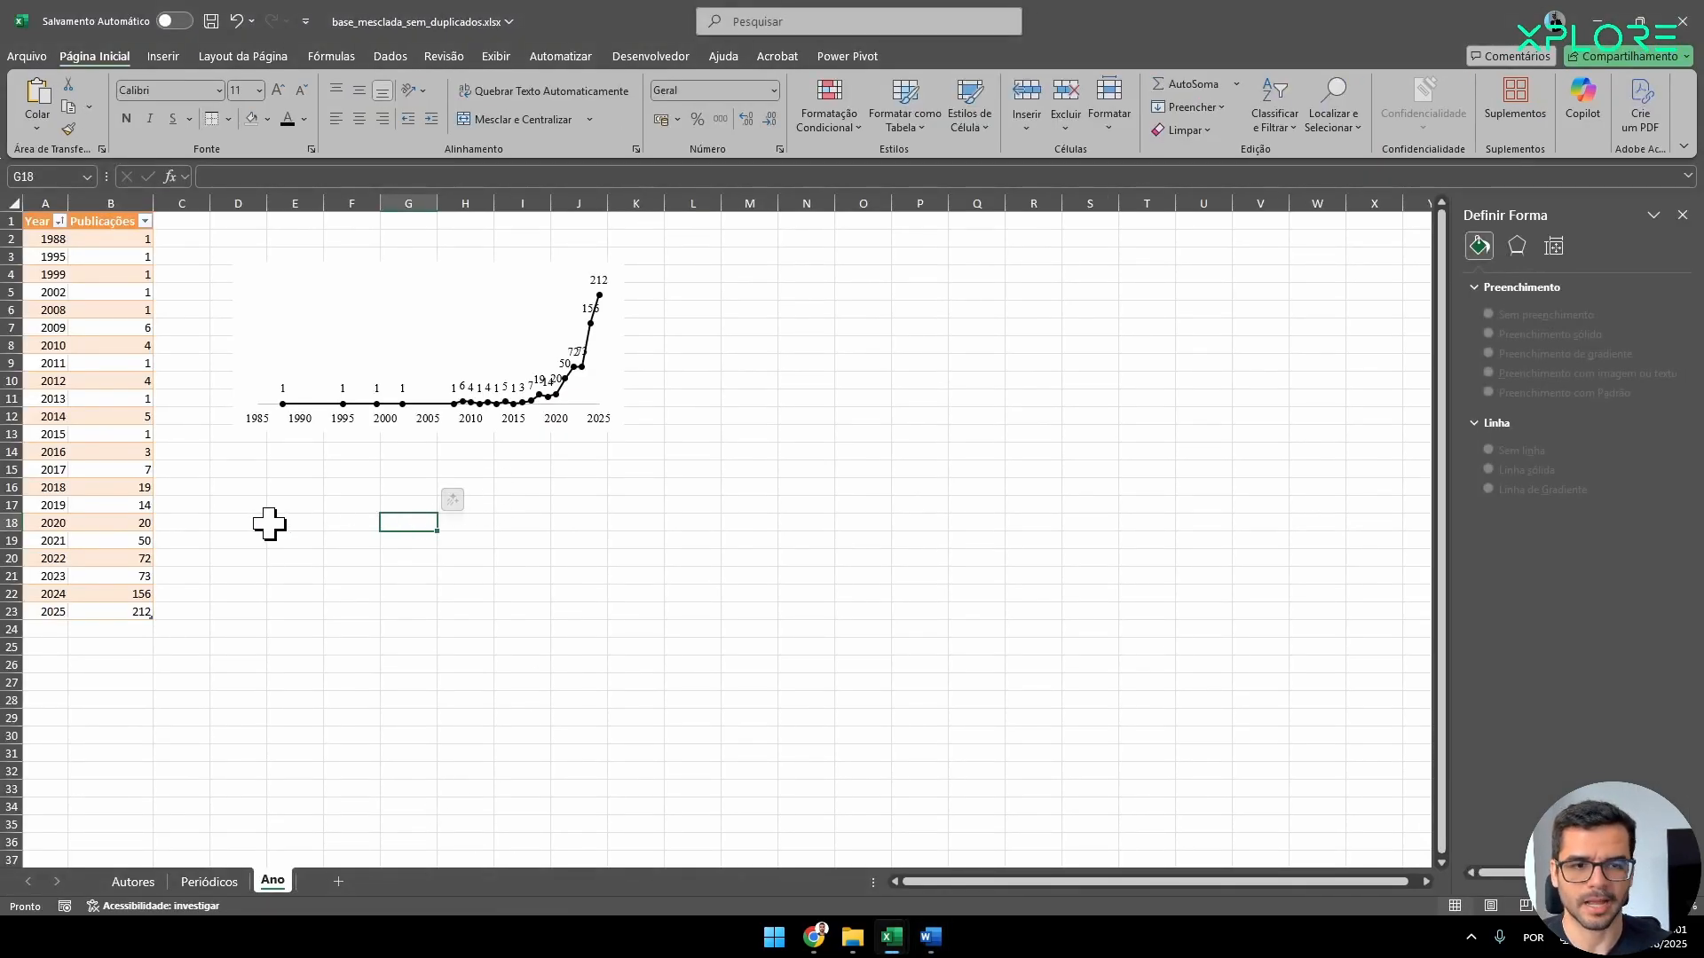
pyautogui.click(252, 328)
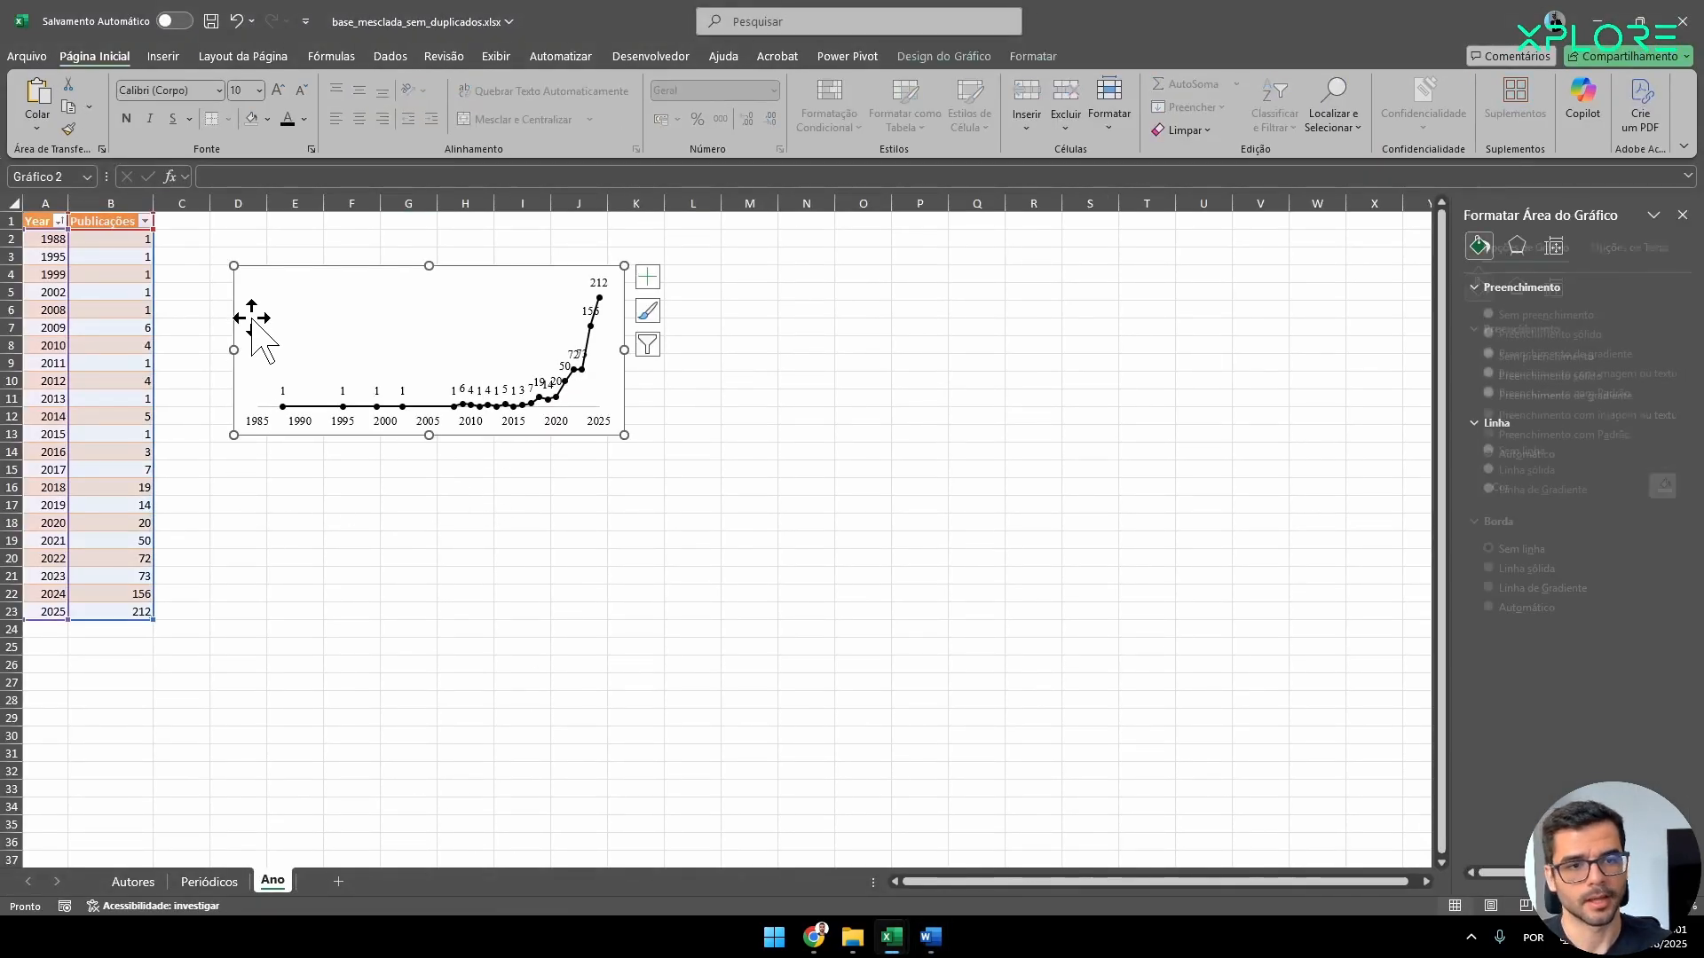
pyautogui.click(1033, 56)
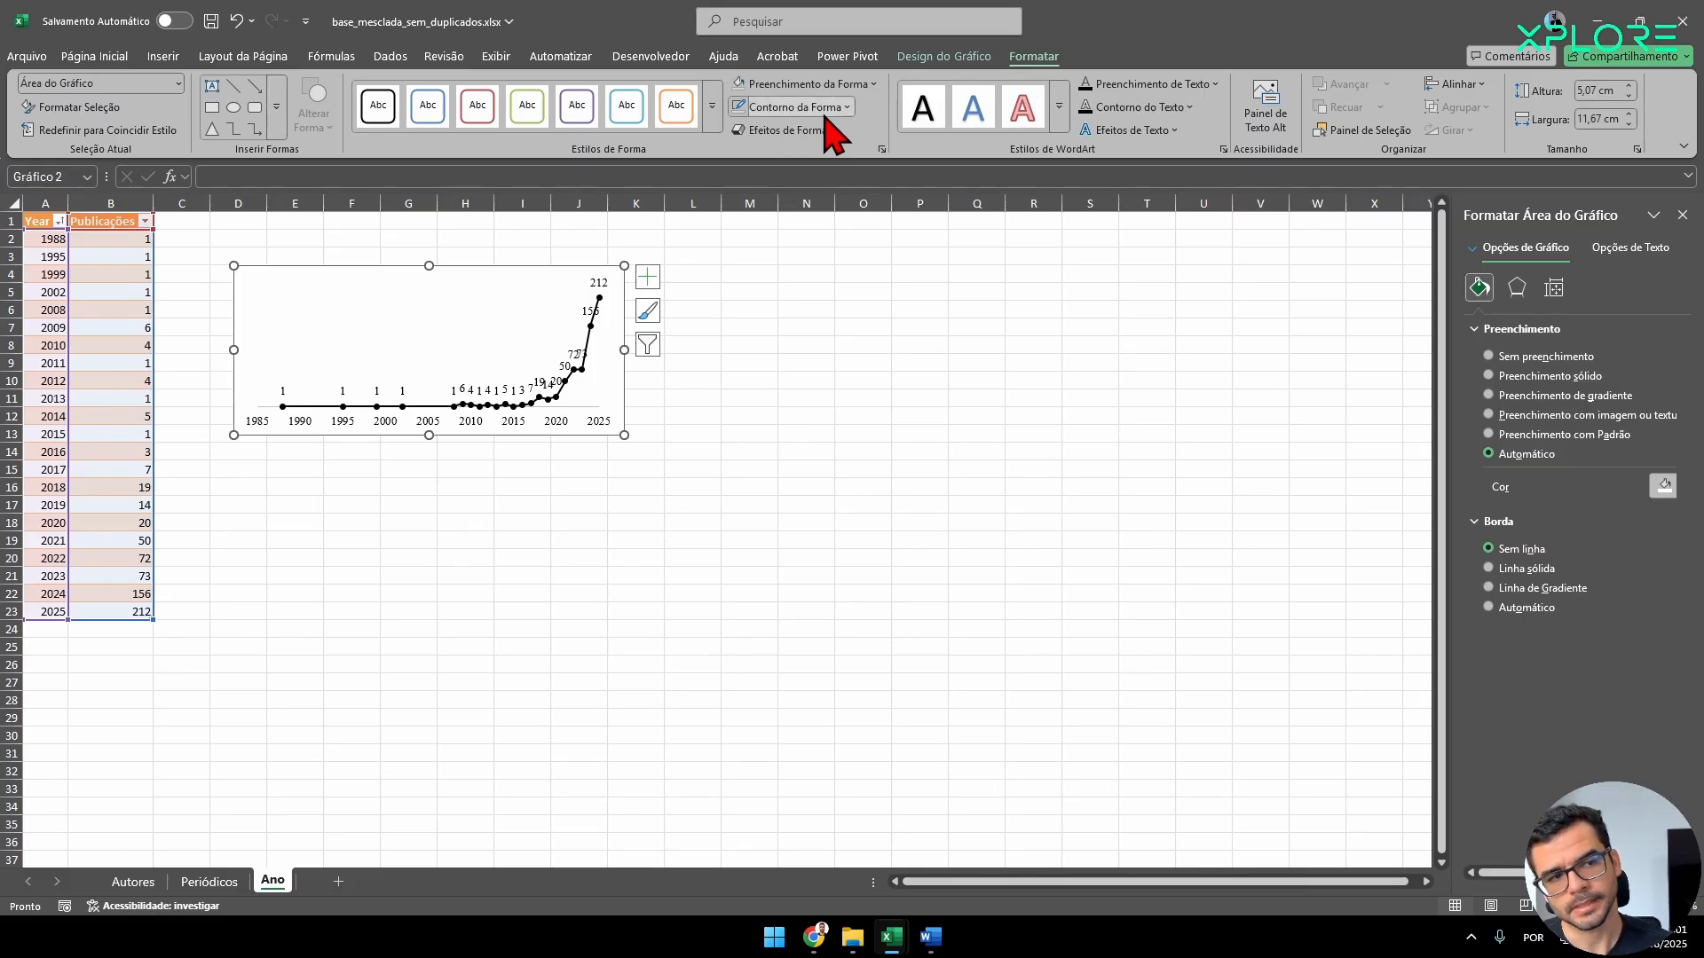
pyautogui.click(796, 107)
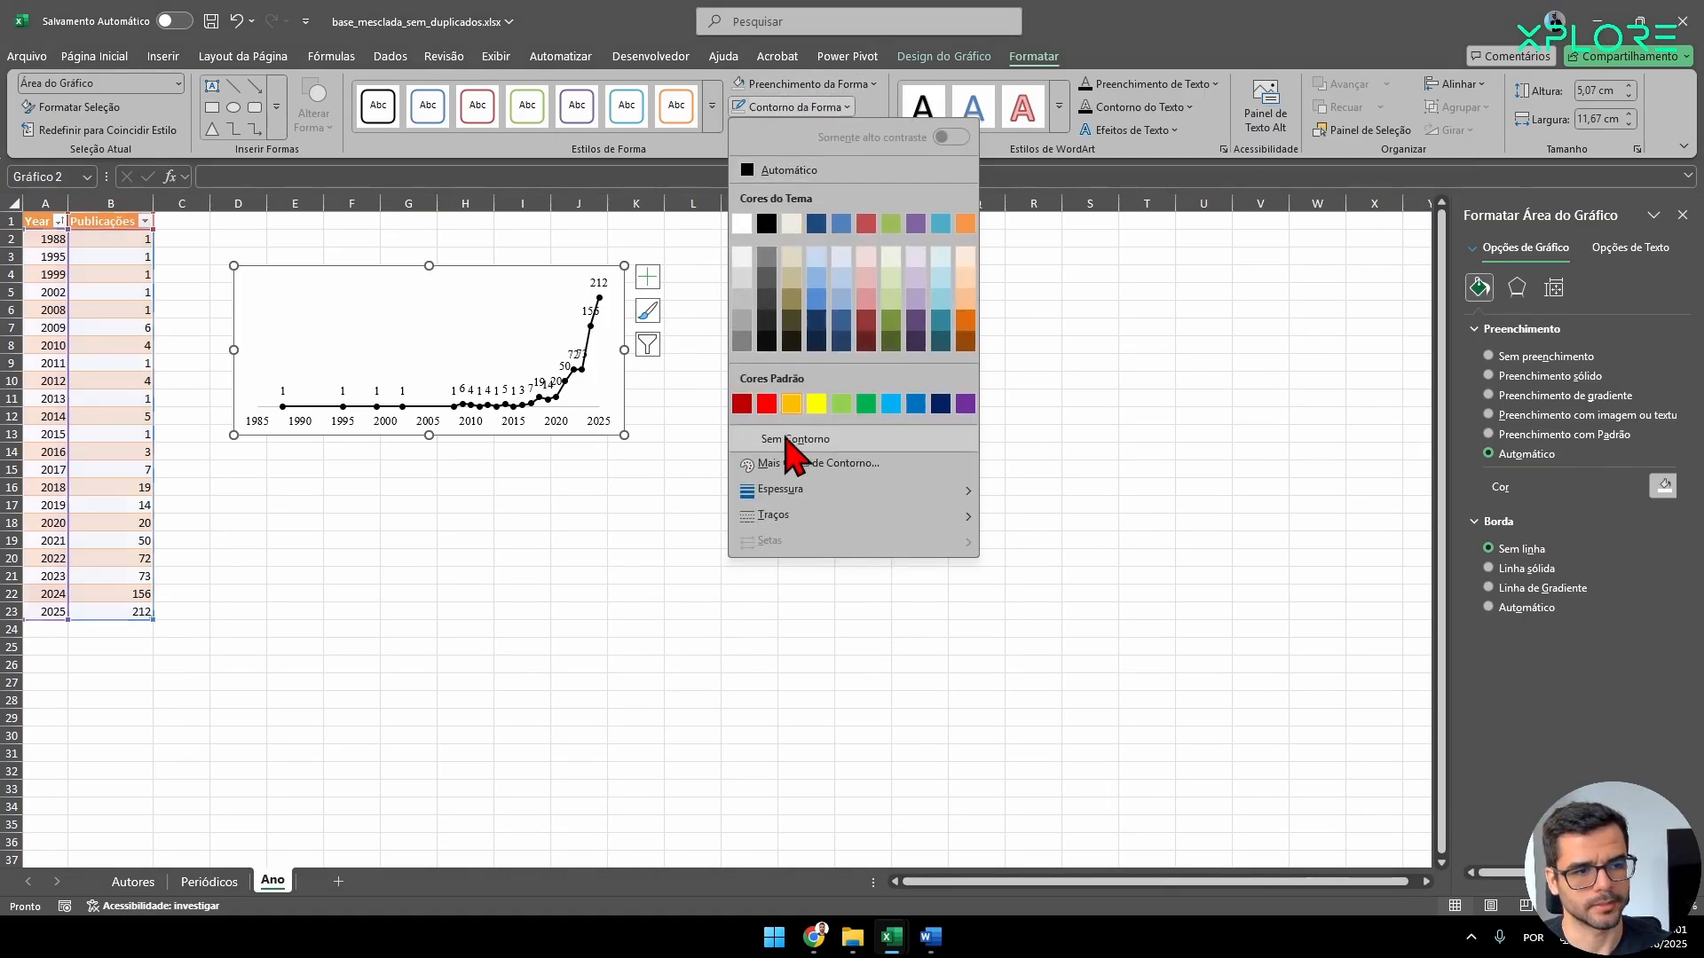
pyautogui.click(614, 430)
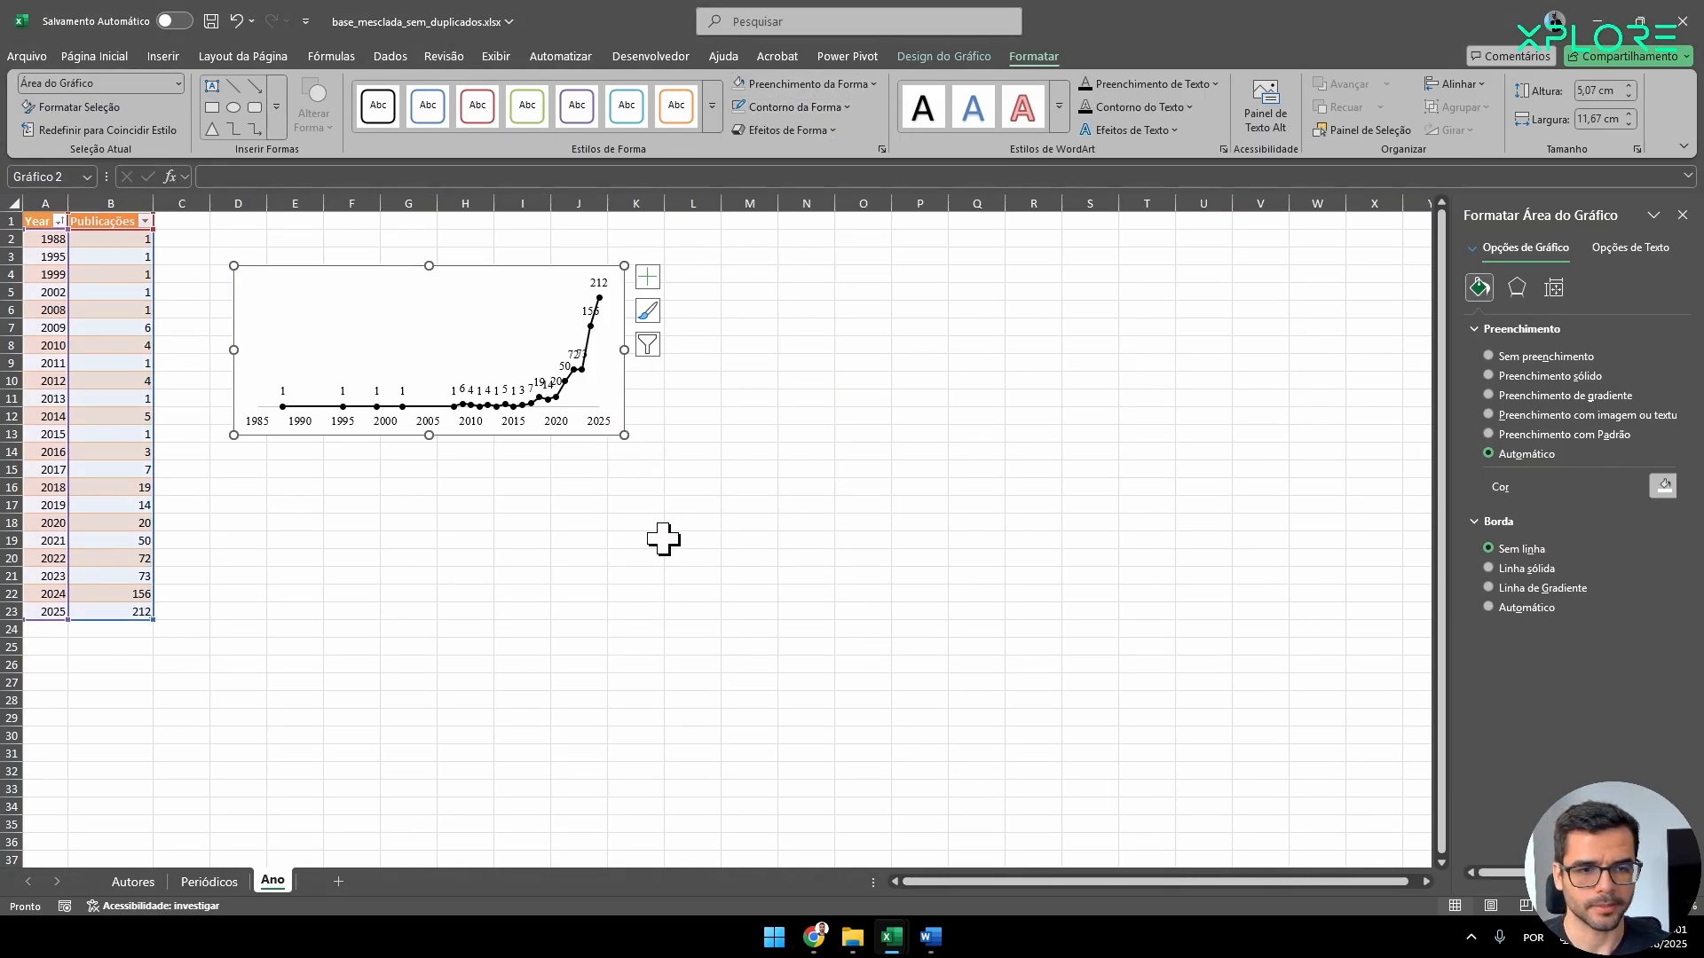
pyautogui.hotkey('alt', 'Tab')
pyautogui.hotkey('ctrl', 'v')
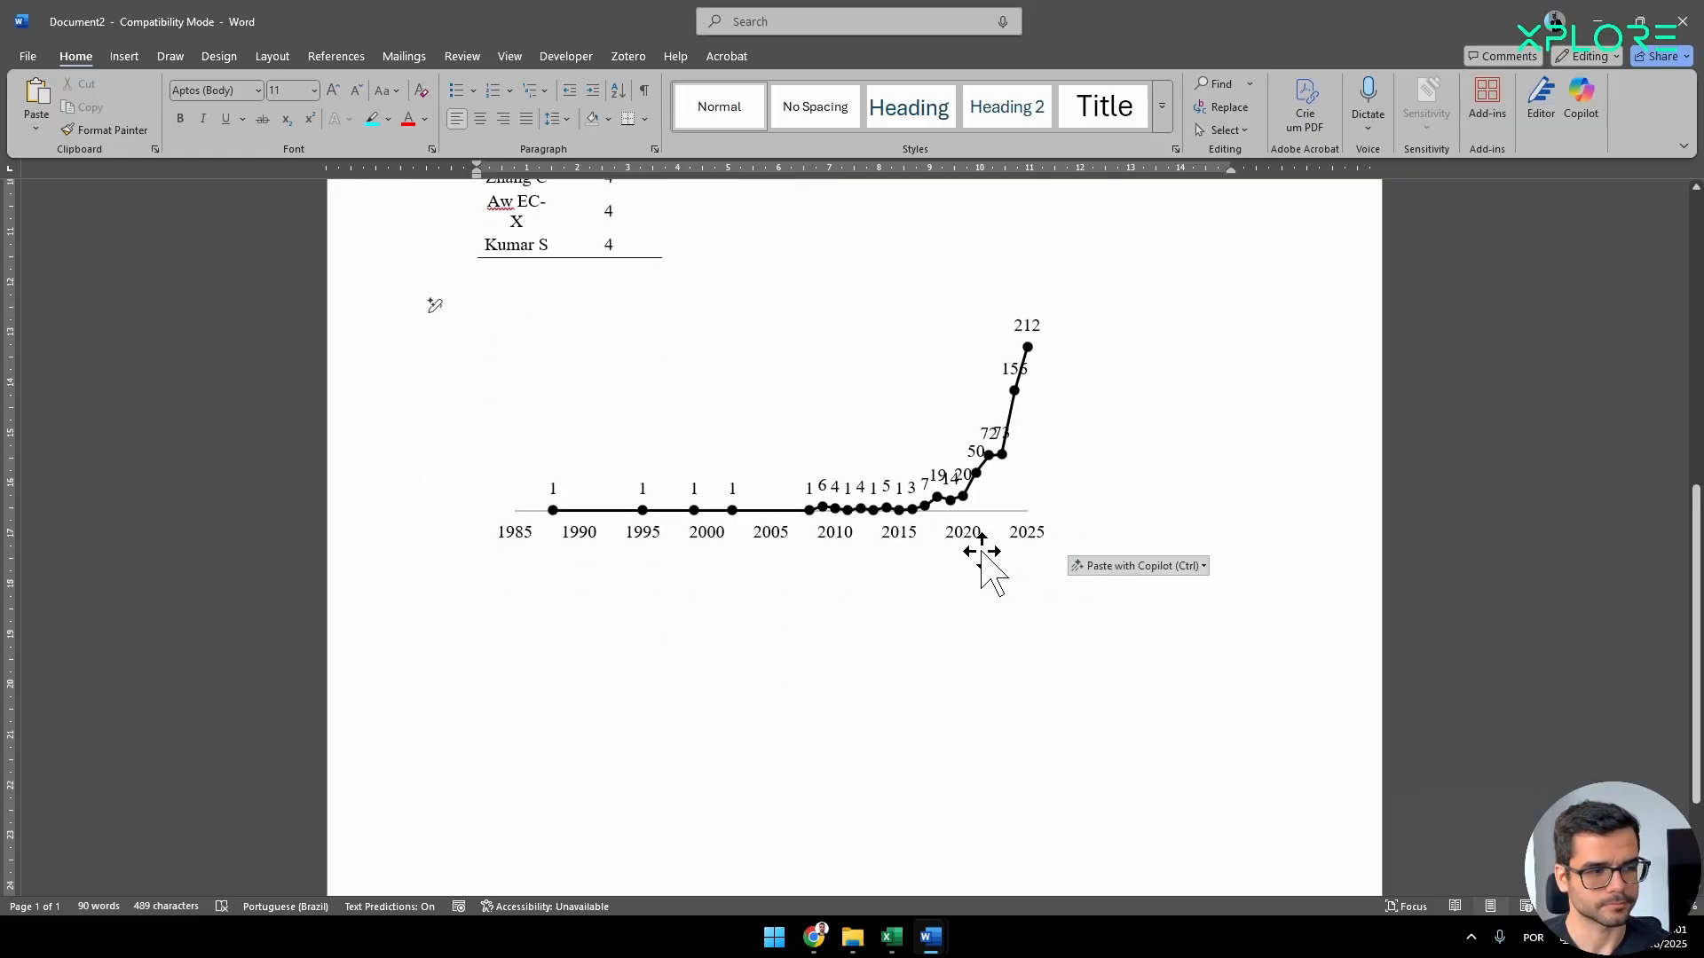
# Widen the pasted chart below the authors table so its right edge reaches the page's right text margin.
pyautogui.click(982, 554)
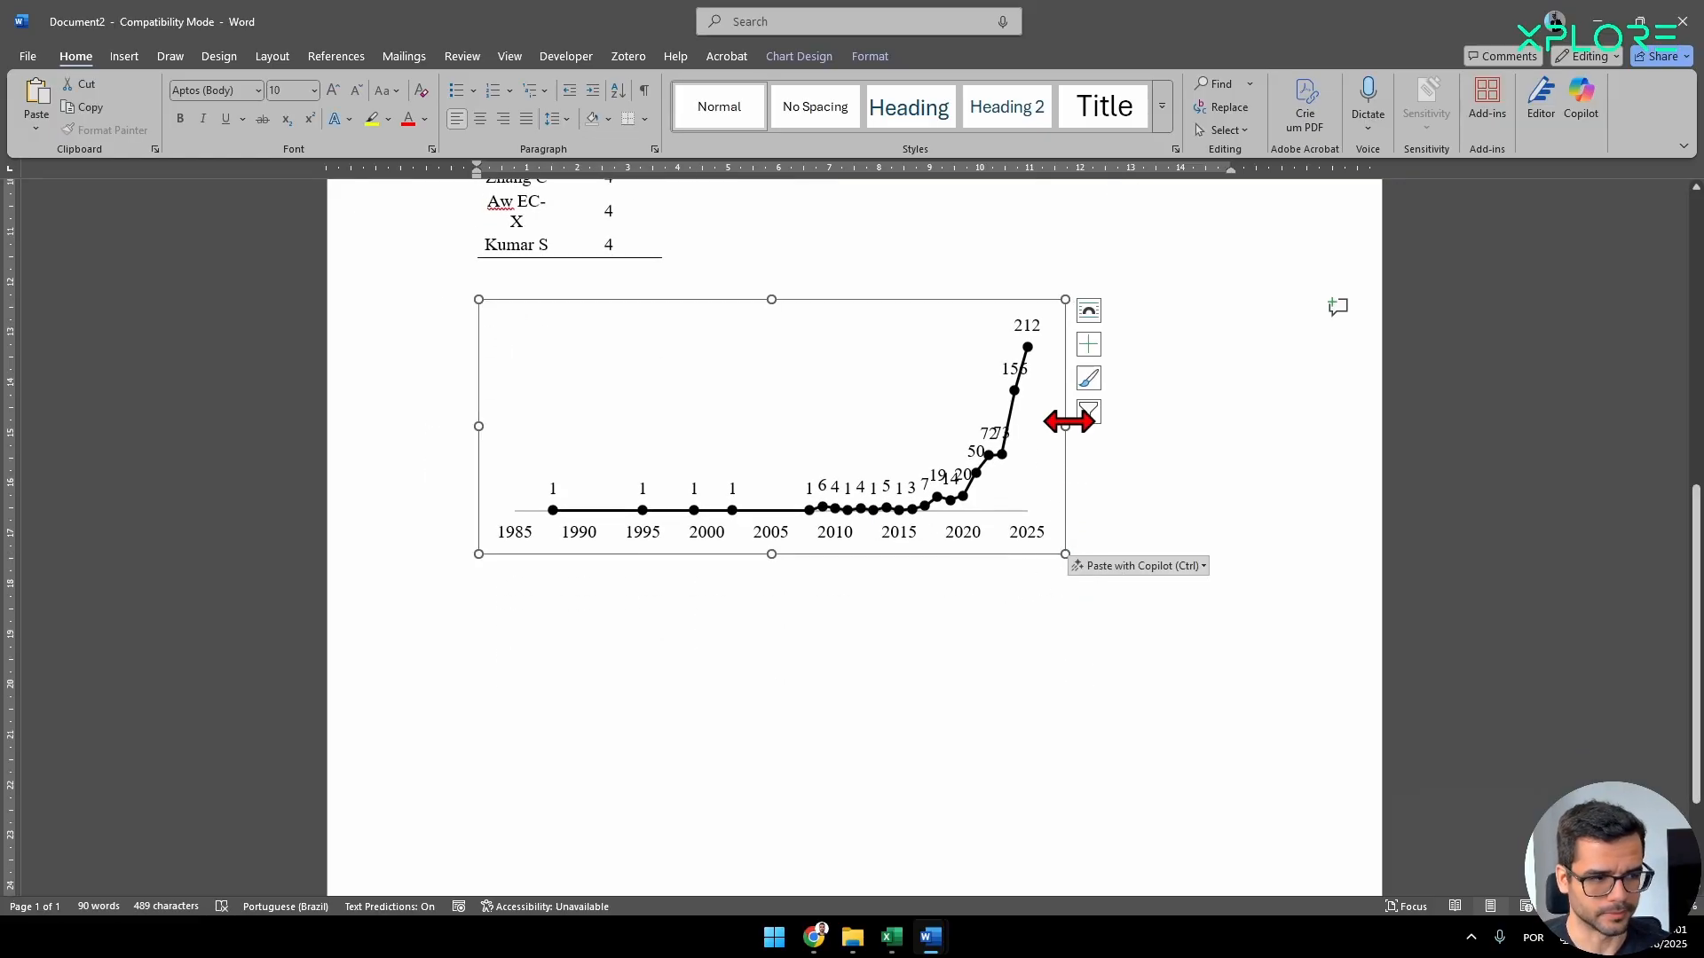
pyautogui.moveTo(1068, 423); pyautogui.dragTo(1224, 432)
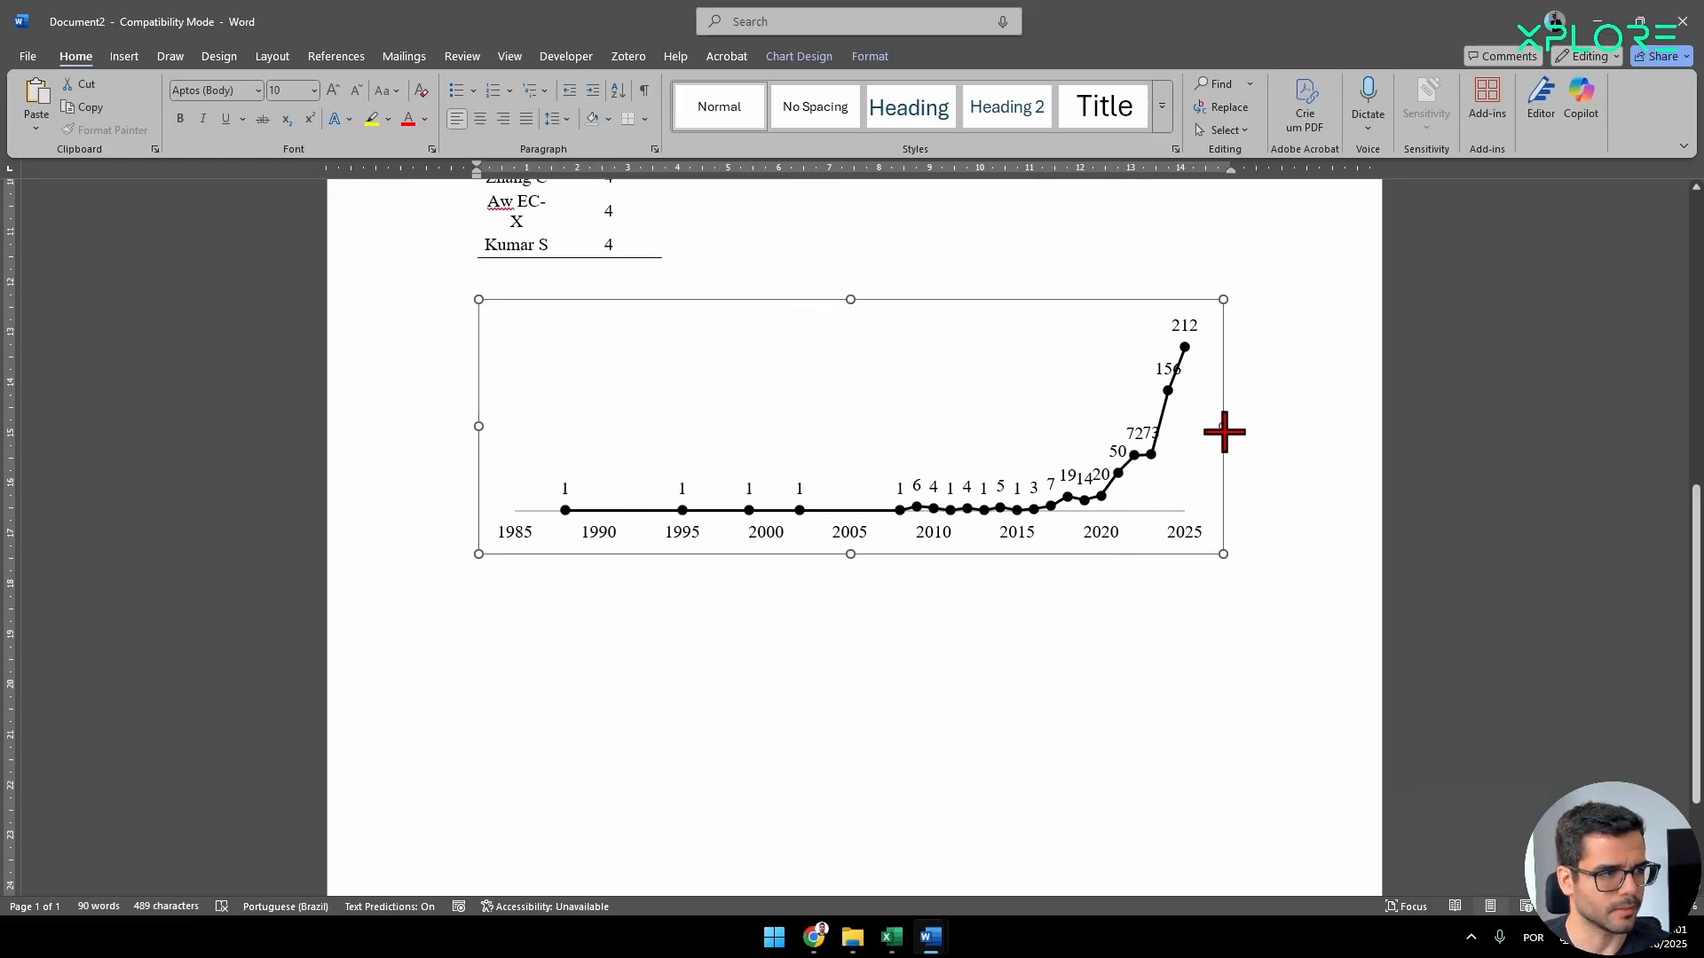
pyautogui.scroll(2, 818, 677)
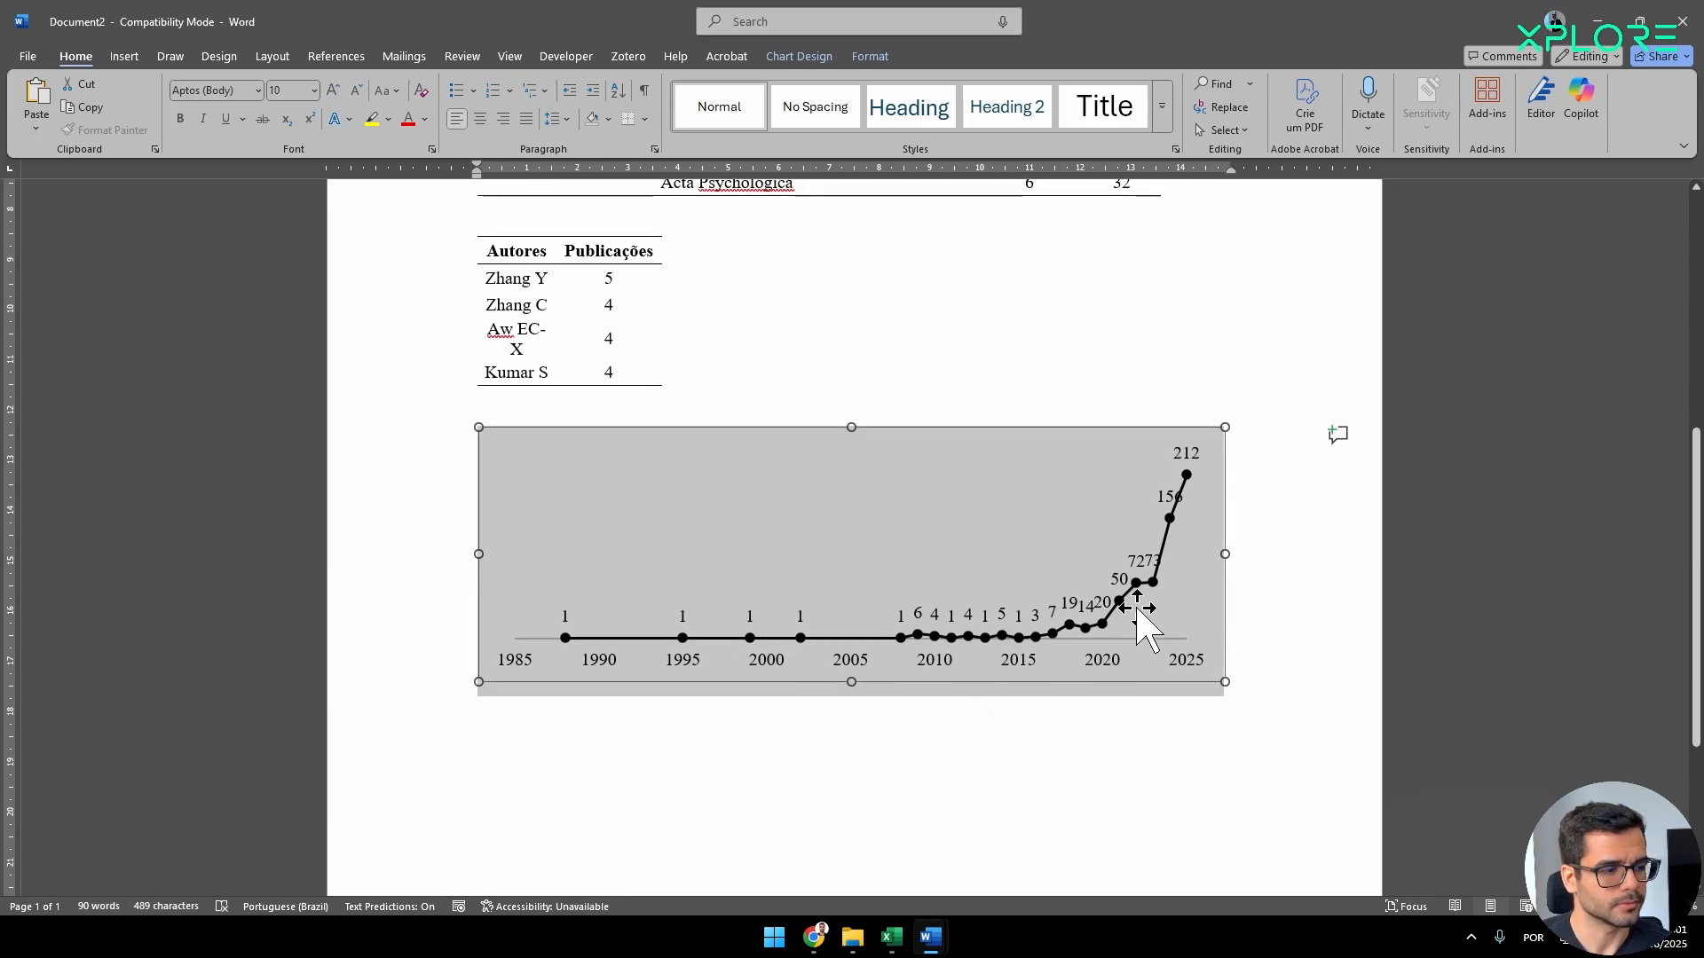
# Separate the crowded data labels by moving the 14 label above the 19 label and the 156 label to the left of the line.
pyautogui.click(1104, 605)
pyautogui.click(1090, 607)
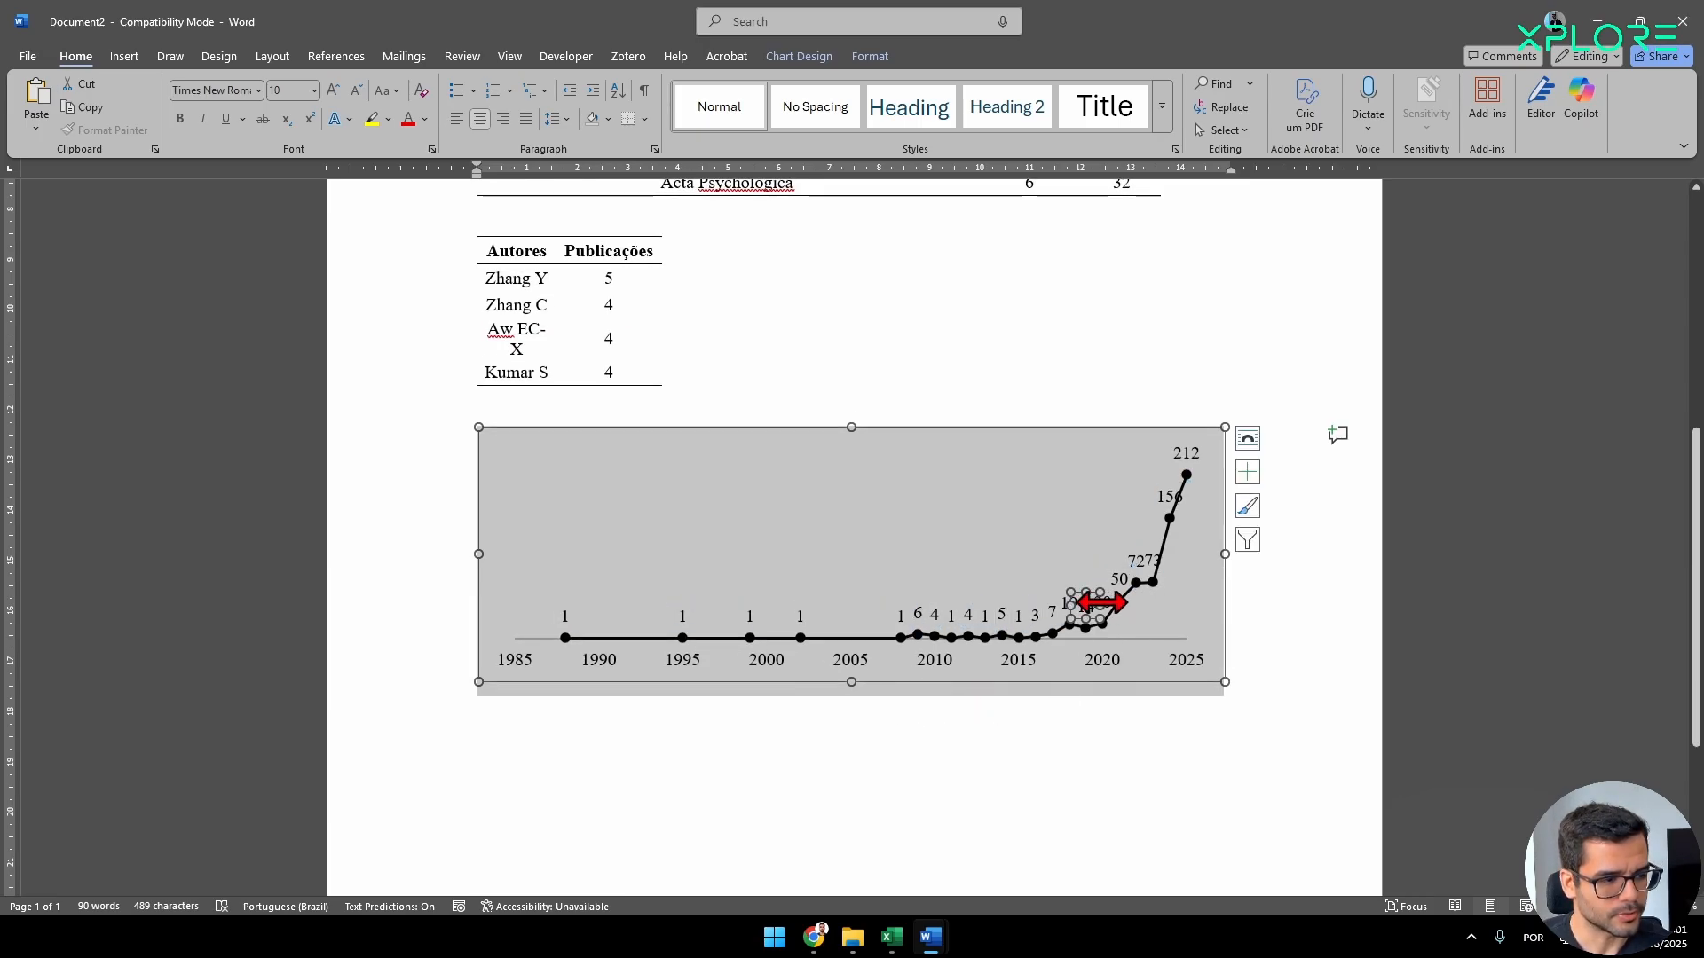
pyautogui.click(1086, 601)
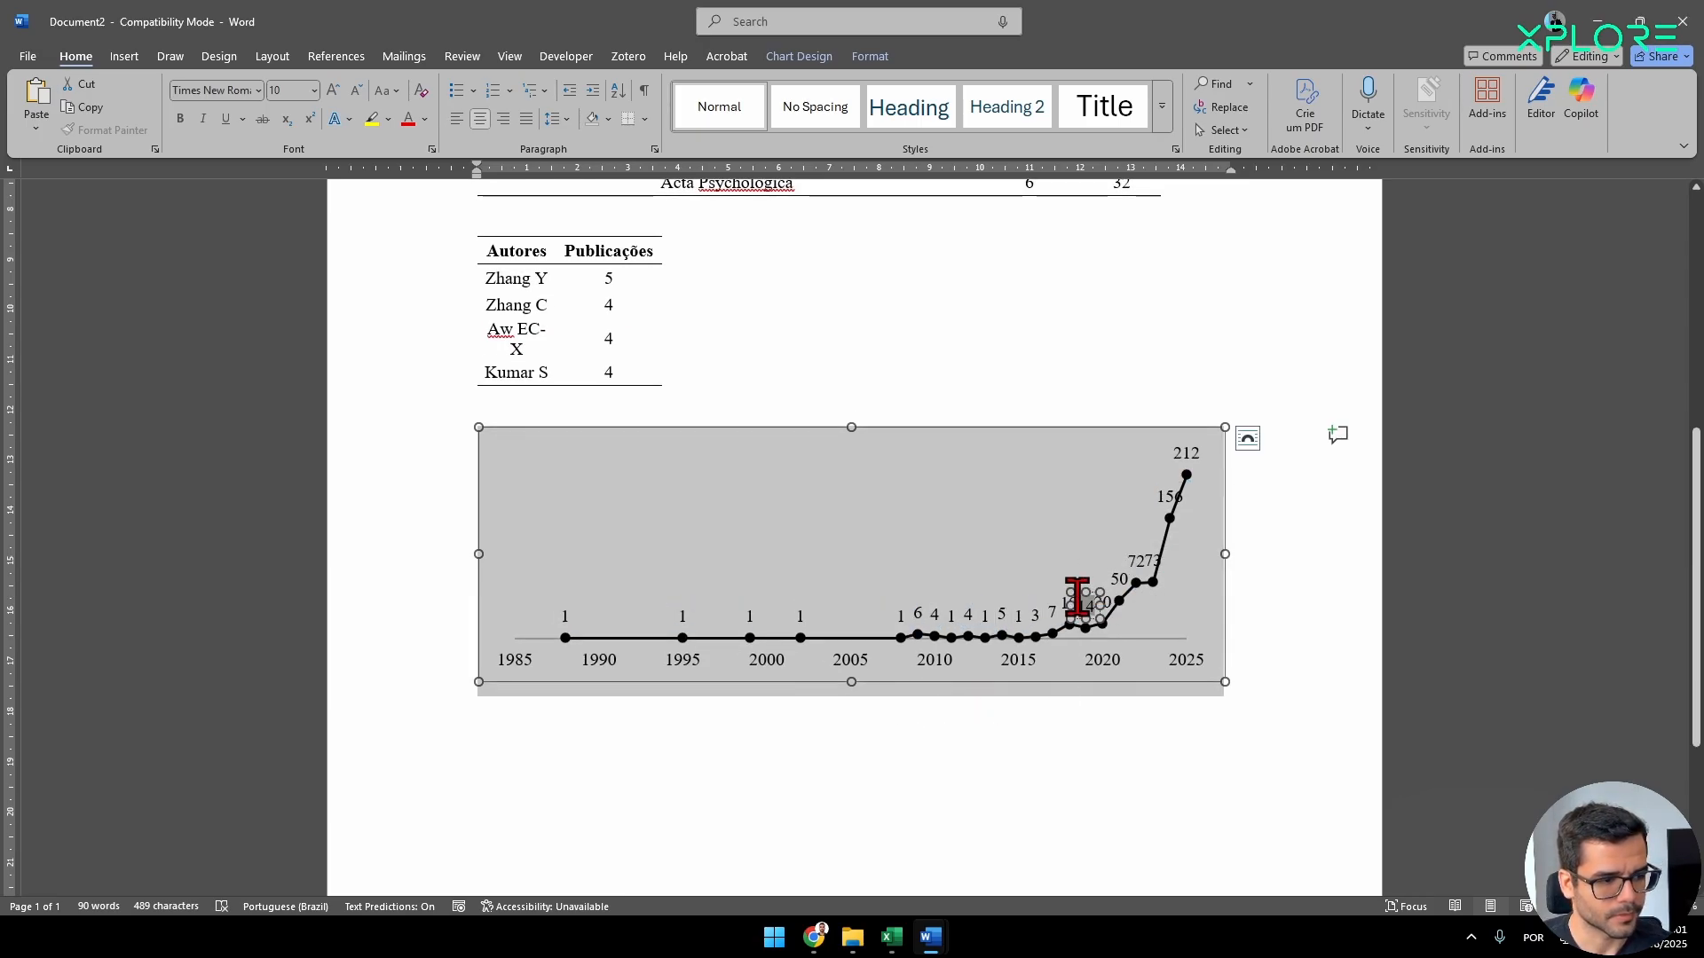
pyautogui.moveTo(1079, 592); pyautogui.dragTo(1065, 564)
pyautogui.click(1164, 494)
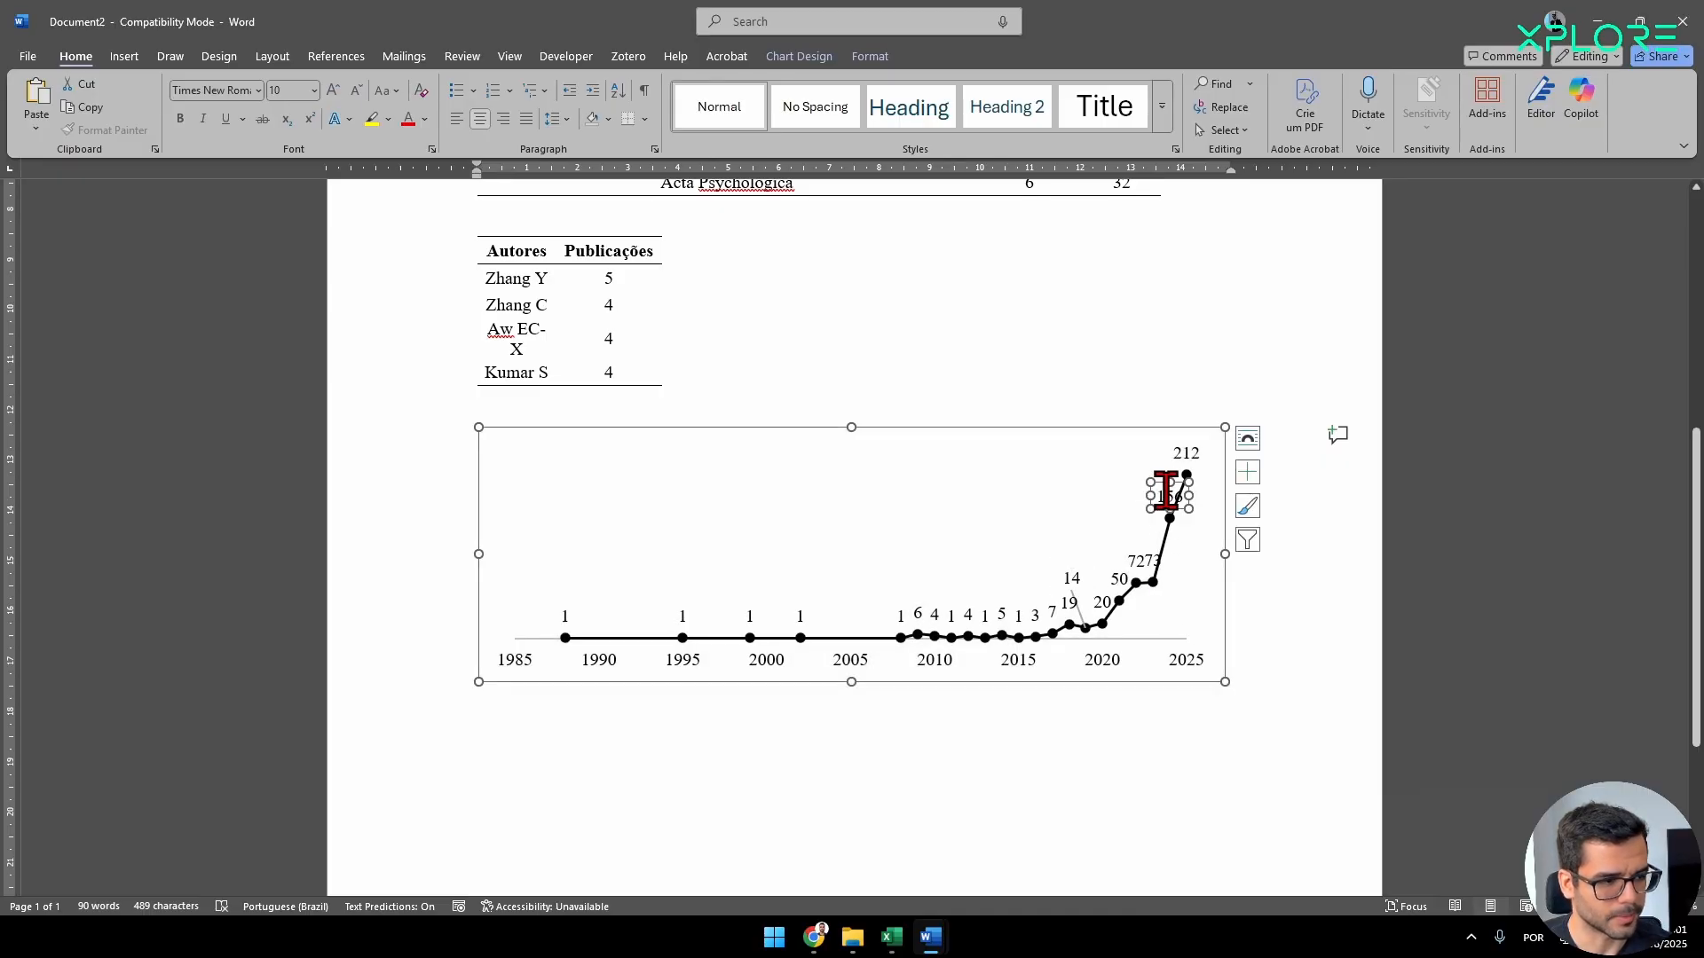
pyautogui.moveTo(1158, 484); pyautogui.dragTo(1118, 476)
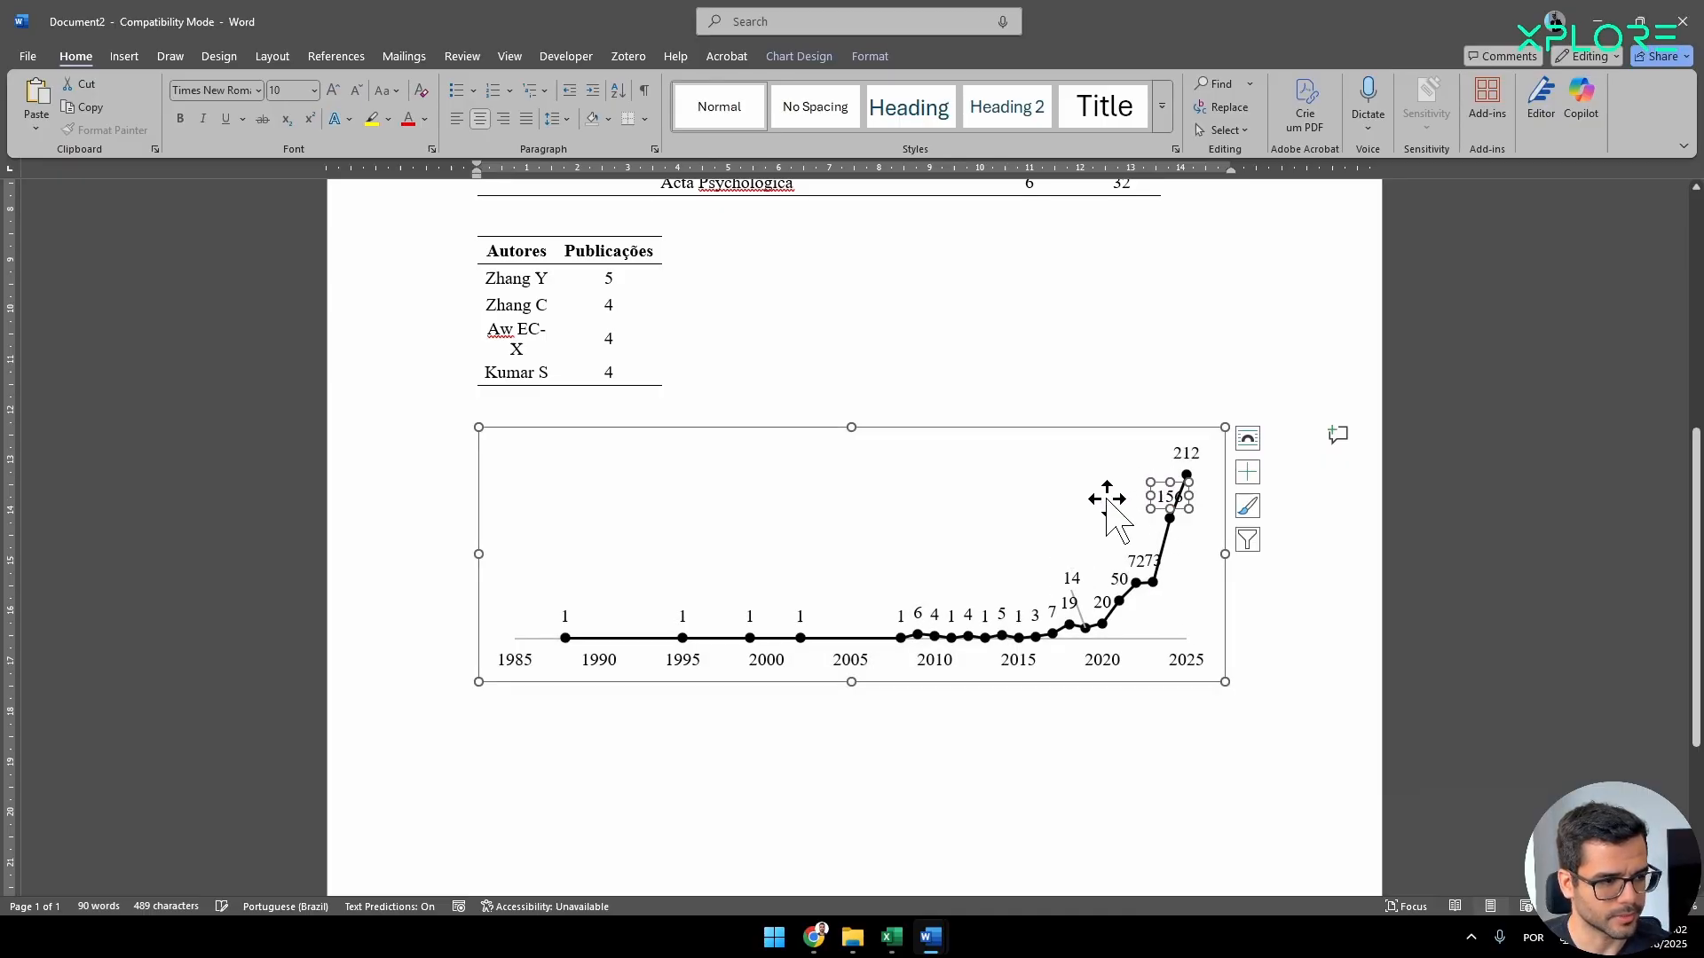
# Try to move the 72 data label away from the neighbouring 73 label on the chart.
pyautogui.click(1135, 554)
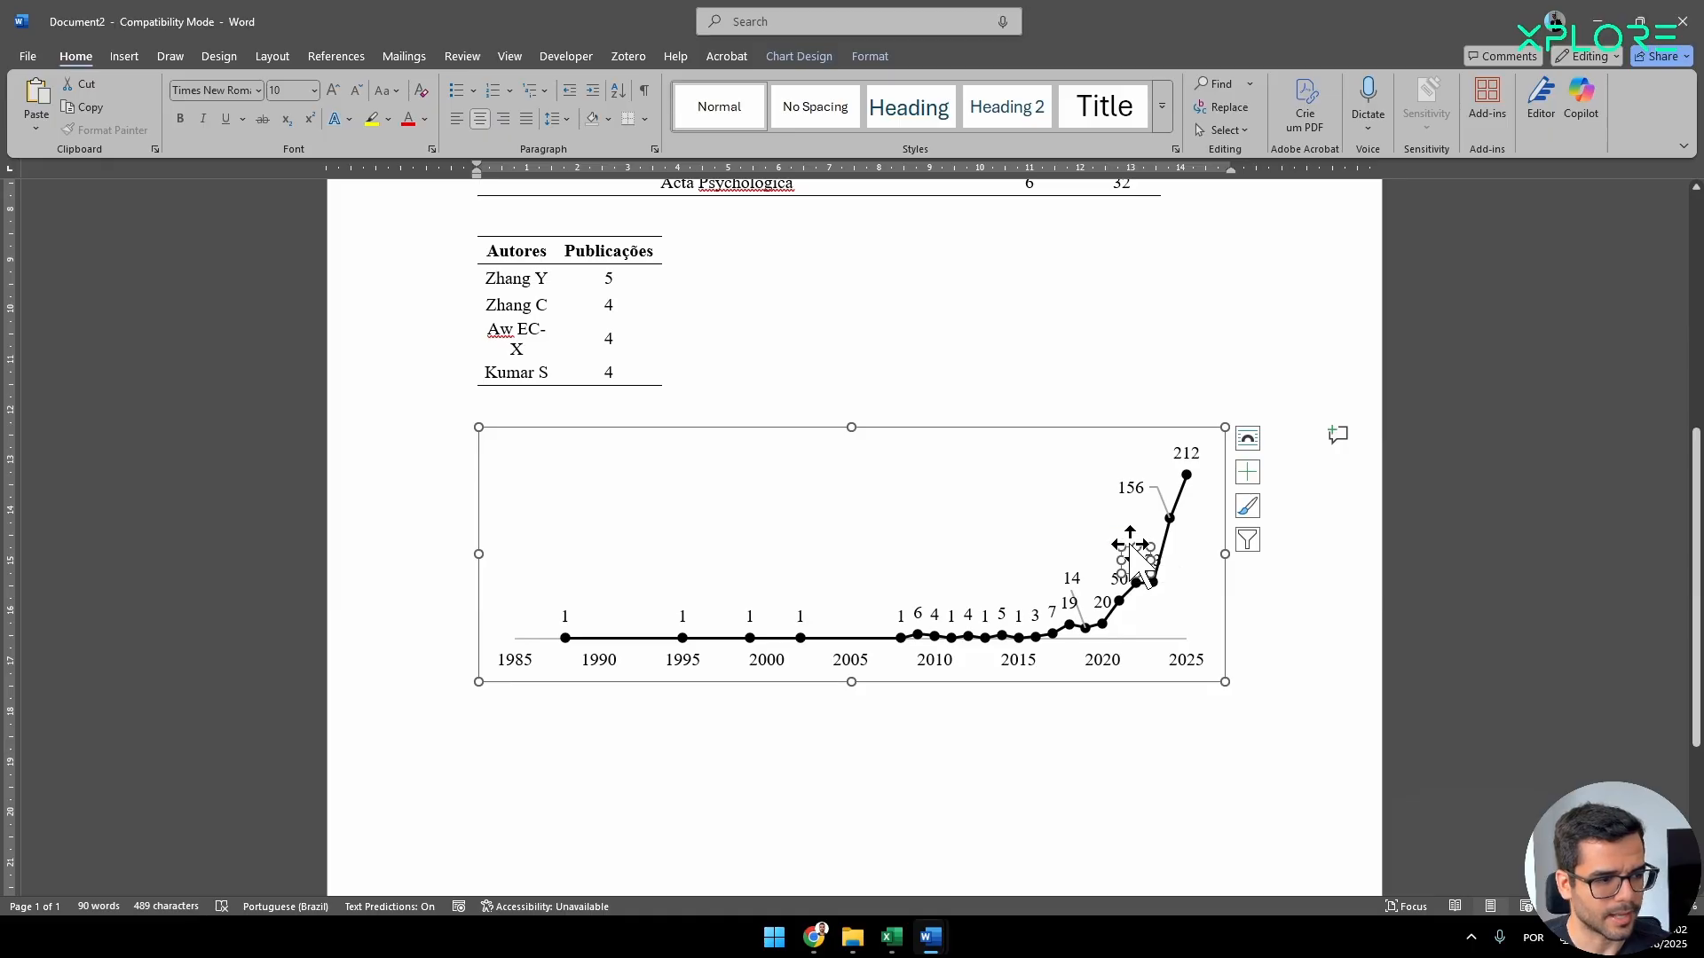
pyautogui.moveTo(1130, 545); pyautogui.dragTo(1152, 618)
pyautogui.hotkey('ctrl', 'z')
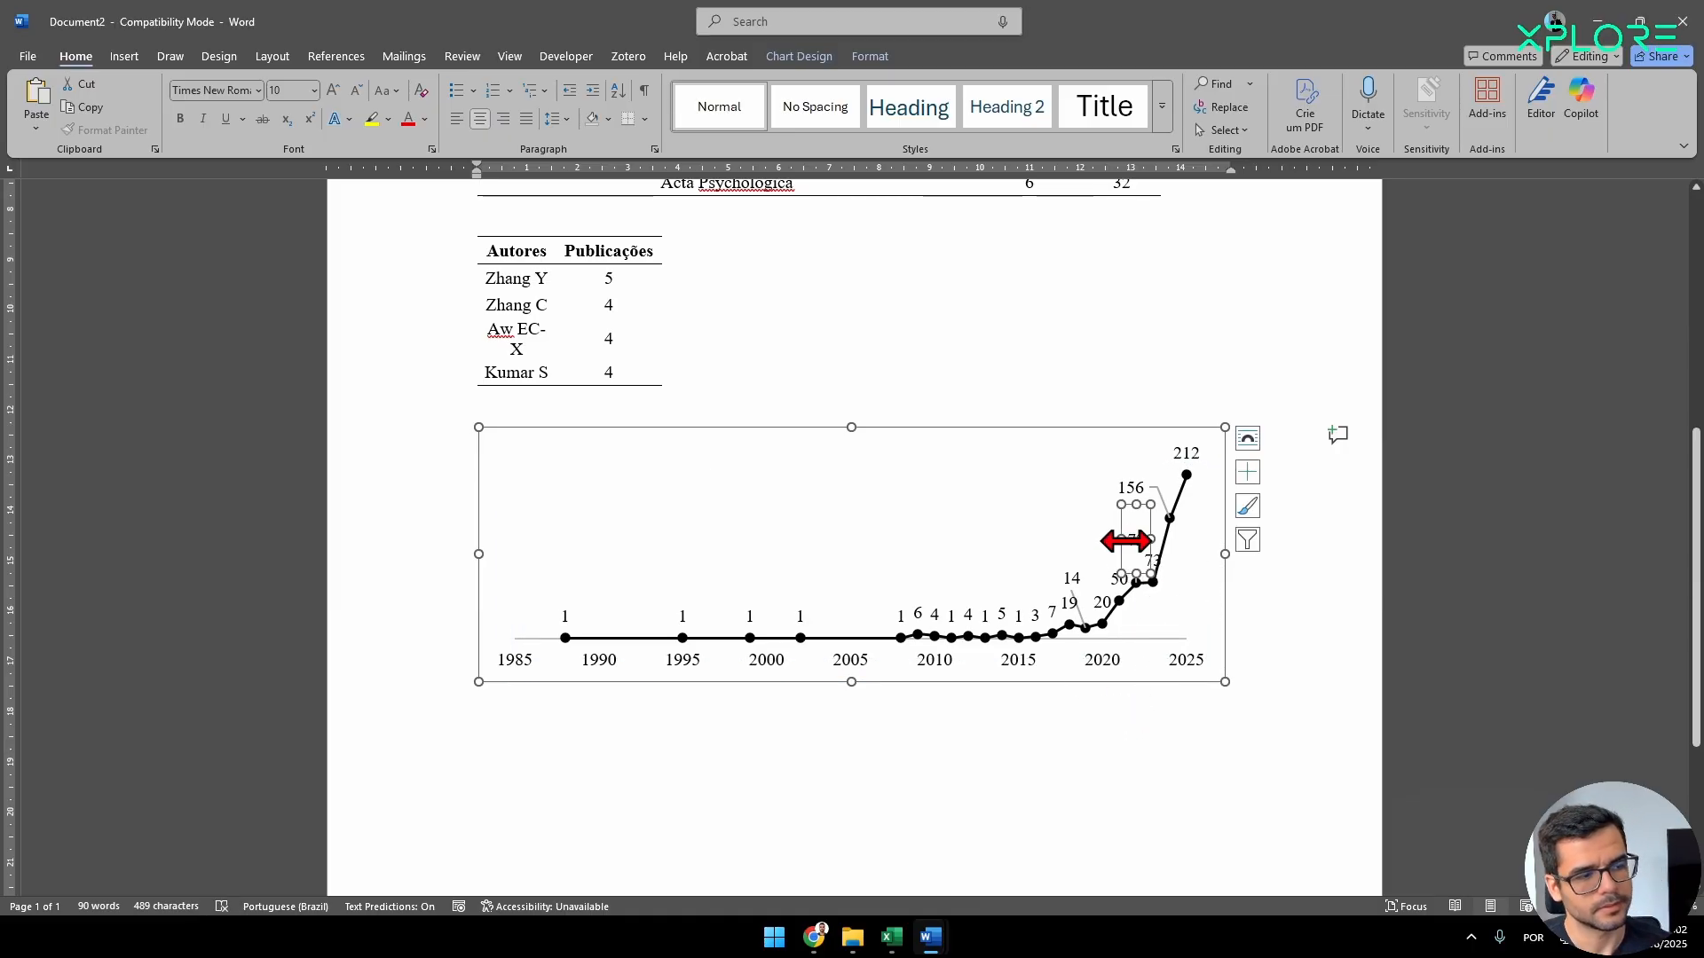
pyautogui.hotkey('ctrl', 'z')
# Review the journals table, the authors table and the yearly publications chart in the Word document.
pyautogui.click(585, 756)
pyautogui.scroll(6, 621, 692)
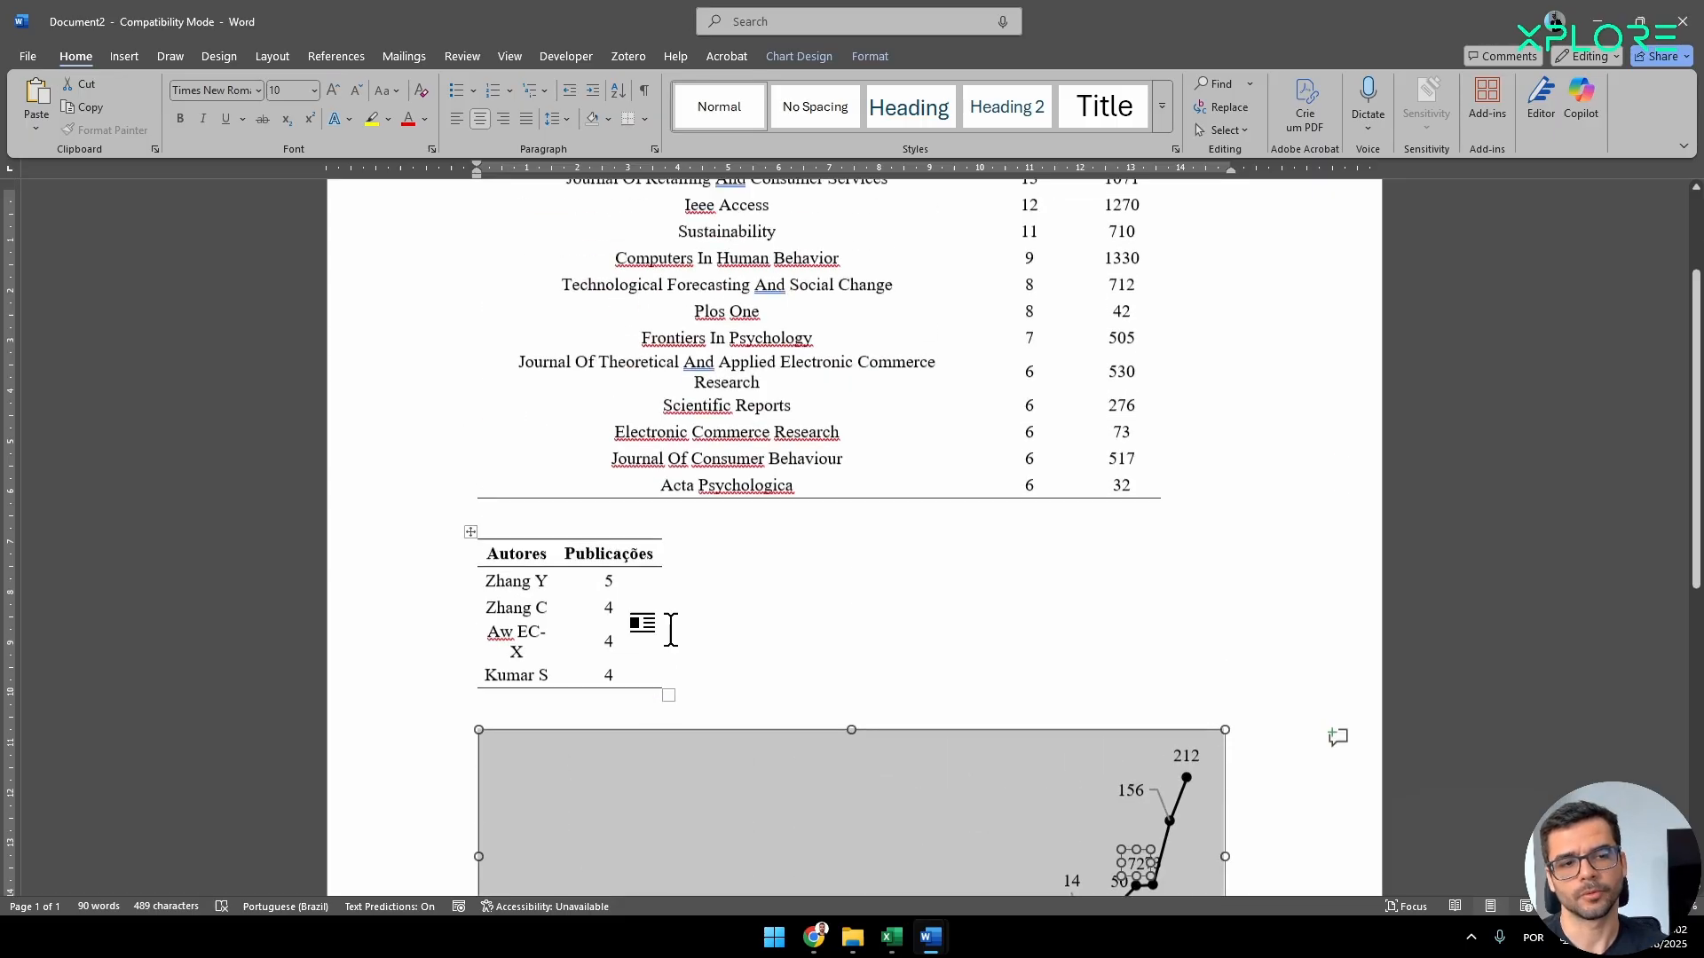
pyautogui.scroll(-9, 951, 695)
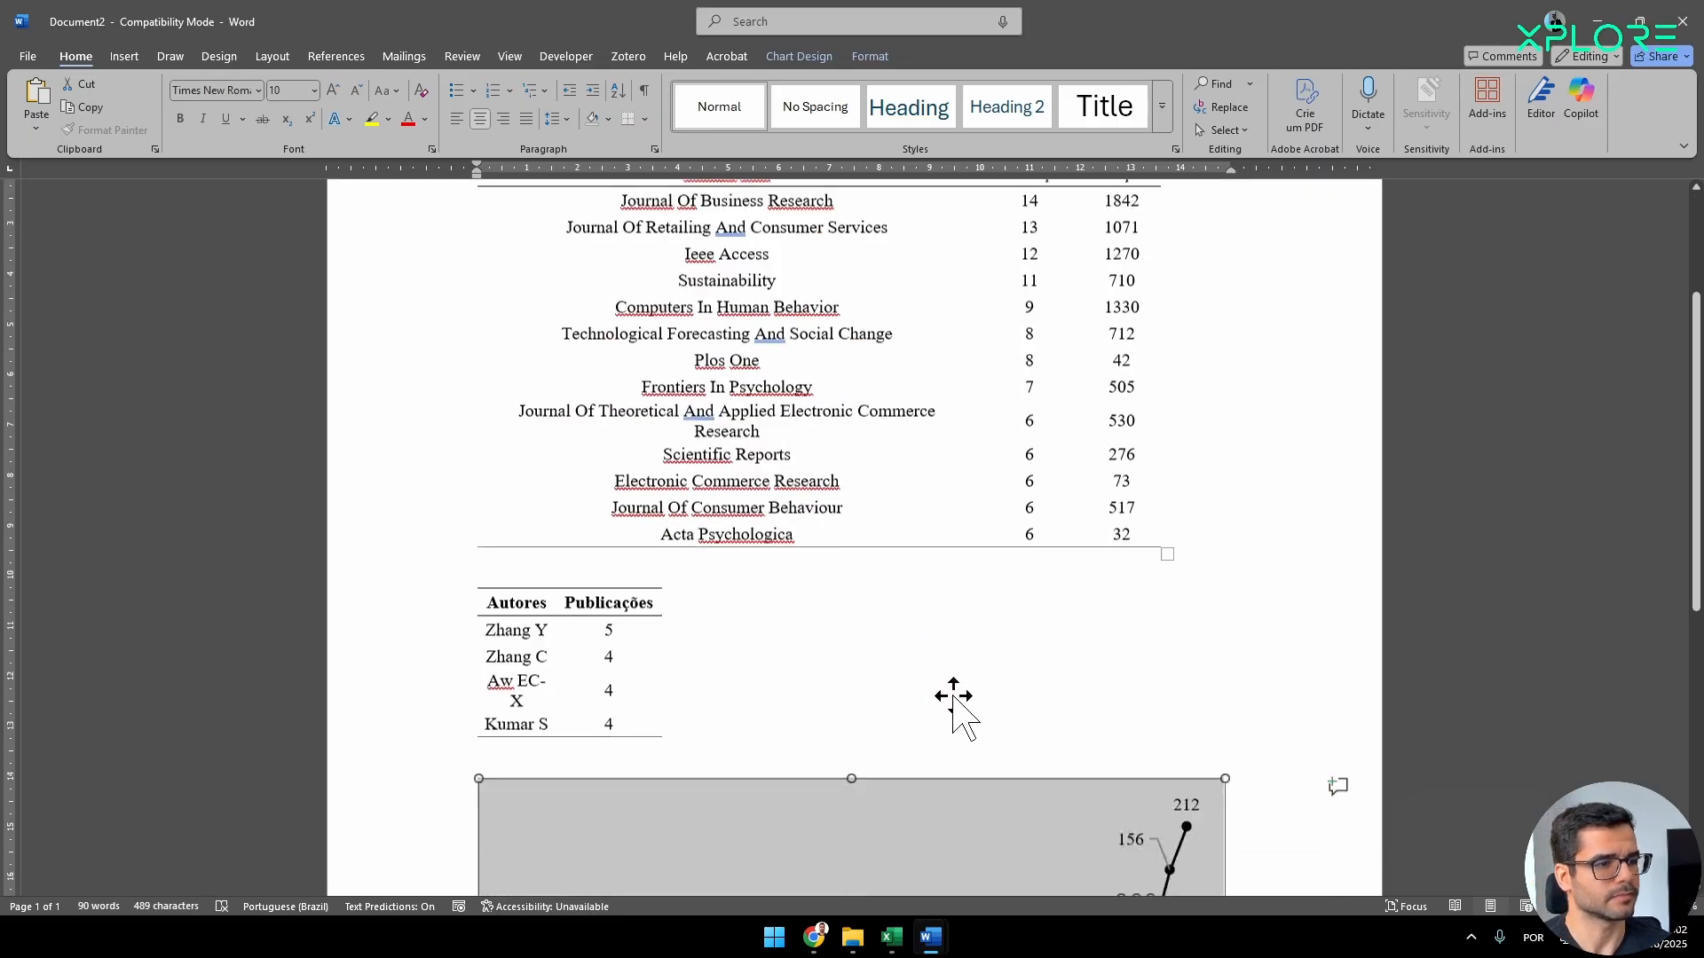
pyautogui.scroll(6, 654, 666)
pyautogui.scroll(3, 761, 593)
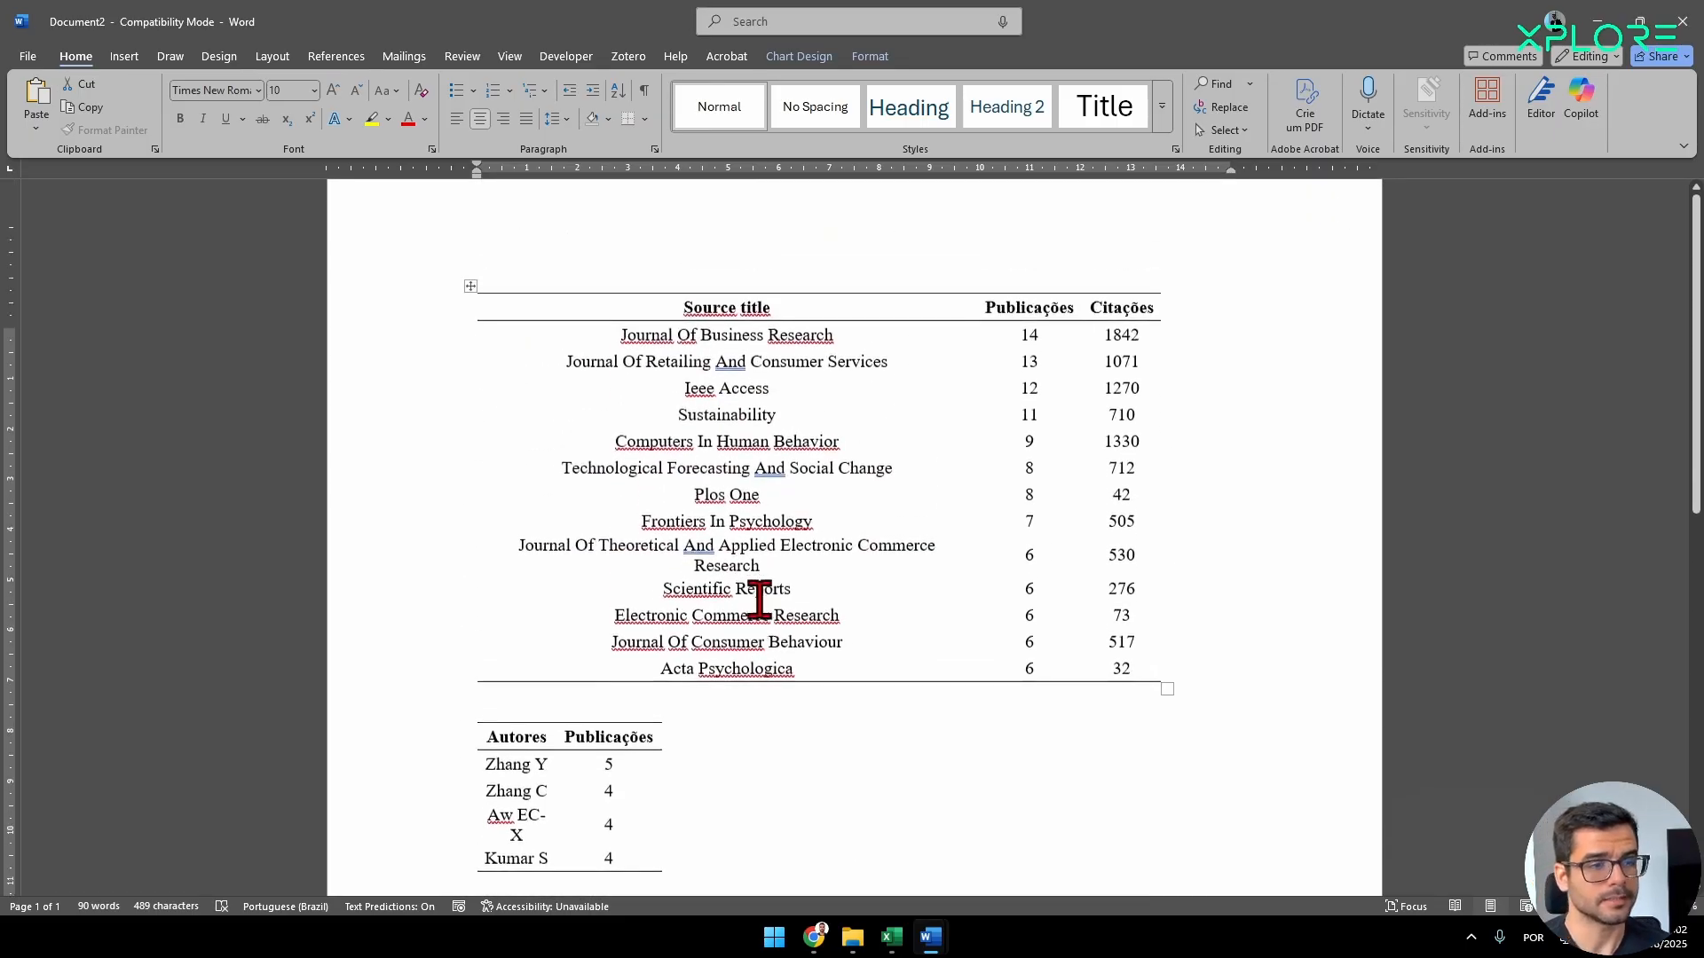
pyautogui.scroll(-2, 1008, 621)
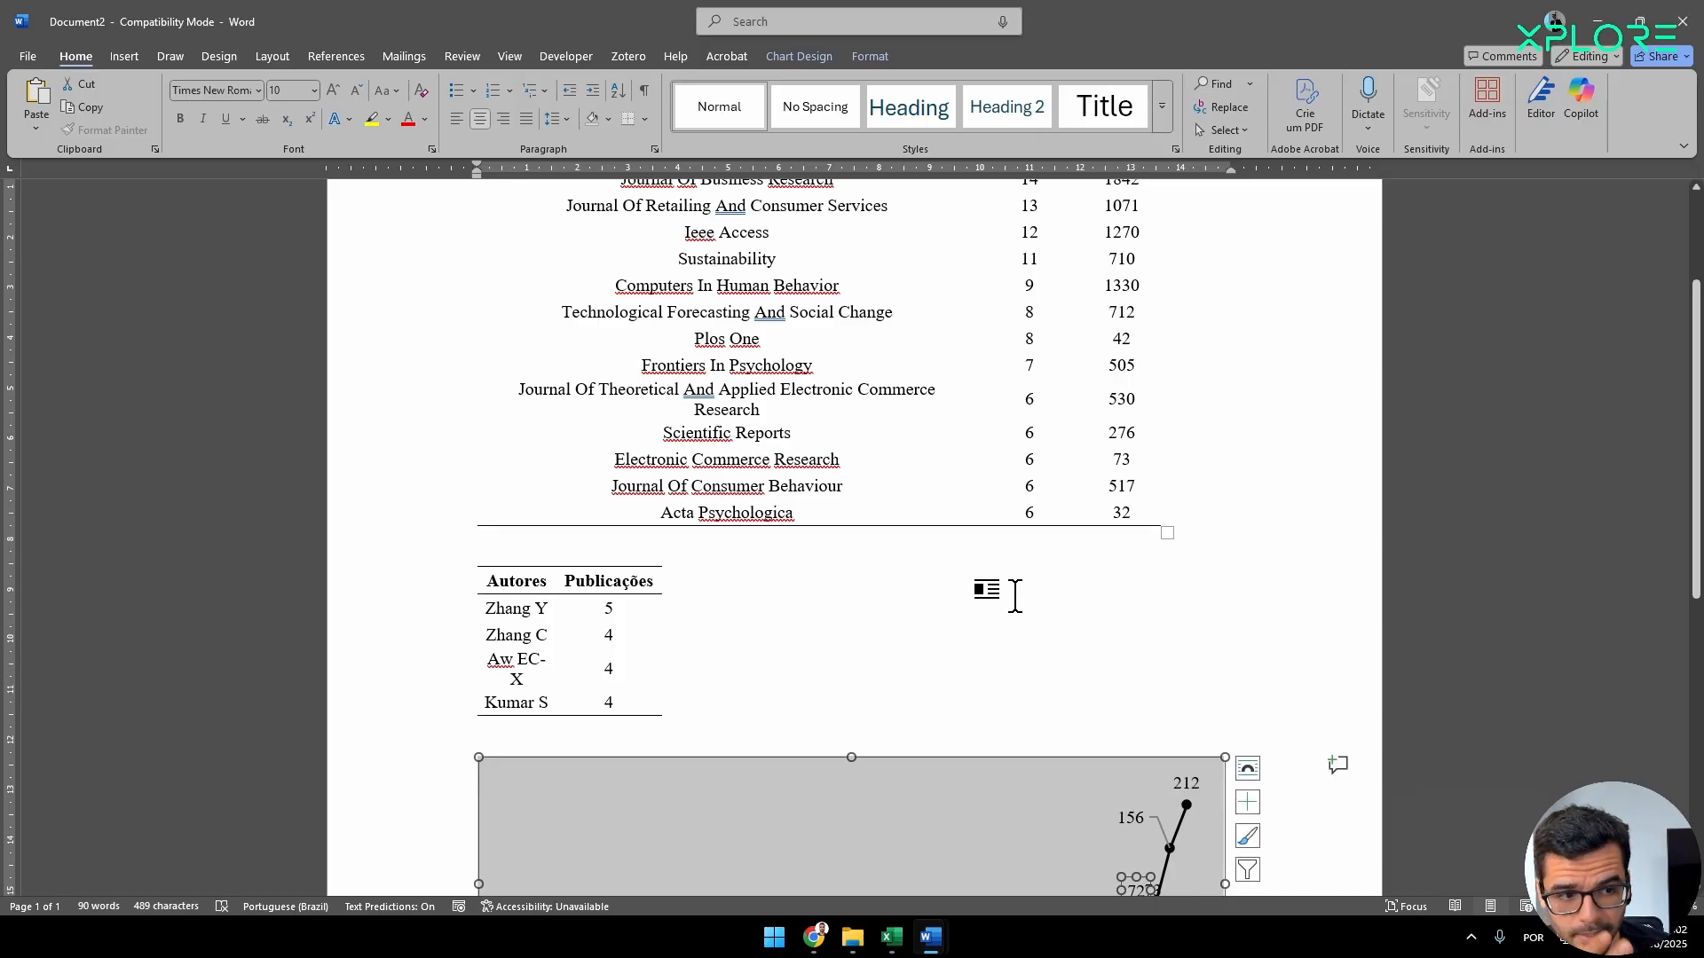
# Examine the Ano chart in base_mesclada_sem_duplicados_modelo.xlsx in Excel and the Ano, Periódicos and Autores sheets in base_mesclada_sem_duplicados.xlsx.
pyautogui.moveTo(892, 947)
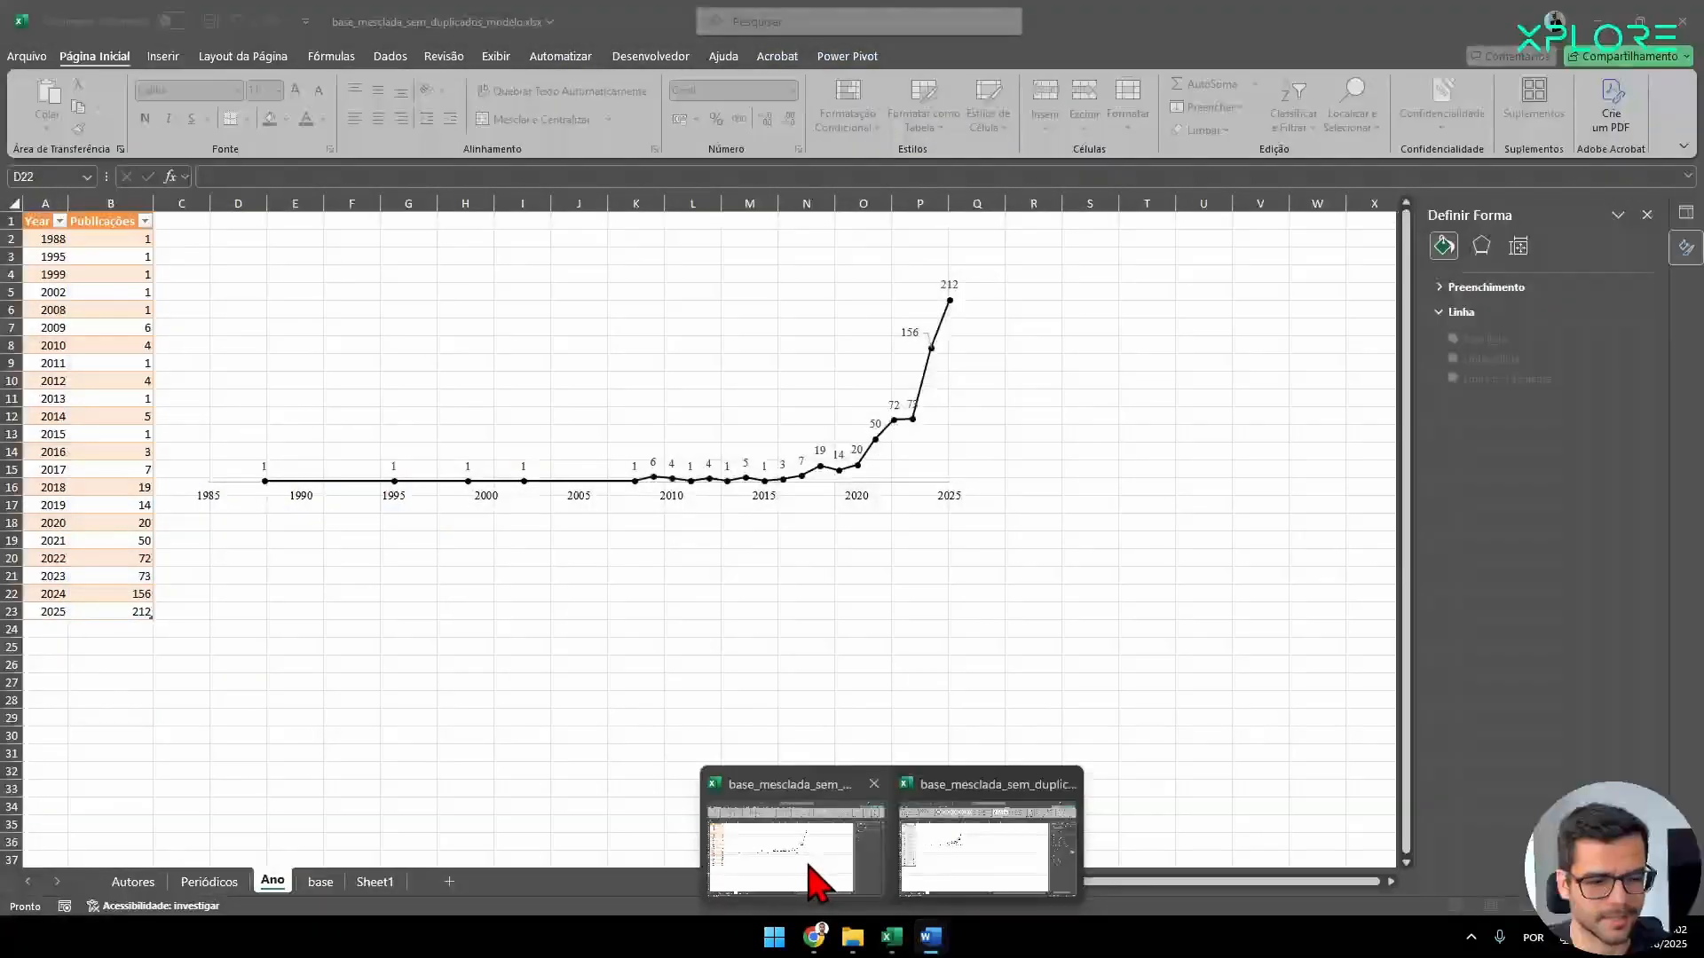
pyautogui.click(816, 883)
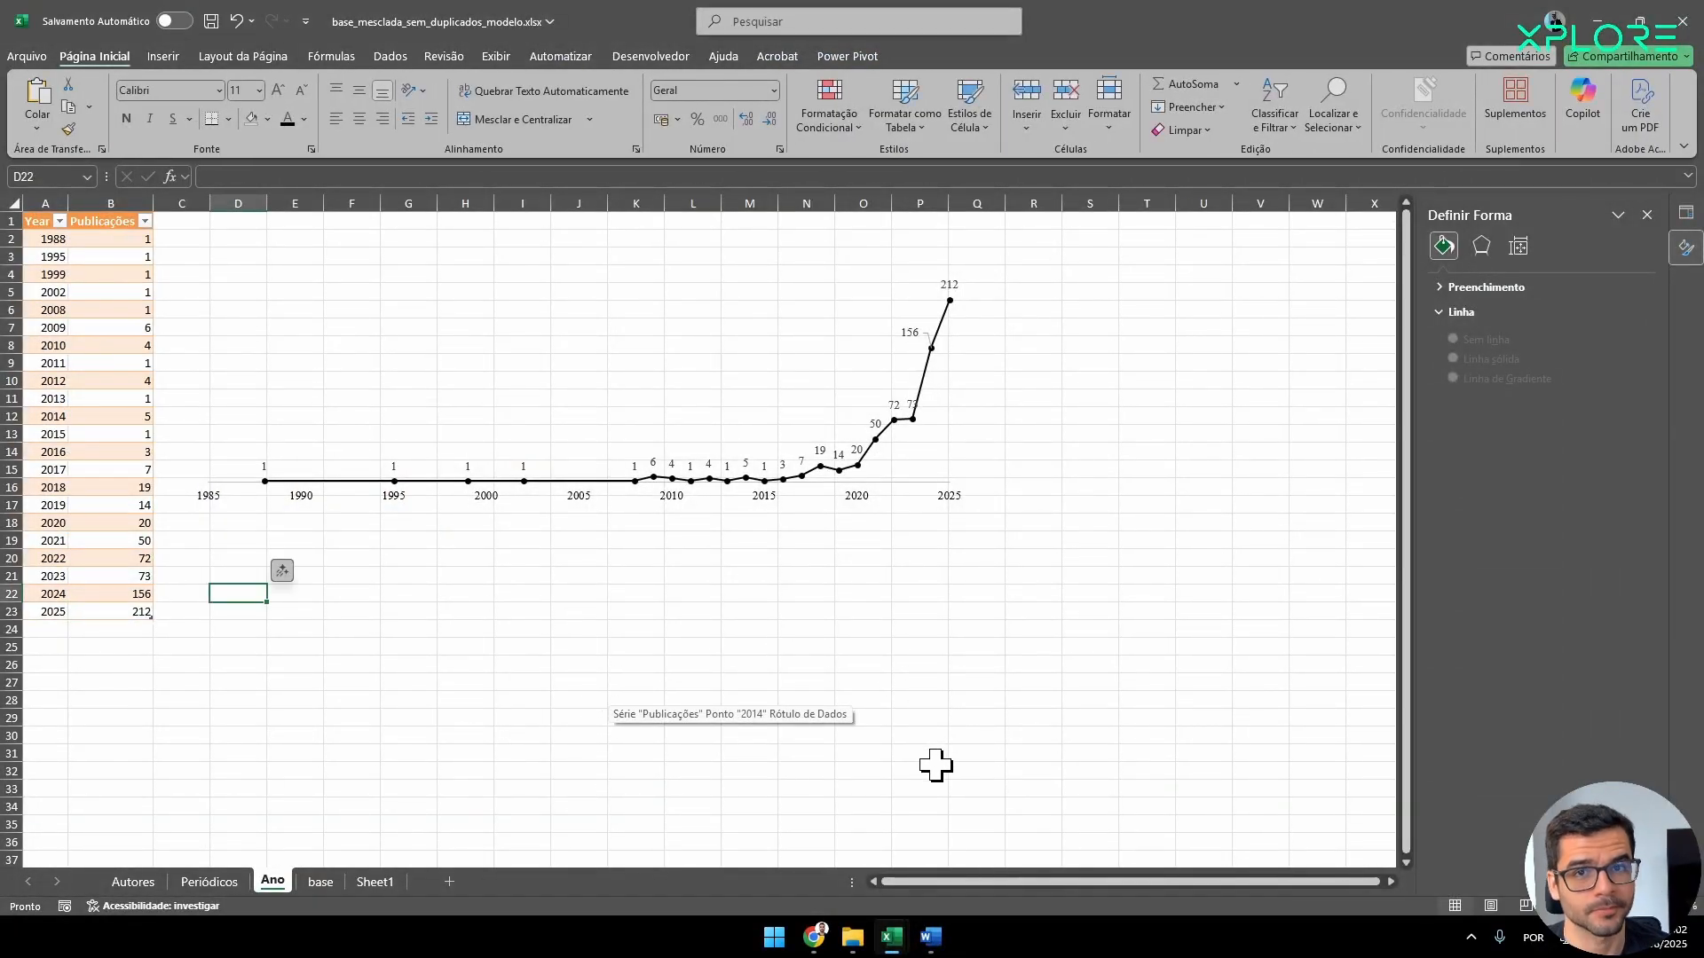
pyautogui.moveTo(898, 946)
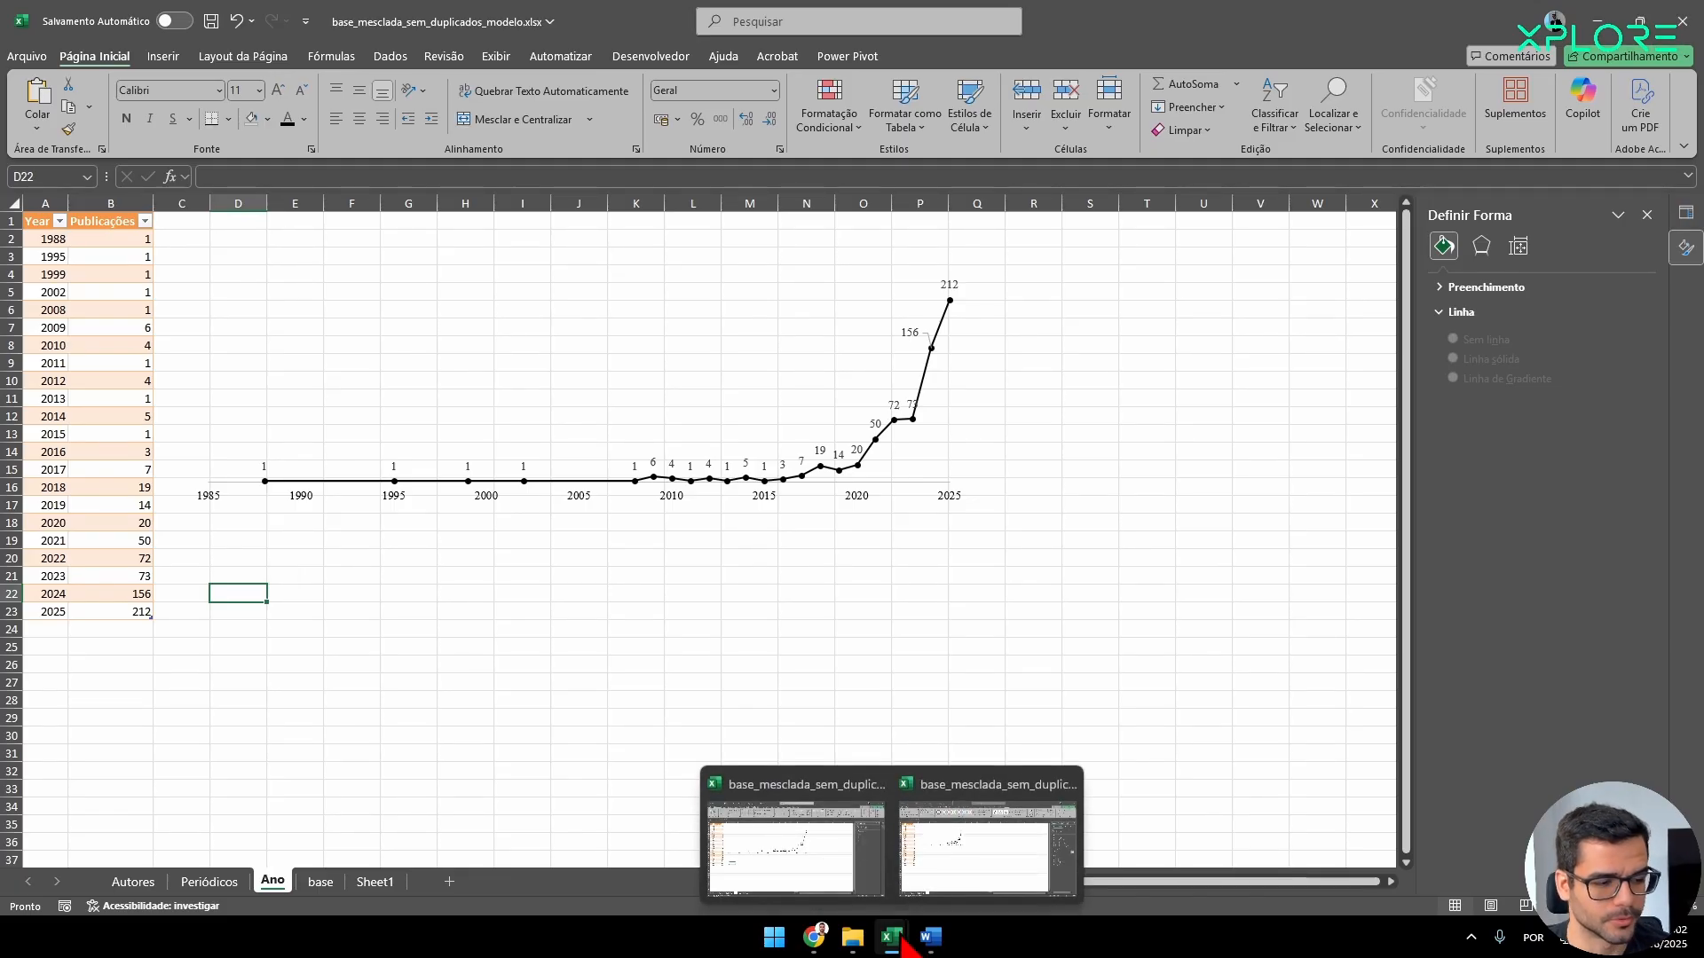
pyautogui.click(1000, 867)
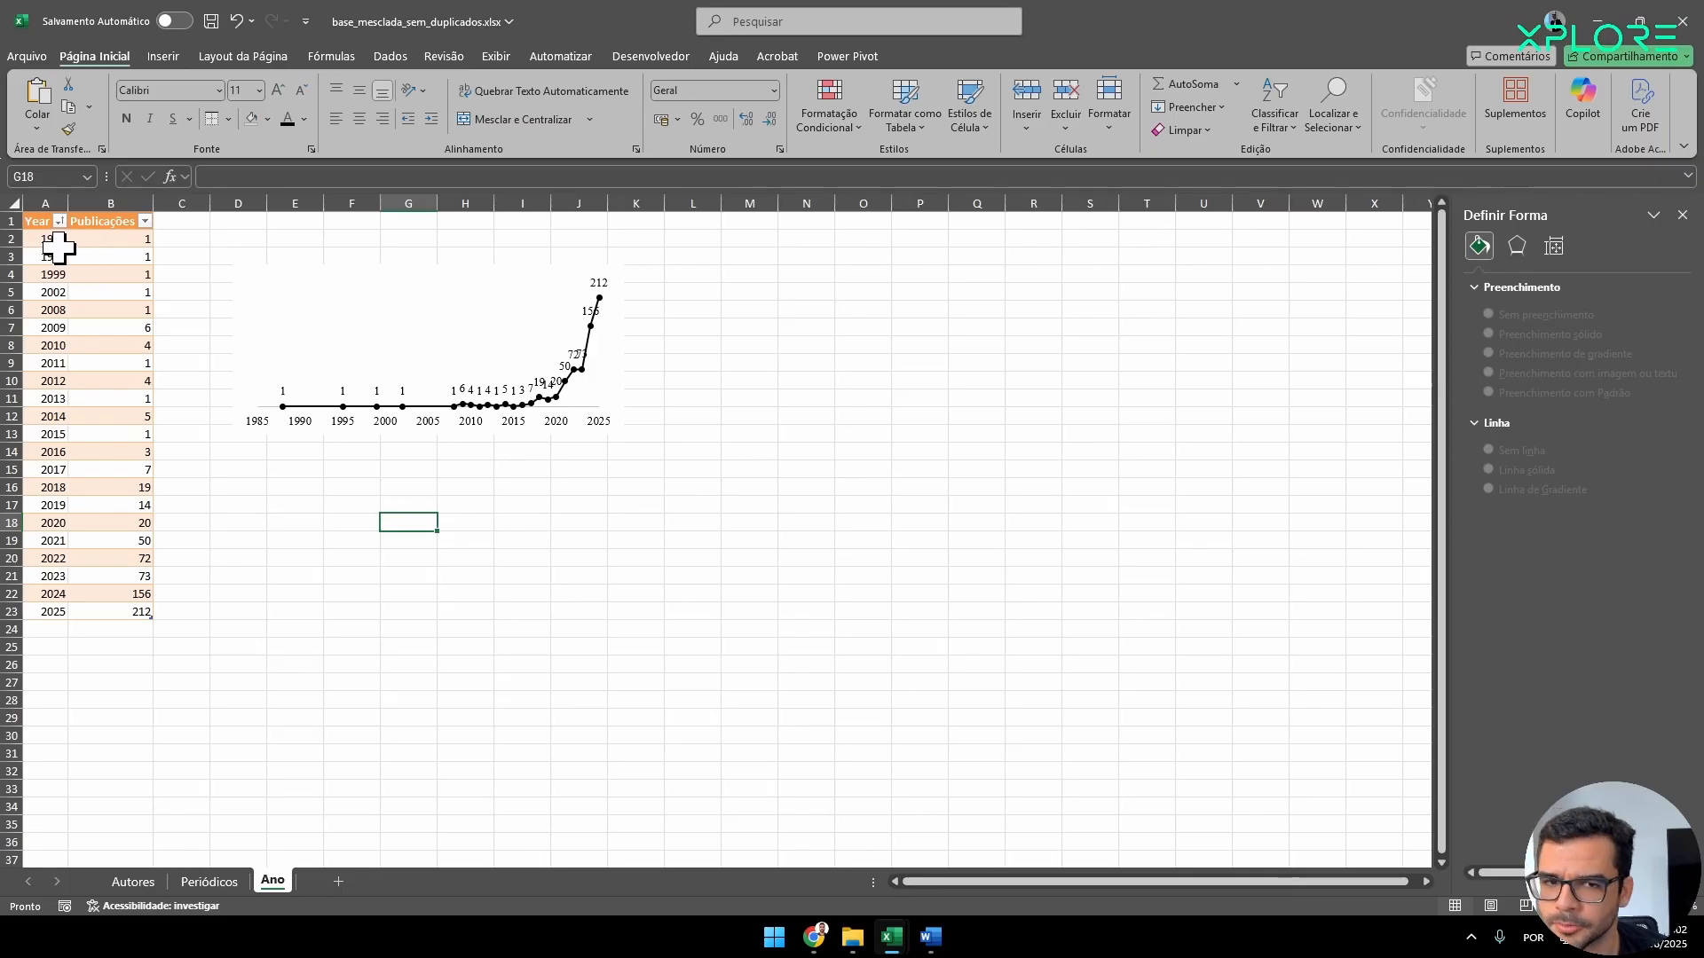
pyautogui.moveTo(58, 240); pyautogui.dragTo(142, 612)
pyautogui.click(210, 881)
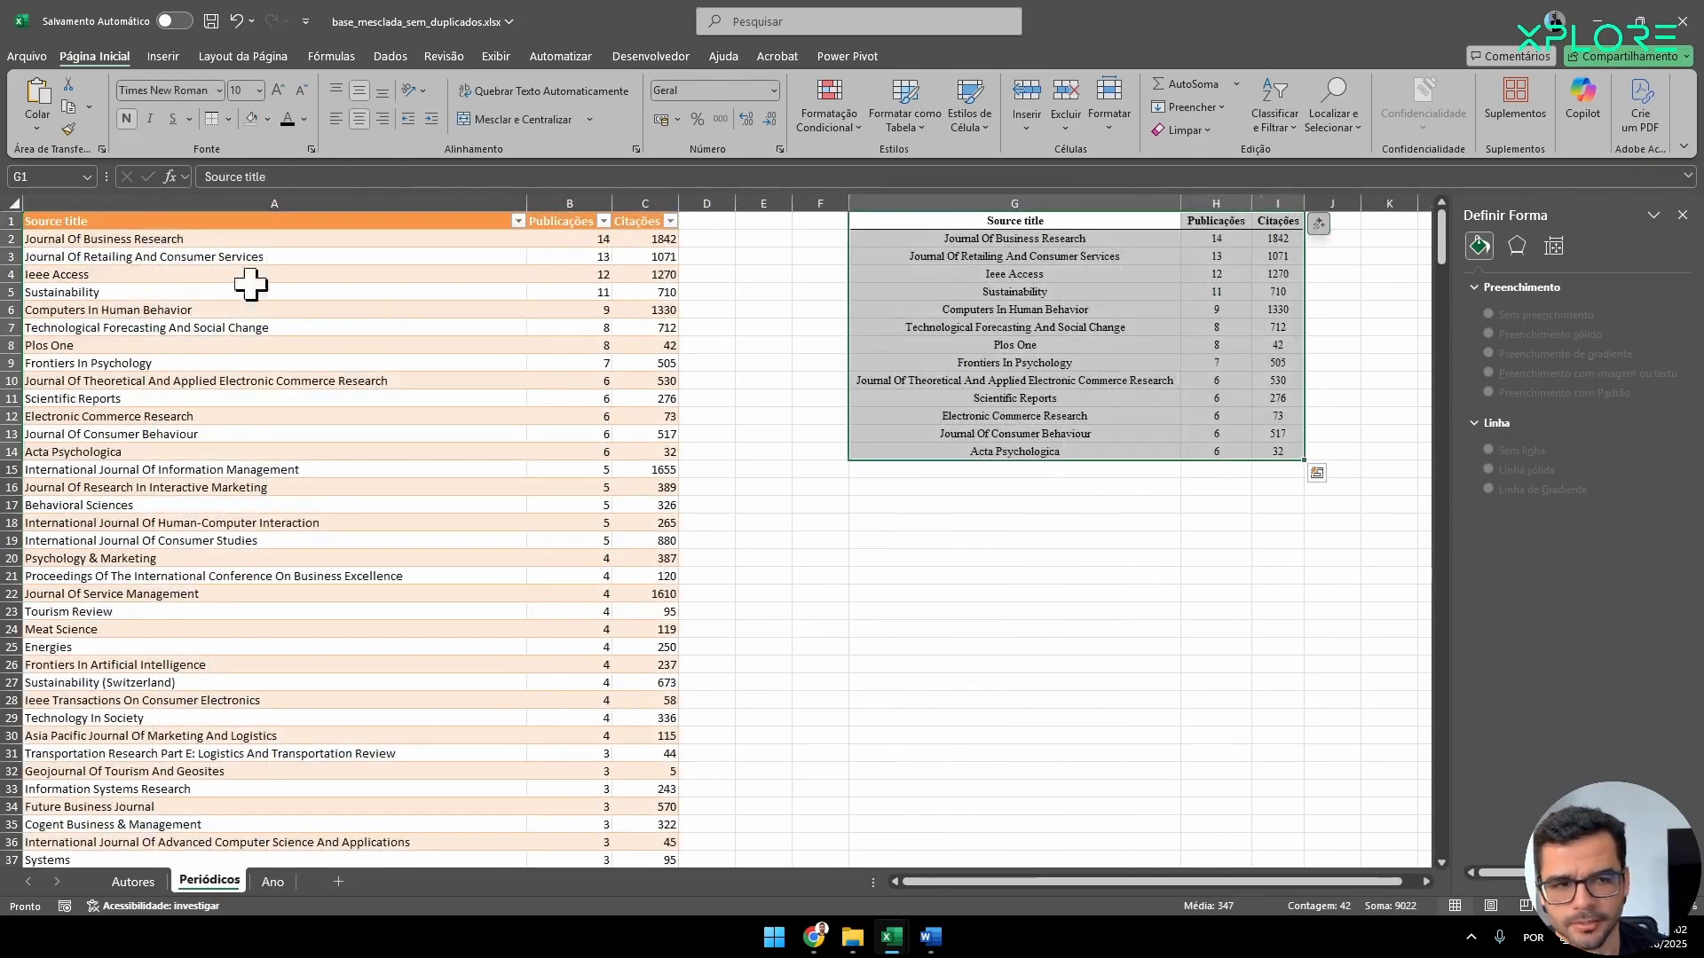
pyautogui.click(142, 882)
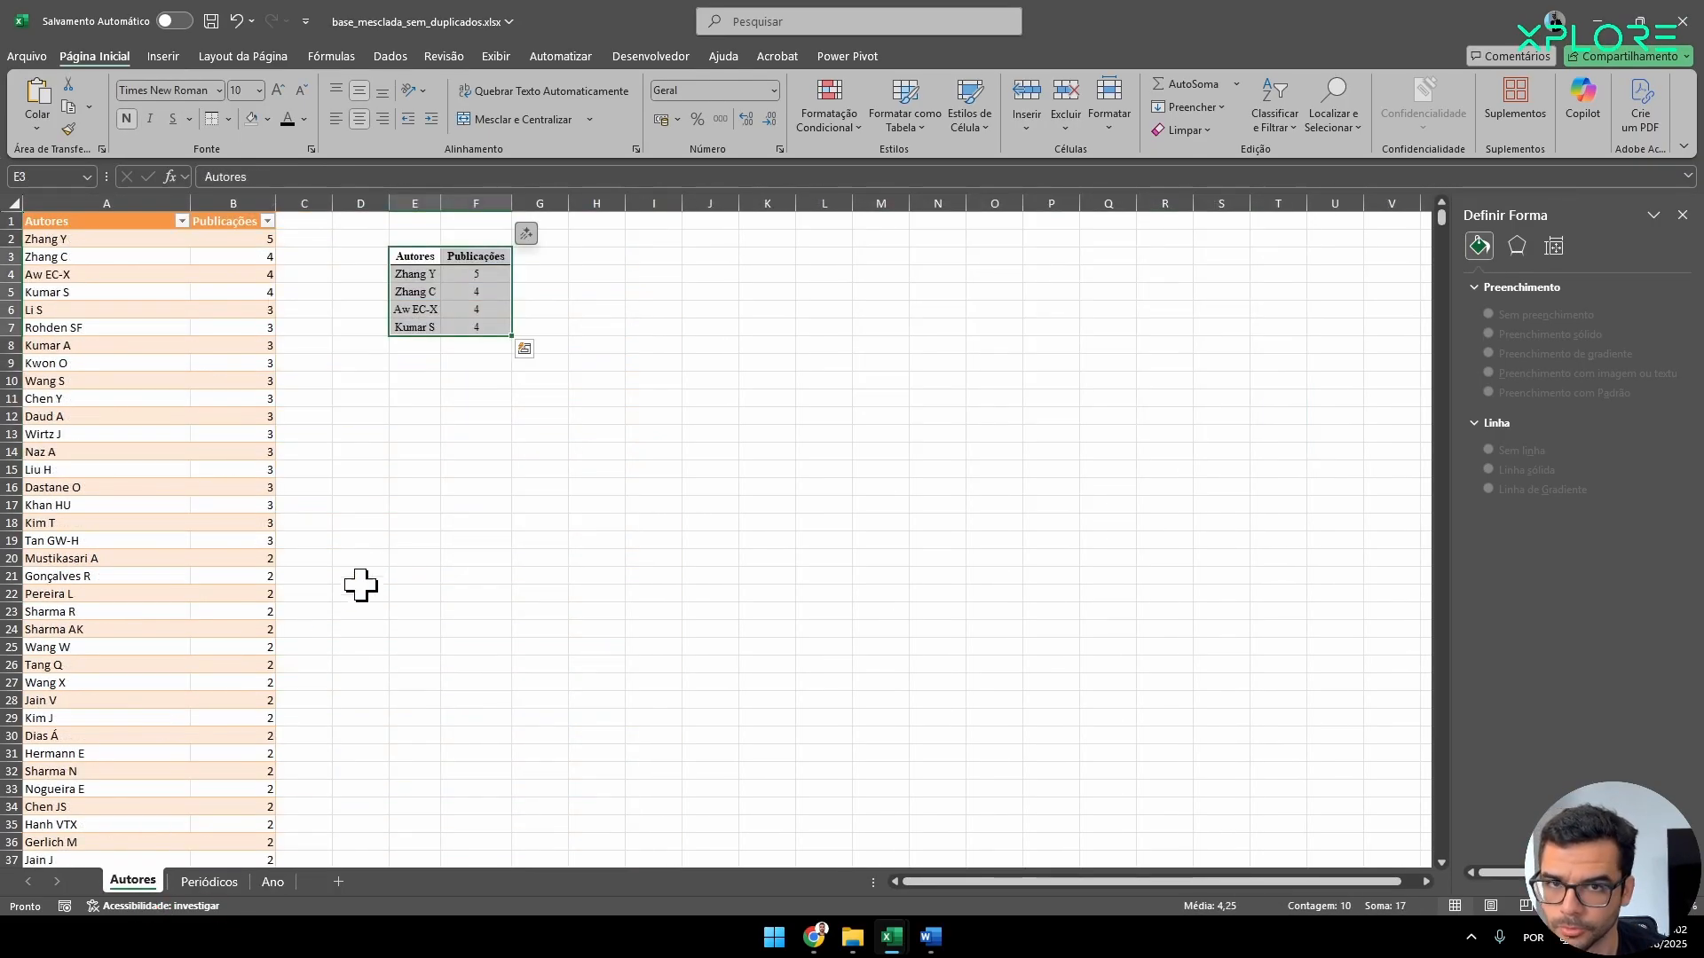